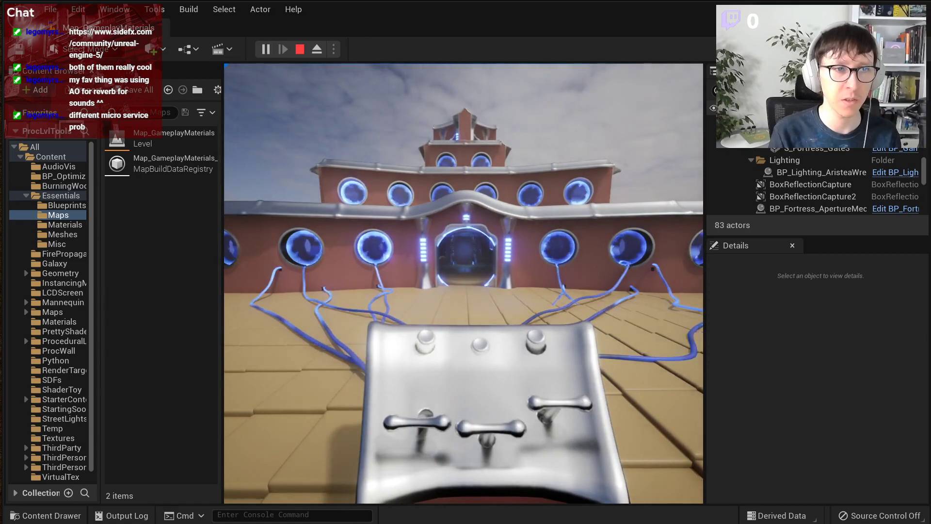
Step: Show the running level full screen and switch the fortress glow to pink with the console's right-hand knob
{"action": "key", "text": "F11"}
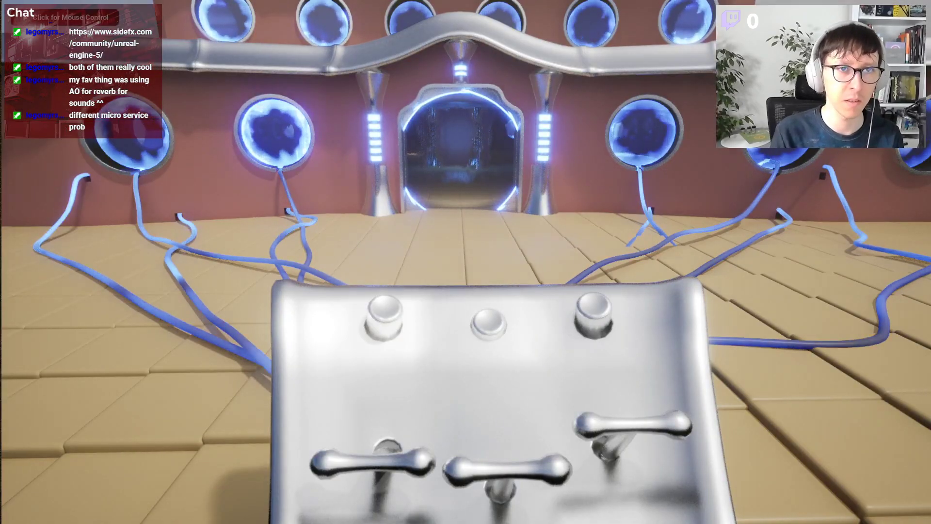
{"action": "left_click", "coordinate": [352, 174]}
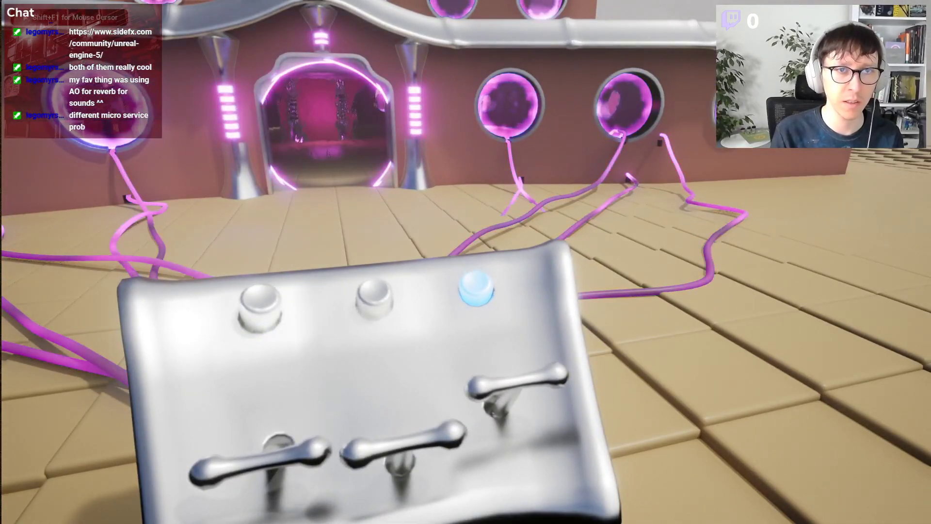
{"action": "key", "text": "d"}
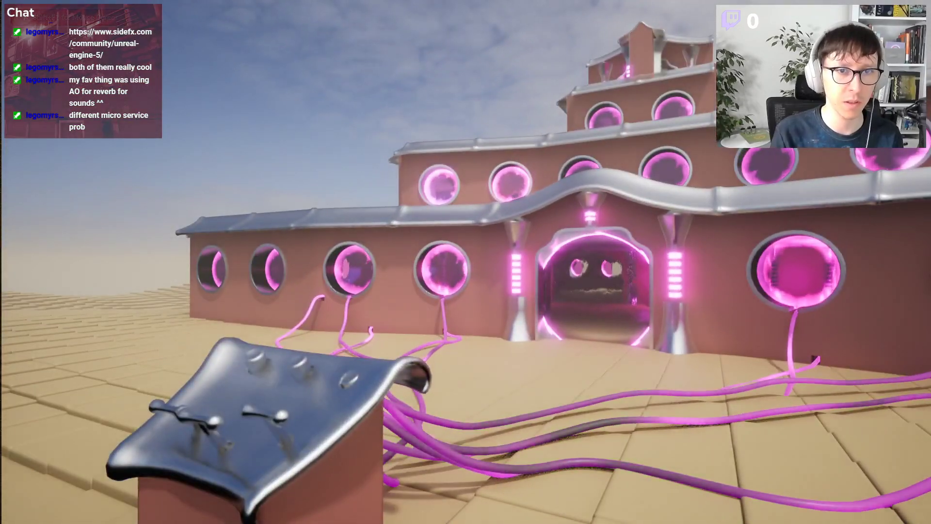
Step: Walk up to the fortress to examine the glowing gate, round windows and cables, and return to the control console
{"action": "key", "text": "a"}
{"action": "key", "text": "w"}
{"action": "key", "text": "w"}
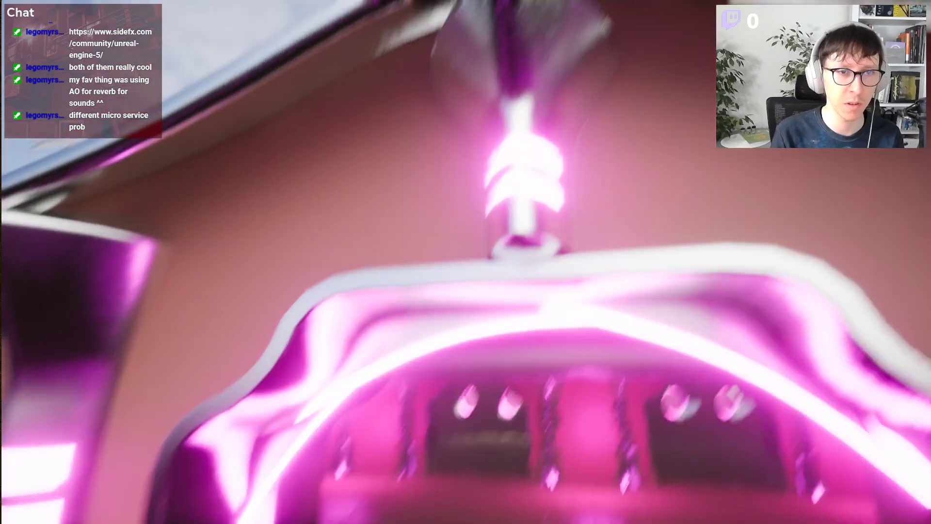
{"action": "key", "text": "s"}
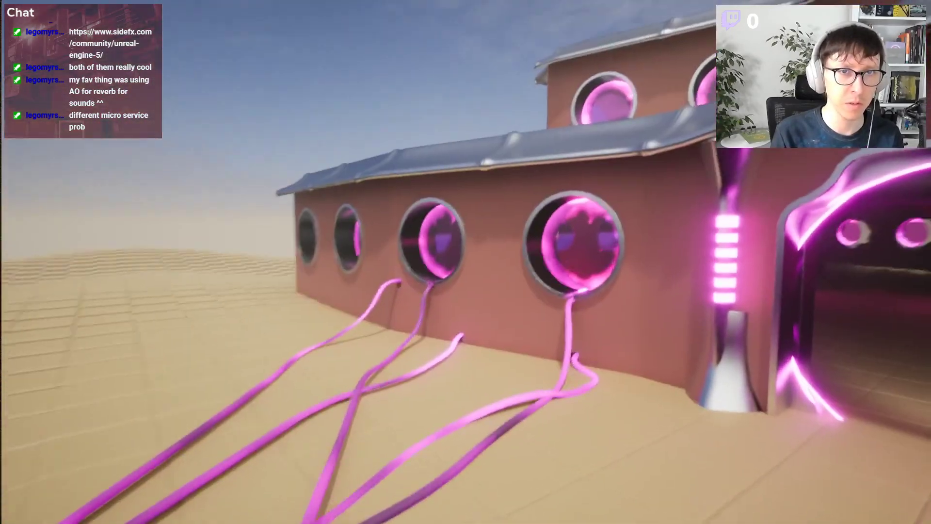
{"action": "key", "text": "w"}
{"action": "key", "text": "w"}
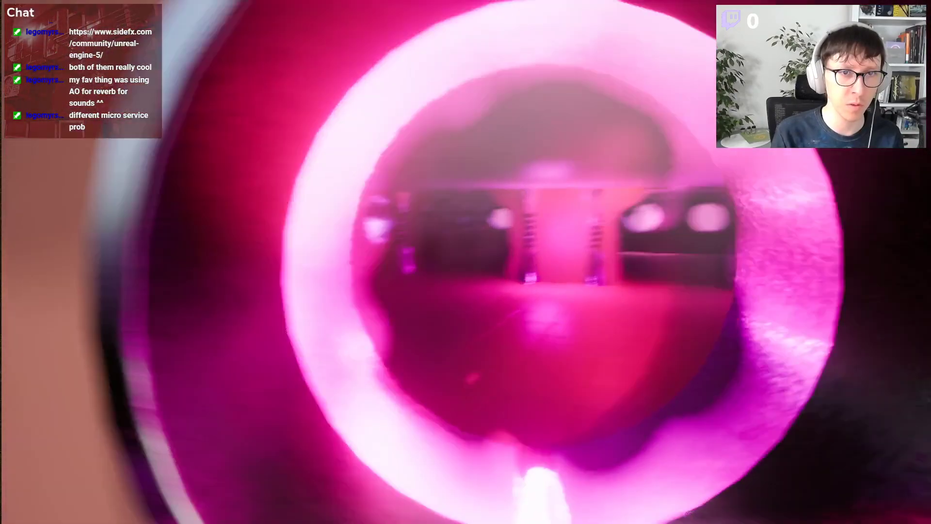
{"action": "key", "text": "w"}
{"action": "key", "text": "d"}
{"action": "key", "text": "s"}
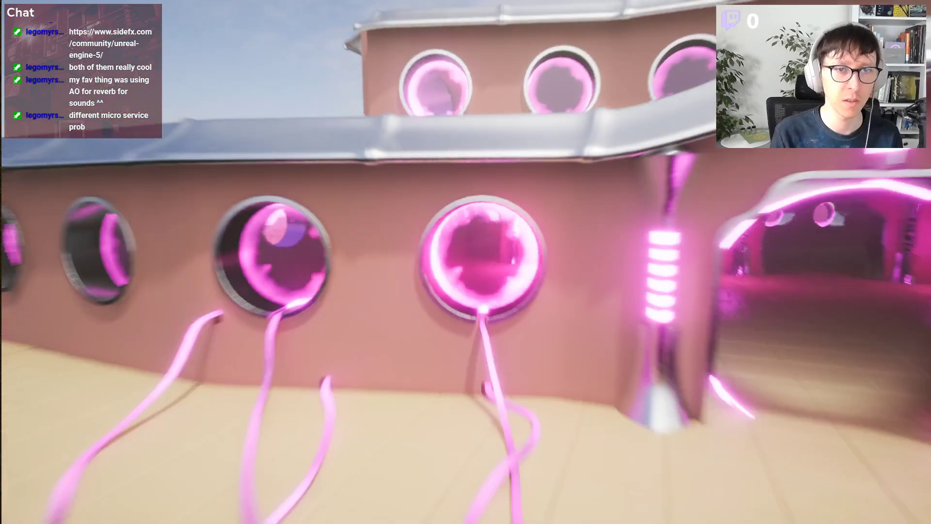
{"action": "key", "text": "w"}
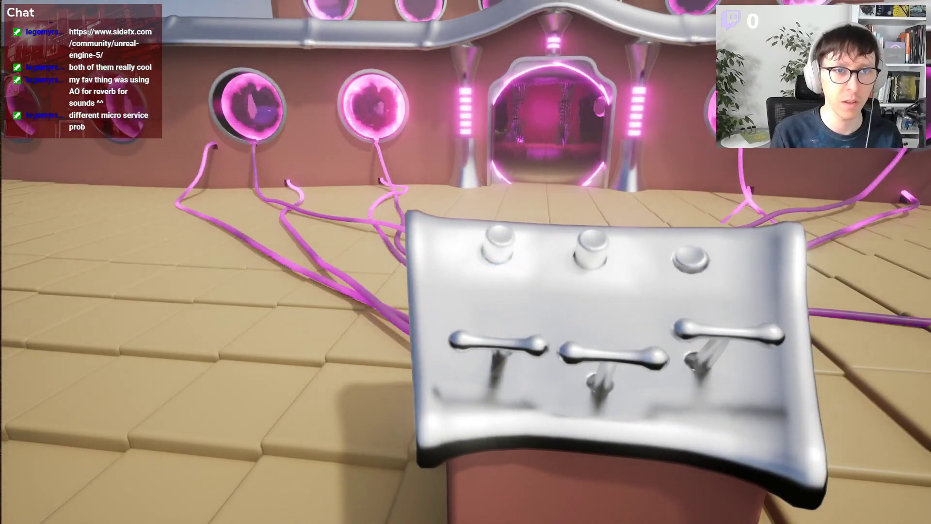
Step: Switch the fortress glow to blue with the console's middle knob and end the full-screen play session
{"action": "key", "text": "e"}
{"action": "key", "text": "e"}
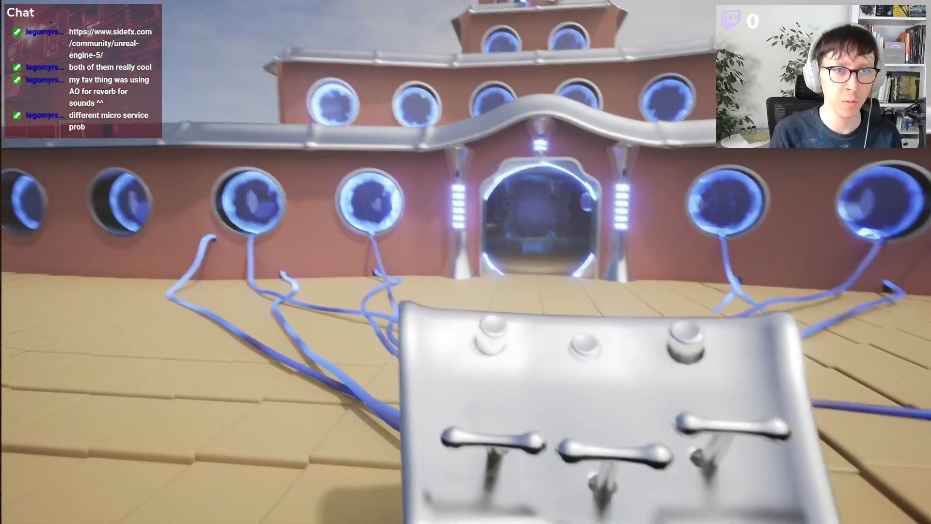
{"action": "key", "text": "Escape"}
{"action": "mouse_move", "coordinate": [411, 3]}
{"action": "right_mouse_down"}
{"action": "mouse_move", "coordinate": [427, 63]}
{"action": "mouse_move", "coordinate": [421, 13]}
{"action": "right_mouse_up"}
{"action": "key", "text": "F11"}
{"action": "right_click_drag", "start_coordinate": [518, 135], "coordinate": [508, 116]}
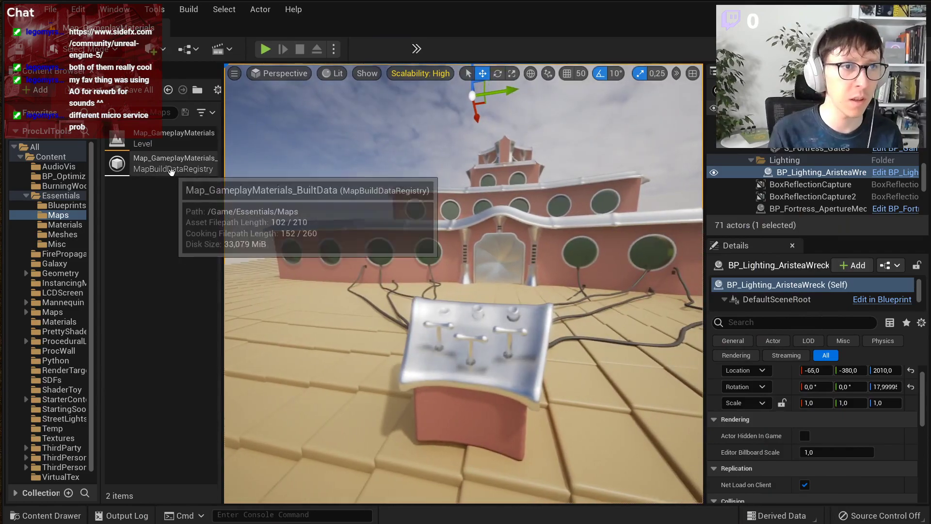
Step: Open the blueprint of the console's middle button and move its window over the level editor
{"action": "left_click", "coordinate": [482, 312]}
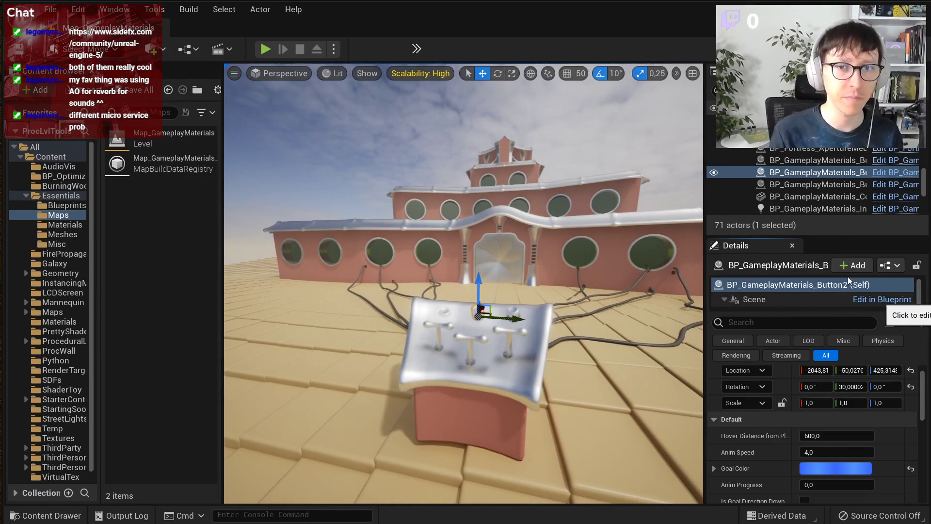
{"action": "left_click", "coordinate": [830, 303]}
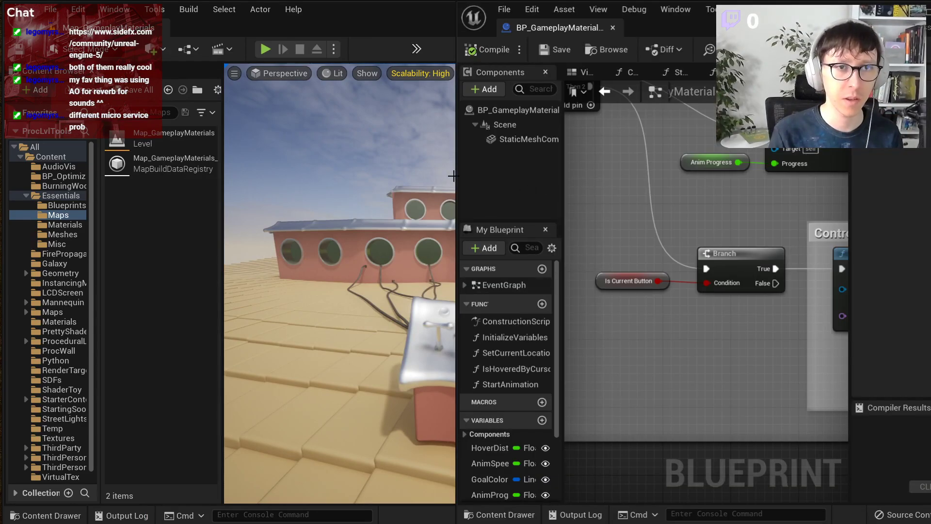
{"action": "left_click_drag", "start_coordinate": [458, 175], "coordinate": [52, 161]}
Step: Examine the update-animation part of the button's event graph, following the Sequence node to Set Current Location and the Is Current Button branch
{"action": "scroll", "coordinate": [455, 181], "scroll_direction": "down", "scroll_amount": 9}
{"action": "right_click_drag", "start_coordinate": [447, 171], "coordinate": [450, 278]}
{"action": "scroll", "coordinate": [450, 278], "scroll_direction": "up", "scroll_amount": 2}
{"action": "right_click_drag", "start_coordinate": [544, 278], "coordinate": [546, 154]}
{"action": "right_click_drag", "start_coordinate": [679, 122], "coordinate": [439, 304]}
{"action": "right_click_drag", "start_coordinate": [430, 270], "coordinate": [572, 199]}
{"action": "right_click_drag", "start_coordinate": [369, 274], "coordinate": [570, 311]}
{"action": "scroll", "coordinate": [374, 194], "scroll_direction": "up", "scroll_amount": 2}
{"action": "right_click_drag", "start_coordinate": [371, 193], "coordinate": [333, 194]}
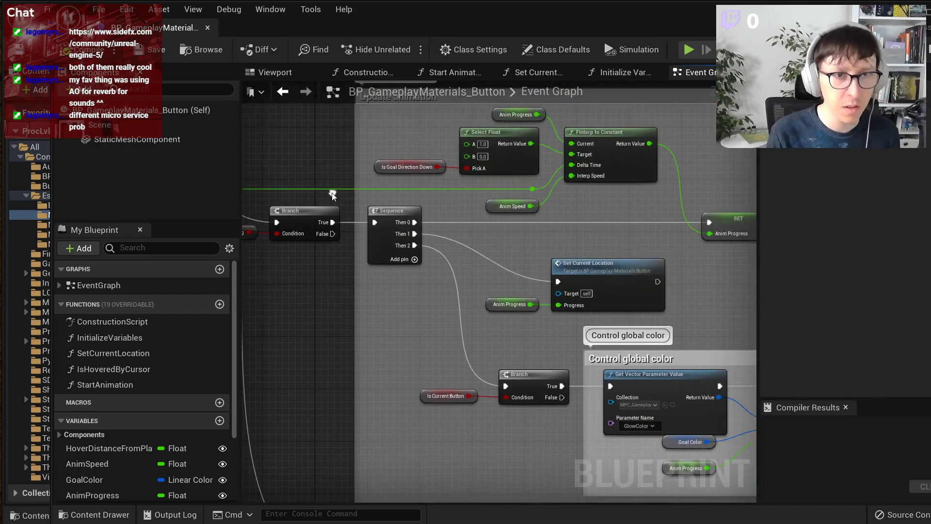
{"action": "right_click_drag", "start_coordinate": [348, 246], "coordinate": [388, 258]}
{"action": "scroll", "coordinate": [544, 367], "scroll_direction": "up", "scroll_amount": 2}
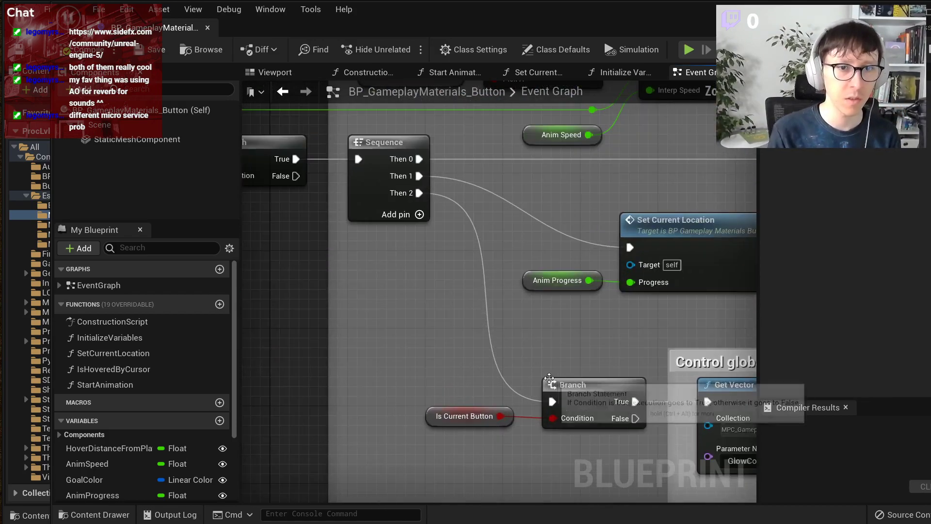
{"action": "right_click_drag", "start_coordinate": [575, 399], "coordinate": [644, 396]}
{"action": "right_click_drag", "start_coordinate": [659, 340], "coordinate": [435, 275]}
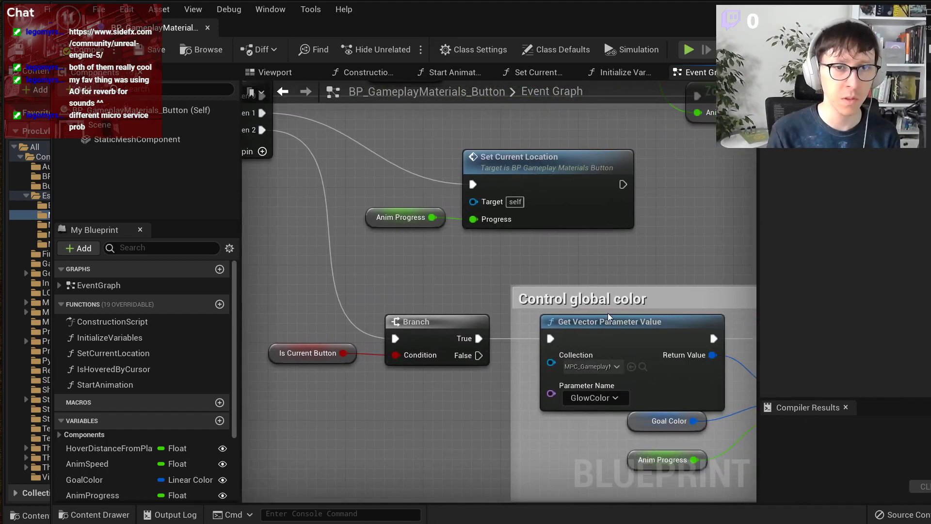
Step: Examine the Control global color nodes, from reading GlowColor through the Lerp with Goal Color to Set Vector Parameter Value
{"action": "right_click_drag", "start_coordinate": [603, 313], "coordinate": [430, 226]}
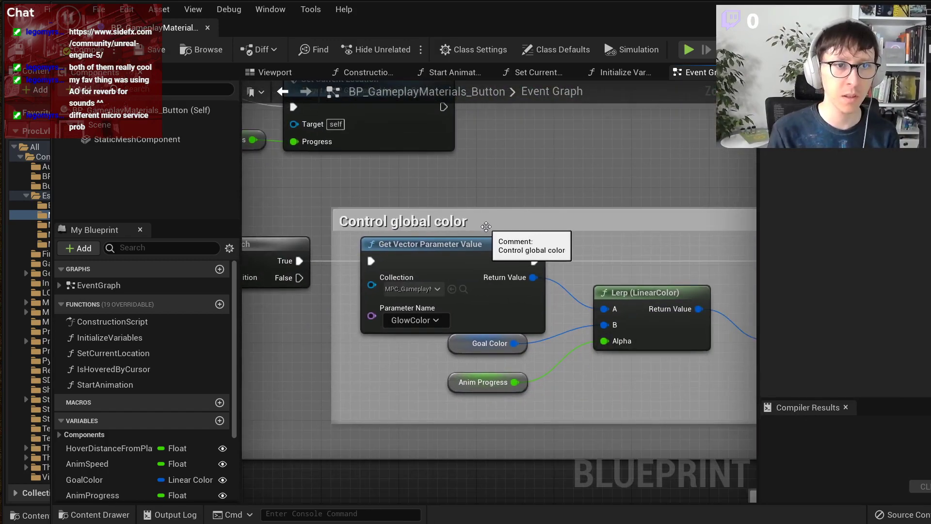
{"action": "right_click_drag", "start_coordinate": [631, 309], "coordinate": [535, 317]}
{"action": "right_click_drag", "start_coordinate": [367, 268], "coordinate": [392, 263]}
{"action": "right_click_drag", "start_coordinate": [647, 250], "coordinate": [599, 263]}
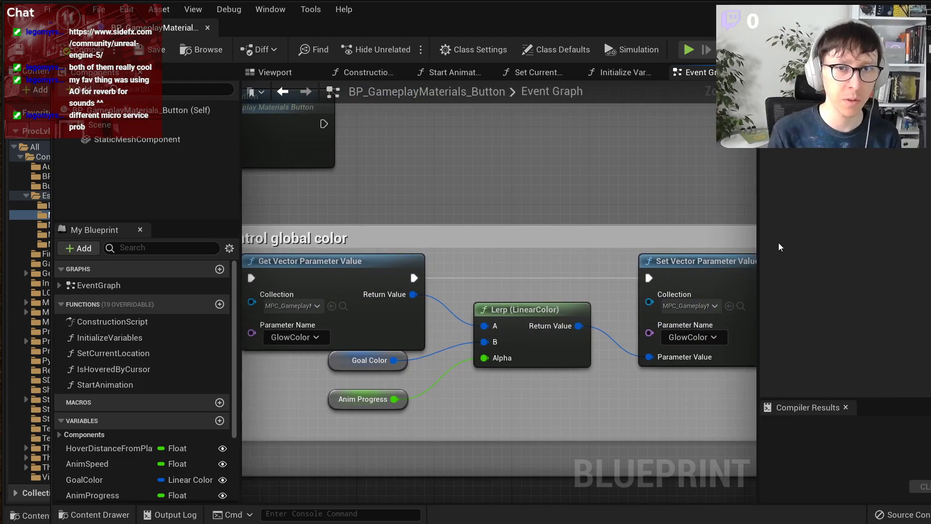
{"action": "left_click_drag", "start_coordinate": [765, 232], "coordinate": [824, 233]}
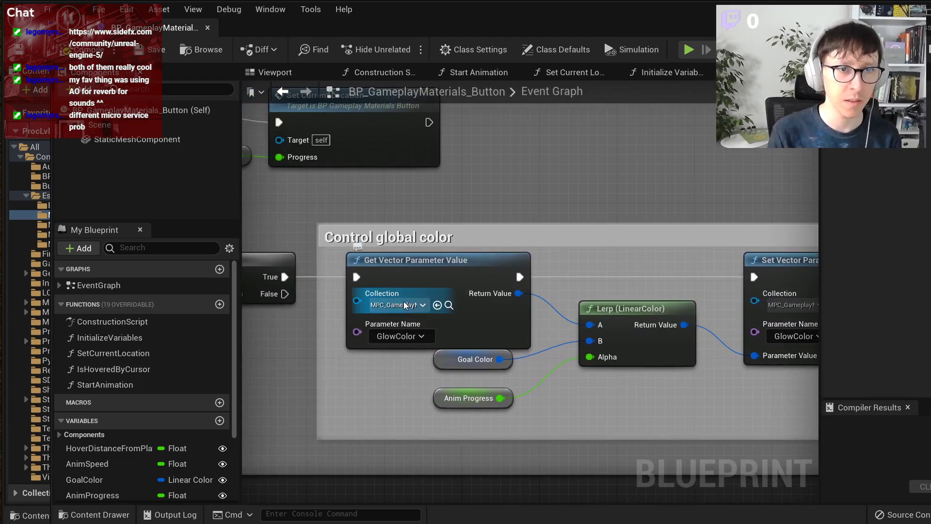
{"action": "right_click_drag", "start_coordinate": [505, 329], "coordinate": [340, 330]}
{"action": "left_click", "coordinate": [637, 271]}
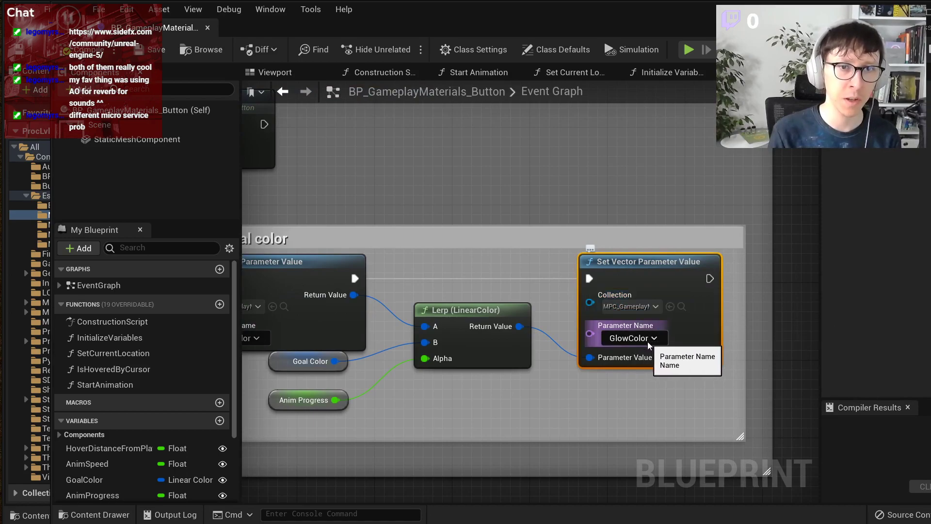
{"action": "right_click_drag", "start_coordinate": [496, 352], "coordinate": [545, 354]}
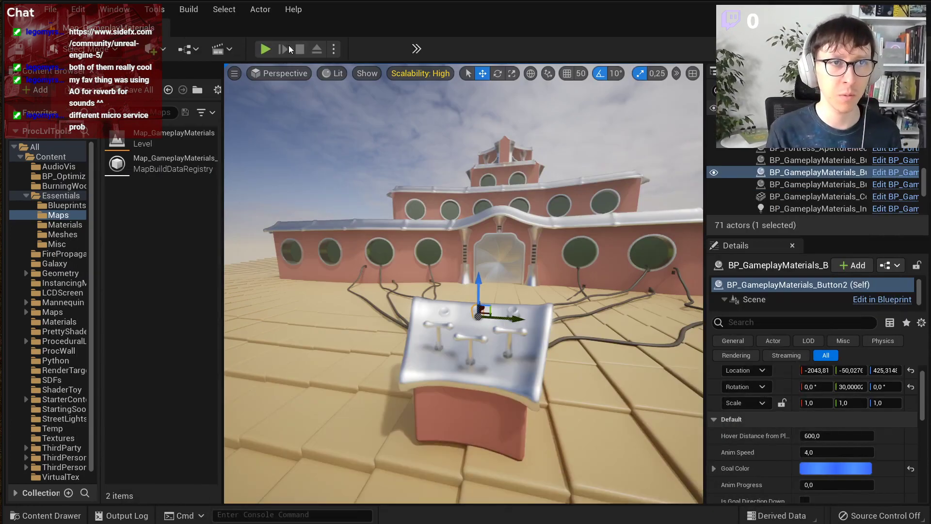
Step: Play the level and test the three console buttons, cycling the fortress glow between blue, pink and green
{"action": "left_click", "coordinate": [266, 49]}
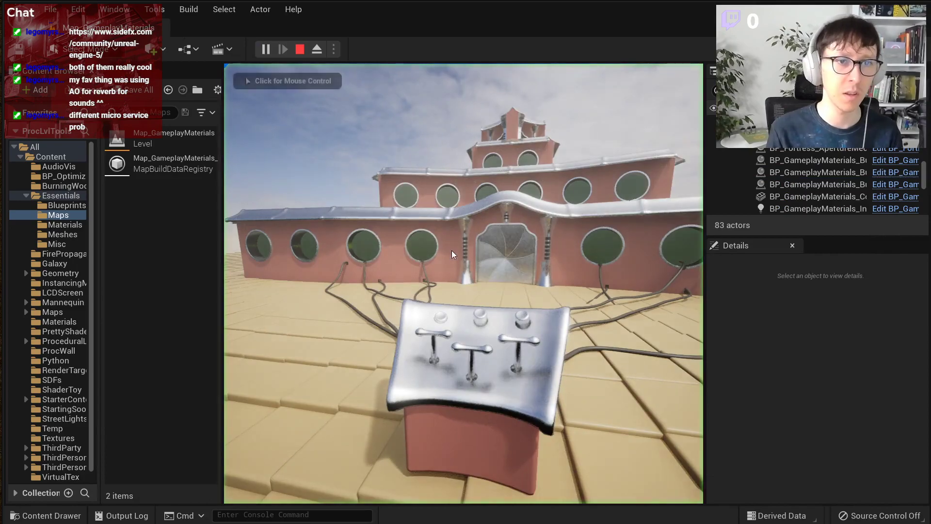
{"action": "key", "text": "e"}
{"action": "key", "text": "w"}
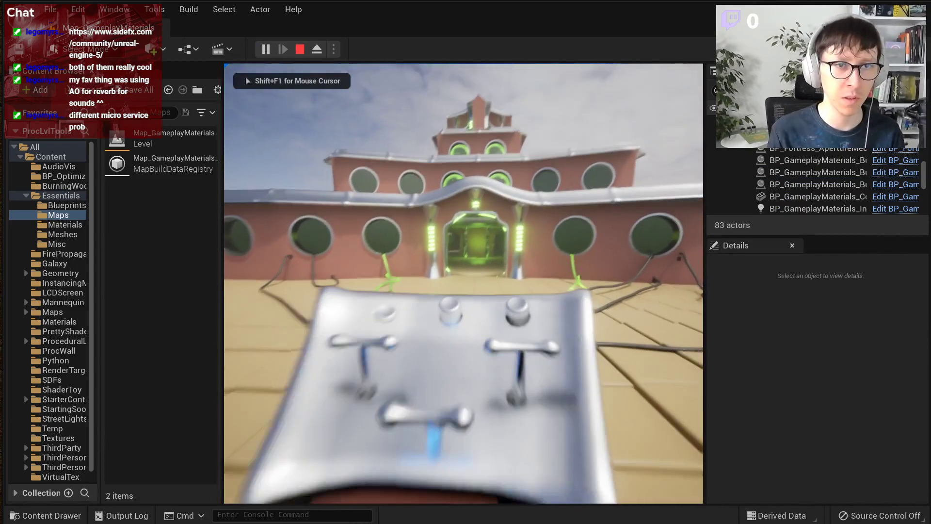
{"action": "key", "text": "e"}
{"action": "key", "text": "e"}
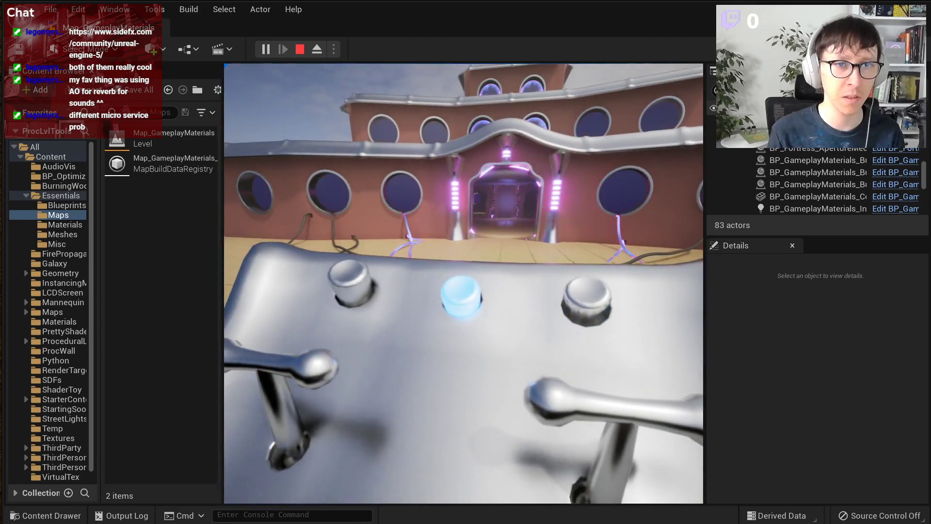
{"action": "key", "text": "e"}
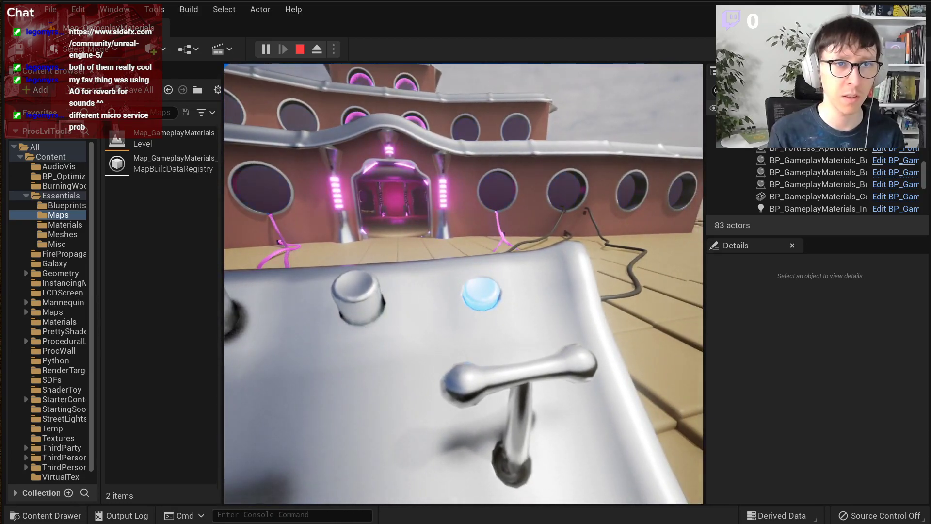
{"action": "key", "text": "e"}
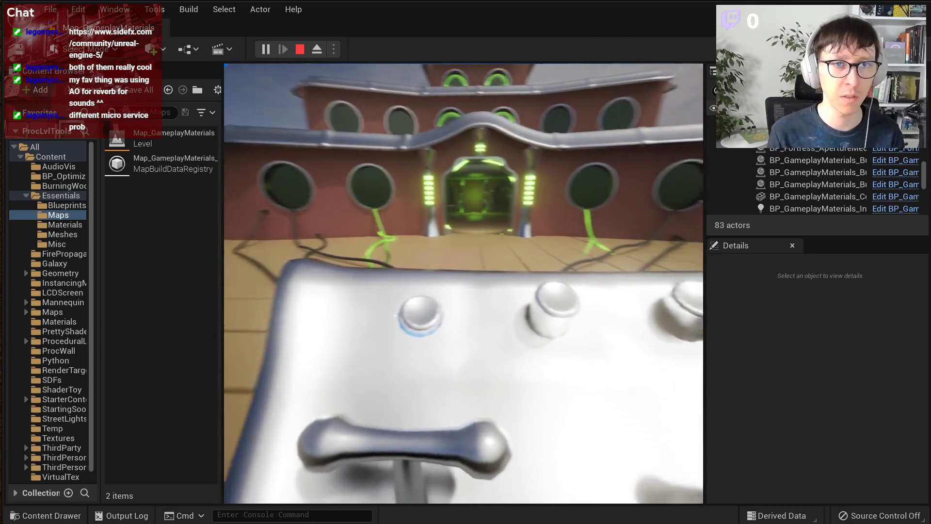
Step: Open the in-game console and search its commands for "time dil" and "slow"
{"action": "key", "text": "grave"}
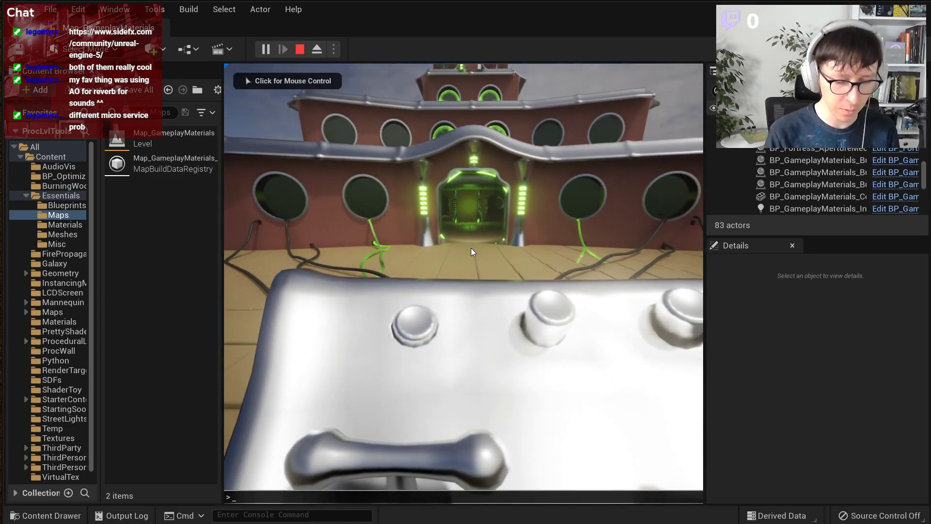
{"action": "type", "text": "time dil"}
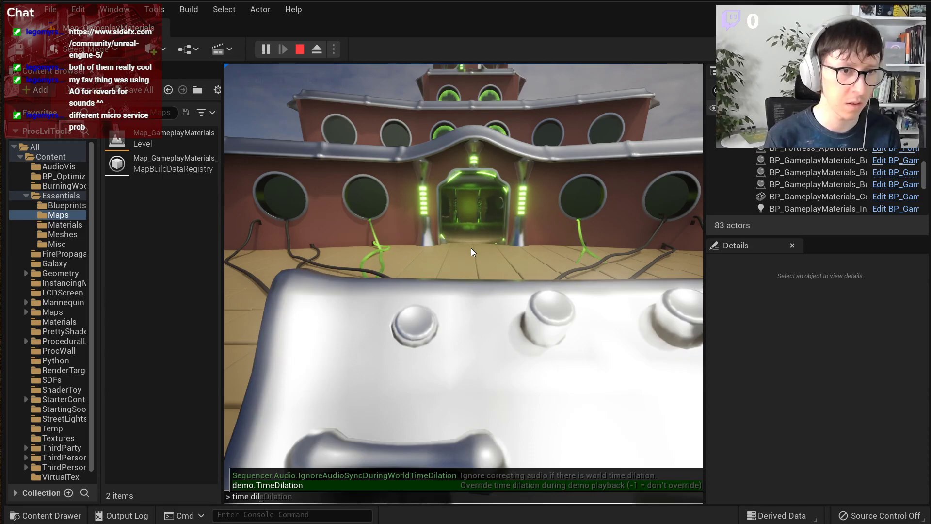
{"action": "key", "text": "BackSpace"}
{"action": "key", "text": "BackSpace"}
{"action": "key", "text": "BackSpace"}
{"action": "key", "text": "BackSpace"}
{"action": "key", "text": "BackSpace"}
{"action": "key", "text": "BackSpace"}
{"action": "key", "text": "BackSpace"}
{"action": "key", "text": "BackSpace"}
{"action": "type", "text": "slow"}
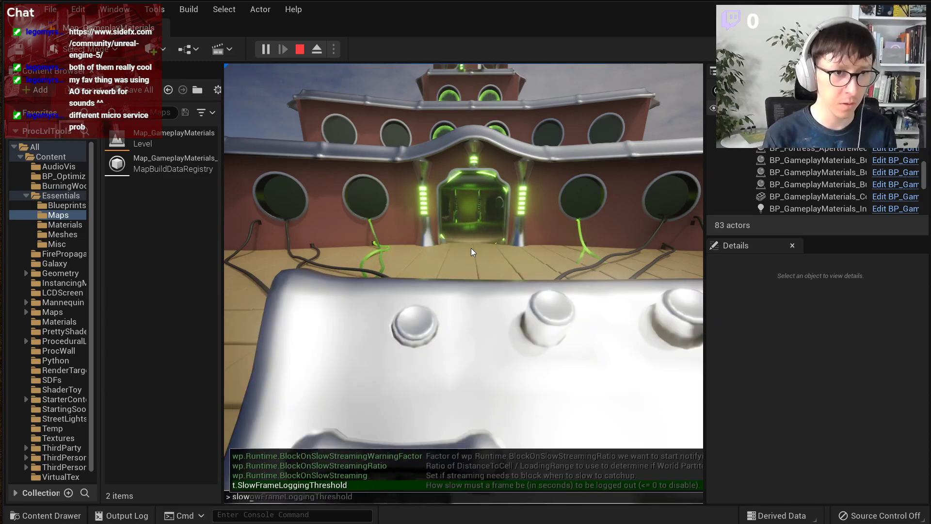
{"action": "key", "text": "BackSpace"}
{"action": "key", "text": "BackSpace"}
{"action": "key", "text": "BackSpace"}
{"action": "key", "text": "BackSpace"}
Step: Slow the game to half speed with the console command Slomo 0.5 and try the colour buttons at that speed
{"action": "type", "text": "Slomo"}
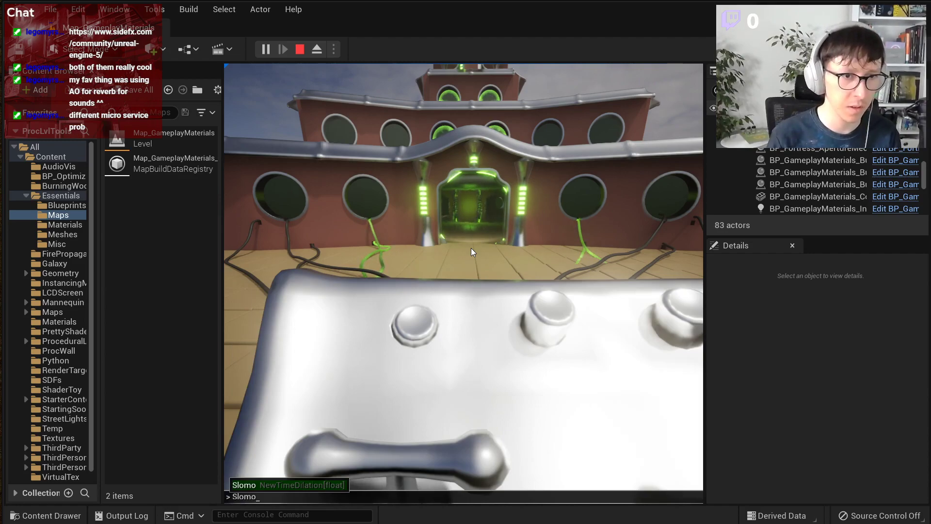
{"action": "type", "text": " 0.5"}
{"action": "key", "text": "Return"}
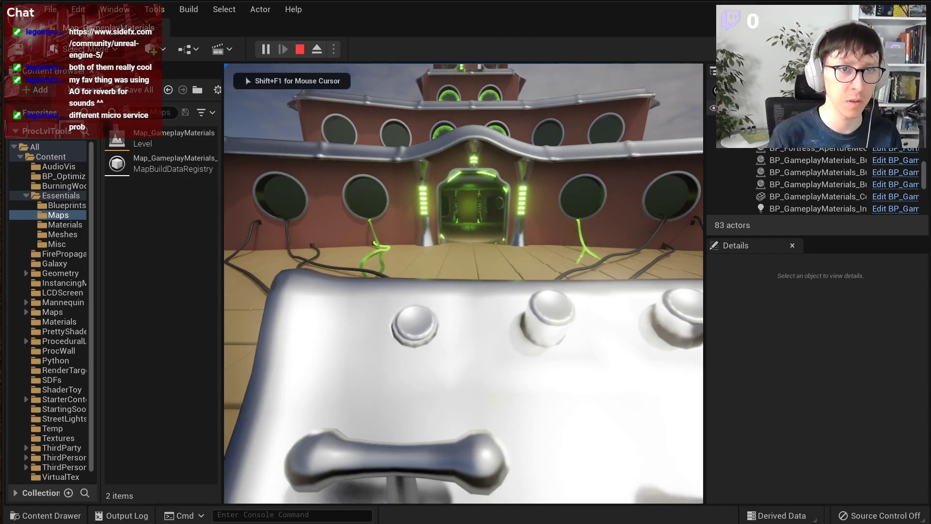
{"action": "key", "text": "e"}
{"action": "key", "text": "e"}
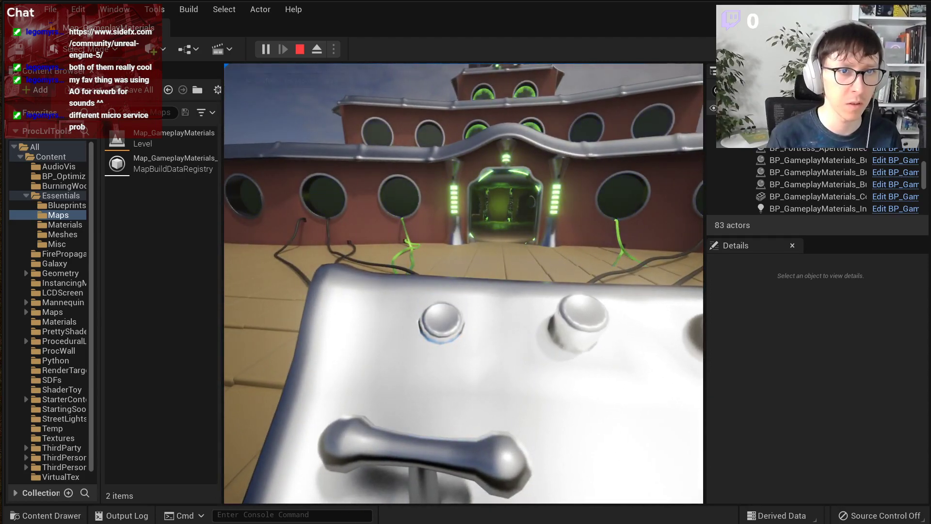
Step: Restore normal game speed by rerunning the Slomo console command with the value 1
{"action": "key", "text": "grave"}
{"action": "key", "text": "Up"}
{"action": "key", "text": "BackSpace"}
{"action": "key", "text": "BackSpace"}
{"action": "key", "text": "BackSpace"}
{"action": "type", "text": "1"}
{"action": "key", "text": "Return"}
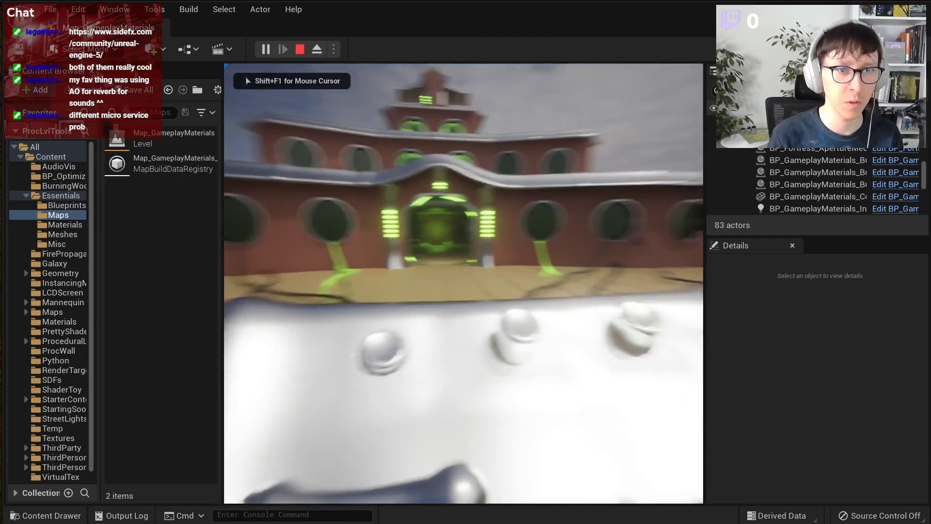
Step: Switch the fortress glow to blue, to green and back to blue with the console buttons
{"action": "key", "text": "e"}
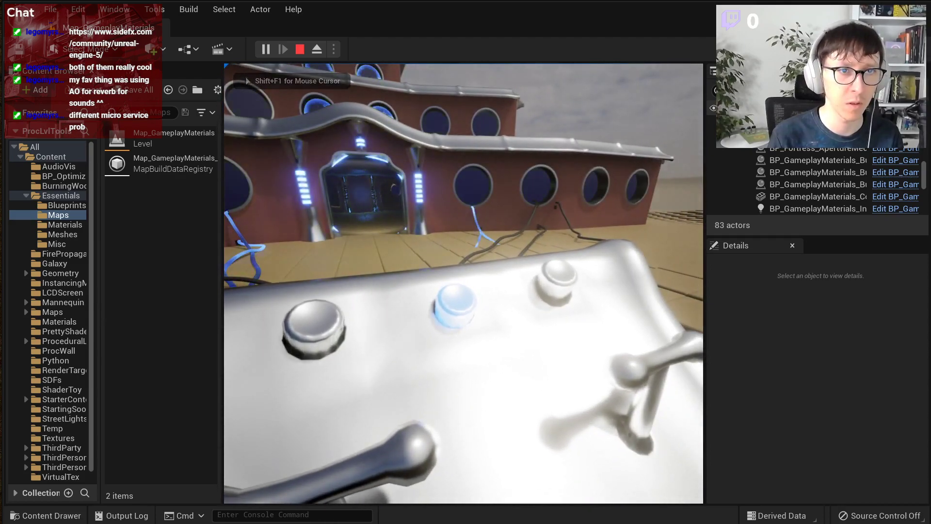
{"action": "key", "text": "e"}
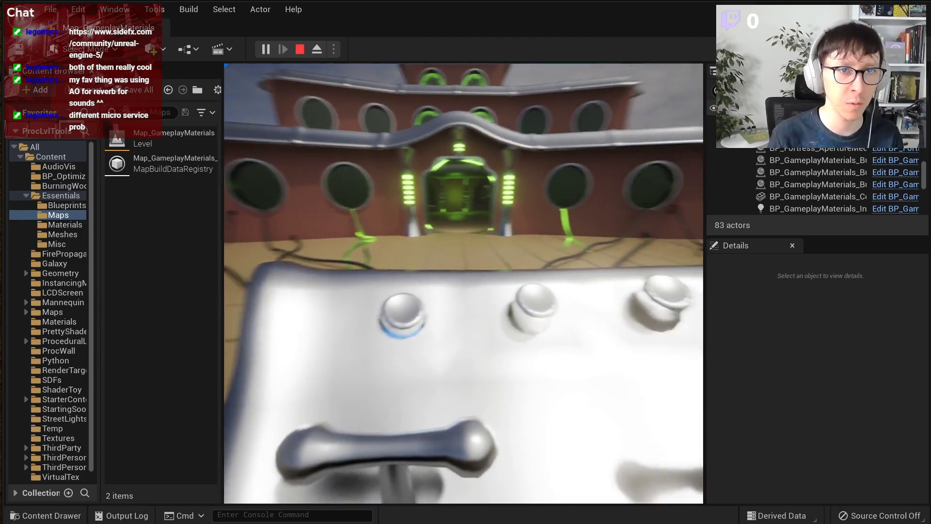
{"action": "key", "text": "e"}
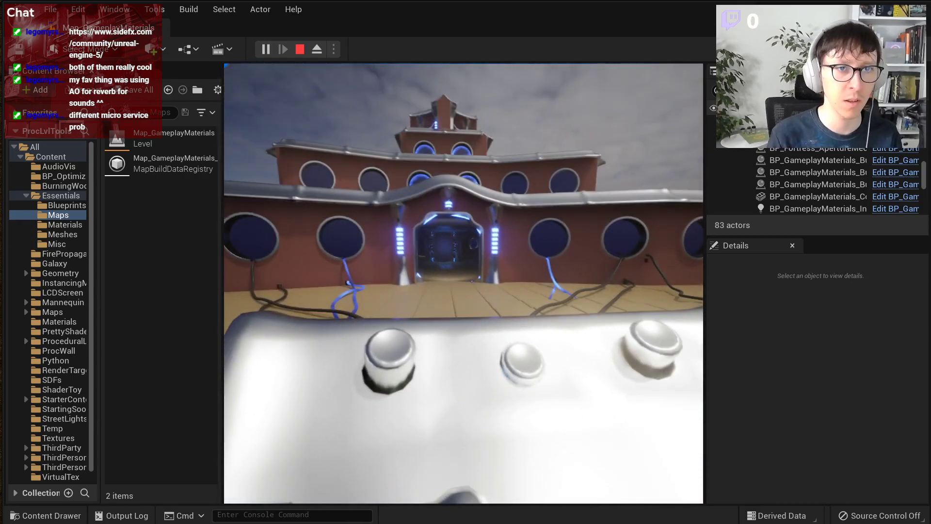
Step: End the play session and examine the GlowColor get, Lerp, Goal Color and set nodes in the button blueprint's Control global color group
{"action": "key", "text": "Escape"}
{"action": "key", "text": "alt+Tab"}
{"action": "scroll", "coordinate": [357, 281], "scroll_direction": "down", "scroll_amount": 2}
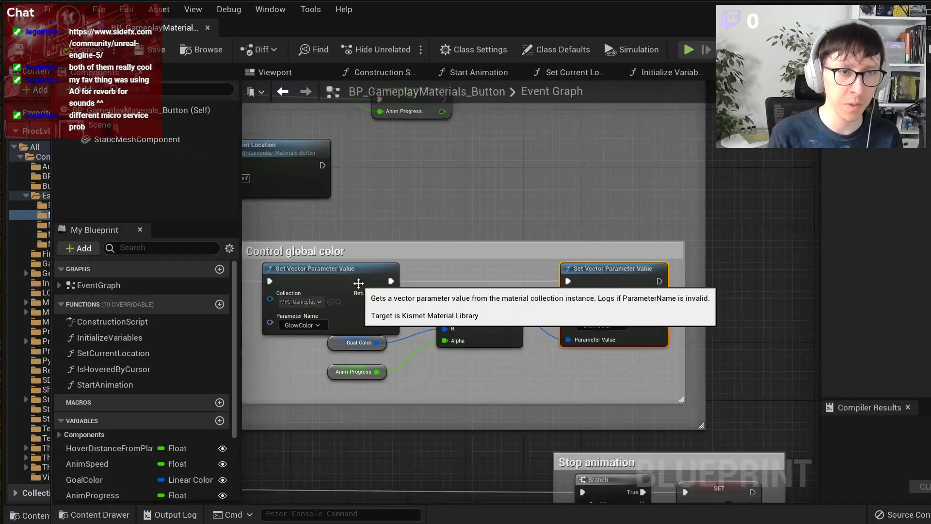
{"action": "scroll", "coordinate": [383, 320], "scroll_direction": "up", "scroll_amount": 3}
{"action": "left_click", "coordinate": [383, 320]}
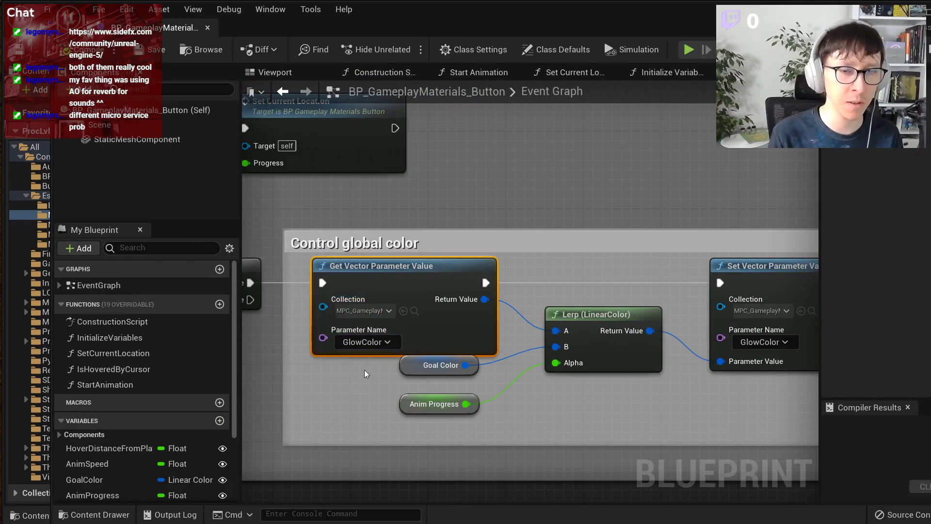
{"action": "left_click", "coordinate": [596, 340]}
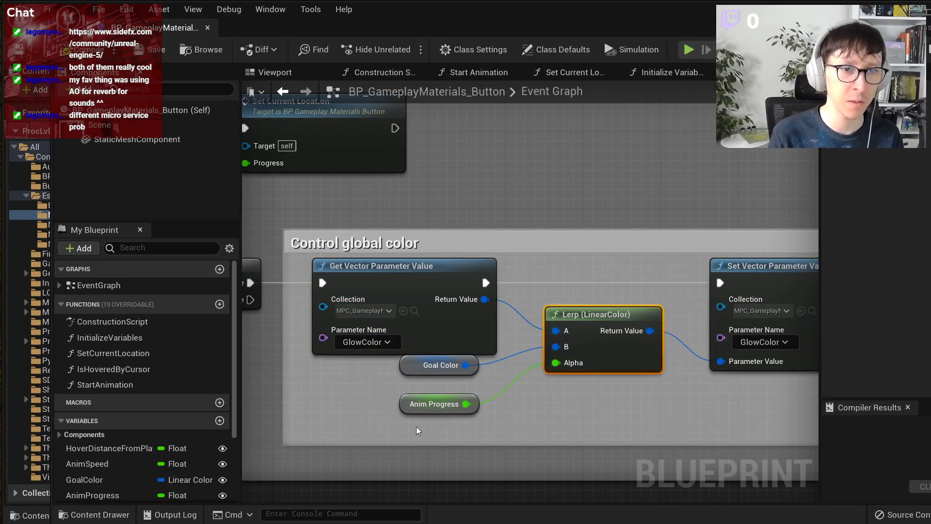
{"action": "left_click", "coordinate": [412, 363]}
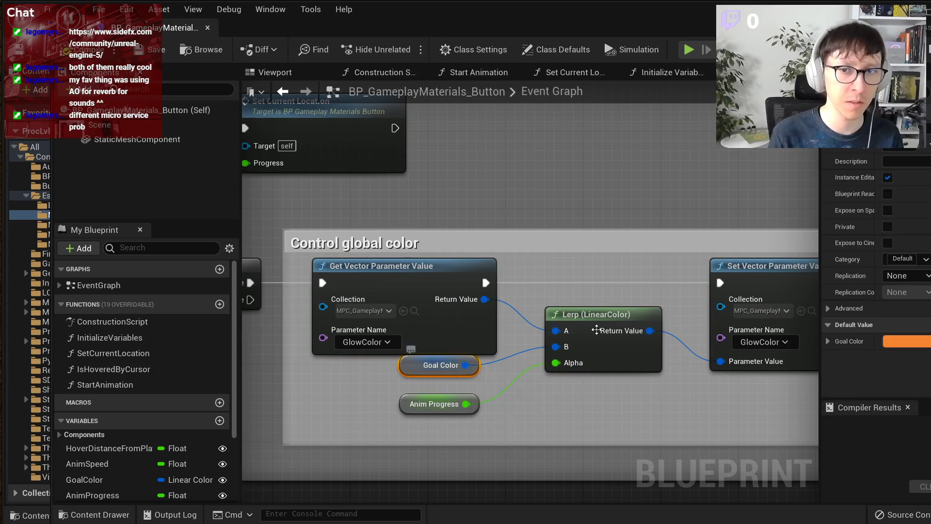
{"action": "right_click_drag", "start_coordinate": [582, 336], "coordinate": [456, 336]}
{"action": "left_click", "coordinate": [641, 274]}
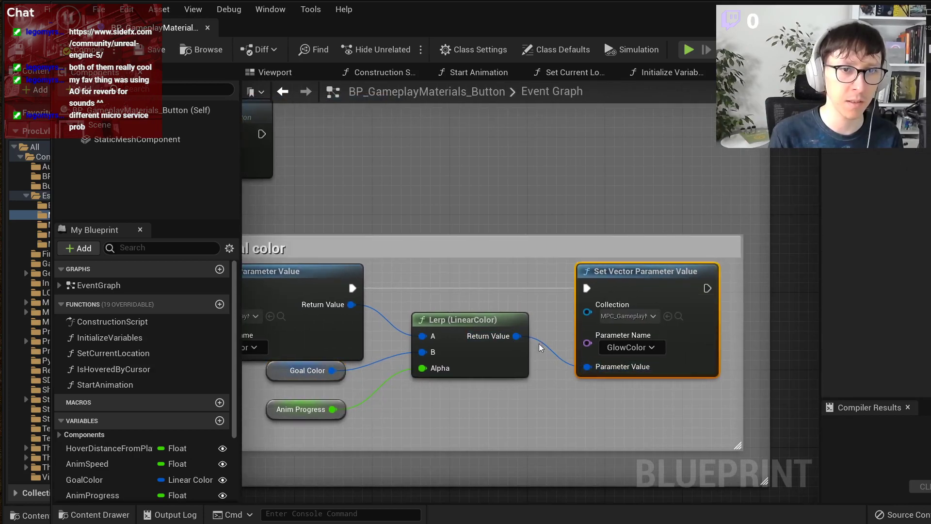
{"action": "right_click_drag", "start_coordinate": [616, 351], "coordinate": [658, 349]}
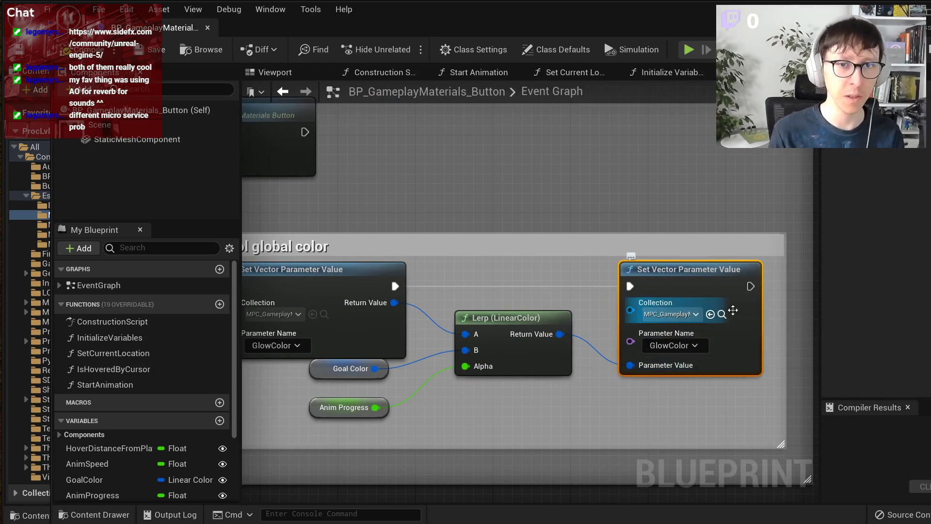
Step: Locate the node's MPC_GameplayMaterials asset in the project and take a screen snip showing the Material Parameter Collection asset type under Materials
{"action": "left_click", "coordinate": [722, 315]}
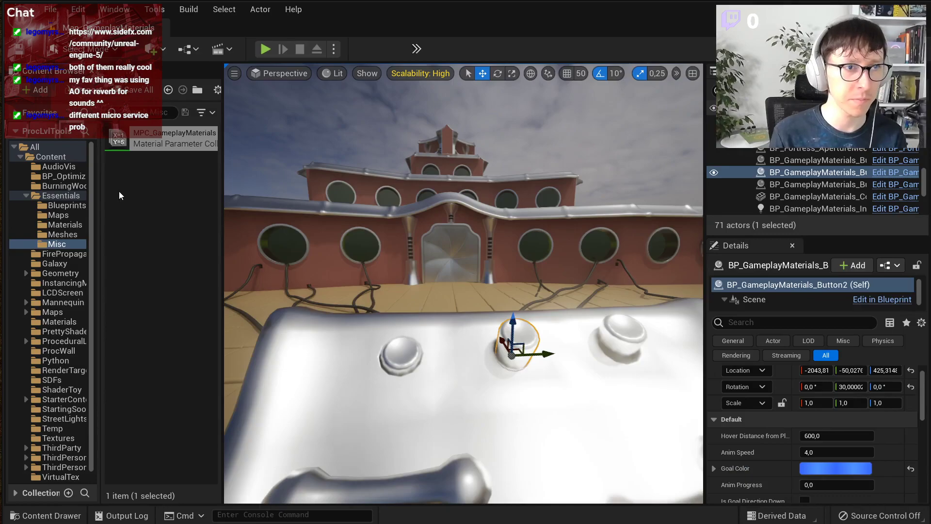
{"action": "right_click", "coordinate": [118, 191]}
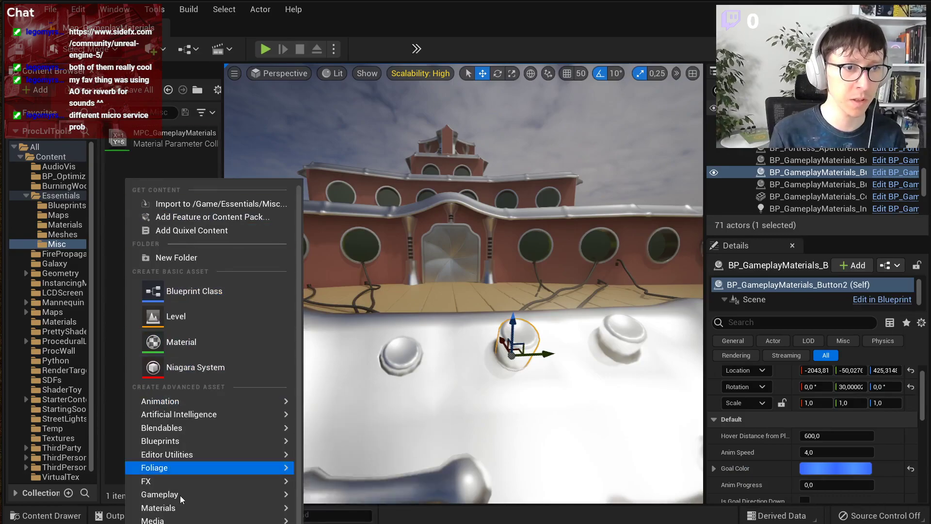
{"action": "mouse_move", "coordinate": [181, 509]}
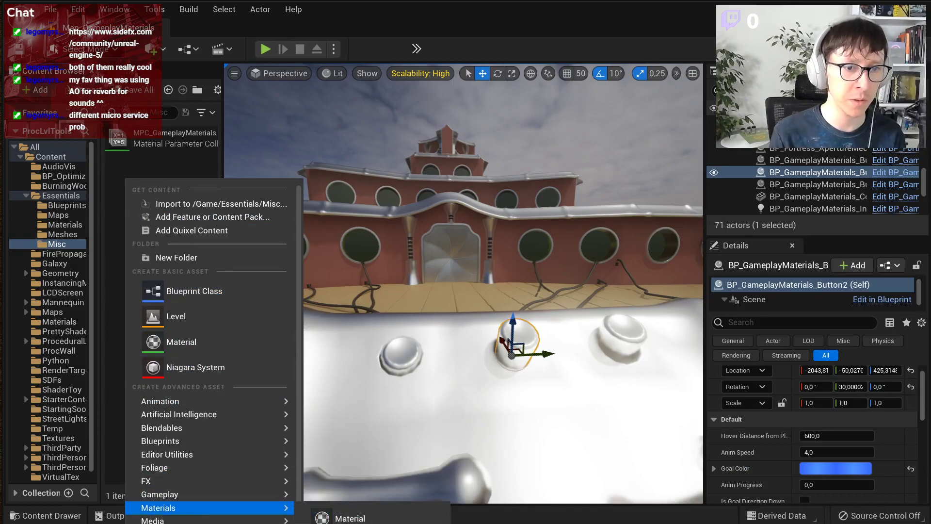
{"action": "key", "text": "shift+super+s"}
{"action": "left_click_drag", "start_coordinate": [512, 523], "coordinate": [80, 383]}
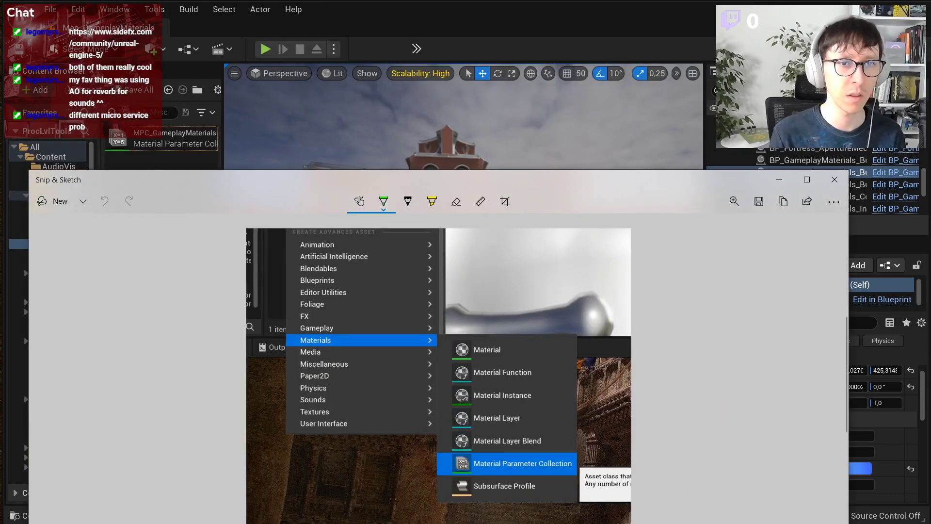
{"action": "left_click", "coordinate": [835, 180]}
Step: Add a second vector parameter named MyColor to the MPC_GameplayMaterials collection
{"action": "left_click", "coordinate": [151, 138]}
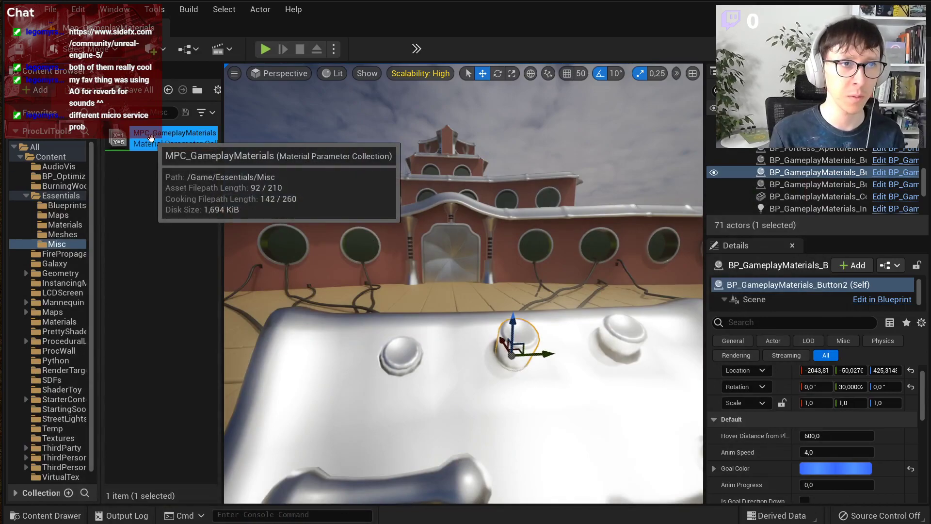
{"action": "double_click", "coordinate": [151, 139]}
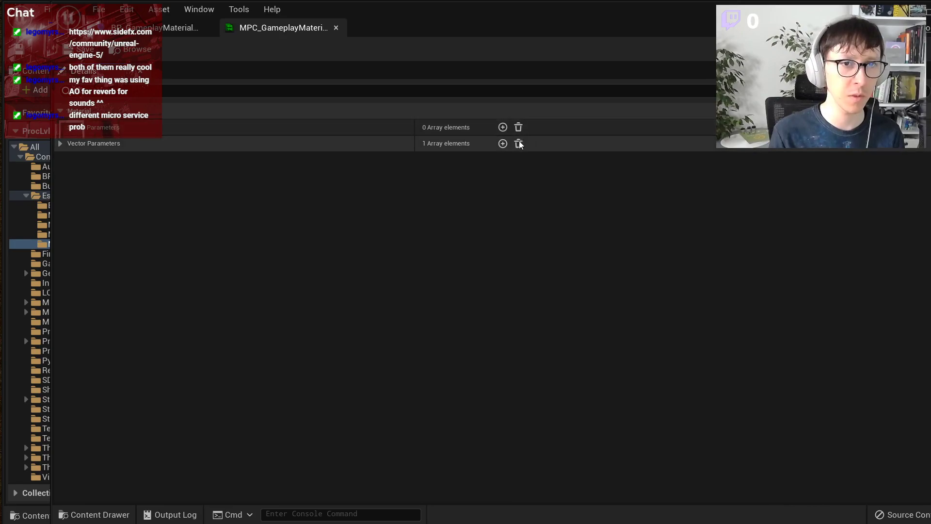
{"action": "left_click", "coordinate": [503, 144]}
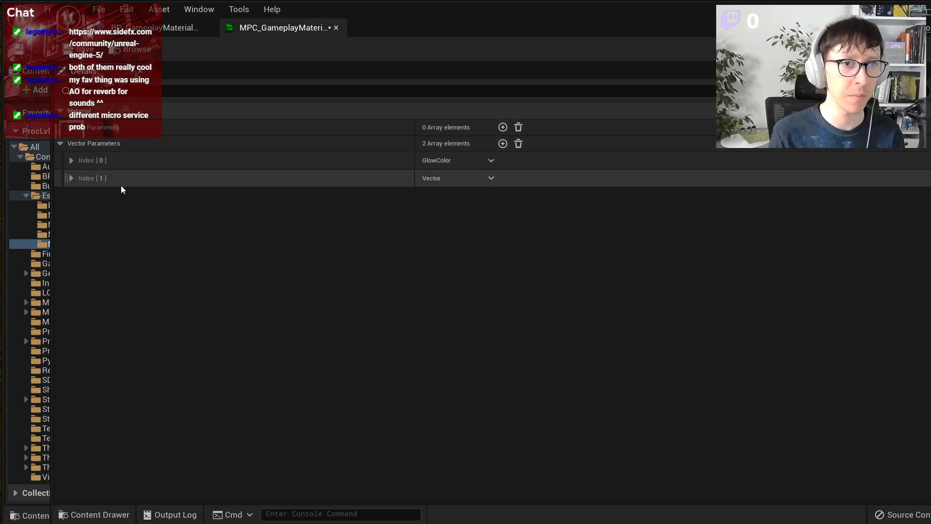
{"action": "left_click", "coordinate": [72, 178]}
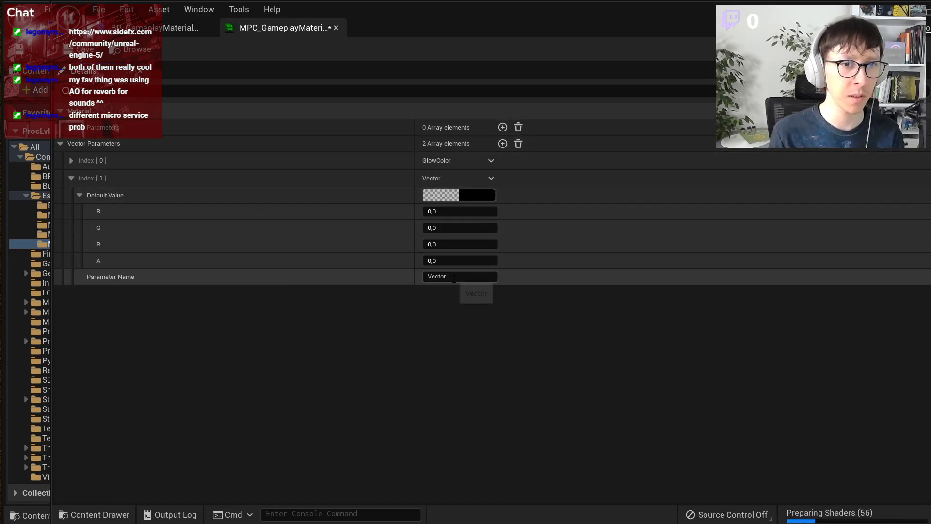
{"action": "type", "text": "MyColor"}
{"action": "key", "text": "Return"}
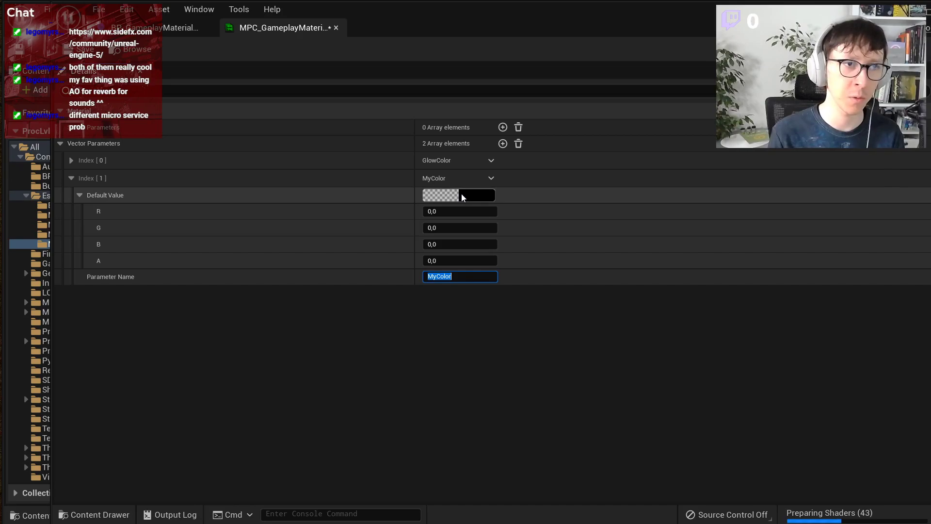
Step: Add a Set Vector Parameter Value node above the Control global color group in the button blueprint's event graph
{"action": "left_click_drag", "start_coordinate": [50, 2], "coordinate": [382, 77]}
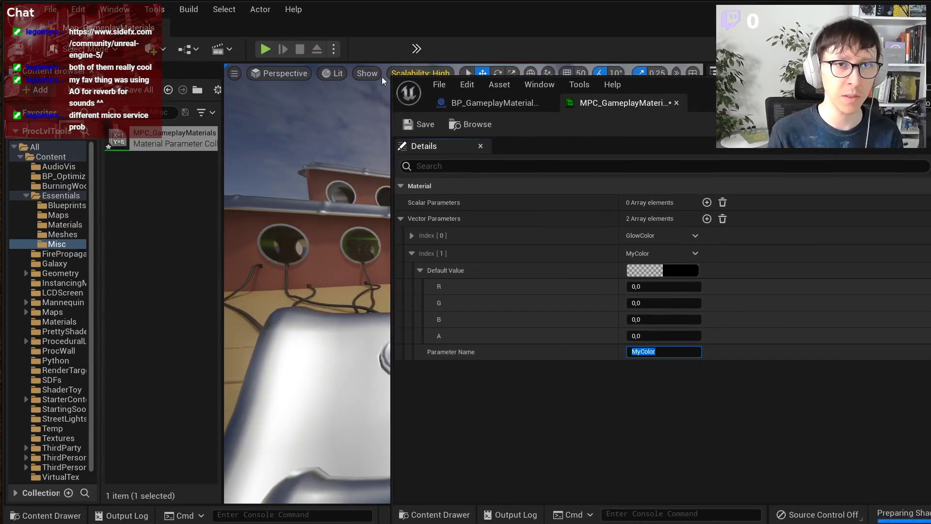
{"action": "left_click", "coordinate": [481, 107]}
{"action": "left_click_drag", "start_coordinate": [748, 90], "coordinate": [561, 21]}
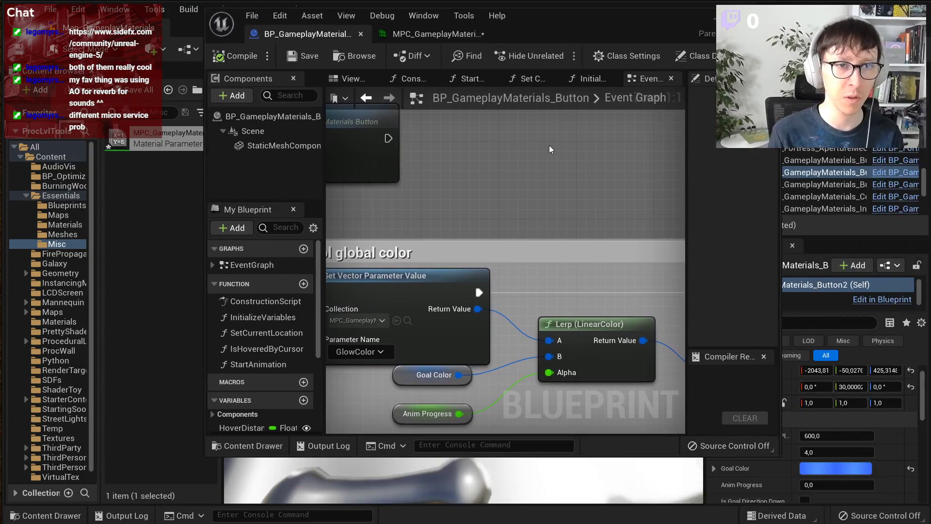
{"action": "right_click", "coordinate": [479, 144]}
{"action": "type", "text": "set c="}
{"action": "key", "text": "BackSpace"}
{"action": "key", "text": "BackSpace"}
{"action": "type", "text": "vector param"}
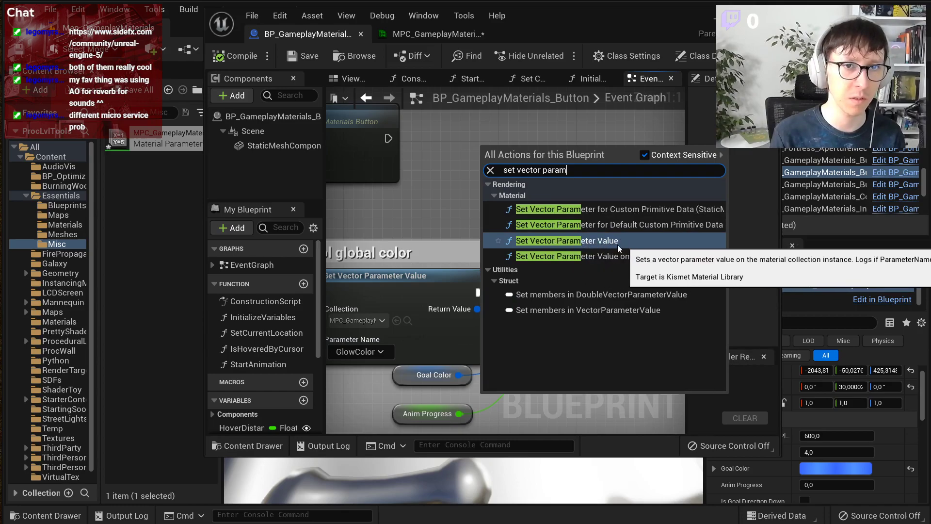
{"action": "left_click", "coordinate": [567, 240]}
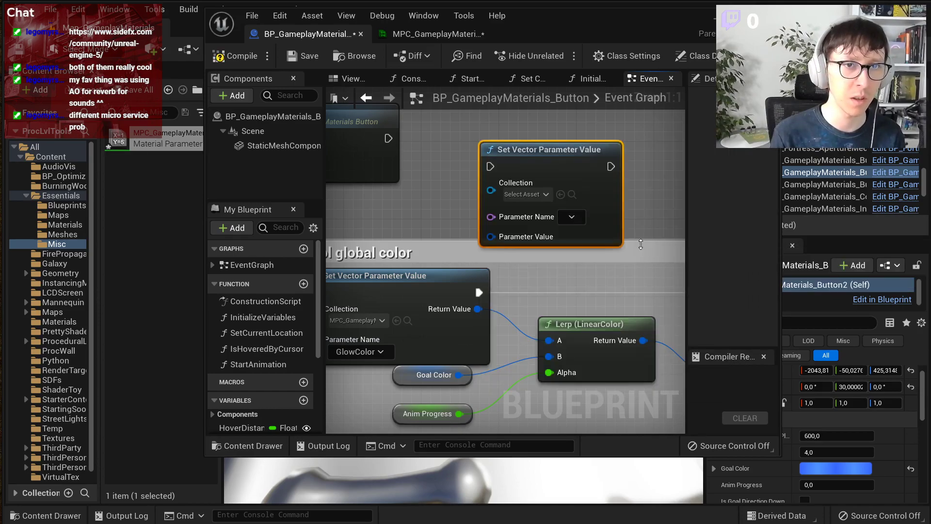
Step: Try the new node with the MPC_GameplayMaterials collection and the MyColor parameter, and delete the node
{"action": "left_click", "coordinate": [525, 194]}
{"action": "left_click", "coordinate": [591, 270]}
{"action": "left_click", "coordinate": [572, 216]}
{"action": "left_click", "coordinate": [591, 247]}
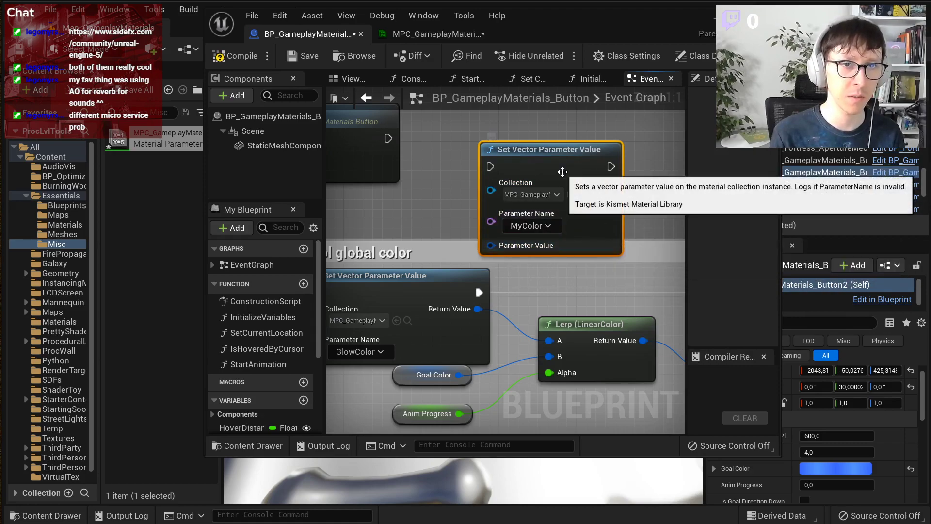
{"action": "key", "text": "Delete"}
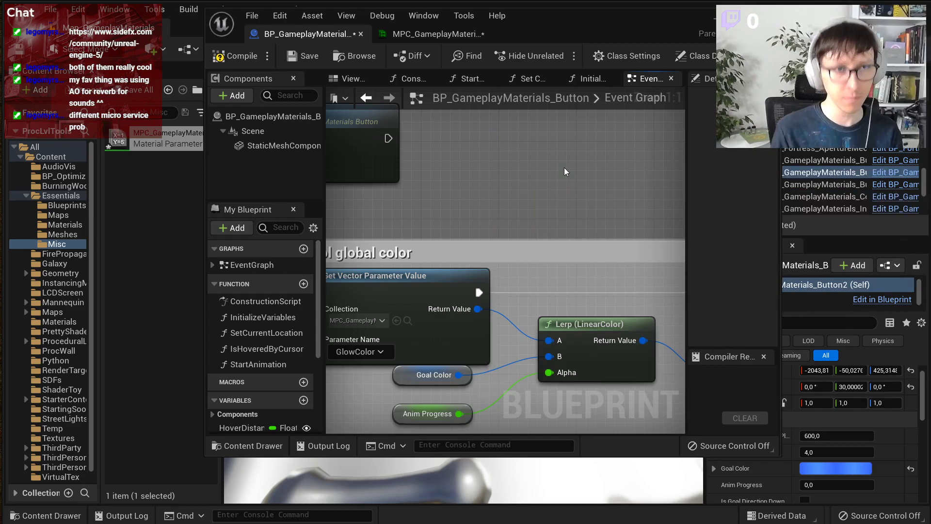
Step: Return to the level, select the fortress gate and open its MI_Fortress_Glow material instance
{"action": "left_click", "coordinate": [416, 38]}
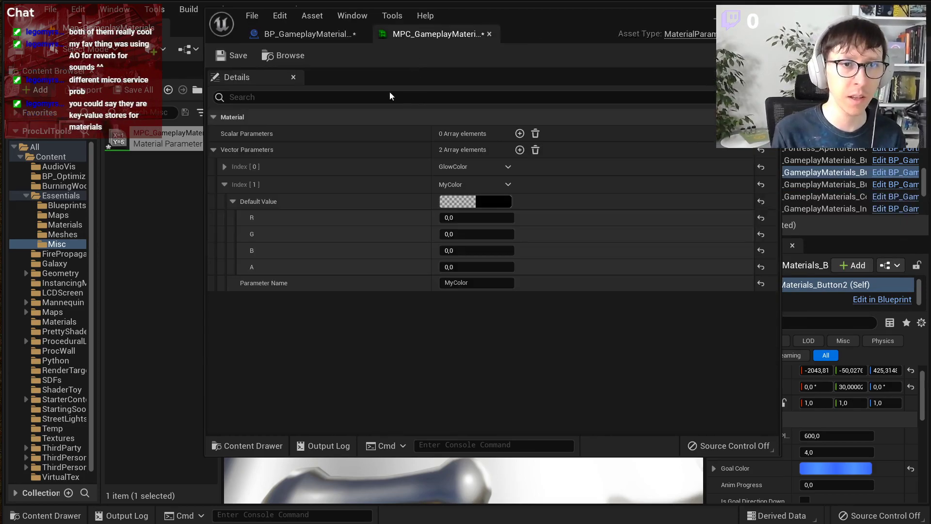
{"action": "left_click", "coordinate": [767, 18]}
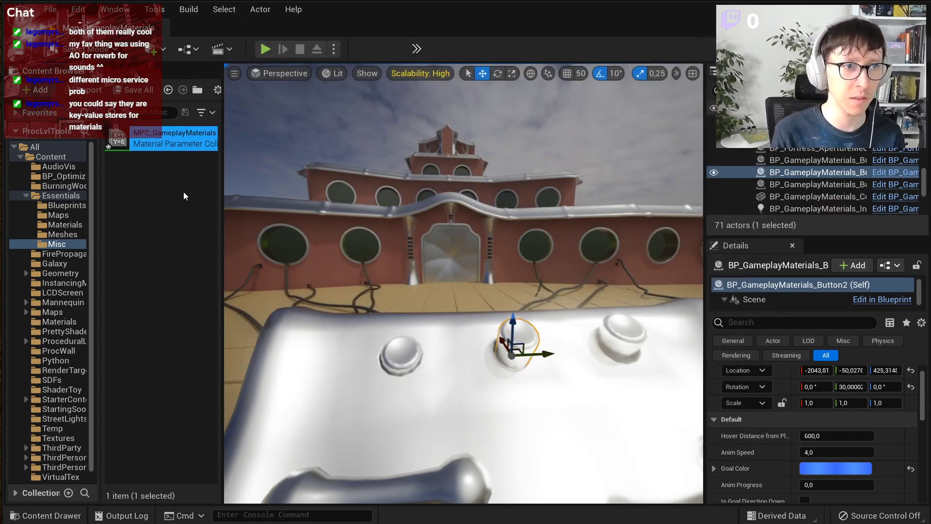
{"action": "key", "text": "w"}
{"action": "right_click_drag", "start_coordinate": [512, 252], "coordinate": [508, 242]}
{"action": "left_click", "coordinate": [533, 257]}
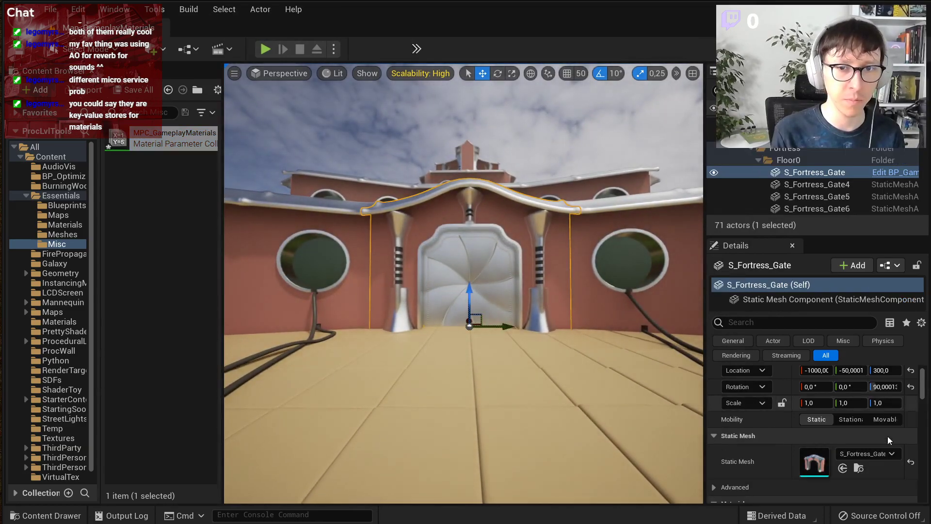
{"action": "scroll", "coordinate": [837, 426], "scroll_direction": "down", "scroll_amount": 2}
{"action": "scroll", "coordinate": [816, 485], "scroll_direction": "down", "scroll_amount": 2}
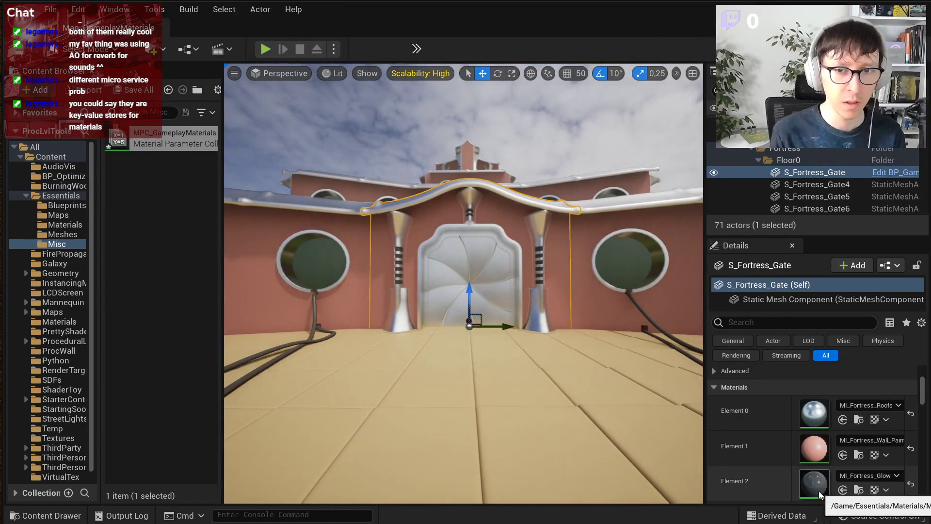
{"action": "double_click", "coordinate": [811, 485]}
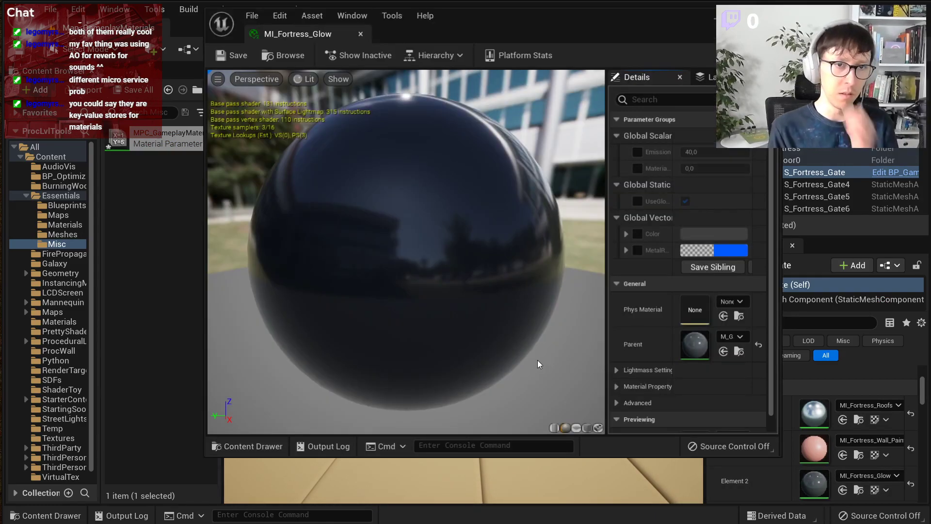
Step: Open the instance's parent material and inspect the GlowColor collection parameter in its Get emission color group
{"action": "double_click", "coordinate": [694, 352]}
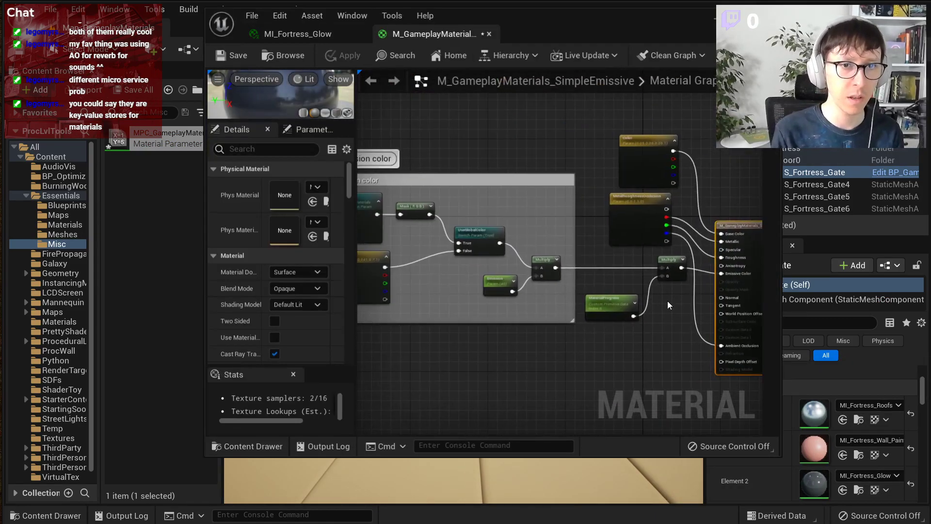
{"action": "scroll", "coordinate": [607, 311], "scroll_direction": "up", "scroll_amount": 5}
{"action": "right_click_drag", "start_coordinate": [534, 307], "coordinate": [512, 264]}
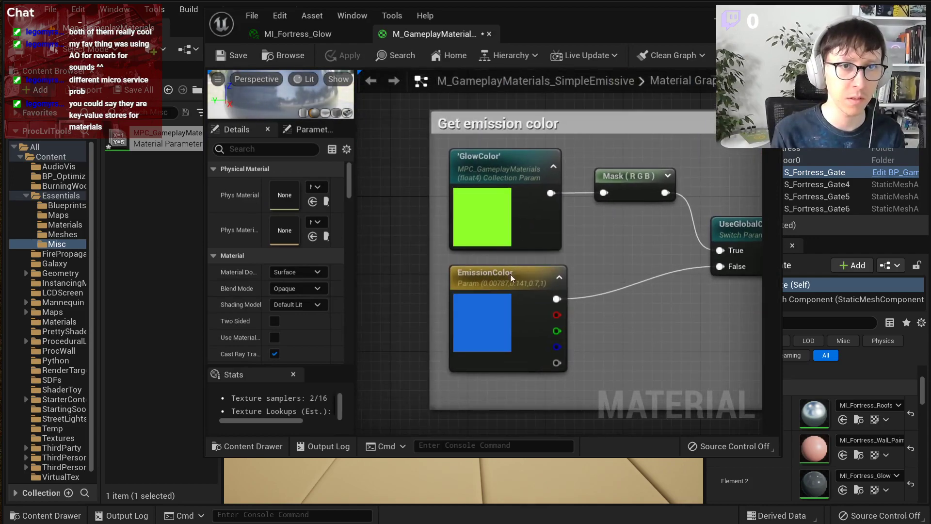
{"action": "left_click", "coordinate": [496, 216]}
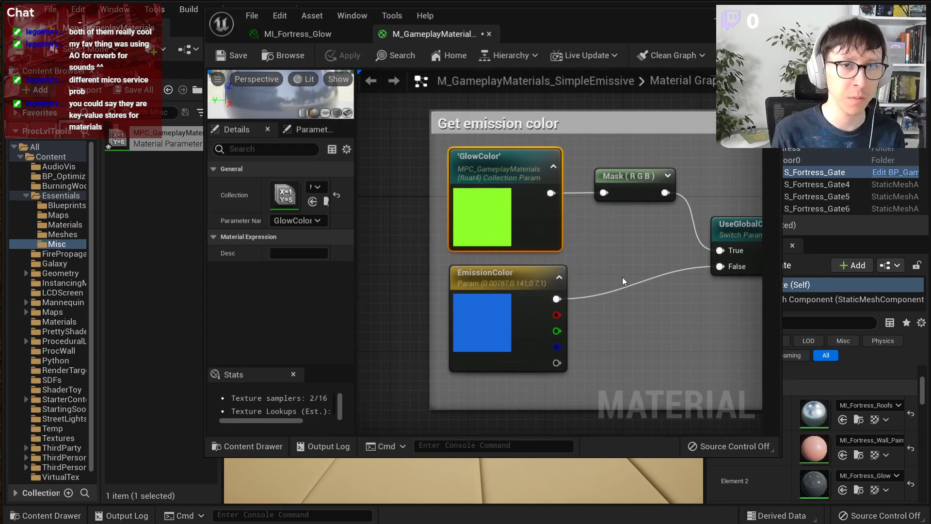
{"action": "right_click_drag", "start_coordinate": [624, 280], "coordinate": [680, 316]}
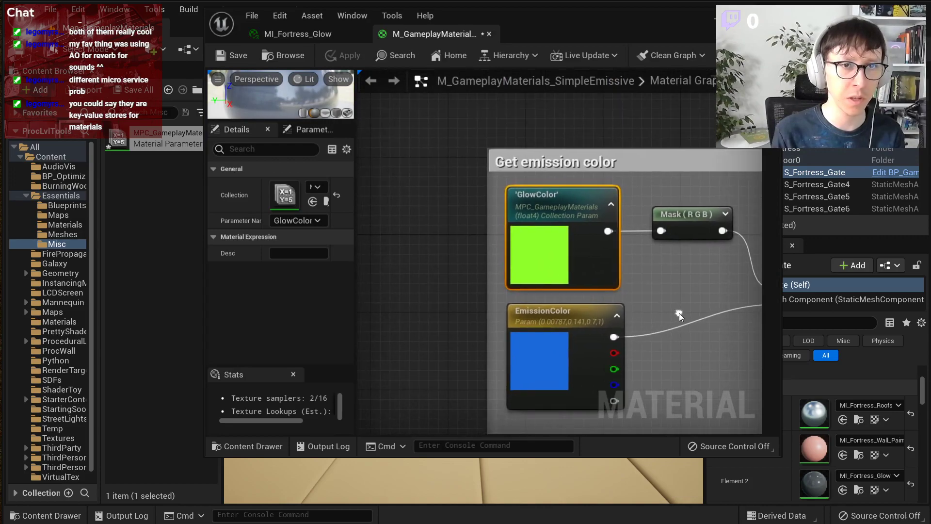
Step: Add a CollectionParameter node beside the Get emission color group and set its parameter to MyColor
{"action": "right_click", "coordinate": [408, 142]}
{"action": "type", "text": "collectio"}
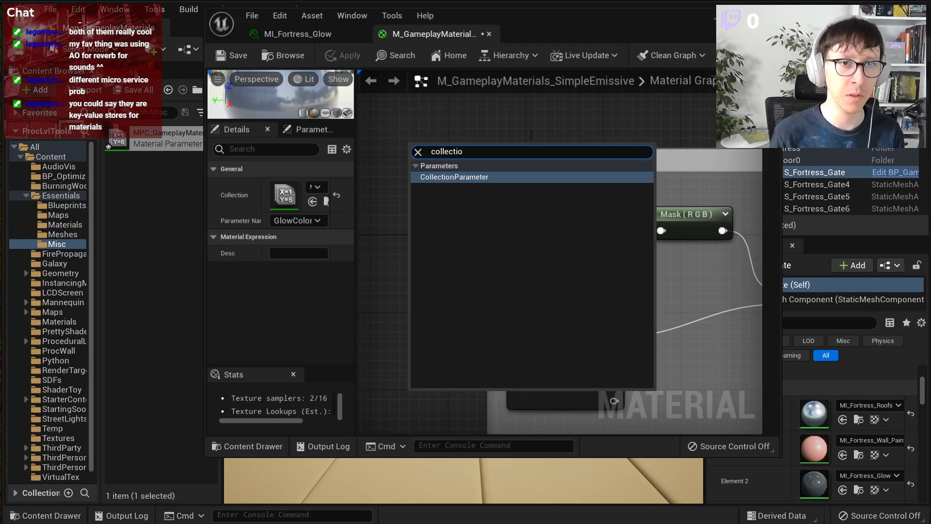
{"action": "key", "text": "Return"}
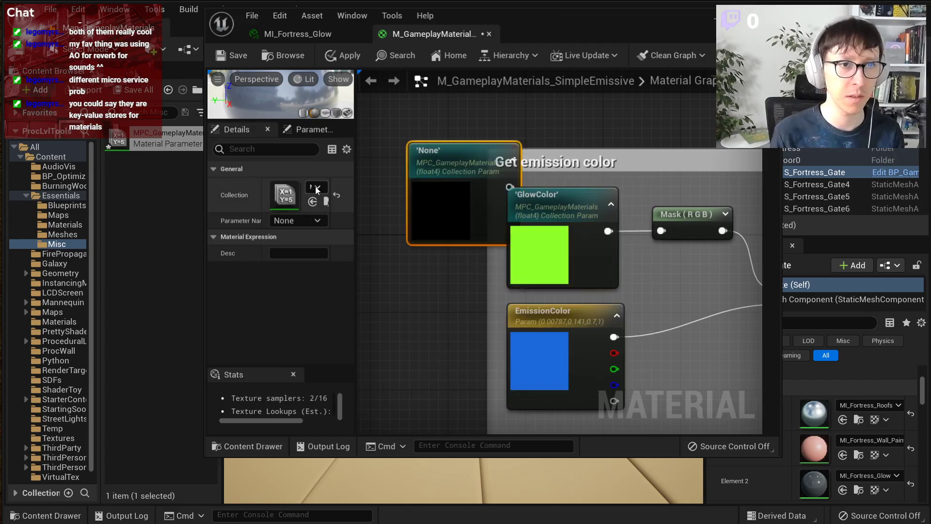
{"action": "left_click", "coordinate": [307, 221]}
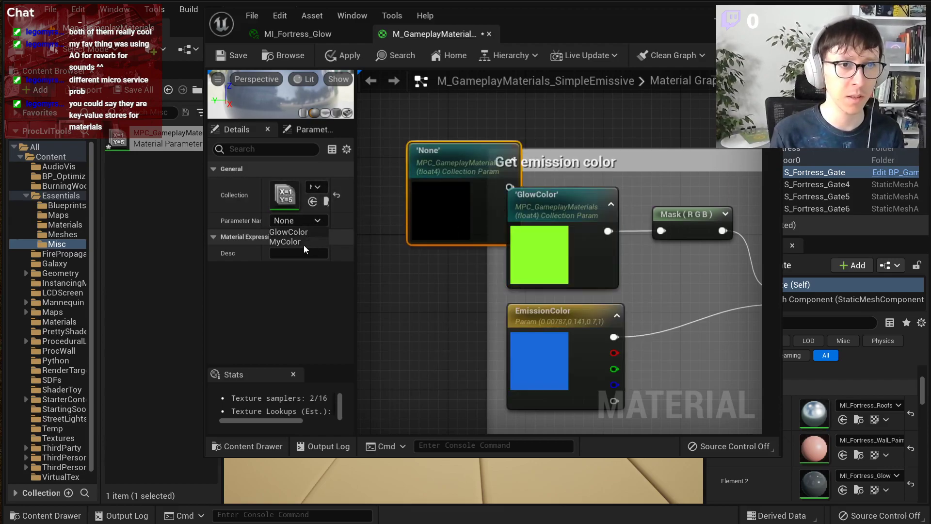
{"action": "left_click", "coordinate": [300, 241]}
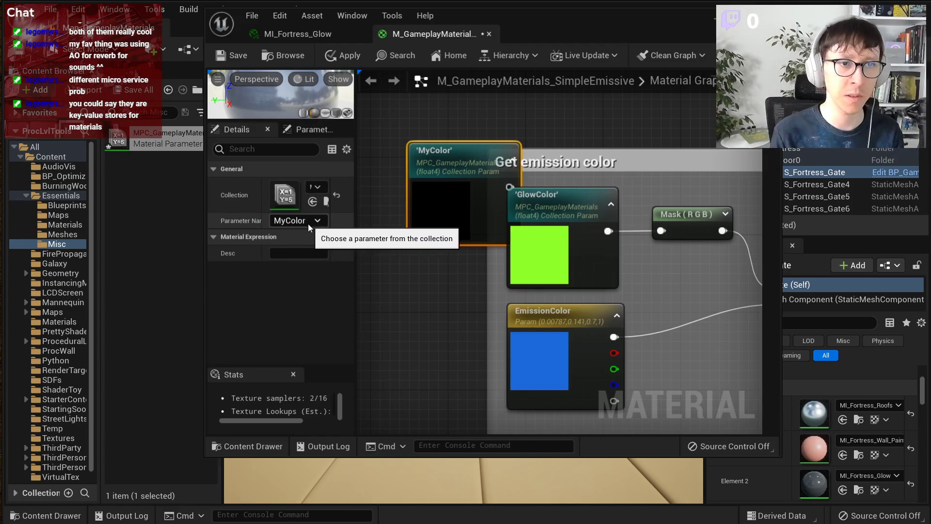
{"action": "left_click_drag", "start_coordinate": [507, 186], "coordinate": [604, 135]}
{"action": "left_click", "coordinate": [590, 120]}
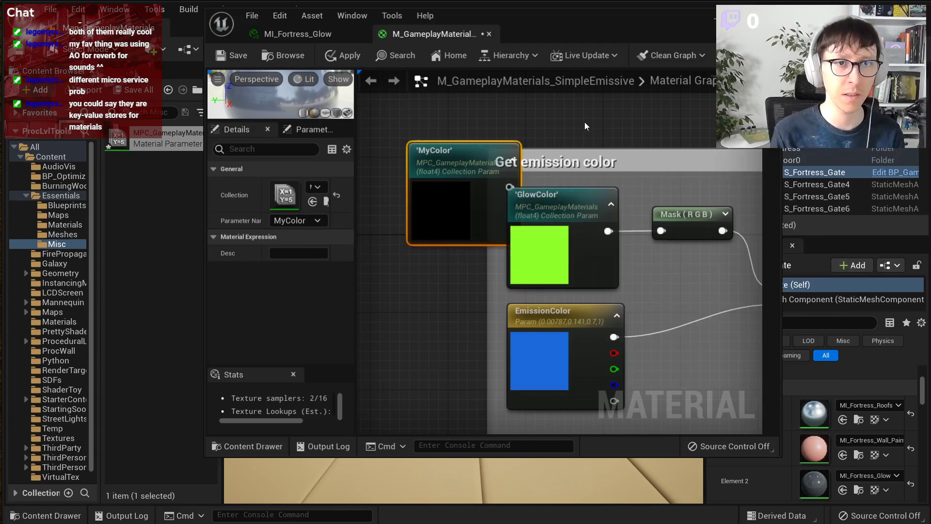
Step: Delete the MyColor node beside the Get emission color group and select the MaterialProgress node to view its custom primitive data settings
{"action": "left_click", "coordinate": [412, 165]}
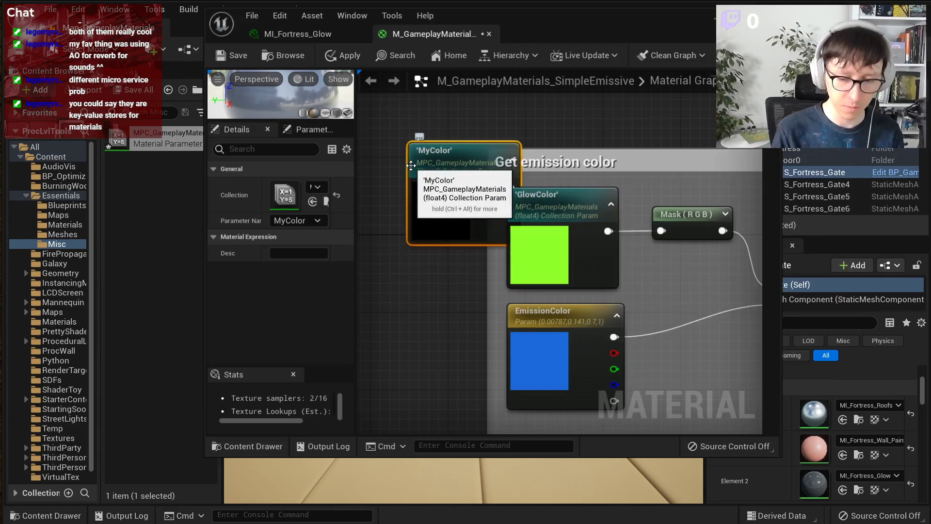
{"action": "key", "text": "Delete"}
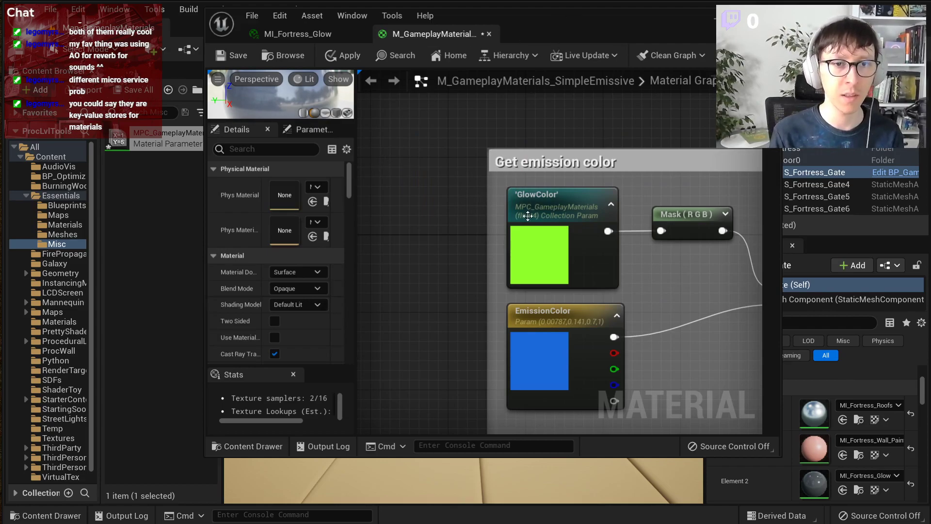
{"action": "scroll", "coordinate": [528, 214], "scroll_direction": "down", "scroll_amount": 5}
{"action": "right_click_drag", "start_coordinate": [699, 276], "coordinate": [542, 273]}
{"action": "scroll", "coordinate": [571, 283], "scroll_direction": "up", "scroll_amount": 4}
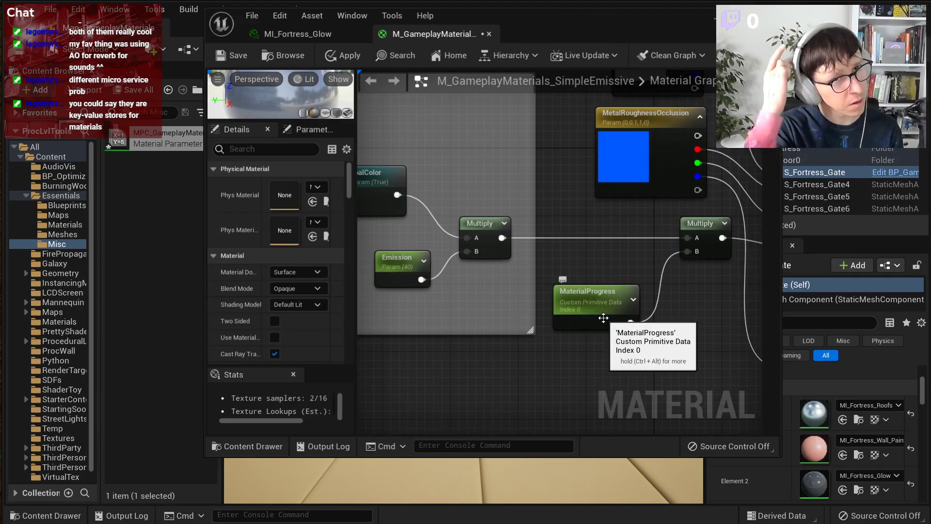
{"action": "right_click_drag", "start_coordinate": [447, 294], "coordinate": [386, 322]}
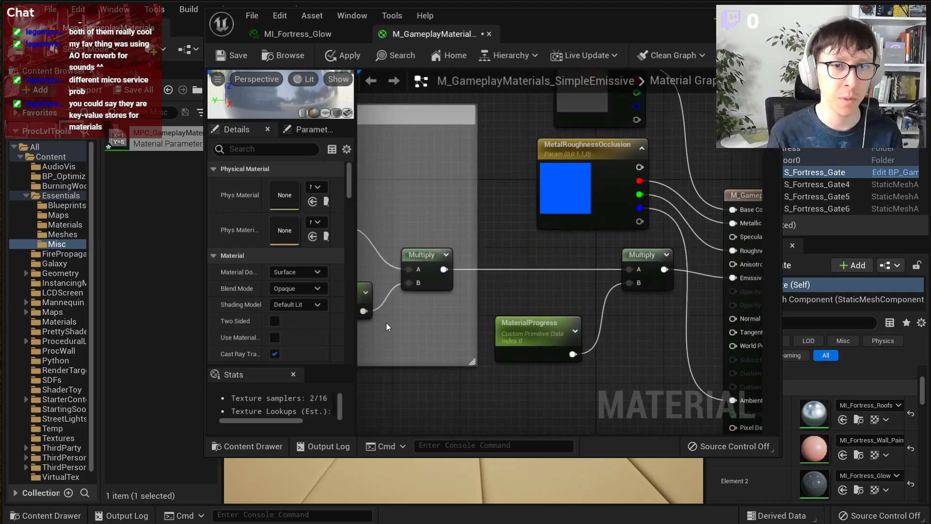
{"action": "left_click", "coordinate": [497, 343]}
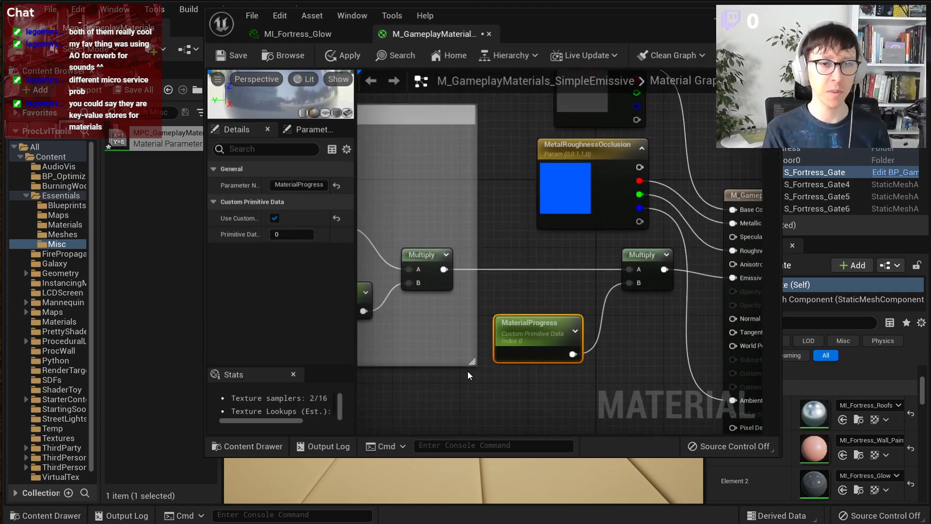
Step: Examine how the Get emission color group feeds the emissive output, and check the GlowColor node's collection and parameter settings
{"action": "right_click_drag", "start_coordinate": [467, 375], "coordinate": [321, 167]}
{"action": "right_click_drag", "start_coordinate": [418, 124], "coordinate": [598, 193]}
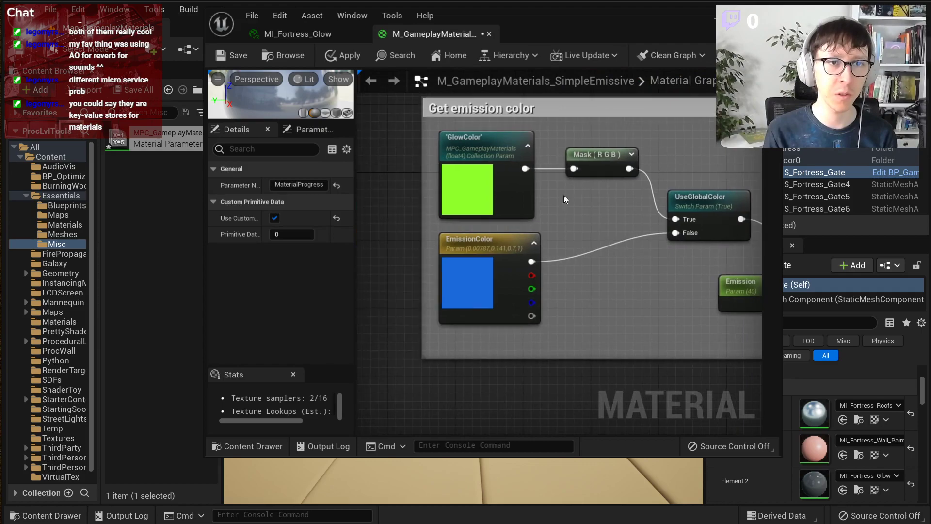
{"action": "right_click_drag", "start_coordinate": [668, 262], "coordinate": [572, 171]}
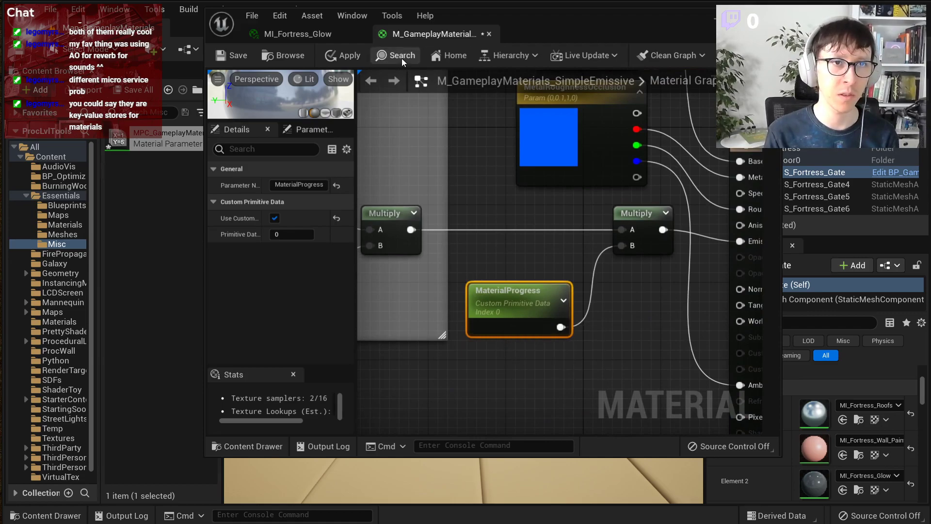
{"action": "middle_click", "coordinate": [400, 35]}
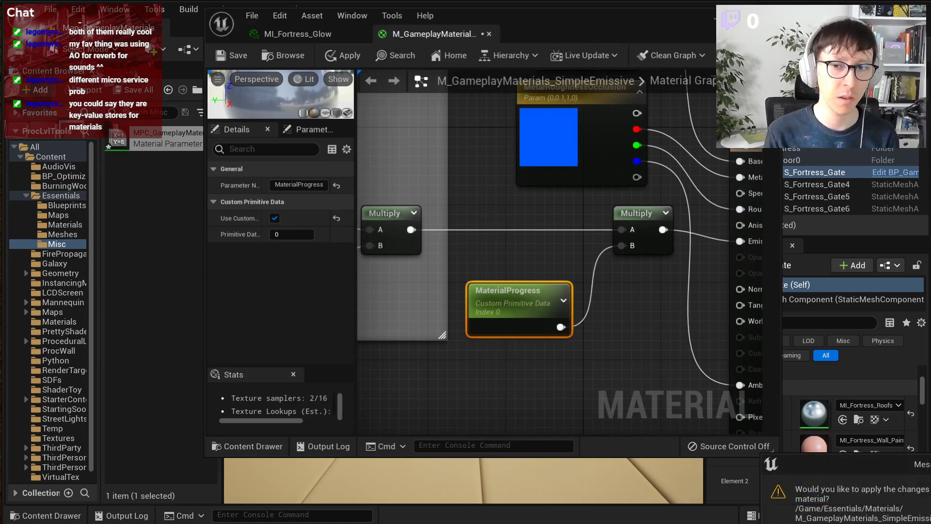
{"action": "scroll", "coordinate": [466, 279], "scroll_direction": "down", "scroll_amount": 2}
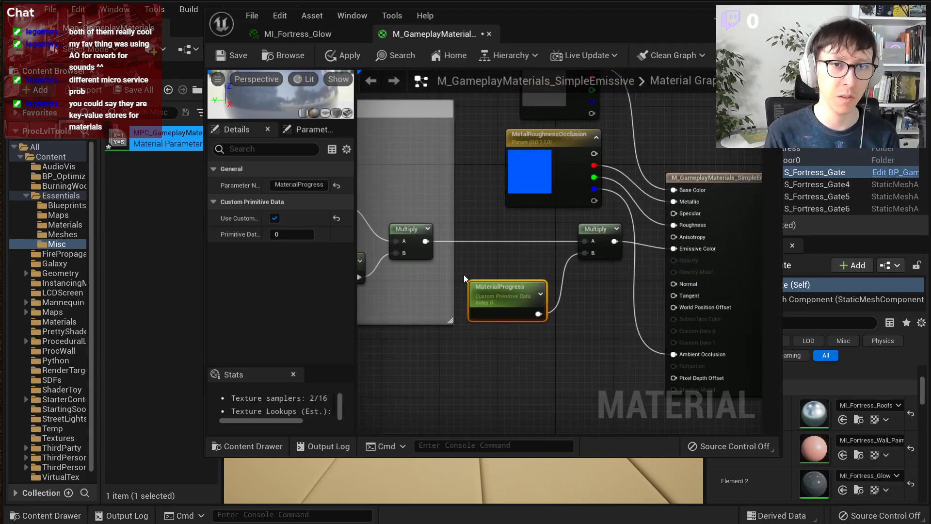
{"action": "right_click_drag", "start_coordinate": [511, 166], "coordinate": [761, 239]}
{"action": "scroll", "coordinate": [499, 216], "scroll_direction": "up", "scroll_amount": 2}
{"action": "left_click", "coordinate": [542, 217]}
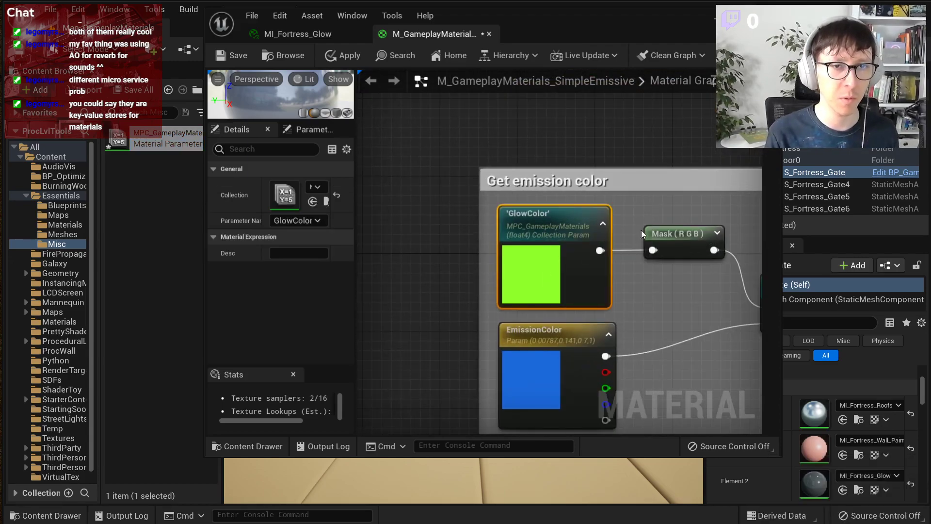
{"action": "right_click_drag", "start_coordinate": [520, 234], "coordinate": [525, 259]}
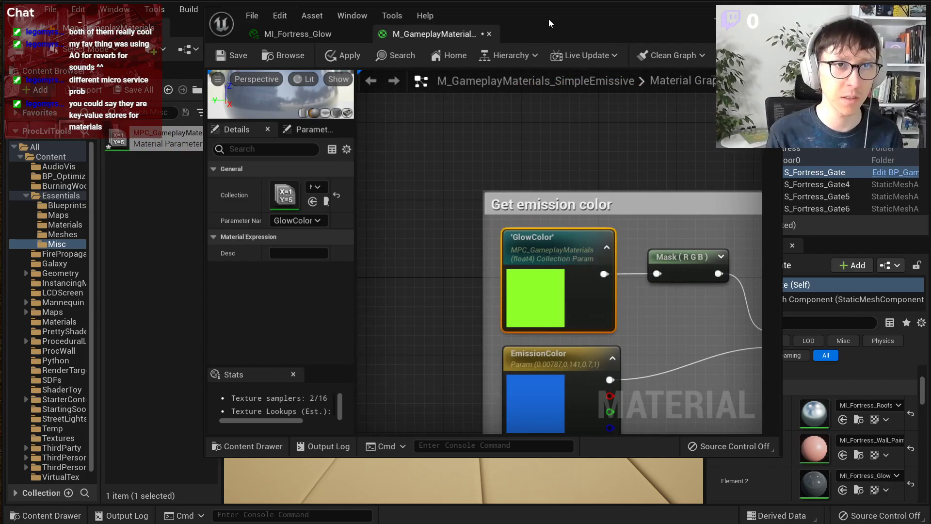
Step: Open the MPC_GameplayMaterials collection and add a scalar parameter named IsGameRunning
{"action": "left_click_drag", "start_coordinate": [546, 18], "coordinate": [636, 64]}
{"action": "double_click", "coordinate": [174, 138]}
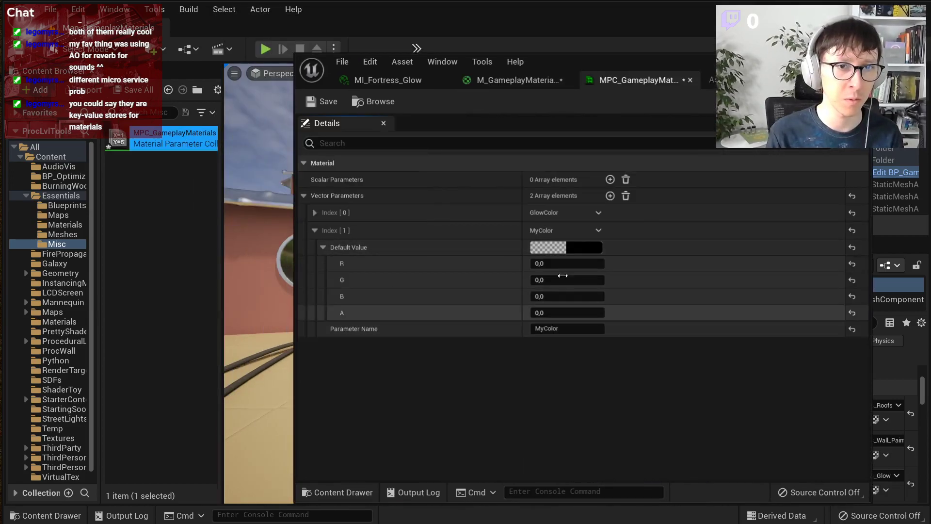
{"action": "left_click", "coordinate": [611, 179]}
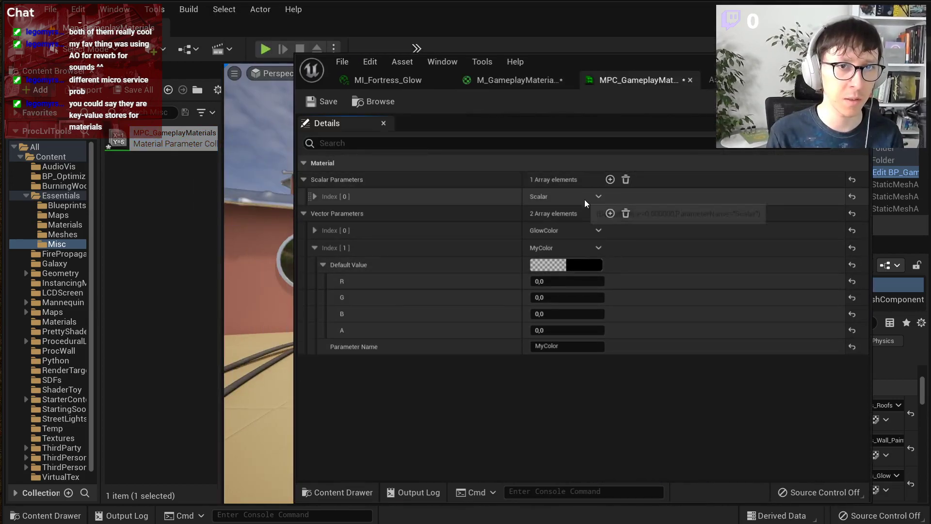
{"action": "left_click", "coordinate": [315, 196]}
{"action": "left_click", "coordinate": [595, 229]}
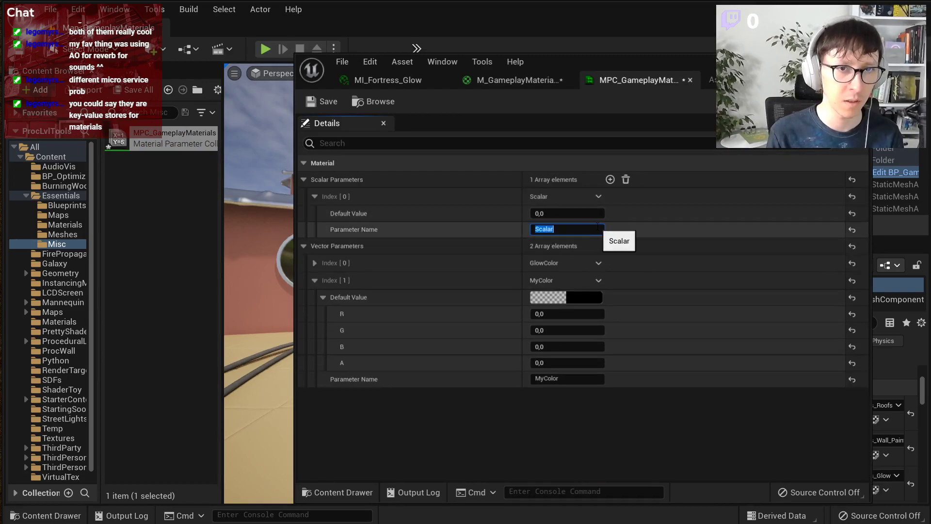
{"action": "type", "text": "IsGameR"}
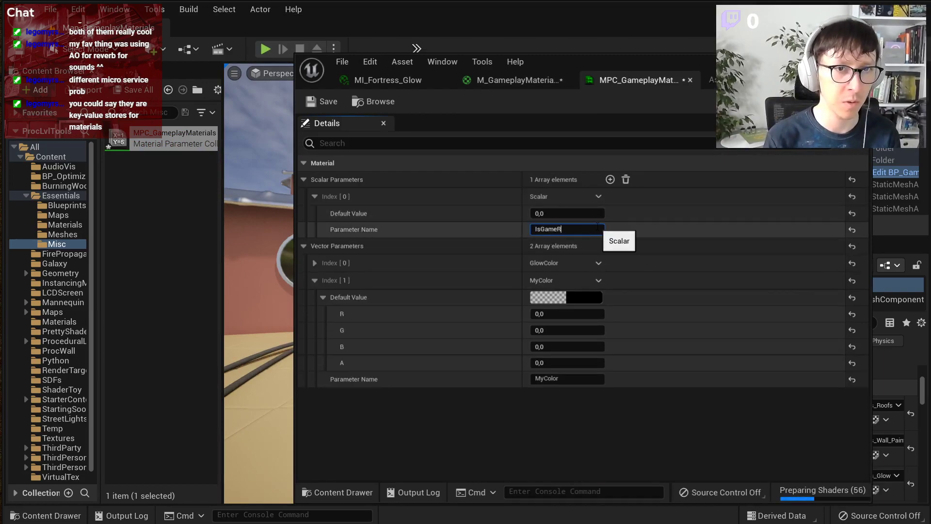
{"action": "type", "text": "unning"}
{"action": "key", "text": "Return"}
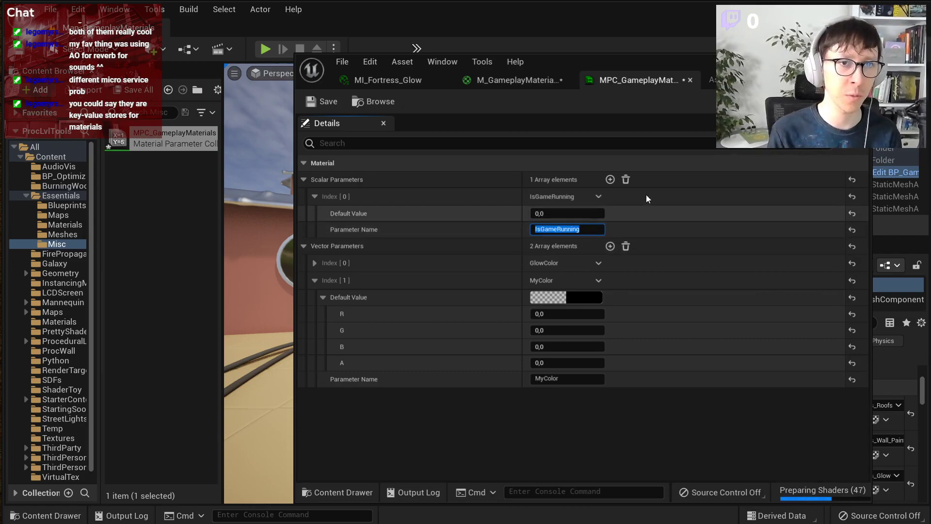
Step: Add a CollectionParameter node above the Get emission color group in the material graph and set its parameter to IsGameRunning
{"action": "left_click", "coordinate": [510, 78]}
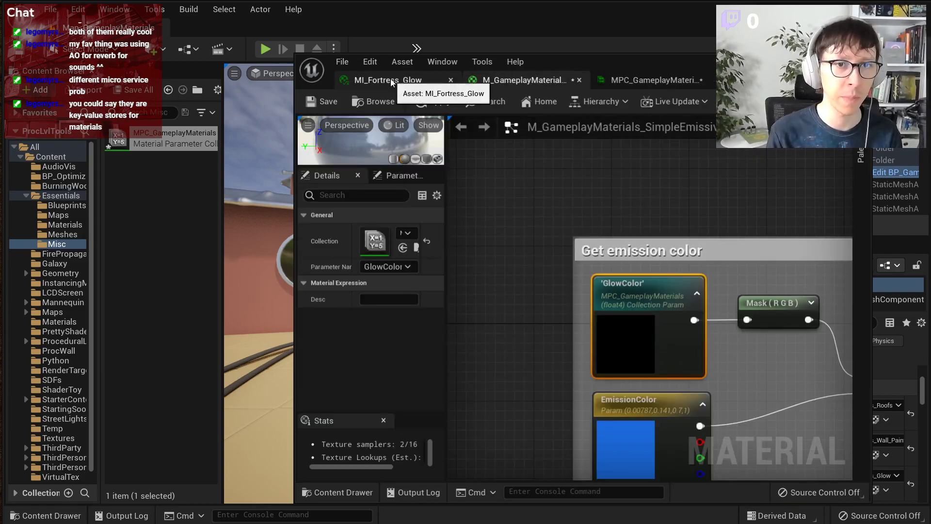
{"action": "right_click", "coordinate": [599, 179]}
{"action": "type", "text": "coll"}
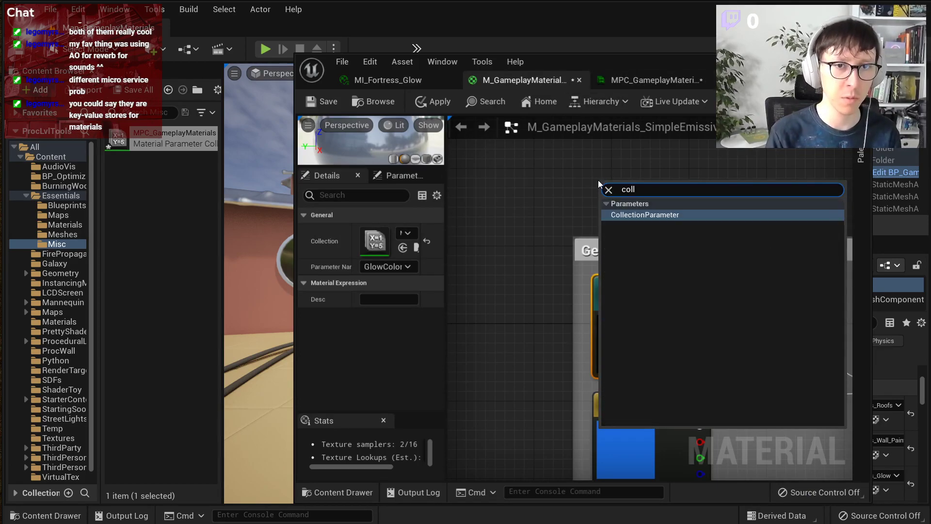
{"action": "key", "text": "Return"}
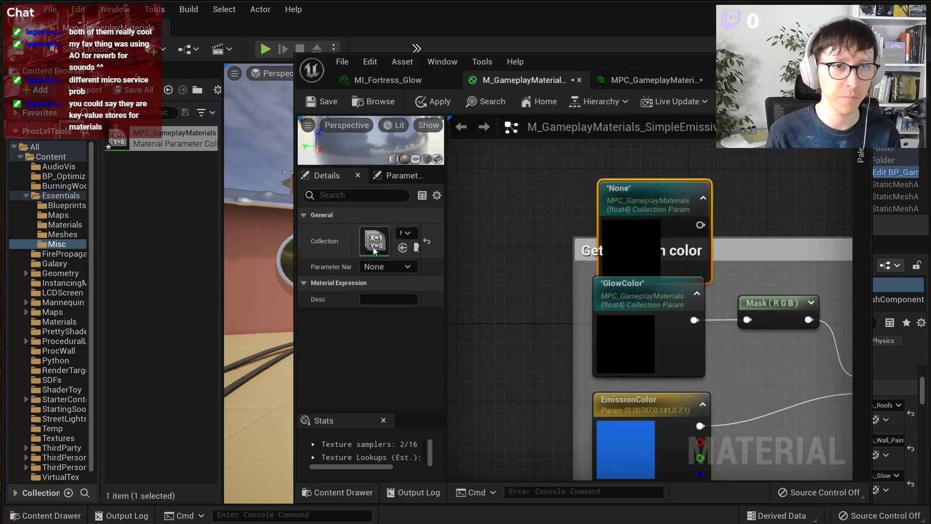
{"action": "left_click", "coordinate": [405, 268]}
{"action": "left_click", "coordinate": [379, 288]}
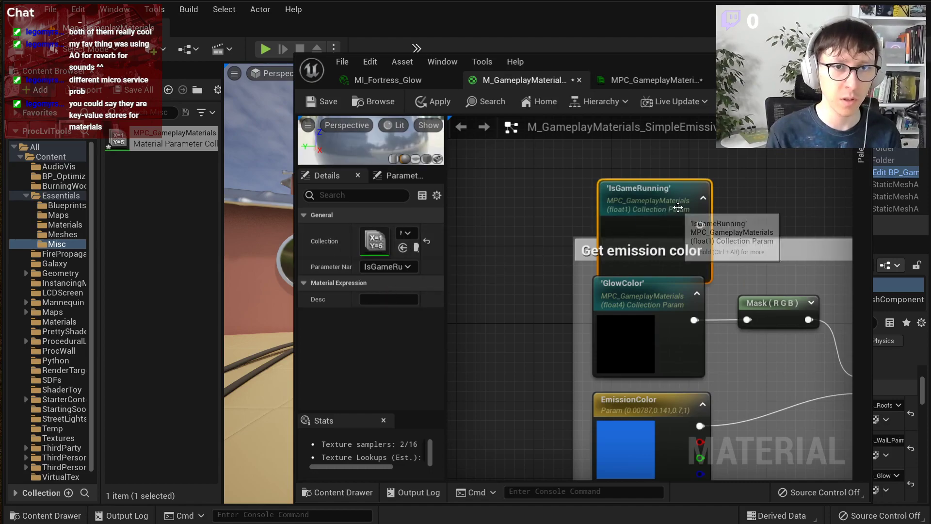
Step: Add an If node to the right of the IsGameRunning node and search the node list for lerp
{"action": "right_click_drag", "start_coordinate": [677, 208], "coordinate": [635, 191]}
{"action": "right_click", "coordinate": [635, 192]}
{"action": "type", "text": "if"}
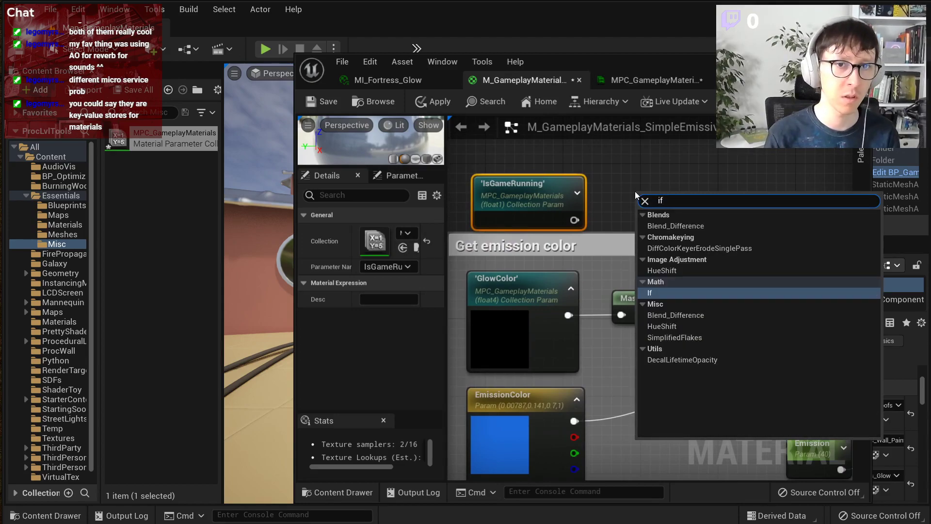
{"action": "key", "text": "Return"}
{"action": "left_click_drag", "start_coordinate": [647, 191], "coordinate": [692, 165]}
{"action": "right_click", "coordinate": [636, 182]}
{"action": "type", "text": "lerp"}
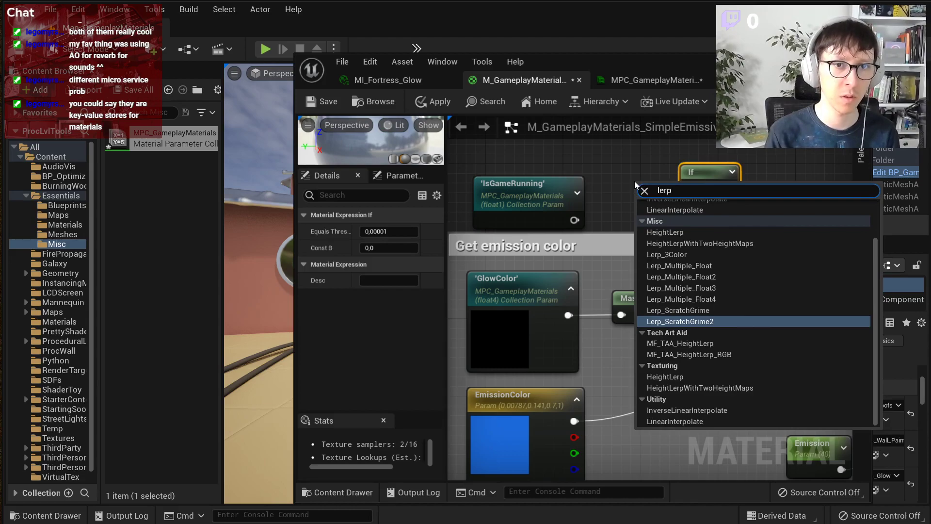
{"action": "key", "text": "Escape"}
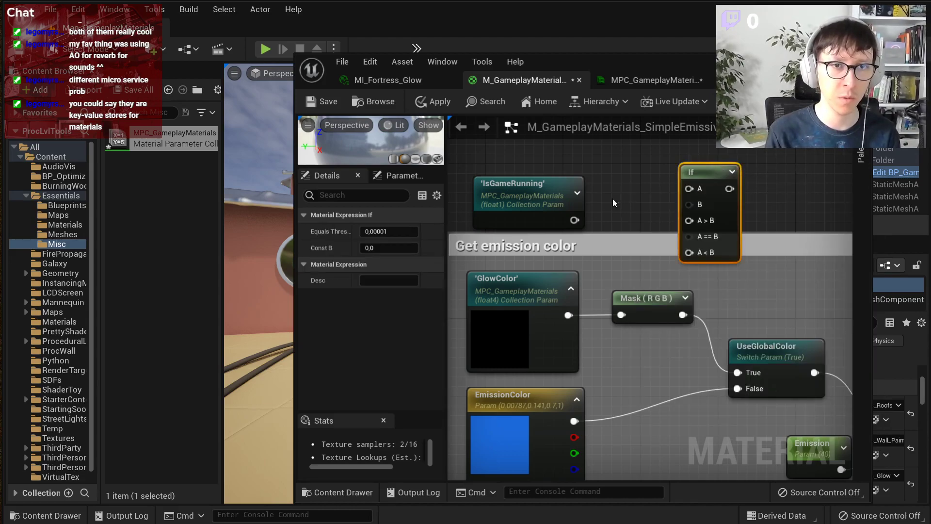
Step: Connect IsGameRunning to the If node's A, a constant of 0 to B, and GlowColor to A > B
{"action": "left_click", "coordinate": [557, 197]}
{"action": "left_click_drag", "start_coordinate": [558, 196], "coordinate": [642, 184]}
{"action": "left_click", "coordinate": [503, 197]}
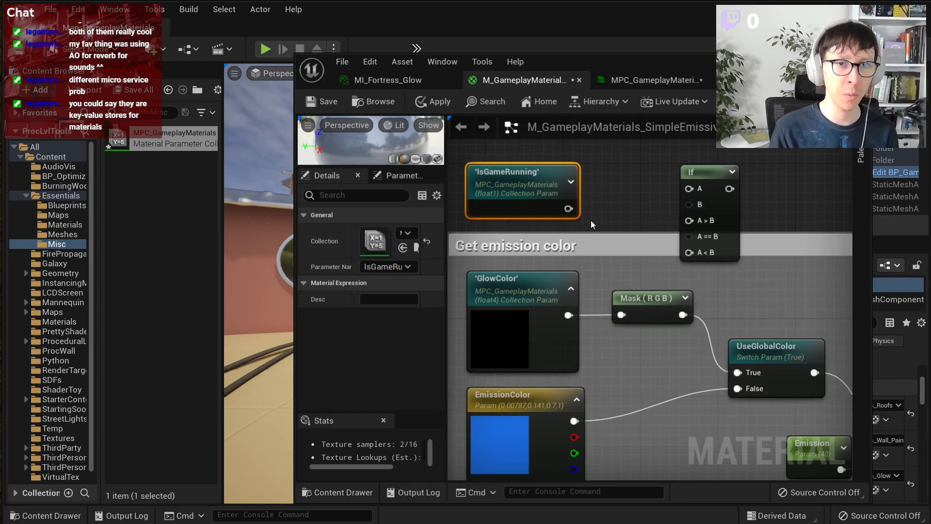
{"action": "left_click_drag", "start_coordinate": [570, 209], "coordinate": [567, 315]}
{"action": "left_click", "coordinate": [626, 173]}
{"action": "right_click_drag", "start_coordinate": [478, 264], "coordinate": [487, 316]}
{"action": "right_click_drag", "start_coordinate": [558, 166], "coordinate": [591, 211]}
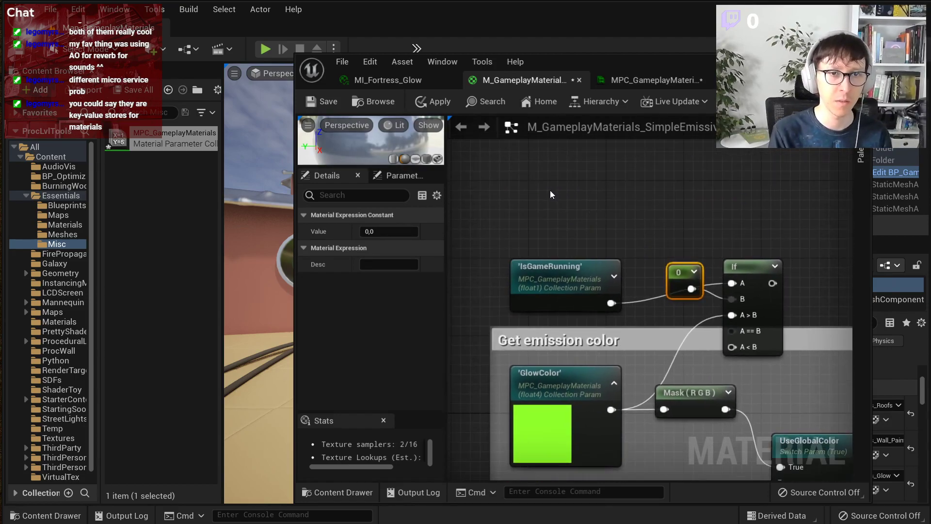
Step: Add a Constant3Vector node coloured yellow (0.778, 1, 0) and connect it to the If node's A < B input
{"action": "left_click", "coordinate": [568, 165]}
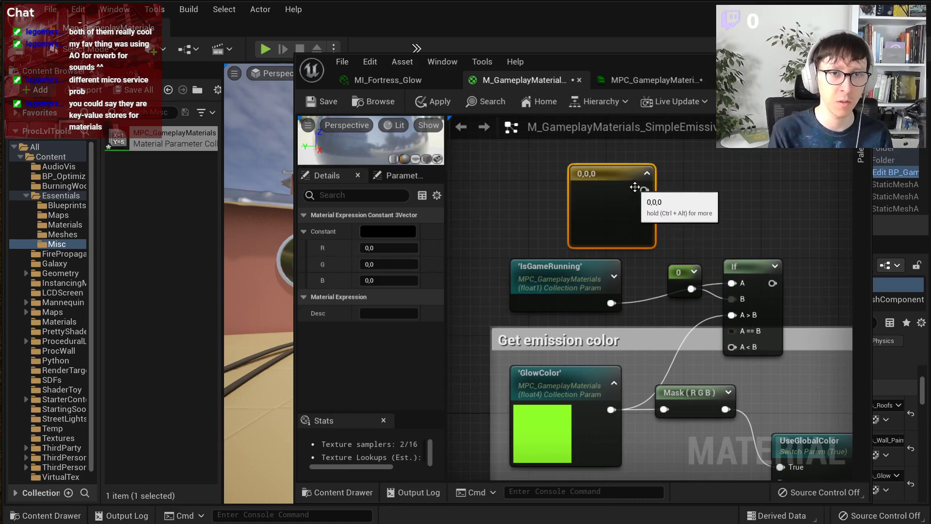
{"action": "left_click", "coordinate": [392, 236]}
{"action": "left_click_drag", "start_coordinate": [506, 371], "coordinate": [485, 399]}
{"action": "left_click", "coordinate": [568, 286]}
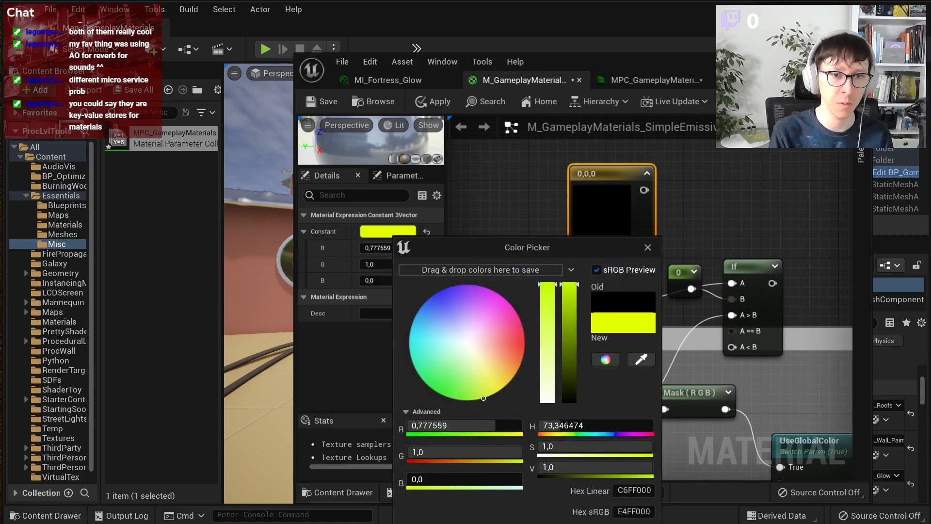
{"action": "left_click", "coordinate": [663, 225]}
{"action": "left_click_drag", "start_coordinate": [644, 190], "coordinate": [733, 346]}
{"action": "left_click", "coordinate": [544, 291]}
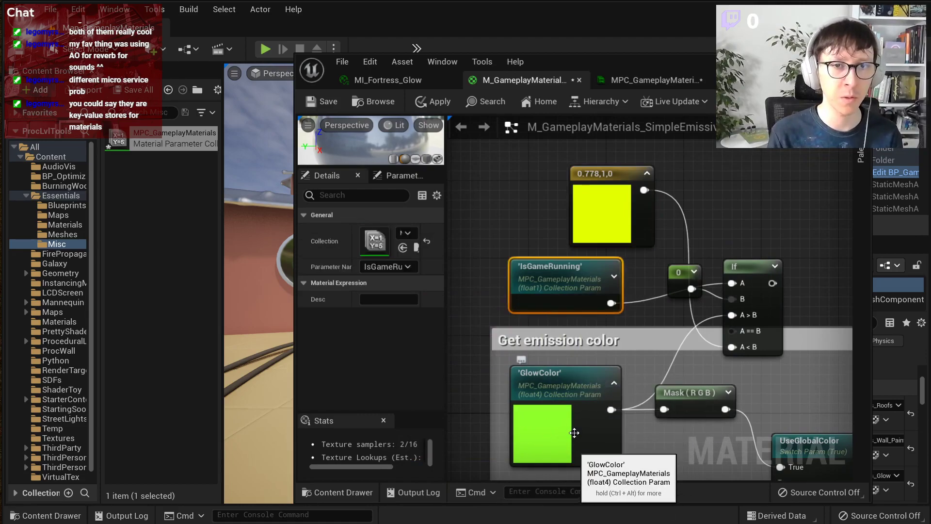
Step: Delete the If, IsGameRunning and two constant nodes, and open the collection asset referenced by the GlowColor node
{"action": "left_click_drag", "start_coordinate": [781, 185], "coordinate": [574, 281]}
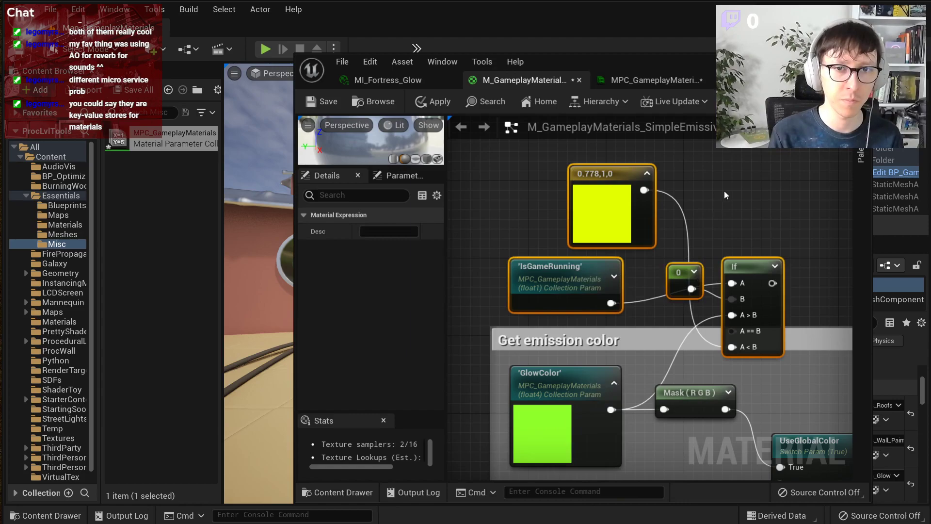
{"action": "key", "text": "Delete"}
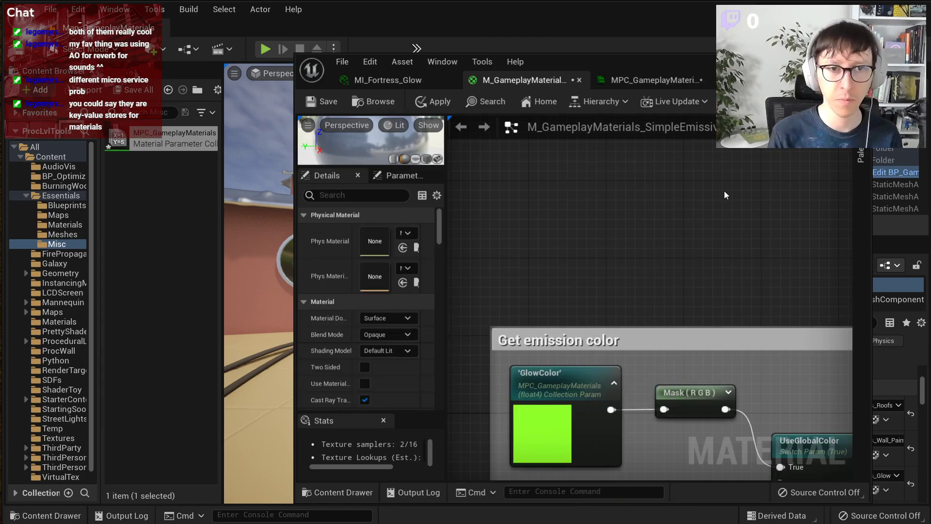
{"action": "left_click", "coordinate": [544, 394]}
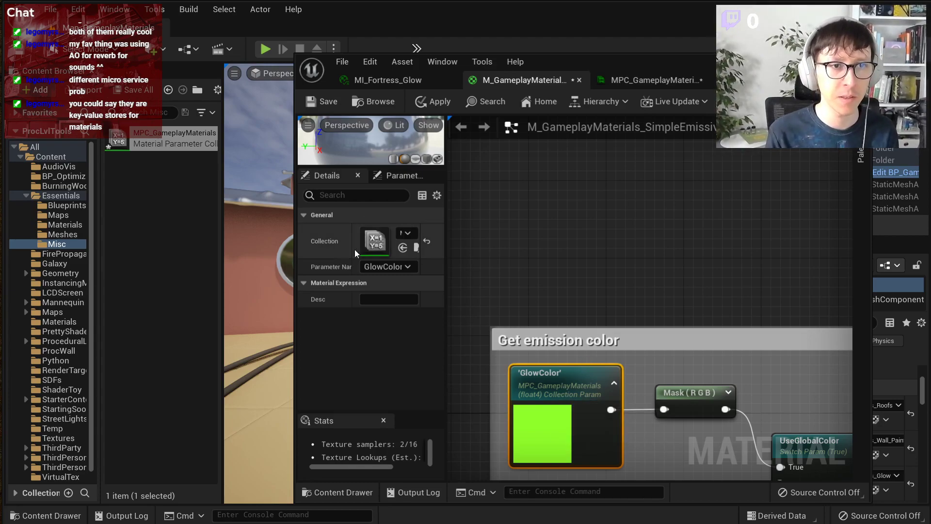
{"action": "double_click", "coordinate": [374, 242]}
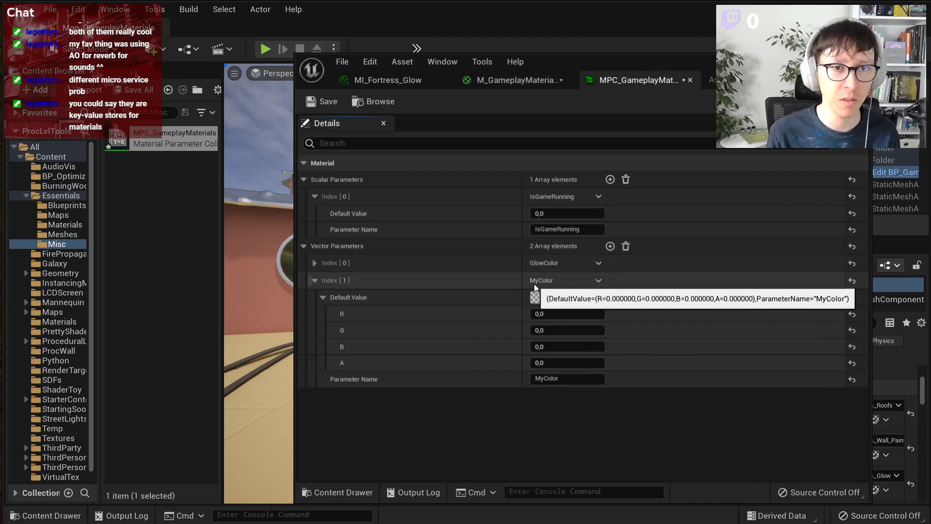
Step: Delete the MyColor vector parameter and the IsGameRunning scalar parameter from the collection, and save it
{"action": "left_click", "coordinate": [600, 278]}
{"action": "left_click", "coordinate": [612, 313]}
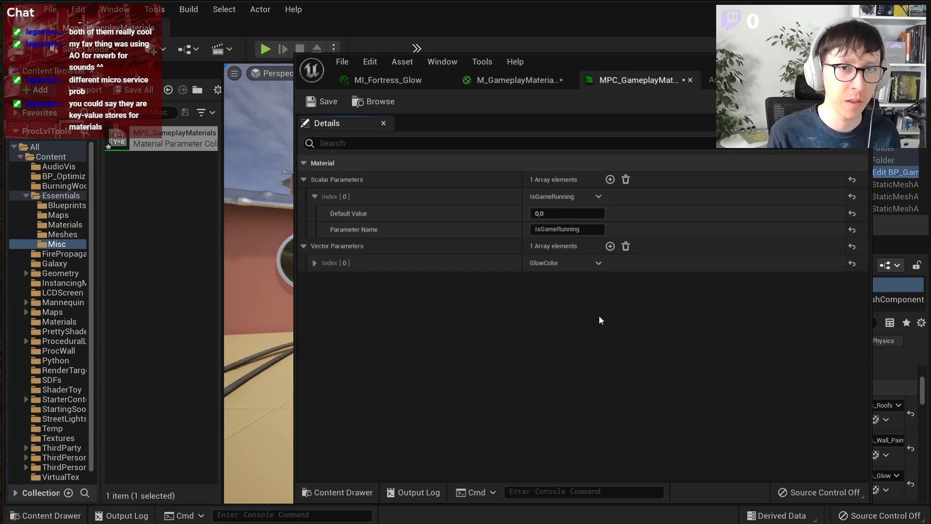
{"action": "left_click", "coordinate": [599, 195]}
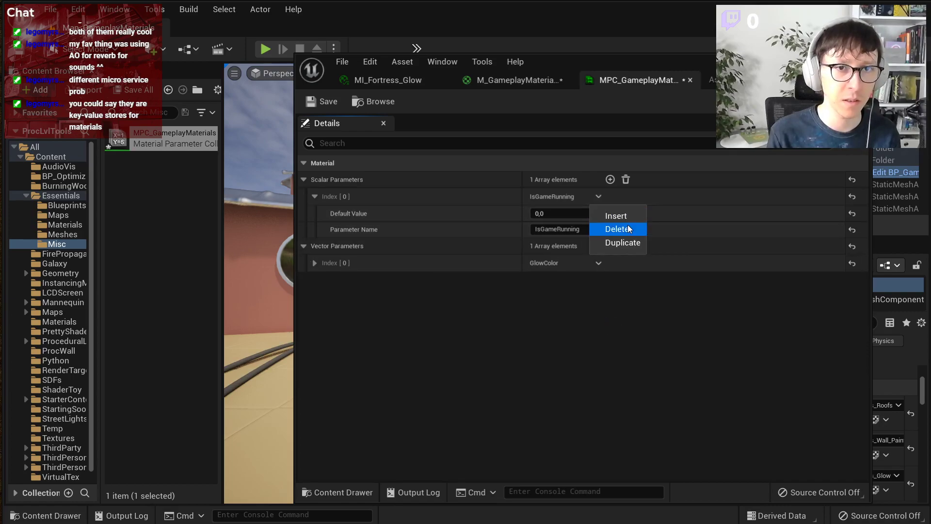
{"action": "left_click", "coordinate": [616, 229]}
{"action": "left_click", "coordinate": [321, 101]}
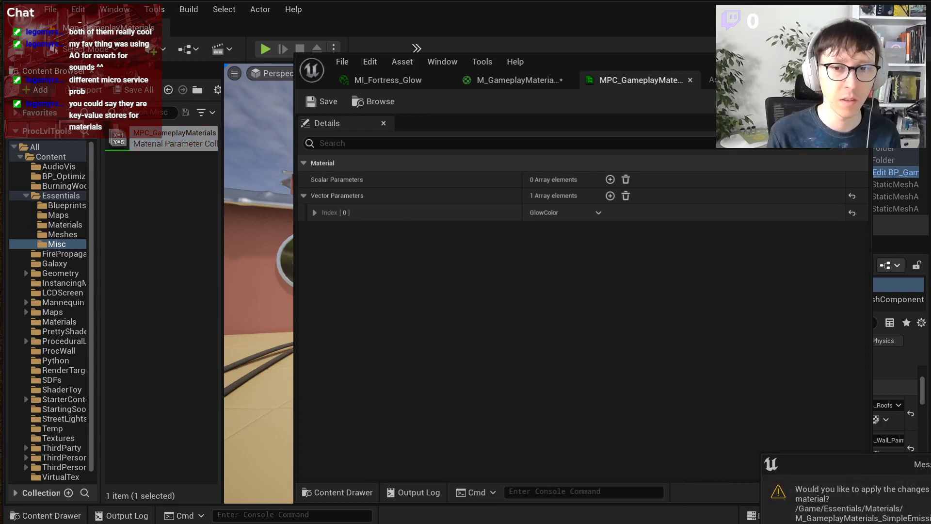
Step: Answer the apply-changes prompt for the M_GameplayMaterials_SimpleEmissive material and close the asset editors
{"action": "left_click", "coordinate": [929, 521]}
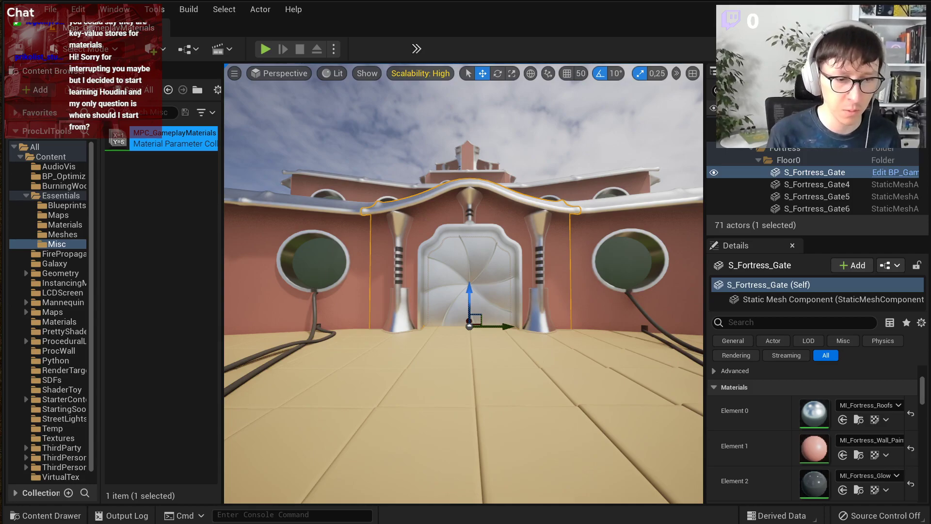
Step: Switch to Firefox, open artstation.com/siver in a new tab and copy the portfolio's address
{"action": "key", "text": "alt+Tab"}
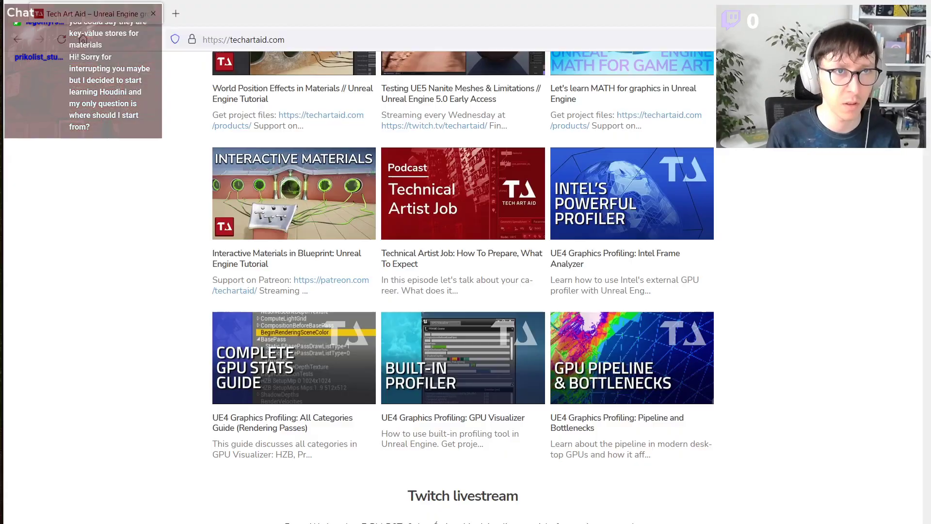
{"action": "left_click", "coordinate": [167, 14]}
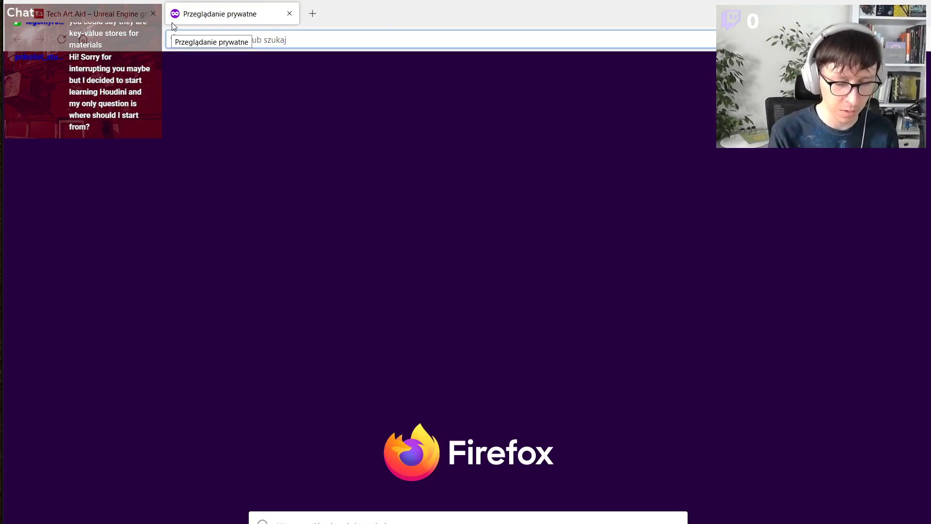
{"action": "type", "text": "siver"}
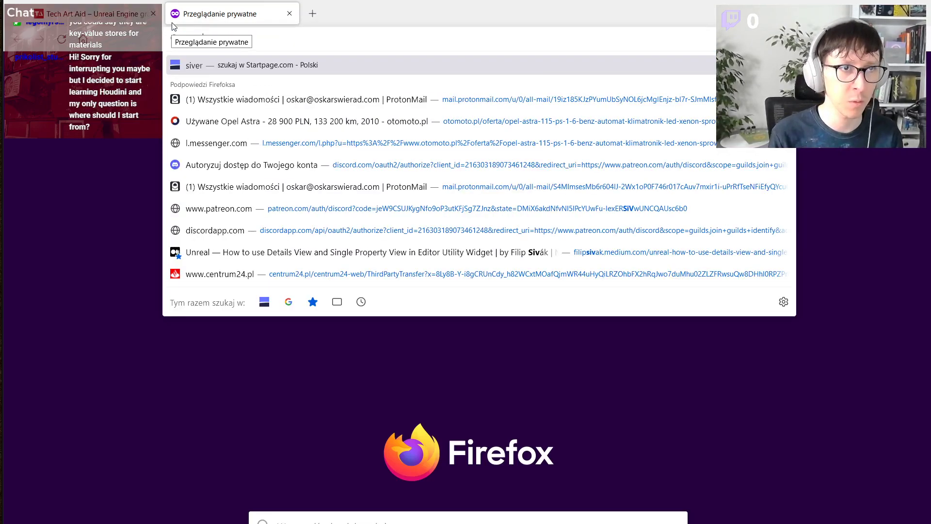
{"action": "key", "text": "Down"}
{"action": "key", "text": "Down"}
{"action": "key", "text": "Up"}
{"action": "key", "text": "Return"}
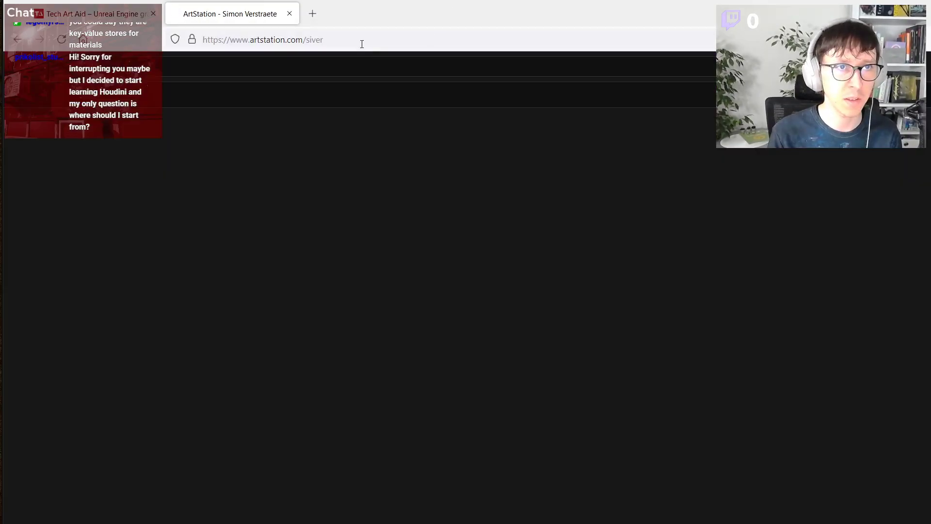
{"action": "left_click", "coordinate": [362, 44]}
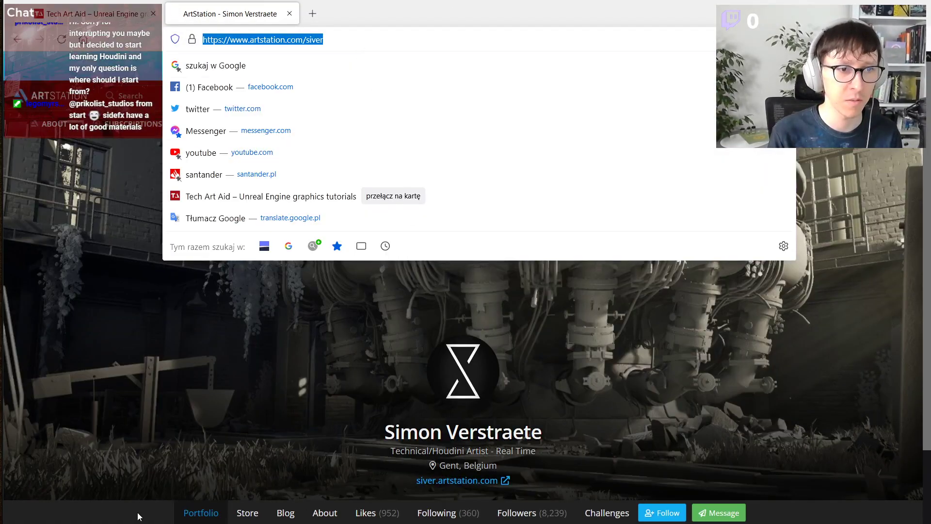
{"action": "left_click", "coordinate": [138, 513]}
Step: Open the Houdini Tutorials collection 1 artwork from the portfolio in a new tab, copy its address and close that tab
{"action": "scroll", "coordinate": [138, 514], "scroll_direction": "down", "scroll_amount": 5}
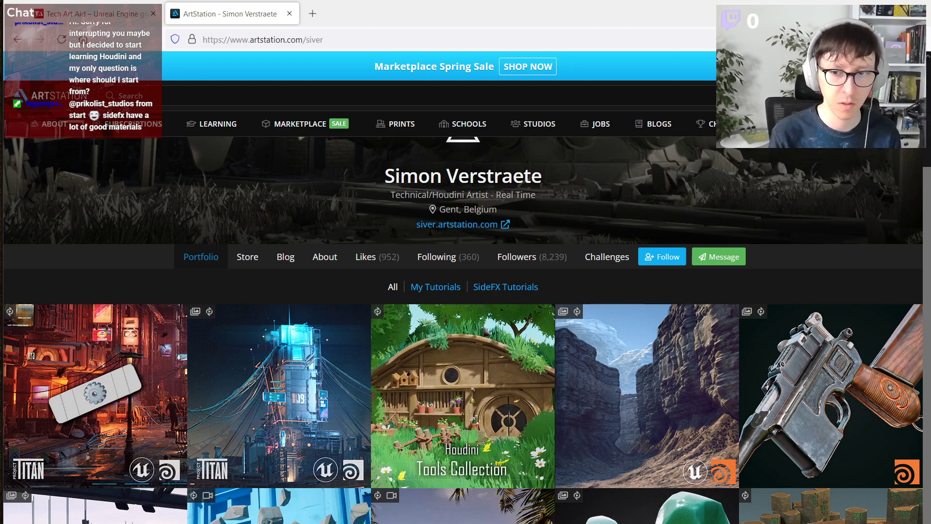
{"action": "scroll", "coordinate": [463, 315], "scroll_direction": "down", "scroll_amount": 4}
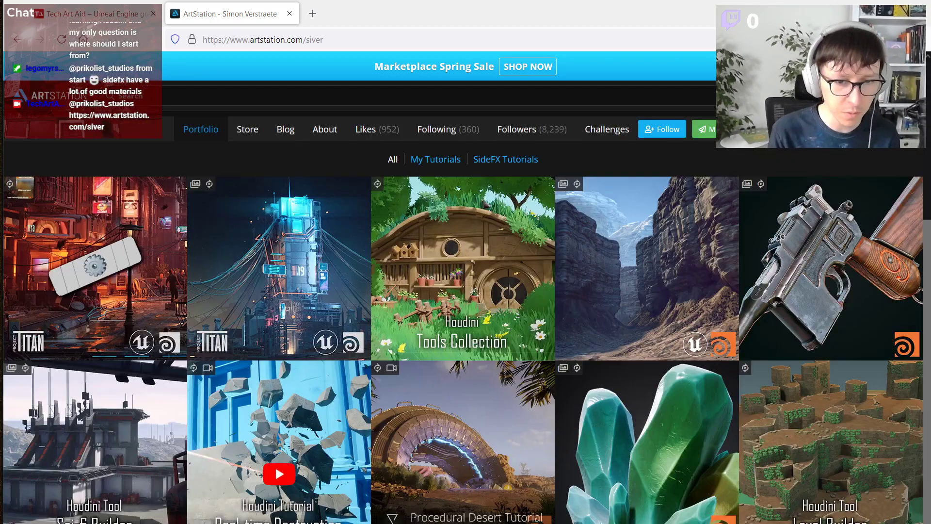
{"action": "scroll", "coordinate": [463, 330], "scroll_direction": "down", "scroll_amount": 4}
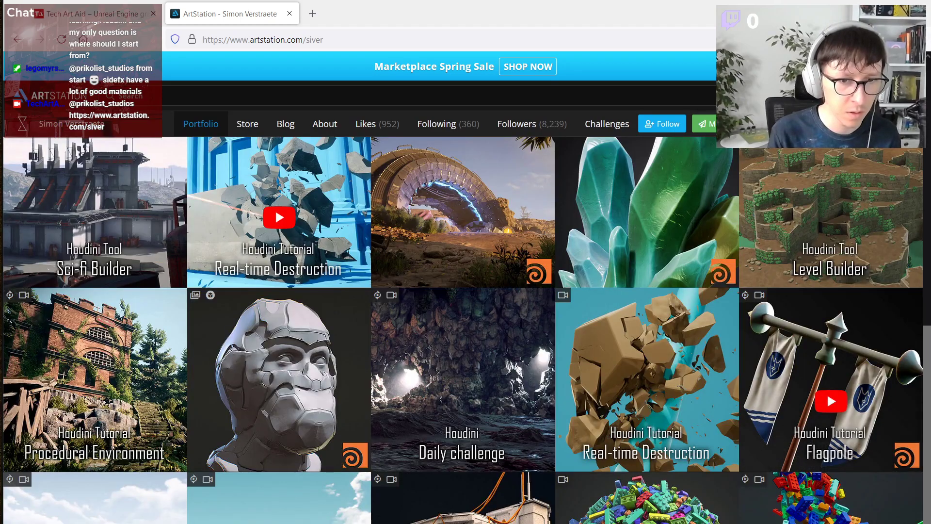
{"action": "scroll", "coordinate": [463, 329], "scroll_direction": "down", "scroll_amount": 2}
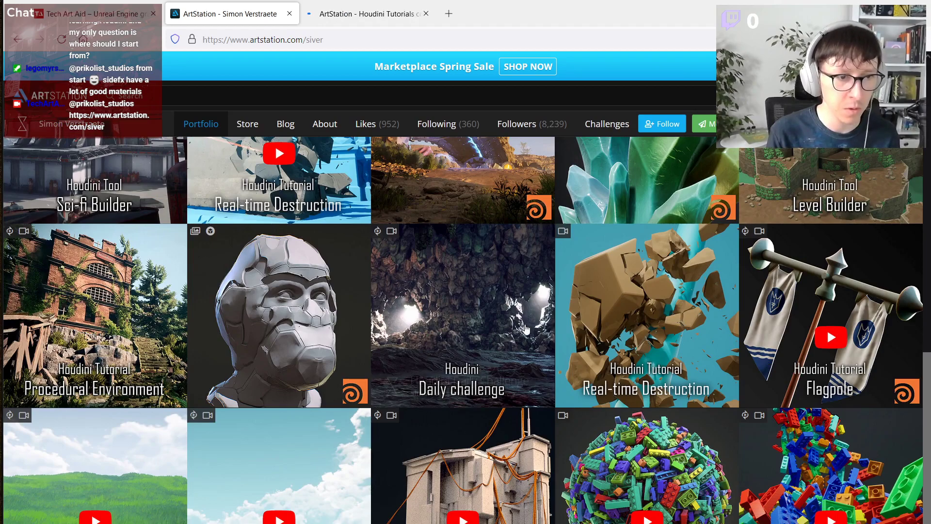
{"action": "left_click", "coordinate": [363, 19]}
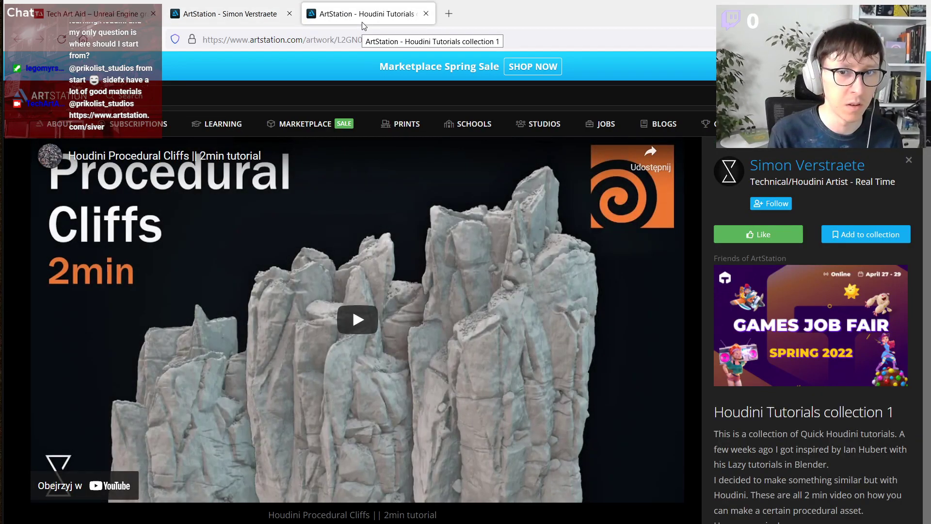
{"action": "left_click", "coordinate": [385, 38]}
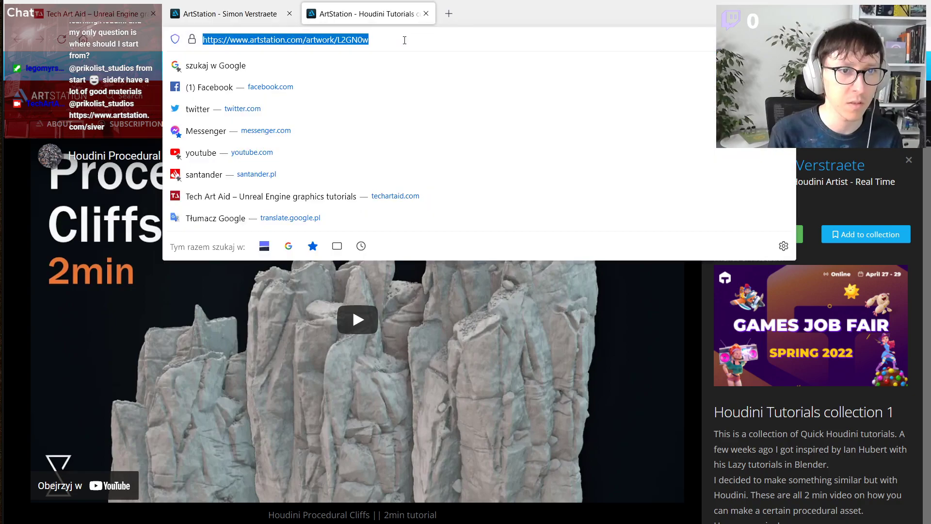
{"action": "key", "text": "ctrl+w"}
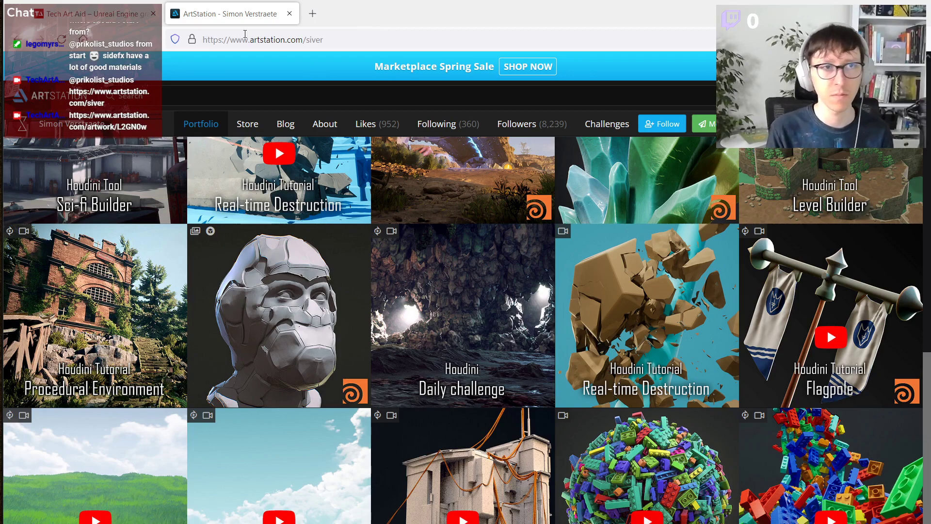
Step: Open sidefx.com in a new browser tab
{"action": "left_click", "coordinate": [307, 19]}
{"action": "type", "text": "sidefx.com"}
{"action": "key", "text": "Return"}
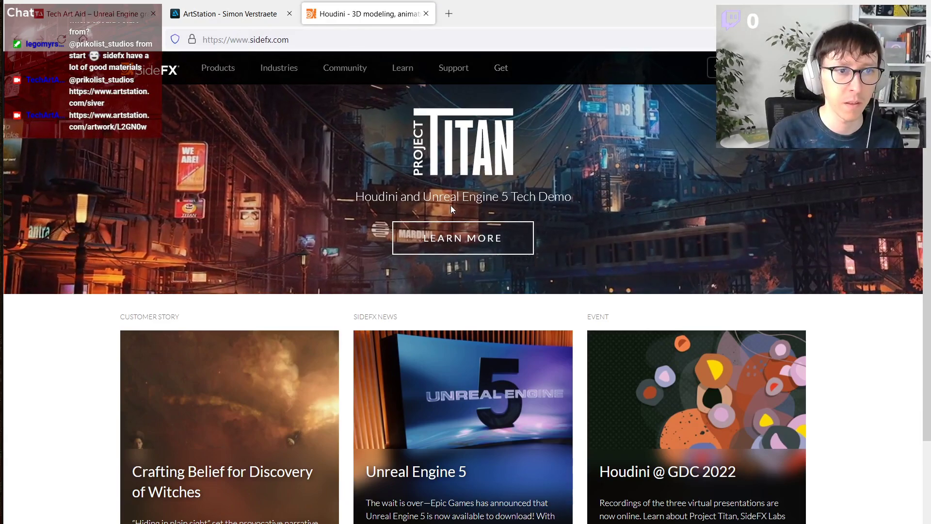
Step: Open SideFX's Project Titan page in its own tab and look through its tool videos and tutorial lessons
{"action": "middle_click", "coordinate": [463, 237]}
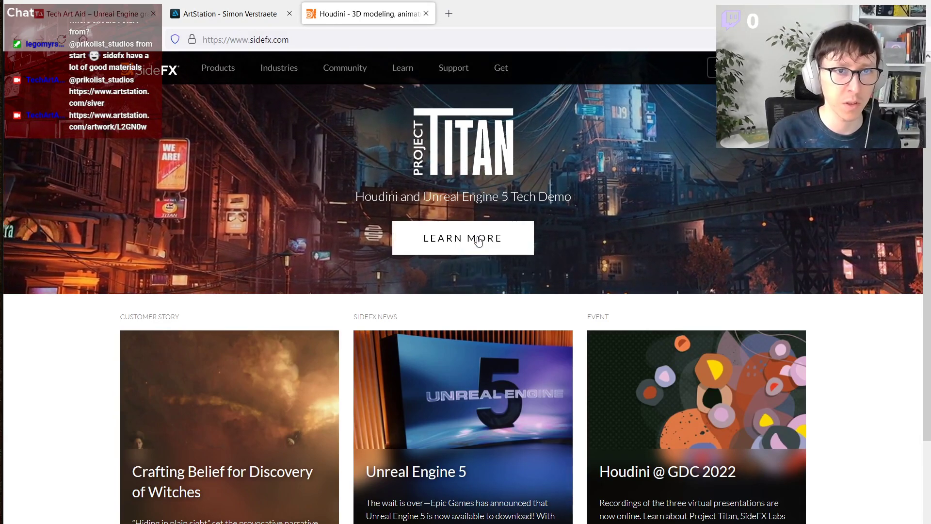
{"action": "left_click", "coordinate": [473, 15]}
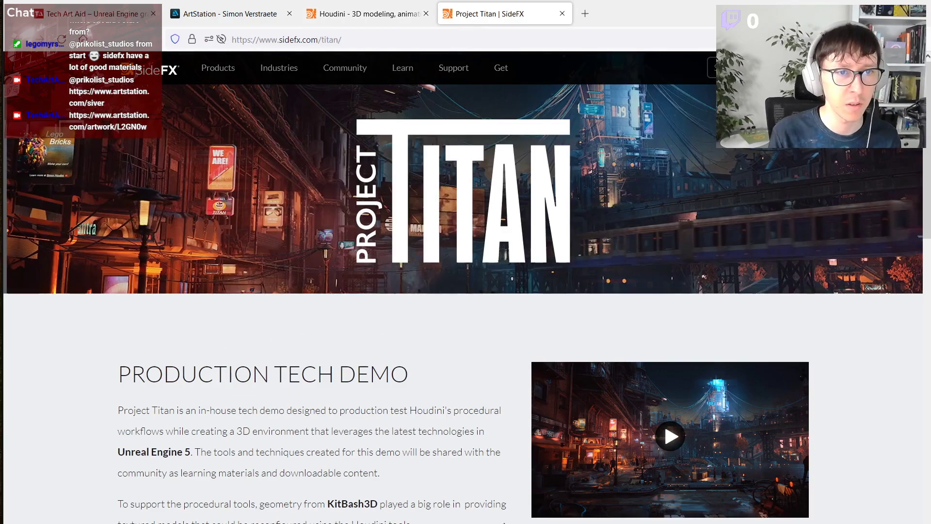
{"action": "scroll", "coordinate": [430, 424], "scroll_direction": "down", "scroll_amount": 10}
{"action": "scroll", "coordinate": [463, 291], "scroll_direction": "down", "scroll_amount": 15}
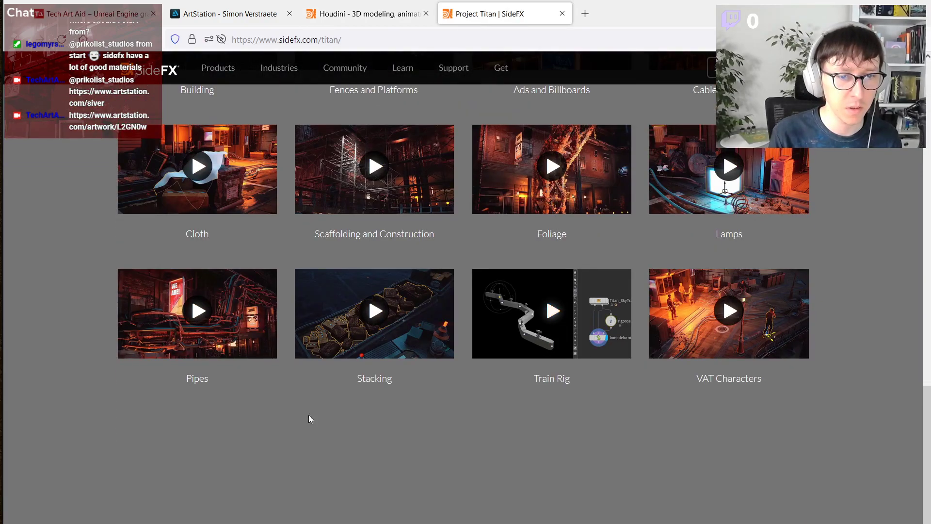
{"action": "scroll", "coordinate": [585, 477], "scroll_direction": "down", "scroll_amount": 10}
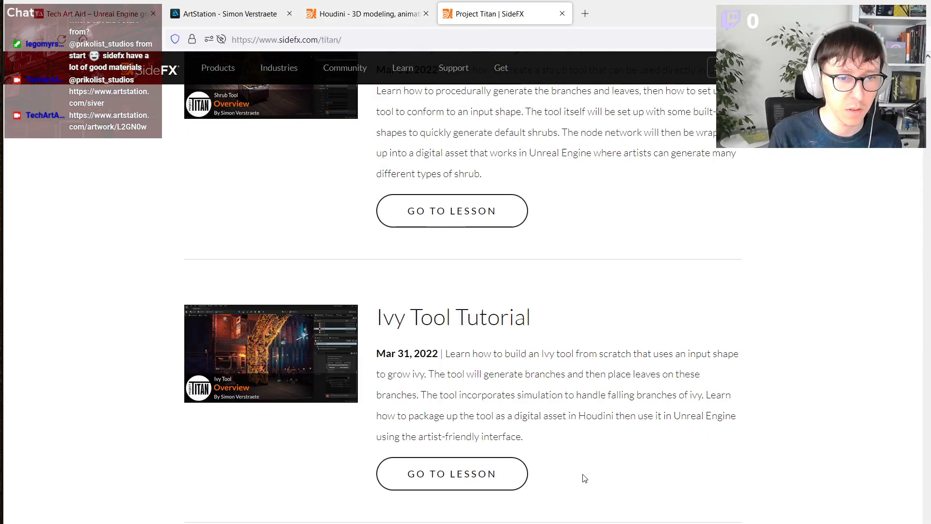
{"action": "scroll", "coordinate": [580, 497], "scroll_direction": "down", "scroll_amount": 12}
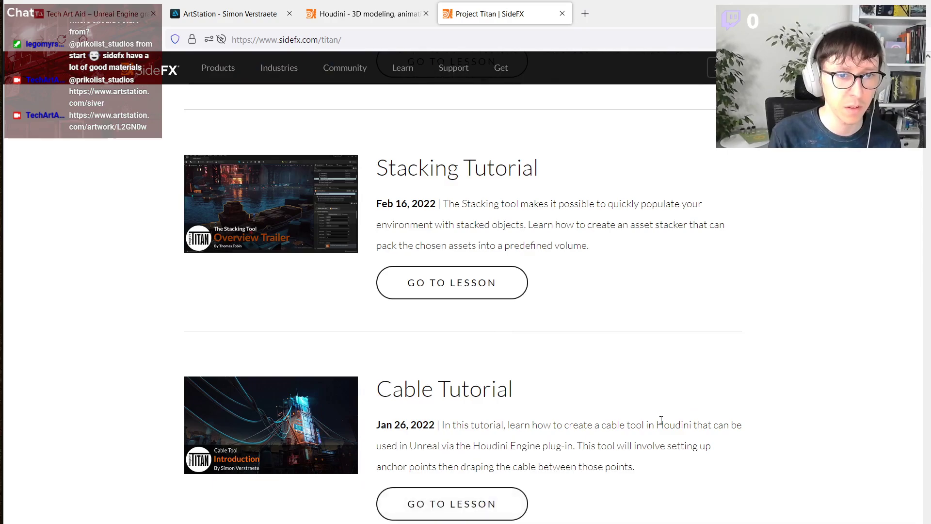
Step: Return to the SideFX home page tab, open its Learning Paths page and copy the page's address
{"action": "left_click", "coordinate": [364, 14]}
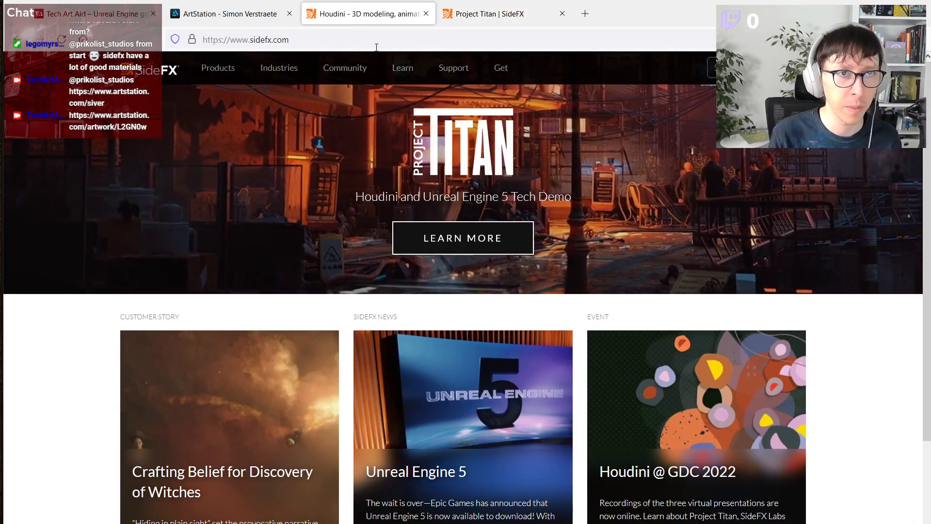
{"action": "mouse_move", "coordinate": [403, 68]}
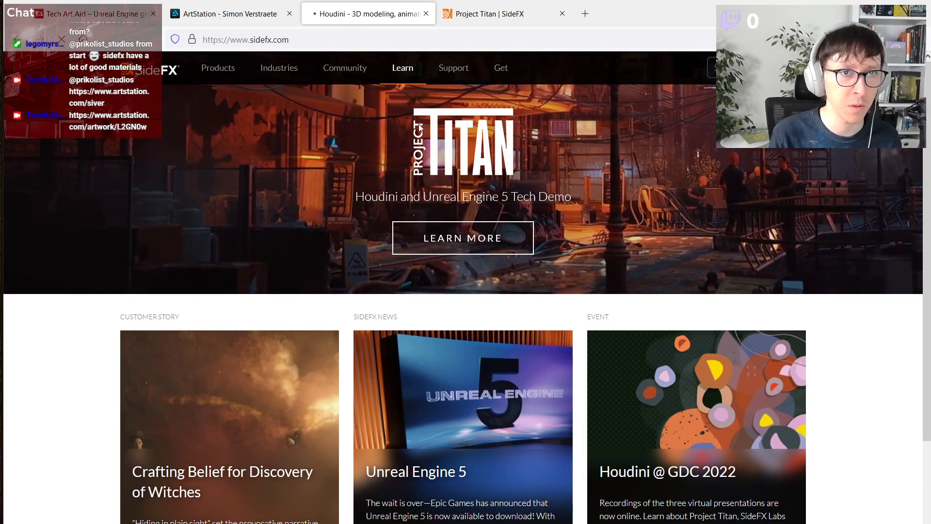
{"action": "left_click", "coordinate": [409, 127]}
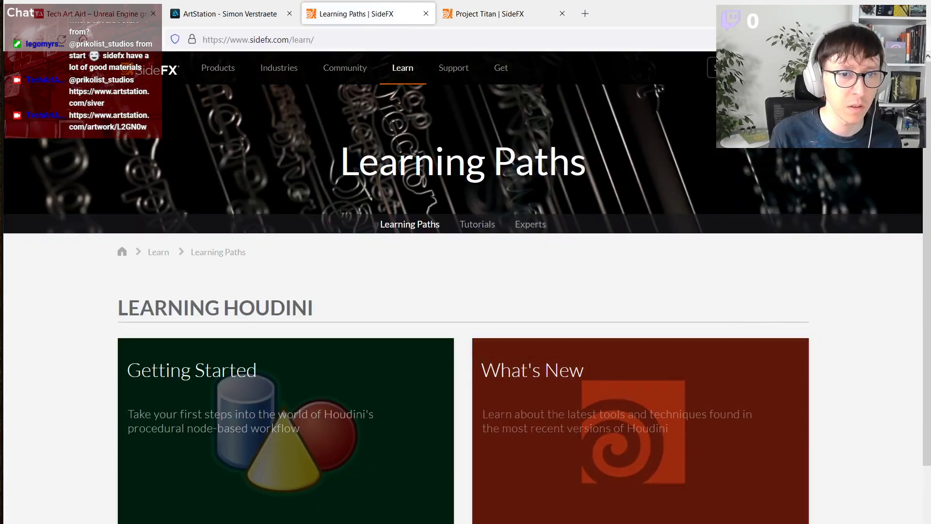
{"action": "left_click", "coordinate": [368, 34]}
{"action": "key", "text": "ctrl+c"}
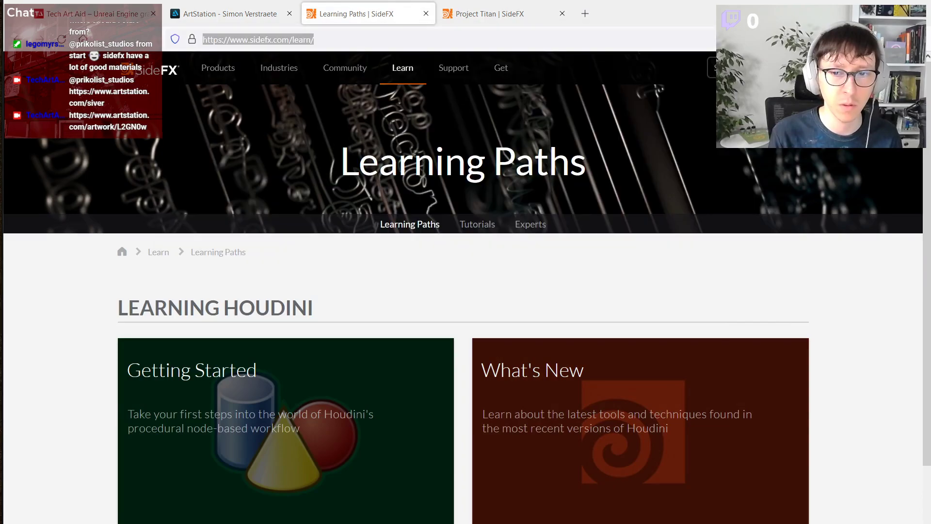
{"action": "scroll", "coordinate": [463, 301], "scroll_direction": "down", "scroll_amount": 10}
{"action": "scroll", "coordinate": [463, 301], "scroll_direction": "up", "scroll_amount": 10}
Step: Bring the Tech Art Aid page back up, switch to Unreal Engine and view the fortress gate and upper floors
{"action": "left_click", "coordinate": [222, 15]}
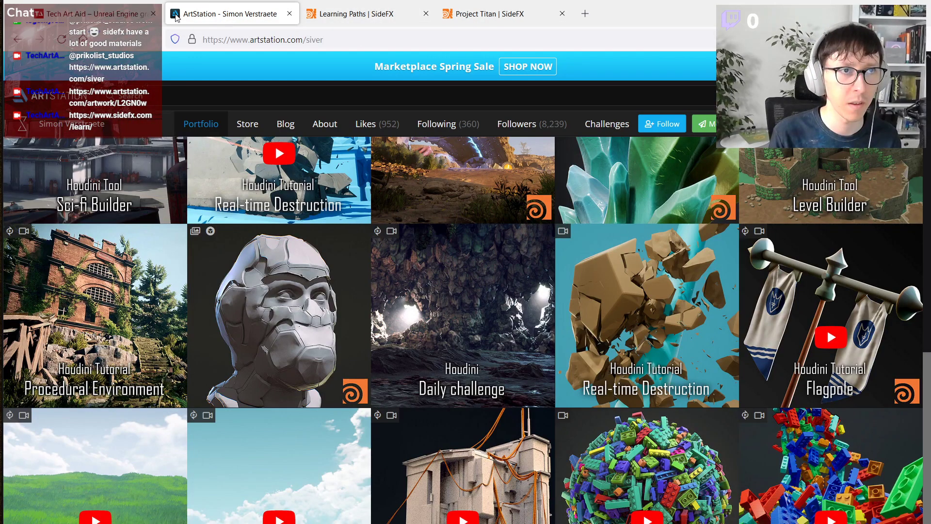
{"action": "left_click", "coordinate": [125, 16]}
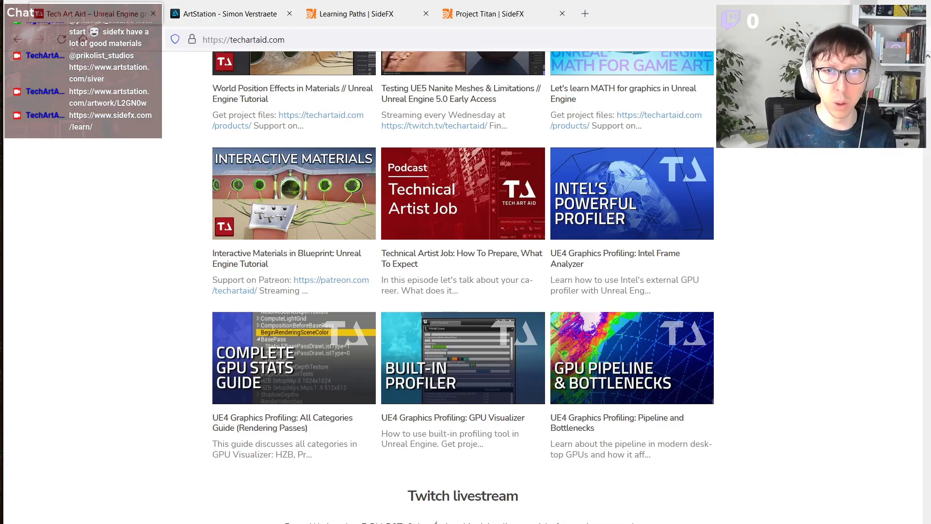
{"action": "key", "text": "alt+Tab"}
{"action": "right_click_drag", "start_coordinate": [524, 295], "coordinate": [552, 277]}
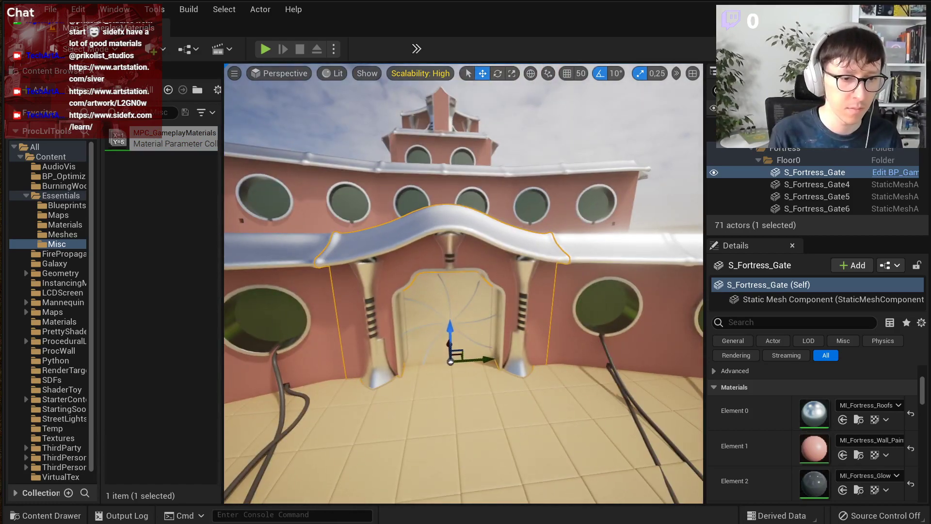
Step: Switch to Firefox, open techartaid.com's tutorial "How to create vertex color masks for Unreal in Houdini" in a new tab and copy its address
{"action": "key", "text": "alt+Tab"}
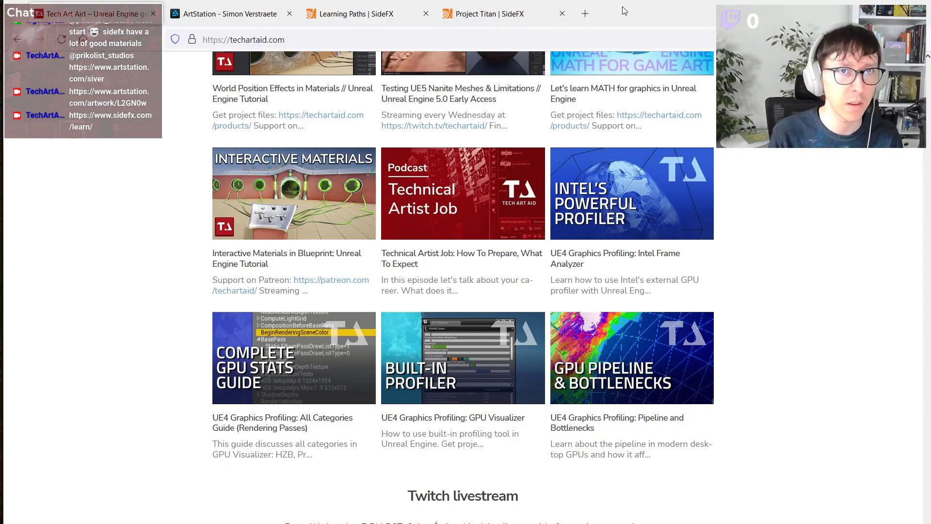
{"action": "left_click", "coordinate": [594, 13]}
{"action": "left_click", "coordinate": [129, 3]}
{"action": "scroll", "coordinate": [517, 340], "scroll_direction": "up", "scroll_amount": 15}
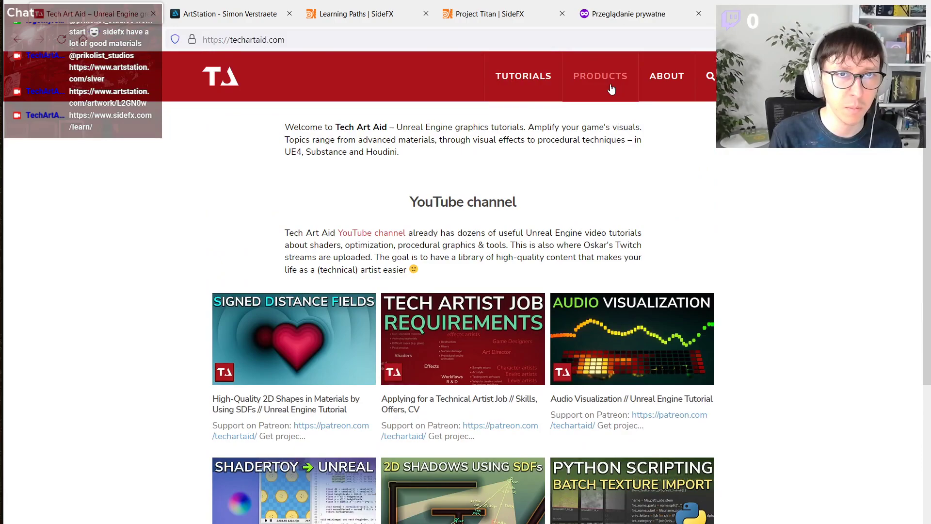
{"action": "left_click", "coordinate": [517, 88]}
{"action": "middle_click", "coordinate": [565, 270]}
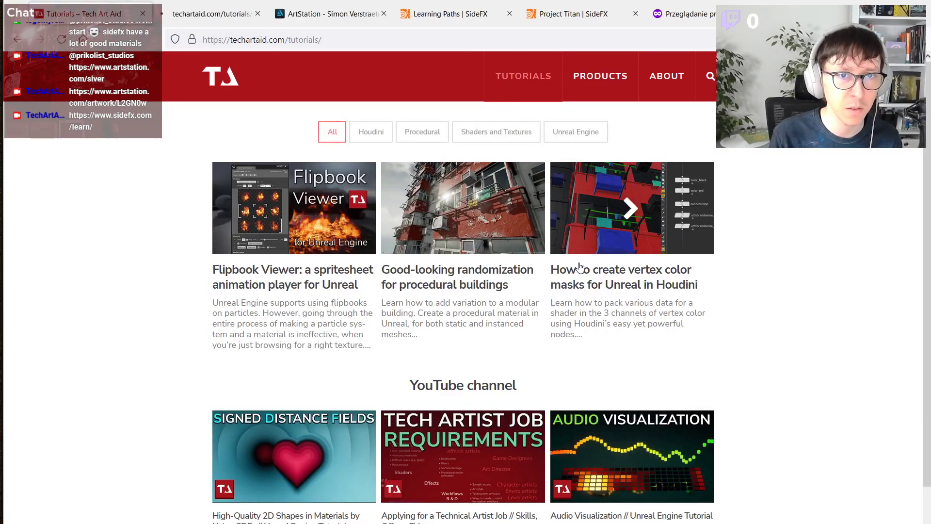
{"action": "left_click", "coordinate": [214, 14]}
{"action": "key", "text": "ctrl+l"}
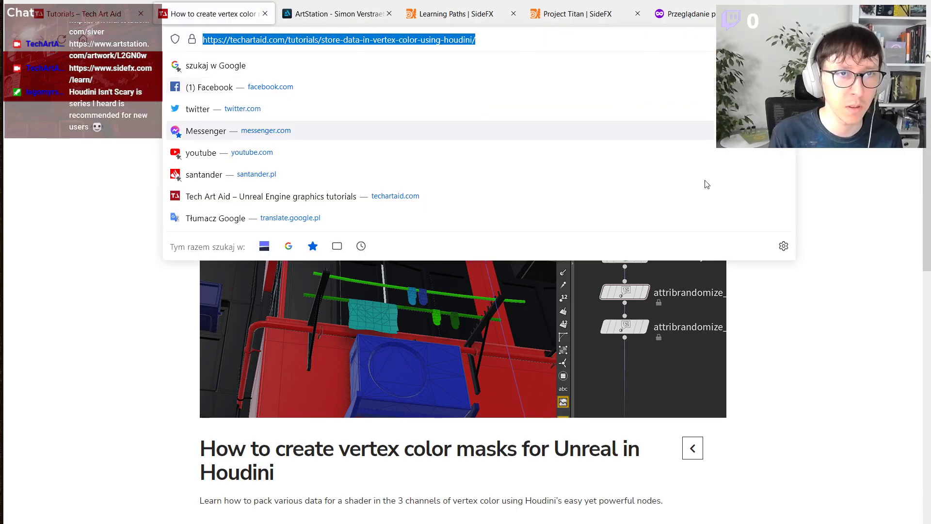
{"action": "key", "text": "alt+Tab"}
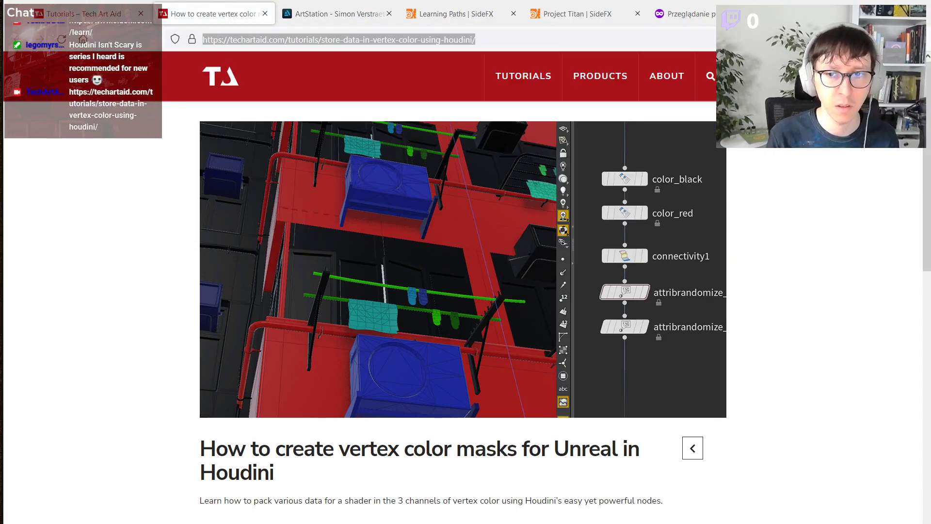
Step: Look through the tutorial's sections on storing data in vertex color and its use of the red, green and blue channels
{"action": "scroll", "coordinate": [531, 465], "scroll_direction": "down", "scroll_amount": 20}
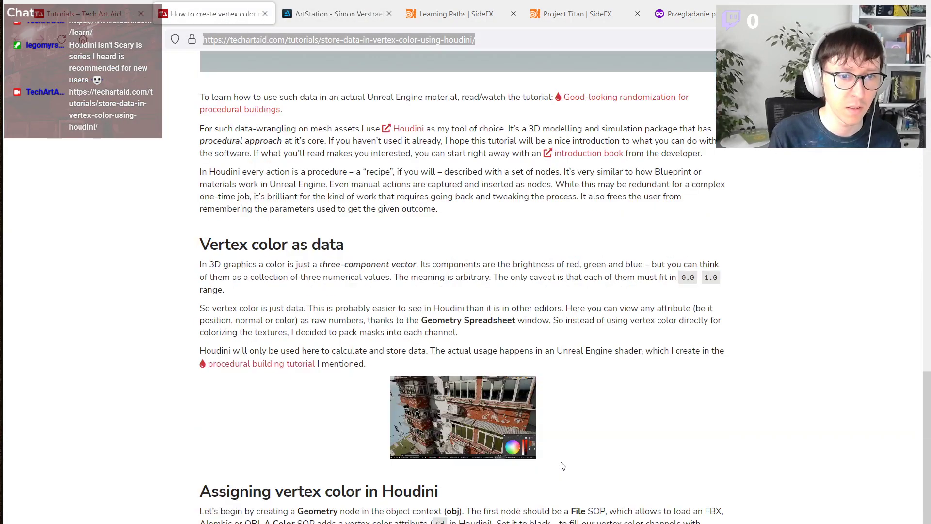
{"action": "scroll", "coordinate": [839, 428], "scroll_direction": "up", "scroll_amount": 20}
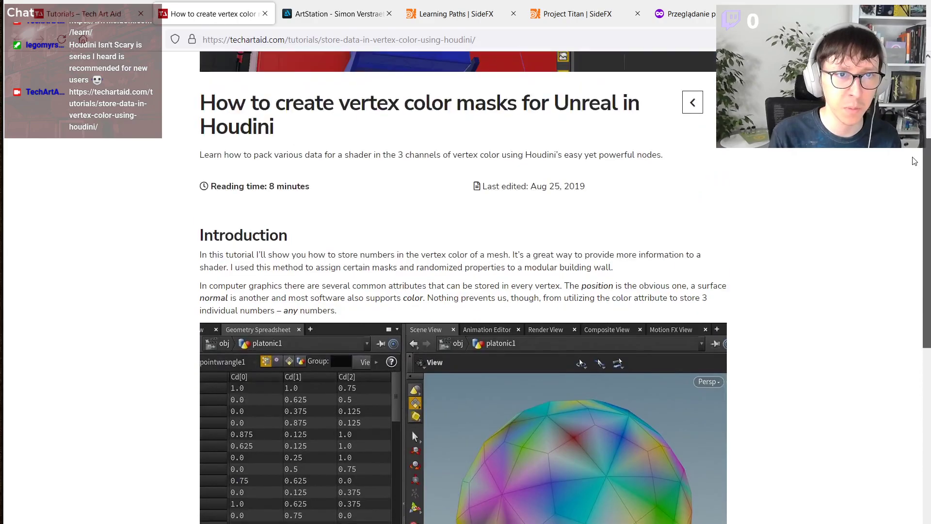
{"action": "scroll", "coordinate": [866, 344], "scroll_direction": "down", "scroll_amount": 5}
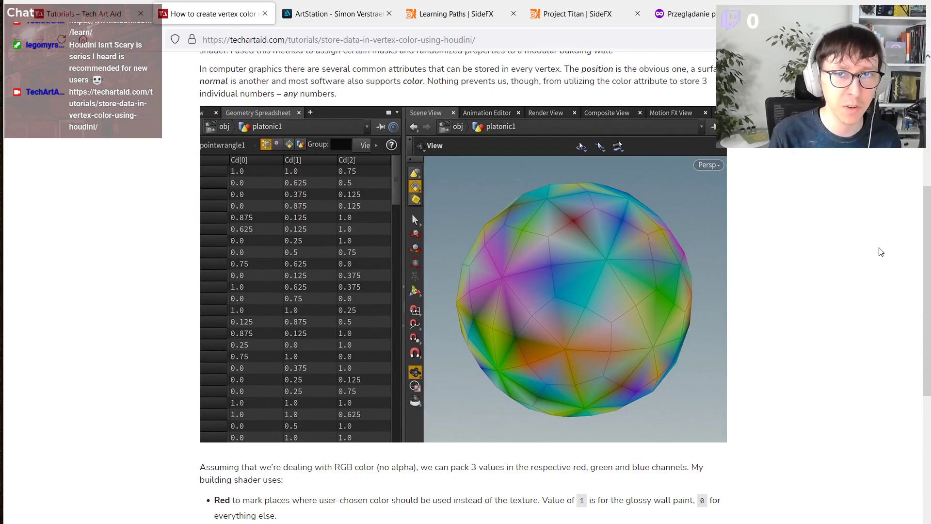
{"action": "scroll", "coordinate": [739, 442], "scroll_direction": "down", "scroll_amount": 5}
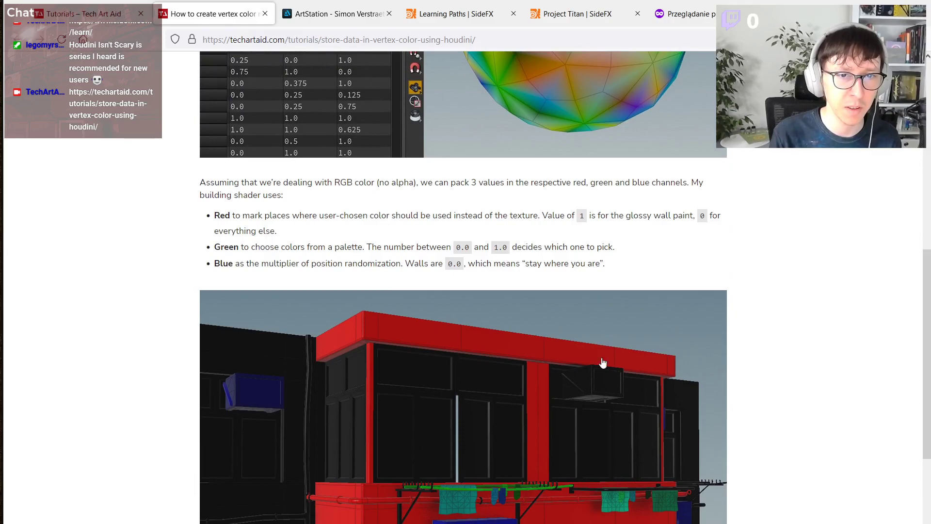
Step: Look through the tutorial's sections on green and blue channel randomization and FBX export, and close its tab
{"action": "scroll", "coordinate": [927, 384], "scroll_direction": "down", "scroll_amount": 20}
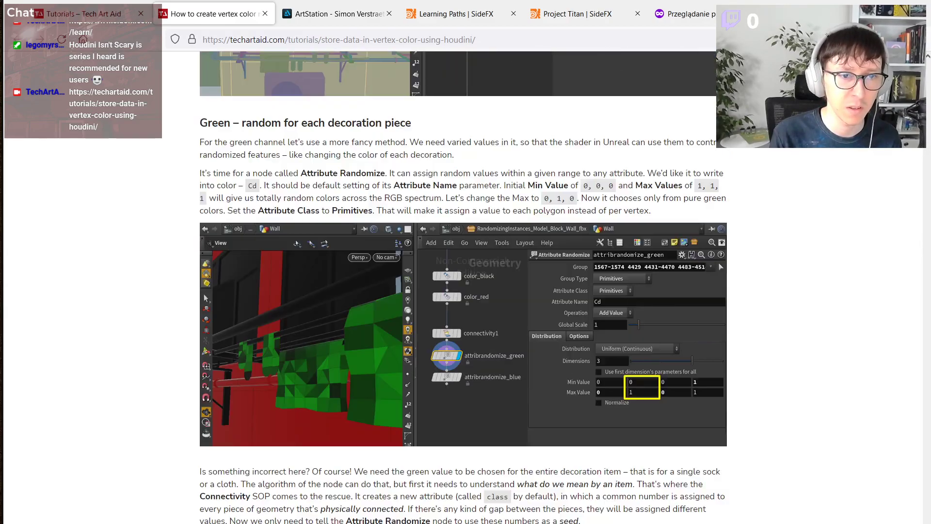
{"action": "scroll", "coordinate": [927, 384], "scroll_direction": "down", "scroll_amount": 1}
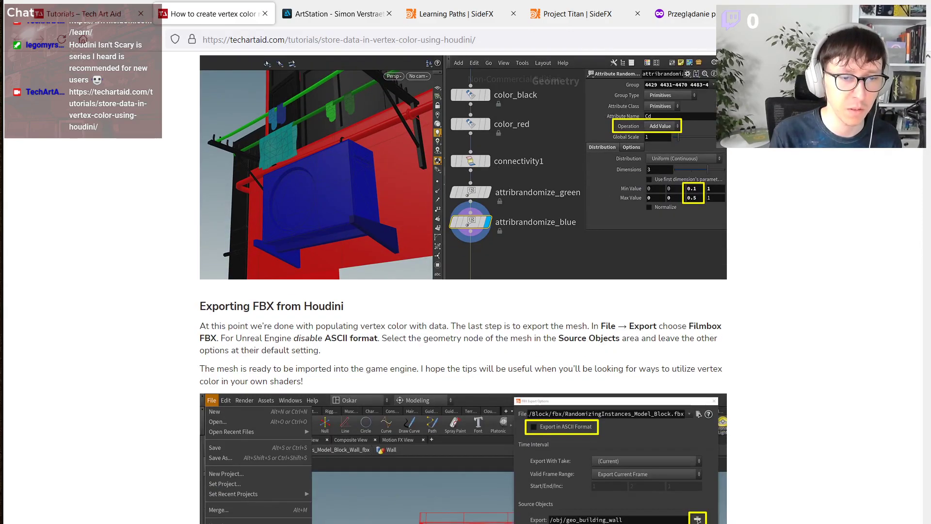
{"action": "scroll", "coordinate": [464, 287], "scroll_direction": "up", "scroll_amount": 1}
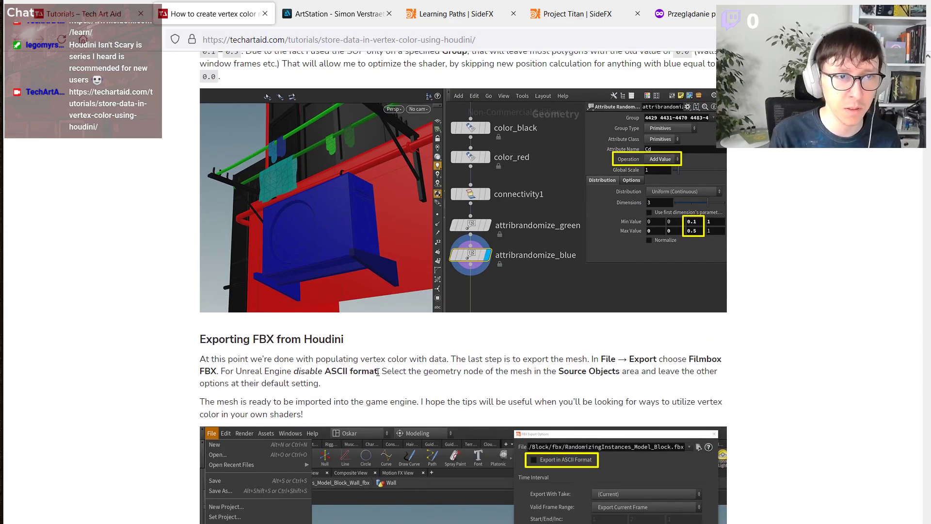
{"action": "middle_click", "coordinate": [227, 15]}
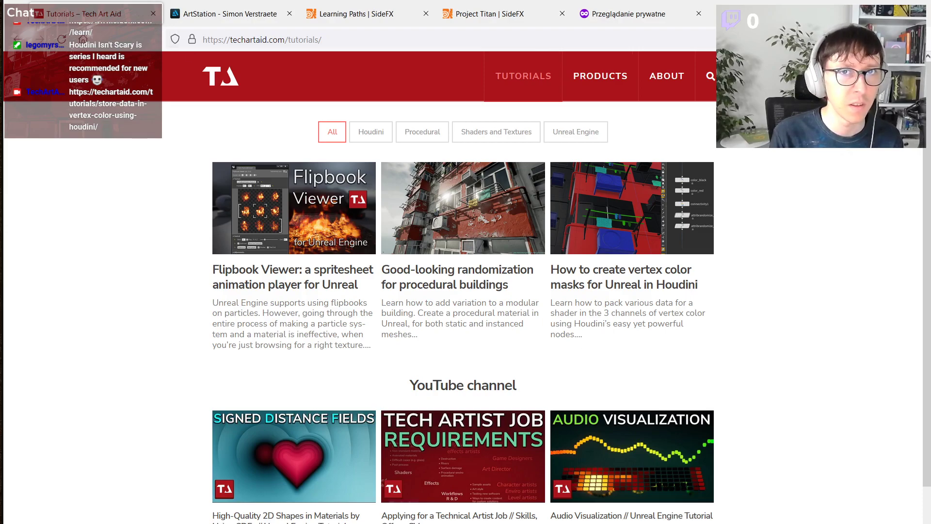
Step: Switch to Unreal Engine and view the fortress facade, the dunes and the sky from several angles
{"action": "key", "text": "alt+Tab"}
{"action": "right_click_drag", "start_coordinate": [563, 202], "coordinate": [521, 189]}
{"action": "right_click_drag", "start_coordinate": [382, 137], "coordinate": [272, 148]}
{"action": "left_click", "coordinate": [383, 137]}
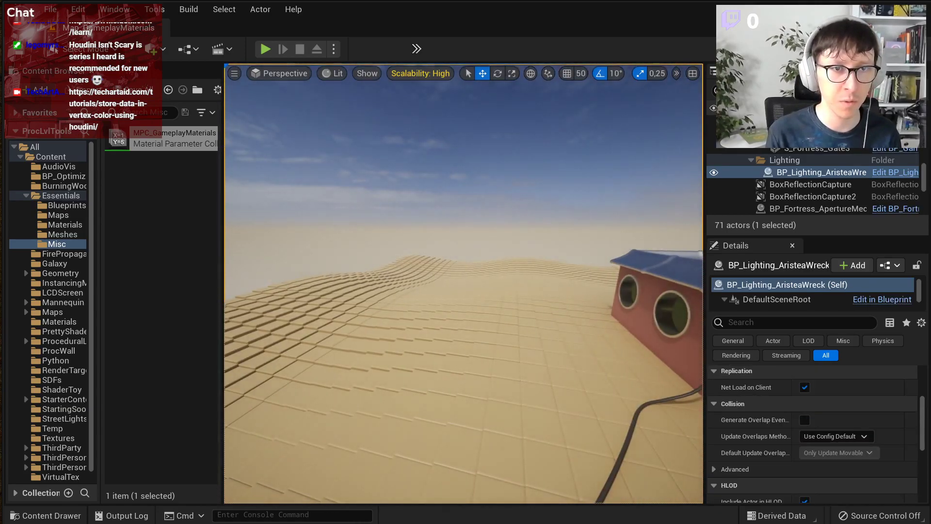
{"action": "right_click_drag", "start_coordinate": [471, 206], "coordinate": [641, 184]}
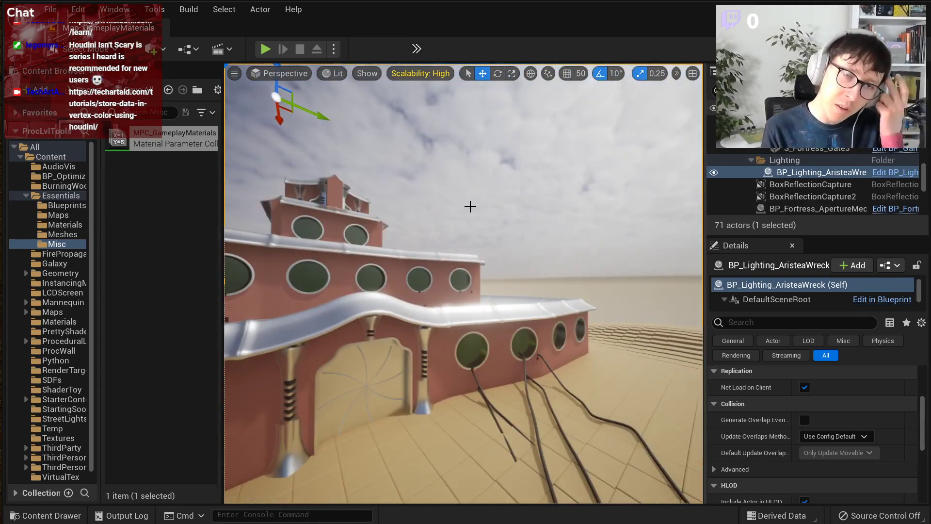
{"action": "right_click_drag", "start_coordinate": [464, 283], "coordinate": [262, 250]}
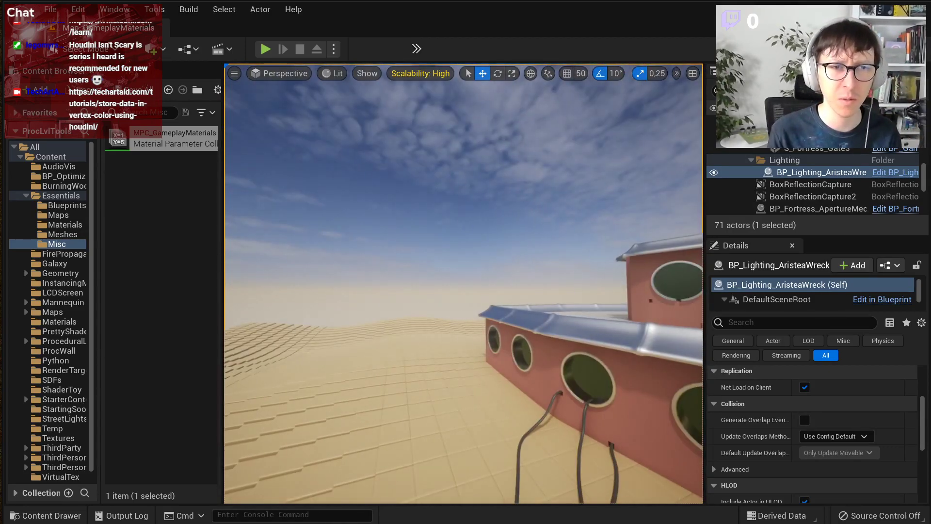
Step: Look through the level's actor list for the one controlling the lighting and fog, checking the lightmass importance volume along the way
{"action": "scroll", "coordinate": [825, 185], "scroll_direction": "up", "scroll_amount": 8}
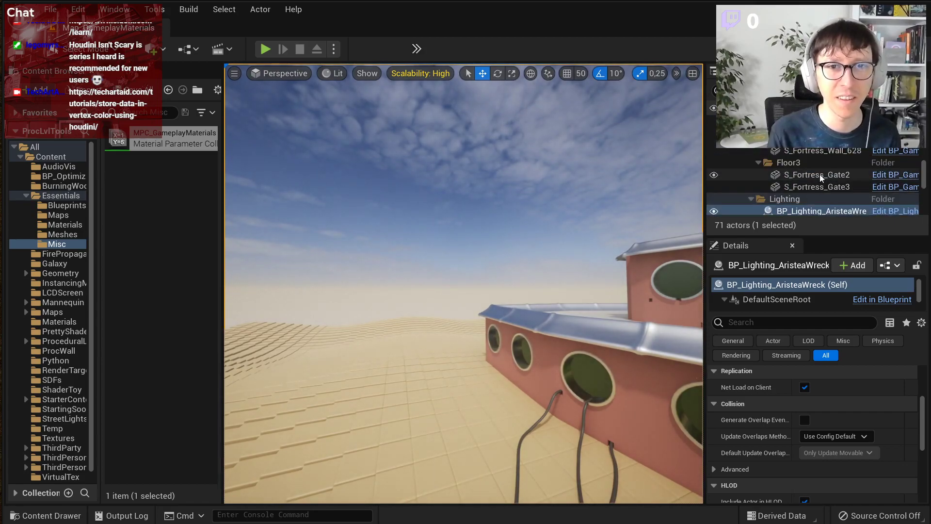
{"action": "right_click_drag", "start_coordinate": [601, 198], "coordinate": [628, 191]}
{"action": "scroll", "coordinate": [832, 179], "scroll_direction": "down", "scroll_amount": 10}
{"action": "scroll", "coordinate": [829, 179], "scroll_direction": "up", "scroll_amount": 3}
{"action": "scroll", "coordinate": [829, 179], "scroll_direction": "up", "scroll_amount": 5}
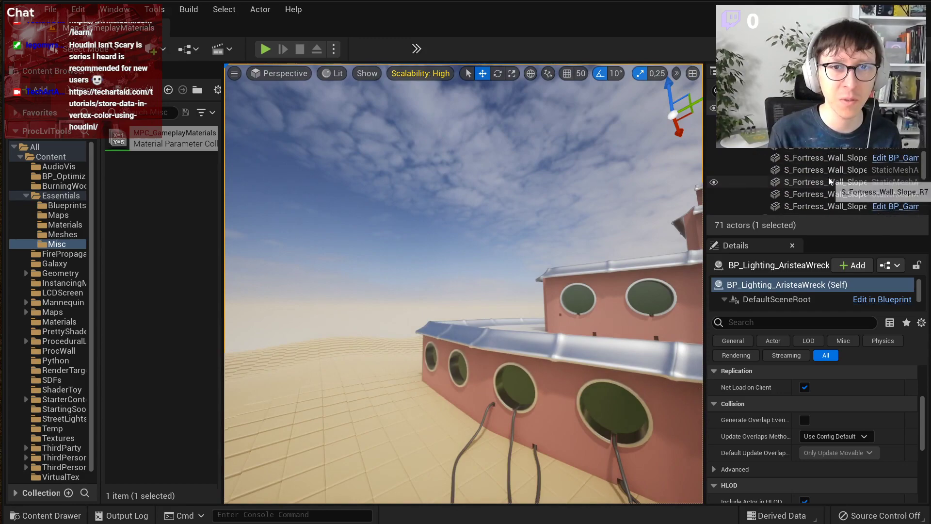
{"action": "scroll", "coordinate": [828, 174], "scroll_direction": "down", "scroll_amount": 3}
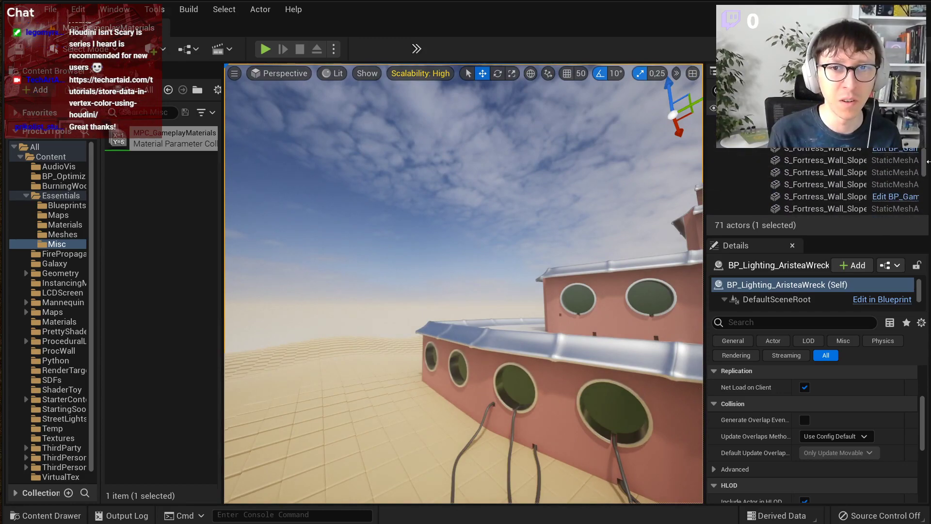
{"action": "left_click_drag", "start_coordinate": [926, 163], "coordinate": [921, 216]}
{"action": "scroll", "coordinate": [903, 188], "scroll_direction": "up", "scroll_amount": 5}
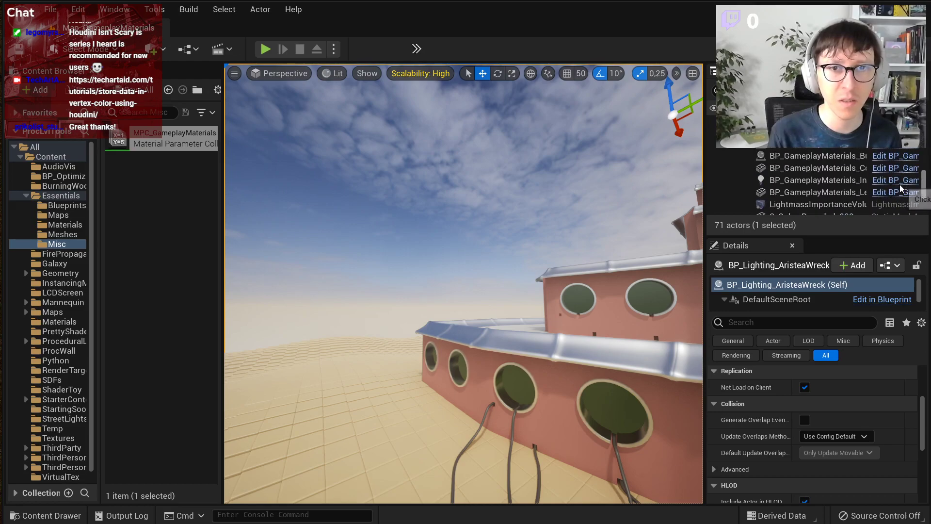
{"action": "left_click", "coordinate": [818, 204]}
{"action": "scroll", "coordinate": [816, 202], "scroll_direction": "up", "scroll_amount": 5}
{"action": "scroll", "coordinate": [814, 192], "scroll_direction": "down", "scroll_amount": 3}
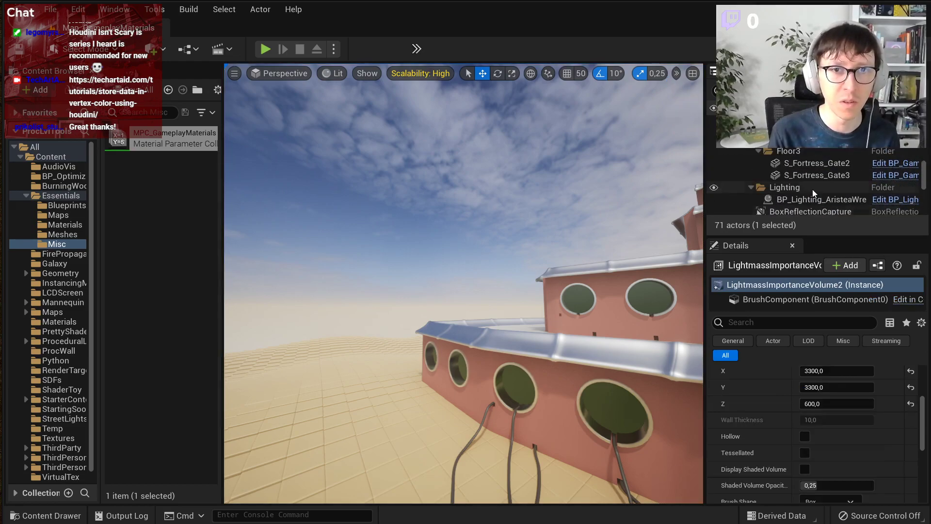
Step: Select the ExponentialHeightFog component of BP_Lighting_AristeaWreck and change its Fog Inscattering Color to a pale grey-blue
{"action": "scroll", "coordinate": [811, 179], "scroll_direction": "up", "scroll_amount": 1}
{"action": "left_click", "coordinate": [806, 161]}
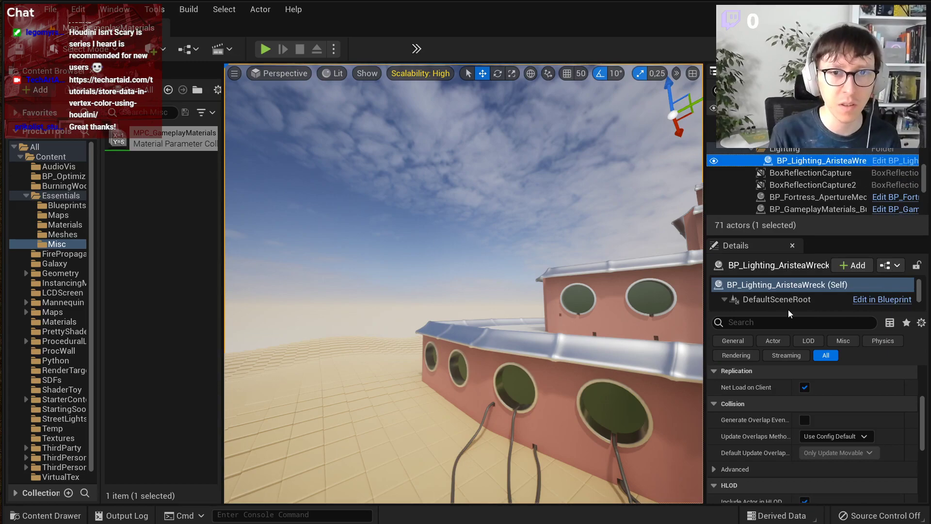
{"action": "left_click_drag", "start_coordinate": [782, 313], "coordinate": [779, 391]}
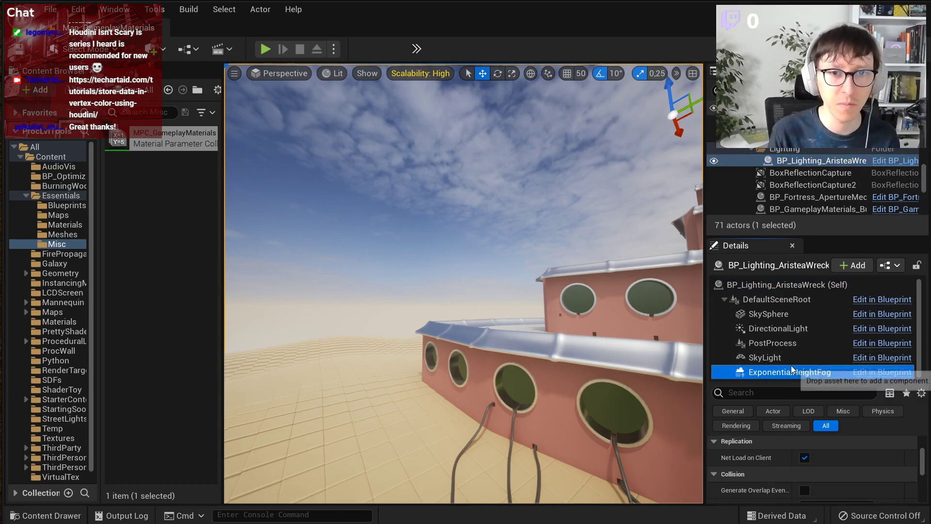
{"action": "left_click", "coordinate": [771, 372]}
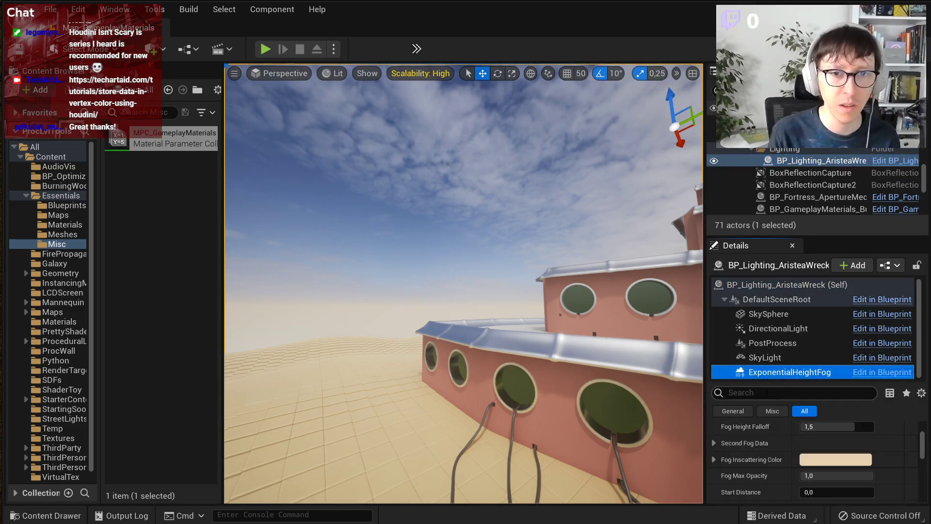
{"action": "left_click", "coordinate": [834, 459]}
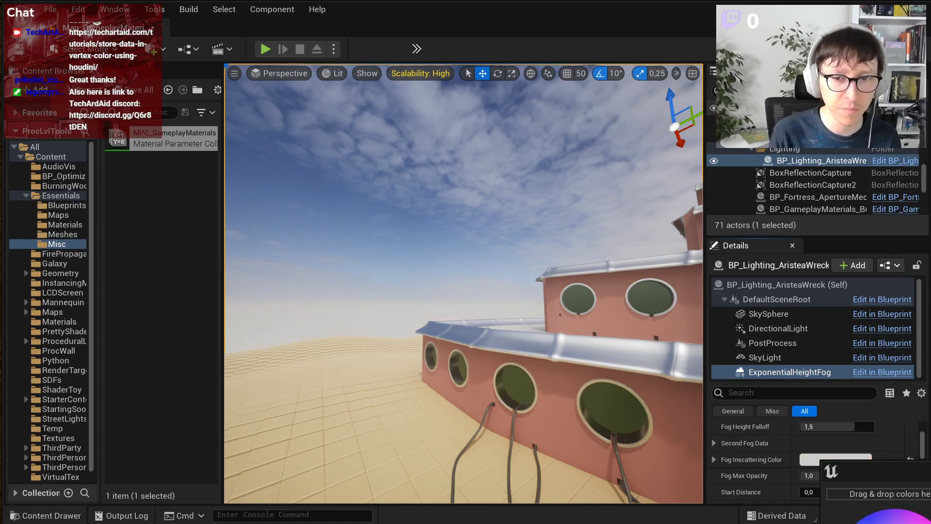
{"action": "right_click_drag", "start_coordinate": [538, 337], "coordinate": [579, 328]}
{"action": "left_click_drag", "start_coordinate": [557, 130], "coordinate": [555, 12]}
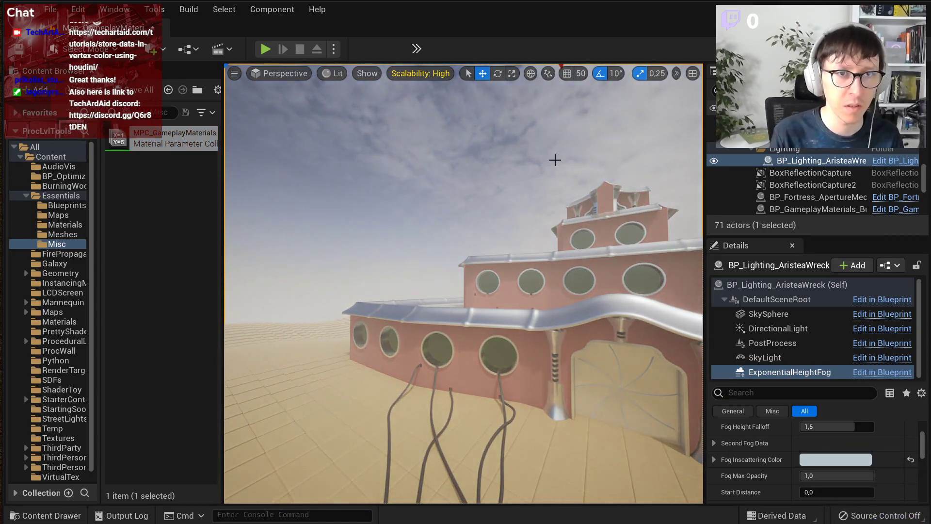
Step: Open the fog's Directional Inscattering Color for editing and check the remaining fog properties against the fortress view
{"action": "right_click_drag", "start_coordinate": [555, 165], "coordinate": [553, 138]}
{"action": "left_click_drag", "start_coordinate": [534, 101], "coordinate": [531, 76]}
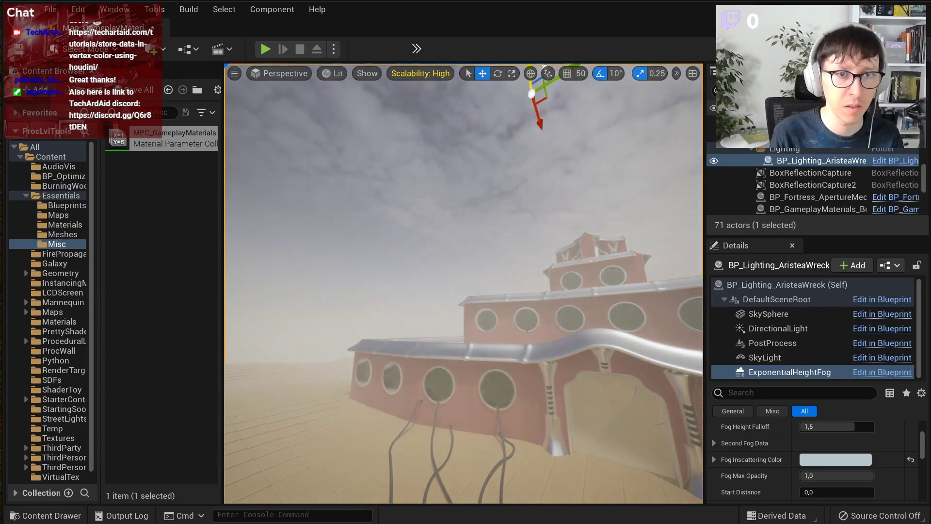
{"action": "right_click_drag", "start_coordinate": [532, 76], "coordinate": [480, 78]}
{"action": "scroll", "coordinate": [854, 437], "scroll_direction": "down", "scroll_amount": 3}
{"action": "scroll", "coordinate": [872, 455], "scroll_direction": "down", "scroll_amount": 2}
{"action": "left_click_drag", "start_coordinate": [840, 483], "coordinate": [836, 482]}
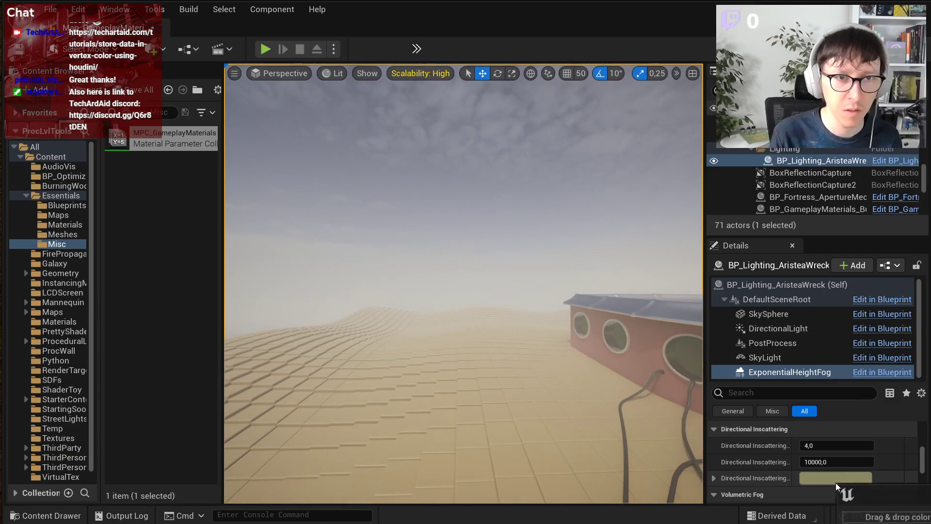
{"action": "scroll", "coordinate": [816, 457], "scroll_direction": "down", "scroll_amount": 3}
{"action": "scroll", "coordinate": [815, 457], "scroll_direction": "down", "scroll_amount": 6}
{"action": "right_click_drag", "start_coordinate": [582, 310], "coordinate": [630, 339]}
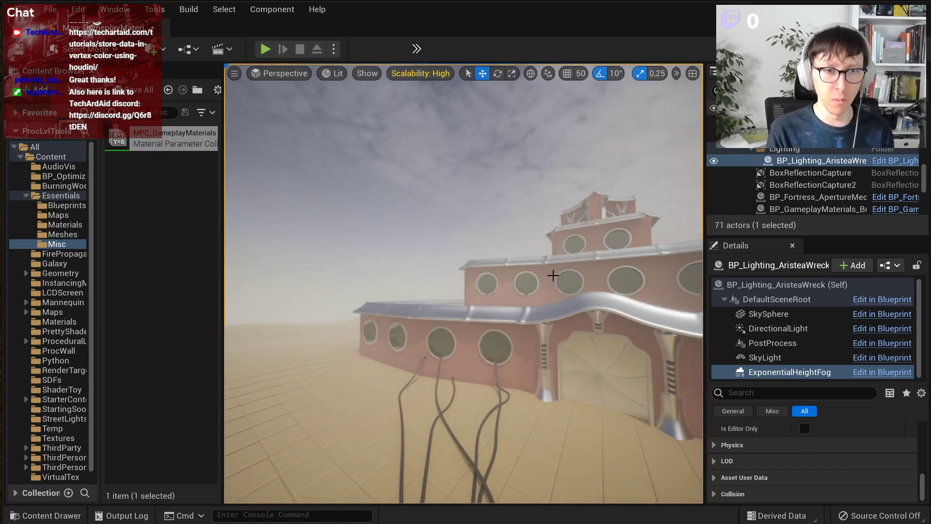
Step: Select the HierarchicalInstancedStaticMesh component of the ground actor BP_Arena_Sine and open its MI_Fortress_Ground material instance
{"action": "right_click_drag", "start_coordinate": [482, 222], "coordinate": [408, 334]}
{"action": "left_click", "coordinate": [445, 313]}
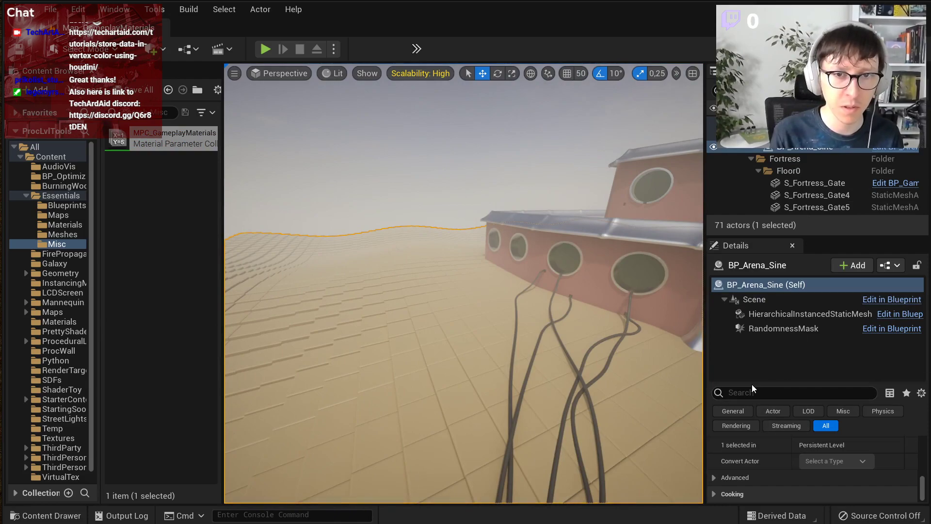
{"action": "left_click_drag", "start_coordinate": [749, 382], "coordinate": [750, 339]}
{"action": "left_click", "coordinate": [775, 315]}
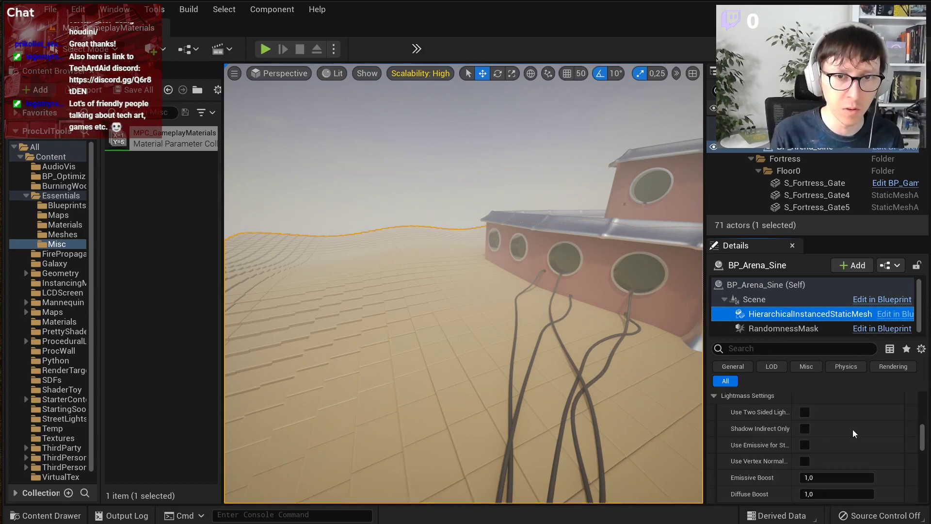
{"action": "left_click_drag", "start_coordinate": [923, 434], "coordinate": [924, 396]}
{"action": "scroll", "coordinate": [907, 425], "scroll_direction": "down", "scroll_amount": 4}
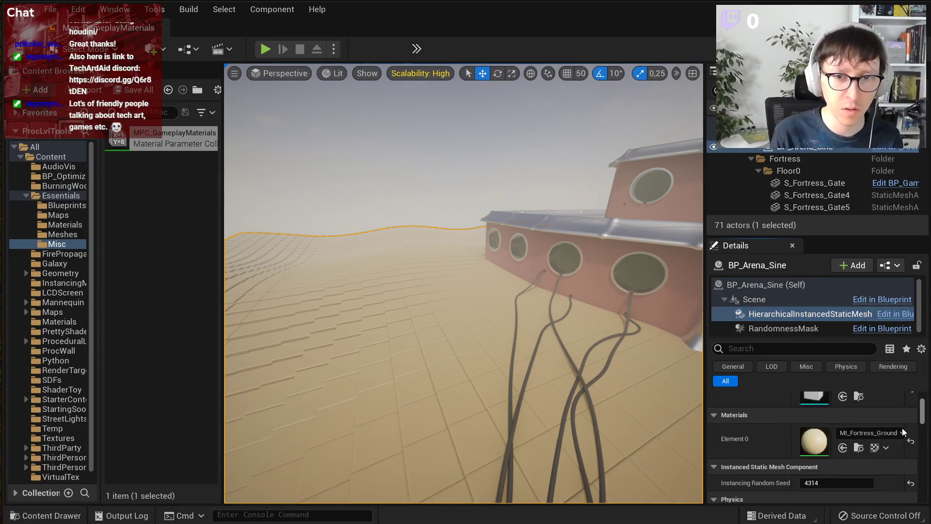
{"action": "double_click", "coordinate": [816, 441]}
Step: Recolor the MI_Fortress_Ground material light green, checking it in the scene, and save and close the material
{"action": "left_click_drag", "start_coordinate": [684, 74], "coordinate": [380, 373]}
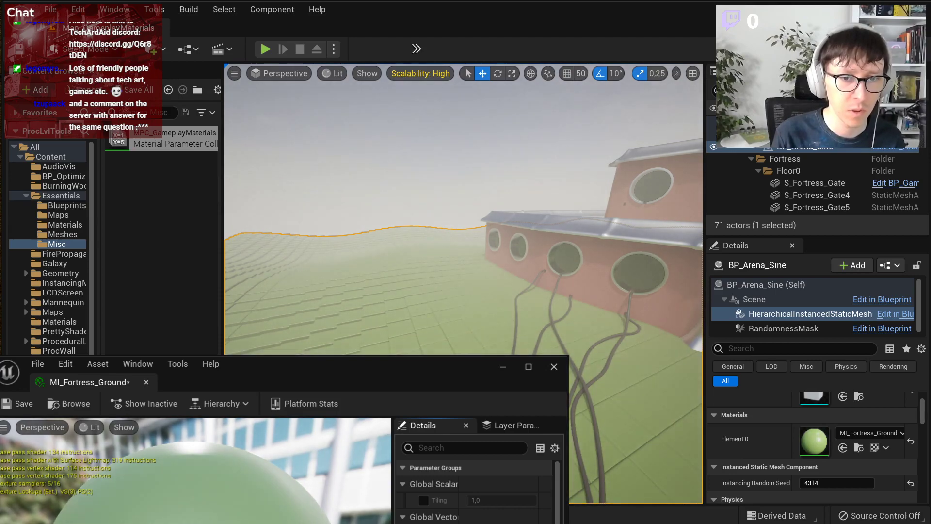
{"action": "key", "text": "f"}
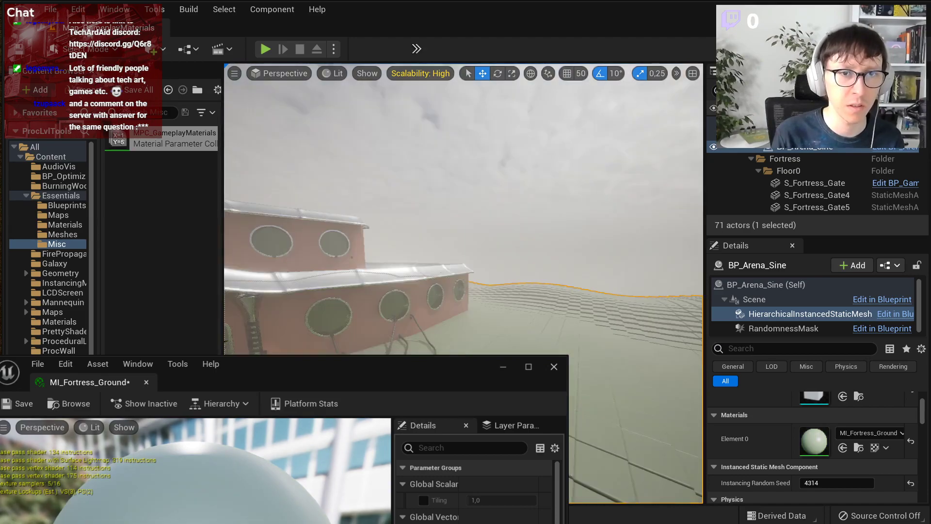
{"action": "right_click_drag", "start_coordinate": [600, 357], "coordinate": [611, 357]}
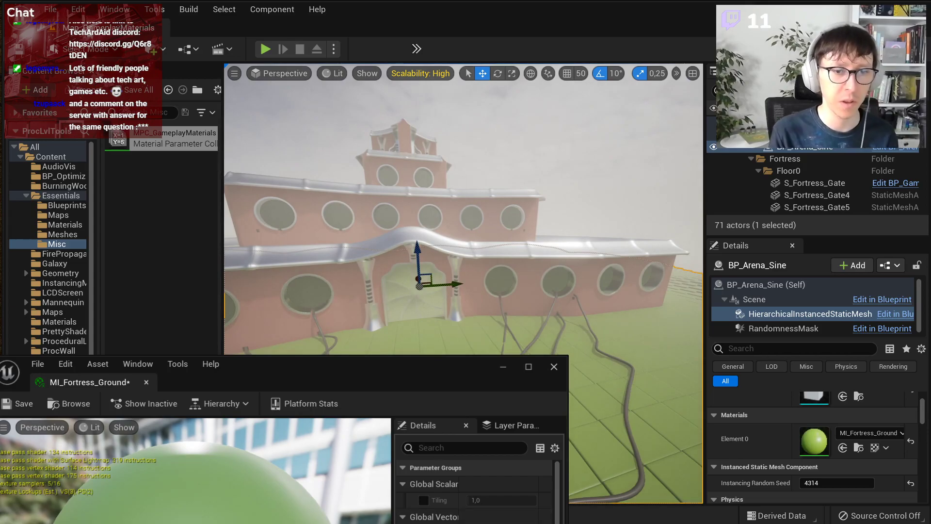
{"action": "left_click", "coordinate": [27, 403]}
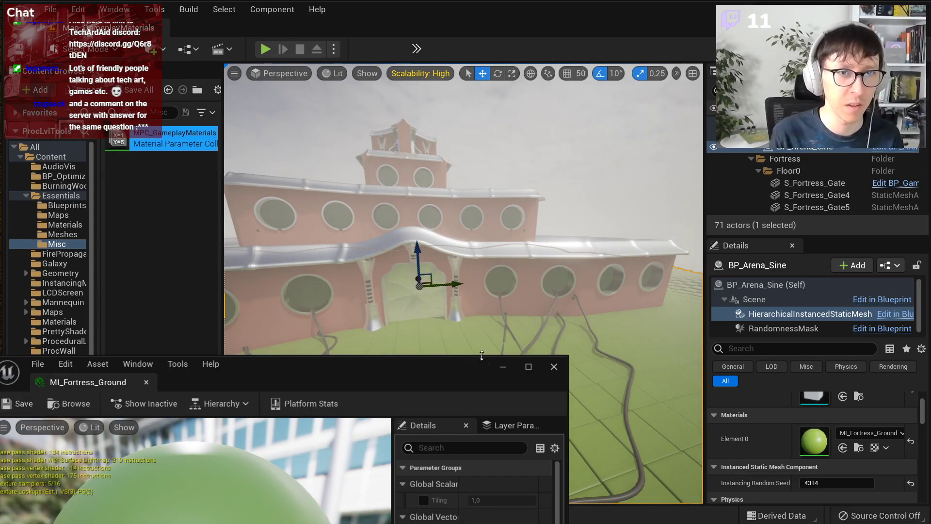
{"action": "left_click", "coordinate": [554, 367]}
Step: Select a ground-floor fortress wall section, open its MI_Fortress_Wall_Paint material instance and try a pink wall color
{"action": "left_click", "coordinate": [360, 287]}
{"action": "right_click_drag", "start_coordinate": [360, 287], "coordinate": [380, 293]}
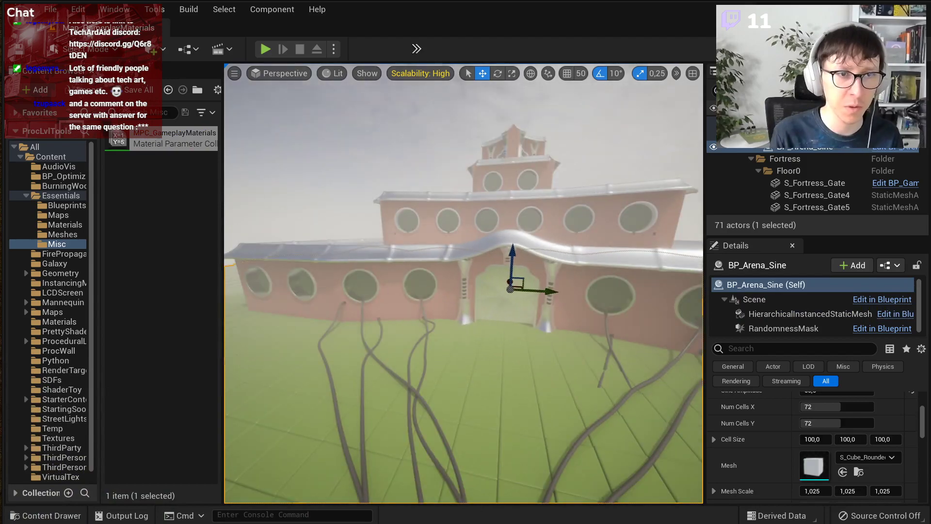
{"action": "left_click", "coordinate": [385, 294]}
{"action": "double_click", "coordinate": [811, 493]}
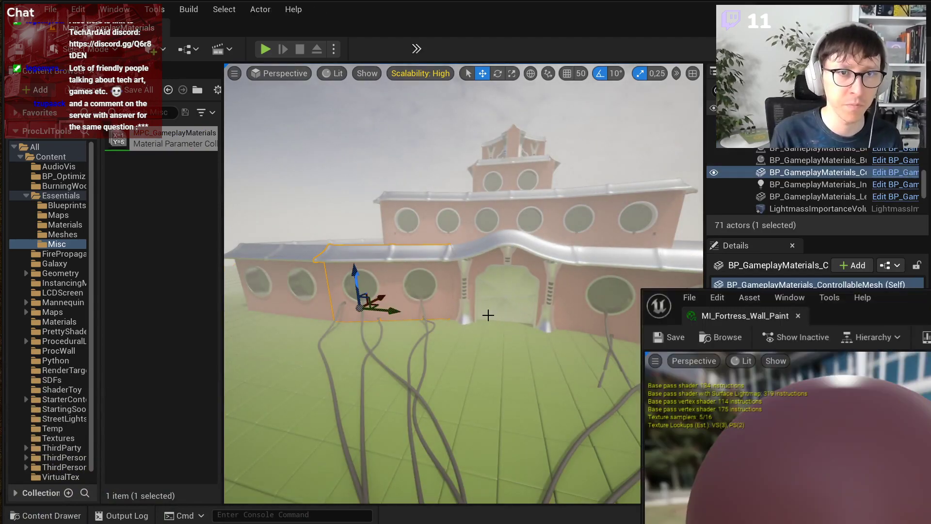
{"action": "left_click_drag", "start_coordinate": [854, 296], "coordinate": [248, 393]}
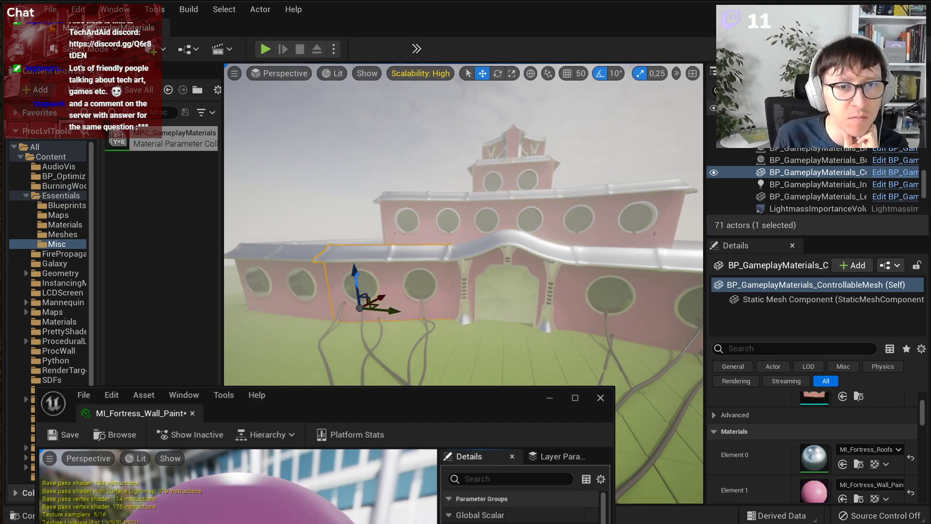
Step: Recolor the MI_Fortress_Wall_Paint material blue, checking the walls around the gate, and move the material editor out of the way
{"action": "mouse_move", "coordinate": [485, 223]}
{"action": "right_mouse_down"}
{"action": "mouse_move", "coordinate": [572, 222]}
{"action": "mouse_move", "coordinate": [427, 223]}
{"action": "mouse_move", "coordinate": [480, 223]}
{"action": "right_mouse_up"}
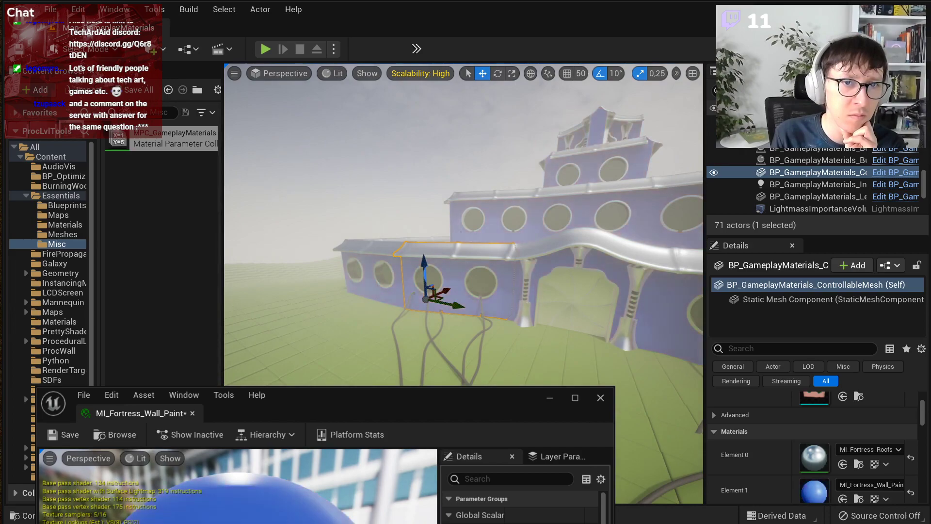
{"action": "key", "text": "a"}
{"action": "right_click_drag", "start_coordinate": [563, 293], "coordinate": [627, 280]}
{"action": "right_click_drag", "start_coordinate": [596, 248], "coordinate": [585, 275]}
{"action": "key", "text": "w"}
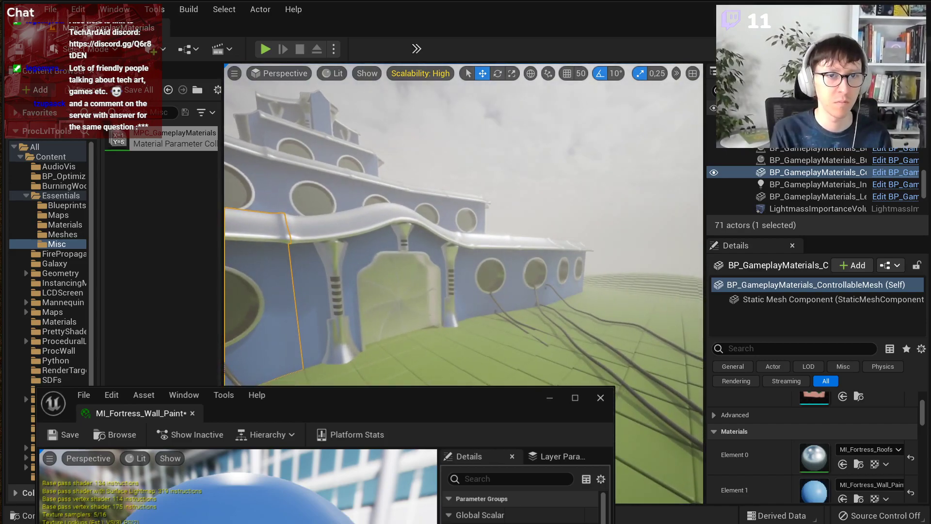
{"action": "left_click_drag", "start_coordinate": [345, 394], "coordinate": [802, 308]}
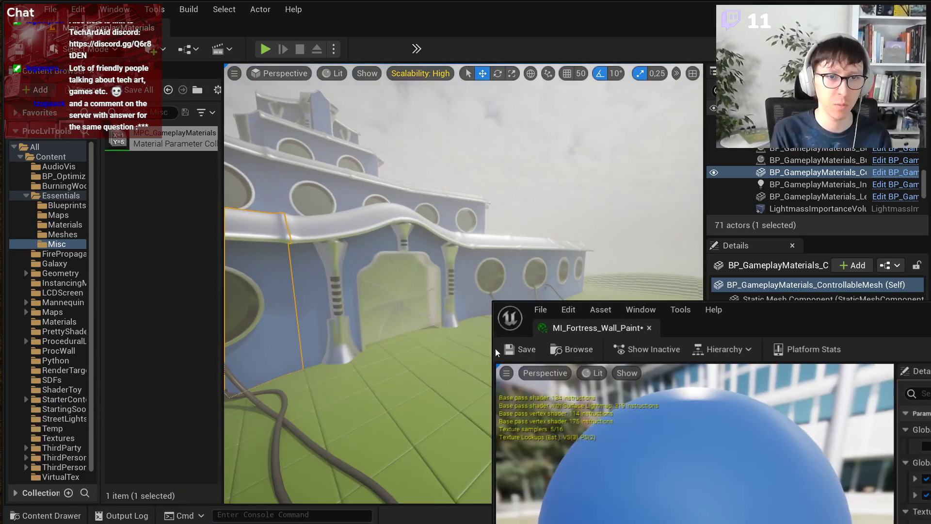
Step: Select the sky's BP_Lighting_AristeaWreck actor and view the blue fortress on its green ground from several angles
{"action": "left_click", "coordinate": [589, 185]}
{"action": "right_click_drag", "start_coordinate": [589, 185], "coordinate": [529, 188]}
{"action": "key", "text": "d"}
{"action": "key", "text": "s"}
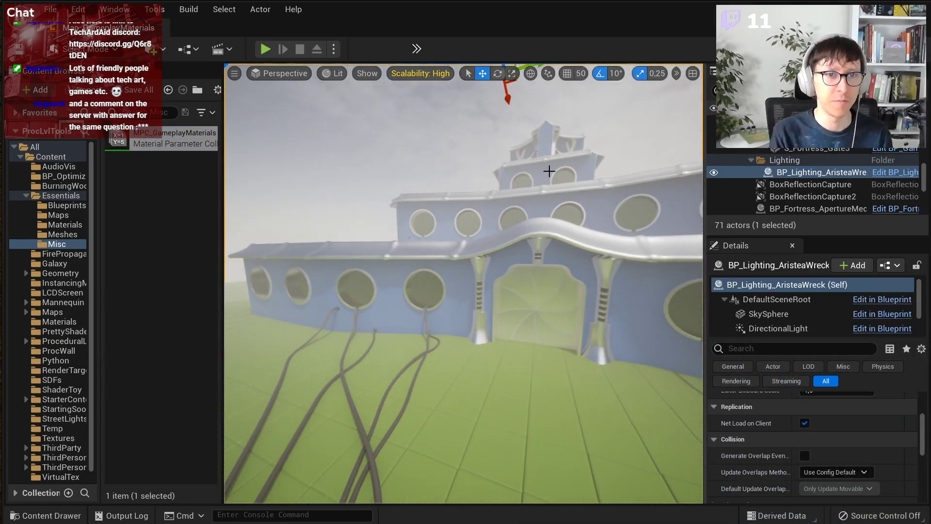
{"action": "right_click_drag", "start_coordinate": [322, 227], "coordinate": [477, 322]}
{"action": "key", "text": "w"}
{"action": "key", "text": "s"}
{"action": "mouse_move", "coordinate": [478, 256]}
{"action": "right_mouse_down"}
{"action": "mouse_move", "coordinate": [494, 249]}
{"action": "mouse_move", "coordinate": [476, 250]}
{"action": "right_mouse_up"}
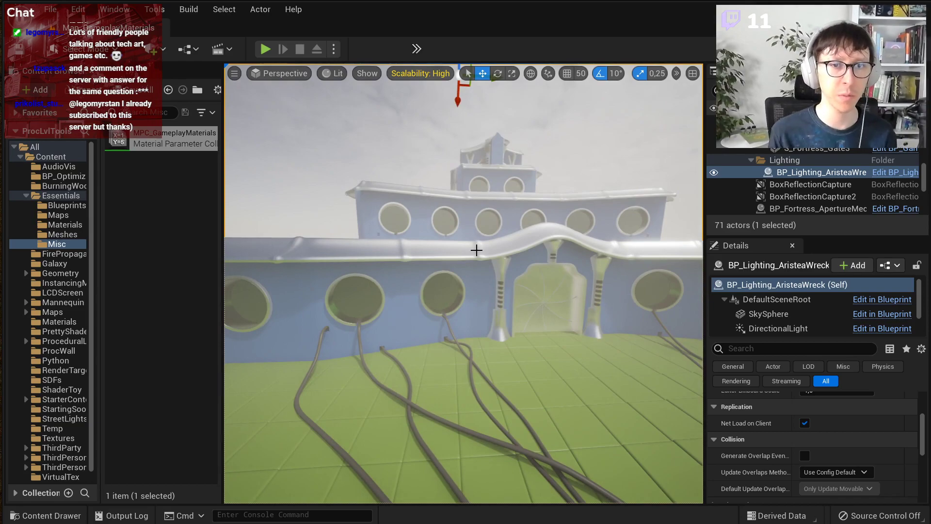
Step: Inspect the fortress exterior in the Base Color and Roughness buffer visualizations
{"action": "left_click_drag", "start_coordinate": [764, 238], "coordinate": [766, 249]}
{"action": "right_click_drag", "start_coordinate": [330, 133], "coordinate": [357, 127]}
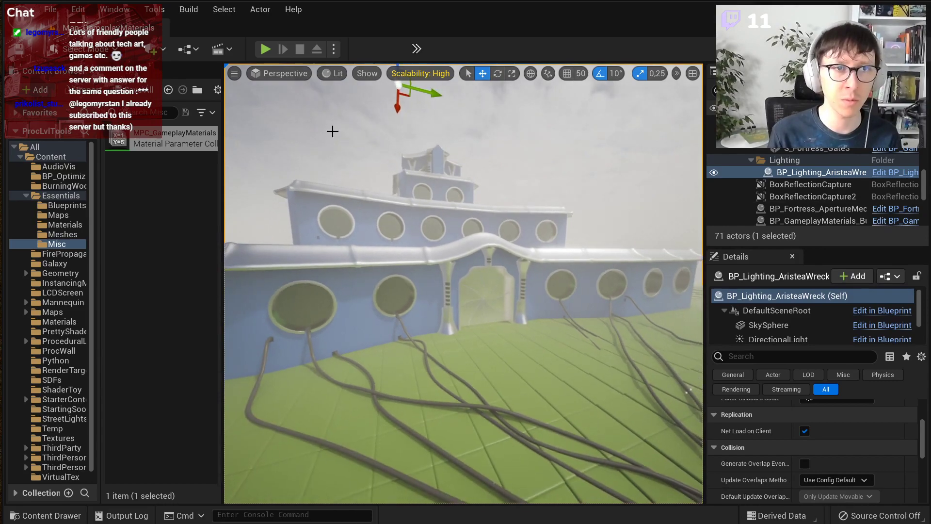
{"action": "left_click", "coordinate": [335, 74]}
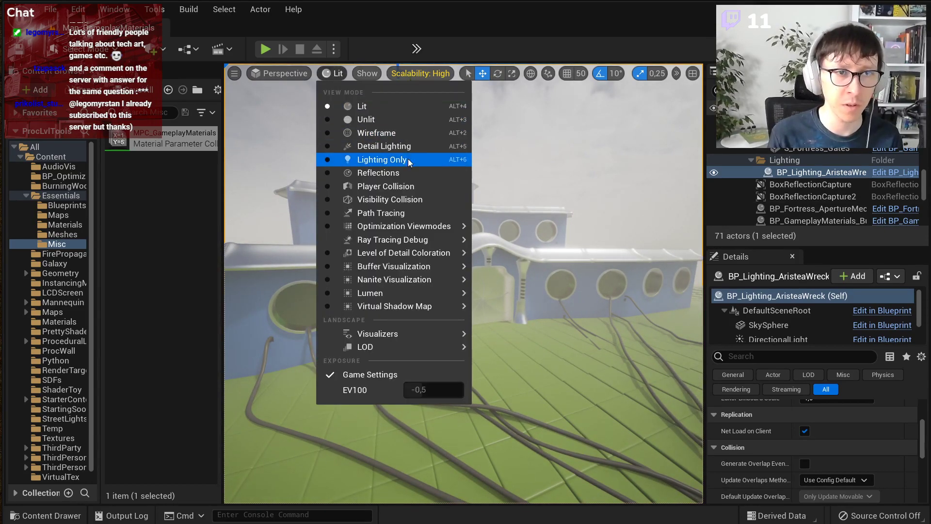
{"action": "mouse_move", "coordinate": [431, 269]}
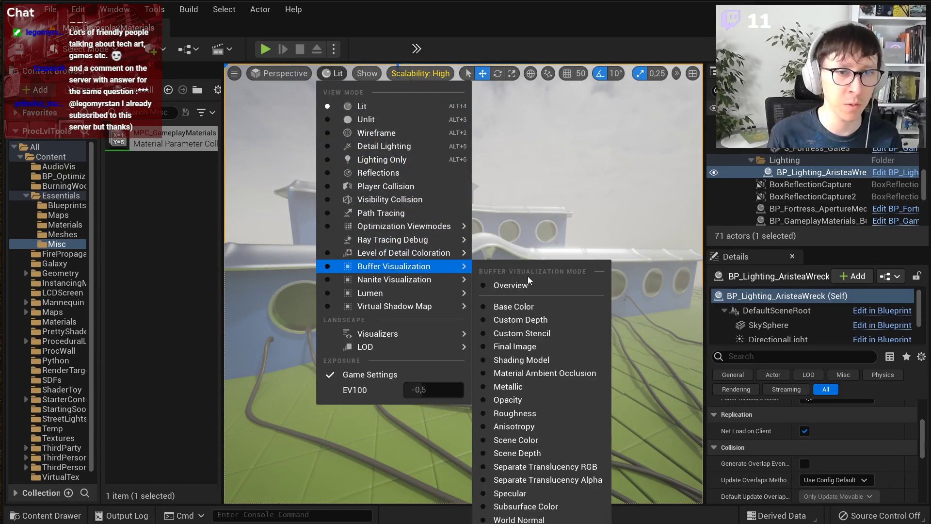
{"action": "left_click", "coordinate": [534, 306]}
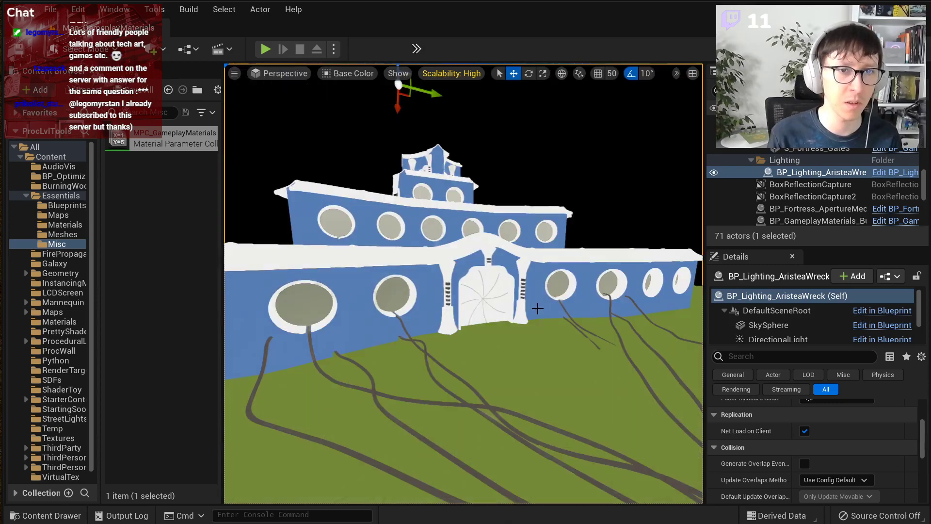
{"action": "left_click", "coordinate": [345, 74]}
{"action": "mouse_move", "coordinate": [425, 269]}
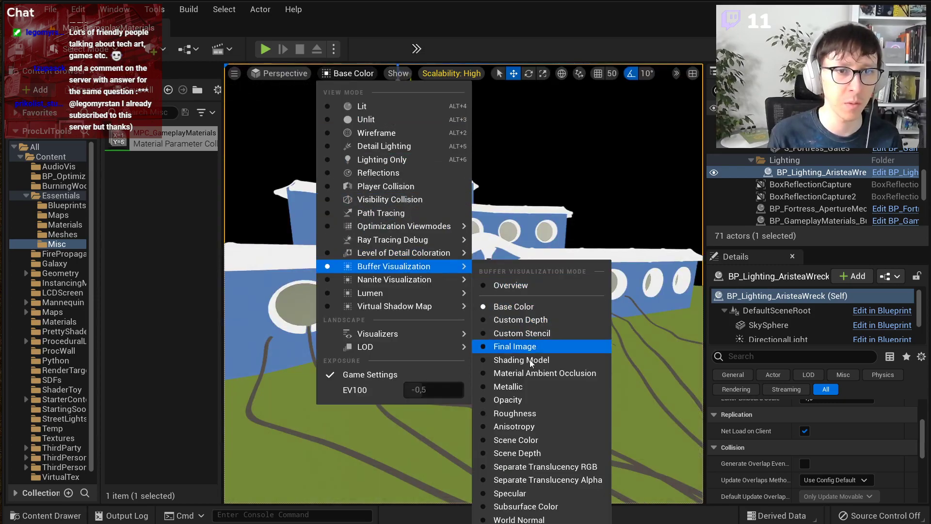
{"action": "left_click", "coordinate": [526, 413]}
Step: Show the World Normal buffer of the fortress, and return to Roughness to view the facade from another angle
{"action": "left_click", "coordinate": [334, 74]}
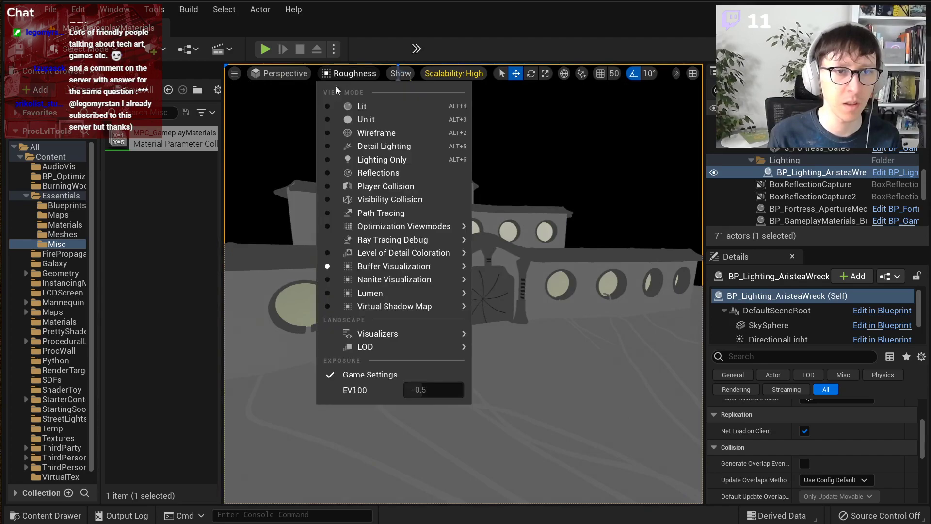
{"action": "mouse_move", "coordinate": [398, 268]}
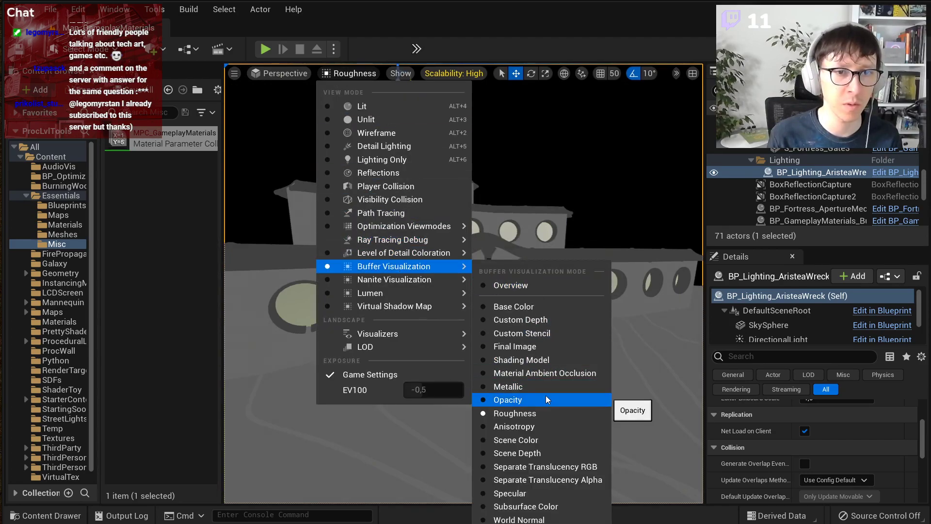
{"action": "left_click", "coordinate": [553, 519]}
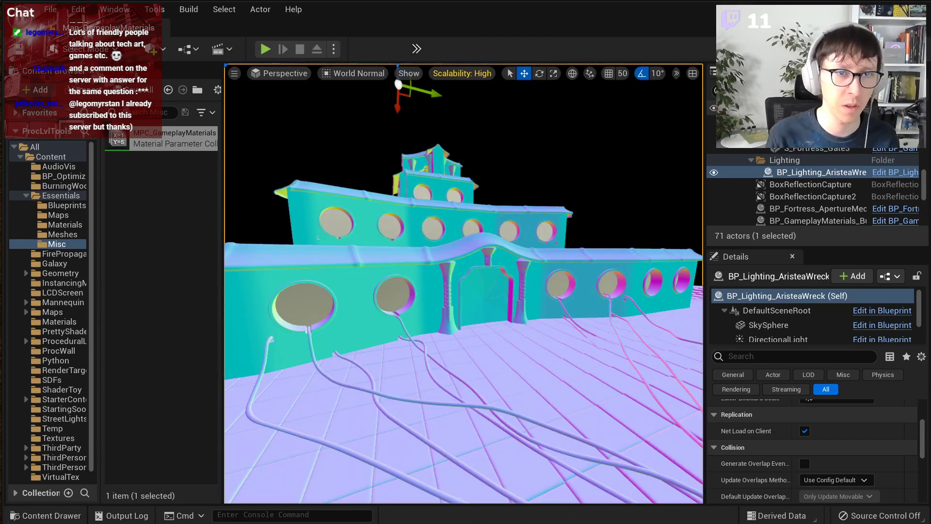
{"action": "left_click", "coordinate": [354, 73]}
{"action": "mouse_move", "coordinate": [417, 302]}
{"action": "mouse_move", "coordinate": [417, 268]}
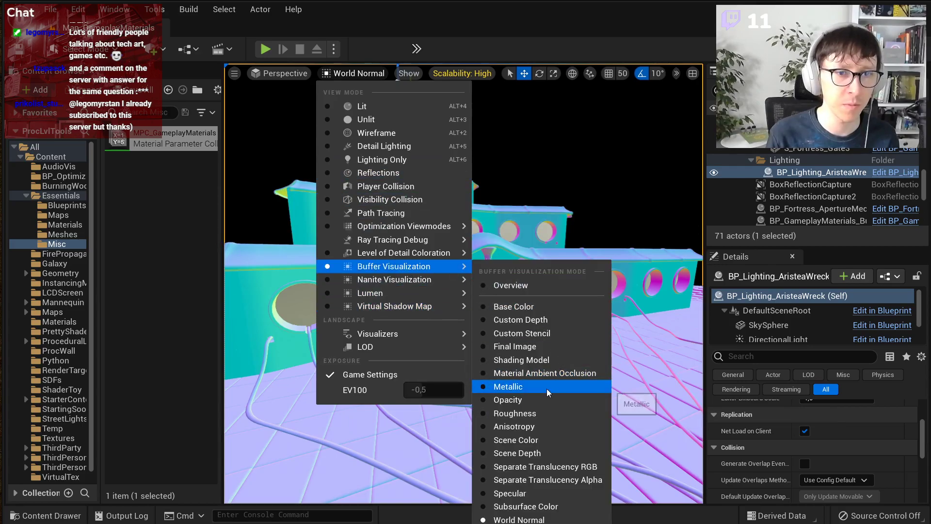
{"action": "left_click", "coordinate": [514, 413]}
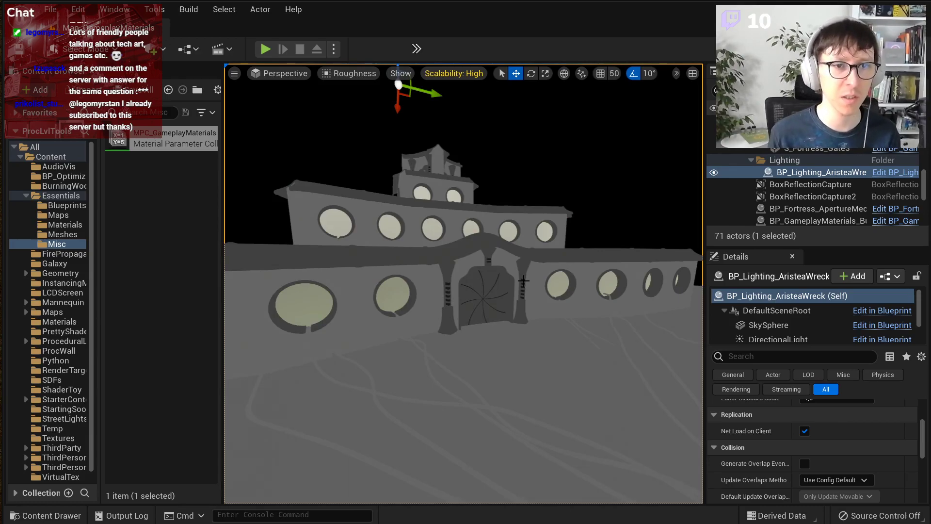
{"action": "right_click_drag", "start_coordinate": [480, 299], "coordinate": [566, 301]}
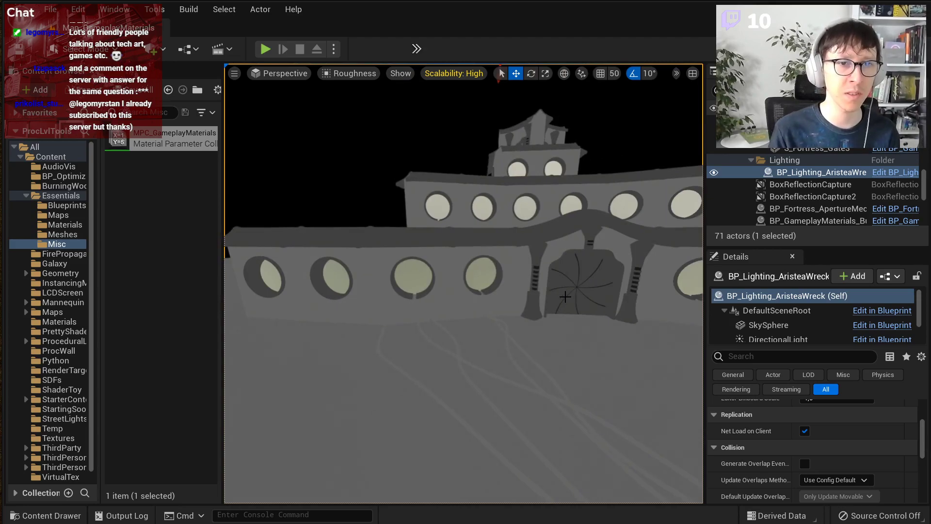
Step: Switch the scene to the World Normal buffer visualization and examine the fortress walls and ground from several angles
{"action": "left_click", "coordinate": [350, 74]}
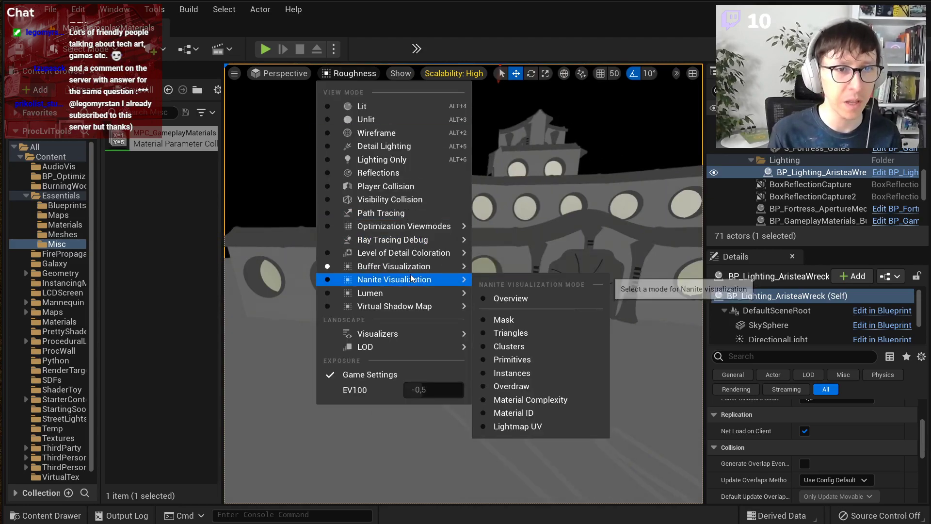
{"action": "mouse_move", "coordinate": [410, 268]}
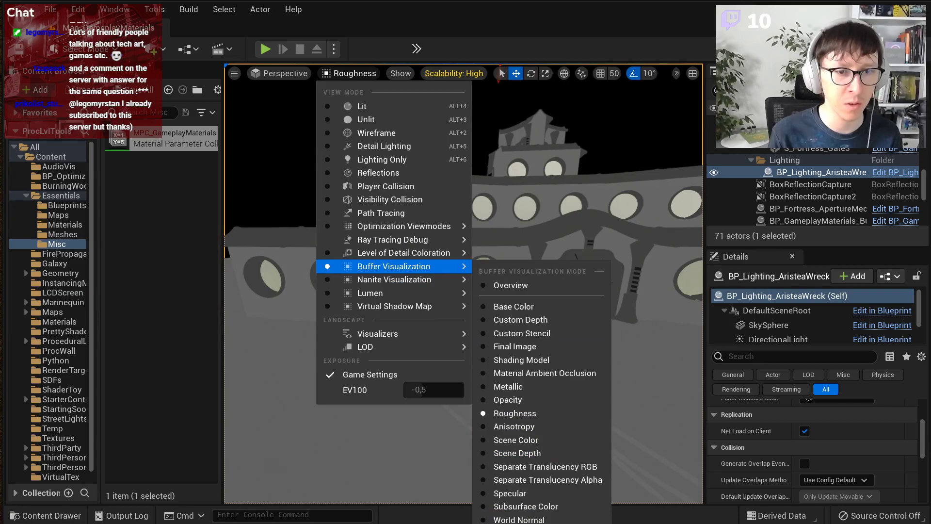
{"action": "left_click", "coordinate": [519, 519]}
{"action": "right_click_drag", "start_coordinate": [402, 347], "coordinate": [378, 346]}
{"action": "right_click_drag", "start_coordinate": [444, 340], "coordinate": [443, 361]}
{"action": "right_click_drag", "start_coordinate": [437, 309], "coordinate": [446, 265]}
{"action": "right_click_drag", "start_coordinate": [466, 324], "coordinate": [511, 308]}
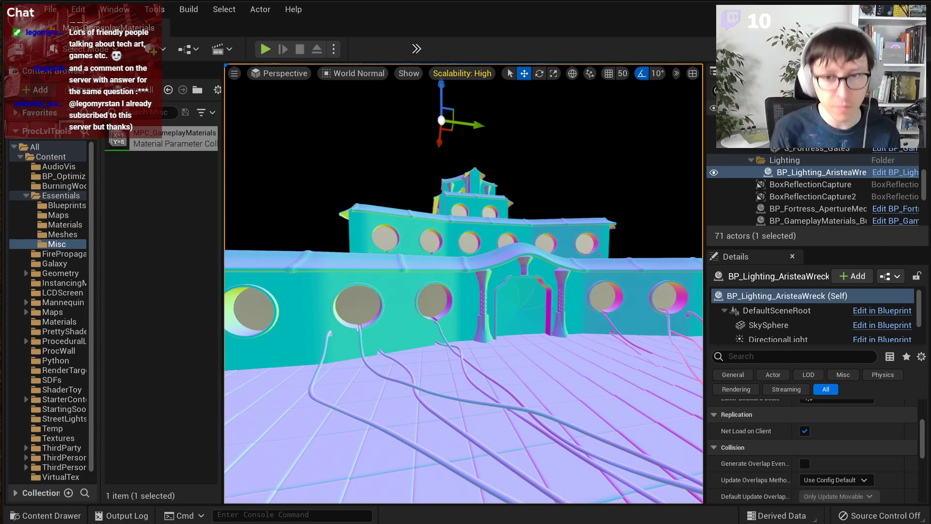
{"action": "right_click_drag", "start_coordinate": [609, 343], "coordinate": [474, 367]}
Step: Show the Base Color buffer once more, restore the Lit view mode and look over the fortress
{"action": "left_click", "coordinate": [354, 74]}
{"action": "mouse_move", "coordinate": [443, 268]}
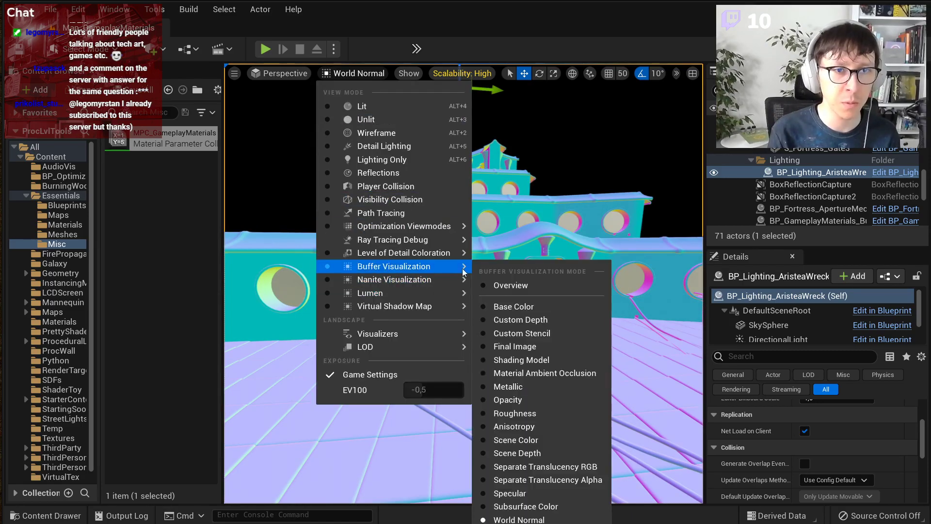
{"action": "left_click", "coordinate": [528, 306]}
{"action": "left_click", "coordinate": [349, 74]}
{"action": "left_click", "coordinate": [350, 106]}
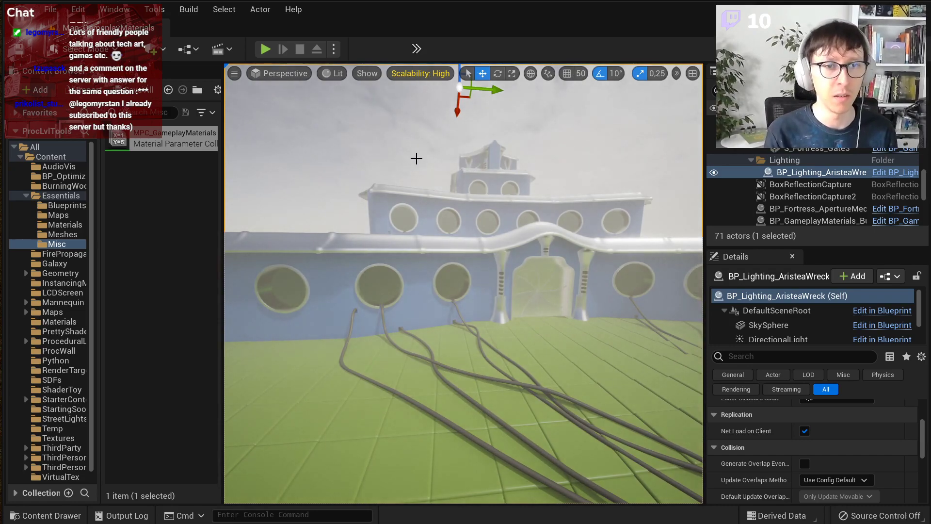
{"action": "mouse_move", "coordinate": [448, 194]}
{"action": "right_mouse_down"}
{"action": "mouse_move", "coordinate": [412, 197]}
{"action": "mouse_move", "coordinate": [447, 197]}
{"action": "right_mouse_up"}
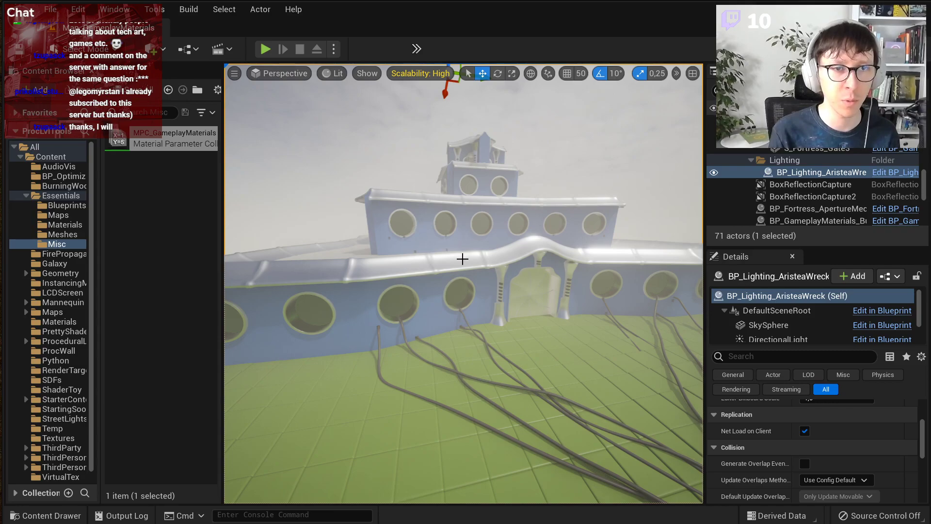
{"action": "right_click_drag", "start_coordinate": [542, 300], "coordinate": [543, 301]}
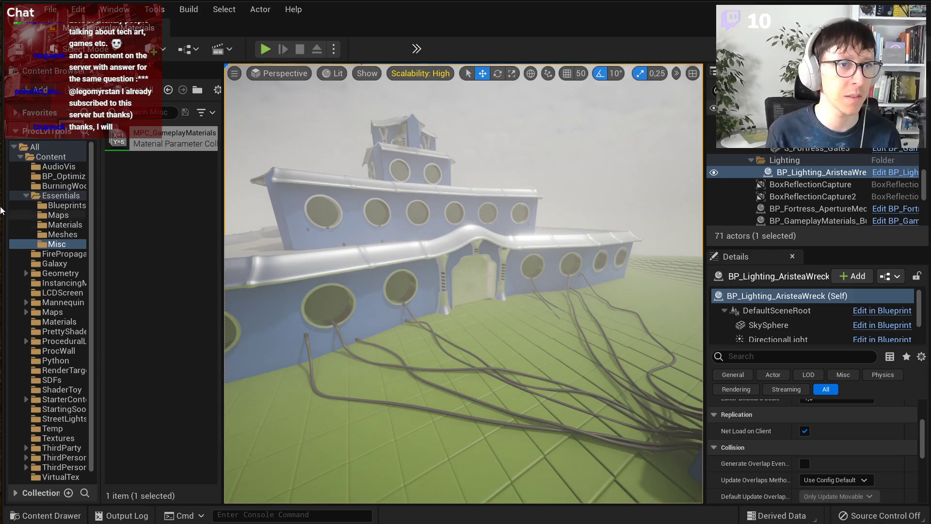
Step: Create a new folder named GlobalWeather in the project's Content folder
{"action": "right_click", "coordinate": [53, 160]}
{"action": "left_click", "coordinate": [130, 169]}
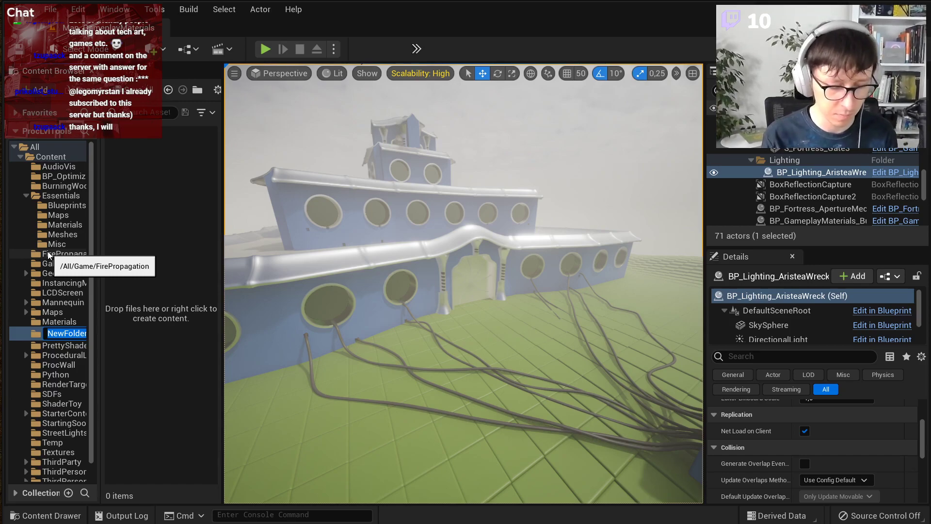
{"action": "type", "text": "Global"}
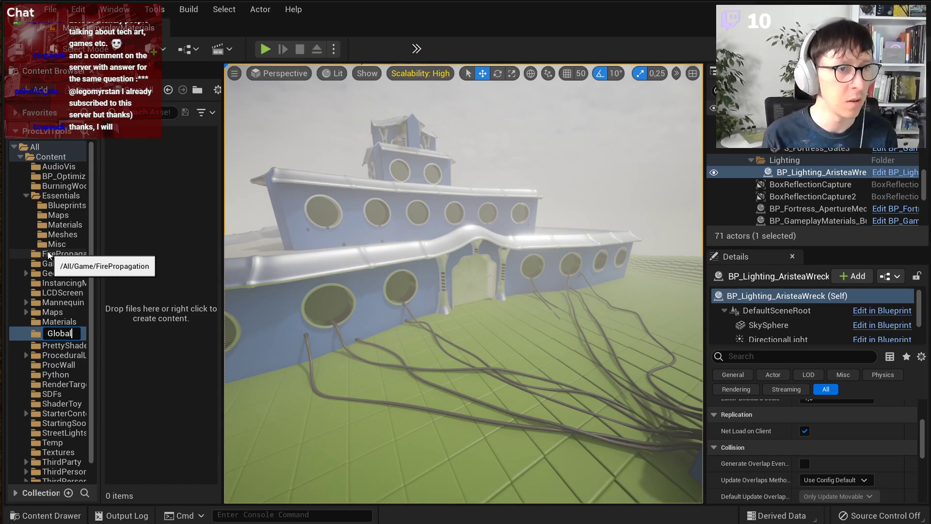
{"action": "type", "text": "Wea"}
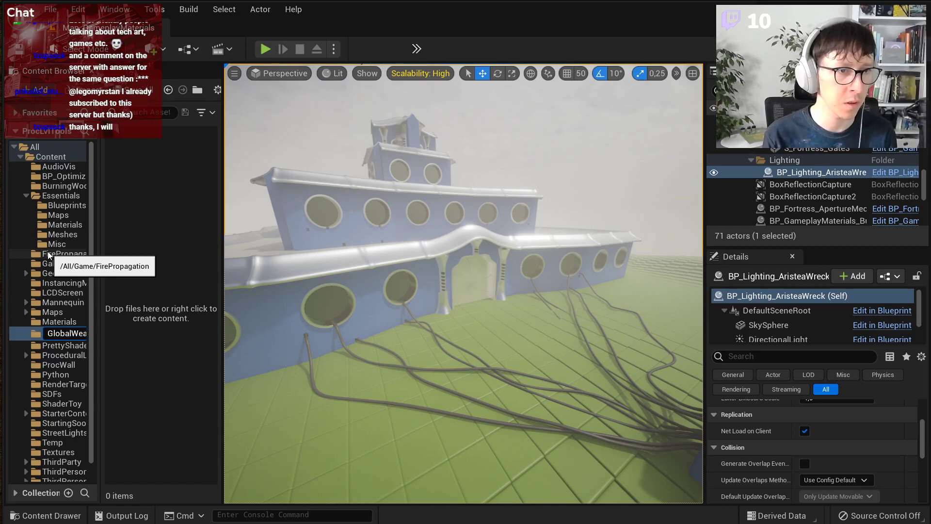
{"action": "key", "text": "Return"}
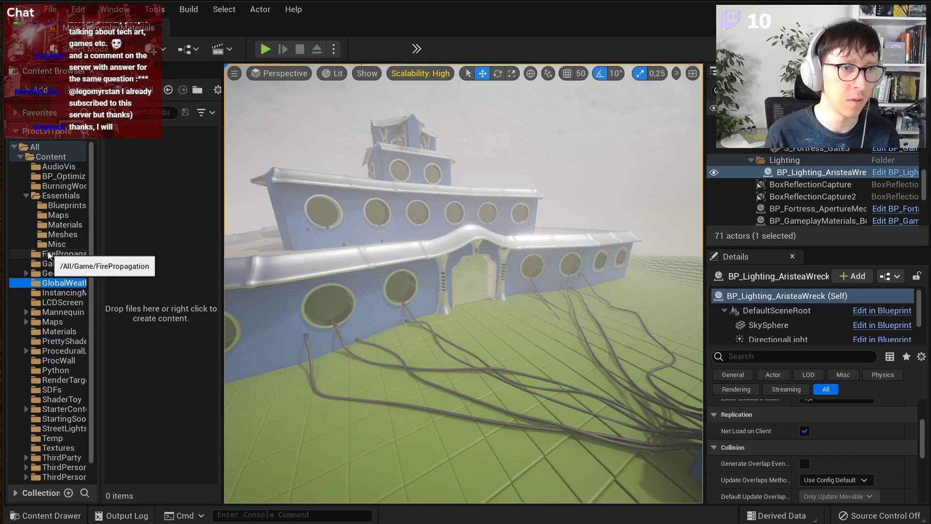
Step: Create a Material Parameter Collection named MPC_GlobalWeather in the GlobalWeather folder
{"action": "right_click", "coordinate": [138, 193]}
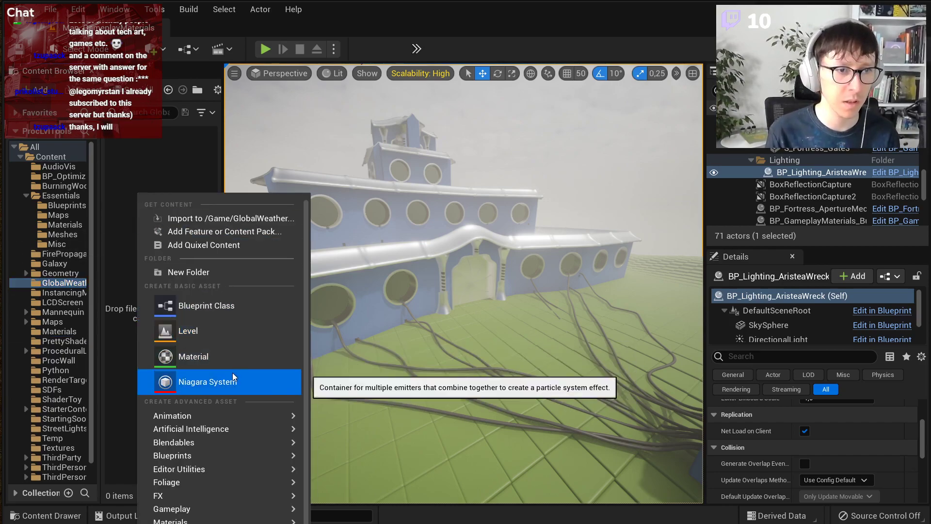
{"action": "mouse_move", "coordinate": [214, 430]}
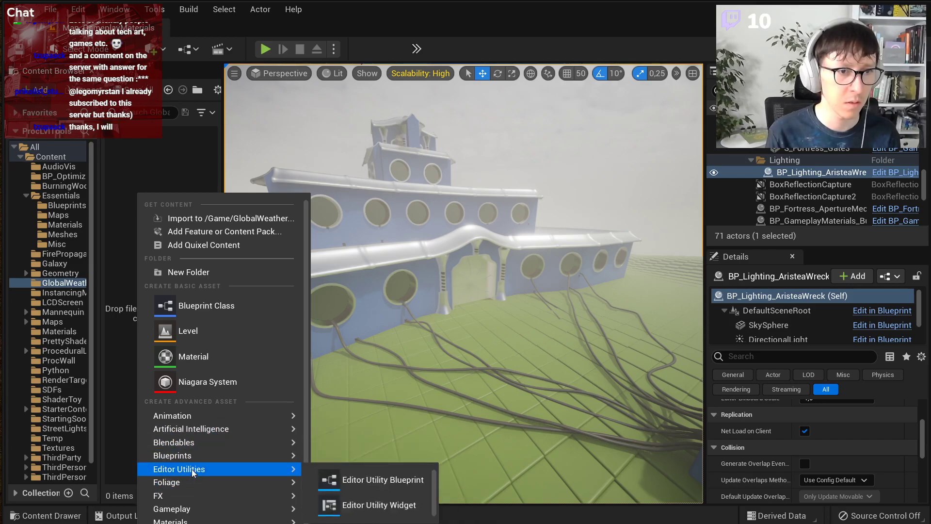
{"action": "mouse_move", "coordinate": [207, 521]}
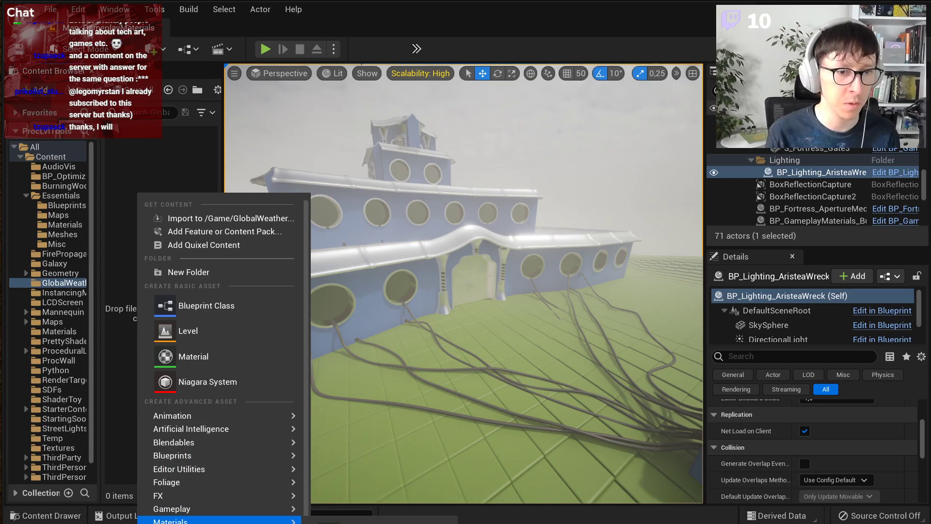
{"action": "left_click", "coordinate": [347, 523]}
{"action": "type", "text": "MPC_GlobalWeath"}
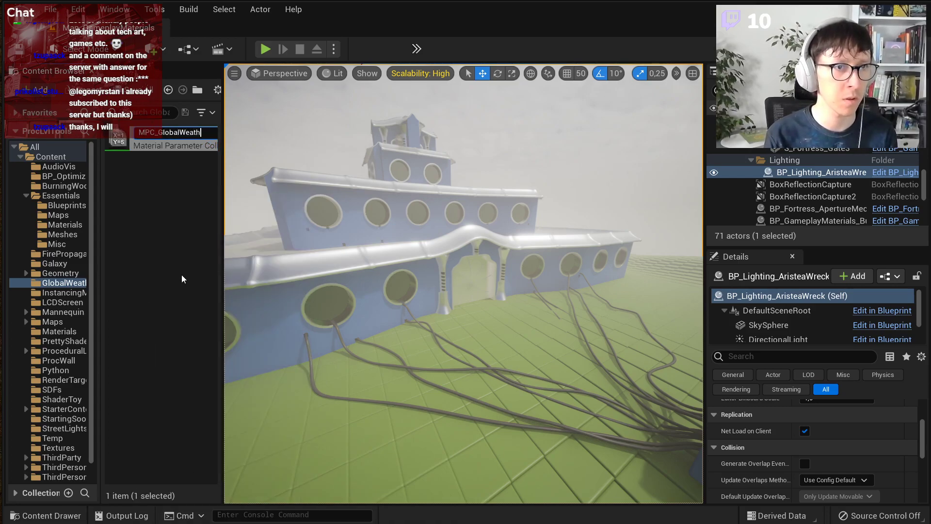
{"action": "type", "text": "er"}
{"action": "key", "text": "Return"}
Step: Add a scalar parameter named RainIntensity to MPC_GlobalWeather, and save and close the collection
{"action": "left_click_drag", "start_coordinate": [778, 326], "coordinate": [821, 108]}
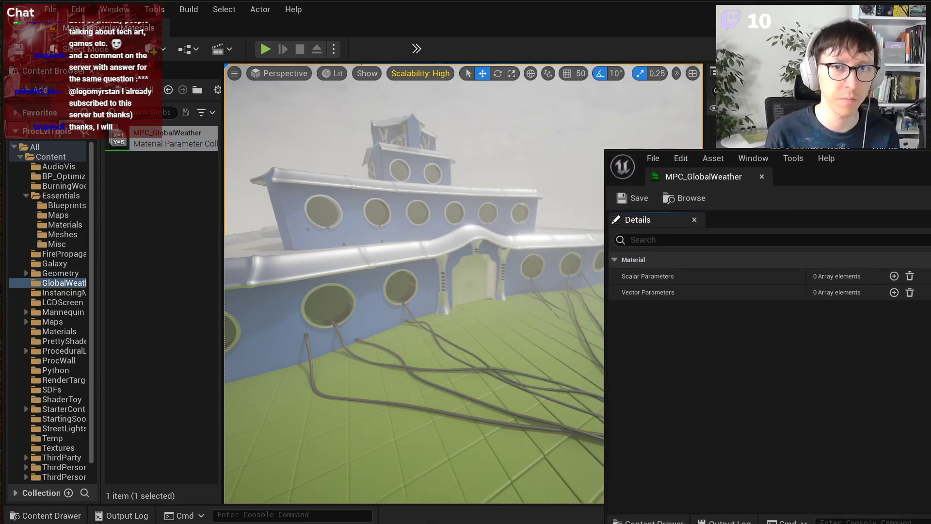
{"action": "left_click_drag", "start_coordinate": [603, 150], "coordinate": [477, 71]}
{"action": "left_click", "coordinate": [765, 199]}
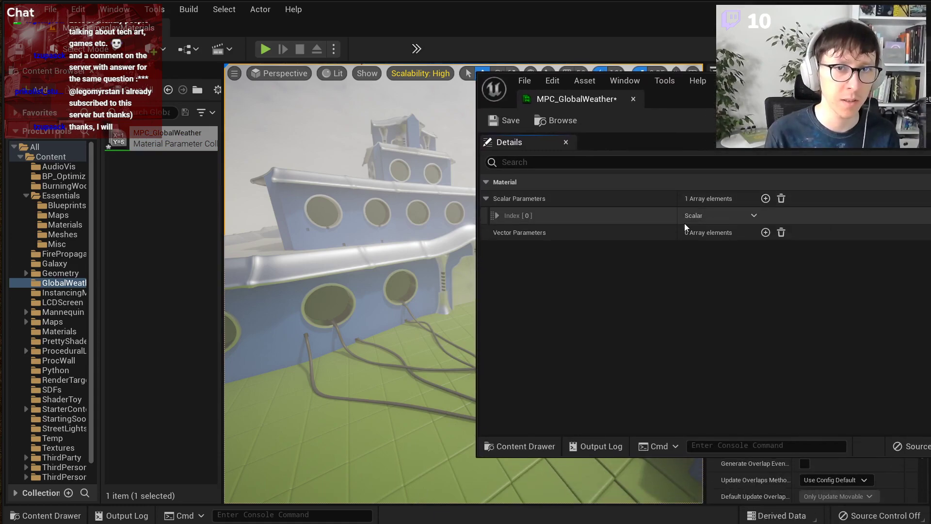
{"action": "left_click", "coordinate": [497, 215]}
{"action": "left_click", "coordinate": [746, 246]}
{"action": "type", "text": "RainI"}
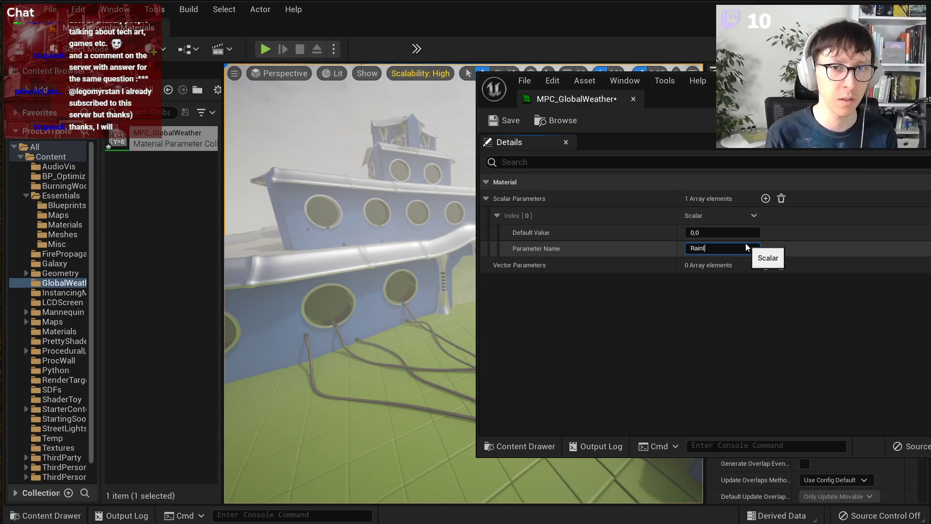
{"action": "type", "text": "ntensity"}
{"action": "key", "text": "Return"}
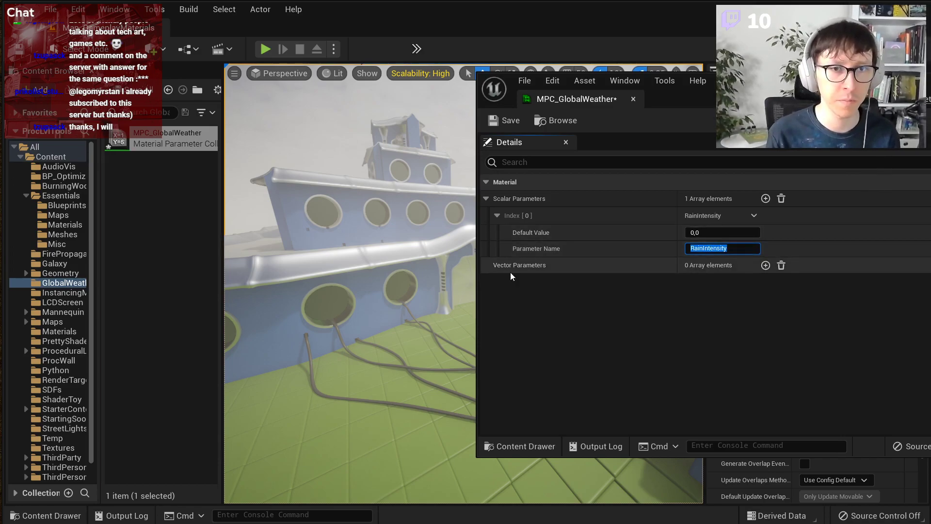
{"action": "left_click", "coordinate": [505, 120]}
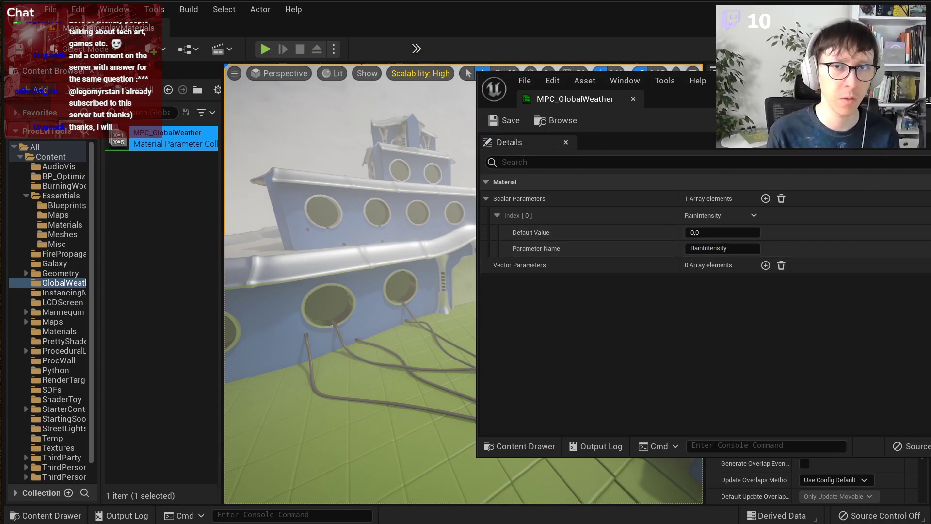
{"action": "left_click", "coordinate": [634, 99]}
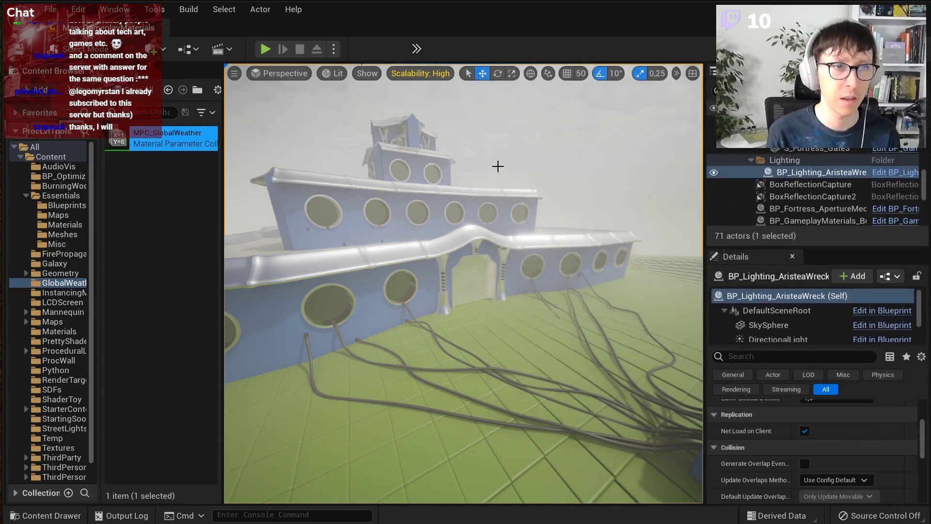
Step: View the fortress facade and ground up close, and reopen the MPC_GlobalWeather collection to review its RainIntensity parameter
{"action": "right_click_drag", "start_coordinate": [465, 175], "coordinate": [461, 172]}
{"action": "key", "text": "w"}
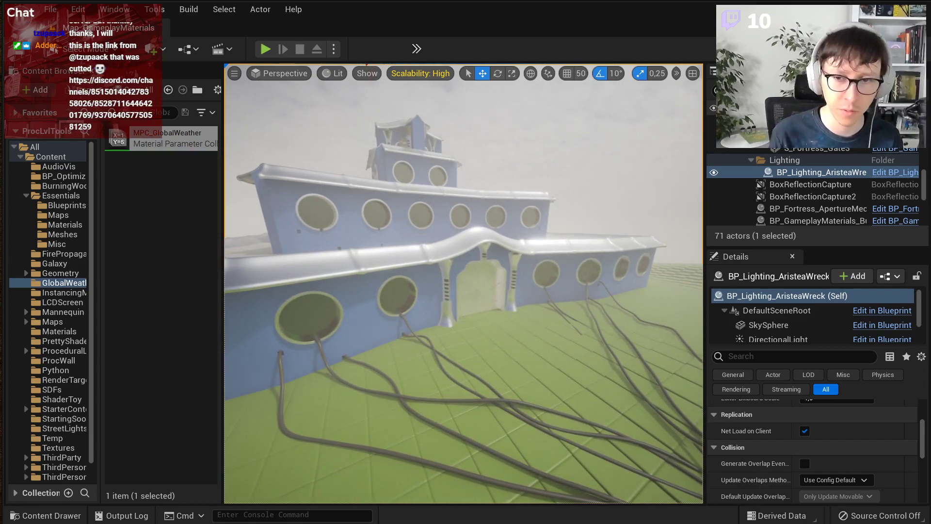
{"action": "key", "text": "w"}
{"action": "right_click_drag", "start_coordinate": [461, 173], "coordinate": [461, 199]}
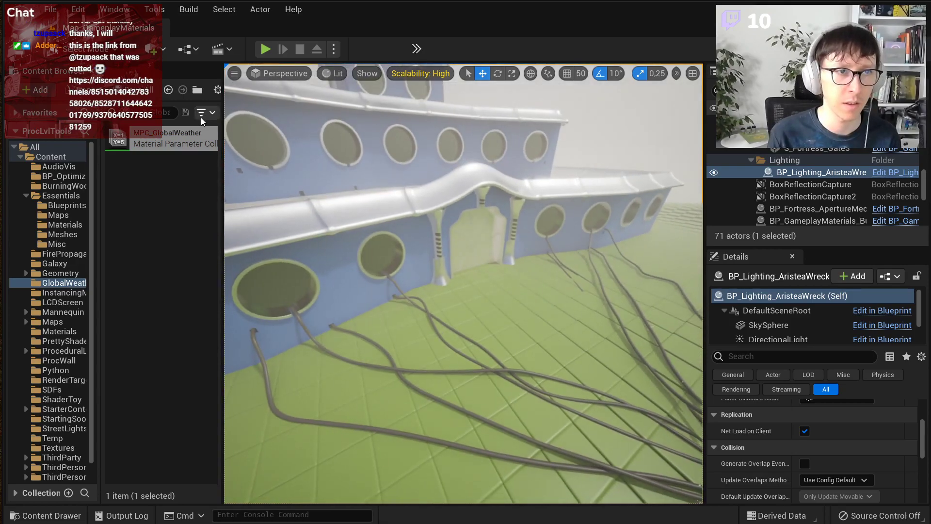
{"action": "double_click", "coordinate": [186, 140]}
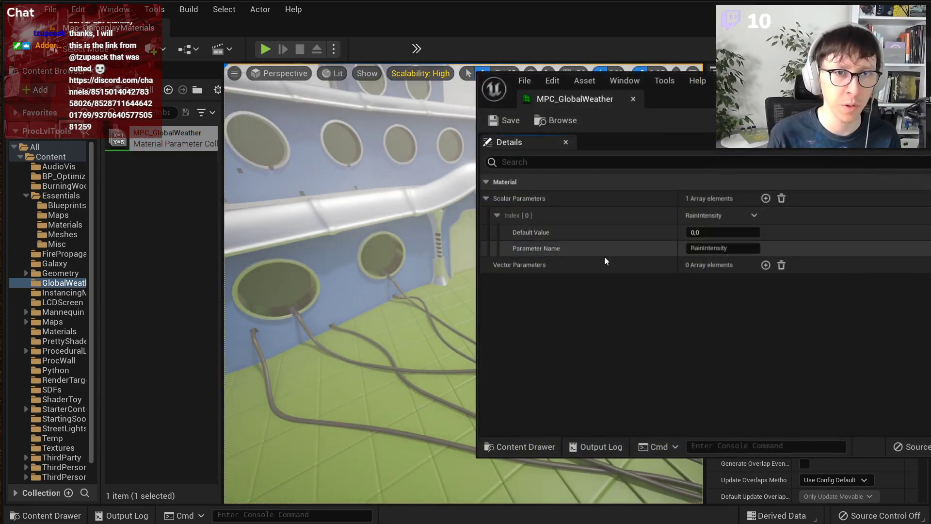
Step: Close the parameter collection and create a Material Function named MF_GlobalWeather_Apply in the GlobalWeather folder
{"action": "left_click", "coordinate": [925, 81]}
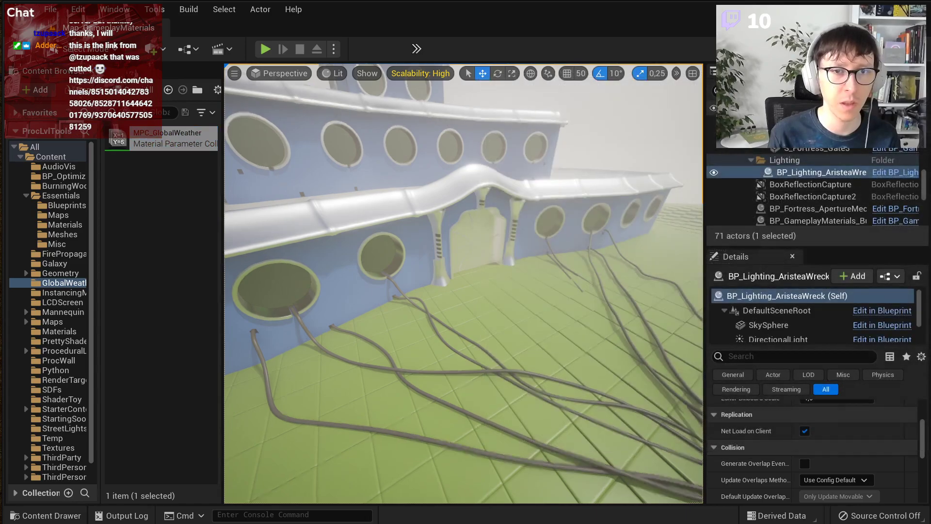
{"action": "scroll", "coordinate": [499, 208], "scroll_direction": "down", "scroll_amount": 5}
{"action": "right_click", "coordinate": [143, 196]}
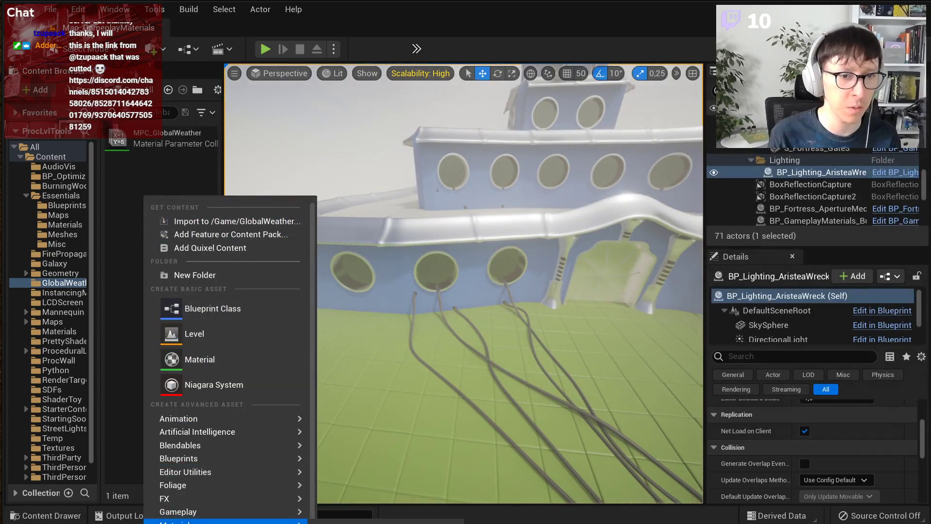
{"action": "left_click", "coordinate": [359, 522]}
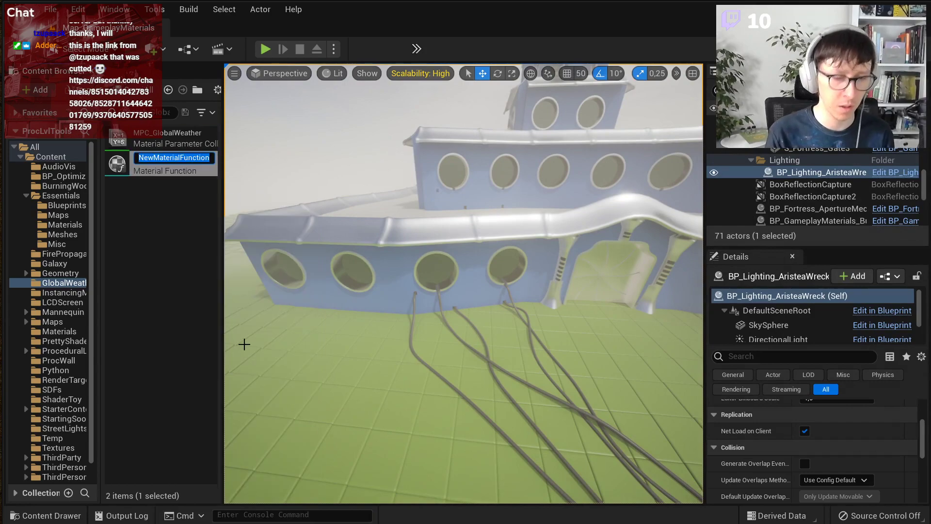
{"action": "type", "text": "MF_G"}
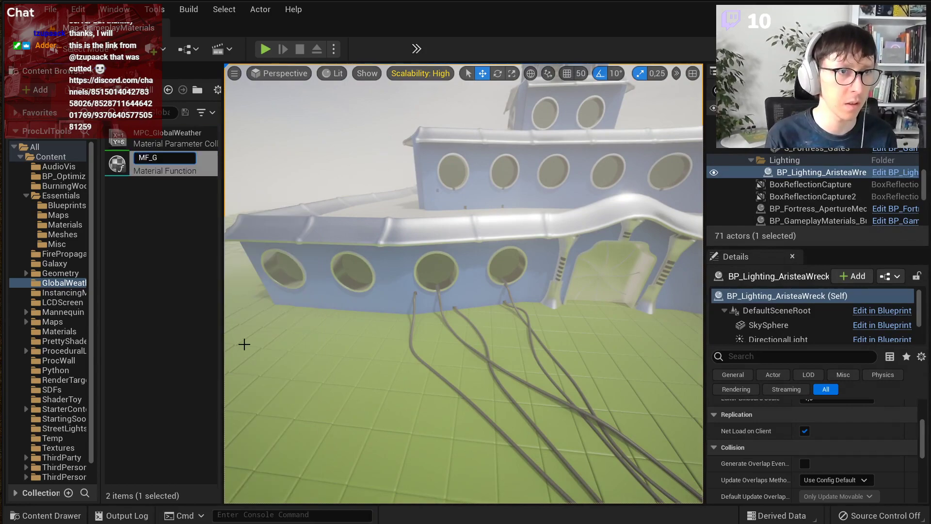
{"action": "type", "text": "lobalWeather_App"}
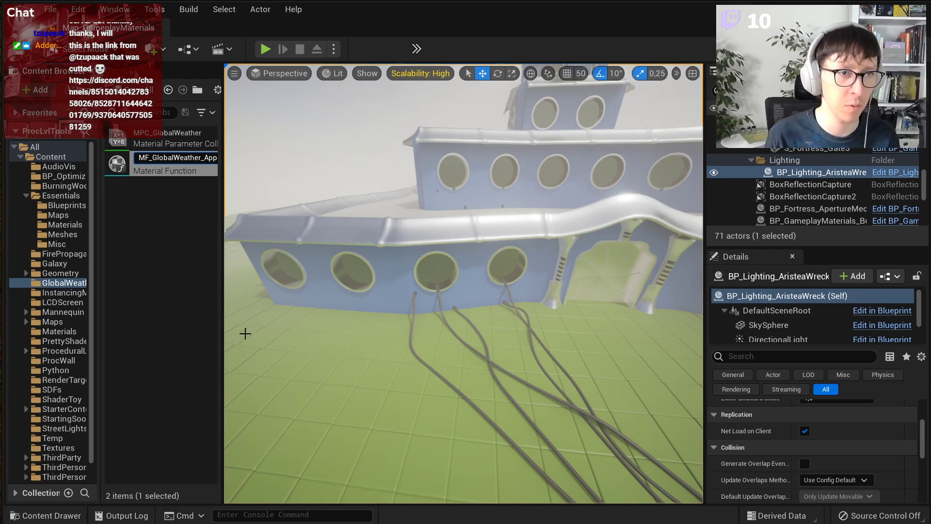
{"action": "key", "text": "Return"}
Step: Rename the new material function as MF_GlobalWeather_ApplyRain
{"action": "left_click_drag", "start_coordinate": [222, 251], "coordinate": [304, 250]}
{"action": "left_click", "coordinate": [261, 132]}
{"action": "left_click", "coordinate": [257, 134]}
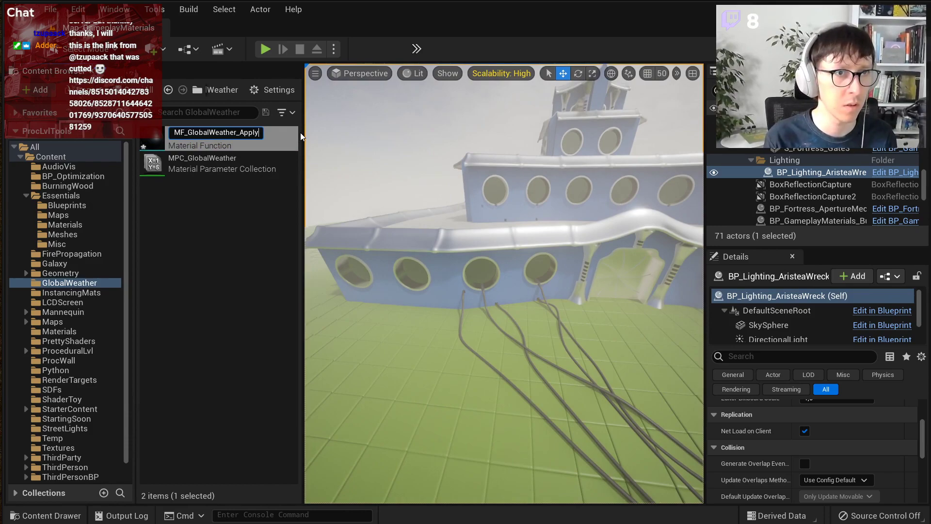
{"action": "type", "text": "S"}
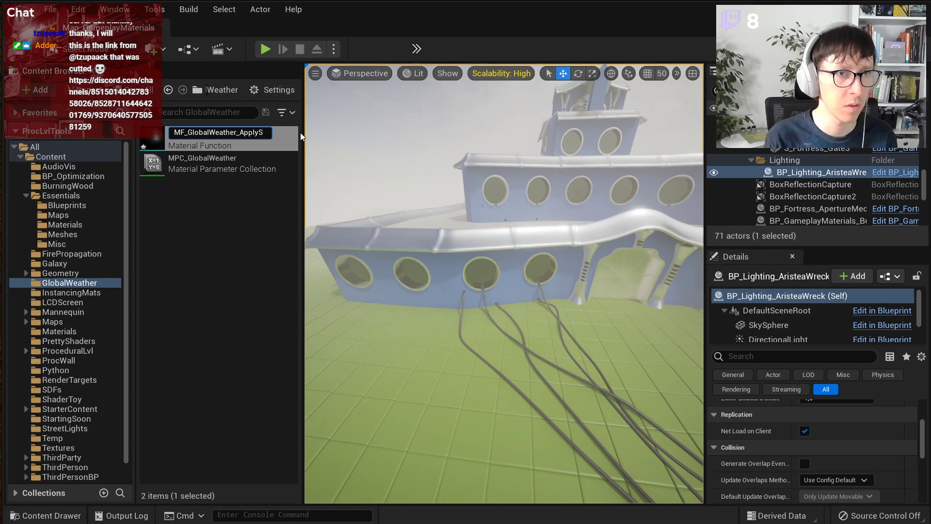
{"action": "type", "text": "urf"}
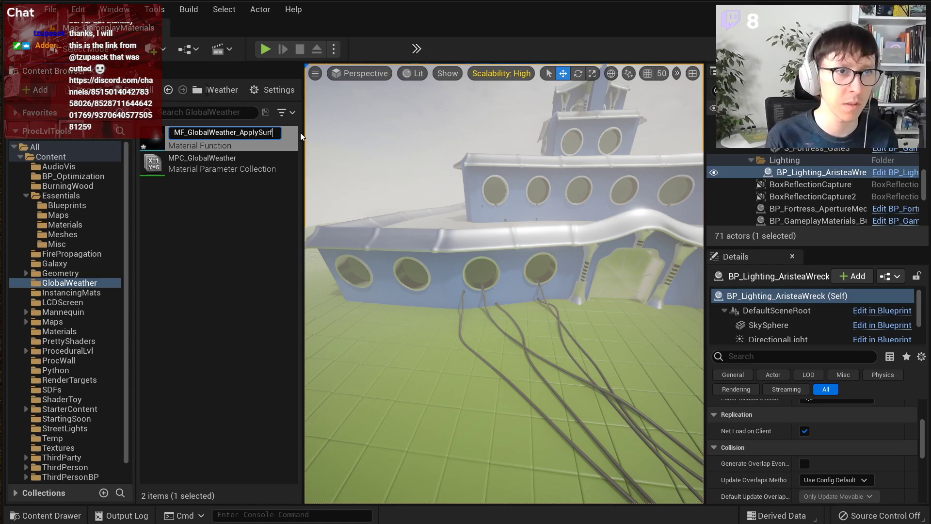
{"action": "key", "text": "BackSpace"}
{"action": "key", "text": "BackSpace"}
{"action": "key", "text": "BackSpace"}
{"action": "key", "text": "BackSpace"}
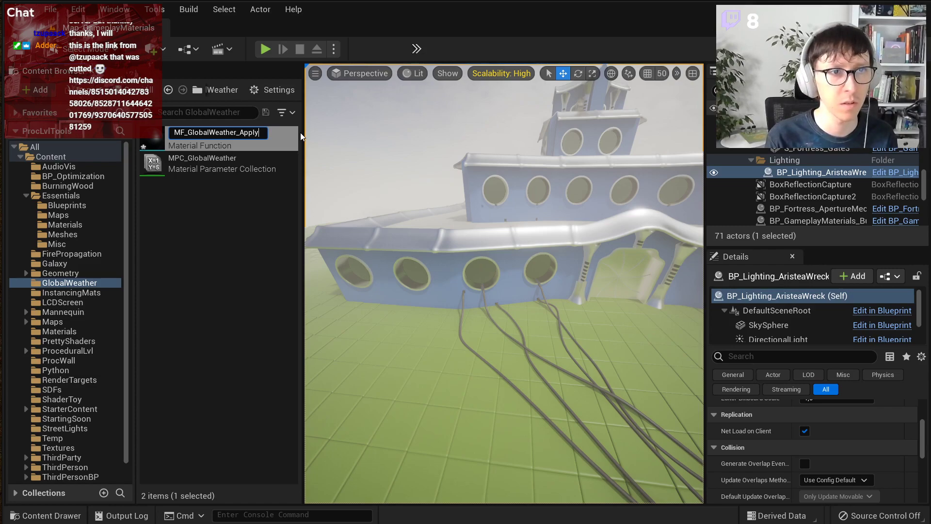
{"action": "type", "text": "Rain"}
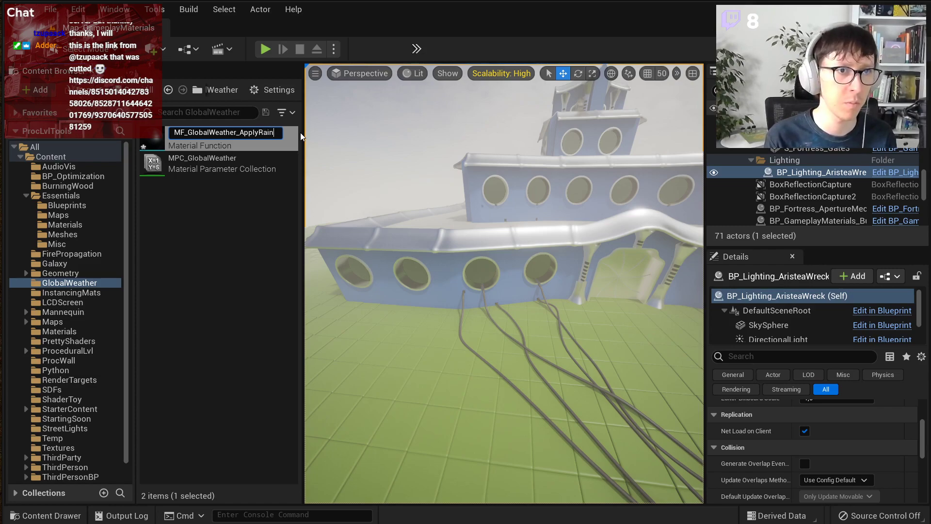
{"action": "key", "text": "Return"}
{"action": "left_click", "coordinate": [218, 215]}
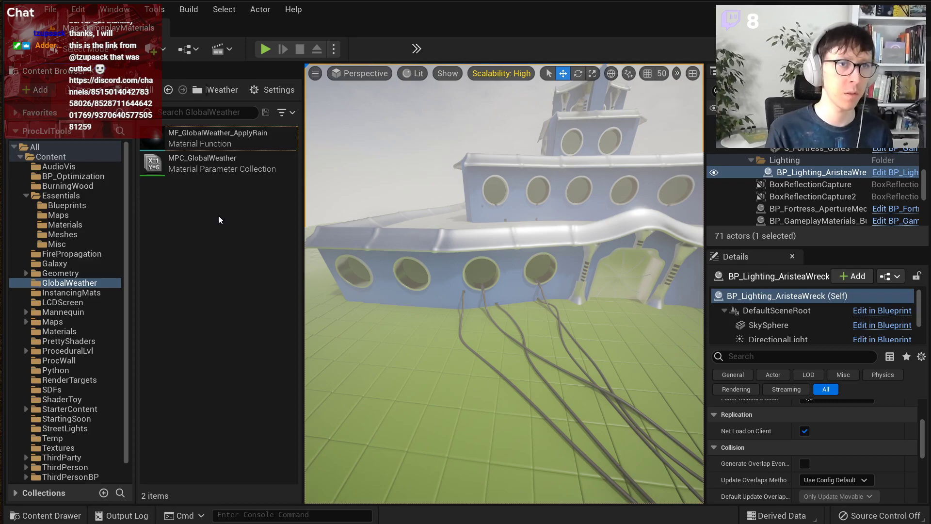
Step: Rename the material function as MF_GlobalWeather_ApplyEffects and open it for editing
{"action": "left_click", "coordinate": [265, 132]}
{"action": "left_click", "coordinate": [256, 132]}
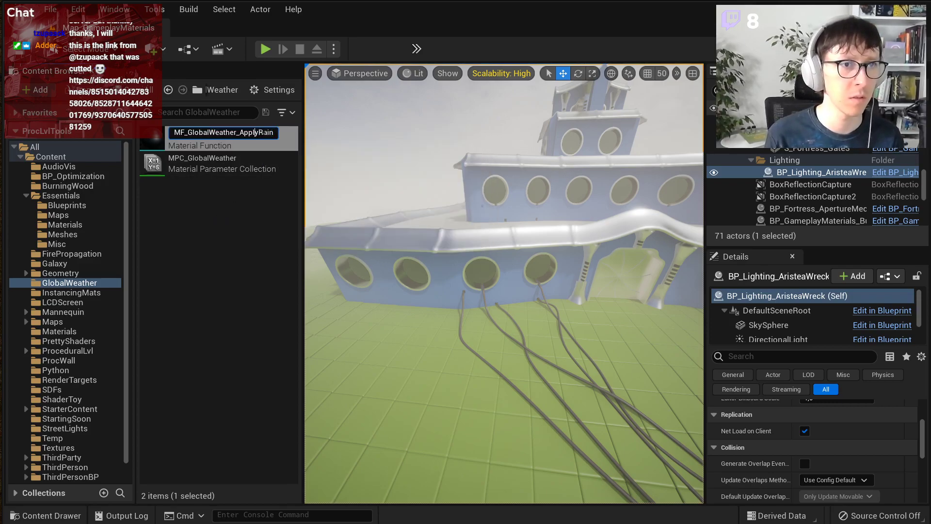
{"action": "key", "text": "BackSpace"}
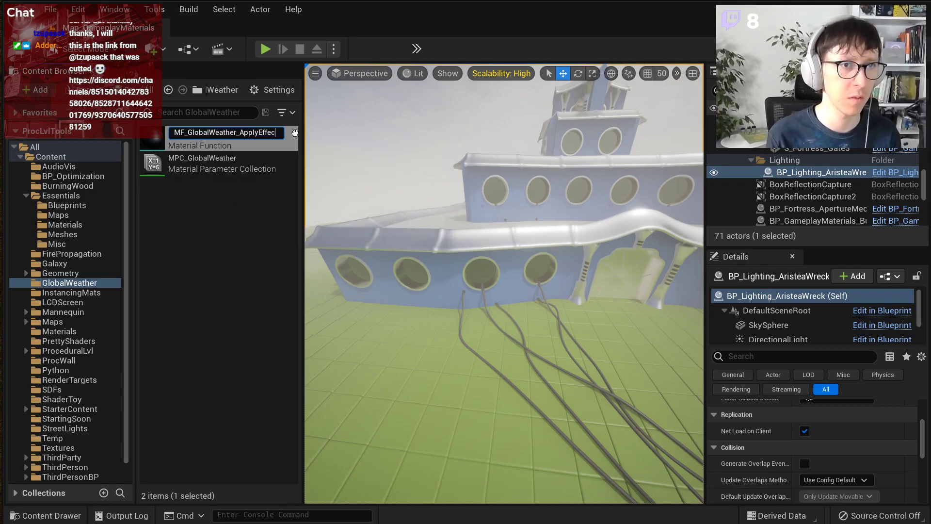
{"action": "key", "text": "Return"}
{"action": "double_click", "coordinate": [291, 138]}
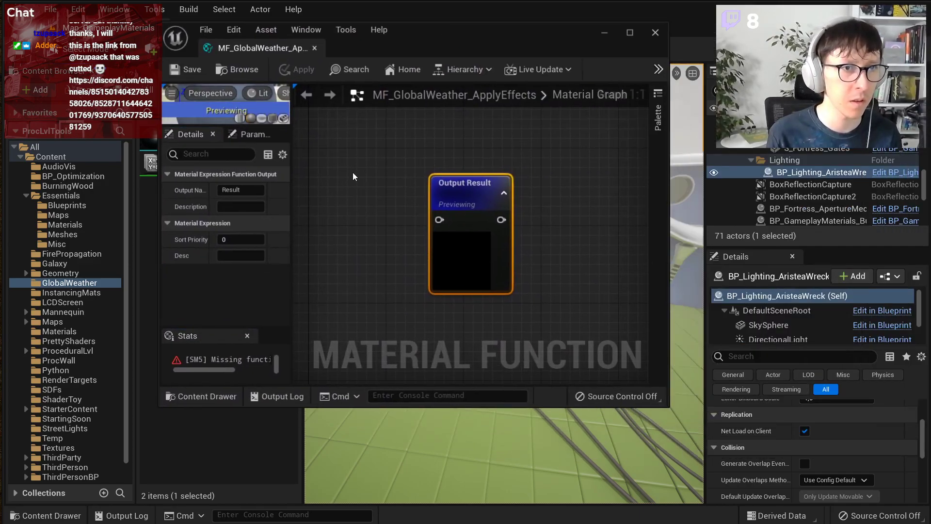
Step: Expose the material function to the library and set its first library category to TechArtAid
{"action": "left_click", "coordinate": [354, 173]}
{"action": "left_click_drag", "start_coordinate": [219, 232], "coordinate": [227, 230]}
{"action": "left_click", "coordinate": [248, 206]}
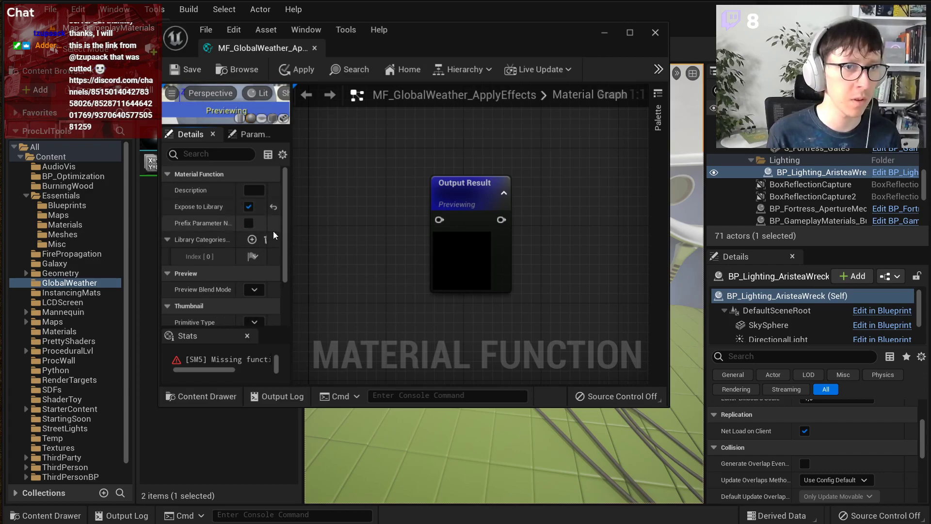
{"action": "left_click_drag", "start_coordinate": [291, 243], "coordinate": [339, 241]}
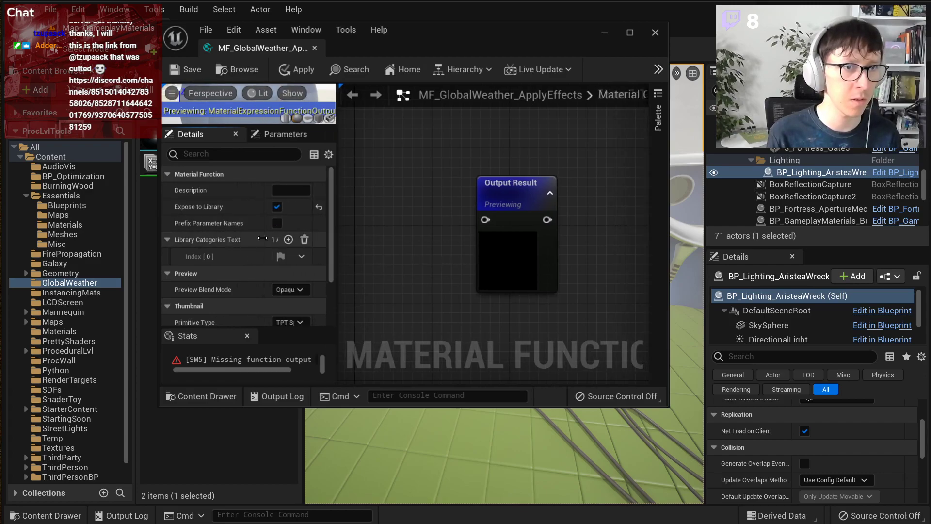
{"action": "left_click_drag", "start_coordinate": [265, 238], "coordinate": [233, 238]}
{"action": "left_click", "coordinate": [269, 254]}
{"action": "type", "text": "Tec"}
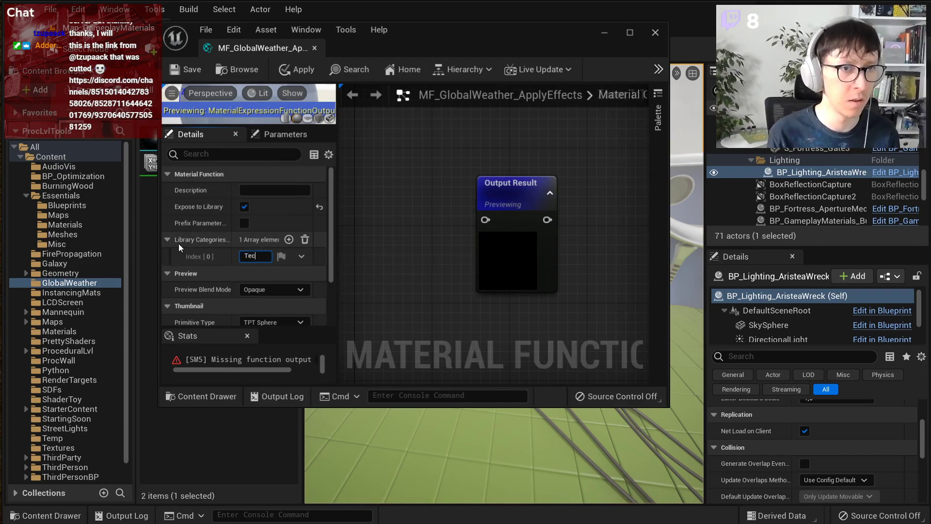
{"action": "type", "text": "hArtAu"}
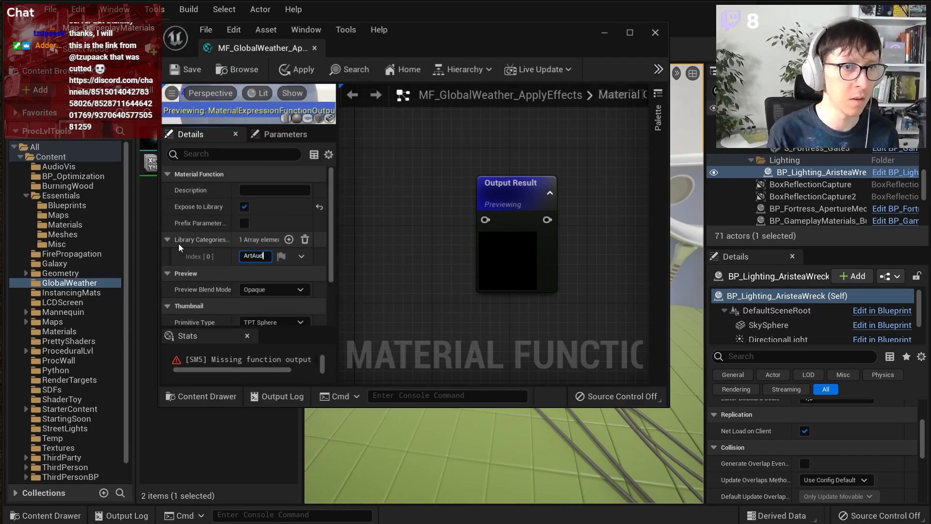
{"action": "type", "text": "d"}
{"action": "key", "text": "Return"}
{"action": "left_click", "coordinate": [301, 256]}
{"action": "left_click", "coordinate": [303, 258]}
Step: Add spaces to the library category so it reads Tech Art Aid, and save the material function
{"action": "left_click", "coordinate": [257, 256]}
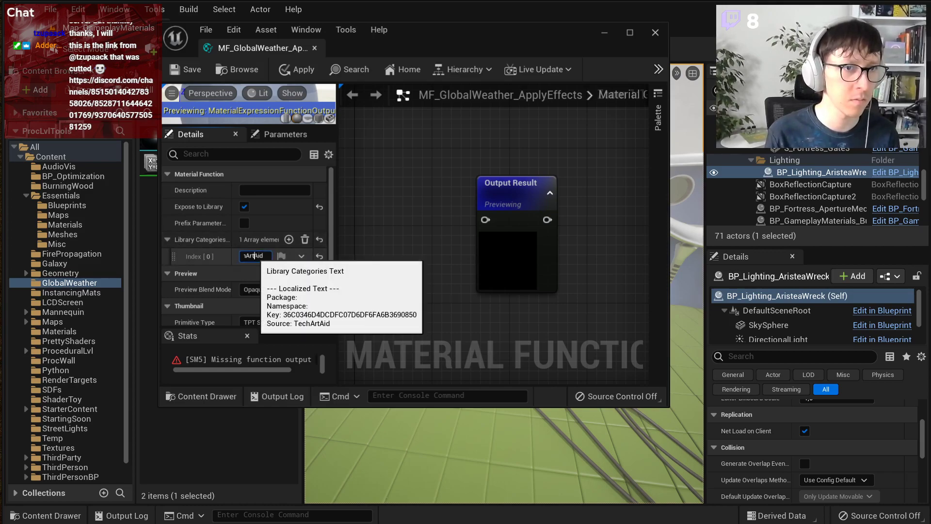
{"action": "key", "text": "Home"}
{"action": "key", "text": "Right"}
{"action": "key", "text": "Right"}
{"action": "key", "text": "Right"}
{"action": "key", "text": "Right"}
{"action": "left_click", "coordinate": [361, 242]}
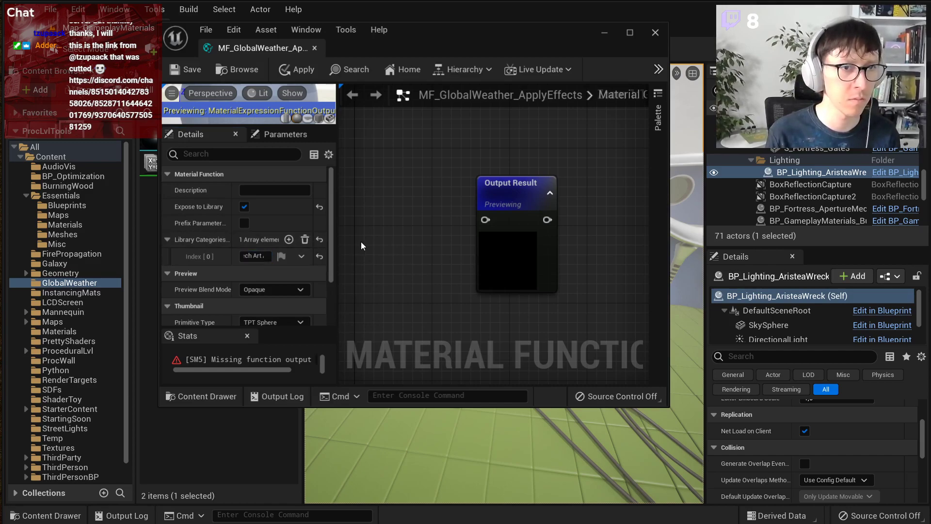
{"action": "left_click", "coordinate": [184, 69]}
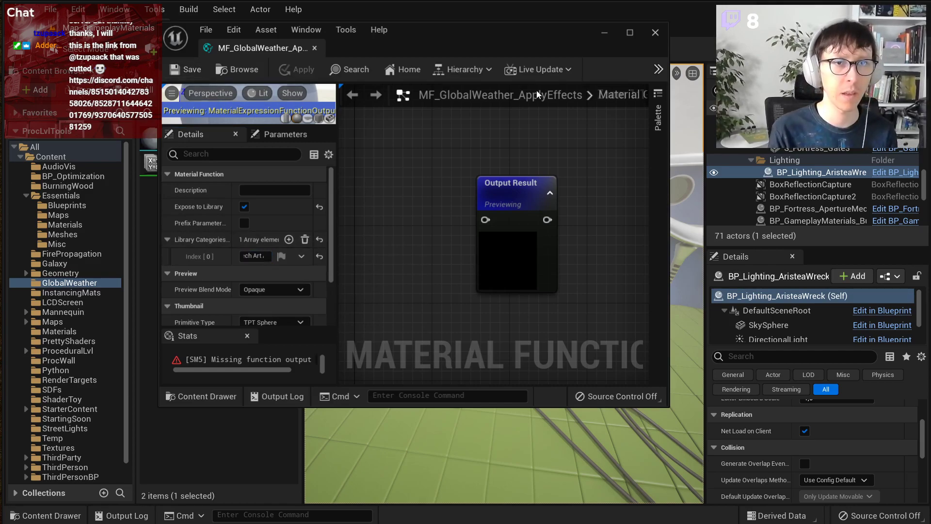
Step: Reposition and enlarge the material function window, and adjust its details area to give the node graph more room
{"action": "left_click_drag", "start_coordinate": [544, 41], "coordinate": [579, 118]}
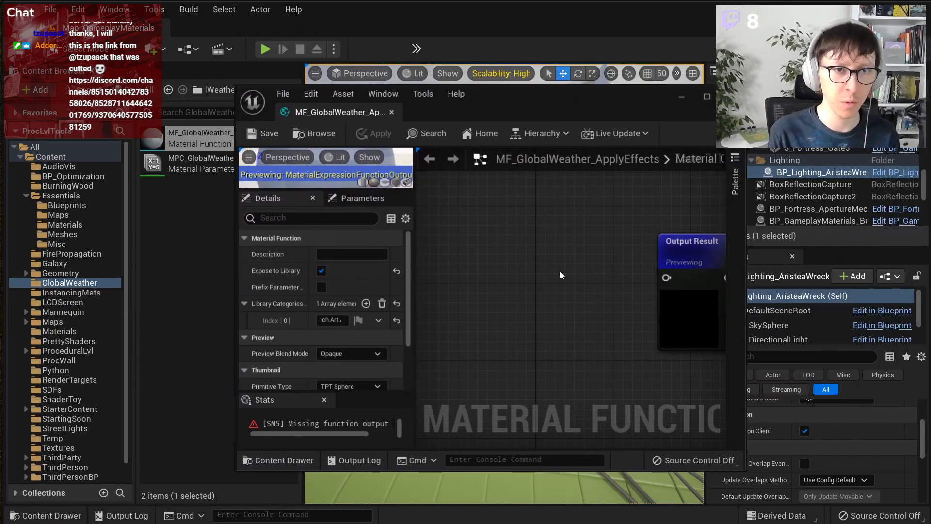
{"action": "scroll", "coordinate": [458, 263], "scroll_direction": "down", "scroll_amount": 2}
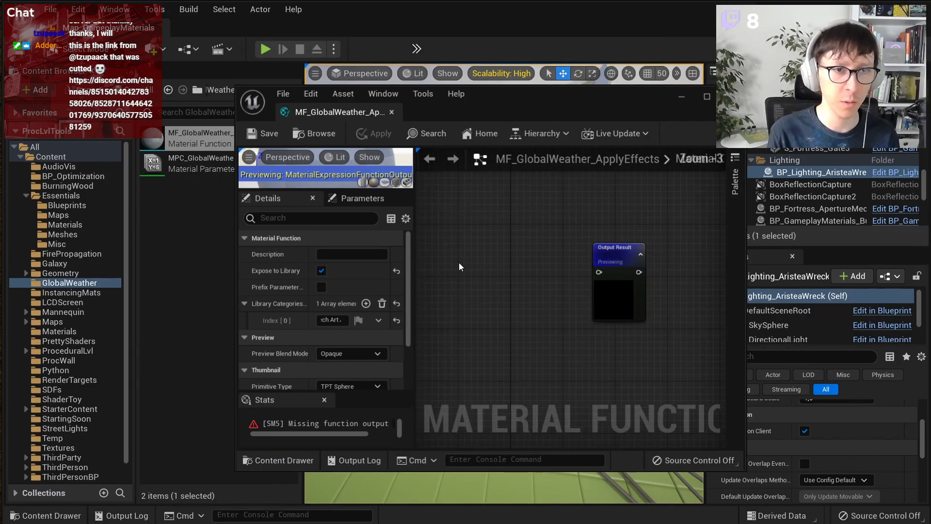
{"action": "right_click", "coordinate": [487, 266]}
{"action": "left_click", "coordinate": [485, 266]}
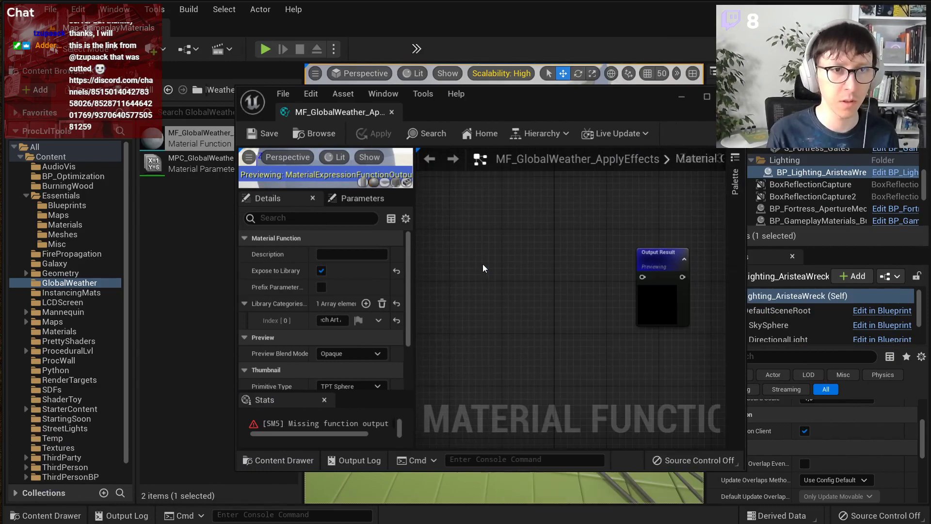
{"action": "left_click_drag", "start_coordinate": [546, 112], "coordinate": [317, 29]}
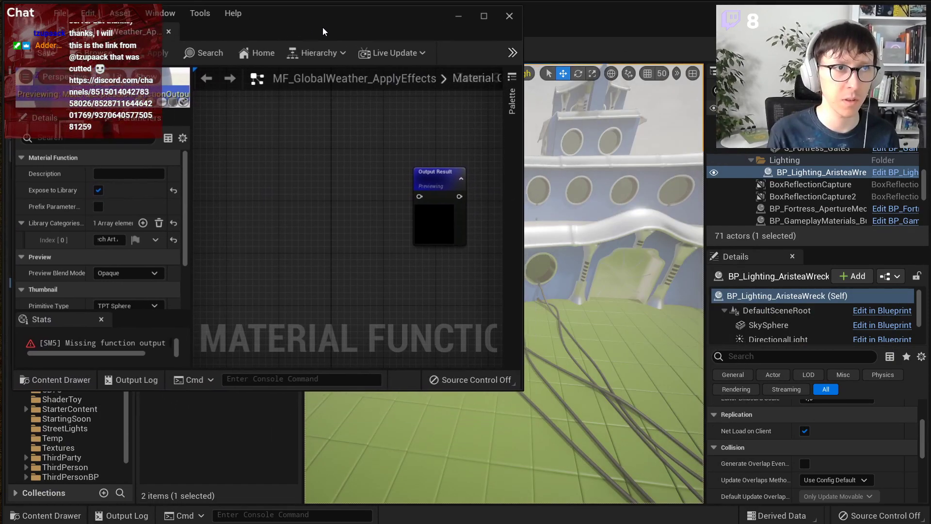
{"action": "left_click_drag", "start_coordinate": [516, 389], "coordinate": [353, 504]}
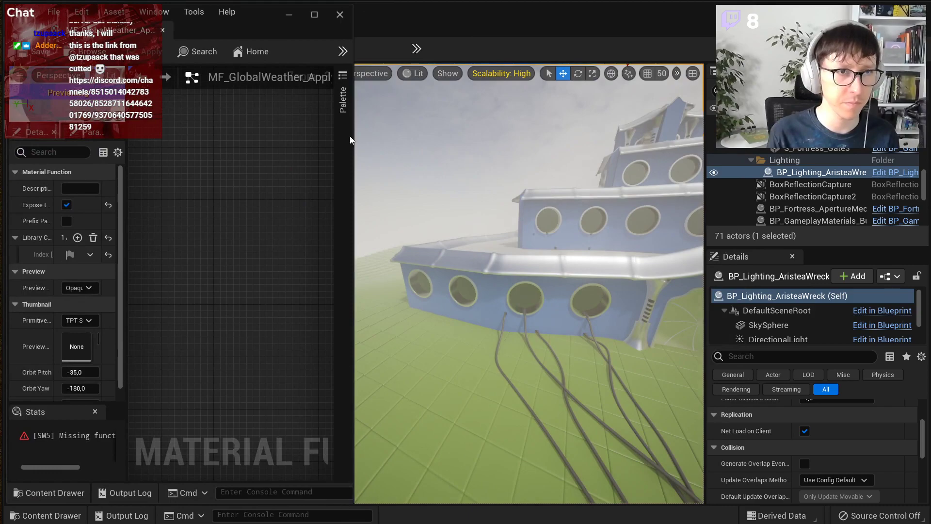
{"action": "left_click_drag", "start_coordinate": [354, 84], "coordinate": [918, 98]}
{"action": "left_click_drag", "start_coordinate": [329, 195], "coordinate": [203, 188]}
Step: Add a FunctionInput node before the Output Result node and set its input type to Material Attributes
{"action": "right_click_drag", "start_coordinate": [367, 206], "coordinate": [626, 247]}
{"action": "right_click", "coordinate": [464, 213]}
{"action": "type", "text": "inpu"}
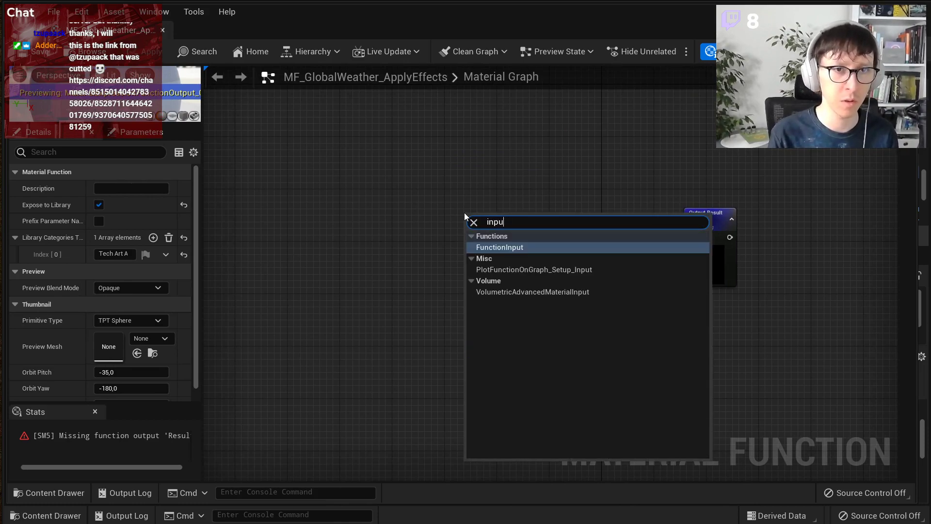
{"action": "key", "text": "Return"}
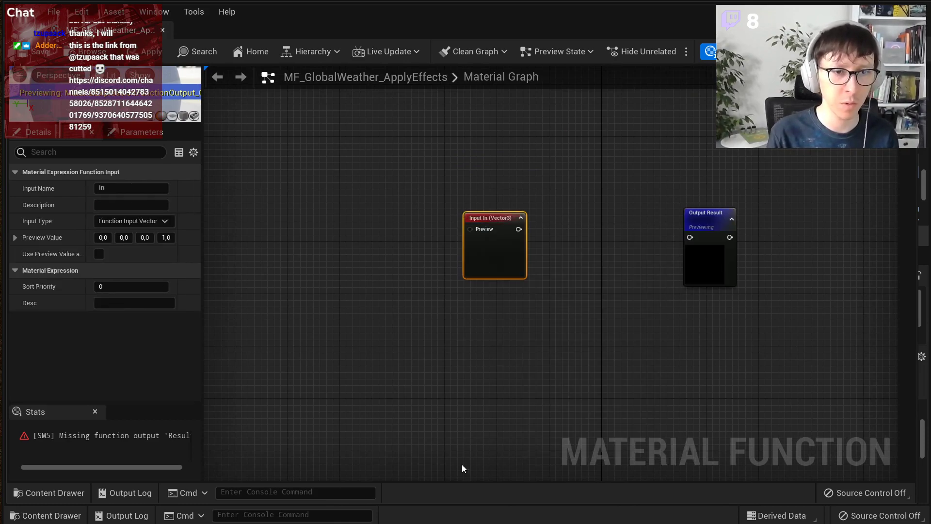
{"action": "left_click_drag", "start_coordinate": [456, 504], "coordinate": [456, 519]}
{"action": "scroll", "coordinate": [369, 306], "scroll_direction": "up", "scroll_amount": 3}
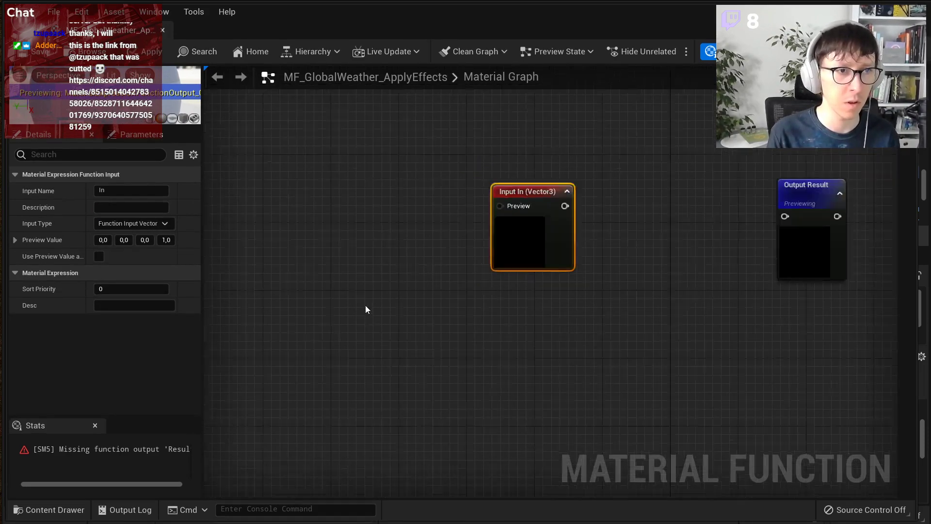
{"action": "left_click", "coordinate": [156, 224]}
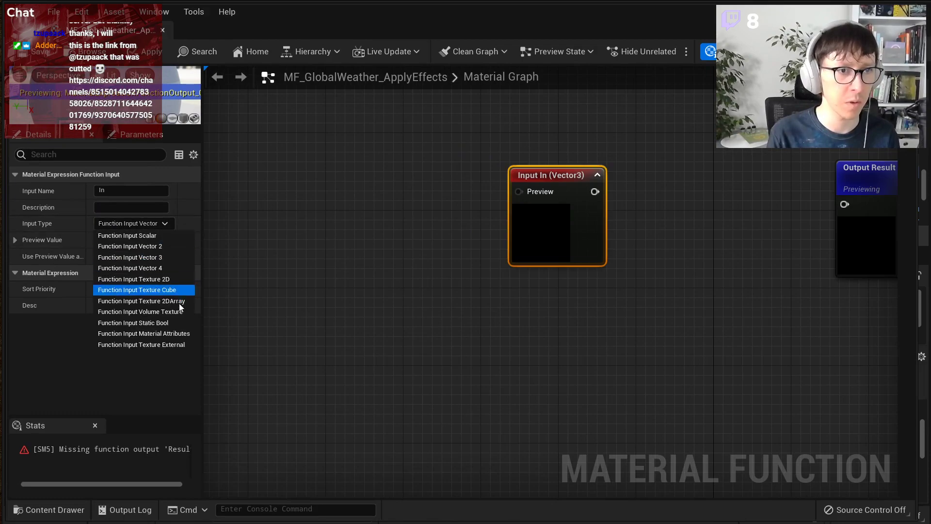
{"action": "left_click", "coordinate": [184, 334]}
{"action": "key", "text": "Home"}
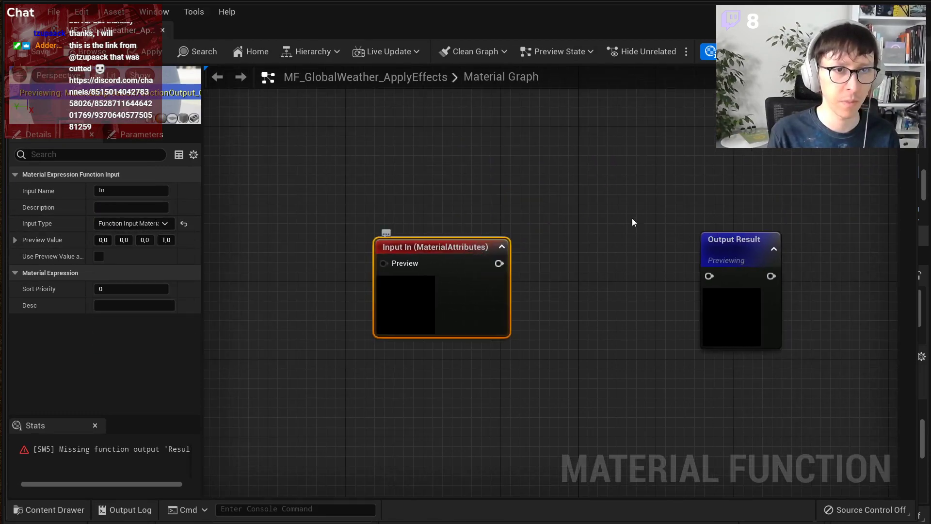
Step: Move the input node farther from the output node and enable using its preview value as default
{"action": "right_click_drag", "start_coordinate": [591, 228], "coordinate": [770, 209]}
{"action": "left_click_drag", "start_coordinate": [555, 239], "coordinate": [439, 234]}
{"action": "right_click_drag", "start_coordinate": [535, 187], "coordinate": [660, 168]}
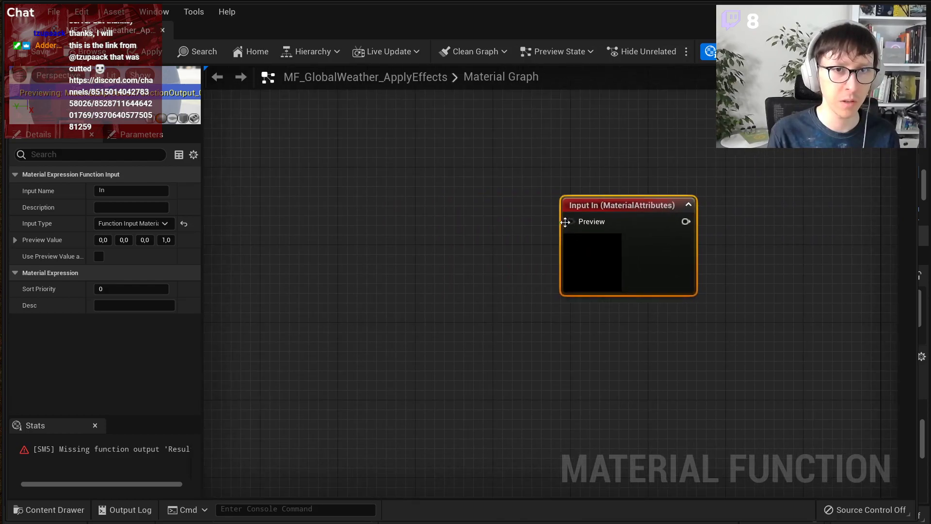
{"action": "left_click", "coordinate": [100, 257]}
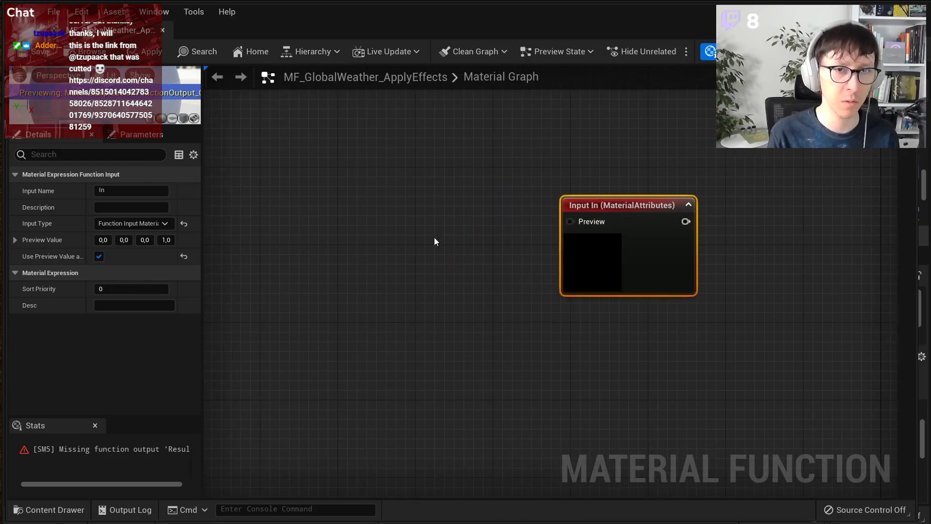
Step: Add a MakeMaterialAttributes node to the left of the material attributes input node
{"action": "right_click", "coordinate": [394, 188]}
{"action": "type", "text": "materi"}
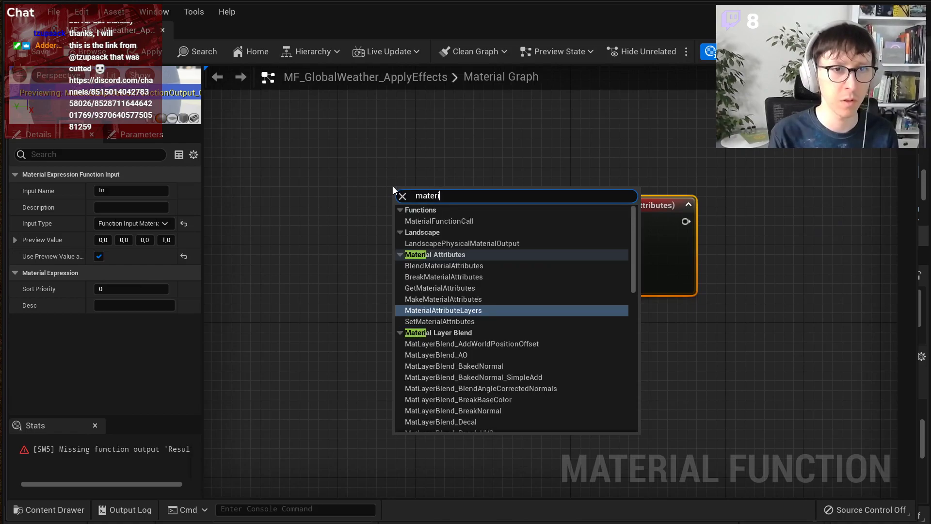
{"action": "key", "text": "Up"}
{"action": "key", "text": "Return"}
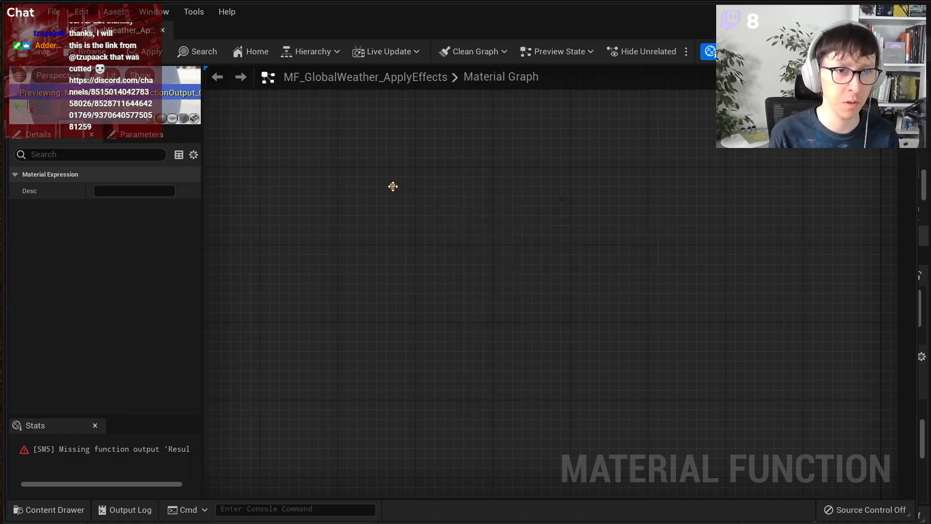
Step: Connect the MakeMaterialAttributes output to the input node's Preview pin and adjust the spacing between the graph nodes
{"action": "left_click_drag", "start_coordinate": [489, 201], "coordinate": [574, 221]}
{"action": "left_click_drag", "start_coordinate": [458, 206], "coordinate": [484, 206]}
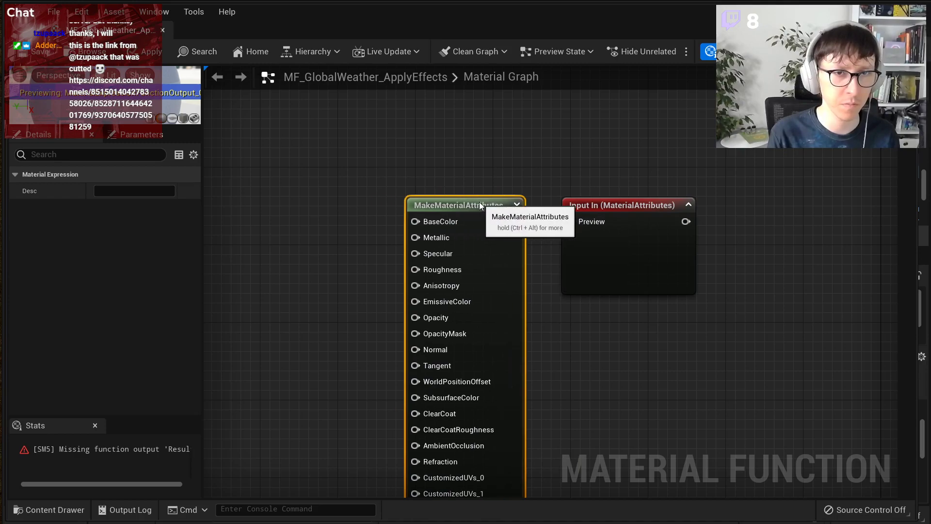
{"action": "left_click", "coordinate": [480, 163]}
{"action": "right_click_drag", "start_coordinate": [712, 191], "coordinate": [385, 192]}
{"action": "left_click_drag", "start_coordinate": [721, 217], "coordinate": [758, 216]}
{"action": "right_click_drag", "start_coordinate": [414, 212], "coordinate": [529, 208]}
{"action": "left_click", "coordinate": [290, 201]}
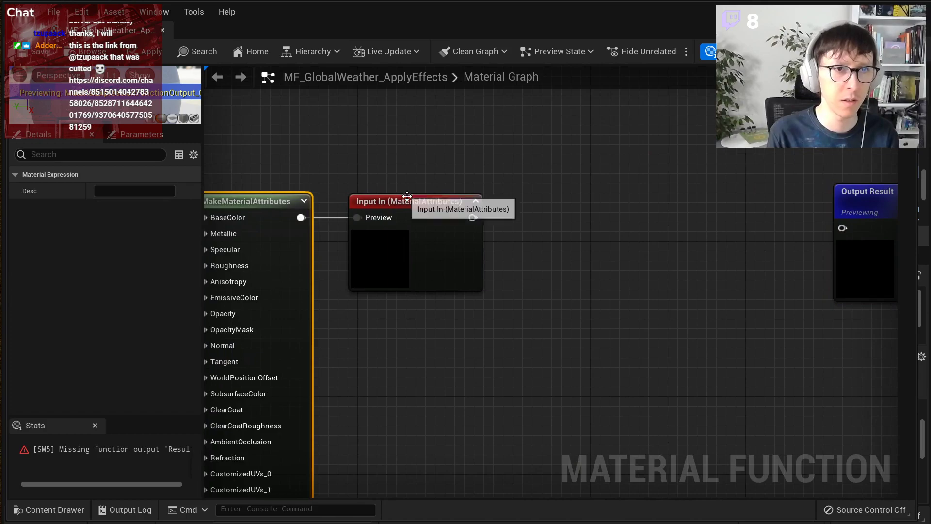
{"action": "key", "text": "Delete"}
{"action": "left_click", "coordinate": [350, 209]}
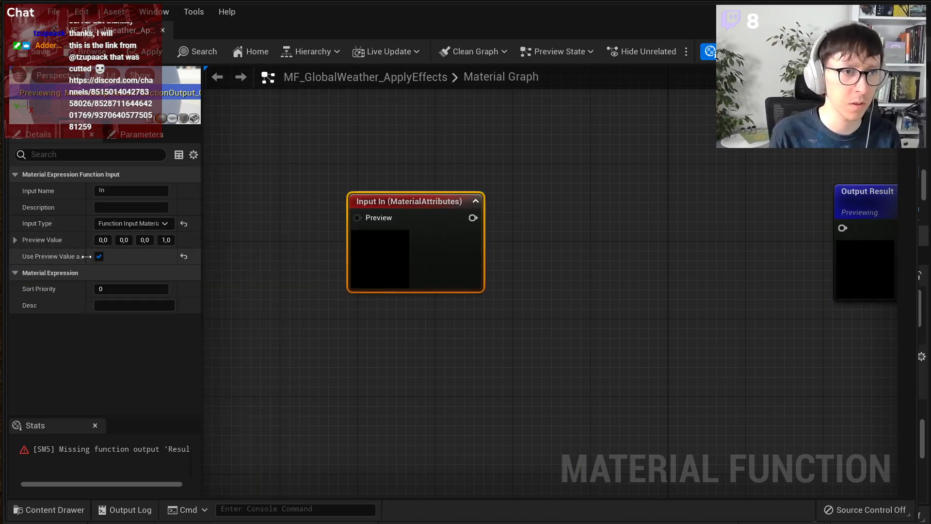
{"action": "key", "text": "ctrl+z"}
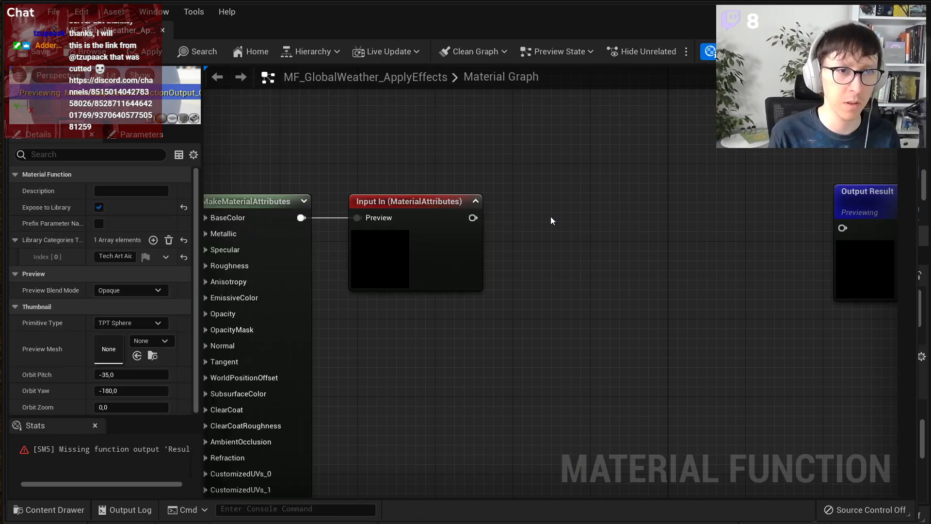
Step: Rename the material attributes function input to Material
{"action": "left_click", "coordinate": [439, 217]}
{"action": "left_click", "coordinate": [126, 190]}
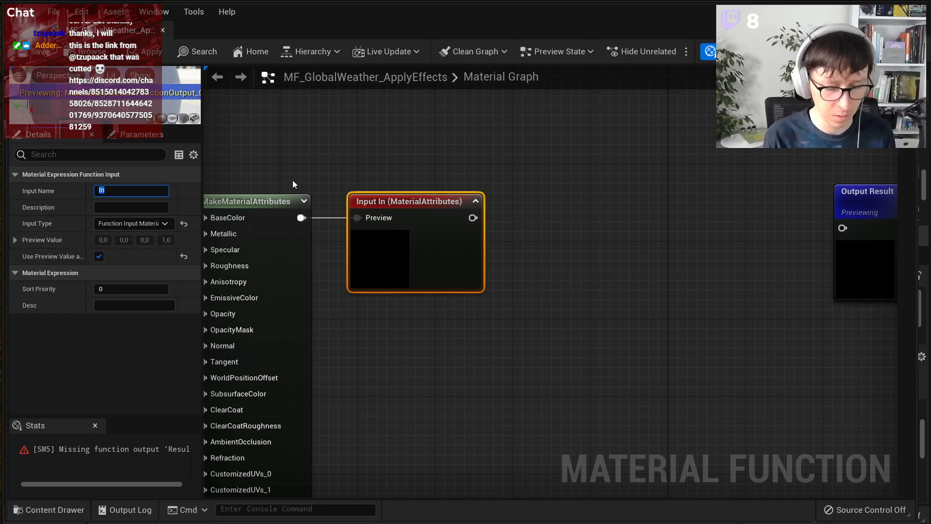
{"action": "type", "text": "Material"}
{"action": "key", "text": "Return"}
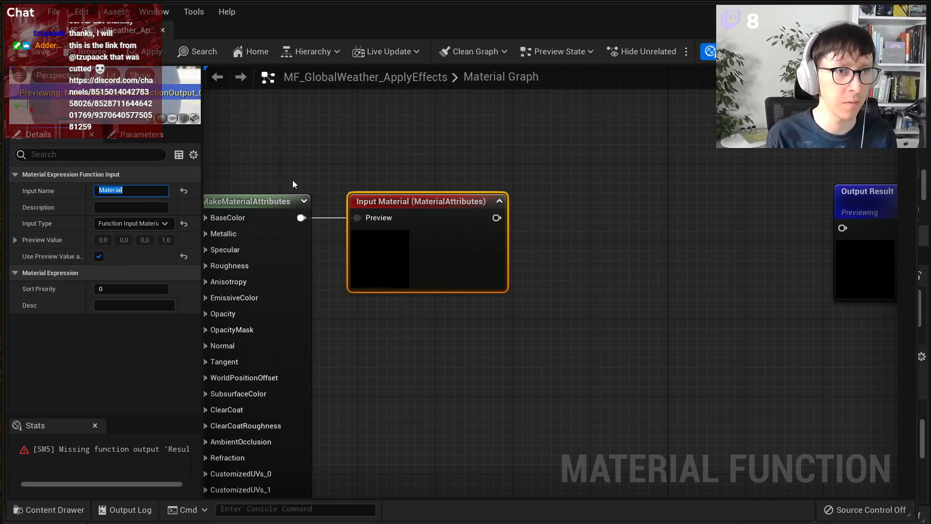
Step: Move the Output Result node slightly farther from the Material input node
{"action": "left_click", "coordinate": [872, 215]}
{"action": "right_click_drag", "start_coordinate": [669, 135], "coordinate": [590, 135]}
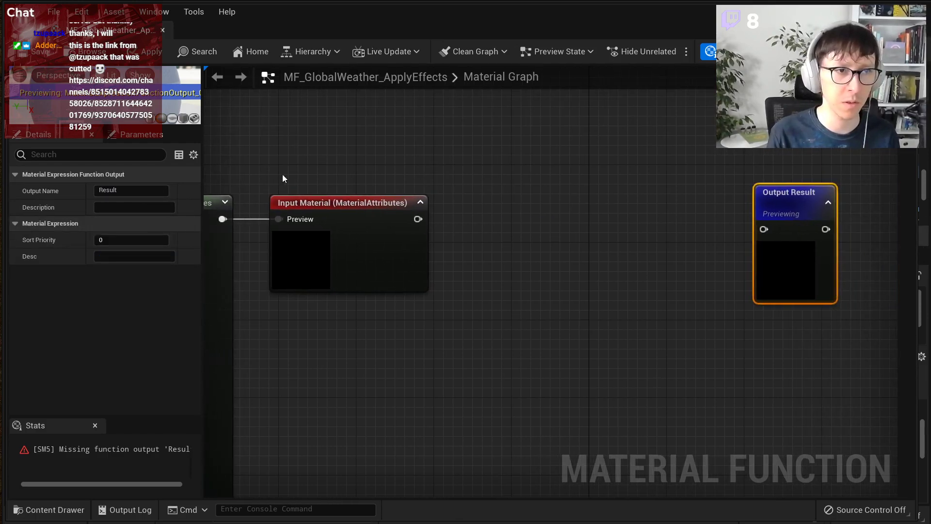
{"action": "left_click_drag", "start_coordinate": [808, 200], "coordinate": [828, 200]}
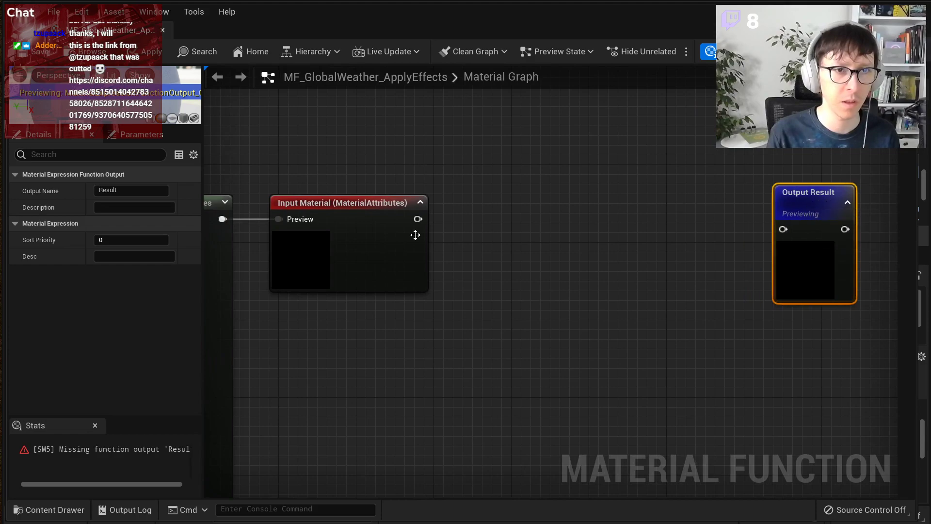
Step: Add a BreakMaterialAttributes node fed by the Material input and align it beside the input node
{"action": "scroll", "coordinate": [411, 230], "scroll_direction": "down", "scroll_amount": 3}
{"action": "scroll", "coordinate": [358, 236], "scroll_direction": "up", "scroll_amount": 1}
{"action": "right_click_drag", "start_coordinate": [280, 232], "coordinate": [311, 234]}
{"action": "left_click_drag", "start_coordinate": [451, 220], "coordinate": [508, 222]}
{"action": "type", "text": "break"}
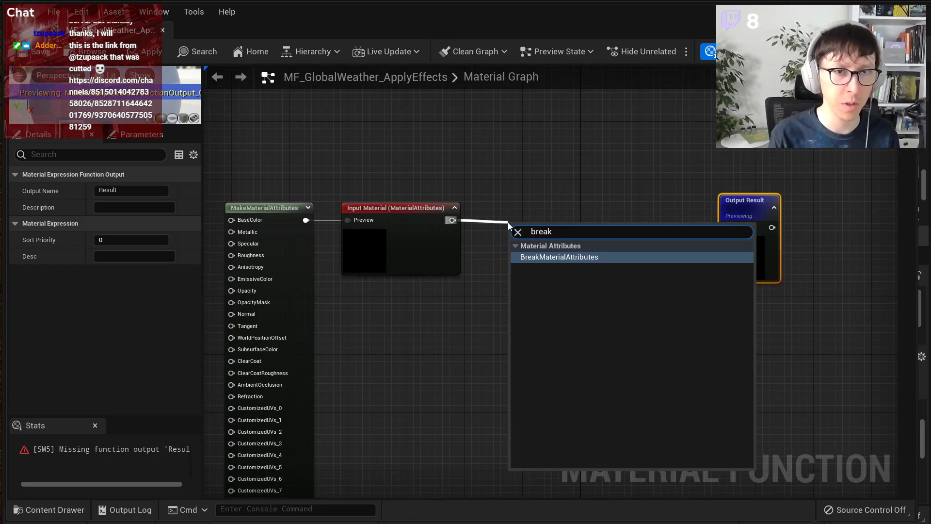
{"action": "key", "text": "Return"}
{"action": "left_click_drag", "start_coordinate": [551, 223], "coordinate": [536, 202]}
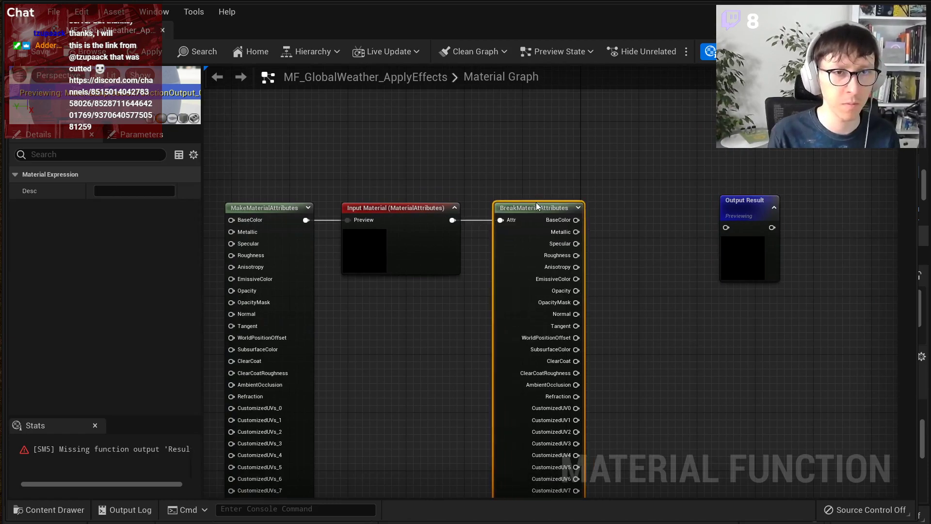
Step: Move the Output Result node well away from the BreakMaterialAttributes node to free up graph space
{"action": "right_click_drag", "start_coordinate": [699, 196], "coordinate": [531, 192]}
{"action": "left_click_drag", "start_coordinate": [579, 205], "coordinate": [754, 198]}
{"action": "right_click_drag", "start_coordinate": [424, 221], "coordinate": [532, 230]}
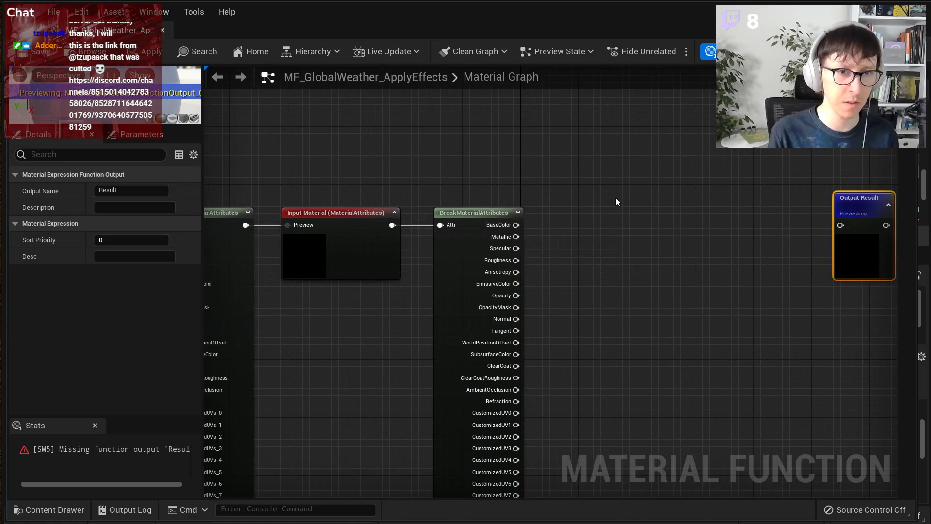
Step: Replace the BreakMaterialAttributes node with a GetMaterialAttributes node fed by the Material input
{"action": "left_click_drag", "start_coordinate": [494, 155], "coordinate": [501, 236]}
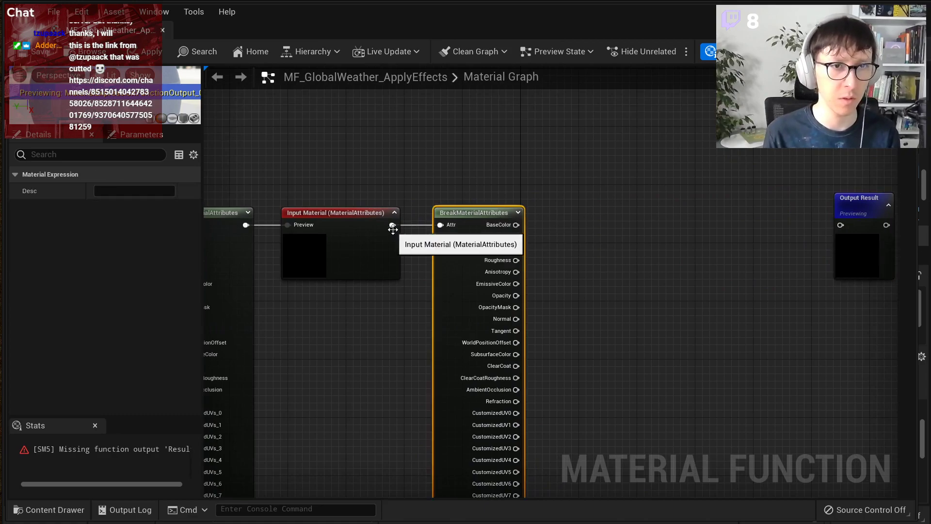
{"action": "key", "text": "Delete"}
{"action": "left_click_drag", "start_coordinate": [393, 225], "coordinate": [444, 260]}
{"action": "type", "text": "get"}
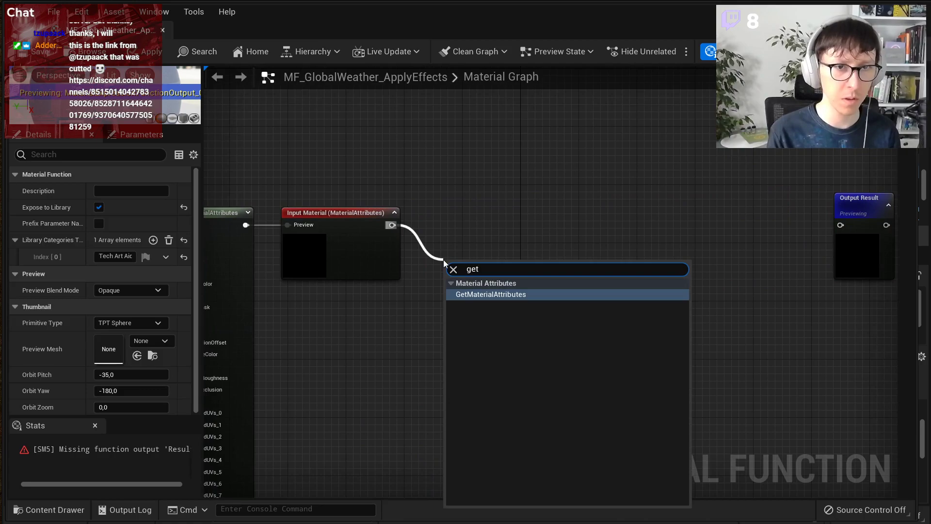
{"action": "key", "text": "Return"}
Step: Add a SetMaterialAttributes node before Output Result, connect the Material input to it, and line it up with the input node
{"action": "right_click", "coordinate": [629, 228]}
{"action": "type", "text": "set na"}
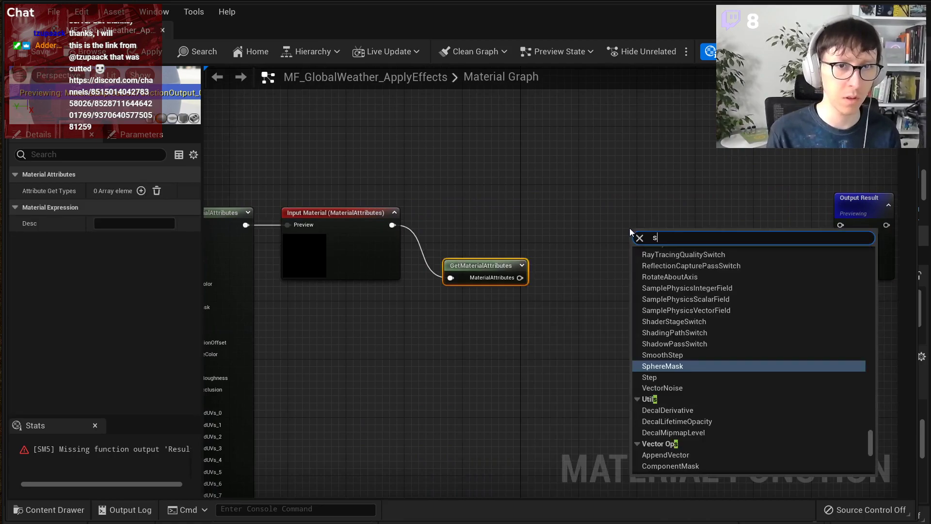
{"action": "key", "text": "BackSpace"}
{"action": "key", "text": "BackSpace"}
{"action": "type", "text": "ma"}
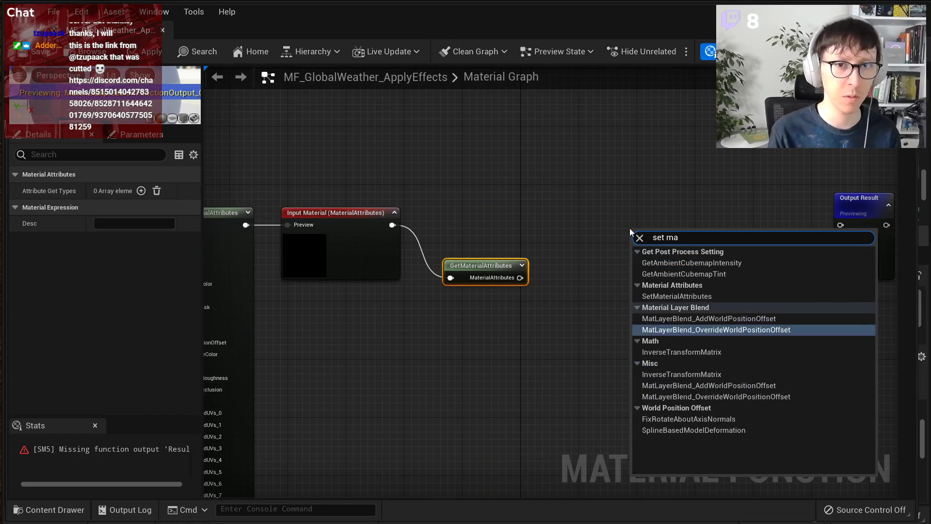
{"action": "key", "text": "Up"}
{"action": "key", "text": "Up"}
{"action": "key", "text": "Up"}
{"action": "key", "text": "Down"}
{"action": "key", "text": "Return"}
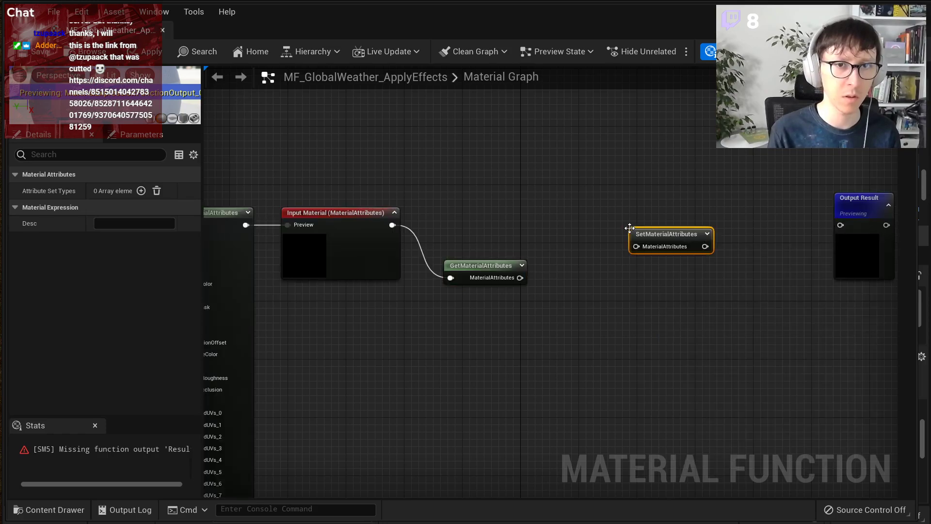
{"action": "scroll", "coordinate": [629, 223], "scroll_direction": "up", "scroll_amount": 2}
{"action": "right_click_drag", "start_coordinate": [519, 250], "coordinate": [603, 236]}
{"action": "left_click_drag", "start_coordinate": [394, 214], "coordinate": [741, 198]}
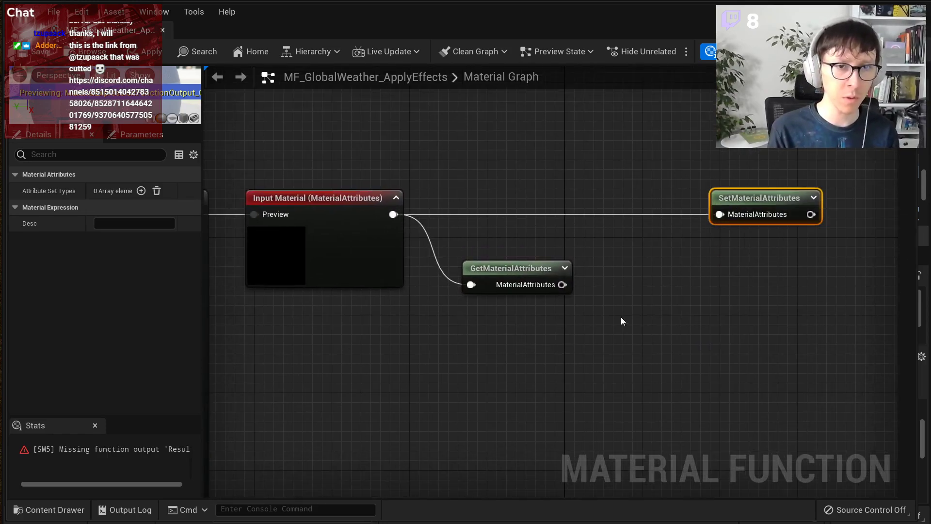
{"action": "left_click", "coordinate": [526, 285]}
{"action": "left_click", "coordinate": [142, 191]}
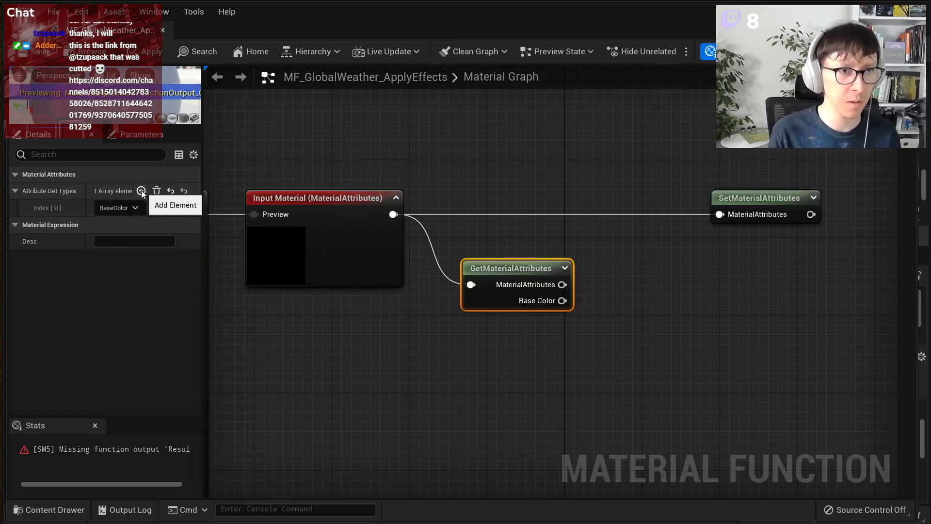
{"action": "left_click", "coordinate": [142, 191]}
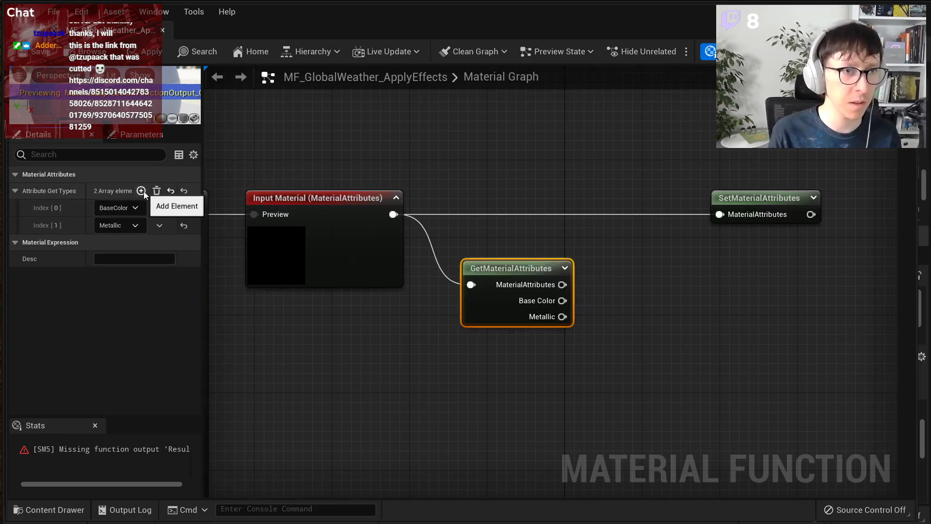
{"action": "left_click", "coordinate": [142, 192]}
{"action": "left_click", "coordinate": [141, 191]}
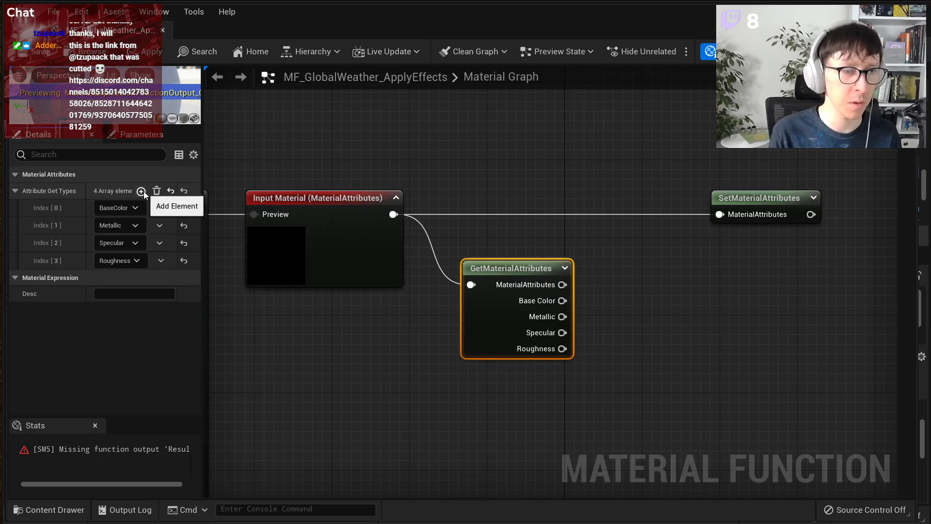
{"action": "left_click", "coordinate": [141, 191]}
{"action": "left_click", "coordinate": [141, 191]}
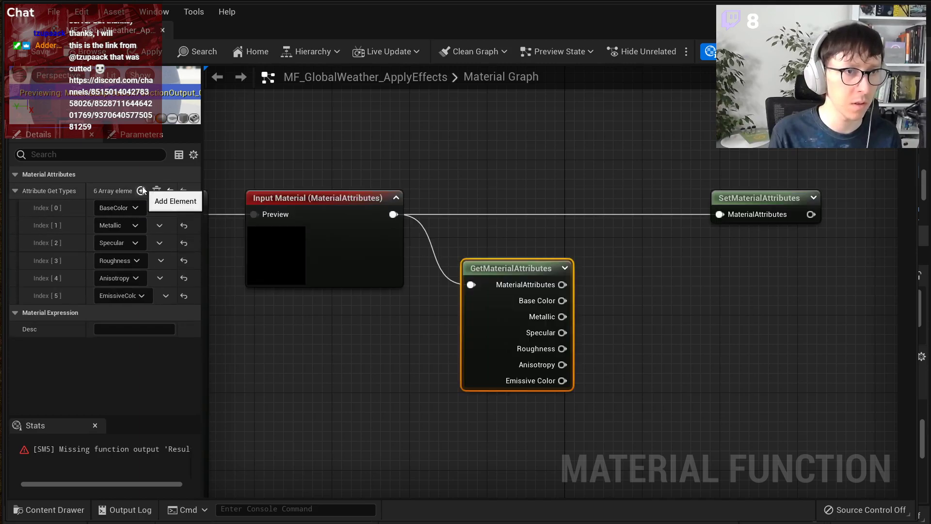
{"action": "left_click", "coordinate": [143, 297]}
{"action": "left_click", "coordinate": [135, 295]}
{"action": "left_click", "coordinate": [130, 280]}
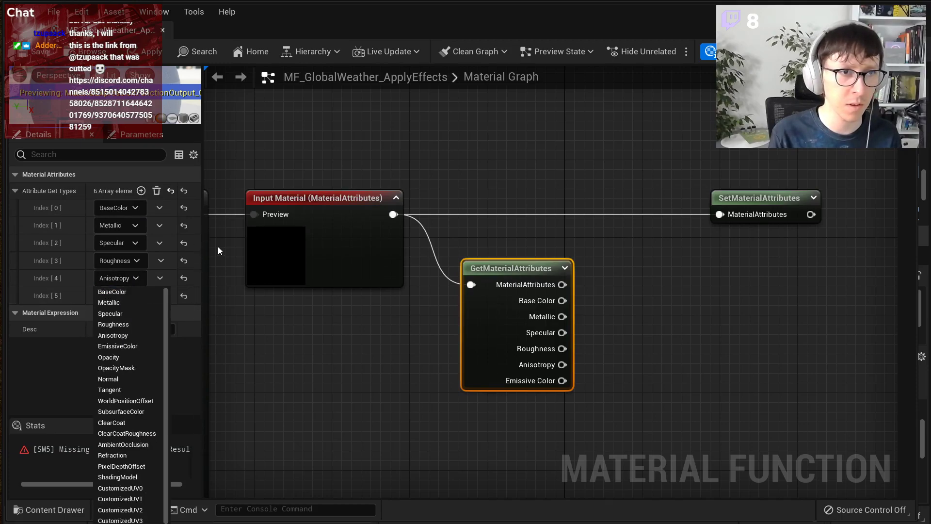
{"action": "left_click", "coordinate": [157, 191]}
{"action": "left_click", "coordinate": [157, 191]}
Step: Add four attribute get types to the GetMaterialAttributes node
{"action": "left_click", "coordinate": [142, 191]}
{"action": "left_click", "coordinate": [141, 191]}
{"action": "left_click", "coordinate": [141, 191]}
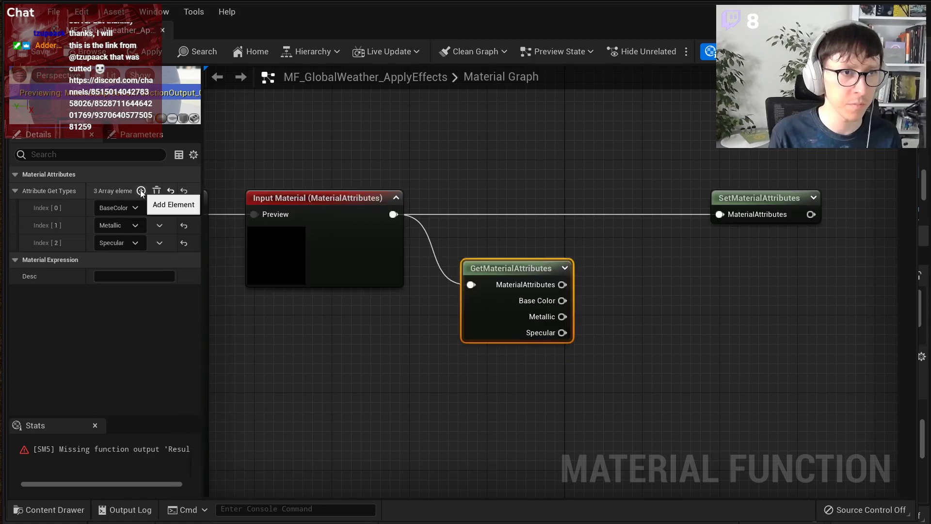
{"action": "left_click", "coordinate": [141, 191]}
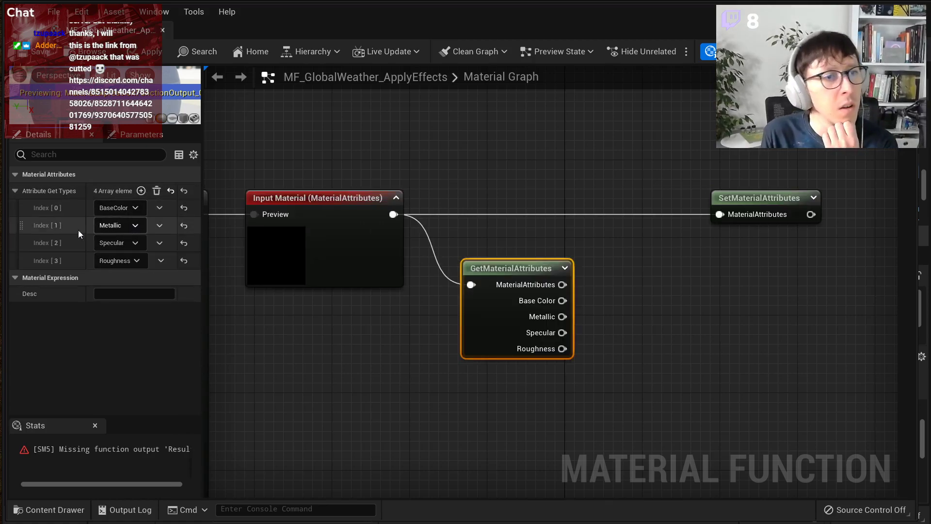
{"action": "right_click", "coordinate": [54, 225]}
{"action": "left_click", "coordinate": [119, 249]}
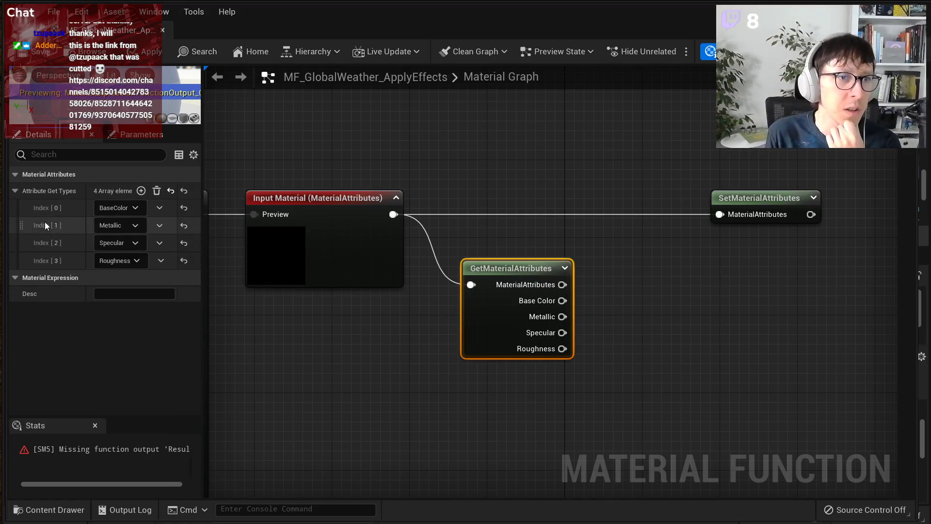
Step: Set the second get type to Roughness and the third to Normal, and delete the duplicate fourth entry
{"action": "left_click", "coordinate": [135, 226]}
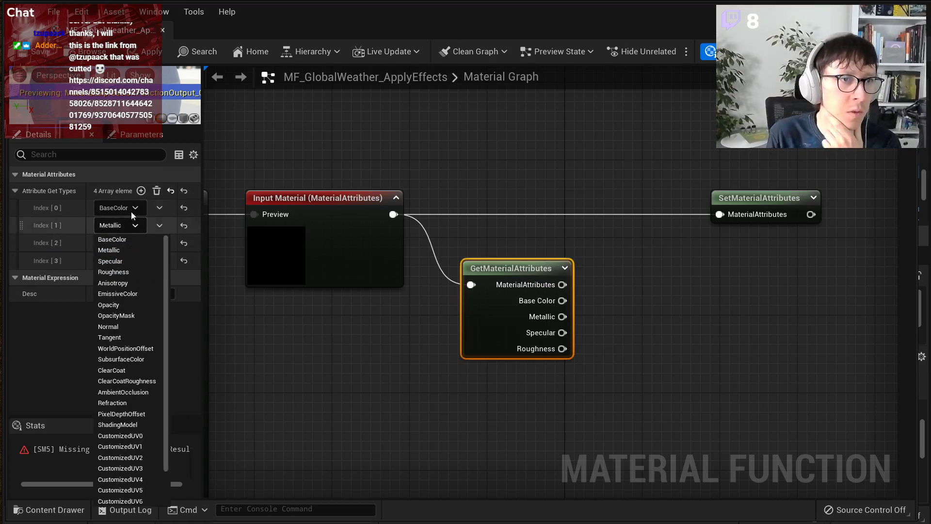
{"action": "left_click", "coordinate": [125, 274]}
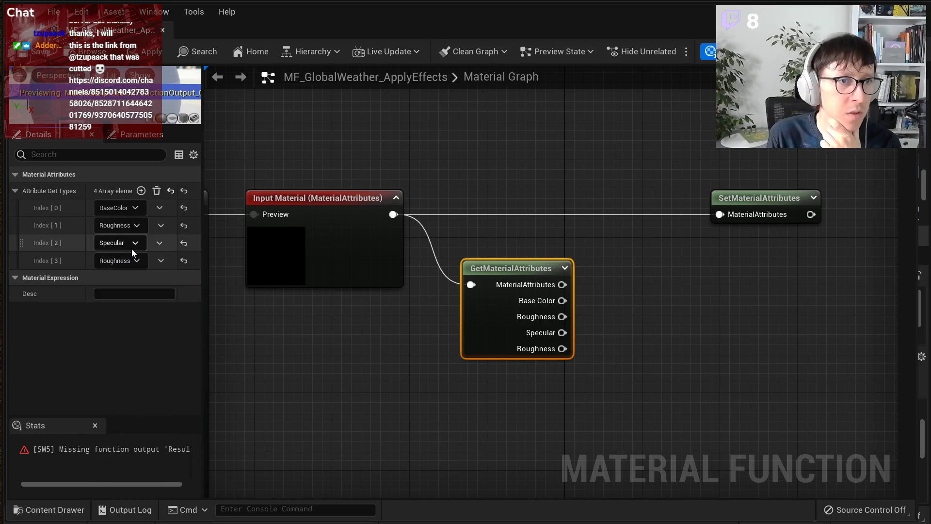
{"action": "left_click", "coordinate": [132, 249]}
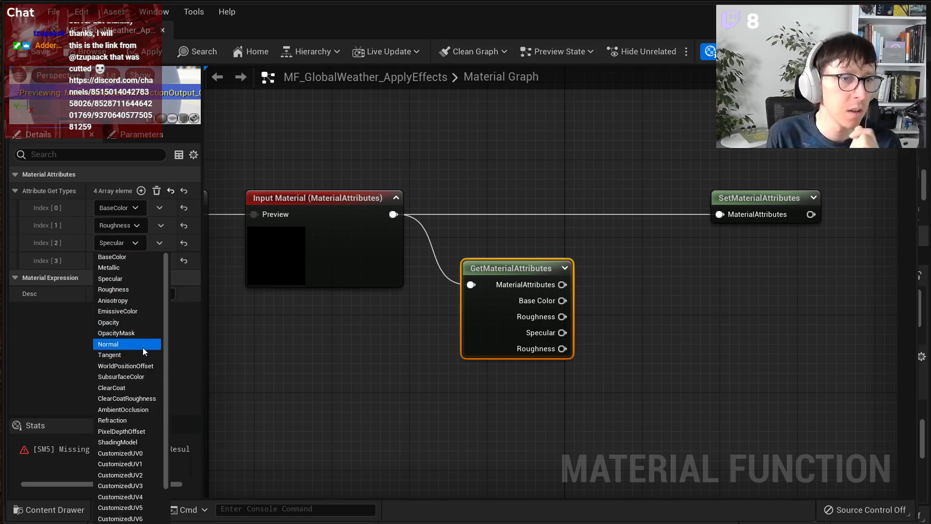
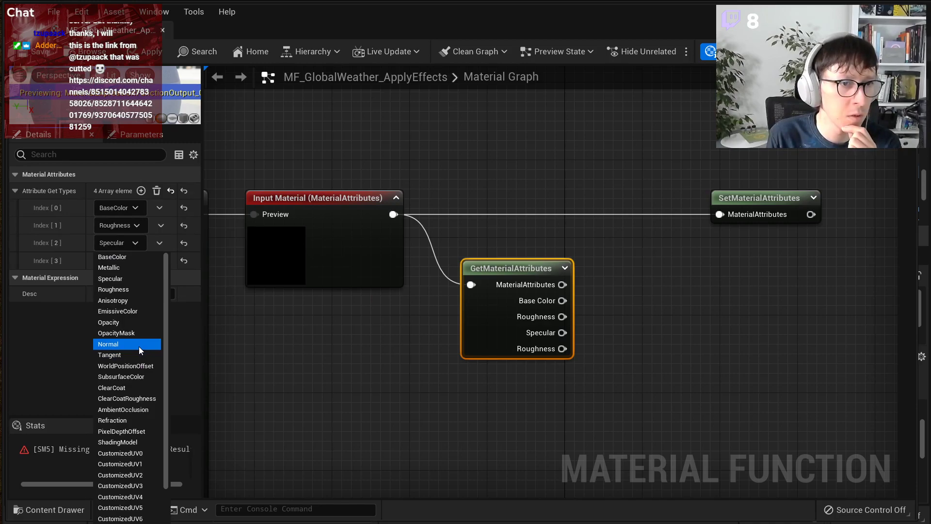
{"action": "left_click", "coordinate": [139, 344]}
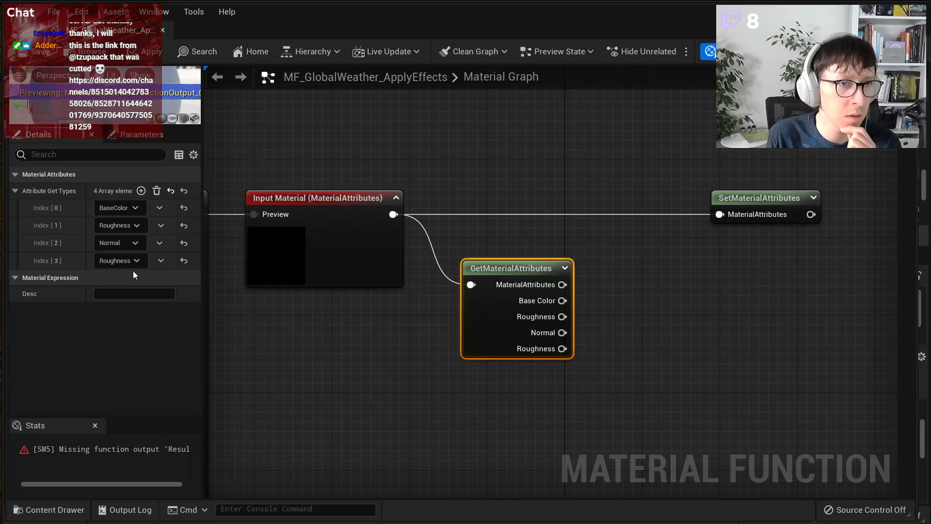
{"action": "left_click", "coordinate": [161, 261]}
{"action": "left_click", "coordinate": [175, 293]}
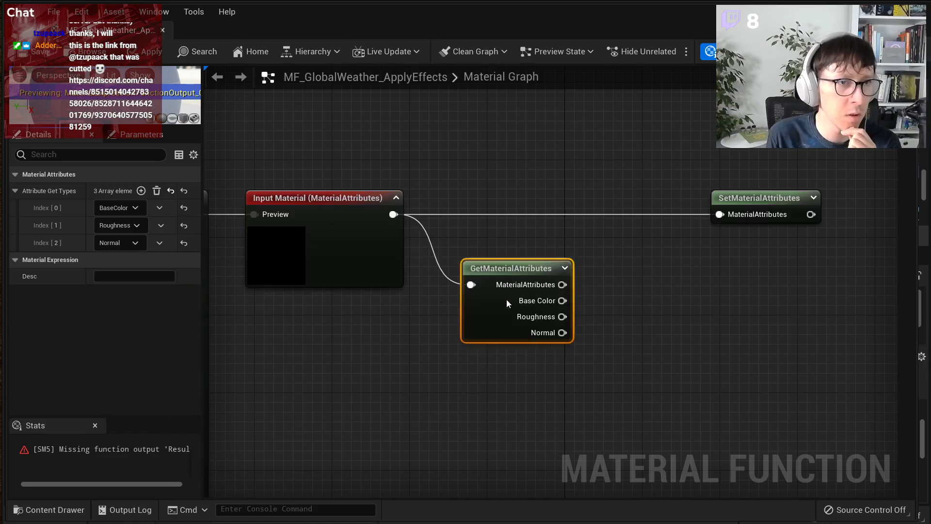
Step: Add a Multiply node and connect the GetMaterialAttributes Base Color output to its A input
{"action": "right_click_drag", "start_coordinate": [692, 291], "coordinate": [490, 297]}
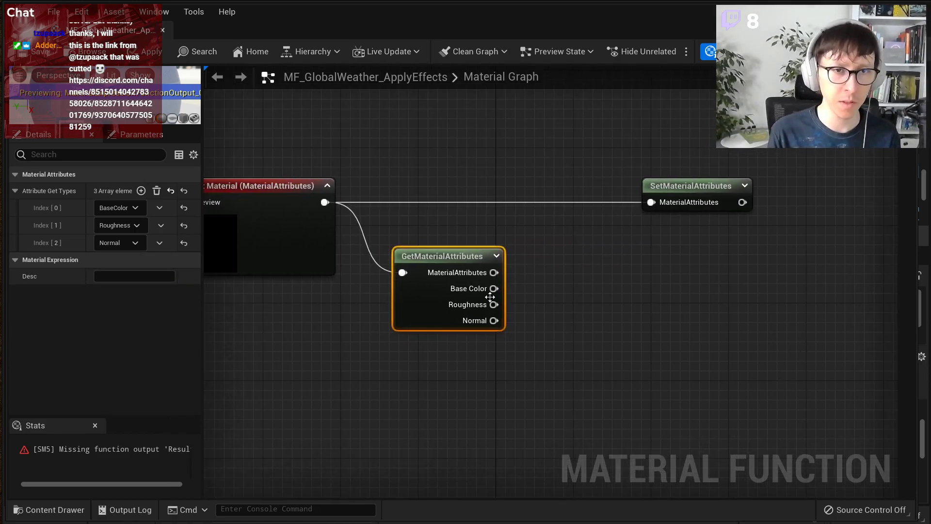
{"action": "left_click", "coordinate": [593, 330]}
{"action": "left_click_drag", "start_coordinate": [494, 288], "coordinate": [586, 327]}
Step: Add a grey Constant3Vector of about 0.451 per channel, connect it to the Multiply node's B input, and place it under GetMaterialAttributes
{"action": "right_click_drag", "start_coordinate": [437, 377], "coordinate": [472, 357]}
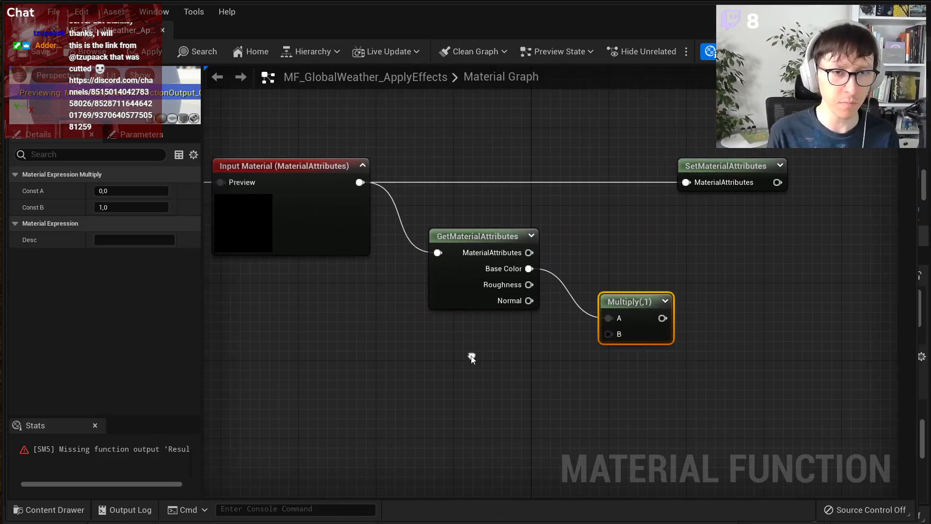
{"action": "left_click", "coordinate": [472, 354]}
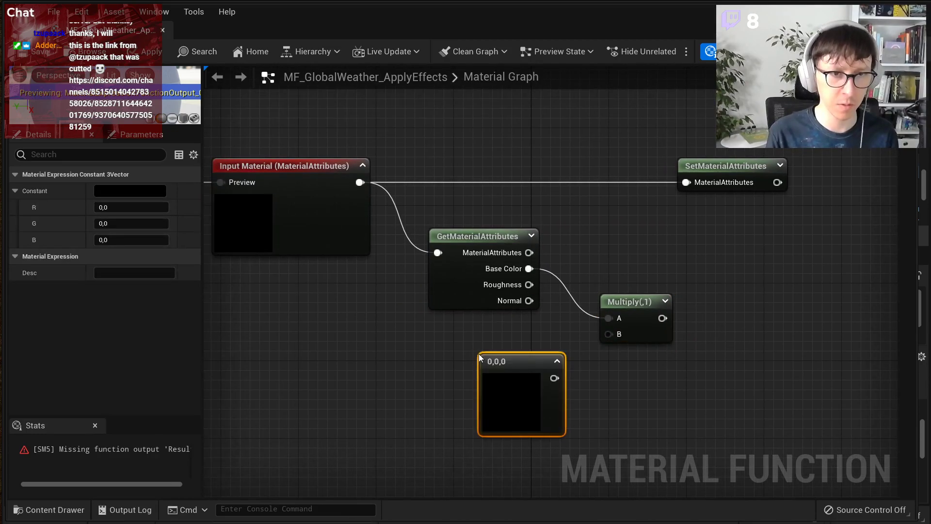
{"action": "left_click", "coordinate": [141, 193]}
{"action": "mouse_move", "coordinate": [318, 292]}
{"action": "left_mouse_down"}
{"action": "mouse_move", "coordinate": [318, 326]}
{"action": "mouse_move", "coordinate": [318, 307]}
{"action": "left_mouse_up"}
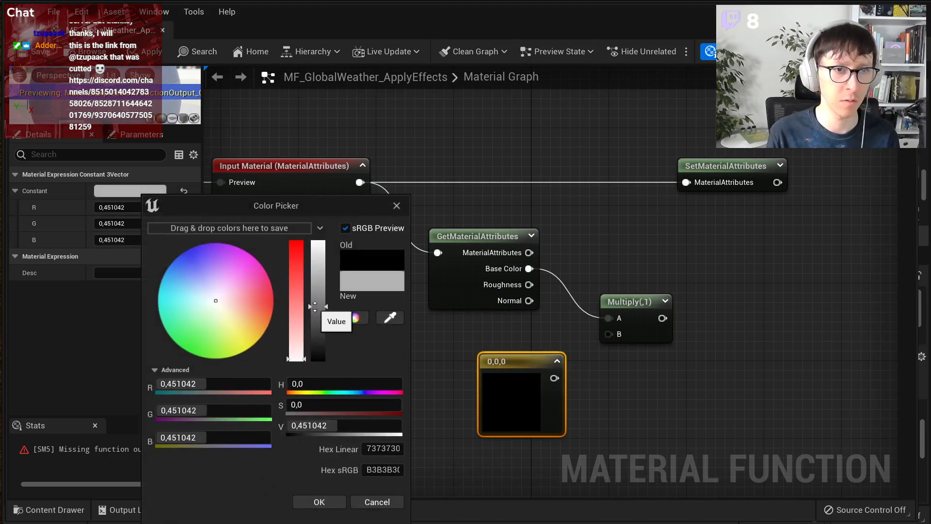
{"action": "left_click", "coordinate": [332, 503]}
{"action": "left_click_drag", "start_coordinate": [555, 378], "coordinate": [609, 334]}
{"action": "left_click_drag", "start_coordinate": [514, 354], "coordinate": [482, 324]}
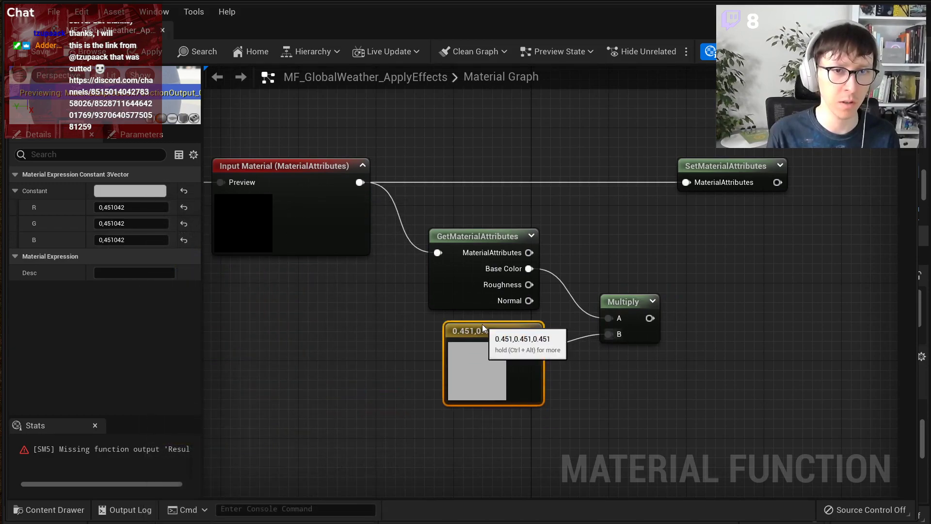
Step: Add a Lerp node below Multiply and connect the GetMaterialAttributes Roughness output to its A input
{"action": "right_click_drag", "start_coordinate": [685, 258], "coordinate": [566, 208]}
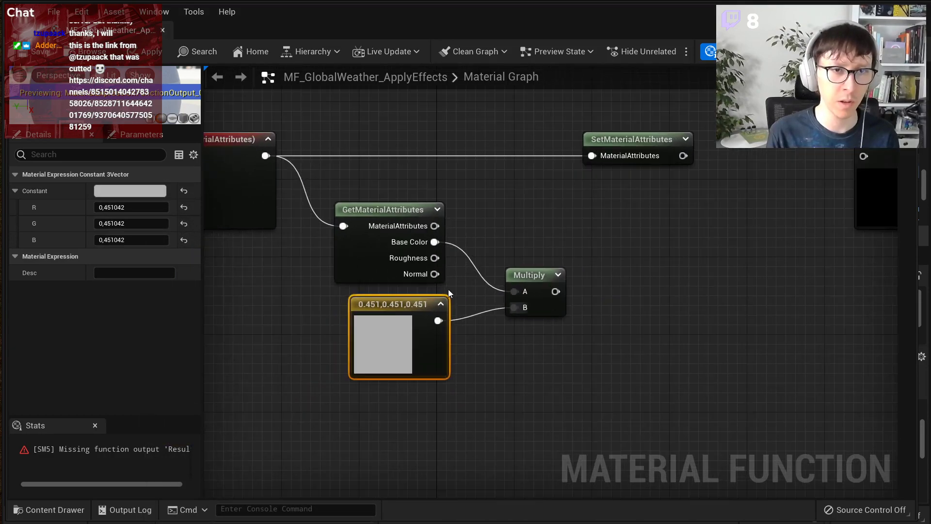
{"action": "right_click_drag", "start_coordinate": [516, 373], "coordinate": [531, 318]}
{"action": "left_click", "coordinate": [534, 324]}
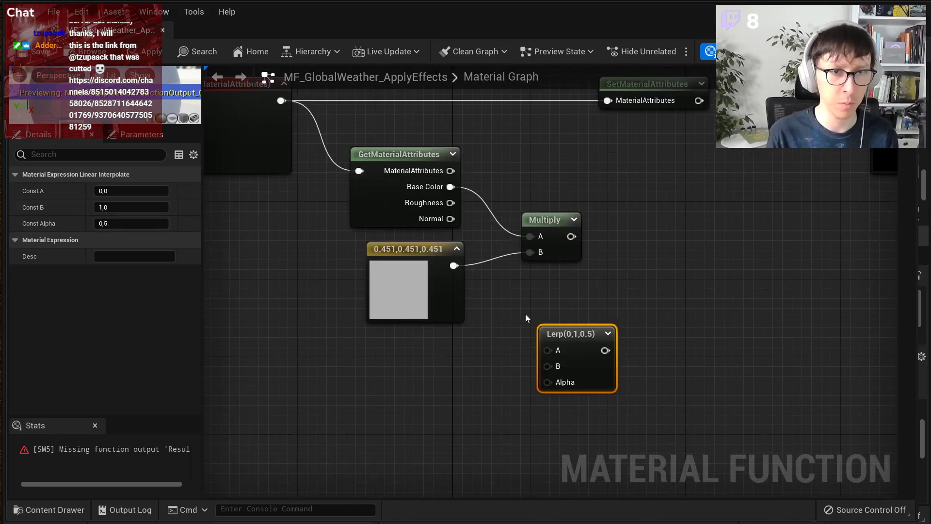
{"action": "left_click_drag", "start_coordinate": [451, 218], "coordinate": [547, 350]}
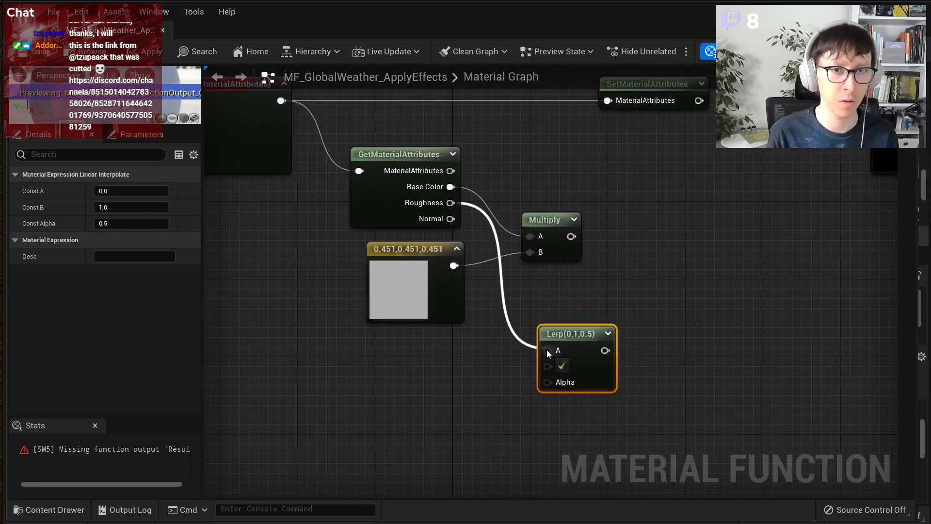
Step: Add a CollectionParameter node that reads RainIntensity from MPC_GlobalWeather
{"action": "right_click_drag", "start_coordinate": [468, 380], "coordinate": [598, 435]}
{"action": "scroll", "coordinate": [397, 291], "scroll_direction": "down", "scroll_amount": 3}
{"action": "right_click_drag", "start_coordinate": [392, 290], "coordinate": [461, 277]}
{"action": "right_click_drag", "start_coordinate": [448, 246], "coordinate": [416, 322]}
{"action": "right_click", "coordinate": [432, 314]}
{"action": "type", "text": "materi"}
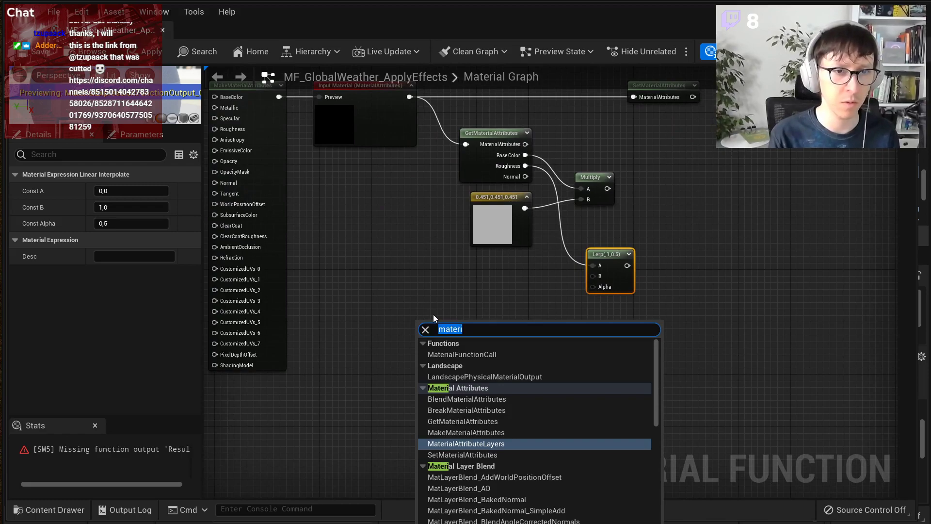
{"action": "key", "text": "BackSpace"}
{"action": "key", "text": "BackSpace"}
{"action": "key", "text": "BackSpace"}
{"action": "key", "text": "BackSpace"}
{"action": "key", "text": "BackSpace"}
{"action": "key", "text": "BackSpace"}
{"action": "type", "text": "colle"}
{"action": "key", "text": "Return"}
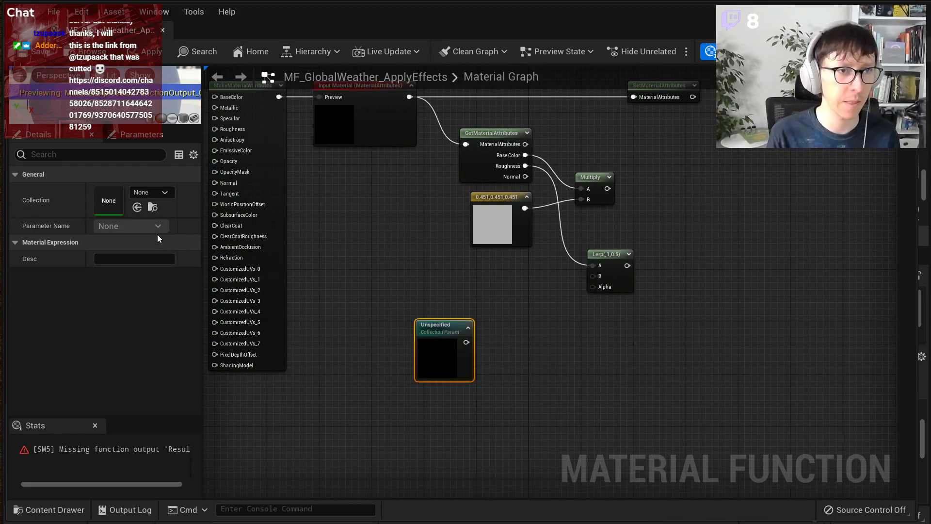
{"action": "left_click", "coordinate": [162, 191]}
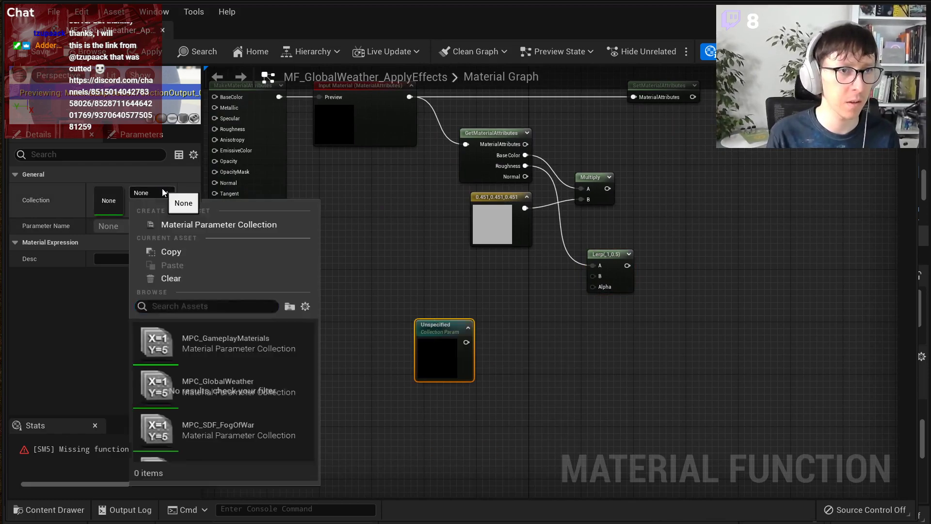
{"action": "left_click", "coordinate": [263, 392]}
{"action": "left_click", "coordinate": [146, 230]}
{"action": "left_click", "coordinate": [146, 240]}
{"action": "scroll", "coordinate": [499, 369], "scroll_direction": "up", "scroll_amount": 2}
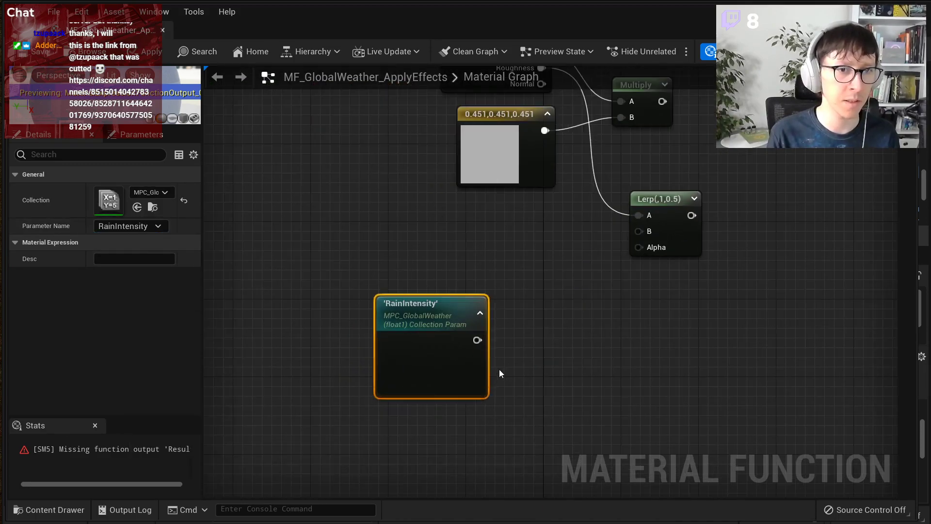
Step: Collapse the RainIntensity node's preview, connect its output to the Lerp's Alpha, and nudge Multiply above the Lerp
{"action": "left_click", "coordinate": [479, 311]}
{"action": "left_click_drag", "start_coordinate": [477, 340], "coordinate": [639, 247]}
{"action": "right_click_drag", "start_coordinate": [664, 287], "coordinate": [625, 403]}
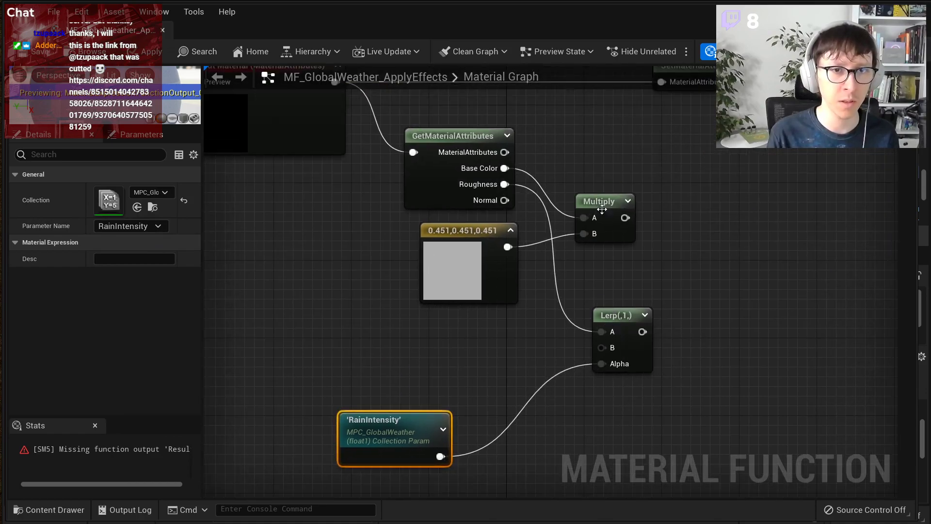
{"action": "left_click_drag", "start_coordinate": [601, 217], "coordinate": [621, 207]}
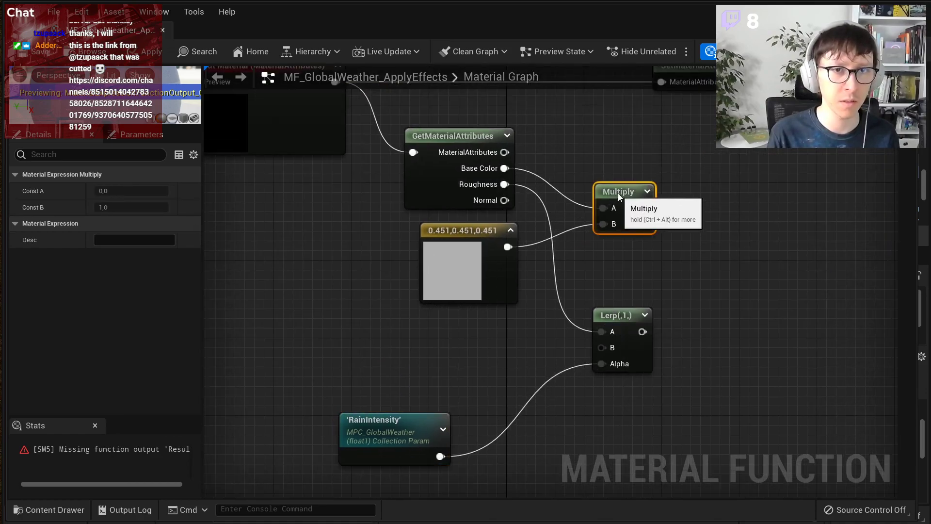
{"action": "left_click", "coordinate": [601, 325]}
Step: Add a scalar Constant, connect it to the Lerp's B input, set its value to 0.001, and position it beside the Lerp
{"action": "right_click_drag", "start_coordinate": [702, 321], "coordinate": [713, 294]}
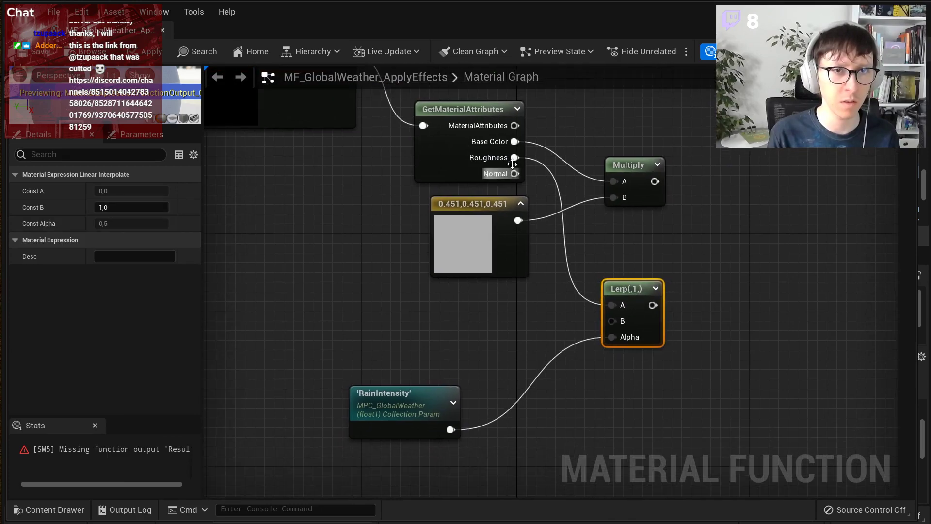
{"action": "left_click", "coordinate": [534, 325]}
{"action": "left_click_drag", "start_coordinate": [542, 342], "coordinate": [612, 322]}
{"action": "left_click", "coordinate": [123, 193]}
{"action": "type", "text": "0"}
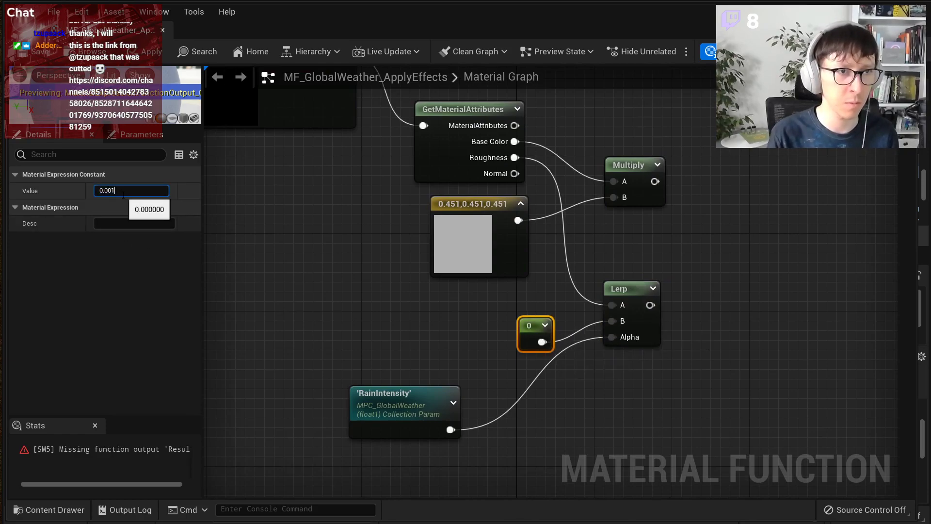
{"action": "type", "text": ".001"}
{"action": "key", "text": "Return"}
{"action": "left_click_drag", "start_coordinate": [530, 324], "coordinate": [509, 319]}
{"action": "left_click", "coordinate": [713, 279]}
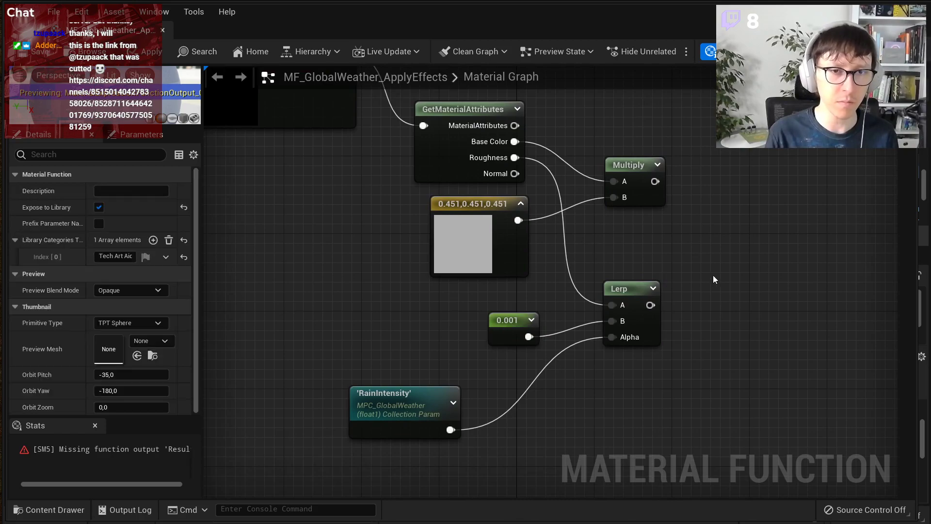
Step: Spread out the graph by moving the grey constant, roughness Lerp, 0.001 constant and RainIntensity lower and repositioning Multiply
{"action": "left_click_drag", "start_coordinate": [424, 394], "coordinate": [399, 378]}
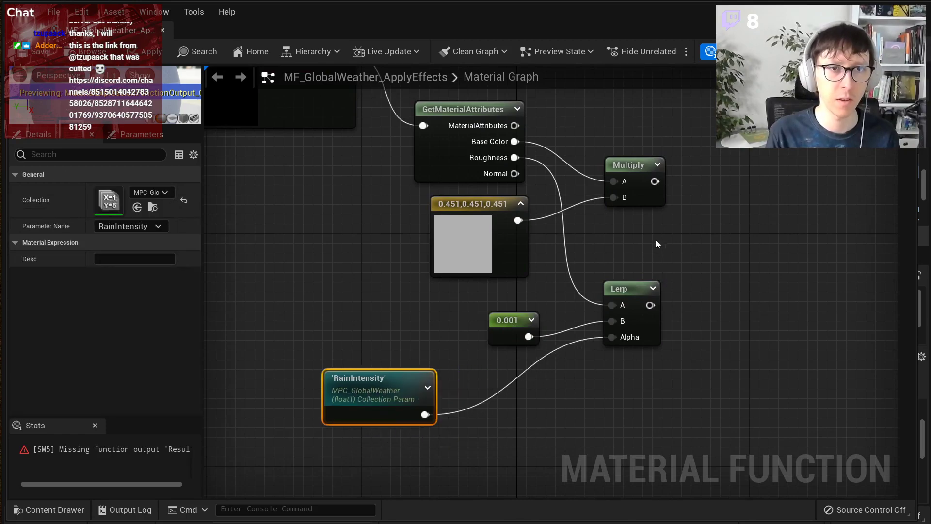
{"action": "scroll", "coordinate": [664, 244], "scroll_direction": "down", "scroll_amount": 3}
{"action": "left_click_drag", "start_coordinate": [689, 412], "coordinate": [432, 252]}
{"action": "left_click_drag", "start_coordinate": [654, 227], "coordinate": [679, 270]}
{"action": "left_click", "coordinate": [714, 332]}
{"action": "scroll", "coordinate": [572, 290], "scroll_direction": "up", "scroll_amount": 3}
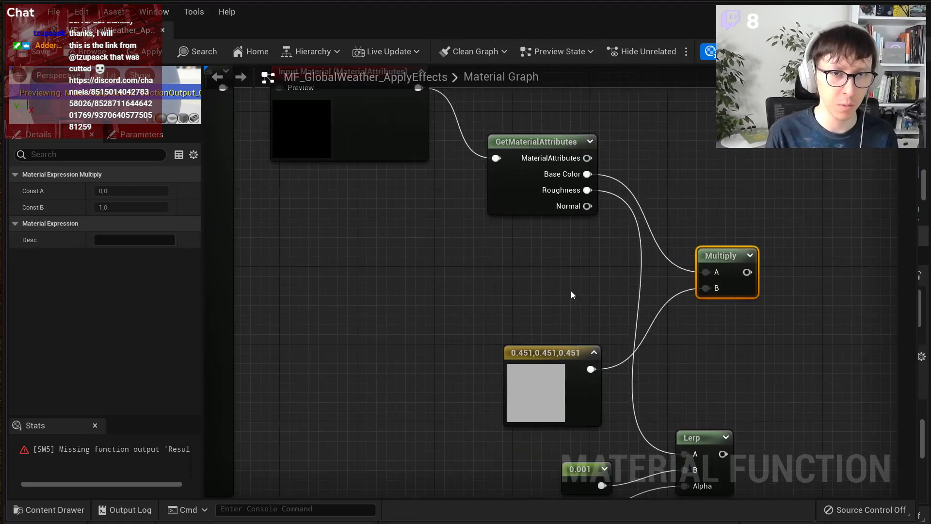
Step: Add a second Lerp, duplicate the grey constant as white 1,1,1, and connect white to A and grey to B
{"action": "left_click", "coordinate": [582, 286]}
{"action": "left_click_drag", "start_coordinate": [568, 376], "coordinate": [508, 366]}
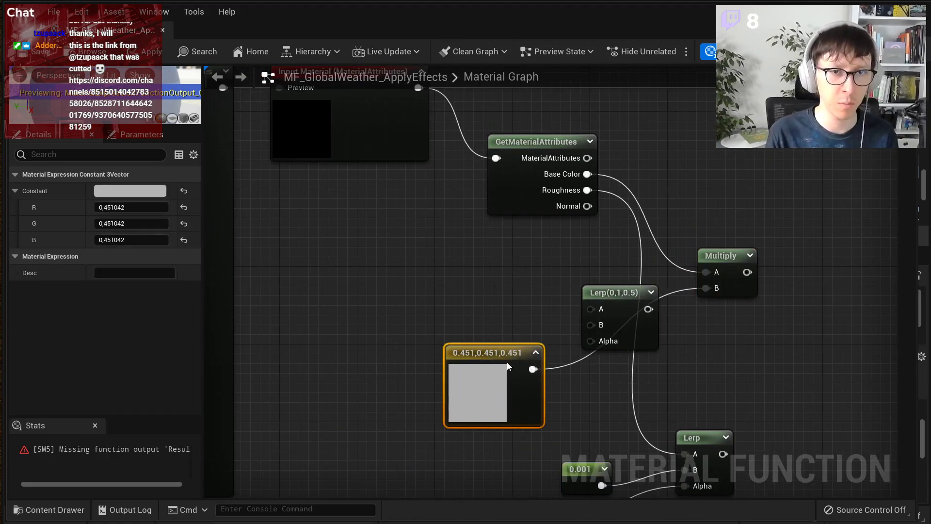
{"action": "key", "text": "ctrl+d"}
{"action": "left_click", "coordinate": [154, 194]}
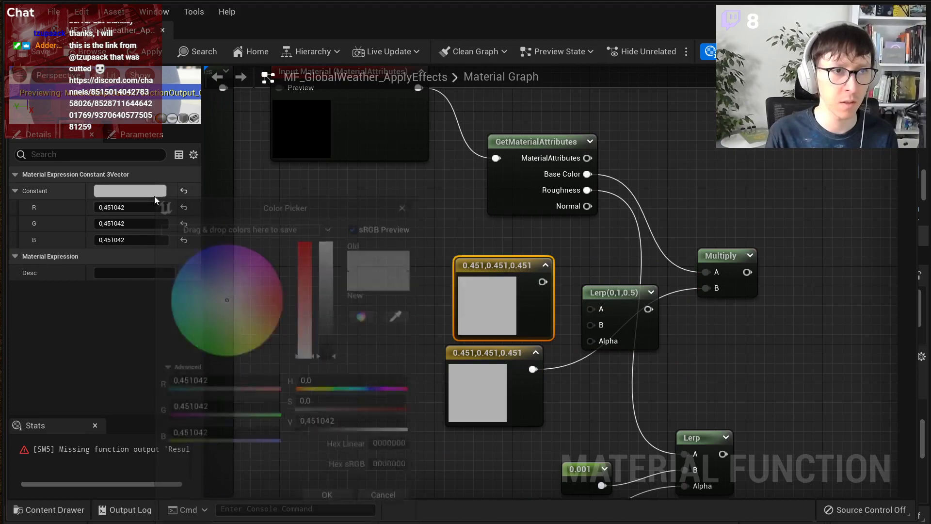
{"action": "left_click_drag", "start_coordinate": [336, 287], "coordinate": [335, 182]}
{"action": "left_click", "coordinate": [333, 505]}
{"action": "left_click_drag", "start_coordinate": [530, 282], "coordinate": [533, 369]}
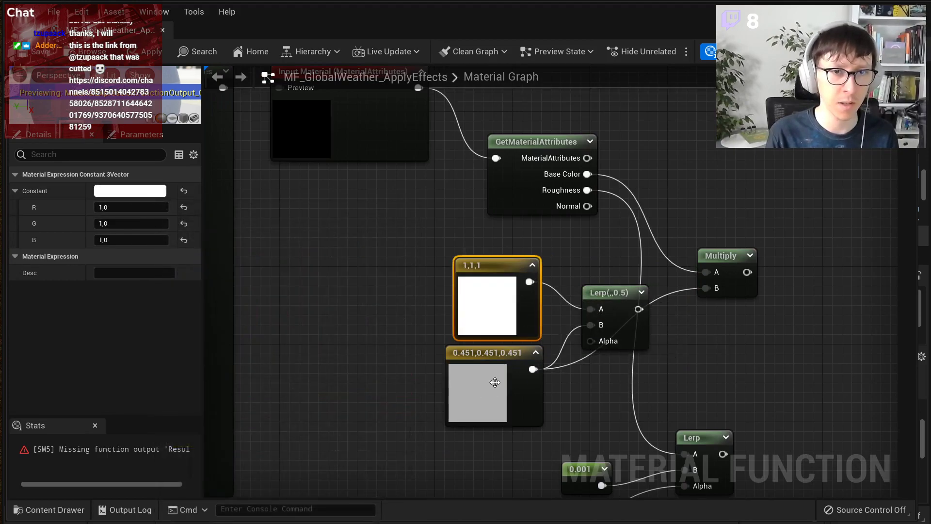
{"action": "left_click_drag", "start_coordinate": [512, 312], "coordinate": [505, 304]}
Step: Connect RainIntensity to the color Lerp's Alpha and route that Lerp's output into the Multiply node's B input
{"action": "right_click_drag", "start_coordinate": [572, 408], "coordinate": [588, 219]}
{"action": "left_click_drag", "start_coordinate": [514, 375], "coordinate": [606, 152]}
{"action": "right_click_drag", "start_coordinate": [641, 162], "coordinate": [627, 261]}
{"action": "left_click_drag", "start_coordinate": [635, 220], "coordinate": [710, 198]}
Step: Tidy the graph by moving the two color constants away from their Lerp and aligning the roughness Lerp under Multiply
{"action": "scroll", "coordinate": [704, 227], "scroll_direction": "down", "scroll_amount": 3}
{"action": "left_click", "coordinate": [572, 272], "text": "shift"}
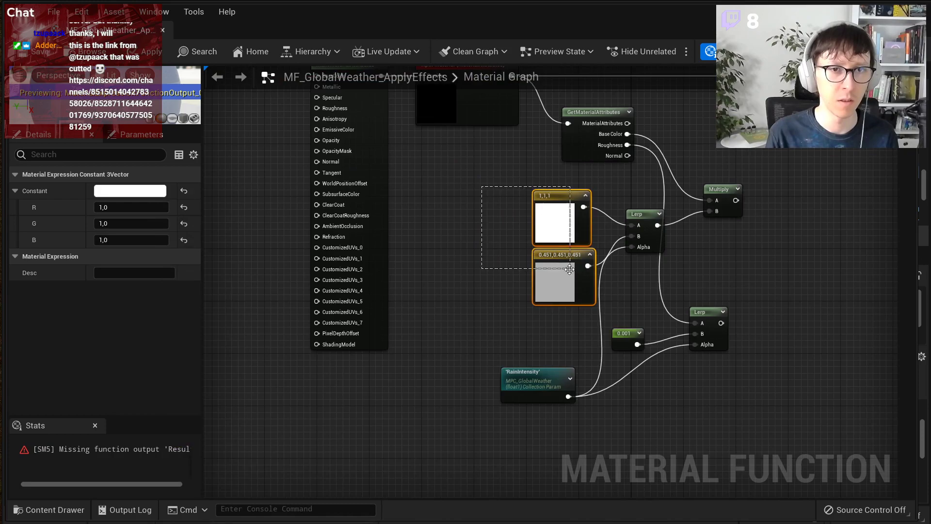
{"action": "left_click", "coordinate": [784, 272]}
{"action": "right_click_drag", "start_coordinate": [784, 272], "coordinate": [751, 268]}
{"action": "left_click_drag", "start_coordinate": [729, 353], "coordinate": [560, 280]}
{"action": "left_click_drag", "start_coordinate": [653, 279], "coordinate": [668, 281]}
{"action": "left_click", "coordinate": [703, 226]}
{"action": "right_click_drag", "start_coordinate": [704, 226], "coordinate": [733, 294]}
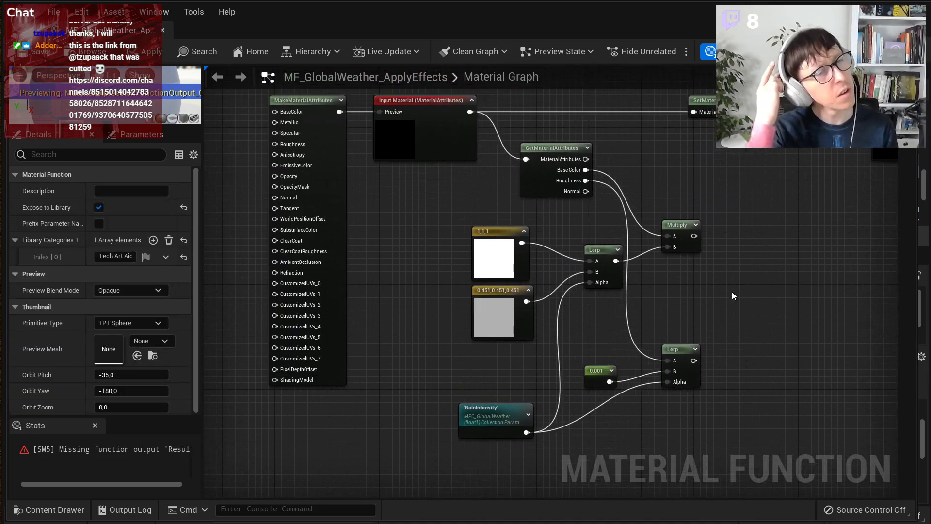
Step: Add a FlattenNormal node, connecting RainIntensity to Flatness and the GetMaterialAttributes Normal output to its Normal input
{"action": "right_click_drag", "start_coordinate": [705, 286], "coordinate": [693, 210]}
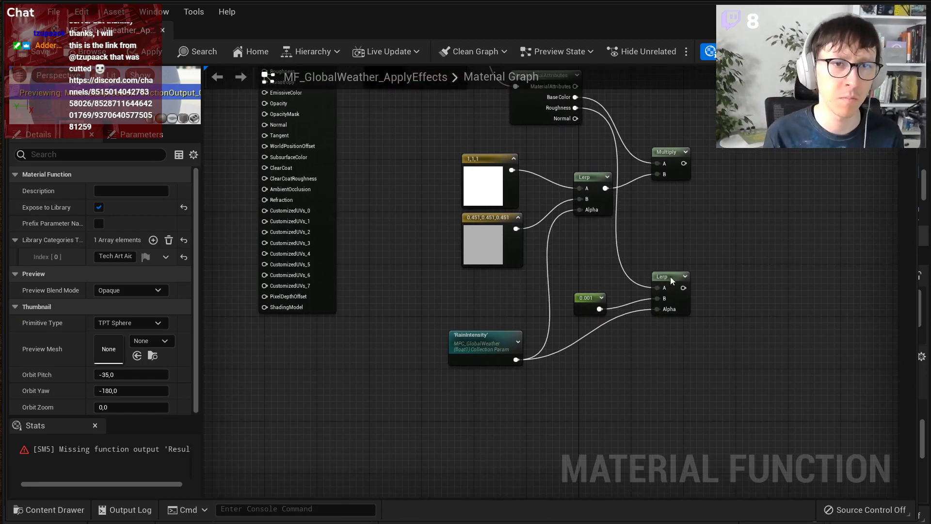
{"action": "right_click_drag", "start_coordinate": [644, 344], "coordinate": [650, 372]}
{"action": "right_click", "coordinate": [653, 383]}
{"action": "type", "text": "flatten"}
{"action": "key", "text": "Return"}
{"action": "scroll", "coordinate": [653, 383], "scroll_direction": "up", "scroll_amount": 2}
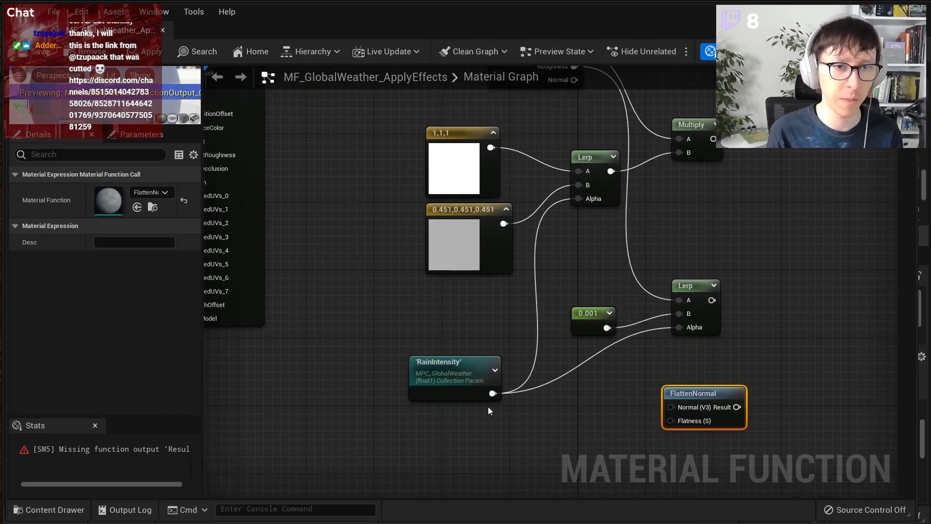
{"action": "left_click_drag", "start_coordinate": [492, 394], "coordinate": [671, 420]}
{"action": "left_click_drag", "start_coordinate": [736, 407], "coordinate": [577, 226]}
{"action": "right_click_drag", "start_coordinate": [773, 364], "coordinate": [749, 162]}
{"action": "right_click_drag", "start_coordinate": [505, 378], "coordinate": [556, 346]}
{"action": "scroll", "coordinate": [661, 327], "scroll_direction": "up", "scroll_amount": 1}
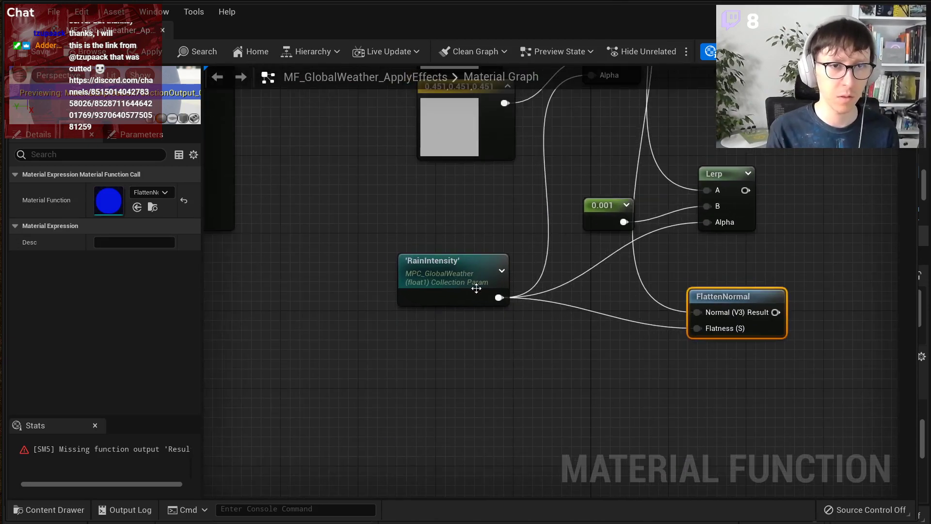
Step: Add a Multiply node fed by RainIntensity on A and by a new constant of 0.3 on B
{"action": "left_click", "coordinate": [588, 324]}
{"action": "left_click_drag", "start_coordinate": [499, 298], "coordinate": [698, 331]}
{"action": "left_click", "coordinate": [534, 363]}
{"action": "left_click", "coordinate": [536, 365]}
{"action": "left_click_drag", "start_coordinate": [562, 390], "coordinate": [597, 364]}
{"action": "left_click", "coordinate": [131, 191]}
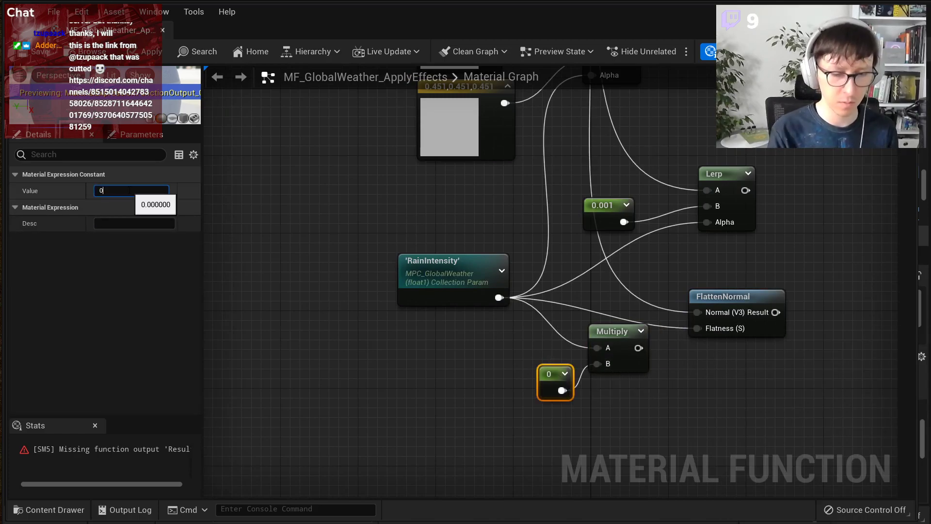
{"action": "type", "text": "0,3"}
{"action": "key", "text": "Return"}
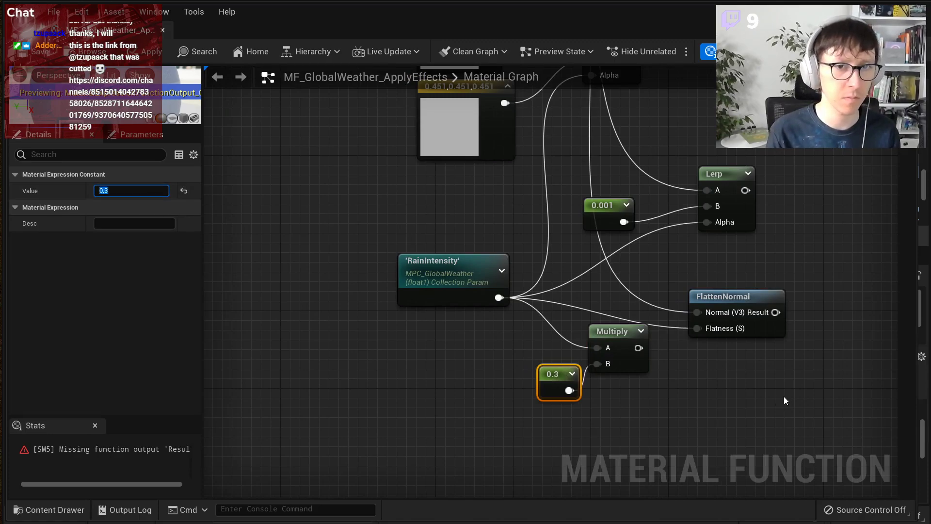
Step: Connect the new Multiply output to FlattenNormal's Flatness input and move the 0.3 constant slightly away
{"action": "left_click_drag", "start_coordinate": [650, 350], "coordinate": [697, 328]}
{"action": "left_click", "coordinate": [531, 388]}
{"action": "left_click_drag", "start_coordinate": [575, 398], "coordinate": [560, 392]}
{"action": "left_click", "coordinate": [666, 372]}
{"action": "scroll", "coordinate": [669, 370], "scroll_direction": "down", "scroll_amount": 2}
{"action": "right_click_drag", "start_coordinate": [730, 329], "coordinate": [609, 439]}
{"action": "scroll", "coordinate": [665, 311], "scroll_direction": "down", "scroll_amount": 1}
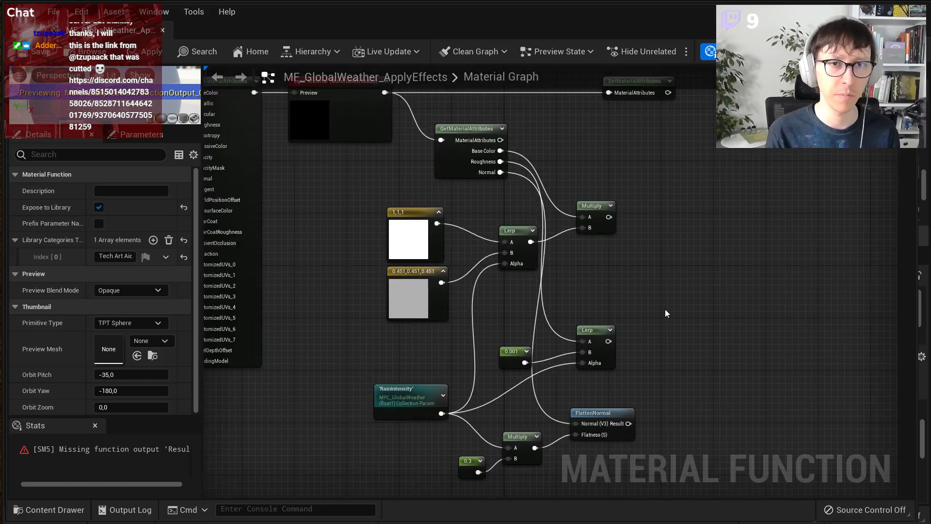
{"action": "right_click_drag", "start_coordinate": [665, 312], "coordinate": [634, 355]}
{"action": "scroll", "coordinate": [656, 226], "scroll_direction": "down", "scroll_amount": 1}
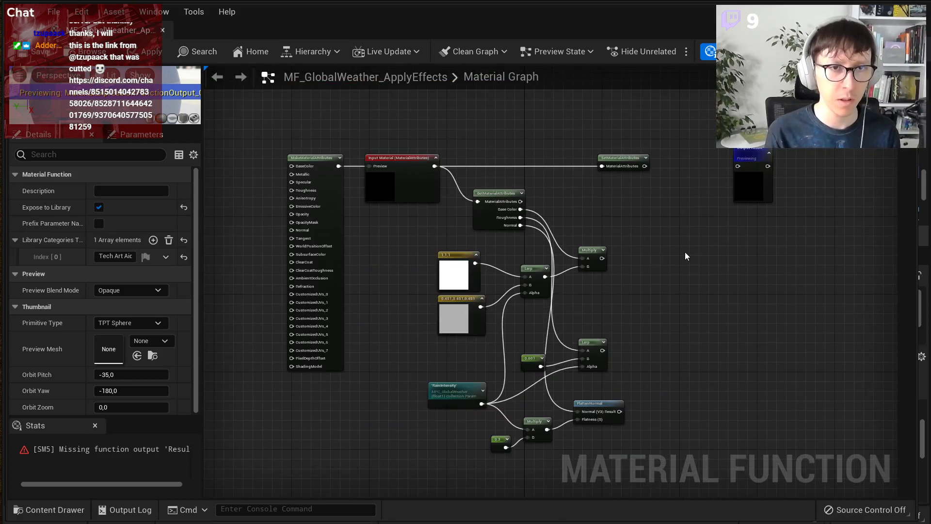
{"action": "scroll", "coordinate": [685, 252], "scroll_direction": "up", "scroll_amount": 1}
{"action": "right_click", "coordinate": [667, 252]}
{"action": "type", "text": "ma"}
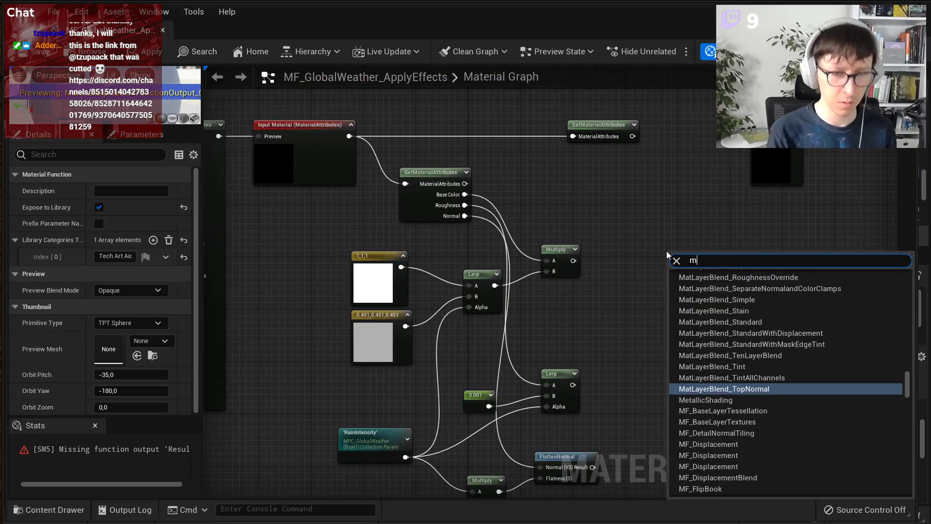
{"action": "key", "text": "Escape"}
Step: Add three attribute set types to the SetMaterialAttributes node: BaseColor, Roughness and Normal
{"action": "left_click", "coordinate": [598, 125]}
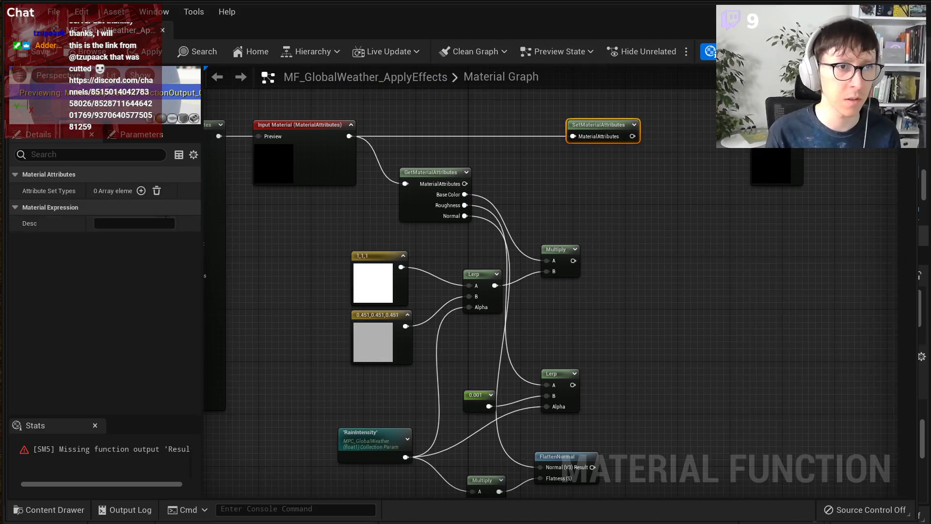
{"action": "left_click", "coordinate": [141, 190]}
{"action": "left_click", "coordinate": [142, 190]}
{"action": "left_click", "coordinate": [141, 190]}
{"action": "left_click", "coordinate": [119, 242]}
{"action": "left_click", "coordinate": [132, 265]}
{"action": "left_click", "coordinate": [131, 244]}
{"action": "left_click", "coordinate": [140, 341]}
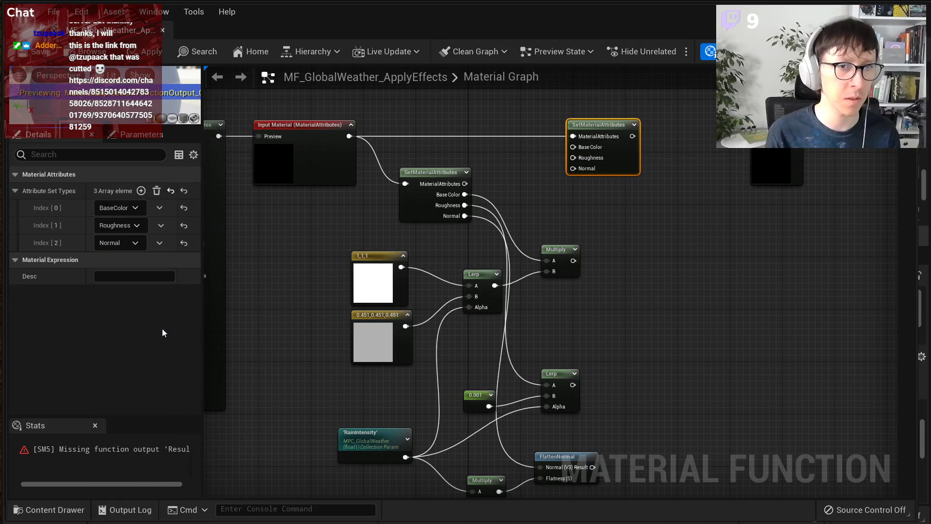
Step: Connect the color Multiply, roughness Lerp and FlattenNormal outputs to SetMaterialAttributes' Base Color, Roughness and Normal inputs
{"action": "left_click_drag", "start_coordinate": [576, 141], "coordinate": [661, 141]}
{"action": "left_click_drag", "start_coordinate": [573, 260], "coordinate": [573, 385]}
{"action": "right_click_drag", "start_coordinate": [605, 412], "coordinate": [601, 323]}
{"action": "left_click_drag", "start_coordinate": [589, 378], "coordinate": [654, 118]}
{"action": "right_click_drag", "start_coordinate": [669, 111], "coordinate": [645, 218]}
Step: Connect the SetMaterialAttributes output to Output Result and place the two nodes side by side with a small gap
{"action": "left_click_drag", "start_coordinate": [652, 185], "coordinate": [673, 187]}
{"action": "left_click", "coordinate": [756, 175]}
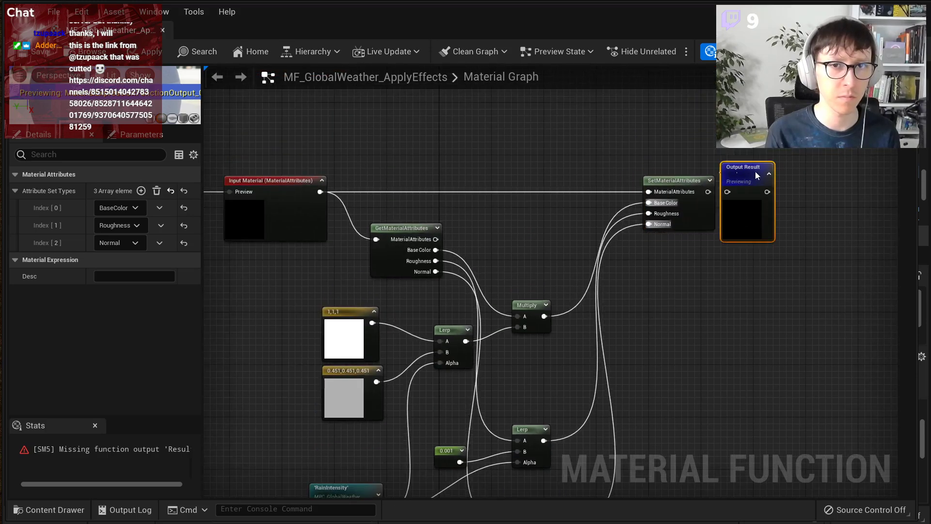
{"action": "left_click", "coordinate": [626, 333]}
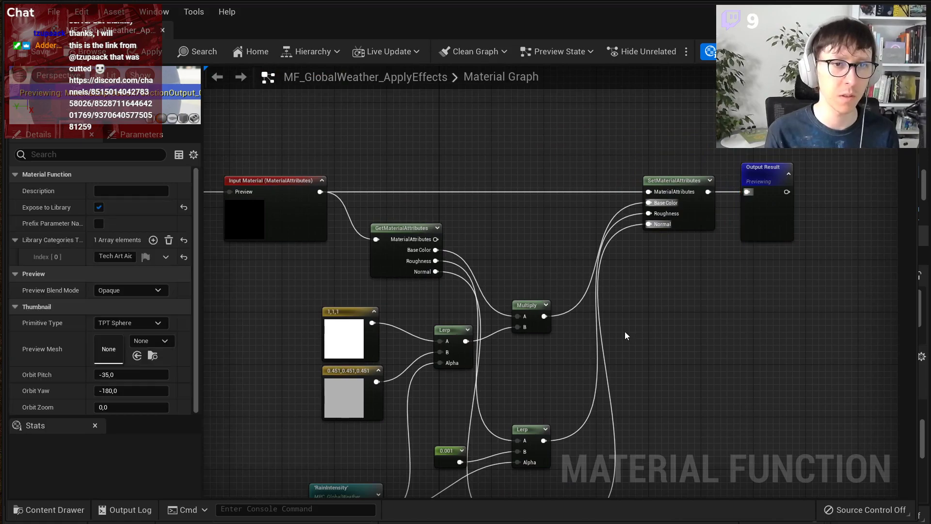
Step: Review the material function graph from the material attributes input through the color, roughness and normal branches
{"action": "scroll", "coordinate": [699, 237], "scroll_direction": "down", "scroll_amount": 3}
{"action": "scroll", "coordinate": [560, 318], "scroll_direction": "up", "scroll_amount": 3}
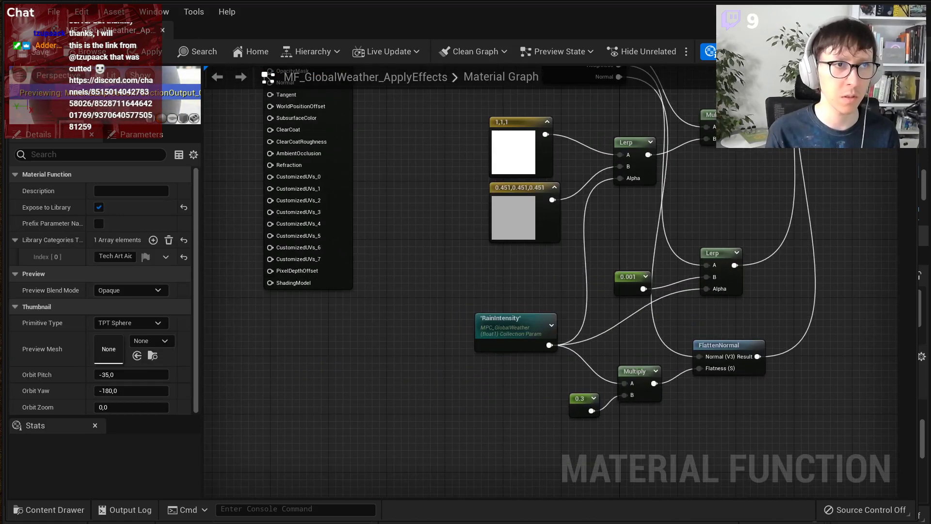
{"action": "right_click_drag", "start_coordinate": [808, 199], "coordinate": [789, 348]}
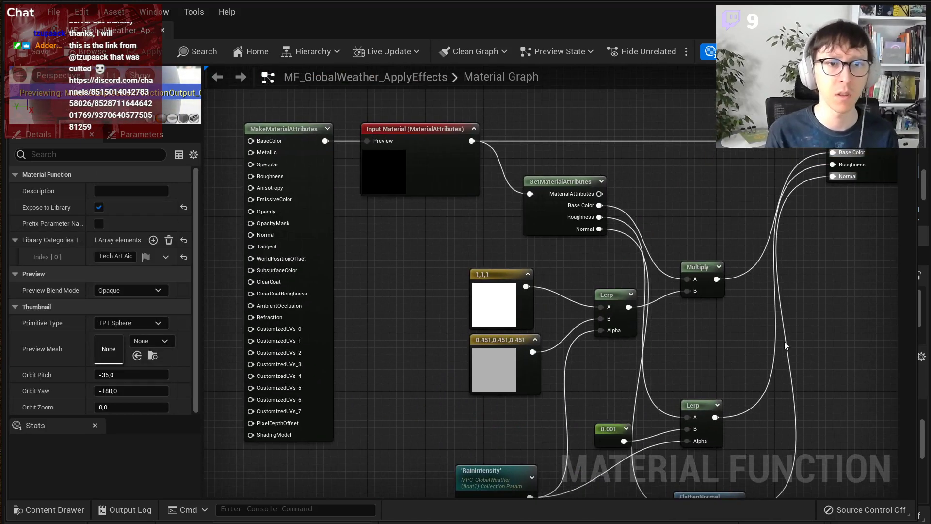
{"action": "scroll", "coordinate": [760, 294], "scroll_direction": "down", "scroll_amount": 1}
{"action": "right_click_drag", "start_coordinate": [561, 482], "coordinate": [519, 412]}
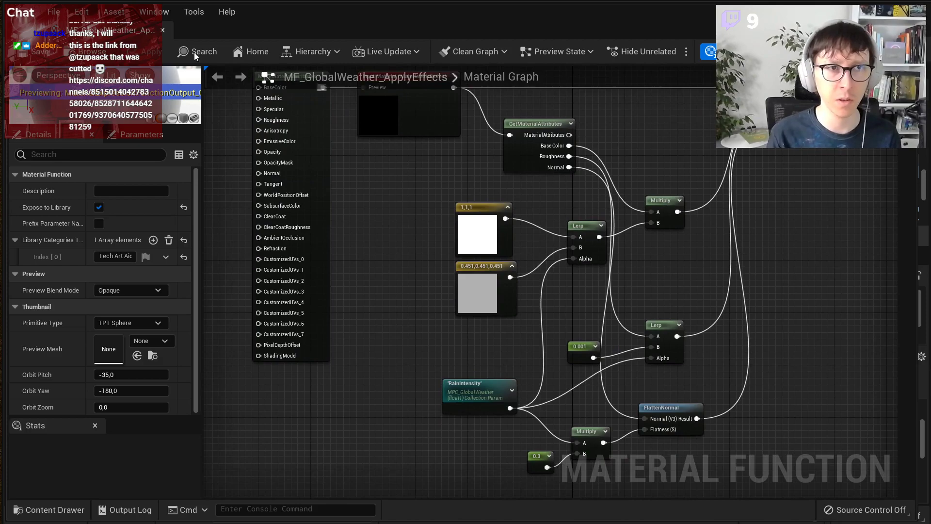
{"action": "scroll", "coordinate": [651, 159], "scroll_direction": "down", "scroll_amount": 2}
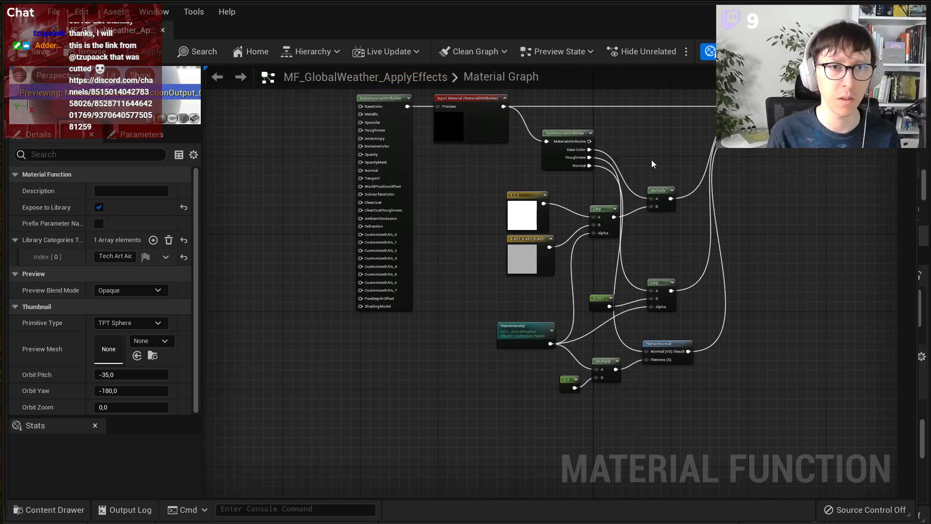
{"action": "right_click_drag", "start_coordinate": [649, 159], "coordinate": [577, 201]}
{"action": "scroll", "coordinate": [577, 200], "scroll_direction": "up", "scroll_amount": 2}
{"action": "right_click_drag", "start_coordinate": [429, 187], "coordinate": [467, 175]}
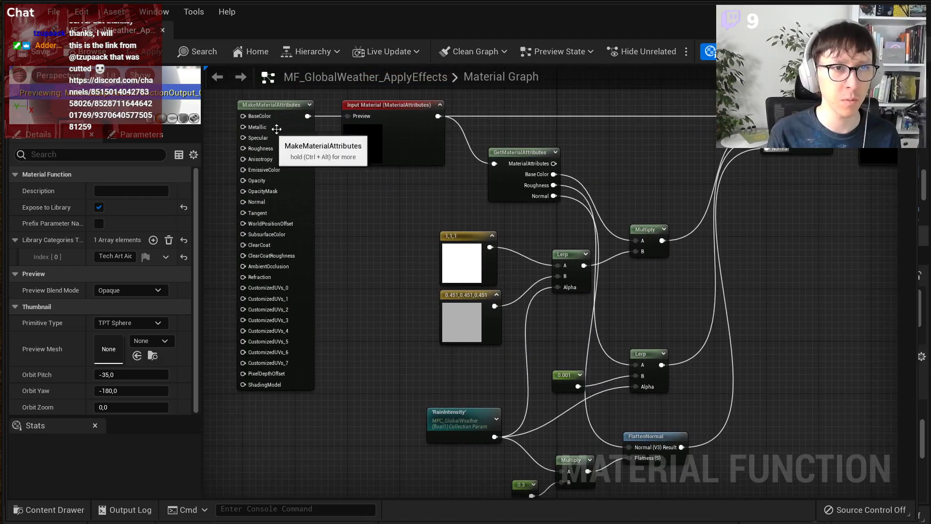
{"action": "right_click_drag", "start_coordinate": [627, 180], "coordinate": [600, 171]}
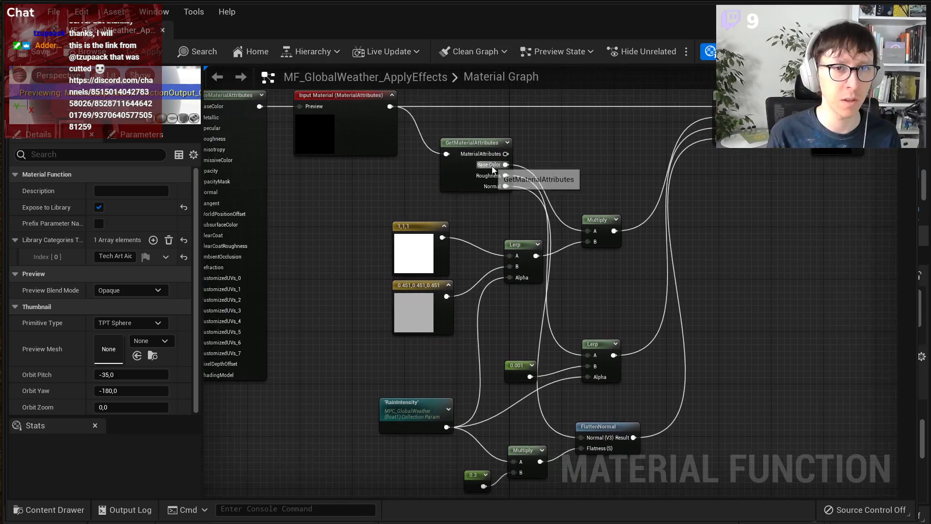
{"action": "left_click", "coordinate": [440, 321]}
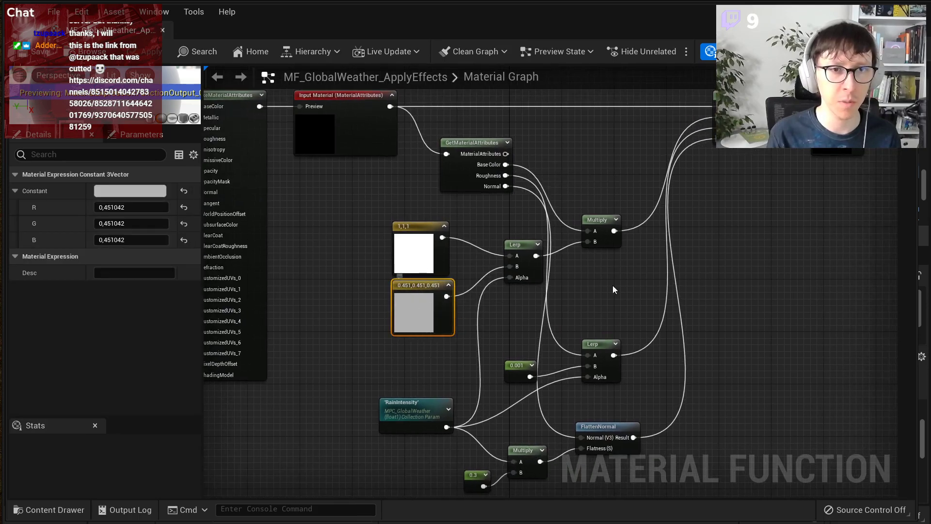
{"action": "right_click_drag", "start_coordinate": [390, 362], "coordinate": [390, 320]}
{"action": "left_click", "coordinate": [390, 320]}
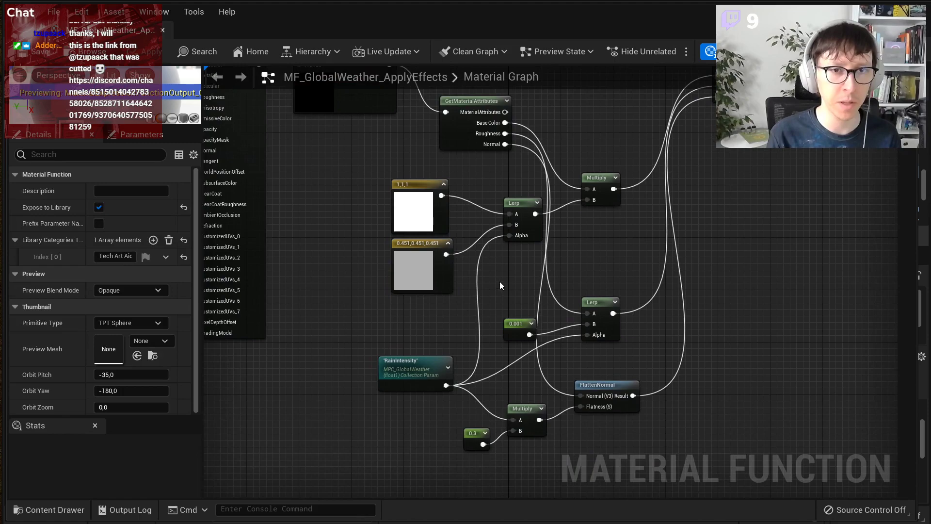
Step: Move the roughness, RainIntensity and normal-flattening nodes down to leave more space below the base color nodes
{"action": "left_click_drag", "start_coordinate": [497, 283], "coordinate": [639, 340]}
{"action": "scroll", "coordinate": [643, 262], "scroll_direction": "down", "scroll_amount": 3}
{"action": "right_click_drag", "start_coordinate": [439, 450], "coordinate": [453, 374]}
{"action": "left_click_drag", "start_coordinate": [453, 374], "coordinate": [743, 242]}
{"action": "left_click_drag", "start_coordinate": [740, 398], "coordinate": [426, 269]}
{"action": "left_click_drag", "start_coordinate": [619, 259], "coordinate": [622, 301]}
{"action": "scroll", "coordinate": [616, 197], "scroll_direction": "up", "scroll_amount": 3}
{"action": "left_click", "coordinate": [631, 251]}
{"action": "right_click_drag", "start_coordinate": [631, 251], "coordinate": [665, 327]}
Step: Group the two color constants, their Lerp and the color Multiply in a comment titled "Darken the base color"
{"action": "left_click_drag", "start_coordinate": [708, 361], "coordinate": [453, 248]}
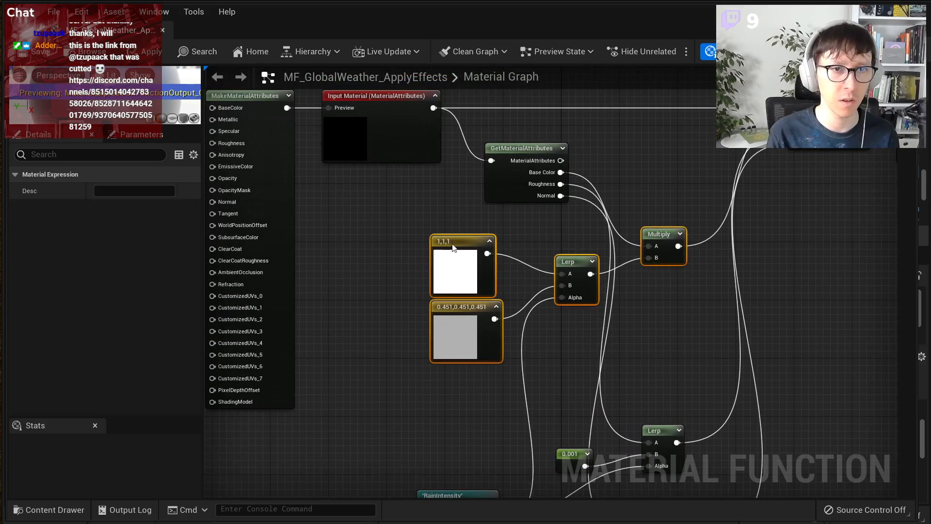
{"action": "right_click", "coordinate": [452, 244]}
{"action": "left_click", "coordinate": [533, 335]}
{"action": "type", "text": "Darken the base color"}
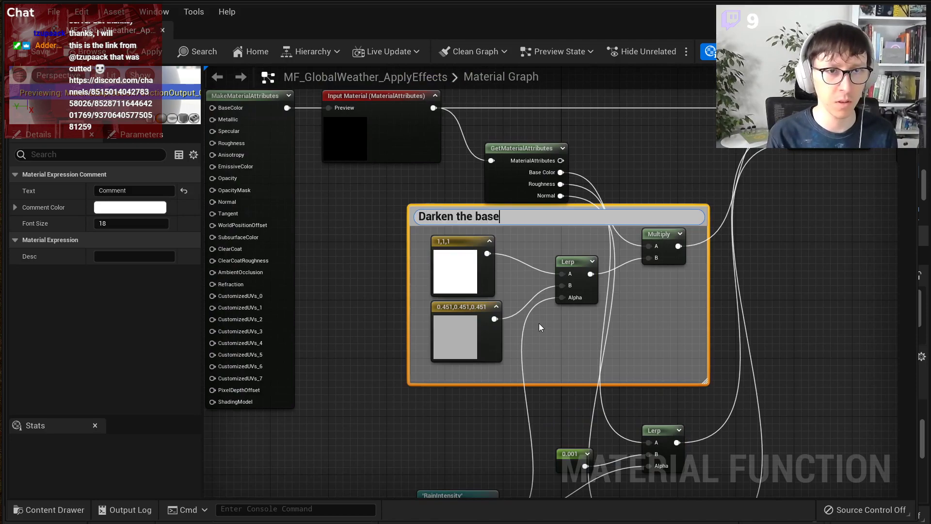
{"action": "key", "text": "Return"}
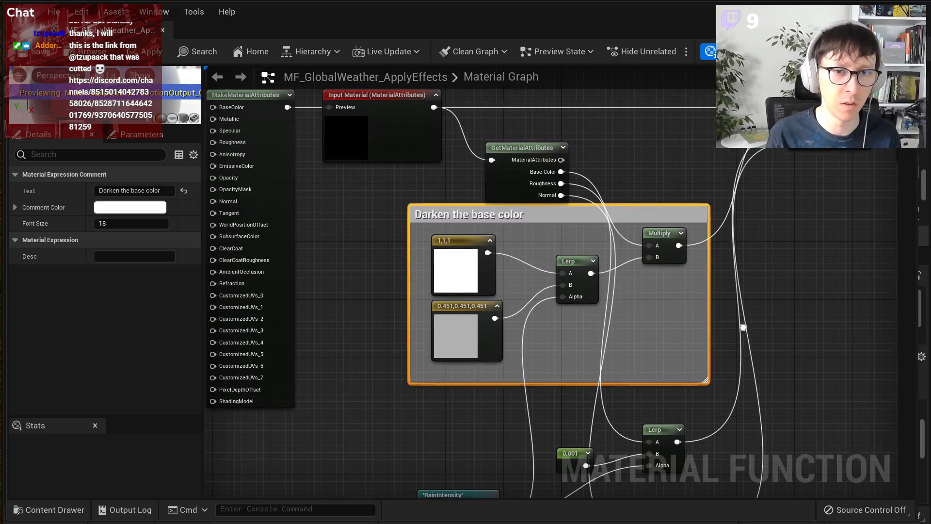
Step: Group the 0.001 constant and the roughness Lerp in a comment titled "Make surface more shiny"
{"action": "right_click_drag", "start_coordinate": [539, 323], "coordinate": [550, 179]}
{"action": "left_click_drag", "start_coordinate": [563, 267], "coordinate": [731, 336]}
{"action": "right_click", "coordinate": [670, 286]}
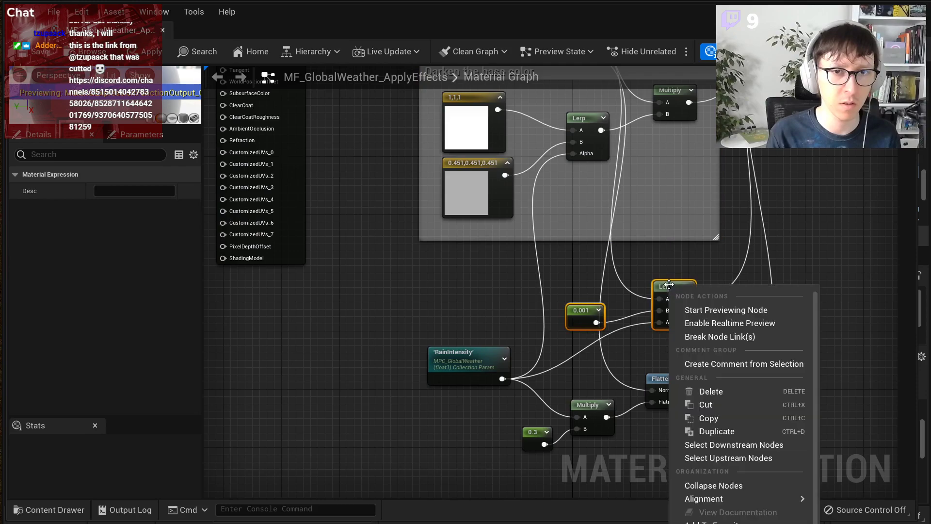
{"action": "left_click", "coordinate": [749, 363]}
{"action": "type", "text": "Make"}
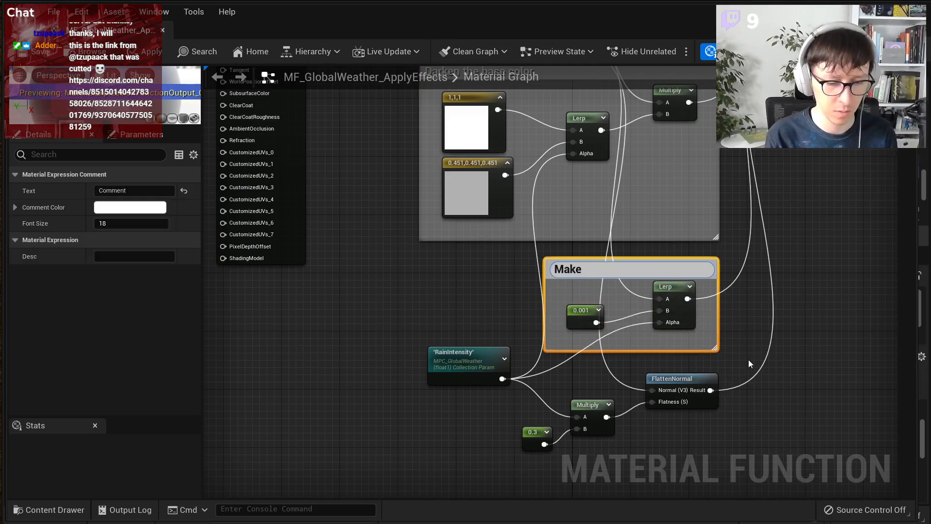
{"action": "type", "text": "surface more shiny"}
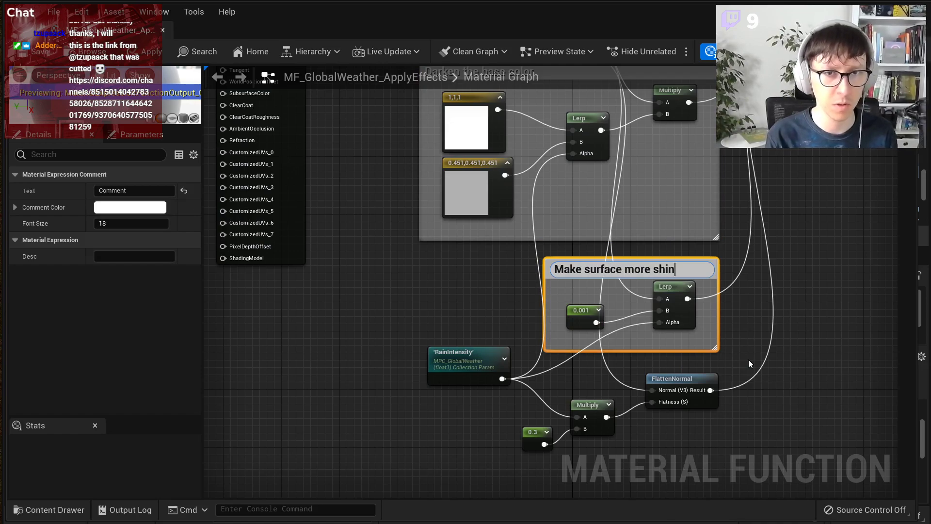
{"action": "left_click", "coordinate": [748, 359]}
Step: Move the FlattenNormal, Multiply and 0.3 nodes down a little and group them in a comment beginning "Simulate the"
{"action": "right_click_drag", "start_coordinate": [770, 364], "coordinate": [752, 256]}
{"action": "left_click_drag", "start_coordinate": [752, 370], "coordinate": [522, 282]}
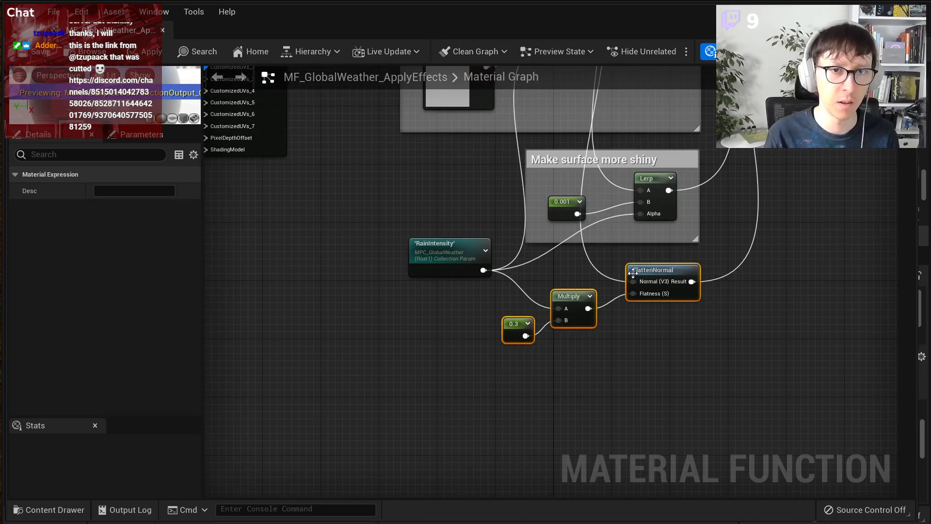
{"action": "left_click_drag", "start_coordinate": [662, 273], "coordinate": [662, 311]}
{"action": "right_click", "coordinate": [661, 311]}
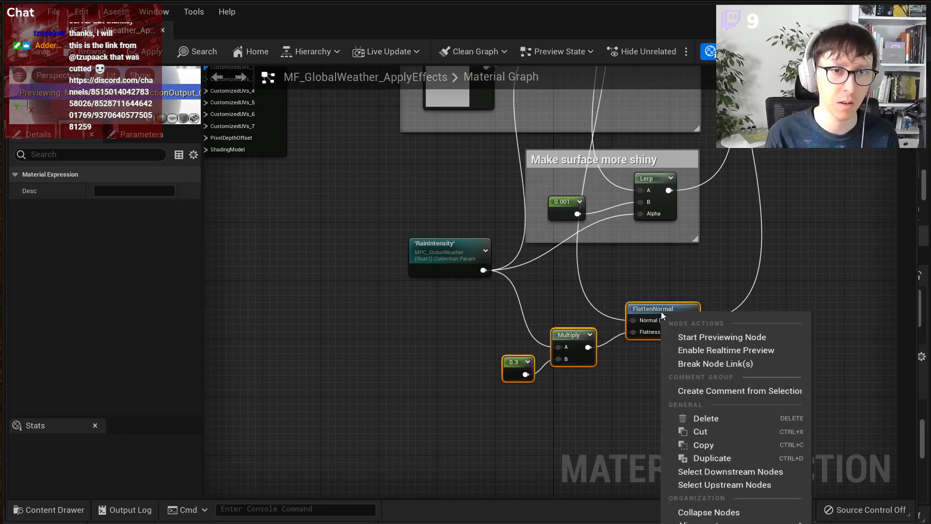
{"action": "left_click", "coordinate": [735, 391]}
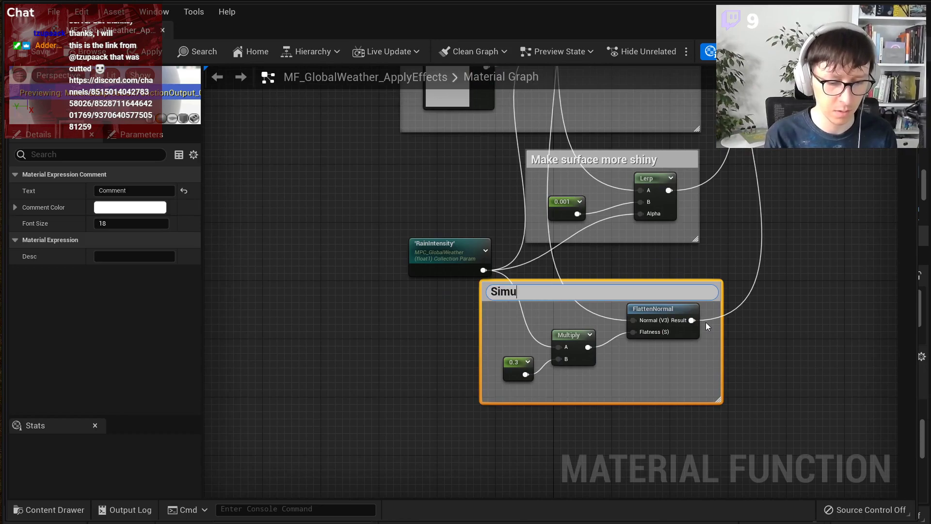
{"action": "type", "text": "the"}
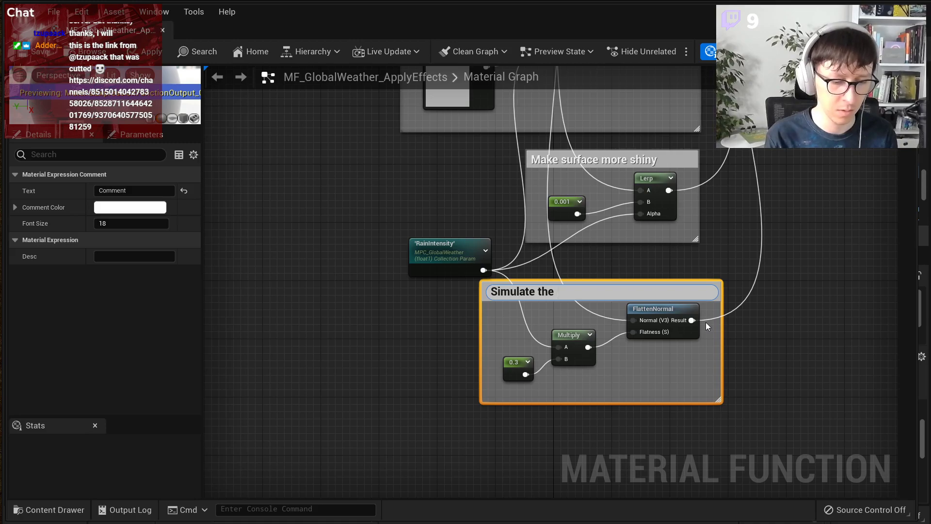
{"action": "type", "text": " \"fl"}
{"action": "type", "text": "at"}
{"action": "key", "text": "BackSpace"}
{"action": "key", "text": "BackSpace"}
{"action": "key", "text": "BackSpace"}
{"action": "key", "text": "BackSpace"}
{"action": "key", "text": "BackSpace"}
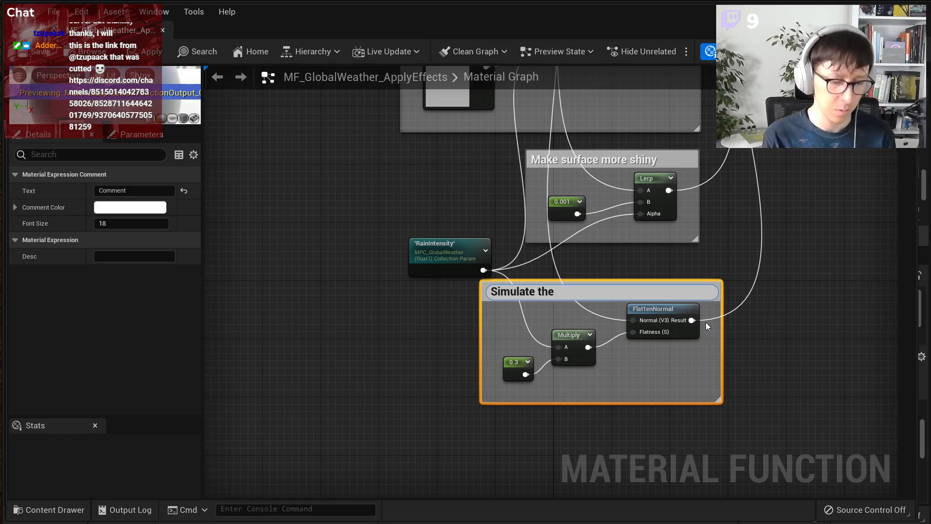
{"action": "type", "text": "accumu"}
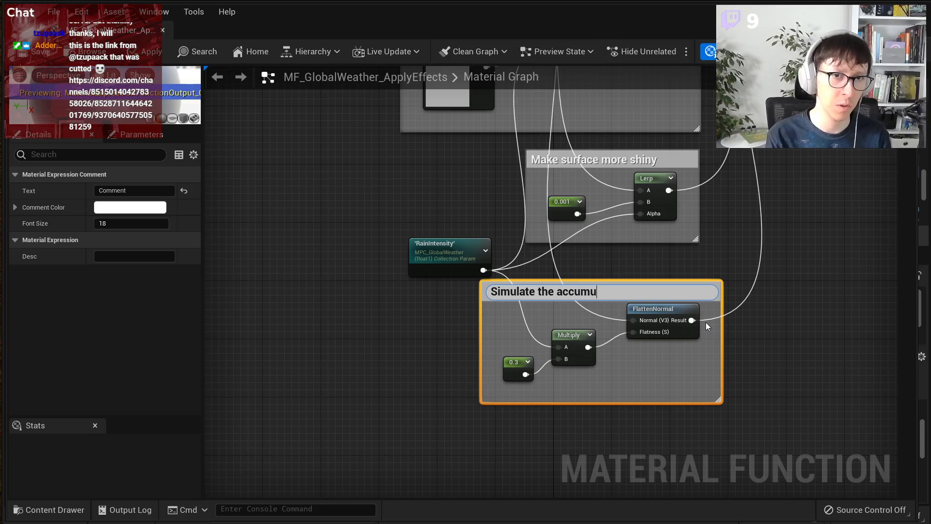
{"action": "key", "text": "BackSpace"}
{"action": "type", "text": "ula"}
{"action": "key", "text": "BackSpace"}
{"action": "key", "text": "ctrl+BackSpace"}
Step: Complete the comment title as "Simulate the reflection of accumulated water ("flattening" the normal)", with the parenthesis on a second line
{"action": "type", "text": "reflectio"}
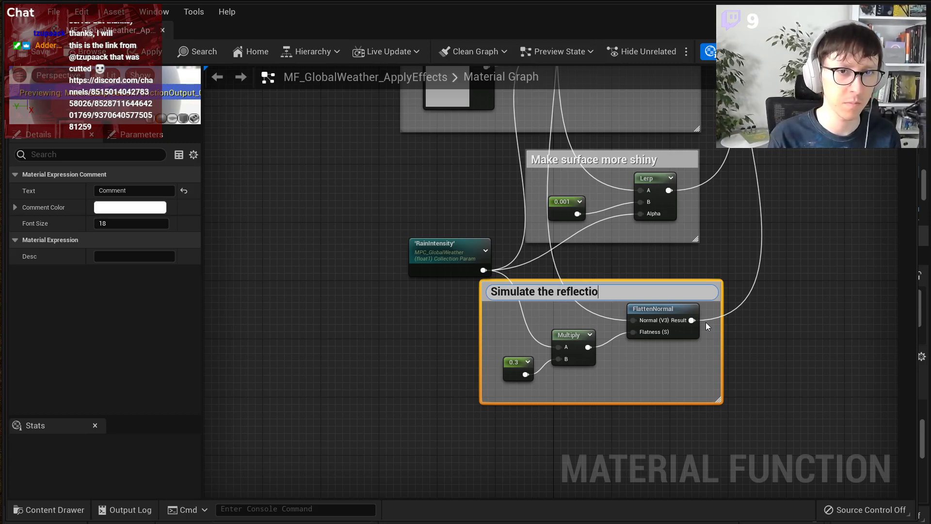
{"action": "type", "text": "n of accumulated water"}
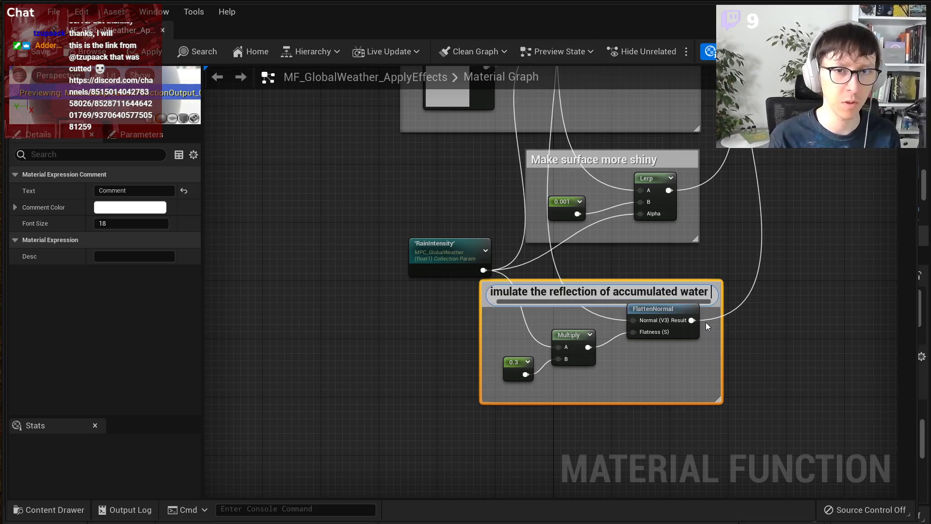
{"action": "key", "text": "shift+Return"}
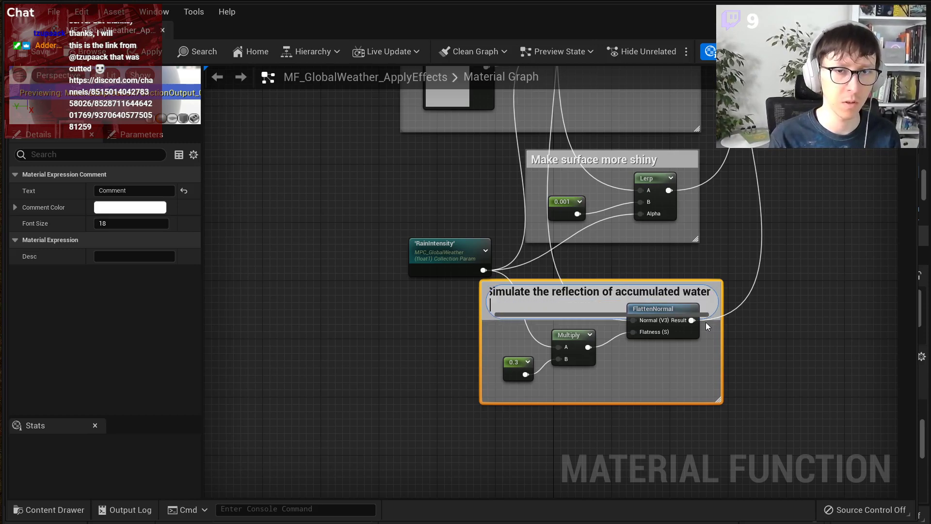
{"action": "type", "text": "\"flattening\" the normal)"}
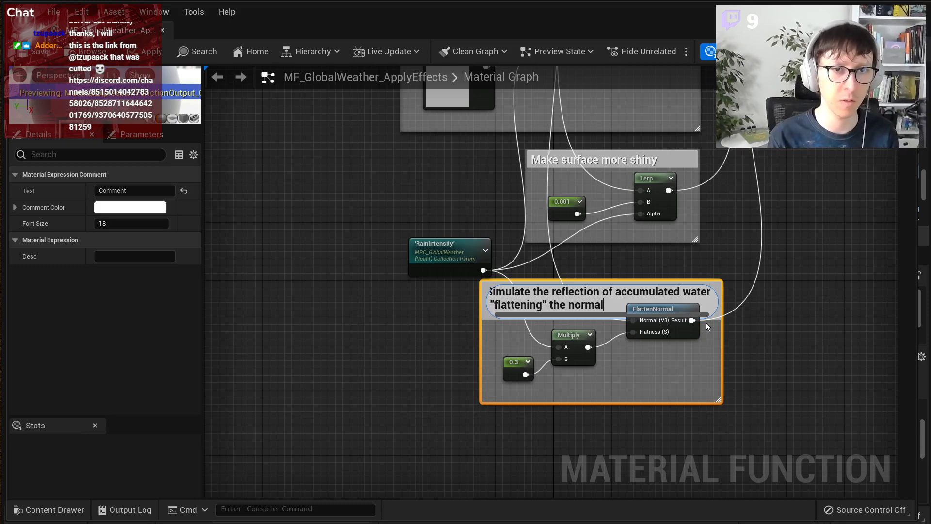
{"action": "left_click", "coordinate": [796, 349]}
Step: Shift the FlattenNormal, Multiply and 0.3 nodes below the comment's two-line title and move RainIntensity slightly left and up
{"action": "left_click_drag", "start_coordinate": [652, 311], "coordinate": [651, 326]}
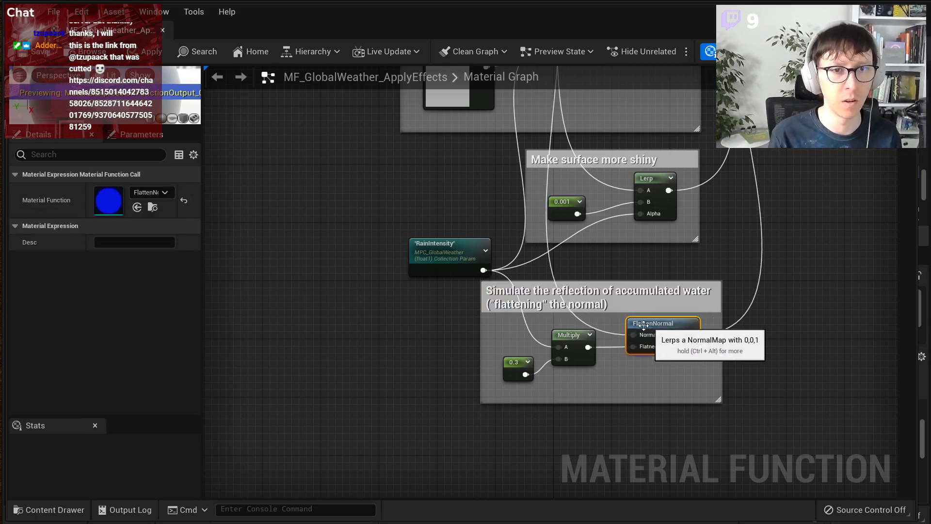
{"action": "left_click_drag", "start_coordinate": [573, 335], "coordinate": [568, 346]}
{"action": "left_click_drag", "start_coordinate": [519, 368], "coordinate": [511, 381]}
{"action": "left_click", "coordinate": [466, 310]}
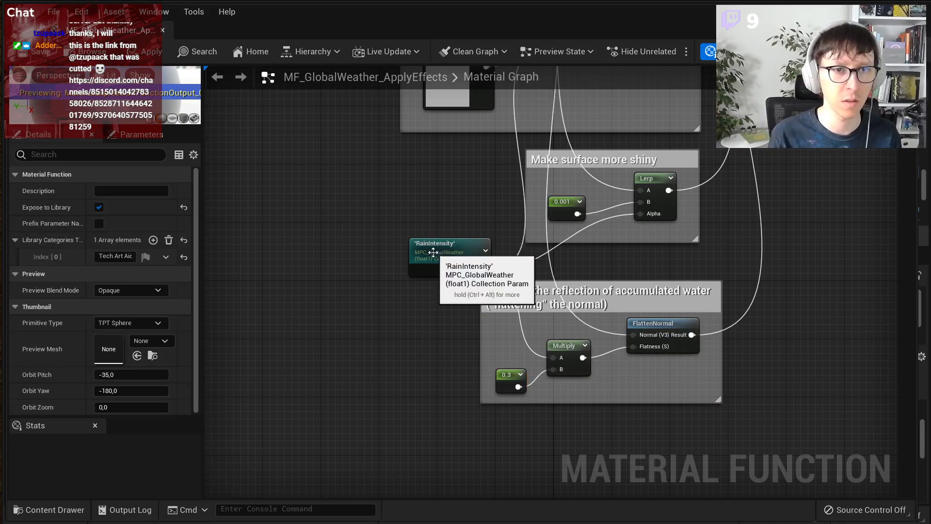
{"action": "left_click_drag", "start_coordinate": [439, 255], "coordinate": [410, 247]}
Step: Reword the water reflection comment's parenthesis to "(the normal of the water)"
{"action": "double_click", "coordinate": [546, 306]}
{"action": "left_click_drag", "start_coordinate": [545, 306], "coordinate": [490, 303]}
{"action": "key", "text": "Delete"}
{"action": "key", "text": "Delete"}
{"action": "key", "text": "Delete"}
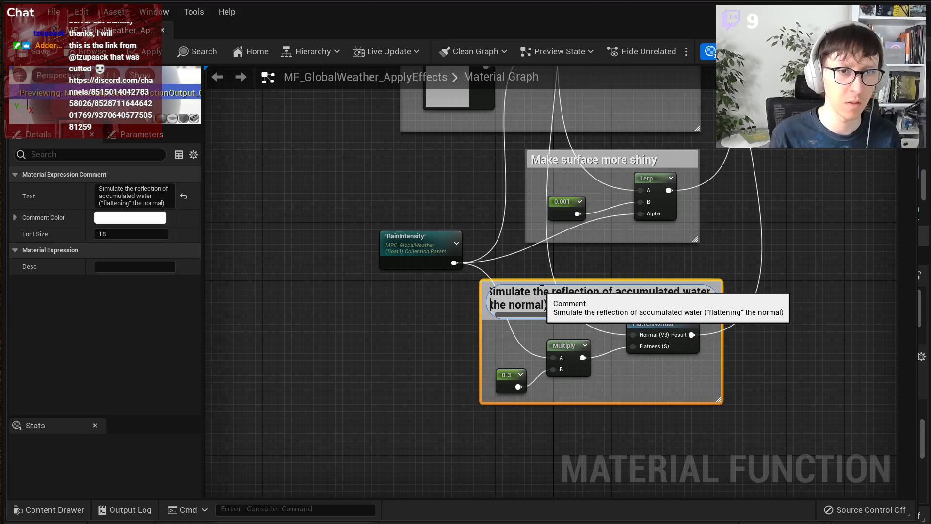
{"action": "type", "text": "of "}
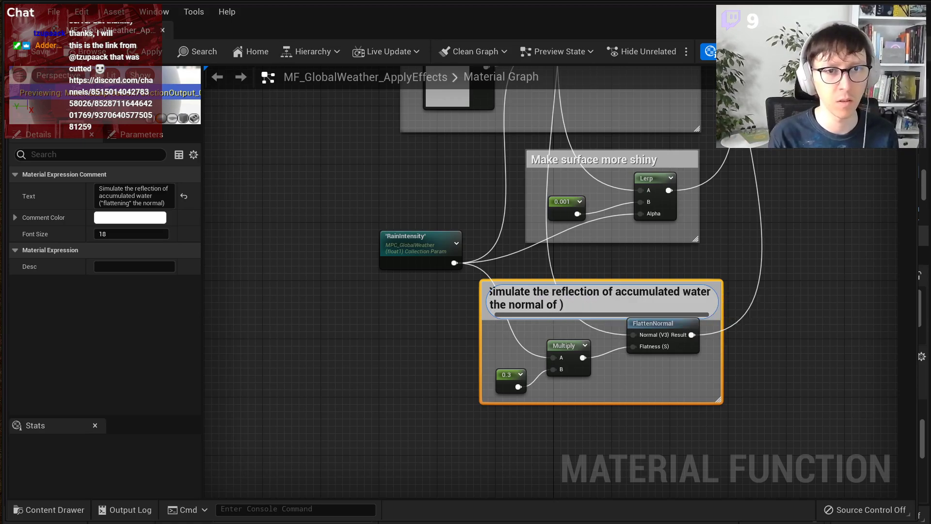
{"action": "type", "text": "the "}
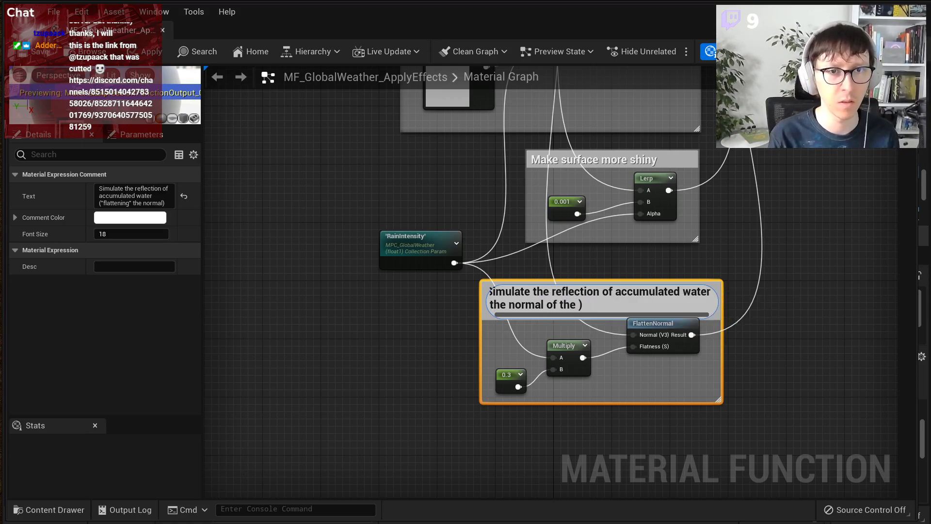
{"action": "type", "text": "water"}
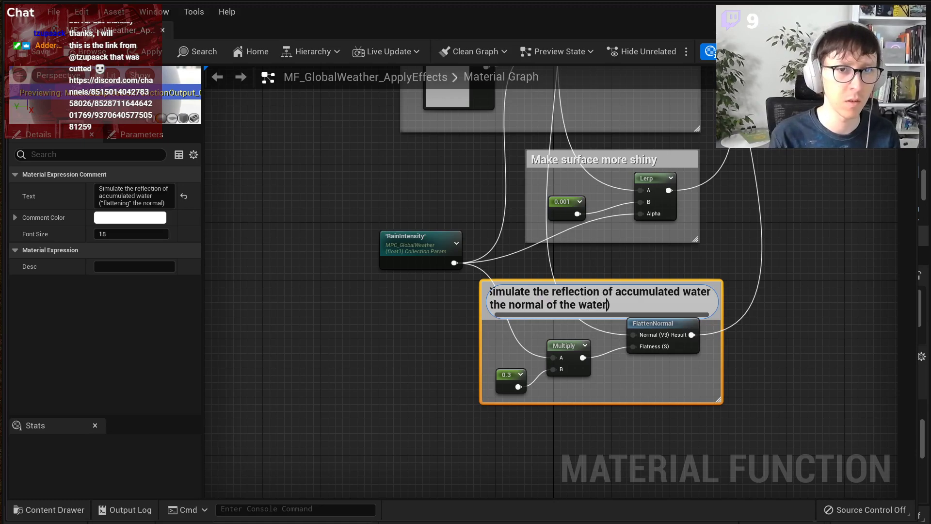
{"action": "key", "text": "Return"}
Step: Change the water reflection comment's parenthesis to "(the normal of water on top)"
{"action": "right_click_drag", "start_coordinate": [764, 249], "coordinate": [743, 284]}
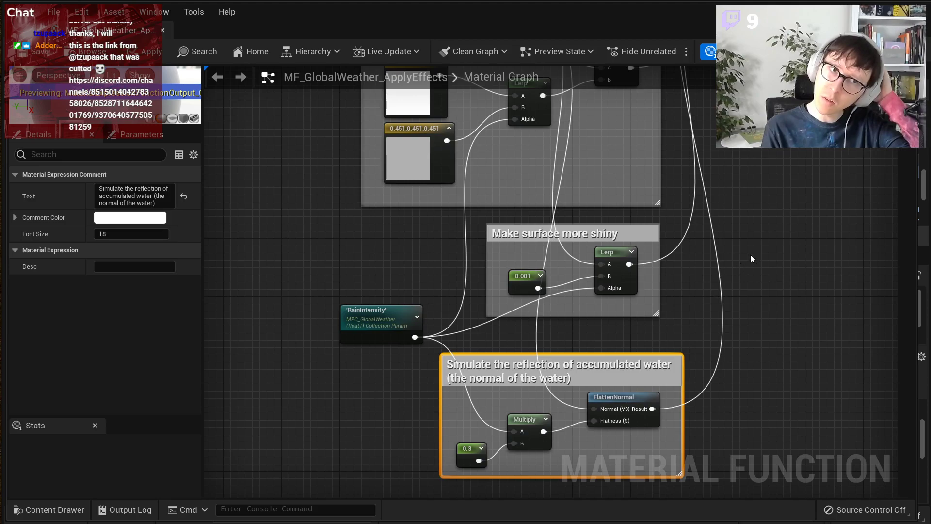
{"action": "double_click", "coordinate": [536, 378]}
{"action": "key", "text": "BackSpace"}
{"action": "key", "text": "BackSpace"}
{"action": "key", "text": "BackSpace"}
{"action": "key", "text": "BackSpace"}
{"action": "key", "text": "BackSpace"}
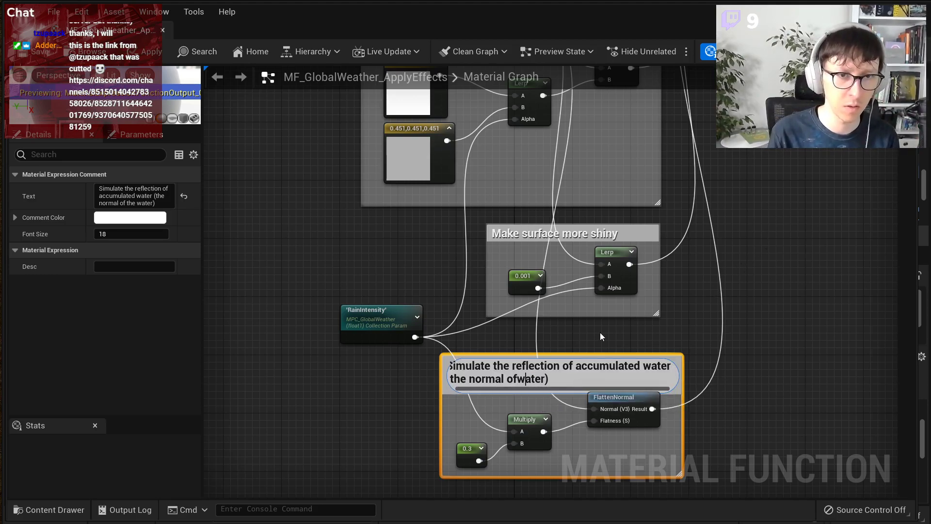
{"action": "key", "text": "Right"}
{"action": "key", "text": "Right"}
{"action": "key", "text": "Right"}
{"action": "key", "text": "Right"}
{"action": "key", "text": "Right"}
{"action": "type", "text": "on top"}
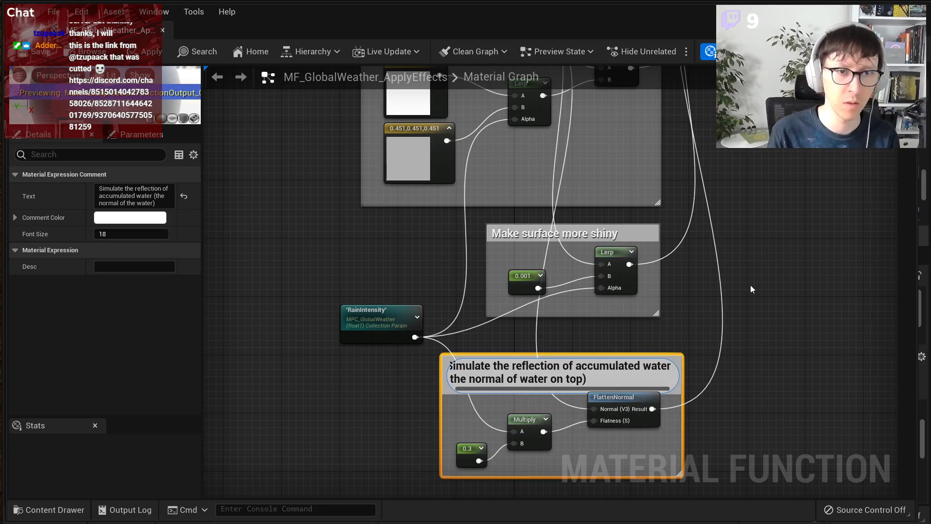
{"action": "left_click", "coordinate": [749, 290]}
{"action": "scroll", "coordinate": [835, 228], "scroll_direction": "down", "scroll_amount": 5}
{"action": "scroll", "coordinate": [753, 294], "scroll_direction": "up", "scroll_amount": 2}
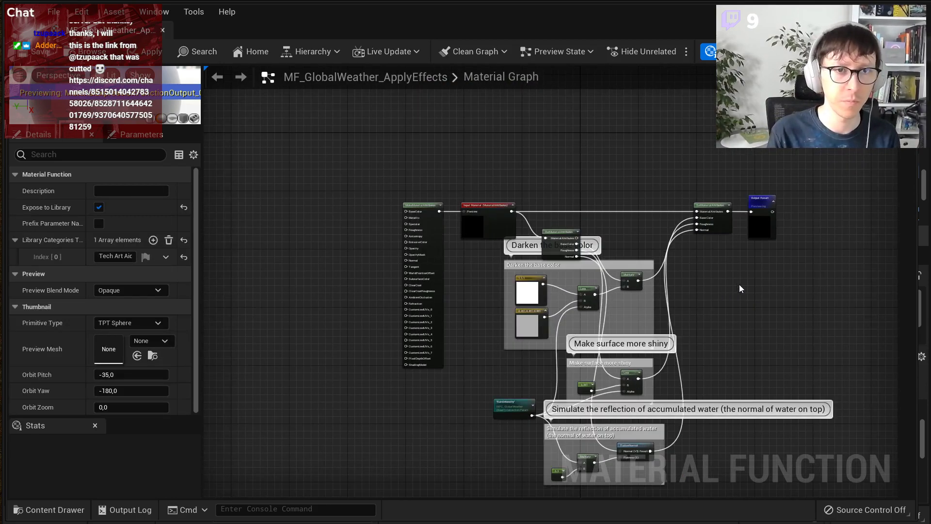
{"action": "scroll", "coordinate": [568, 194], "scroll_direction": "up", "scroll_amount": 2}
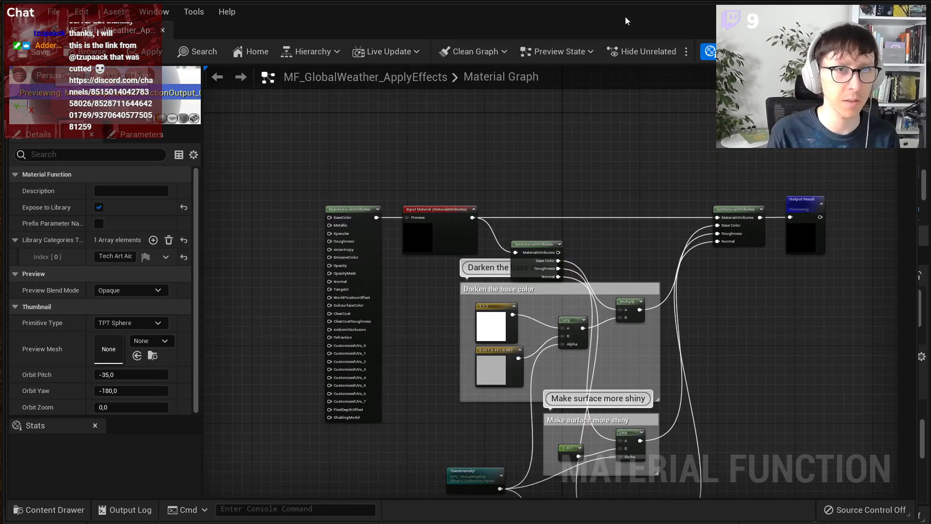
Step: Open the ground actor's material instance MI_Fortress_Ground and its parent material M_Generic_Simple for inspection
{"action": "left_click", "coordinate": [906, 11]}
{"action": "mouse_move", "coordinate": [427, 346]}
{"action": "right_mouse_down"}
{"action": "mouse_move", "coordinate": [460, 371]}
{"action": "mouse_move", "coordinate": [427, 347]}
{"action": "right_mouse_up"}
{"action": "left_click", "coordinate": [428, 346]}
{"action": "scroll", "coordinate": [747, 421], "scroll_direction": "down", "scroll_amount": 5}
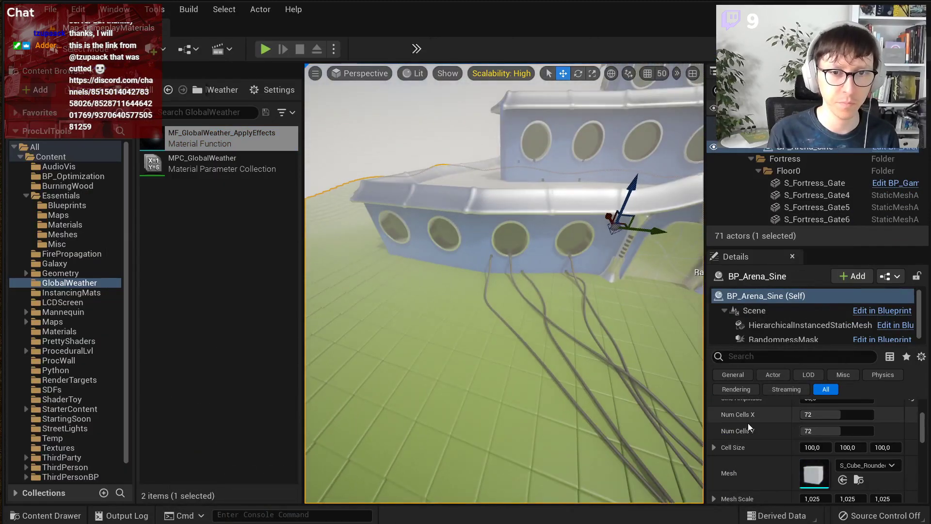
{"action": "double_click", "coordinate": [819, 487]}
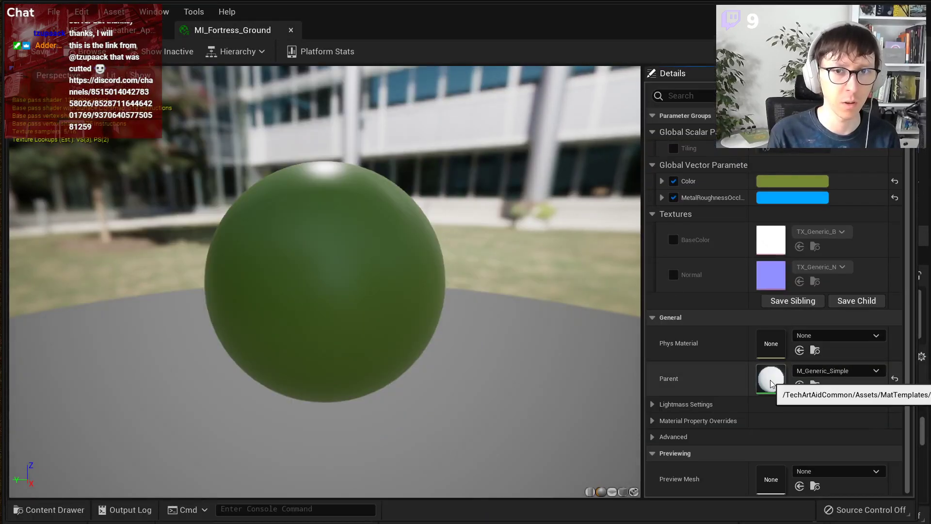
{"action": "double_click", "coordinate": [770, 379]}
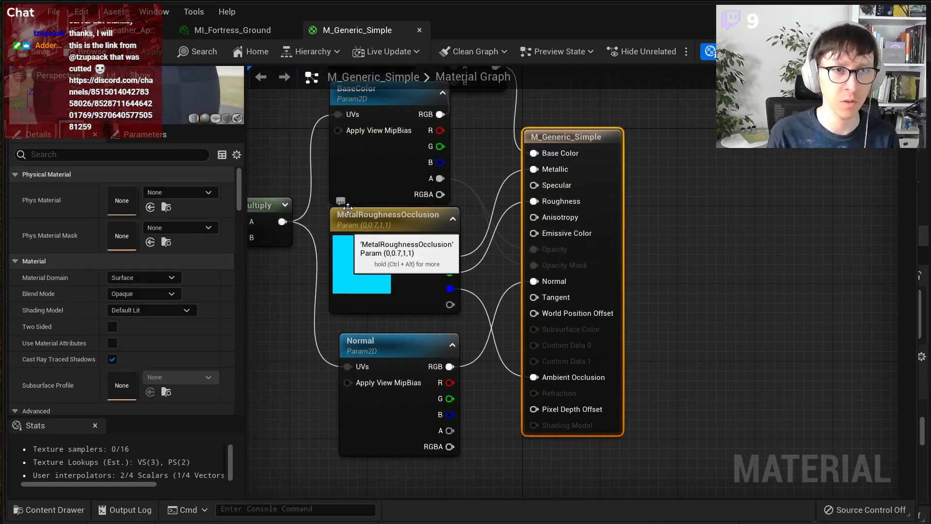
{"action": "scroll", "coordinate": [491, 160], "scroll_direction": "down", "scroll_amount": 4}
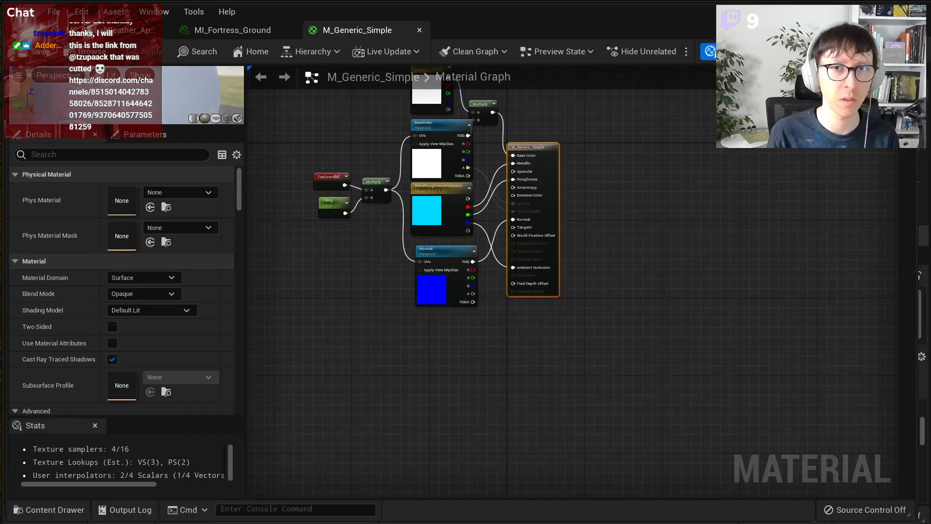
Step: Locate M_Generic_Simple in the MatTemplates folder, duplicate it and move the copy to the GlobalWeather folder
{"action": "key", "text": "alt+Tab"}
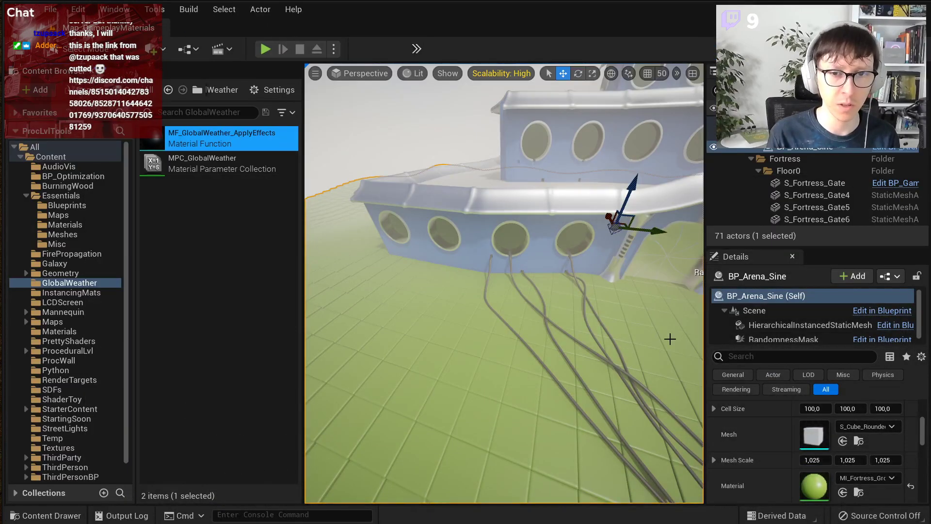
{"action": "left_click", "coordinate": [859, 492]}
{"action": "double_click", "coordinate": [235, 384]}
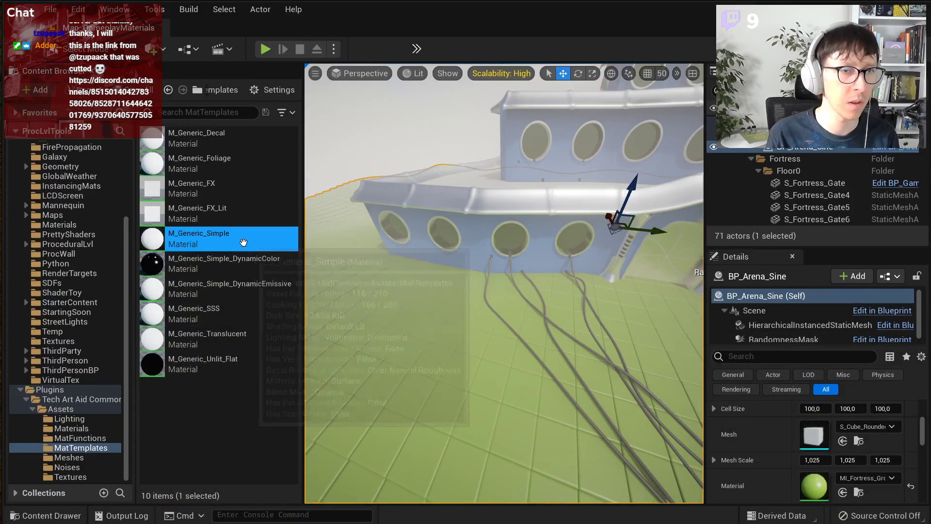
{"action": "right_click", "coordinate": [245, 242]}
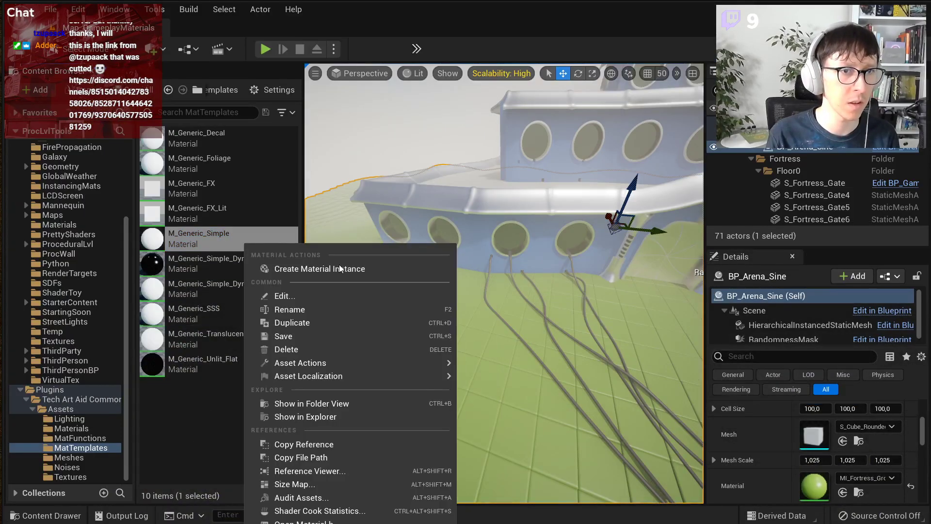
{"action": "left_click", "coordinate": [314, 323]}
{"action": "left_click", "coordinate": [262, 264]}
{"action": "left_click_drag", "start_coordinate": [262, 264], "coordinate": [78, 199]}
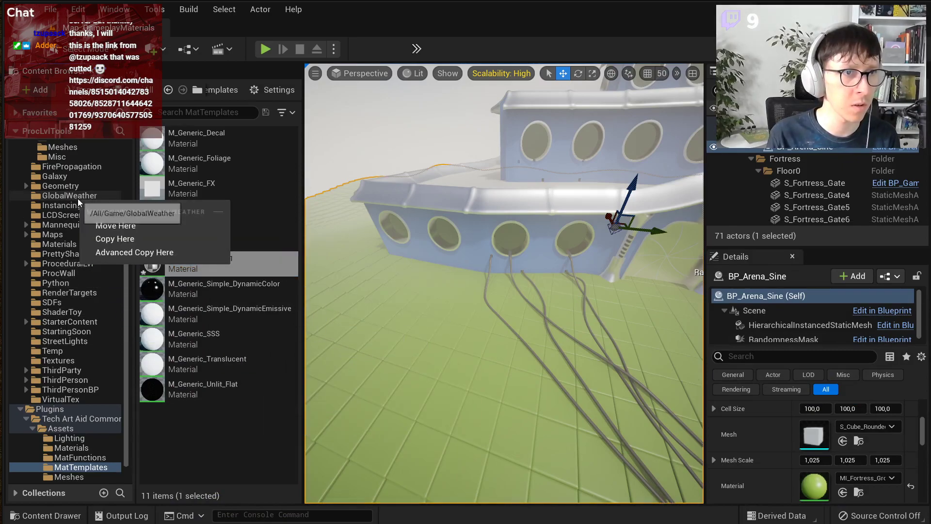
{"action": "left_click", "coordinate": [109, 224]}
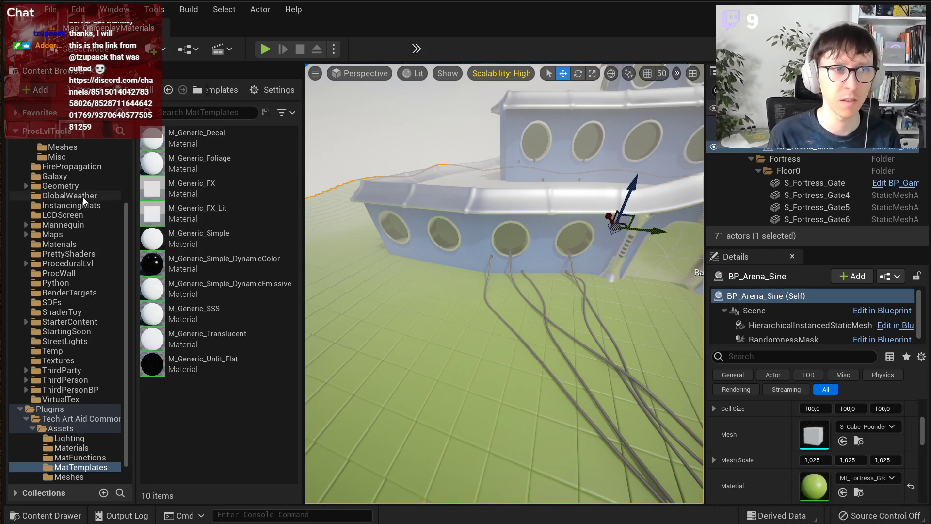
Step: Rename the material copy in the GlobalWeather folder to M_GlobalWeather_Generic_Simple
{"action": "left_click", "coordinate": [83, 196]}
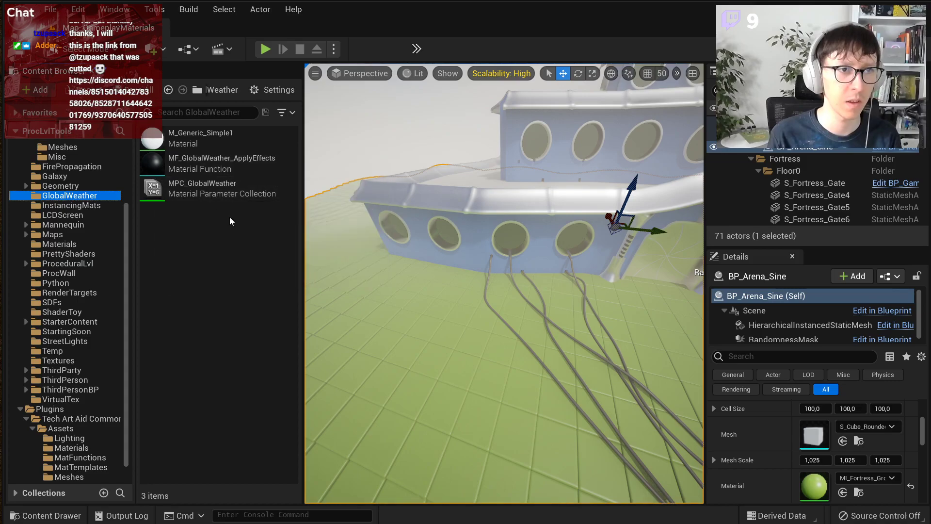
{"action": "left_click", "coordinate": [220, 138]}
{"action": "key", "text": "F2"}
{"action": "key", "text": "End"}
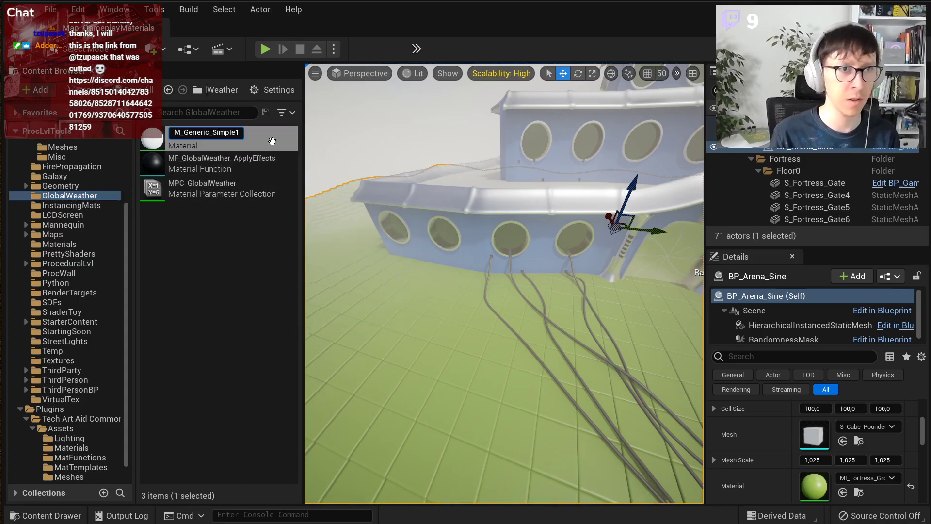
{"action": "key", "text": "BackSpace"}
{"action": "key", "text": "BackSpace"}
{"action": "key", "text": "BackSpace"}
{"action": "key", "text": "BackSpace"}
{"action": "key", "text": "BackSpace"}
{"action": "key", "text": "BackSpace"}
{"action": "key", "text": "BackSpace"}
{"action": "key", "text": "BackSpace"}
{"action": "key", "text": "BackSpace"}
{"action": "key", "text": "BackSpace"}
{"action": "key", "text": "BackSpace"}
{"action": "key", "text": "BackSpace"}
{"action": "key", "text": "BackSpace"}
{"action": "key", "text": "BackSpace"}
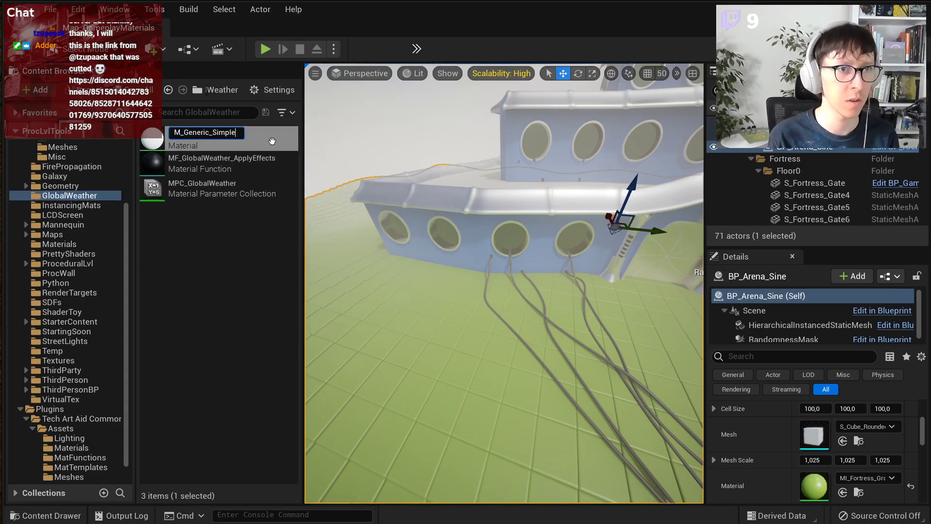
{"action": "type", "text": "lobal"}
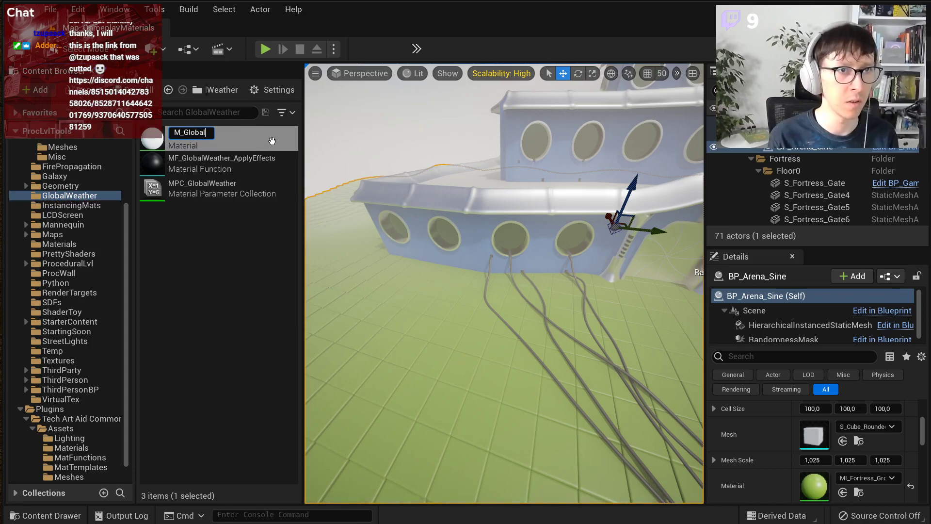
{"action": "type", "text": "Weather_Gener"}
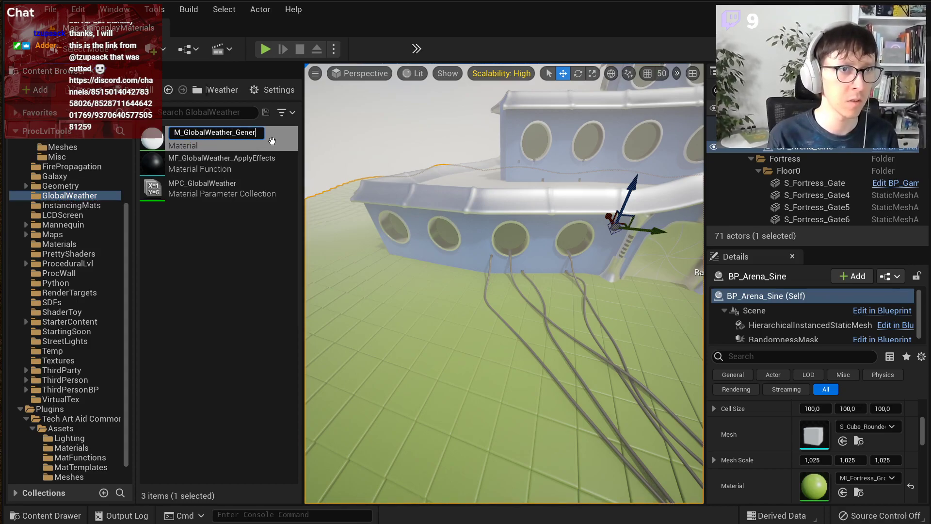
{"action": "type", "text": "ic_Simple"}
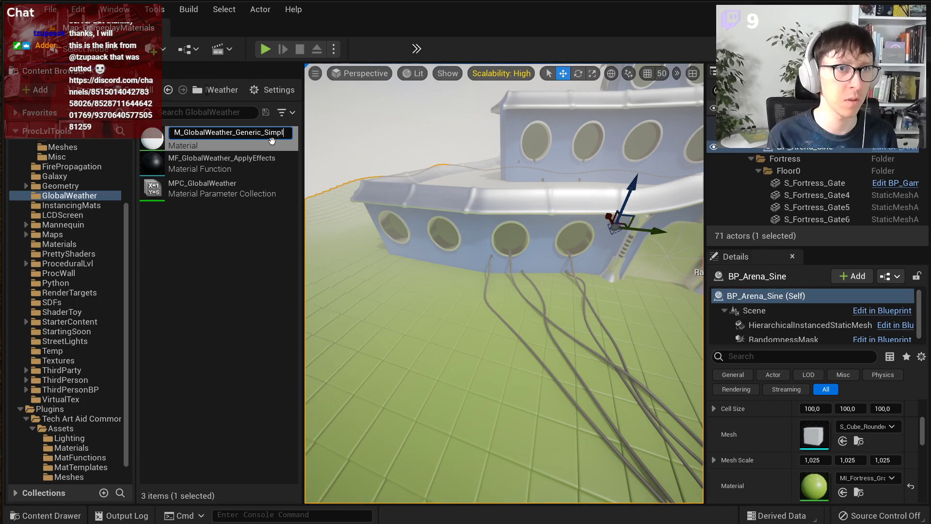
{"action": "key", "text": "Return"}
Step: Open M_GlobalWeather_Generic_Simple and add a MakeMaterialAttributes node between the parameters and the result node
{"action": "double_click", "coordinate": [272, 141]}
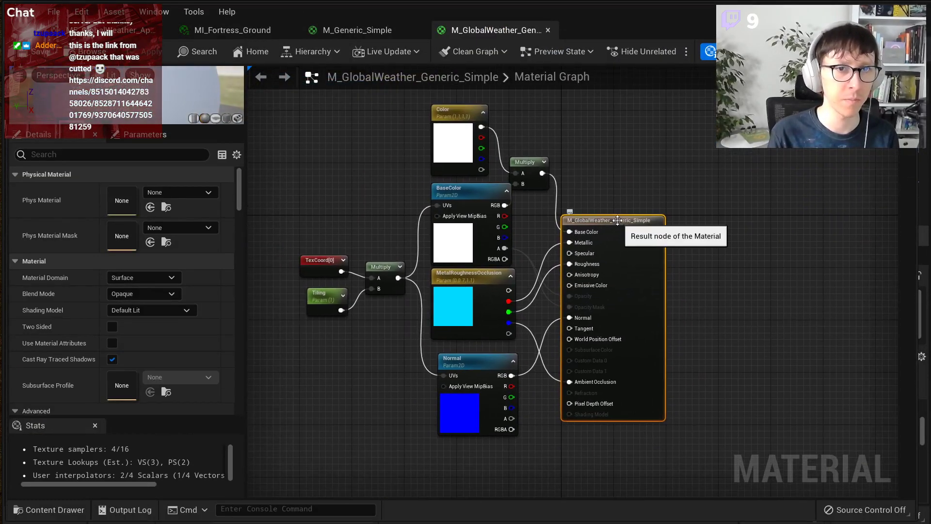
{"action": "left_click_drag", "start_coordinate": [686, 208], "coordinate": [693, 208]}
{"action": "left_click", "coordinate": [728, 157]}
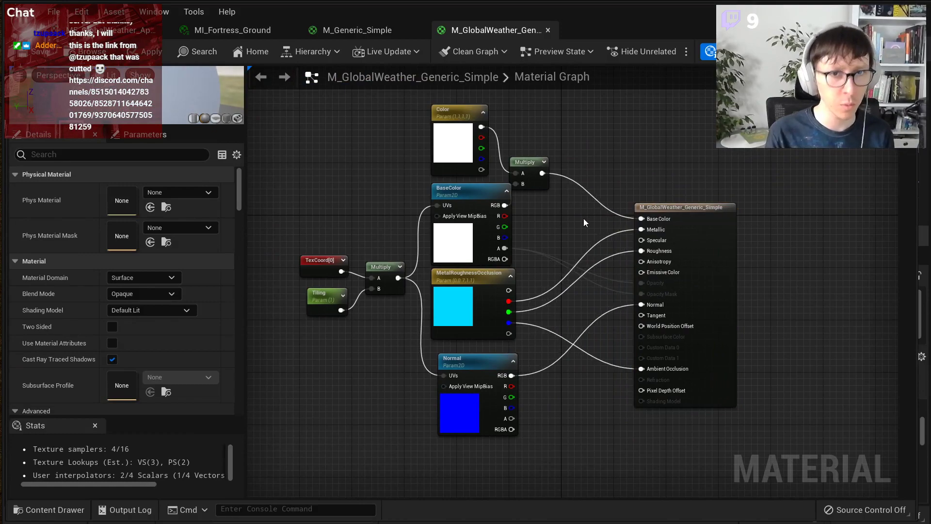
{"action": "right_click", "coordinate": [649, 137]}
{"action": "type", "text": "make"}
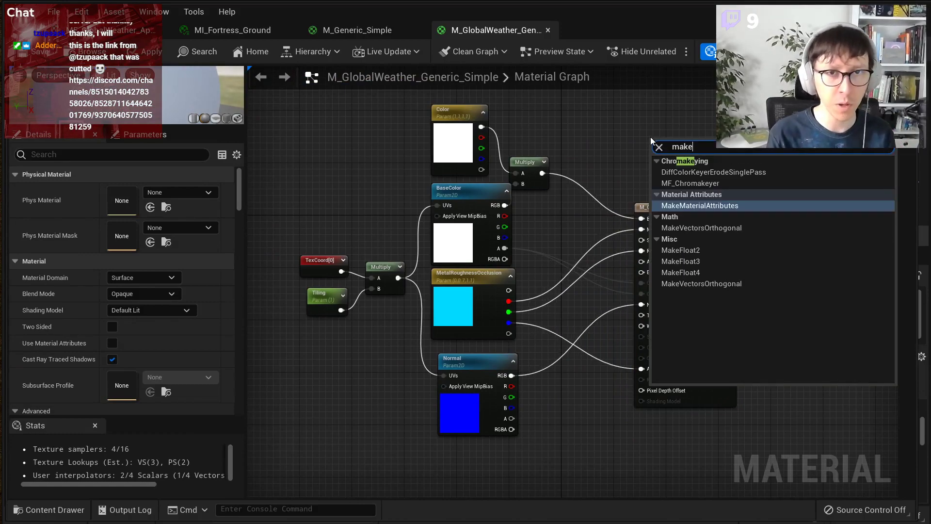
{"action": "key", "text": "Return"}
{"action": "left_click_drag", "start_coordinate": [688, 216], "coordinate": [648, 215]}
{"action": "left_click_drag", "start_coordinate": [733, 208], "coordinate": [825, 201]}
{"action": "left_click", "coordinate": [738, 180]}
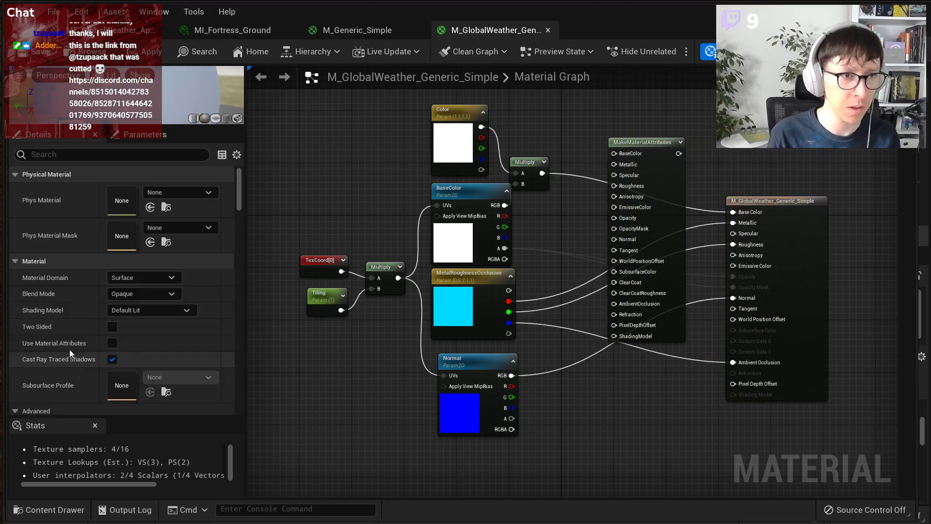
Step: Enable Use Material Attributes on the material and connect the color Multiply to BaseColor on MakeMaterialAttributes
{"action": "left_click", "coordinate": [113, 343]}
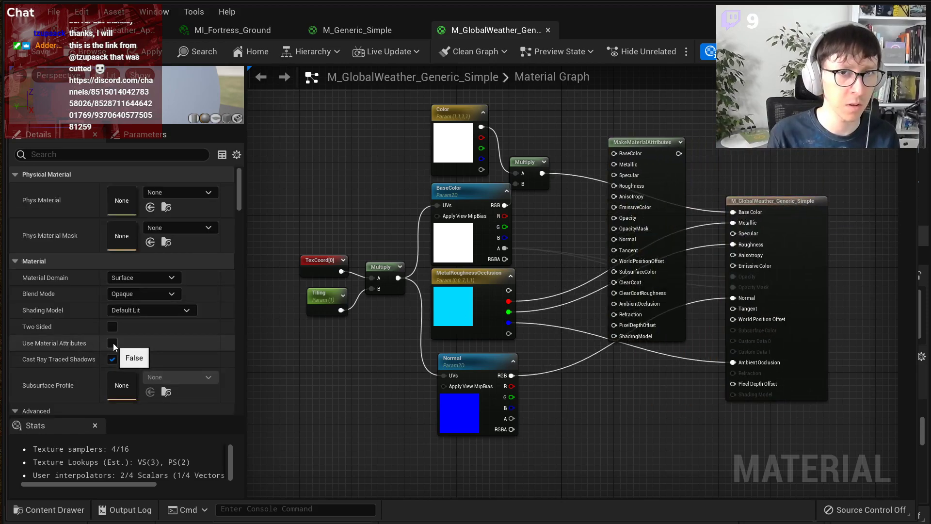
{"action": "scroll", "coordinate": [524, 119], "scroll_direction": "up", "scroll_amount": 3}
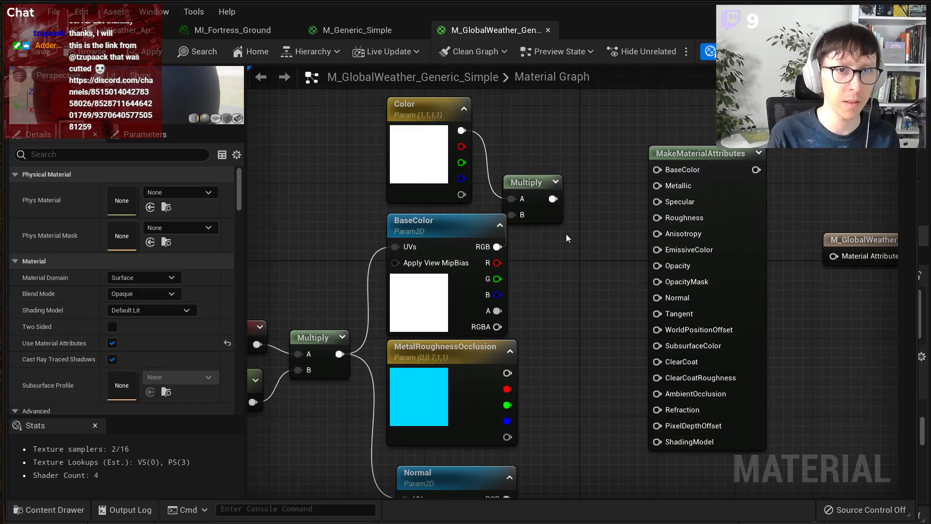
{"action": "left_click_drag", "start_coordinate": [553, 199], "coordinate": [657, 171]}
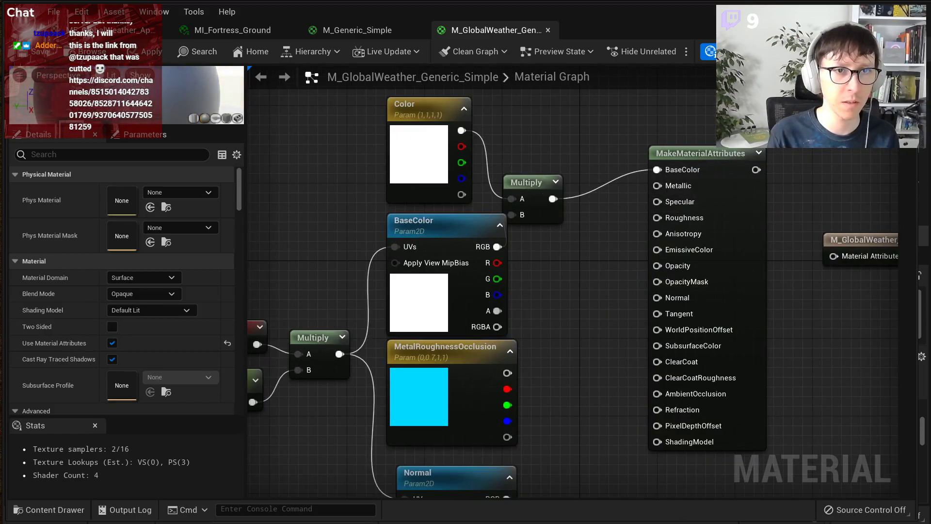
{"action": "right_click_drag", "start_coordinate": [553, 243], "coordinate": [596, 225]}
{"action": "left_click", "coordinate": [601, 179]}
{"action": "left_click", "coordinate": [605, 290]}
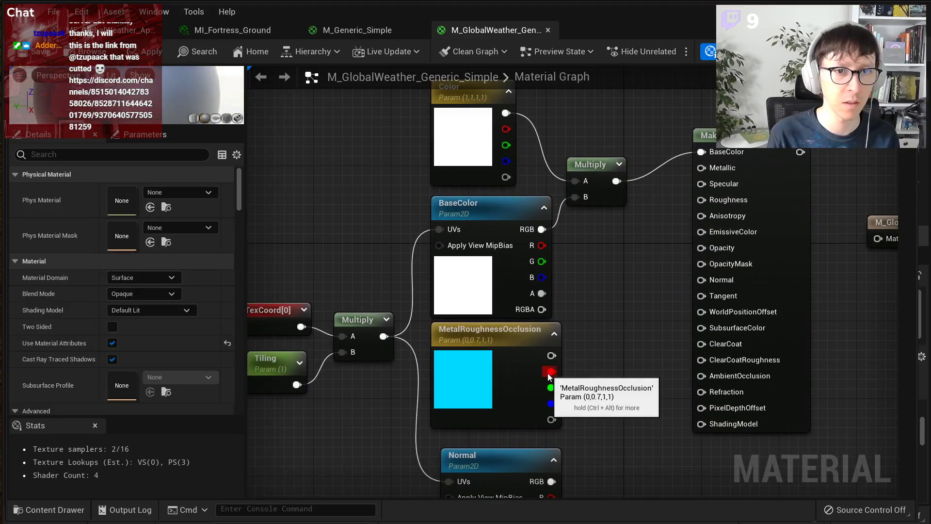
Step: Wire MetalRoughnessOcclusion's red, green and blue outputs to Metallic, Roughness and AmbientOcclusion, and the Normal texture's RGB to Normal
{"action": "left_click_drag", "start_coordinate": [552, 372], "coordinate": [701, 168]}
{"action": "left_click_drag", "start_coordinate": [551, 388], "coordinate": [701, 200]}
{"action": "left_click_drag", "start_coordinate": [549, 407], "coordinate": [701, 377]}
{"action": "right_click_drag", "start_coordinate": [645, 403], "coordinate": [627, 315]}
{"action": "left_click_drag", "start_coordinate": [532, 400], "coordinate": [685, 193]}
{"action": "scroll", "coordinate": [662, 350], "scroll_direction": "down", "scroll_amount": 2}
{"action": "right_click_drag", "start_coordinate": [662, 350], "coordinate": [569, 401]}
Step: Shift the result node away and place an MF_GlobalWeather_ApplyEffects function call between it and MakeMaterialAttributes
{"action": "left_click_drag", "start_coordinate": [712, 245], "coordinate": [828, 221]}
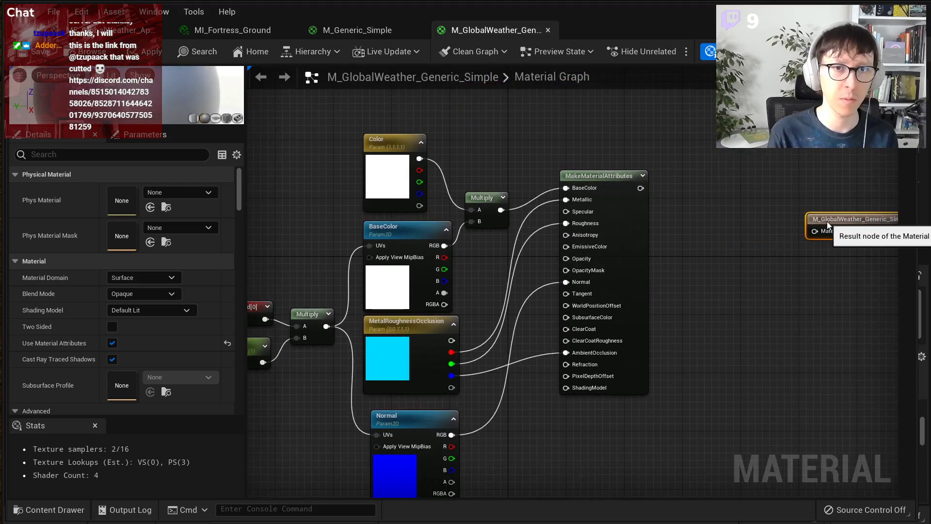
{"action": "right_click", "coordinate": [725, 216]}
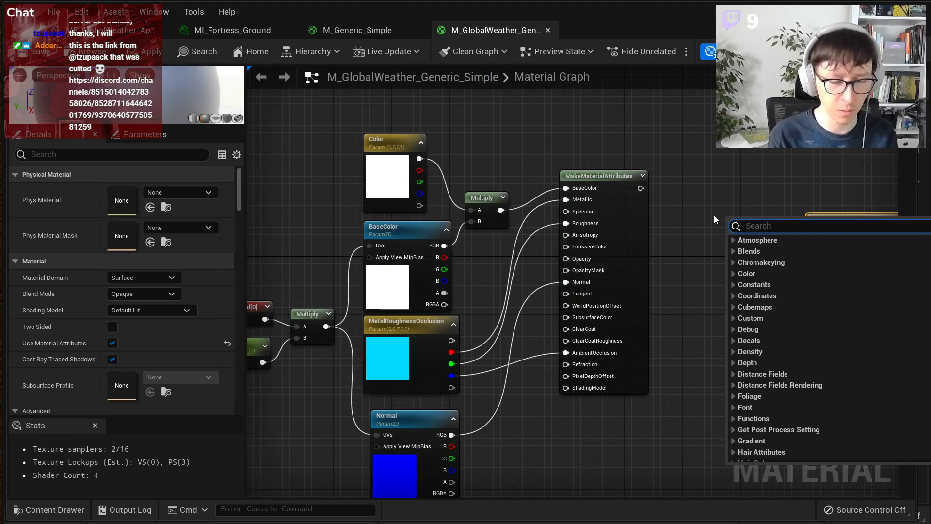
{"action": "type", "text": "apply"}
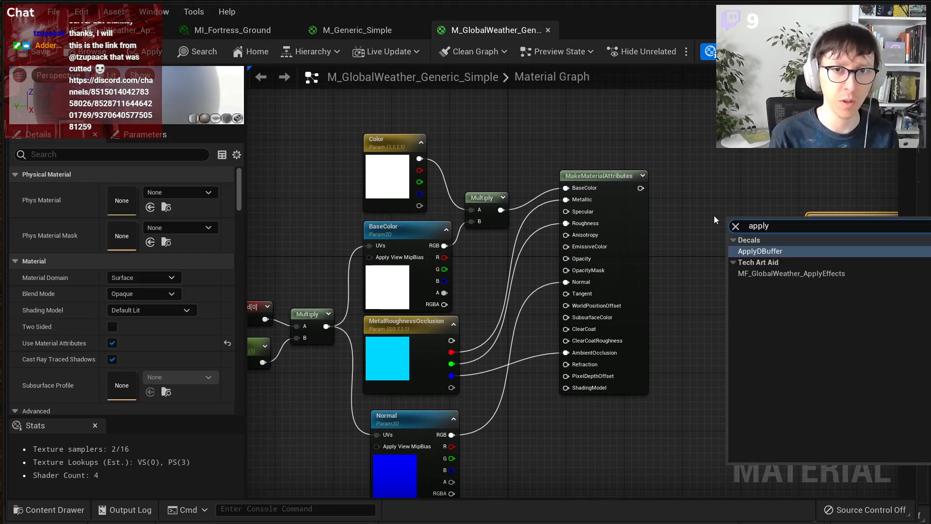
{"action": "left_click", "coordinate": [818, 274]}
{"action": "right_click_drag", "start_coordinate": [817, 274], "coordinate": [684, 318]}
{"action": "left_click_drag", "start_coordinate": [686, 278], "coordinate": [641, 246]}
Step: Route MakeMaterialAttributes through MF_GlobalWeather_ApplyEffects into the result node's Material Attributes and align the result node beside the function
{"action": "left_click_drag", "start_coordinate": [727, 263], "coordinate": [762, 242]}
{"action": "left_click_drag", "start_coordinate": [507, 231], "coordinate": [725, 253]}
{"action": "left_click_drag", "start_coordinate": [734, 243], "coordinate": [706, 238]}
{"action": "left_click", "coordinate": [576, 323]}
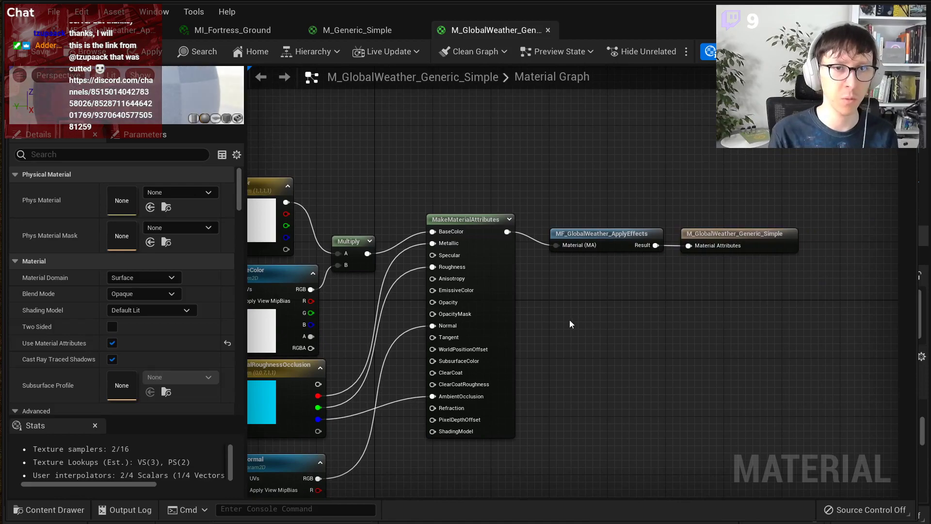
Step: Review the rain effect groups inside the MF_GlobalWeather_ApplyEffects function and return to the M_GlobalWeather_Generic_Simple graph
{"action": "right_click_drag", "start_coordinate": [575, 323], "coordinate": [662, 324]}
{"action": "scroll", "coordinate": [659, 286], "scroll_direction": "up", "scroll_amount": 1}
{"action": "left_click", "coordinate": [678, 222]}
{"action": "right_click_drag", "start_coordinate": [725, 317], "coordinate": [642, 347]}
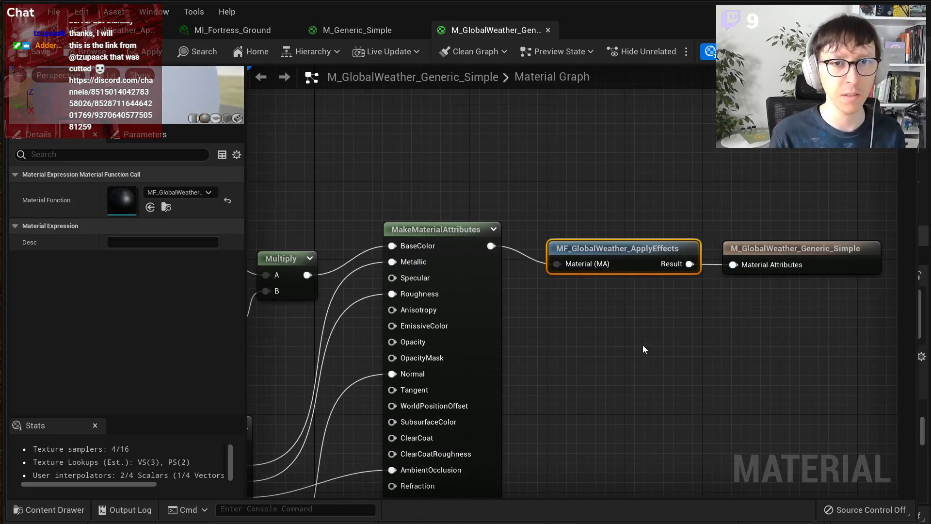
{"action": "double_click", "coordinate": [633, 264]}
{"action": "scroll", "coordinate": [543, 325], "scroll_direction": "up", "scroll_amount": 3}
{"action": "right_click_drag", "start_coordinate": [610, 397], "coordinate": [525, 145]}
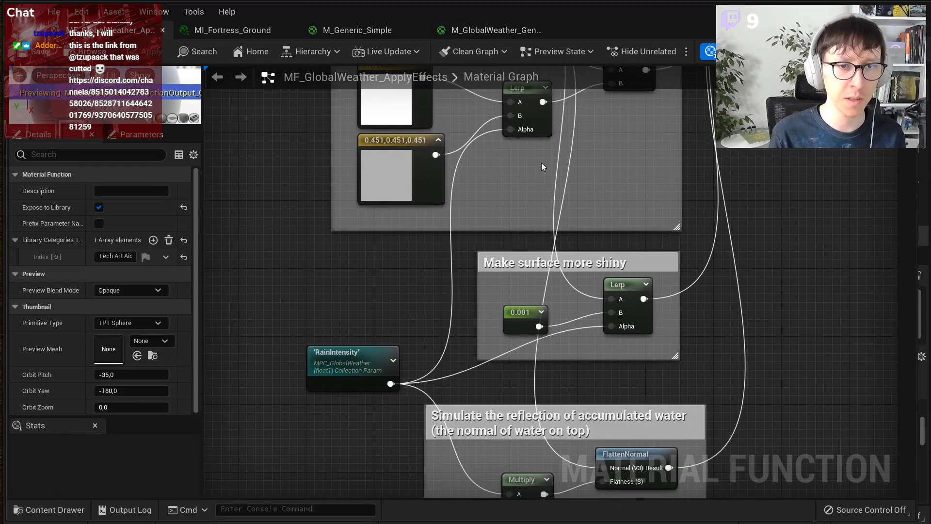
{"action": "right_click_drag", "start_coordinate": [728, 352], "coordinate": [735, 173]}
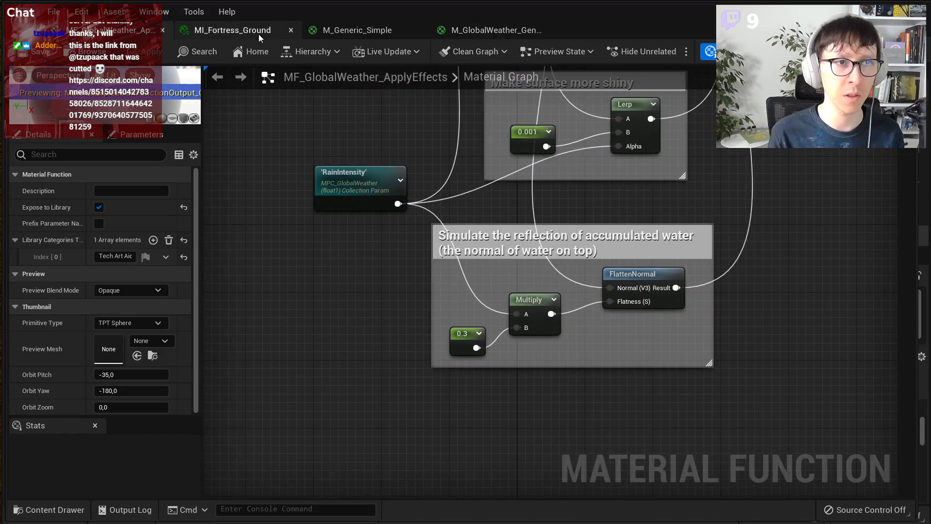
{"action": "left_click", "coordinate": [240, 32]}
{"action": "left_click", "coordinate": [469, 31]}
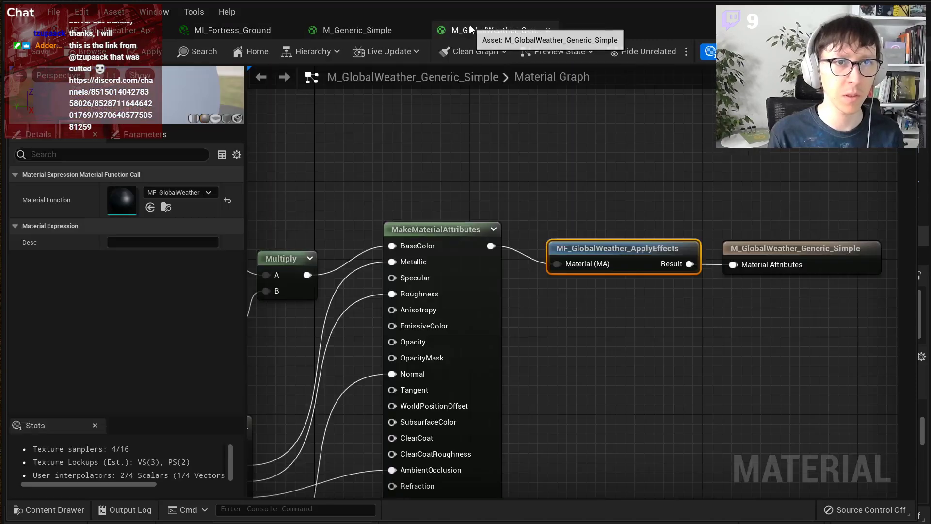
{"action": "left_click", "coordinate": [603, 241]}
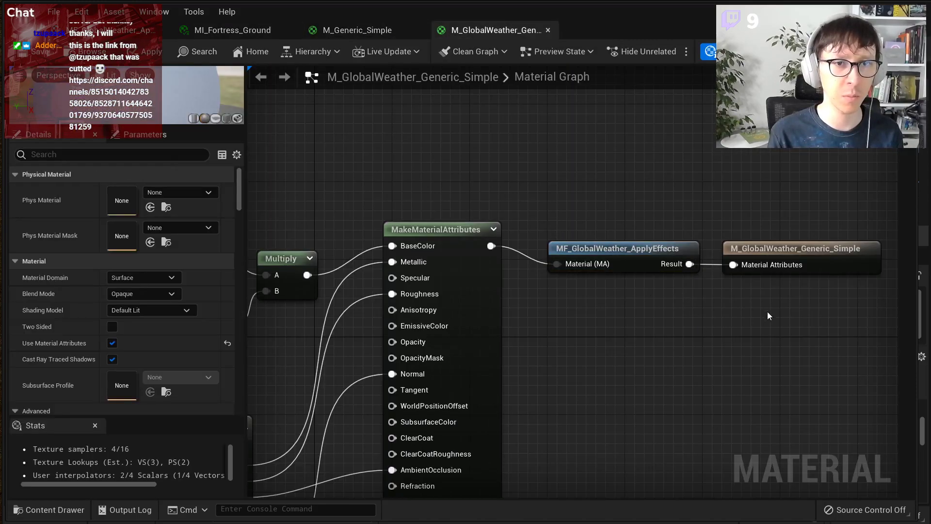
Step: Save M_GlobalWeather_Generic_Simple and return to the level editor
{"action": "scroll", "coordinate": [674, 345], "scroll_direction": "down", "scroll_amount": 3}
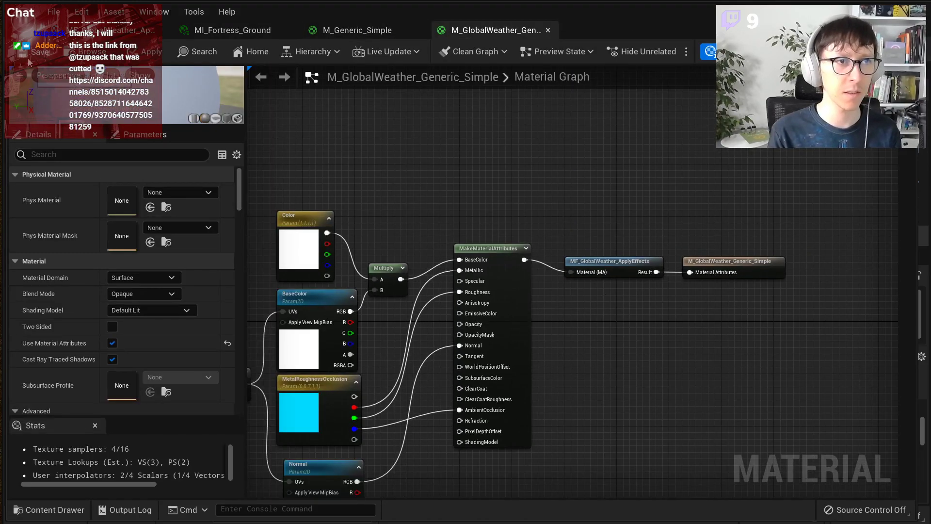
{"action": "key", "text": "ctrl+s"}
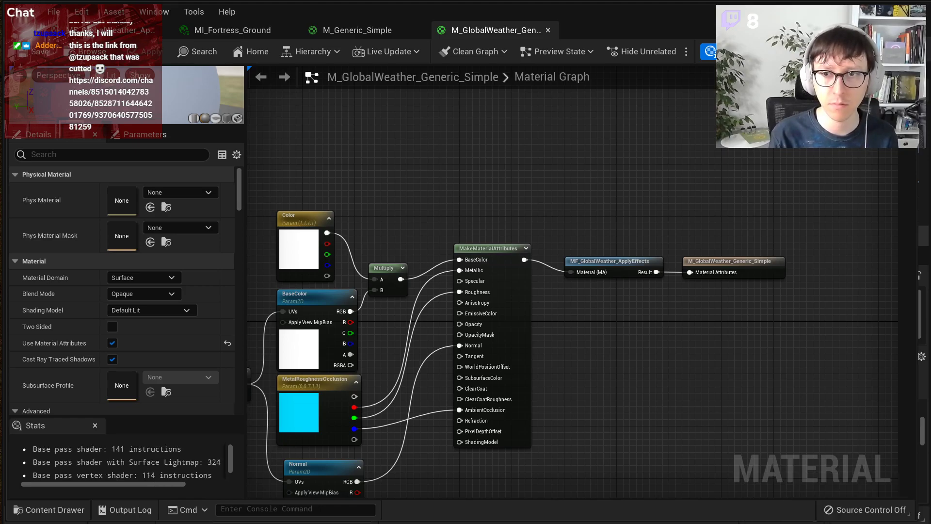
{"action": "left_click", "coordinate": [865, 11]}
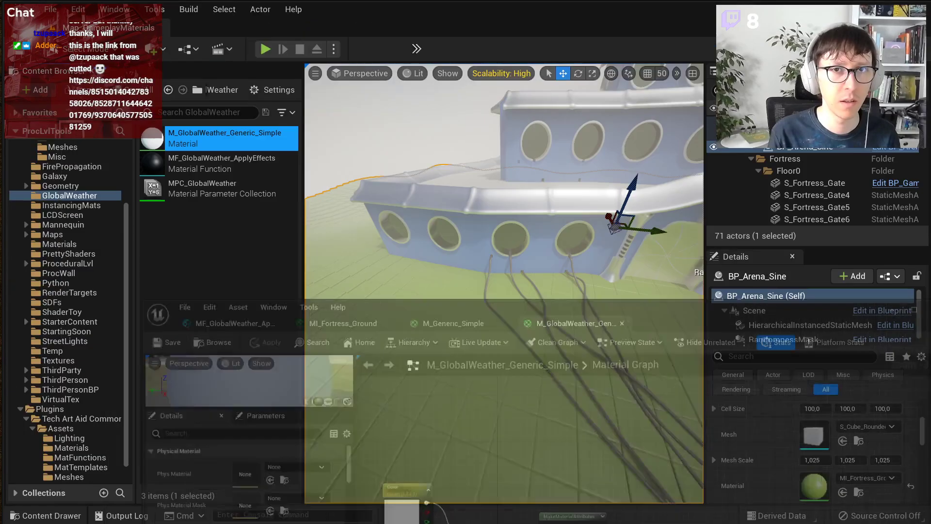
Step: Open MPC_GlobalWeather beside a view of the fortress ground and raise the RainIntensity default value to 0.992
{"action": "right_click_drag", "start_coordinate": [567, 236], "coordinate": [650, 209]}
{"action": "right_click_drag", "start_coordinate": [504, 283], "coordinate": [621, 286]}
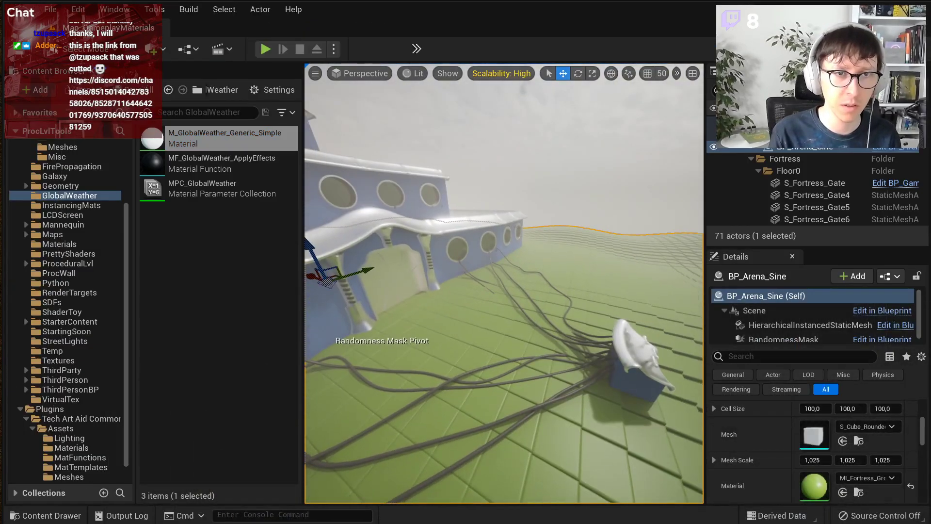
{"action": "double_click", "coordinate": [199, 188]}
{"action": "left_click_drag", "start_coordinate": [918, 53], "coordinate": [302, 39]}
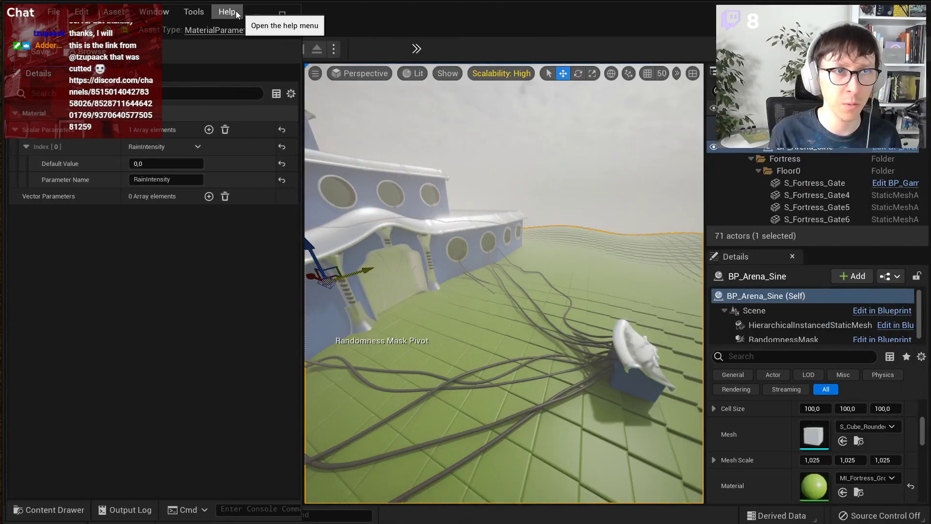
{"action": "left_click_drag", "start_coordinate": [35, 73], "coordinate": [98, 230]}
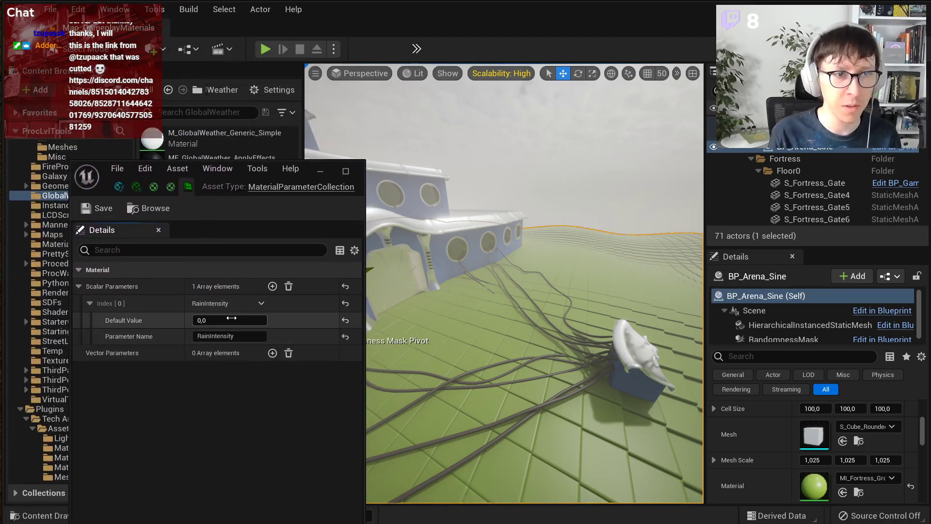
{"action": "left_click_drag", "start_coordinate": [230, 320], "coordinate": [250, 317]}
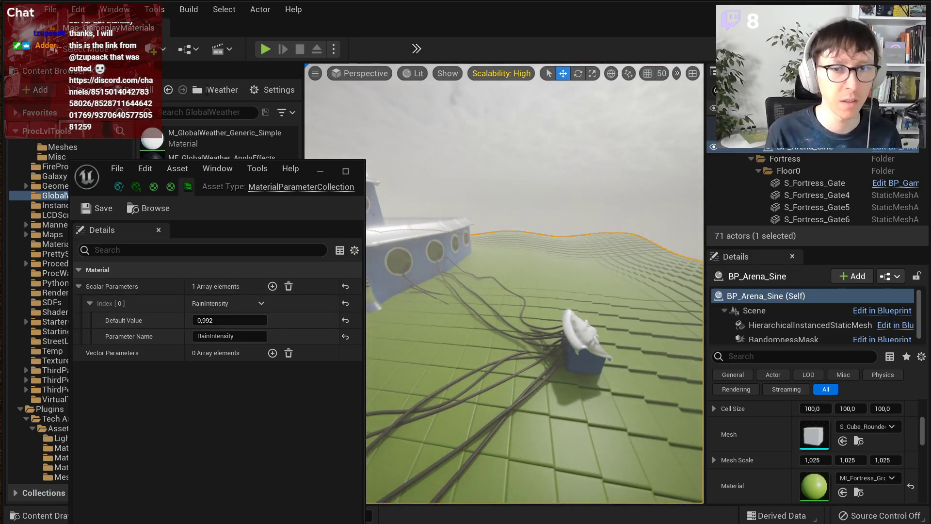
Step: Bring up the arena's ground material instance and close all open asset editors to clear the workspace
{"action": "double_click", "coordinate": [814, 485]}
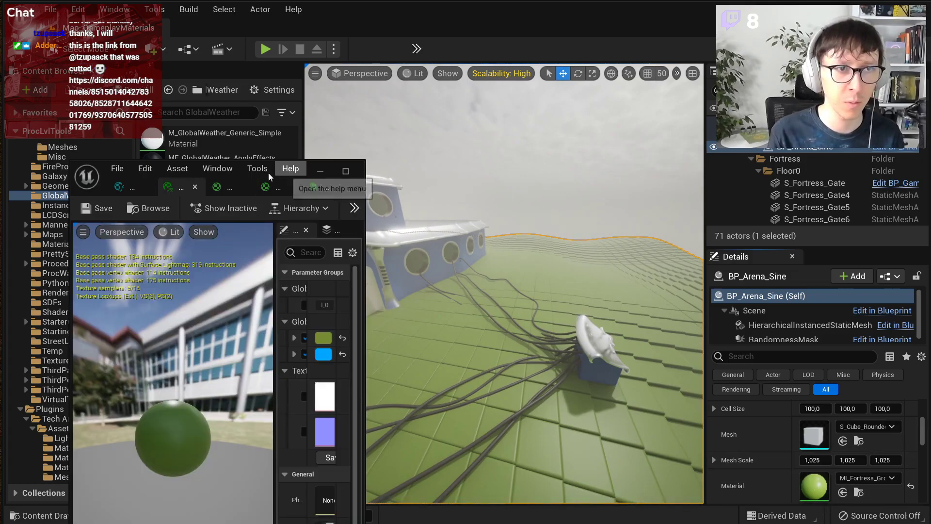
{"action": "left_click", "coordinate": [130, 188]}
{"action": "middle_click", "coordinate": [132, 191]}
{"action": "middle_click", "coordinate": [132, 191]}
{"action": "middle_click", "coordinate": [132, 191]}
{"action": "middle_click", "coordinate": [133, 191]}
{"action": "middle_click", "coordinate": [133, 191]}
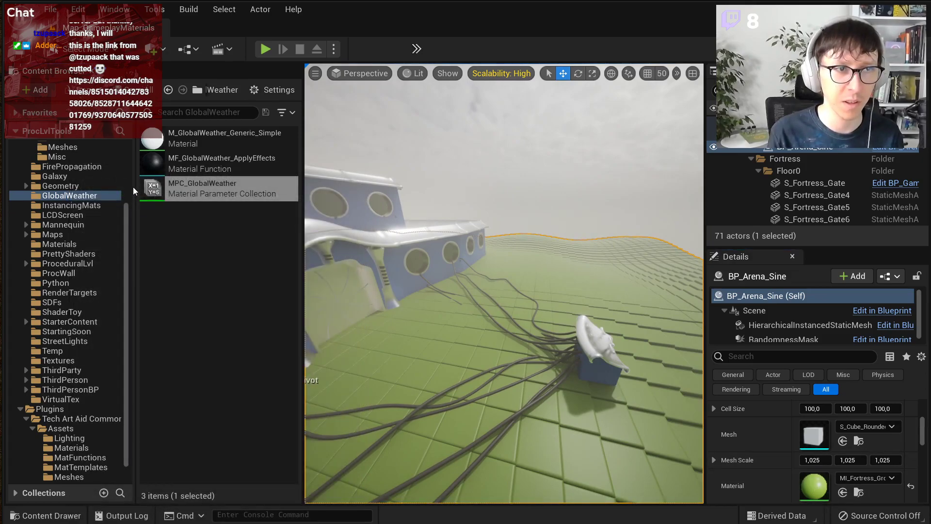
Step: Reopen MPC_GlobalWeather and set the RainIntensity default value to 0
{"action": "double_click", "coordinate": [196, 195]}
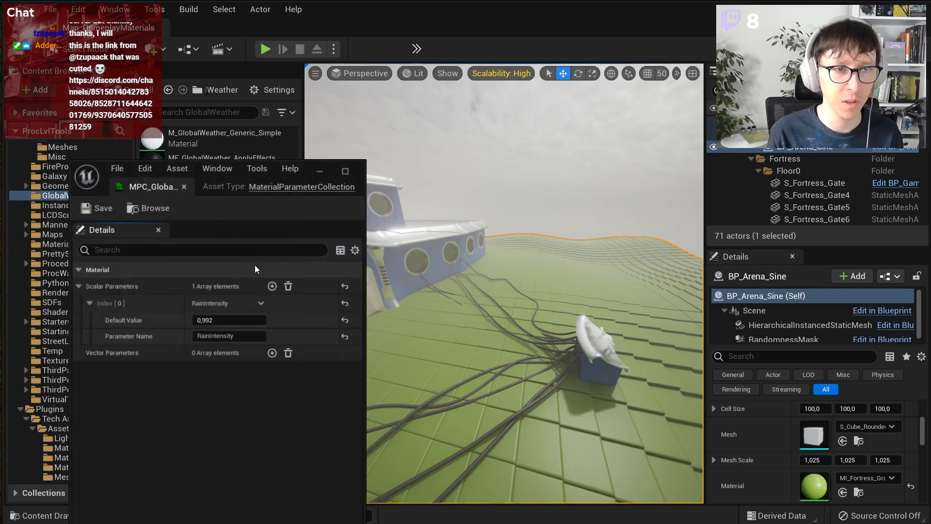
{"action": "left_click", "coordinate": [257, 320]}
{"action": "type", "text": "0"}
{"action": "key", "text": "Return"}
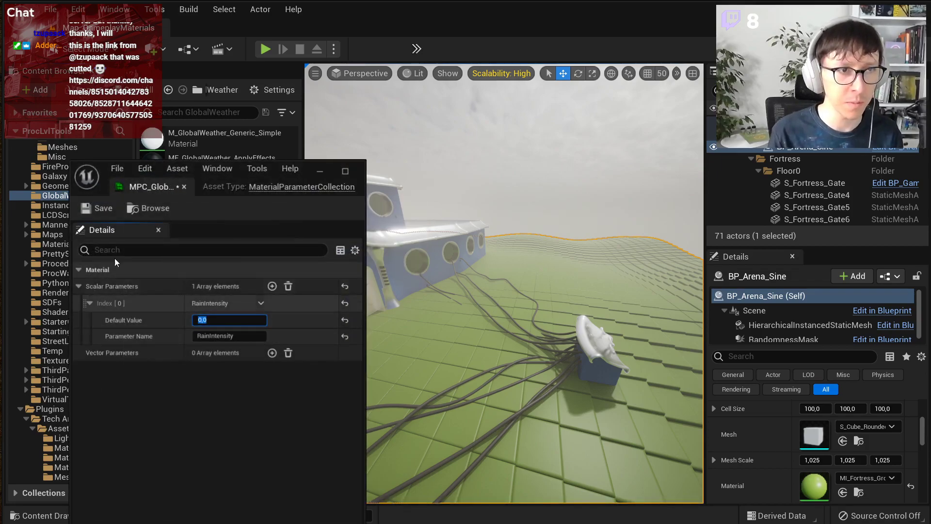
Step: Open the arena's MI_Fortress_Ground material instance, enlarge its editor and details area, and save the instance
{"action": "double_click", "coordinate": [820, 487]}
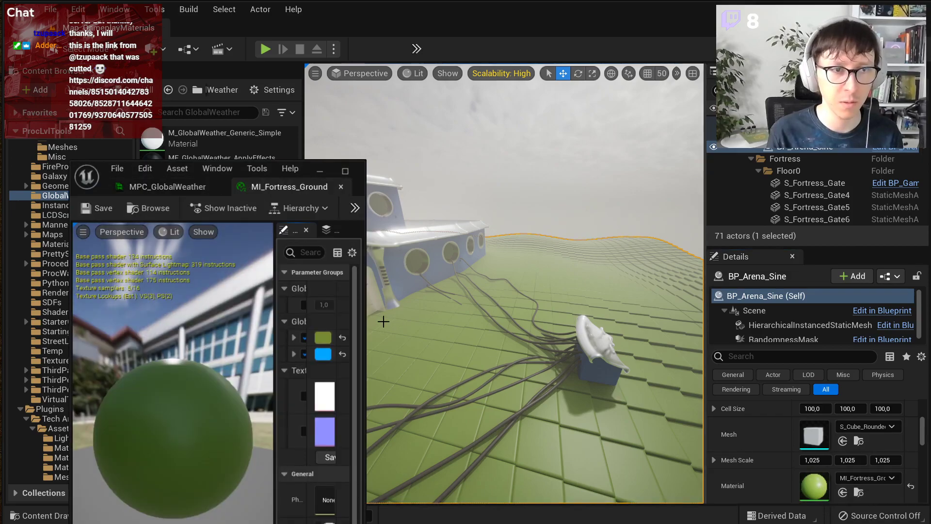
{"action": "left_click_drag", "start_coordinate": [271, 402], "coordinate": [207, 402]}
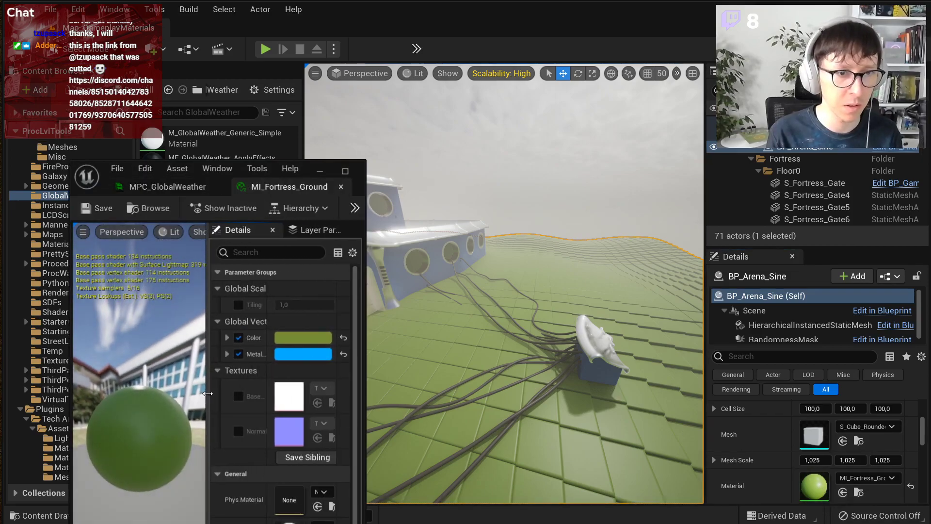
{"action": "left_click_drag", "start_coordinate": [365, 522], "coordinate": [410, 522]}
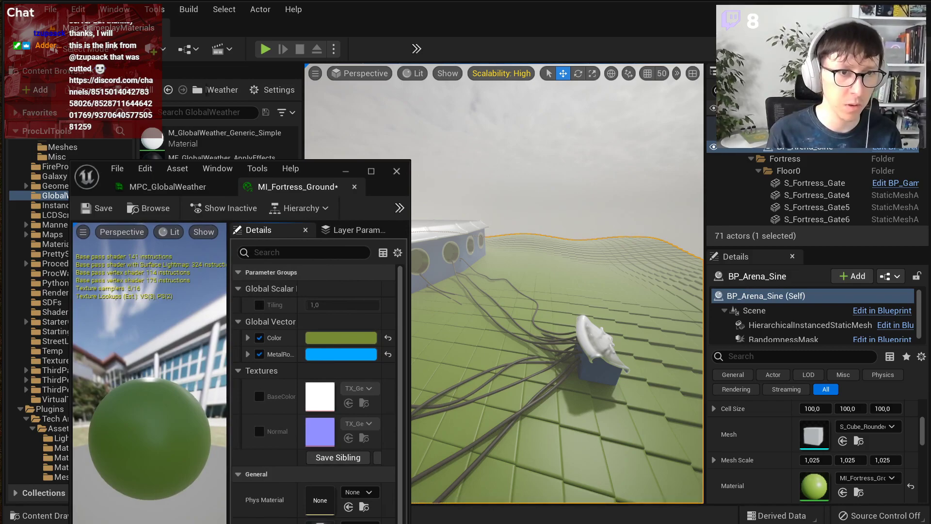
{"action": "left_click", "coordinate": [98, 208]}
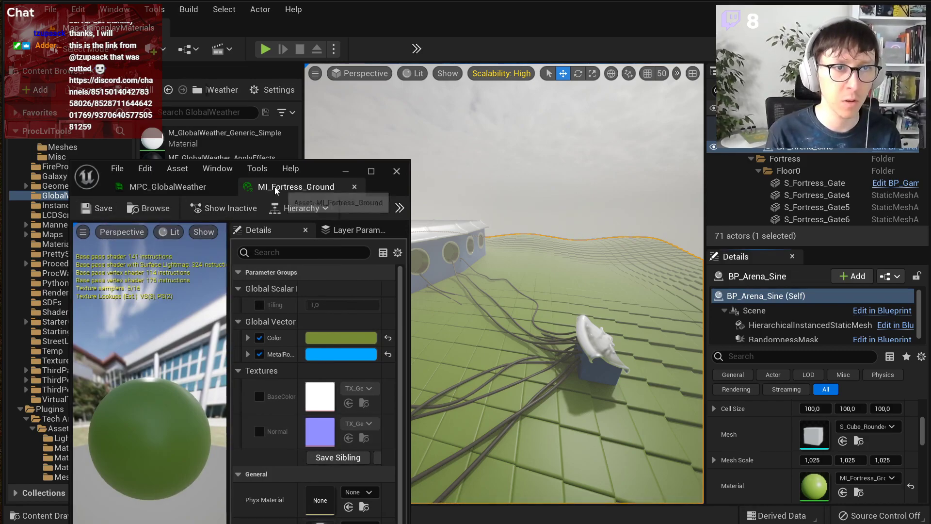
Step: Close MI_Fortress_Ground and raise RainIntensity's default value in MPC_GlobalWeather to about 1.02, checking the ground's wet look
{"action": "middle_click", "coordinate": [275, 189]}
{"action": "left_click_drag", "start_coordinate": [343, 163], "coordinate": [316, 237]}
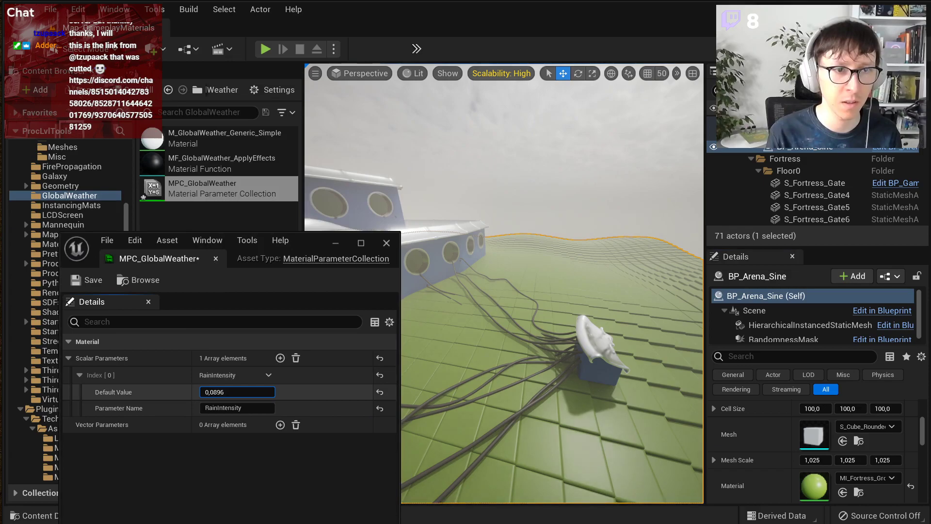
{"action": "left_click_drag", "start_coordinate": [237, 392], "coordinate": [312, 392]}
{"action": "left_click", "coordinate": [250, 391]}
{"action": "type", "text": "1"}
{"action": "mouse_move", "coordinate": [490, 359]}
{"action": "right_mouse_down"}
{"action": "mouse_move", "coordinate": [492, 342]}
{"action": "mouse_move", "coordinate": [497, 361]}
{"action": "mouse_move", "coordinate": [491, 343]}
{"action": "right_mouse_up"}
{"action": "mouse_move", "coordinate": [254, 392]}
{"action": "left_mouse_down"}
{"action": "mouse_move", "coordinate": [209, 392]}
{"action": "mouse_move", "coordinate": [255, 392]}
{"action": "left_mouse_up"}
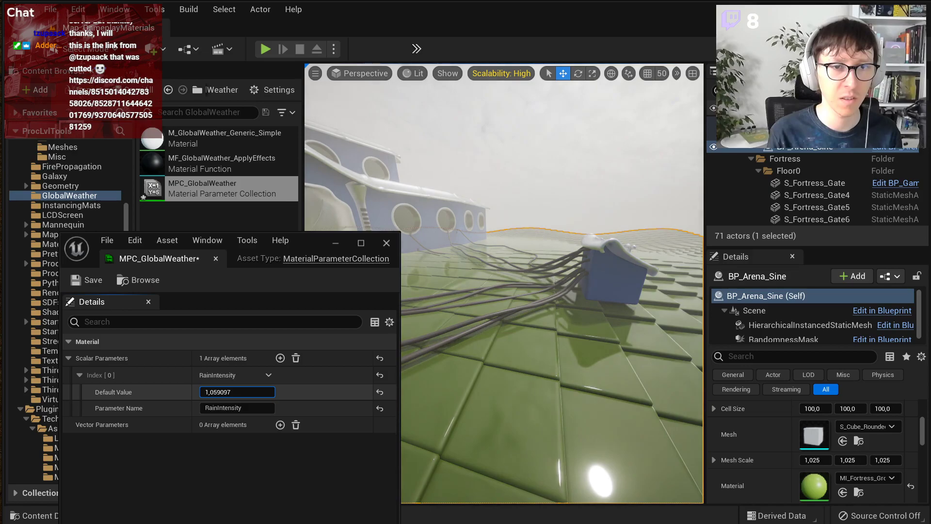
{"action": "right_click_drag", "start_coordinate": [485, 341], "coordinate": [506, 296]}
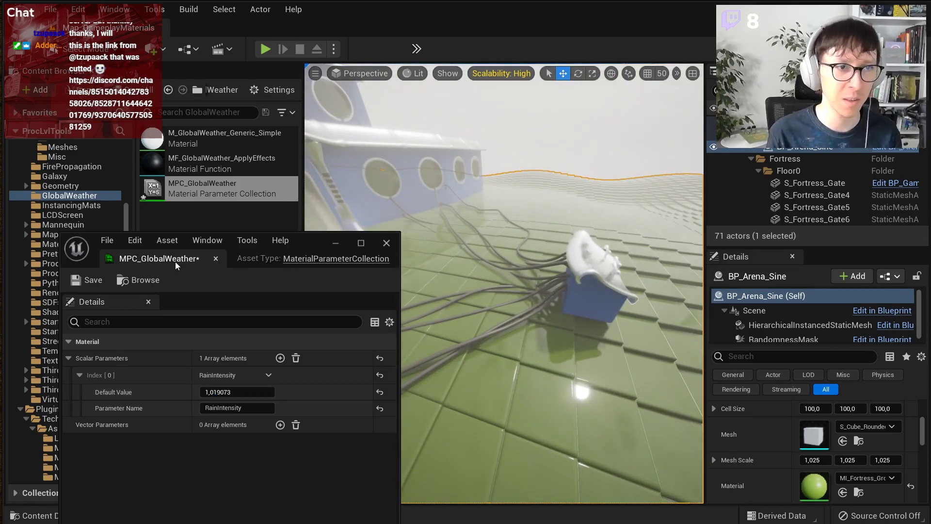
Step: Open MF_GlobalWeather_ApplyEffects and darken the grey constant in the "Darken the base color" group to 0.334
{"action": "double_click", "coordinate": [219, 164]}
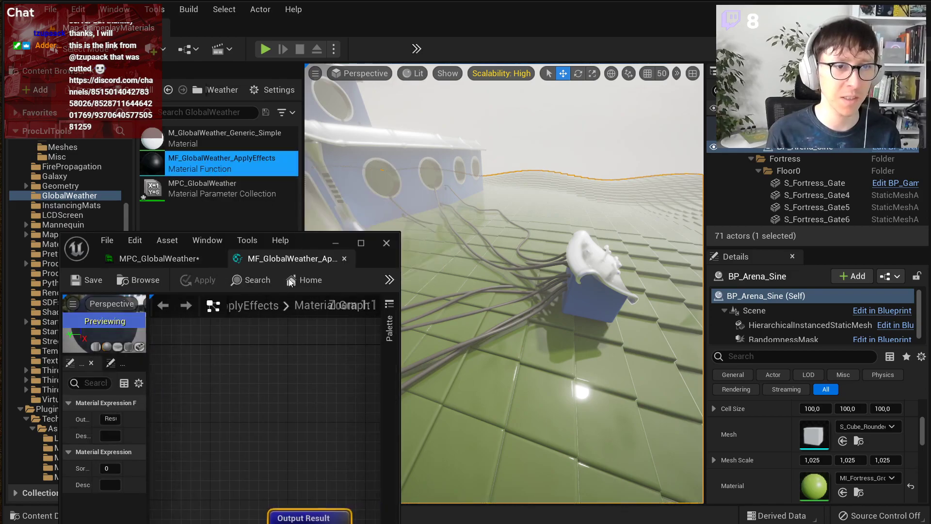
{"action": "left_click_drag", "start_coordinate": [315, 242], "coordinate": [281, 94]}
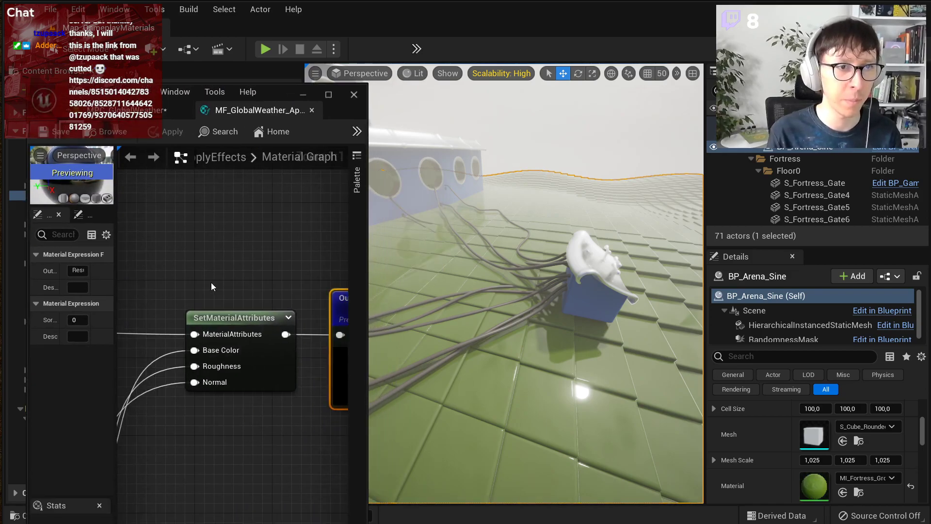
{"action": "scroll", "coordinate": [211, 283], "scroll_direction": "down", "scroll_amount": 4}
{"action": "right_click_drag", "start_coordinate": [211, 282], "coordinate": [348, 249]}
{"action": "right_click_drag", "start_coordinate": [200, 403], "coordinate": [264, 389]}
{"action": "scroll", "coordinate": [246, 394], "scroll_direction": "up", "scroll_amount": 3}
{"action": "left_click", "coordinate": [247, 394]}
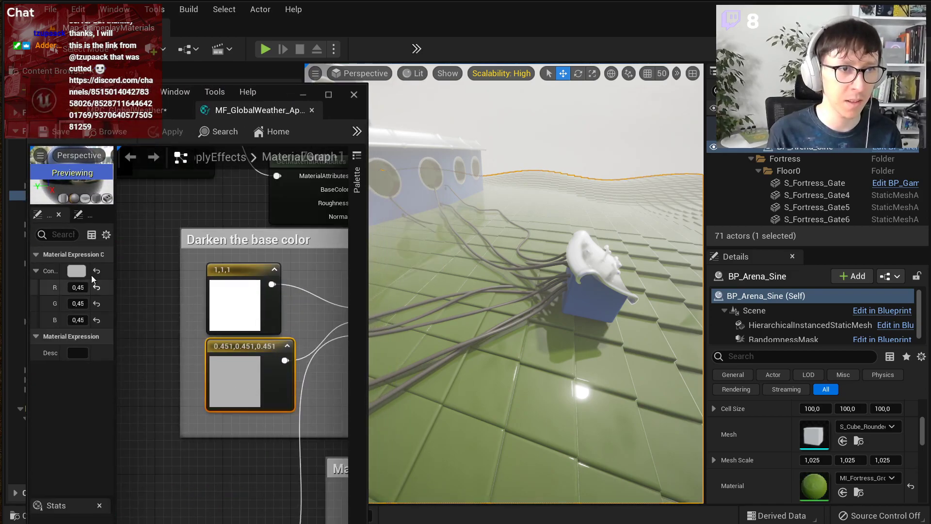
{"action": "left_click", "coordinate": [76, 271]}
{"action": "left_click_drag", "start_coordinate": [261, 391], "coordinate": [257, 394]}
{"action": "key", "text": "Return"}
Step: Insert a Saturate node after the RainIntensity parameter, reroute its outgoing connections through it, and save the material function
{"action": "scroll", "coordinate": [257, 319], "scroll_direction": "down", "scroll_amount": 4}
{"action": "right_click_drag", "start_coordinate": [293, 348], "coordinate": [331, 269]}
{"action": "scroll", "coordinate": [257, 388], "scroll_direction": "up", "scroll_amount": 3}
{"action": "left_click_drag", "start_coordinate": [260, 388], "coordinate": [165, 387]}
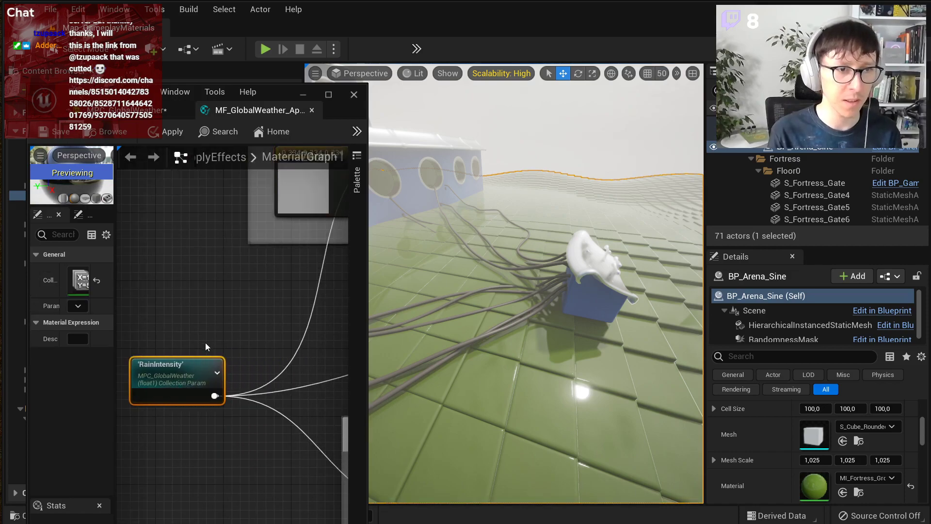
{"action": "right_click", "coordinate": [216, 325]}
{"action": "type", "text": "satur"}
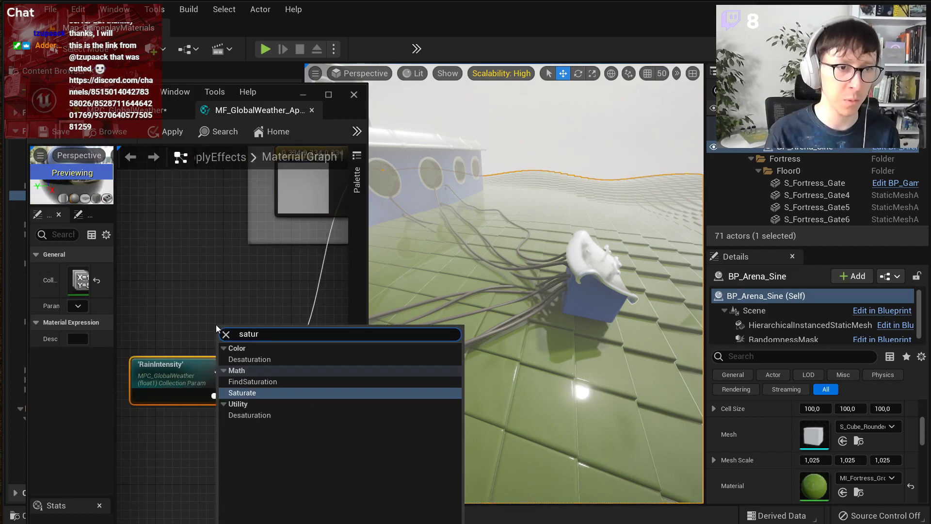
{"action": "key", "text": "Return"}
{"action": "left_click_drag", "start_coordinate": [215, 396], "coordinate": [241, 396], "text": "ctrl"}
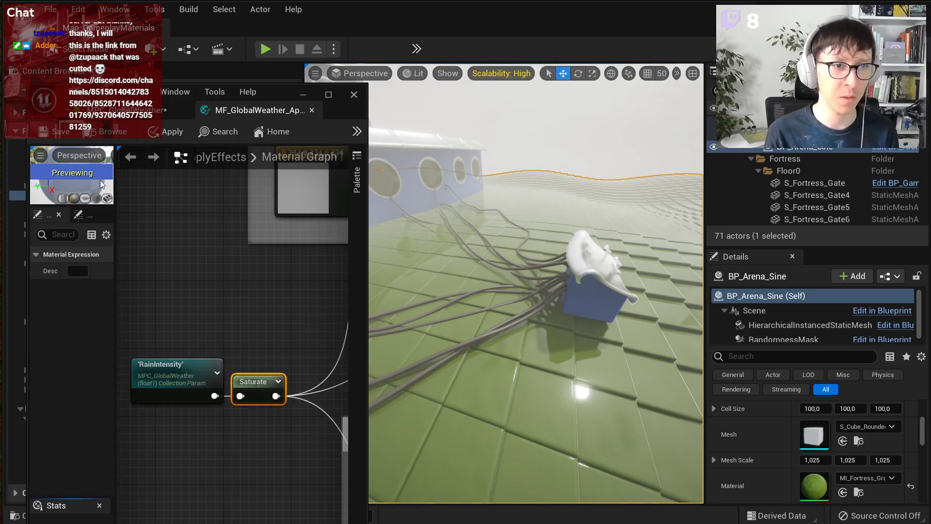
{"action": "left_click", "coordinate": [50, 134]}
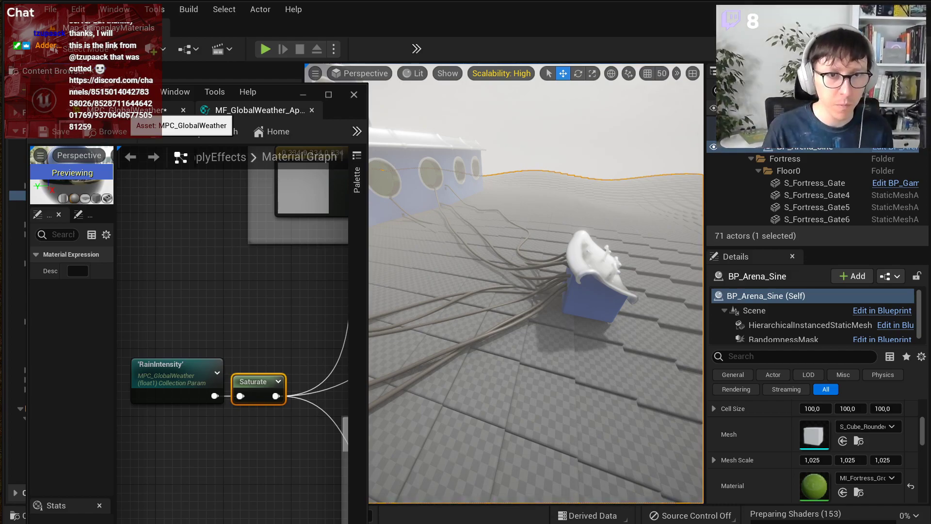
Step: Test the clamp in MPC_GlobalWeather with RainIntensity values down to about -2.63, and set the default value to 0
{"action": "left_click", "coordinate": [127, 110]}
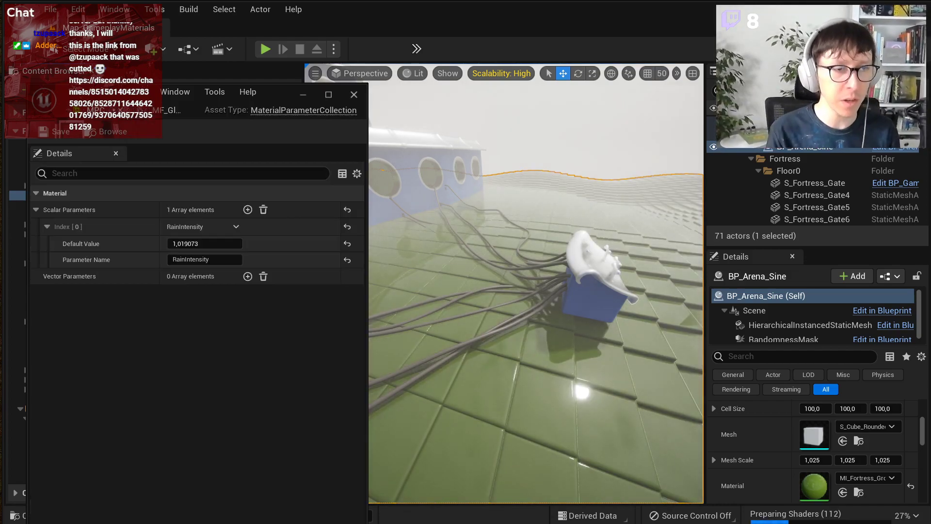
{"action": "left_click", "coordinate": [213, 244]}
{"action": "left_click_drag", "start_coordinate": [214, 244], "coordinate": [143, 244]}
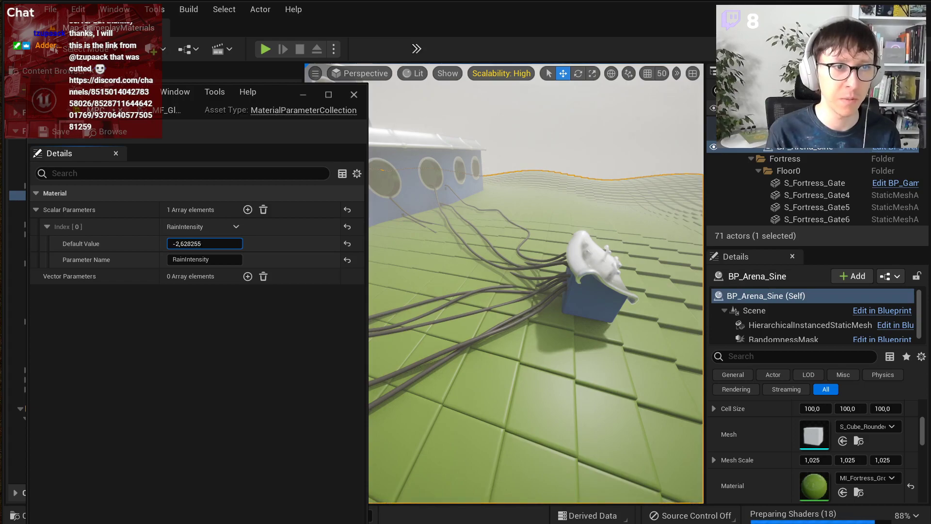
{"action": "mouse_move", "coordinate": [204, 244]}
{"action": "left_mouse_down"}
{"action": "mouse_move", "coordinate": [243, 244]}
{"action": "mouse_move", "coordinate": [197, 244]}
{"action": "mouse_move", "coordinate": [220, 244]}
{"action": "left_mouse_up"}
{"action": "left_click", "coordinate": [197, 244]}
{"action": "type", "text": "0"}
{"action": "key", "text": "Return"}
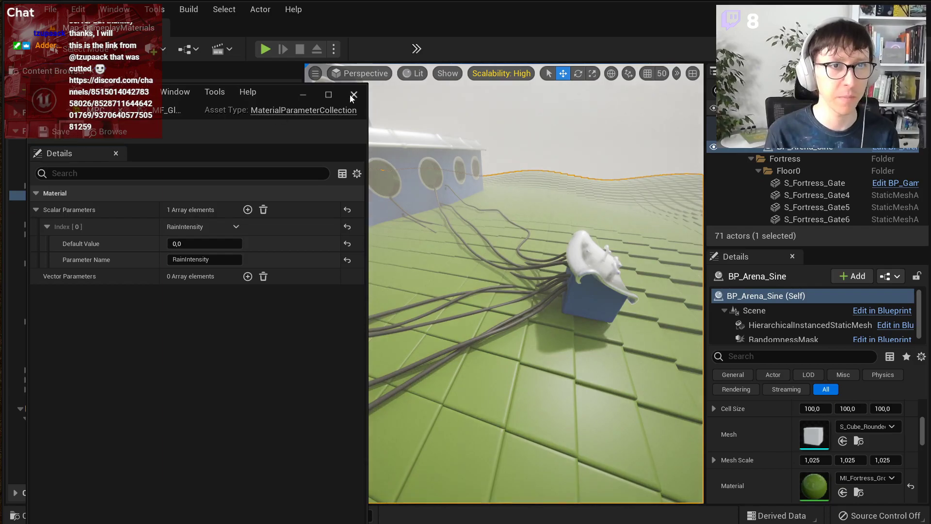
Step: Select the fortress wall mesh and change the parent of MI_Fortress_Wall_Paint to M_GlobalWeather_Generic_Simple
{"action": "left_click", "coordinate": [349, 94]}
{"action": "right_click_drag", "start_coordinate": [525, 255], "coordinate": [493, 240]}
{"action": "left_click", "coordinate": [513, 296]}
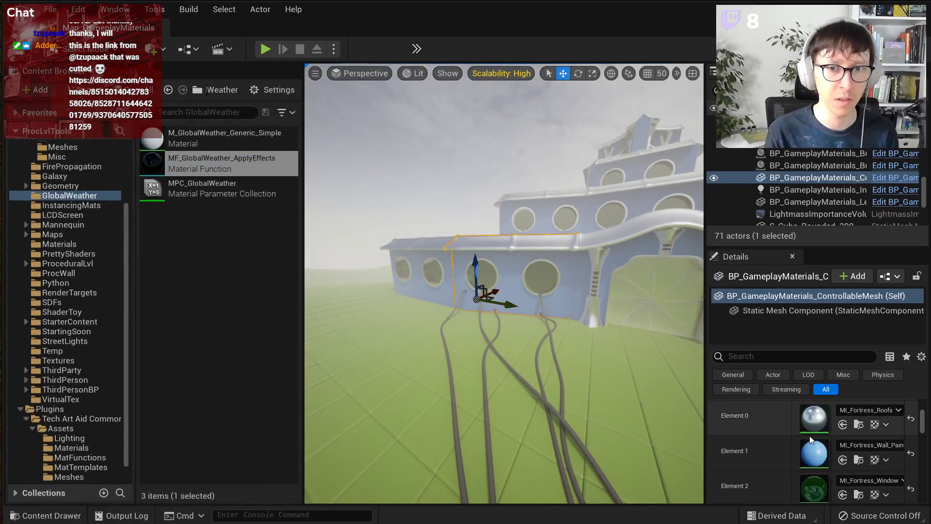
{"action": "double_click", "coordinate": [815, 452]}
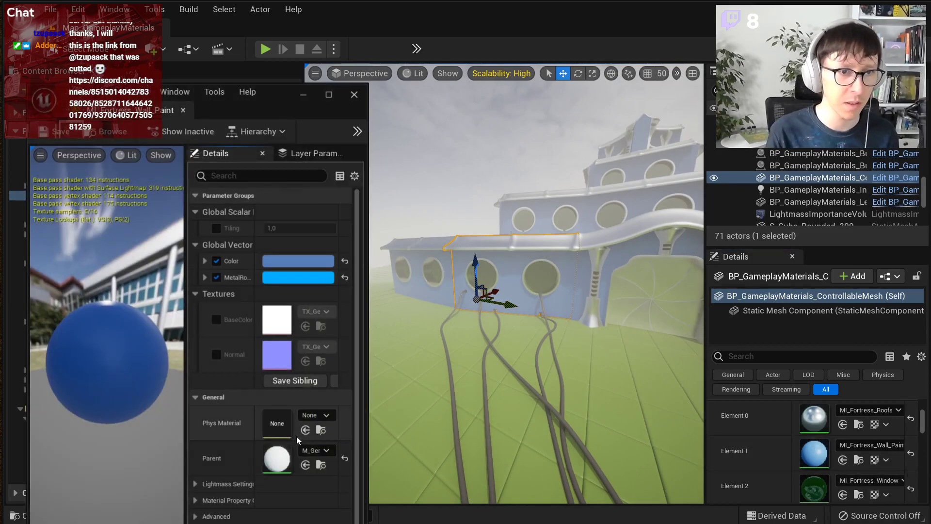
{"action": "left_click", "coordinate": [321, 450]}
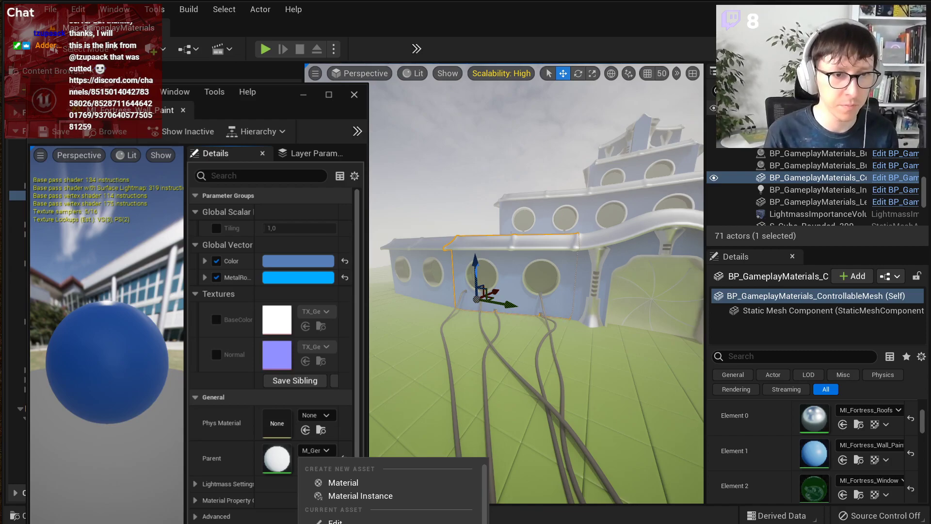
{"action": "left_click", "coordinate": [369, 523]}
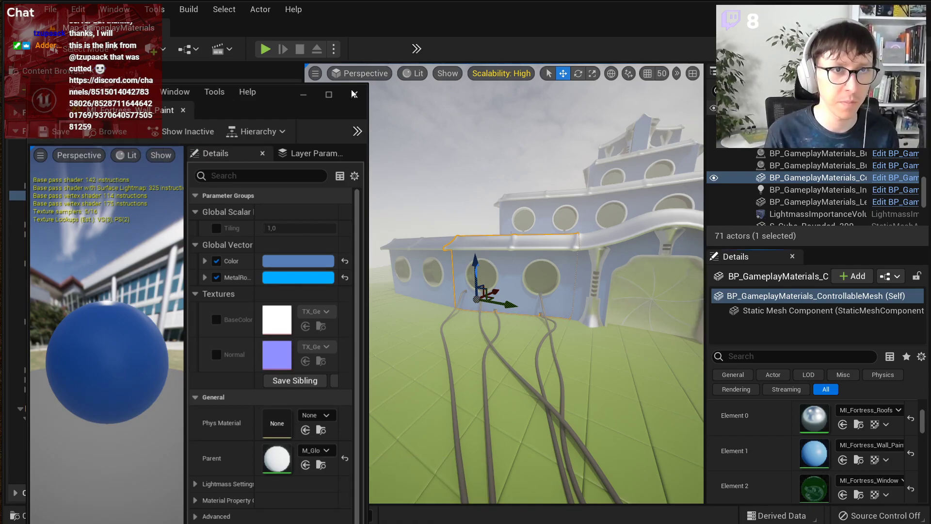
{"action": "left_click", "coordinate": [354, 94]}
Step: Change the parent of MI_Fortress_Roofs to M_GlobalWeather_Generic_Simple and save the material instance
{"action": "right_click_drag", "start_coordinate": [572, 266], "coordinate": [601, 250]}
{"action": "double_click", "coordinate": [815, 421]}
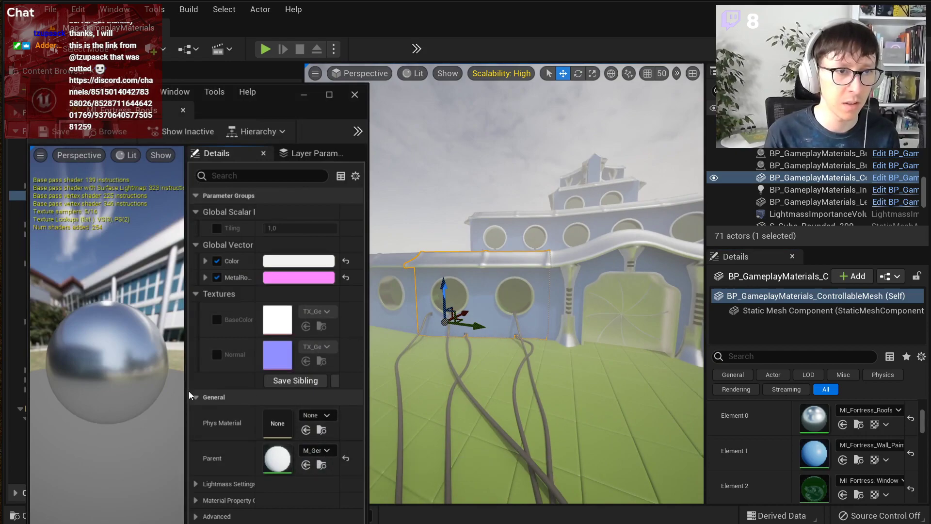
{"action": "left_click_drag", "start_coordinate": [187, 391], "coordinate": [134, 391]}
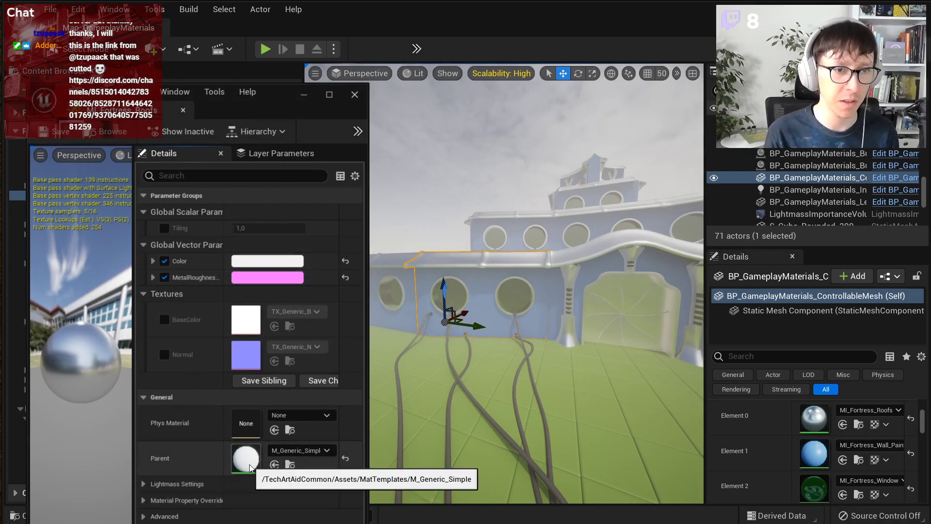
{"action": "left_click", "coordinate": [286, 453]}
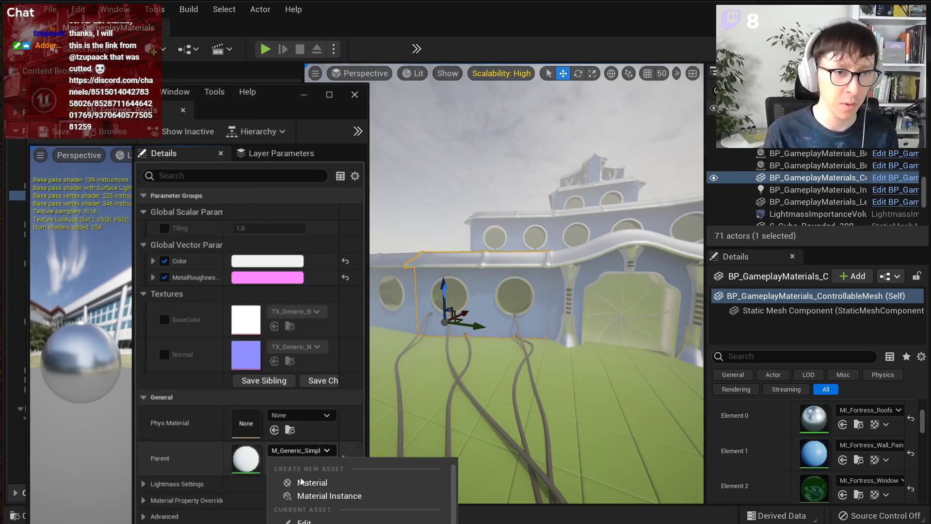
{"action": "left_click", "coordinate": [304, 523]}
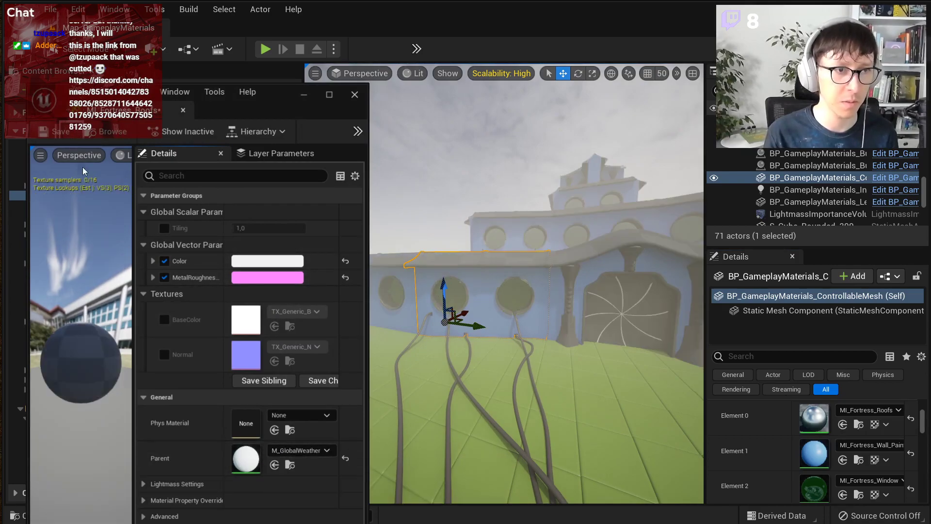
{"action": "left_click", "coordinate": [57, 133]}
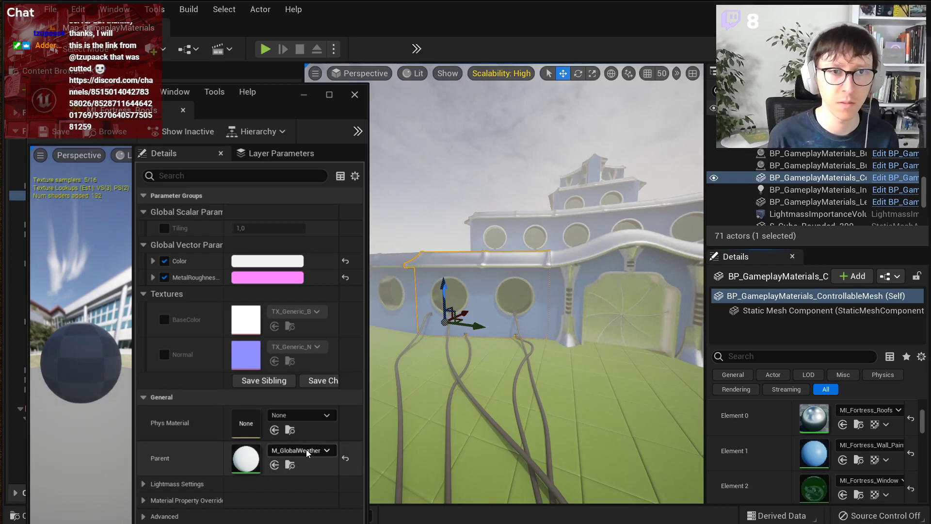
{"action": "left_click", "coordinate": [355, 96]}
Step: Vary RainIntensity's default value in MPC_GlobalWeather between about 1.02 and 0.58 while inspecting the fortress roofs and walls
{"action": "right_click_drag", "start_coordinate": [451, 230], "coordinate": [499, 237]}
{"action": "left_click", "coordinate": [190, 189]}
{"action": "double_click", "coordinate": [190, 189]}
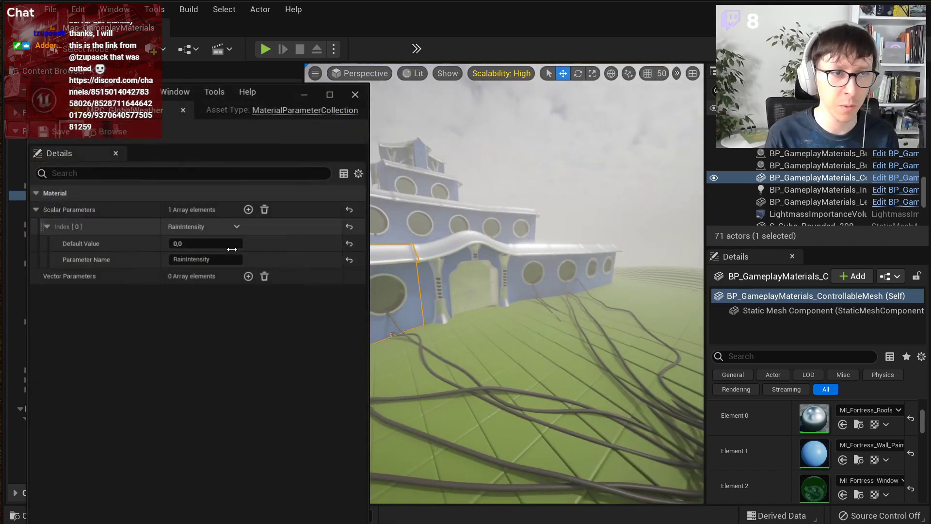
{"action": "left_click", "coordinate": [205, 243]}
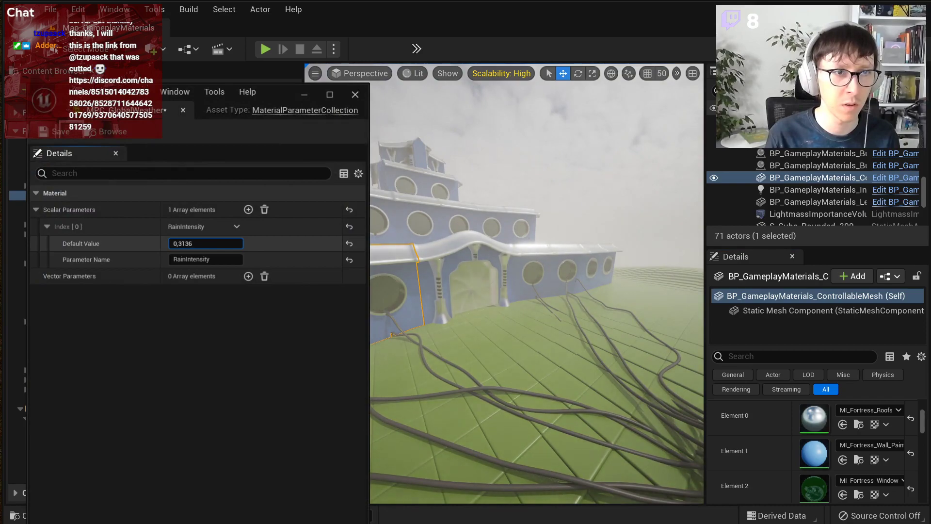
{"action": "left_click_drag", "start_coordinate": [206, 244], "coordinate": [230, 243]}
{"action": "mouse_move", "coordinate": [451, 230]}
{"action": "right_mouse_down"}
{"action": "mouse_move", "coordinate": [395, 202]}
{"action": "mouse_move", "coordinate": [468, 233]}
{"action": "right_mouse_up"}
{"action": "key", "text": "w"}
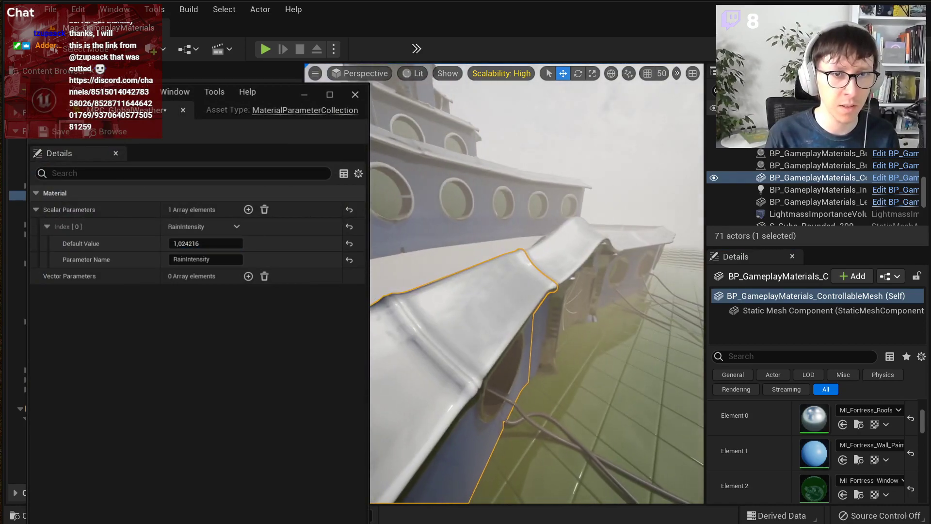
{"action": "mouse_move", "coordinate": [208, 236]}
{"action": "left_mouse_down"}
{"action": "mouse_move", "coordinate": [173, 237]}
{"action": "mouse_move", "coordinate": [216, 238]}
{"action": "left_mouse_up"}
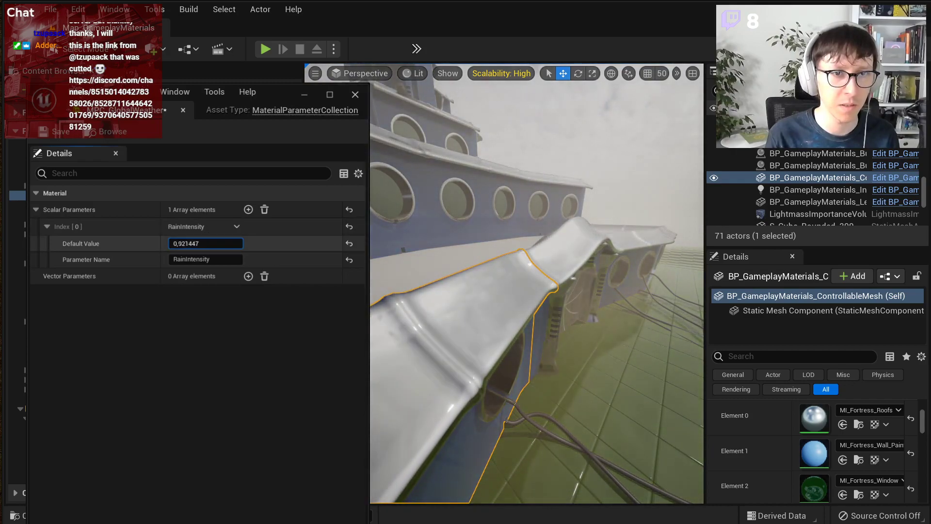
{"action": "right_click_drag", "start_coordinate": [427, 228], "coordinate": [369, 221]}
{"action": "left_click_drag", "start_coordinate": [206, 243], "coordinate": [170, 244]}
{"action": "right_click_drag", "start_coordinate": [426, 216], "coordinate": [426, 216]}
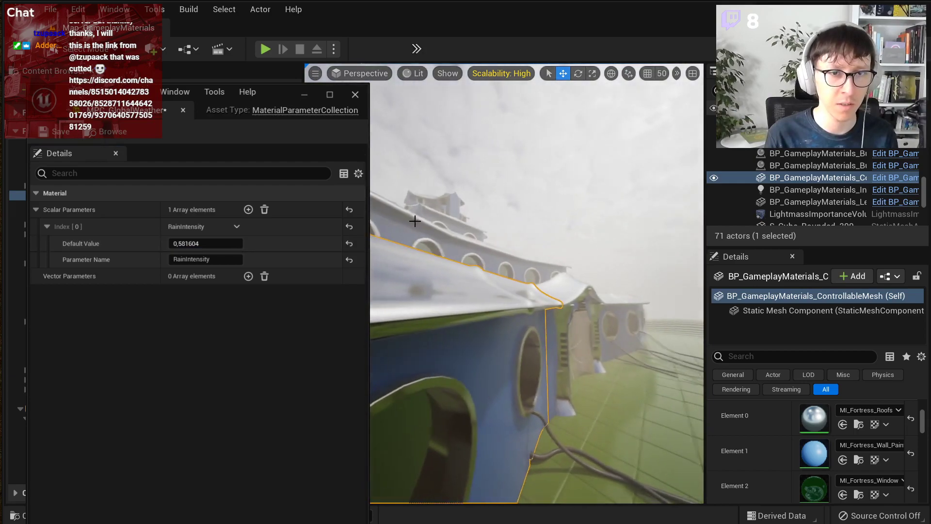
Step: Set RainIntensity's default value to 0 and inspect the dry roof and walls up close
{"action": "left_click", "coordinate": [206, 243]}
{"action": "type", "text": "0"}
{"action": "key", "text": "Return"}
{"action": "right_click_drag", "start_coordinate": [485, 243], "coordinate": [485, 243]}
{"action": "right_click_drag", "start_coordinate": [658, 288], "coordinate": [603, 291]}
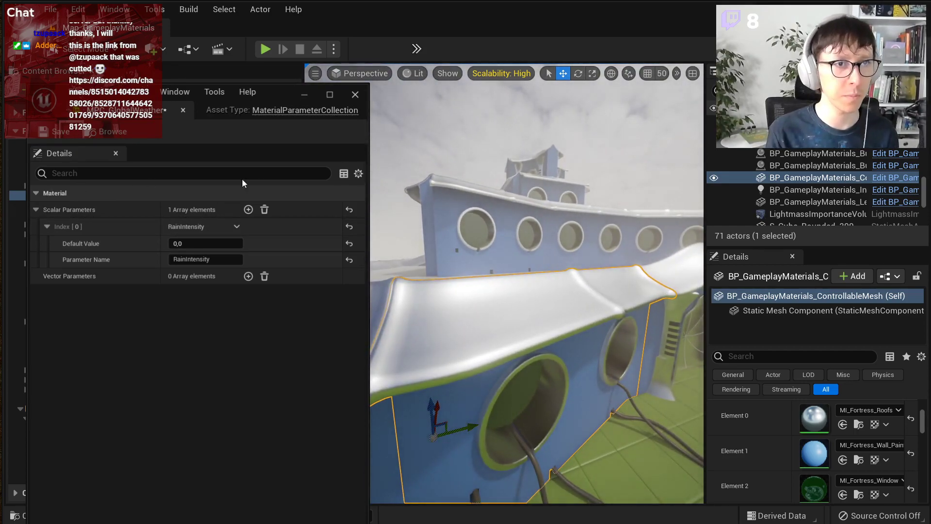
Step: Open MF_GlobalWeather_ApplyEffects alongside MPC_GlobalWeather and set RainIntensity's default value to 1
{"action": "left_click_drag", "start_coordinate": [283, 95], "coordinate": [226, 336]}
{"action": "double_click", "coordinate": [216, 163]}
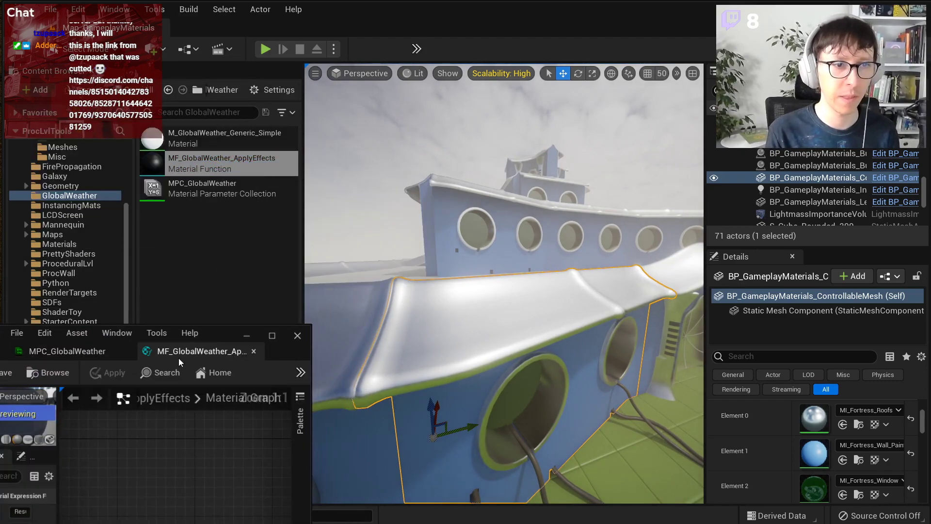
{"action": "left_click", "coordinate": [63, 353]}
{"action": "left_click_drag", "start_coordinate": [215, 331], "coordinate": [278, 299]}
{"action": "left_click", "coordinate": [238, 451]}
{"action": "type", "text": "1"}
{"action": "key", "text": "Return"}
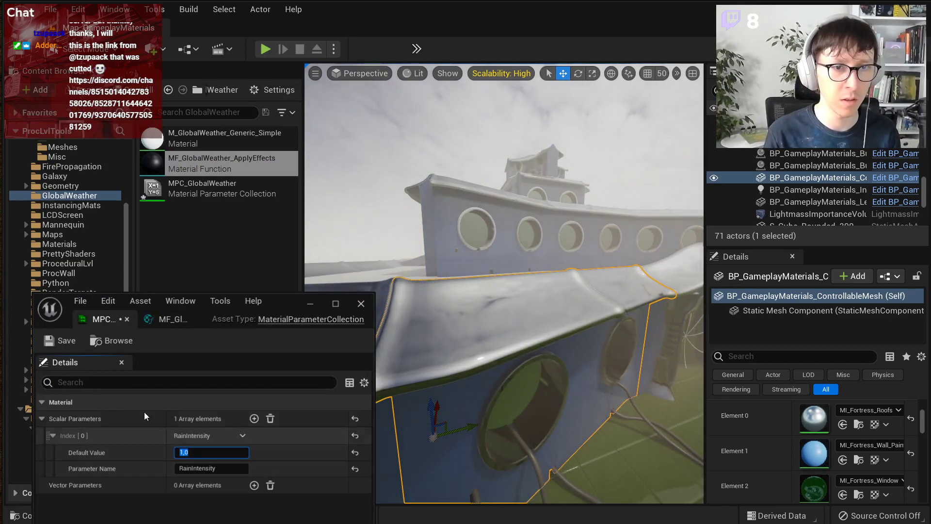
{"action": "right_click_drag", "start_coordinate": [567, 248], "coordinate": [558, 246]}
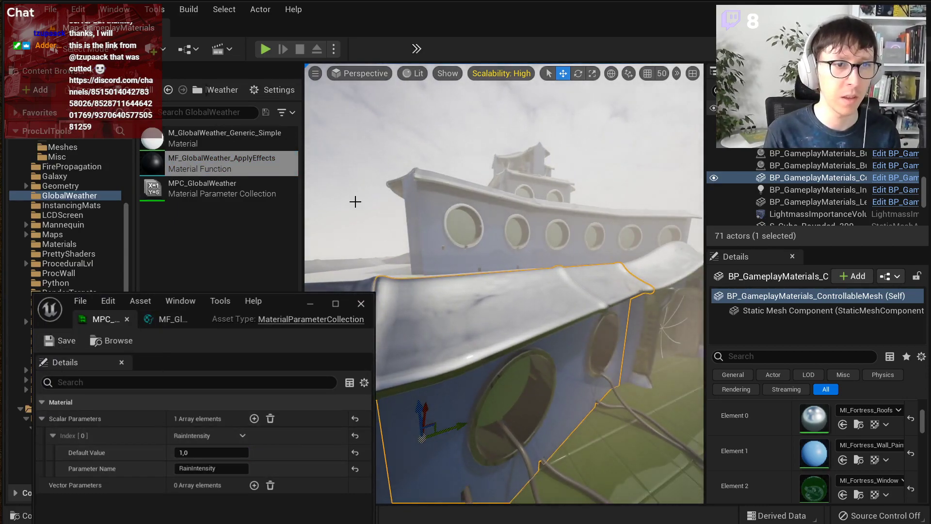
Step: Bring up the MF_GlobalWeather_ApplyEffects graph in a wider window beside the viewport and review its input and base color nodes
{"action": "left_click", "coordinate": [164, 319]}
{"action": "left_click_drag", "start_coordinate": [296, 307], "coordinate": [261, 76]}
{"action": "right_click_drag", "start_coordinate": [435, 260], "coordinate": [405, 258]}
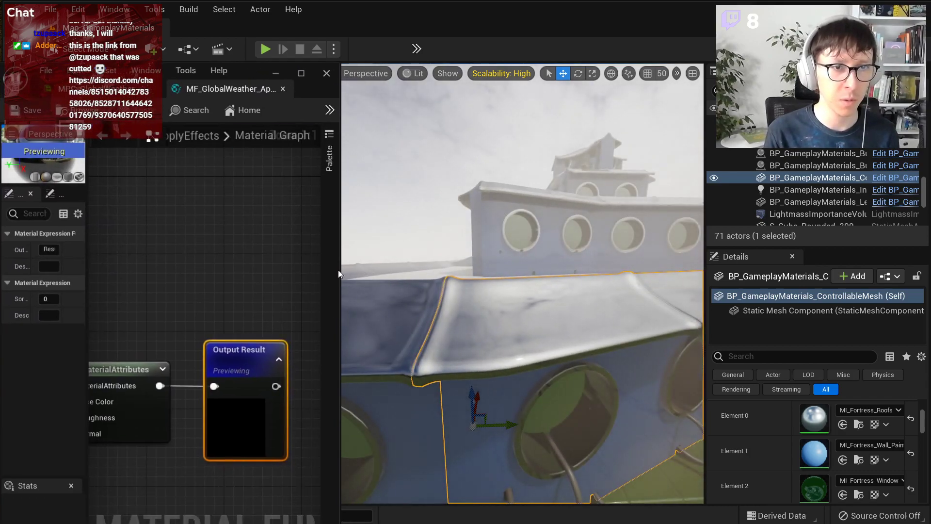
{"action": "left_click_drag", "start_coordinate": [341, 268], "coordinate": [466, 260]}
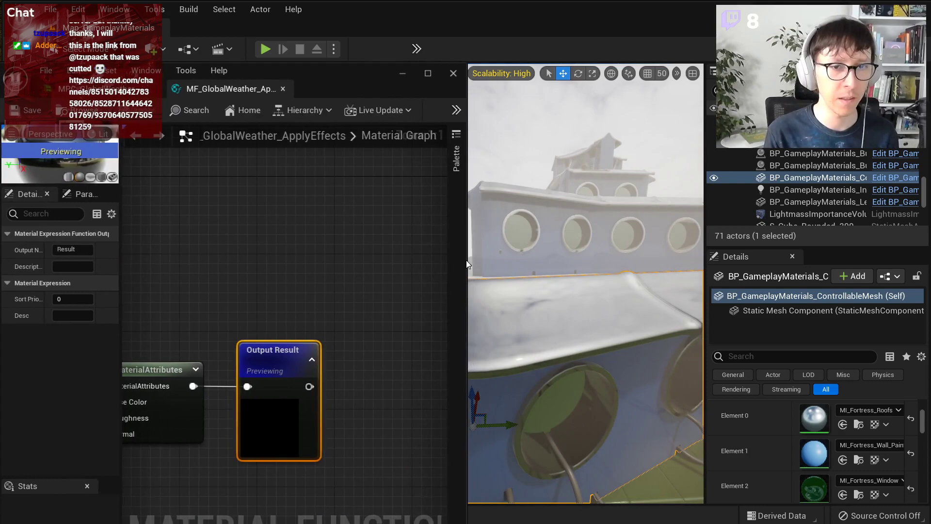
{"action": "right_click_drag", "start_coordinate": [558, 272], "coordinate": [487, 271]}
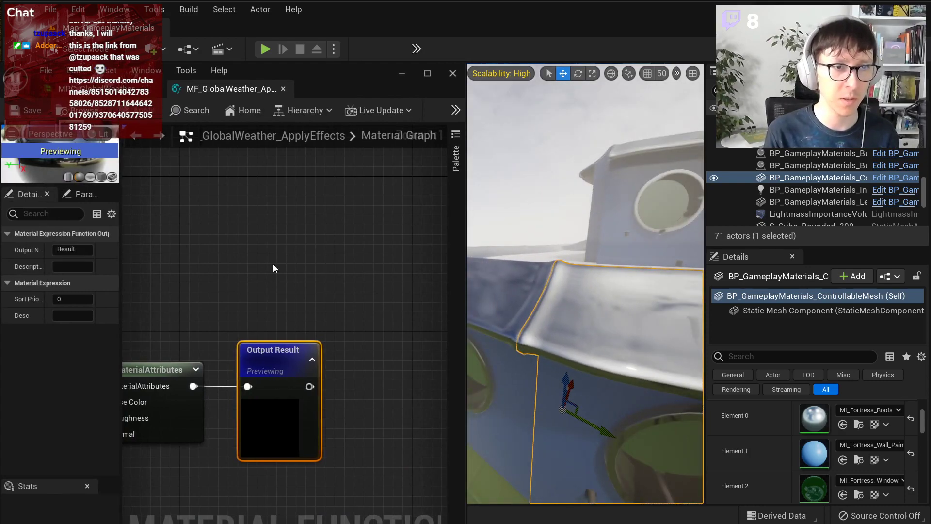
{"action": "scroll", "coordinate": [260, 247], "scroll_direction": "down", "scroll_amount": 3}
{"action": "left_click_drag", "start_coordinate": [352, 83], "coordinate": [381, 30]}
{"action": "scroll", "coordinate": [231, 217], "scroll_direction": "down", "scroll_amount": 3}
{"action": "right_click_drag", "start_coordinate": [230, 216], "coordinate": [413, 235]}
{"action": "scroll", "coordinate": [286, 257], "scroll_direction": "up", "scroll_amount": 4}
{"action": "right_click_drag", "start_coordinate": [368, 277], "coordinate": [267, 275]}
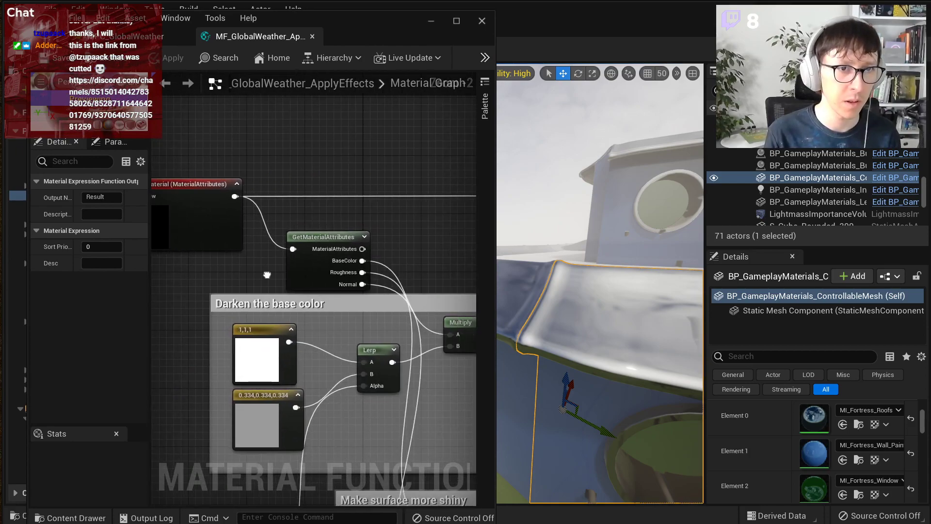
{"action": "scroll", "coordinate": [191, 211], "scroll_direction": "down", "scroll_amount": 1}
Step: Add a Metallic attribute as a fourth entry of the GetMaterialAttributes node, widening its details for room
{"action": "left_click", "coordinate": [308, 237]}
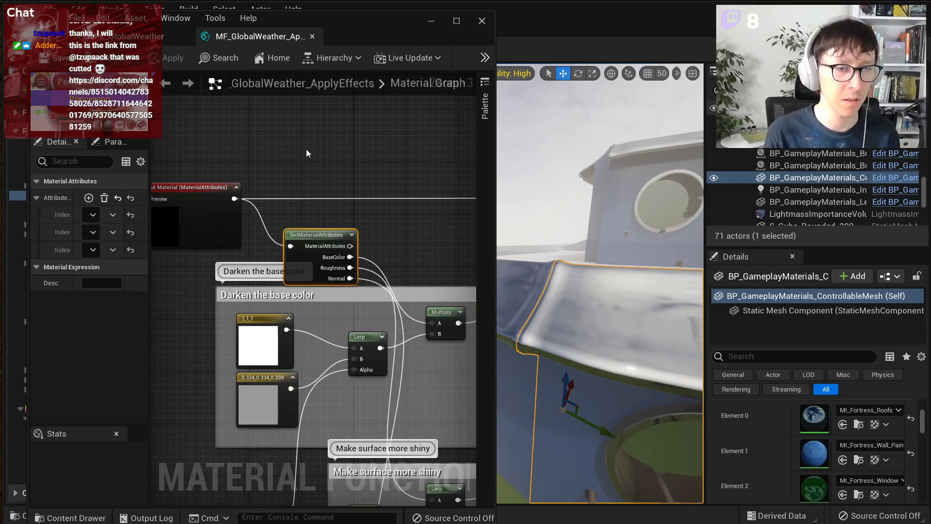
{"action": "scroll", "coordinate": [305, 172], "scroll_direction": "down", "scroll_amount": 2}
{"action": "scroll", "coordinate": [187, 235], "scroll_direction": "up", "scroll_amount": 2}
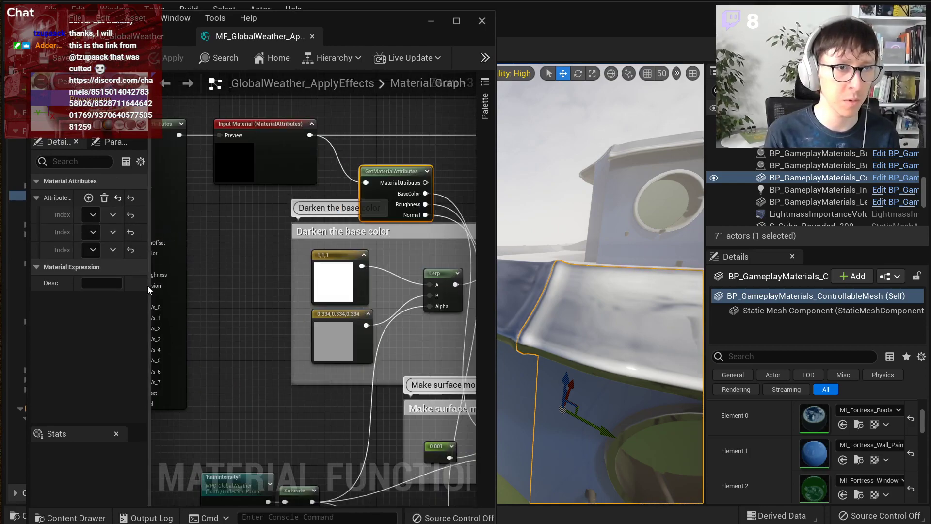
{"action": "left_click_drag", "start_coordinate": [149, 243], "coordinate": [192, 232]}
{"action": "left_click", "coordinate": [130, 199]}
{"action": "left_click", "coordinate": [130, 267]}
{"action": "left_click", "coordinate": [129, 267]}
{"action": "right_click_drag", "start_coordinate": [364, 258], "coordinate": [246, 250]}
{"action": "scroll", "coordinate": [246, 249], "scroll_direction": "down", "scroll_amount": 5}
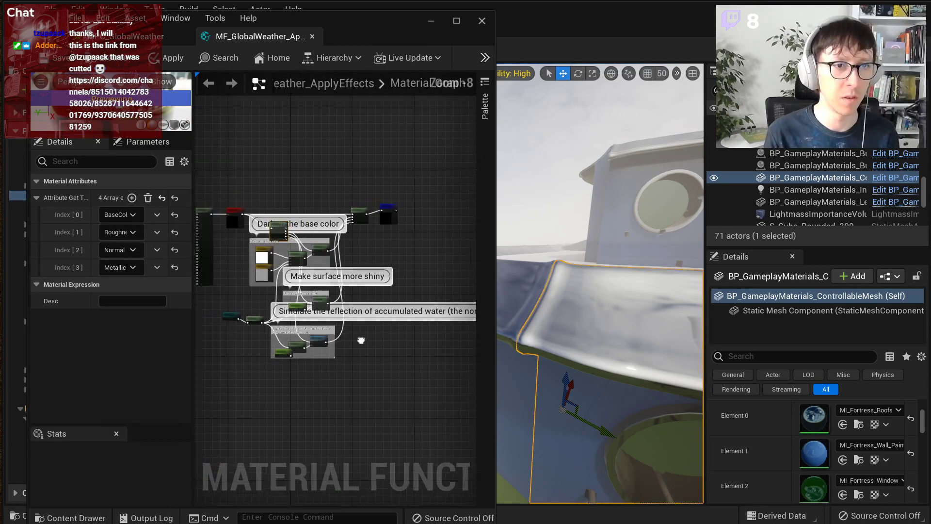
Step: Space the rain effect comment groups away from the GetMaterialAttributes node so they no longer overlap
{"action": "key", "text": "ctrl+a"}
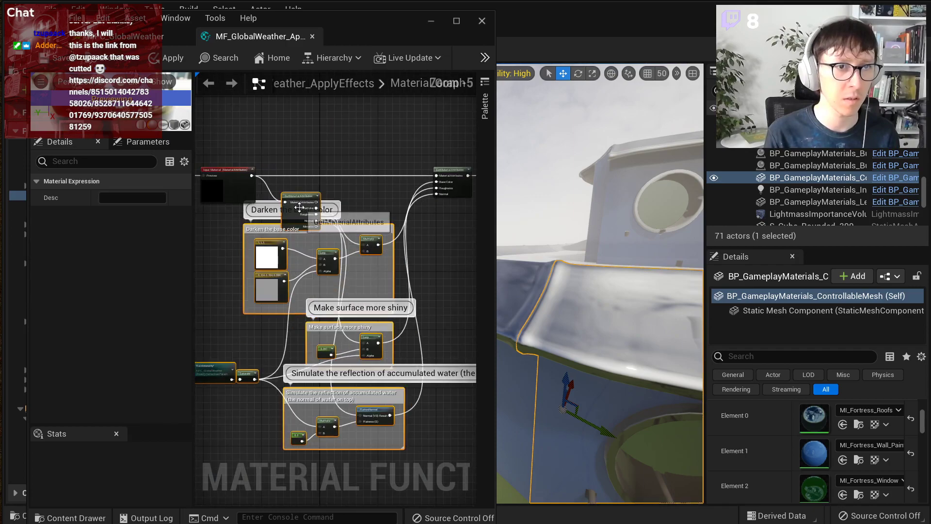
{"action": "scroll", "coordinate": [357, 248], "scroll_direction": "up", "scroll_amount": 4}
{"action": "left_click", "coordinate": [352, 224]}
{"action": "scroll", "coordinate": [352, 220], "scroll_direction": "down", "scroll_amount": 4}
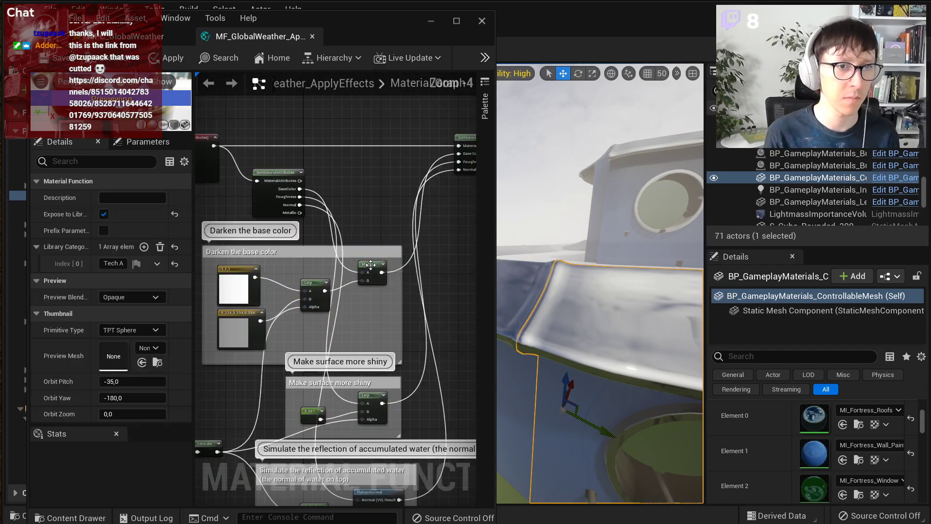
{"action": "scroll", "coordinate": [350, 216], "scroll_direction": "up", "scroll_amount": 2}
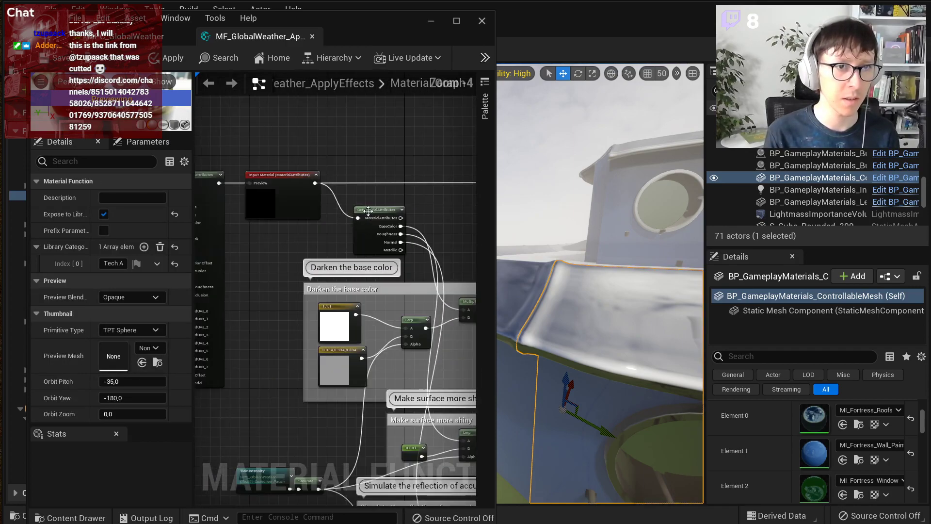
Step: Remove the Metallic attribute from the GetMaterialAttributes node
{"action": "left_click", "coordinate": [369, 215]}
{"action": "left_click", "coordinate": [156, 267]}
{"action": "left_click", "coordinate": [174, 300]}
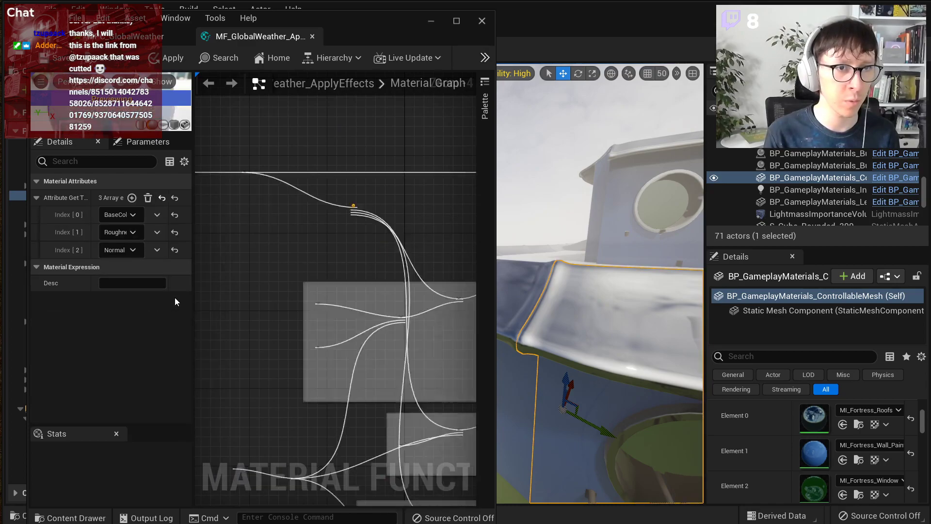
Step: Shift the effect groups and RainIntensity nodes further right of GetMaterialAttributes to free up graph space
{"action": "scroll", "coordinate": [330, 256], "scroll_direction": "down", "scroll_amount": 2}
{"action": "left_click_drag", "start_coordinate": [295, 151], "coordinate": [310, 196]}
{"action": "left_click", "coordinate": [286, 252]}
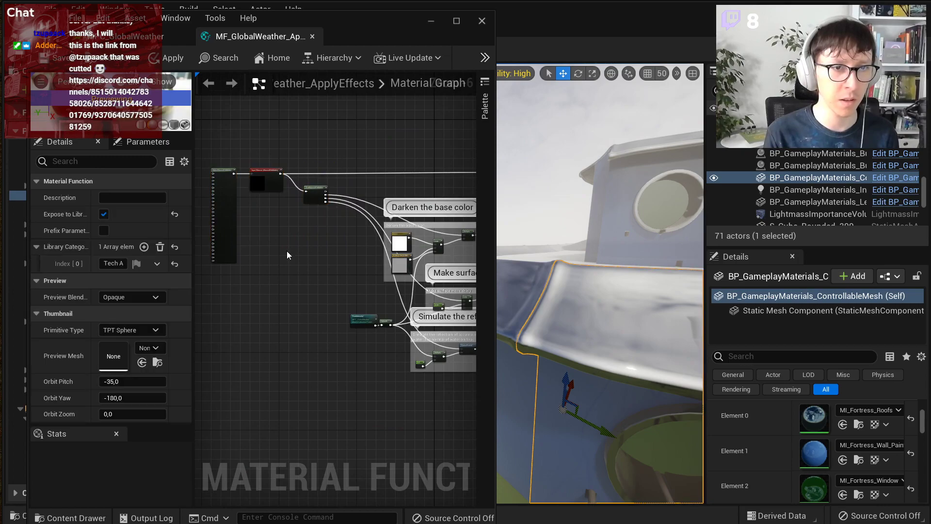
Step: Add Metallic as an additional output attribute of the GetMaterialAttributes node
{"action": "scroll", "coordinate": [308, 202], "scroll_direction": "up", "scroll_amount": 3}
{"action": "left_click", "coordinate": [326, 160]}
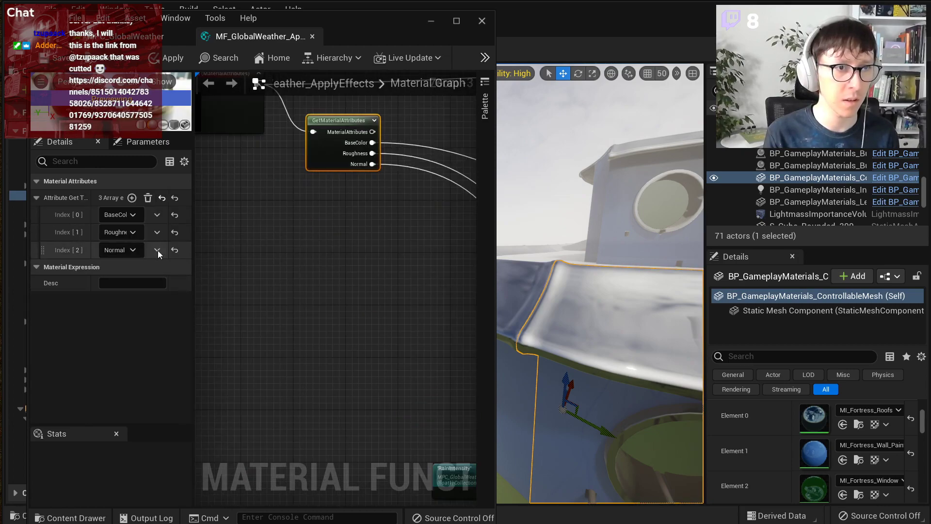
{"action": "left_click", "coordinate": [132, 197]}
Step: Place a RemapValueRange node above the RainIntensity parameter and connect the Metallic output to its Input
{"action": "right_click_drag", "start_coordinate": [373, 260], "coordinate": [262, 183]}
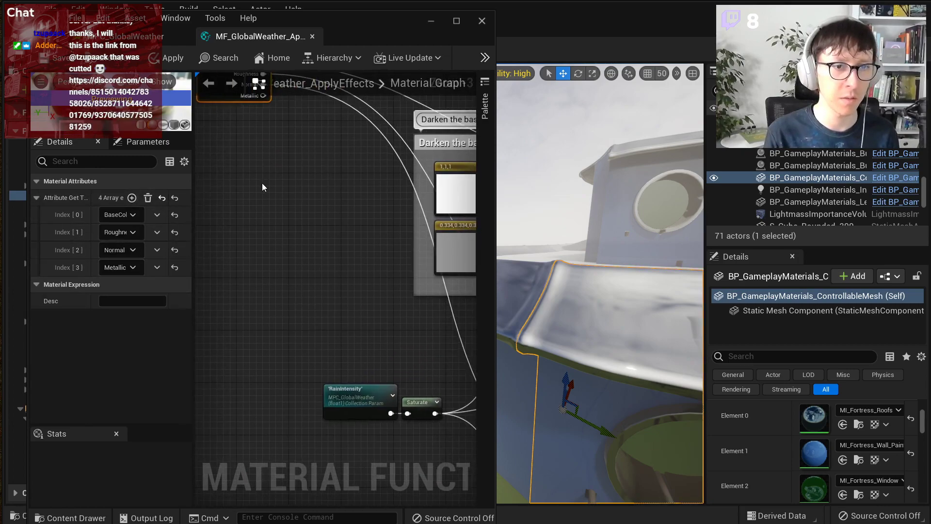
{"action": "scroll", "coordinate": [262, 183], "scroll_direction": "down", "scroll_amount": 1}
{"action": "right_click", "coordinate": [316, 268]}
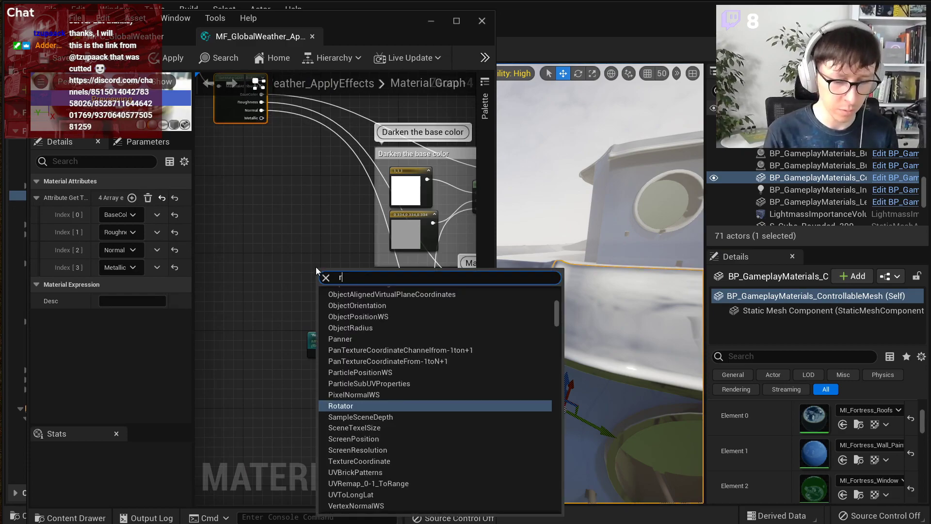
{"action": "type", "text": "remap"}
{"action": "key", "text": "Return"}
{"action": "scroll", "coordinate": [243, 184], "scroll_direction": "up", "scroll_amount": 2}
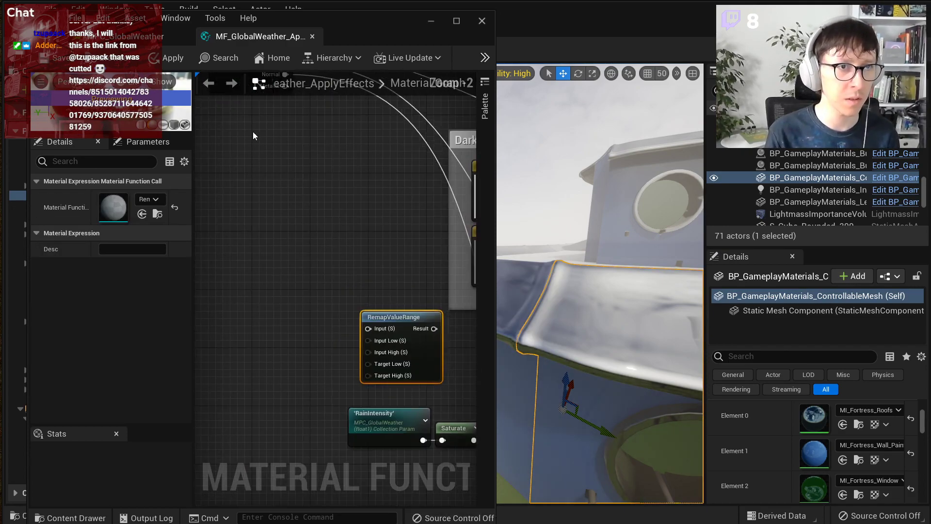
{"action": "right_click_drag", "start_coordinate": [252, 130], "coordinate": [252, 184]}
{"action": "left_click_drag", "start_coordinate": [286, 141], "coordinate": [369, 385]}
Step: Place two constant nodes and line them up beside the RemapValueRange inputs
{"action": "scroll", "coordinate": [350, 388], "scroll_direction": "up", "scroll_amount": 3}
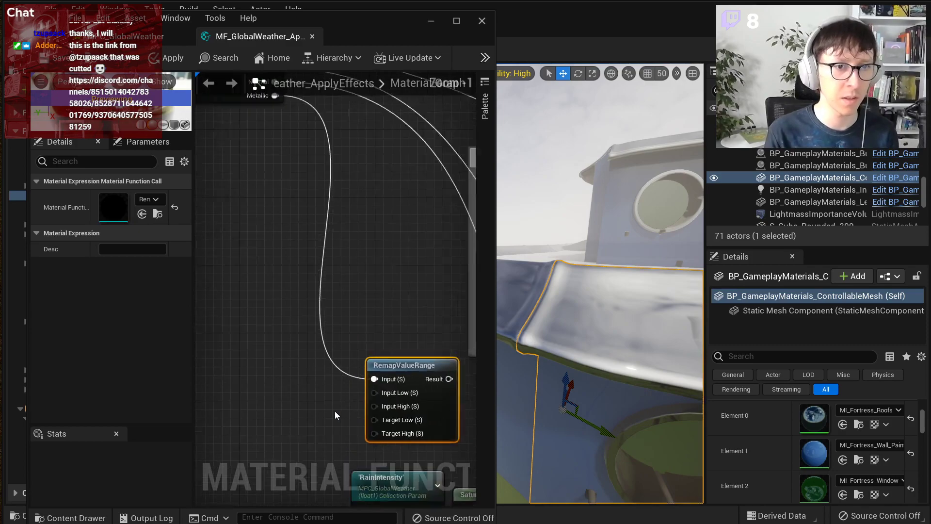
{"action": "key", "text": "1"}
{"action": "left_click", "coordinate": [328, 383]}
{"action": "key", "text": "1"}
{"action": "left_click", "coordinate": [332, 420]}
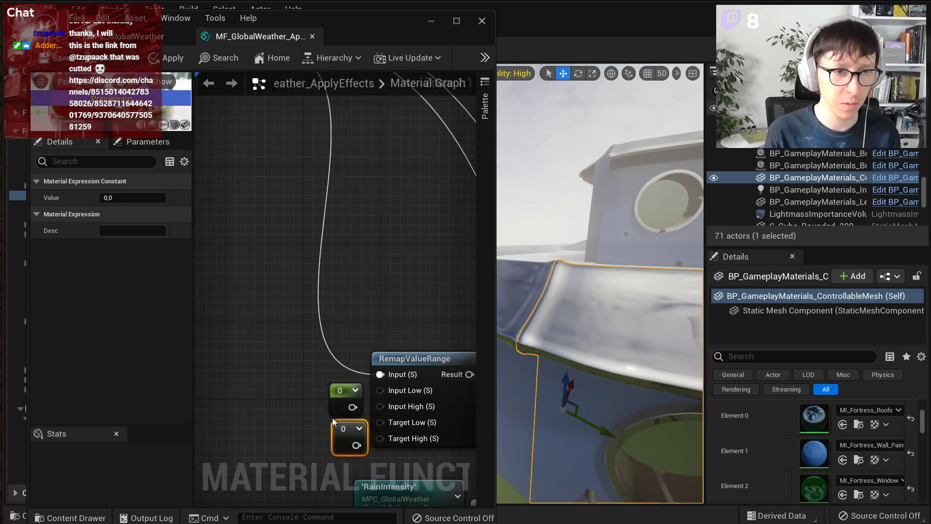
{"action": "left_click_drag", "start_coordinate": [340, 388], "coordinate": [315, 368]}
{"action": "left_click_drag", "start_coordinate": [342, 426], "coordinate": [314, 406]}
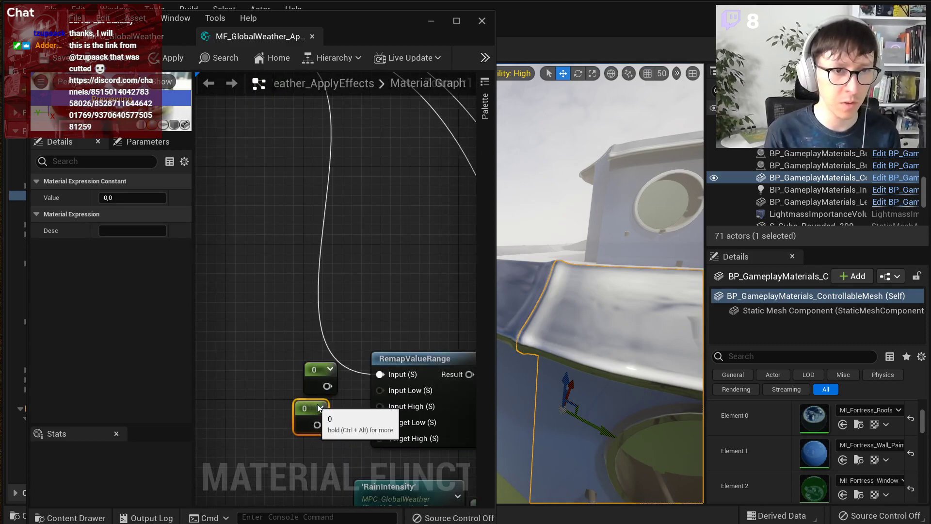
Step: Set the lower constant to 0.3 and connect the two constants to RemapValueRange's Input Low and Input High
{"action": "left_click", "coordinate": [135, 198]}
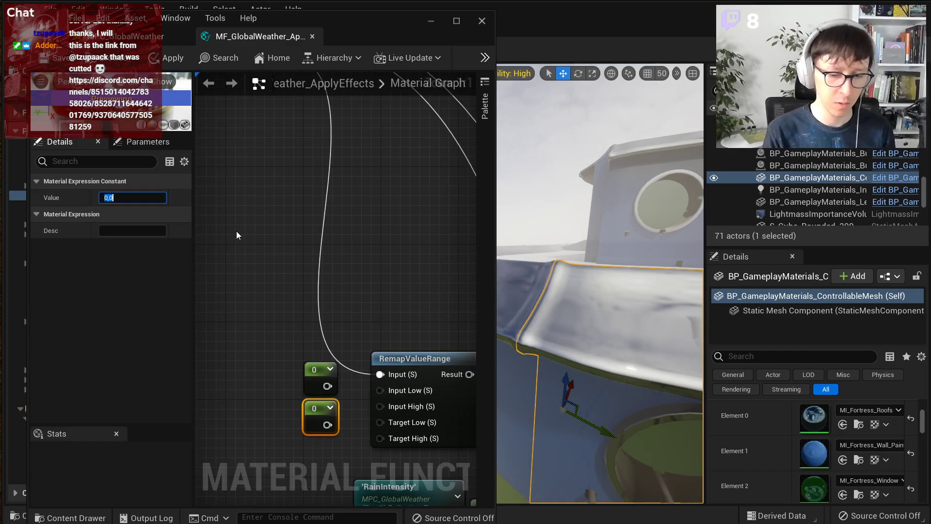
{"action": "type", "text": "0"}
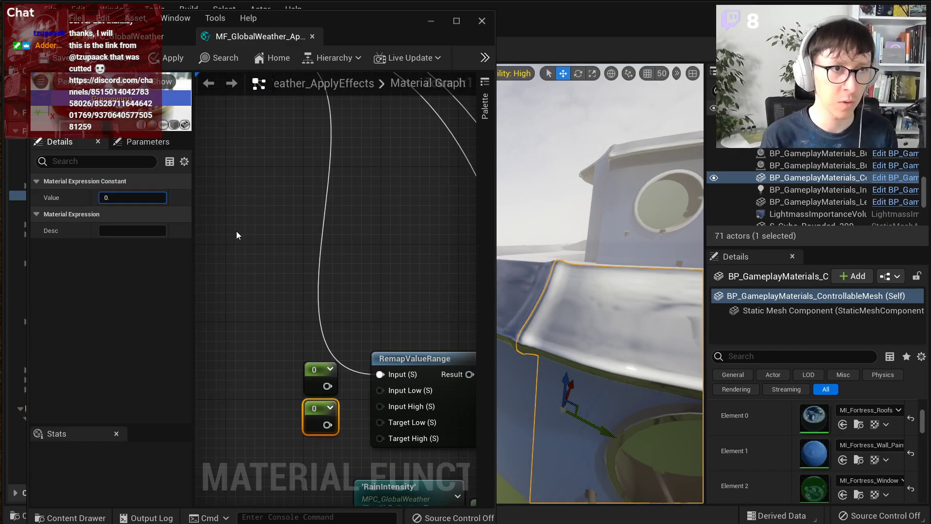
{"action": "type", "text": ",3"}
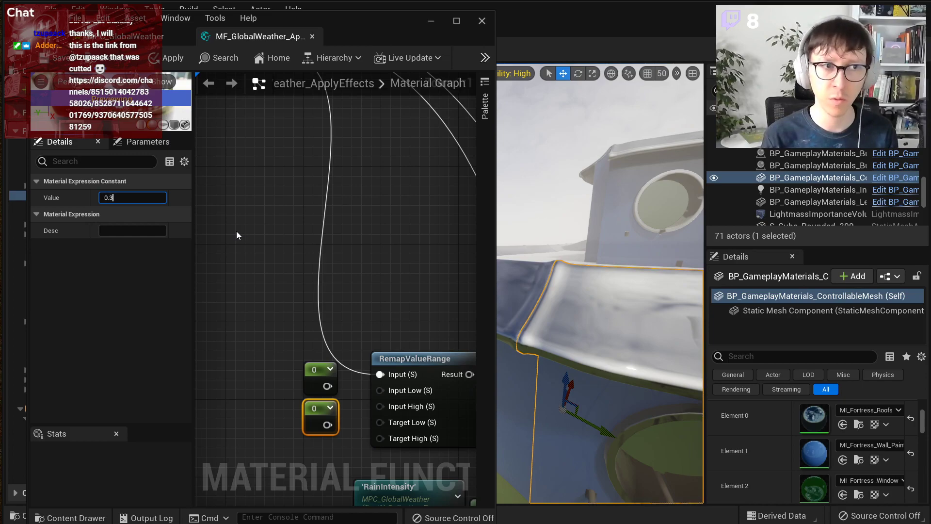
{"action": "key", "text": "Return"}
{"action": "left_click_drag", "start_coordinate": [334, 424], "coordinate": [330, 383]}
{"action": "right_click_drag", "start_coordinate": [305, 329], "coordinate": [247, 209]}
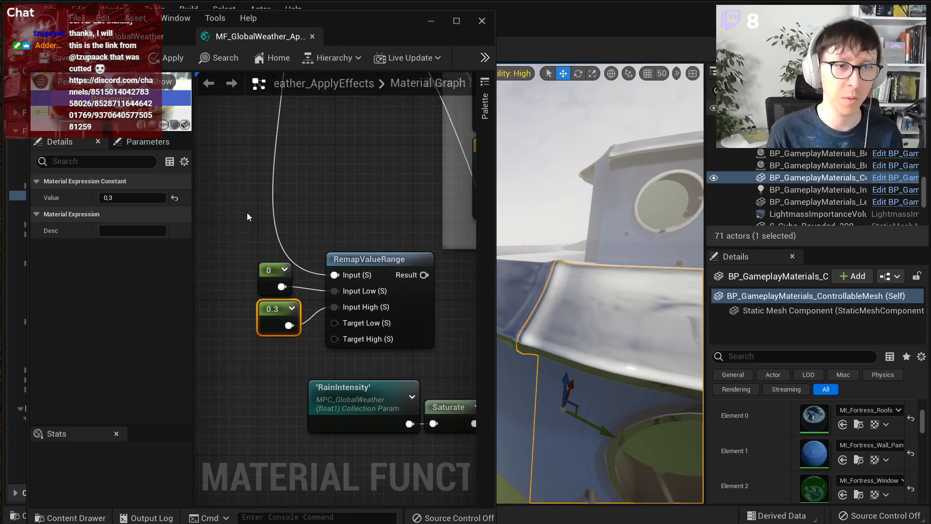
Step: Set the Input Low constant to 0.7 and the Input High constant to 0.75, and rearrange the remap nodes
{"action": "left_click", "coordinate": [262, 273]}
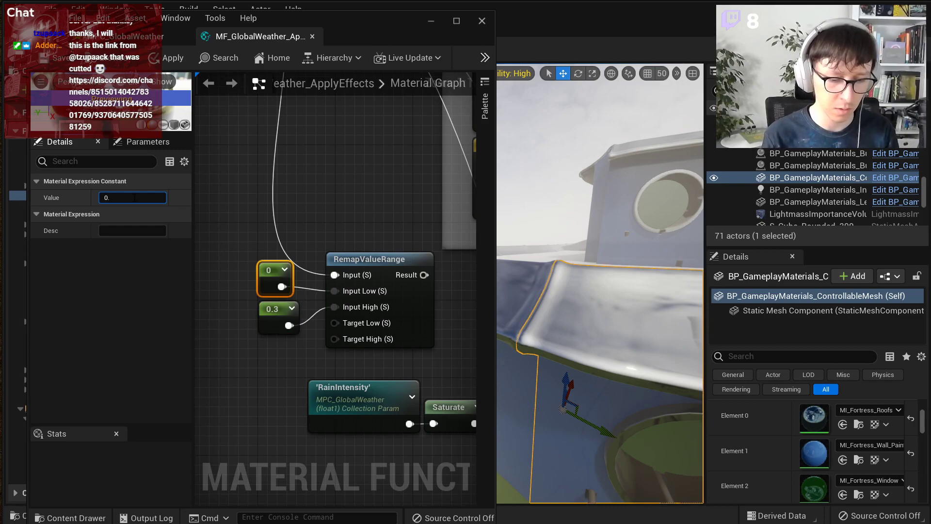
{"action": "left_click", "coordinate": [281, 320]}
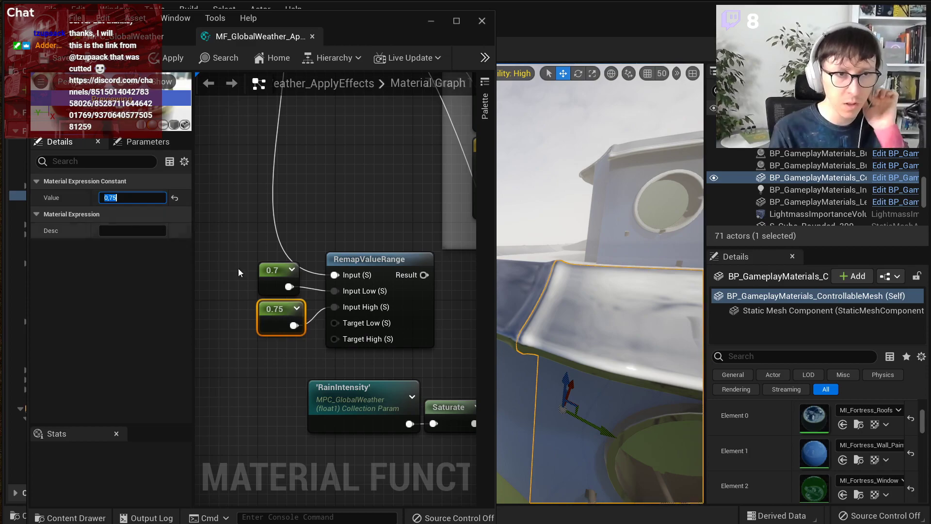
{"action": "left_click_drag", "start_coordinate": [249, 216], "coordinate": [355, 322]}
{"action": "left_click_drag", "start_coordinate": [367, 259], "coordinate": [309, 182]}
{"action": "left_click", "coordinate": [278, 343]}
{"action": "right_click_drag", "start_coordinate": [280, 268], "coordinate": [351, 268]}
{"action": "left_click_drag", "start_coordinate": [383, 189], "coordinate": [403, 203]}
Step: Add two constants for RemapValueRange, feeding 0 into Target Low and 1 into Target High
{"action": "left_click", "coordinate": [292, 280]}
{"action": "left_click", "coordinate": [292, 323]}
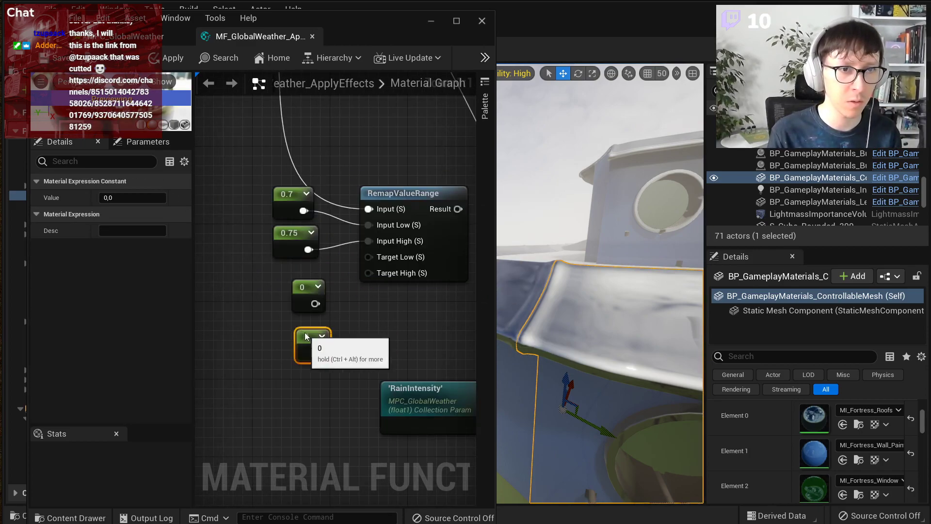
{"action": "left_click_drag", "start_coordinate": [315, 345], "coordinate": [314, 304]}
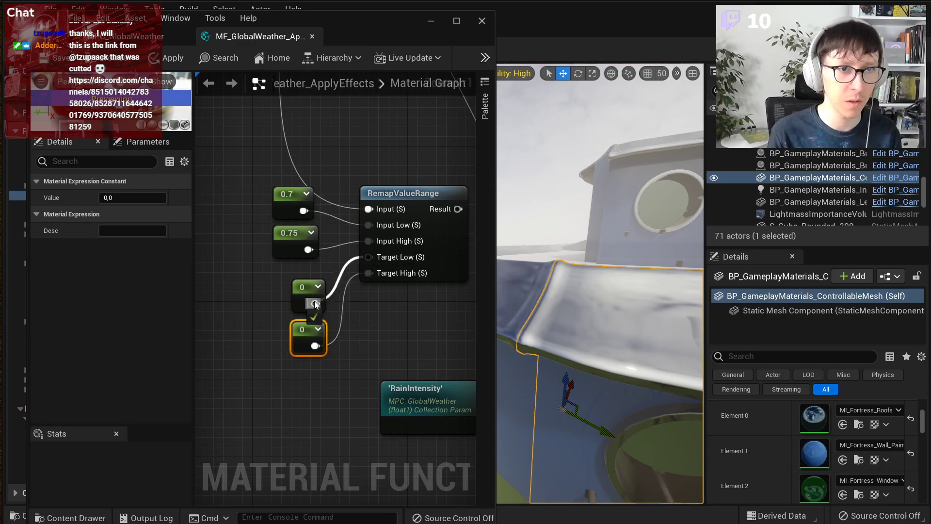
{"action": "left_click", "coordinate": [133, 198]}
{"action": "type", "text": "1"}
{"action": "key", "text": "Return"}
Step: Review the remap constants and set the one feeding Input High to 0.8
{"action": "left_click", "coordinate": [291, 201]}
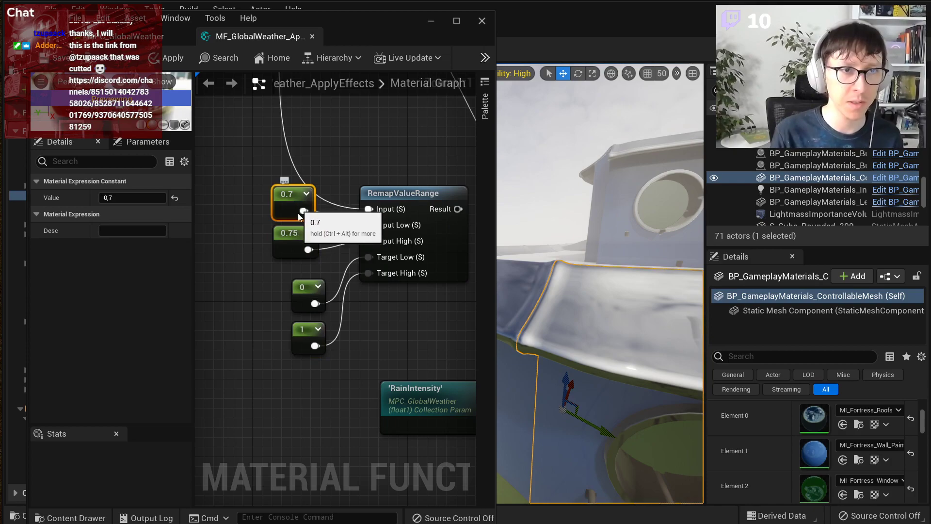
{"action": "left_click", "coordinate": [312, 307]}
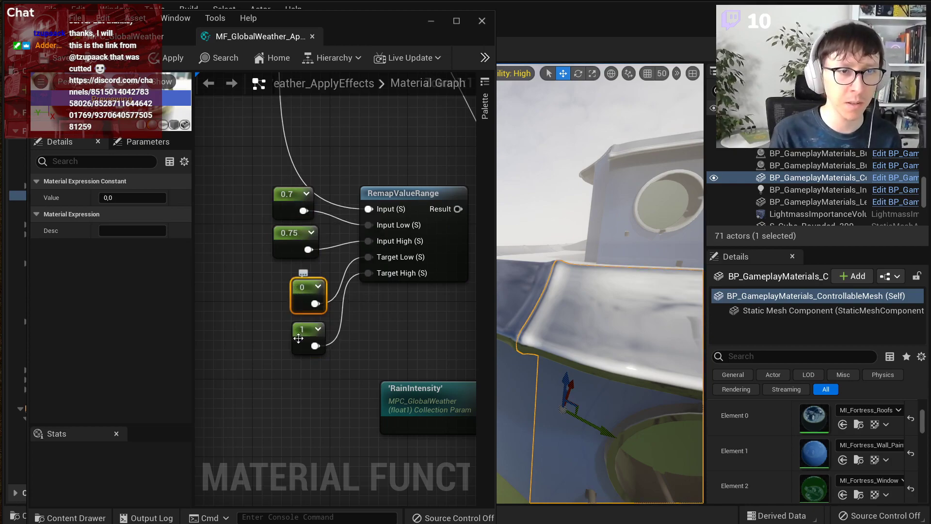
{"action": "left_click", "coordinate": [293, 245]}
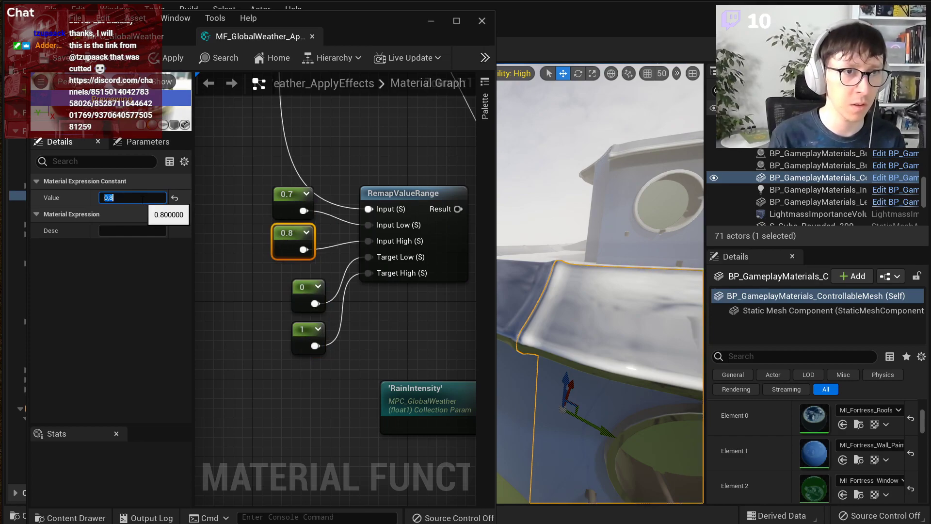
Step: Reposition the remap nodes and add a Saturate node fed by the RemapValueRange Result
{"action": "right_click_drag", "start_coordinate": [379, 308], "coordinate": [333, 304]}
{"action": "left_click_drag", "start_coordinate": [371, 337], "coordinate": [259, 170]}
{"action": "left_click_drag", "start_coordinate": [353, 187], "coordinate": [246, 189]}
{"action": "left_click_drag", "start_coordinate": [304, 206], "coordinate": [342, 203]}
{"action": "type", "text": "at"}
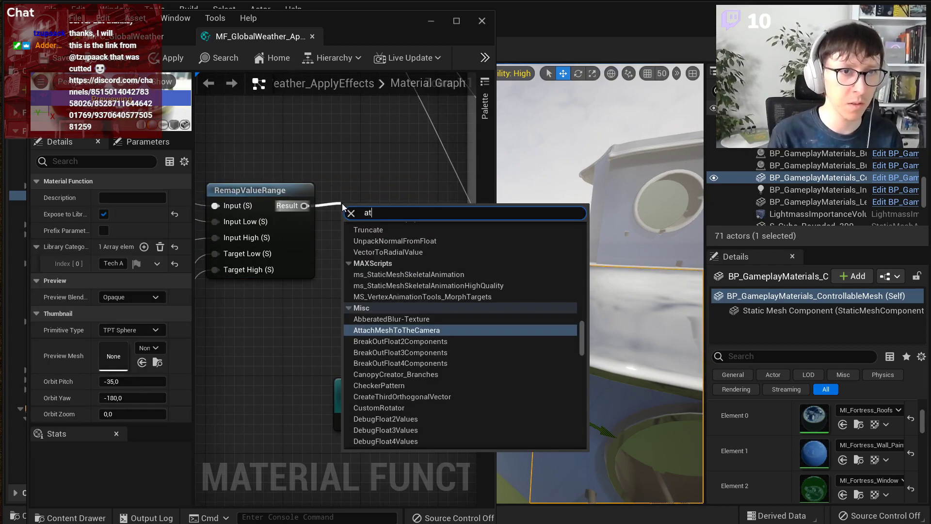
{"action": "type", "text": "u"}
{"action": "key", "text": "BackSpace"}
{"action": "key", "text": "BackSpace"}
{"action": "key", "text": "BackSpace"}
{"action": "type", "text": "satu"}
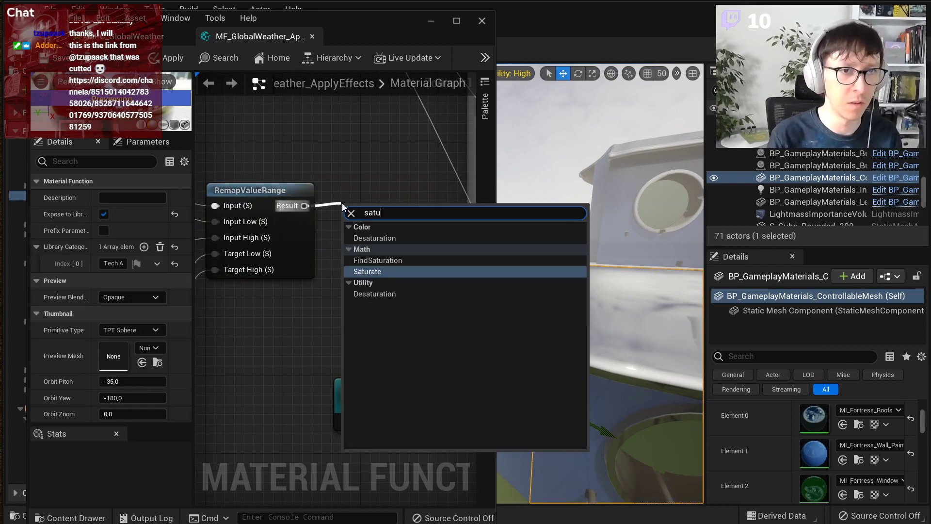
{"action": "key", "text": "Return"}
Step: Group the remap and Saturate nodes in a comment titled Mask of "actual metals" (not anything in between)
{"action": "right_click_drag", "start_coordinate": [312, 296], "coordinate": [418, 283]}
{"action": "scroll", "coordinate": [418, 284], "scroll_direction": "down", "scroll_amount": 3}
{"action": "left_click_drag", "start_coordinate": [268, 167], "coordinate": [454, 313]}
{"action": "right_click_drag", "start_coordinate": [452, 228], "coordinate": [407, 213]}
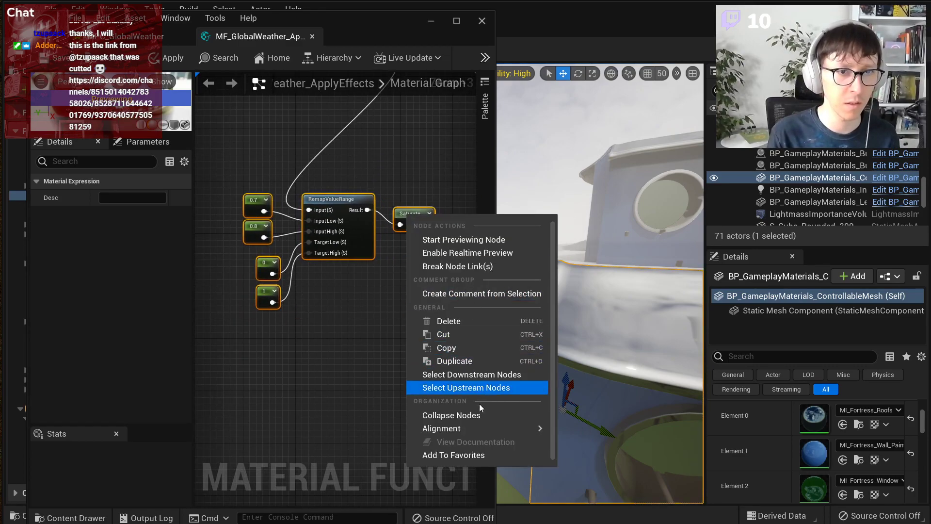
{"action": "left_click", "coordinate": [464, 294]}
{"action": "type", "text": "Mask of"}
{"action": "key", "text": "Return"}
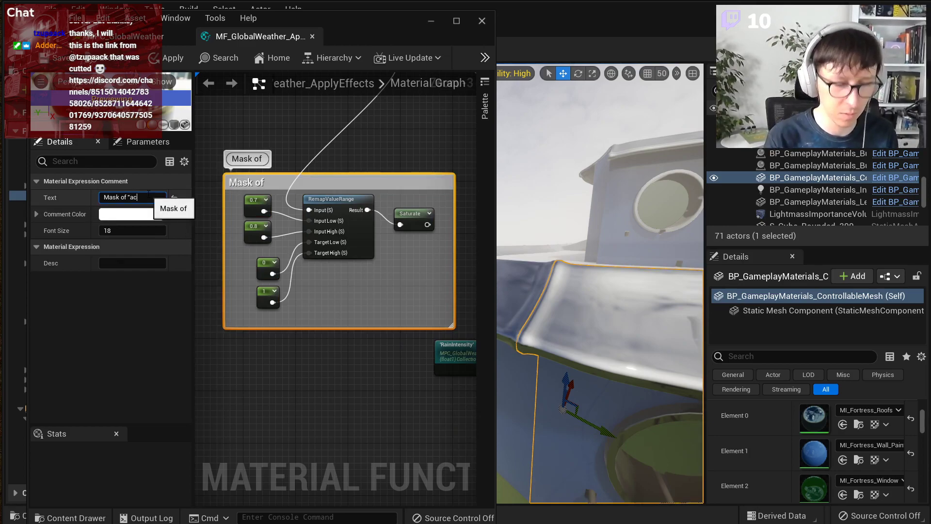
{"action": "type", "text": "metal"}
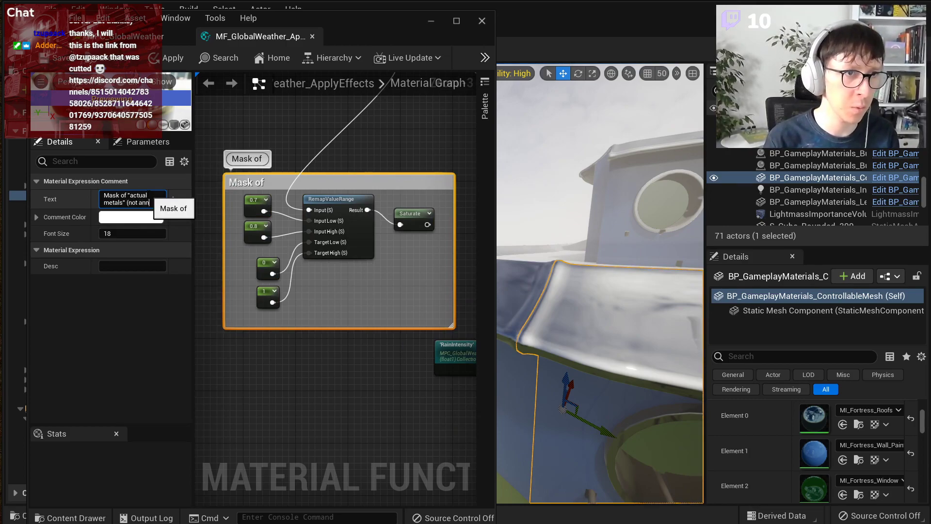
{"action": "type", "text": "s\" (not anythi"}
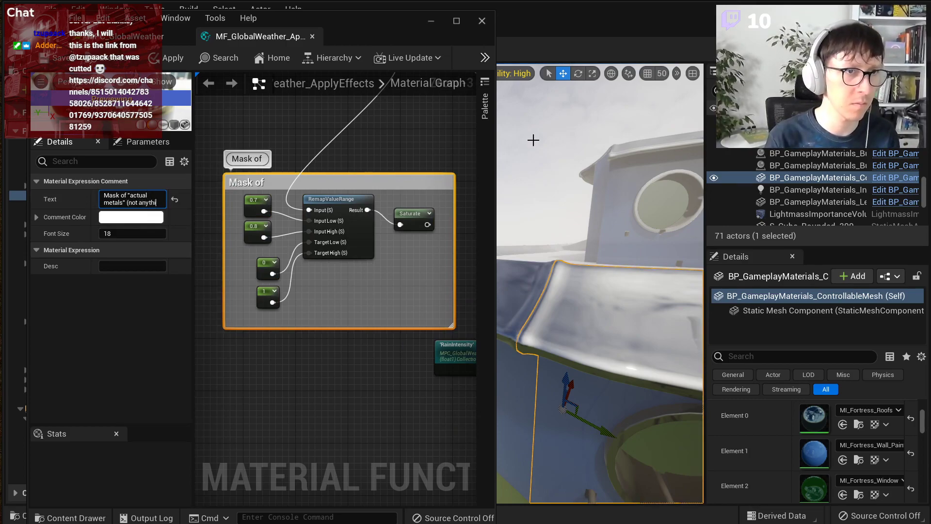
{"action": "type", "text": "ng in between"}
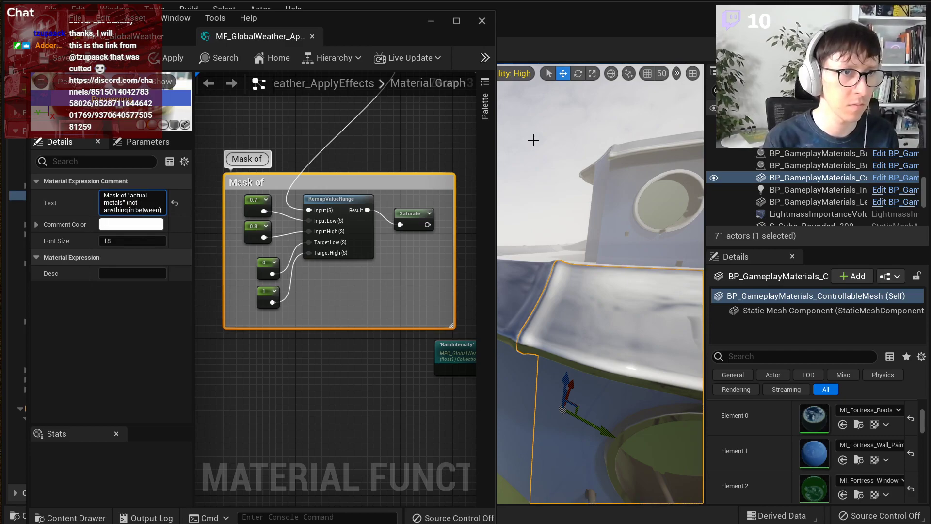
{"action": "left_click", "coordinate": [416, 136]}
Step: Add a Lerp with RainIntensity into A, a constant 0 into B, and the metal mask's Saturate output into Alpha
{"action": "right_click_drag", "start_coordinate": [398, 214], "coordinate": [300, 233]}
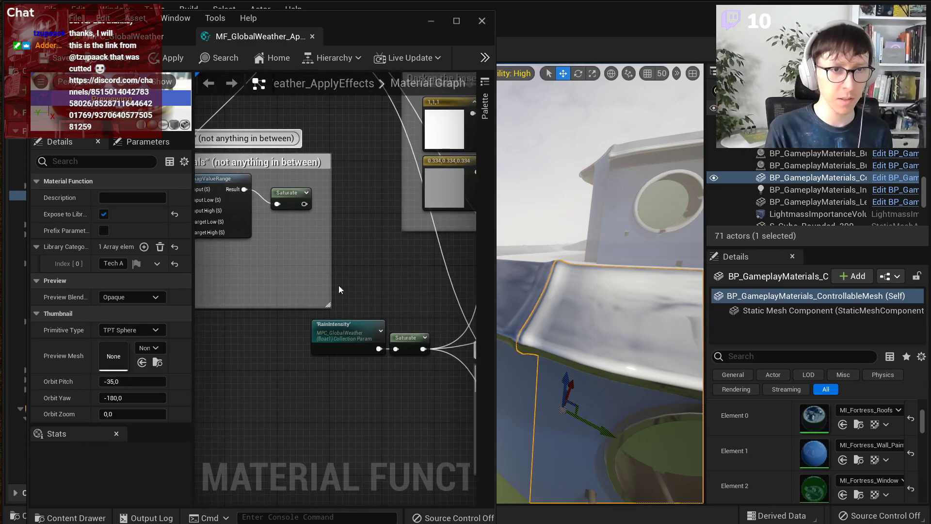
{"action": "left_click_drag", "start_coordinate": [357, 336], "coordinate": [368, 313]}
{"action": "left_click", "coordinate": [362, 295]}
{"action": "right_click_drag", "start_coordinate": [307, 272], "coordinate": [341, 267]}
{"action": "left_click_drag", "start_coordinate": [338, 197], "coordinate": [404, 326]}
{"action": "scroll", "coordinate": [353, 319], "scroll_direction": "up", "scroll_amount": 2}
{"action": "key", "text": "1"}
{"action": "left_click", "coordinate": [335, 313]}
{"action": "left_click_drag", "start_coordinate": [334, 342], "coordinate": [335, 359]}
{"action": "left_click_drag", "start_coordinate": [341, 316], "coordinate": [421, 316]}
{"action": "scroll", "coordinate": [350, 355], "scroll_direction": "down", "scroll_amount": 5}
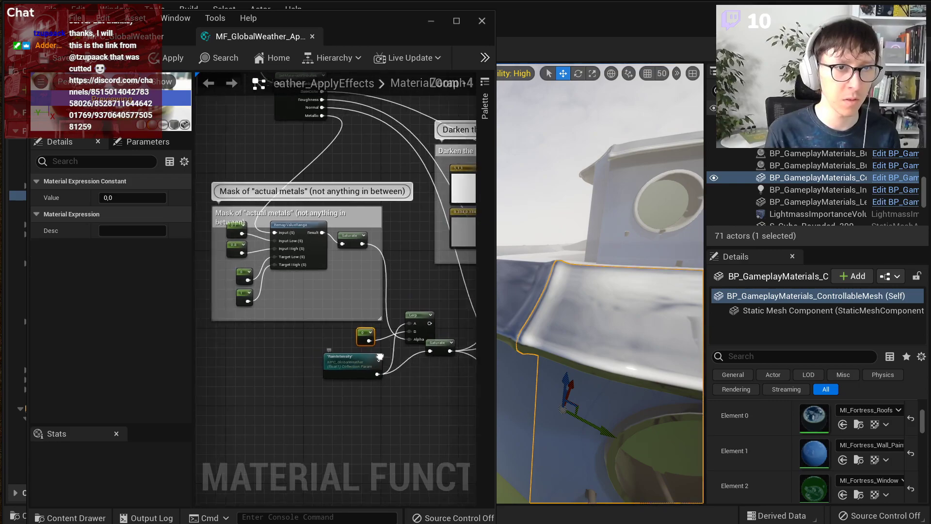
Step: Rearrange the Lerp, the constant 0 and the mask group, and place the RainIntensity node above the constant
{"action": "right_click_drag", "start_coordinate": [291, 271], "coordinate": [366, 265]}
{"action": "left_click_drag", "start_coordinate": [273, 137], "coordinate": [427, 322]}
{"action": "left_click_drag", "start_coordinate": [423, 269], "coordinate": [377, 270]}
{"action": "left_click", "coordinate": [370, 268]}
{"action": "scroll", "coordinate": [370, 267], "scroll_direction": "up", "scroll_amount": 9}
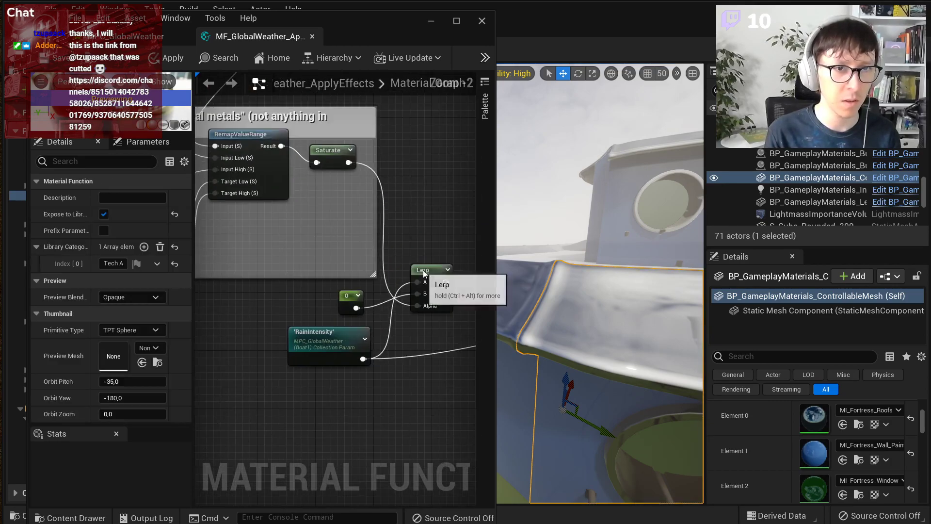
{"action": "left_click", "coordinate": [448, 291]}
{"action": "left_click_drag", "start_coordinate": [332, 297], "coordinate": [360, 300]}
{"action": "left_click_drag", "start_coordinate": [306, 349], "coordinate": [334, 237]}
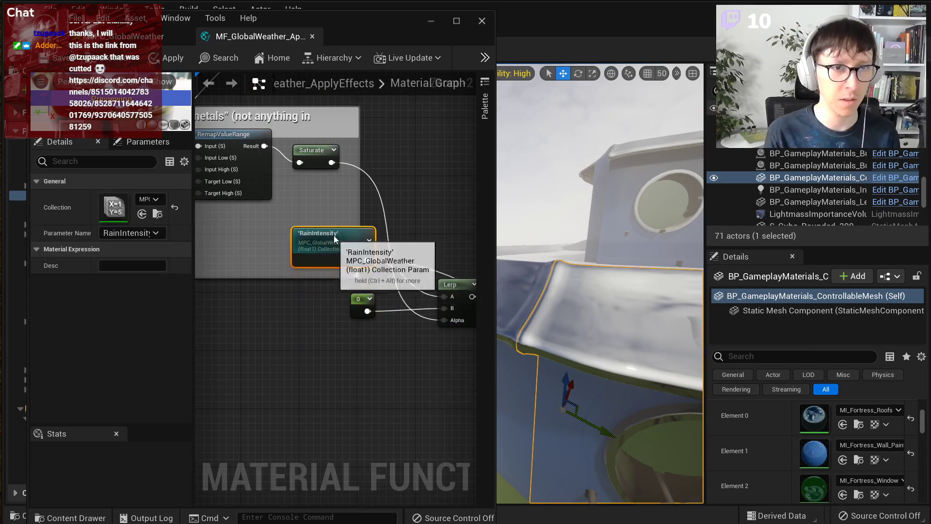
Step: Move the Input Material and GetMaterialAttributes nodes away from the metal mask group to make room
{"action": "scroll", "coordinate": [367, 282], "scroll_direction": "down", "scroll_amount": 7}
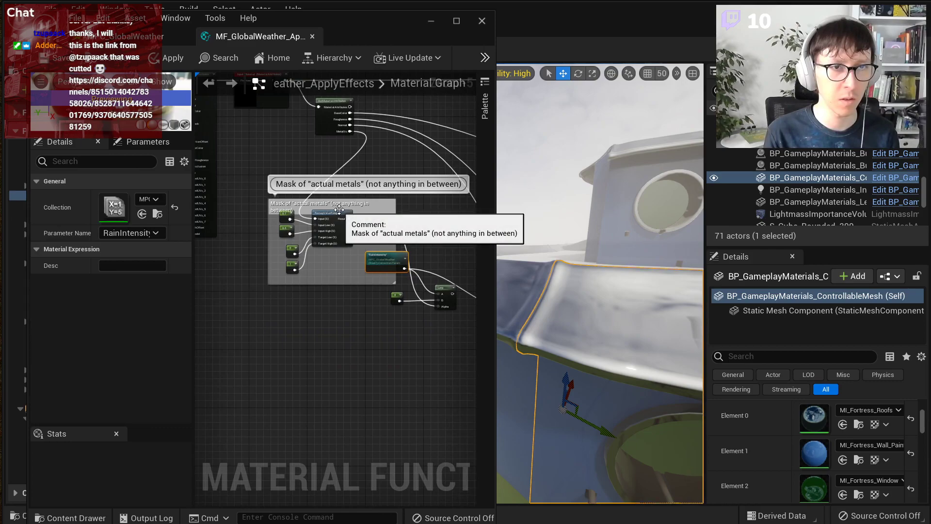
{"action": "right_click_drag", "start_coordinate": [236, 98], "coordinate": [300, 195]}
{"action": "scroll", "coordinate": [299, 195], "scroll_direction": "down", "scroll_amount": 2}
{"action": "left_click_drag", "start_coordinate": [229, 168], "coordinate": [355, 206]}
{"action": "left_click_drag", "start_coordinate": [345, 202], "coordinate": [283, 209]}
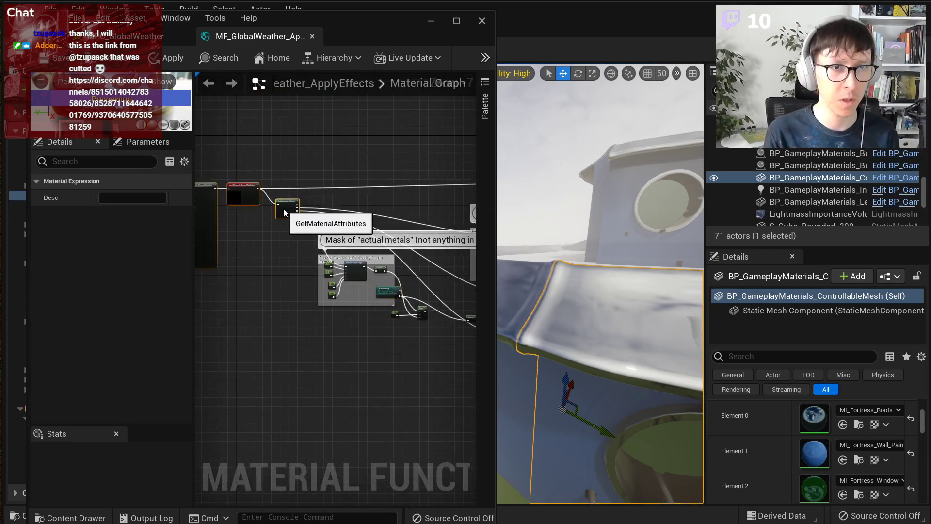
{"action": "left_click", "coordinate": [418, 364]}
Step: Duplicate the GetMaterialAttributes node and place the copy beside the metal mask group
{"action": "right_click_drag", "start_coordinate": [420, 364], "coordinate": [355, 371]}
{"action": "scroll", "coordinate": [251, 200], "scroll_direction": "up", "scroll_amount": 2}
{"action": "left_click", "coordinate": [220, 197]}
{"action": "right_click_drag", "start_coordinate": [221, 236], "coordinate": [290, 247]}
{"action": "right_click_drag", "start_coordinate": [421, 205], "coordinate": [313, 206]}
{"action": "right_click_drag", "start_coordinate": [249, 200], "coordinate": [385, 200]}
{"action": "key", "text": "ctrl+c"}
{"action": "key", "text": "ctrl+v"}
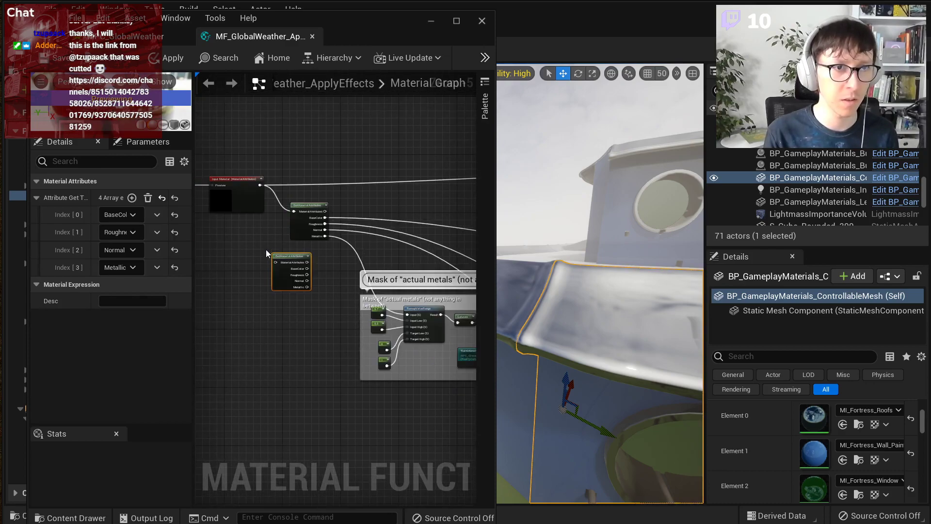
Step: Move the original GetMaterialAttributes node close to the effect groups and add a reroute point on the Input Material wire
{"action": "left_click_drag", "start_coordinate": [297, 206], "coordinate": [479, 200]}
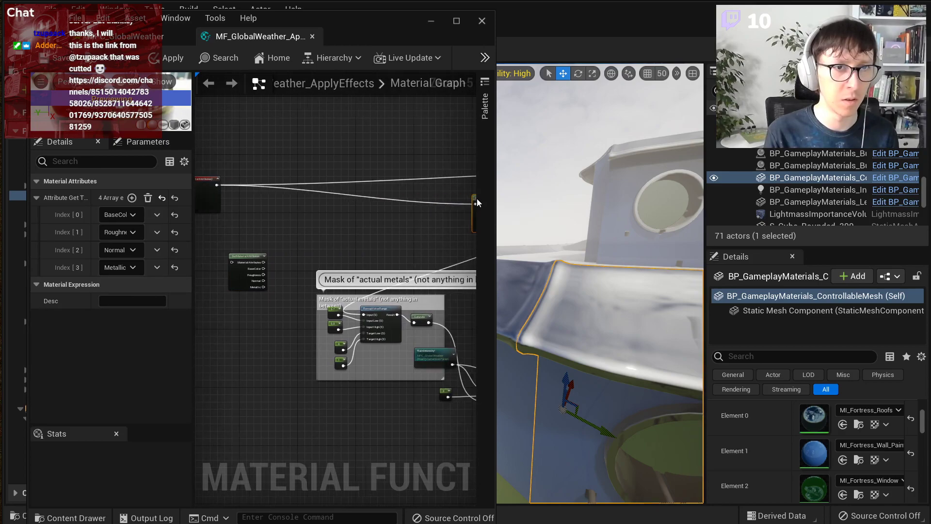
{"action": "right_click_drag", "start_coordinate": [423, 205], "coordinate": [237, 218]}
{"action": "double_click", "coordinate": [260, 193]}
{"action": "left_click_drag", "start_coordinate": [262, 193], "coordinate": [291, 219]}
{"action": "right_click_drag", "start_coordinate": [216, 250], "coordinate": [380, 230]}
{"action": "scroll", "coordinate": [374, 234], "scroll_direction": "up", "scroll_amount": 1}
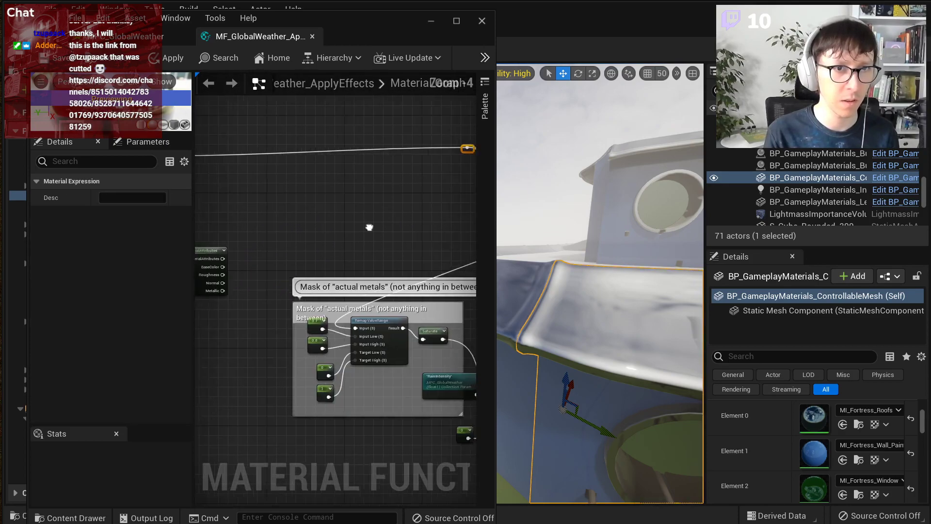
Step: Remove the Metallic attribute from the original GetMaterialAttributes node
{"action": "right_click_drag", "start_coordinate": [437, 213], "coordinate": [263, 228]}
{"action": "left_click", "coordinate": [347, 225]}
{"action": "scroll", "coordinate": [353, 227], "scroll_direction": "up", "scroll_amount": 2}
{"action": "left_click", "coordinate": [156, 267]}
{"action": "left_click", "coordinate": [170, 299]}
{"action": "right_click_drag", "start_coordinate": [213, 289], "coordinate": [299, 267]}
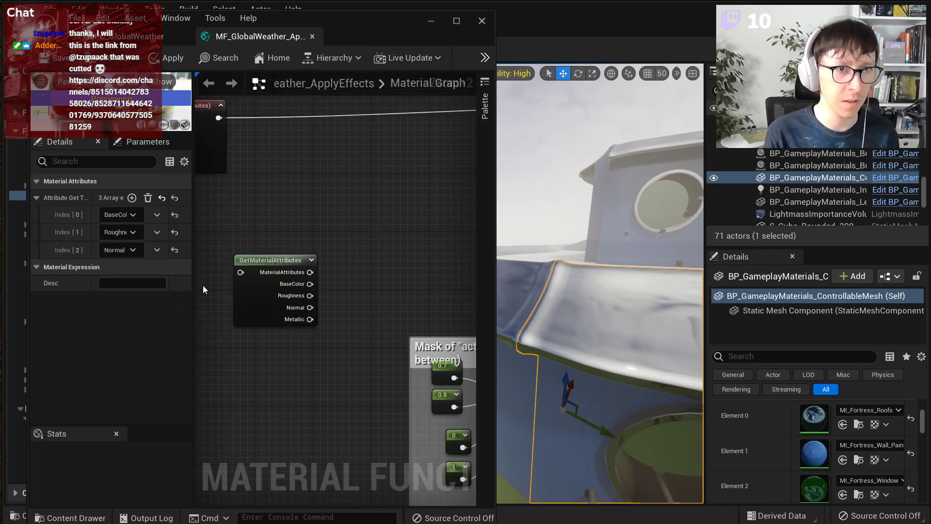
Step: Remove BaseColor, Roughness and Normal from the copied GetMaterialAttributes node, keeping only Metallic
{"action": "left_click", "coordinate": [248, 307]}
{"action": "left_click", "coordinate": [155, 216]}
{"action": "left_click", "coordinate": [169, 247]}
{"action": "left_click", "coordinate": [156, 215]}
{"action": "left_click", "coordinate": [168, 246]}
{"action": "left_click", "coordinate": [157, 215]}
{"action": "left_click", "coordinate": [169, 247]}
{"action": "right_click_drag", "start_coordinate": [253, 247], "coordinate": [325, 277]}
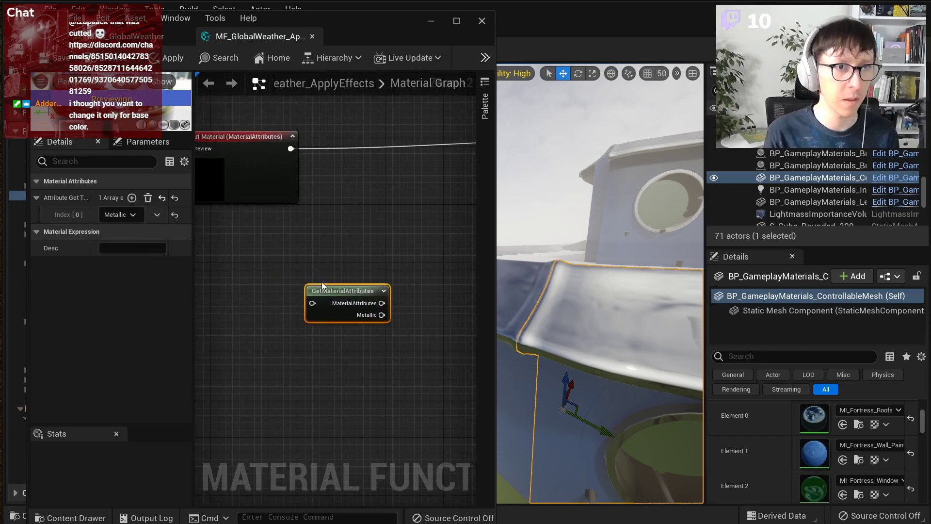
Step: Feed Input Material into the Metallic-only GetMaterialAttributes node and wire its Metallic output to the RemapValueRange Input
{"action": "left_click_drag", "start_coordinate": [308, 304], "coordinate": [317, 237]}
{"action": "left_click_drag", "start_coordinate": [290, 149], "coordinate": [316, 233]}
{"action": "right_click_drag", "start_coordinate": [380, 226], "coordinate": [215, 216]}
{"action": "left_click_drag", "start_coordinate": [216, 217], "coordinate": [412, 397]}
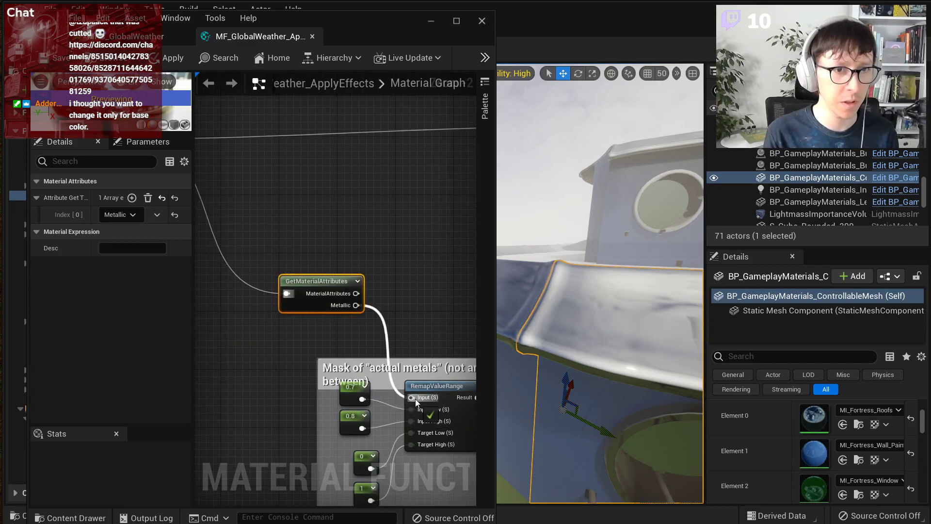
Step: Place the Metallic-only GetMaterialAttributes node inside the "actual metals" mask comment, above the constants
{"action": "right_click_drag", "start_coordinate": [415, 398], "coordinate": [347, 361]}
{"action": "left_click_drag", "start_coordinate": [261, 326], "coordinate": [212, 282]}
{"action": "left_click_drag", "start_coordinate": [247, 245], "coordinate": [262, 303]}
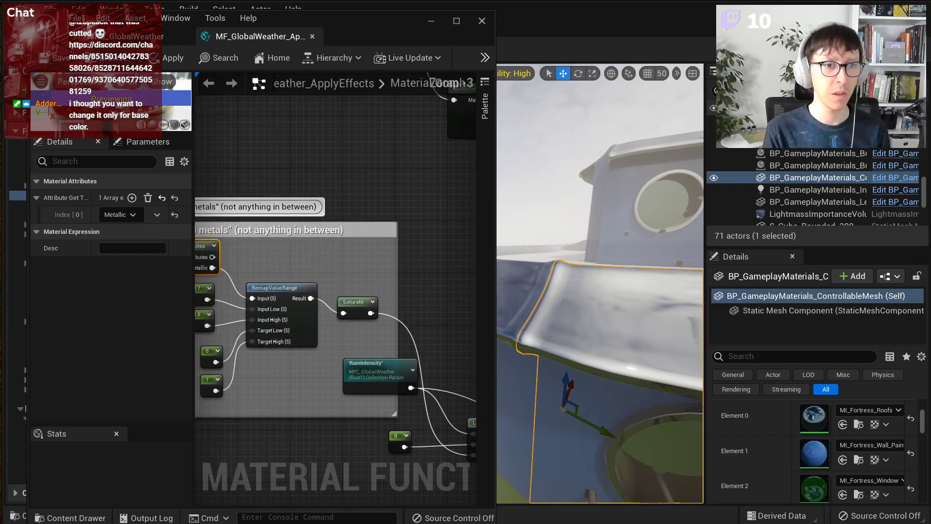
Step: Reposition the Lerp, constant 0 and RainIntensity nodes outside the mask comment and connect the Lerp output to the final Saturate
{"action": "right_click_drag", "start_coordinate": [272, 179], "coordinate": [151, 141]}
{"action": "left_click", "coordinate": [294, 341]}
{"action": "left_click_drag", "start_coordinate": [373, 395], "coordinate": [438, 319]}
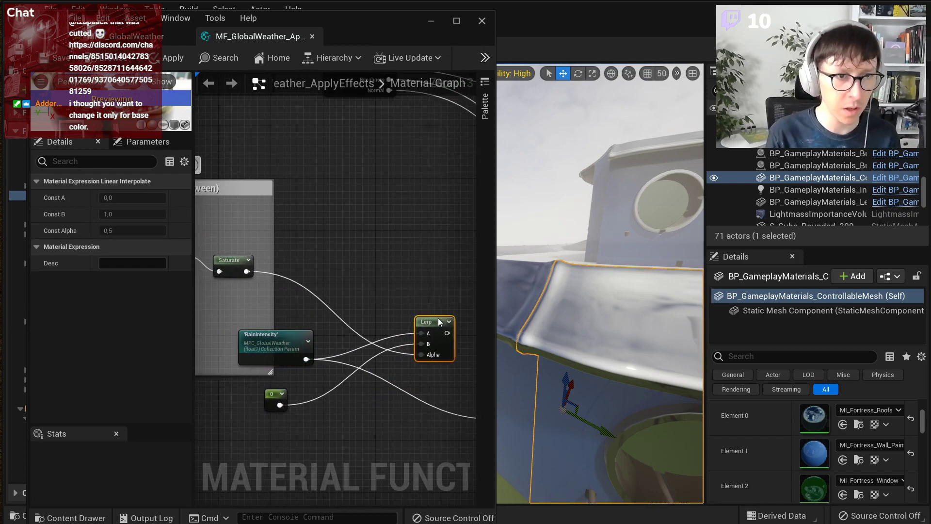
{"action": "left_click_drag", "start_coordinate": [275, 399], "coordinate": [335, 290]}
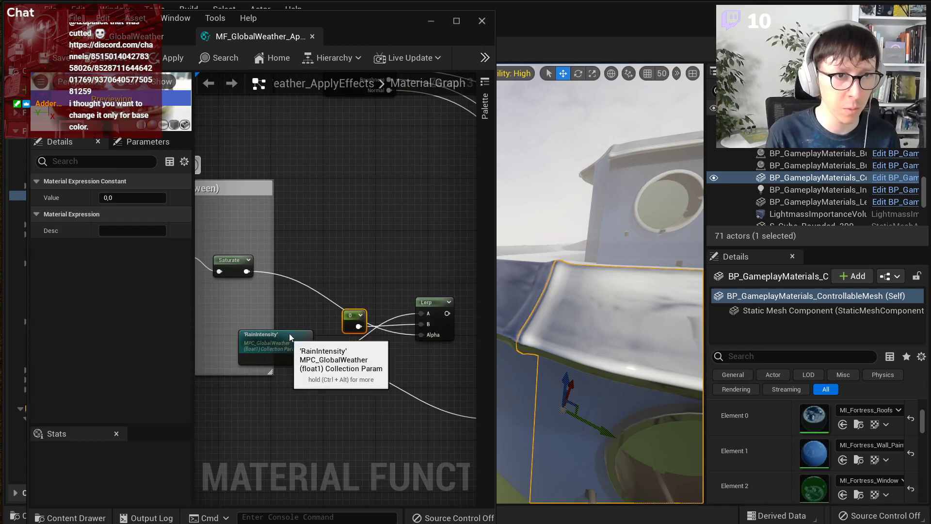
{"action": "left_click_drag", "start_coordinate": [283, 340], "coordinate": [356, 255]}
{"action": "right_click_drag", "start_coordinate": [356, 255], "coordinate": [156, 226]}
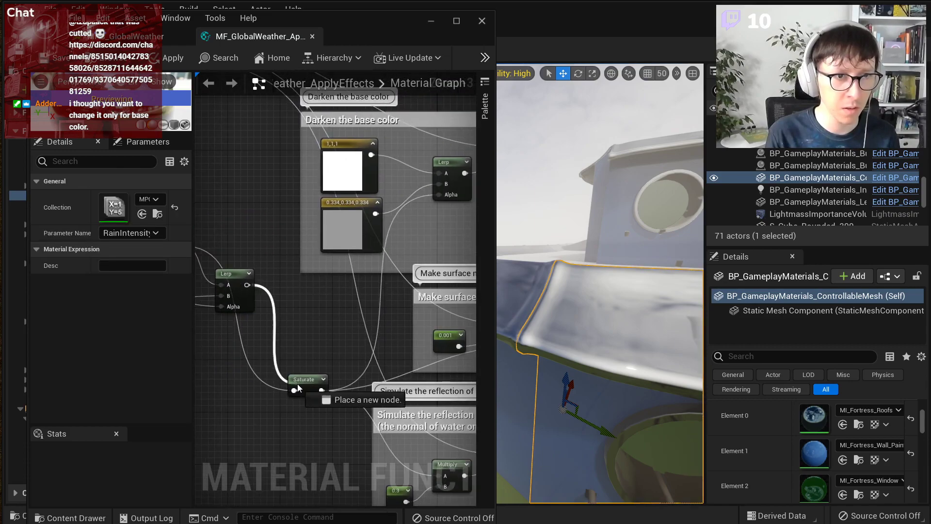
Step: Align the constant 0 and the mask's Saturate node with the Lerp inputs to straighten the wires
{"action": "right_click_drag", "start_coordinate": [270, 392], "coordinate": [485, 388]}
{"action": "left_click_drag", "start_coordinate": [362, 290], "coordinate": [375, 276]}
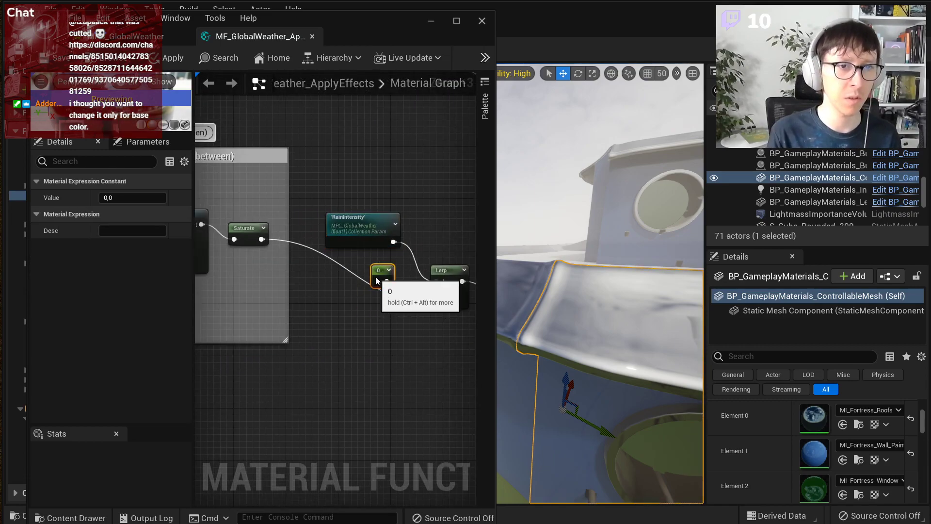
{"action": "left_click", "coordinate": [342, 226]}
{"action": "left_click_drag", "start_coordinate": [249, 237], "coordinate": [254, 273]}
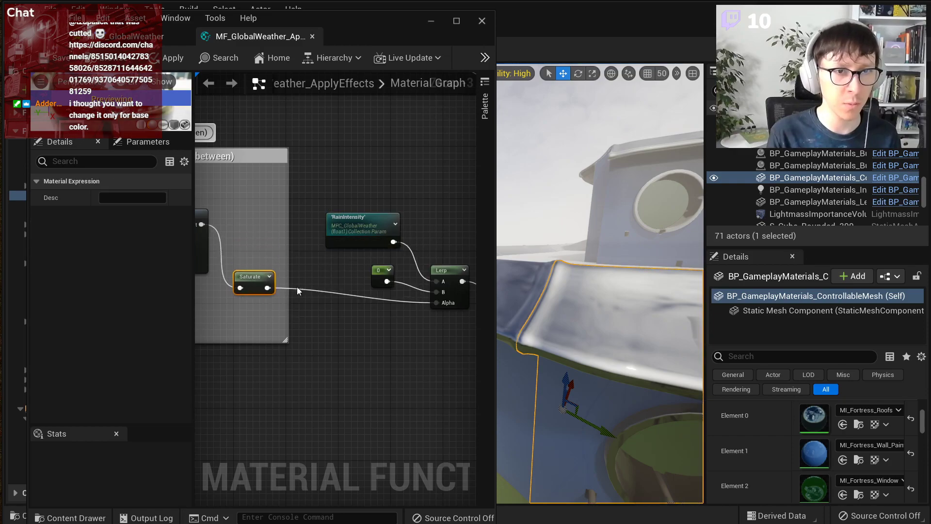
Step: Add the node comment "Rain intensity on metals" to the constant 0 and keep its comment bubble displayed
{"action": "scroll", "coordinate": [378, 269], "scroll_direction": "up", "scroll_amount": 2}
{"action": "right_click", "coordinate": [378, 268]}
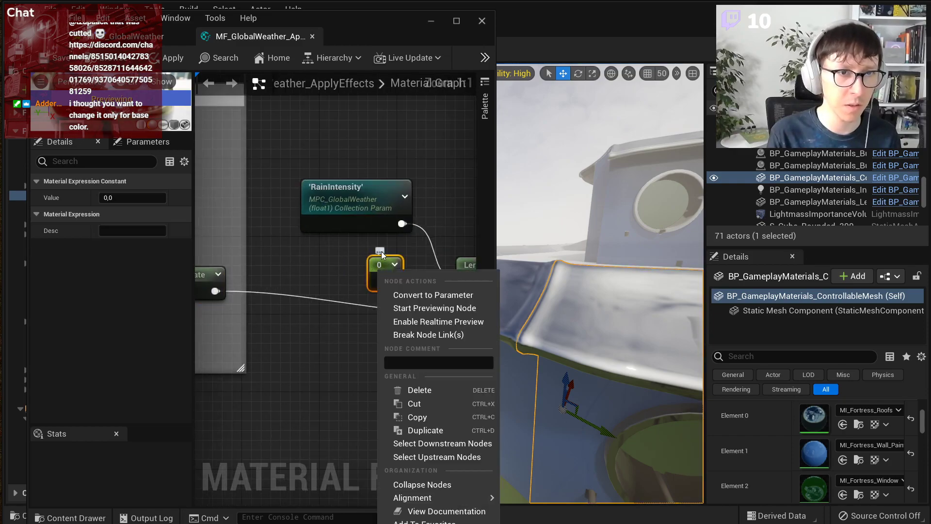
{"action": "left_click", "coordinate": [416, 362]}
{"action": "type", "text": "Rain in"}
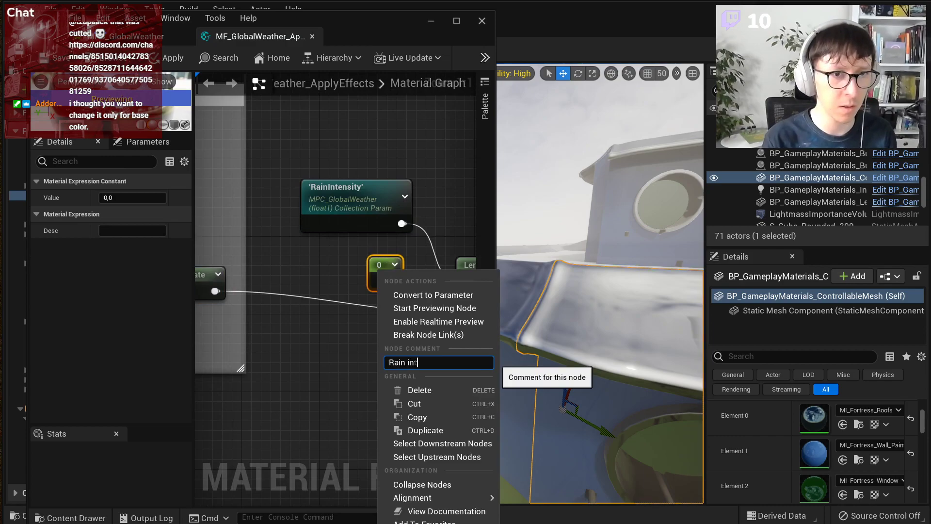
{"action": "type", "text": "tensity on metals"}
{"action": "key", "text": "Return"}
{"action": "right_click_drag", "start_coordinate": [414, 362], "coordinate": [317, 374]}
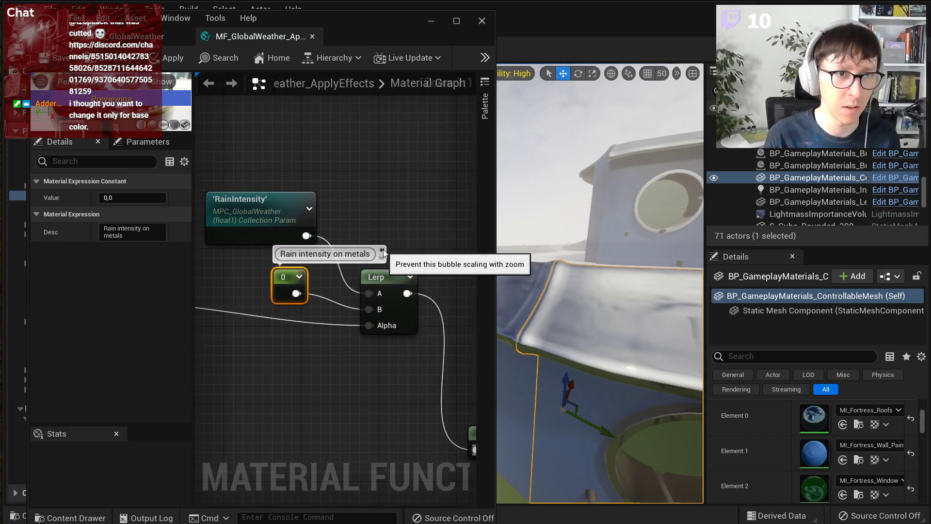
{"action": "left_click", "coordinate": [383, 258]}
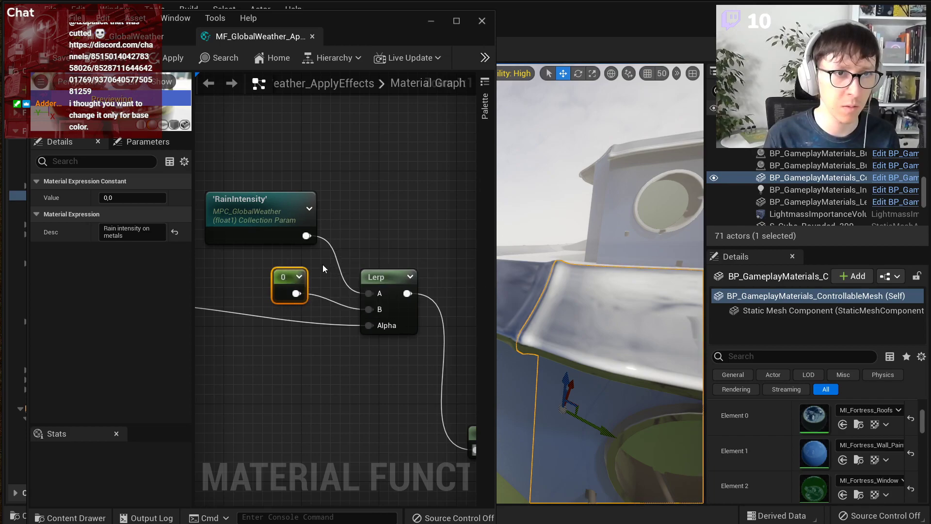
{"action": "left_click", "coordinate": [281, 260]}
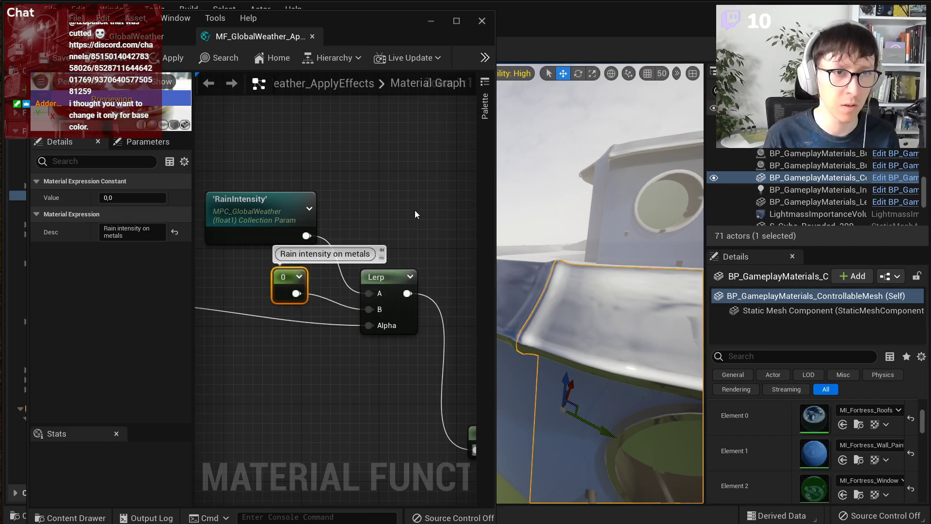
Step: Select the RainIntensity, constant 0 and Lerp nodes, and save the material function
{"action": "scroll", "coordinate": [415, 211], "scroll_direction": "down", "scroll_amount": 2}
{"action": "left_click_drag", "start_coordinate": [392, 177], "coordinate": [285, 359]}
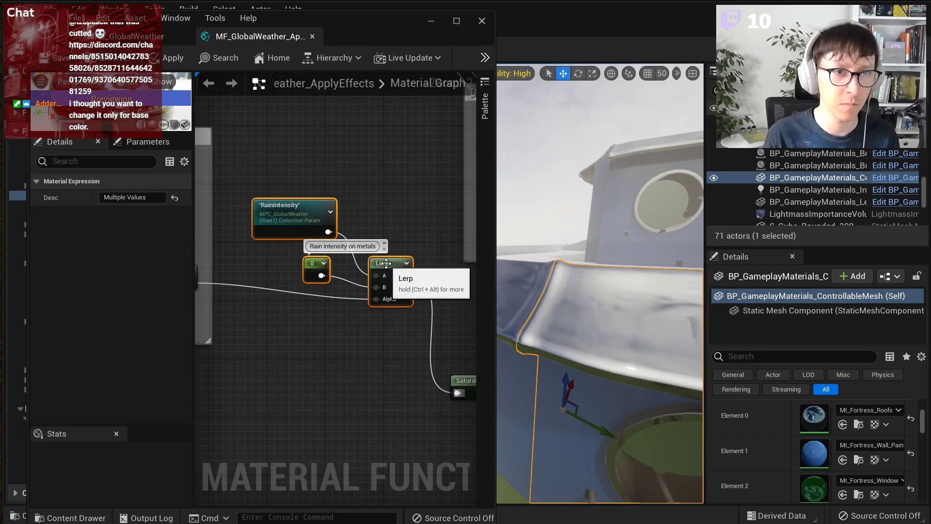
{"action": "left_click", "coordinate": [46, 66]}
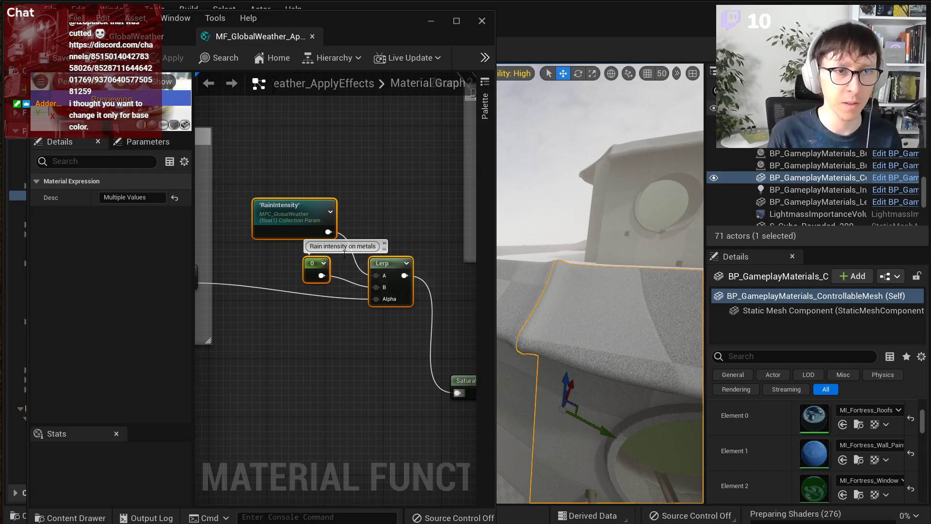
Step: Widen the material function editor window and narrow its details area to enlarge the graph
{"action": "scroll", "coordinate": [346, 253], "scroll_direction": "down", "scroll_amount": 2}
{"action": "left_click_drag", "start_coordinate": [496, 174], "coordinate": [923, 176]}
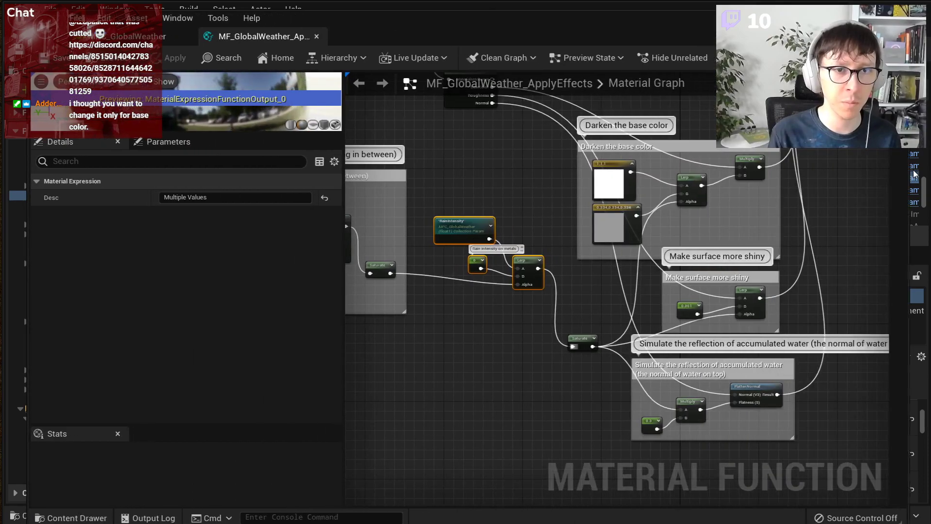
{"action": "left_click_drag", "start_coordinate": [347, 189], "coordinate": [122, 190]}
{"action": "scroll", "coordinate": [189, 199], "scroll_direction": "up", "scroll_amount": 4}
Step: Reword the comment above the constant 0 node as "Effect of albedo on metals"
{"action": "left_click", "coordinate": [372, 290]}
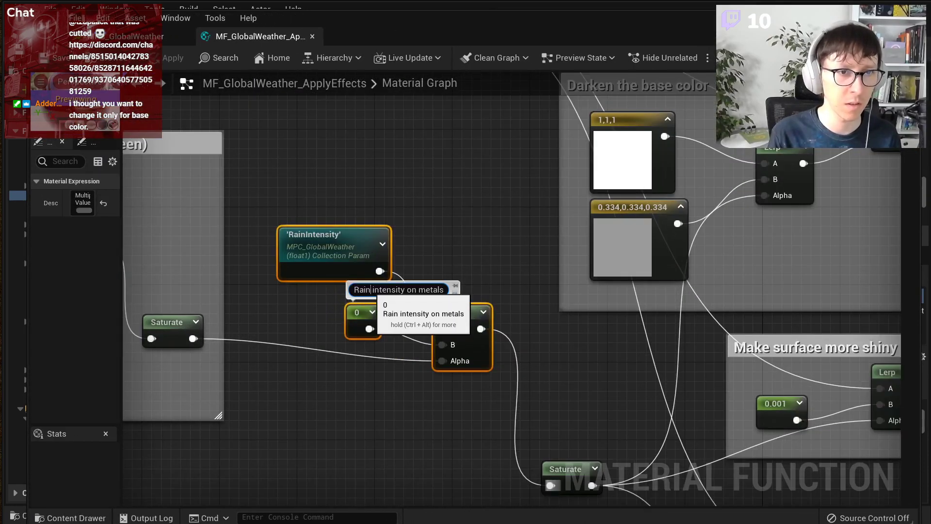
{"action": "left_click", "coordinate": [405, 290]}
{"action": "left_click_drag", "start_coordinate": [406, 289], "coordinate": [350, 287]}
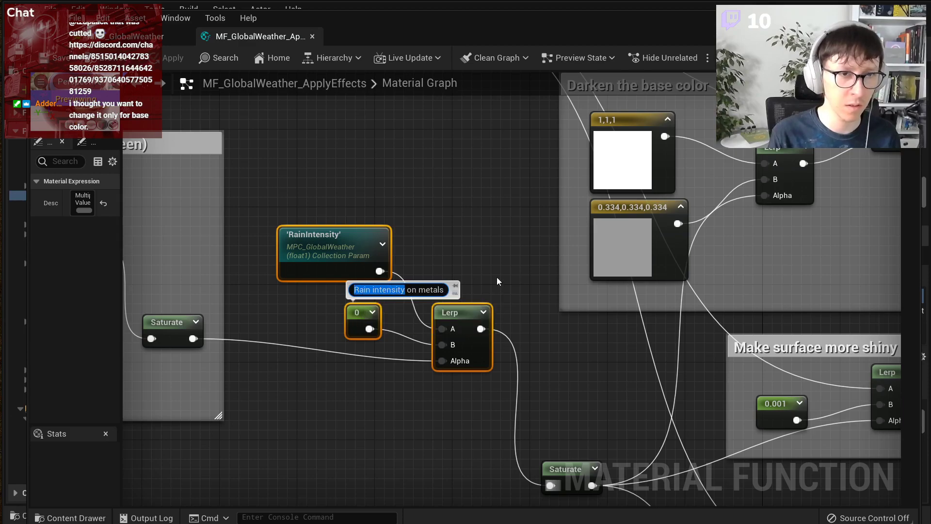
{"action": "type", "text": "ER"}
{"action": "type", "text": "fect"}
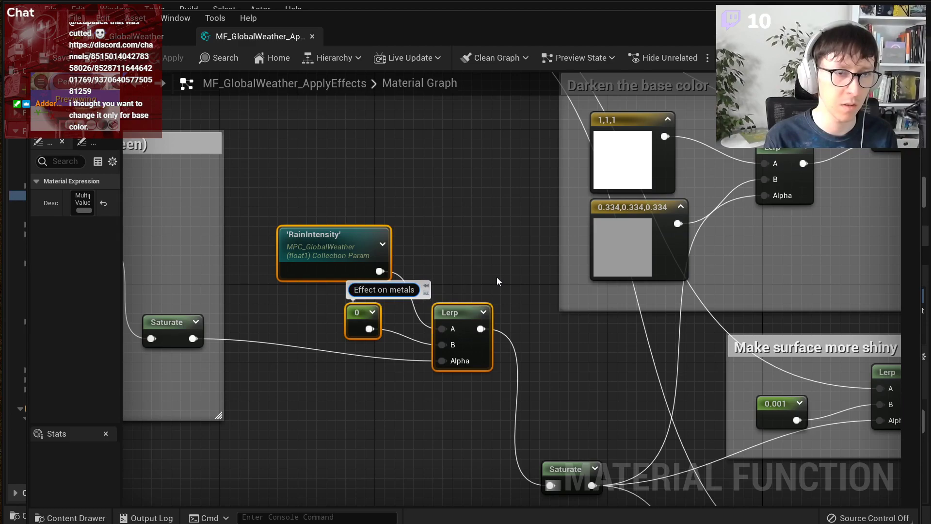
{"action": "type", "text": " of alb"}
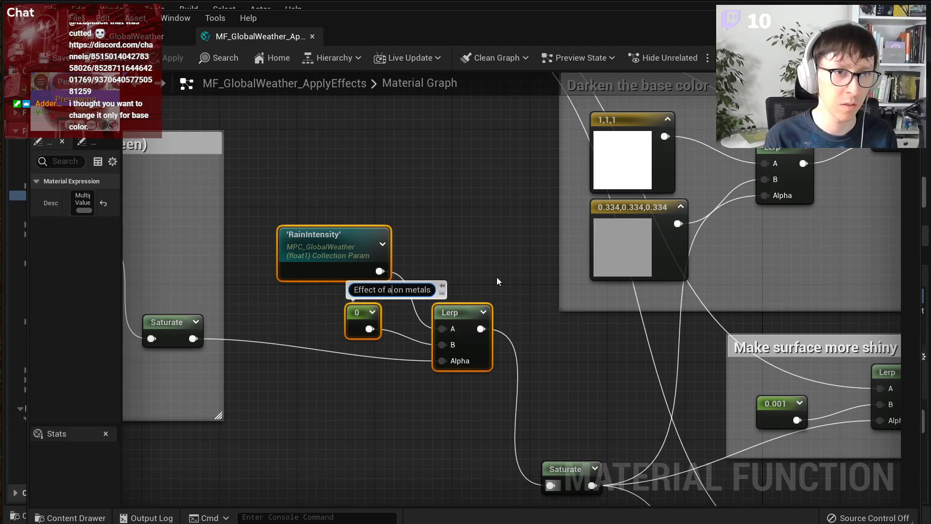
{"action": "type", "text": "edo"}
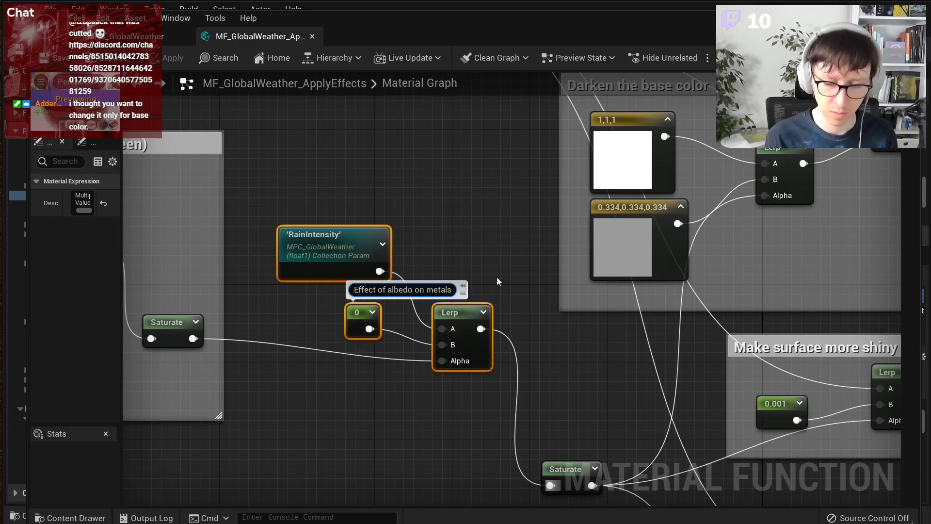
Step: Change the constant 0 node's comment to "Opacity of albedo tint on metals"
{"action": "key", "text": "Home"}
{"action": "type", "text": "Opacity of"}
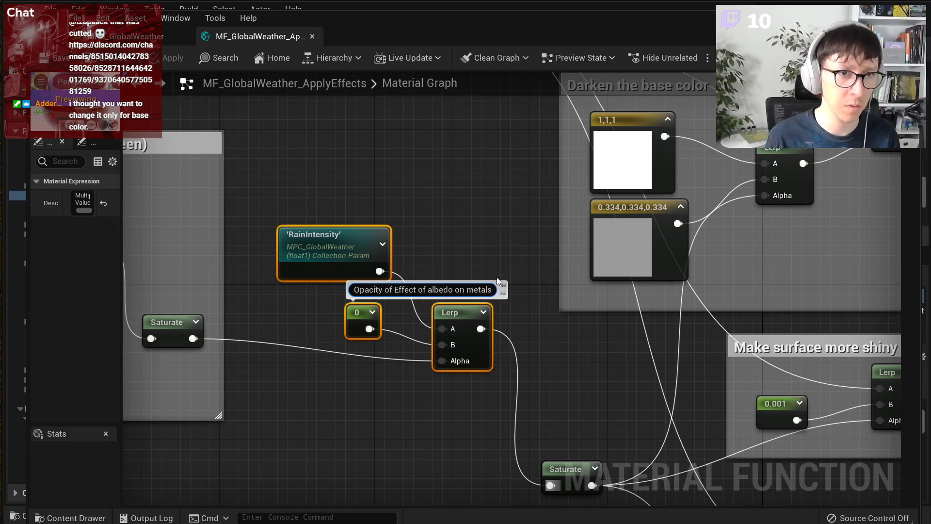
{"action": "key", "text": "Delete"}
{"action": "type", "text": "e"}
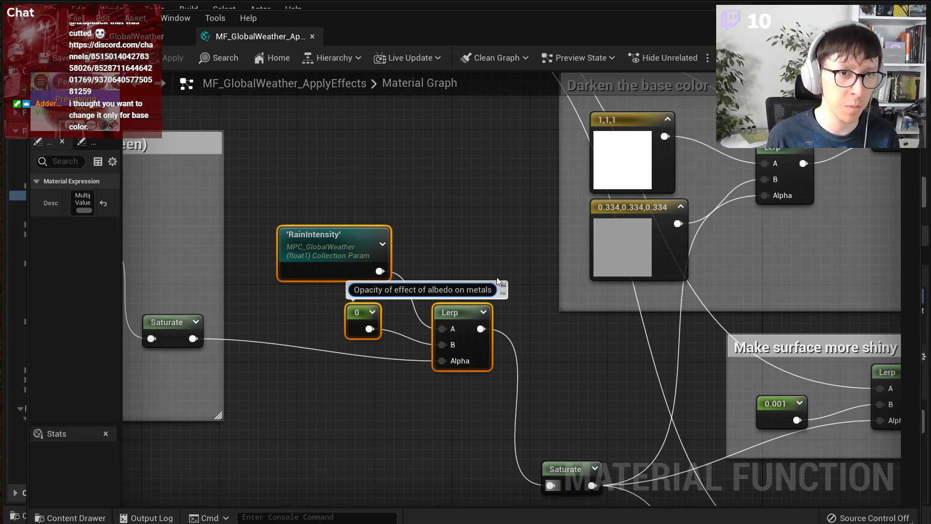
{"action": "key", "text": "Delete"}
{"action": "key", "text": "Delete"}
{"action": "type", "text": "on"}
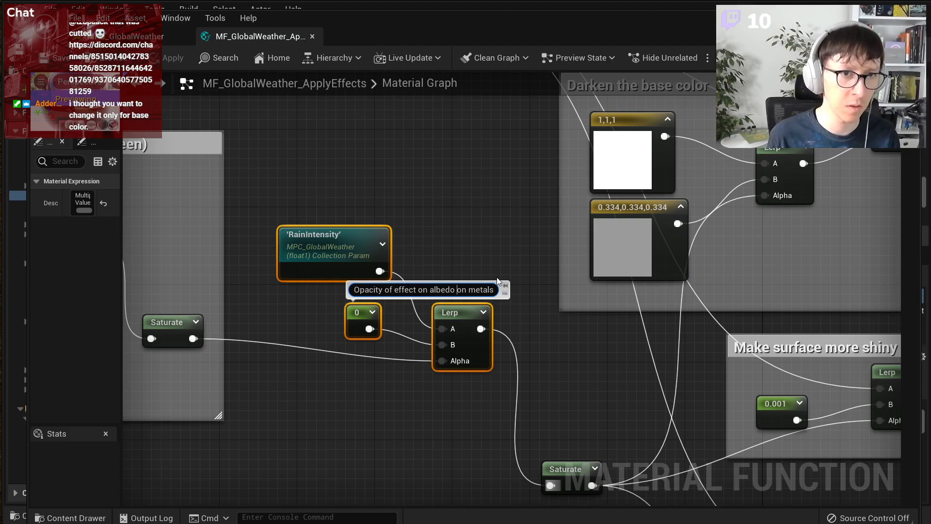
{"action": "left_click_drag", "start_coordinate": [457, 289], "coordinate": [395, 290]}
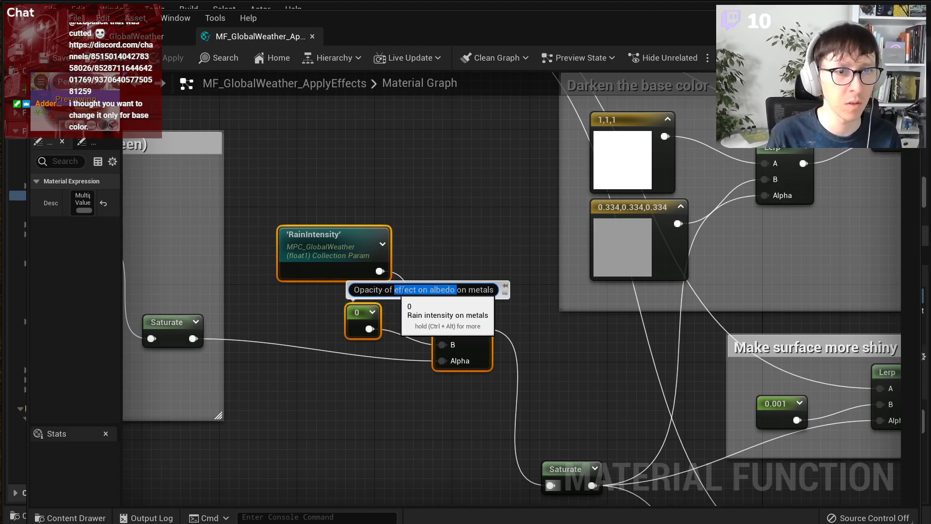
{"action": "type", "text": "albedo d"}
{"action": "key", "text": "BackSpace"}
{"action": "type", "text": "tint"}
{"action": "left_click", "coordinate": [492, 260]}
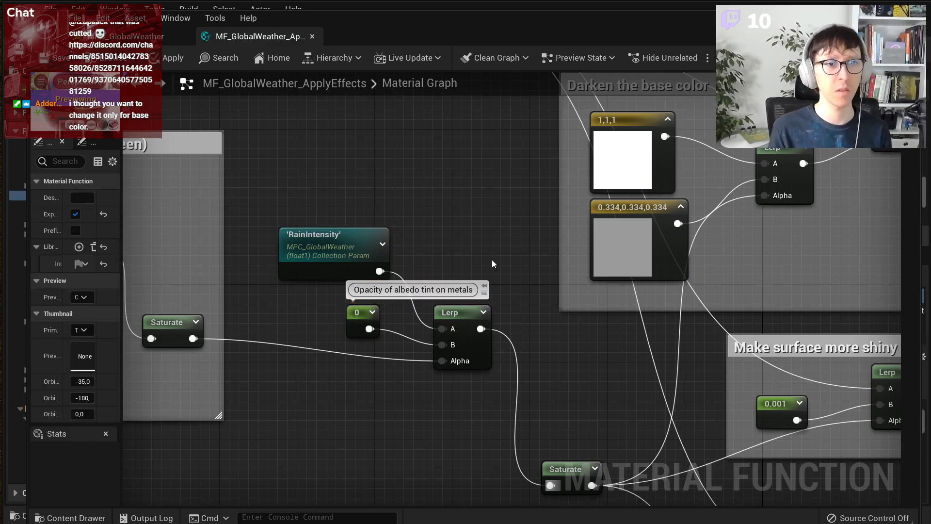
Step: Rewrite the constant 0 node's comment as "How much does the effect apply on metals"
{"action": "double_click", "coordinate": [435, 290]}
{"action": "left_click_drag", "start_coordinate": [435, 290], "coordinate": [333, 291]}
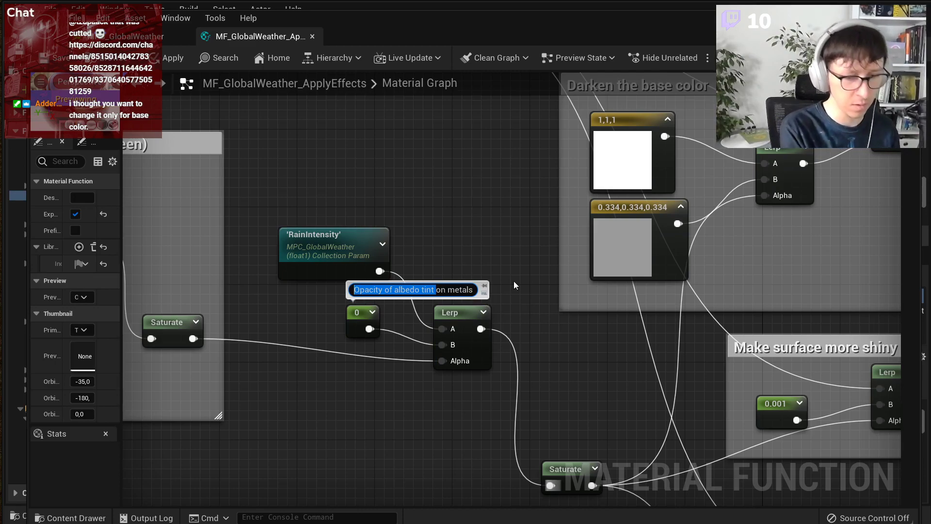
{"action": "type", "text": "How muyc"}
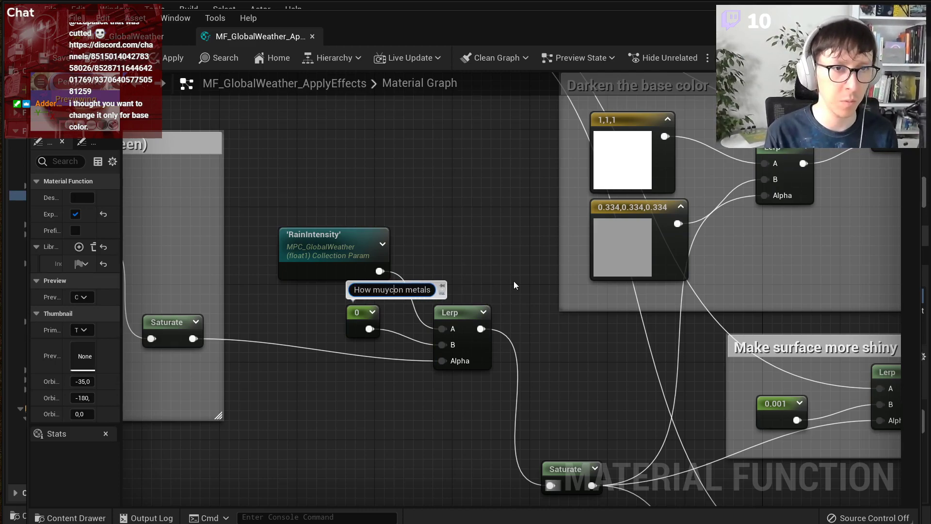
{"action": "key", "text": "BackSpace"}
{"action": "key", "text": "BackSpace"}
{"action": "type", "text": "ch doe"}
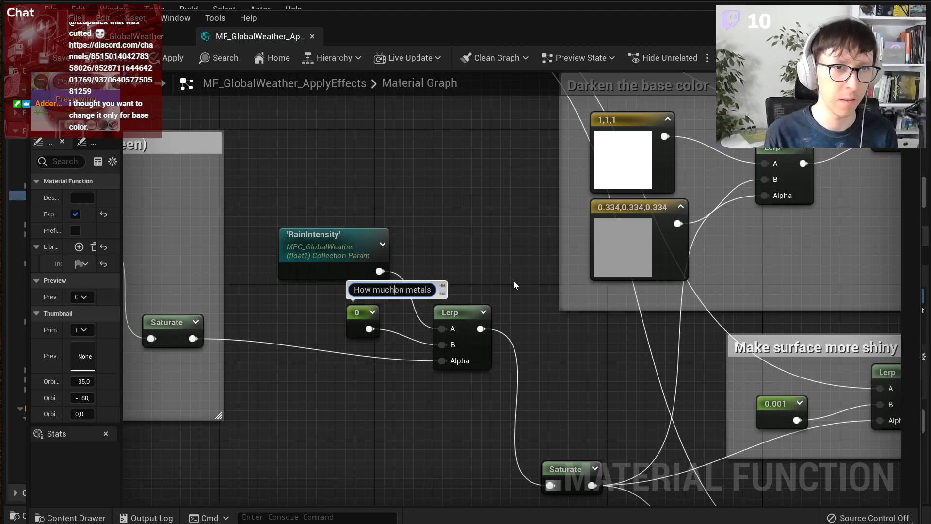
{"action": "type", "text": "s the effect apply "}
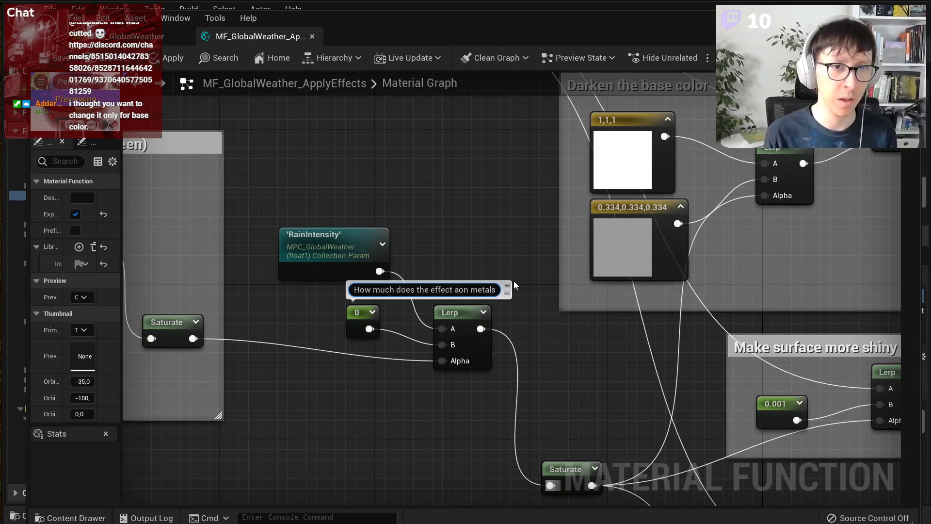
{"action": "type", "text": "on m"}
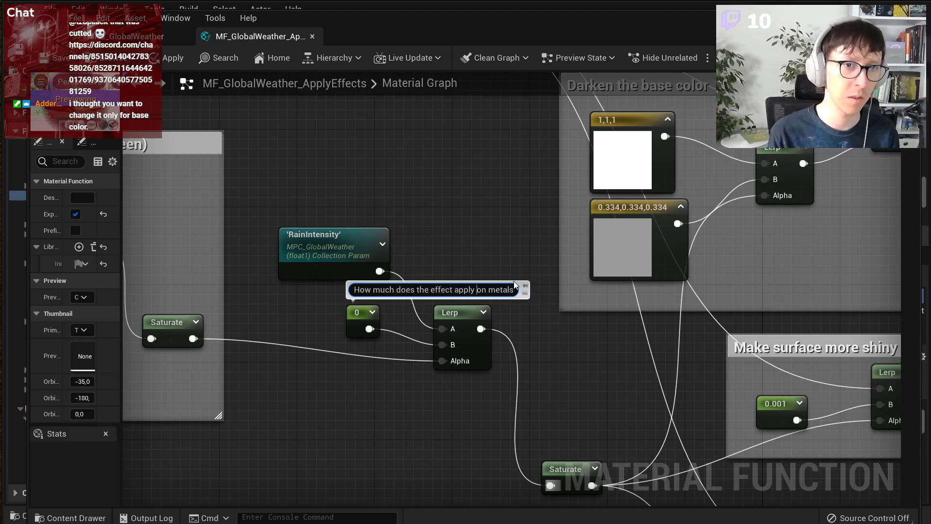
{"action": "key", "text": "Return"}
Step: Connect the metal-masked RainIntensity Lerp's output to the Alpha of the Lerp in the "Darken the base color" group
{"action": "scroll", "coordinate": [478, 172], "scroll_direction": "down", "scroll_amount": 2}
{"action": "right_click_drag", "start_coordinate": [553, 294], "coordinate": [538, 399]}
{"action": "right_click_drag", "start_coordinate": [466, 335], "coordinate": [381, 318]}
{"action": "scroll", "coordinate": [386, 321], "scroll_direction": "down", "scroll_amount": 1}
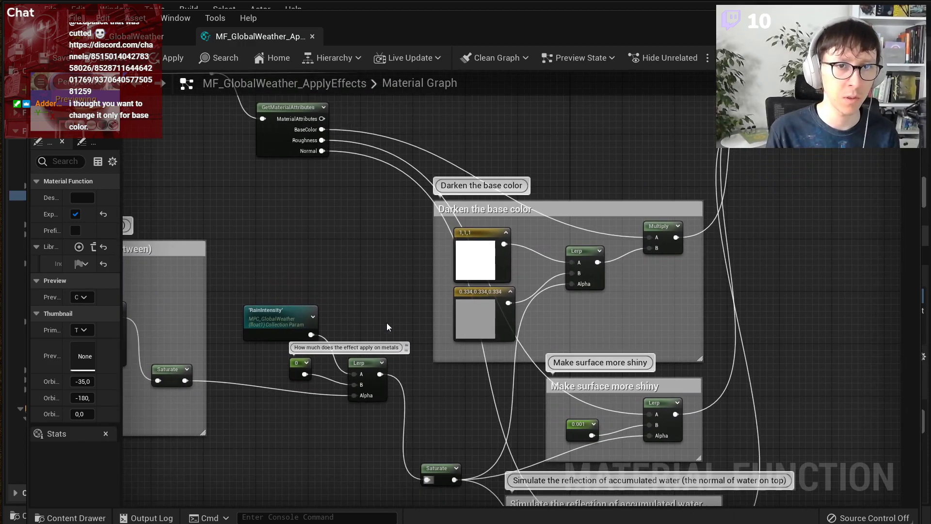
{"action": "left_click_drag", "start_coordinate": [381, 375], "coordinate": [573, 287]}
Step: Connect RainIntensity directly to the Saturate that feeds the shininess and water reflection groups, and place the parameter node below the mask Lerp
{"action": "right_click_drag", "start_coordinate": [478, 412], "coordinate": [542, 292]}
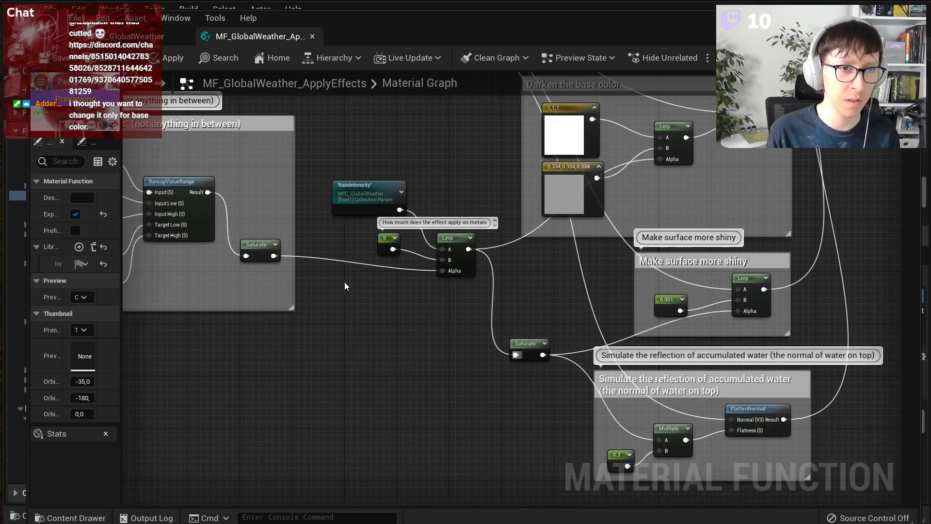
{"action": "right_click_drag", "start_coordinate": [344, 293], "coordinate": [387, 310]}
{"action": "left_click_drag", "start_coordinate": [391, 228], "coordinate": [559, 371]}
{"action": "scroll", "coordinate": [742, 352], "scroll_direction": "down", "scroll_amount": 3}
{"action": "scroll", "coordinate": [628, 328], "scroll_direction": "up", "scroll_amount": 3}
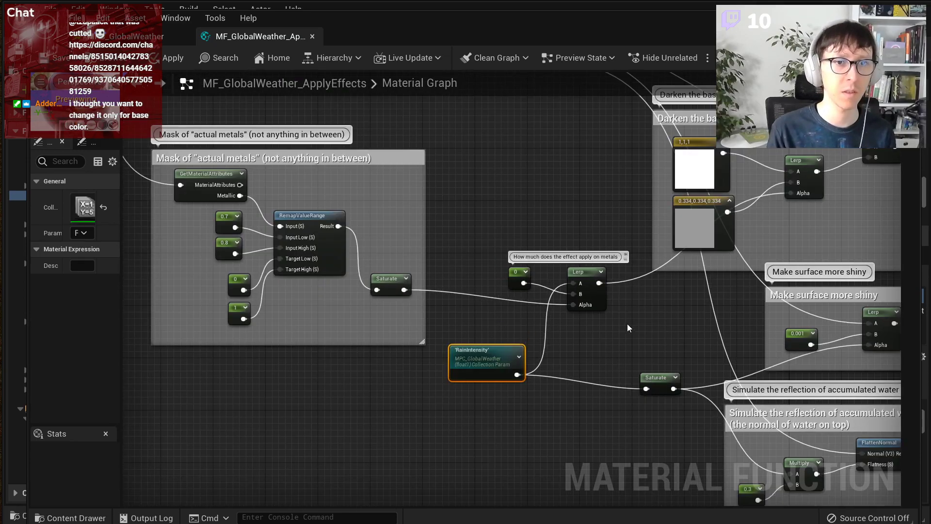
Step: Extend the constant 0 node's comment to "How much does the effect apply on base color on metals"
{"action": "left_click", "coordinate": [500, 217]}
{"action": "scroll", "coordinate": [584, 259], "scroll_direction": "up", "scroll_amount": 3}
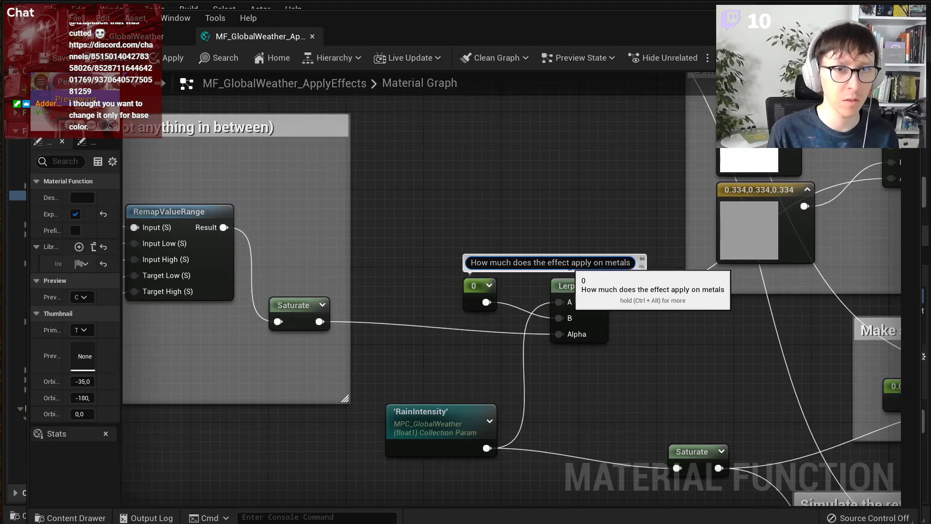
{"action": "type", "text": "n albedo"}
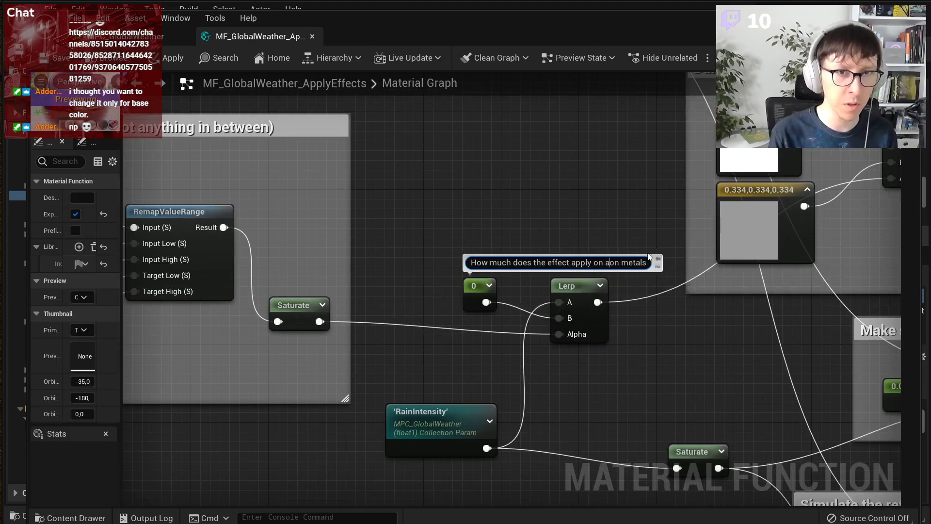
{"action": "type", "text": "base color"}
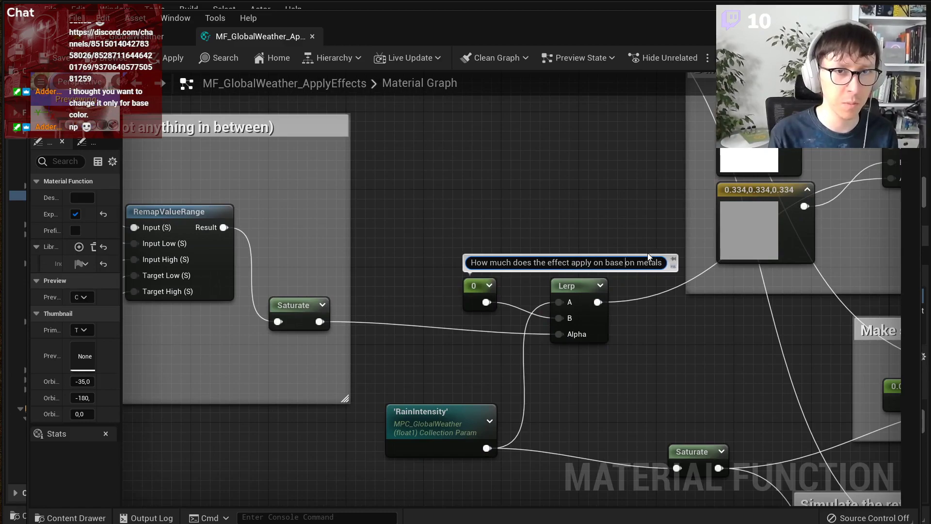
{"action": "key", "text": "Return"}
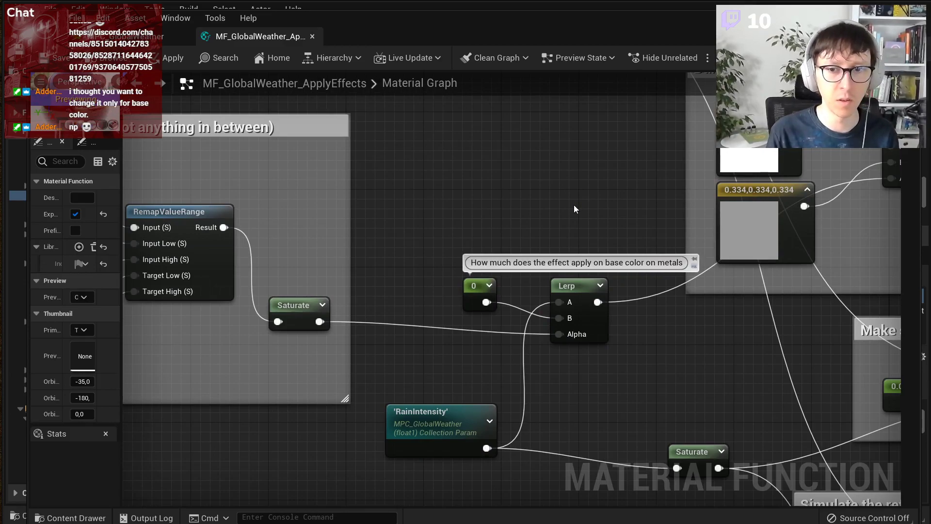
Step: Save the material function and move its editor window aside to view the fortress in the level viewport
{"action": "scroll", "coordinate": [574, 205], "scroll_direction": "down", "scroll_amount": 2}
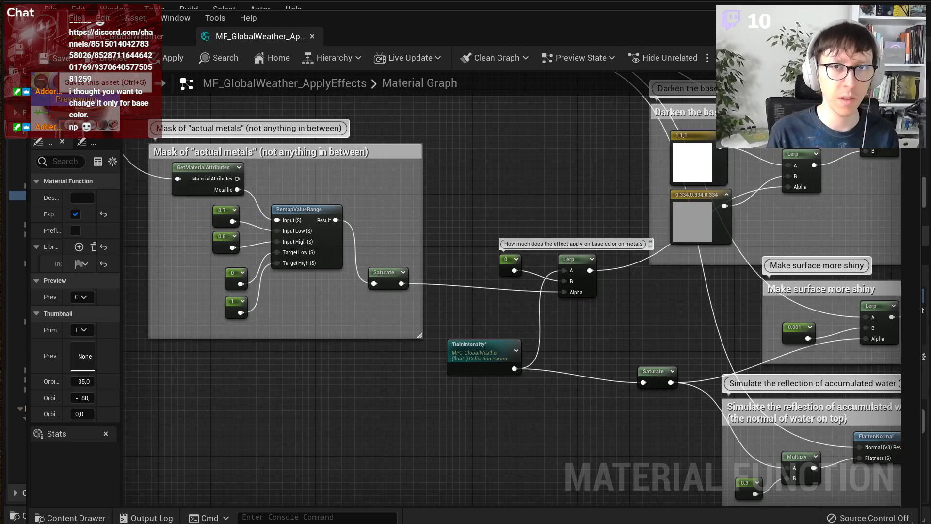
{"action": "left_click", "coordinate": [57, 58]}
{"action": "left_click_drag", "start_coordinate": [747, 20], "coordinate": [575, 505]}
{"action": "right_click_drag", "start_coordinate": [600, 339], "coordinate": [698, 332]}
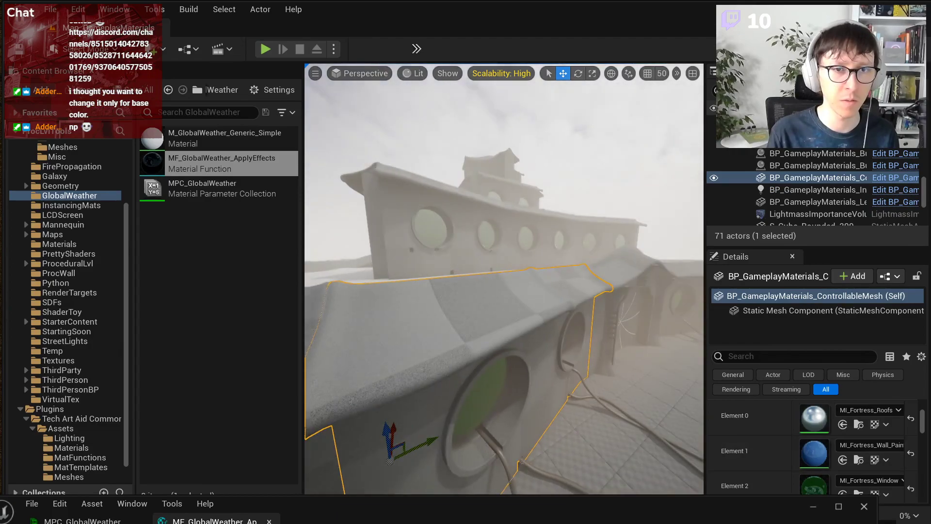
{"action": "right_click_drag", "start_coordinate": [544, 364], "coordinate": [520, 361]}
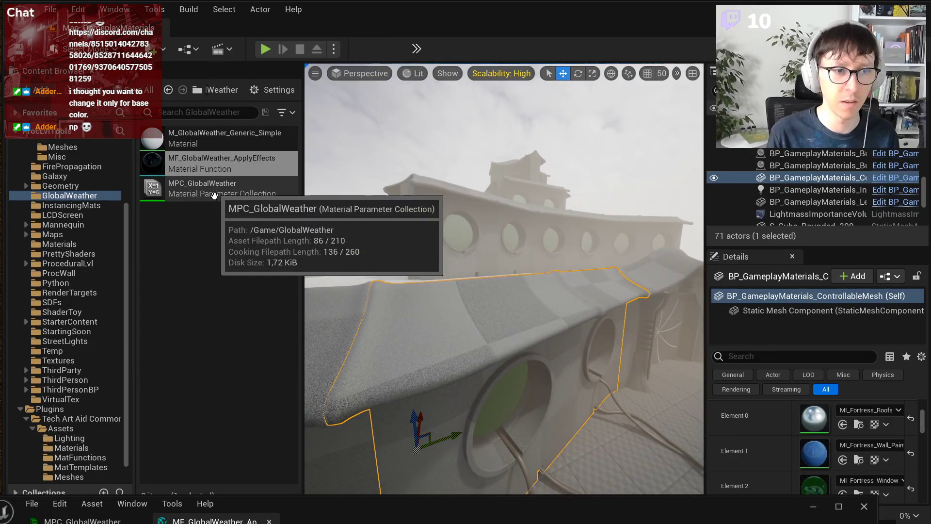
Step: Narrow the floating editor window and place it beside the fortress view with the MPC_GlobalWeather parameters showing
{"action": "left_click_drag", "start_coordinate": [878, 520], "coordinate": [280, 521]}
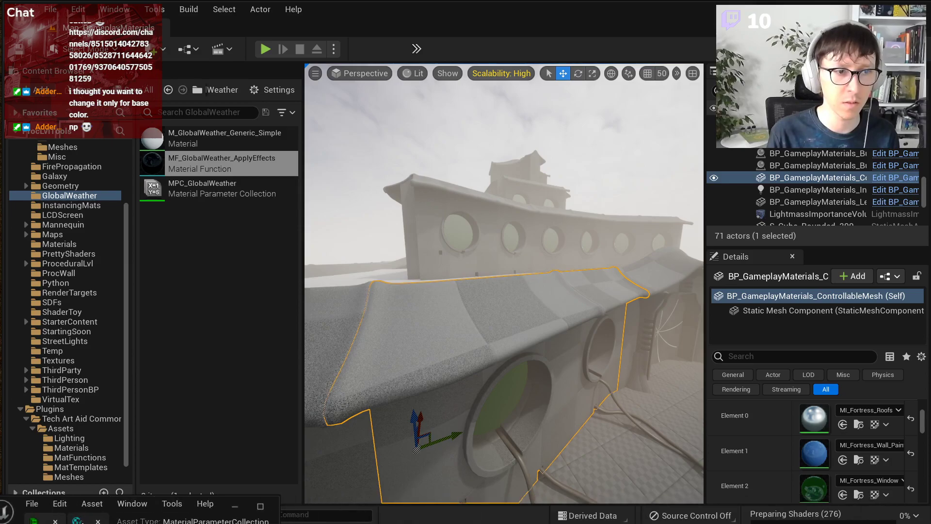
{"action": "left_click_drag", "start_coordinate": [209, 504], "coordinate": [277, 249]}
{"action": "left_click_drag", "start_coordinate": [295, 304], "coordinate": [293, 303]}
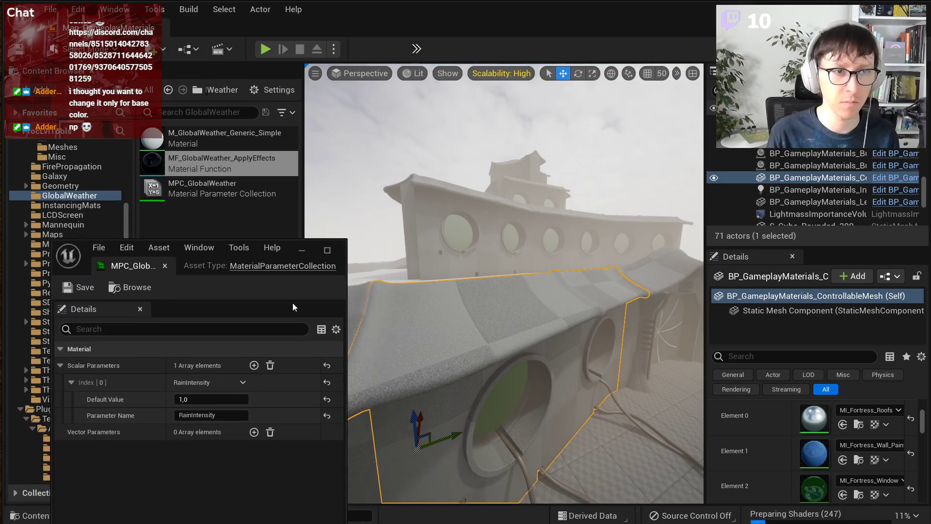
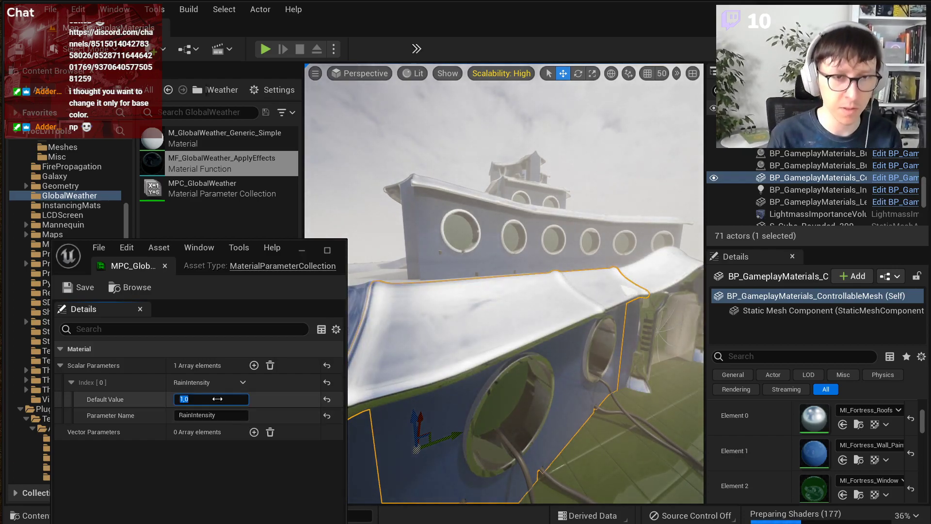
Step: Set the RainIntensity default value to 0, raise it gradually to about 0.88, and inspect the fortress walls and roof
{"action": "type", "text": "0"}
{"action": "key", "text": "Return"}
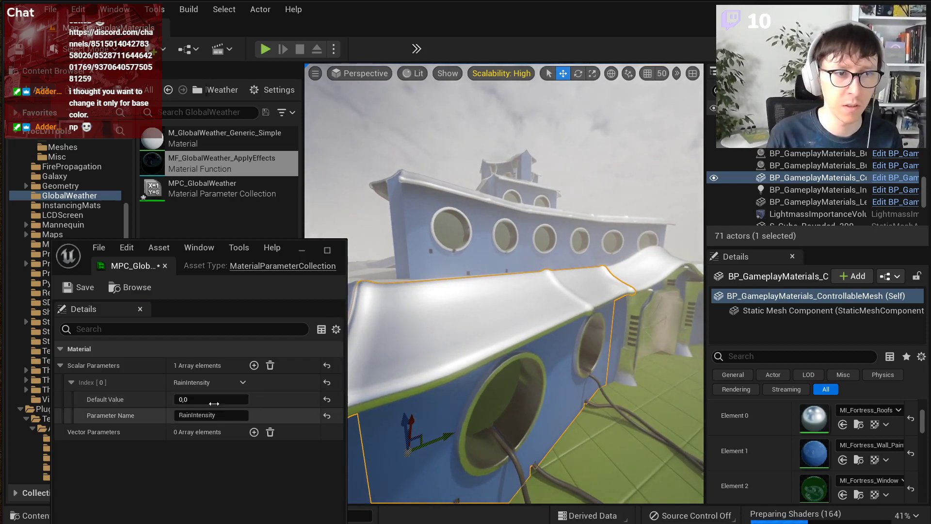
{"action": "left_click_drag", "start_coordinate": [211, 399], "coordinate": [227, 399]}
{"action": "mouse_move", "coordinate": [505, 291]}
{"action": "right_mouse_down"}
{"action": "mouse_move", "coordinate": [477, 308]}
{"action": "mouse_move", "coordinate": [526, 320]}
{"action": "mouse_move", "coordinate": [526, 299]}
{"action": "mouse_move", "coordinate": [500, 294]}
{"action": "right_mouse_up"}
{"action": "left_click_drag", "start_coordinate": [201, 406], "coordinate": [220, 399]}
{"action": "right_click_drag", "start_coordinate": [504, 281], "coordinate": [395, 291]}
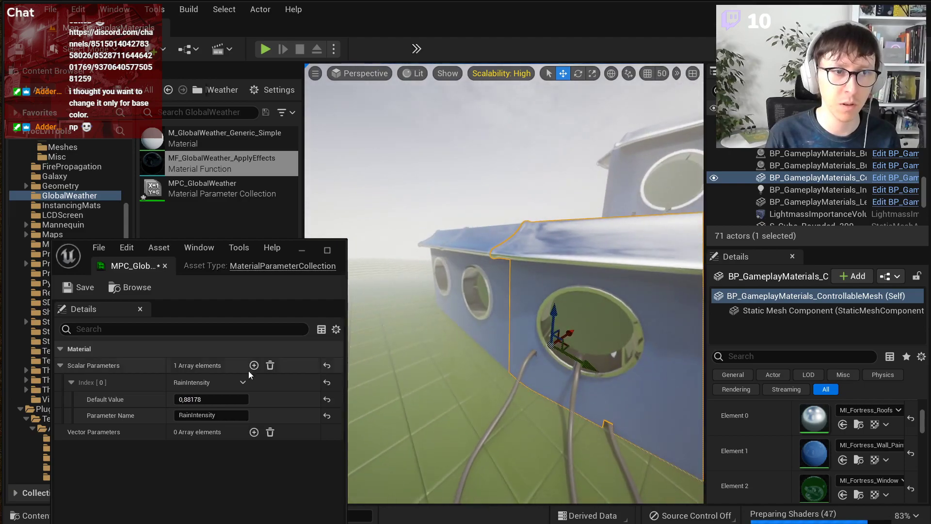
Step: Vary the RainIntensity default value to about 0.68 and view the whole fortress from farther away
{"action": "mouse_move", "coordinate": [241, 398]}
{"action": "left_mouse_down"}
{"action": "mouse_move", "coordinate": [201, 397]}
{"action": "mouse_move", "coordinate": [241, 398]}
{"action": "left_mouse_up"}
{"action": "right_click_drag", "start_coordinate": [461, 301], "coordinate": [620, 301]}
{"action": "mouse_move", "coordinate": [504, 281]}
{"action": "right_mouse_down"}
{"action": "mouse_move", "coordinate": [490, 334]}
{"action": "mouse_move", "coordinate": [495, 310]}
{"action": "mouse_move", "coordinate": [470, 258]}
{"action": "mouse_move", "coordinate": [513, 276]}
{"action": "right_mouse_up"}
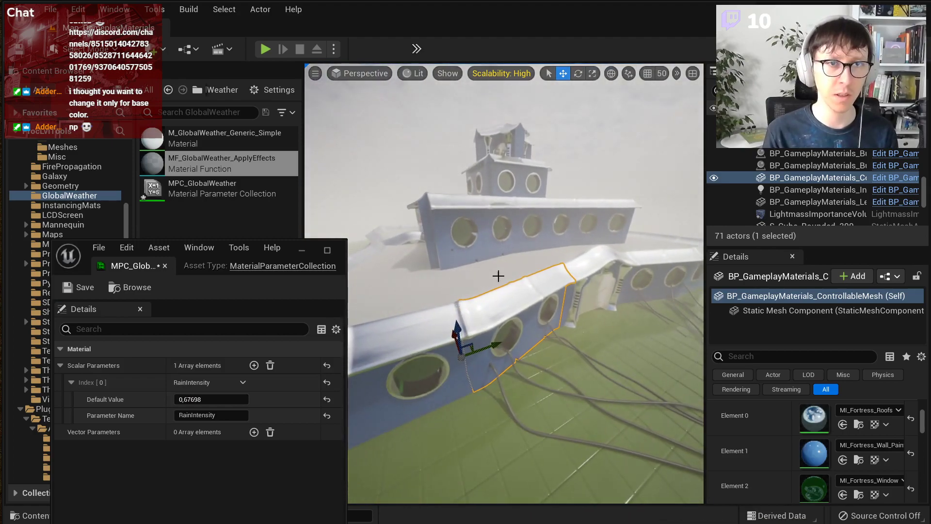
Step: Switch the RainIntensity default value to 0 and back to 1 to compare the dry and wet fortress
{"action": "left_click", "coordinate": [221, 396]}
{"action": "type", "text": "0"}
{"action": "key", "text": "Return"}
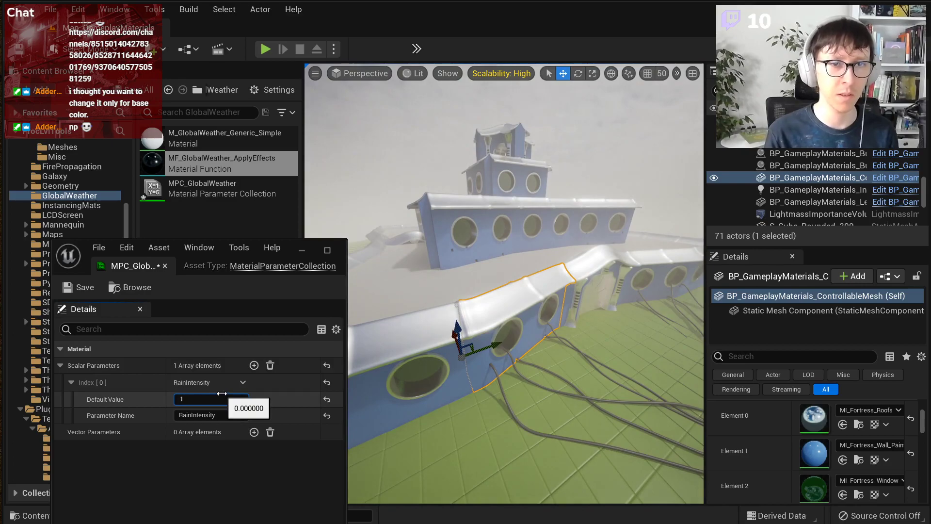
{"action": "key", "text": "Return"}
Step: Select the S_Fortress_Ceiling_3000 mesh, adjust the surface parameters of its MI_Fortress_Ceiling material instance, and save the instance
{"action": "right_click_drag", "start_coordinate": [436, 320], "coordinate": [490, 344]}
{"action": "left_click", "coordinate": [534, 286]}
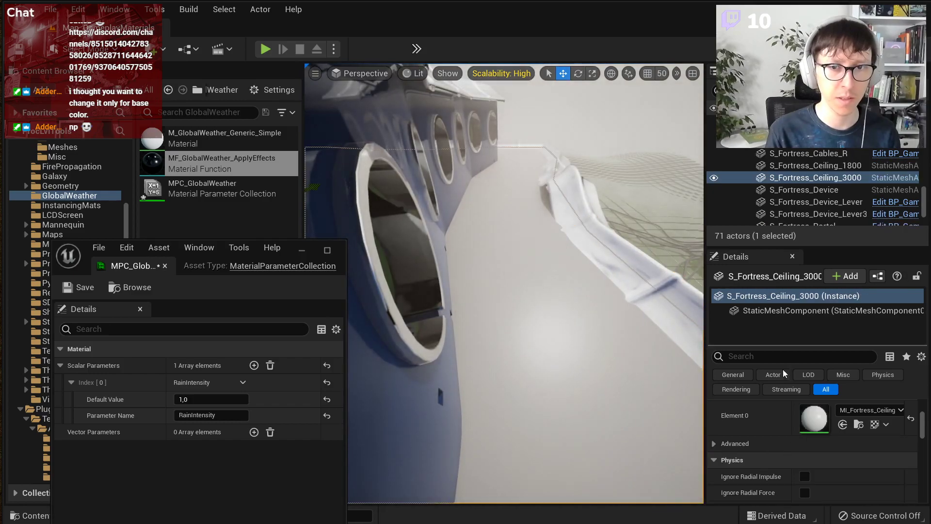
{"action": "double_click", "coordinate": [819, 430]}
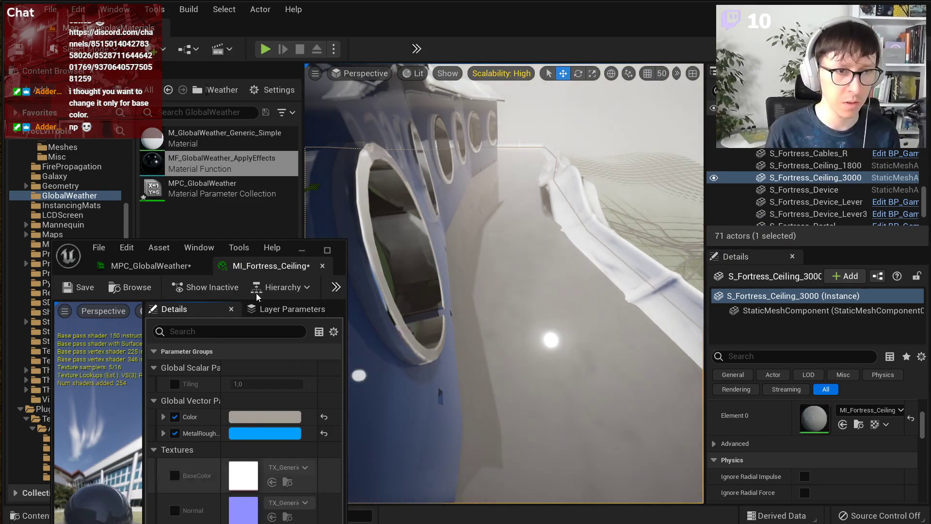
{"action": "left_click", "coordinate": [80, 290]}
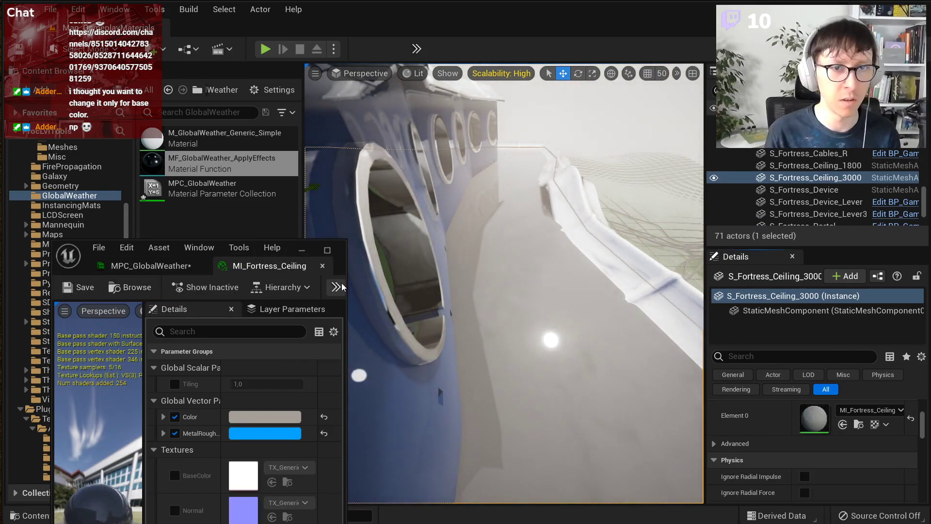
Step: Close the MI_Fortress_Ceiling editor, vary the RainIntensity default value while viewing the fortress, leave it at about 1.35, and save all
{"action": "middle_click", "coordinate": [286, 268]}
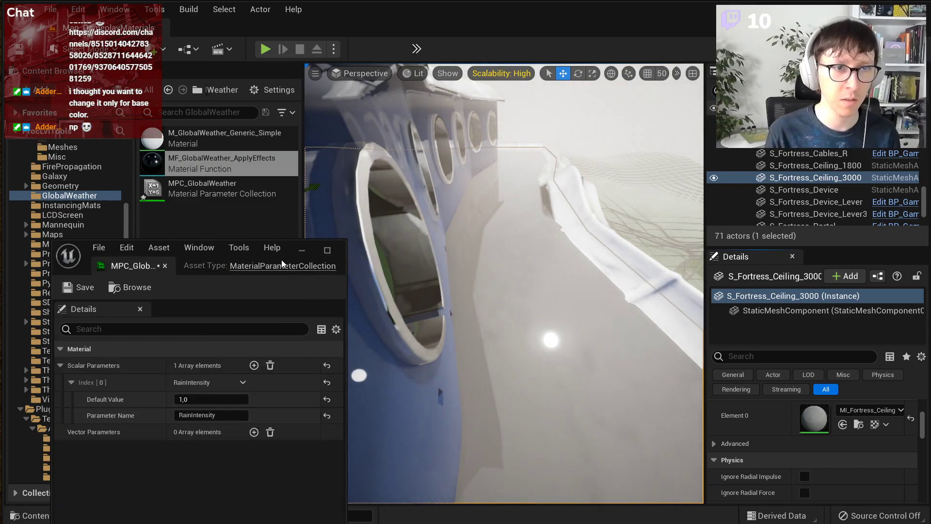
{"action": "right_click_drag", "start_coordinate": [563, 255], "coordinate": [427, 262]}
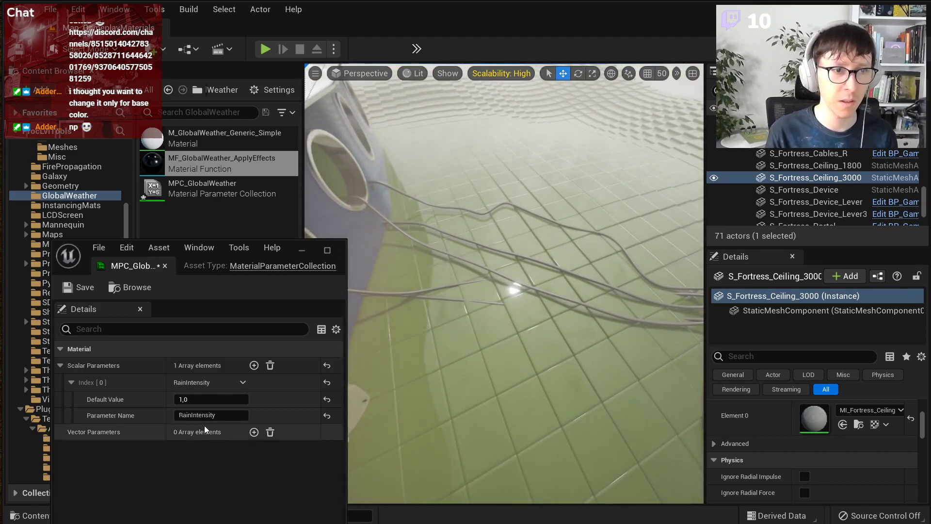
{"action": "mouse_move", "coordinate": [215, 398]}
{"action": "left_mouse_down"}
{"action": "mouse_move", "coordinate": [194, 398]}
{"action": "mouse_move", "coordinate": [223, 399]}
{"action": "left_mouse_up"}
{"action": "right_click_drag", "start_coordinate": [541, 291], "coordinate": [470, 203]}
{"action": "left_click_drag", "start_coordinate": [223, 399], "coordinate": [197, 399]}
{"action": "right_click_drag", "start_coordinate": [472, 322], "coordinate": [504, 316]}
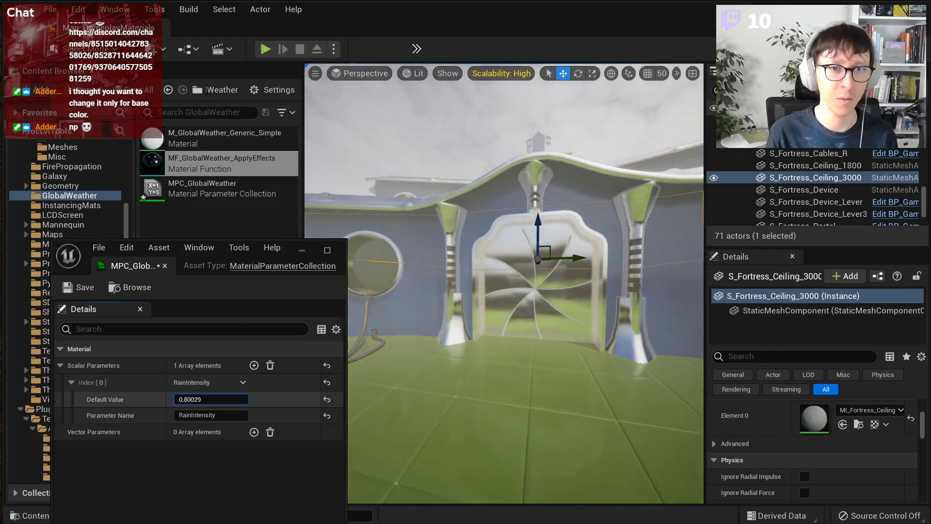
{"action": "left_click_drag", "start_coordinate": [211, 399], "coordinate": [223, 399]}
{"action": "left_click", "coordinate": [210, 401]}
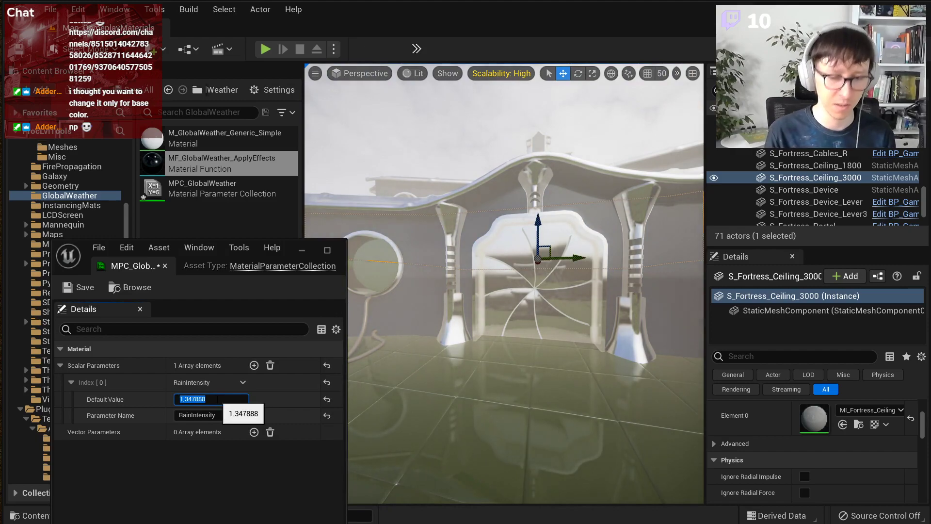
{"action": "right_click_drag", "start_coordinate": [603, 243], "coordinate": [578, 238]}
{"action": "key", "text": "ctrl+shift+s"}
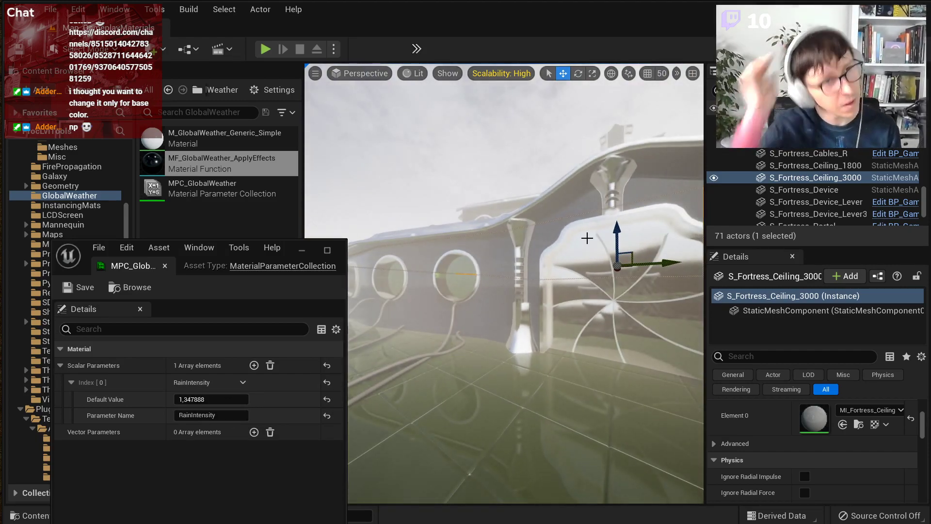
Step: Open the MF_GlobalWeather_ApplyEffects material function, enlarge its editor, and bring the RainIntensity node into view
{"action": "double_click", "coordinate": [219, 156]}
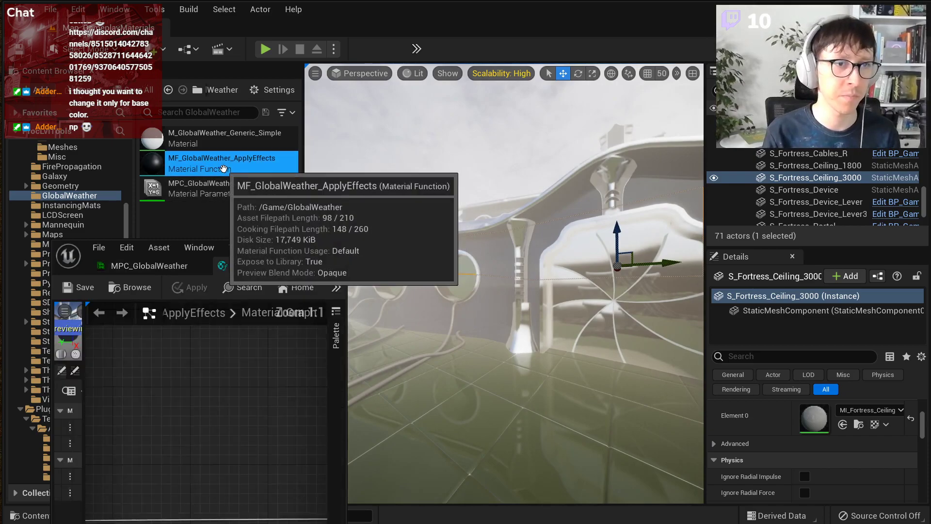
{"action": "left_click_drag", "start_coordinate": [349, 315], "coordinate": [531, 315]}
{"action": "left_click_drag", "start_coordinate": [422, 250], "coordinate": [336, 95]}
{"action": "scroll", "coordinate": [223, 272], "scroll_direction": "down", "scroll_amount": 3}
{"action": "right_click_drag", "start_coordinate": [173, 267], "coordinate": [270, 305]}
{"action": "scroll", "coordinate": [271, 306], "scroll_direction": "down", "scroll_amount": 4}
{"action": "right_click_drag", "start_coordinate": [215, 444], "coordinate": [285, 389]}
{"action": "scroll", "coordinate": [286, 389], "scroll_direction": "up", "scroll_amount": 5}
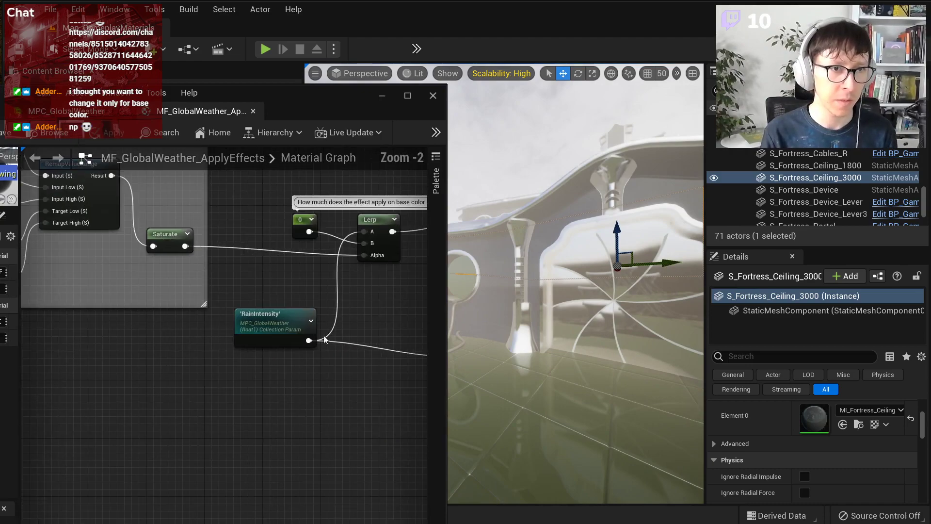
Step: Search for a world-space normal input and add a PixelNormalWS node below the RainIntensity node
{"action": "right_click", "coordinate": [153, 406]}
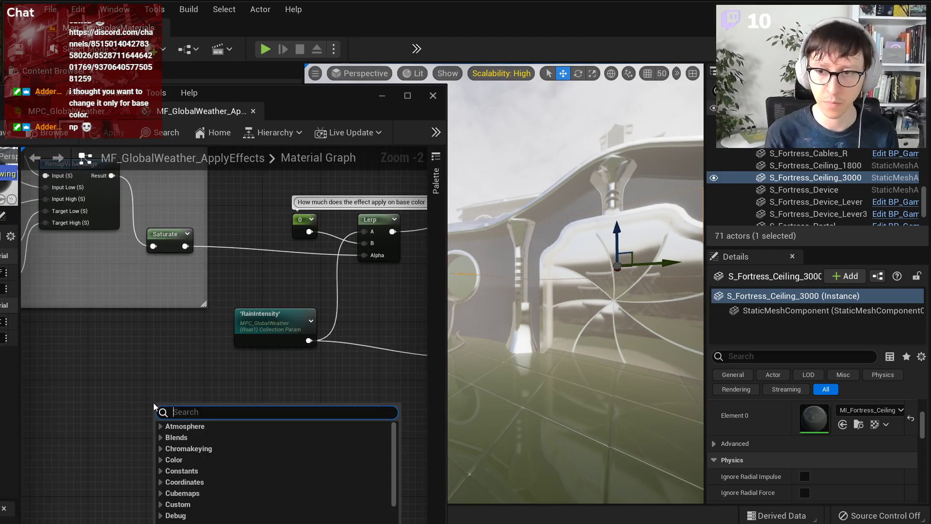
{"action": "type", "text": "global"}
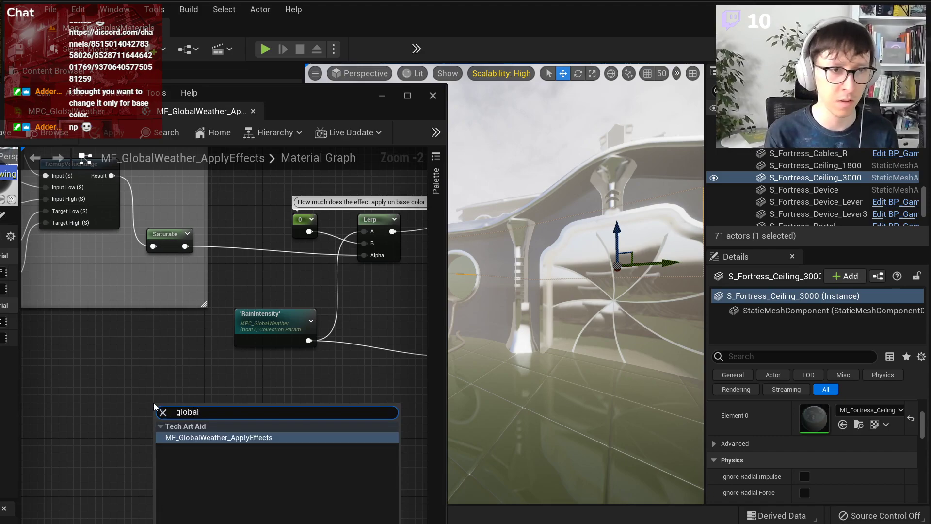
{"action": "key", "text": "BackSpace"}
{"action": "key", "text": "BackSpace"}
{"action": "key", "text": "BackSpace"}
{"action": "key", "text": "BackSpace"}
{"action": "key", "text": "BackSpace"}
{"action": "type", "text": "normal"}
{"action": "key", "text": "BackSpace"}
{"action": "key", "text": "BackSpace"}
{"action": "key", "text": "BackSpace"}
{"action": "key", "text": "BackSpace"}
{"action": "key", "text": "BackSpace"}
{"action": "key", "text": "BackSpace"}
{"action": "type", "text": "wor"}
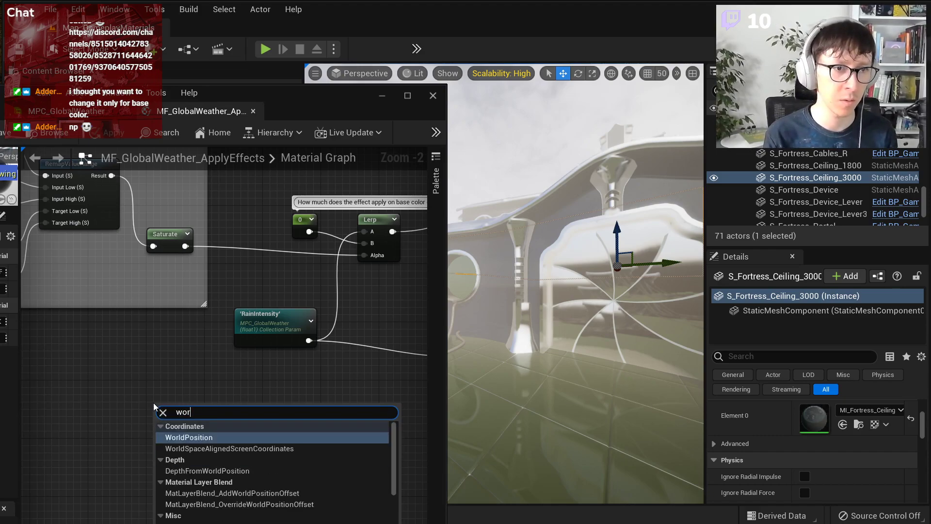
{"action": "type", "text": "ld nor"}
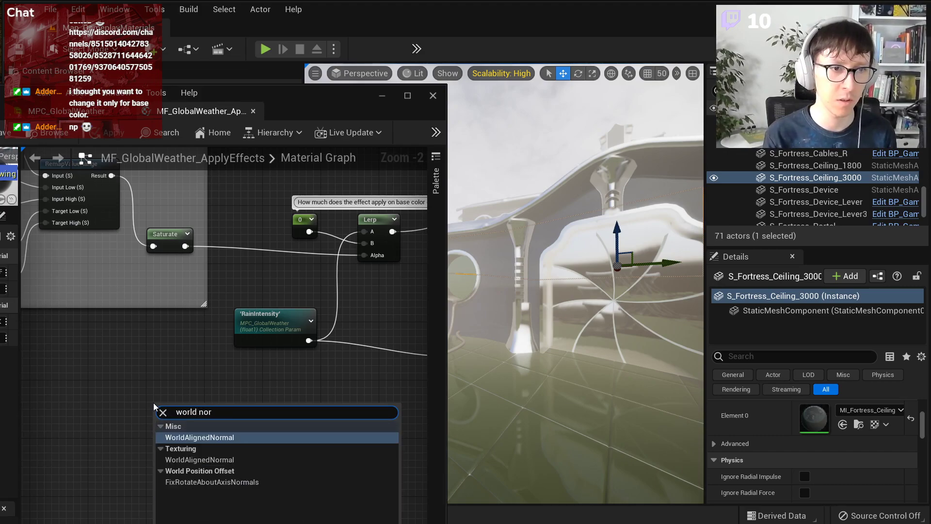
{"action": "key", "text": "ctrl+a"}
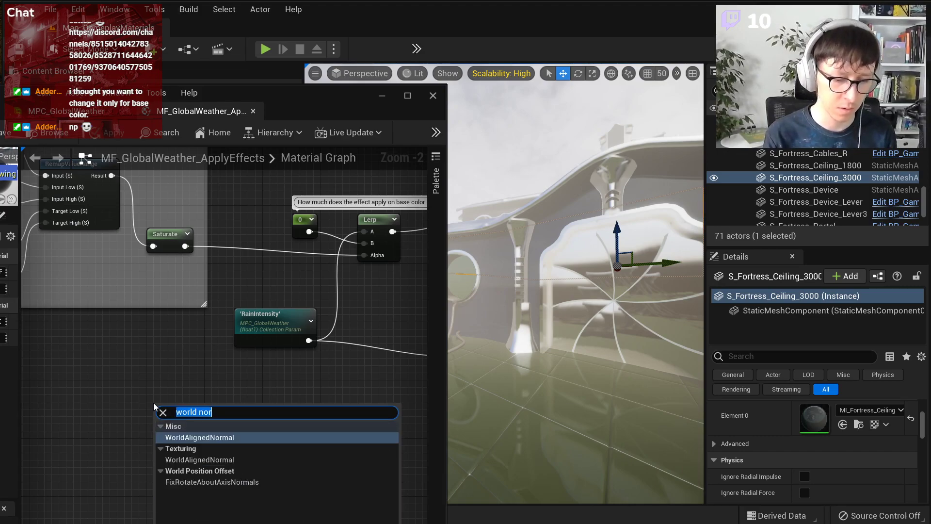
{"action": "type", "text": "normal ws"}
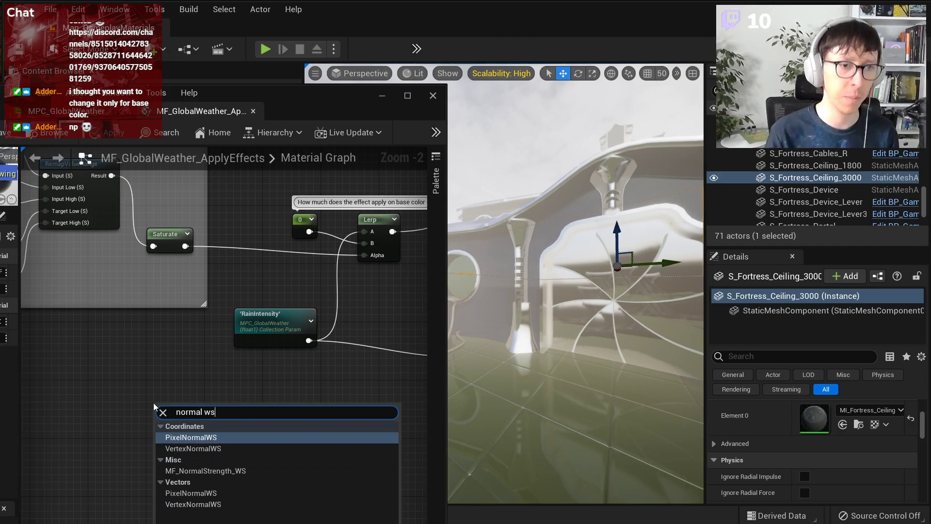
{"action": "key", "text": "Return"}
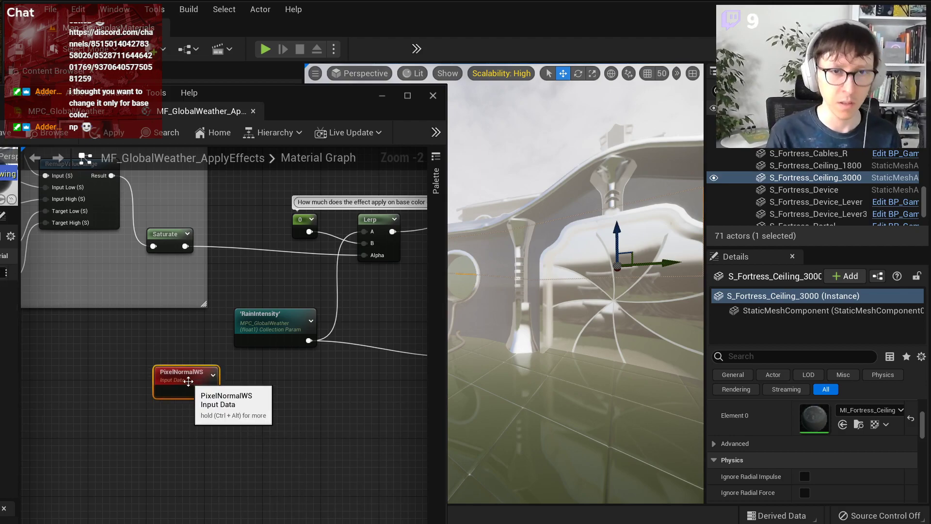
{"action": "scroll", "coordinate": [249, 391], "scroll_direction": "up", "scroll_amount": 2}
{"action": "left_click_drag", "start_coordinate": [173, 370], "coordinate": [236, 414]}
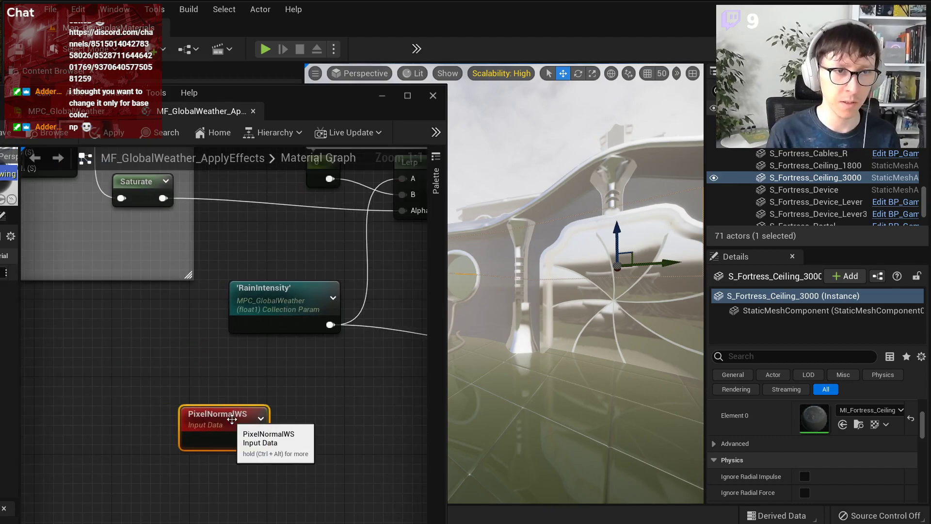
Step: Add a Dot node beside PixelNormalWS and connect PixelNormalWS to its A input
{"action": "right_click_drag", "start_coordinate": [294, 393], "coordinate": [193, 377]}
{"action": "right_click_drag", "start_coordinate": [187, 477], "coordinate": [204, 452]}
{"action": "right_click", "coordinate": [249, 432]}
{"action": "type", "text": "dot"}
{"action": "key", "text": "Return"}
{"action": "left_click_drag", "start_coordinate": [173, 399], "coordinate": [240, 403]}
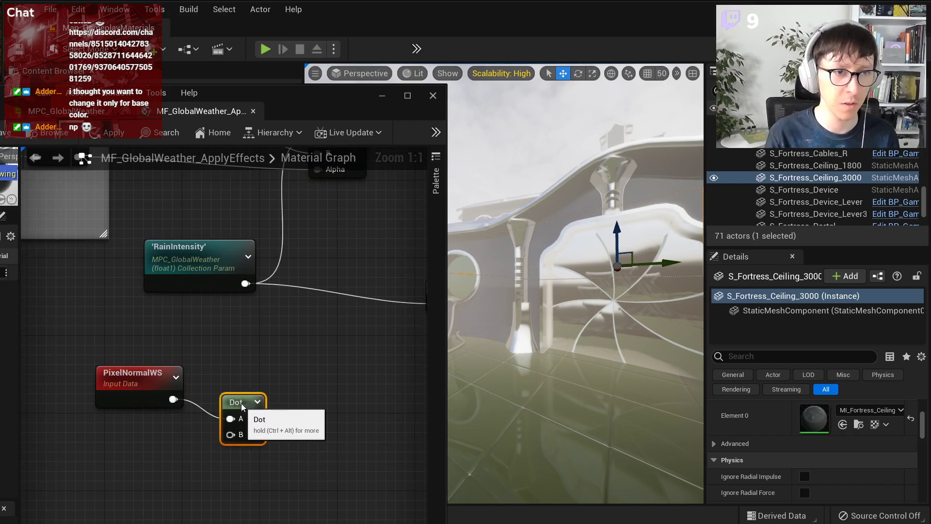
Step: Add a three-component vector constant below PixelNormalWS and connect it to the Dot node's B input
{"action": "key", "text": "3"}
{"action": "left_click", "coordinate": [157, 446]}
{"action": "left_click_drag", "start_coordinate": [206, 459], "coordinate": [230, 435]}
{"action": "left_click", "coordinate": [192, 450]}
Step: Describe the vector constant as "Z up", set its B component to 1, and line the node up beside Dot
{"action": "left_click_drag", "start_coordinate": [322, 113], "coordinate": [482, 91]}
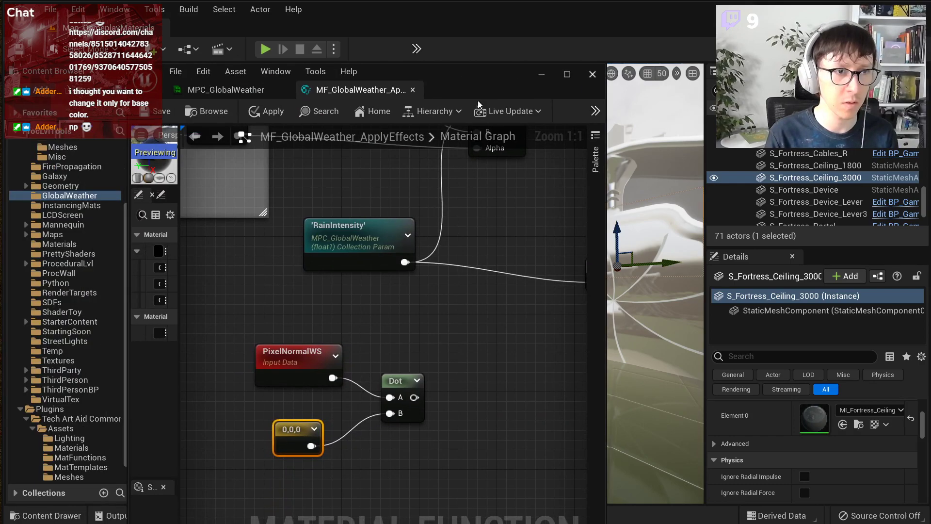
{"action": "left_click_drag", "start_coordinate": [178, 334], "coordinate": [230, 334]}
{"action": "left_click", "coordinate": [189, 333]}
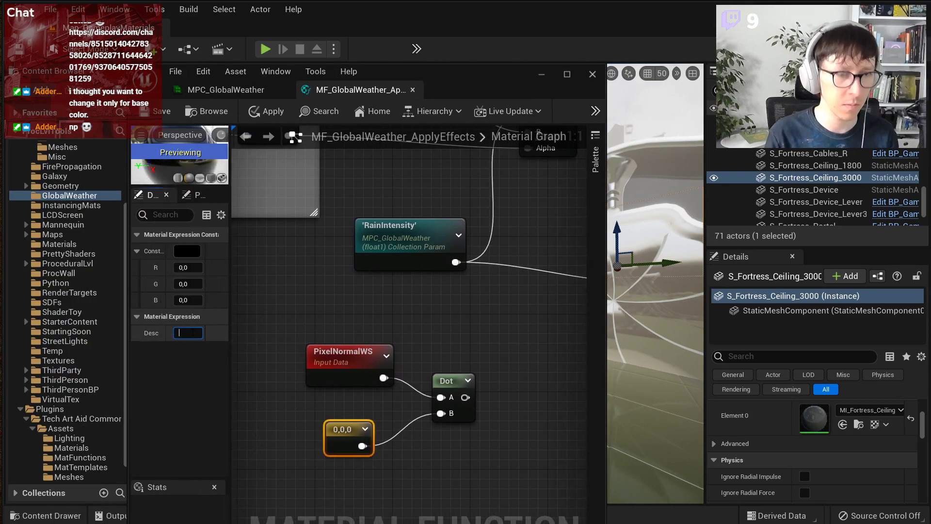
{"action": "type", "text": "Z up"}
{"action": "key", "text": "Return"}
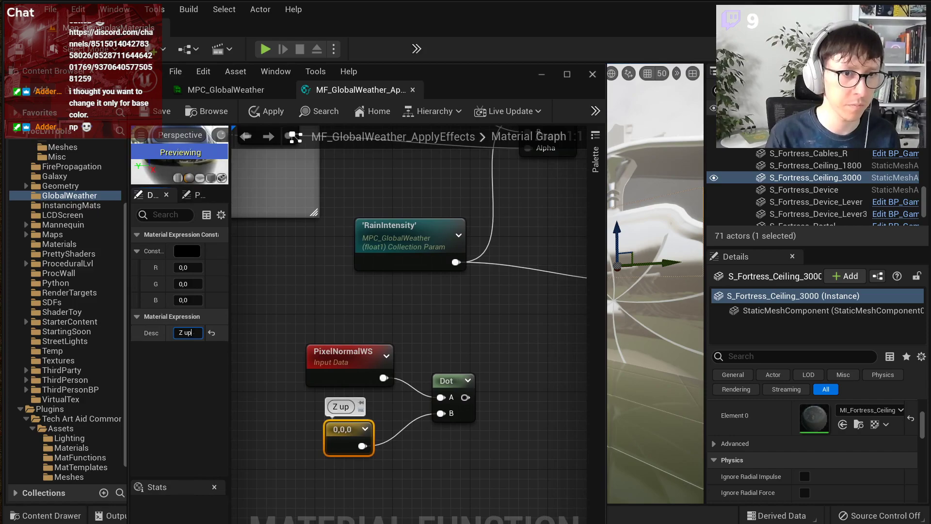
{"action": "left_click", "coordinate": [188, 300]}
{"action": "type", "text": "1"}
{"action": "key", "text": "Return"}
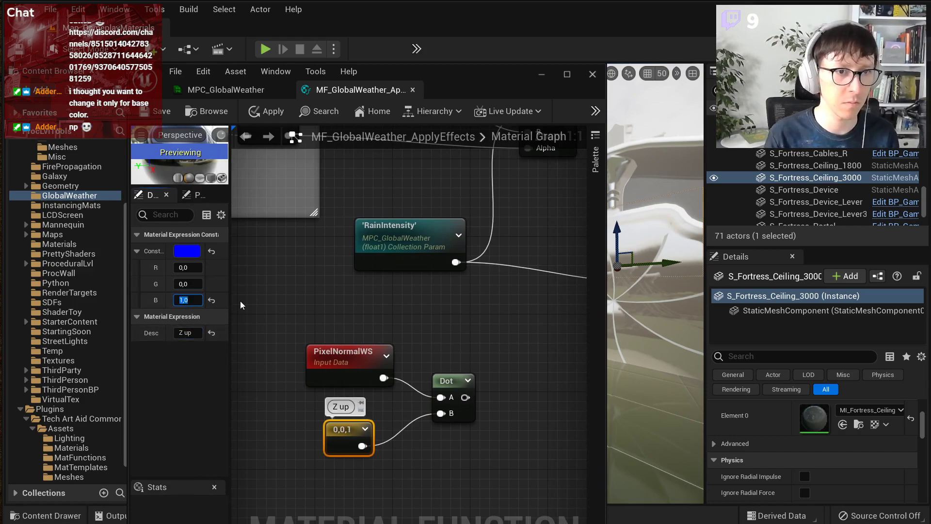
{"action": "left_click_drag", "start_coordinate": [348, 432], "coordinate": [367, 440]}
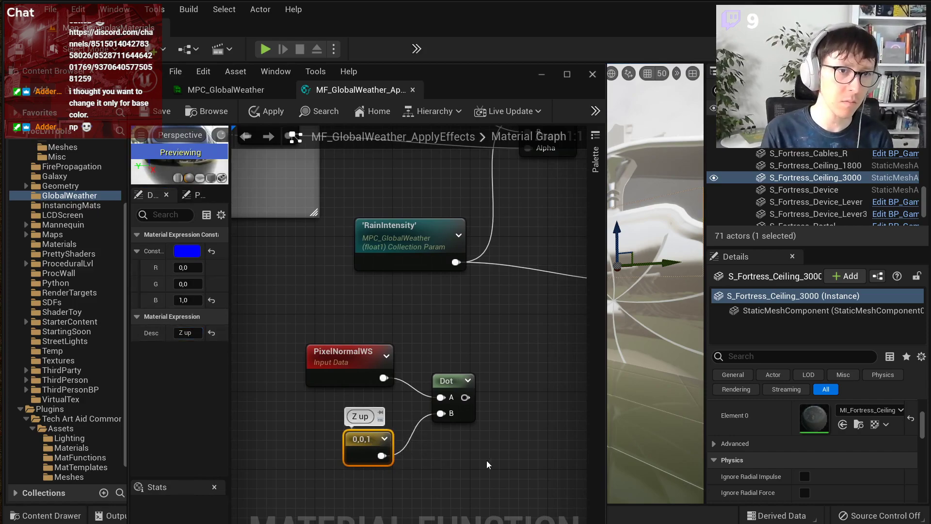
{"action": "left_click", "coordinate": [475, 452]}
{"action": "right_click_drag", "start_coordinate": [493, 423], "coordinate": [420, 440]}
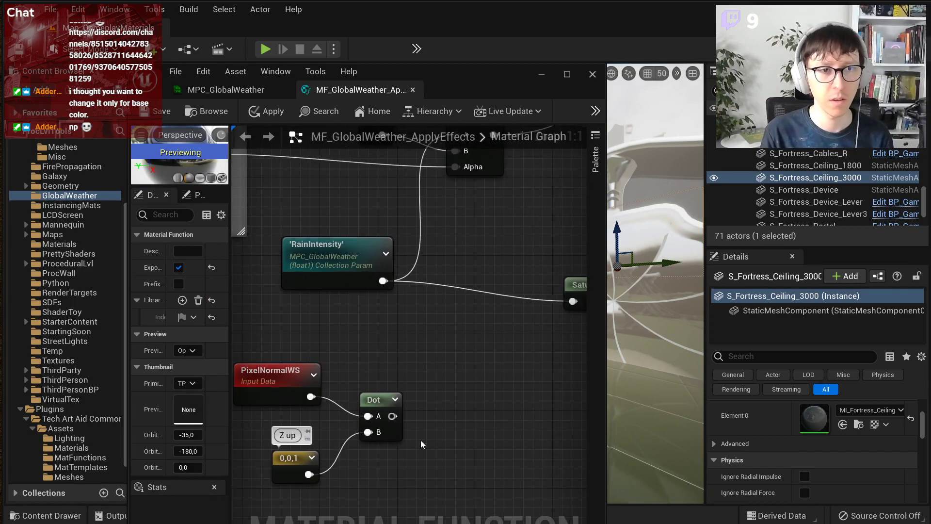
Step: Add a RemapValueRange node fed by the Dot result and place it to leave room for its input constants
{"action": "scroll", "coordinate": [395, 405], "scroll_direction": "down", "scroll_amount": 1}
{"action": "left_click_drag", "start_coordinate": [393, 413], "coordinate": [446, 396]}
{"action": "type", "text": "remap"}
{"action": "key", "text": "Return"}
{"action": "left_click_drag", "start_coordinate": [474, 402], "coordinate": [498, 390]}
{"action": "left_click_drag", "start_coordinate": [495, 80], "coordinate": [400, 73]}
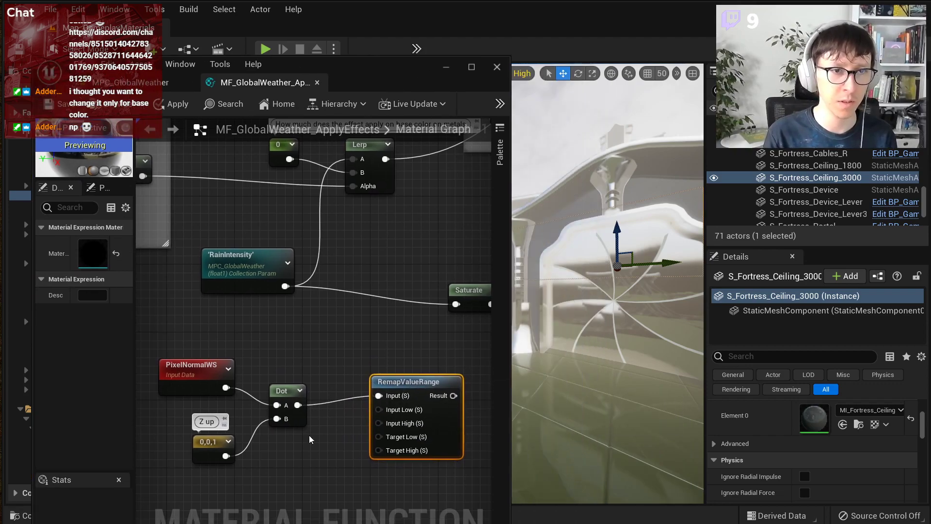
Step: Add two scalar constants beside RemapValueRange and set them to 0.5 and 0.7
{"action": "scroll", "coordinate": [309, 435], "scroll_direction": "up", "scroll_amount": 1}
{"action": "left_click", "coordinate": [324, 430]}
{"action": "left_click", "coordinate": [328, 470]}
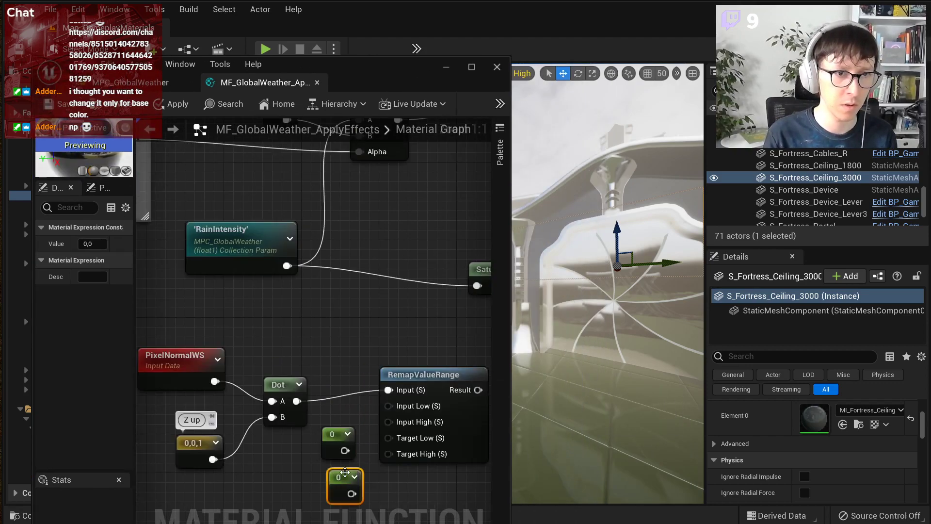
{"action": "left_click_drag", "start_coordinate": [345, 472], "coordinate": [338, 466]}
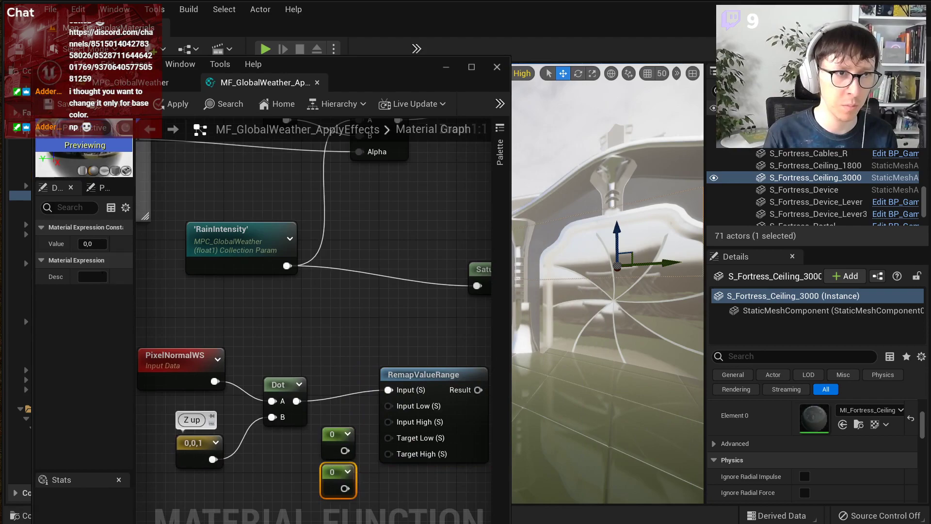
{"action": "left_click", "coordinate": [334, 433]}
{"action": "left_click", "coordinate": [93, 244]}
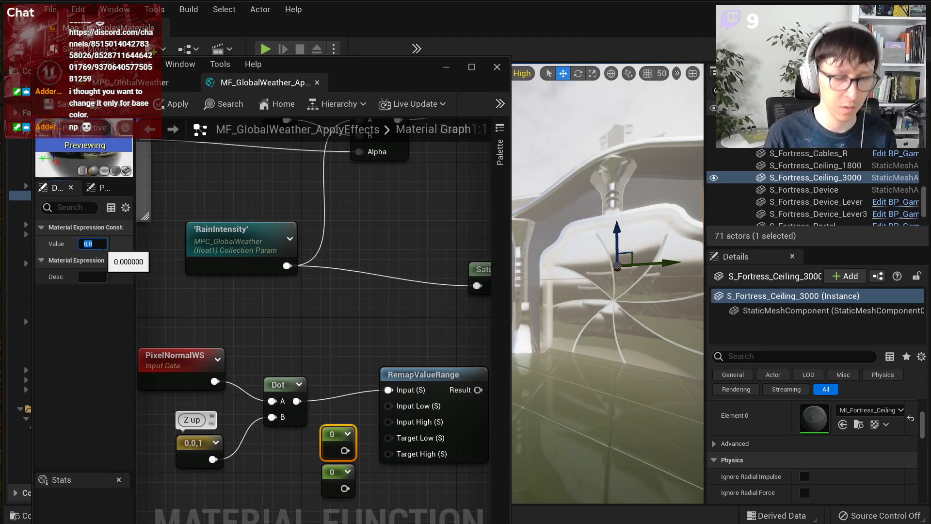
{"action": "type", "text": "0.5"}
{"action": "key", "text": "Return"}
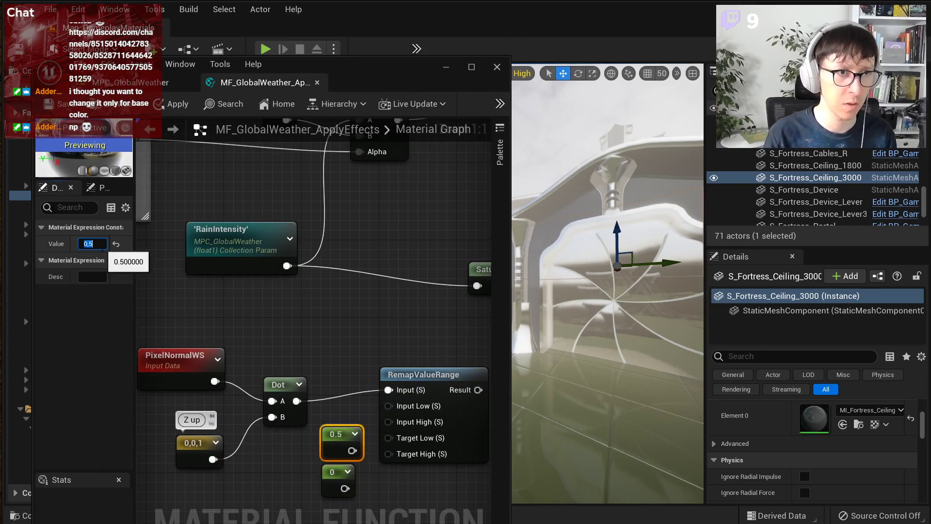
{"action": "left_click", "coordinate": [338, 476]}
{"action": "left_click", "coordinate": [97, 243]}
{"action": "type", "text": "0.7"}
{"action": "key", "text": "Return"}
Step: Connect the 0.5 constant to Input Low and the 0.7 constant to Input High of RemapValueRange
{"action": "right_click_drag", "start_coordinate": [351, 496], "coordinate": [311, 452]}
{"action": "left_click_drag", "start_coordinate": [312, 445], "coordinate": [349, 378]}
{"action": "left_click_drag", "start_coordinate": [311, 406], "coordinate": [348, 362]}
Step: Add two more scalar constants below the others, set the lower one to 1, and connect it to RemapValueRange's Target High
{"action": "right_click_drag", "start_coordinate": [301, 466], "coordinate": [316, 376]}
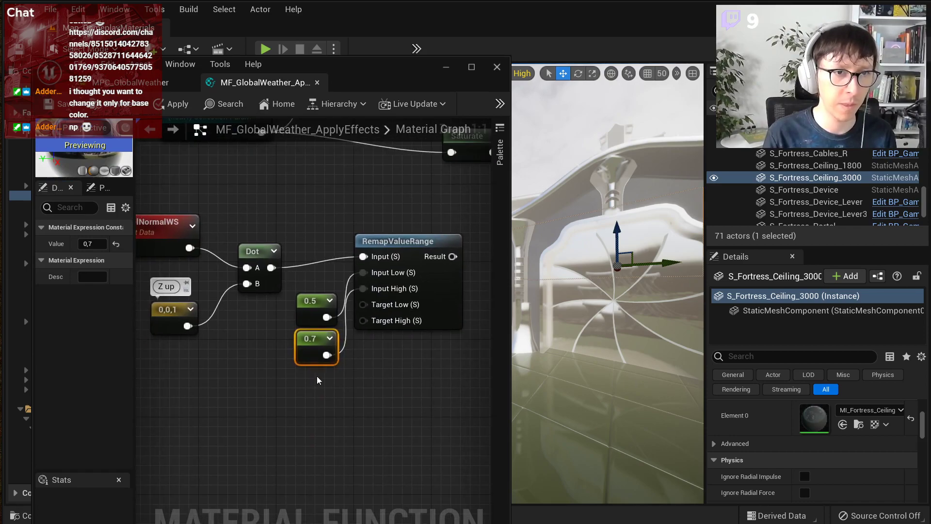
{"action": "left_click", "coordinate": [316, 377]}
{"action": "left_click", "coordinate": [319, 419]}
{"action": "left_click", "coordinate": [321, 431]}
{"action": "left_click", "coordinate": [92, 261]}
{"action": "left_click", "coordinate": [92, 244]}
{"action": "type", "text": "1"}
{"action": "key", "text": "Return"}
{"action": "left_click_drag", "start_coordinate": [343, 443], "coordinate": [363, 320]}
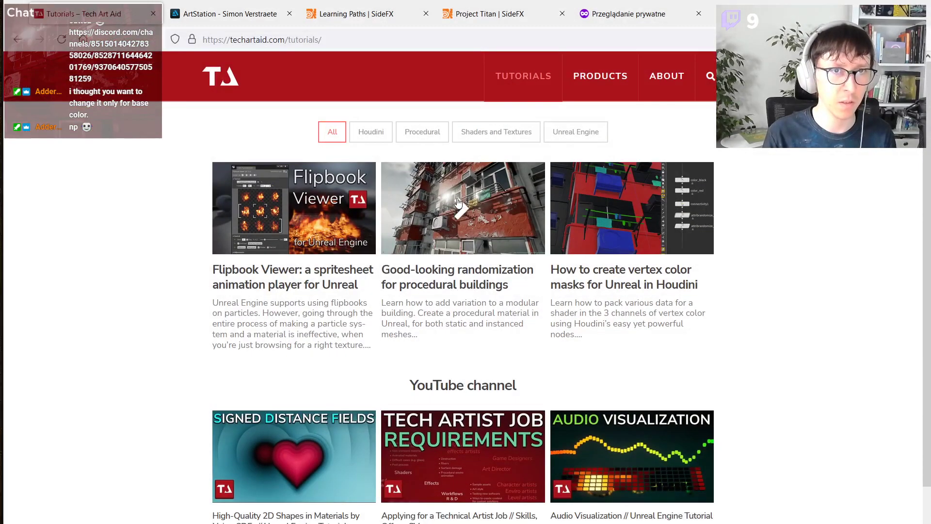
Step: Switch to the browser, open the Math Essentials for Tech Art in Unreal product page, and review its Dot product section
{"action": "left_click", "coordinate": [593, 91]}
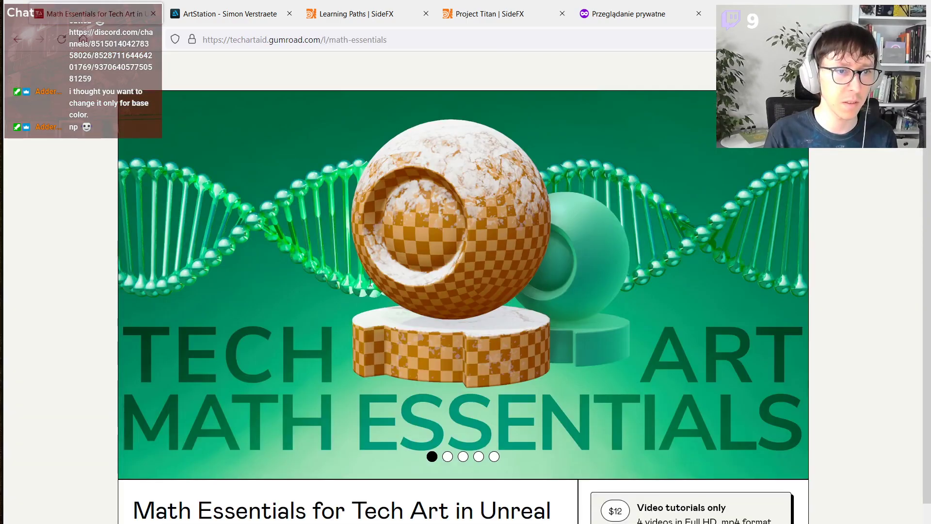
{"action": "scroll", "coordinate": [370, 283], "scroll_direction": "down", "scroll_amount": 10}
{"action": "left_click_drag", "start_coordinate": [148, 275], "coordinate": [240, 380]}
{"action": "left_click_drag", "start_coordinate": [172, 330], "coordinate": [243, 473]}
{"action": "left_click", "coordinate": [298, 441]}
{"action": "scroll", "coordinate": [270, 410], "scroll_direction": "down", "scroll_amount": 4}
Step: Read through the Linear interpolation and Sine sections of the Math Essentials course contents
{"action": "left_click_drag", "start_coordinate": [134, 308], "coordinate": [233, 312]}
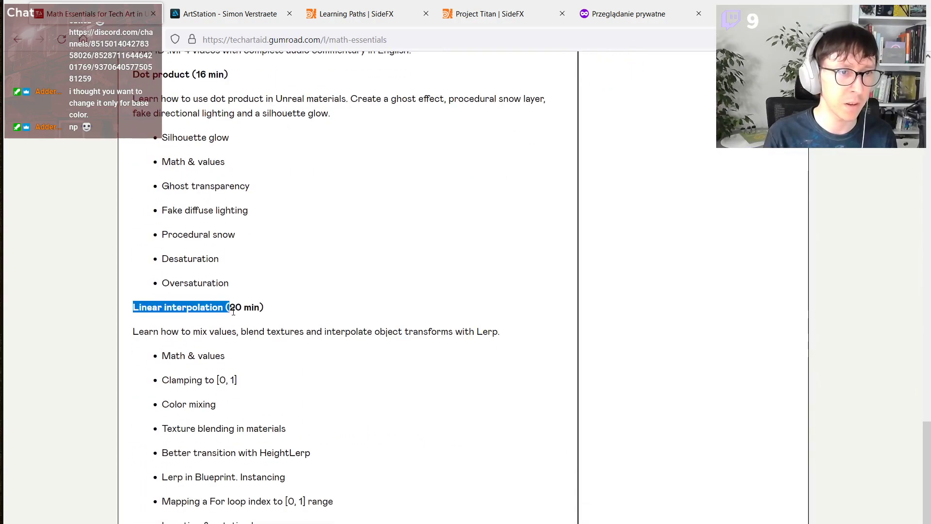
{"action": "left_click_drag", "start_coordinate": [180, 355], "coordinate": [212, 375]}
{"action": "left_click_drag", "start_coordinate": [185, 422], "coordinate": [272, 522]}
{"action": "left_click", "coordinate": [300, 521]}
{"action": "scroll", "coordinate": [369, 461], "scroll_direction": "down", "scroll_amount": 4}
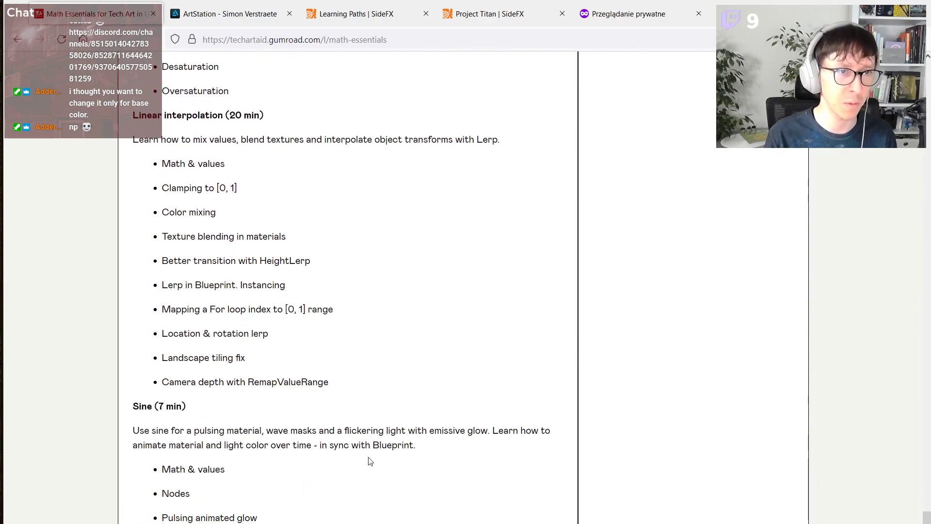
{"action": "scroll", "coordinate": [257, 424], "scroll_direction": "down", "scroll_amount": 3}
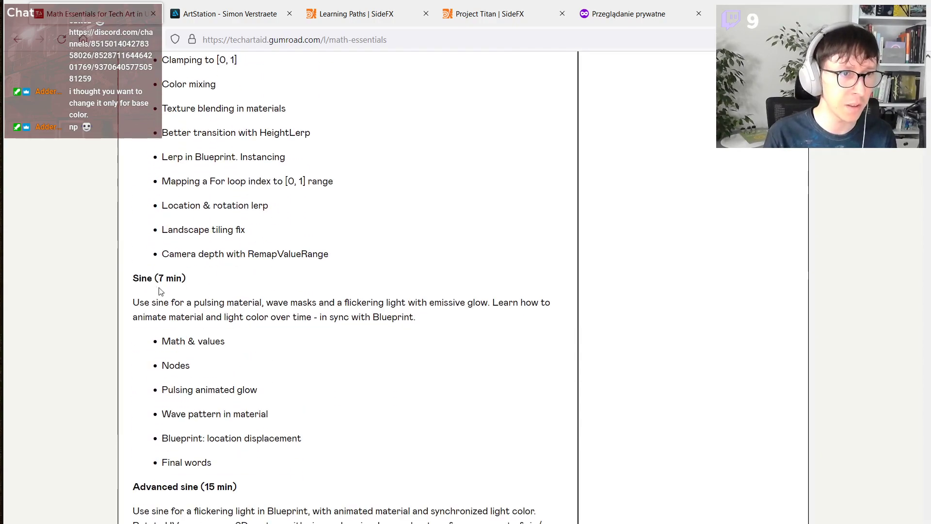
{"action": "left_click_drag", "start_coordinate": [157, 292], "coordinate": [206, 439]}
{"action": "left_click", "coordinate": [222, 457]}
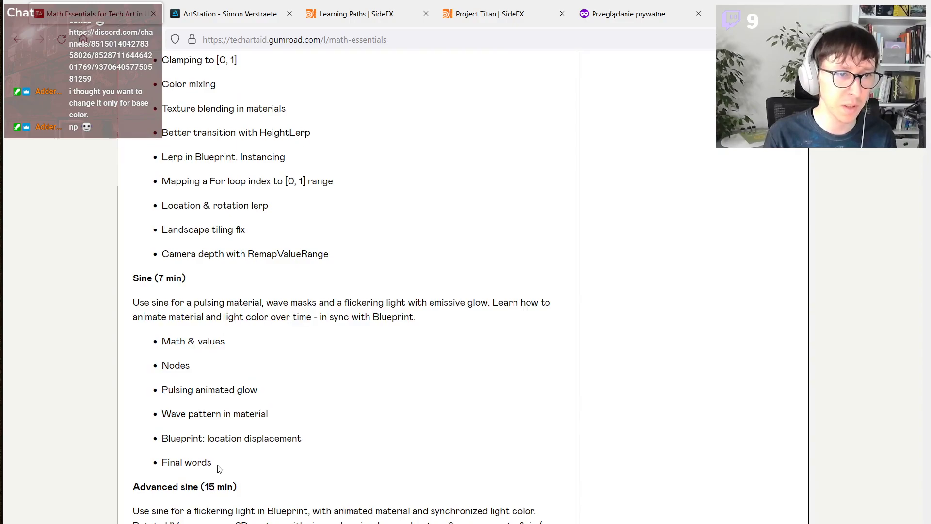
{"action": "scroll", "coordinate": [205, 459], "scroll_direction": "down", "scroll_amount": 1}
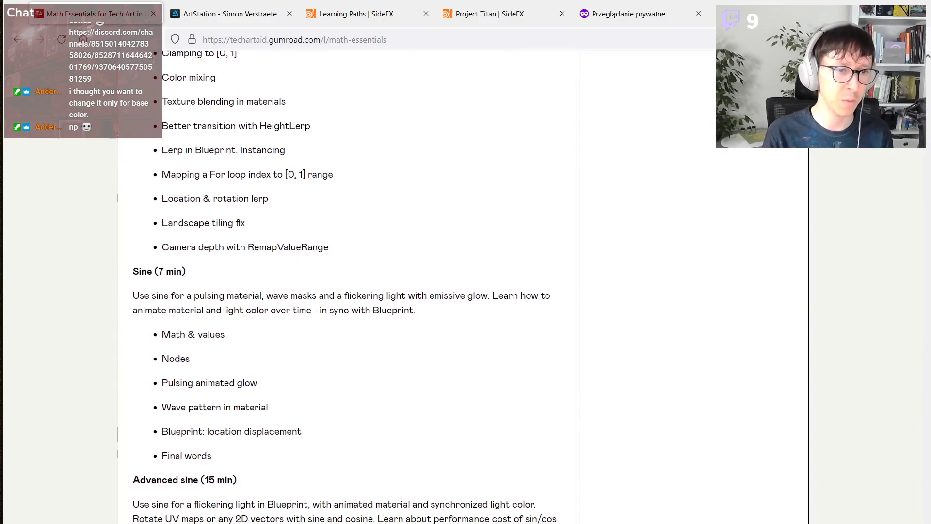
Step: Return to the Unreal material function graph and reposition the RemapValueRange node beside its four constants
{"action": "key", "text": "Home"}
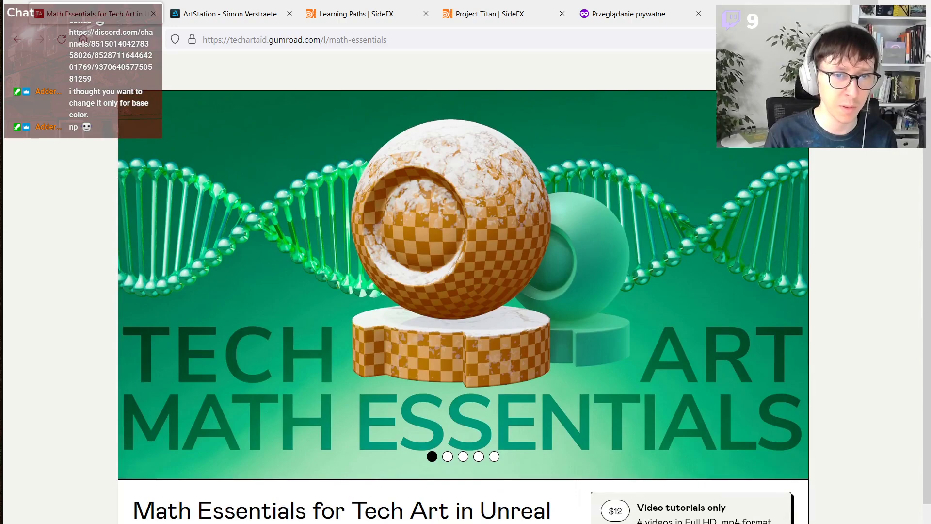
{"action": "key", "text": "alt+Tab"}
{"action": "left_click_drag", "start_coordinate": [419, 240], "coordinate": [439, 259]}
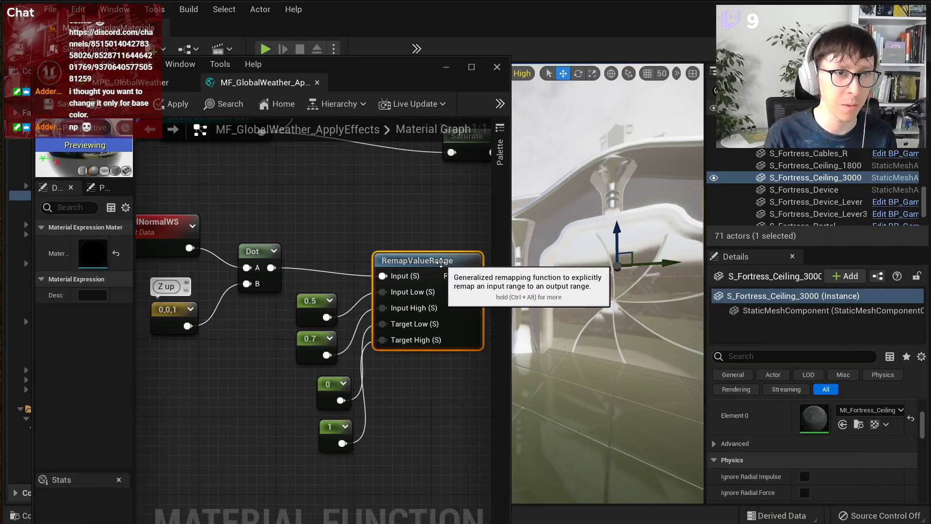
{"action": "right_click_drag", "start_coordinate": [290, 275], "coordinate": [325, 272]}
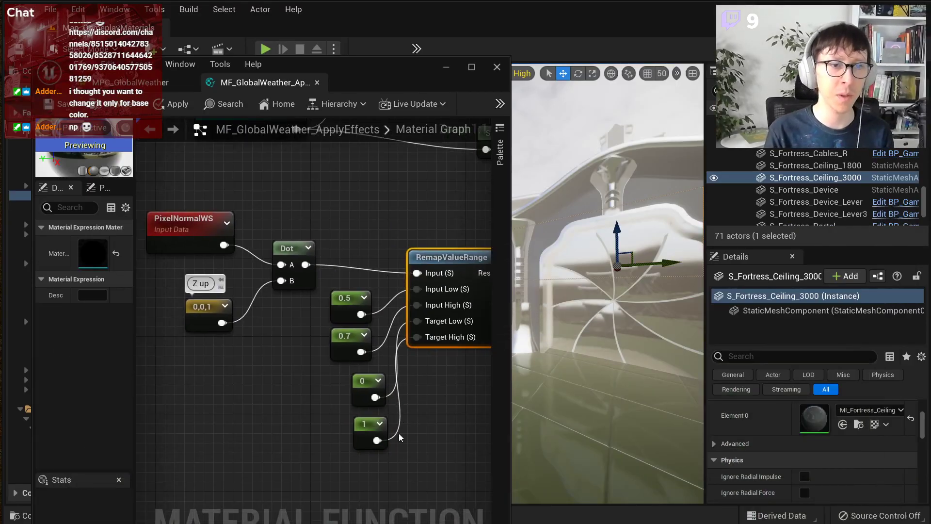
{"action": "left_click_drag", "start_coordinate": [445, 467], "coordinate": [344, 222]}
{"action": "left_click", "coordinate": [340, 276]}
{"action": "right_click_drag", "start_coordinate": [378, 226], "coordinate": [305, 230]}
{"action": "scroll", "coordinate": [341, 251], "scroll_direction": "down", "scroll_amount": 1}
{"action": "right_click_drag", "start_coordinate": [438, 276], "coordinate": [379, 305]}
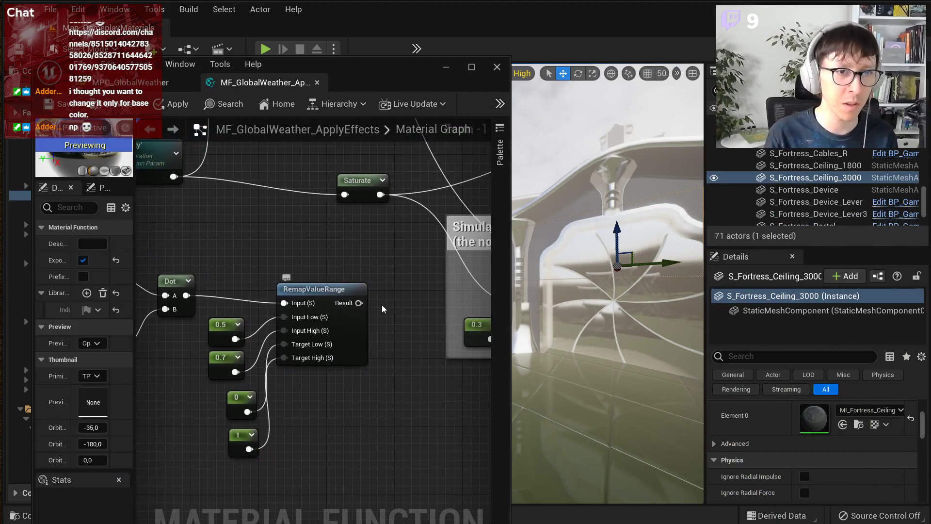
Step: Add a Saturate node fed by the Result output of the top-facing mask's RemapValueRange
{"action": "scroll", "coordinate": [365, 373], "scroll_direction": "down", "scroll_amount": 3}
{"action": "right_click_drag", "start_coordinate": [365, 372], "coordinate": [426, 359]}
{"action": "left_click_drag", "start_coordinate": [427, 414], "coordinate": [260, 286]}
{"action": "left_click_drag", "start_coordinate": [403, 314], "coordinate": [312, 324]}
{"action": "left_click", "coordinate": [287, 327]}
{"action": "scroll", "coordinate": [286, 326], "scroll_direction": "up", "scroll_amount": 3}
{"action": "type", "text": "sat"}
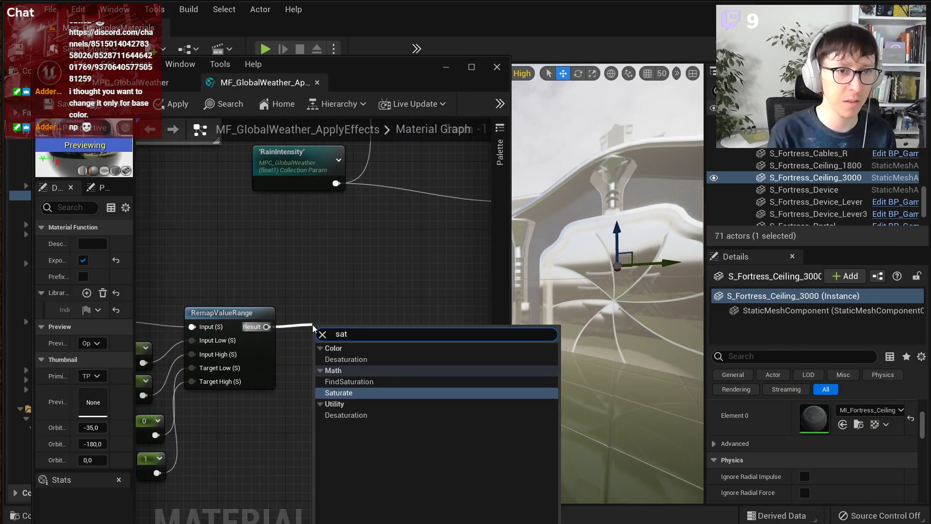
{"action": "key", "text": "Return"}
{"action": "left_click", "coordinate": [382, 277]}
Step: Group the nodes from PixelNormalWS through Saturate in a comment titled "Mask of top-facing surfaces"
{"action": "scroll", "coordinate": [381, 277], "scroll_direction": "down", "scroll_amount": 3}
{"action": "right_click_drag", "start_coordinate": [381, 276], "coordinate": [464, 309]}
{"action": "scroll", "coordinate": [301, 311], "scroll_direction": "up", "scroll_amount": 1}
{"action": "left_click_drag", "start_coordinate": [440, 269], "coordinate": [158, 470]}
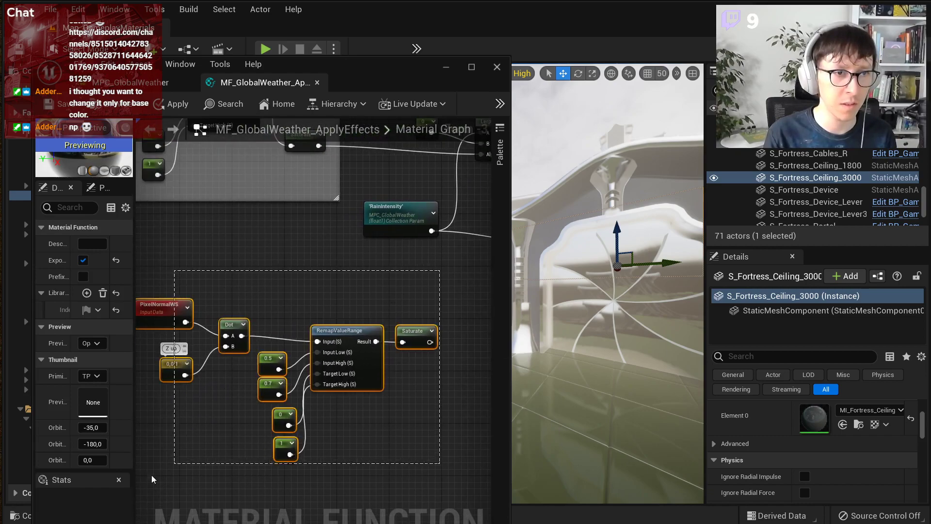
{"action": "right_click_drag", "start_coordinate": [358, 335], "coordinate": [380, 334]}
{"action": "right_click", "coordinate": [381, 334]}
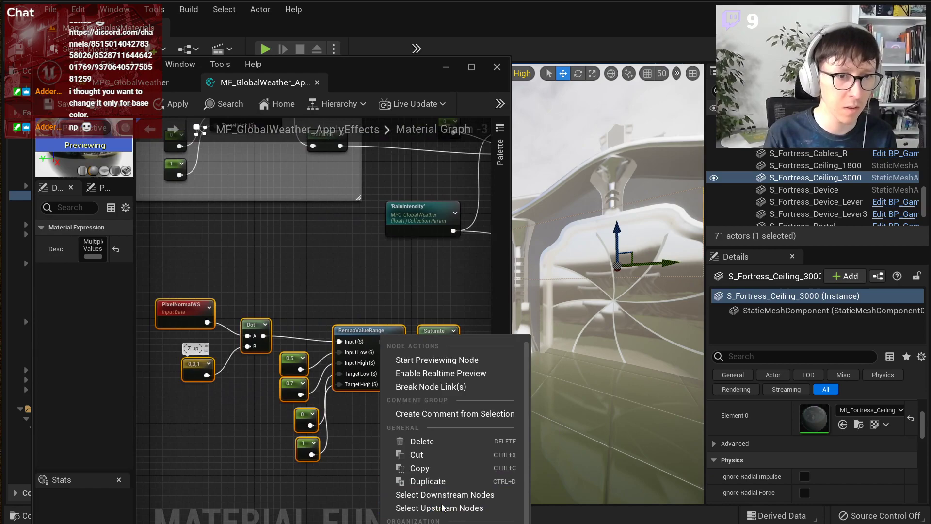
{"action": "left_click", "coordinate": [447, 413]}
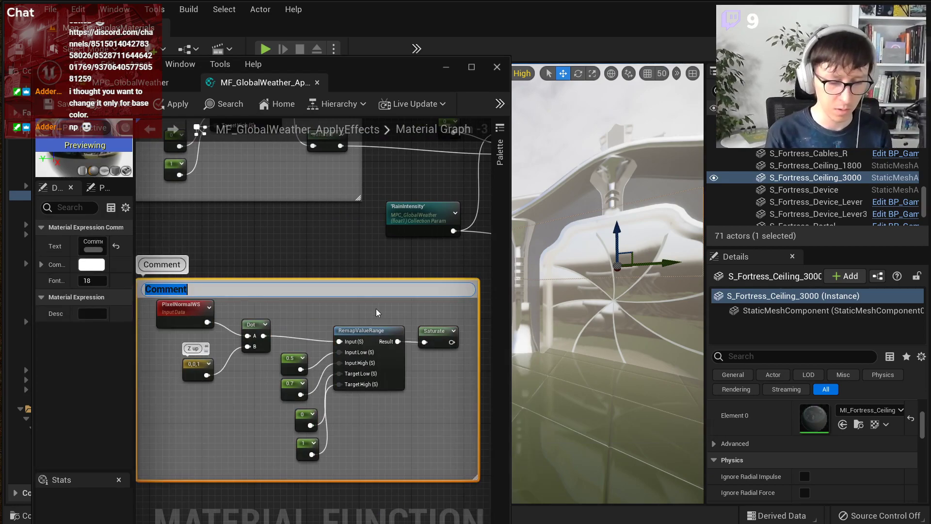
{"action": "type", "text": "Mask of"}
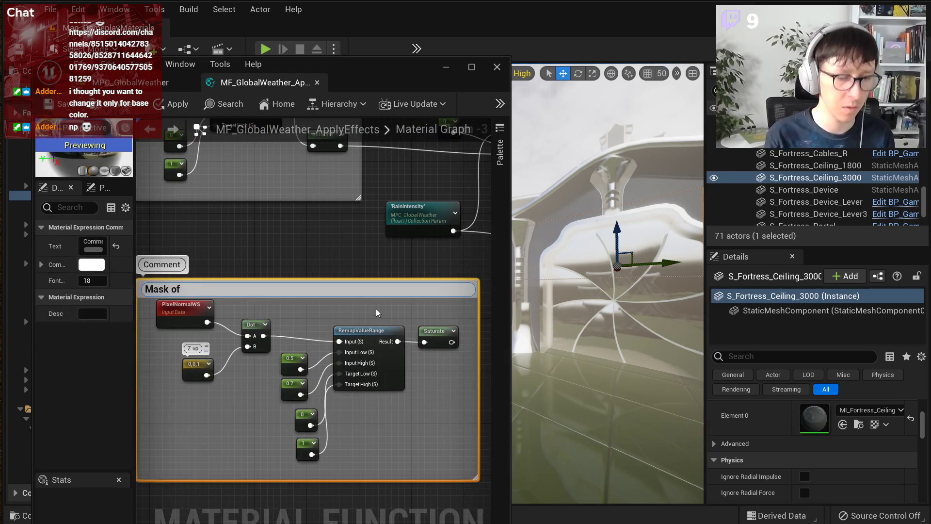
{"action": "type", "text": " top-facing surfaces"}
{"action": "key", "text": "Return"}
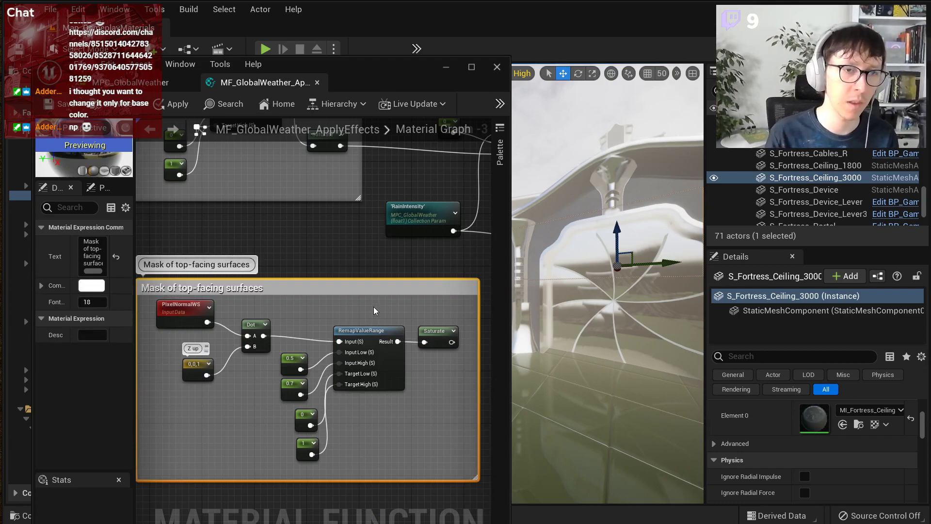
{"action": "left_click", "coordinate": [406, 266]}
Step: Add a Lerp node above the "Darken the base color" group and connect the top-facing mask's Saturate to its Alpha
{"action": "right_click_drag", "start_coordinate": [406, 267], "coordinate": [222, 286]}
{"action": "scroll", "coordinate": [317, 293], "scroll_direction": "down", "scroll_amount": 1}
{"action": "right_click_drag", "start_coordinate": [400, 307], "coordinate": [250, 423]}
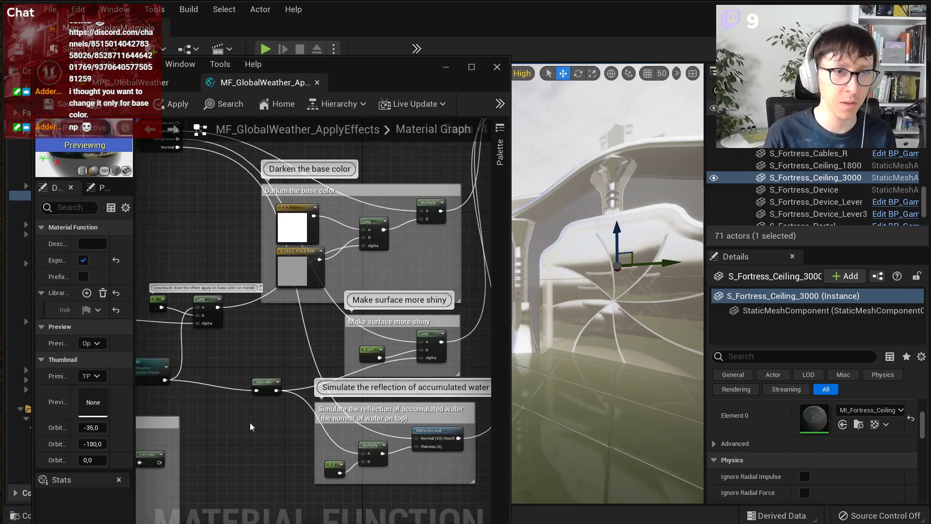
{"action": "scroll", "coordinate": [249, 423], "scroll_direction": "down", "scroll_amount": 2}
{"action": "scroll", "coordinate": [370, 282], "scroll_direction": "up", "scroll_amount": 3}
{"action": "right_click_drag", "start_coordinate": [278, 229], "coordinate": [334, 304]}
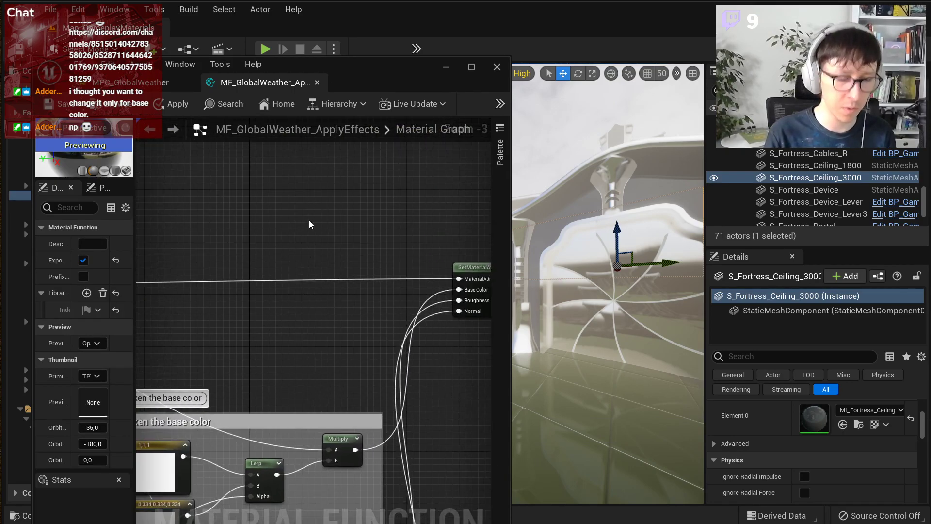
{"action": "key", "text": "l"}
{"action": "left_click", "coordinate": [331, 219]}
{"action": "scroll", "coordinate": [298, 307], "scroll_direction": "down", "scroll_amount": 2}
{"action": "right_click_drag", "start_coordinate": [261, 333], "coordinate": [407, 189]}
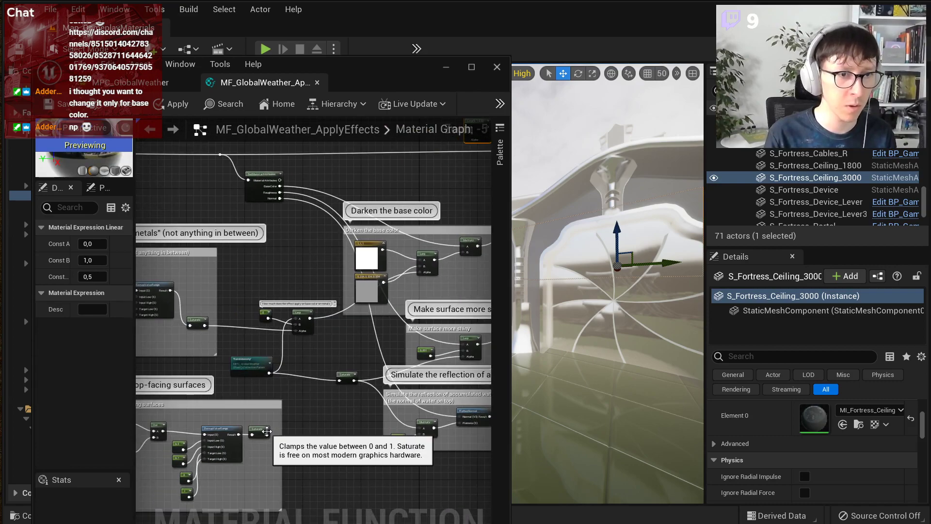
{"action": "left_click_drag", "start_coordinate": [266, 435], "coordinate": [442, 214]}
{"action": "scroll", "coordinate": [241, 274], "scroll_direction": "up", "scroll_amount": 2}
{"action": "left_click_drag", "start_coordinate": [266, 250], "coordinate": [446, 235]}
Step: Add a three-component vector constant beside the new Lerp and connect it to the Lerp's B input
{"action": "scroll", "coordinate": [371, 171], "scroll_direction": "up", "scroll_amount": 2}
{"action": "key", "text": "3"}
{"action": "left_click", "coordinate": [369, 173]}
{"action": "left_click_drag", "start_coordinate": [436, 196], "coordinate": [462, 237]}
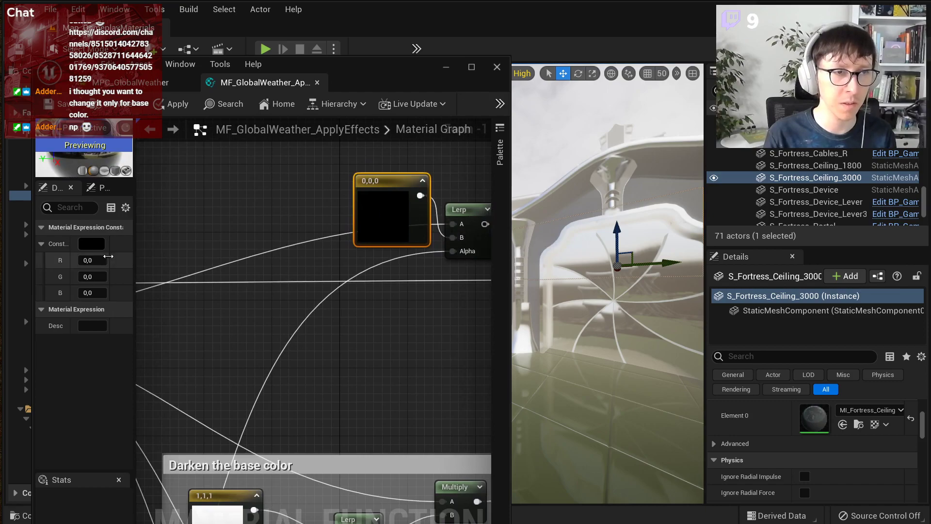
Step: Set the new vector constant's color to vivid orange-red with R 1, G 0.0326 and B 0
{"action": "left_click", "coordinate": [90, 246]}
{"action": "left_click_drag", "start_coordinate": [200, 338], "coordinate": [223, 342]}
{"action": "left_click_drag", "start_coordinate": [268, 335], "coordinate": [279, 269]}
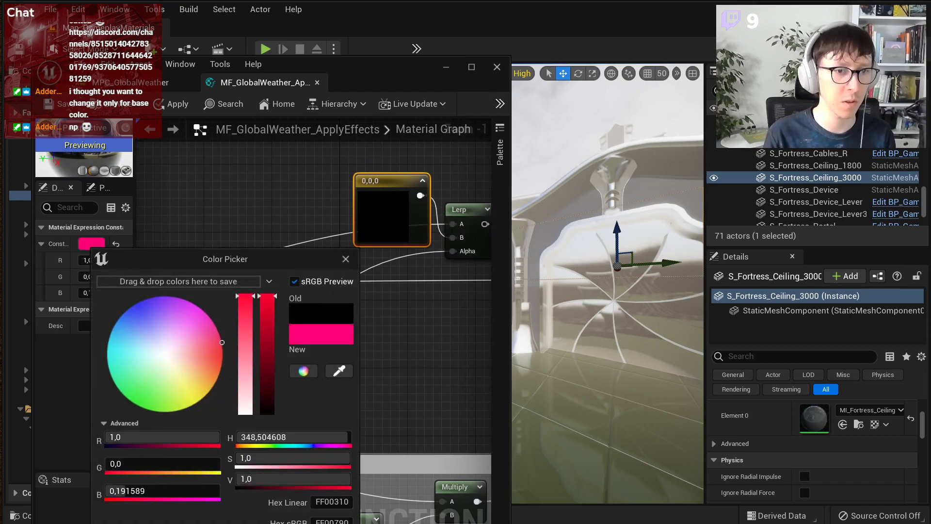
{"action": "left_click", "coordinate": [296, 523]}
{"action": "left_click", "coordinate": [89, 242]}
{"action": "left_click_drag", "start_coordinate": [218, 352], "coordinate": [224, 350]}
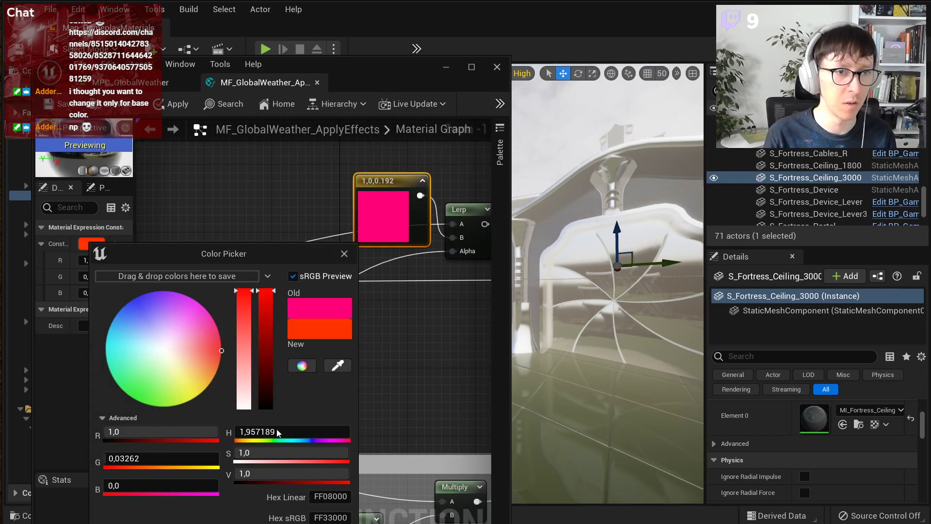
{"action": "left_click", "coordinate": [295, 523]}
Step: Connect the base color darkening Multiply to the preview Lerp's A input and apply the material function changes
{"action": "right_click_drag", "start_coordinate": [398, 395], "coordinate": [296, 314]}
{"action": "left_click_drag", "start_coordinate": [375, 420], "coordinate": [349, 208]}
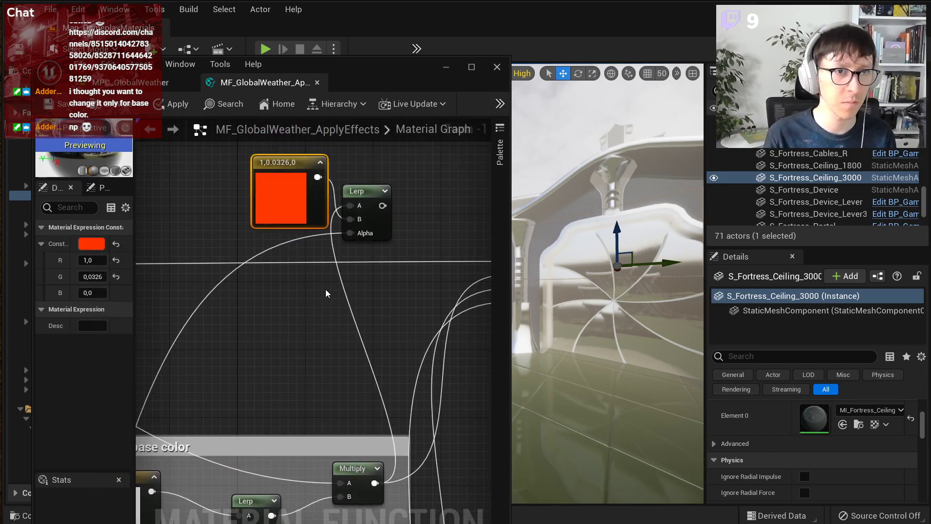
{"action": "scroll", "coordinate": [326, 290], "scroll_direction": "down", "scroll_amount": 2}
{"action": "left_click_drag", "start_coordinate": [510, 197], "coordinate": [477, 209]}
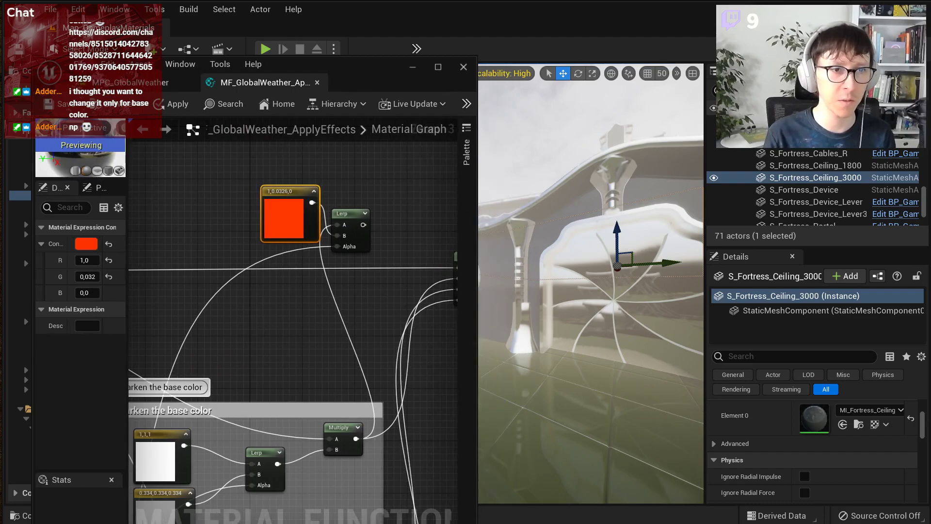
{"action": "right_click_drag", "start_coordinate": [250, 359], "coordinate": [333, 164]}
{"action": "right_click_drag", "start_coordinate": [260, 455], "coordinate": [426, 185]}
{"action": "right_click_drag", "start_coordinate": [235, 134], "coordinate": [322, 298]}
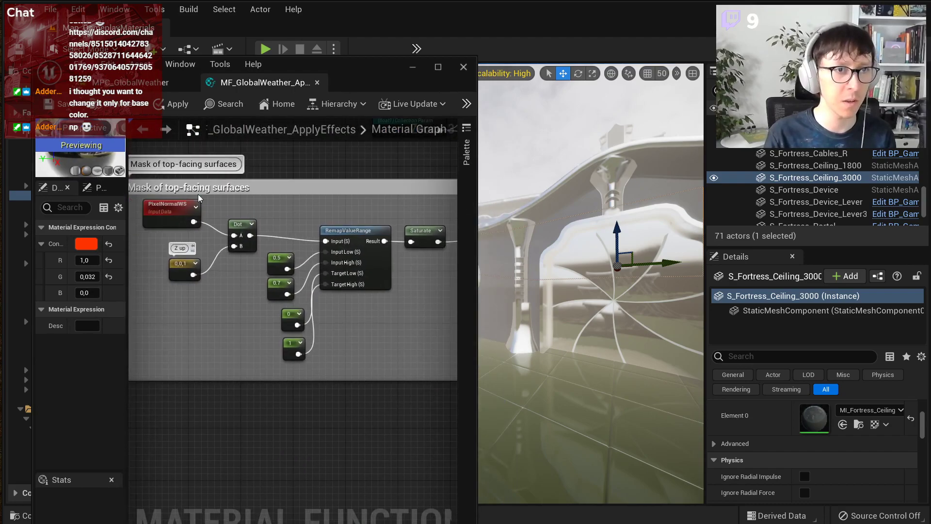
{"action": "left_click", "coordinate": [164, 106]}
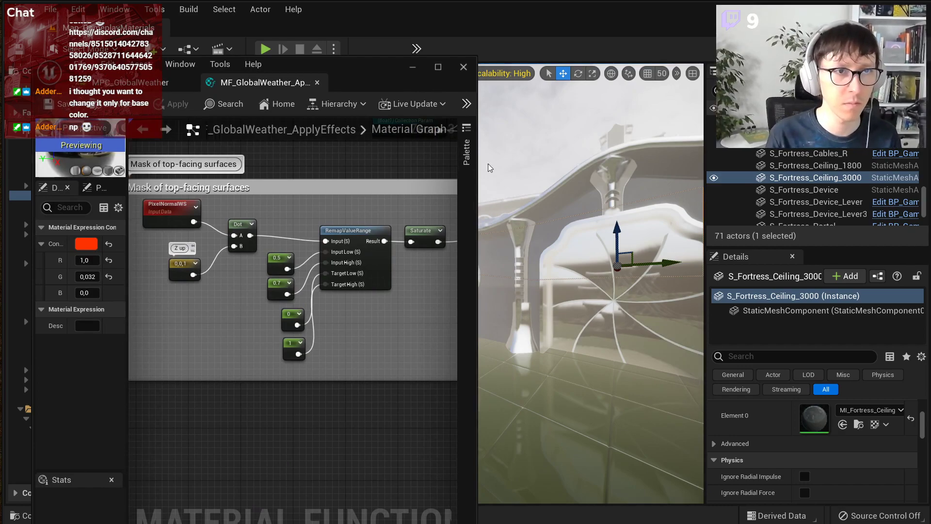
Step: Connect the preview Lerp's output to Base Color on SetMaterialAttributes and apply the function
{"action": "right_click_drag", "start_coordinate": [394, 184], "coordinate": [196, 384]}
{"action": "right_click_drag", "start_coordinate": [259, 287], "coordinate": [453, 227]}
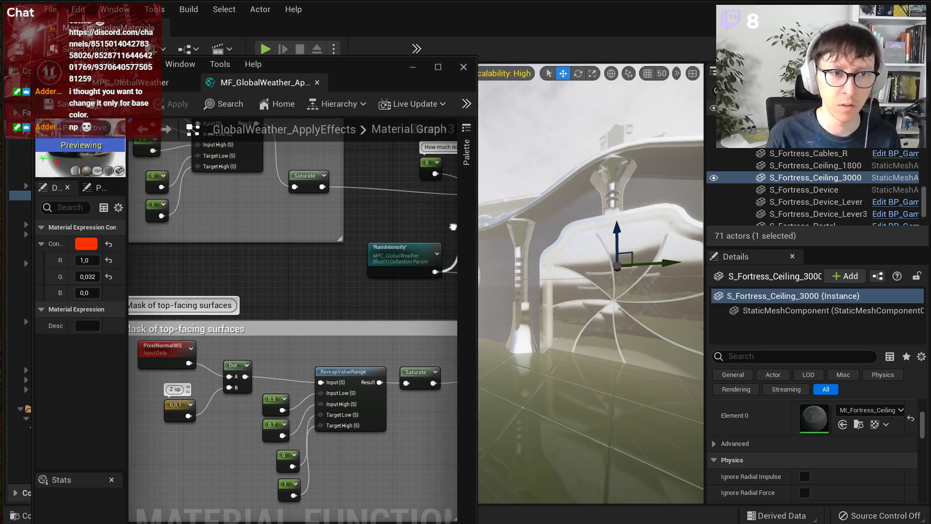
{"action": "right_click_drag", "start_coordinate": [453, 227], "coordinate": [257, 336]}
{"action": "right_click_drag", "start_coordinate": [360, 208], "coordinate": [233, 306]}
{"action": "right_click_drag", "start_coordinate": [347, 146], "coordinate": [195, 390]}
{"action": "right_click_drag", "start_coordinate": [379, 258], "coordinate": [270, 230]}
{"action": "left_click_drag", "start_coordinate": [270, 218], "coordinate": [367, 273]}
{"action": "left_click", "coordinate": [184, 103]}
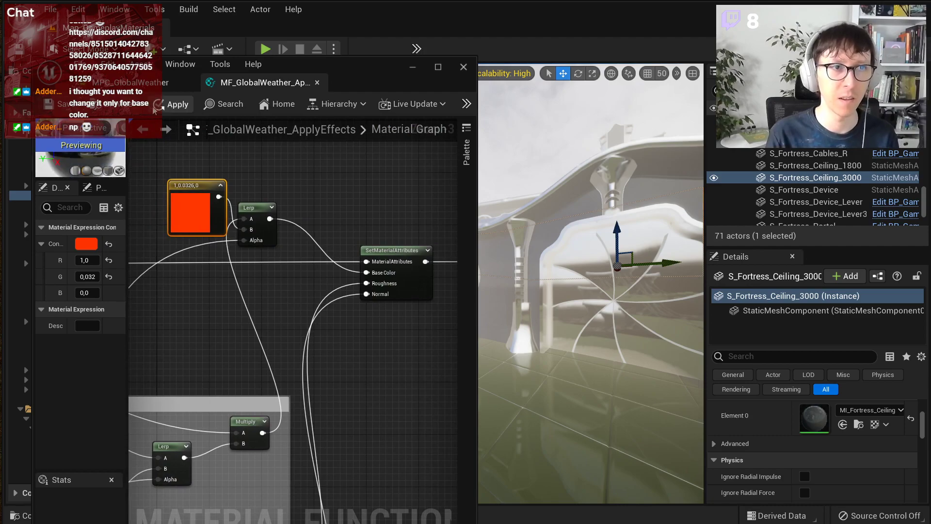
Step: Narrow the material editor window and its details area to check the colored mask on the fortress in the viewport
{"action": "left_click_drag", "start_coordinate": [479, 220], "coordinate": [407, 219]}
{"action": "right_click_drag", "start_coordinate": [249, 339], "coordinate": [379, 125]}
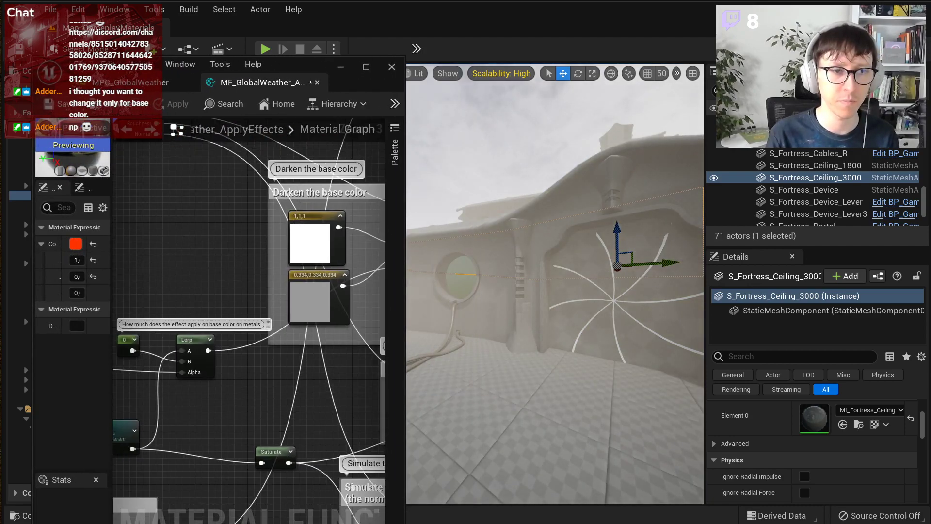
{"action": "right_click_drag", "start_coordinate": [170, 364], "coordinate": [362, 133]}
{"action": "right_click_drag", "start_coordinate": [262, 308], "coordinate": [336, 278]}
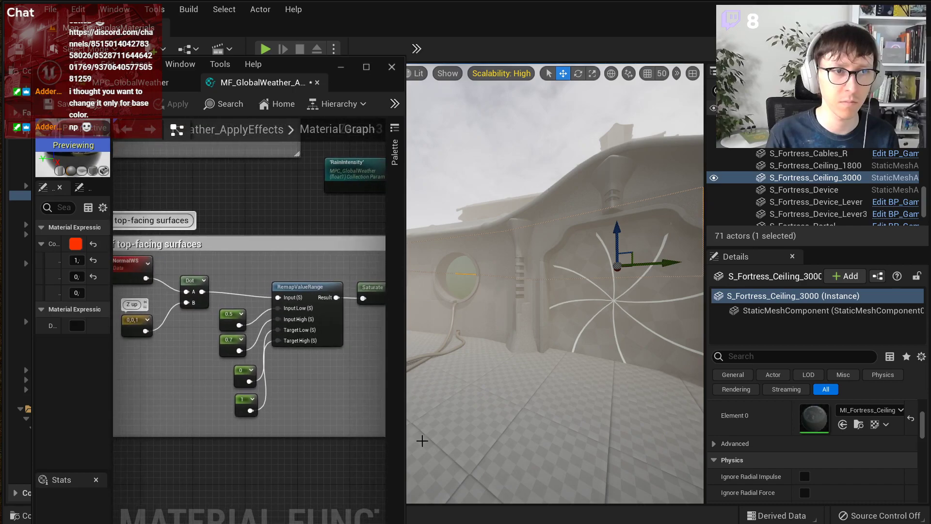
{"action": "left_click_drag", "start_coordinate": [111, 342], "coordinate": [89, 341]}
{"action": "right_click_drag", "start_coordinate": [202, 353], "coordinate": [218, 353]}
{"action": "left_click_drag", "start_coordinate": [407, 310], "coordinate": [416, 304]}
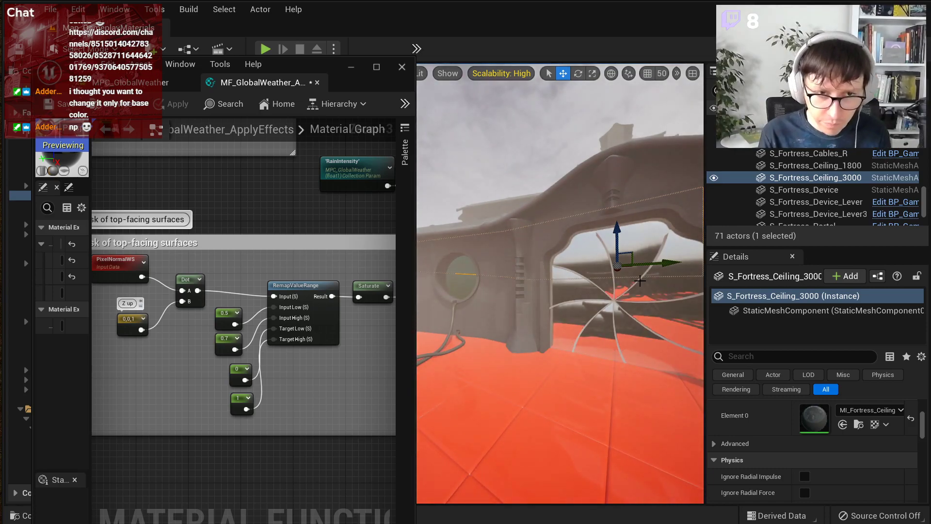
Step: Display the Base Color buffer visualization in the viewport and inspect the mask on the fortress roofs, walls and floor
{"action": "right_click_drag", "start_coordinate": [561, 283], "coordinate": [587, 276]}
{"action": "right_click_drag", "start_coordinate": [466, 80], "coordinate": [465, 81]}
{"action": "left_click", "coordinate": [450, 73]}
{"action": "left_click", "coordinate": [422, 74]}
{"action": "left_click", "coordinate": [423, 74]}
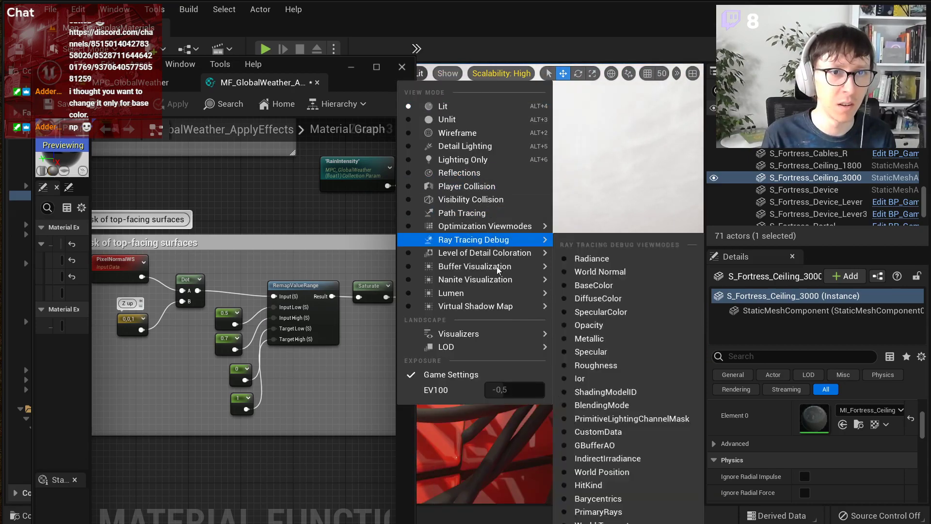
{"action": "mouse_move", "coordinate": [514, 272]}
{"action": "left_click", "coordinate": [596, 307]}
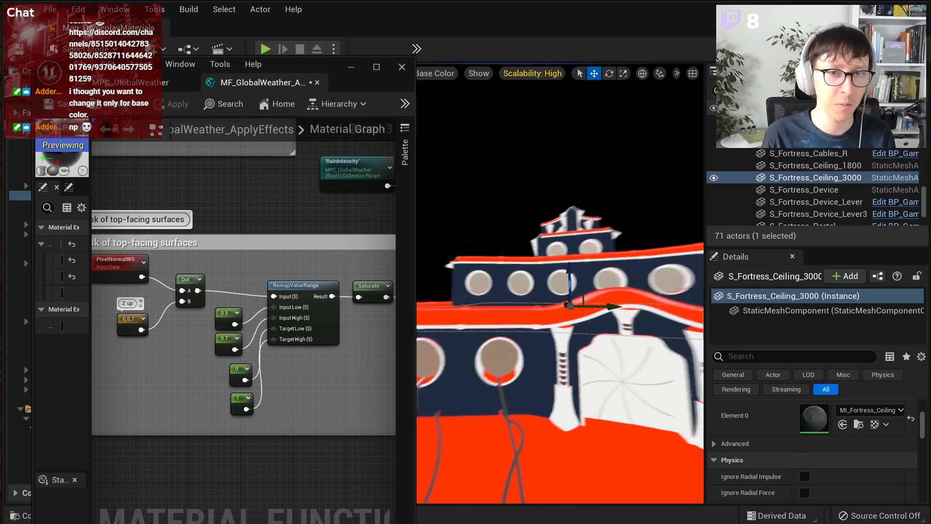
{"action": "key", "text": "w"}
{"action": "right_click_drag", "start_coordinate": [560, 284], "coordinate": [604, 284]}
{"action": "key", "text": "s"}
{"action": "key", "text": "w"}
{"action": "key", "text": "w"}
{"action": "key", "text": "s"}
Step: Return the viewport to the Lit view mode and examine the colored mask around the fortress entrance
{"action": "left_click", "coordinate": [478, 77]}
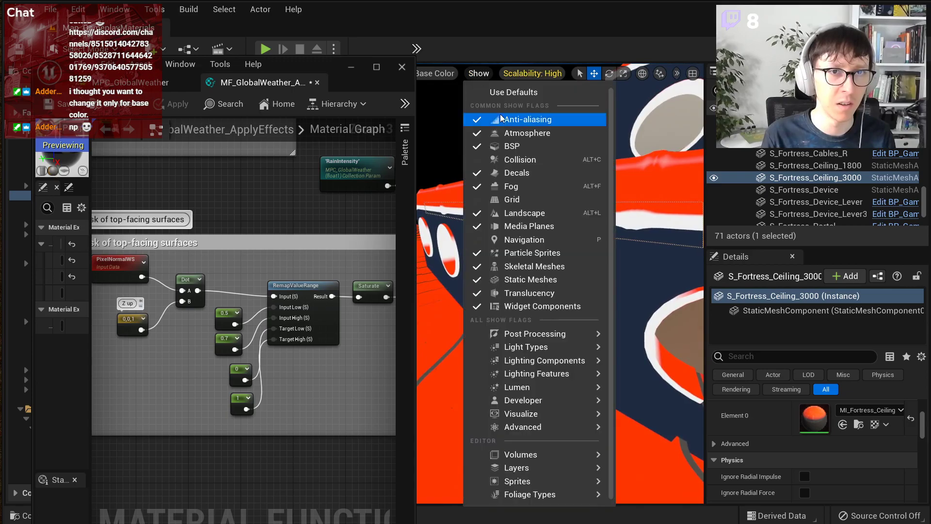
{"action": "left_click", "coordinate": [435, 73]}
{"action": "left_click", "coordinate": [437, 83]}
{"action": "right_click_drag", "start_coordinate": [561, 286], "coordinate": [539, 281]}
{"action": "key", "text": "w"}
{"action": "key", "text": "w"}
Step: Delete the orange-red vector constant and the preview Lerp above the "Darken the base color" group
{"action": "scroll", "coordinate": [161, 210], "scroll_direction": "down", "scroll_amount": 4}
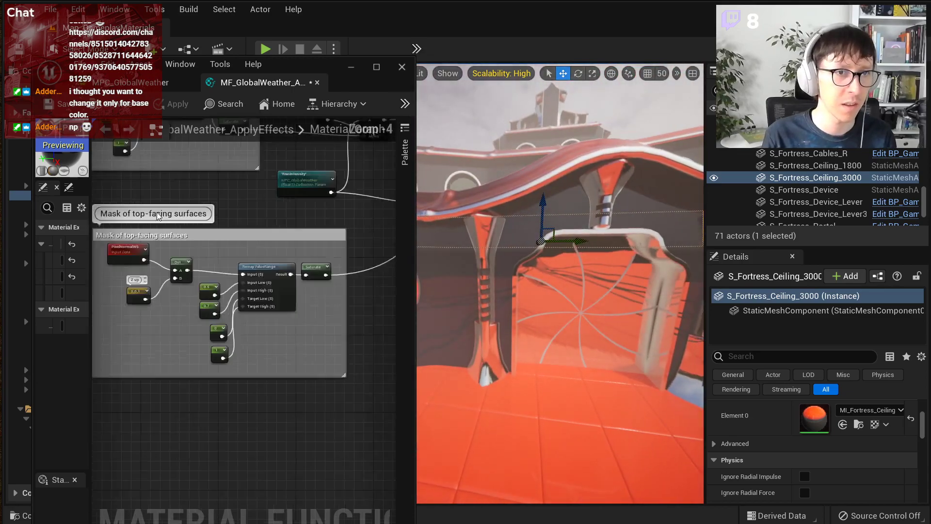
{"action": "right_click_drag", "start_coordinate": [300, 146], "coordinate": [282, 352]}
{"action": "scroll", "coordinate": [296, 250], "scroll_direction": "up", "scroll_amount": 4}
{"action": "left_click_drag", "start_coordinate": [285, 212], "coordinate": [369, 267]}
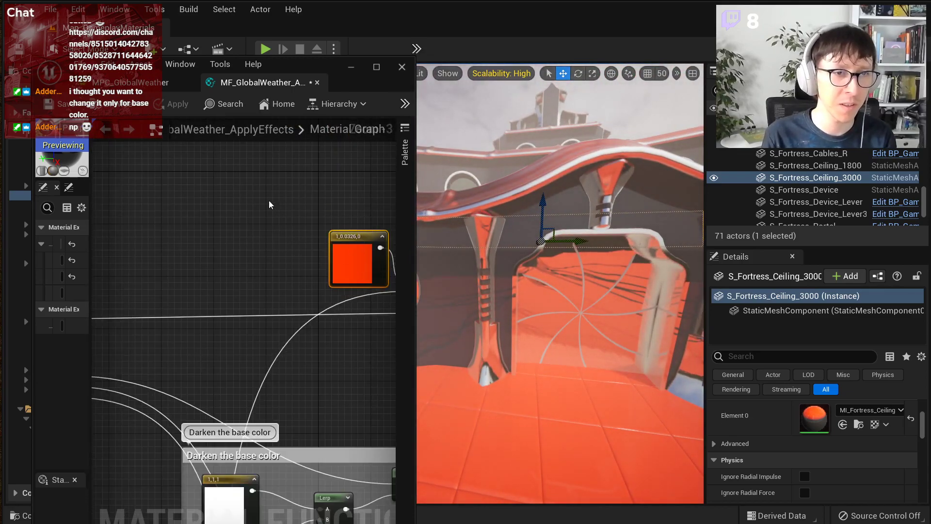
{"action": "right_click_drag", "start_coordinate": [272, 204], "coordinate": [152, 195]}
{"action": "key", "text": "Delete"}
{"action": "left_click", "coordinate": [306, 248]}
{"action": "key", "text": "Delete"}
Step: Reconnect the base color darkening Multiply directly to Base Color on SetMaterialAttributes
{"action": "right_click_drag", "start_coordinate": [337, 248], "coordinate": [201, 164]}
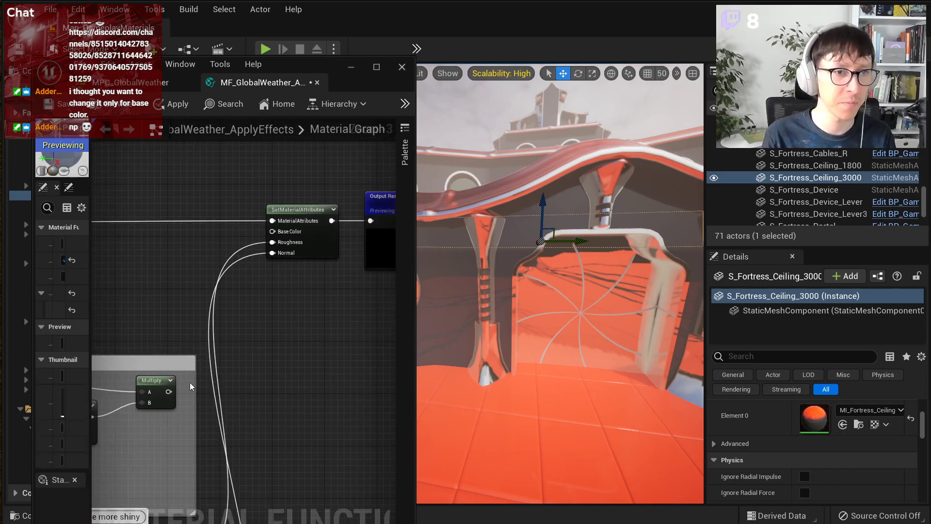
{"action": "left_click_drag", "start_coordinate": [169, 391], "coordinate": [266, 248]}
{"action": "key", "text": "Escape"}
{"action": "left_click_drag", "start_coordinate": [168, 392], "coordinate": [272, 232]}
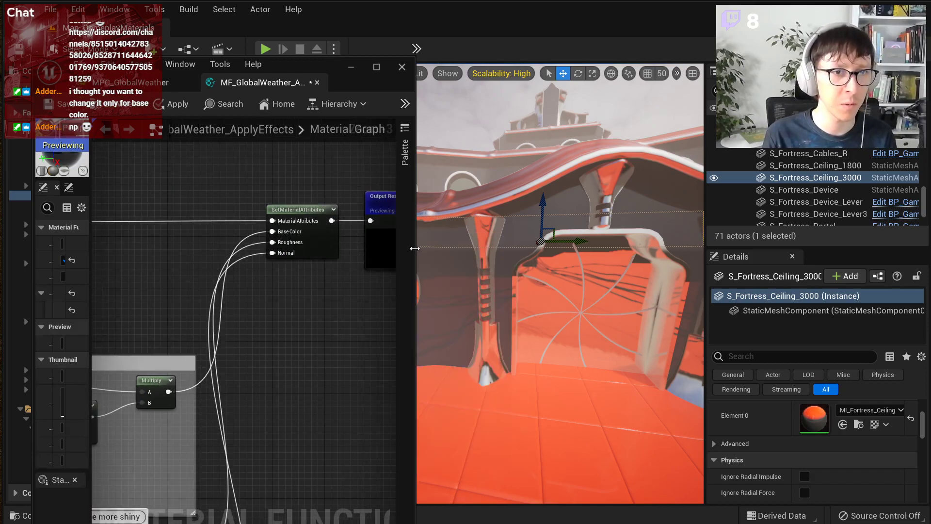
Step: Widen the material editor window and move the RainIntensity parameter node farther from the Saturate it feeds
{"action": "left_click_drag", "start_coordinate": [415, 249], "coordinate": [870, 250]}
{"action": "right_click_drag", "start_coordinate": [506, 370], "coordinate": [801, 258]}
{"action": "right_click_drag", "start_coordinate": [272, 400], "coordinate": [606, 272]}
{"action": "right_click_drag", "start_coordinate": [434, 408], "coordinate": [557, 252]}
{"action": "scroll", "coordinate": [586, 338], "scroll_direction": "up", "scroll_amount": 2}
{"action": "right_click_drag", "start_coordinate": [672, 241], "coordinate": [618, 456]}
{"action": "scroll", "coordinate": [622, 249], "scroll_direction": "up", "scroll_amount": 1}
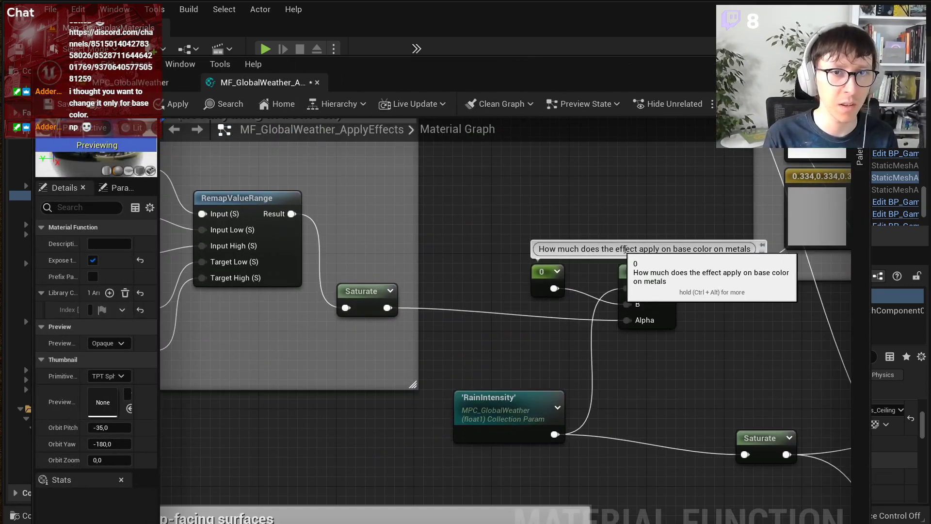
{"action": "scroll", "coordinate": [685, 359], "scroll_direction": "down", "scroll_amount": 1}
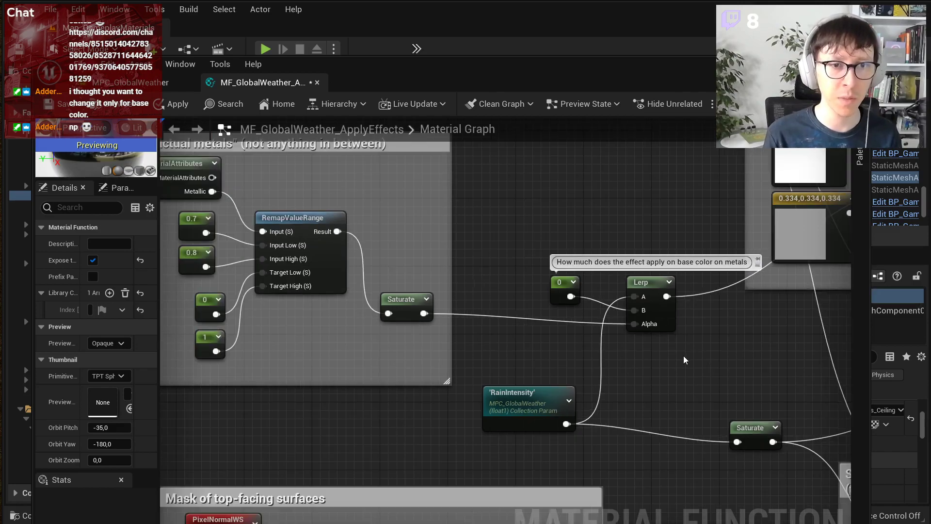
{"action": "right_click_drag", "start_coordinate": [685, 359], "coordinate": [743, 240]}
{"action": "left_click_drag", "start_coordinate": [596, 285], "coordinate": [554, 294]}
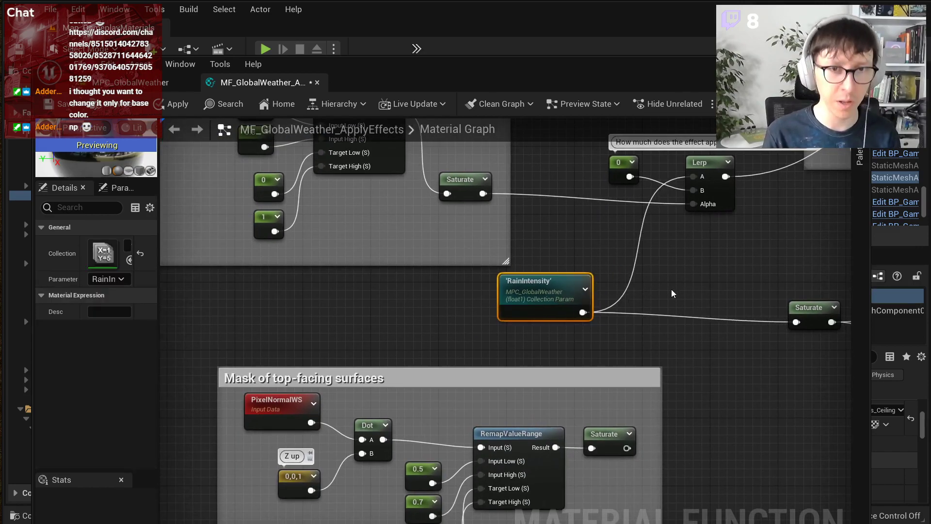
Step: Add a Multiply combining RainIntensity with the top-facing mask's Saturate, and space out the parameter, Multiply and mask group
{"action": "left_click", "coordinate": [672, 293]}
{"action": "left_click_drag", "start_coordinate": [627, 447], "coordinate": [680, 324]}
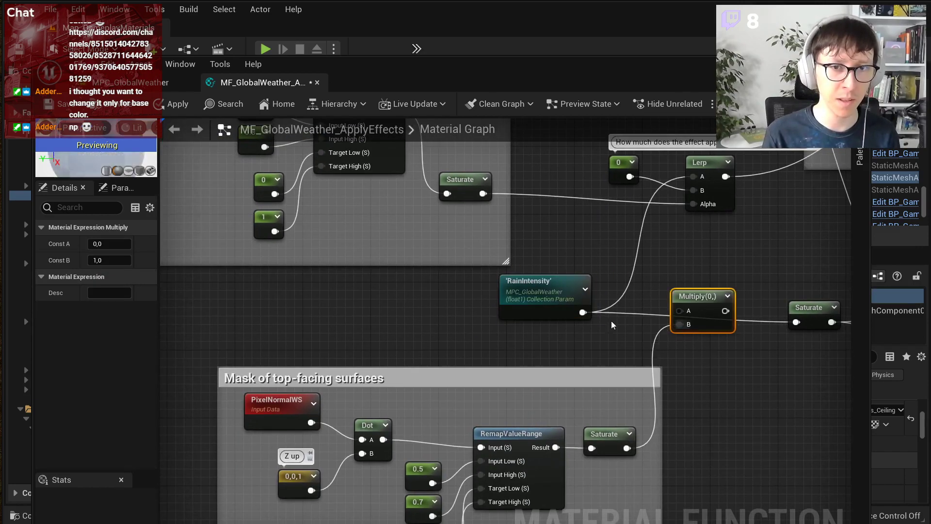
{"action": "left_click_drag", "start_coordinate": [583, 312], "coordinate": [687, 315]}
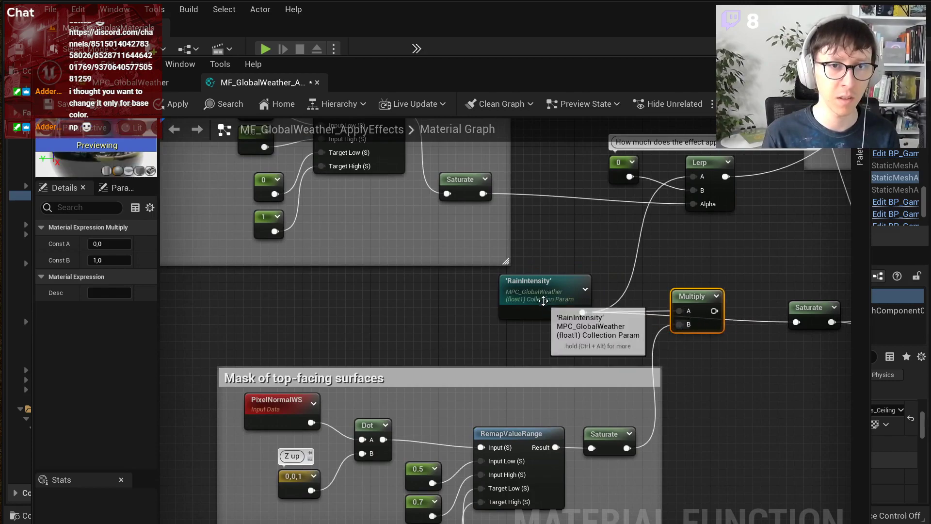
{"action": "left_click_drag", "start_coordinate": [538, 284], "coordinate": [454, 301]}
{"action": "left_click_drag", "start_coordinate": [693, 297], "coordinate": [630, 298]}
{"action": "left_click_drag", "start_coordinate": [589, 376], "coordinate": [437, 360]}
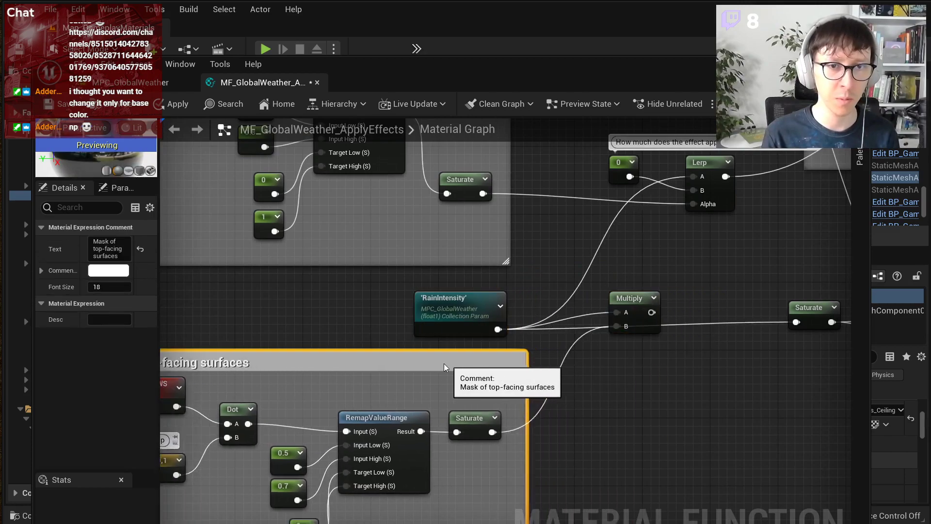
Step: Feed the new Multiply's result into the metals Lerp's A input and the wetness Saturate, and save the function
{"action": "left_click_drag", "start_coordinate": [630, 298], "coordinate": [703, 177]}
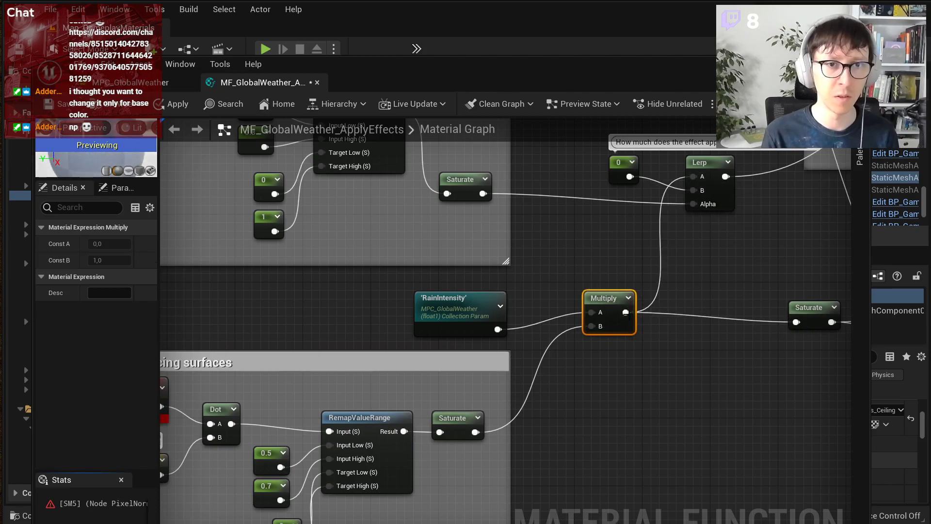
{"action": "left_click_drag", "start_coordinate": [606, 312], "coordinate": [573, 329]}
{"action": "left_click", "coordinate": [581, 411]}
{"action": "right_click_drag", "start_coordinate": [580, 408], "coordinate": [749, 380]}
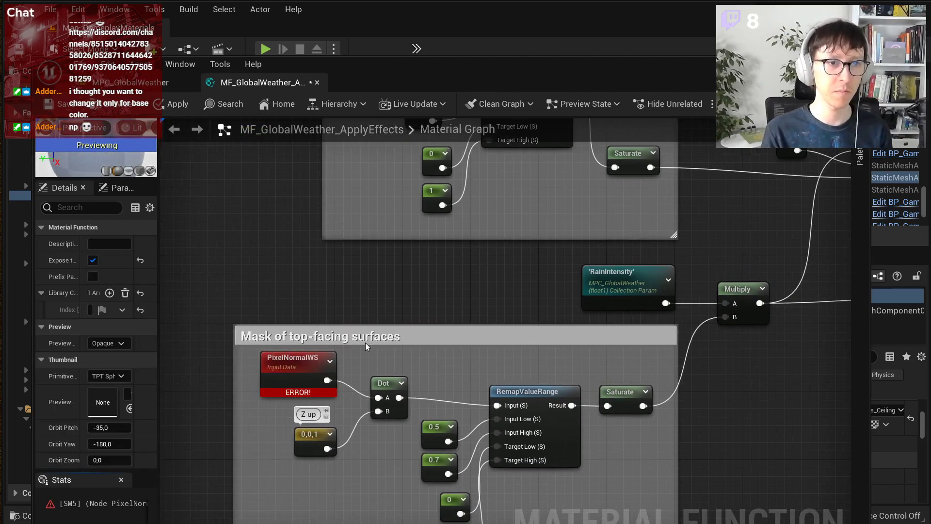
{"action": "scroll", "coordinate": [529, 386], "scroll_direction": "down", "scroll_amount": 1}
{"action": "left_click", "coordinate": [433, 342]}
{"action": "left_click", "coordinate": [433, 343]}
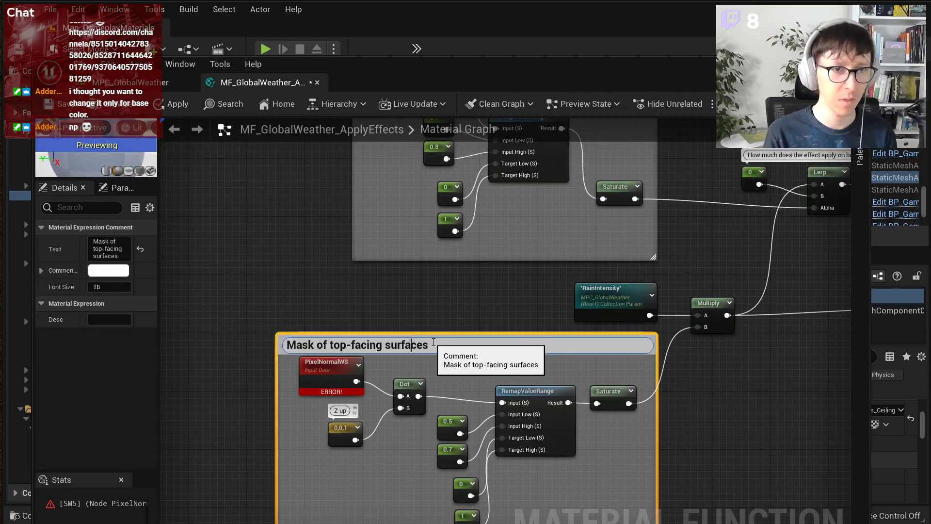
{"action": "left_click", "coordinate": [423, 310]}
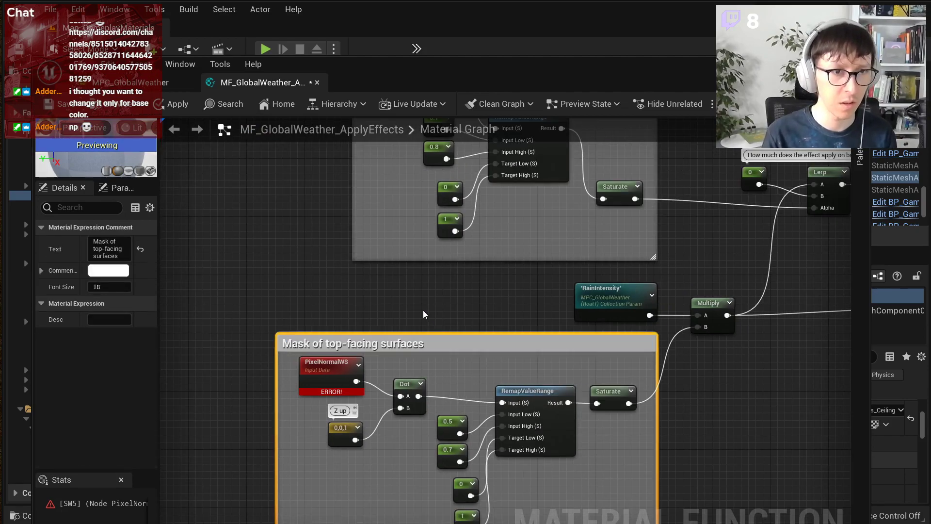
{"action": "left_click", "coordinate": [56, 107]}
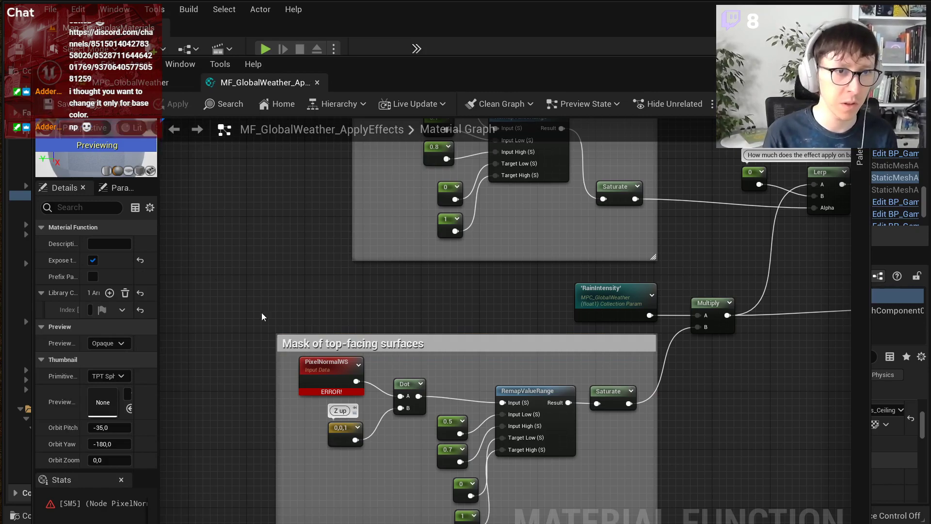
Step: Replace the PixelNormalWS node in the top-facing mask with VertexNormalWS and connect it to the Dot's A input
{"action": "left_click", "coordinate": [325, 391]}
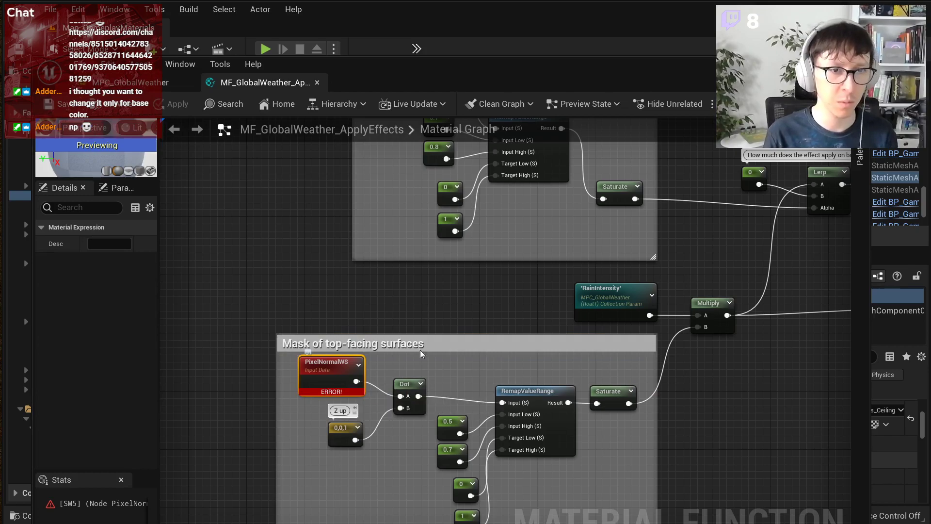
{"action": "right_click_drag", "start_coordinate": [569, 299], "coordinate": [726, 243]}
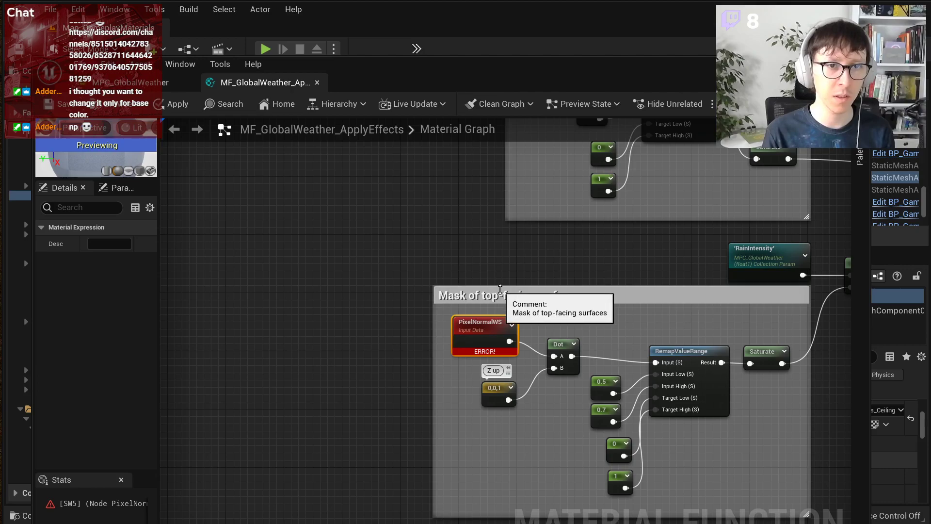
{"action": "scroll", "coordinate": [461, 336], "scroll_direction": "up", "scroll_amount": 1}
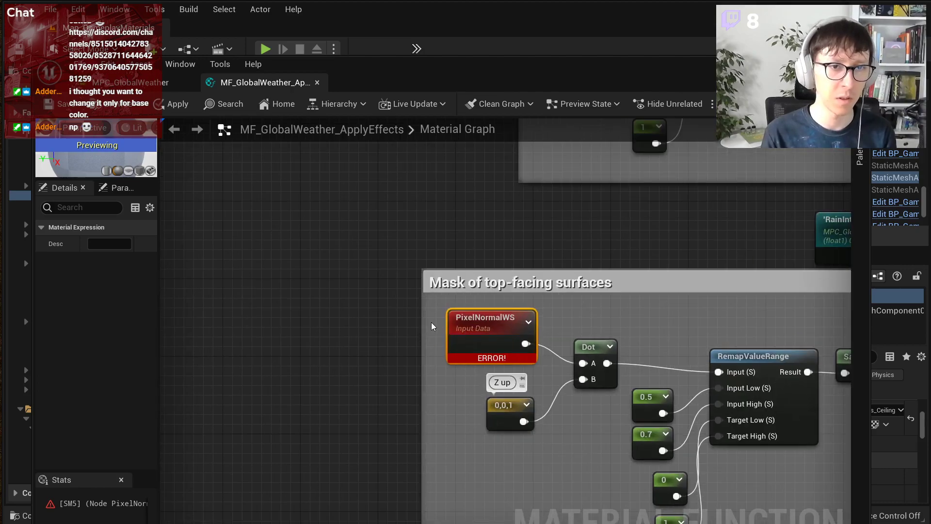
{"action": "key", "text": "Delete"}
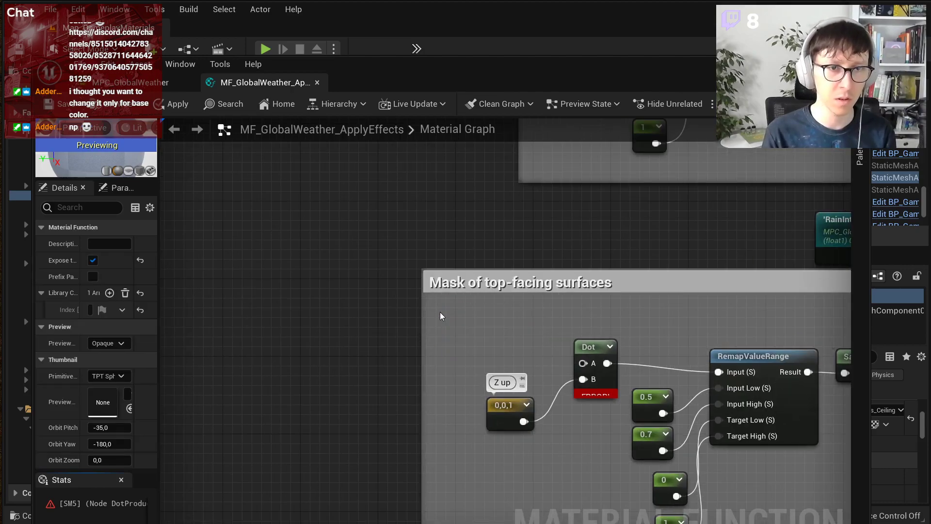
{"action": "right_click", "coordinate": [440, 313]}
{"action": "type", "text": "vertex"}
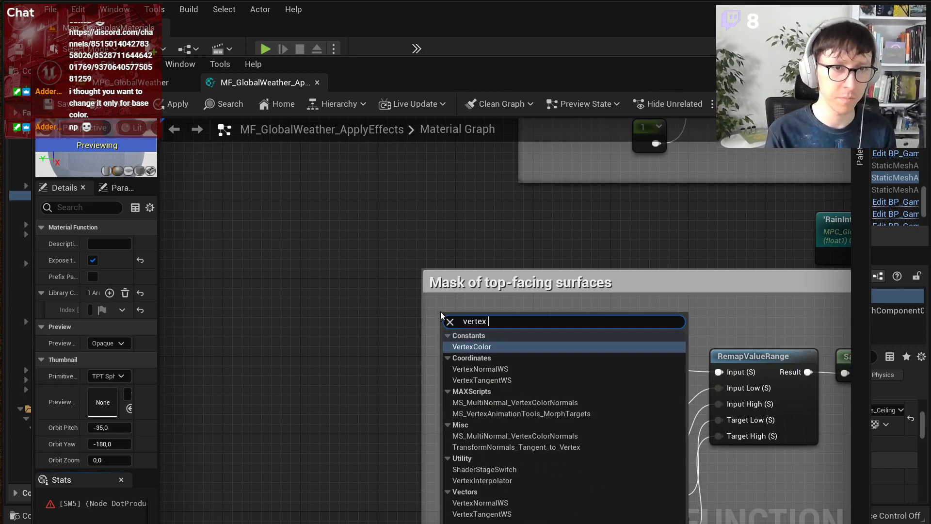
{"action": "key", "text": "Down"}
{"action": "key", "text": "Return"}
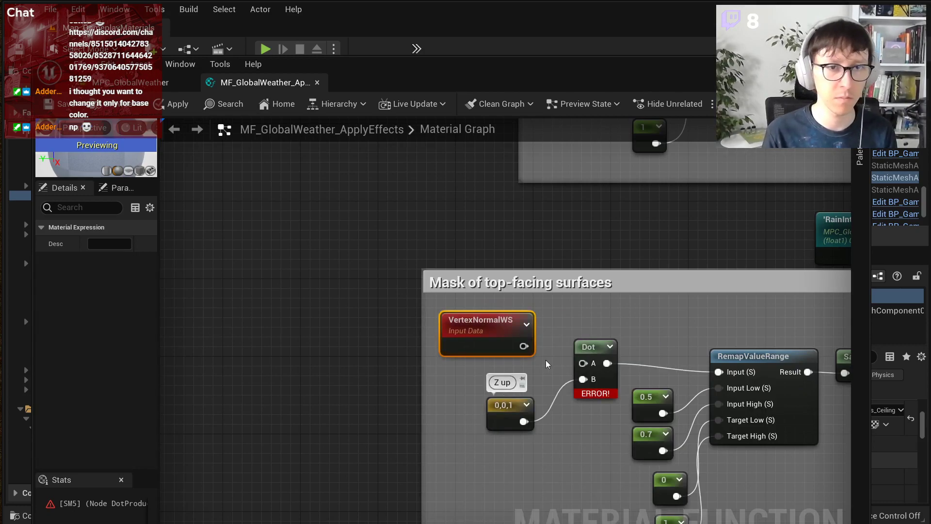
{"action": "left_click_drag", "start_coordinate": [583, 364], "coordinate": [583, 364]}
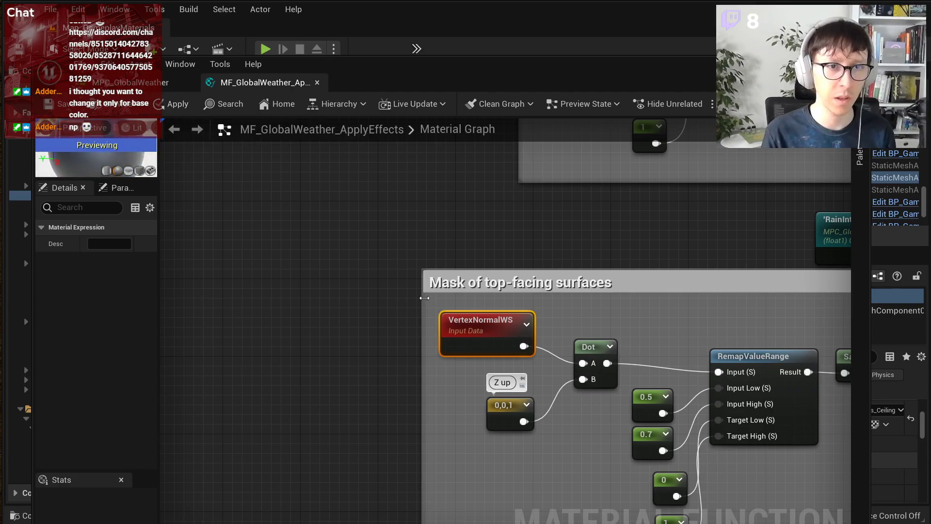
Step: Widen the top-facing mask comment, insert a Normalize between VertexNormalWS and Dot, and save the function
{"action": "left_click_drag", "start_coordinate": [424, 298], "coordinate": [346, 297]}
{"action": "left_click_drag", "start_coordinate": [480, 320], "coordinate": [409, 317]}
{"action": "left_click_drag", "start_coordinate": [452, 343], "coordinate": [502, 327]}
{"action": "type", "text": "normalize"}
{"action": "key", "text": "Return"}
{"action": "left_click_drag", "start_coordinate": [549, 344], "coordinate": [584, 363]}
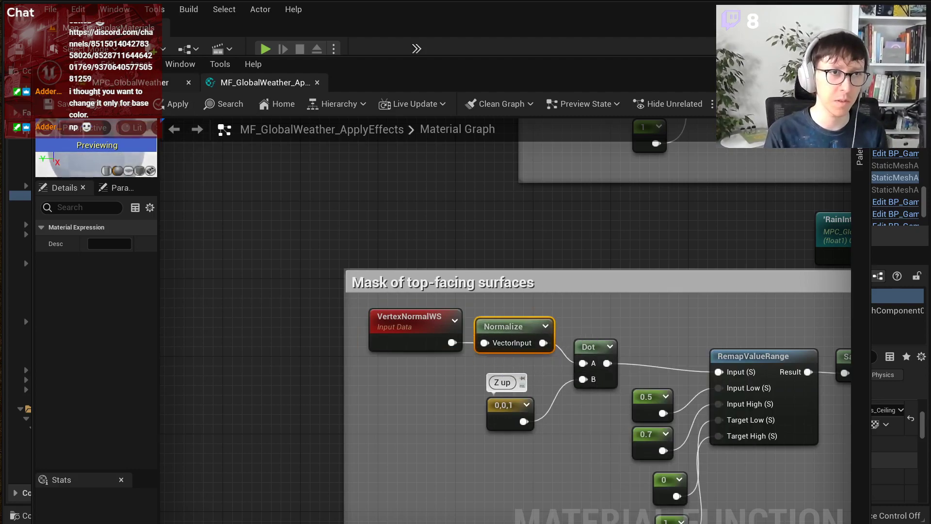
{"action": "left_click", "coordinate": [51, 104]}
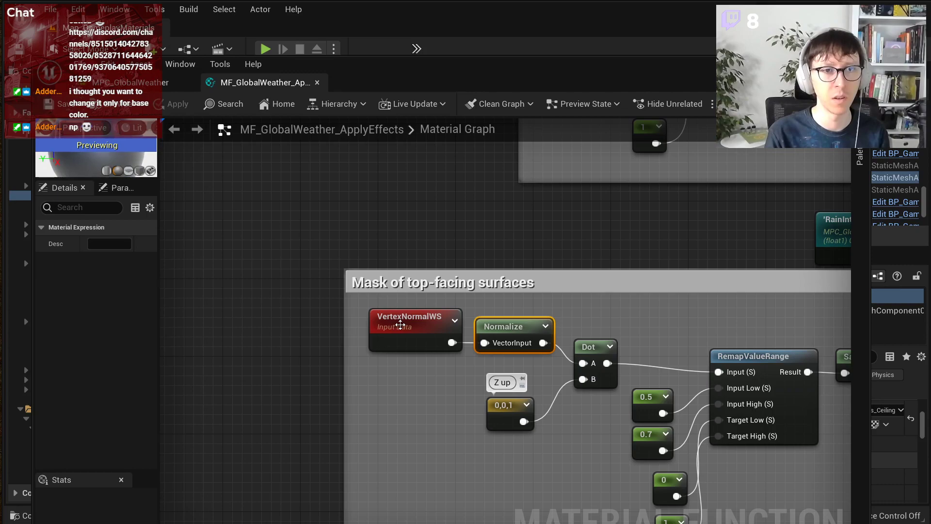
Step: Reposition and narrow the material editor window so the mask graph and the fortress viewport are both visible
{"action": "scroll", "coordinate": [398, 322], "scroll_direction": "down", "scroll_amount": 3}
{"action": "right_click_drag", "start_coordinate": [667, 248], "coordinate": [509, 285]}
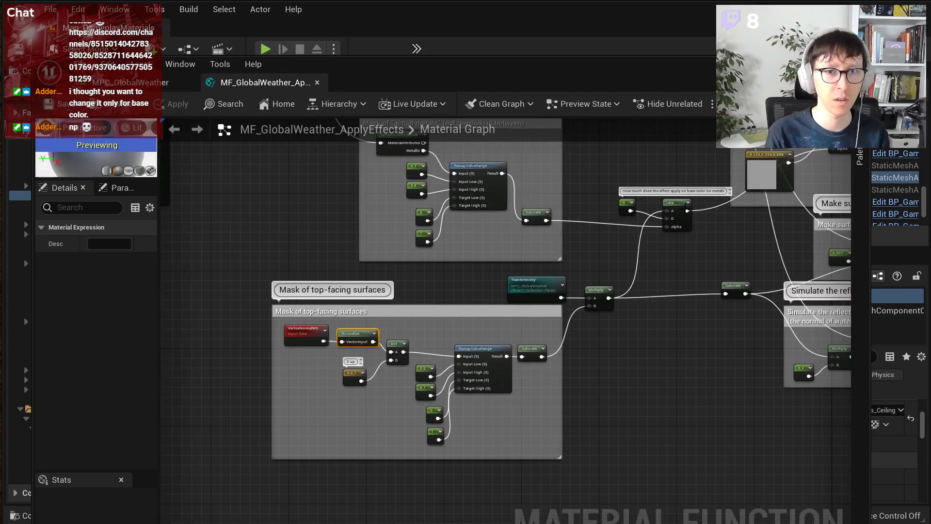
{"action": "left_click_drag", "start_coordinate": [490, 76], "coordinate": [491, 499]}
{"action": "right_click", "coordinate": [583, 318]}
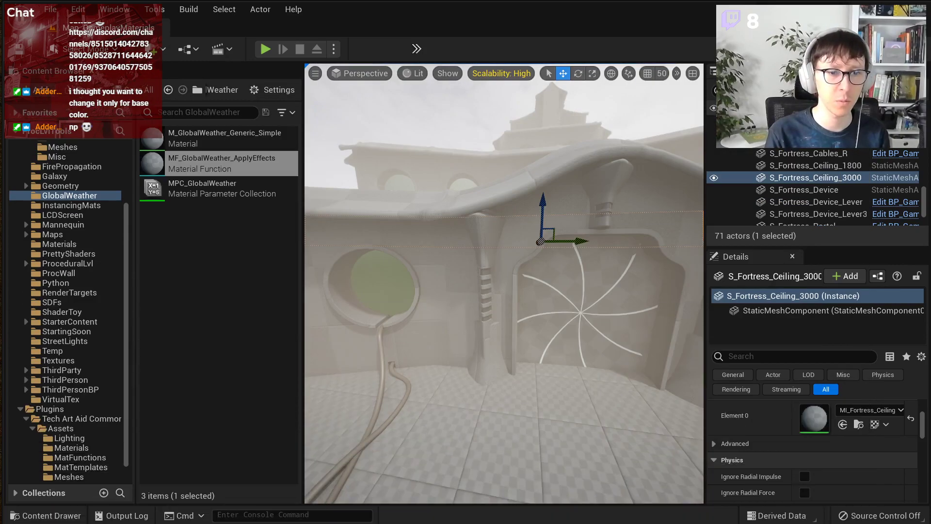
{"action": "left_click_drag", "start_coordinate": [558, 522], "coordinate": [449, 46]}
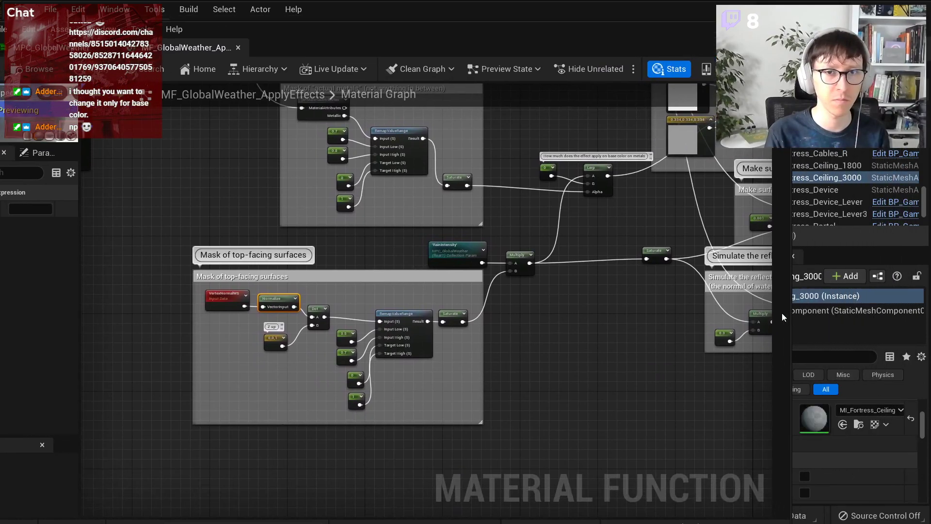
{"action": "left_click_drag", "start_coordinate": [791, 314], "coordinate": [405, 317]}
{"action": "scroll", "coordinate": [293, 324], "scroll_direction": "up", "scroll_amount": 4}
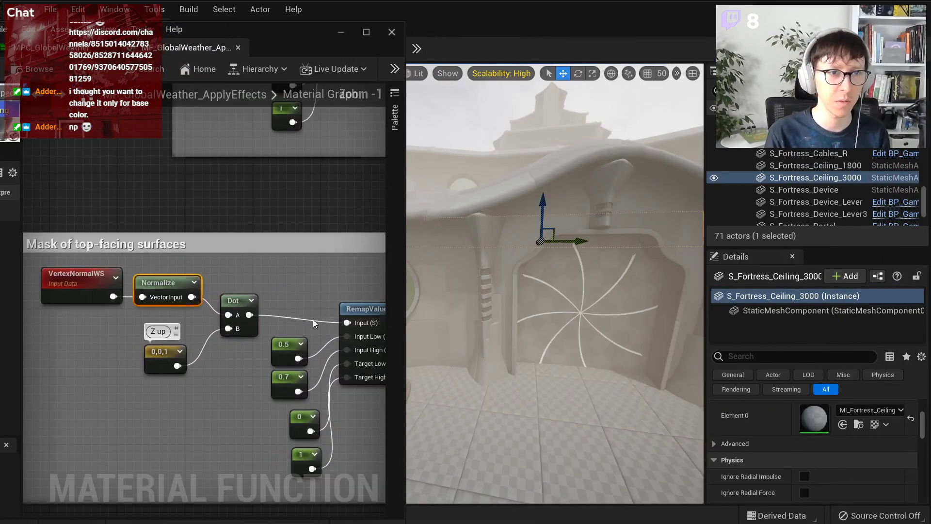
{"action": "scroll", "coordinate": [321, 353], "scroll_direction": "down", "scroll_amount": 1}
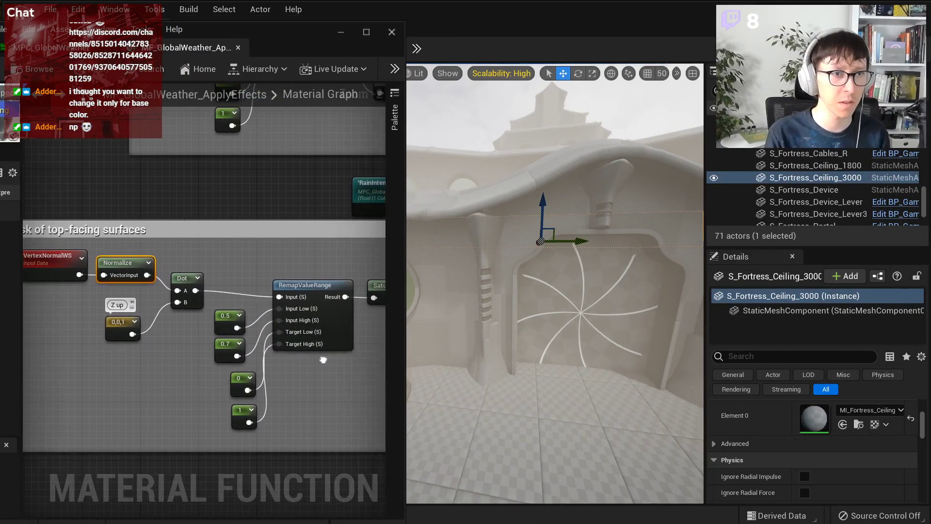
{"action": "right_click_drag", "start_coordinate": [348, 361], "coordinate": [340, 360]}
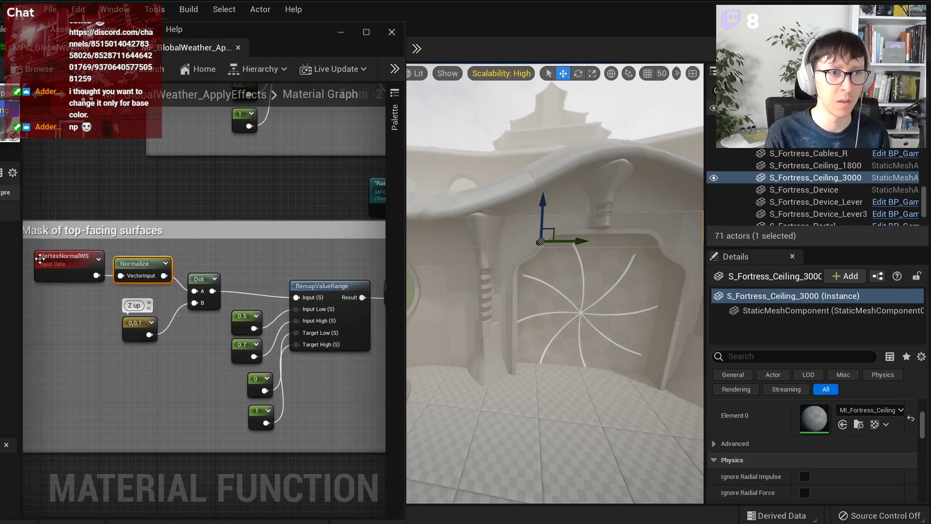
{"action": "right_click_drag", "start_coordinate": [37, 259], "coordinate": [61, 262]}
{"action": "left_click_drag", "start_coordinate": [40, 268], "coordinate": [48, 269]}
{"action": "right_click_drag", "start_coordinate": [257, 292], "coordinate": [213, 283]}
Step: Examine the wetness on the fortress entrance, floor tiles, columns and roof from several angles in the viewport
{"action": "right_click_drag", "start_coordinate": [630, 225], "coordinate": [621, 229]}
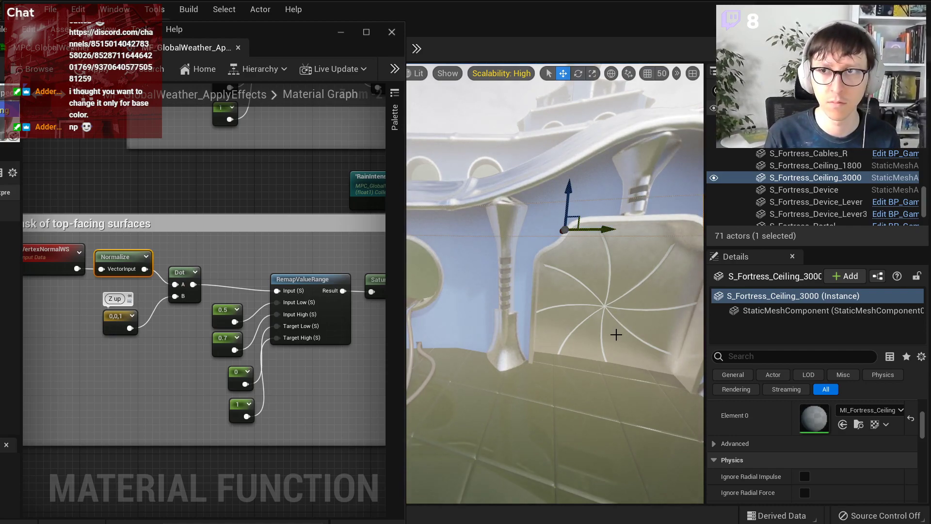
{"action": "right_click_drag", "start_coordinate": [616, 335], "coordinate": [605, 363]}
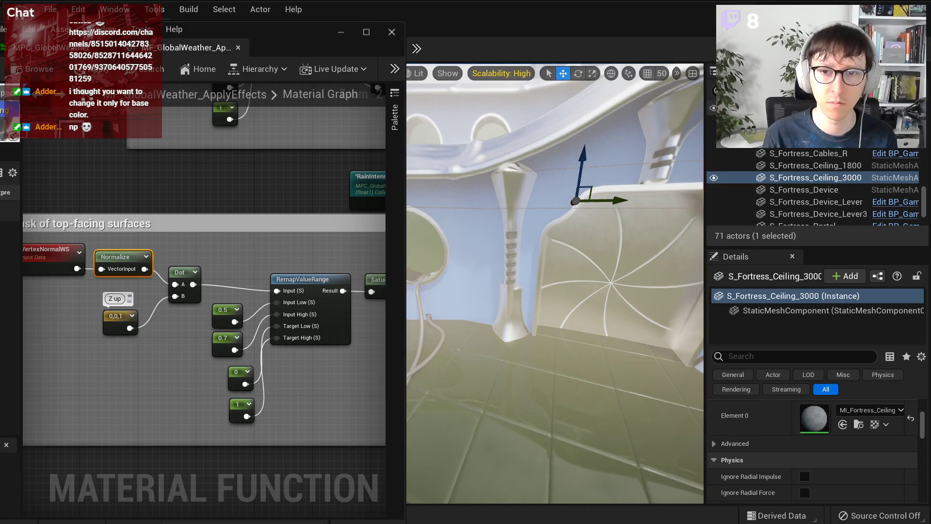
{"action": "key", "text": "s"}
{"action": "right_click_drag", "start_coordinate": [595, 328], "coordinate": [546, 355]}
{"action": "key", "text": "w"}
{"action": "key", "text": "w"}
{"action": "key", "text": "d"}
{"action": "key", "text": "s"}
{"action": "key", "text": "w"}
{"action": "key", "text": "w"}
{"action": "key", "text": "s"}
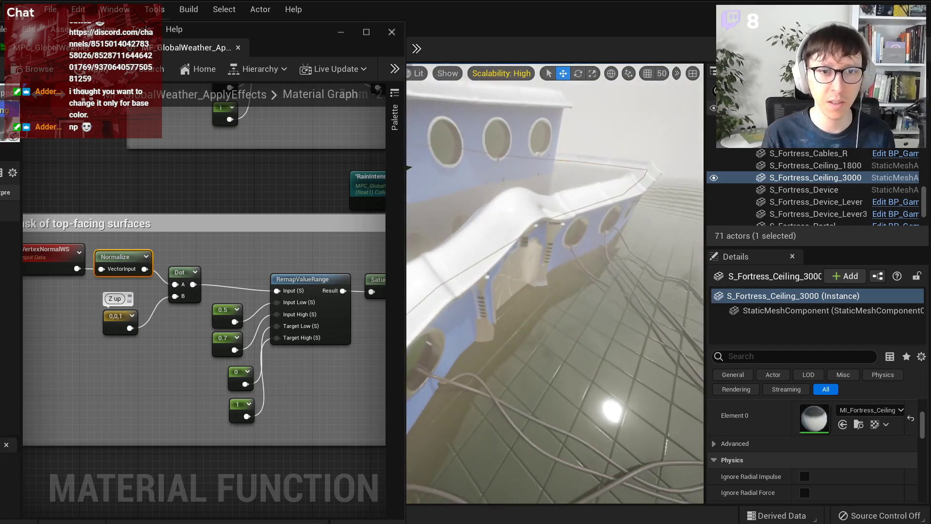
Step: Try several RainIntensity default values in MPC_GlobalWeather while comparing the wet and dry fortress surfaces
{"action": "left_click", "coordinate": [37, 51]}
{"action": "mouse_move", "coordinate": [176, 181]}
{"action": "left_mouse_down"}
{"action": "mouse_move", "coordinate": [160, 181]}
{"action": "mouse_move", "coordinate": [175, 181]}
{"action": "left_mouse_up"}
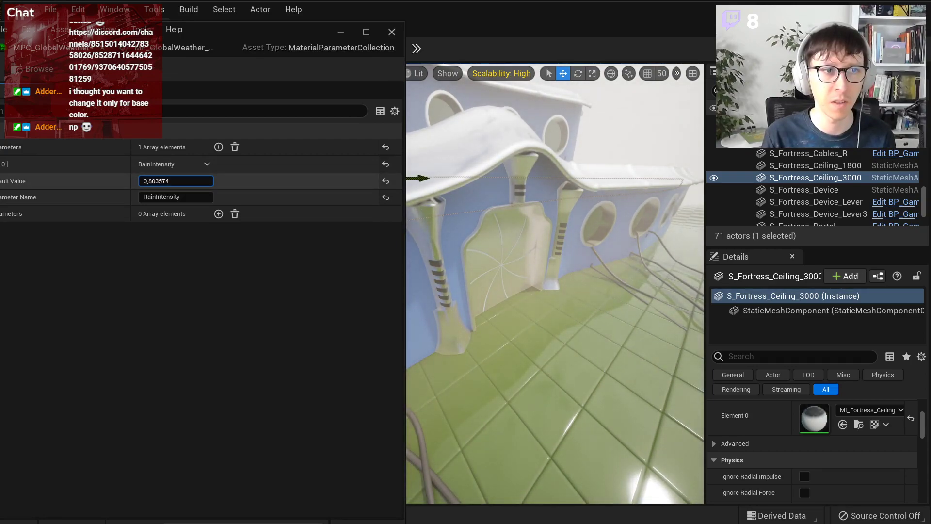
{"action": "left_click_drag", "start_coordinate": [176, 181], "coordinate": [186, 181]}
{"action": "right_click_drag", "start_coordinate": [499, 186], "coordinate": [485, 168]}
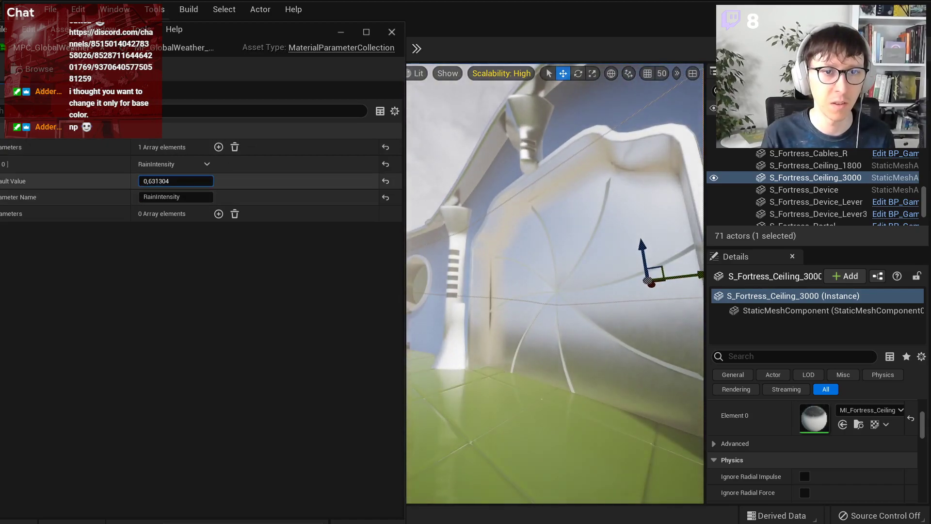
{"action": "left_click_drag", "start_coordinate": [175, 181], "coordinate": [168, 181]}
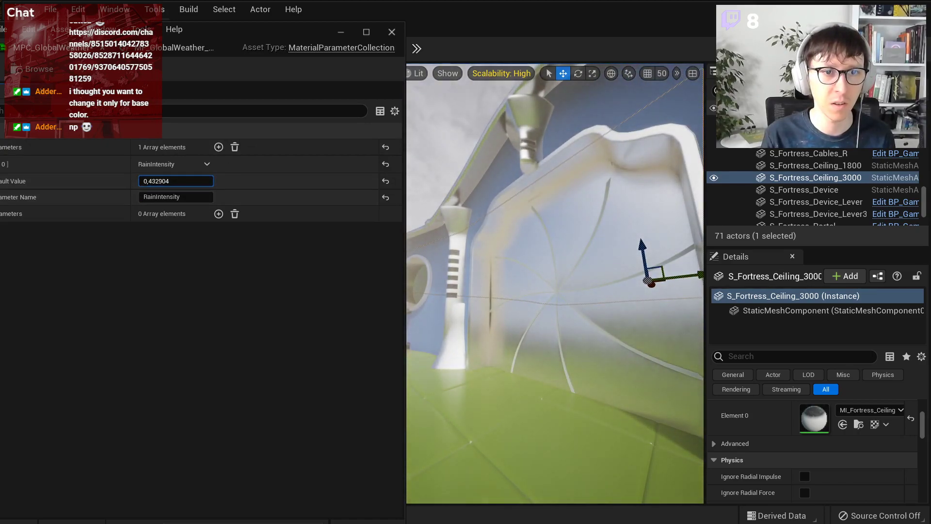
{"action": "left_click_drag", "start_coordinate": [176, 181], "coordinate": [187, 181]}
{"action": "right_click_drag", "start_coordinate": [557, 197], "coordinate": [550, 232]}
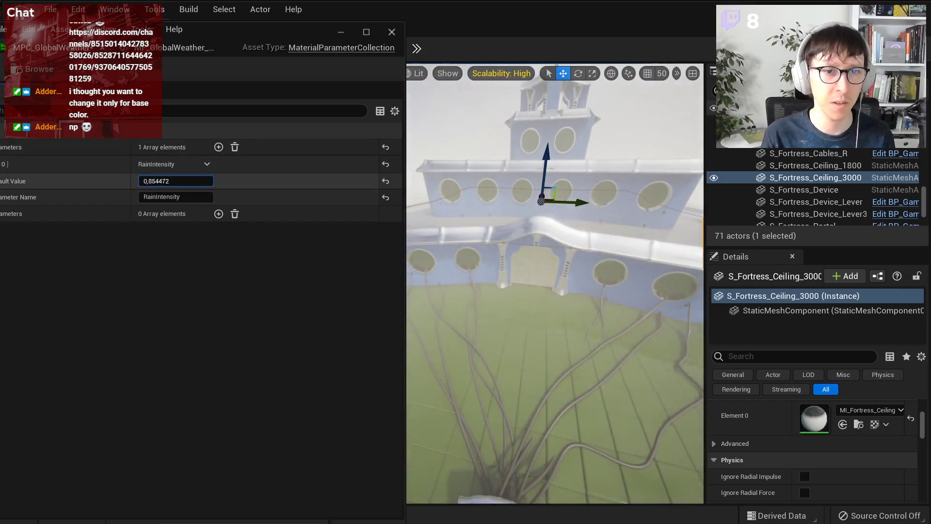
{"action": "left_click_drag", "start_coordinate": [175, 181], "coordinate": [172, 181]}
{"action": "right_click_drag", "start_coordinate": [526, 239], "coordinate": [563, 238]}
Step: Set the RainIntensity default value to 1 and inspect the wet floor tiles beside the fortress wall
{"action": "left_click", "coordinate": [202, 183]}
{"action": "type", "text": "1"}
{"action": "key", "text": "Return"}
{"action": "right_click_drag", "start_coordinate": [555, 284], "coordinate": [526, 252]}
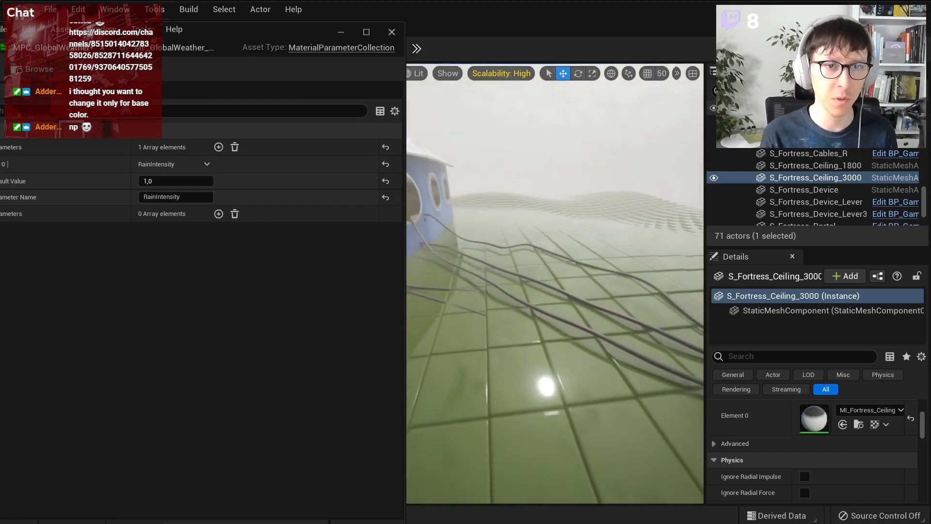
{"action": "mouse_move", "coordinate": [513, 292]}
{"action": "right_mouse_down"}
{"action": "mouse_move", "coordinate": [504, 296]}
{"action": "mouse_move", "coordinate": [513, 292]}
{"action": "right_mouse_up"}
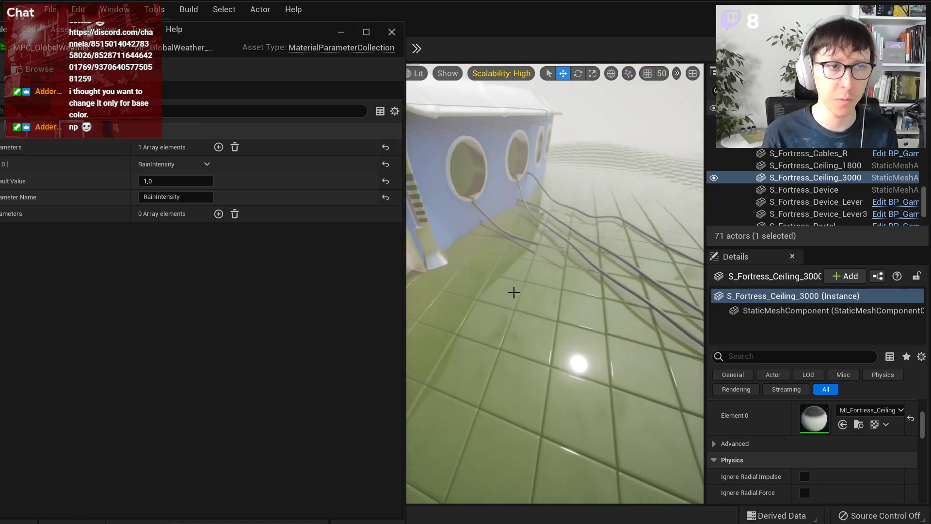
Step: Return to the MF_GlobalWeather_ApplyEffects graph at the "Mask of top-facing surfaces" section
{"action": "left_click", "coordinate": [174, 47]}
{"action": "scroll", "coordinate": [287, 320], "scroll_direction": "up", "scroll_amount": 4}
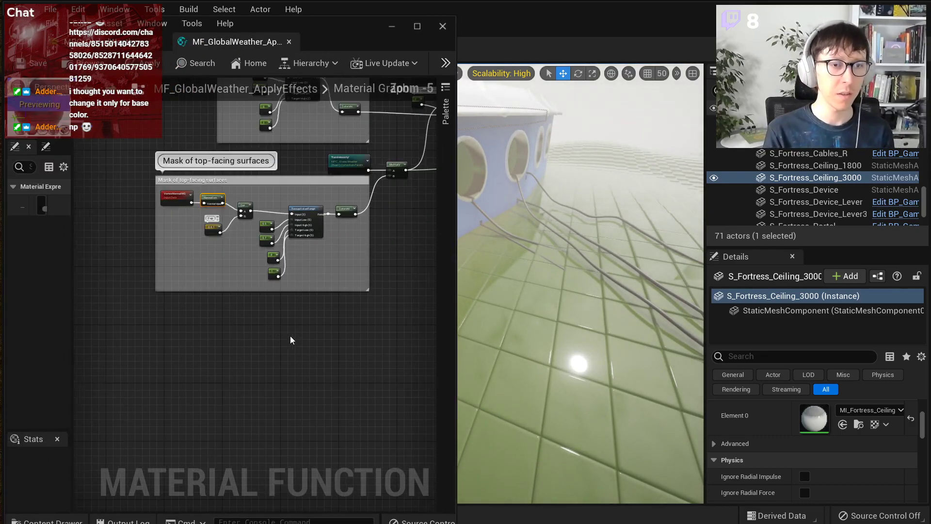
{"action": "right_click_drag", "start_coordinate": [251, 397], "coordinate": [246, 397]}
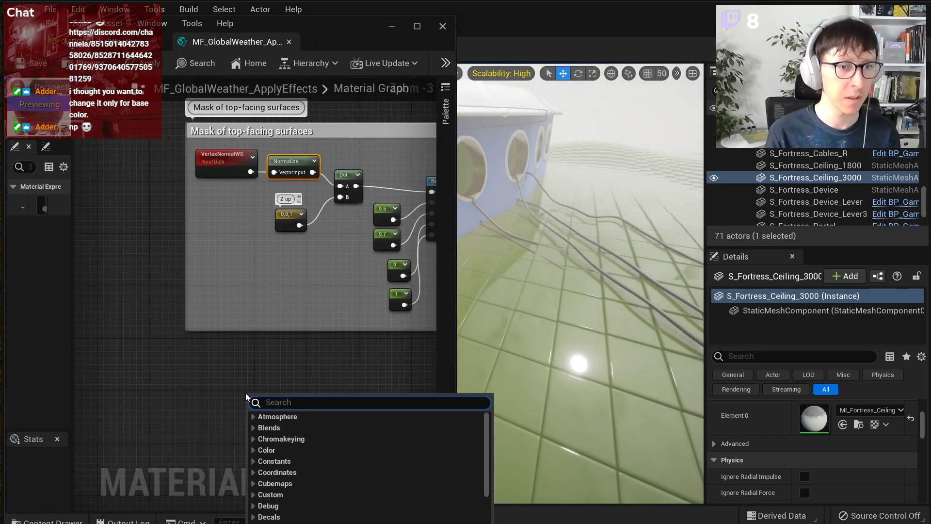
{"action": "type", "text": "pix"}
{"action": "key", "text": "BackSpace"}
{"action": "key", "text": "BackSpace"}
{"action": "key", "text": "BackSpace"}
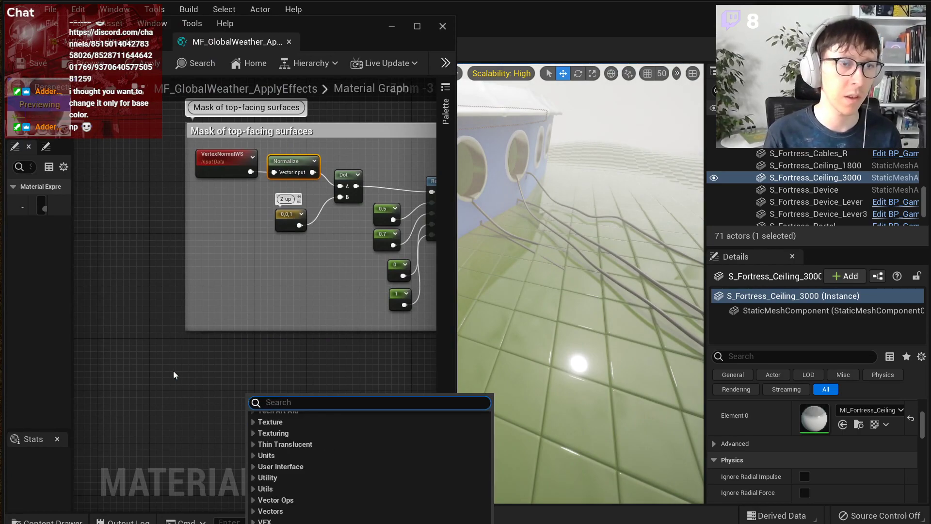
{"action": "left_click", "coordinate": [175, 371]}
Step: Add a World Position node below the top-facing mask and set its Shader Offsets to Absolute World Position (Excluding Material Shader Offsets)
{"action": "right_click", "coordinate": [237, 376]}
{"action": "type", "text": "world"}
{"action": "key", "text": "Return"}
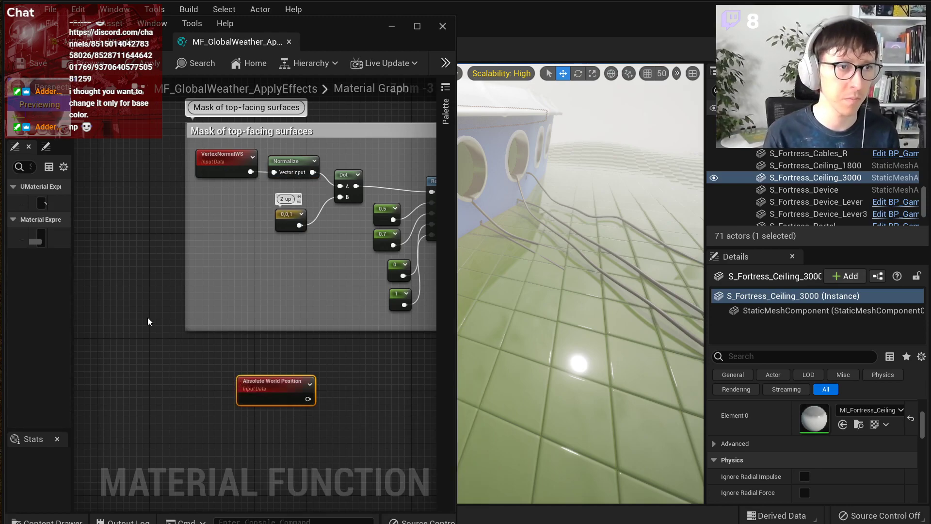
{"action": "left_click_drag", "start_coordinate": [71, 245], "coordinate": [189, 244]}
{"action": "left_click", "coordinate": [124, 203]}
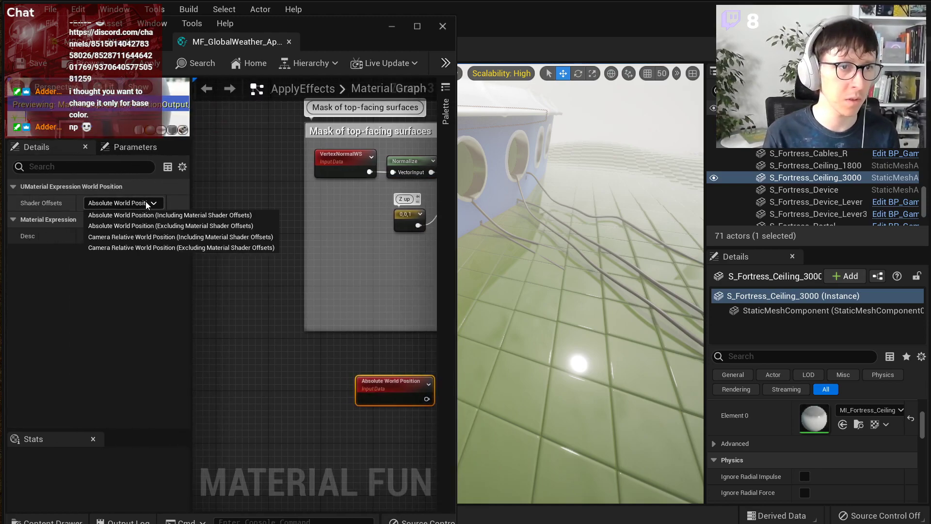
{"action": "left_click", "coordinate": [197, 227]}
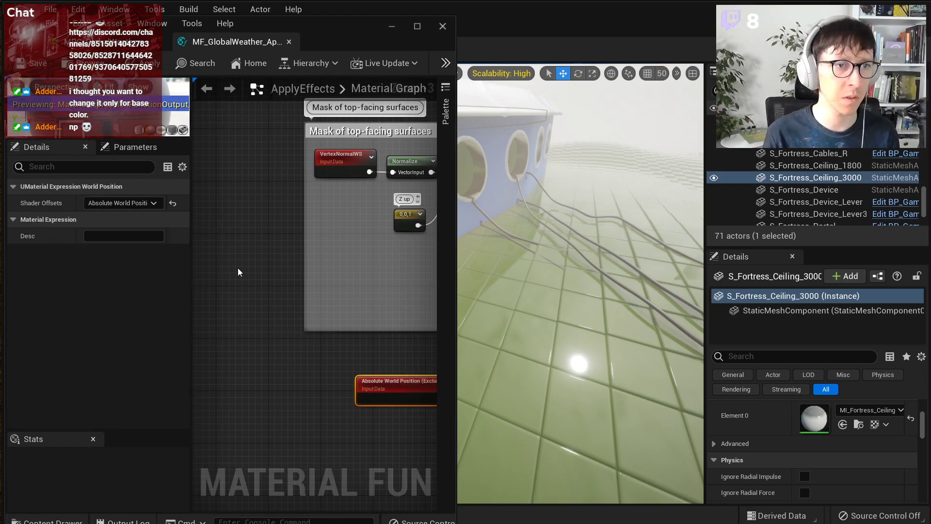
{"action": "left_click_drag", "start_coordinate": [191, 258], "coordinate": [67, 252]}
{"action": "right_click_drag", "start_coordinate": [281, 325], "coordinate": [213, 309]}
{"action": "left_click_drag", "start_coordinate": [241, 382], "coordinate": [180, 384]}
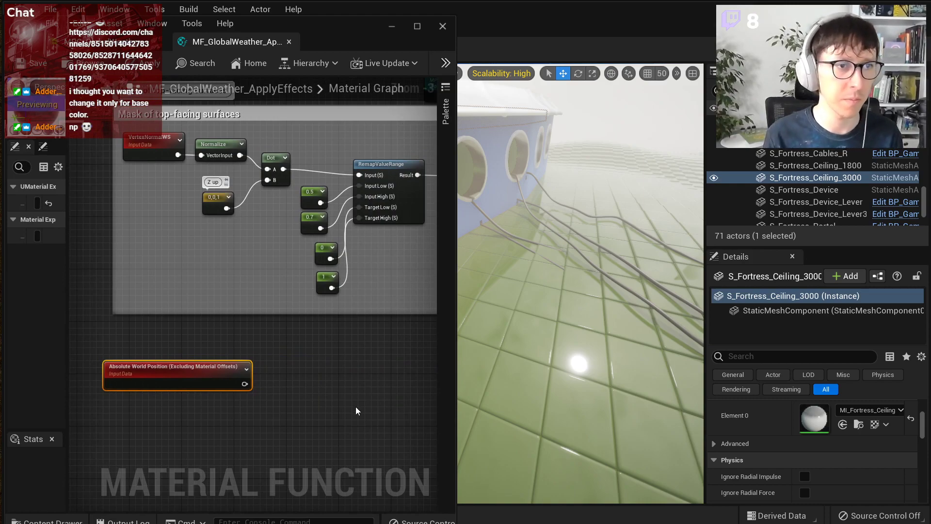
Step: Add a WorldAlignedTexture node and connect the Absolute World Position node to its WorldPosition input
{"action": "right_click", "coordinate": [299, 396]}
{"action": "type", "text": "world aligned tex"}
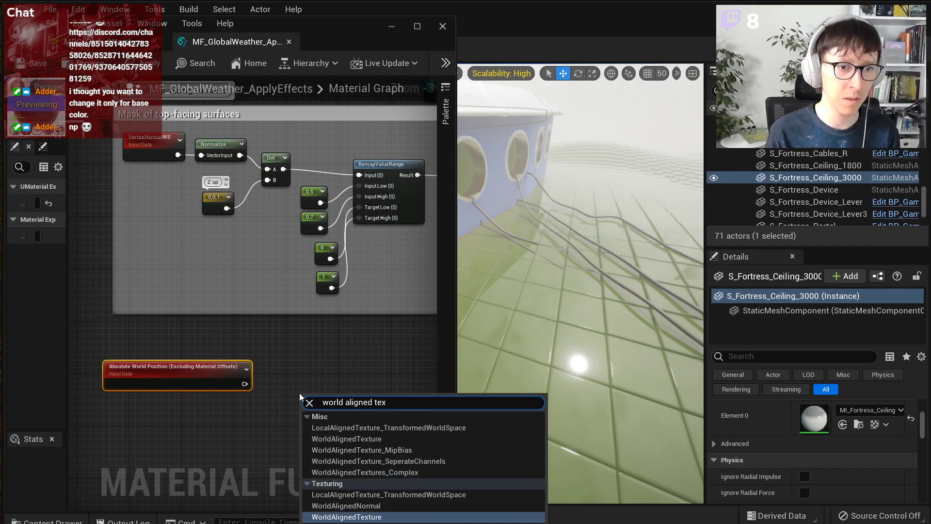
{"action": "key", "text": "Return"}
{"action": "scroll", "coordinate": [286, 389], "scroll_direction": "up", "scroll_amount": 2}
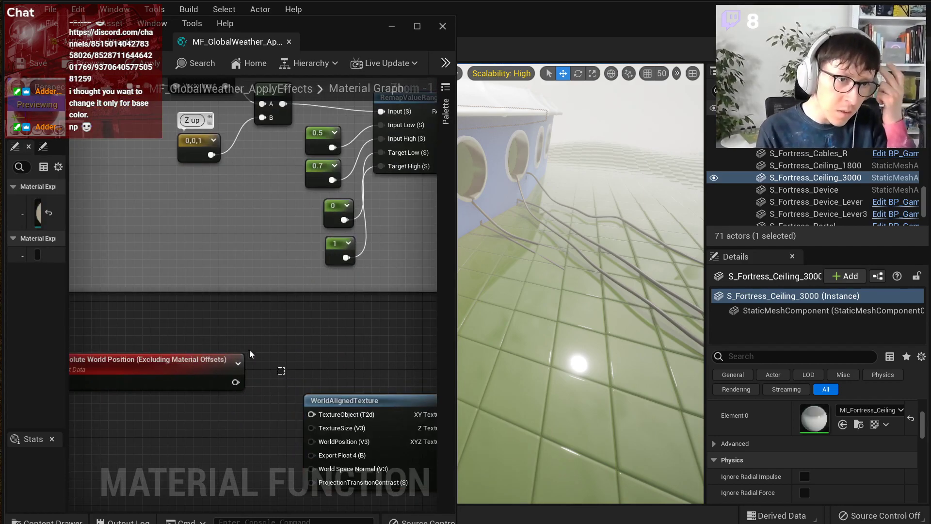
{"action": "left_click_drag", "start_coordinate": [259, 356], "coordinate": [234, 345]}
{"action": "right_click_drag", "start_coordinate": [274, 359], "coordinate": [274, 318]}
{"action": "left_click_drag", "start_coordinate": [220, 325], "coordinate": [309, 399]}
{"action": "right_click_drag", "start_coordinate": [212, 301], "coordinate": [231, 282]}
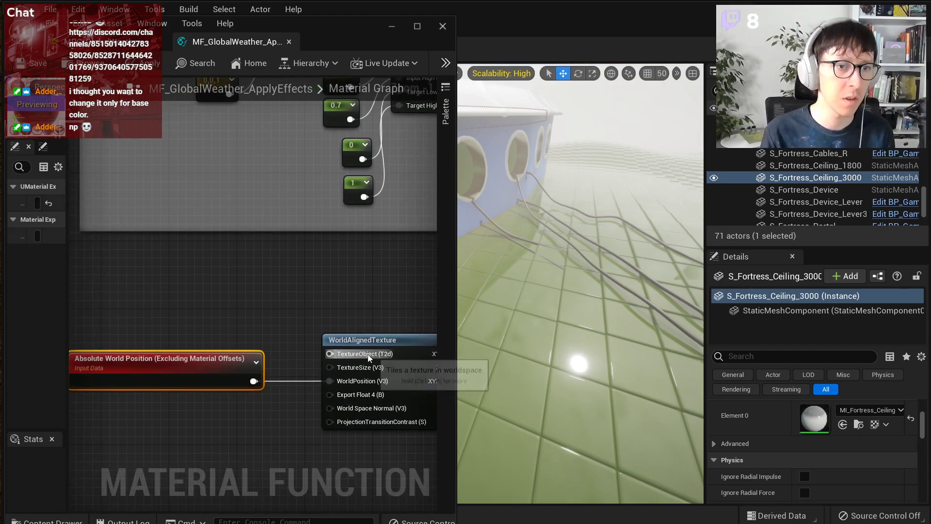
Step: Add a TextureObject node above the Absolute World Position node and make its details readable
{"action": "right_click", "coordinate": [203, 293]}
{"action": "type", "text": "texte"}
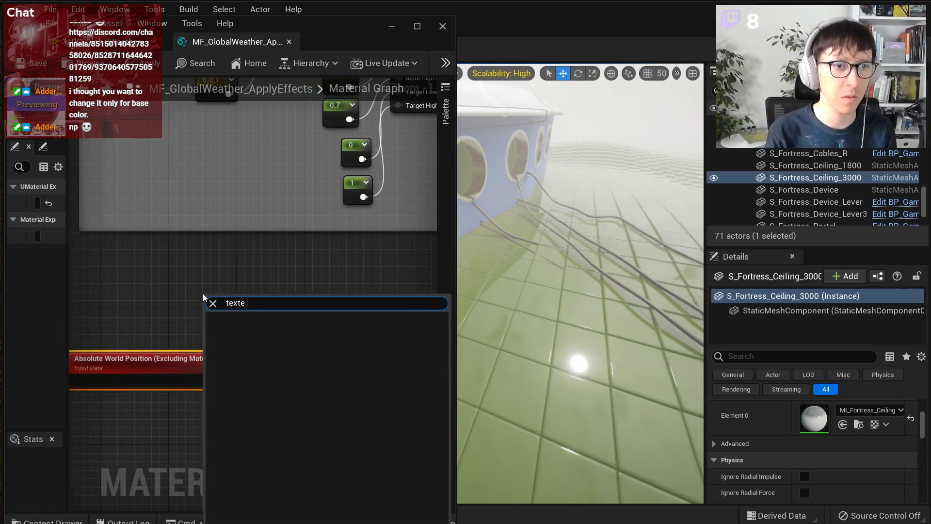
{"action": "key", "text": "BackSpace"}
{"action": "type", "text": "ure obj"}
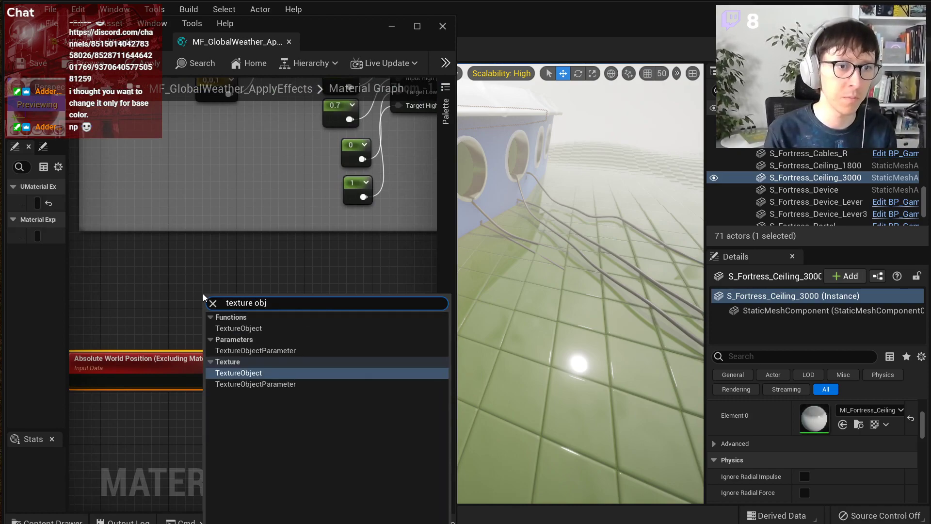
{"action": "key", "text": "Return"}
{"action": "left_click_drag", "start_coordinate": [68, 236], "coordinate": [158, 228]}
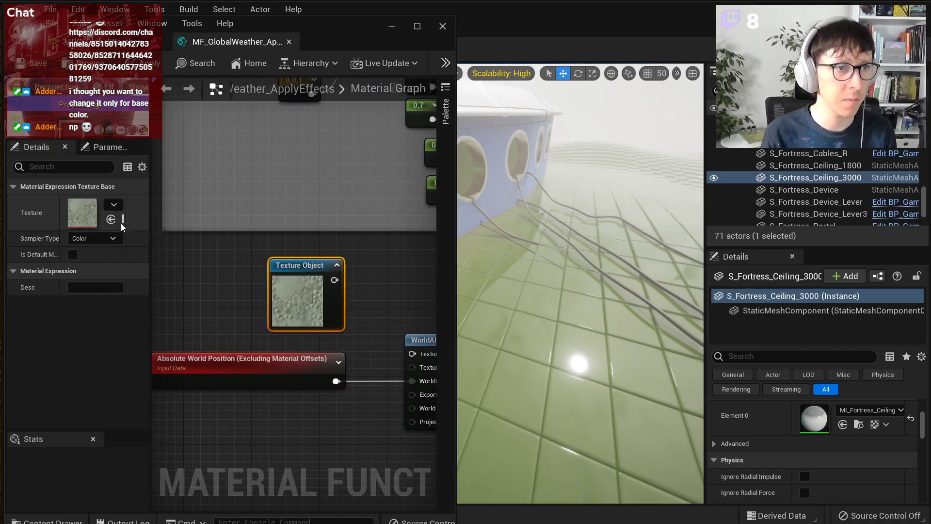
Step: Search the textures for "noise" and assign TX_Noise_Natural_Mid01_NH to the Texture Object
{"action": "left_click", "coordinate": [114, 205]}
{"action": "type", "text": "noise"}
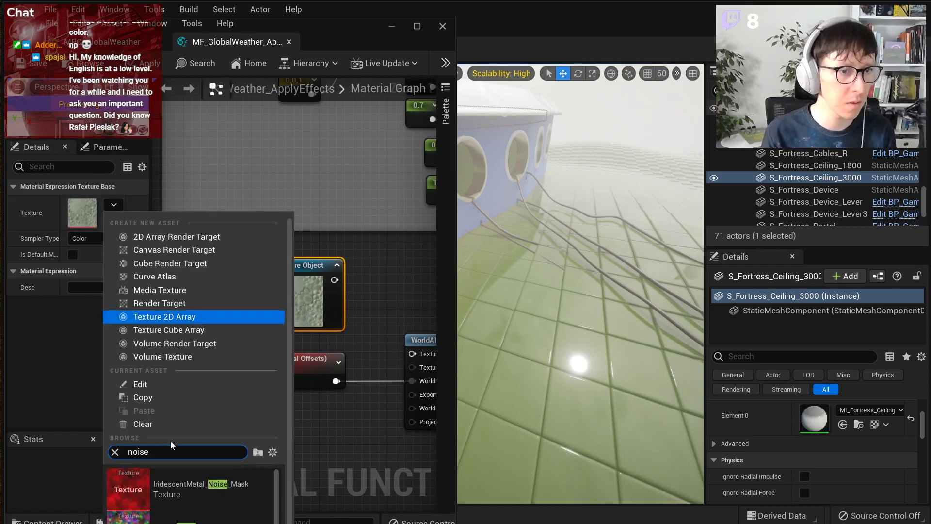
{"action": "scroll", "coordinate": [240, 516], "scroll_direction": "down", "scroll_amount": 4}
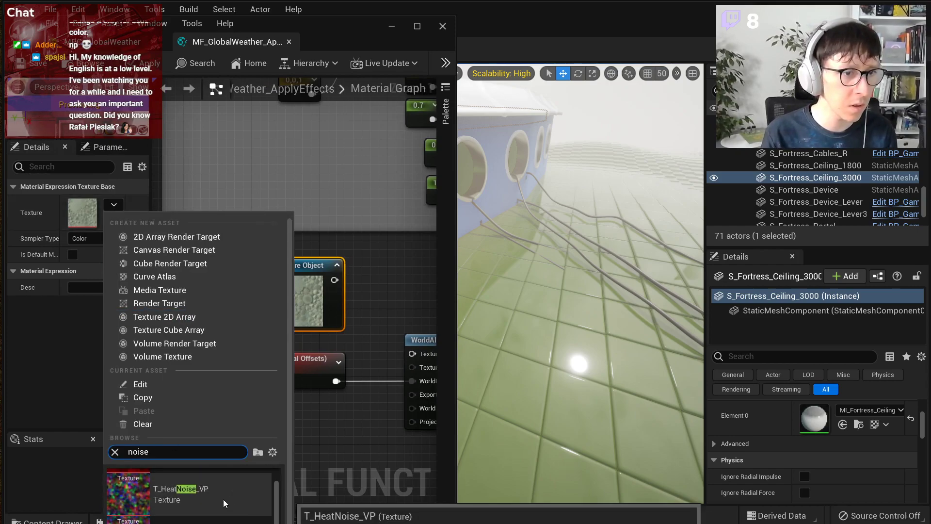
{"action": "scroll", "coordinate": [236, 516], "scroll_direction": "down", "scroll_amount": 2}
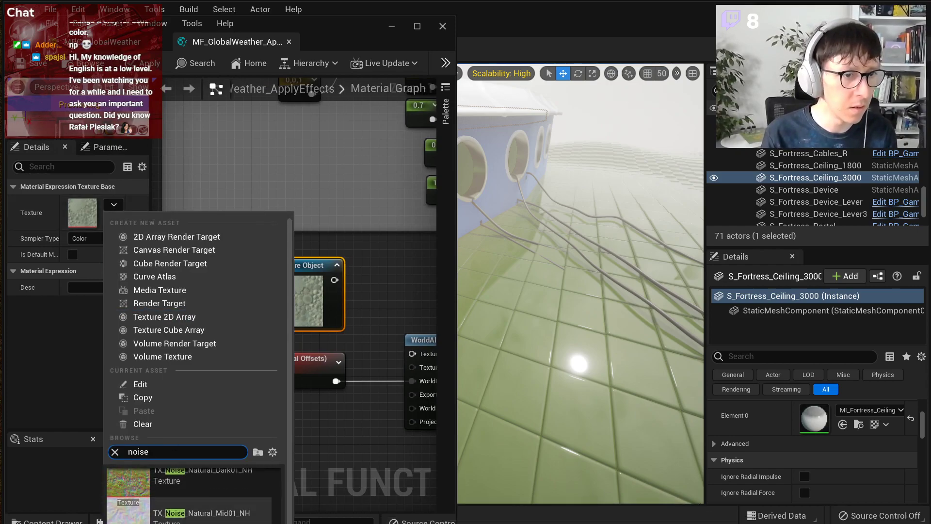
{"action": "left_click", "coordinate": [203, 513]}
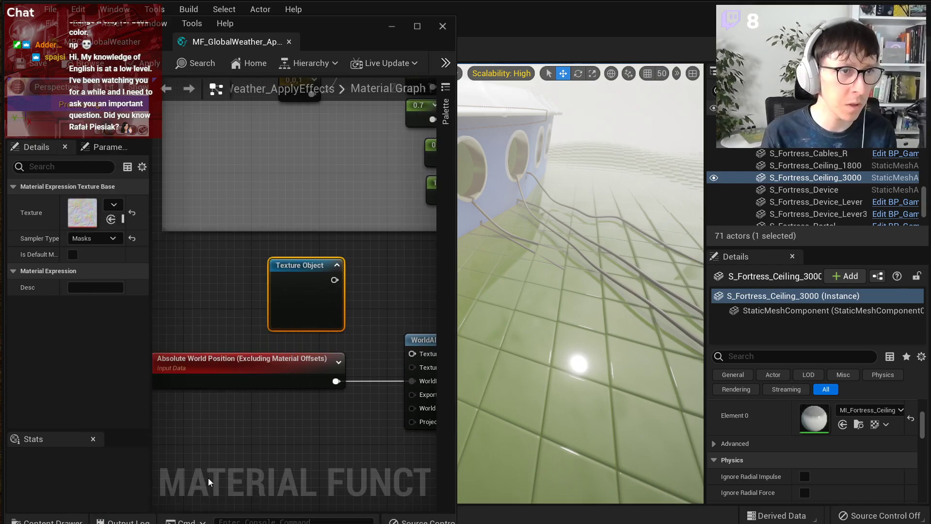
Step: Examine the red, green and blue channels of the TX_Noise_Natural_Mid01_NH texture
{"action": "double_click", "coordinate": [76, 220]}
{"action": "left_click", "coordinate": [282, 64]}
{"action": "left_click", "coordinate": [263, 64]}
{"action": "left_click", "coordinate": [267, 64]}
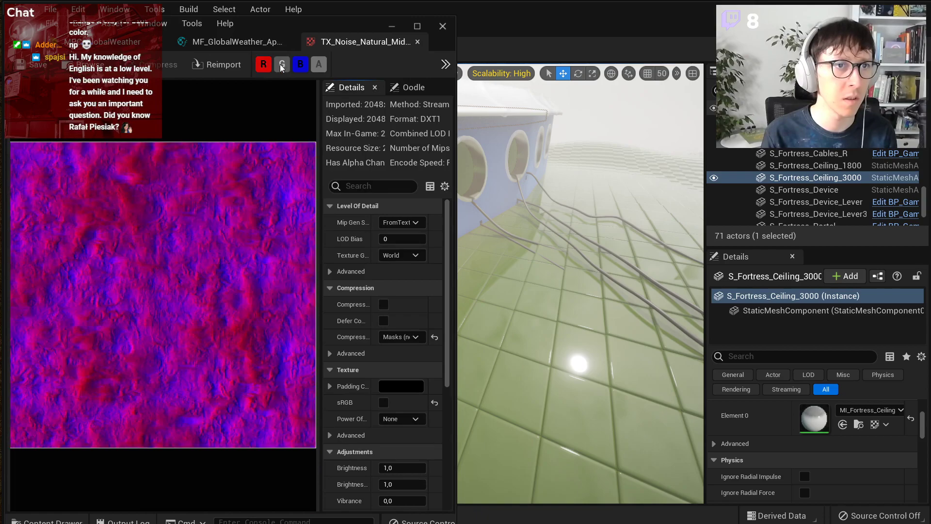
{"action": "left_click", "coordinate": [281, 64]}
{"action": "left_click", "coordinate": [300, 65]}
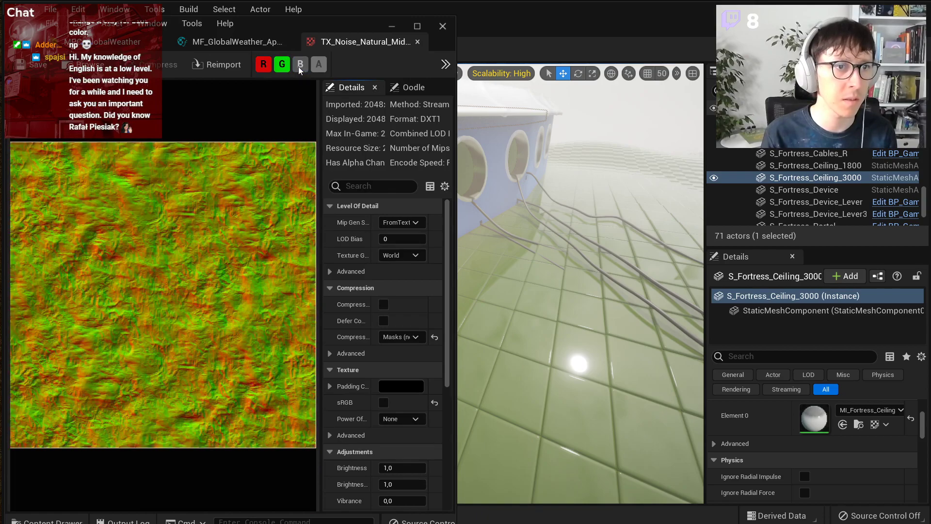
{"action": "middle_click", "coordinate": [337, 44]}
Step: Assign TX_Noise_Natural_Dark01_NH to the Texture Object and examine the texture's individual colour channels
{"action": "left_click", "coordinate": [114, 204]}
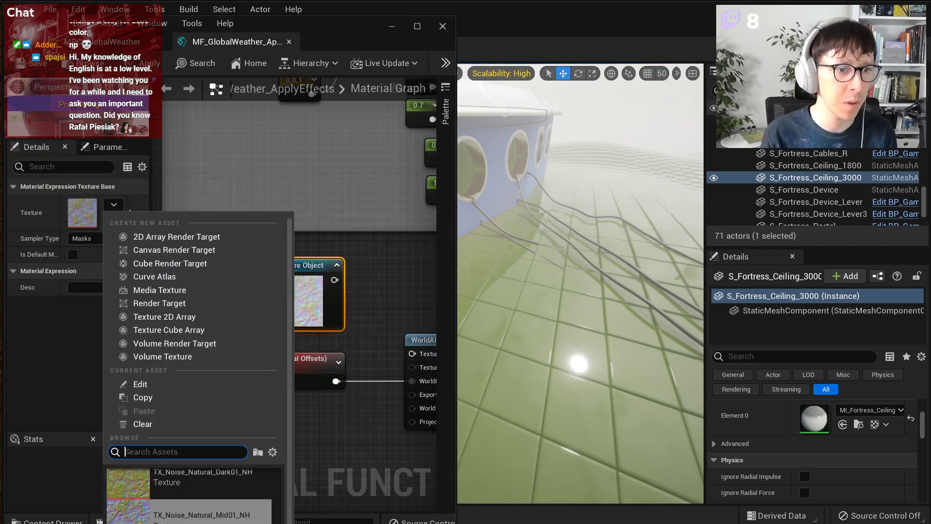
{"action": "left_click", "coordinate": [194, 481]}
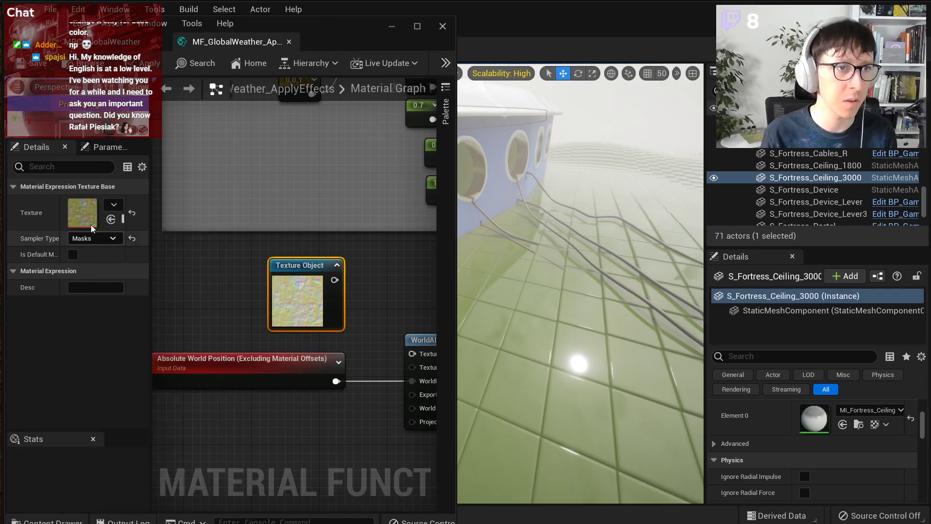
{"action": "double_click", "coordinate": [83, 214]}
{"action": "left_click", "coordinate": [264, 65]}
{"action": "left_click", "coordinate": [289, 65]}
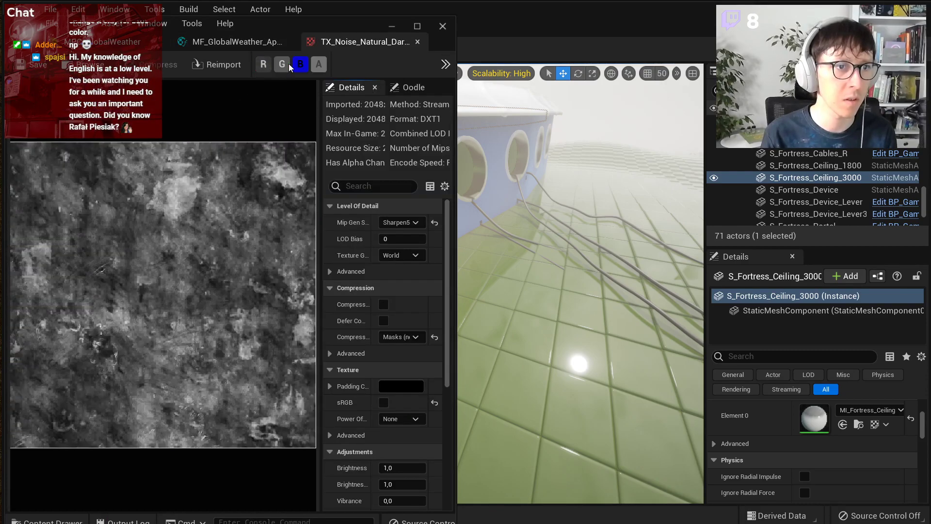
{"action": "left_click", "coordinate": [285, 65]}
{"action": "left_click", "coordinate": [265, 65]}
{"action": "left_click", "coordinate": [266, 65]}
{"action": "left_click", "coordinate": [284, 65]}
{"action": "left_click", "coordinate": [284, 65]}
{"action": "left_click", "coordinate": [265, 65]}
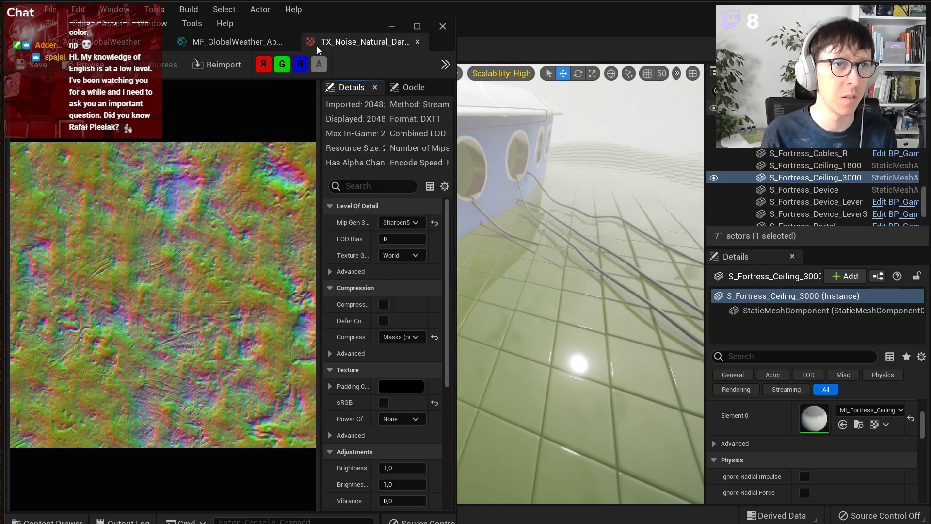
{"action": "left_click", "coordinate": [418, 42]}
Step: Connect the noise Texture Object to the TextureObject input of WorldAlignedTexture
{"action": "right_click_drag", "start_coordinate": [302, 304], "coordinate": [261, 297]}
{"action": "left_click_drag", "start_coordinate": [260, 268], "coordinate": [342, 342]}
{"action": "right_click_drag", "start_coordinate": [364, 288], "coordinate": [291, 254]}
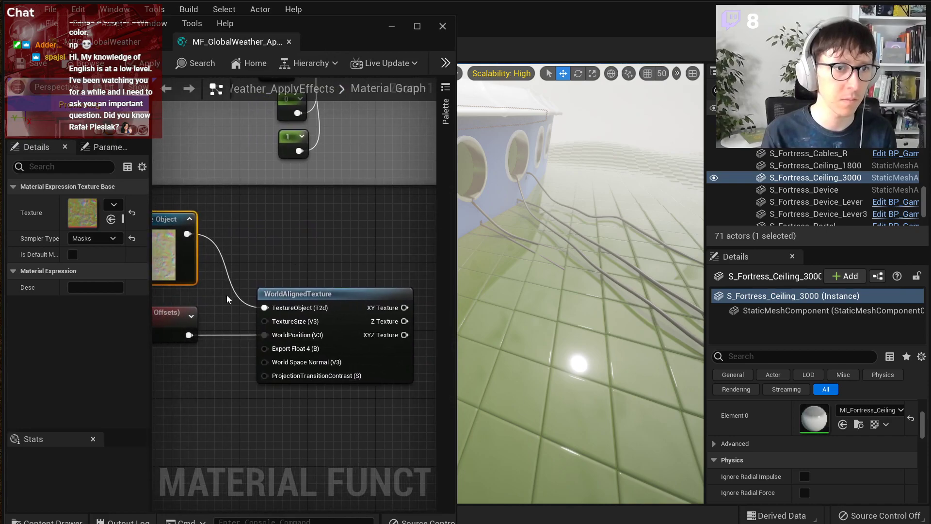
Step: Copy the VertexNormalWS node from the top-facing mask and connect the copy to WorldAlignedTexture's World Space Normal input
{"action": "right_click_drag", "start_coordinate": [278, 401], "coordinate": [306, 398]}
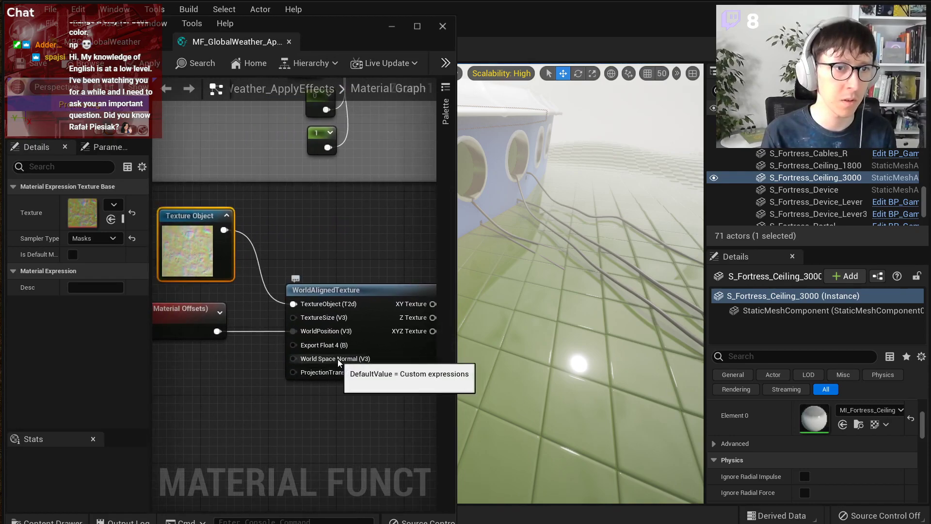
{"action": "scroll", "coordinate": [337, 359], "scroll_direction": "down", "scroll_amount": 3}
{"action": "left_click", "coordinate": [215, 114]}
{"action": "key", "text": "ctrl+c"}
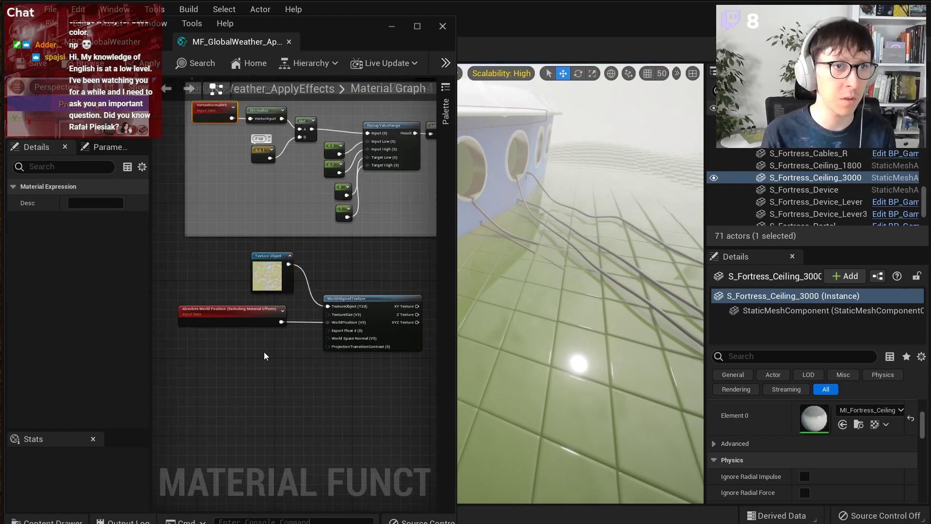
{"action": "scroll", "coordinate": [263, 353], "scroll_direction": "up", "scroll_amount": 3}
{"action": "key", "text": "ctrl+v"}
{"action": "left_click_drag", "start_coordinate": [338, 361], "coordinate": [287, 342]}
{"action": "left_click", "coordinate": [327, 386]}
{"action": "right_click_drag", "start_coordinate": [327, 386], "coordinate": [275, 407]}
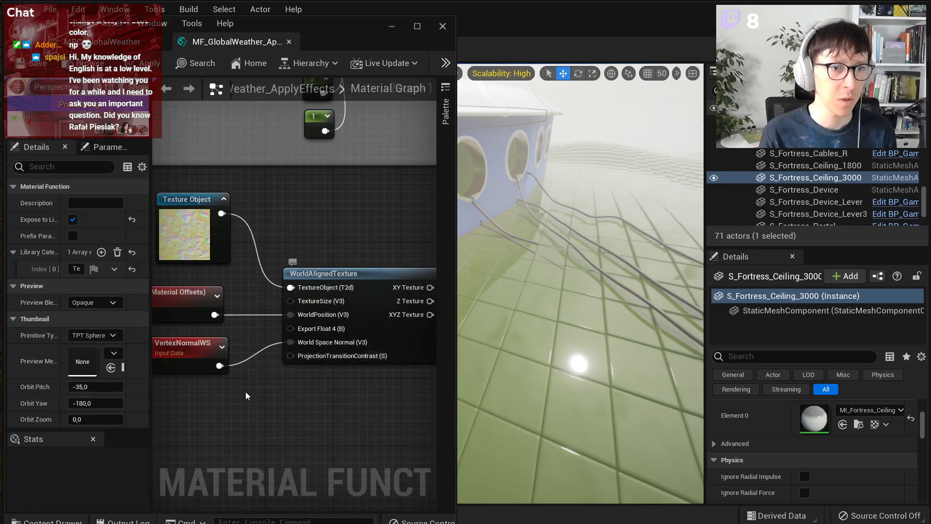
Step: Add a constant of 16 and connect it to the ProjectionTransitionContrast input of WorldAlignedTexture
{"action": "key", "text": "1"}
{"action": "left_click", "coordinate": [215, 397]}
{"action": "left_click_drag", "start_coordinate": [234, 414], "coordinate": [291, 356]}
{"action": "left_click", "coordinate": [102, 202]}
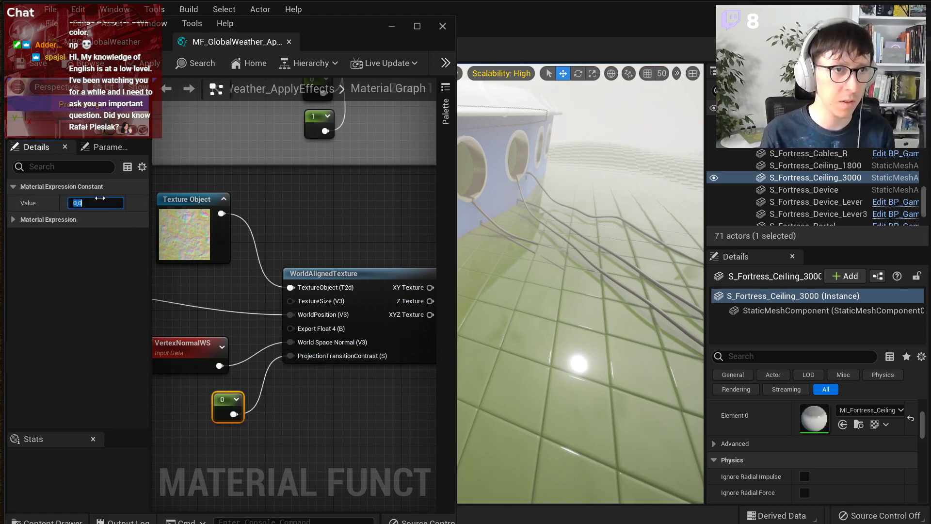
{"action": "type", "text": "16"}
{"action": "key", "text": "Return"}
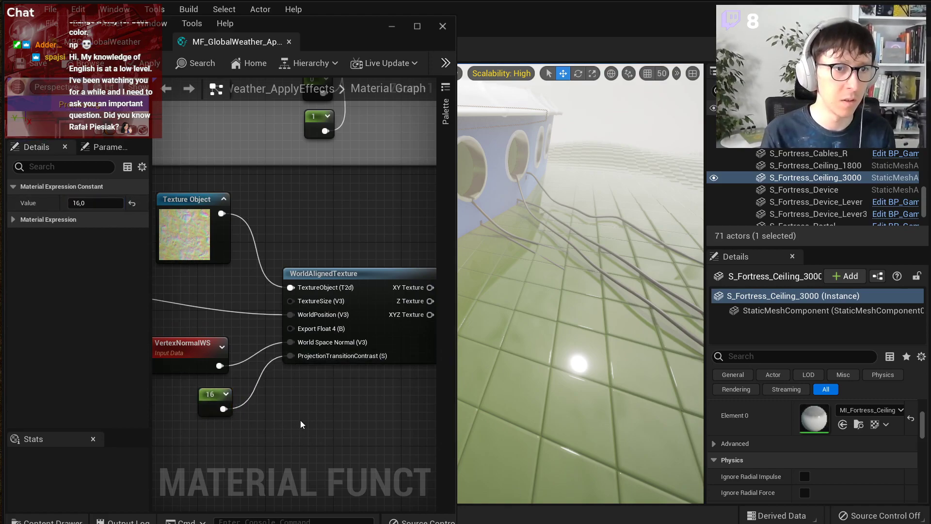
{"action": "left_click", "coordinate": [301, 420]}
Step: Make room among the WorldAlignedTexture input nodes and feed its TextureSize input with a constant of 800
{"action": "right_click_drag", "start_coordinate": [320, 397], "coordinate": [426, 376]}
{"action": "left_click_drag", "start_coordinate": [243, 437], "coordinate": [330, 277]}
{"action": "left_click_drag", "start_coordinate": [294, 278], "coordinate": [277, 333]}
{"action": "left_click", "coordinate": [290, 271]}
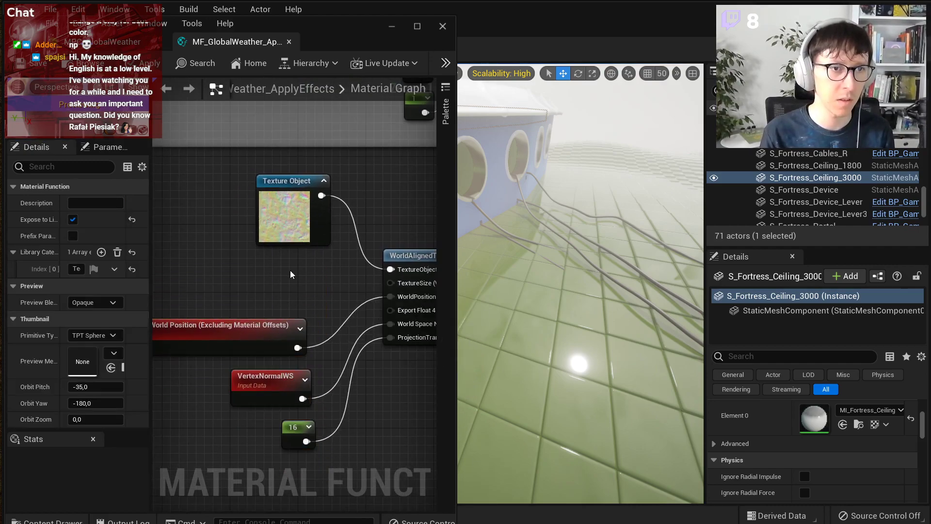
{"action": "key", "text": "1"}
{"action": "left_click", "coordinate": [290, 270]}
{"action": "left_click_drag", "start_coordinate": [311, 292], "coordinate": [391, 283]}
{"action": "left_click", "coordinate": [96, 202]}
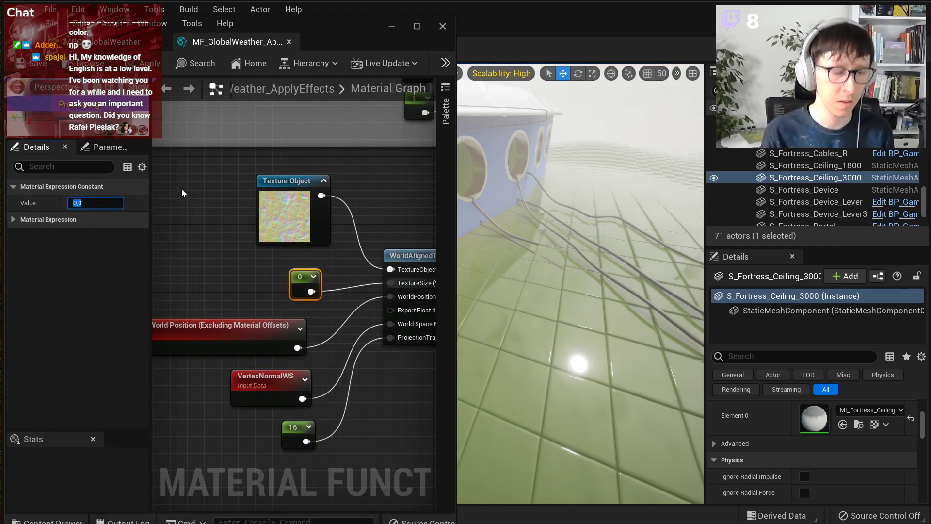
{"action": "type", "text": "800"}
{"action": "key", "text": "Return"}
{"action": "right_click_drag", "start_coordinate": [353, 307], "coordinate": [226, 321]}
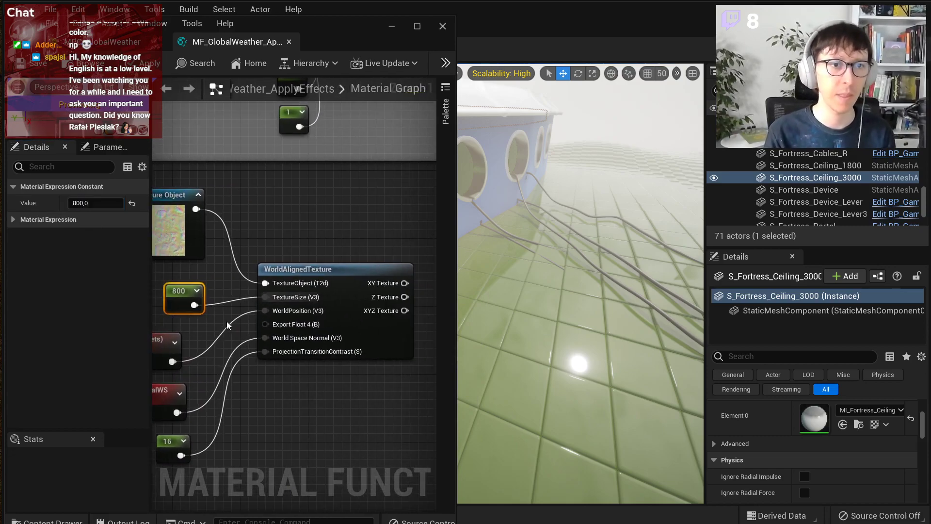
Step: Add a component mask to WorldAlignedTexture's XYZ Texture output, keeping only the blue channel
{"action": "right_click_drag", "start_coordinate": [340, 248], "coordinate": [196, 325]}
{"action": "scroll", "coordinate": [254, 352], "scroll_direction": "down", "scroll_amount": 1}
{"action": "left_click_drag", "start_coordinate": [263, 382], "coordinate": [311, 367]}
{"action": "type", "text": "com"}
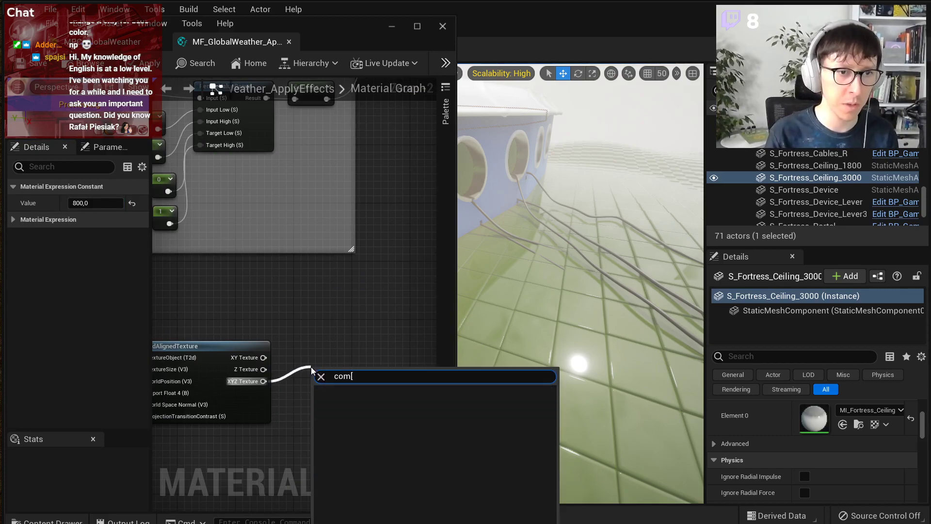
{"action": "key", "text": "Return"}
{"action": "left_click", "coordinate": [73, 219]}
{"action": "left_click", "coordinate": [73, 203]}
{"action": "left_click", "coordinate": [73, 236]}
Step: Move the whole group of world-aligned noise nodes to sit beneath the "Mask of top-facing surfaces" comment
{"action": "scroll", "coordinate": [215, 311], "scroll_direction": "down", "scroll_amount": 3}
{"action": "left_click_drag", "start_coordinate": [395, 275], "coordinate": [179, 402]}
{"action": "left_click_drag", "start_coordinate": [391, 318], "coordinate": [306, 310]}
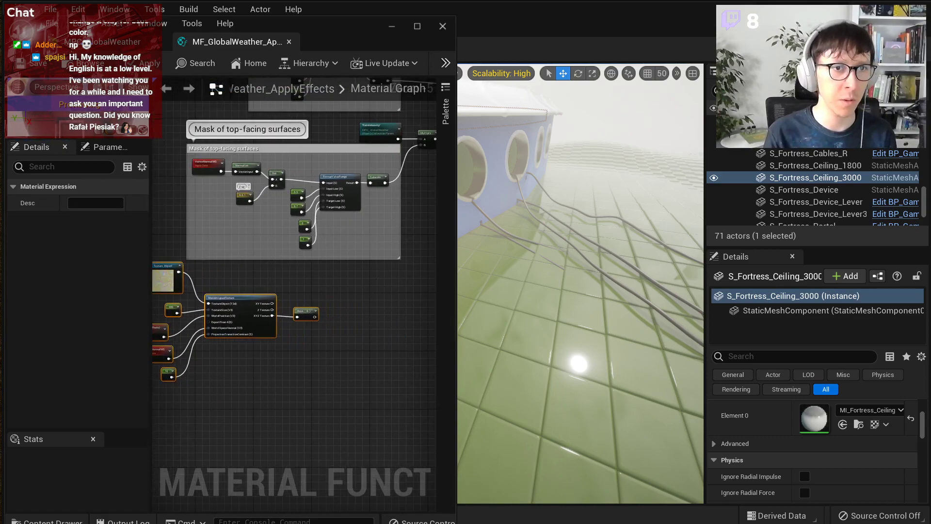
Step: Insert a second Multiply node after the RainIntensity and top-facing mask Multiply, moving that node's outgoing connections onto the new one
{"action": "right_click_drag", "start_coordinate": [374, 285], "coordinate": [277, 346]}
{"action": "scroll", "coordinate": [375, 224], "scroll_direction": "up", "scroll_amount": 3}
{"action": "key", "text": "m"}
{"action": "left_click", "coordinate": [348, 229]}
{"action": "mouse_move", "coordinate": [297, 191]}
{"action": "left_mouse_down", "text": "ctrl"}
{"action": "mouse_move", "coordinate": [391, 247]}
{"action": "mouse_move", "coordinate": [300, 192]}
{"action": "left_mouse_up", "text": "ctrl"}
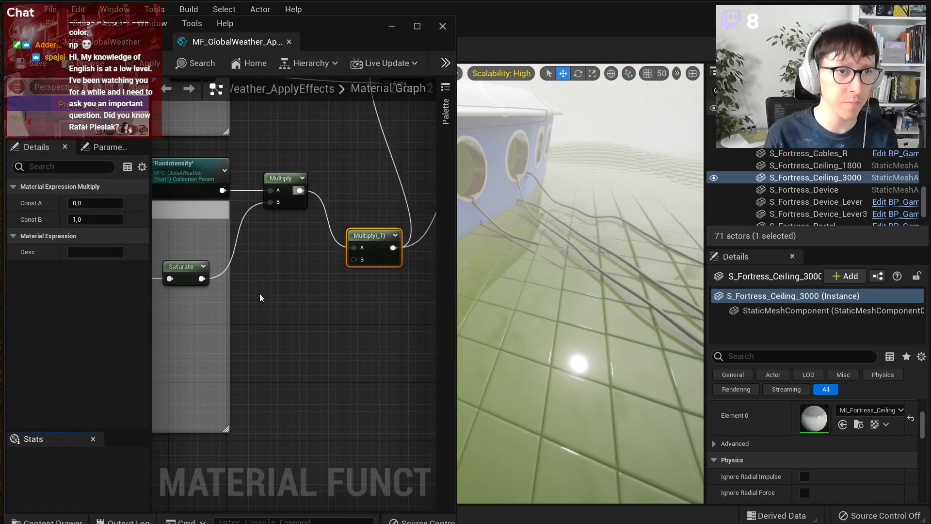
Step: Shift the world-aligned noise nodes beneath the top-facing mask group and enclose them in a comment titled "Variance terxture"
{"action": "scroll", "coordinate": [261, 291], "scroll_direction": "down", "scroll_amount": 3}
{"action": "right_click_drag", "start_coordinate": [187, 404], "coordinate": [333, 303]}
{"action": "right_click_drag", "start_coordinate": [335, 373], "coordinate": [403, 381]}
{"action": "left_click_drag", "start_coordinate": [404, 392], "coordinate": [155, 289]}
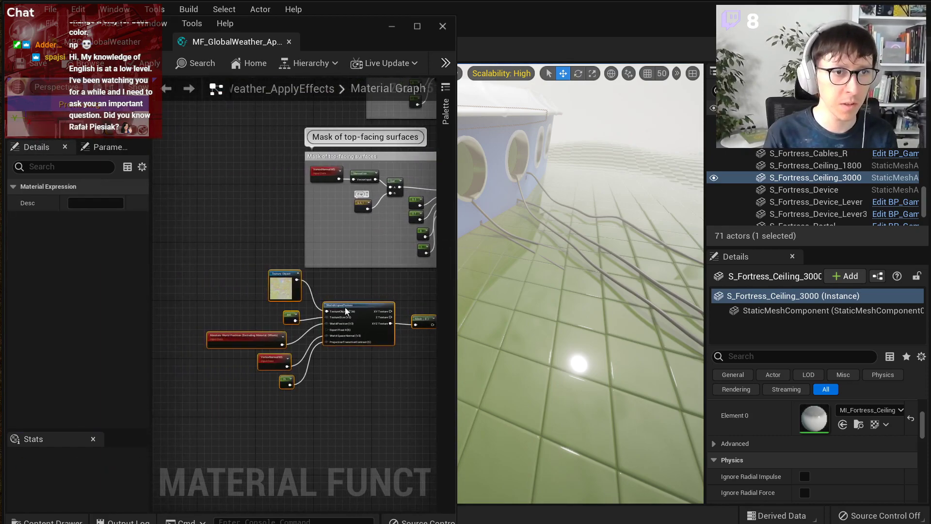
{"action": "left_click_drag", "start_coordinate": [328, 304], "coordinate": [400, 318]}
{"action": "right_click_drag", "start_coordinate": [367, 297], "coordinate": [208, 289]}
{"action": "right_click", "coordinate": [335, 331]}
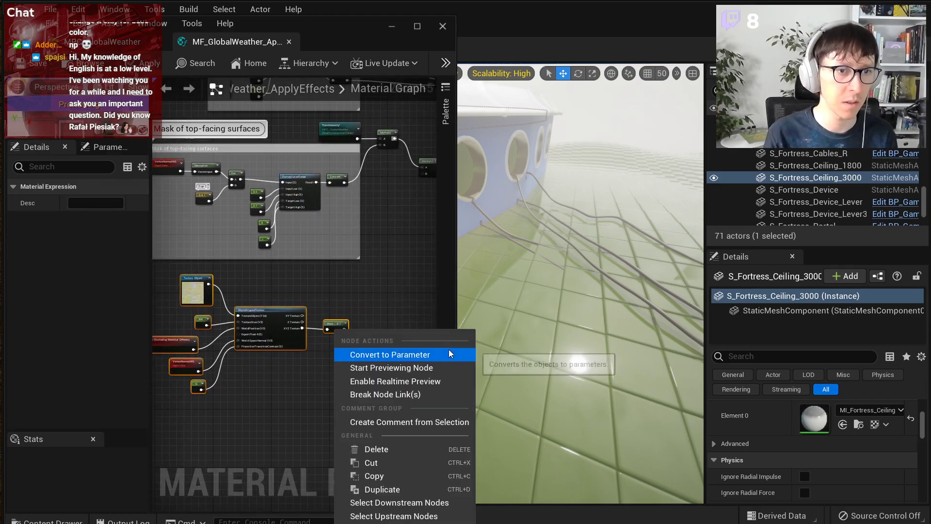
{"action": "left_click", "coordinate": [430, 421]}
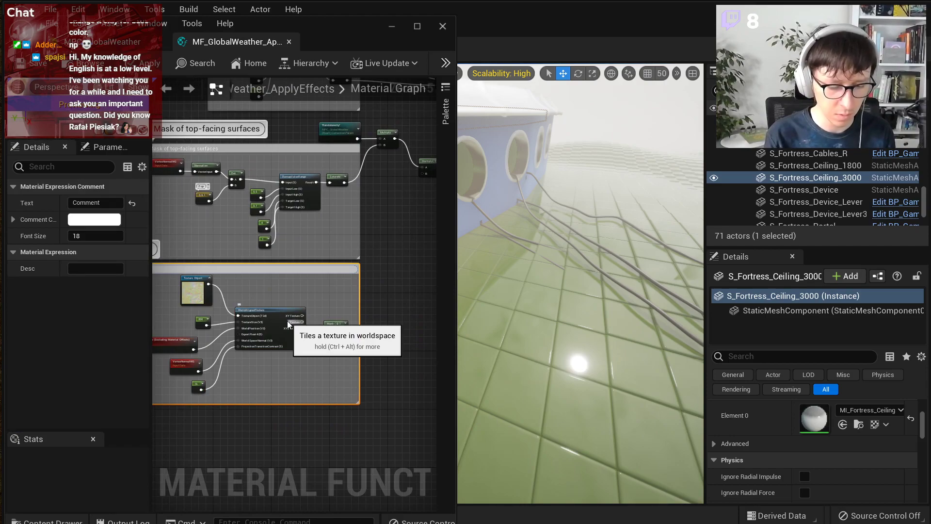
{"action": "type", "text": "Variance terxture"}
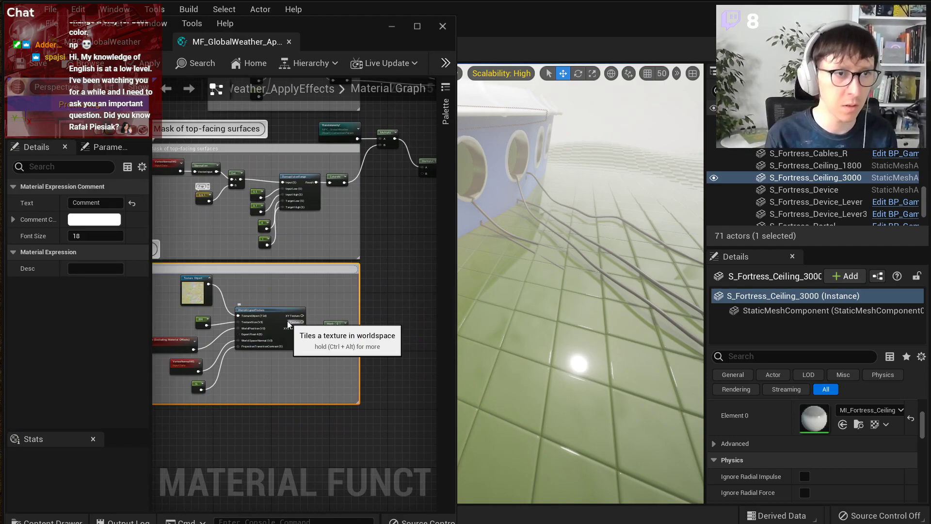
{"action": "key", "text": "Return"}
Step: Correct the new comment's title to read "Variance texture"
{"action": "right_click_drag", "start_coordinate": [263, 310], "coordinate": [435, 304]}
{"action": "scroll", "coordinate": [358, 273], "scroll_direction": "up", "scroll_amount": 3}
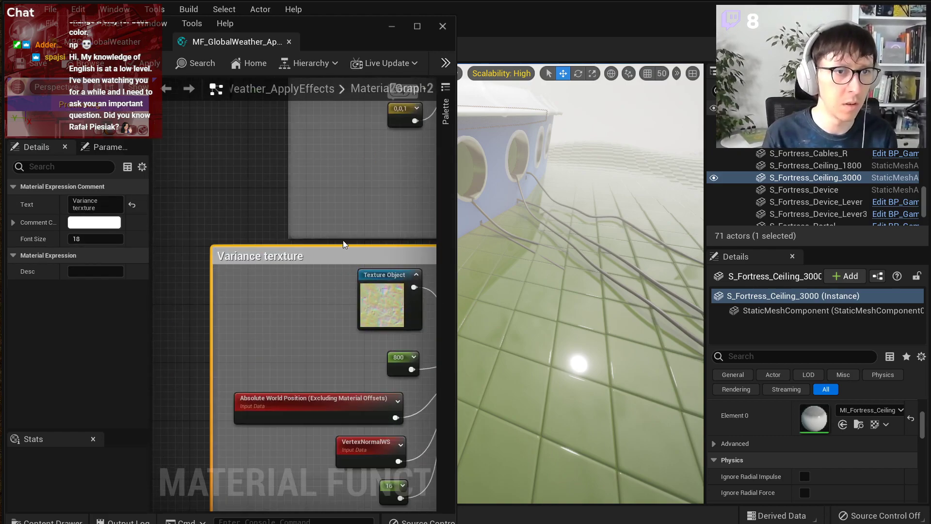
{"action": "double_click", "coordinate": [283, 230]}
{"action": "left_click", "coordinate": [277, 230]}
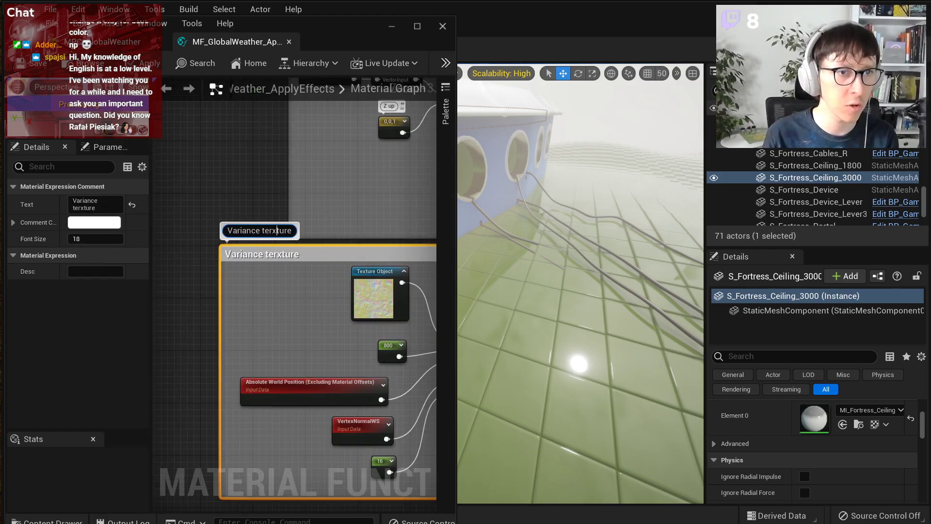
{"action": "key", "text": "BackSpace"}
{"action": "left_click", "coordinate": [269, 189]}
Step: Add a Lerp node above SetMaterialAttributes and connect its output to the Base Color input
{"action": "scroll", "coordinate": [269, 188], "scroll_direction": "down", "scroll_amount": 2}
{"action": "right_click_drag", "start_coordinate": [335, 198], "coordinate": [202, 217]}
{"action": "right_click_drag", "start_coordinate": [321, 273], "coordinate": [301, 345]}
{"action": "scroll", "coordinate": [324, 376], "scroll_direction": "up", "scroll_amount": 2}
{"action": "right_click_drag", "start_coordinate": [433, 246], "coordinate": [365, 312]}
{"action": "scroll", "coordinate": [368, 311], "scroll_direction": "down", "scroll_amount": 4}
{"action": "right_click_drag", "start_coordinate": [364, 268], "coordinate": [193, 378]}
{"action": "scroll", "coordinate": [281, 195], "scroll_direction": "up", "scroll_amount": 4}
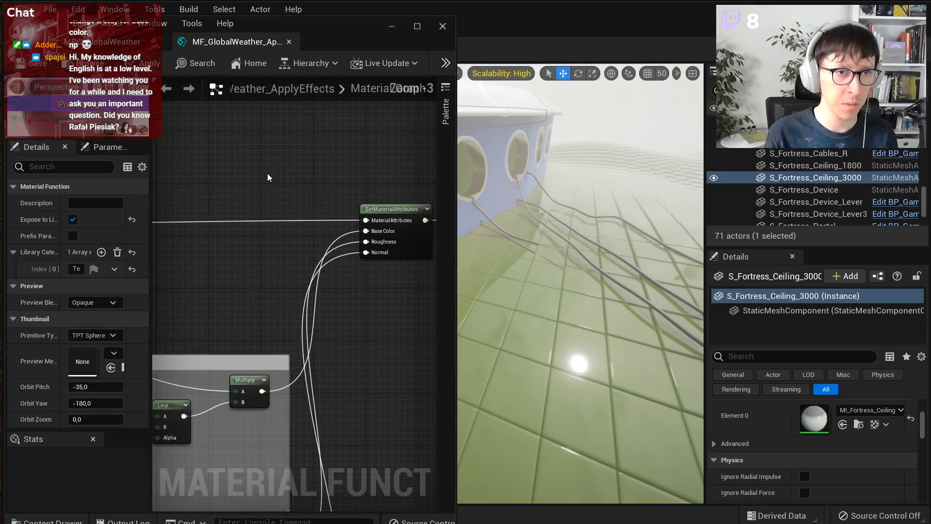
{"action": "key", "text": "l"}
{"action": "left_click", "coordinate": [282, 143]}
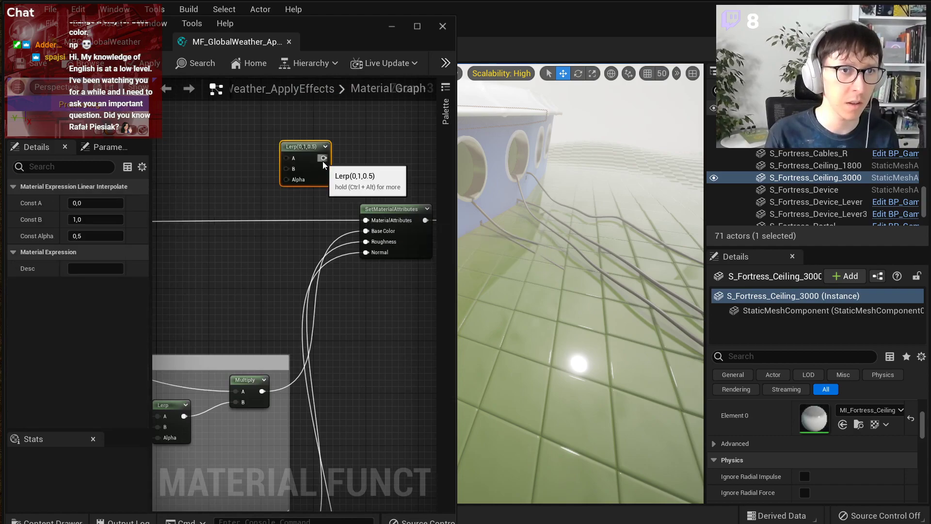
{"action": "left_click_drag", "start_coordinate": [322, 162], "coordinate": [367, 234]}
{"action": "right_click_drag", "start_coordinate": [222, 151], "coordinate": [283, 162]}
{"action": "scroll", "coordinate": [283, 141], "scroll_direction": "up", "scroll_amount": 1}
{"action": "right_click_drag", "start_coordinate": [283, 108], "coordinate": [291, 154]}
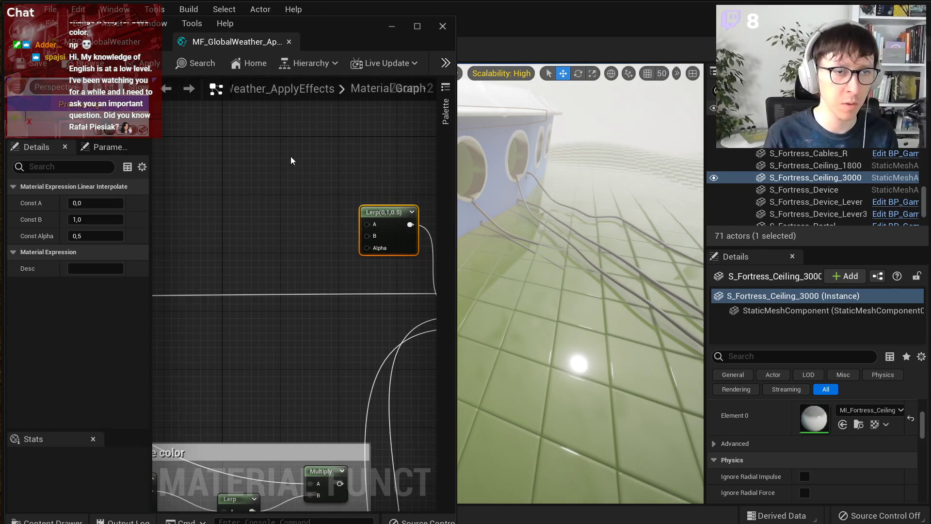
{"action": "key", "text": "1"}
{"action": "left_click", "coordinate": [291, 155]}
{"action": "key", "text": "Delete"}
Step: Add two Constant3Vector nodes beside the Base Color Lerp and set the lower one to blue (0, 0, 1)
{"action": "key", "text": "3"}
{"action": "left_click", "coordinate": [291, 137]}
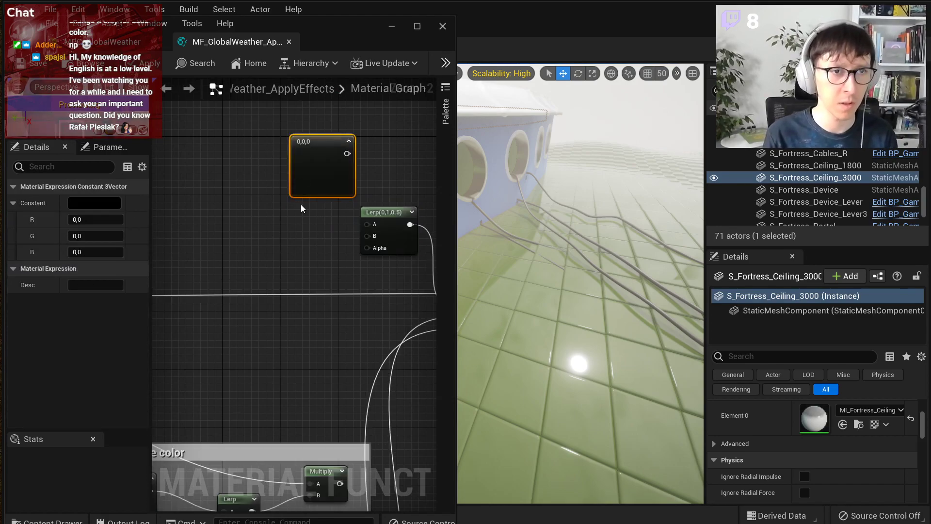
{"action": "key", "text": "3"}
{"action": "left_click", "coordinate": [297, 203]}
{"action": "left_click", "coordinate": [99, 236]}
{"action": "left_click", "coordinate": [98, 252]}
{"action": "type", "text": "1"}
Step: Set the upper Constant3Vector to grey, with R, G and B all at 0.6
{"action": "left_click", "coordinate": [322, 185]}
{"action": "left_click", "coordinate": [87, 219]}
{"action": "type", "text": "0,6"}
{"action": "key", "text": "Tab"}
{"action": "type", "text": "0,7"}
{"action": "key", "text": "Tab"}
{"action": "type", "text": "0,6"}
{"action": "key", "text": "Return"}
{"action": "left_click", "coordinate": [99, 233]}
{"action": "type", "text": "-"}
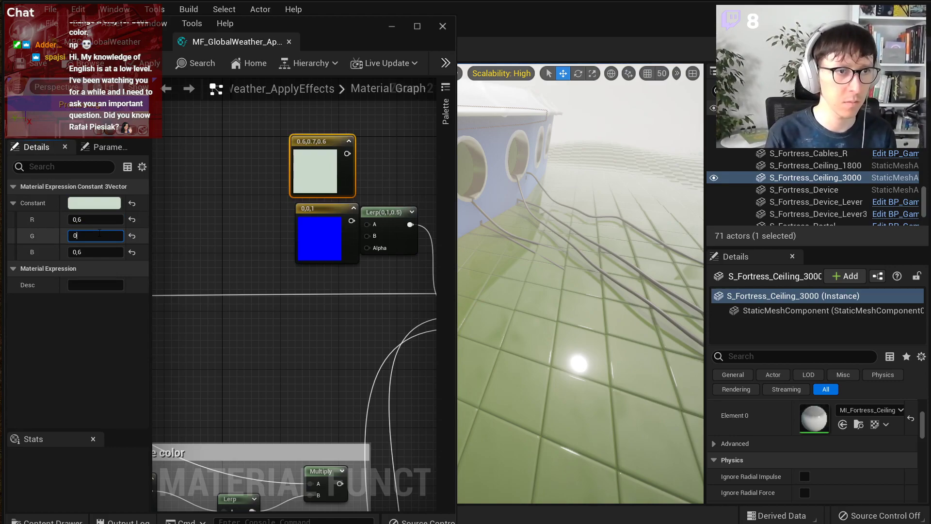
{"action": "type", "text": ",6"}
{"action": "key", "text": "Return"}
Step: Wire the grey and blue constants into the Base Color Lerp's A and B, and the noise's blue mask into its Alpha
{"action": "left_click_drag", "start_coordinate": [386, 212], "coordinate": [382, 233]}
{"action": "left_click_drag", "start_coordinate": [348, 154], "coordinate": [383, 221]}
{"action": "scroll", "coordinate": [342, 235], "scroll_direction": "down", "scroll_amount": 6}
{"action": "right_click_drag", "start_coordinate": [308, 276], "coordinate": [436, 130]}
{"action": "scroll", "coordinate": [307, 391], "scroll_direction": "up", "scroll_amount": 2}
{"action": "left_click_drag", "start_coordinate": [302, 388], "coordinate": [233, 175]}
{"action": "scroll", "coordinate": [249, 335], "scroll_direction": "down", "scroll_amount": 3}
{"action": "right_click_drag", "start_coordinate": [250, 335], "coordinate": [393, 276]}
{"action": "right_click_drag", "start_coordinate": [279, 366], "coordinate": [398, 304]}
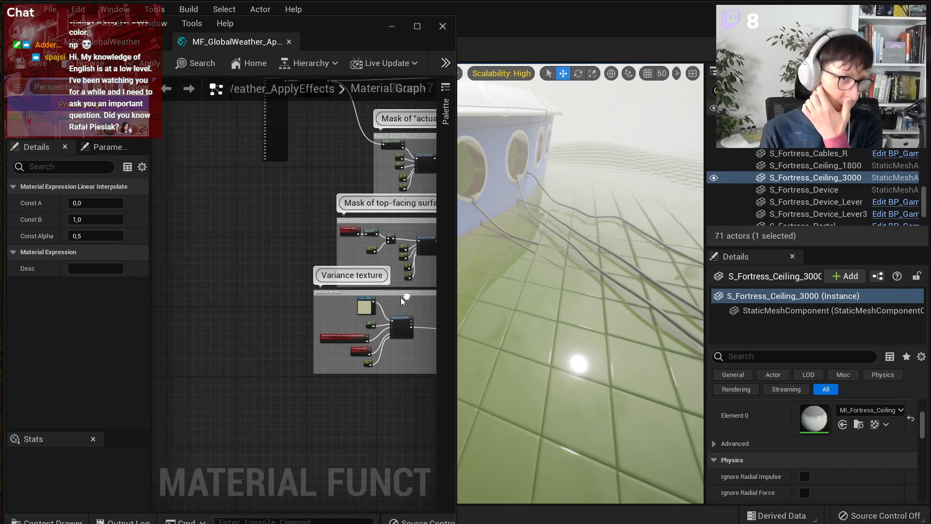
Step: Apply the material function and examine how the noise is distributed over the fortress roof and walls in the viewport
{"action": "scroll", "coordinate": [339, 339], "scroll_direction": "up", "scroll_amount": 4}
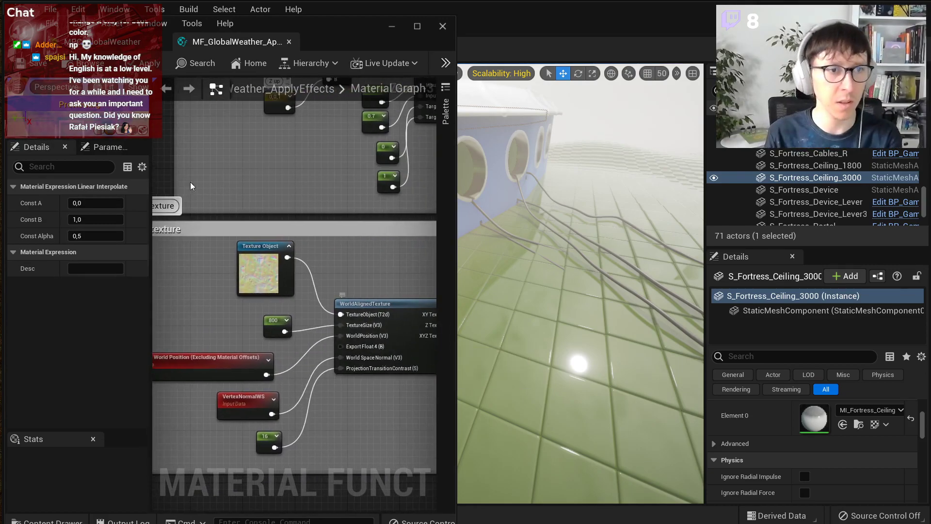
{"action": "left_click", "coordinate": [144, 64]}
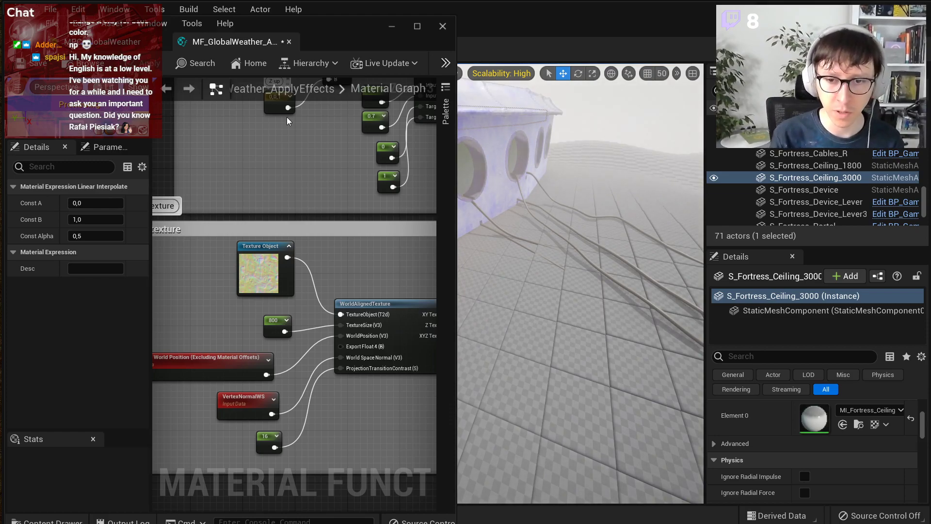
{"action": "right_click_drag", "start_coordinate": [608, 371], "coordinate": [578, 339]}
{"action": "right_click_drag", "start_coordinate": [555, 293], "coordinate": [541, 267]}
{"action": "right_click_drag", "start_coordinate": [644, 297], "coordinate": [626, 294]}
{"action": "scroll", "coordinate": [324, 320], "scroll_direction": "up", "scroll_amount": 2}
{"action": "left_click", "coordinate": [257, 262]}
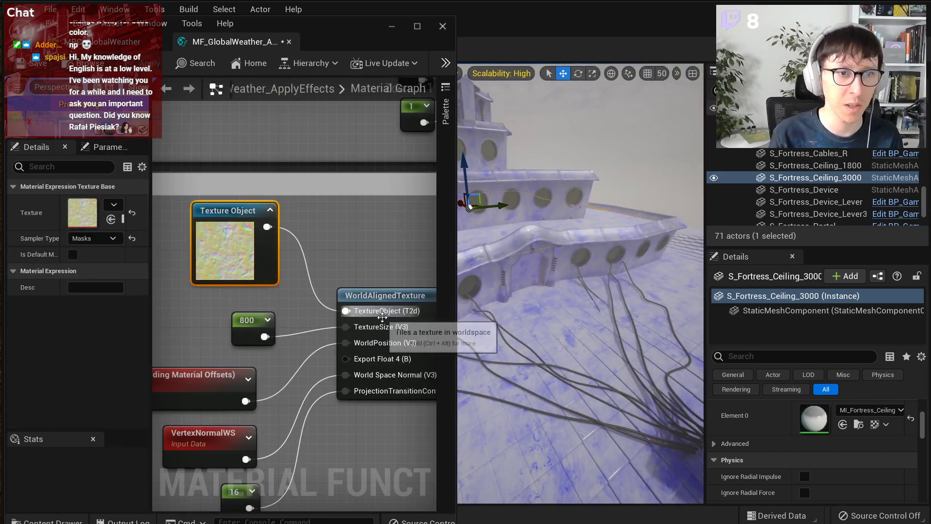
{"action": "right_click_drag", "start_coordinate": [385, 305], "coordinate": [372, 244]}
{"action": "right_click_drag", "start_coordinate": [583, 117], "coordinate": [583, 117]}
{"action": "right_click_drag", "start_coordinate": [534, 413], "coordinate": [534, 413]}
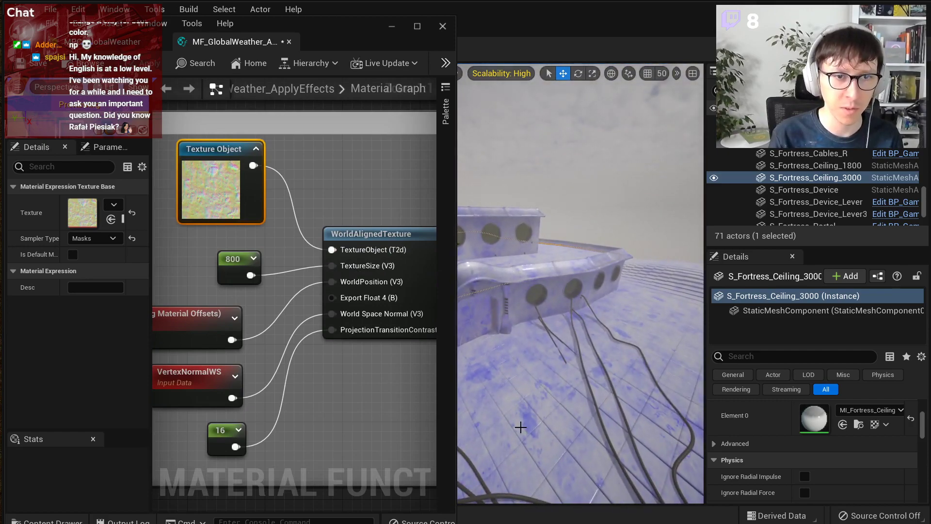
Step: Add a Lerp in the Variance texture group and drive its Alpha with the blue-channel Mask
{"action": "scroll", "coordinate": [346, 253], "scroll_direction": "down", "scroll_amount": 5}
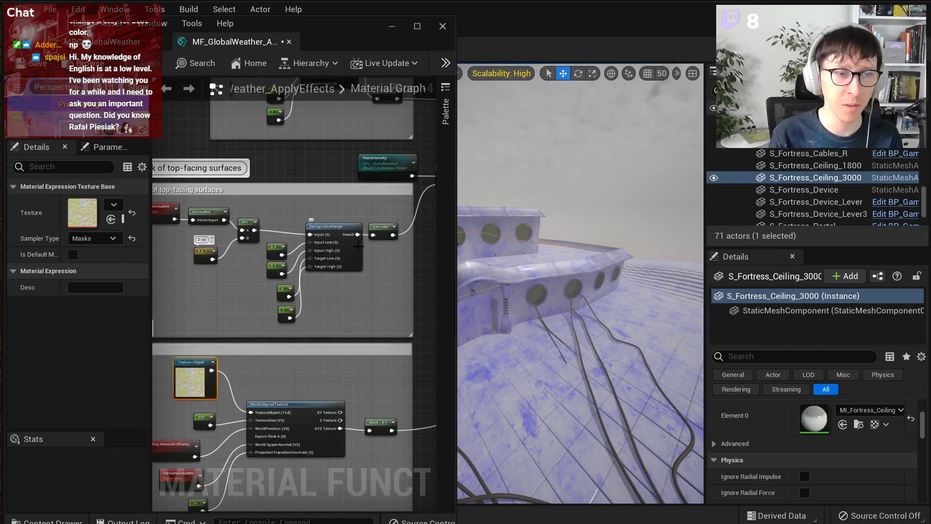
{"action": "scroll", "coordinate": [365, 269], "scroll_direction": "up", "scroll_amount": 4}
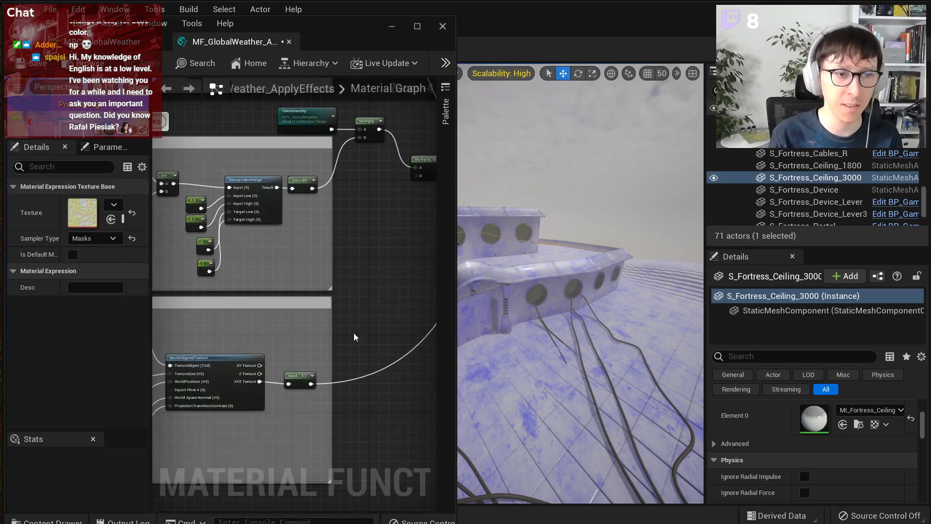
{"action": "left_click", "coordinate": [350, 334]}
{"action": "left_click_drag", "start_coordinate": [284, 404], "coordinate": [357, 383]}
{"action": "left_click_drag", "start_coordinate": [374, 342], "coordinate": [390, 311]}
Step: Place two constants beside the Variance texture Lerp and set the lower one to 1
{"action": "key", "text": "1"}
{"action": "left_click", "coordinate": [281, 293]}
{"action": "key", "text": "1"}
{"action": "left_click", "coordinate": [278, 337]}
{"action": "left_click_drag", "start_coordinate": [294, 302], "coordinate": [280, 304]}
{"action": "left_click_drag", "start_coordinate": [291, 343], "coordinate": [270, 334]}
{"action": "type", "text": "1"}
{"action": "key", "text": "Return"}
Step: Set the upper constant to 0.5, then connect it to the Lerp's A input and the constant of 1 to B
{"action": "left_click", "coordinate": [279, 303]}
{"action": "left_click", "coordinate": [97, 204]}
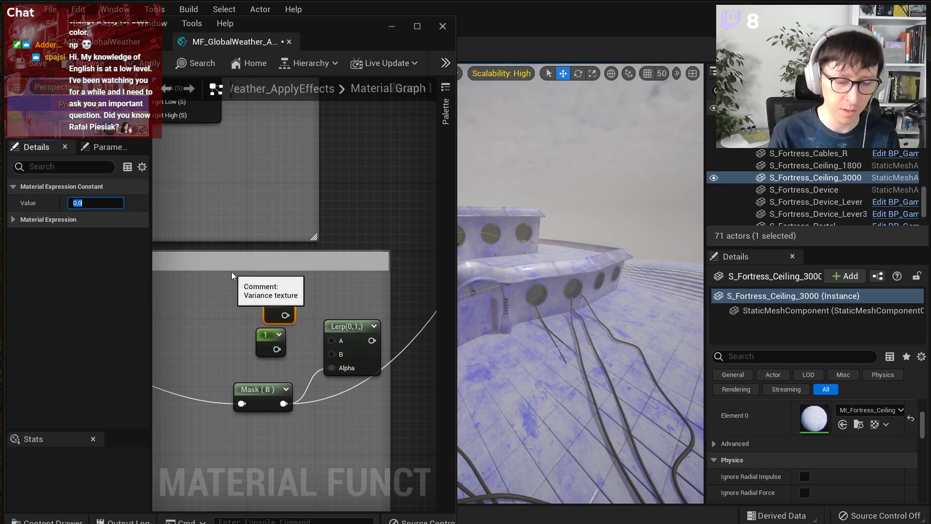
{"action": "type", "text": "0.5"}
{"action": "key", "text": "Return"}
{"action": "left_click_drag", "start_coordinate": [292, 315], "coordinate": [332, 341]}
{"action": "left_click_drag", "start_coordinate": [277, 349], "coordinate": [333, 355]}
Step: Connect the Variance texture Lerp's output to the B input of the second Multiply
{"action": "scroll", "coordinate": [286, 334], "scroll_direction": "down", "scroll_amount": 4}
{"action": "scroll", "coordinate": [276, 352], "scroll_direction": "down", "scroll_amount": 2}
{"action": "scroll", "coordinate": [340, 194], "scroll_direction": "down", "scroll_amount": 2}
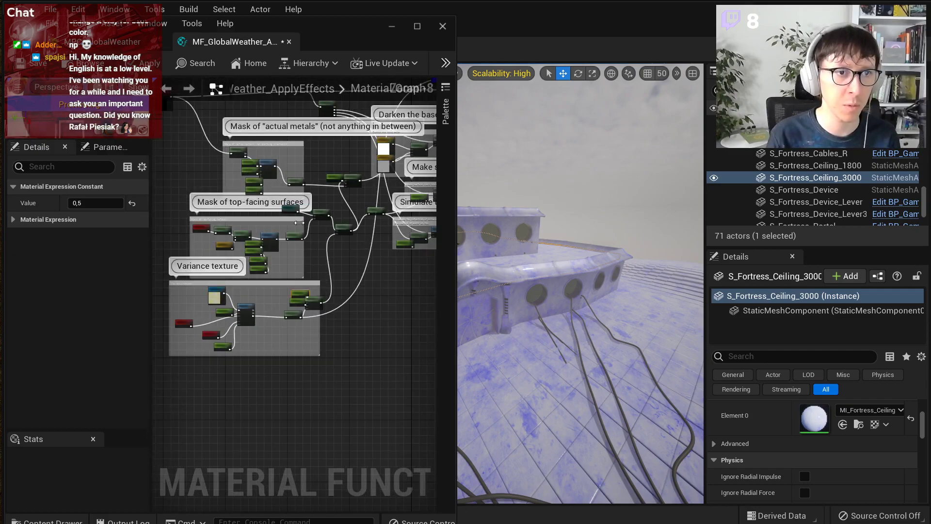
Step: Reconnect the base-color darkening Multiply to Base Color and delete the preview Lerp with its grey and blue constants
{"action": "scroll", "coordinate": [304, 228], "scroll_direction": "up", "scroll_amount": 4}
{"action": "right_click_drag", "start_coordinate": [364, 236], "coordinate": [292, 275]}
{"action": "scroll", "coordinate": [291, 276], "scroll_direction": "down", "scroll_amount": 4}
{"action": "right_click_drag", "start_coordinate": [388, 156], "coordinate": [284, 248]}
{"action": "scroll", "coordinate": [284, 248], "scroll_direction": "up", "scroll_amount": 4}
{"action": "scroll", "coordinate": [285, 249], "scroll_direction": "up", "scroll_amount": 1}
{"action": "right_click_drag", "start_coordinate": [285, 369], "coordinate": [338, 330]}
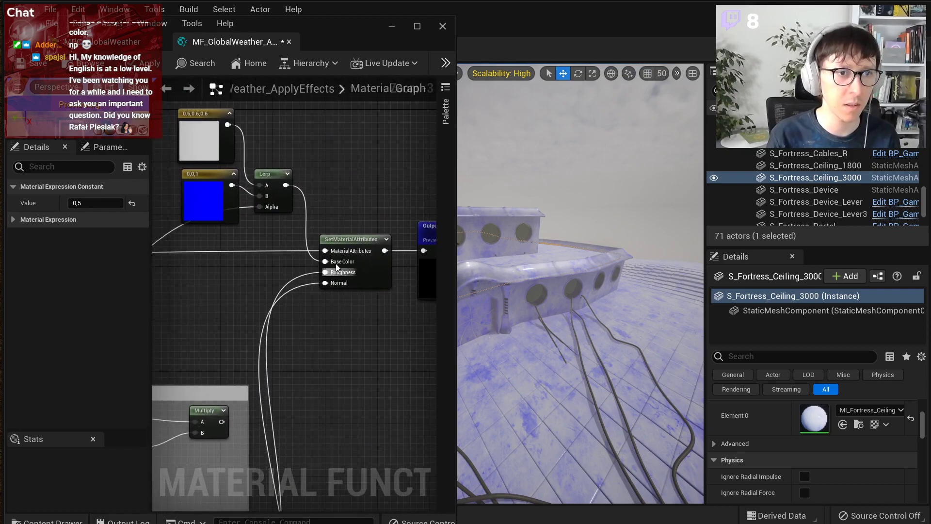
{"action": "right_click_drag", "start_coordinate": [274, 342], "coordinate": [335, 258]}
{"action": "left_click_drag", "start_coordinate": [280, 337], "coordinate": [386, 176]}
{"action": "right_click_drag", "start_coordinate": [346, 252], "coordinate": [329, 345]}
{"action": "left_click_drag", "start_coordinate": [211, 140], "coordinate": [325, 229]}
{"action": "key", "text": "Delete"}
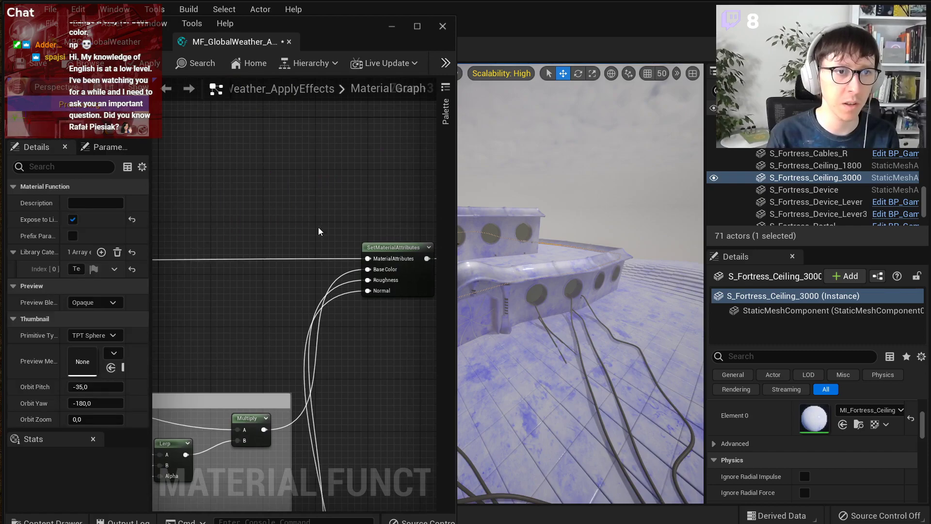
Step: Review the RainIntensity parameter, the top-facing surface mask and the Variance texture node chain
{"action": "scroll", "coordinate": [295, 243], "scroll_direction": "down", "scroll_amount": 4}
{"action": "right_click_drag", "start_coordinate": [254, 318], "coordinate": [436, 191]}
{"action": "scroll", "coordinate": [330, 348], "scroll_direction": "up", "scroll_amount": 2}
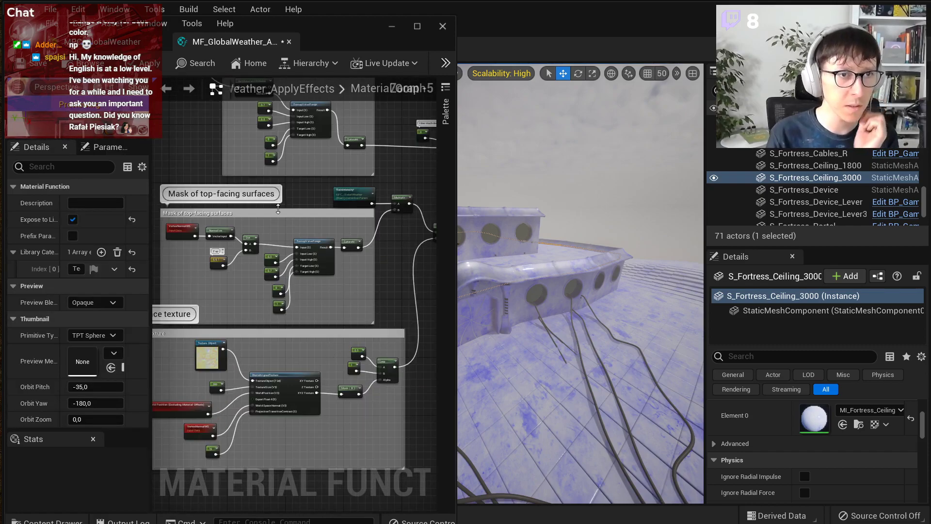
{"action": "right_click_drag", "start_coordinate": [276, 206], "coordinate": [295, 319]}
{"action": "scroll", "coordinate": [358, 307], "scroll_direction": "up", "scroll_amount": 4}
{"action": "left_click", "coordinate": [358, 306]}
{"action": "right_click_drag", "start_coordinate": [380, 356], "coordinate": [229, 332]}
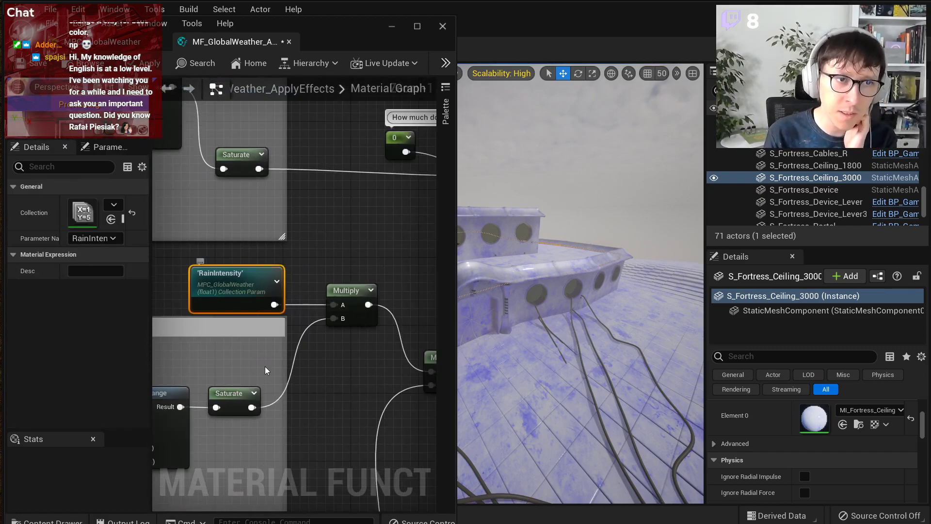
{"action": "right_click_drag", "start_coordinate": [250, 369], "coordinate": [300, 339]}
{"action": "right_click_drag", "start_coordinate": [287, 372], "coordinate": [427, 311]}
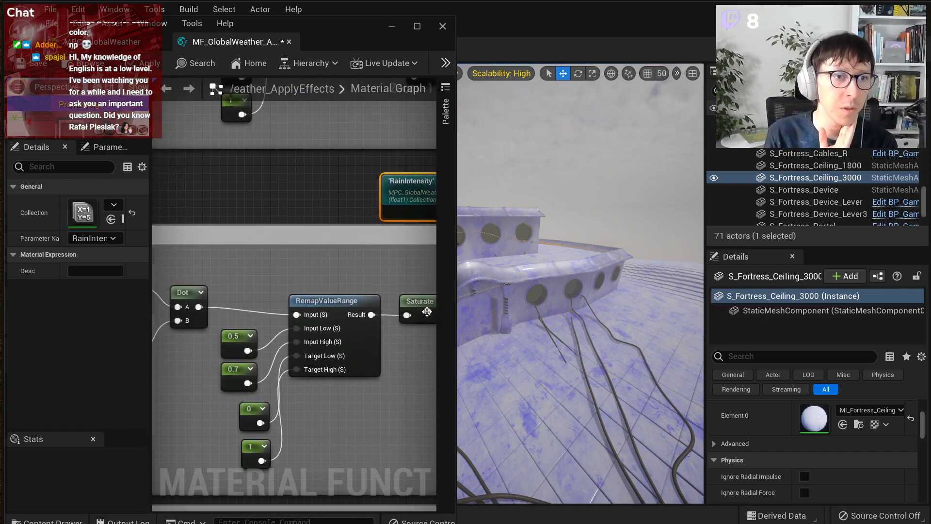
{"action": "right_click_drag", "start_coordinate": [271, 325], "coordinate": [388, 310]}
{"action": "right_click_drag", "start_coordinate": [235, 247], "coordinate": [281, 254]}
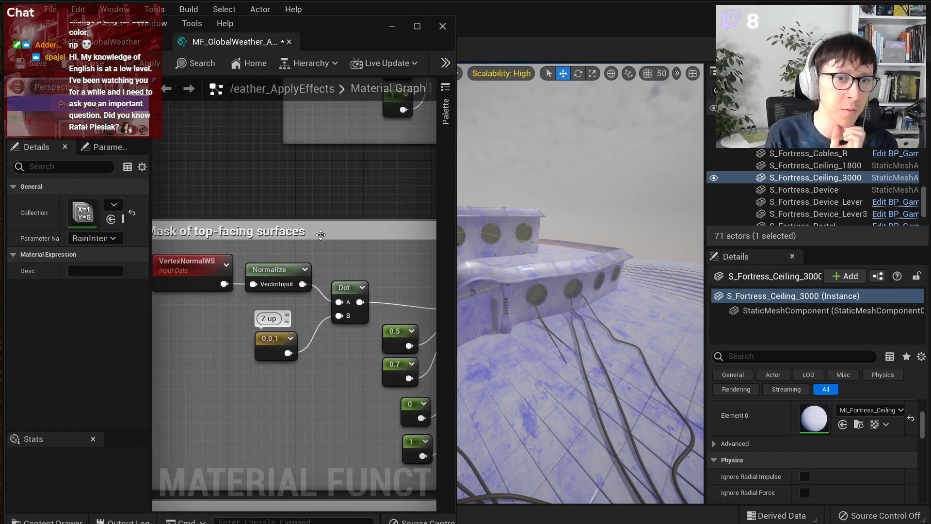
{"action": "scroll", "coordinate": [334, 374], "scroll_direction": "down", "scroll_amount": 2}
{"action": "right_click_drag", "start_coordinate": [364, 421], "coordinate": [294, 176]}
{"action": "right_click_drag", "start_coordinate": [241, 218], "coordinate": [366, 226]}
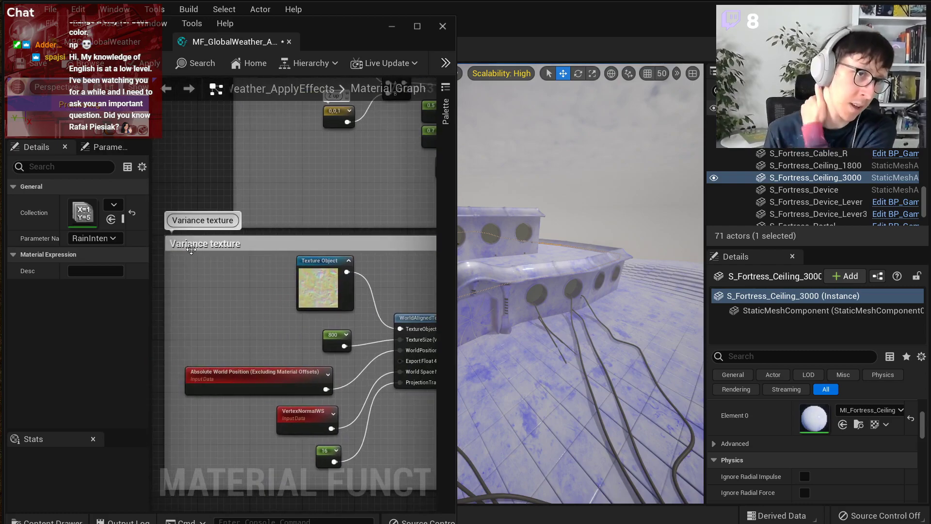
{"action": "right_click_drag", "start_coordinate": [415, 208], "coordinate": [301, 150]}
{"action": "right_click_drag", "start_coordinate": [277, 202], "coordinate": [232, 251]}
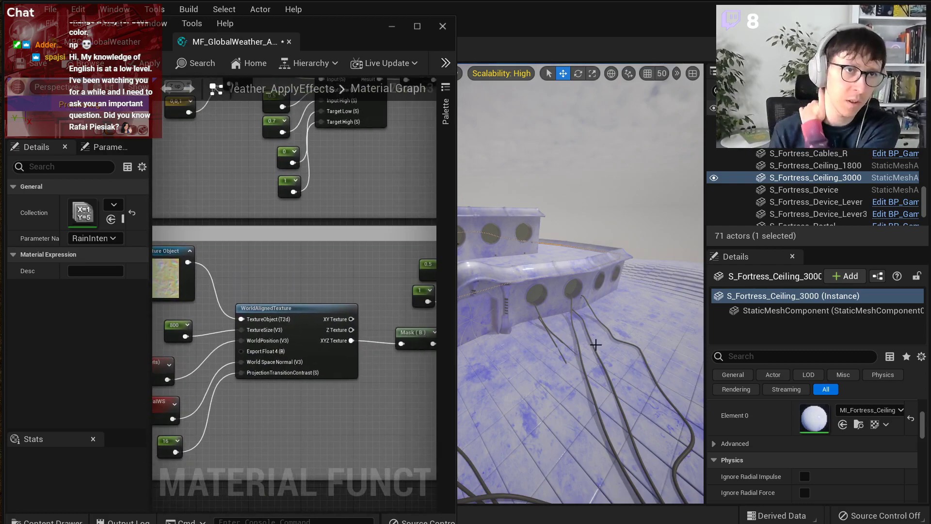
Step: Narrow the material editor window to reveal more viewport, apply the material function and inspect the wet roof tiles up close
{"action": "left_click_drag", "start_coordinate": [456, 139], "coordinate": [353, 140]}
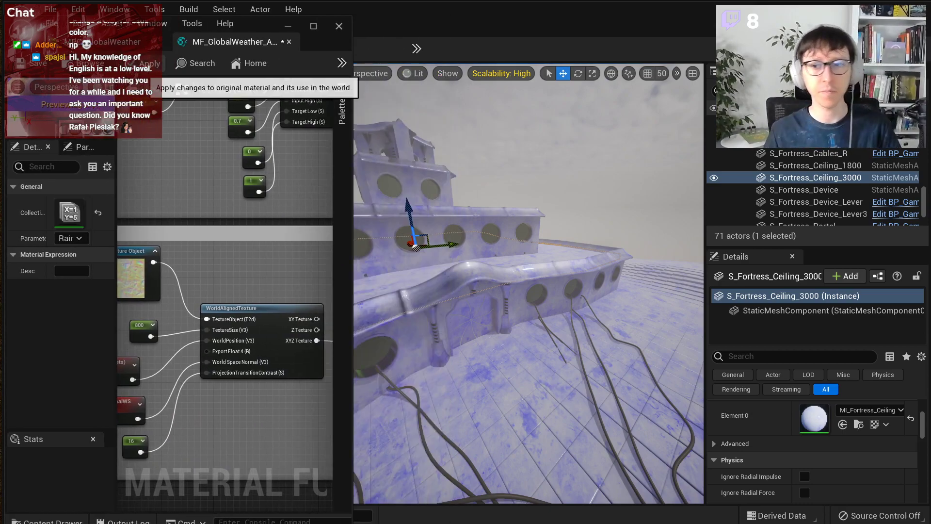
{"action": "left_click", "coordinate": [145, 63]}
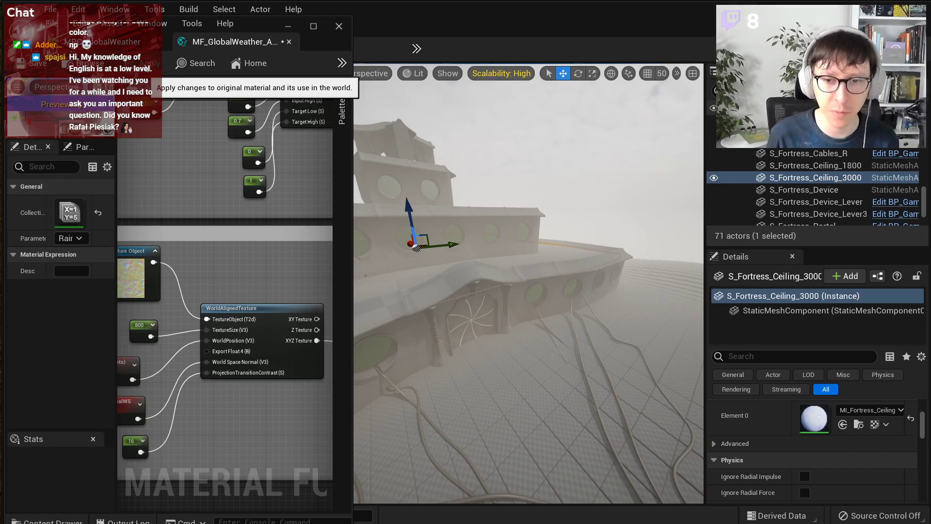
{"action": "right_click_drag", "start_coordinate": [528, 284], "coordinate": [584, 376]}
{"action": "key", "text": "w"}
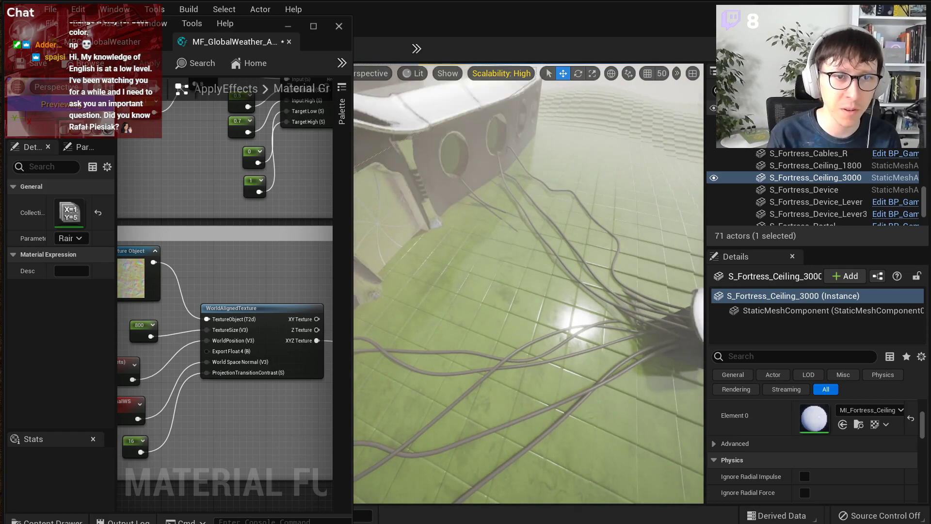
{"action": "key", "text": "w"}
{"action": "right_click_drag", "start_coordinate": [592, 264], "coordinate": [553, 253]}
{"action": "key", "text": "w"}
{"action": "key", "text": "w"}
{"action": "key", "text": "s"}
{"action": "key", "text": "w"}
{"action": "key", "text": "s"}
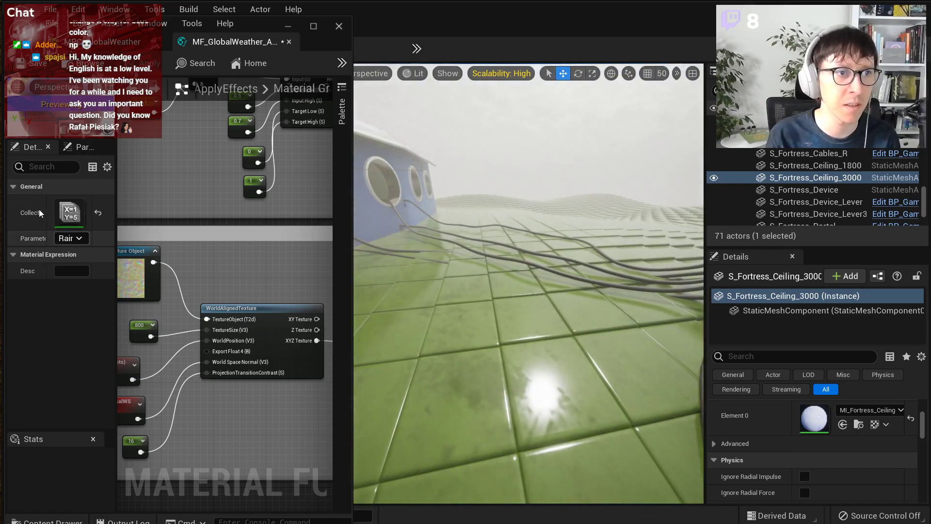
Step: In MPC_GlobalWeather, lower RainIntensity's default value to -0.1072 and raise it to 1.220915 to compare the dry and wet roof
{"action": "left_click", "coordinate": [114, 38]}
{"action": "left_click", "coordinate": [205, 178]}
{"action": "left_click_drag", "start_coordinate": [202, 178], "coordinate": [150, 178]}
{"action": "right_click_drag", "start_coordinate": [469, 184], "coordinate": [252, 171]}
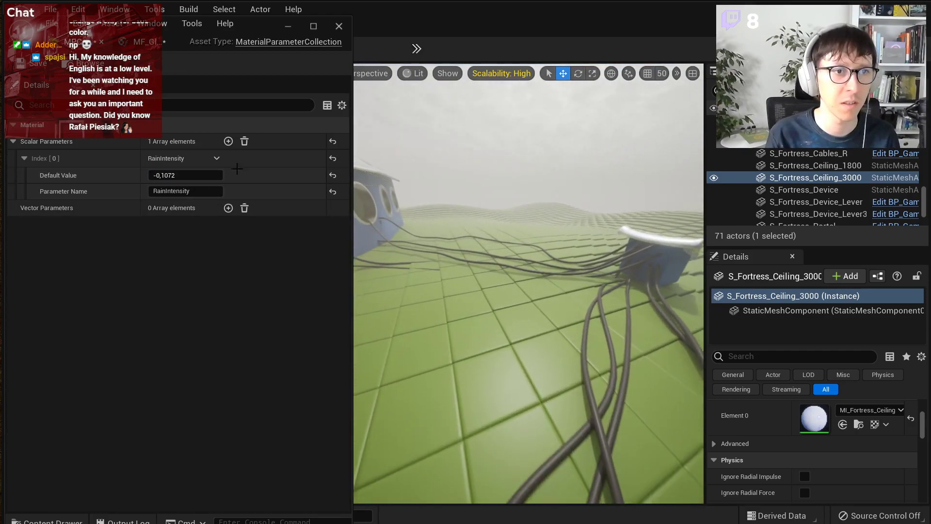
{"action": "left_click_drag", "start_coordinate": [199, 175], "coordinate": [268, 174]}
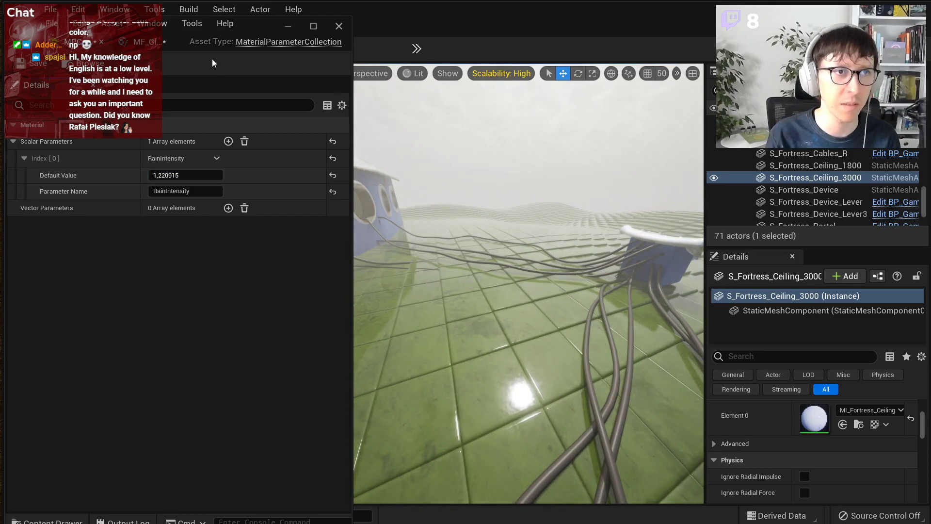
Step: In the weather material function, insert a Saturate node between the RainIntensity collection parameter and the Multiply it feeds
{"action": "left_click", "coordinate": [141, 42]}
{"action": "scroll", "coordinate": [217, 232], "scroll_direction": "down", "scroll_amount": 10}
{"action": "right_click_drag", "start_coordinate": [265, 225], "coordinate": [239, 376]}
{"action": "scroll", "coordinate": [219, 319], "scroll_direction": "up", "scroll_amount": 6}
{"action": "left_click_drag", "start_coordinate": [287, 272], "coordinate": [185, 264]}
{"action": "scroll", "coordinate": [229, 286], "scroll_direction": "up", "scroll_amount": 2}
{"action": "left_click_drag", "start_coordinate": [228, 286], "coordinate": [275, 280]}
{"action": "type", "text": "satu"}
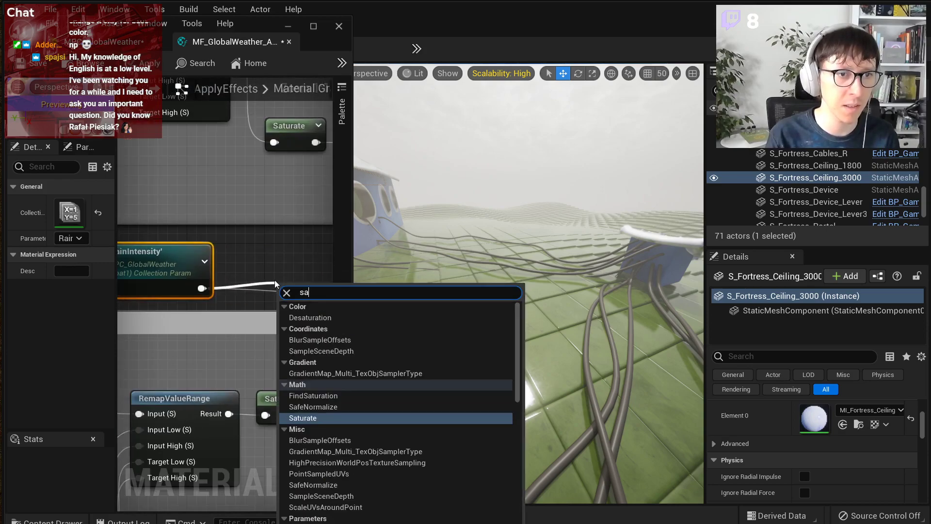
{"action": "key", "text": "Return"}
{"action": "right_click_drag", "start_coordinate": [274, 281], "coordinate": [145, 262]}
{"action": "left_click_drag", "start_coordinate": [195, 287], "coordinate": [291, 297]}
{"action": "scroll", "coordinate": [279, 360], "scroll_direction": "down", "scroll_amount": 3}
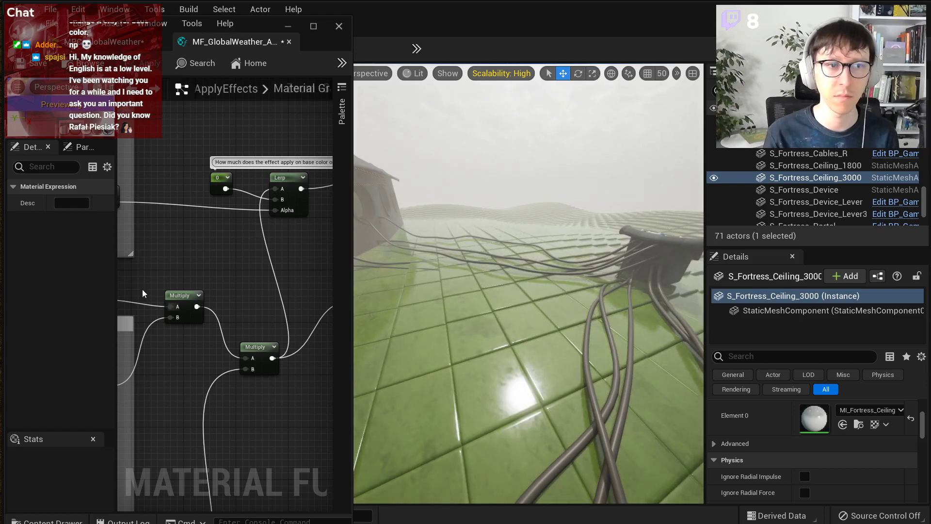
Step: Raise RainIntensity's default value in MPC_GlobalWeather to 10.669114 and inspect the wet roof tiles up close
{"action": "left_click", "coordinate": [100, 46]}
{"action": "left_click_drag", "start_coordinate": [199, 178], "coordinate": [233, 175]}
{"action": "mouse_move", "coordinate": [478, 305]}
{"action": "right_mouse_down"}
{"action": "mouse_move", "coordinate": [497, 368]}
{"action": "mouse_move", "coordinate": [478, 305]}
{"action": "right_mouse_up"}
{"action": "right_click_drag", "start_coordinate": [509, 352], "coordinate": [488, 314]}
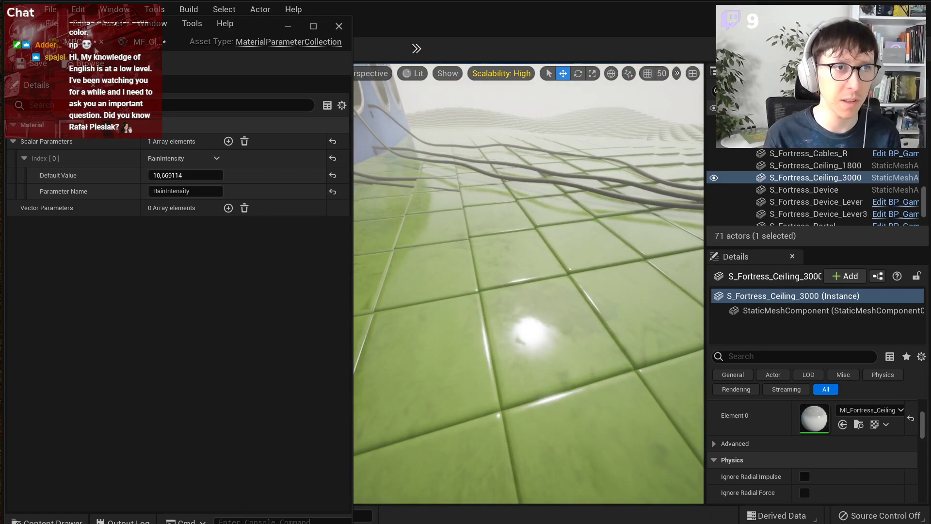
Step: Set the texture size constant of the Variance texture's WorldAlignedTexture to 2400 and save the material function
{"action": "left_click", "coordinate": [154, 42]}
{"action": "right_click_drag", "start_coordinate": [141, 298], "coordinate": [297, 300]}
{"action": "right_click_drag", "start_coordinate": [177, 298], "coordinate": [266, 289]}
{"action": "right_click_drag", "start_coordinate": [177, 364], "coordinate": [118, 226]}
{"action": "right_click_drag", "start_coordinate": [203, 325], "coordinate": [137, 196]}
{"action": "right_click_drag", "start_coordinate": [141, 243], "coordinate": [235, 319]}
{"action": "scroll", "coordinate": [236, 319], "scroll_direction": "down", "scroll_amount": 1}
{"action": "right_click_drag", "start_coordinate": [154, 374], "coordinate": [281, 319]}
{"action": "scroll", "coordinate": [275, 330], "scroll_direction": "up", "scroll_amount": 3}
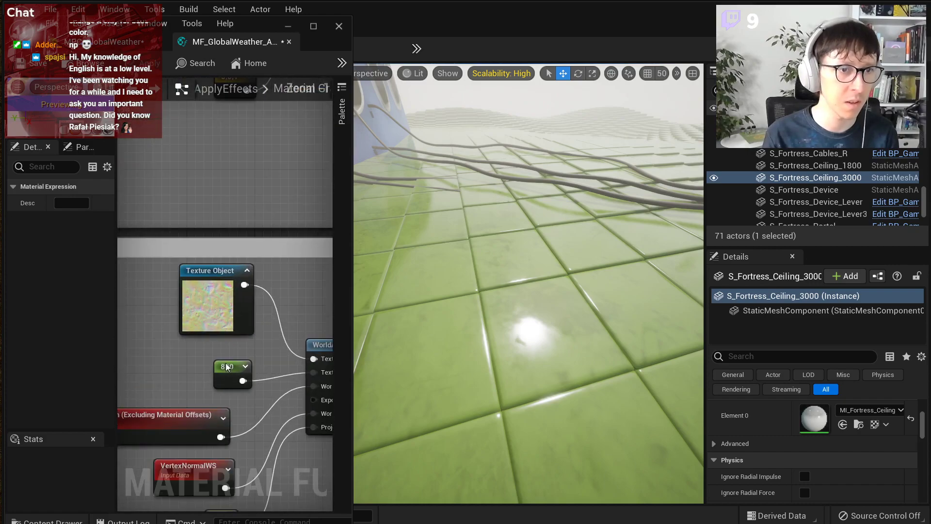
{"action": "left_click", "coordinate": [230, 367]}
{"action": "type", "text": "2400"}
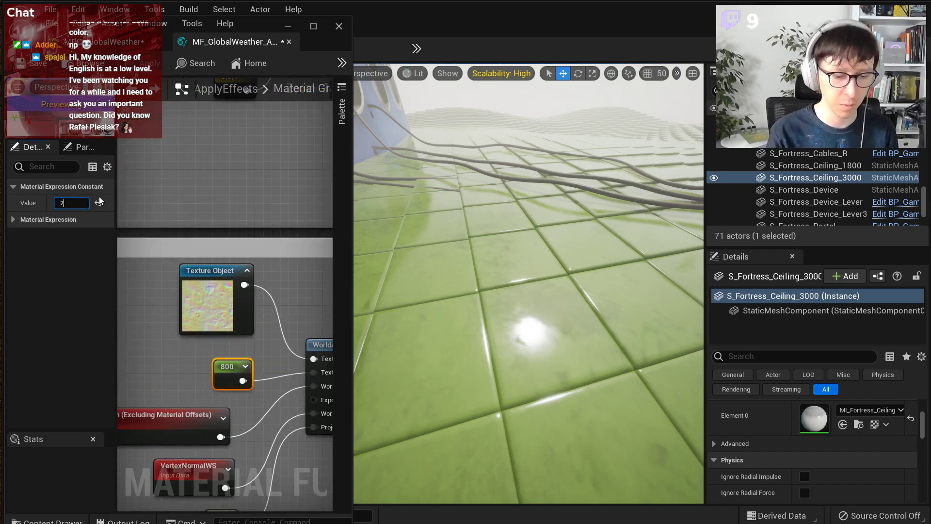
{"action": "key", "text": "Return"}
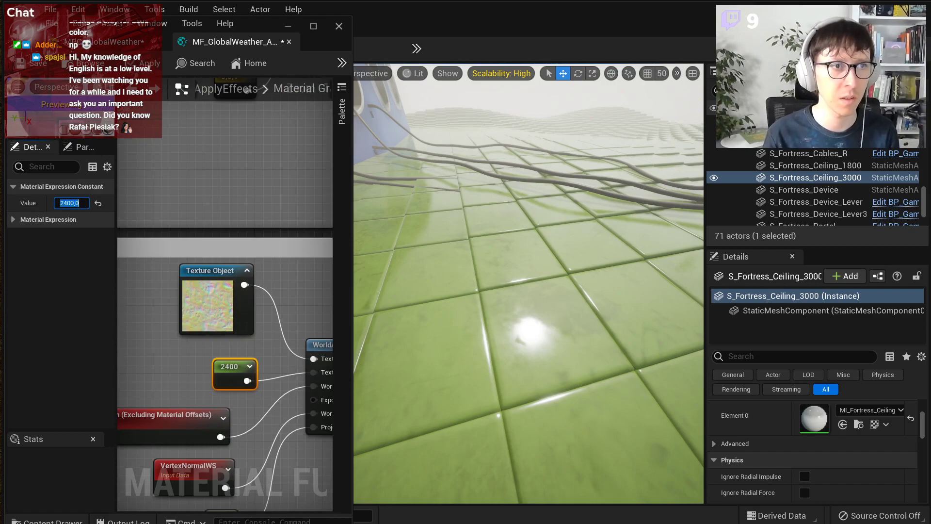
{"action": "left_click", "coordinate": [33, 64]}
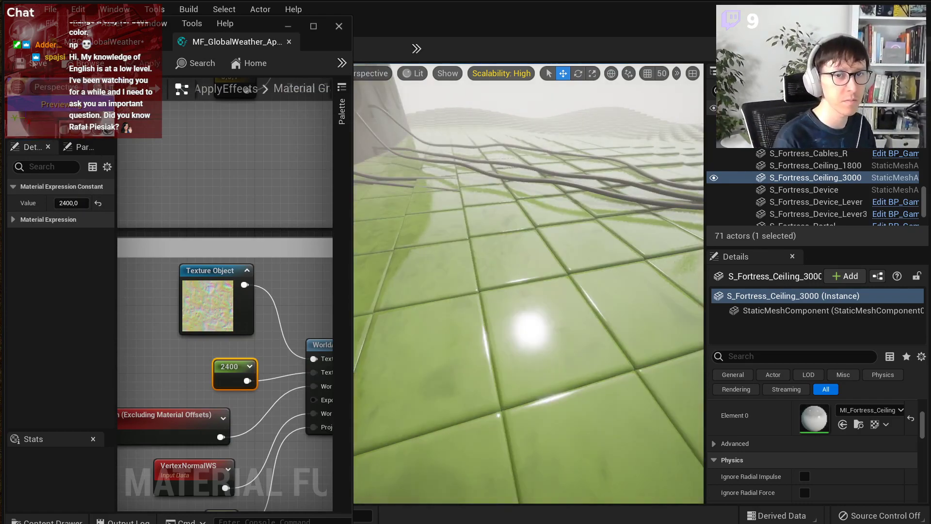
Step: Set the Variance texture's texture size constant to 5000 and apply the change to the materials in the level
{"action": "right_click_drag", "start_coordinate": [529, 284], "coordinate": [538, 313]}
{"action": "key", "text": "w"}
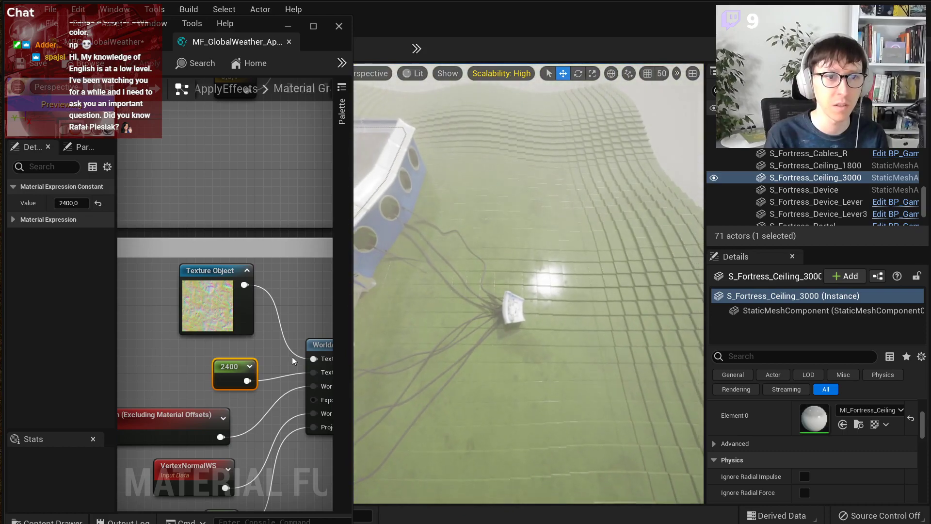
{"action": "left_click", "coordinate": [74, 204]}
{"action": "type", "text": "500"}
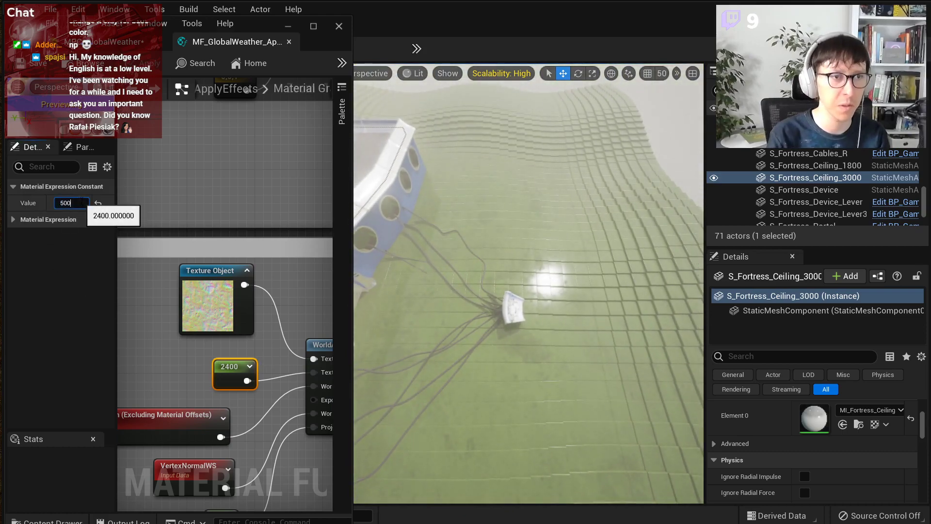
{"action": "type", "text": "0"}
{"action": "key", "text": "Return"}
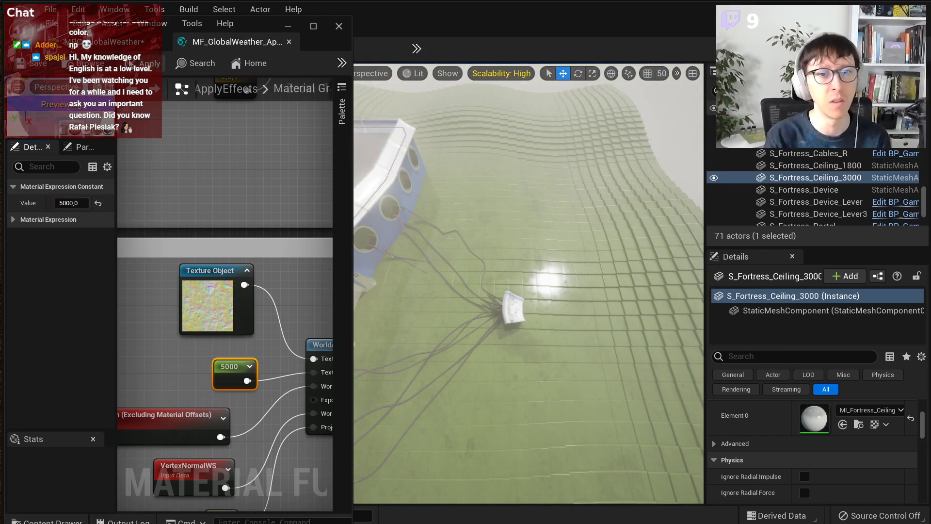
{"action": "left_click", "coordinate": [131, 63]}
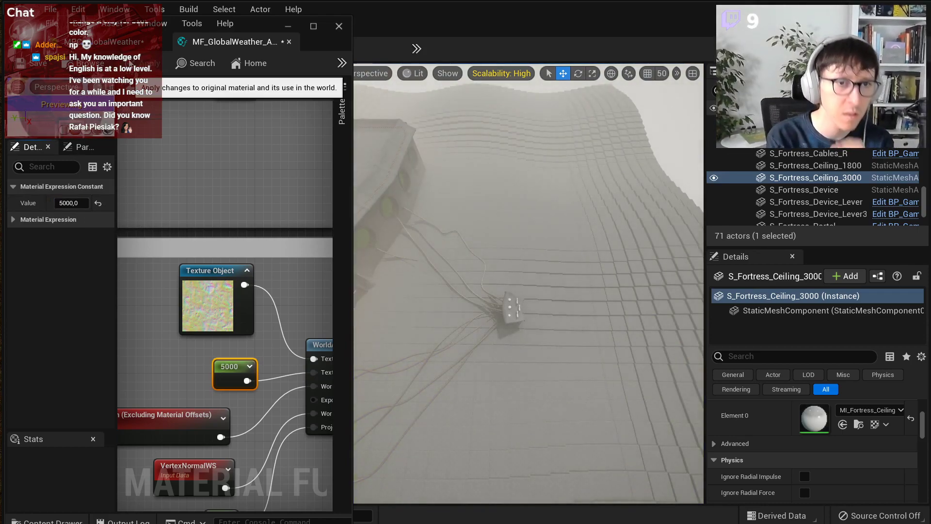
Step: Save the material function and inspect the wet roof, the fortress walls and the sky from several angles
{"action": "mouse_move", "coordinate": [546, 303]}
{"action": "right_mouse_down"}
{"action": "mouse_move", "coordinate": [547, 250]}
{"action": "mouse_move", "coordinate": [519, 248]}
{"action": "mouse_move", "coordinate": [555, 242]}
{"action": "mouse_move", "coordinate": [556, 262]}
{"action": "mouse_move", "coordinate": [528, 268]}
{"action": "mouse_move", "coordinate": [529, 242]}
{"action": "mouse_move", "coordinate": [573, 242]}
{"action": "mouse_move", "coordinate": [480, 232]}
{"action": "mouse_move", "coordinate": [533, 232]}
{"action": "right_mouse_up"}
{"action": "key", "text": "w"}
{"action": "left_click", "coordinate": [42, 68]}
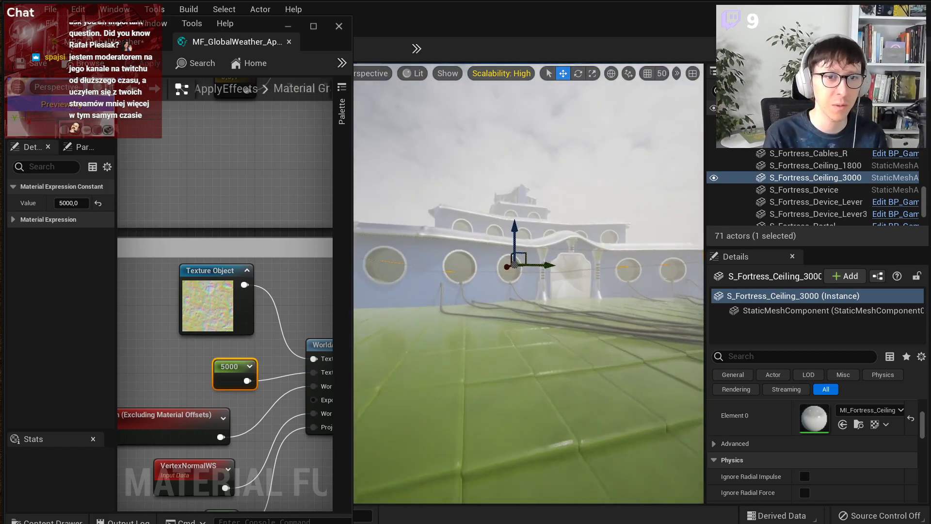
{"action": "right_click_drag", "start_coordinate": [525, 196], "coordinate": [548, 138]}
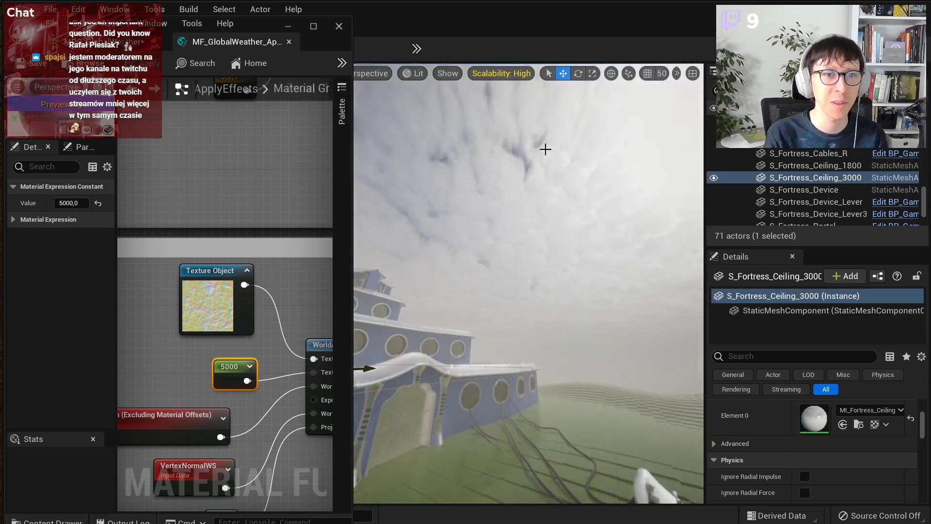
{"action": "right_click_drag", "start_coordinate": [577, 175], "coordinate": [526, 253]}
{"action": "key", "text": "w"}
Step: Shrink the material editor's details area for more graph space and fit the editor window beside the level viewport
{"action": "scroll", "coordinate": [171, 235], "scroll_direction": "down", "scroll_amount": 4}
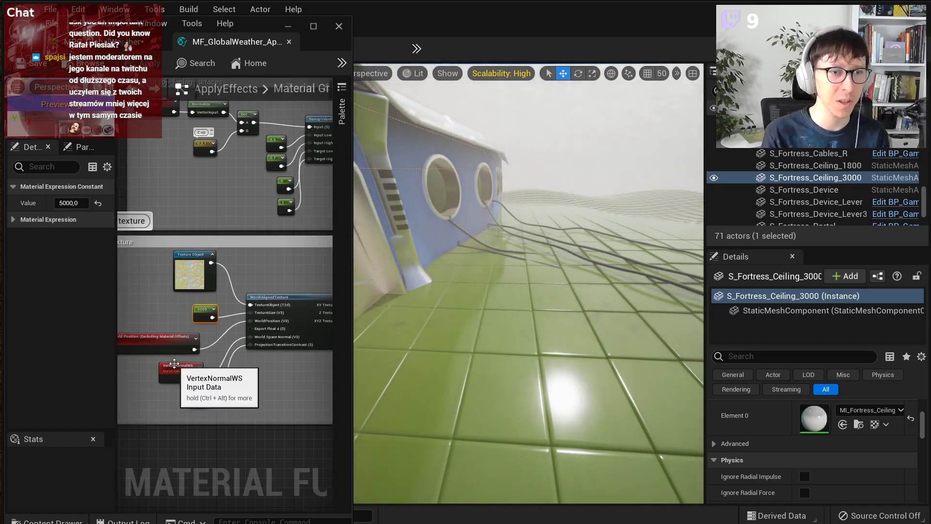
{"action": "scroll", "coordinate": [179, 376], "scroll_direction": "up", "scroll_amount": 4}
{"action": "left_click_drag", "start_coordinate": [352, 362], "coordinate": [533, 347]}
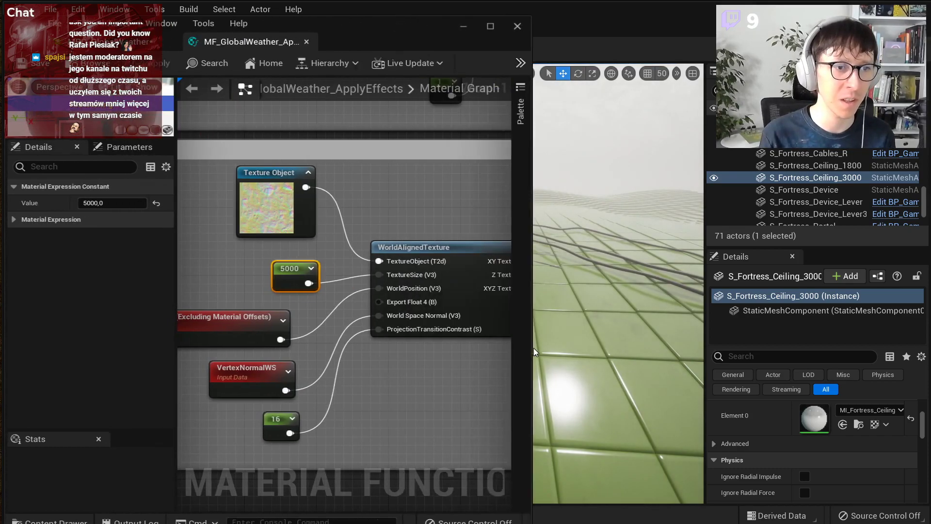
{"action": "left_click_drag", "start_coordinate": [177, 328], "coordinate": [76, 310]}
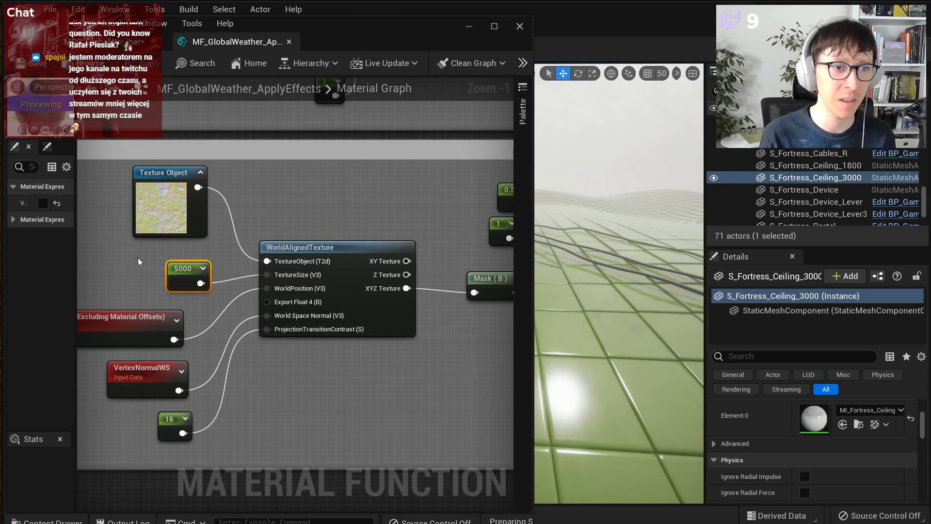
{"action": "scroll", "coordinate": [321, 335], "scroll_direction": "down", "scroll_amount": 3}
{"action": "left_click_drag", "start_coordinate": [532, 298], "coordinate": [398, 296]}
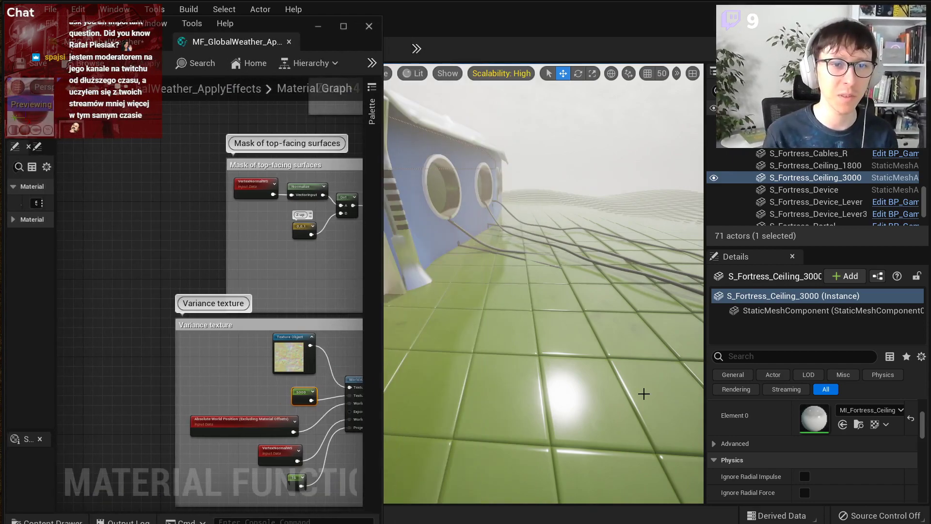
Step: Save MPC_GlobalWeather, return to the material function and look over the roof from above
{"action": "left_click", "coordinate": [24, 61]}
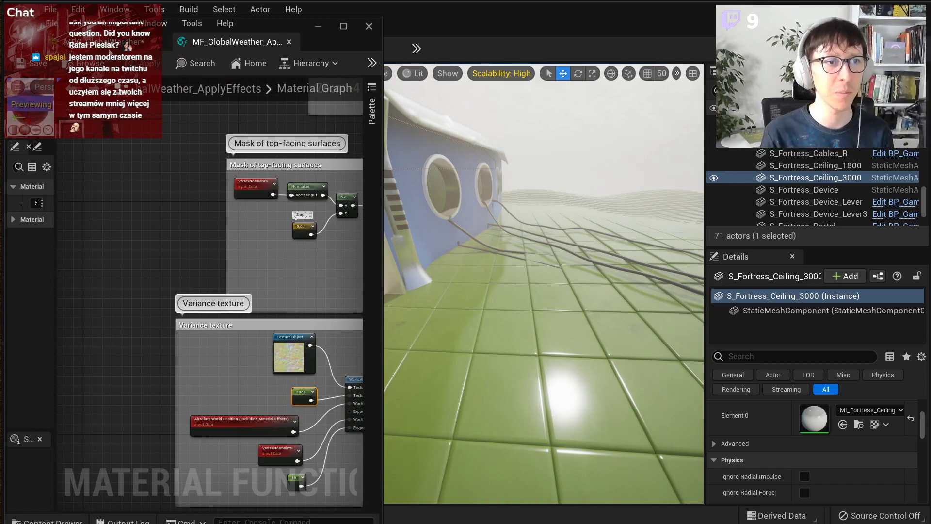
{"action": "left_click", "coordinate": [87, 42]}
{"action": "left_click", "coordinate": [161, 49]}
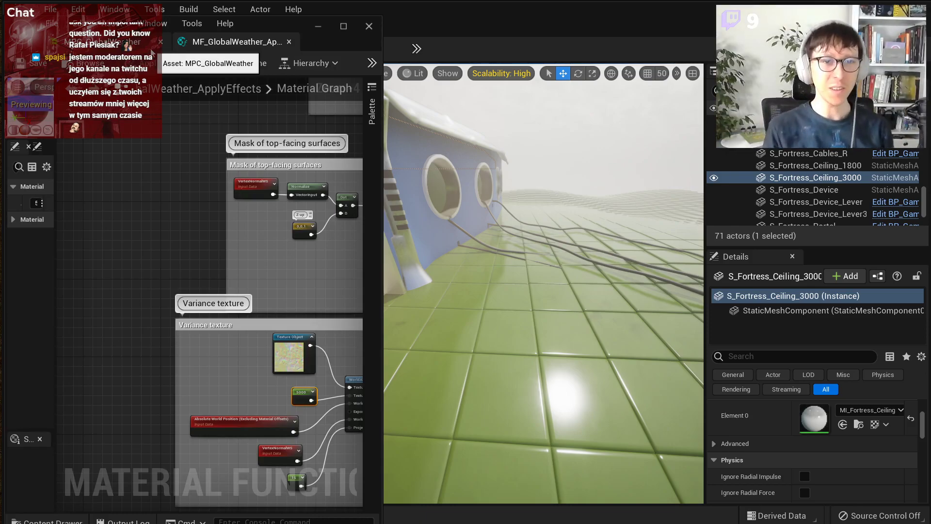
{"action": "right_click_drag", "start_coordinate": [481, 181], "coordinate": [531, 185]}
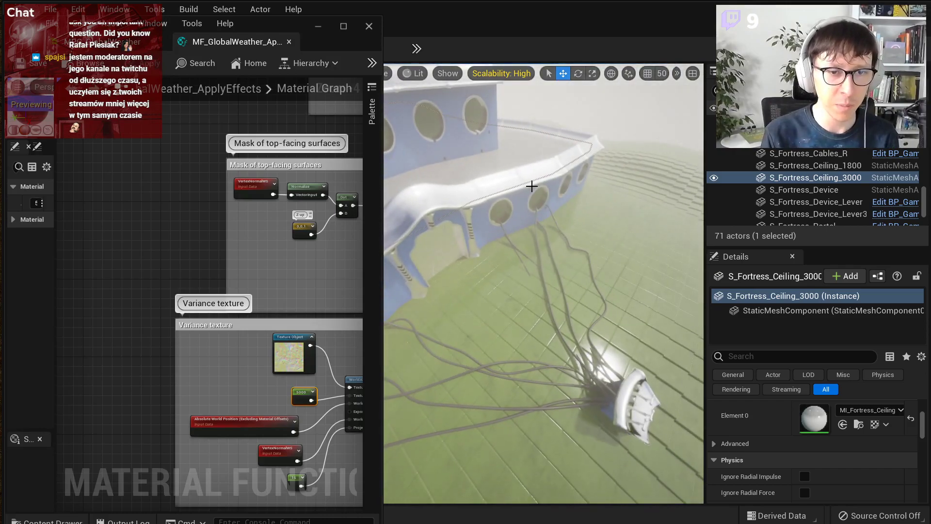
Step: Switch to Firefox and open patreon.com/techartaid in a new tab
{"action": "key", "text": "alt+Tab"}
{"action": "key", "text": "ctrl+t"}
{"action": "type", "text": "patreon.com/tech"}
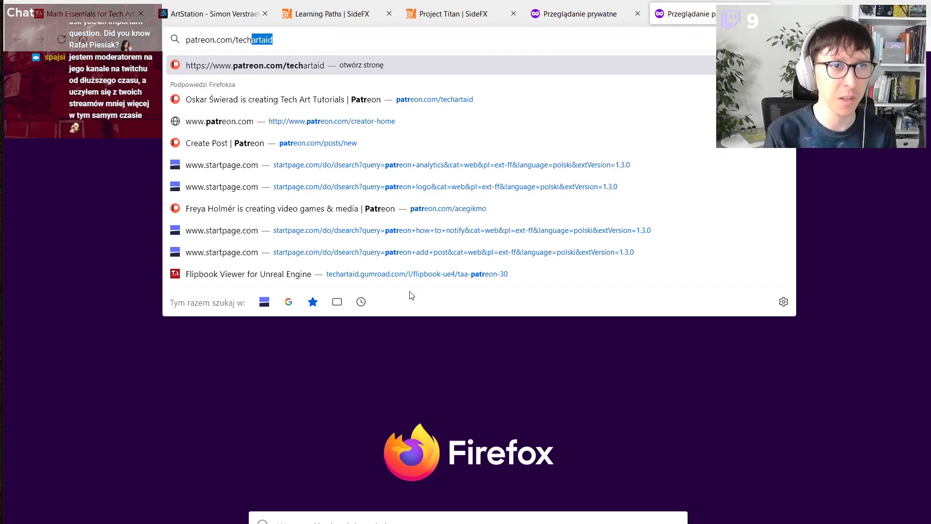
{"action": "key", "text": "Return"}
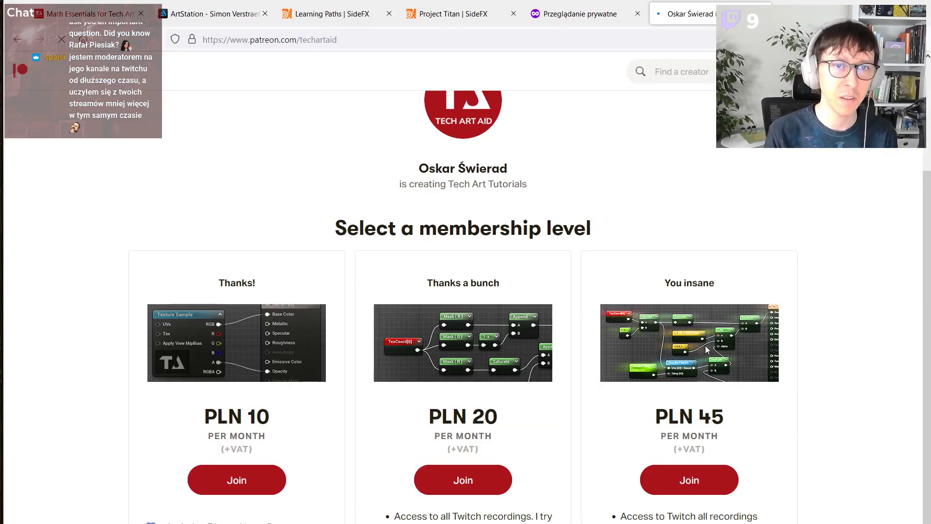
Step: Review the membership levels with their project-file benefits, plus the about section and recent posts on the Patreon page
{"action": "scroll", "coordinate": [743, 374], "scroll_direction": "down", "scroll_amount": 1}
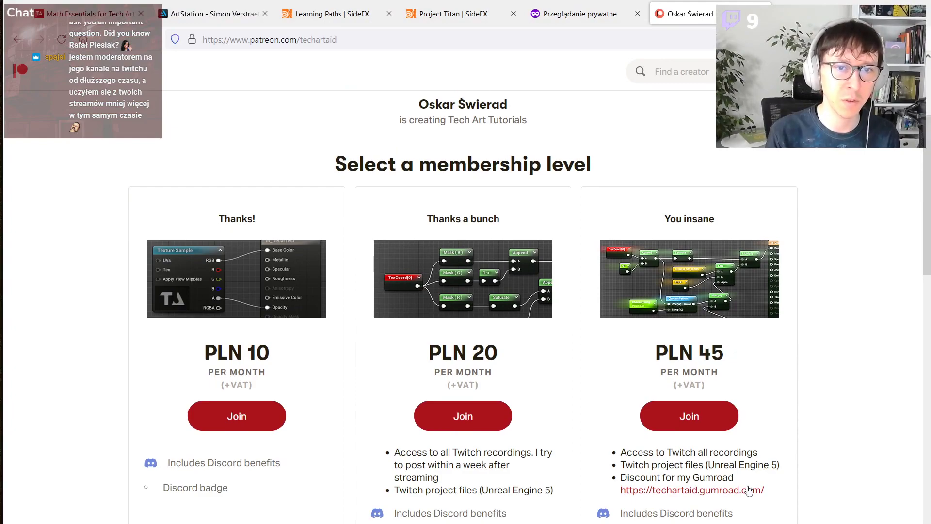
{"action": "left_click_drag", "start_coordinate": [649, 465], "coordinate": [698, 465]}
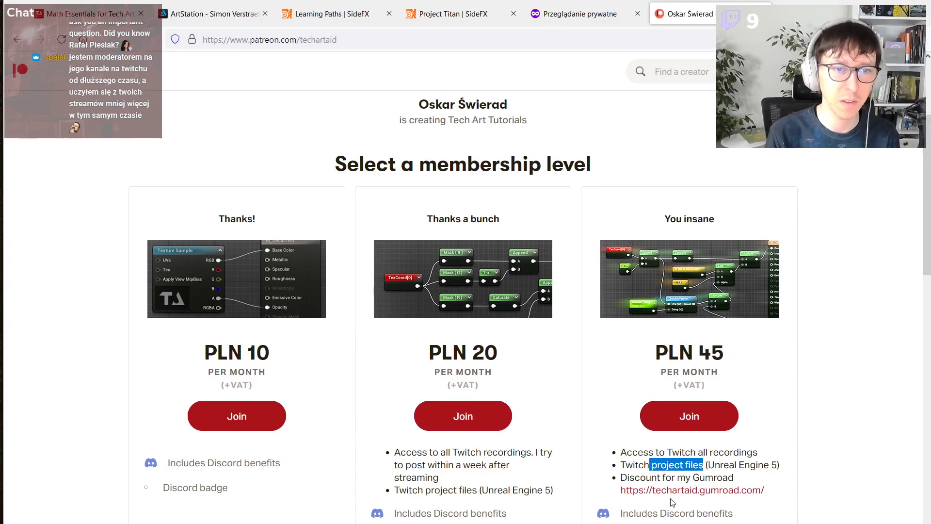
{"action": "left_click", "coordinate": [551, 503]}
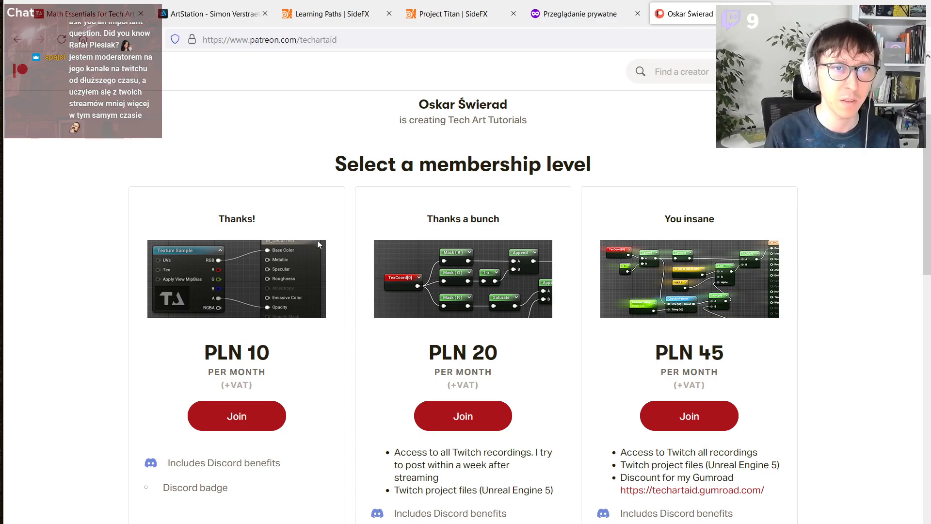
{"action": "scroll", "coordinate": [607, 275], "scroll_direction": "up", "scroll_amount": 2}
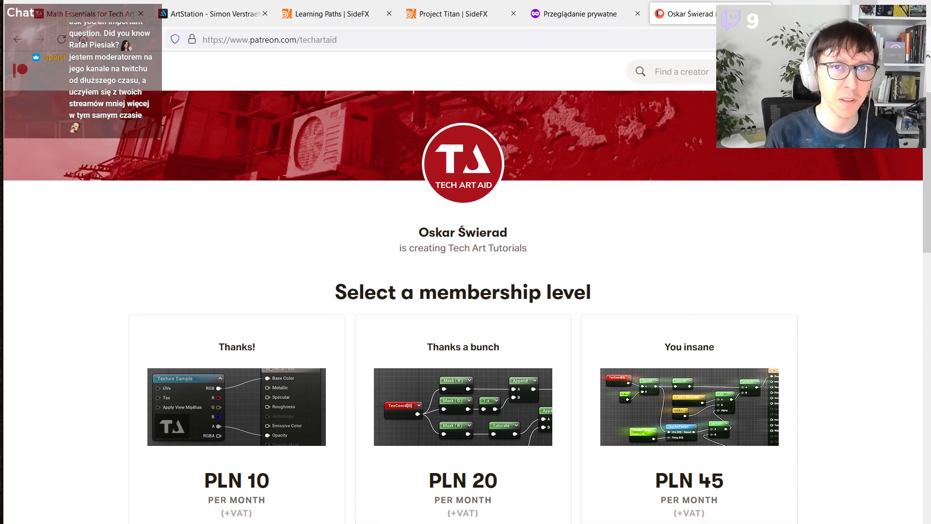
{"action": "scroll", "coordinate": [709, 287], "scroll_direction": "down", "scroll_amount": 15}
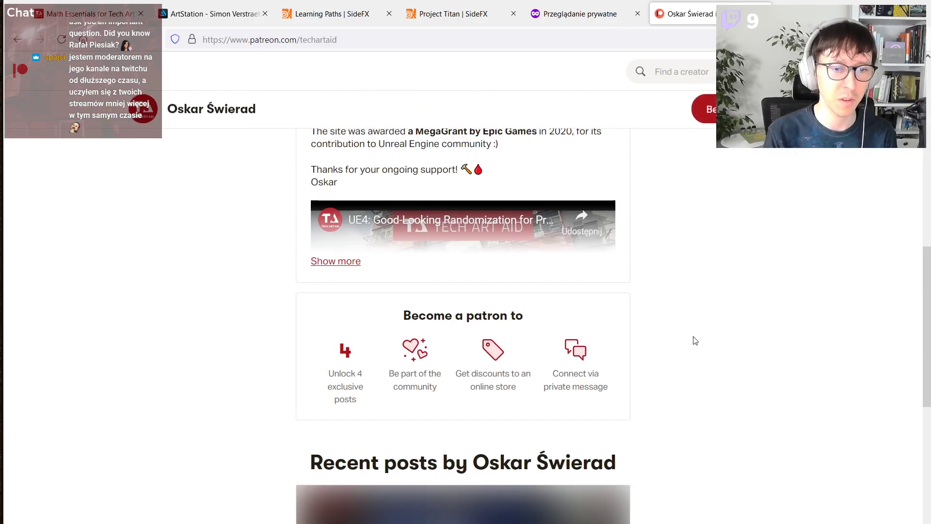
{"action": "scroll", "coordinate": [643, 510], "scroll_direction": "down", "scroll_amount": 5}
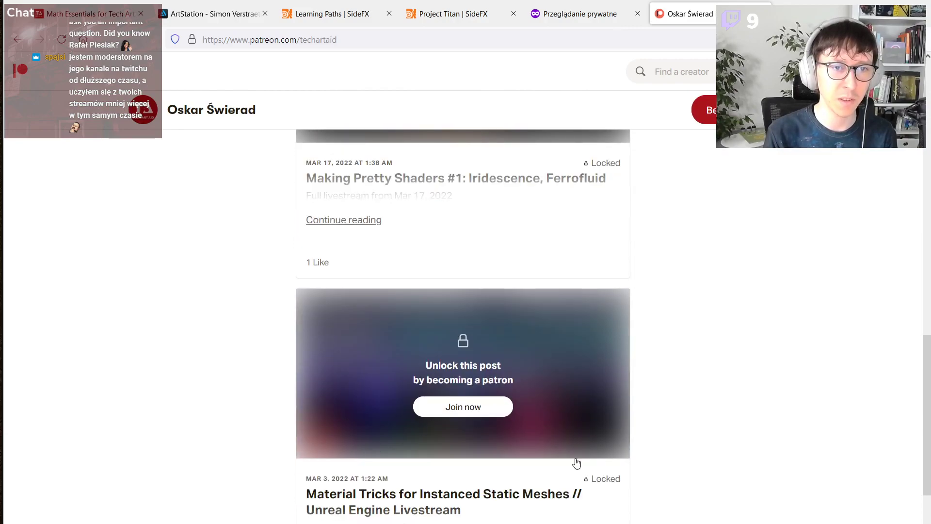
{"action": "scroll", "coordinate": [621, 497], "scroll_direction": "up", "scroll_amount": 4}
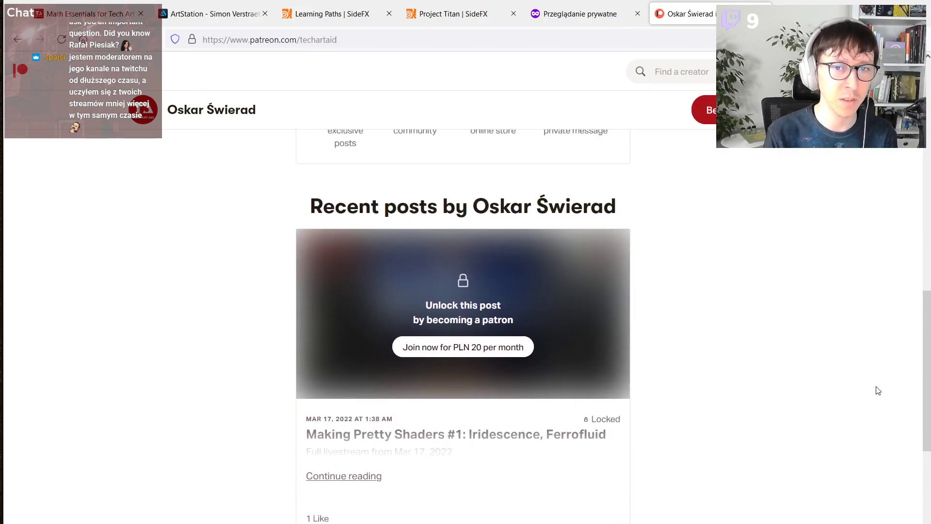
{"action": "left_click_drag", "start_coordinate": [921, 386], "coordinate": [921, 298]}
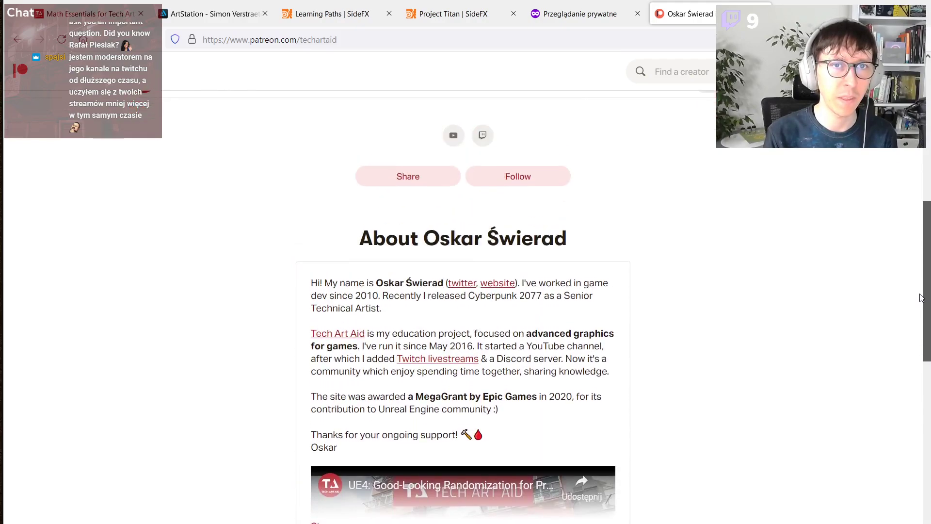
{"action": "scroll", "coordinate": [755, 279], "scroll_direction": "up", "scroll_amount": 8}
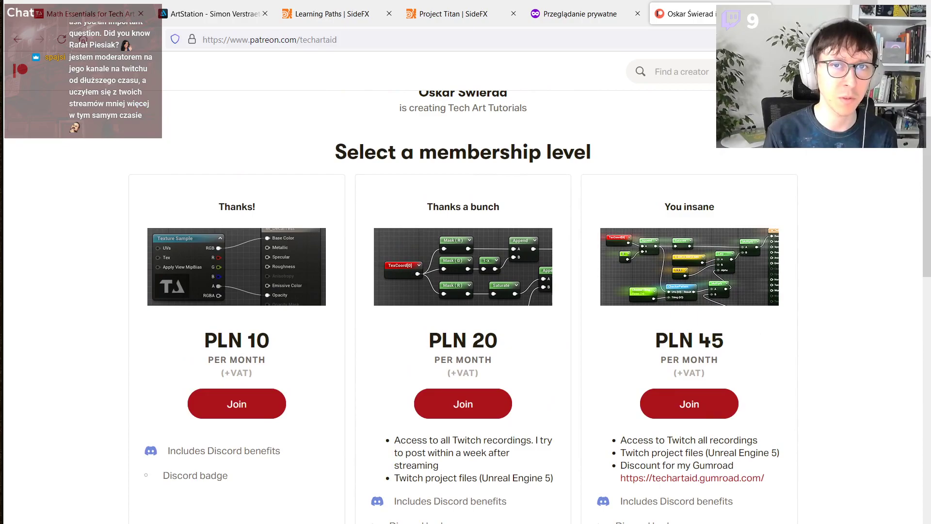
Step: Return to the Unreal Editor, clear the selection and examine the wetness on the roof tiles, cables and device
{"action": "left_click", "coordinate": [864, 11]}
{"action": "right_click_drag", "start_coordinate": [559, 306], "coordinate": [592, 297]}
{"action": "left_click", "coordinate": [648, 118]}
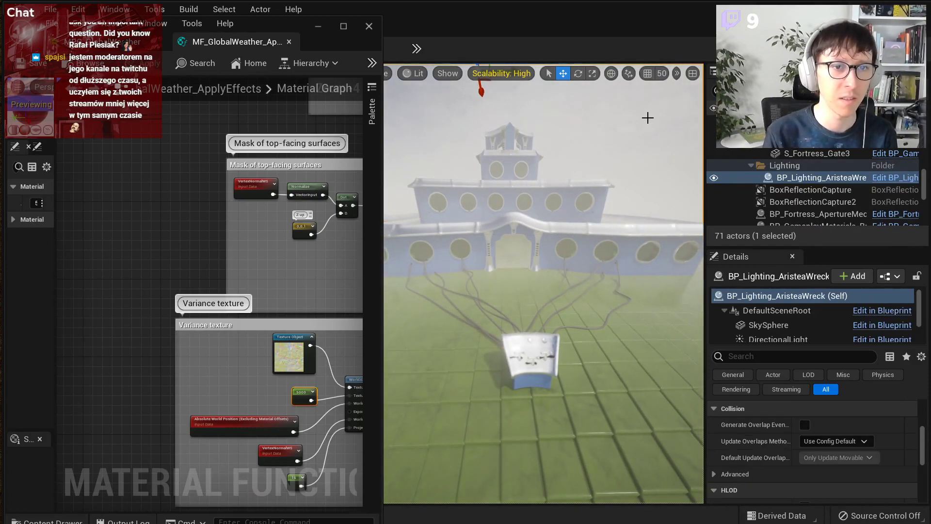
{"action": "key", "text": "Escape"}
{"action": "right_click_drag", "start_coordinate": [617, 180], "coordinate": [408, 125]}
{"action": "mouse_move", "coordinate": [598, 213]}
{"action": "right_mouse_down"}
{"action": "mouse_move", "coordinate": [584, 201]}
{"action": "mouse_move", "coordinate": [598, 214]}
{"action": "right_mouse_up"}
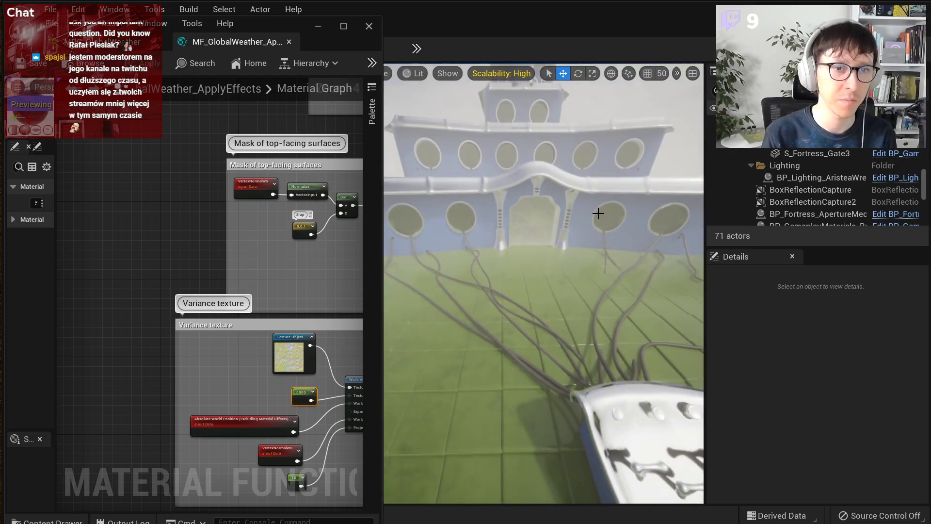
{"action": "right_click_drag", "start_coordinate": [642, 247], "coordinate": [599, 288]}
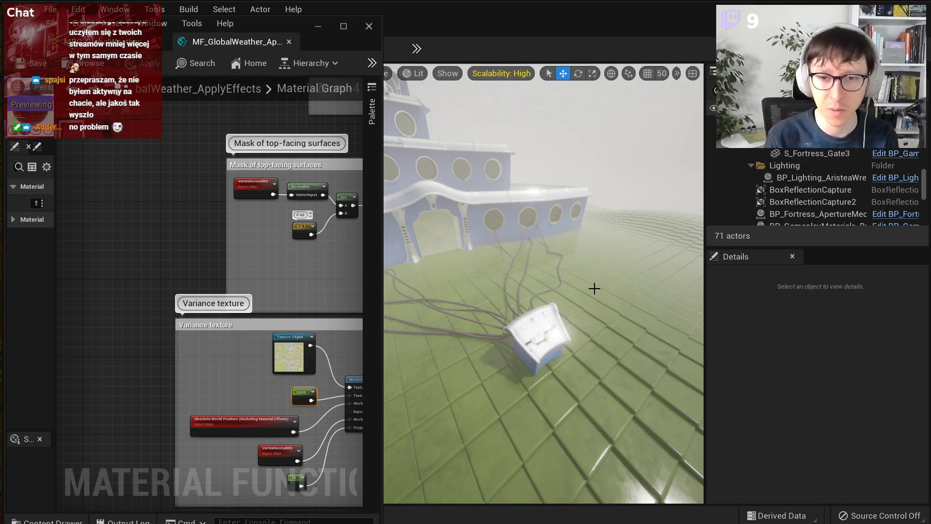
{"action": "right_click_drag", "start_coordinate": [608, 256], "coordinate": [589, 195]}
{"action": "key", "text": "w"}
{"action": "key", "text": "s"}
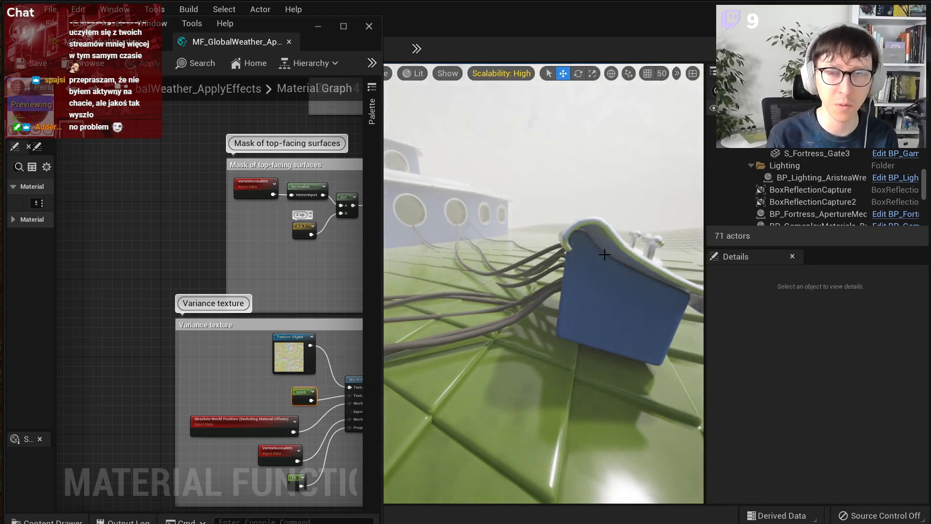
Step: Examine the wetness on the device, roof tiles and cables, as well as the fortress facade from a distance
{"action": "key", "text": "d"}
{"action": "mouse_move", "coordinate": [588, 254]}
{"action": "right_mouse_down"}
{"action": "mouse_move", "coordinate": [578, 256]}
{"action": "mouse_move", "coordinate": [590, 261]}
{"action": "right_mouse_up"}
{"action": "key", "text": "e"}
{"action": "key", "text": "d"}
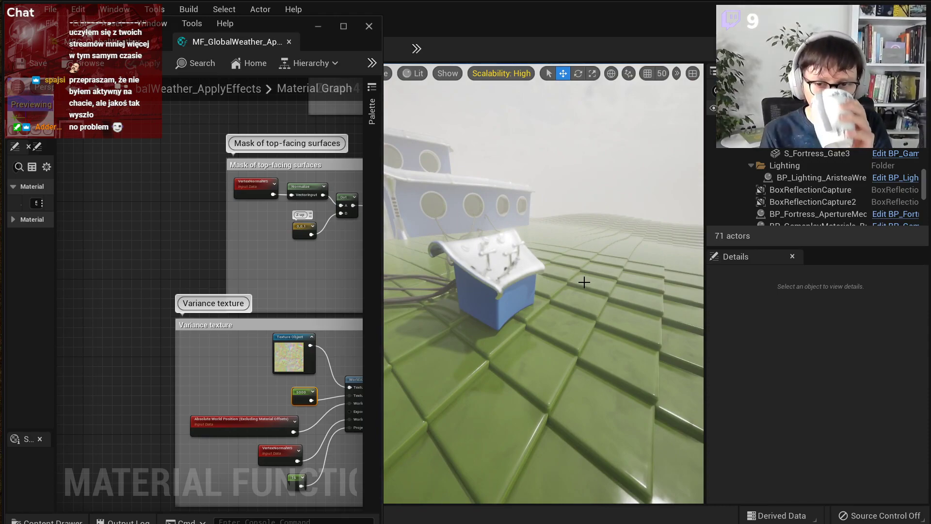
{"action": "right_click_drag", "start_coordinate": [596, 320], "coordinate": [641, 316]}
{"action": "key", "text": "w"}
{"action": "key", "text": "w"}
{"action": "key", "text": "d"}
{"action": "mouse_move", "coordinate": [520, 304]}
{"action": "right_mouse_down"}
{"action": "mouse_move", "coordinate": [579, 312]}
{"action": "mouse_move", "coordinate": [558, 334]}
{"action": "mouse_move", "coordinate": [509, 297]}
{"action": "mouse_move", "coordinate": [517, 306]}
{"action": "mouse_move", "coordinate": [531, 288]}
{"action": "mouse_move", "coordinate": [530, 300]}
{"action": "mouse_move", "coordinate": [496, 307]}
{"action": "mouse_move", "coordinate": [526, 311]}
{"action": "right_mouse_up"}
{"action": "key", "text": "s"}
{"action": "key", "text": "w"}
{"action": "key", "text": "s"}
{"action": "key", "text": "w"}
{"action": "key", "text": "s"}
{"action": "key", "text": "e"}
{"action": "right_click_drag", "start_coordinate": [582, 273], "coordinate": [582, 256]}
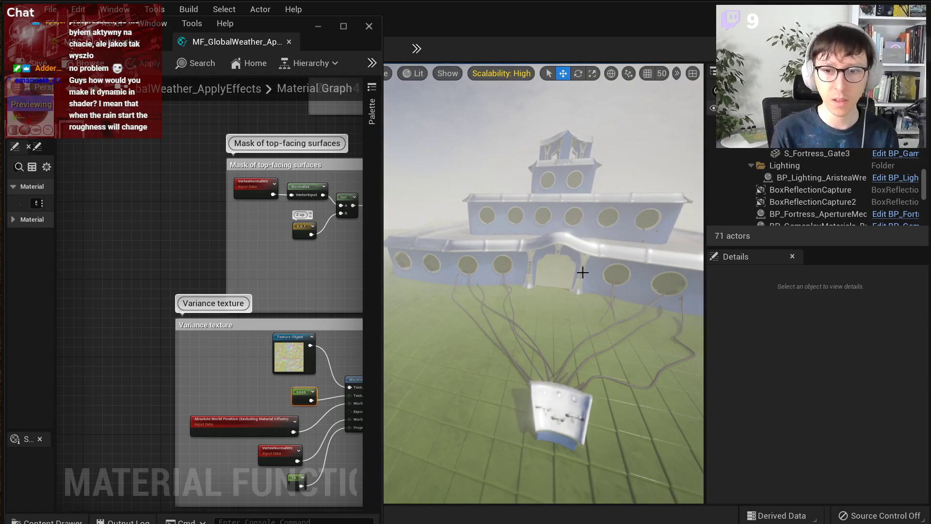
{"action": "key", "text": "w"}
{"action": "right_click_drag", "start_coordinate": [586, 267], "coordinate": [609, 266]}
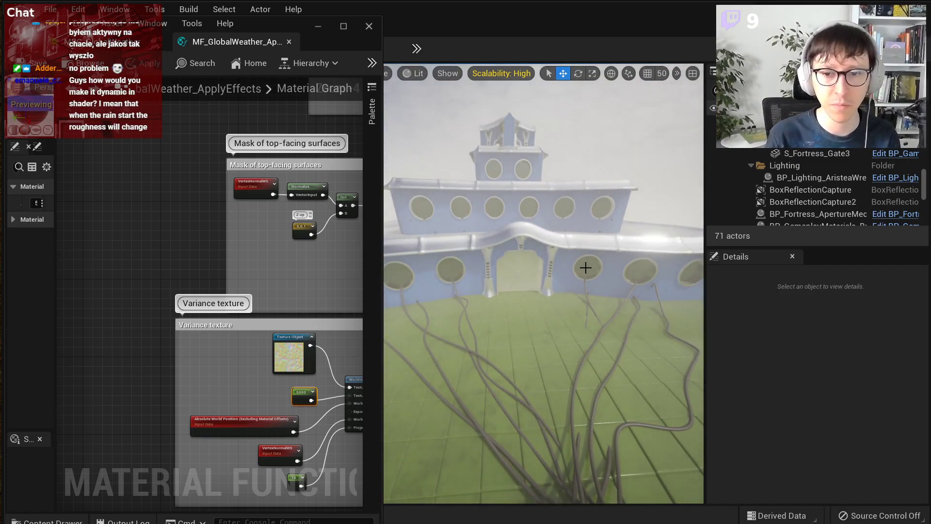
{"action": "right_click_drag", "start_coordinate": [536, 216], "coordinate": [441, 233]}
Step: Enlarge the viewport, fly inside the fortress and bring up MPC_GlobalWeather beside it
{"action": "left_click_drag", "start_coordinate": [381, 235], "coordinate": [301, 234]}
{"action": "key", "text": "w"}
{"action": "right_click_drag", "start_coordinate": [465, 252], "coordinate": [573, 275]}
{"action": "key", "text": "w"}
{"action": "left_click", "coordinate": [146, 43]}
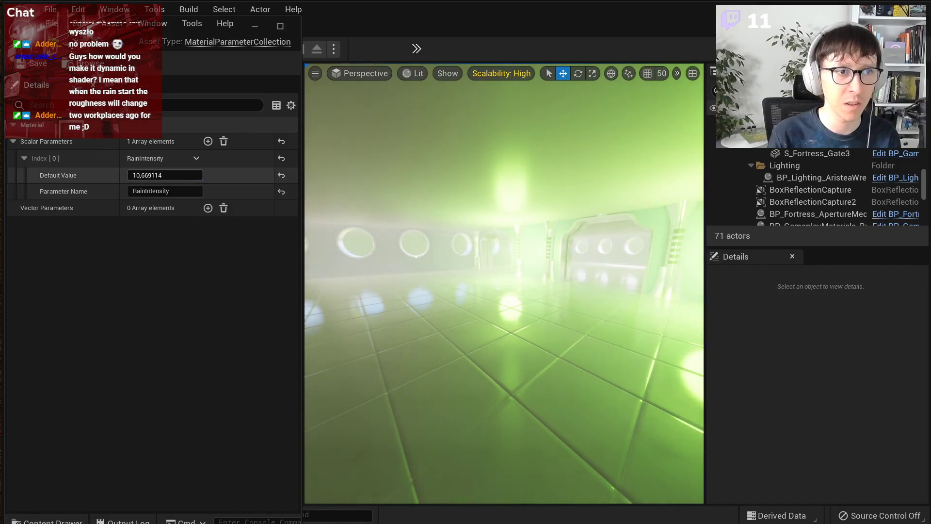
Step: Try lower RainIntensity default values of about 1.45 and 2.42 while viewing the fortress interior
{"action": "left_click_drag", "start_coordinate": [165, 175], "coordinate": [146, 175]}
{"action": "right_click_drag", "start_coordinate": [437, 274], "coordinate": [499, 208]}
{"action": "left_click_drag", "start_coordinate": [168, 175], "coordinate": [213, 175]}
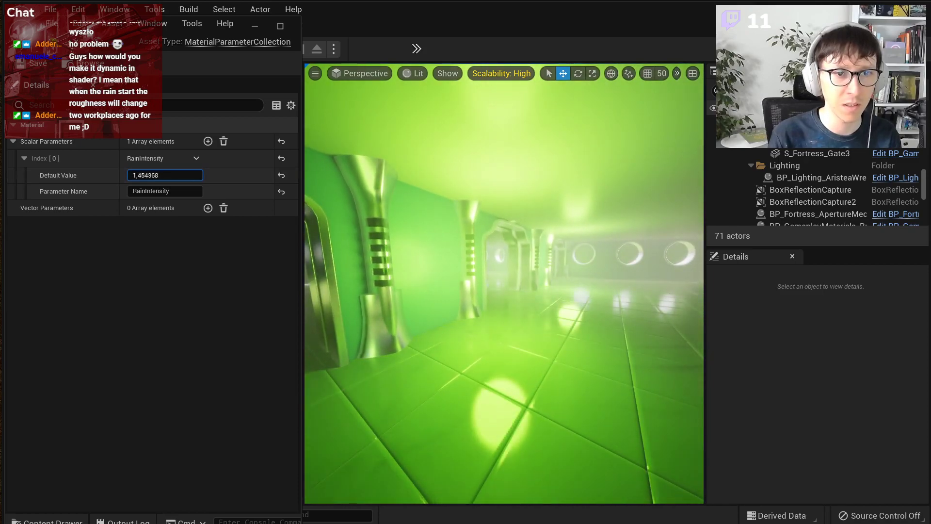
Step: Inspect the wet surfaces inside the fortress and on its facade, roofs and surrounding tiles from several distances
{"action": "right_click_drag", "start_coordinate": [436, 274], "coordinate": [396, 298]}
{"action": "key", "text": "s"}
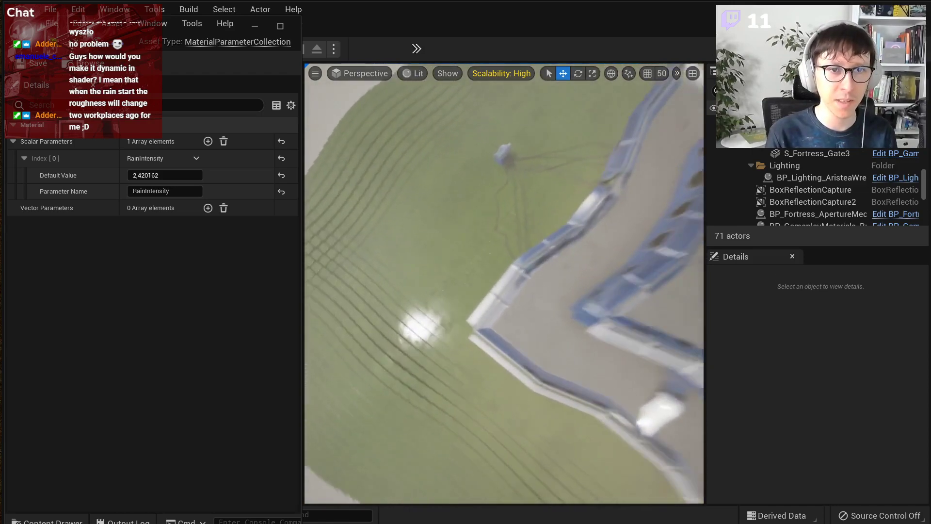
{"action": "key", "text": "w"}
{"action": "right_click_drag", "start_coordinate": [505, 284], "coordinate": [567, 282]}
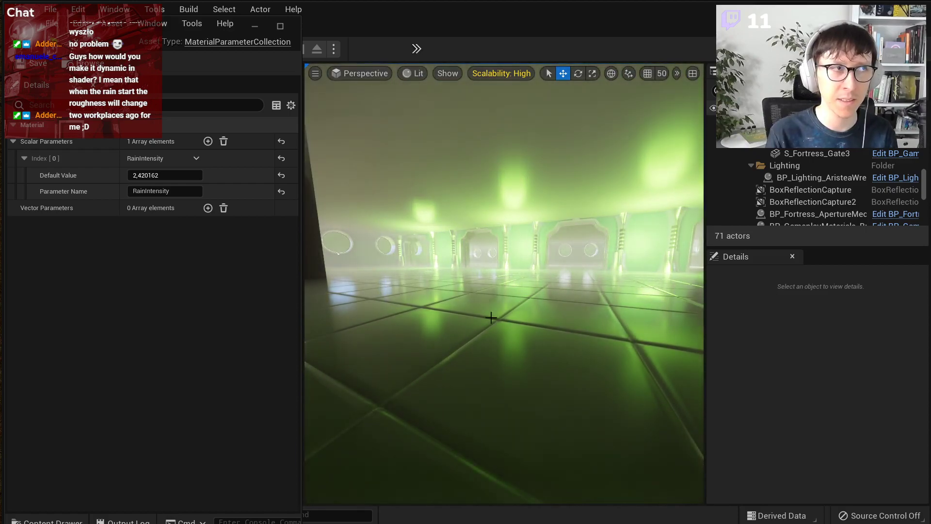
{"action": "key", "text": "e"}
{"action": "mouse_move", "coordinate": [503, 331]}
{"action": "right_mouse_down"}
{"action": "mouse_move", "coordinate": [506, 340]}
{"action": "mouse_move", "coordinate": [492, 337]}
{"action": "mouse_move", "coordinate": [515, 324]}
{"action": "mouse_move", "coordinate": [510, 335]}
{"action": "mouse_move", "coordinate": [519, 330]}
{"action": "mouse_move", "coordinate": [522, 340]}
{"action": "mouse_move", "coordinate": [499, 342]}
{"action": "mouse_move", "coordinate": [503, 333]}
{"action": "right_mouse_up"}
{"action": "key", "text": "s"}
{"action": "key", "text": "w"}
{"action": "key", "text": "s"}
{"action": "key", "text": "w"}
{"action": "key", "text": "s"}
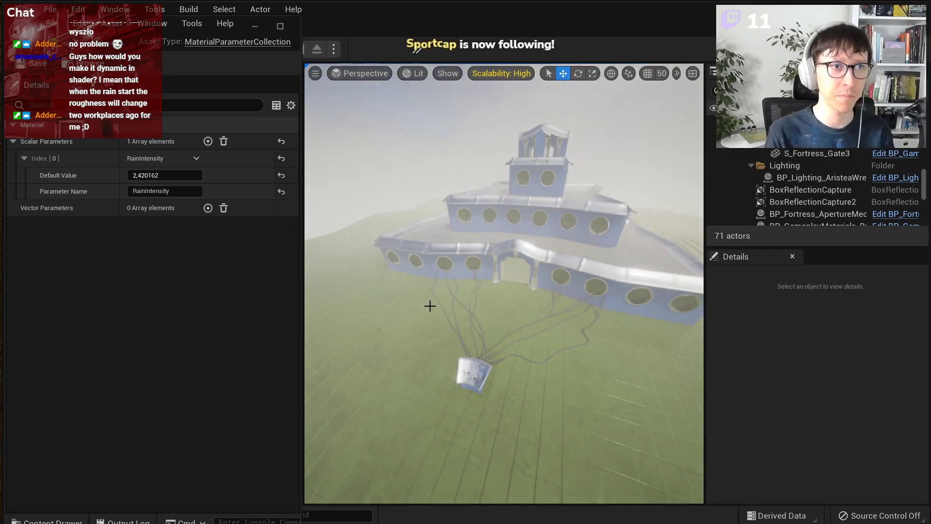
{"action": "key", "text": "w"}
{"action": "mouse_move", "coordinate": [556, 256]}
{"action": "right_mouse_down"}
{"action": "mouse_move", "coordinate": [562, 262]}
{"action": "mouse_move", "coordinate": [558, 251]}
{"action": "right_mouse_up"}
{"action": "key", "text": "s"}
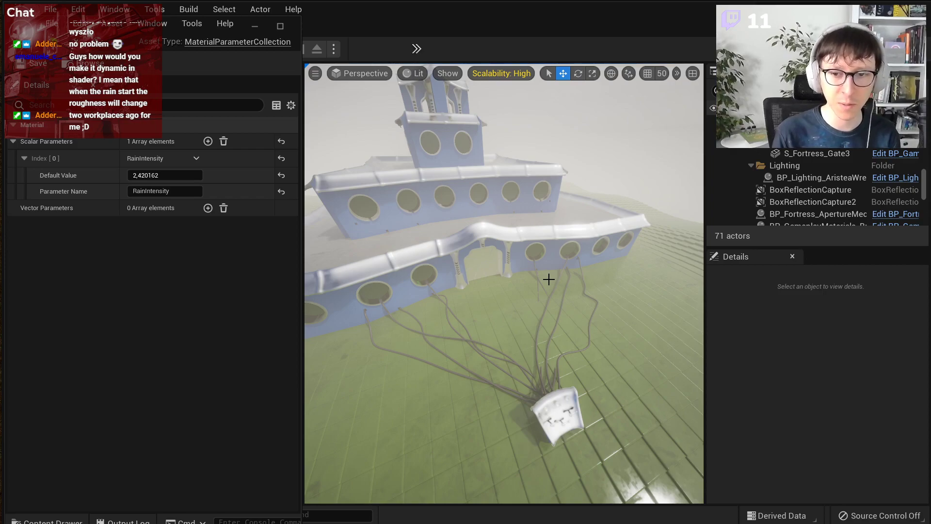
{"action": "right_click_drag", "start_coordinate": [517, 273], "coordinate": [505, 267]}
{"action": "right_click_drag", "start_coordinate": [571, 290], "coordinate": [599, 353]}
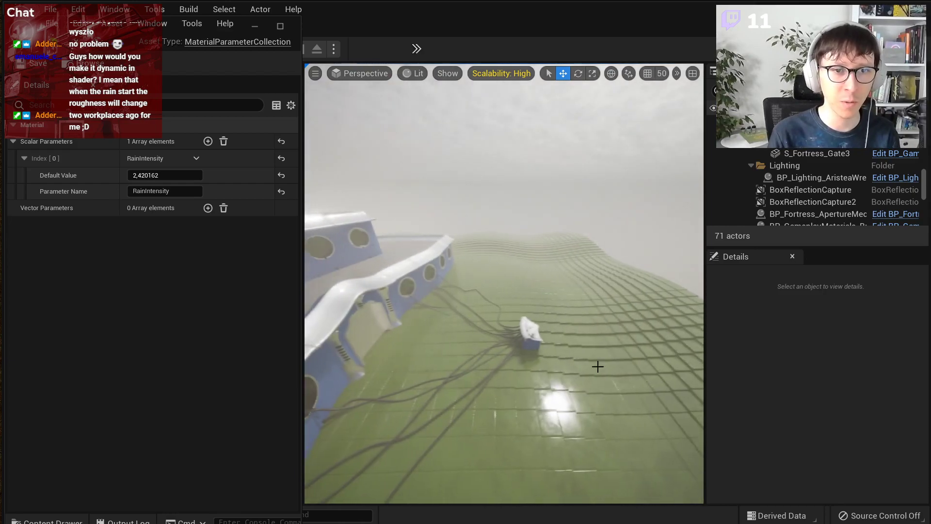
{"action": "mouse_move", "coordinate": [478, 256]}
{"action": "right_mouse_down"}
{"action": "mouse_move", "coordinate": [475, 219]}
{"action": "mouse_move", "coordinate": [436, 216]}
{"action": "mouse_move", "coordinate": [514, 291]}
{"action": "mouse_move", "coordinate": [487, 260]}
{"action": "right_mouse_up"}
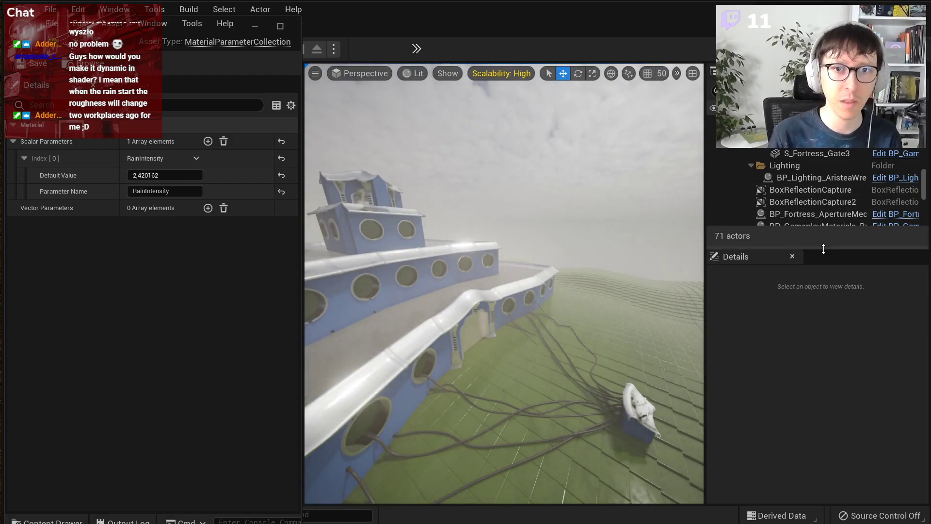
Step: Enlarge the Outliner, select BP_Lighting_AristeaWreck and examine how its sky and light affect the device and fortress
{"action": "left_click_drag", "start_coordinate": [766, 246], "coordinate": [827, 301]}
{"action": "left_click", "coordinate": [824, 179]}
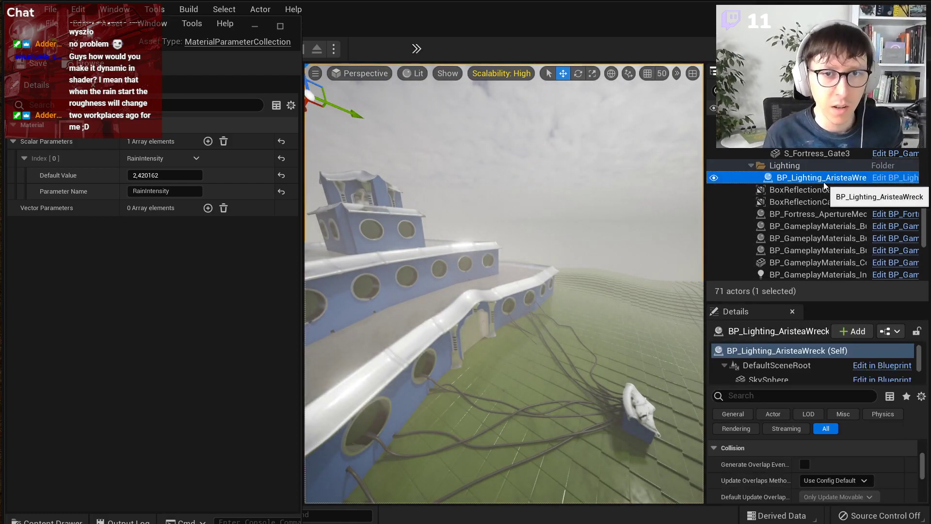
{"action": "right_click_drag", "start_coordinate": [528, 308], "coordinate": [582, 321]}
{"action": "scroll", "coordinate": [326, 278], "scroll_direction": "up", "scroll_amount": 3}
{"action": "right_click_drag", "start_coordinate": [505, 277], "coordinate": [487, 272]}
{"action": "right_click_drag", "start_coordinate": [543, 231], "coordinate": [536, 234]}
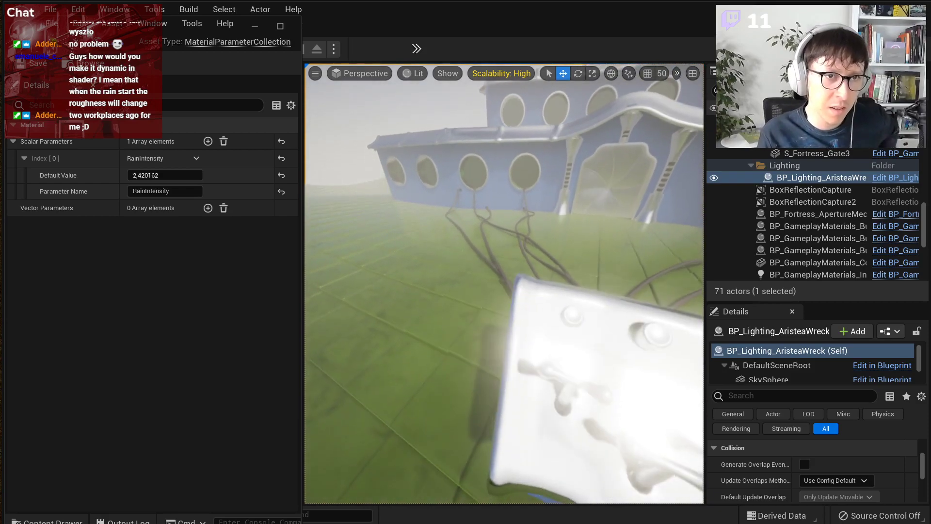
{"action": "scroll", "coordinate": [497, 198], "scroll_direction": "down", "scroll_amount": 5}
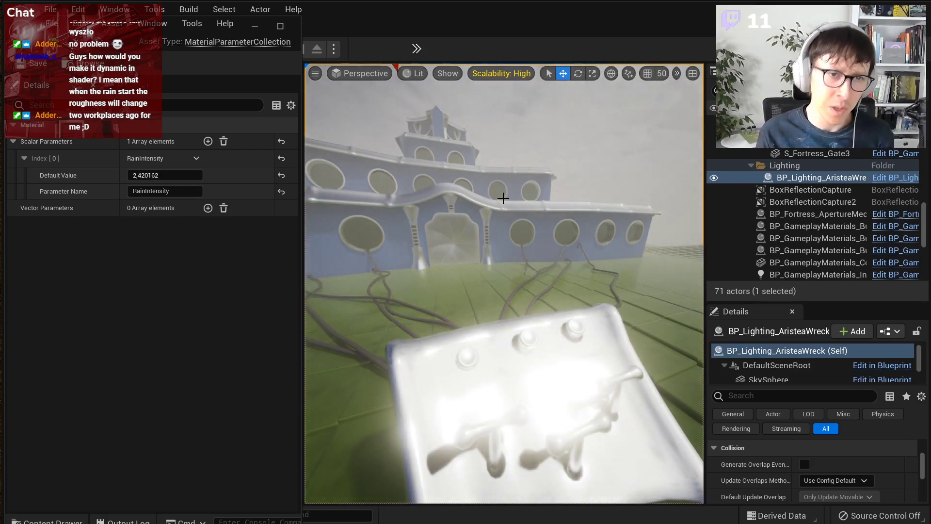
{"action": "right_click_drag", "start_coordinate": [506, 199], "coordinate": [508, 193]}
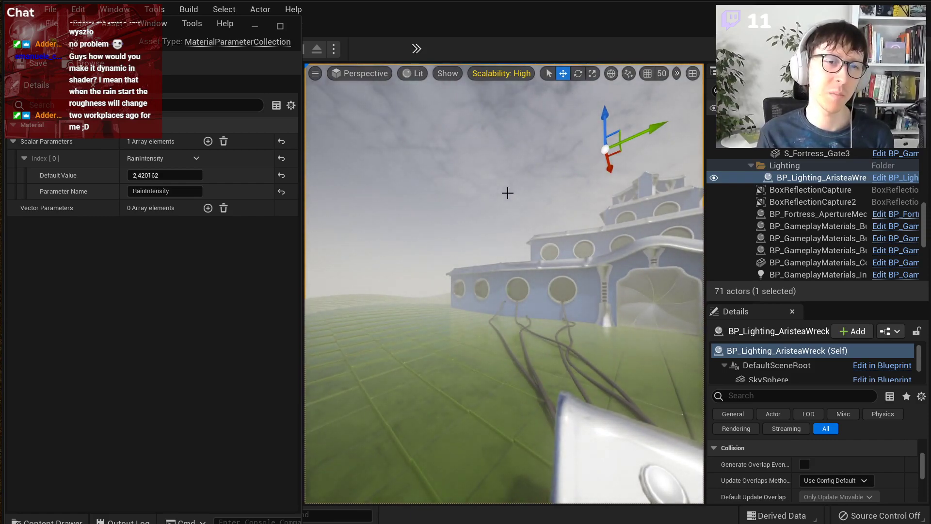
{"action": "right_click_drag", "start_coordinate": [515, 202], "coordinate": [458, 199]}
{"action": "key", "text": "s"}
{"action": "key", "text": "w"}
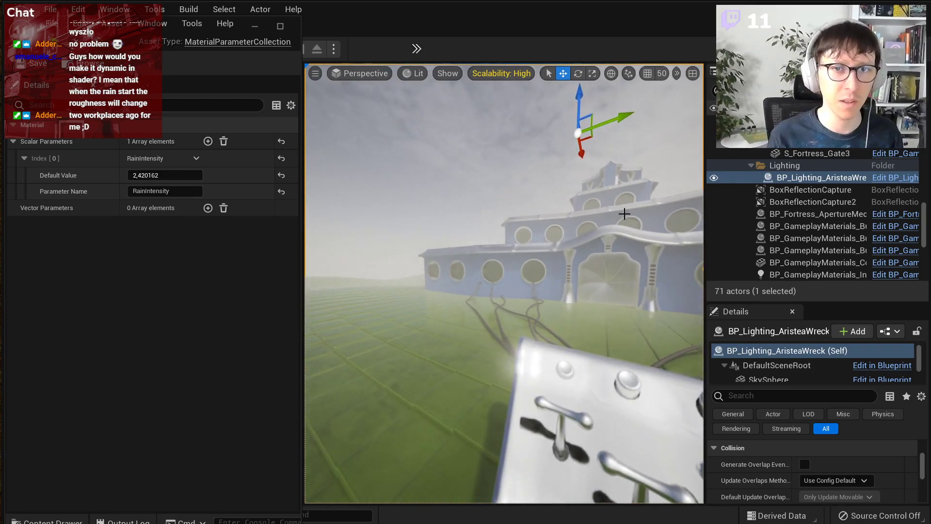
{"action": "key", "text": "s"}
{"action": "mouse_move", "coordinate": [617, 213]}
{"action": "right_mouse_down"}
{"action": "mouse_move", "coordinate": [626, 208]}
{"action": "mouse_move", "coordinate": [603, 213]}
{"action": "right_mouse_up"}
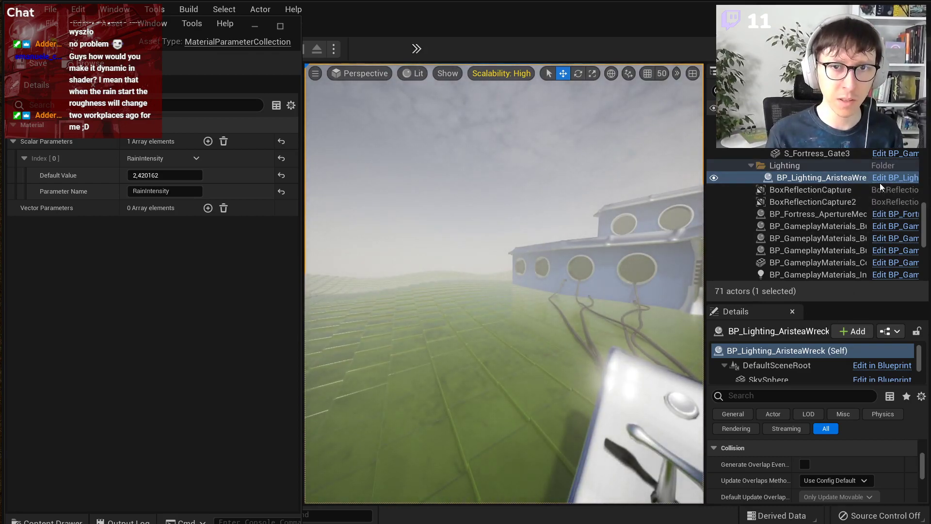
Step: Locate the selected lighting actor's asset in the Content Browser and set the RainIntensity default value to 0
{"action": "right_click", "coordinate": [826, 181]}
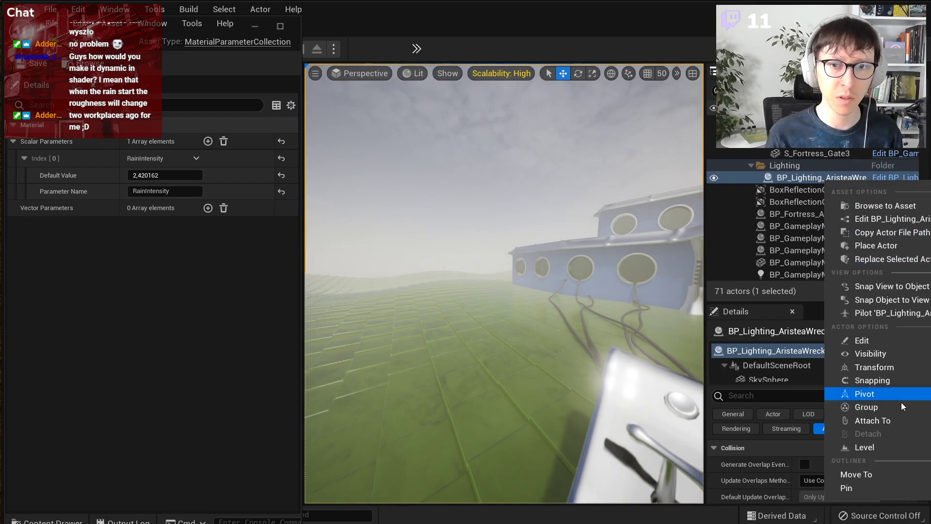
{"action": "left_click", "coordinate": [909, 211]}
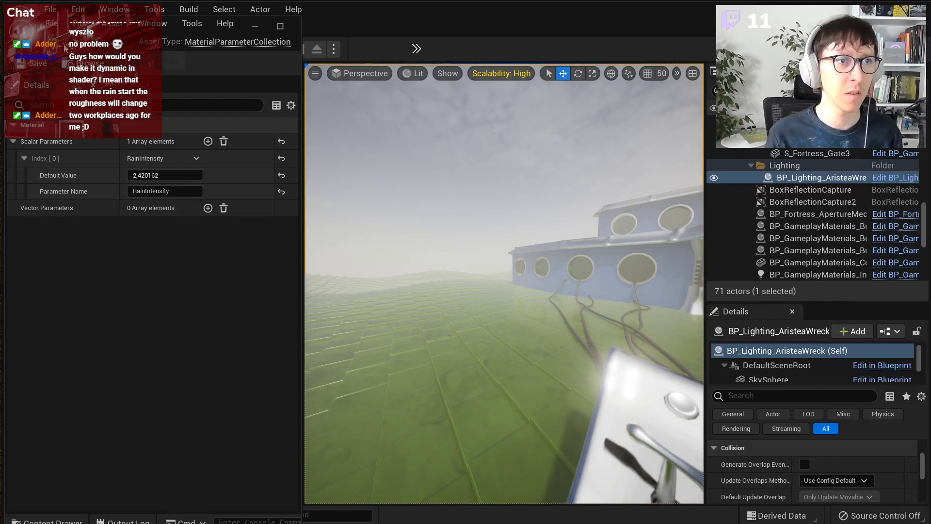
{"action": "left_click", "coordinate": [162, 176]}
{"action": "type", "text": "0"}
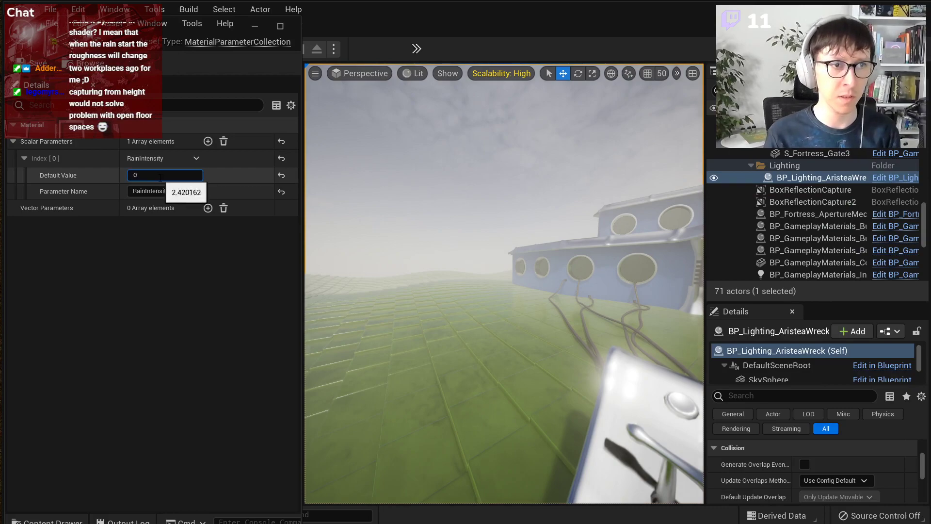
{"action": "key", "text": "Return"}
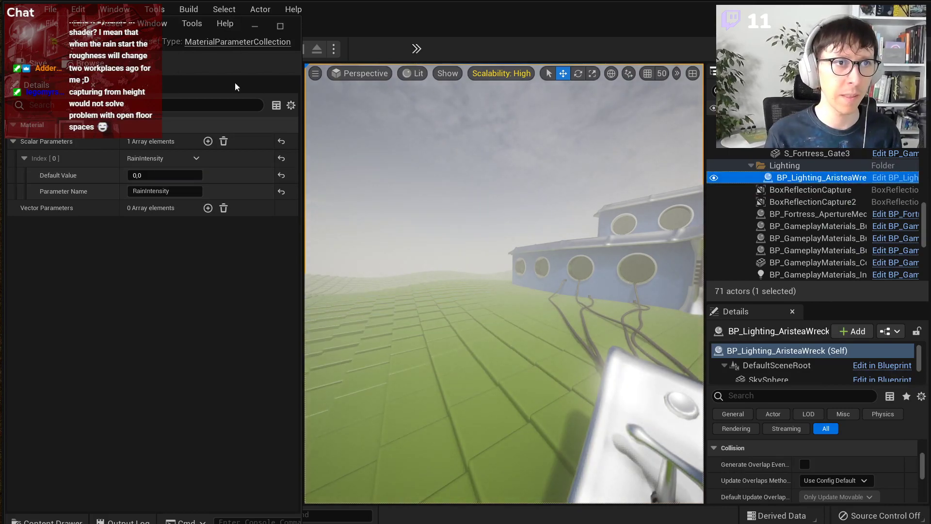
Step: Uncover the Content Browser and duplicate BP_Lighting_AristeaWreck in the Lighting folder
{"action": "left_click_drag", "start_coordinate": [302, 199], "coordinate": [282, 191]}
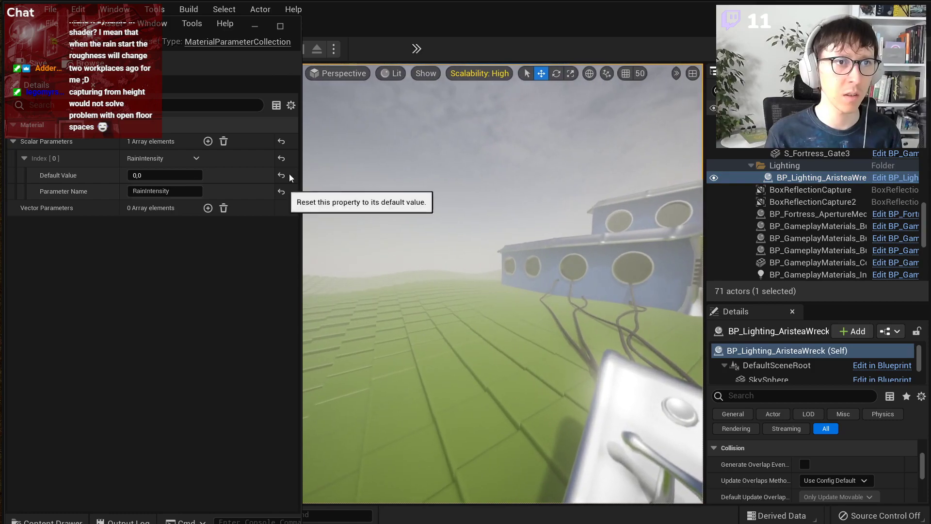
{"action": "left_click", "coordinate": [297, 28]}
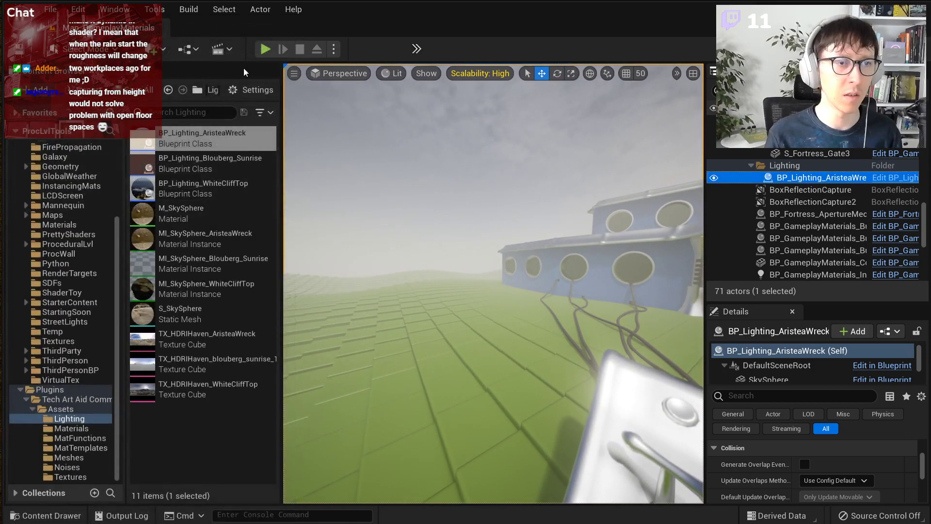
{"action": "right_click", "coordinate": [225, 136]}
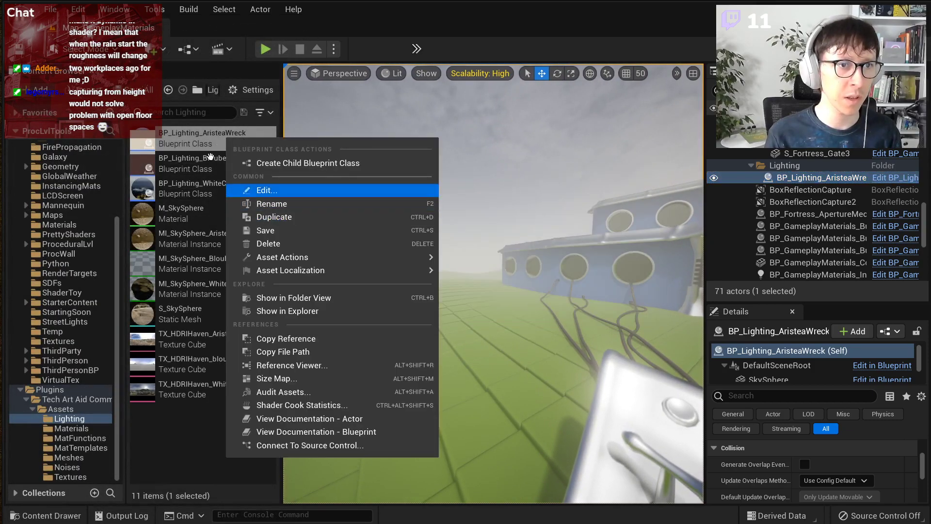
{"action": "left_click", "coordinate": [223, 168]}
{"action": "left_click", "coordinate": [234, 452]}
{"action": "left_click", "coordinate": [217, 137]}
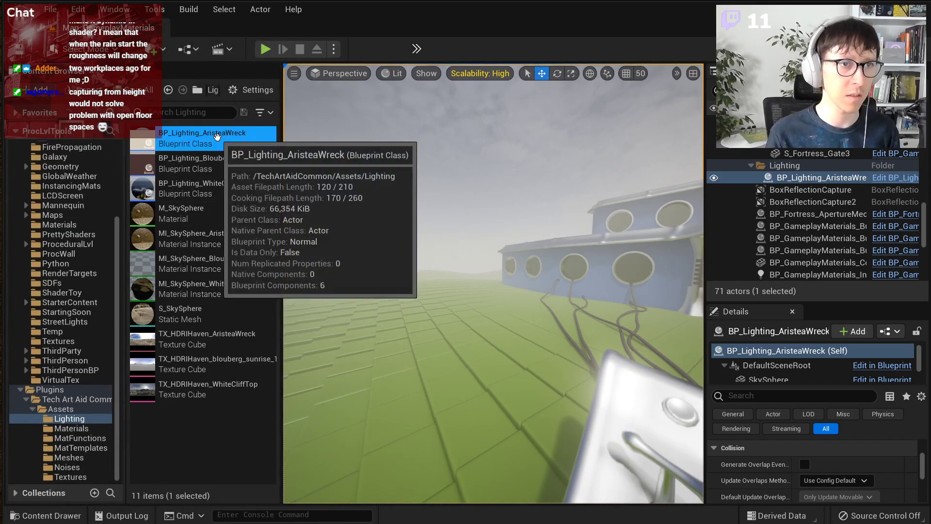
{"action": "left_click", "coordinate": [235, 424]}
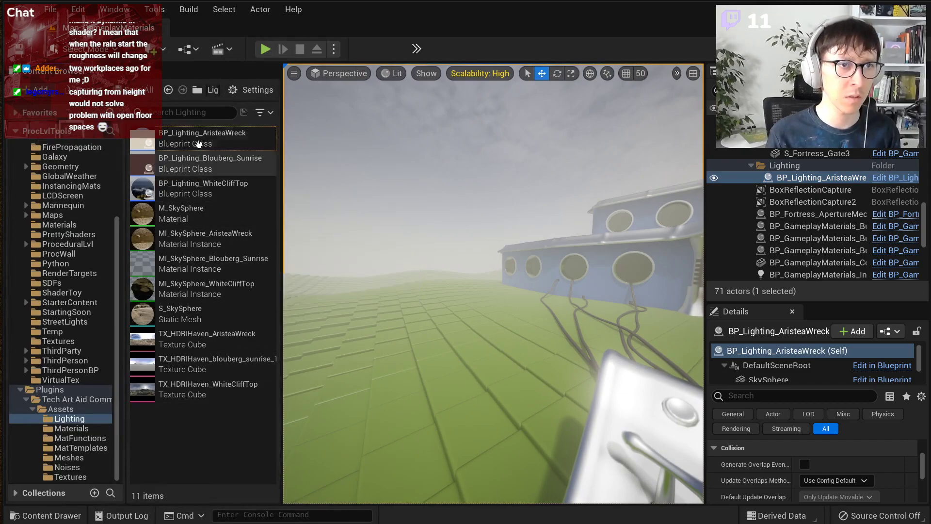
{"action": "left_click", "coordinate": [216, 138]}
{"action": "right_click", "coordinate": [221, 141]}
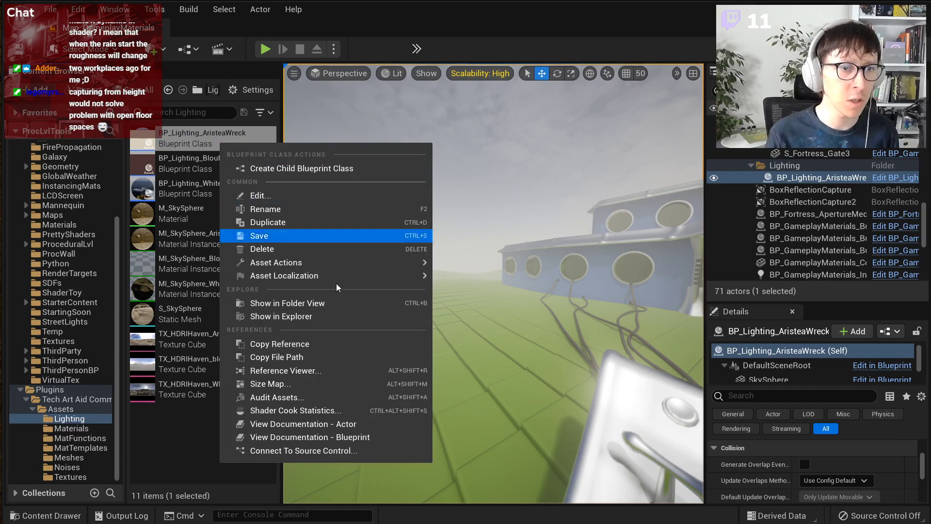
{"action": "left_click", "coordinate": [325, 223]}
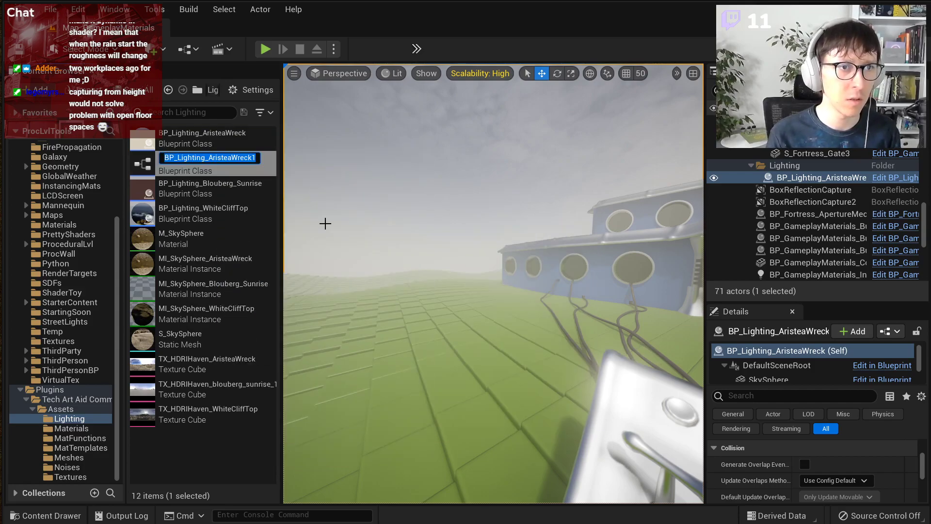
Step: Name the duplicated lighting blueprint BP_GlobalWeather_Lighting
{"action": "key", "text": "End"}
{"action": "key", "text": "BackSpace"}
{"action": "key", "text": "BackSpace"}
{"action": "key", "text": "BackSpace"}
{"action": "key", "text": "BackSpace"}
{"action": "key", "text": "BackSpace"}
{"action": "key", "text": "BackSpace"}
{"action": "key", "text": "BackSpace"}
{"action": "key", "text": "BackSpace"}
{"action": "key", "text": "BackSpace"}
{"action": "key", "text": "BackSpace"}
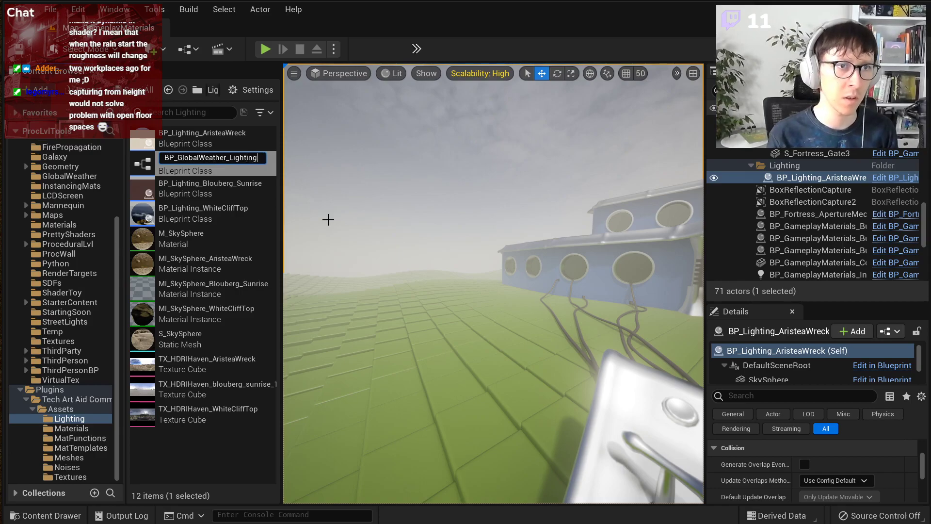
{"action": "key", "text": "Return"}
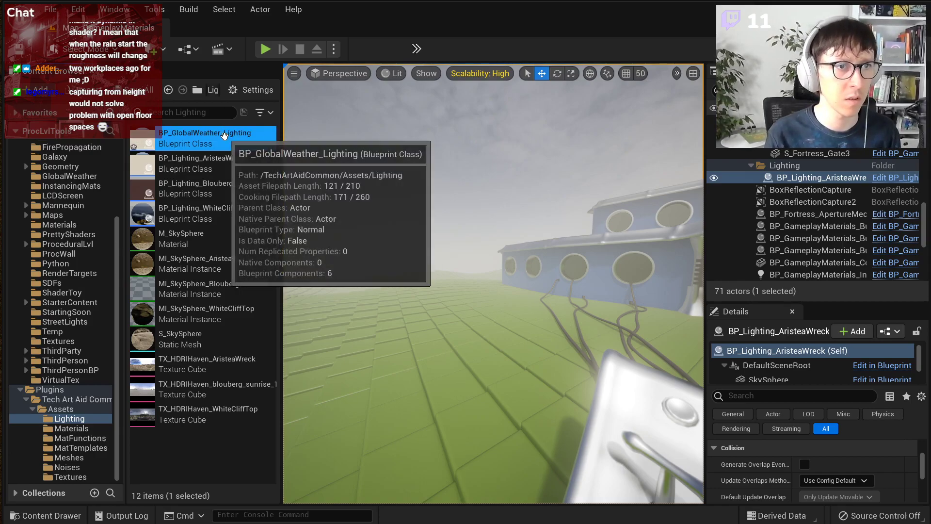
Step: Enlarge the Details area and review the components and properties of BP_Lighting_AristeaWreck
{"action": "scroll", "coordinate": [873, 437], "scroll_direction": "down", "scroll_amount": 5}
{"action": "left_click_drag", "start_coordinate": [813, 303], "coordinate": [813, 170]}
{"action": "scroll", "coordinate": [807, 417], "scroll_direction": "up", "scroll_amount": 8}
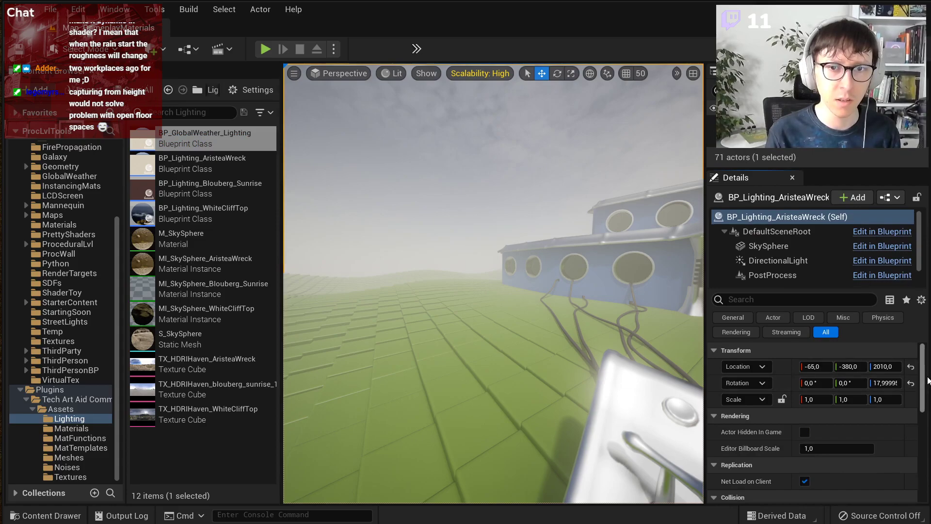
{"action": "scroll", "coordinate": [784, 384], "scroll_direction": "down", "scroll_amount": 8}
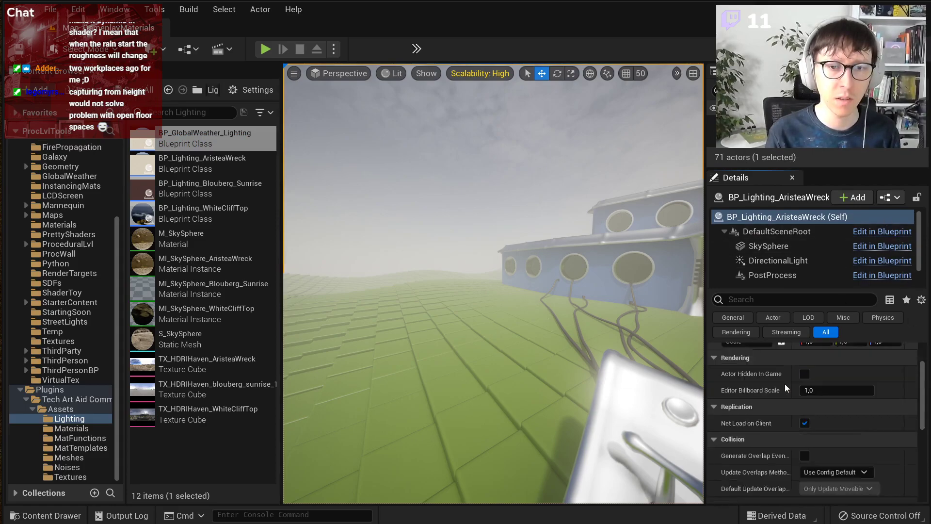
{"action": "scroll", "coordinate": [785, 383], "scroll_direction": "up", "scroll_amount": 4}
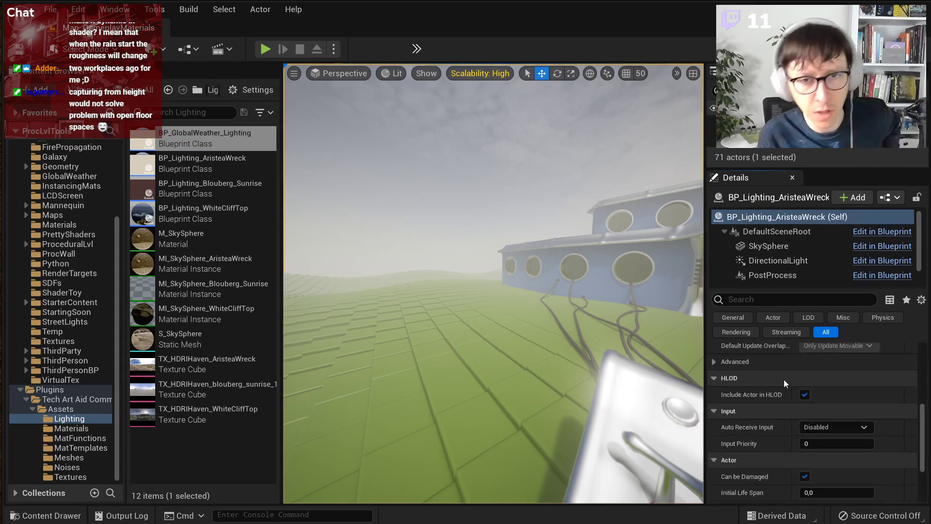
{"action": "scroll", "coordinate": [784, 381], "scroll_direction": "up", "scroll_amount": 2}
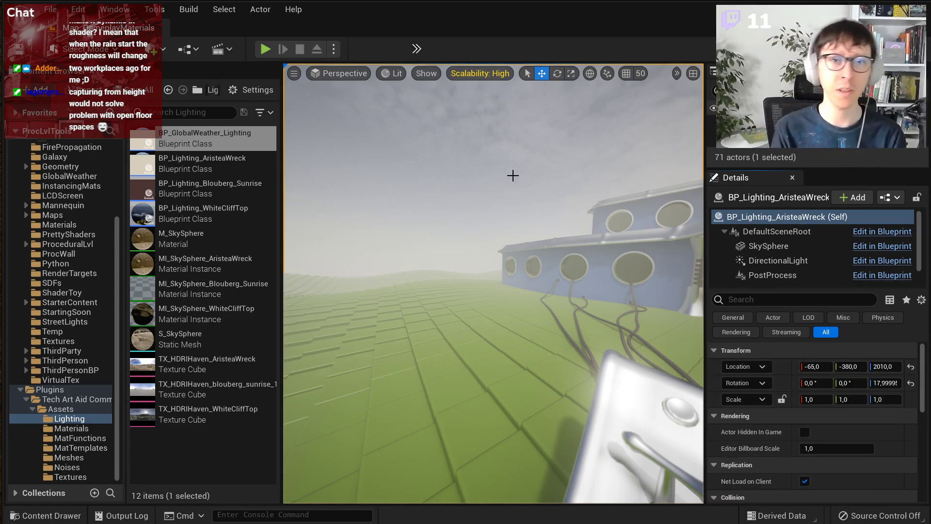
Step: Move BP_GlobalWeather_Lighting from the Lighting folder into the GlobalWeather folder and open that folder
{"action": "right_click_drag", "start_coordinate": [494, 284], "coordinate": [548, 284]}
{"action": "right_click", "coordinate": [211, 140]}
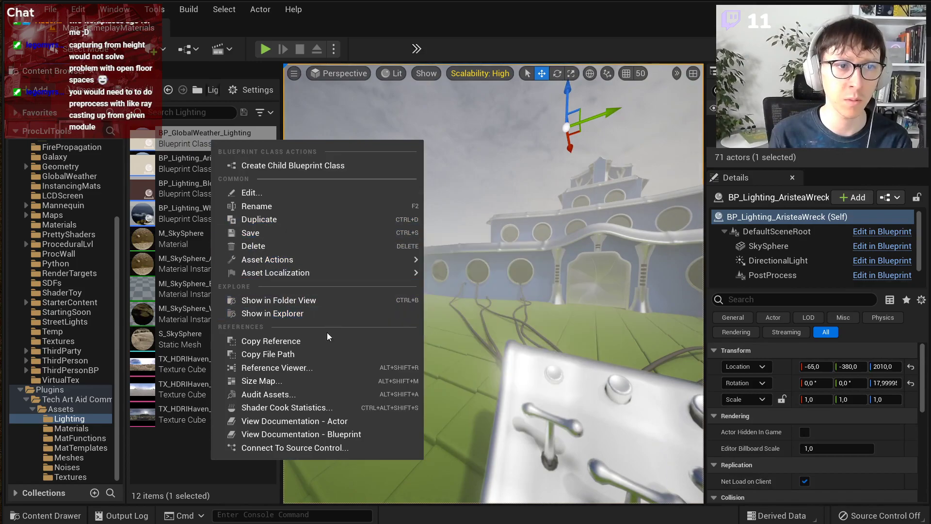
{"action": "left_click_drag", "start_coordinate": [179, 143], "coordinate": [80, 179]}
{"action": "left_click", "coordinate": [106, 202]}
{"action": "left_click", "coordinate": [69, 176]}
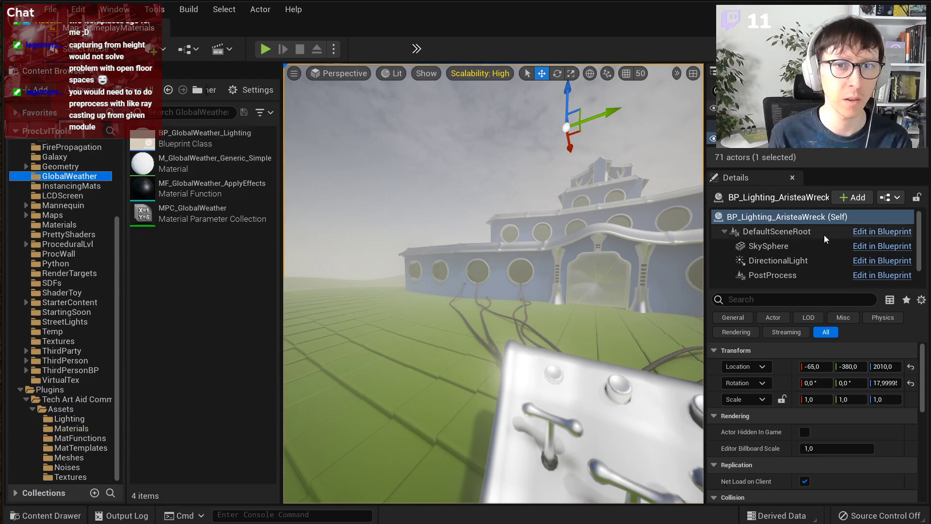
Step: Replace the BP_Lighting_AristeaWreck actor in the level with BP_GlobalWeather_Lighting, save the level, and select the replacement actor
{"action": "right_click", "coordinate": [239, 138]}
{"action": "right_click", "coordinate": [802, 139]}
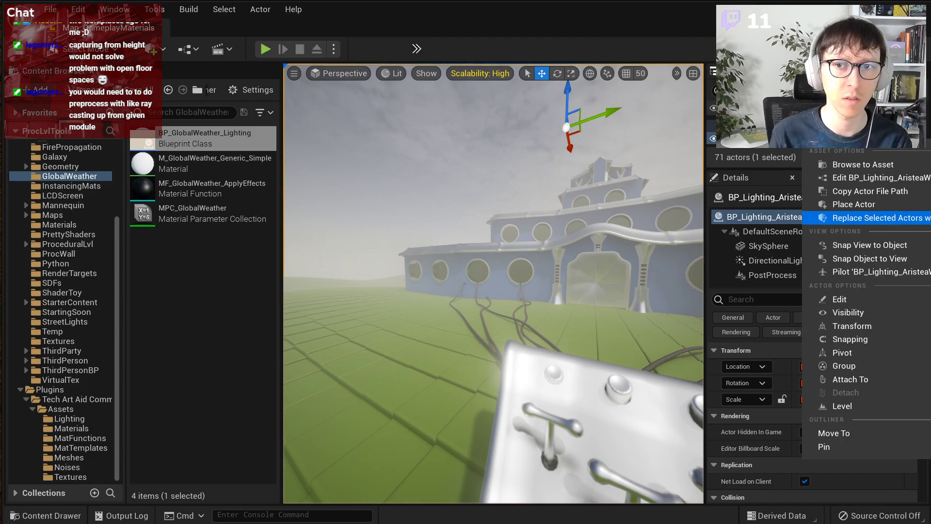
{"action": "left_click", "coordinate": [929, 218]}
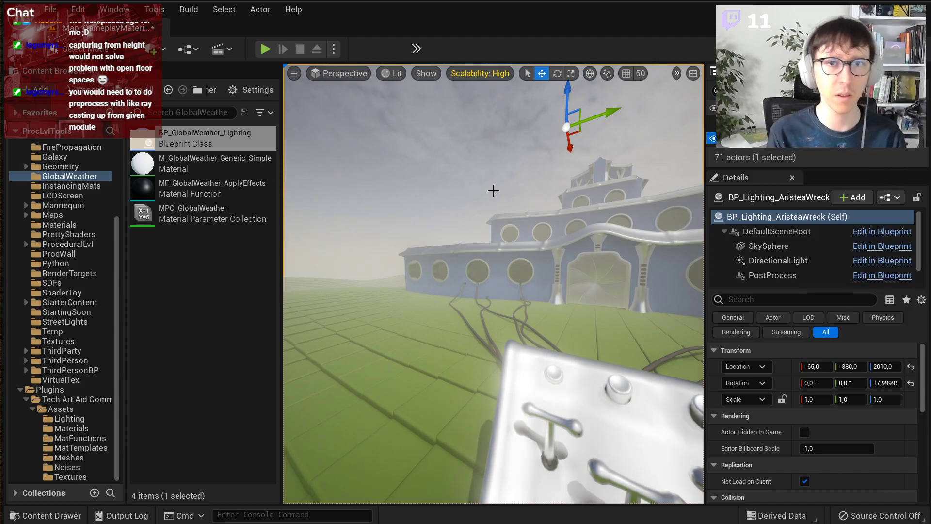
{"action": "key", "text": "ctrl+s"}
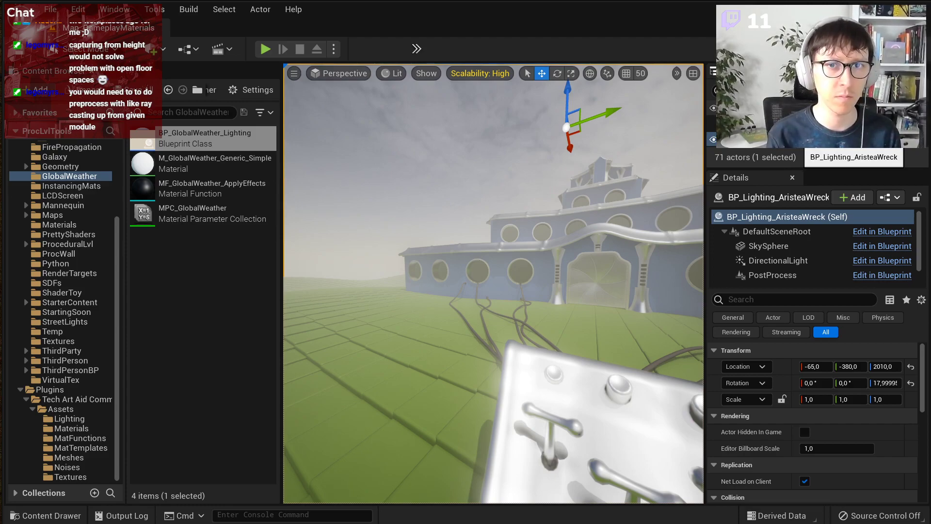
{"action": "left_click", "coordinate": [797, 140]}
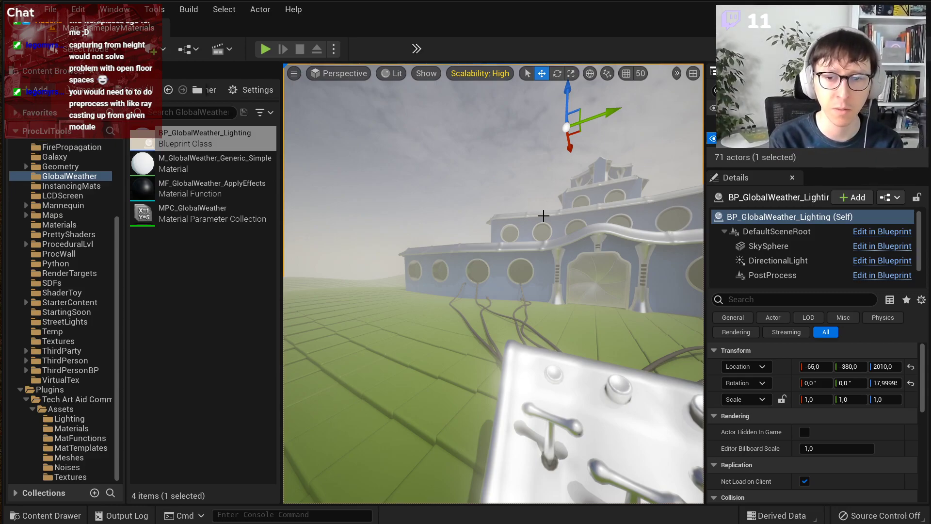
Step: Inspect the fortress under the replaced lighting, review the lighting actor's components, and open the BP_GlobalWeather_Lighting blueprint
{"action": "key", "text": "s"}
{"action": "right_click_drag", "start_coordinate": [483, 216], "coordinate": [454, 217]}
{"action": "key", "text": "w"}
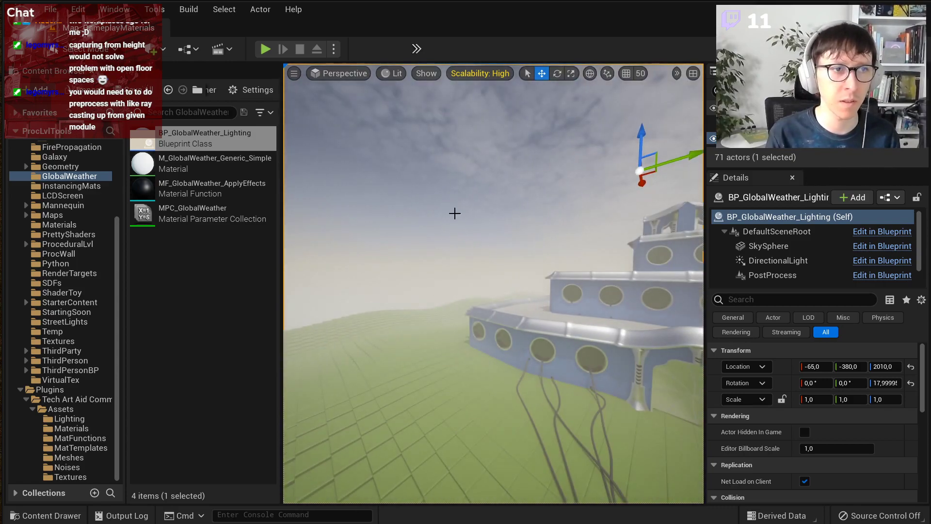
{"action": "scroll", "coordinate": [459, 214], "scroll_direction": "down", "scroll_amount": 5}
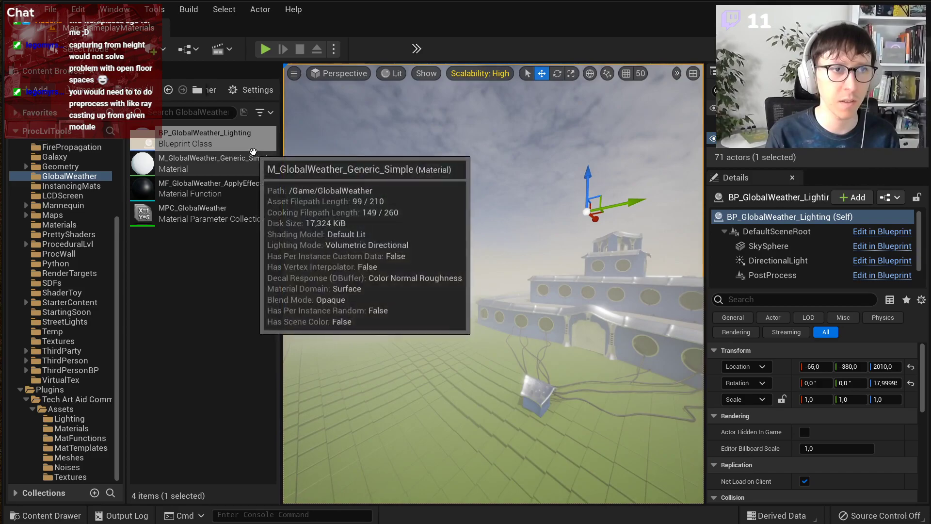
{"action": "right_click_drag", "start_coordinate": [587, 243], "coordinate": [604, 260]}
{"action": "key", "text": "w"}
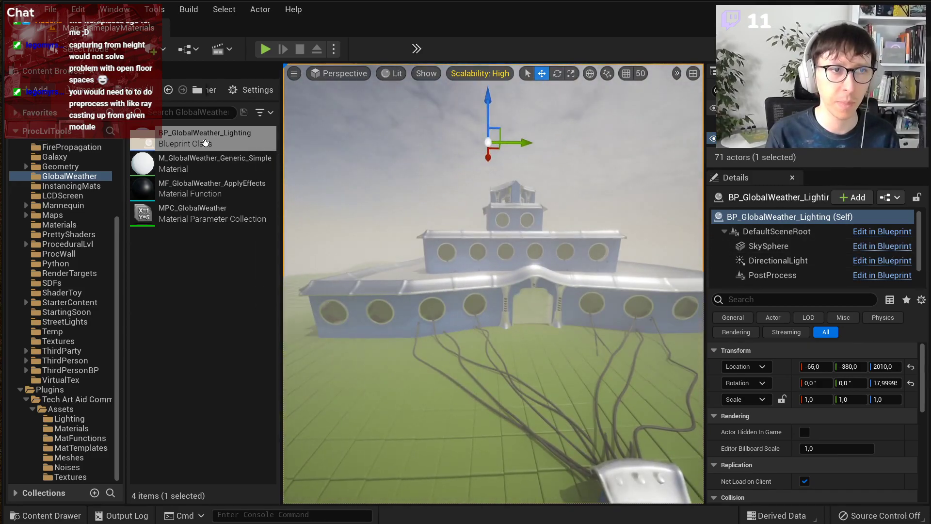
{"action": "scroll", "coordinate": [824, 252], "scroll_direction": "down", "scroll_amount": 1}
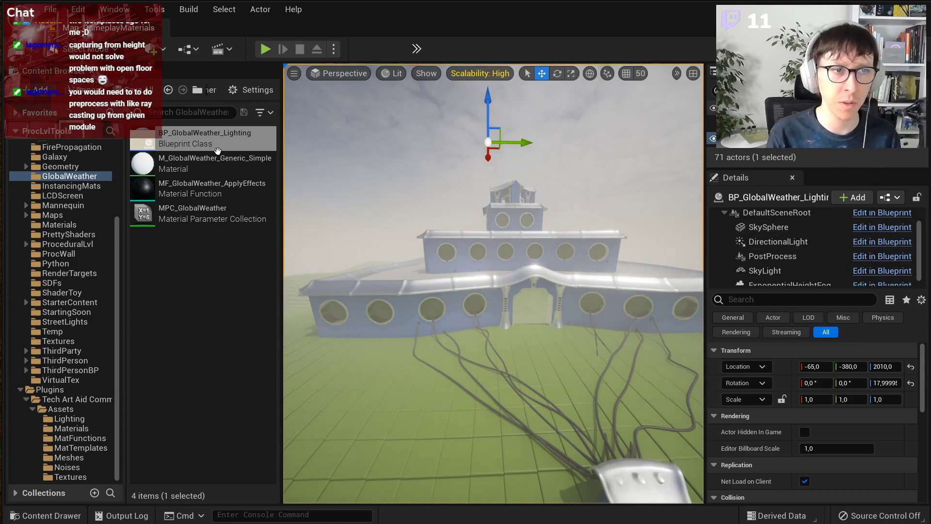
{"action": "left_click", "coordinate": [203, 143]}
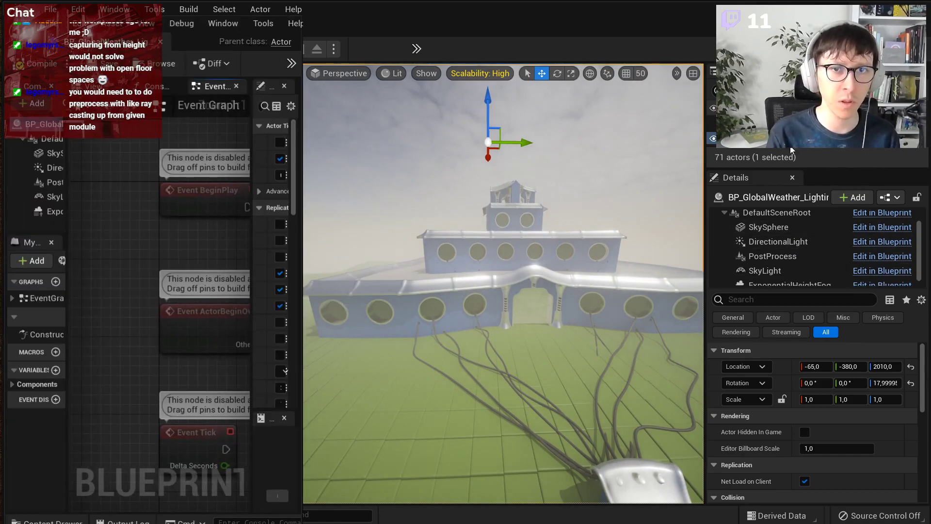
Step: Delete the lighting actor from the level, place a fresh BP_GlobalWeather_Lighting, and reset its location to 0, 0, 0
{"action": "key", "text": "Delete"}
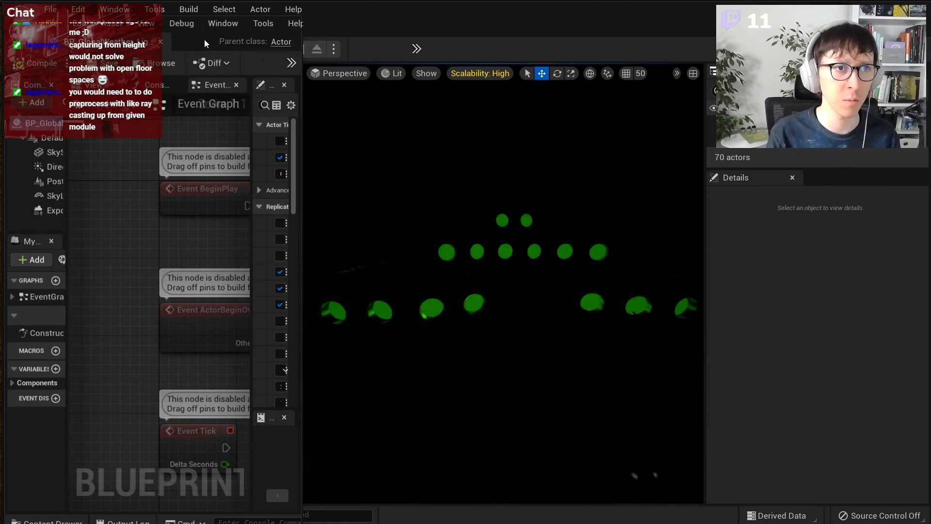
{"action": "left_click_drag", "start_coordinate": [301, 77], "coordinate": [440, 77]}
{"action": "left_click", "coordinate": [371, 29]}
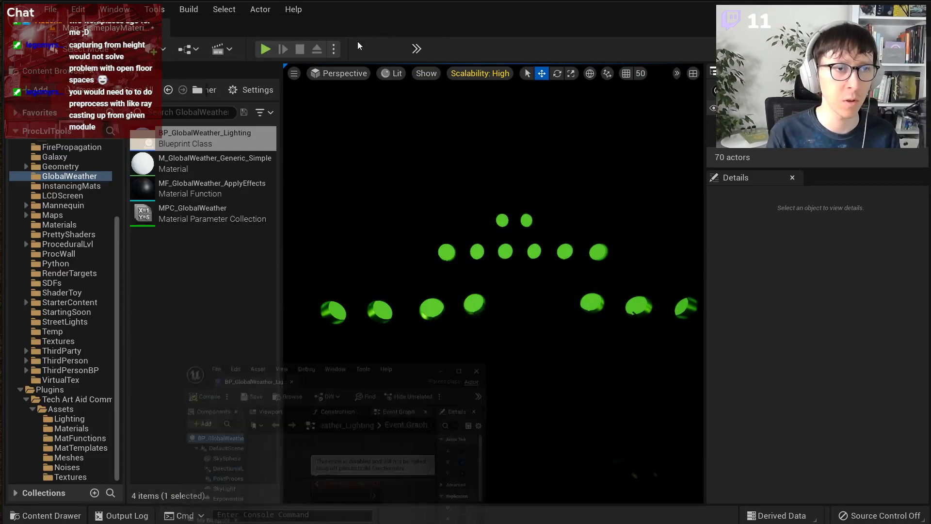
{"action": "left_click_drag", "start_coordinate": [178, 132], "coordinate": [528, 273]}
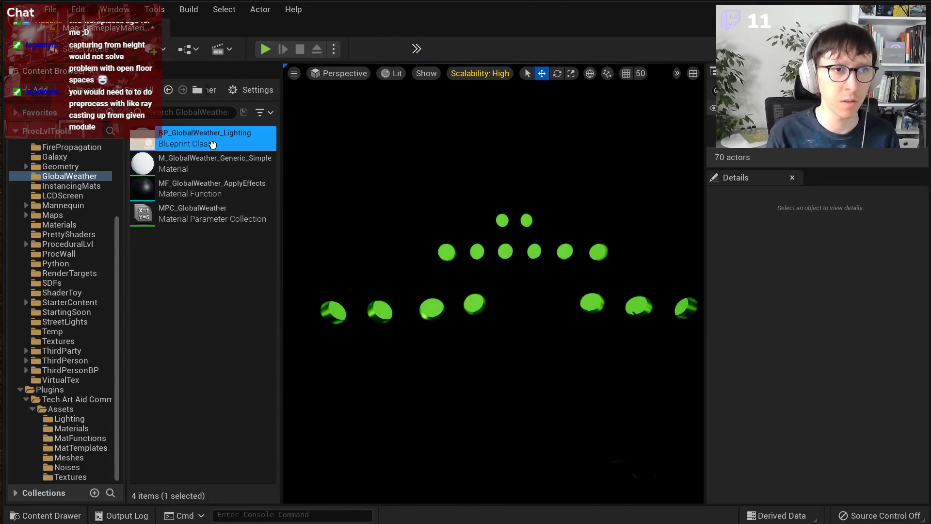
{"action": "left_click_drag", "start_coordinate": [330, 183], "coordinate": [528, 272]}
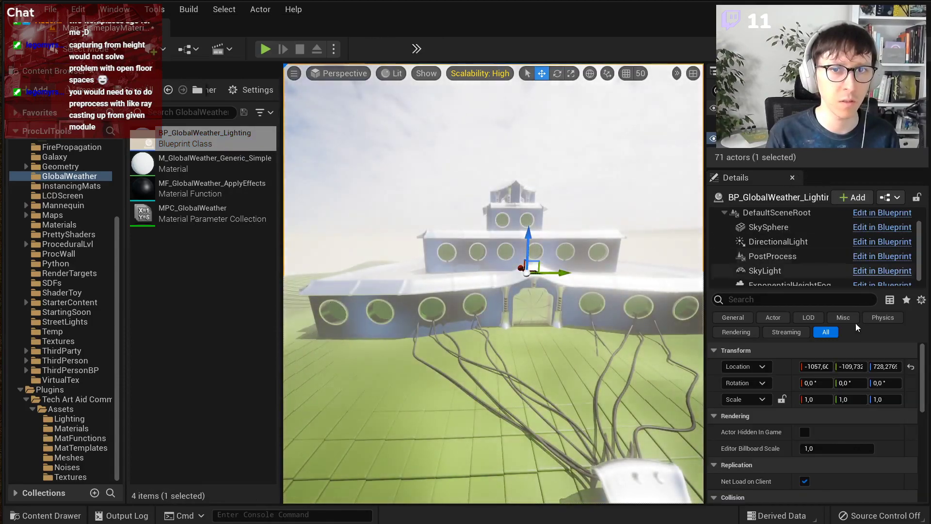
{"action": "left_click", "coordinate": [911, 367]}
Step: Open the placed lighting actor's blueprint for editing, widen its window, and move it clear of the Content Browser
{"action": "mouse_move", "coordinate": [570, 183]}
{"action": "right_mouse_down"}
{"action": "mouse_move", "coordinate": [538, 183]}
{"action": "mouse_move", "coordinate": [601, 184]}
{"action": "mouse_move", "coordinate": [561, 173]}
{"action": "mouse_move", "coordinate": [593, 160]}
{"action": "mouse_move", "coordinate": [568, 169]}
{"action": "mouse_move", "coordinate": [577, 175]}
{"action": "mouse_move", "coordinate": [553, 178]}
{"action": "right_mouse_up"}
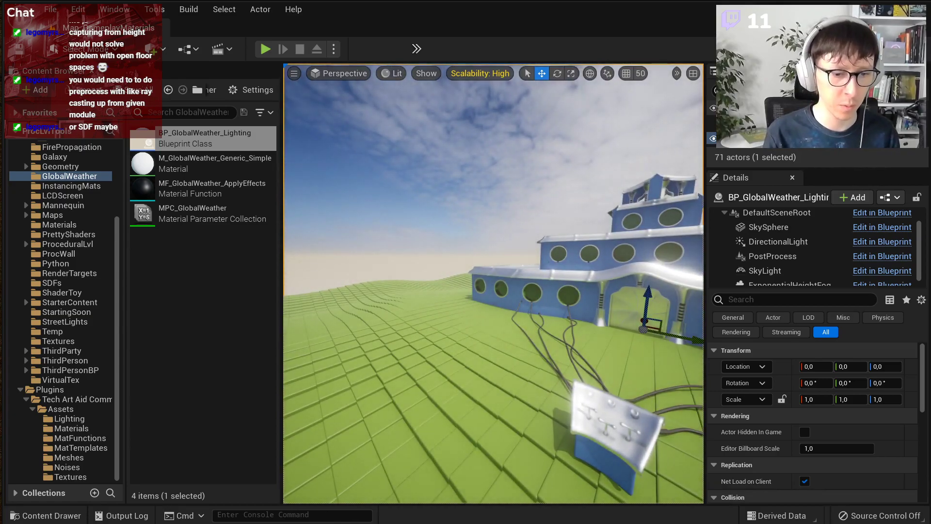
{"action": "key", "text": "ctrl+e"}
{"action": "left_click_drag", "start_coordinate": [303, 35], "coordinate": [390, 425]}
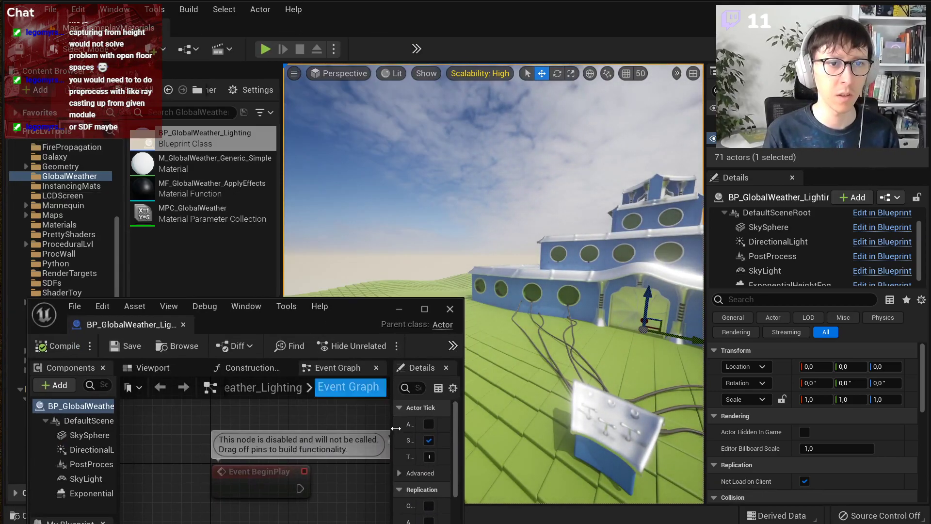
{"action": "left_click", "coordinate": [468, 426]}
{"action": "left_click_drag", "start_coordinate": [464, 427], "coordinate": [886, 427]}
{"action": "left_click_drag", "start_coordinate": [635, 310], "coordinate": [928, 193]}
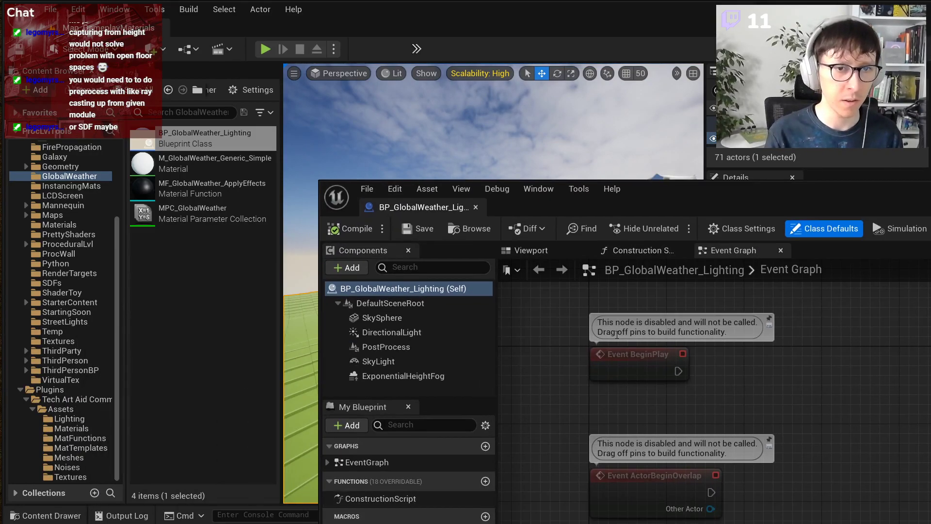
{"action": "left_click_drag", "start_coordinate": [696, 195], "coordinate": [930, 89]}
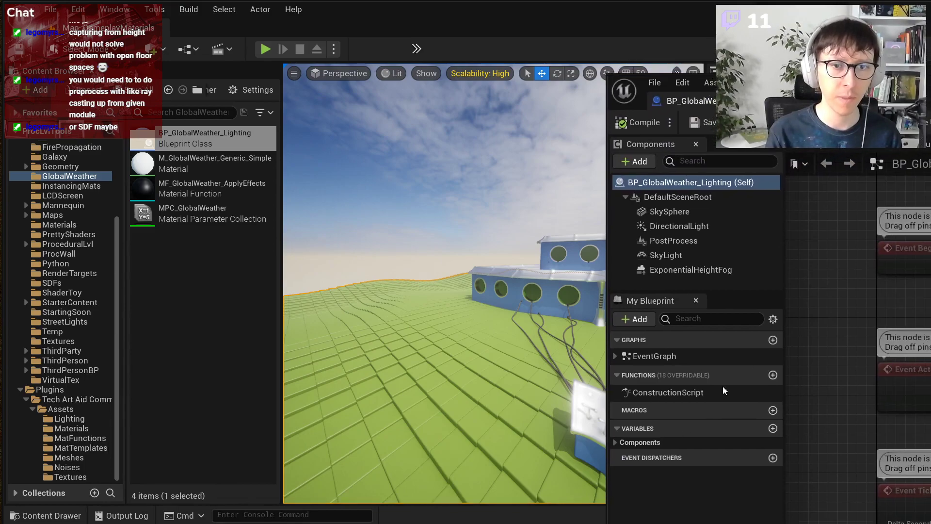
Step: Add a Float variable named RainIntensity to BP_GlobalWeather_Lighting and save all changes
{"action": "left_click", "coordinate": [773, 429]}
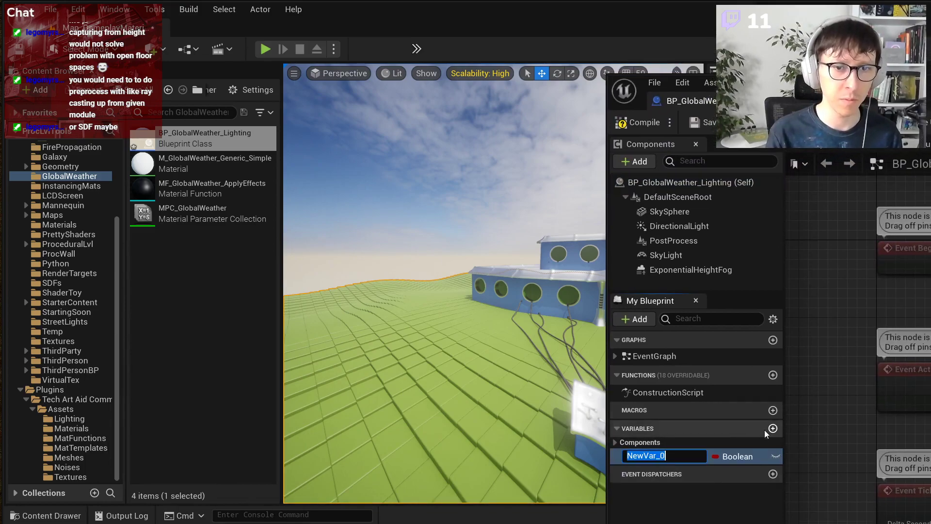
{"action": "left_click", "coordinate": [737, 456]}
{"action": "left_click", "coordinate": [750, 523]}
{"action": "left_click", "coordinate": [657, 456]}
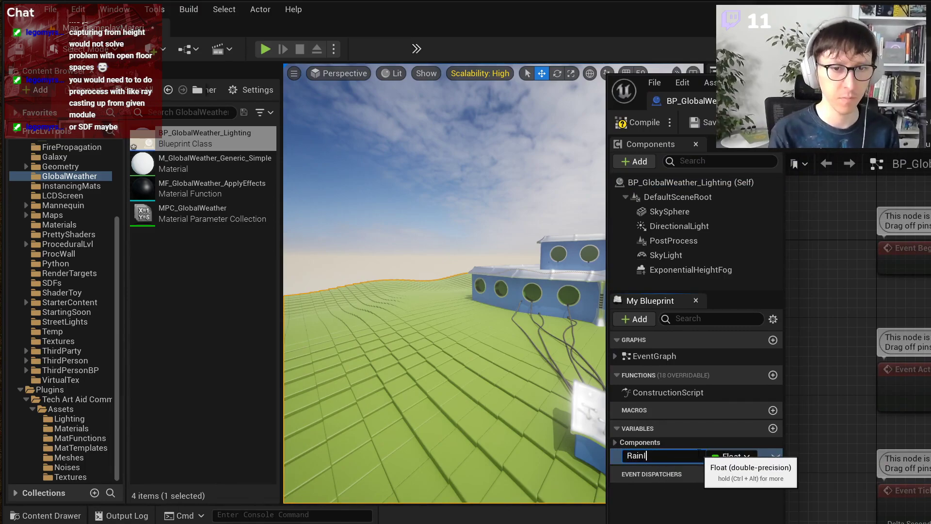
{"action": "key", "text": "Return"}
{"action": "key", "text": "ctrl+shift+s"}
Step: Arrange the blueprint window beside the level viewport, fit it on screen, and enlarge the viewport to show the fortress
{"action": "left_click_drag", "start_coordinate": [824, 91], "coordinate": [667, 76]}
{"action": "right_click_drag", "start_coordinate": [312, 228], "coordinate": [417, 227]}
{"action": "left_click_drag", "start_coordinate": [280, 238], "coordinate": [113, 237]}
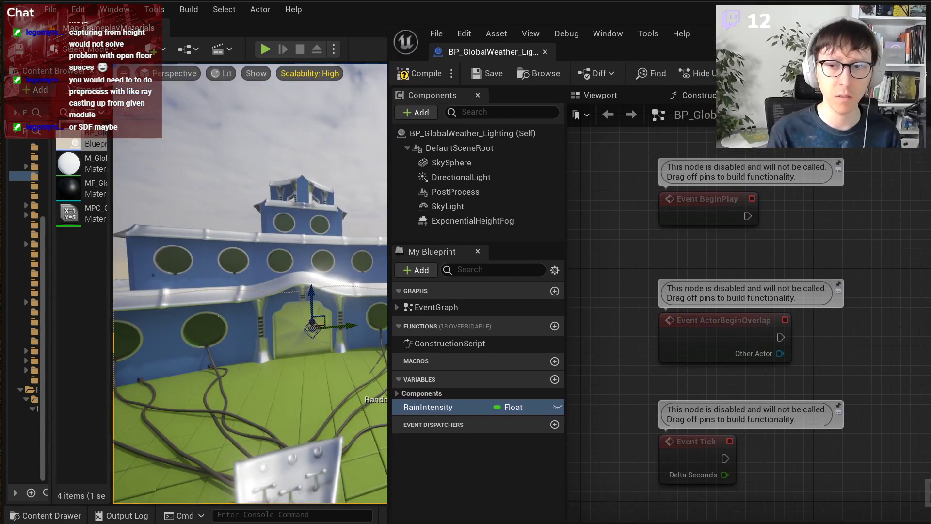
{"action": "mouse_move", "coordinate": [930, 523]}
{"action": "left_mouse_down"}
{"action": "mouse_move", "coordinate": [856, 462]}
{"action": "mouse_move", "coordinate": [930, 517]}
{"action": "left_mouse_up"}
{"action": "key", "text": "s"}
{"action": "mouse_move", "coordinate": [292, 343]}
{"action": "right_mouse_down"}
{"action": "mouse_move", "coordinate": [351, 347]}
{"action": "mouse_move", "coordinate": [291, 339]}
{"action": "right_mouse_up"}
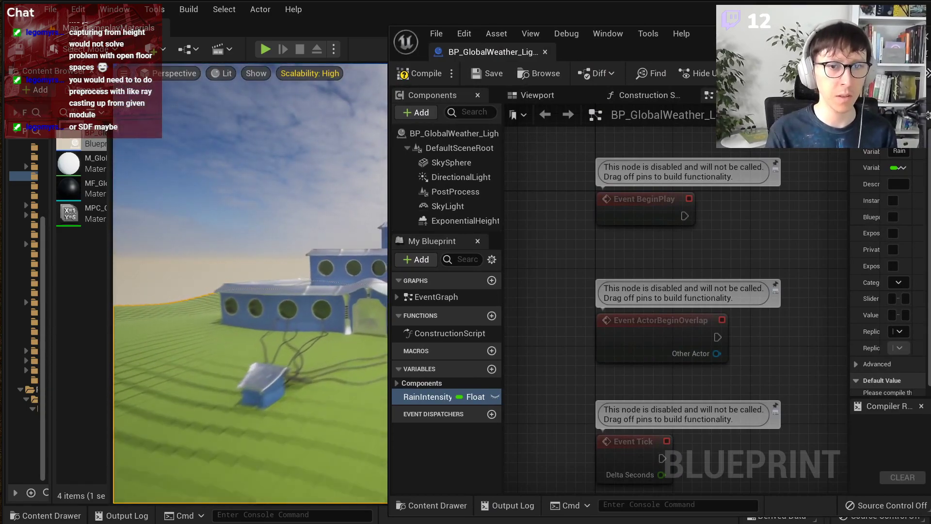
{"action": "scroll", "coordinate": [648, 241], "scroll_direction": "down", "scroll_amount": 2}
Step: Remove all the disabled default event nodes from the Event Graph of BP_GlobalWeather_Lighting
{"action": "left_click_drag", "start_coordinate": [743, 302], "coordinate": [666, 427]}
{"action": "key", "text": "ctrl+a"}
{"action": "key", "text": "Delete"}
Step: Search the available blueprint actions for an event to add to the empty Event Graph
{"action": "right_click", "coordinate": [613, 222]}
{"action": "type", "text": "event"}
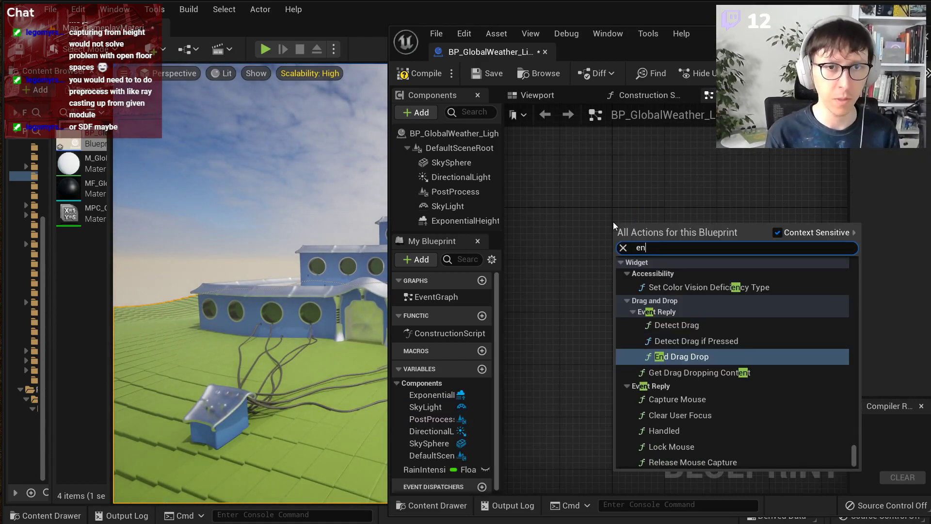
Step: Add an Event BeginPlay node to the event graph
{"action": "type", "text": " begin"}
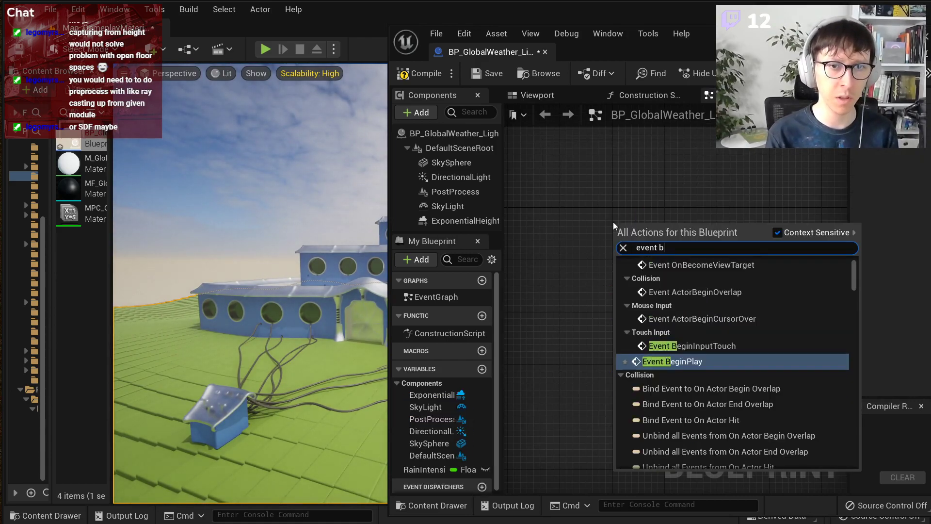
{"action": "key", "text": "Return"}
{"action": "scroll", "coordinate": [613, 222], "scroll_direction": "up", "scroll_amount": 3}
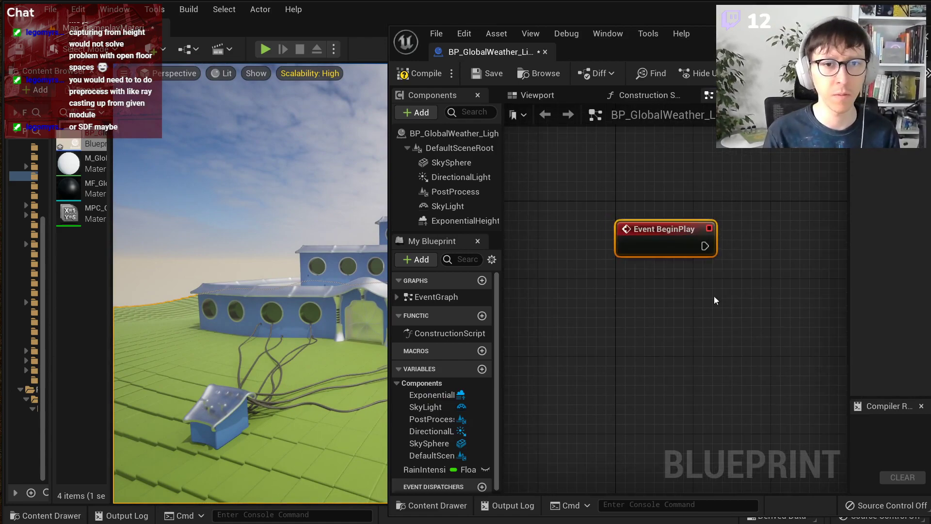
{"action": "right_click_drag", "start_coordinate": [720, 305], "coordinate": [613, 323]}
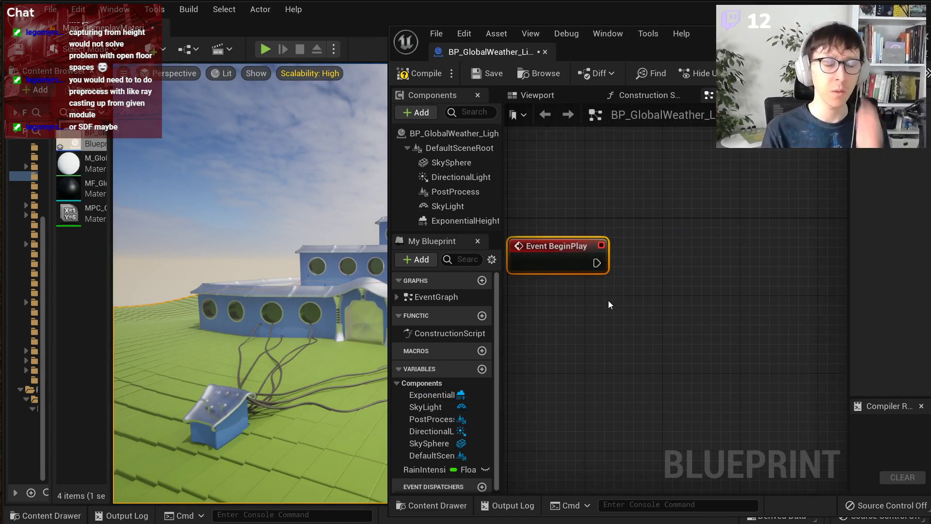
Step: Add a custom event named UpdateWeather and place it below the Event BeginPlay node
{"action": "right_click", "coordinate": [591, 306]}
{"action": "type", "text": "custr"}
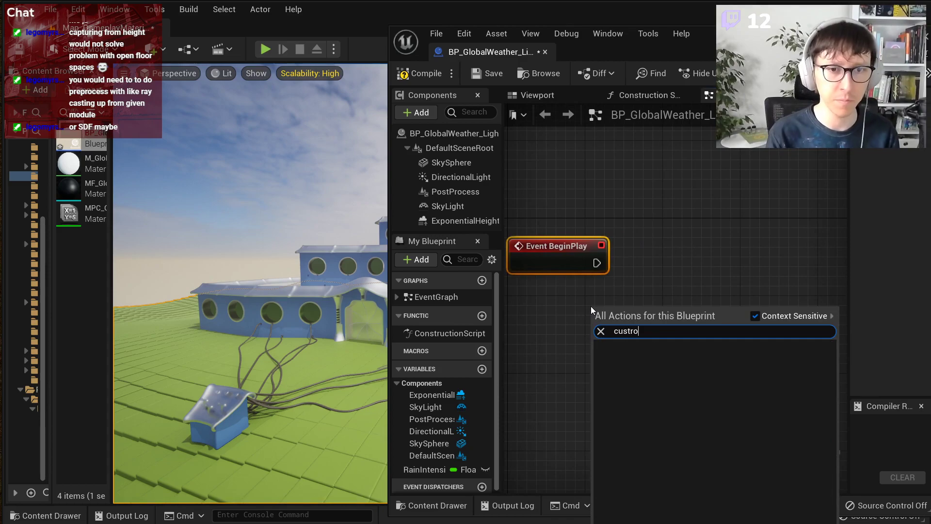
{"action": "key", "text": "BackSpace"}
{"action": "key", "text": "Return"}
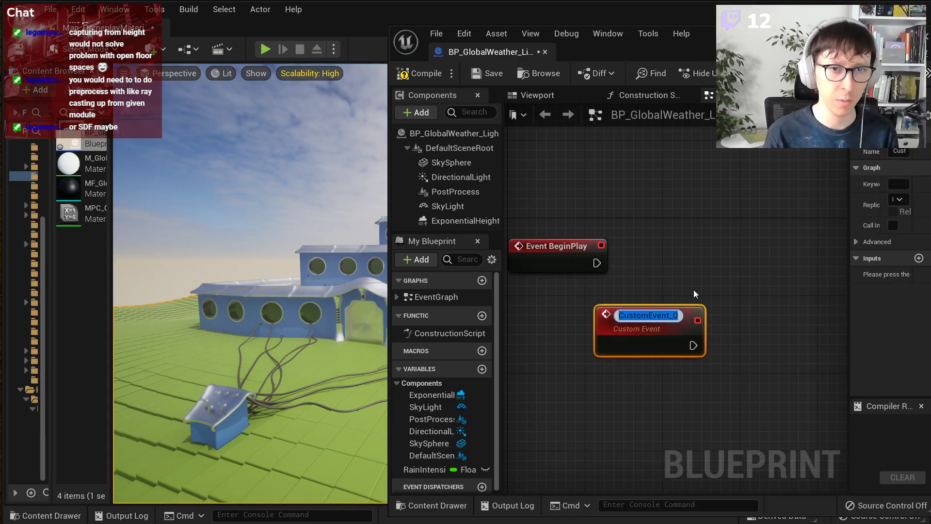
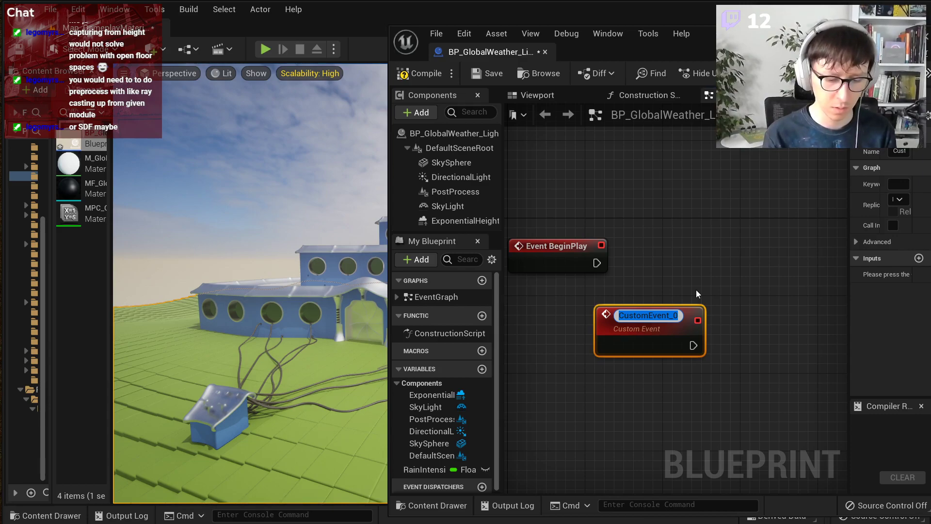
{"action": "type", "text": "Update"}
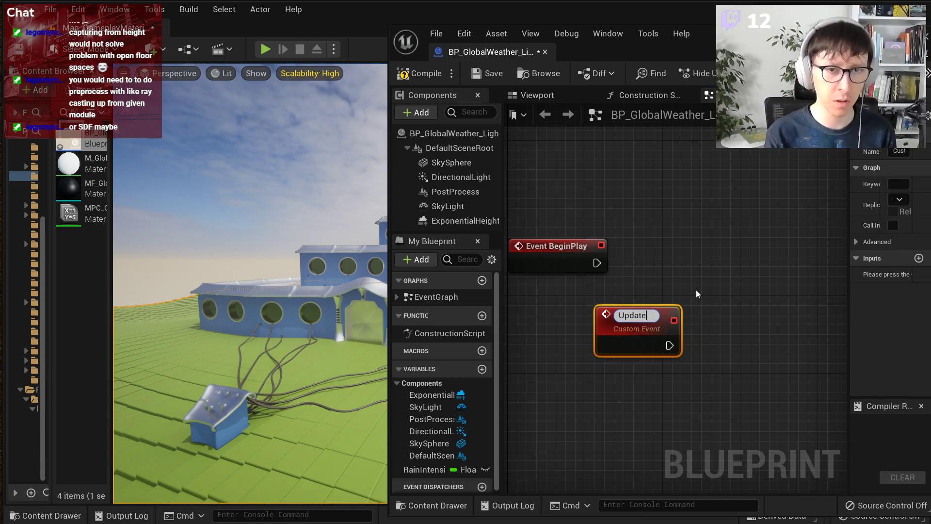
{"action": "type", "text": "Weather"}
{"action": "key", "text": "Return"}
{"action": "left_click_drag", "start_coordinate": [642, 327], "coordinate": [564, 356]}
{"action": "left_click", "coordinate": [655, 290]}
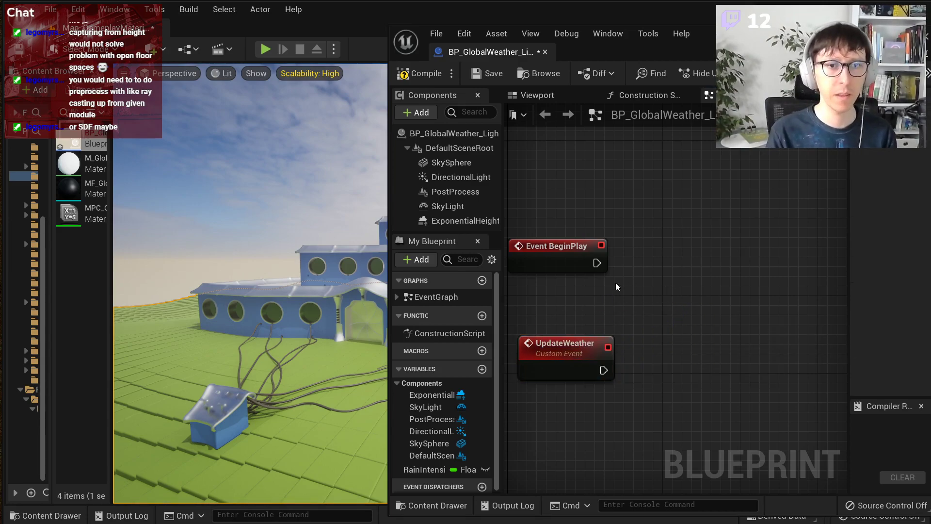
Step: Create a new blueprint variable named WeatherTimer
{"action": "left_click_drag", "start_coordinate": [597, 263], "coordinate": [636, 270]}
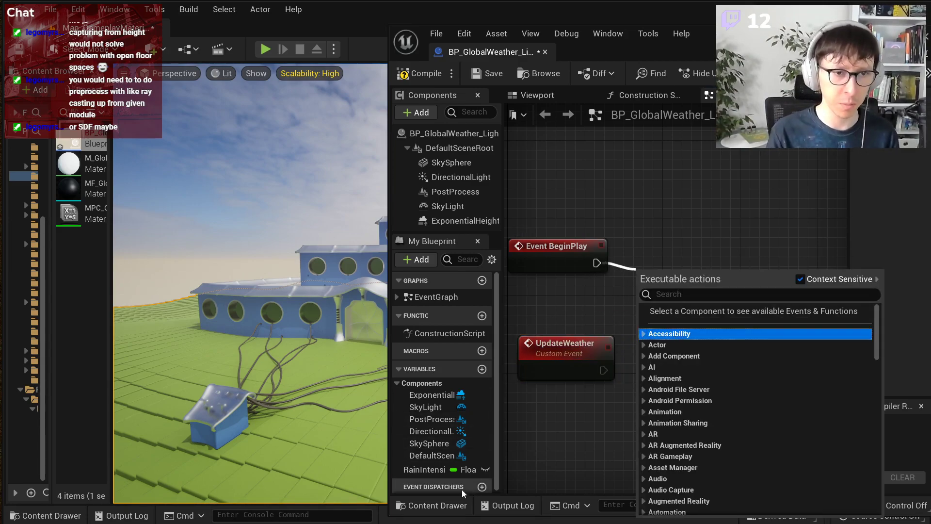
{"action": "left_click_drag", "start_coordinate": [495, 459], "coordinate": [495, 478]}
{"action": "left_click_drag", "start_coordinate": [499, 384], "coordinate": [548, 384]}
{"action": "left_click", "coordinate": [531, 368]}
{"action": "type", "text": "WeatherTimer"}
{"action": "key", "text": "Return"}
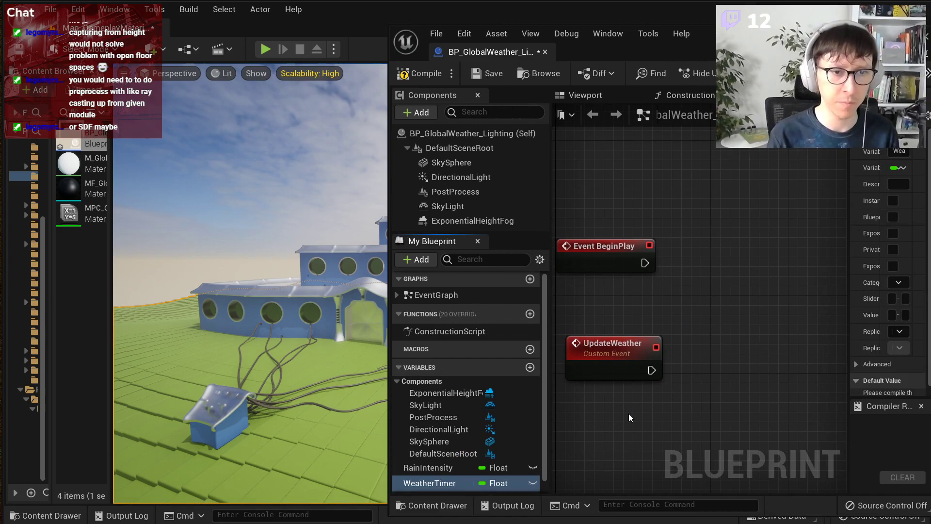
Step: Change the WeatherTimer variable's type to Timer Handle
{"action": "left_click_drag", "start_coordinate": [849, 177], "coordinate": [760, 165]}
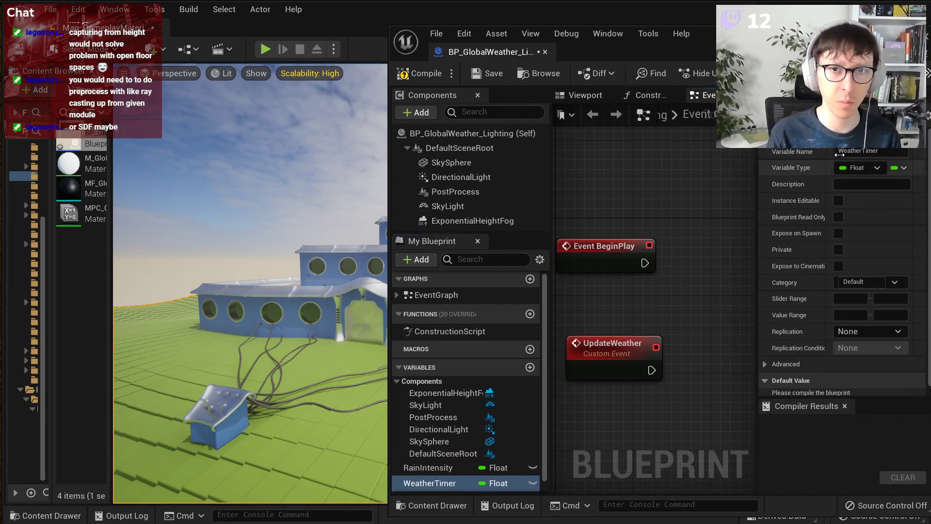
{"action": "left_click", "coordinate": [876, 169]}
{"action": "type", "text": "timer hand"}
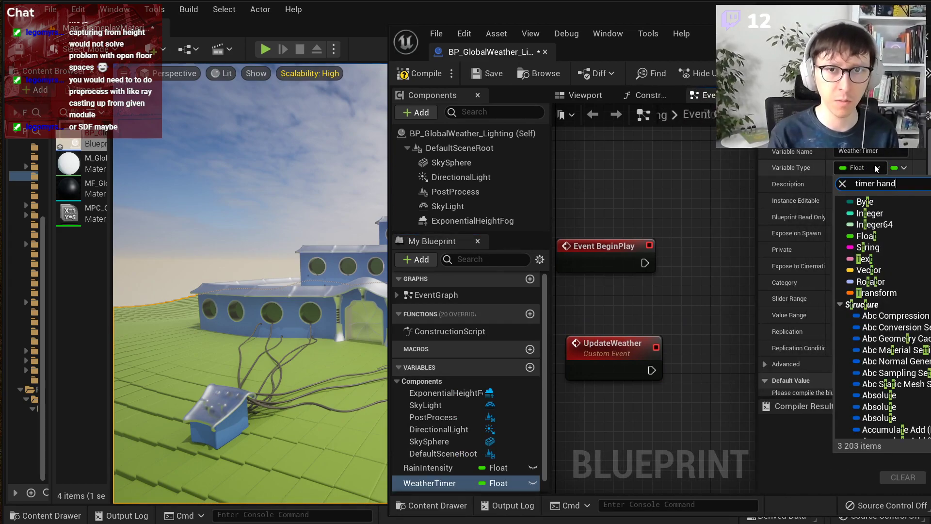
{"action": "left_click", "coordinate": [902, 212]}
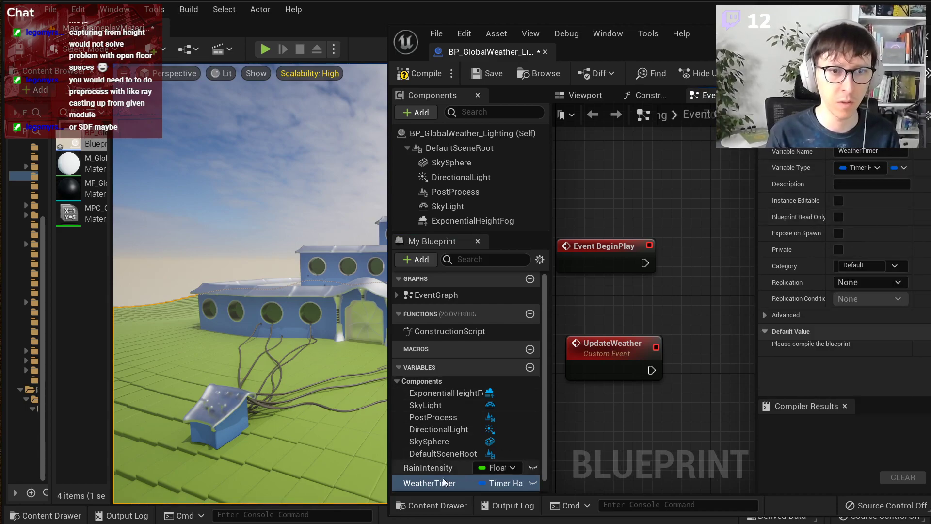
Step: Place a setter for WeatherTimer in the graph and feed its value from a new Set Timer by Event node
{"action": "scroll", "coordinate": [637, 307], "scroll_direction": "down", "scroll_amount": 2}
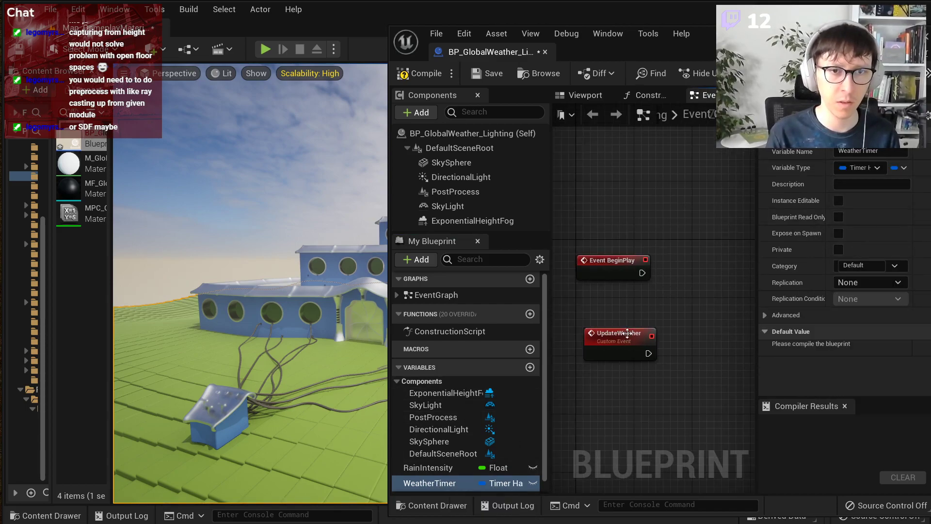
{"action": "left_click_drag", "start_coordinate": [516, 452], "coordinate": [724, 233]}
{"action": "left_click", "coordinate": [739, 255]}
{"action": "right_click_drag", "start_coordinate": [775, 226], "coordinate": [750, 235]}
{"action": "left_click_drag", "start_coordinate": [714, 250], "coordinate": [639, 263]}
{"action": "type", "text": "timer"}
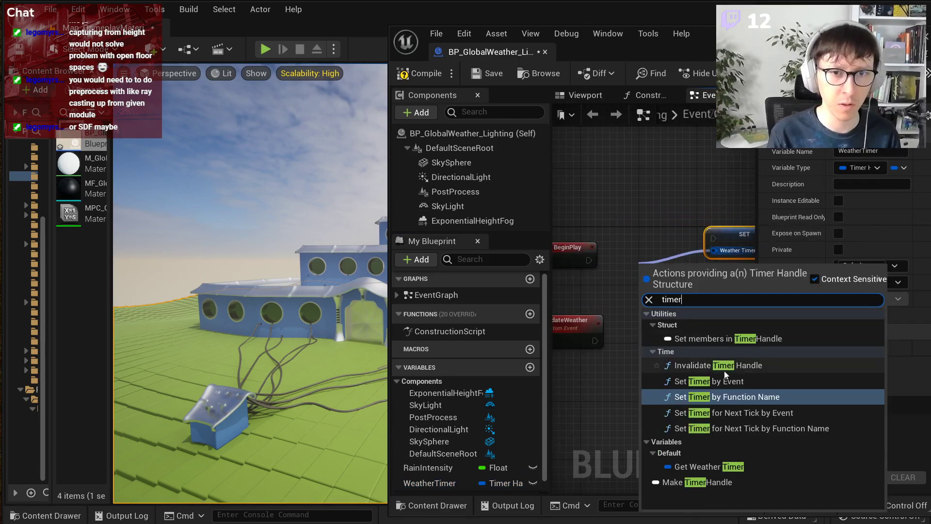
{"action": "left_click", "coordinate": [772, 381]}
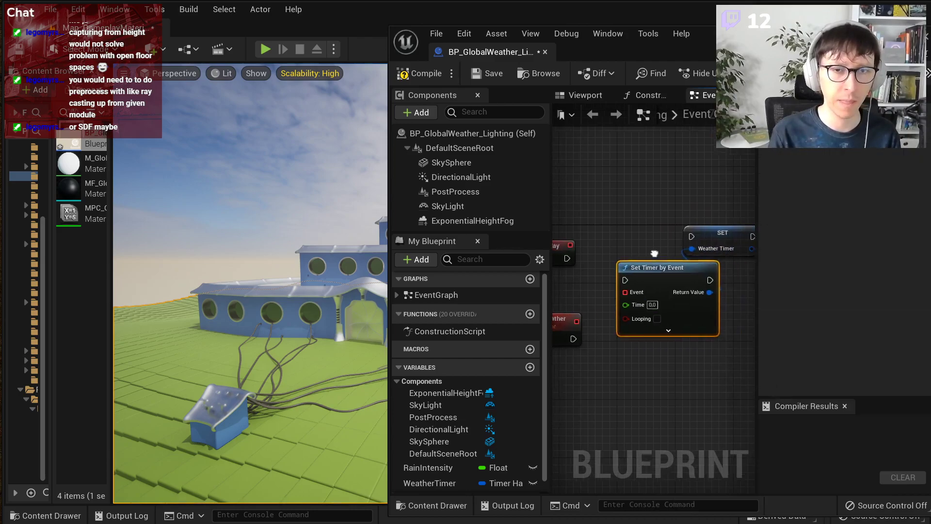
Step: Wire Event BeginPlay and the UpdateWeather event into the Set Timer by Event node, and arrange it beside its setter
{"action": "left_click_drag", "start_coordinate": [390, 192], "coordinate": [298, 188]}
{"action": "right_click_drag", "start_coordinate": [578, 322], "coordinate": [638, 322]}
{"action": "left_click_drag", "start_coordinate": [685, 237], "coordinate": [613, 277]}
{"action": "right_click_drag", "start_coordinate": [521, 343], "coordinate": [658, 334]}
{"action": "left_click_drag", "start_coordinate": [579, 314], "coordinate": [568, 250]}
{"action": "right_click_drag", "start_coordinate": [605, 258], "coordinate": [554, 259]}
{"action": "scroll", "coordinate": [625, 307], "scroll_direction": "up", "scroll_amount": 2}
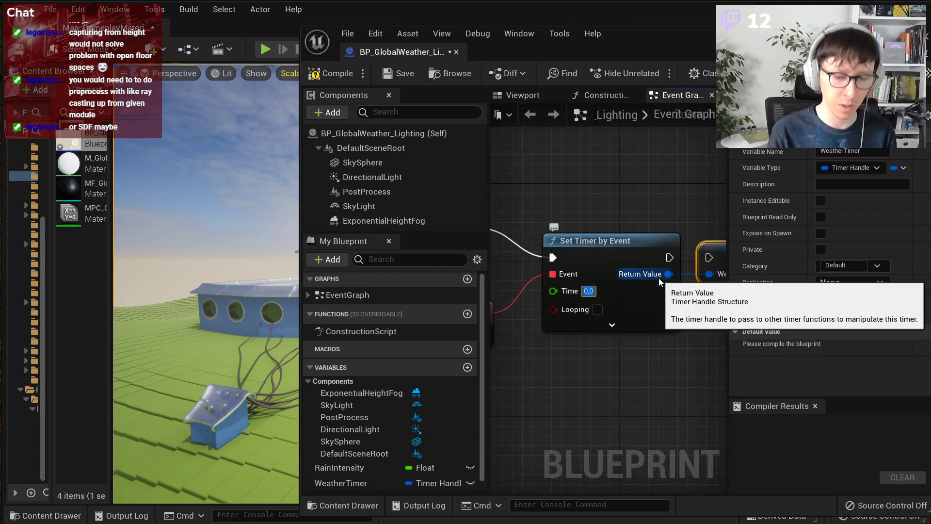
Step: Set the Time of the Set Timer by Event node to 1/30
{"action": "type", "text": "/"}
{"action": "key", "text": "BackSpace"}
{"action": "type", "text": "1/30"}
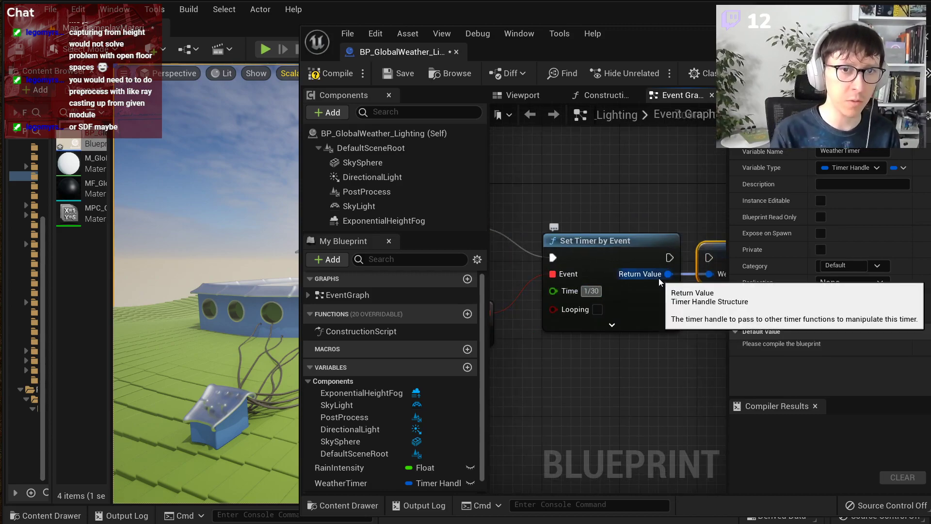
{"action": "key", "text": "Return"}
{"action": "left_click", "coordinate": [647, 375]}
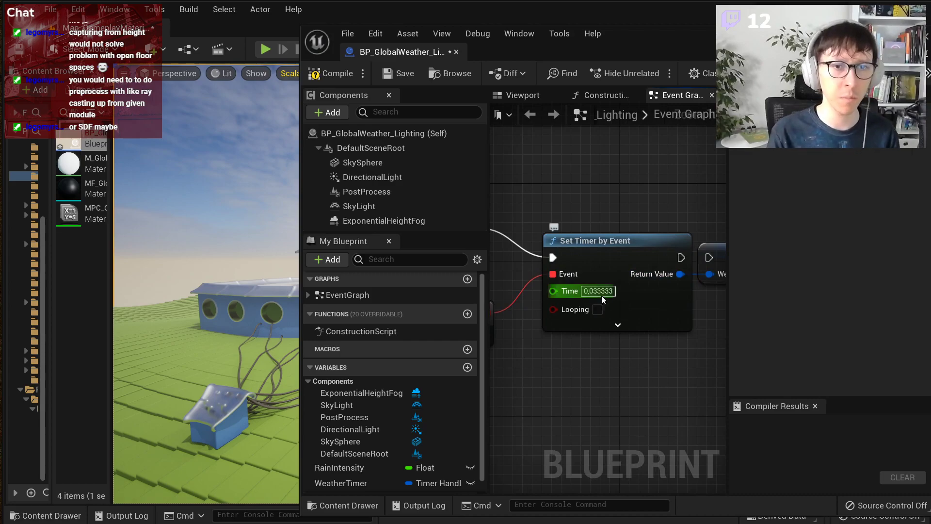
Step: Connect the execution output of Set Timer by Event to the Weather Timer setter and move the setter slightly further away
{"action": "right_click_drag", "start_coordinate": [601, 345], "coordinate": [565, 342]}
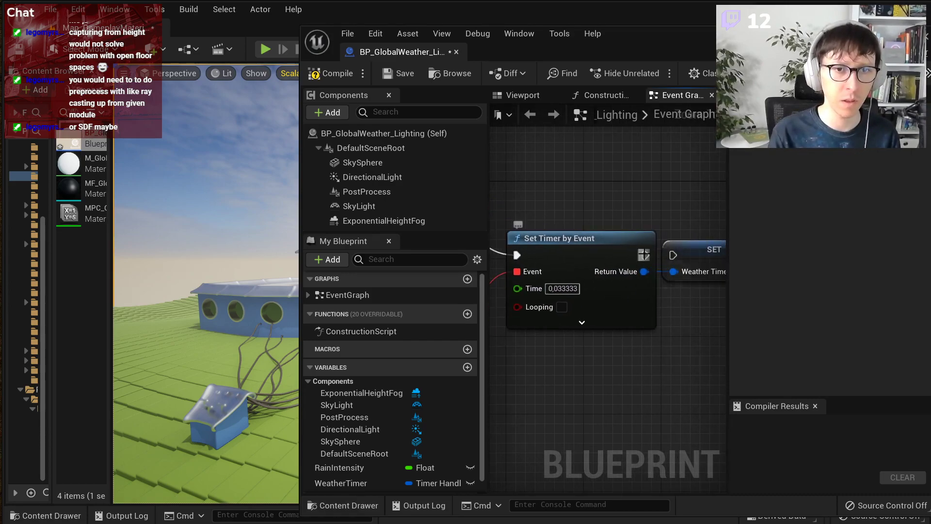
{"action": "left_click_drag", "start_coordinate": [690, 248], "coordinate": [699, 248]}
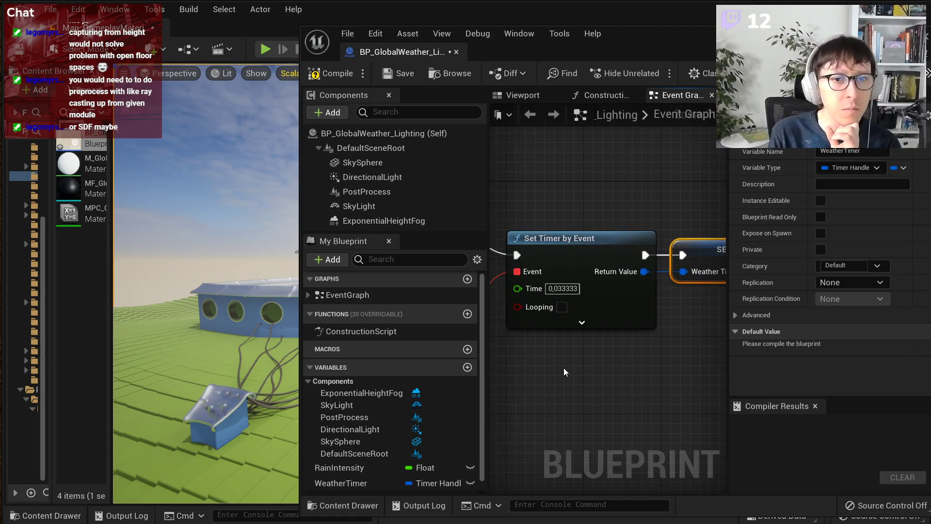
{"action": "scroll", "coordinate": [564, 368], "scroll_direction": "down", "scroll_amount": 2}
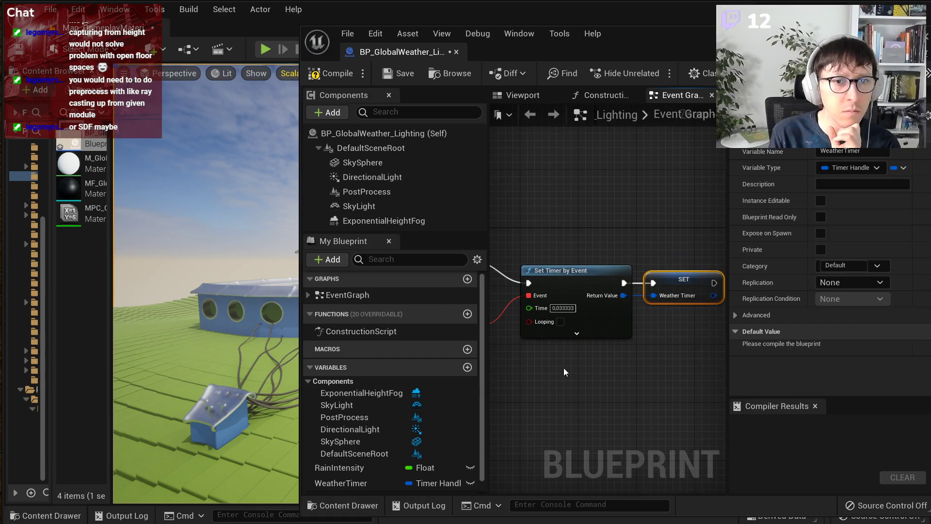
{"action": "right_click_drag", "start_coordinate": [564, 368], "coordinate": [609, 359]}
{"action": "left_click_drag", "start_coordinate": [698, 393], "coordinate": [553, 287]}
{"action": "right_click_drag", "start_coordinate": [693, 372], "coordinate": [496, 362]}
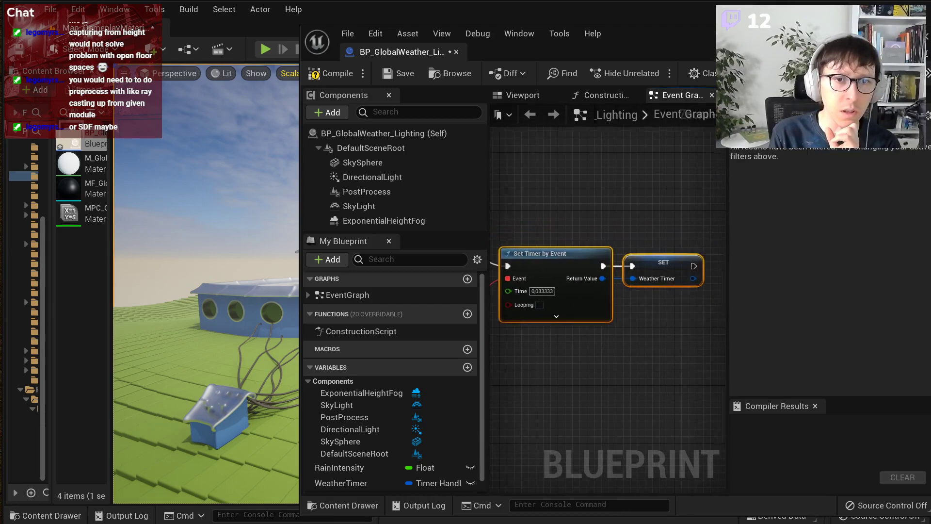
{"action": "left_click", "coordinate": [636, 362]}
Step: Rename the WeatherTimer variable as WeatherUpdateTimer
{"action": "left_click", "coordinate": [359, 483]}
{"action": "left_click", "coordinate": [346, 483]}
{"action": "left_click", "coordinate": [350, 483]}
{"action": "type", "text": "Update"}
{"action": "key", "text": "Return"}
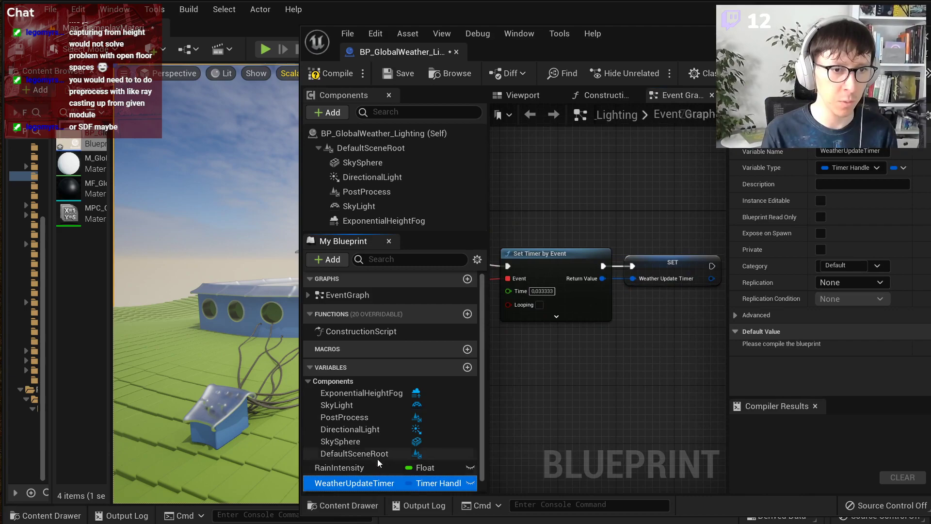
Step: Duplicate the WeatherUpdateTimer variable and name the copy WeatherBlendTimer
{"action": "scroll", "coordinate": [378, 463], "scroll_direction": "down", "scroll_amount": 1}
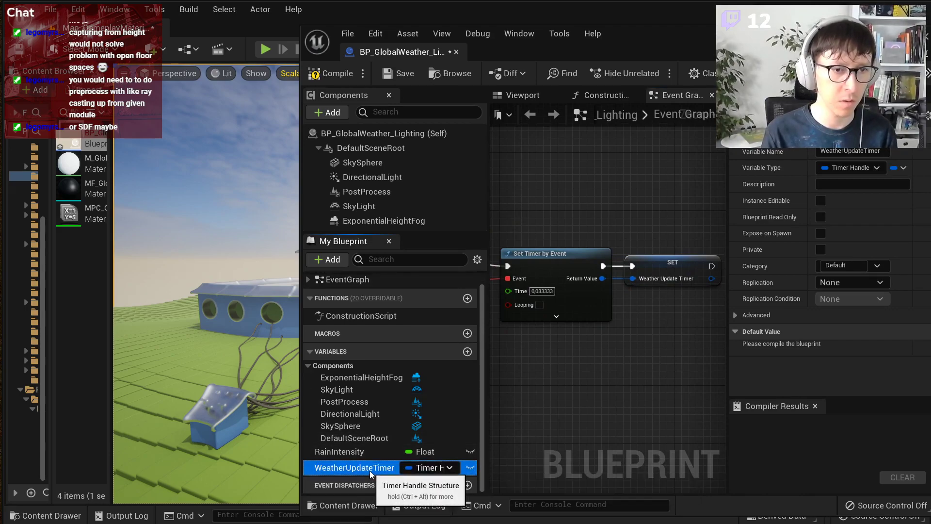
{"action": "key", "text": "ctrl+d"}
{"action": "type", "text": "WeatherBl"}
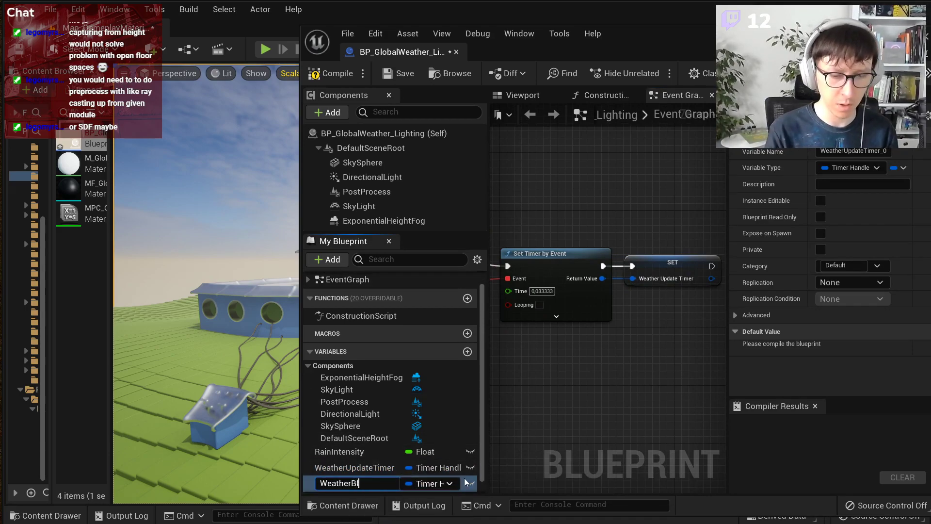
{"action": "type", "text": "endTimer"}
{"action": "key", "text": "Return"}
Step: Place a setter for WeatherBlendTimer below the Weather Update Timer setter in the graph
{"action": "right_click_drag", "start_coordinate": [612, 350], "coordinate": [639, 333]}
{"action": "left_click_drag", "start_coordinate": [357, 489], "coordinate": [687, 328]}
{"action": "left_click", "coordinate": [674, 387]}
{"action": "right_click_drag", "start_coordinate": [570, 315], "coordinate": [627, 313]}
{"action": "left_click", "coordinate": [633, 245]}
{"action": "key", "text": "ctrl+d"}
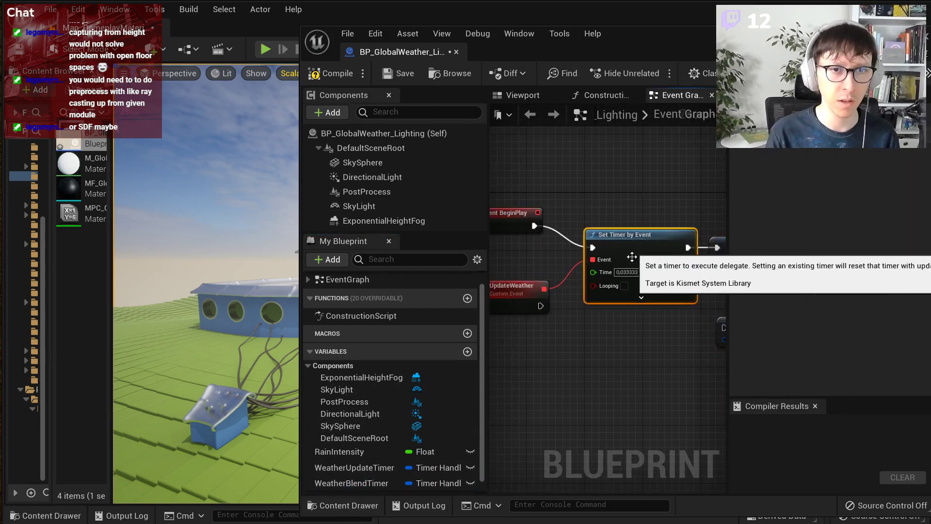
{"action": "left_click_drag", "start_coordinate": [641, 348], "coordinate": [598, 322]}
{"action": "right_click_drag", "start_coordinate": [562, 330], "coordinate": [606, 314]}
{"action": "left_click", "coordinate": [539, 286]}
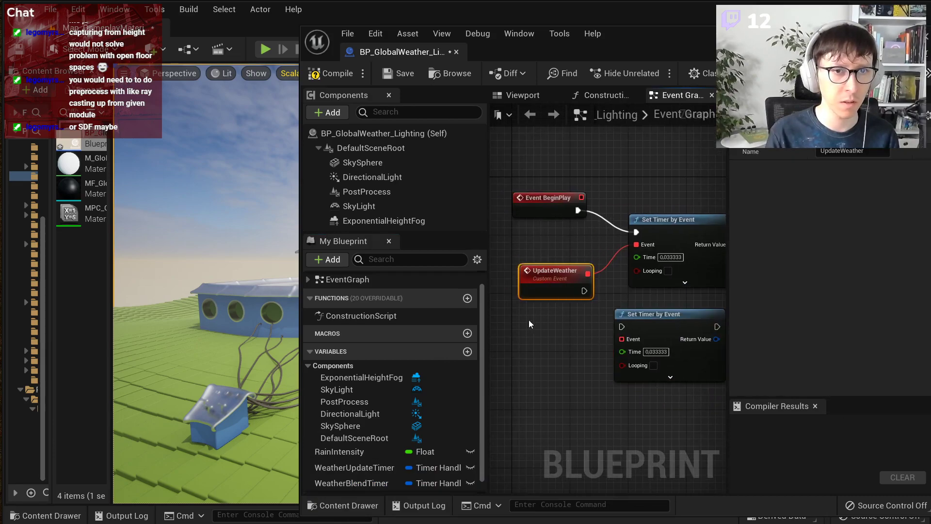
{"action": "key", "text": "ctrl+d"}
{"action": "right_click_drag", "start_coordinate": [627, 426], "coordinate": [561, 414]}
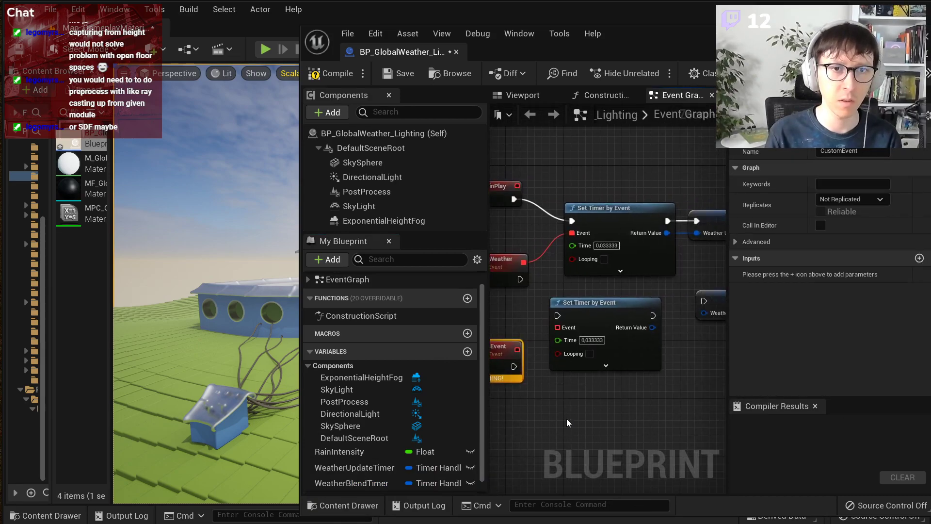
{"action": "left_click", "coordinate": [609, 364]}
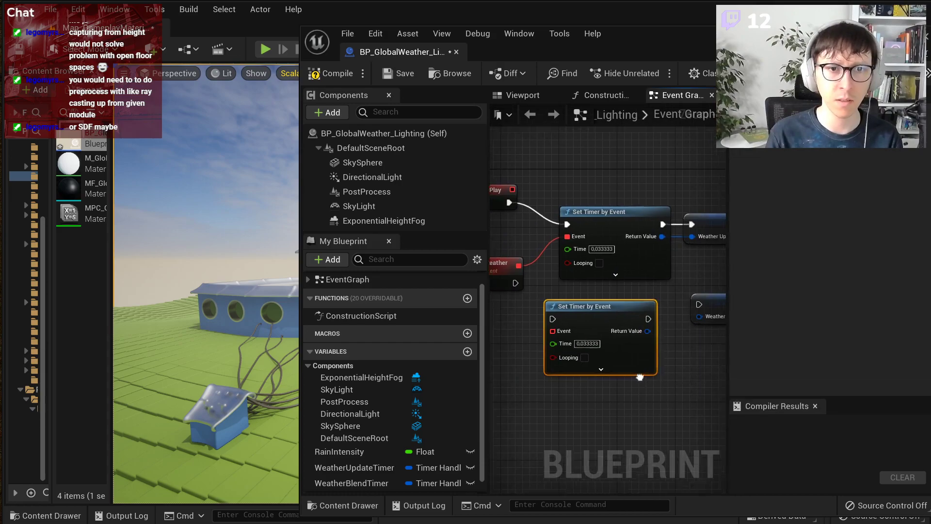
{"action": "key", "text": "Delete"}
Step: Add a second Set Timer by Event node and connect its execution output and return value to the Weather Blend Timer setter
{"action": "right_click_drag", "start_coordinate": [667, 328], "coordinate": [624, 350]}
{"action": "right_click", "coordinate": [555, 347]}
{"action": "type", "text": "set ti"}
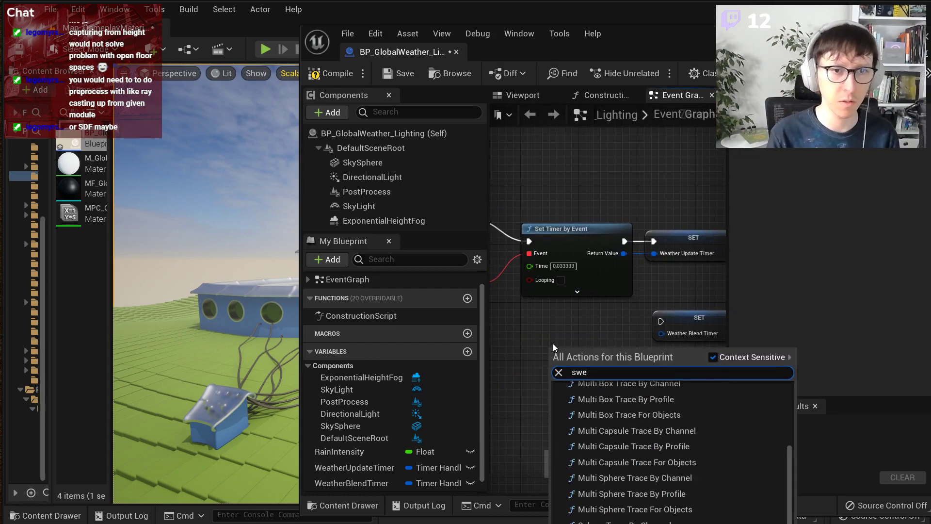
{"action": "type", "text": "mer"}
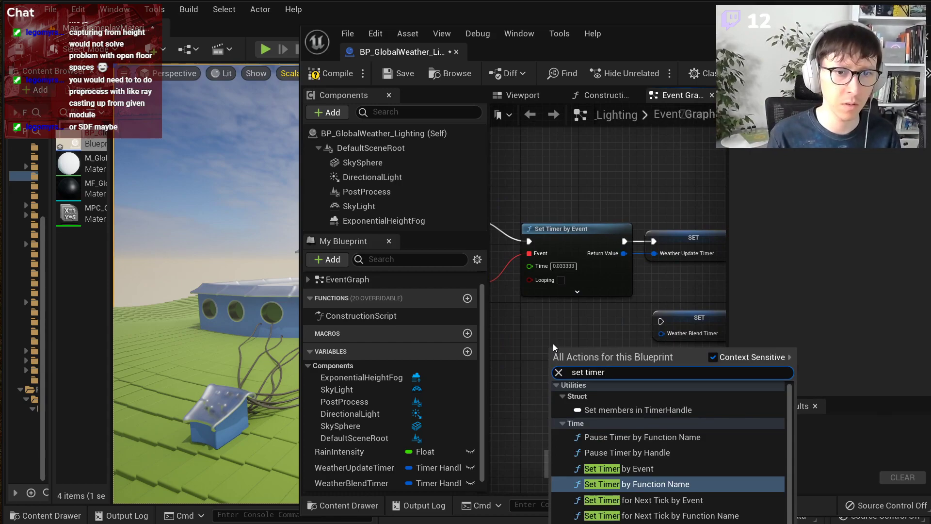
{"action": "key", "text": "Up"}
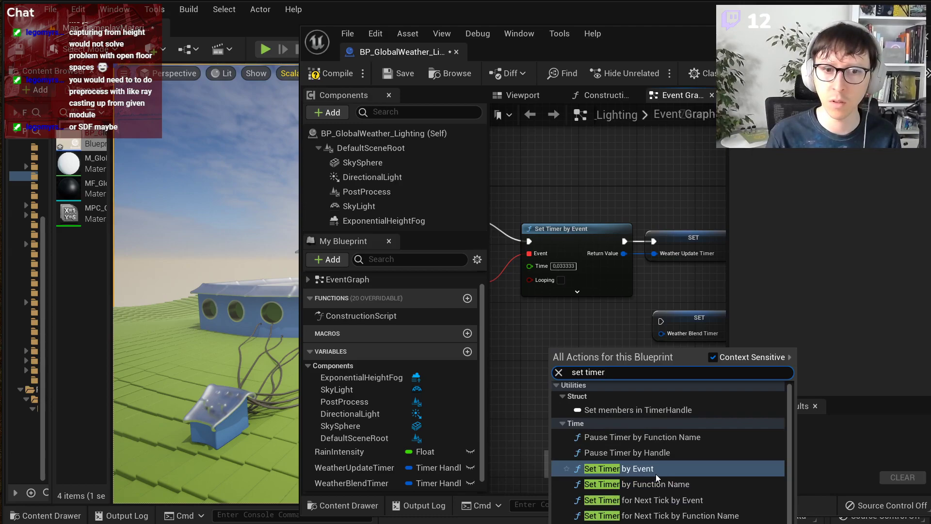
{"action": "left_click", "coordinate": [655, 473]}
{"action": "left_click_drag", "start_coordinate": [613, 355], "coordinate": [666, 335]}
{"action": "left_click_drag", "start_coordinate": [611, 343], "coordinate": [659, 321]}
{"action": "right_click_drag", "start_coordinate": [599, 385], "coordinate": [687, 366]}
{"action": "scroll", "coordinate": [451, 436], "scroll_direction": "down", "scroll_amount": 2}
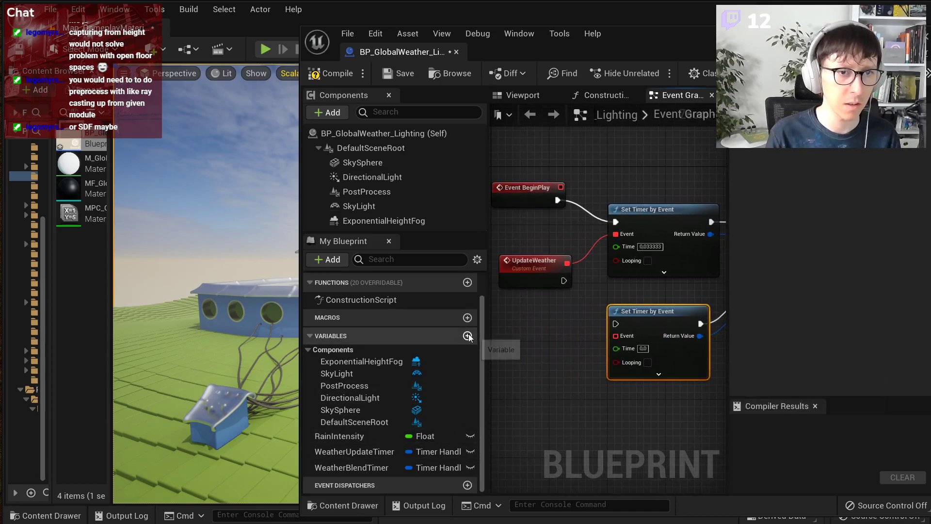
{"action": "right_click_drag", "start_coordinate": [608, 386], "coordinate": [546, 406]}
{"action": "left_click", "coordinate": [691, 321]}
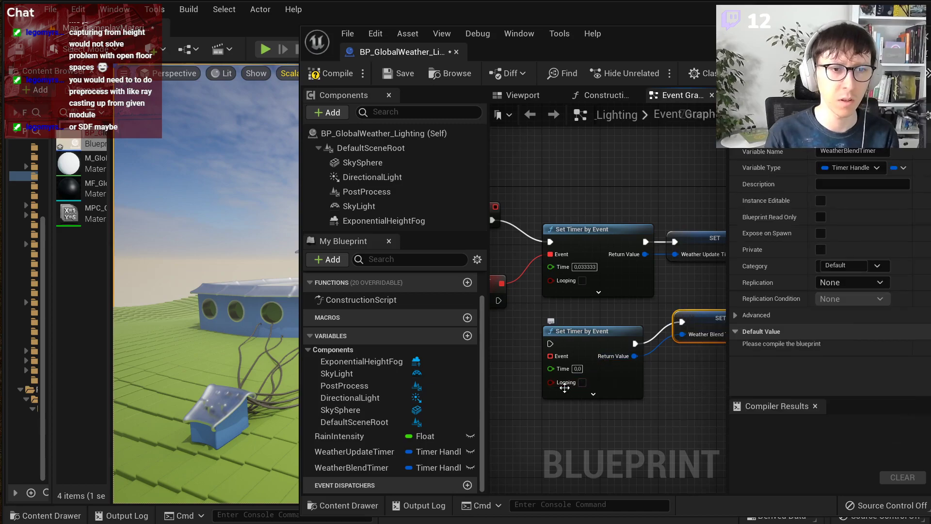
Step: Create a Float variable named WeatherBlendDuration and compile the blueprint
{"action": "left_click", "coordinate": [467, 336]}
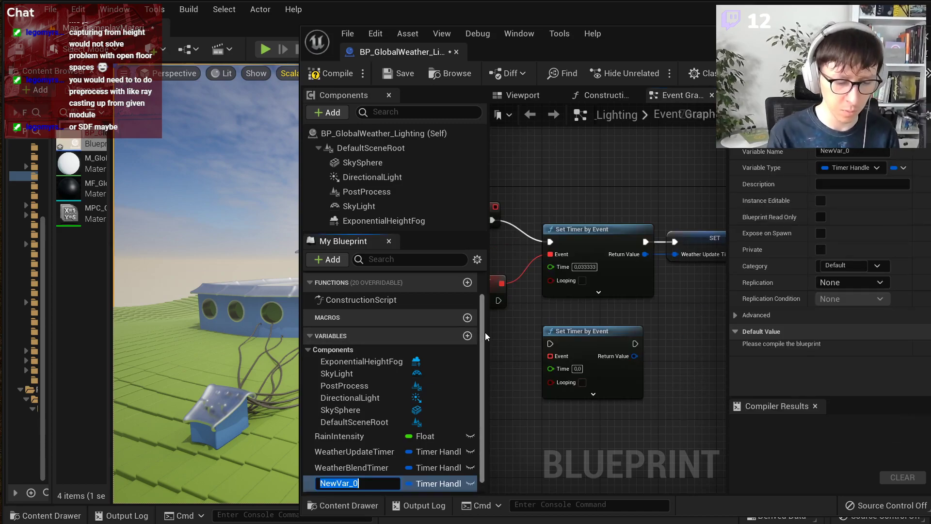
{"action": "type", "text": "WeatherBlendDuration"}
{"action": "key", "text": "Return"}
{"action": "left_click", "coordinate": [849, 168]}
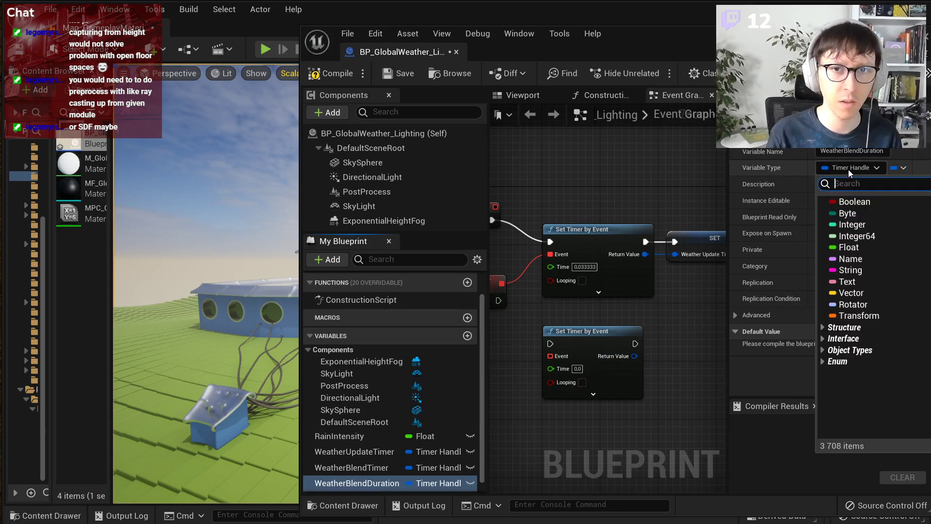
{"action": "left_click", "coordinate": [849, 247]}
{"action": "left_click", "coordinate": [331, 73]}
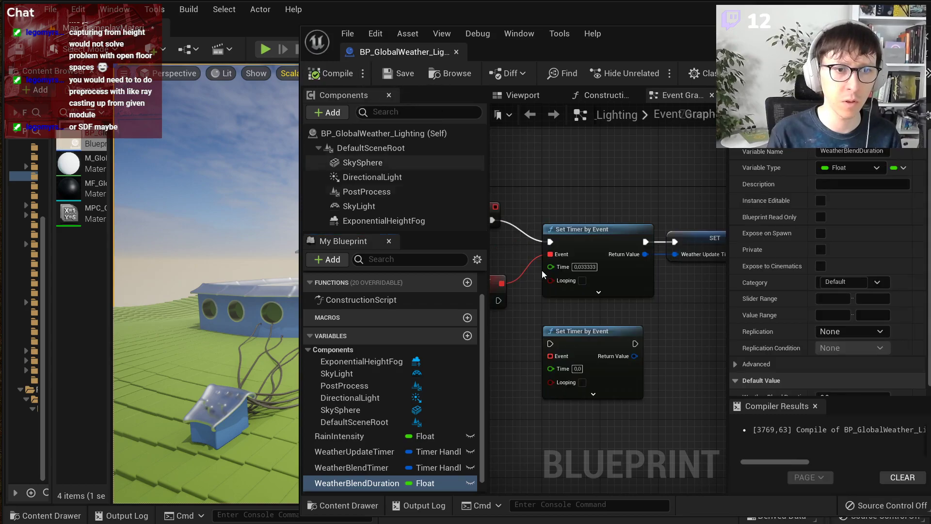
Step: Place a getter for WeatherBlendDuration and connect it to the Time input of the second Set Timer by Event node
{"action": "right_click_drag", "start_coordinate": [513, 238], "coordinate": [564, 197]}
{"action": "left_click_drag", "start_coordinate": [374, 482], "coordinate": [602, 328]}
{"action": "left_click", "coordinate": [554, 349]}
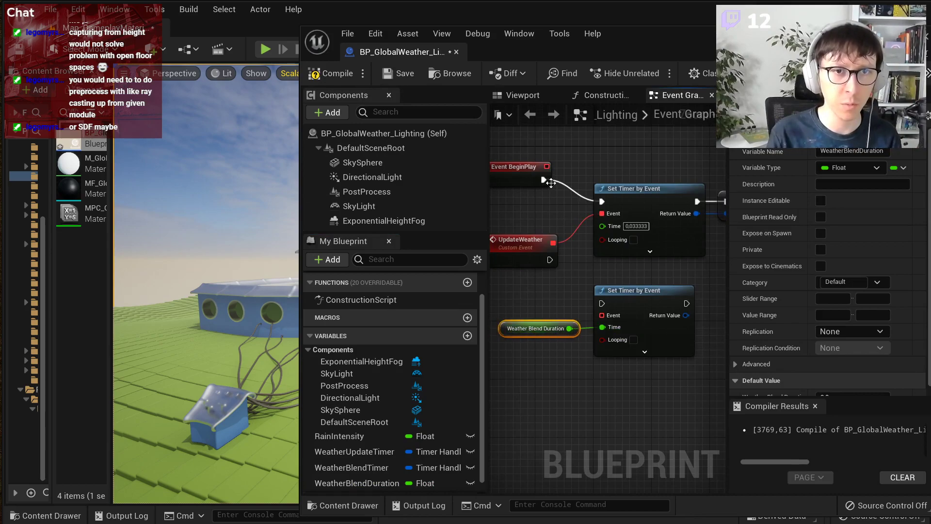
Step: Connect the Weather Update Timer setter's execution output to the second Set Timer by Event node
{"action": "right_click_drag", "start_coordinate": [686, 250], "coordinate": [614, 255]}
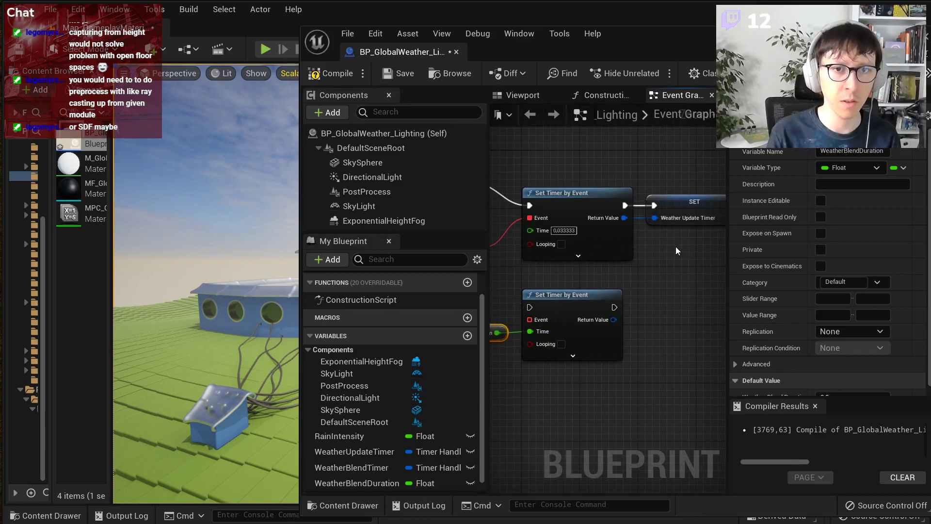
{"action": "scroll", "coordinate": [677, 248], "scroll_direction": "down", "scroll_amount": 1}
{"action": "right_click_drag", "start_coordinate": [677, 248], "coordinate": [601, 245]}
{"action": "left_click_drag", "start_coordinate": [653, 206], "coordinate": [623, 293]}
{"action": "scroll", "coordinate": [649, 348], "scroll_direction": "up", "scroll_amount": 3}
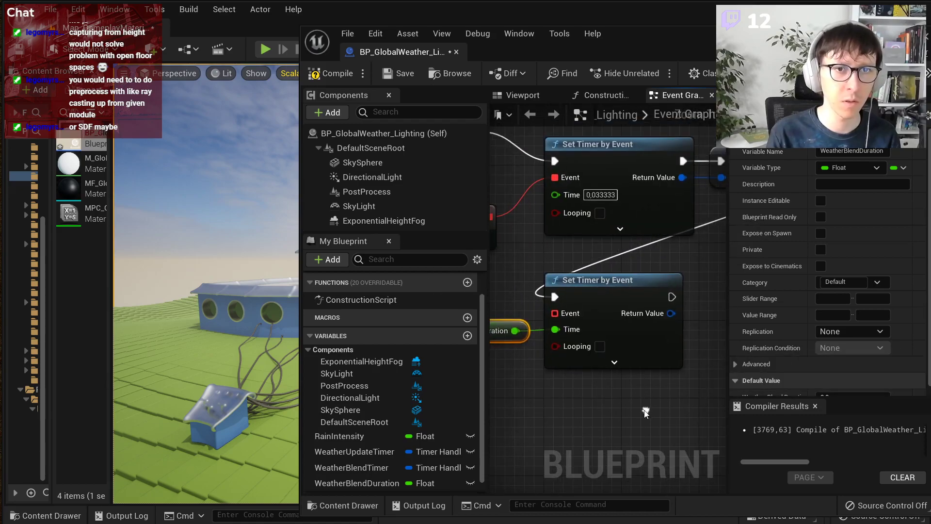
{"action": "scroll", "coordinate": [650, 342], "scroll_direction": "down", "scroll_amount": 2}
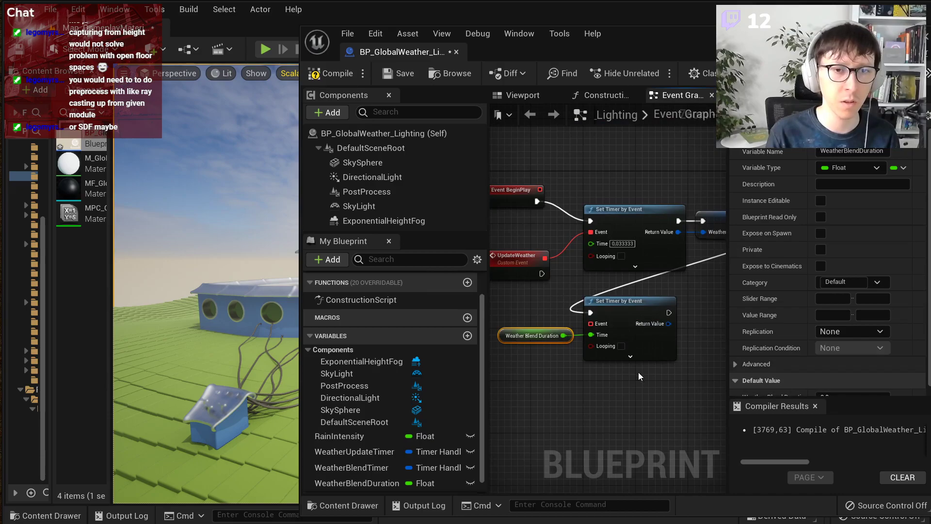
Step: Add a Sequence node to the event graph and connect Event BeginPlay's execution output to it
{"action": "left_click_drag", "start_coordinate": [300, 185], "coordinate": [120, 196]}
{"action": "right_click_drag", "start_coordinate": [523, 285], "coordinate": [599, 299]}
{"action": "left_click_drag", "start_coordinate": [361, 223], "coordinate": [226, 223]}
{"action": "right_click", "coordinate": [407, 176]}
{"action": "type", "text": "sequ"}
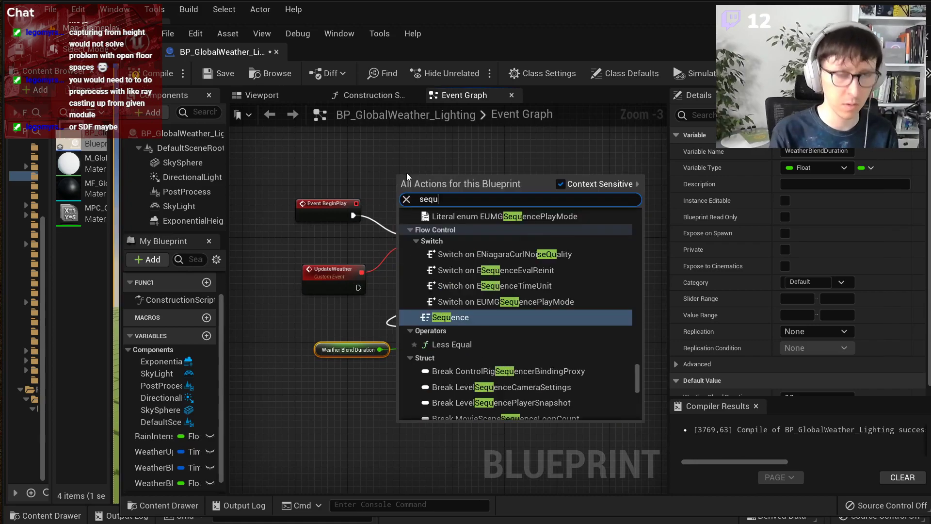
{"action": "key", "text": "Return"}
{"action": "scroll", "coordinate": [340, 235], "scroll_direction": "up", "scroll_amount": 2}
{"action": "left_click_drag", "start_coordinate": [339, 235], "coordinate": [399, 192]}
Step: Move the second Set Timer by Event node and its Weather Blend Duration getter above the update timer nodes
{"action": "left_click_drag", "start_coordinate": [462, 369], "coordinate": [615, 140]}
{"action": "left_click_drag", "start_coordinate": [331, 400], "coordinate": [502, 163]}
{"action": "right_click_drag", "start_coordinate": [521, 221], "coordinate": [427, 298]}
{"action": "left_click", "coordinate": [482, 212], "text": "shift"}
{"action": "left_click_drag", "start_coordinate": [482, 212], "coordinate": [456, 247]}
Step: Connect the Sequence's Then 0 output to the blend timer node and Then 1 to the update timer node, spacing out the update timer nodes below
{"action": "left_click_drag", "start_coordinate": [359, 269], "coordinate": [523, 194]}
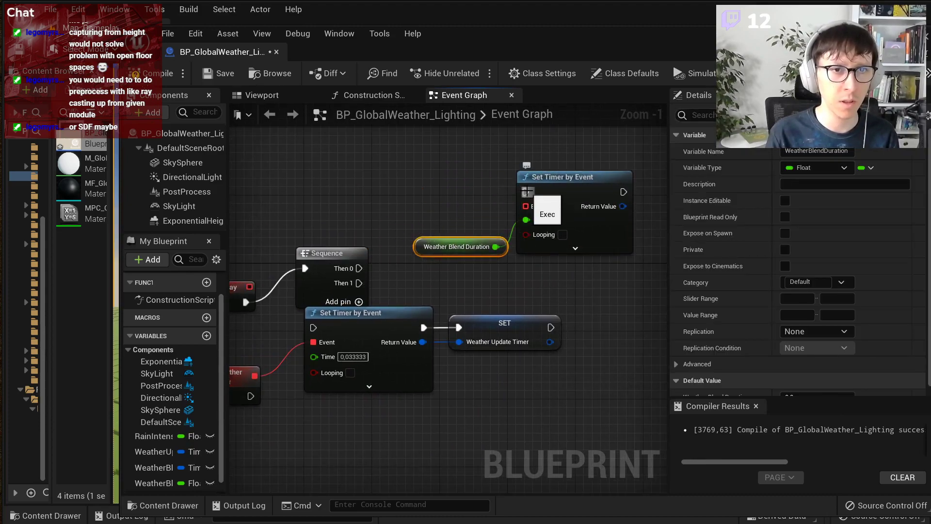
{"action": "left_click_drag", "start_coordinate": [359, 283], "coordinate": [415, 364]}
{"action": "left_click_drag", "start_coordinate": [519, 330], "coordinate": [604, 363]}
{"action": "right_click_drag", "start_coordinate": [613, 263], "coordinate": [525, 268]}
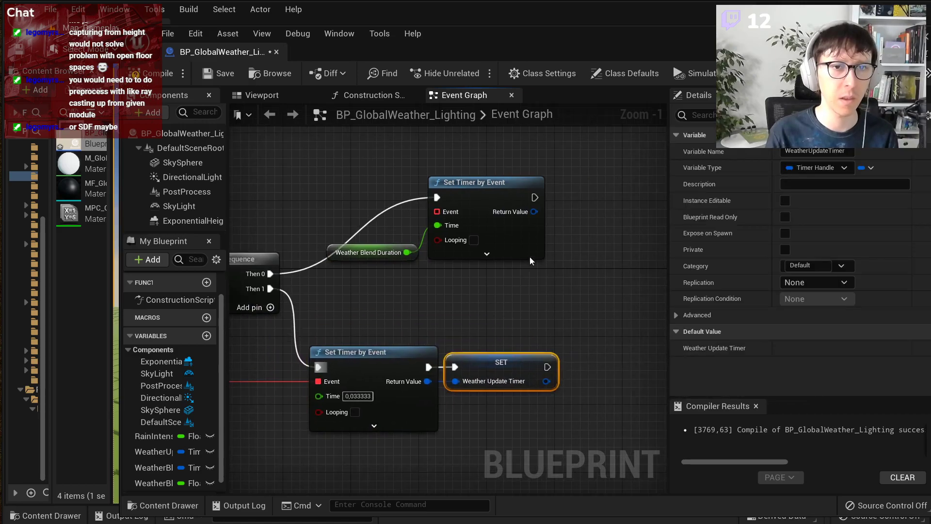
Step: Place a WeatherBlendTimer setter after the upper Set Timer by Event node and connect the timer's execution and return value to it
{"action": "left_click_drag", "start_coordinate": [154, 467], "coordinate": [595, 203]}
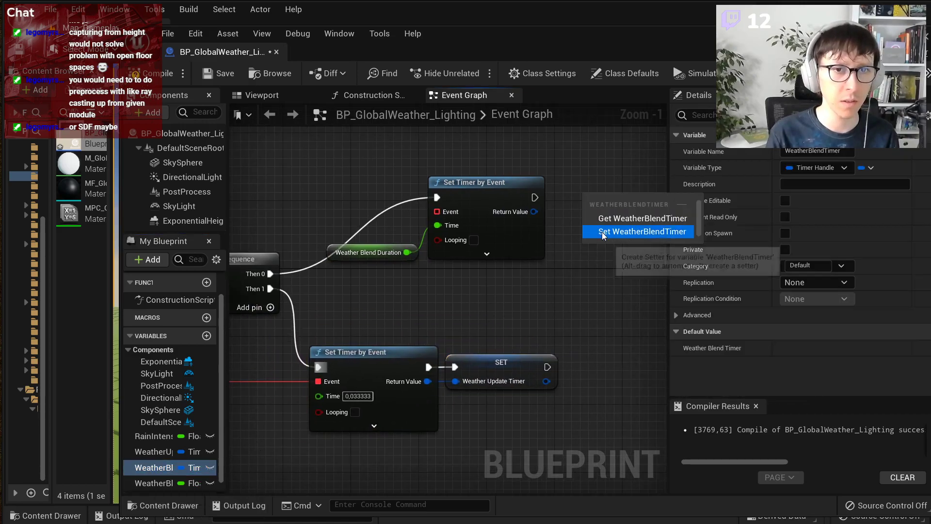
{"action": "left_click", "coordinate": [645, 231]}
{"action": "left_click_drag", "start_coordinate": [534, 211], "coordinate": [566, 198]}
Step: Set the default value of WeatherBlendDuration to 3.0 and compile the blueprint
{"action": "left_click", "coordinate": [466, 277]}
{"action": "left_click", "coordinate": [365, 252]}
{"action": "left_click", "coordinate": [815, 387]}
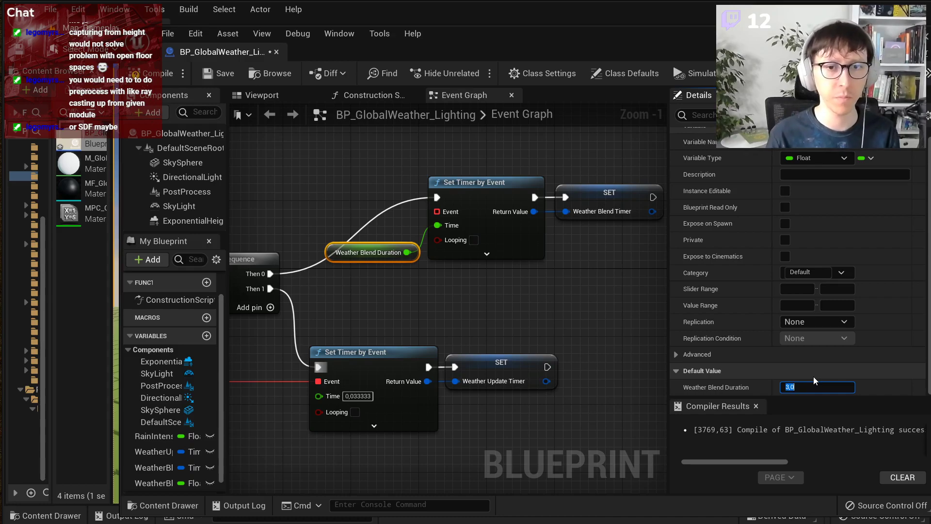
{"action": "left_click", "coordinate": [151, 73]}
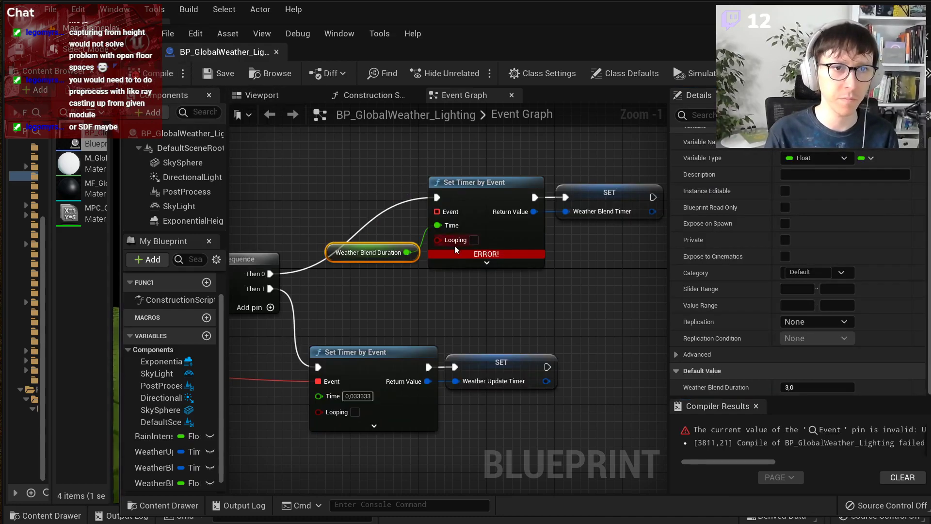
{"action": "mouse_move", "coordinate": [485, 252]}
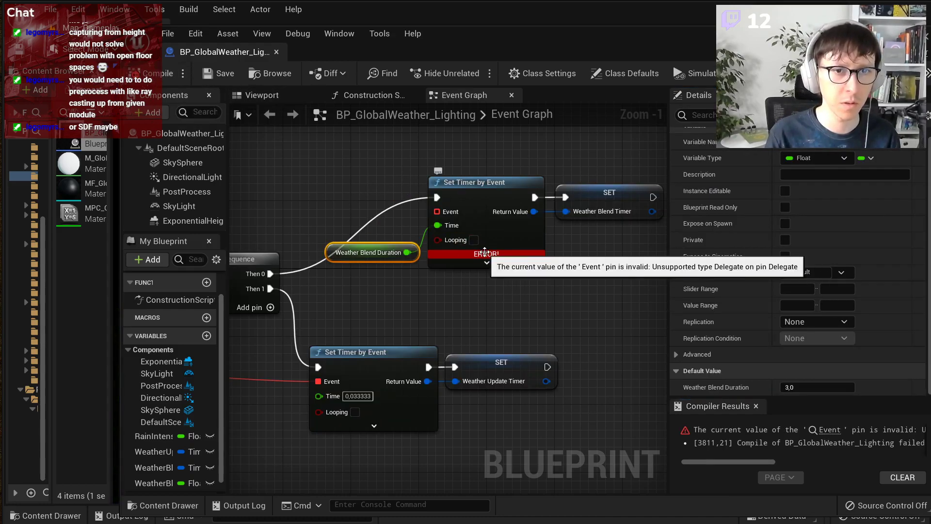
Step: Replace the upper Set Timer by Event node with a Set Timer by Function Name node
{"action": "right_click_drag", "start_coordinate": [357, 283], "coordinate": [429, 281]}
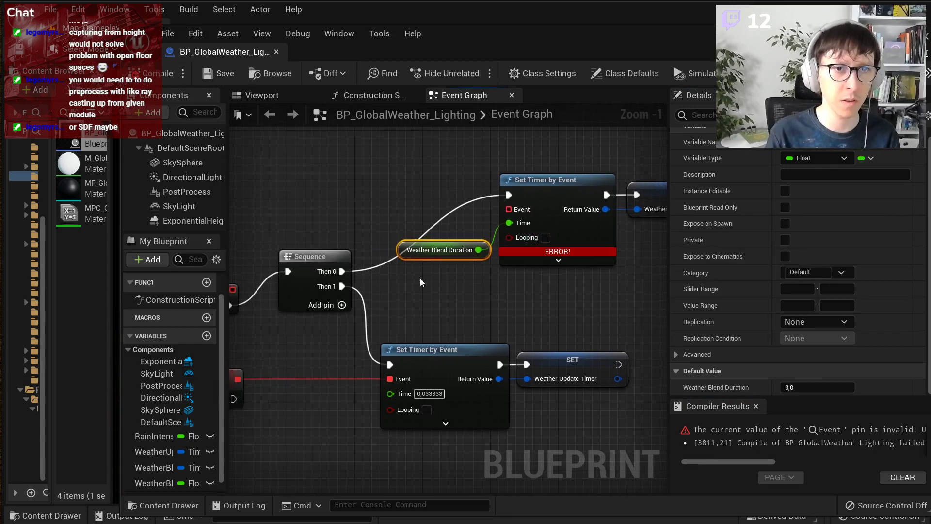
{"action": "right_click_drag", "start_coordinate": [518, 295], "coordinate": [426, 297]}
{"action": "right_click", "coordinate": [426, 296]}
{"action": "type", "text": "set timer"}
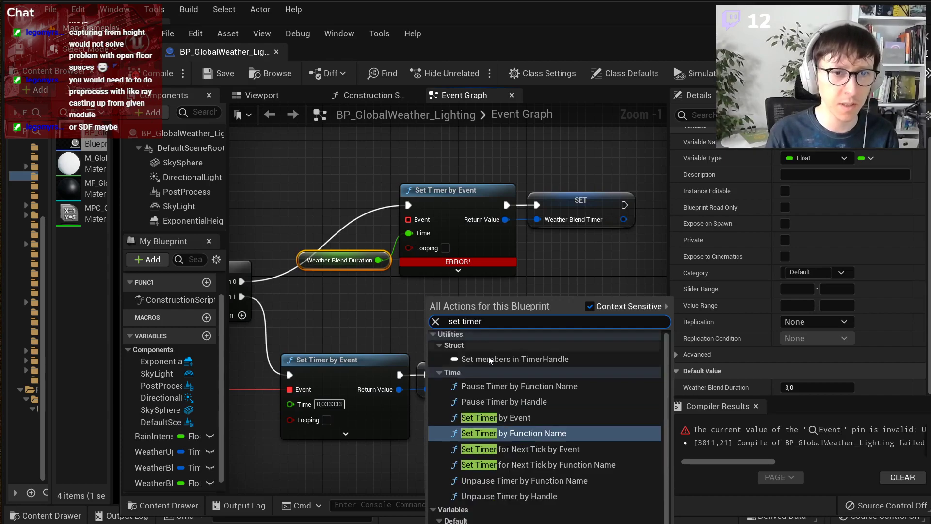
{"action": "scroll", "coordinate": [564, 444], "scroll_direction": "down", "scroll_amount": 1}
{"action": "scroll", "coordinate": [565, 444], "scroll_direction": "up", "scroll_amount": 1}
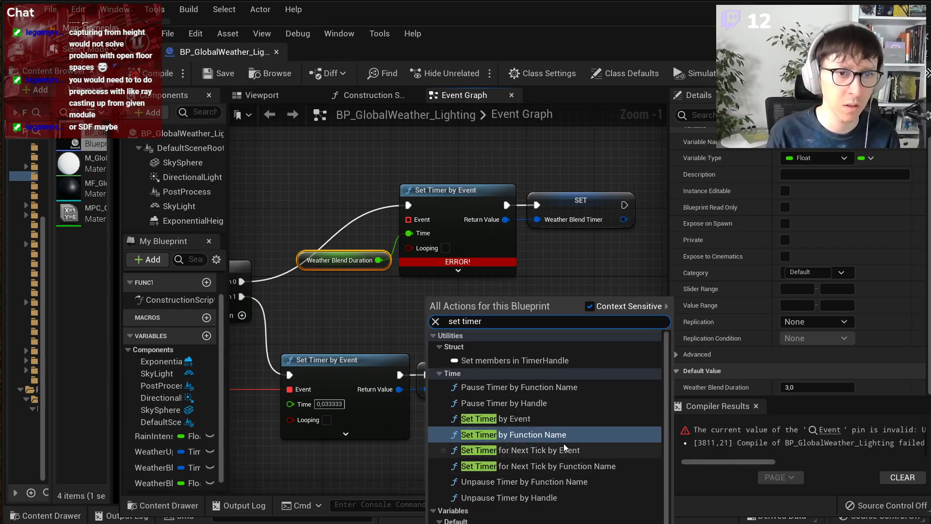
{"action": "key", "text": "Return"}
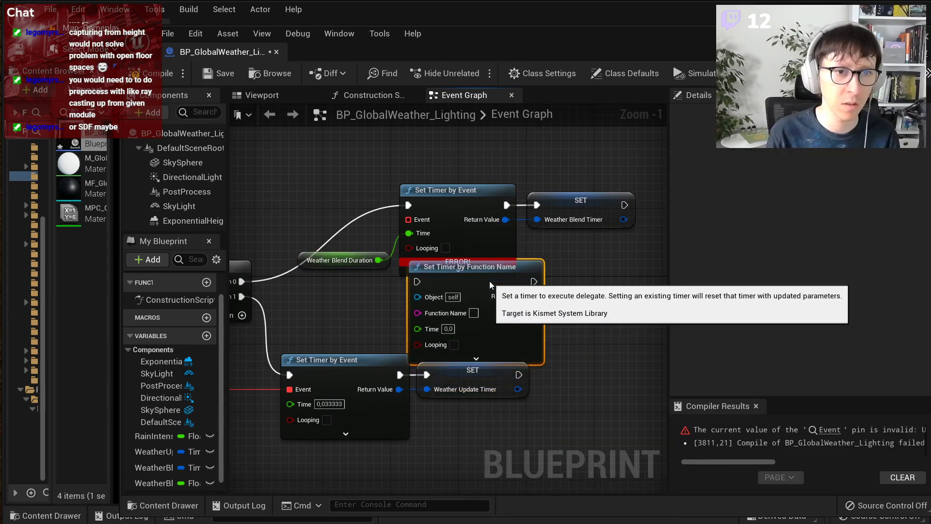
{"action": "left_click", "coordinate": [434, 237]}
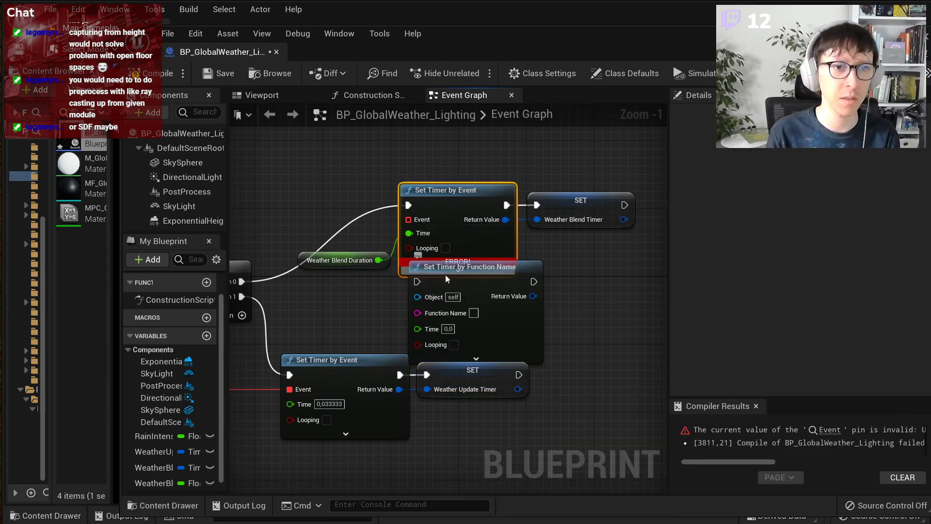
{"action": "key", "text": "Delete"}
{"action": "left_click_drag", "start_coordinate": [447, 279], "coordinate": [447, 194]}
Step: Wire Set Timer by Function Name: execution from Then 0, Time from Weather Blend Duration, execution output to the Weather Blend Timer setter
{"action": "left_click_drag", "start_coordinate": [534, 197], "coordinate": [615, 192]}
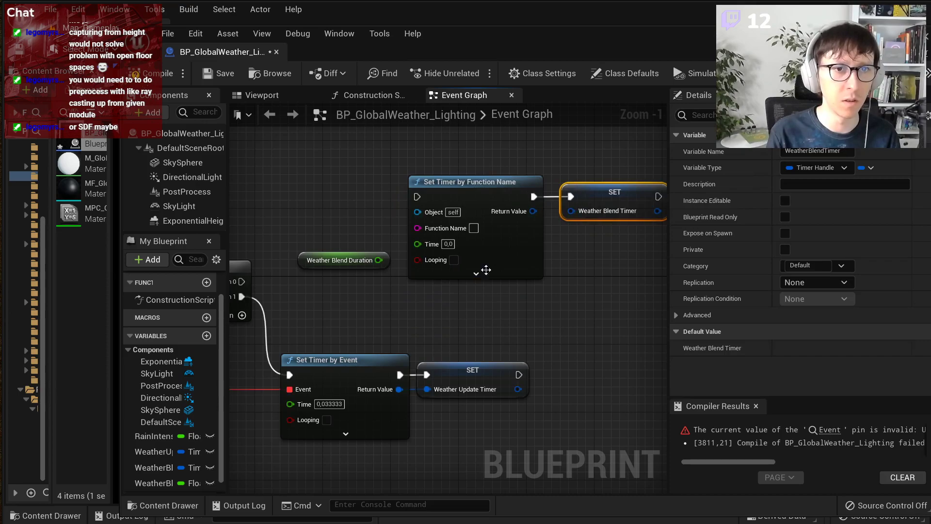
{"action": "right_click_drag", "start_coordinate": [505, 256], "coordinate": [553, 253]}
{"action": "left_click_drag", "start_coordinate": [289, 279], "coordinate": [465, 194]}
{"action": "left_click_drag", "start_coordinate": [426, 257], "coordinate": [465, 242]}
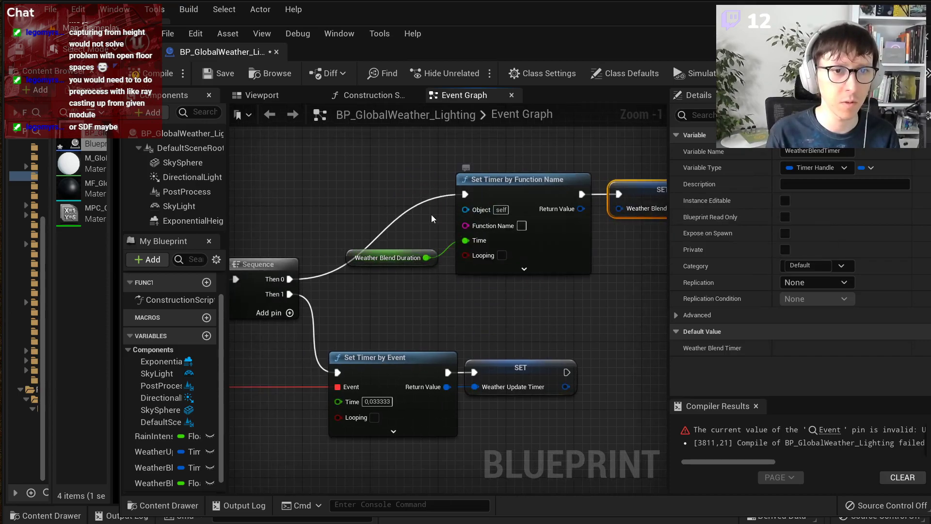
{"action": "right_click", "coordinate": [423, 185]}
{"action": "type", "text": "set t"}
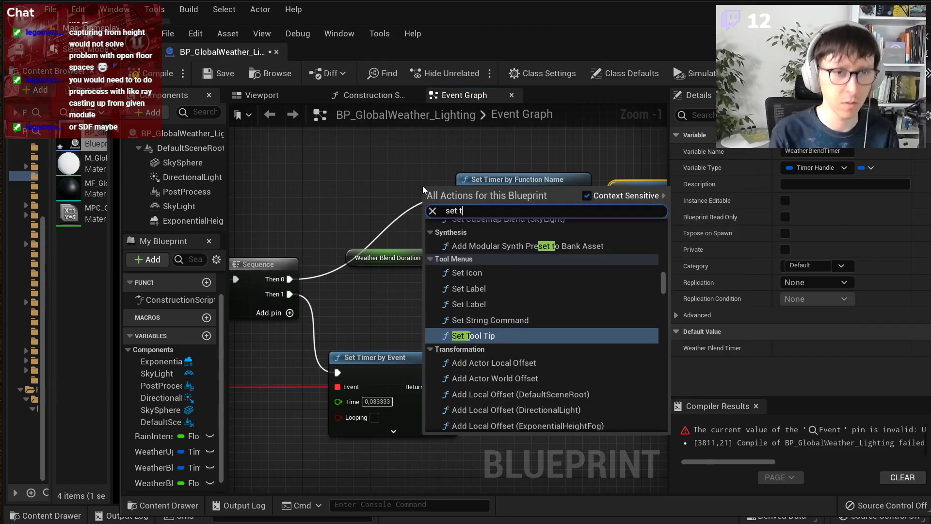
{"action": "type", "text": "imer"}
{"action": "key", "text": "Return"}
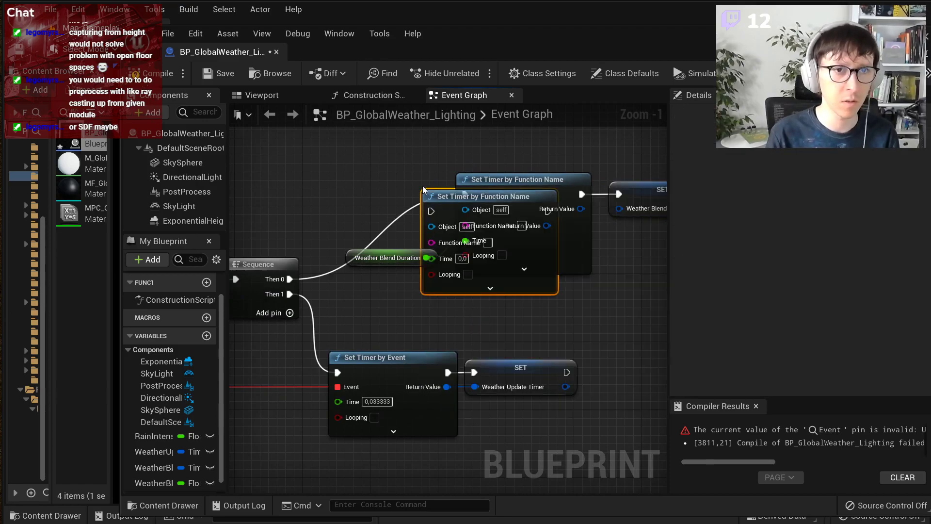
{"action": "key", "text": "ctrl+z"}
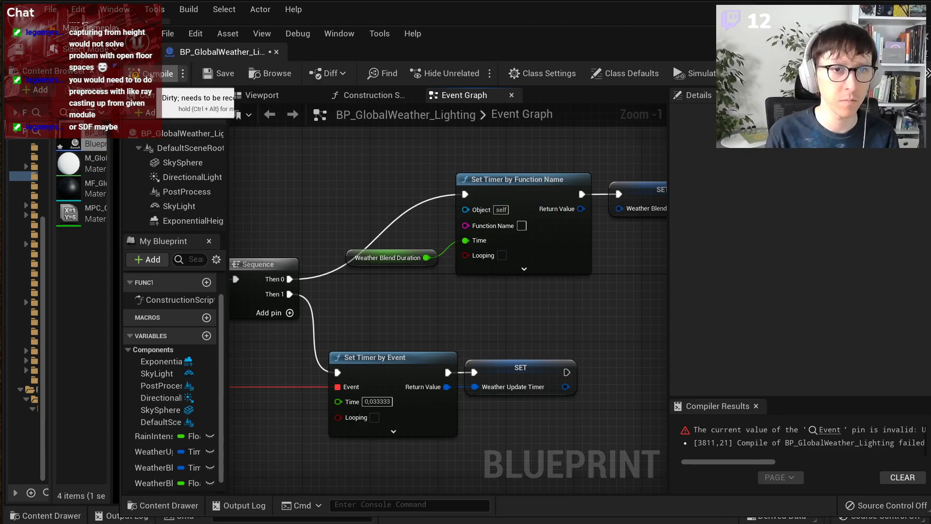
Step: Connect Set Timer by Function Name's return value to the Weather Blend Timer setter, compiling and saving the blueprint and clearing the compiler results
{"action": "left_click", "coordinate": [158, 74]}
{"action": "left_click", "coordinate": [219, 73]}
{"action": "scroll", "coordinate": [544, 295], "scroll_direction": "down", "scroll_amount": 1}
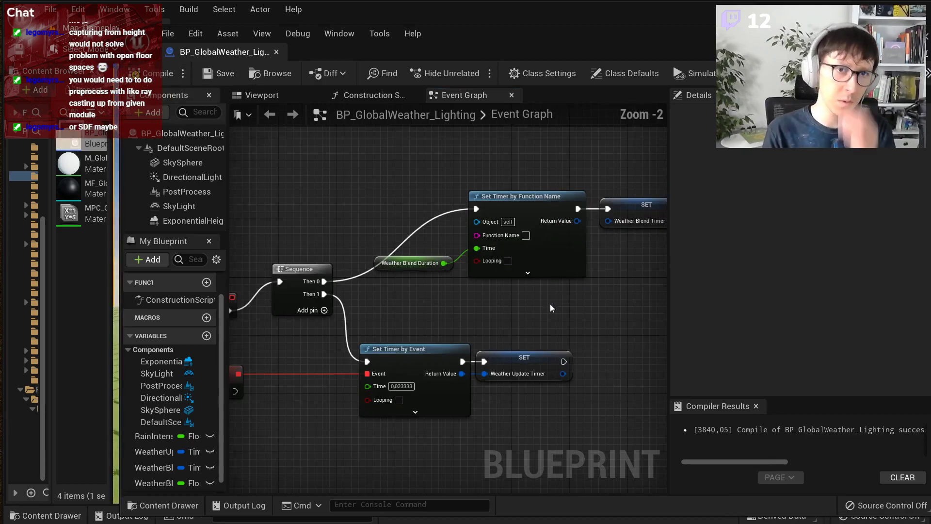
{"action": "left_click_drag", "start_coordinate": [576, 221], "coordinate": [608, 221]}
{"action": "left_click", "coordinate": [158, 73]}
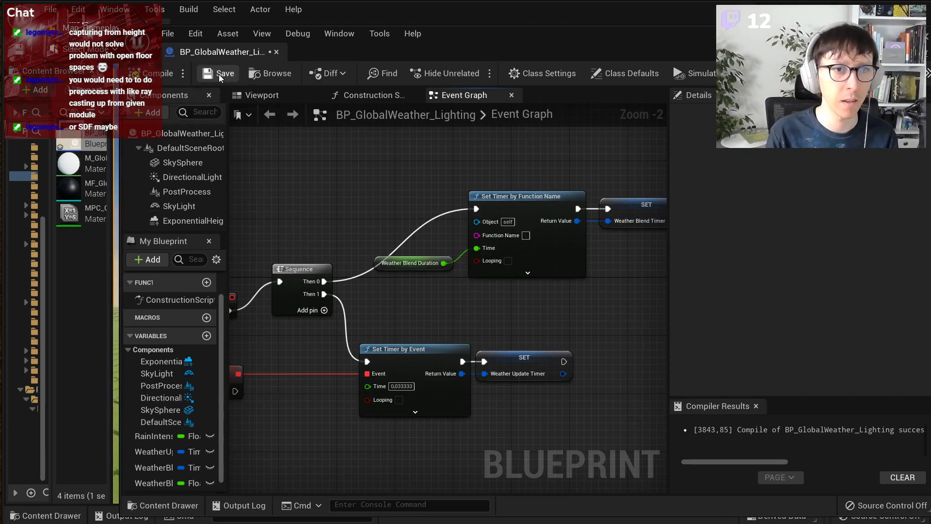
{"action": "left_click", "coordinate": [896, 477]}
Step: Enable Looping on the Set Timer by Event node that drives UpdateWeather and compile the blueprint
{"action": "right_click_drag", "start_coordinate": [435, 415], "coordinate": [506, 369]}
{"action": "left_click_drag", "start_coordinate": [599, 311], "coordinate": [606, 312]}
{"action": "right_click_drag", "start_coordinate": [594, 377], "coordinate": [553, 400]}
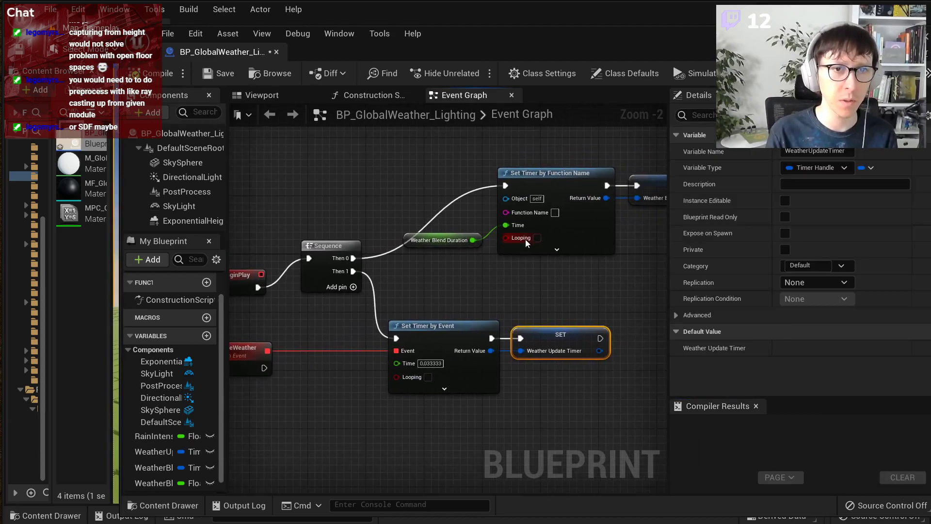
{"action": "scroll", "coordinate": [522, 241], "scroll_direction": "up", "scroll_amount": 2}
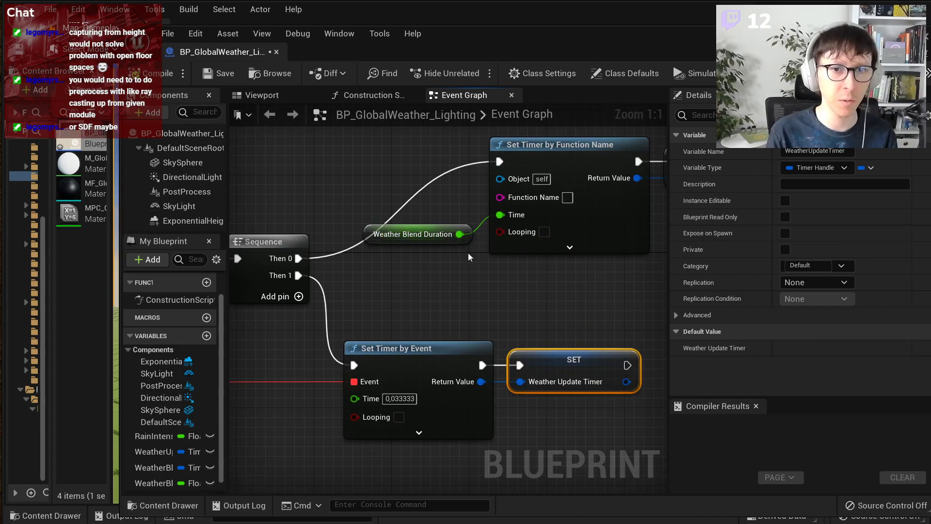
{"action": "left_click", "coordinate": [419, 235]}
{"action": "scroll", "coordinate": [460, 294], "scroll_direction": "down", "scroll_amount": 2}
{"action": "right_click_drag", "start_coordinate": [450, 293], "coordinate": [511, 256]}
{"action": "right_click_drag", "start_coordinate": [539, 430], "coordinate": [433, 443]}
{"action": "right_click_drag", "start_coordinate": [495, 383], "coordinate": [559, 354]}
{"action": "right_click_drag", "start_coordinate": [368, 367], "coordinate": [343, 353]}
{"action": "left_click", "coordinate": [418, 314]}
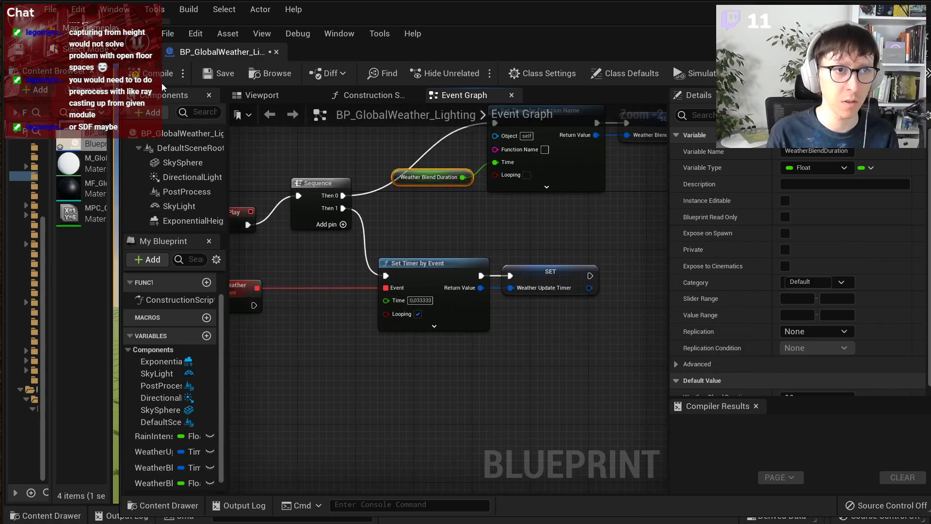
{"action": "left_click", "coordinate": [156, 73]}
{"action": "right_click_drag", "start_coordinate": [438, 406], "coordinate": [436, 354]}
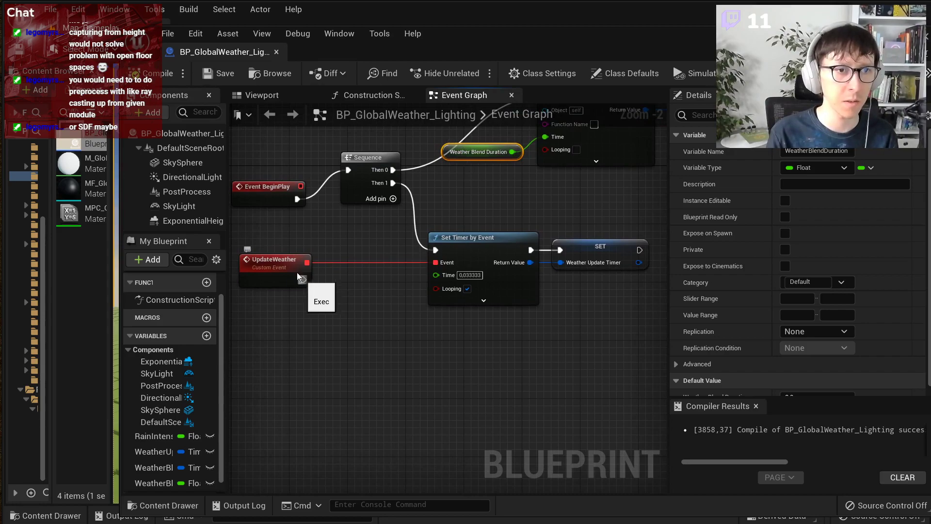
{"action": "left_click_drag", "start_coordinate": [302, 280], "coordinate": [381, 386]}
{"action": "type", "text": "lerp"}
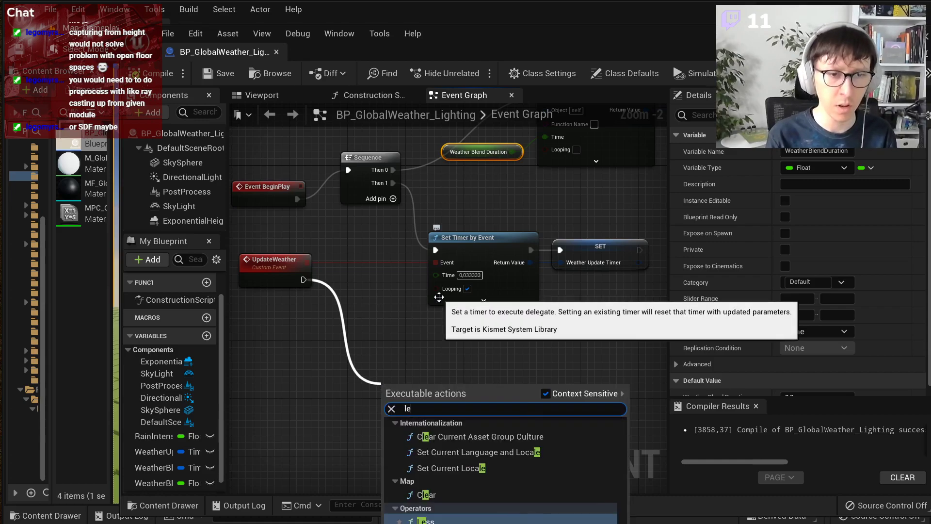
{"action": "key", "text": "BackSpace"}
{"action": "key", "text": "BackSpace"}
{"action": "key", "text": "BackSpace"}
{"action": "key", "text": "BackSpace"}
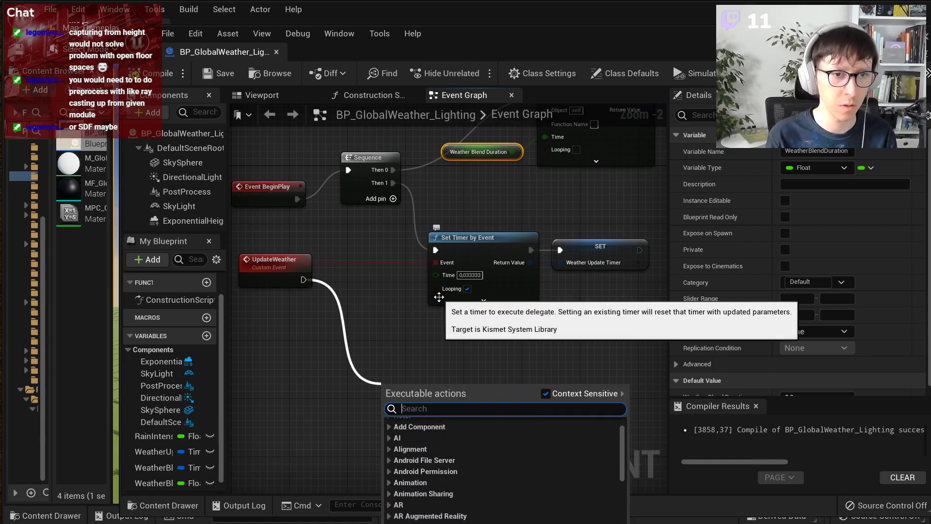
{"action": "type", "text": "lerp"}
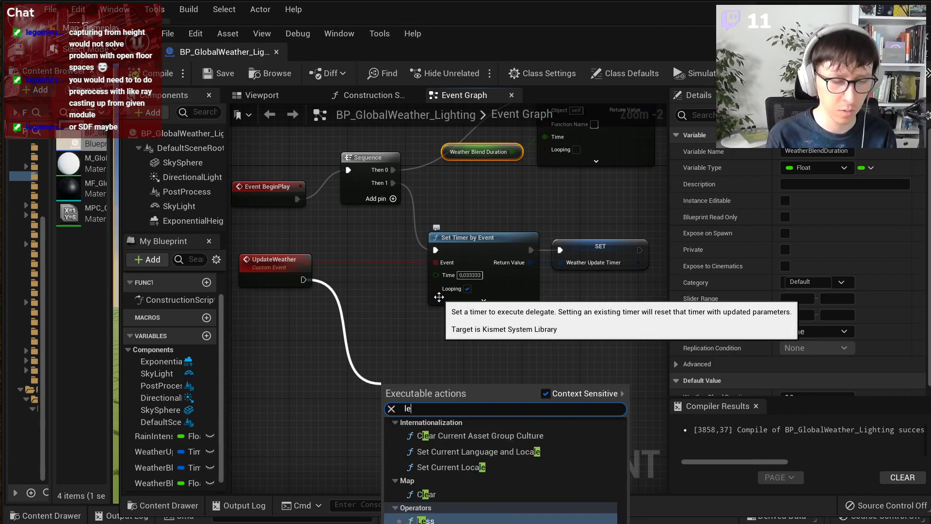
{"action": "scroll", "coordinate": [519, 489], "scroll_direction": "down", "scroll_amount": 3}
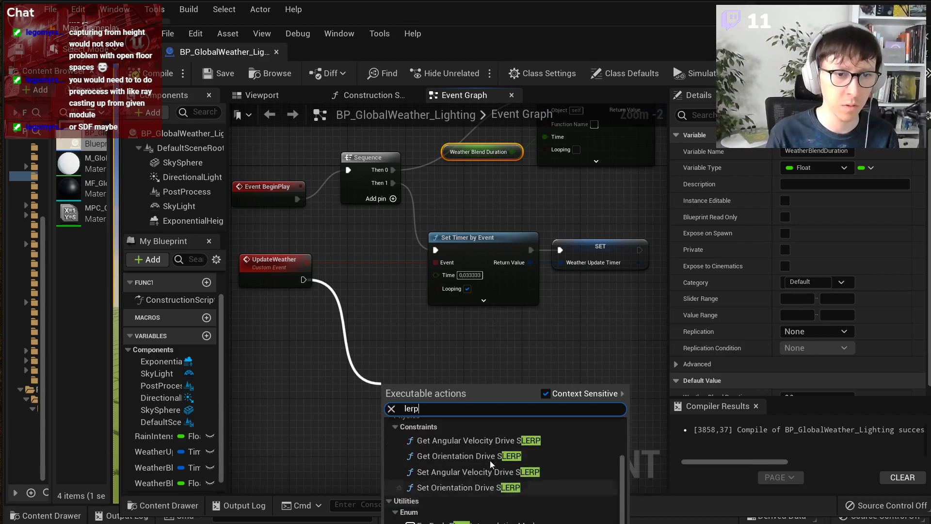
{"action": "left_click", "coordinate": [342, 386]}
Step: Add a float Lerp node to the graph below the Set Timer by Event node
{"action": "right_click", "coordinate": [342, 386]}
{"action": "type", "text": ";"}
{"action": "key", "text": "BackSpace"}
{"action": "type", "text": "lerp"}
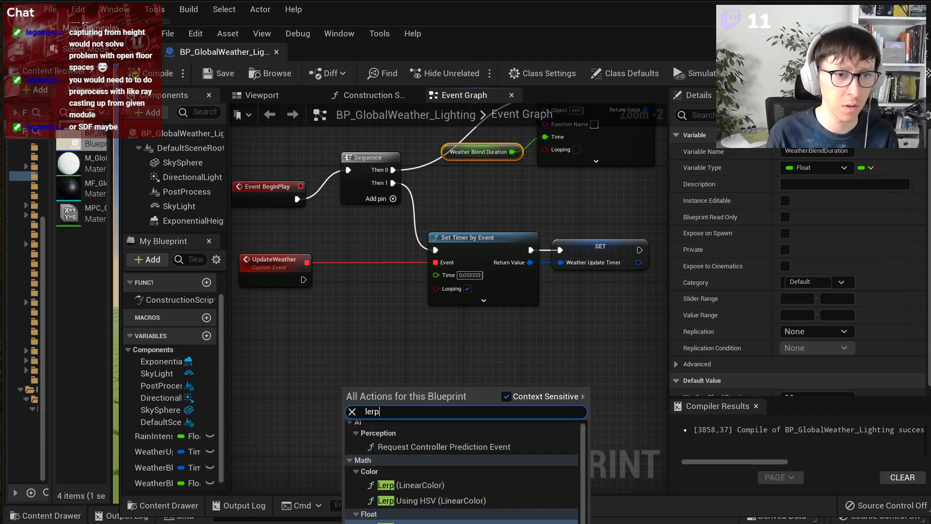
{"action": "left_click", "coordinate": [411, 521]}
{"action": "scroll", "coordinate": [427, 382], "scroll_direction": "up", "scroll_amount": 2}
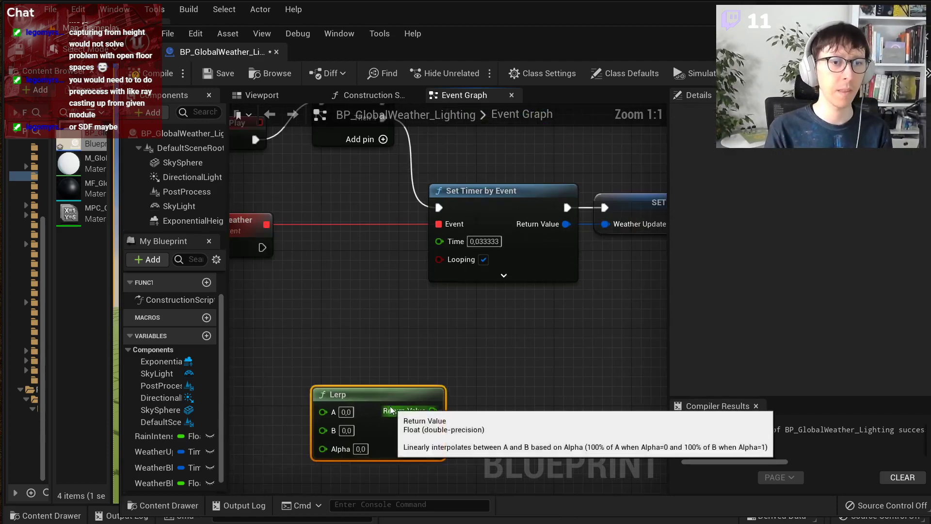
{"action": "left_click_drag", "start_coordinate": [365, 396], "coordinate": [431, 357]}
{"action": "right_click_drag", "start_coordinate": [338, 362], "coordinate": [428, 359]}
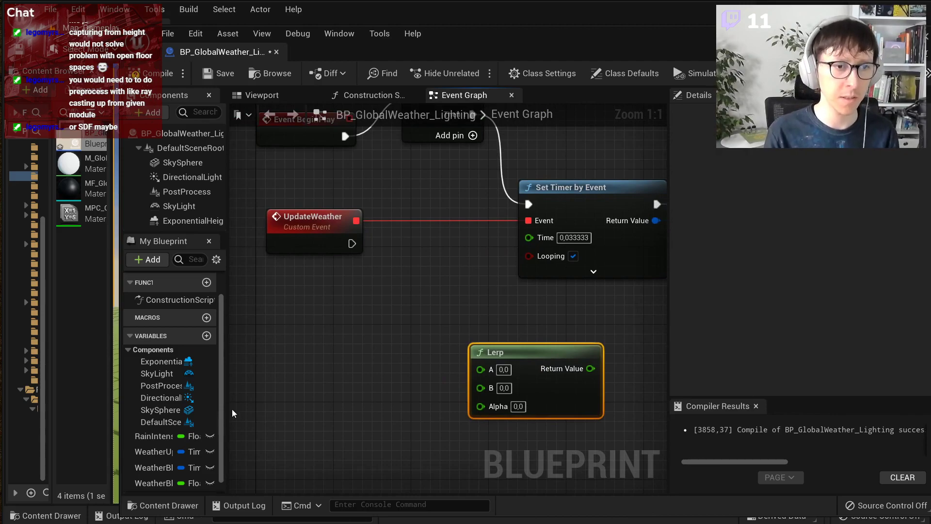
Step: Add a Rain Intensity getter, connect it to the Lerp node's A input, and set B to 1.0
{"action": "left_click_drag", "start_coordinate": [160, 436], "coordinate": [396, 350]}
{"action": "left_click", "coordinate": [422, 360]}
{"action": "left_click_drag", "start_coordinate": [456, 365], "coordinate": [559, 359]}
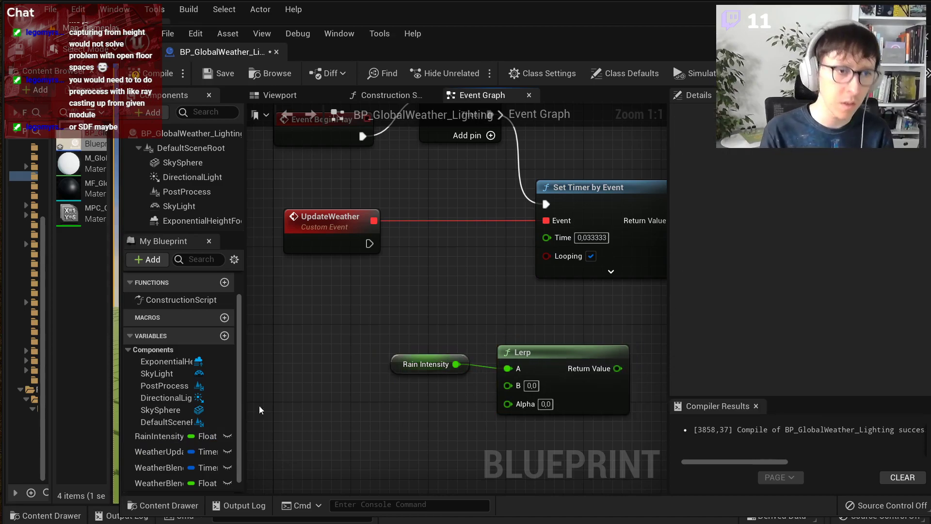
{"action": "left_click", "coordinate": [174, 438]}
{"action": "left_click", "coordinate": [532, 385]}
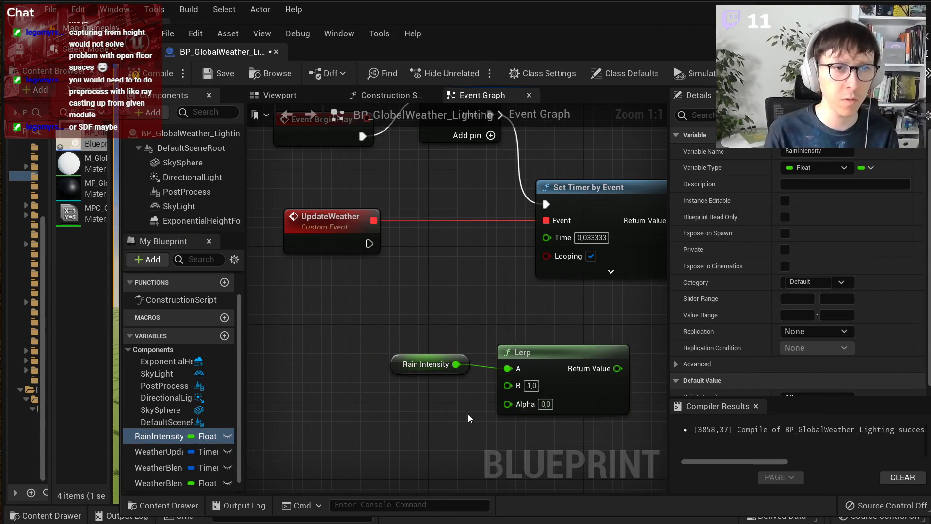
{"action": "scroll", "coordinate": [468, 412], "scroll_direction": "down", "scroll_amount": 1}
{"action": "left_click_drag", "start_coordinate": [539, 365], "coordinate": [547, 365]}
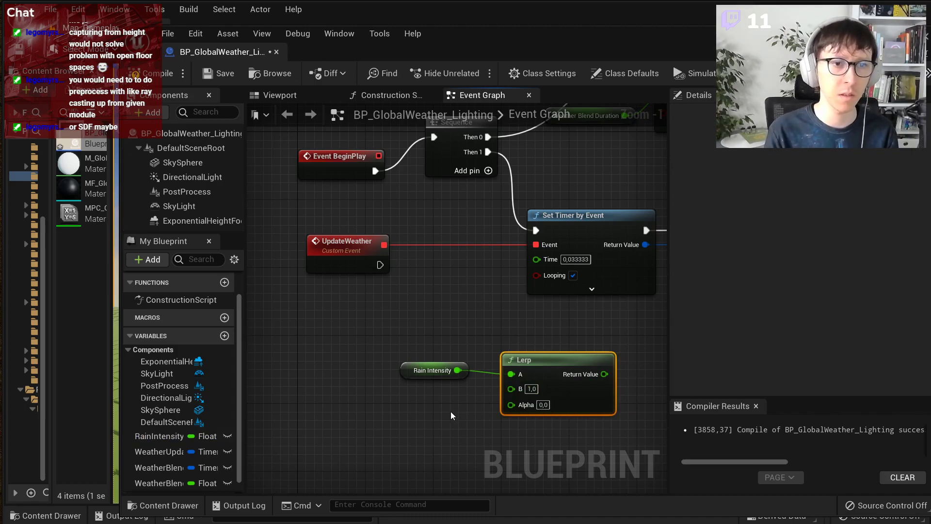
{"action": "right_click_drag", "start_coordinate": [466, 328], "coordinate": [423, 297]}
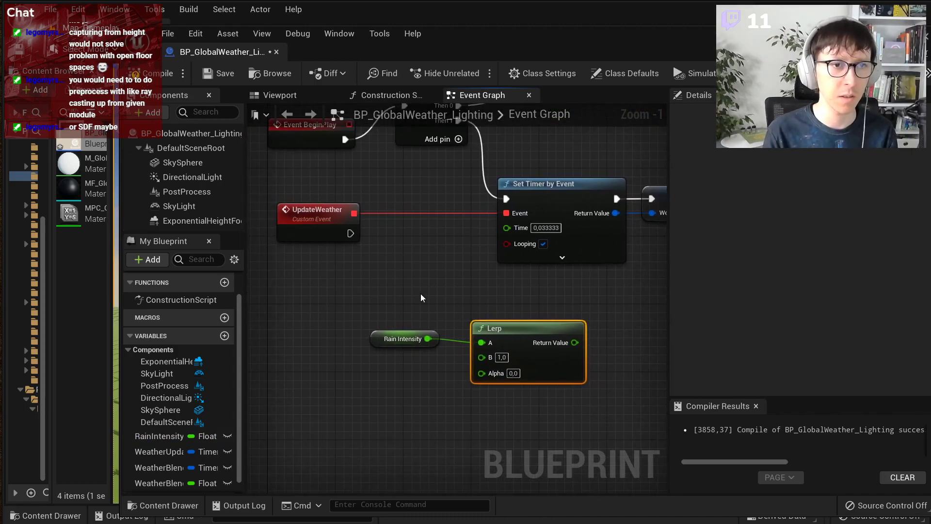
Step: Create a Map Range Clamped node feeding the Lerp node's Alpha and place it beneath the Rain Intensity getter
{"action": "right_click", "coordinate": [417, 394]}
{"action": "left_click", "coordinate": [435, 383]}
{"action": "left_click_drag", "start_coordinate": [481, 373], "coordinate": [391, 394]}
{"action": "type", "text": "map v"}
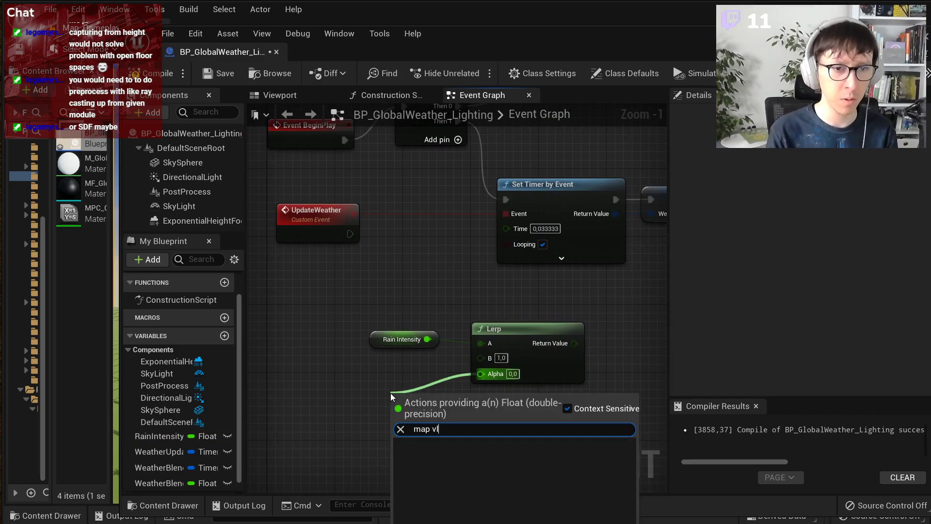
{"action": "key", "text": "Return"}
{"action": "scroll", "coordinate": [391, 394], "scroll_direction": "up", "scroll_amount": 1}
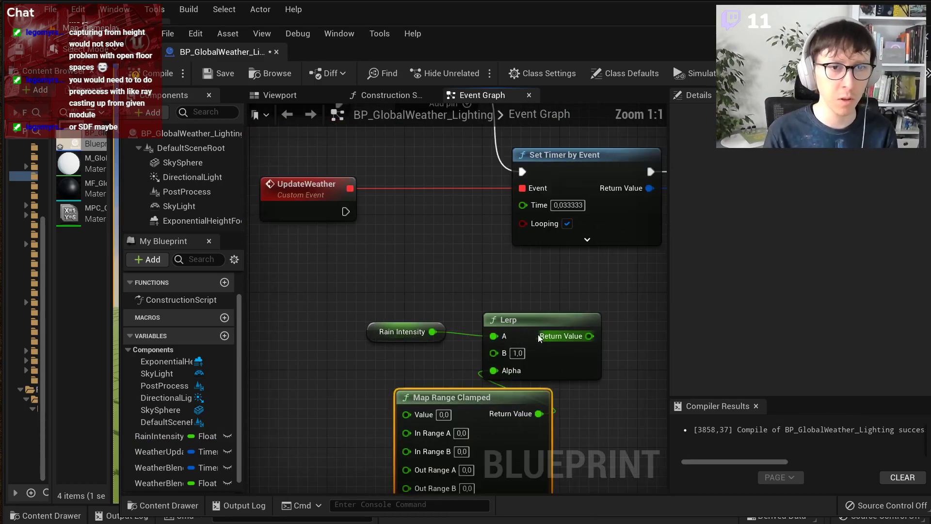
{"action": "left_click_drag", "start_coordinate": [535, 326], "coordinate": [632, 326]}
{"action": "left_click_drag", "start_coordinate": [455, 393], "coordinate": [455, 385]}
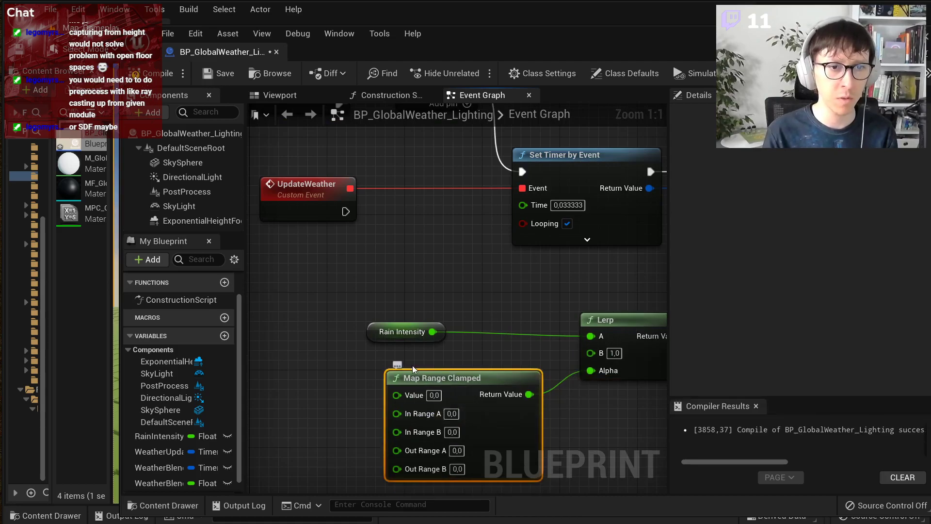
Step: Connect a Weather Blend Duration getter to Map Range Clamped's In Range B and set Out Range B to 1.0
{"action": "right_click_drag", "start_coordinate": [447, 414], "coordinate": [515, 391]}
{"action": "left_click_drag", "start_coordinate": [167, 487], "coordinate": [275, 401]}
{"action": "left_click", "coordinate": [375, 387]}
{"action": "left_click_drag", "start_coordinate": [367, 396], "coordinate": [468, 409]}
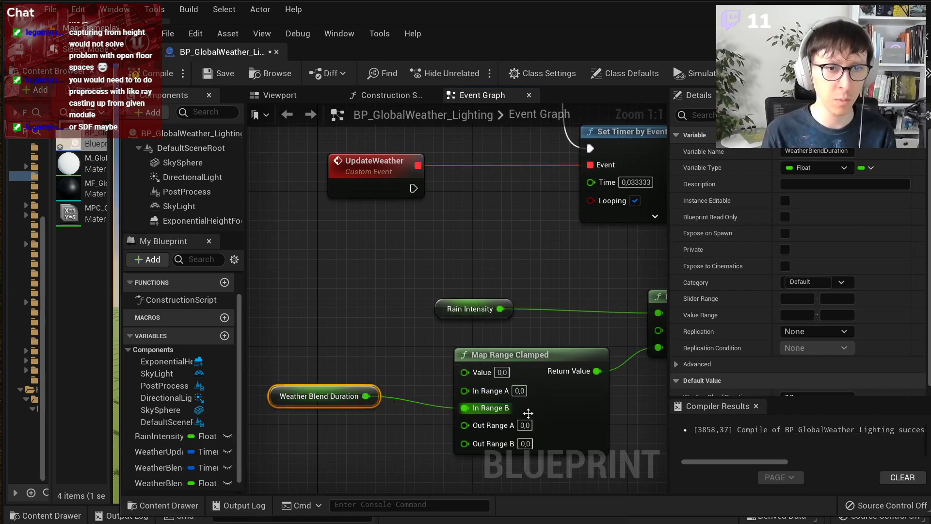
{"action": "left_click", "coordinate": [524, 443]}
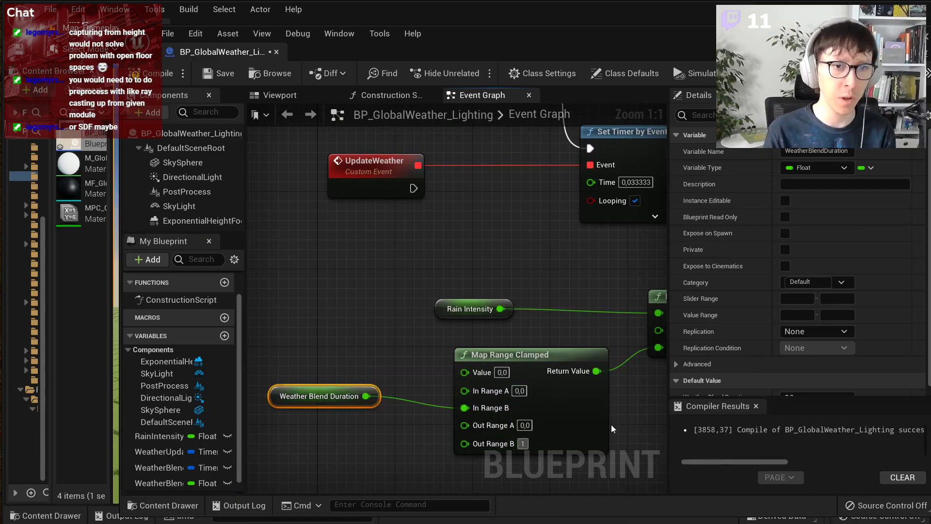
Step: Delete the Rain Intensity getter and the Lerp node
{"action": "right_click_drag", "start_coordinate": [574, 338], "coordinate": [511, 334]}
{"action": "left_click_drag", "start_coordinate": [397, 314], "coordinate": [335, 315]}
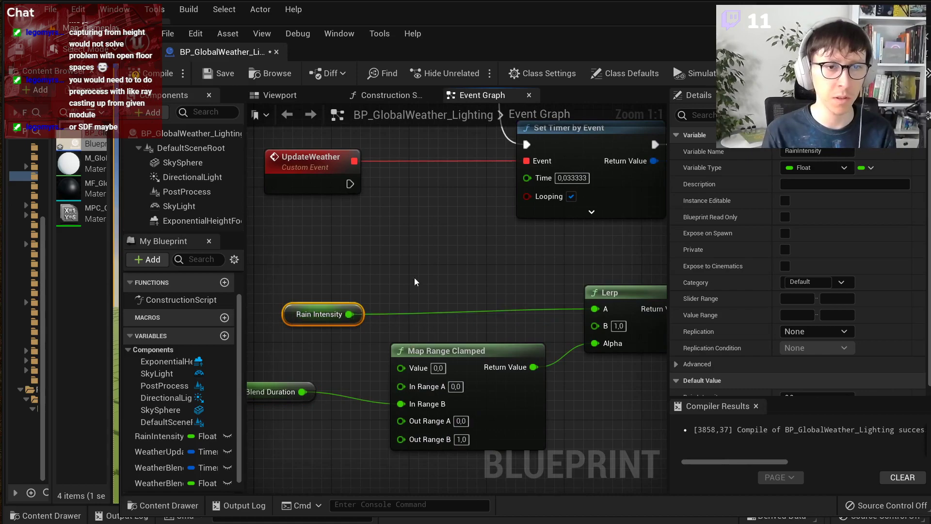
{"action": "key", "text": "Delete"}
{"action": "left_click", "coordinate": [615, 310]}
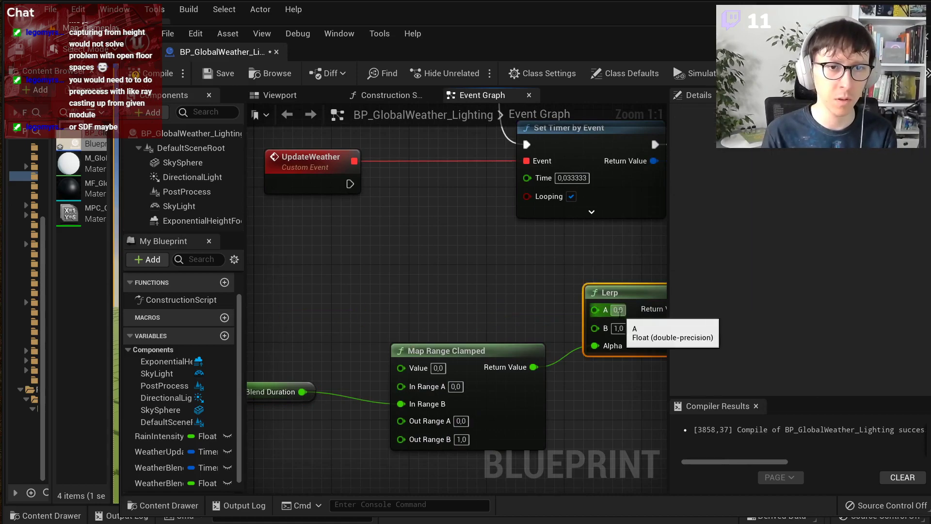
{"action": "key", "text": "Delete"}
Step: Reposition the Weather Blend Duration getter and the Map Range Clamped node to make room beneath UpdateWeather
{"action": "right_click_drag", "start_coordinate": [347, 317], "coordinate": [397, 298]}
{"action": "left_click_drag", "start_coordinate": [359, 395], "coordinate": [485, 368]}
{"action": "left_click_drag", "start_coordinate": [546, 333], "coordinate": [633, 305]}
{"action": "left_click", "coordinate": [510, 254]}
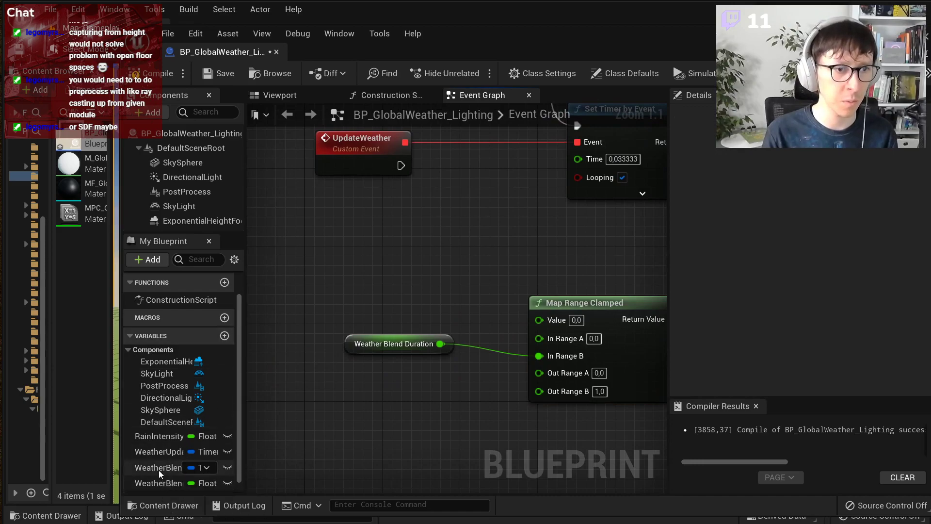
Step: Add a Weather Blend Timer getter and connect it to a Get Timer Elapsed Time by Handle node
{"action": "left_click_drag", "start_coordinate": [160, 467], "coordinate": [326, 239]}
{"action": "left_click", "coordinate": [342, 248]}
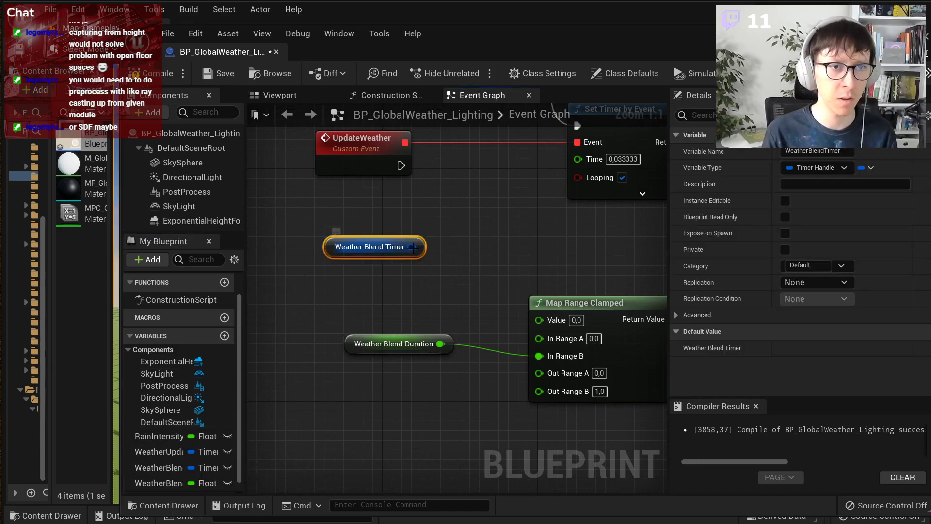
{"action": "left_click_drag", "start_coordinate": [411, 246], "coordinate": [461, 263]}
{"action": "type", "text": "get"}
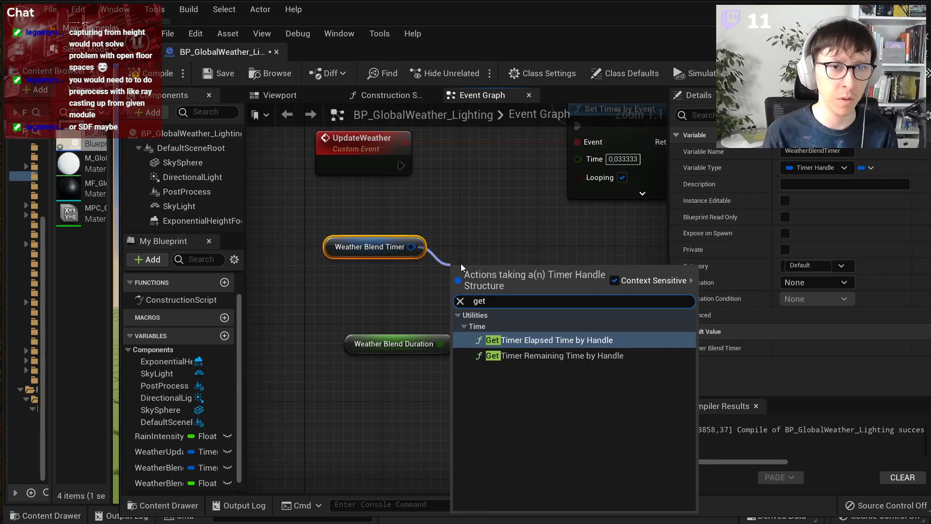
{"action": "key", "text": "Return"}
{"action": "left_click_drag", "start_coordinate": [374, 247], "coordinate": [287, 276]}
{"action": "left_click_drag", "start_coordinate": [485, 290], "coordinate": [405, 273]}
{"action": "left_click", "coordinate": [412, 266]}
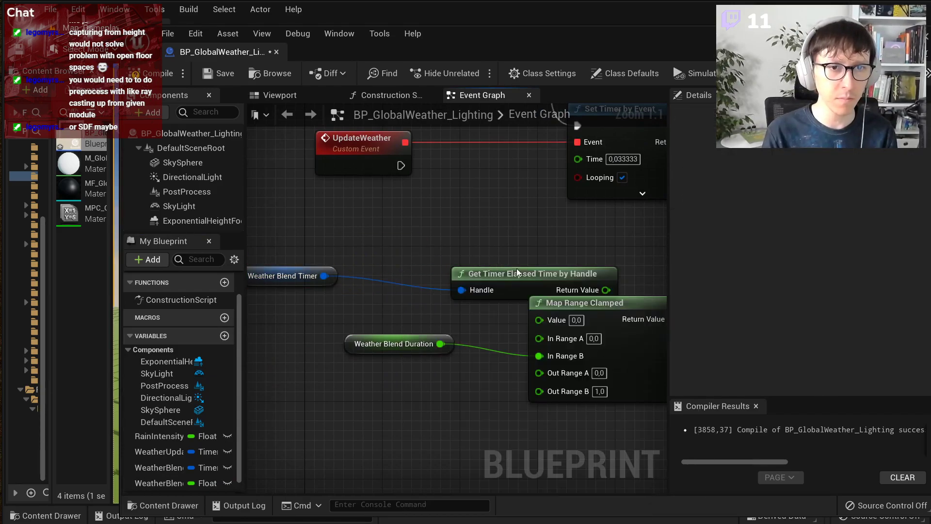
Step: Connect the elapsed time's return value to Map Range Clamped's Value input and align the surrounding nodes
{"action": "left_click_drag", "start_coordinate": [545, 273], "coordinate": [449, 264]}
{"action": "left_click_drag", "start_coordinate": [542, 319], "coordinate": [611, 282]}
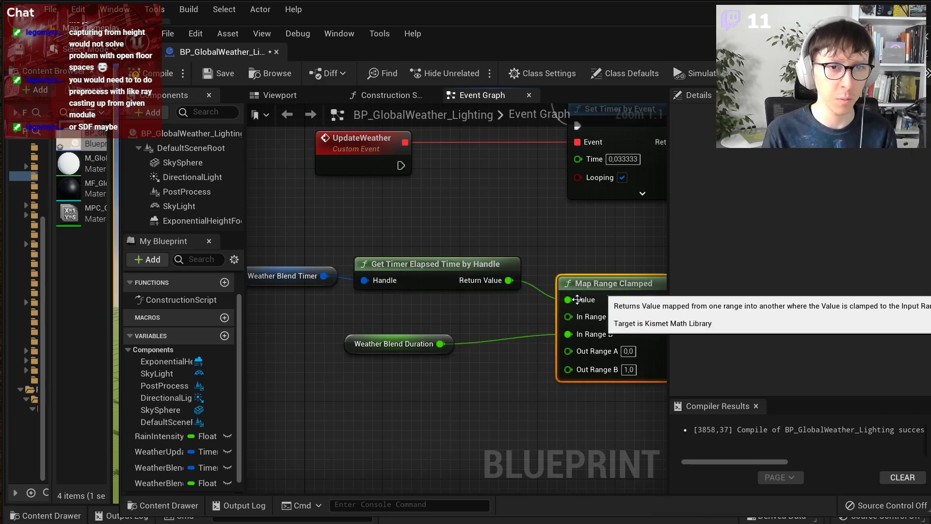
{"action": "left_click_drag", "start_coordinate": [398, 354], "coordinate": [456, 345]}
{"action": "right_click_drag", "start_coordinate": [552, 384], "coordinate": [497, 390]}
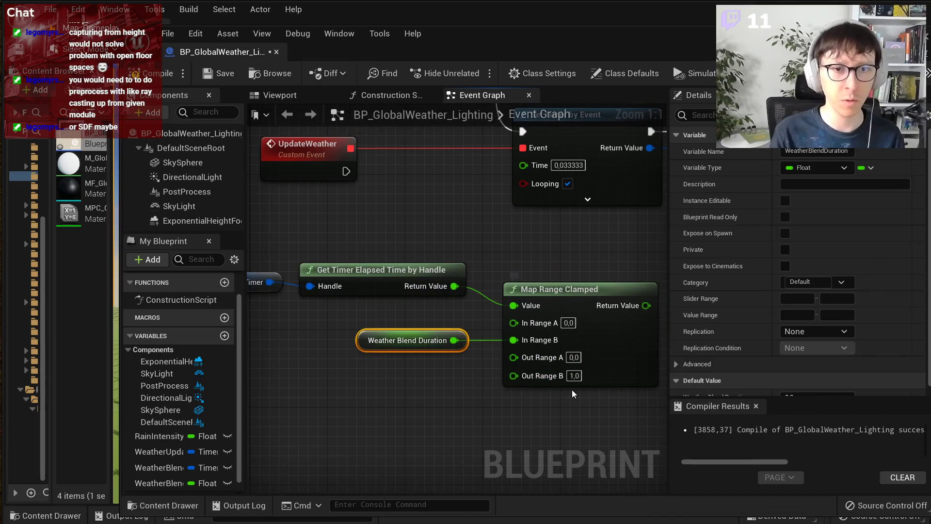
Step: Move the elapsed time, Weather Blend Duration and Map Range Clamped nodes together to sit beneath the UpdateWeather event
{"action": "right_click_drag", "start_coordinate": [576, 364], "coordinate": [487, 381]}
{"action": "scroll", "coordinate": [383, 369], "scroll_direction": "down", "scroll_amount": 2}
{"action": "right_click_drag", "start_coordinate": [541, 270], "coordinate": [545, 327]}
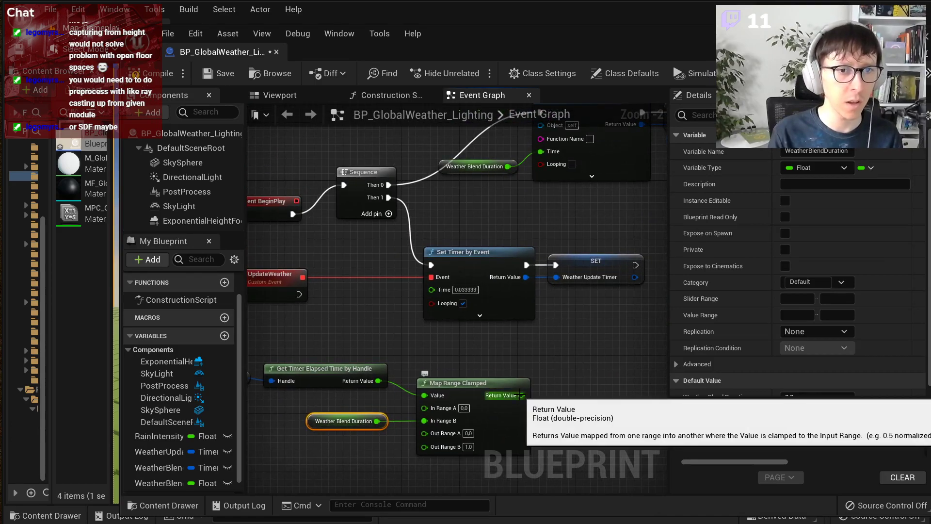
{"action": "right_click_drag", "start_coordinate": [553, 383], "coordinate": [538, 368]}
{"action": "right_click_drag", "start_coordinate": [580, 324], "coordinate": [592, 268]}
{"action": "right_click_drag", "start_coordinate": [444, 303], "coordinate": [530, 302]}
{"action": "left_click_drag", "start_coordinate": [533, 295], "coordinate": [313, 360]}
{"action": "left_click_drag", "start_coordinate": [531, 317], "coordinate": [371, 331]}
Step: Add a material Set Scalar Parameter Value node driven by UpdateWeather's execution output
{"action": "left_click", "coordinate": [401, 242]}
{"action": "left_click_drag", "start_coordinate": [380, 222], "coordinate": [542, 301]}
{"action": "type", "text": "set float"}
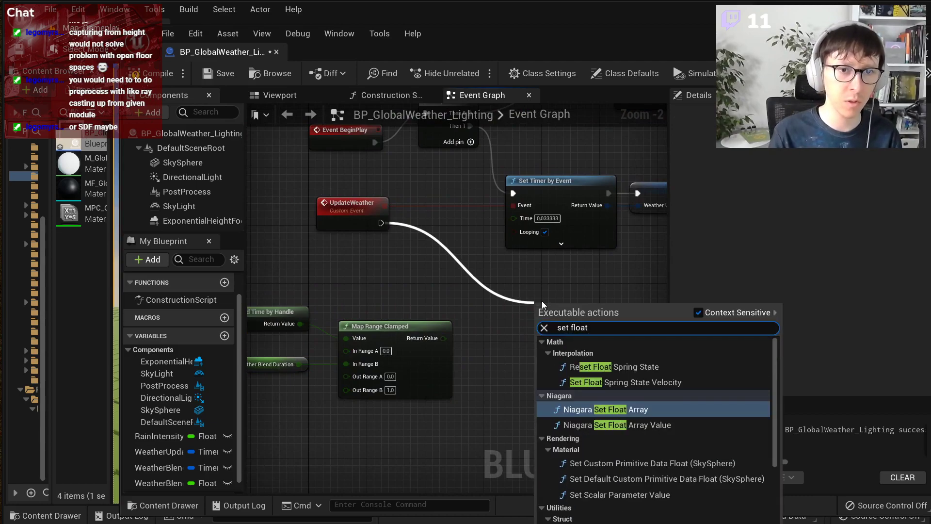
{"action": "key", "text": "Up"}
{"action": "type", "text": "val"}
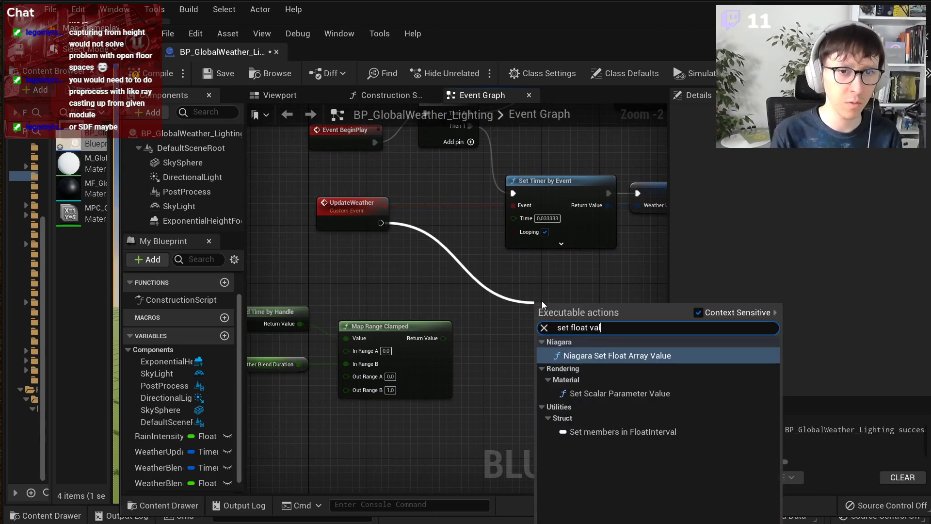
{"action": "key", "text": "Down"}
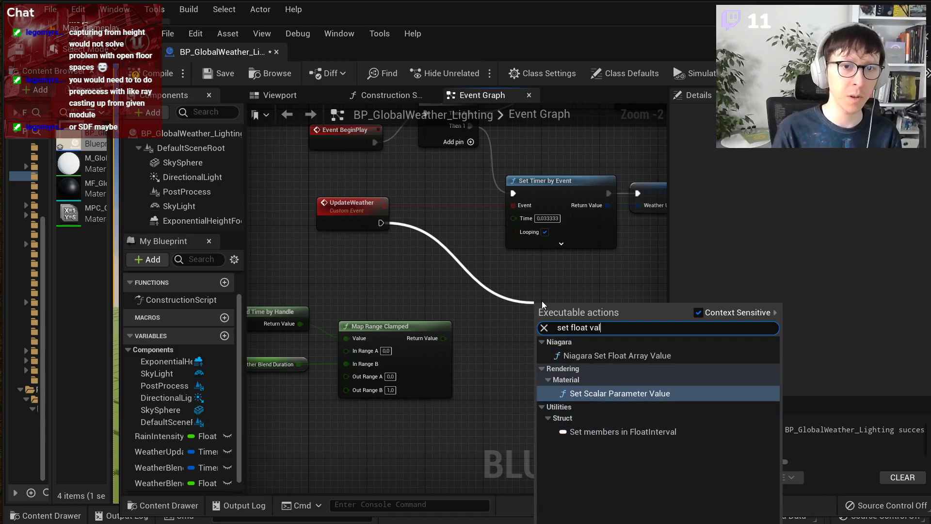
{"action": "key", "text": "Return"}
{"action": "scroll", "coordinate": [543, 301], "scroll_direction": "up", "scroll_amount": 2}
Step: Set the Set Scalar Parameter Value node's Collection to MPC_GlobalWeather
{"action": "left_click", "coordinate": [524, 331]}
{"action": "type", "text": "global"}
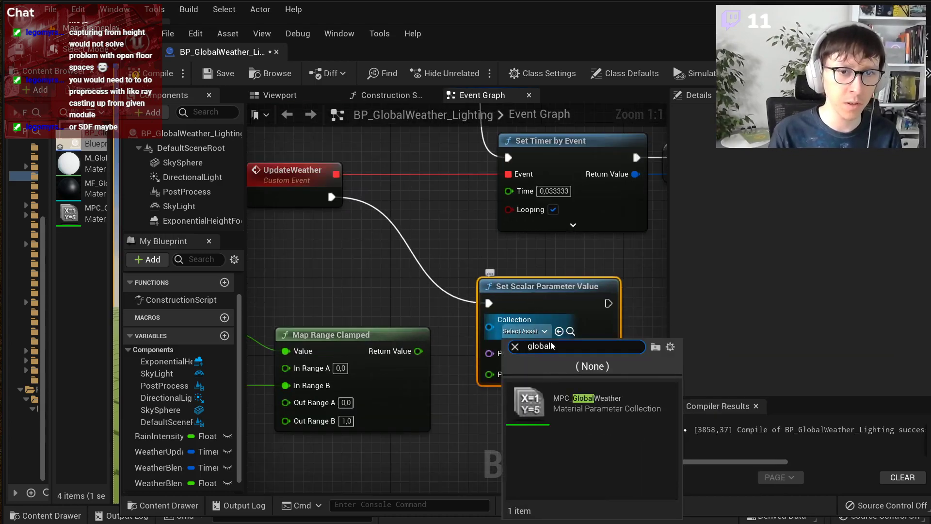
{"action": "left_click", "coordinate": [529, 398]}
{"action": "left_click", "coordinate": [524, 332]}
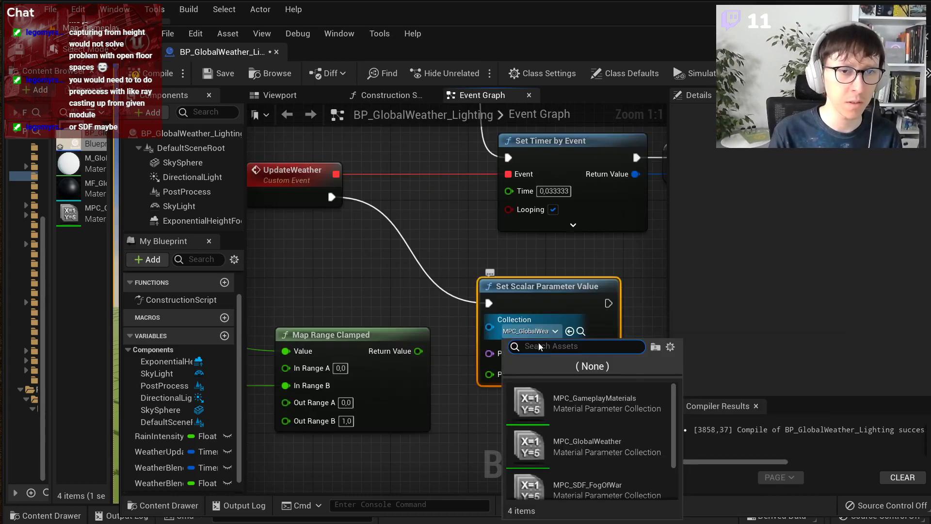
{"action": "left_click", "coordinate": [604, 440]}
{"action": "left_click", "coordinate": [591, 333]}
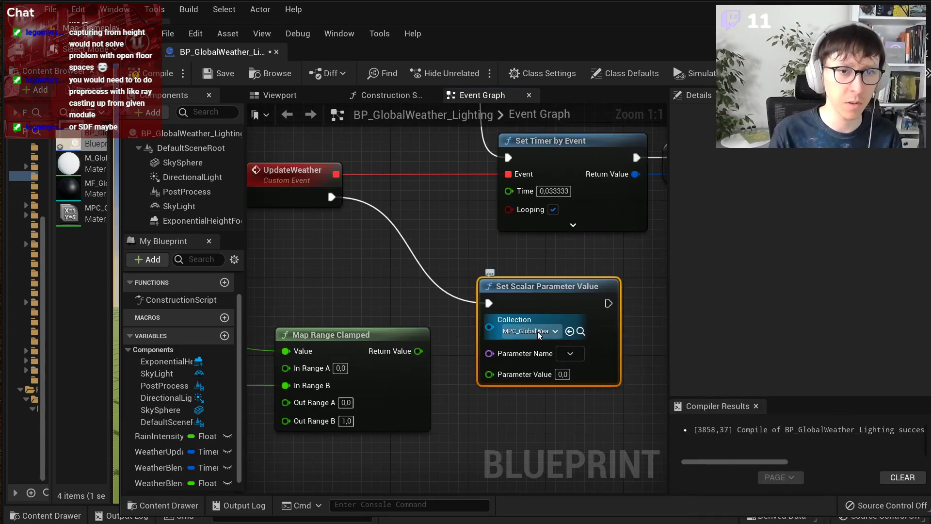
Step: Choose RainIntensity as the Parameter Name, feed Map Range Clamped's return value into Parameter Value, and compile and save the blueprint
{"action": "left_click_drag", "start_coordinate": [539, 304], "coordinate": [548, 295]}
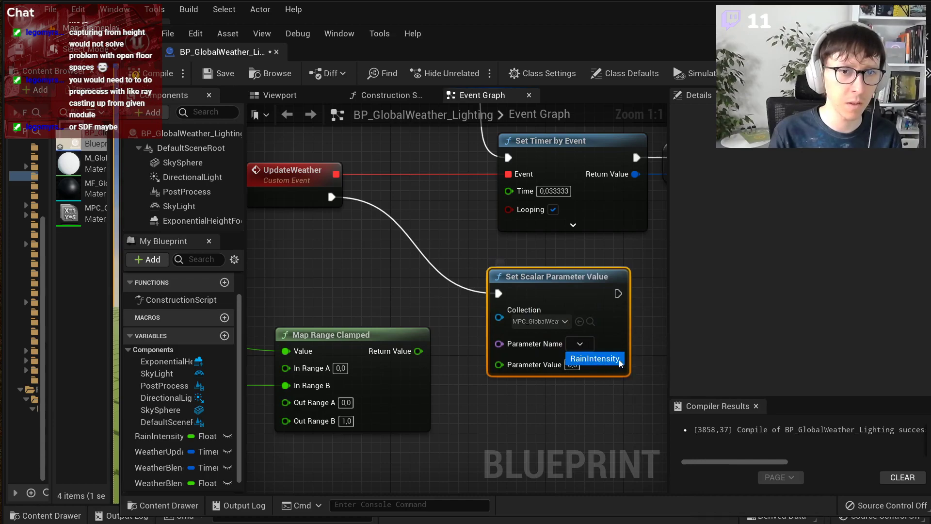
{"action": "left_click", "coordinate": [595, 358]}
{"action": "left_click_drag", "start_coordinate": [418, 351], "coordinate": [499, 372]}
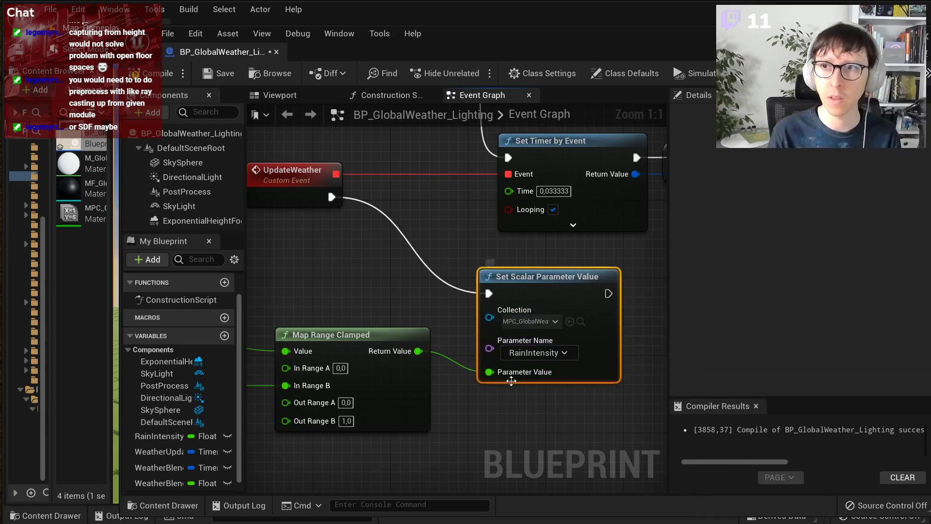
{"action": "scroll", "coordinate": [459, 408], "scroll_direction": "down", "scroll_amount": 1}
Step: Open the MPC_GlobalWeather parameter collection to check its scalar parameters, then dismiss the asset editor window
{"action": "left_click_drag", "start_coordinate": [459, 43], "coordinate": [526, 41]}
{"action": "left_click_drag", "start_coordinate": [117, 182], "coordinate": [164, 184]}
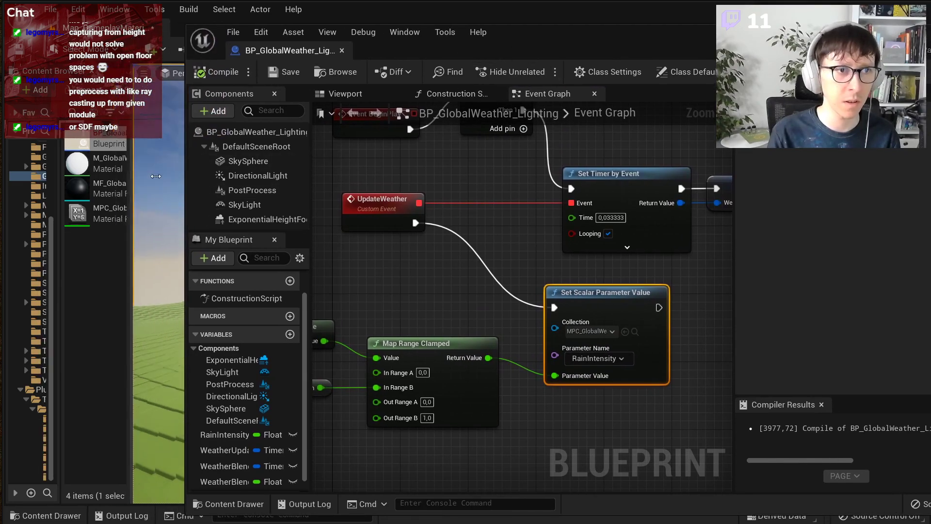
{"action": "right_click", "coordinate": [90, 243]}
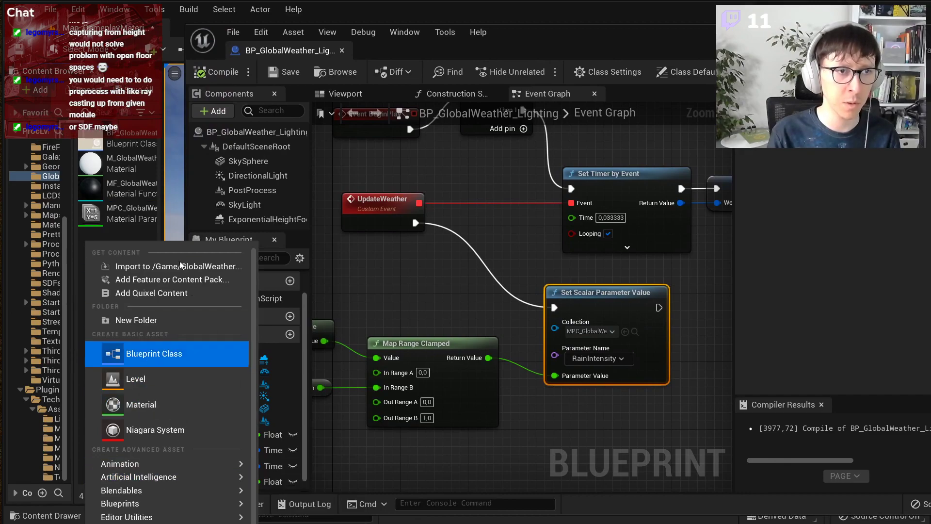
{"action": "left_click", "coordinate": [123, 213]}
{"action": "double_click", "coordinate": [124, 213]}
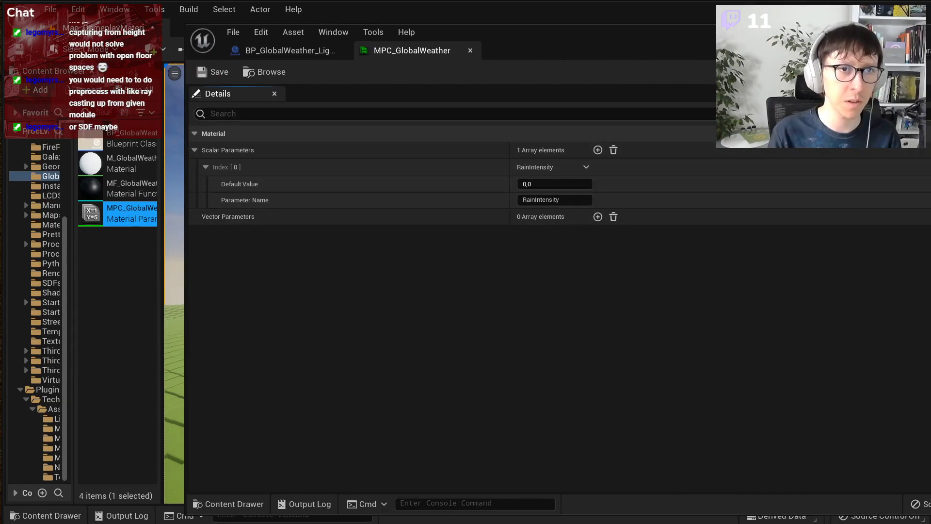
{"action": "left_click", "coordinate": [916, 32]}
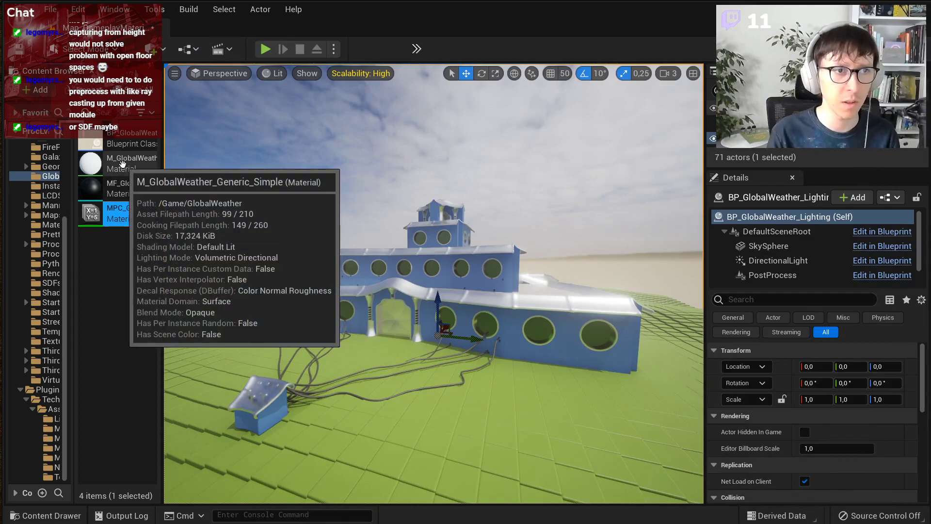
Step: Reopen BP_GlobalWeather_Lighting and review the Collection and Parameter Name choices on Set Scalar Parameter Value
{"action": "double_click", "coordinate": [136, 135]}
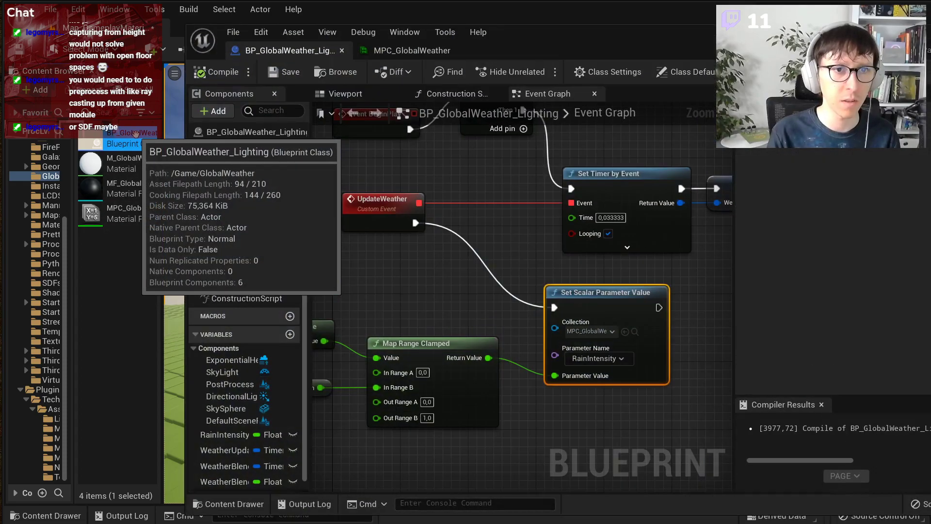
{"action": "left_click", "coordinate": [589, 331]}
{"action": "left_click", "coordinate": [693, 455]}
{"action": "left_click", "coordinate": [622, 359]}
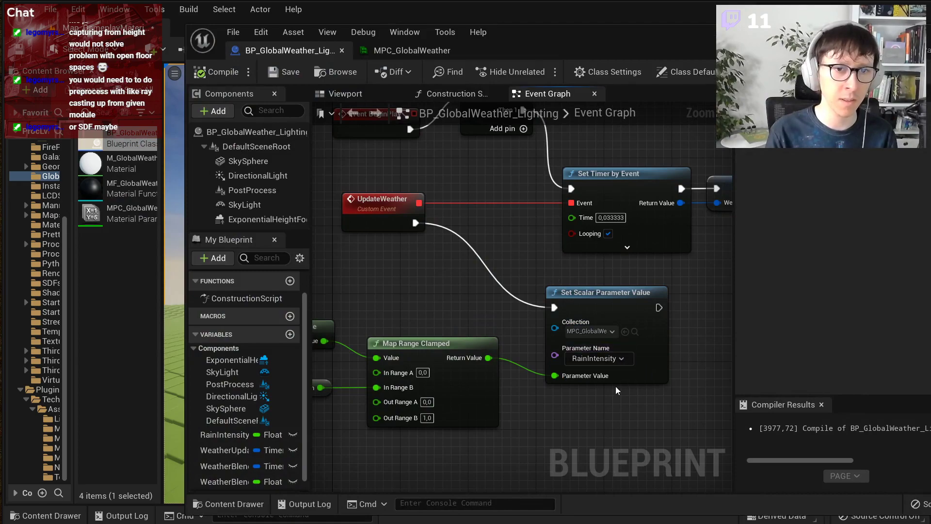
Step: Move the UpdateWeather event down level with the Set Scalar Parameter Value node and compile the blueprint
{"action": "right_click_drag", "start_coordinate": [503, 357], "coordinate": [571, 344]}
{"action": "right_click_drag", "start_coordinate": [635, 293], "coordinate": [514, 321]}
{"action": "scroll", "coordinate": [570, 326], "scroll_direction": "down", "scroll_amount": 2}
{"action": "right_click_drag", "start_coordinate": [571, 329], "coordinate": [586, 341]}
{"action": "right_click_drag", "start_coordinate": [518, 481], "coordinate": [600, 435]}
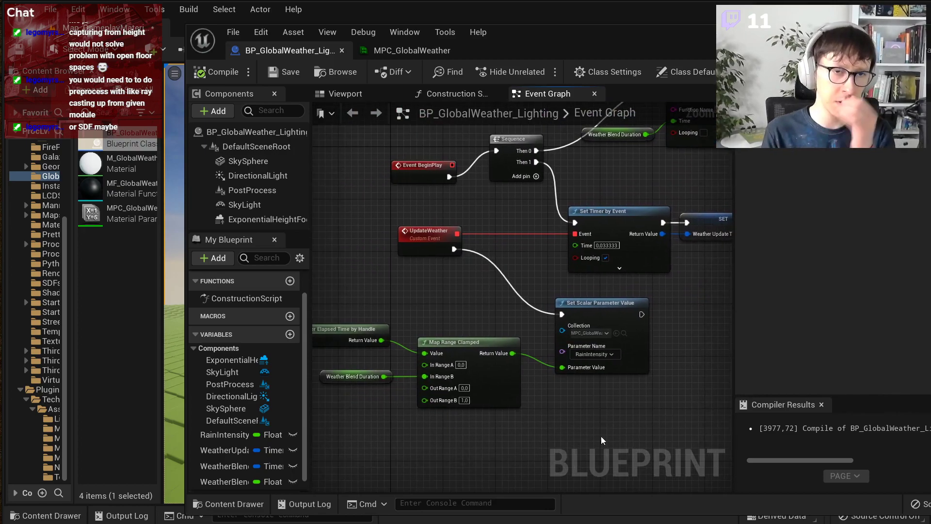
{"action": "mouse_move", "coordinate": [422, 237]}
{"action": "left_mouse_down"}
{"action": "mouse_move", "coordinate": [441, 256]}
{"action": "mouse_move", "coordinate": [450, 295]}
{"action": "left_mouse_up"}
{"action": "right_click_drag", "start_coordinate": [665, 341], "coordinate": [564, 383]}
{"action": "left_click", "coordinate": [584, 312]}
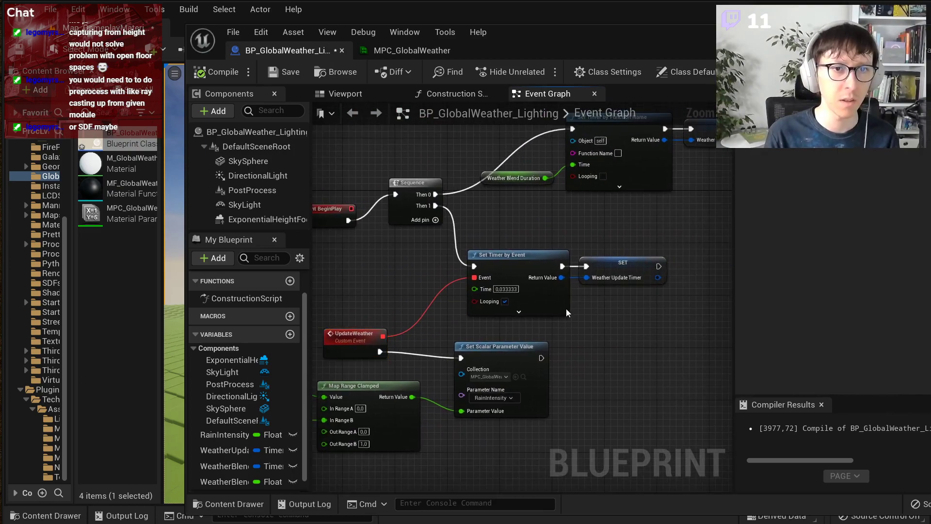
{"action": "left_click", "coordinate": [217, 74]}
Step: Review the two timer setups run by the Sequence node and the Set Scalar Parameter Value logic below them
{"action": "right_click_drag", "start_coordinate": [509, 310], "coordinate": [437, 373]}
{"action": "scroll", "coordinate": [584, 268], "scroll_direction": "up", "scroll_amount": 1}
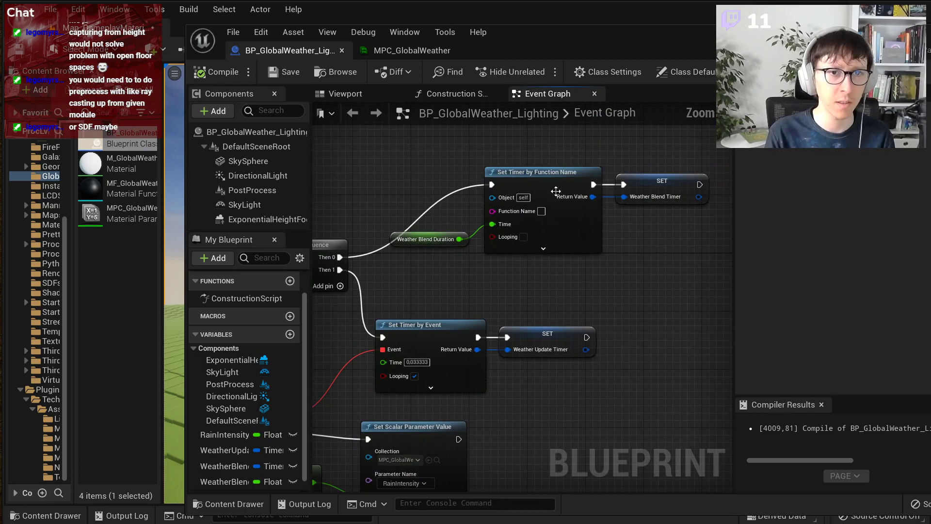
{"action": "right_click_drag", "start_coordinate": [531, 318], "coordinate": [656, 184]}
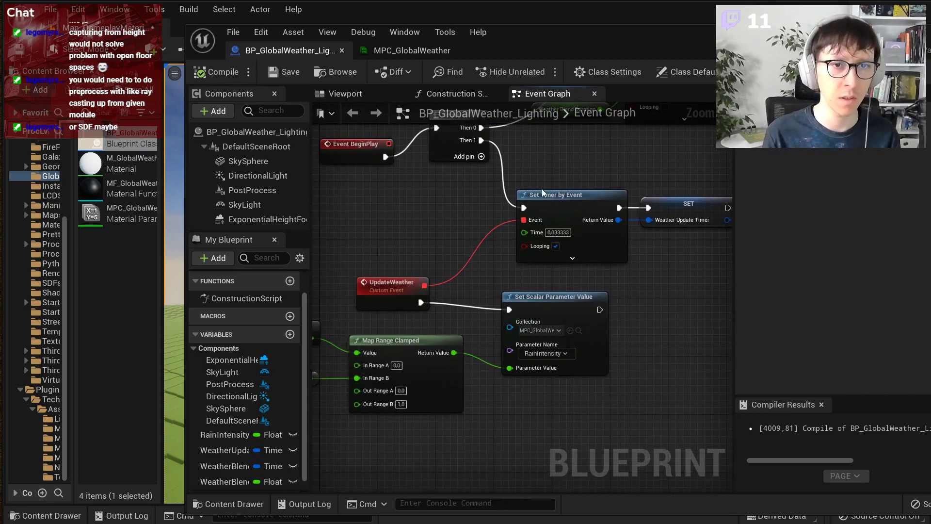
{"action": "right_click_drag", "start_coordinate": [645, 333], "coordinate": [566, 392]}
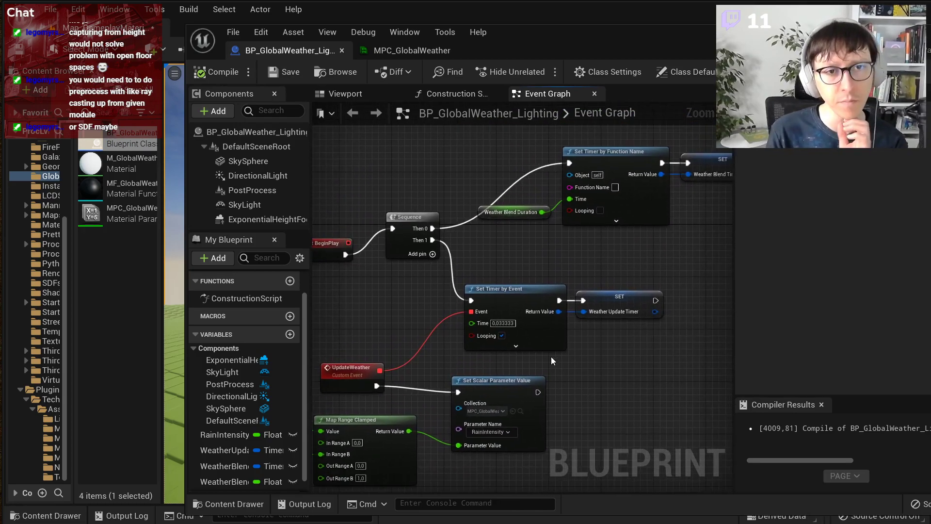
{"action": "right_click_drag", "start_coordinate": [643, 347], "coordinate": [646, 377]}
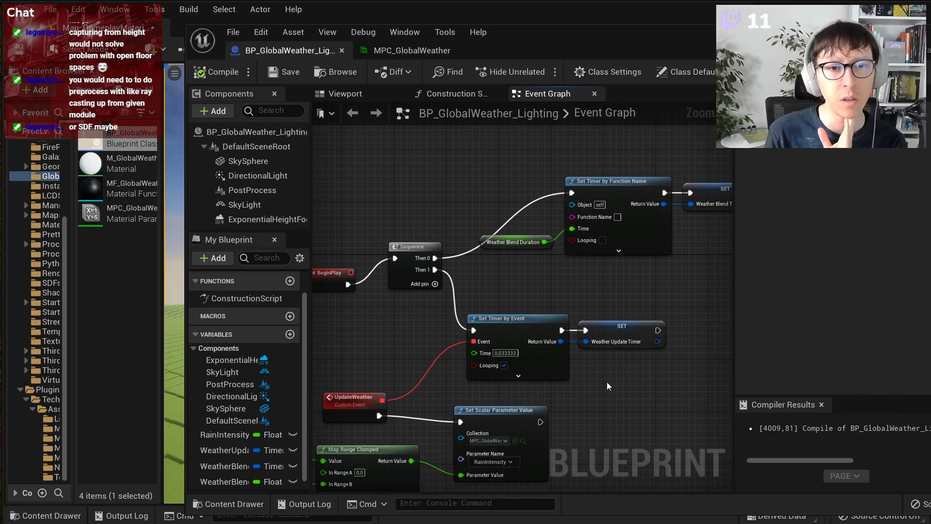
{"action": "right_click_drag", "start_coordinate": [614, 362], "coordinate": [561, 271]}
{"action": "scroll", "coordinate": [607, 277], "scroll_direction": "up", "scroll_amount": 1}
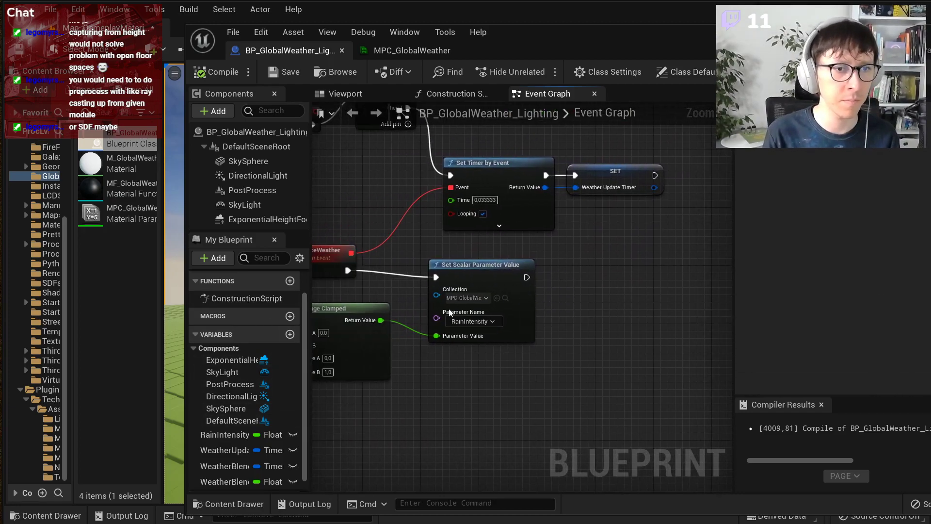
{"action": "right_click_drag", "start_coordinate": [433, 320], "coordinate": [501, 319]}
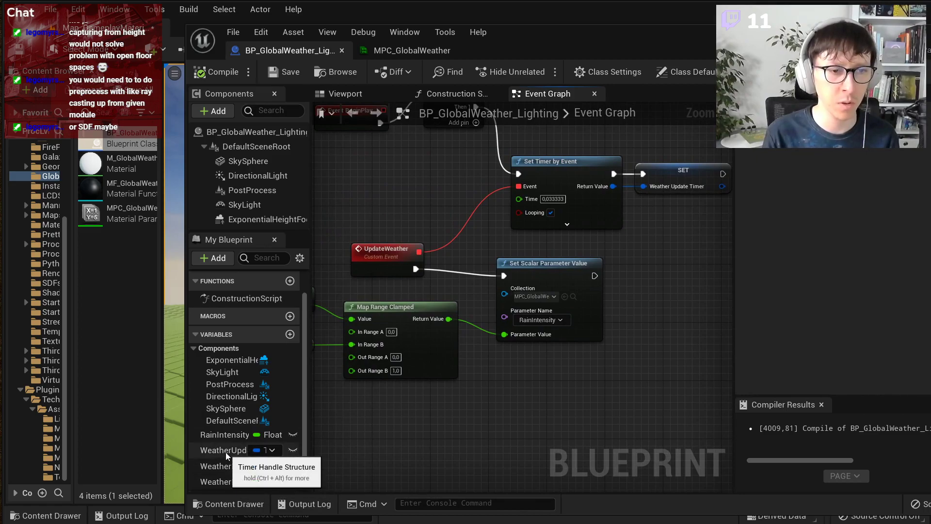
Step: Try a WeatherBlendTimer getter feeding an Is Timer Active by Handle node below Set Scalar Parameter Value, and delete both nodes
{"action": "left_click_drag", "start_coordinate": [226, 468], "coordinate": [550, 364]}
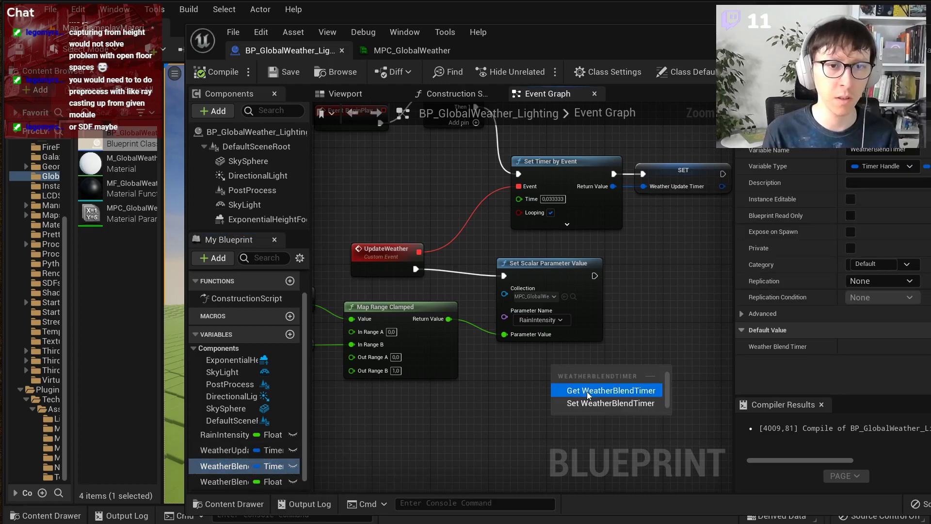
{"action": "left_click", "coordinate": [587, 391]}
{"action": "right_click_drag", "start_coordinate": [627, 366], "coordinate": [533, 377]}
{"action": "left_click_drag", "start_coordinate": [526, 385], "coordinate": [575, 365]}
{"action": "type", "text": "is a"}
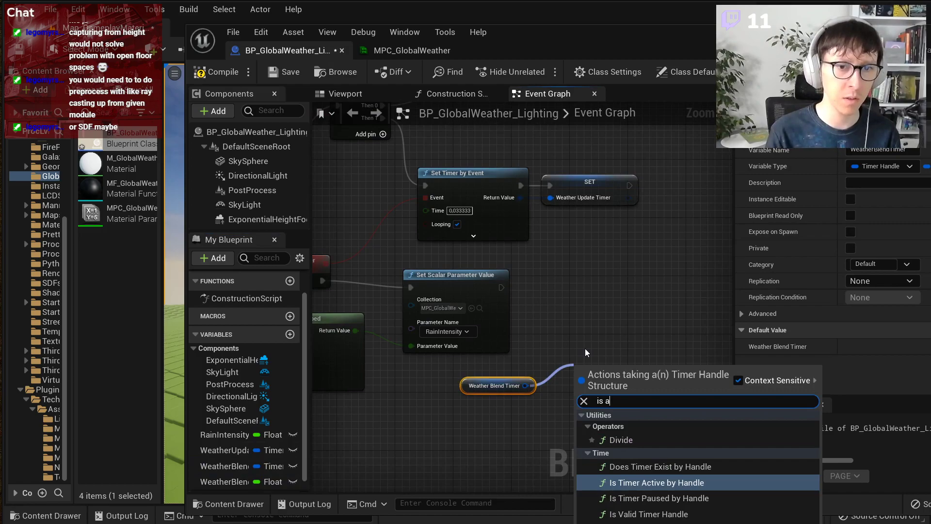
{"action": "key", "text": "Return"}
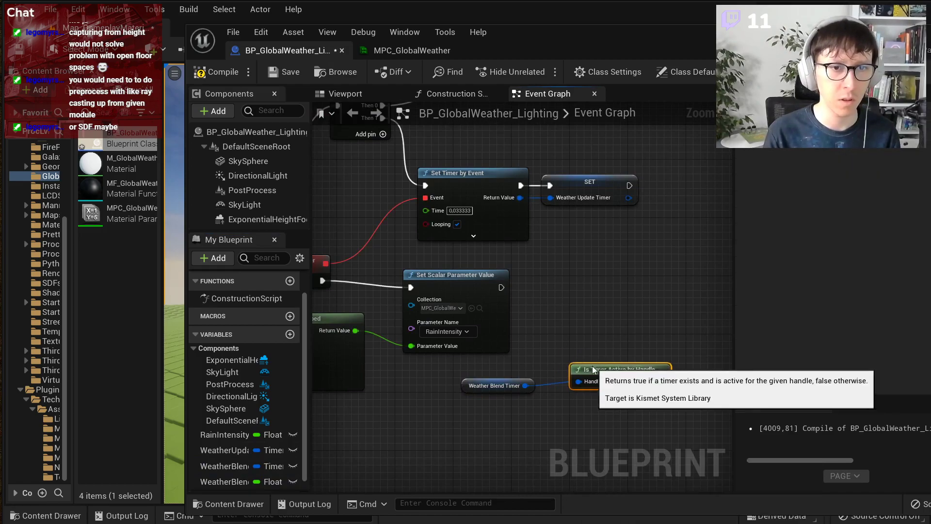
{"action": "left_click_drag", "start_coordinate": [582, 367], "coordinate": [524, 389]}
{"action": "left_click", "coordinate": [613, 403]}
{"action": "right_click_drag", "start_coordinate": [612, 359], "coordinate": [673, 336]}
{"action": "left_click_drag", "start_coordinate": [470, 381], "coordinate": [455, 367]}
{"action": "left_click", "coordinate": [588, 310]}
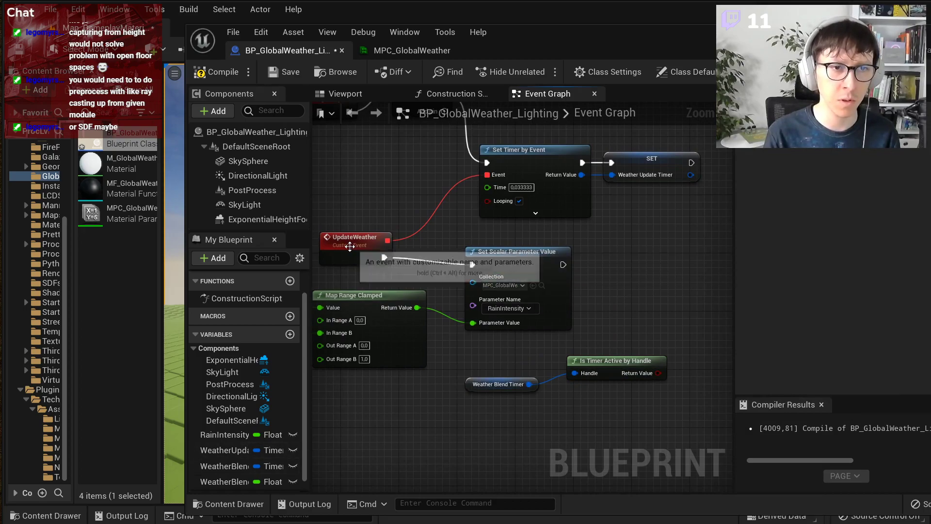
{"action": "left_click_drag", "start_coordinate": [677, 392], "coordinate": [502, 359]}
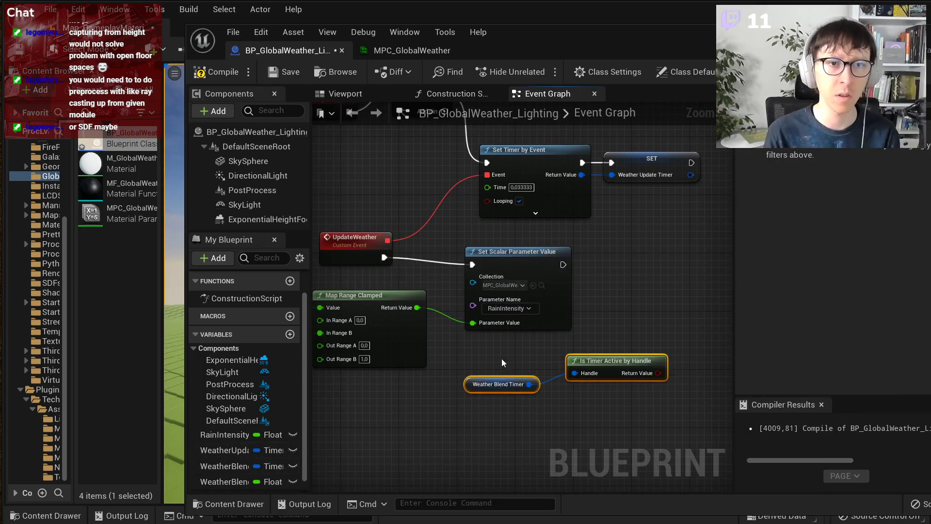
{"action": "key", "text": "Delete"}
Step: Replace the Set Timer by Function Name node with Set Timer by Event, wired into the Weather Blend Timer SET node
{"action": "right_click_drag", "start_coordinate": [521, 347], "coordinate": [554, 332]}
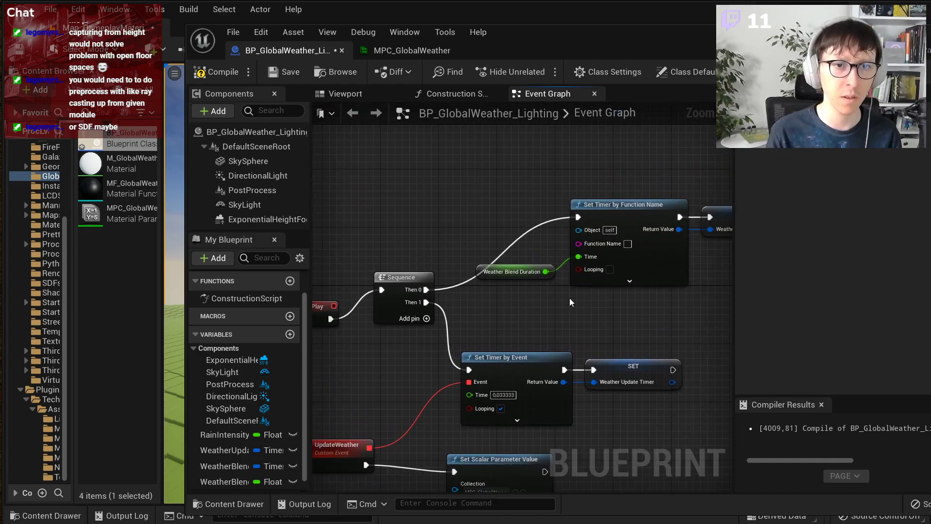
{"action": "left_click", "coordinate": [618, 206]}
{"action": "key", "text": "Delete"}
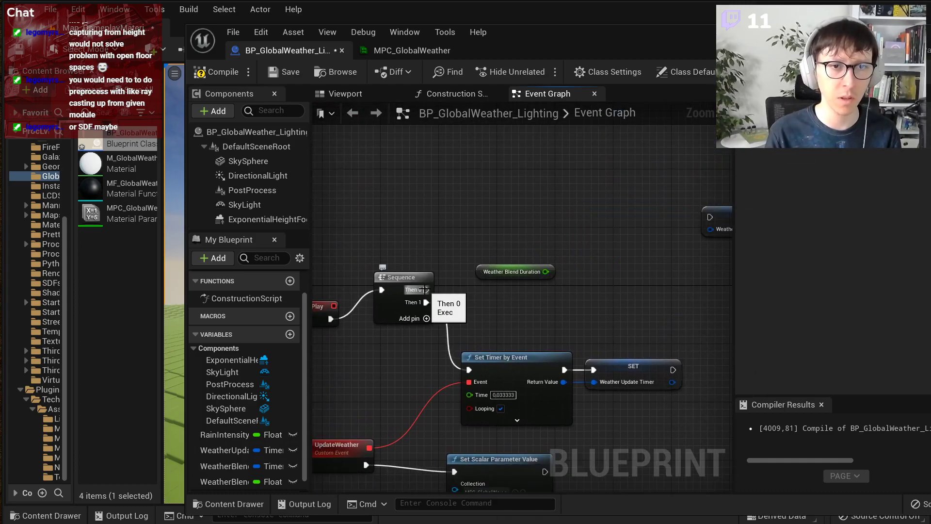
{"action": "right_click_drag", "start_coordinate": [649, 239], "coordinate": [605, 240]}
{"action": "left_click_drag", "start_coordinate": [667, 230], "coordinate": [560, 211]}
{"action": "type", "text": "by eve"}
{"action": "key", "text": "Return"}
{"action": "left_click_drag", "start_coordinate": [634, 224], "coordinate": [653, 226]}
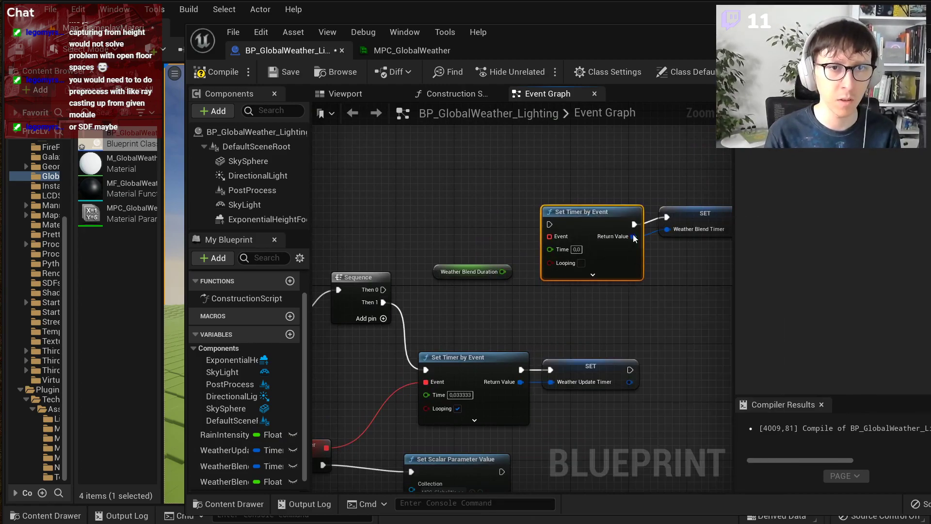
Step: Run the new timer from the Sequence's Then 0 output and bind a new custom event named FinishWeatherBlend to it
{"action": "left_click_drag", "start_coordinate": [380, 294], "coordinate": [371, 167]}
{"action": "type", "text": "cust"}
{"action": "key", "text": "Return"}
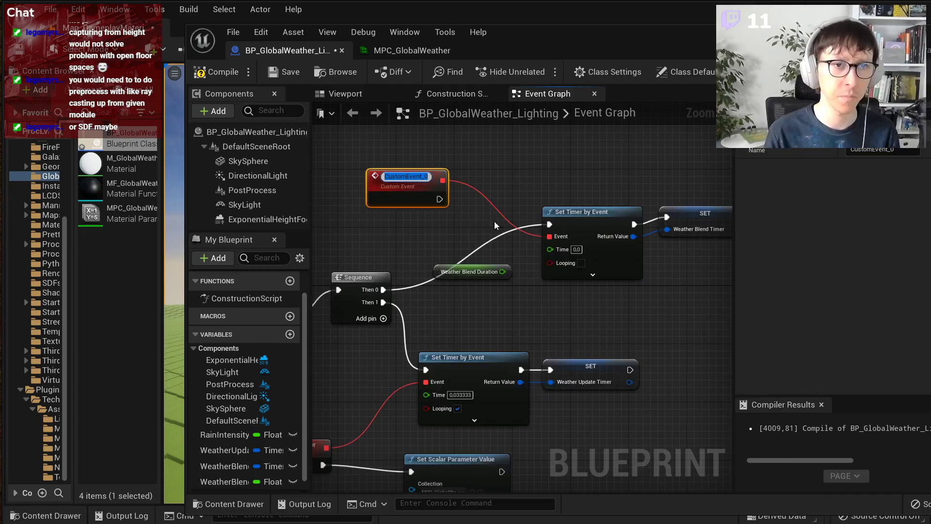
{"action": "type", "text": "FinishWeatherBlend"}
{"action": "key", "text": "Return"}
Step: Feed Weather Blend Duration into the blend timer's Time input and move the FinishWeatherBlend event higher
{"action": "right_click_drag", "start_coordinate": [567, 262], "coordinate": [628, 277]}
{"action": "left_click_drag", "start_coordinate": [477, 192], "coordinate": [457, 149]}
{"action": "left_click_drag", "start_coordinate": [565, 286], "coordinate": [612, 264]}
{"action": "right_click_drag", "start_coordinate": [481, 204], "coordinate": [442, 269]}
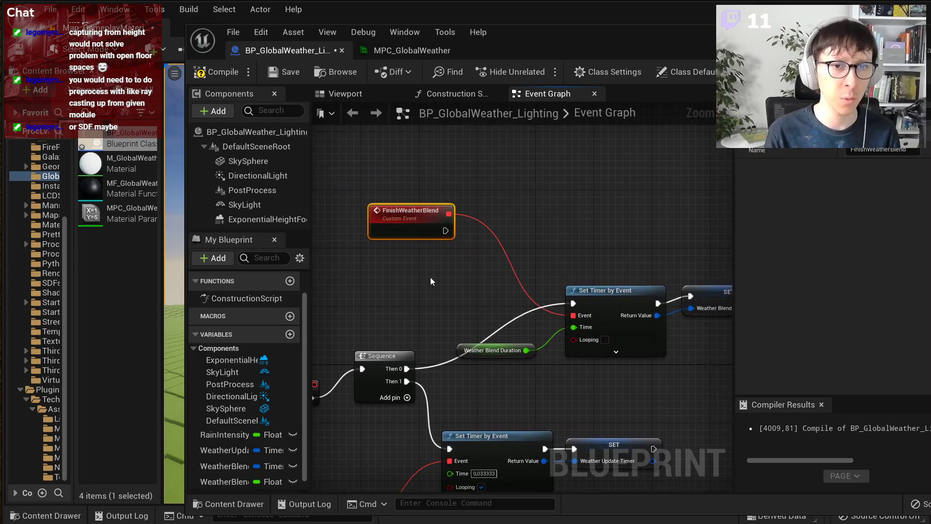
Step: Place a WeatherUpdateTimer getter above the FinishWeatherBlend event
{"action": "left_click_drag", "start_coordinate": [224, 451], "coordinate": [426, 167]}
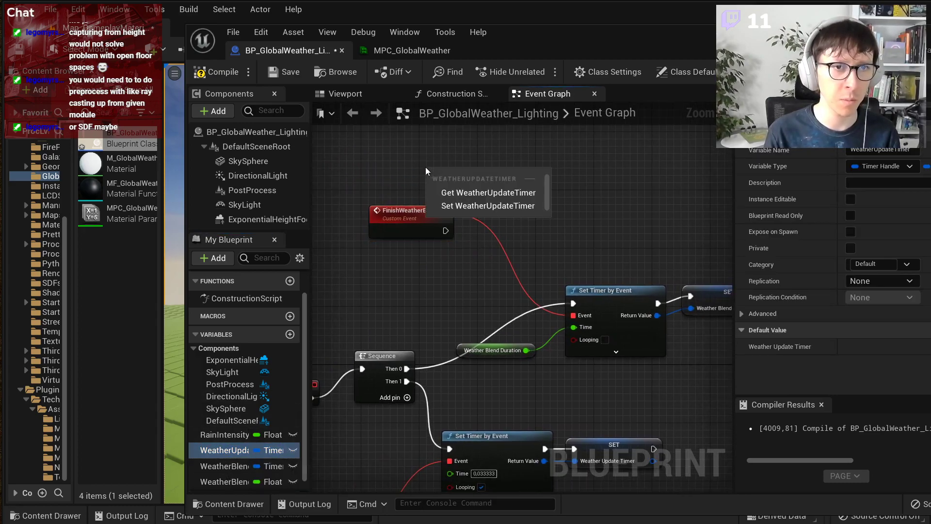
{"action": "left_click", "coordinate": [458, 194]}
Step: Try an Is Valid Timer Handle node connected to the Weather Update Timer getter
{"action": "left_click_drag", "start_coordinate": [494, 176], "coordinate": [533, 192]}
{"action": "left_click", "coordinate": [537, 145]}
{"action": "scroll", "coordinate": [538, 138], "scroll_direction": "up", "scroll_amount": 1}
{"action": "left_click", "coordinate": [526, 148]}
{"action": "type", "text": "is v"}
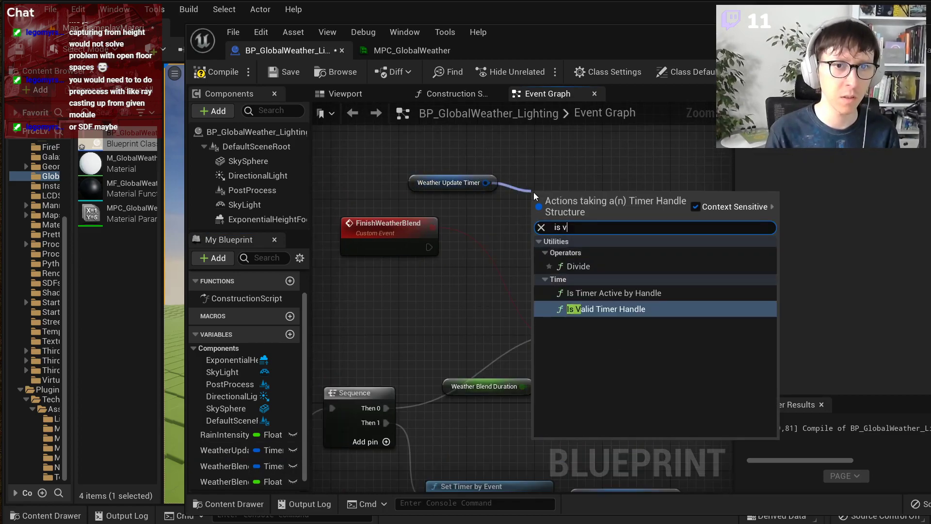
{"action": "key", "text": "BackSpace"}
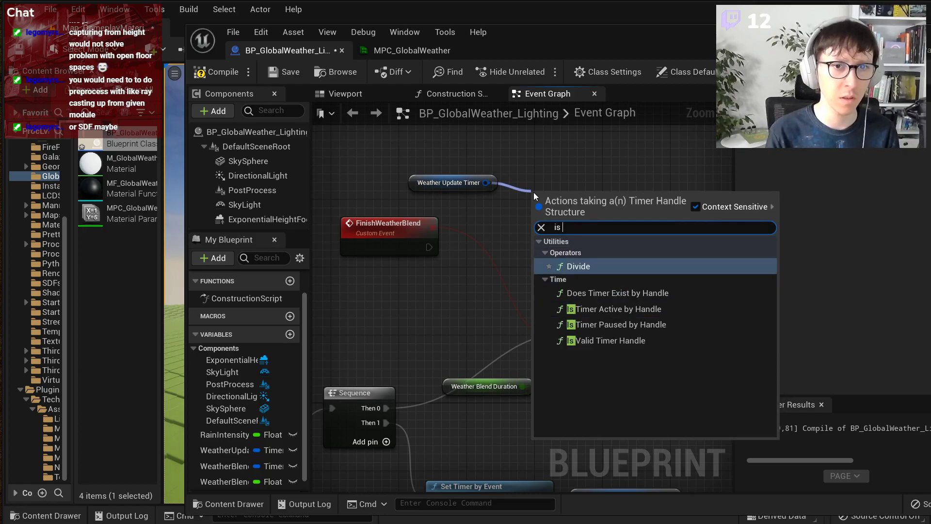
{"action": "key", "text": "Escape"}
{"action": "left_click_drag", "start_coordinate": [417, 153], "coordinate": [556, 200]}
{"action": "left_click_drag", "start_coordinate": [556, 196], "coordinate": [498, 172]}
{"action": "left_click", "coordinate": [518, 228]}
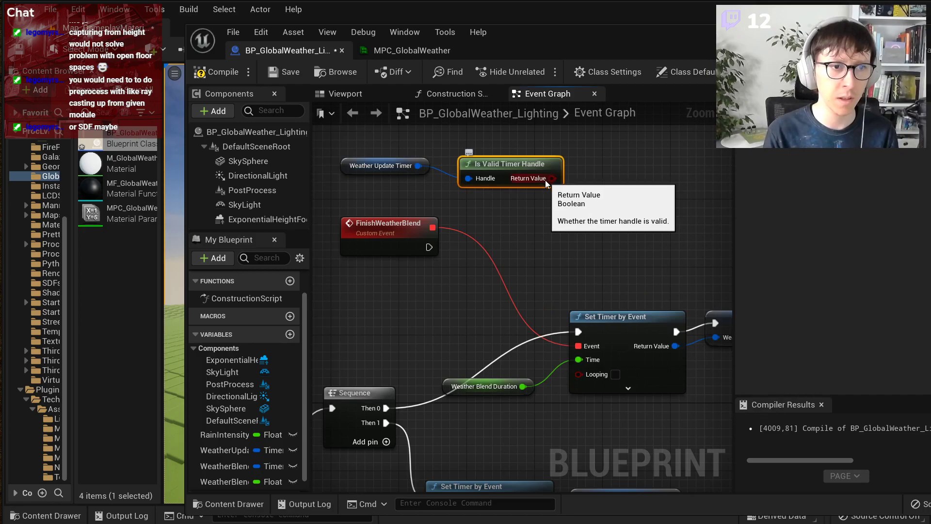
Step: Add a Clear and Invalidate Timer by Handle node fed by the Weather Update Timer getter
{"action": "left_click_drag", "start_coordinate": [417, 165], "coordinate": [610, 191]}
{"action": "type", "text": "stop"}
{"action": "key", "text": "ctrl+a"}
{"action": "key", "text": "BackSpace"}
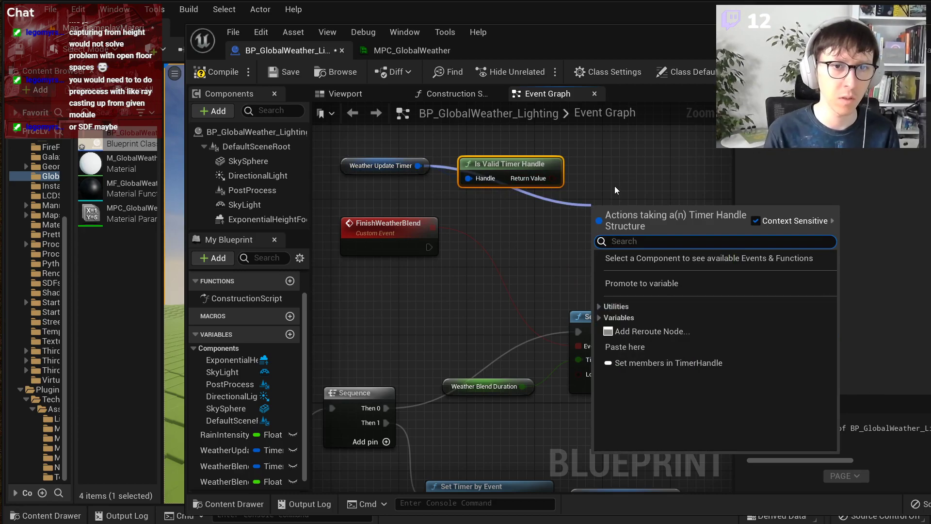
{"action": "left_click", "coordinate": [599, 306]}
{"action": "left_click", "coordinate": [606, 361]}
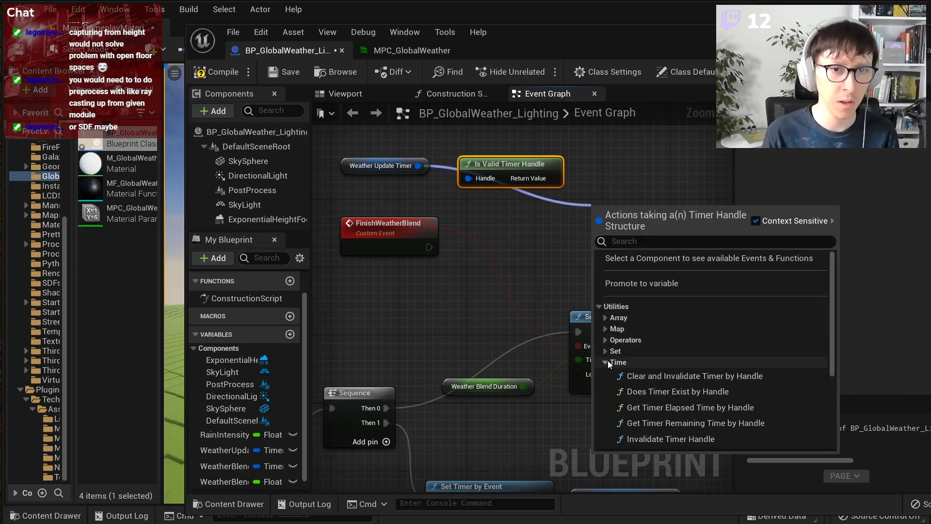
{"action": "scroll", "coordinate": [655, 358], "scroll_direction": "down", "scroll_amount": 1}
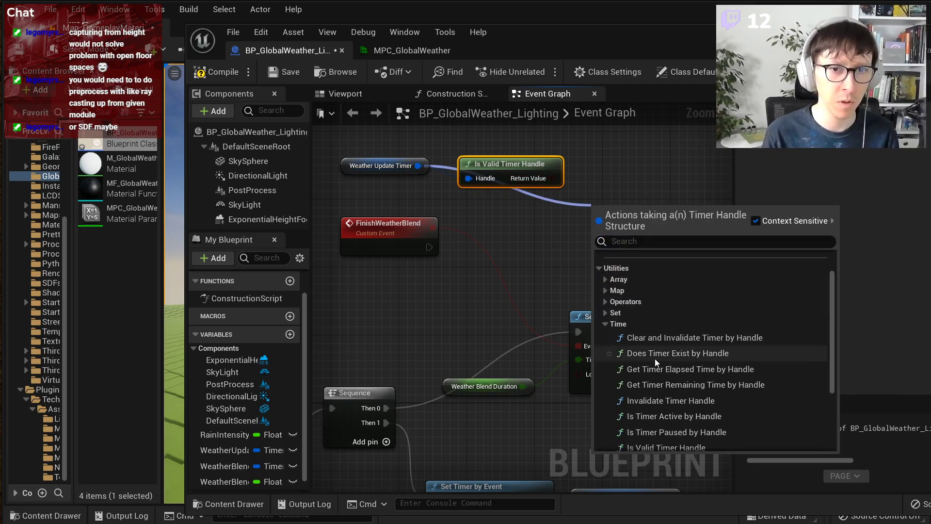
{"action": "left_click", "coordinate": [716, 339]}
{"action": "left_click_drag", "start_coordinate": [613, 219], "coordinate": [580, 201]}
{"action": "right_click_drag", "start_coordinate": [575, 240], "coordinate": [523, 249]}
{"action": "left_click_drag", "start_coordinate": [556, 207], "coordinate": [586, 216]}
{"action": "right_click_drag", "start_coordinate": [472, 234], "coordinate": [509, 232]}
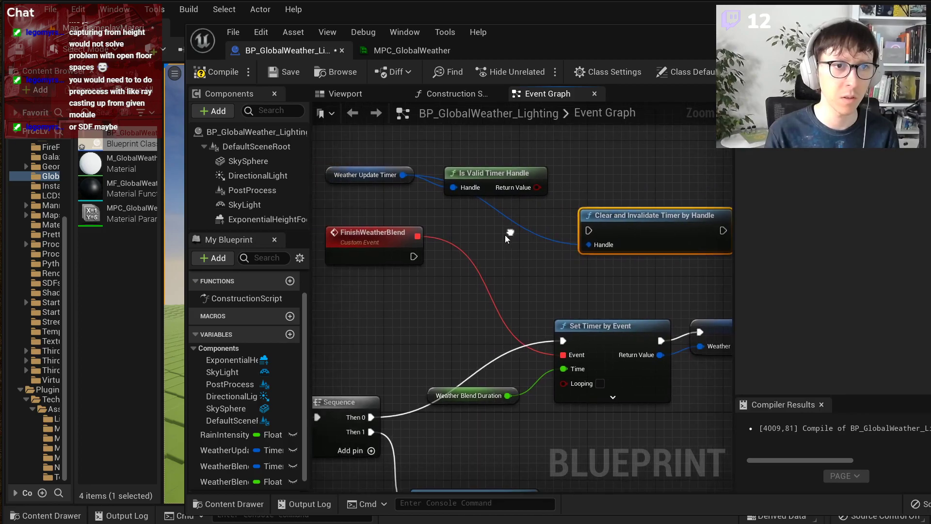
Step: Try a Branch node run by FinishWeatherBlend, with Is Valid Timer Handle as its condition
{"action": "left_click_drag", "start_coordinate": [413, 257], "coordinate": [604, 166]}
{"action": "type", "text": "branch"}
{"action": "key", "text": "Return"}
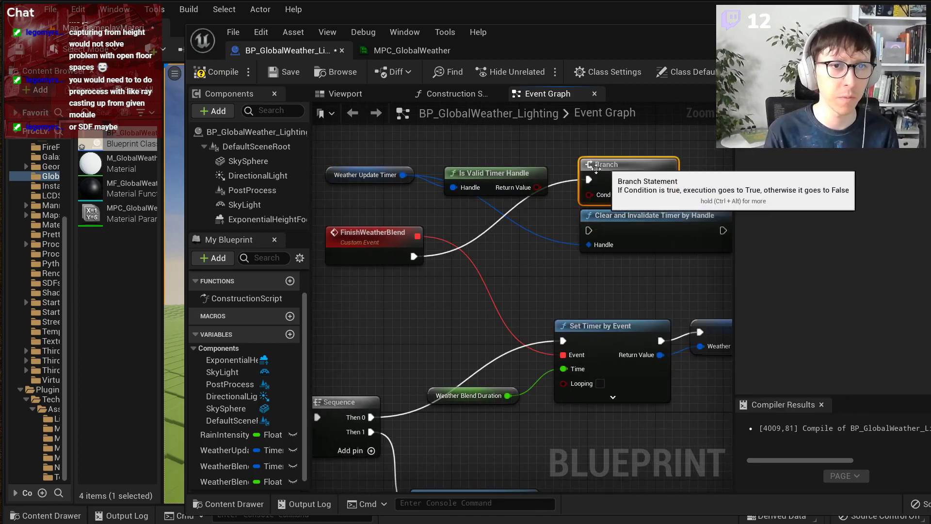
{"action": "mouse_move", "coordinate": [537, 187]}
{"action": "left_mouse_down"}
{"action": "mouse_move", "coordinate": [590, 195]}
{"action": "mouse_move", "coordinate": [541, 170]}
{"action": "left_mouse_up"}
Step: Delete the Is Valid Timer Handle node and rearrange the Weather Update Timer getter, Branch and Clear and Invalidate Timer by Handle nodes
{"action": "left_click", "coordinate": [495, 177]}
{"action": "key", "text": "Delete"}
{"action": "left_click_drag", "start_coordinate": [390, 178], "coordinate": [568, 247]}
{"action": "left_click_drag", "start_coordinate": [612, 212], "coordinate": [670, 213]}
{"action": "left_click_drag", "start_coordinate": [601, 179], "coordinate": [564, 194]}
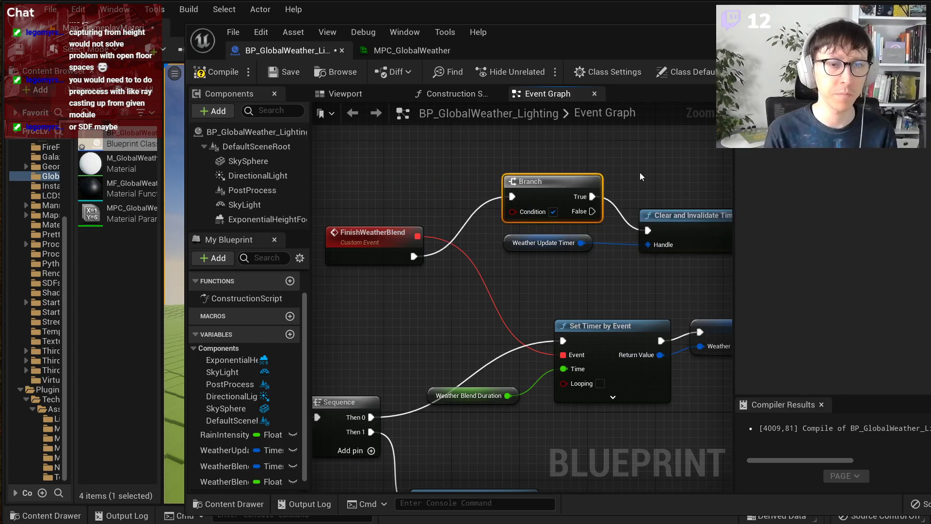
Step: Delete the Branch, run Clear and Invalidate Timer by Handle directly from FinishWeatherBlend, and place the Weather Update Timer getter just before it
{"action": "key", "text": "Delete"}
{"action": "left_click_drag", "start_coordinate": [414, 256], "coordinate": [646, 232]}
{"action": "left_click_drag", "start_coordinate": [581, 243], "coordinate": [585, 268]}
{"action": "left_click_drag", "start_coordinate": [505, 250], "coordinate": [539, 266]}
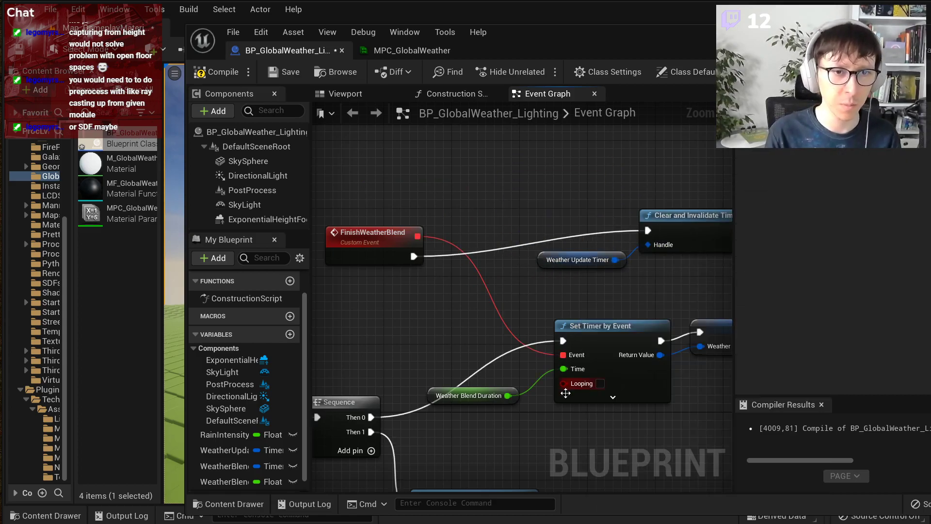
Step: Check the Weather Blend Duration variable's default value and compile the blueprint
{"action": "left_click", "coordinate": [482, 393]}
{"action": "scroll", "coordinate": [825, 302], "scroll_direction": "down", "scroll_amount": 1}
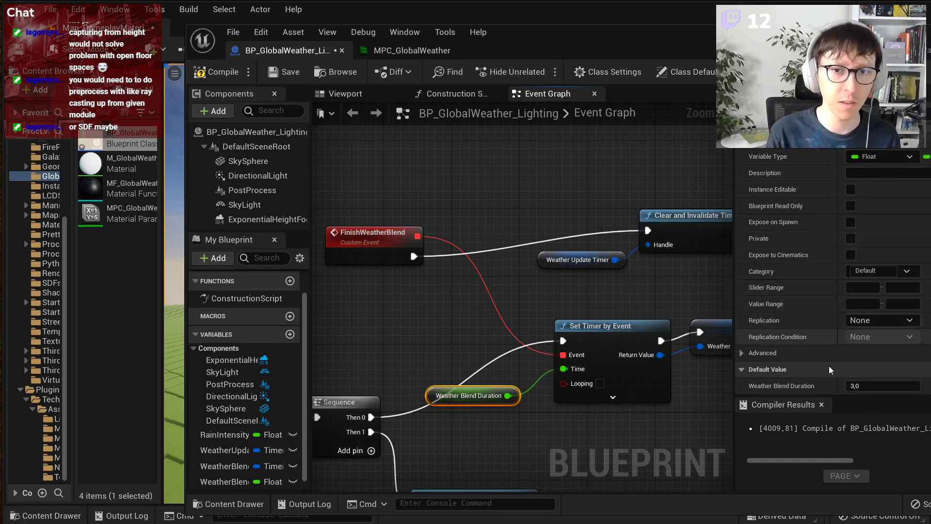
{"action": "right_click_drag", "start_coordinate": [681, 395], "coordinate": [626, 379]}
{"action": "right_click_drag", "start_coordinate": [577, 227], "coordinate": [651, 204]}
{"action": "left_click", "coordinate": [218, 71]}
Step: Review the FinishWeatherBlend nodes and how UpdateWeather drives Set Scalar Parameter Value
{"action": "left_click_drag", "start_coordinate": [597, 147], "coordinate": [714, 216]}
{"action": "left_click", "coordinate": [470, 166]}
{"action": "scroll", "coordinate": [479, 283], "scroll_direction": "down", "scroll_amount": 3}
{"action": "right_click_drag", "start_coordinate": [485, 391], "coordinate": [505, 268]}
{"action": "scroll", "coordinate": [409, 303], "scroll_direction": "up", "scroll_amount": 3}
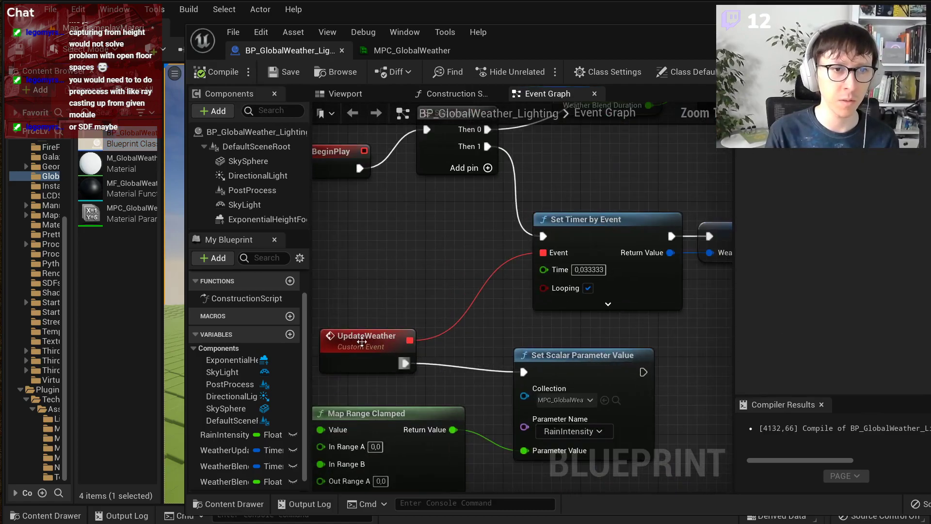
{"action": "scroll", "coordinate": [458, 311], "scroll_direction": "down", "scroll_amount": 1}
{"action": "right_click_drag", "start_coordinate": [458, 310], "coordinate": [494, 267]}
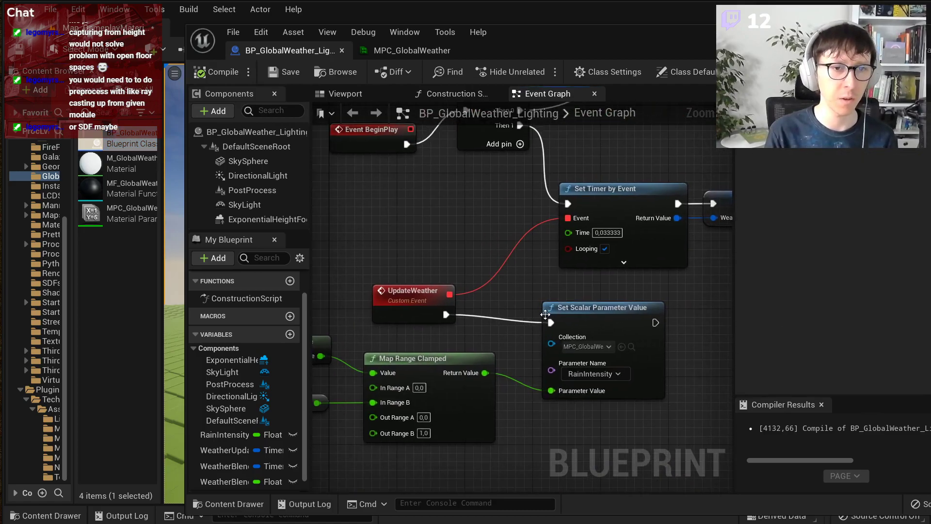
Step: Examine how the blend timer's elapsed time and Weather Blend Duration feed the Map Range Clamped node
{"action": "right_click_drag", "start_coordinate": [402, 340], "coordinate": [513, 309]}
{"action": "scroll", "coordinate": [454, 356], "scroll_direction": "up", "scroll_amount": 1}
{"action": "right_click_drag", "start_coordinate": [454, 357], "coordinate": [576, 342]}
{"action": "right_click_drag", "start_coordinate": [401, 319], "coordinate": [444, 322]}
{"action": "left_click", "coordinate": [370, 305]}
{"action": "left_click", "coordinate": [534, 342]}
{"action": "right_click_drag", "start_coordinate": [521, 362], "coordinate": [427, 360]}
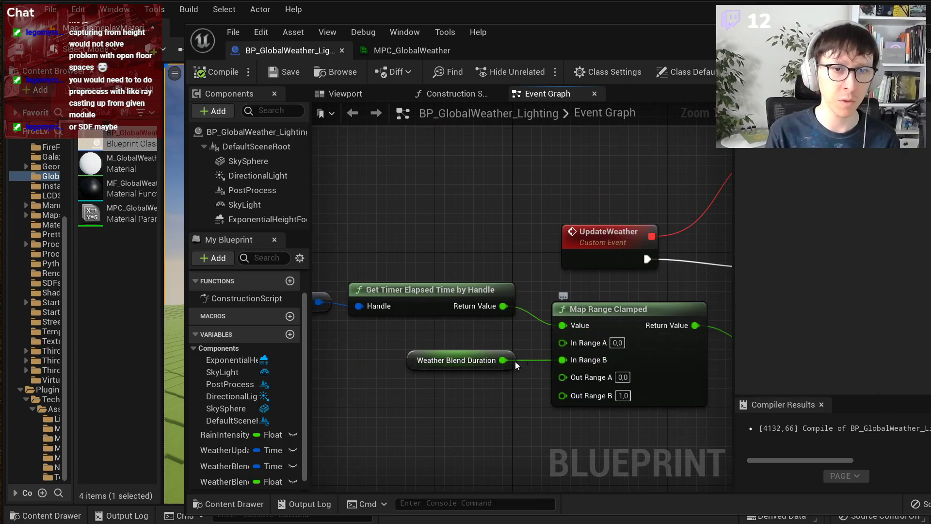
{"action": "left_click", "coordinate": [441, 367]}
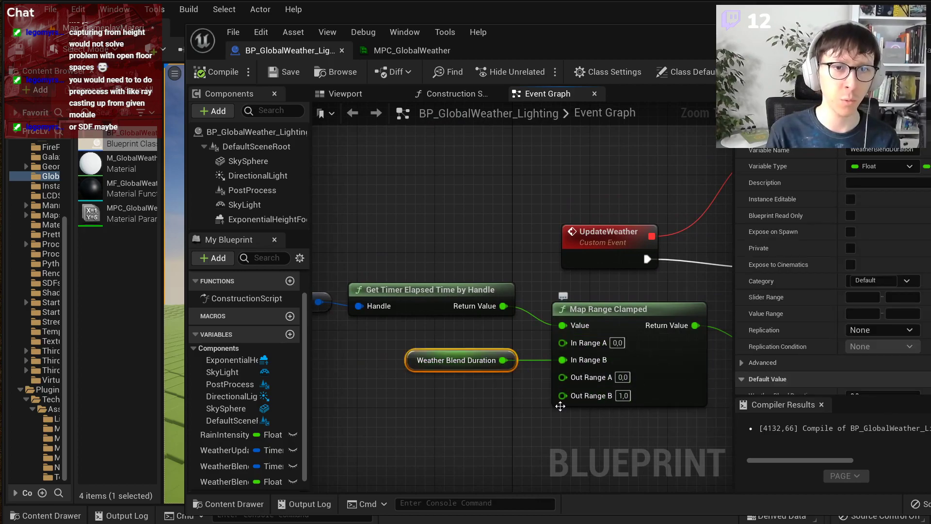
{"action": "scroll", "coordinate": [558, 404], "scroll_direction": "down", "scroll_amount": 1}
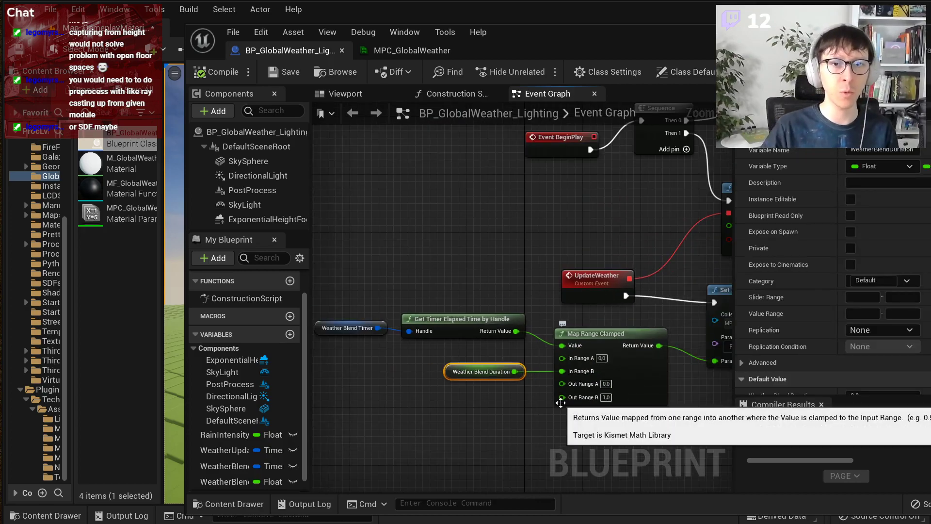
Step: Compile the blueprint and open the MPC_GlobalWeather material parameter collection
{"action": "right_click_drag", "start_coordinate": [710, 335], "coordinate": [594, 329]}
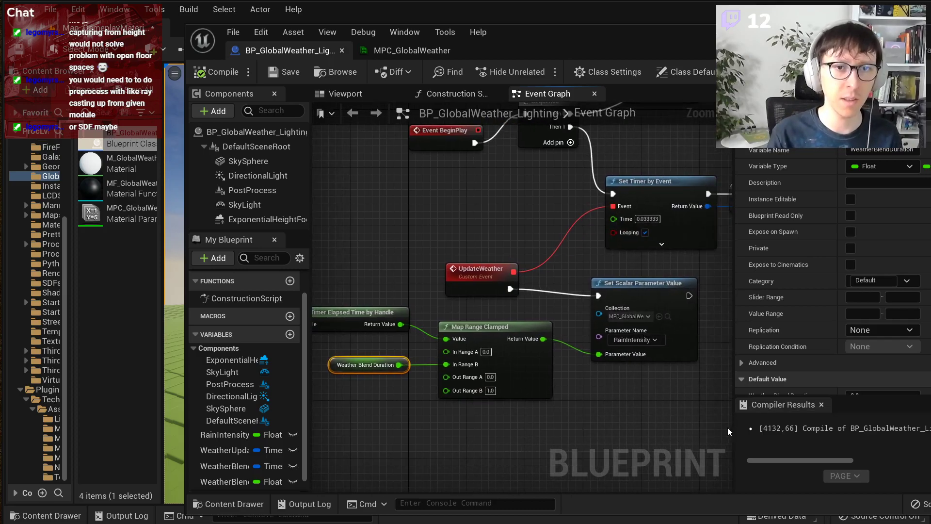
{"action": "scroll", "coordinate": [625, 367], "scroll_direction": "up", "scroll_amount": 2}
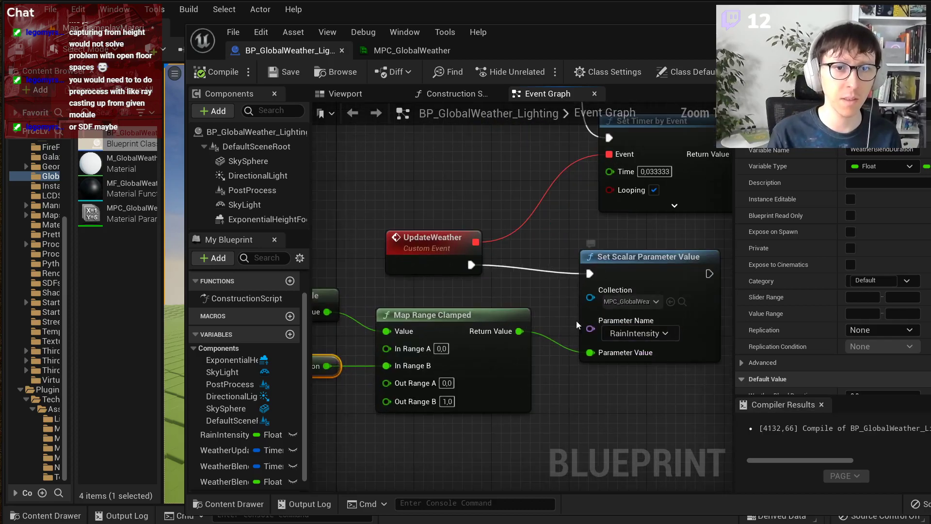
{"action": "left_click", "coordinate": [232, 72]}
{"action": "left_click", "coordinate": [140, 141]}
{"action": "double_click", "coordinate": [130, 216]}
{"action": "left_click_drag", "start_coordinate": [544, 55], "coordinate": [722, 154]}
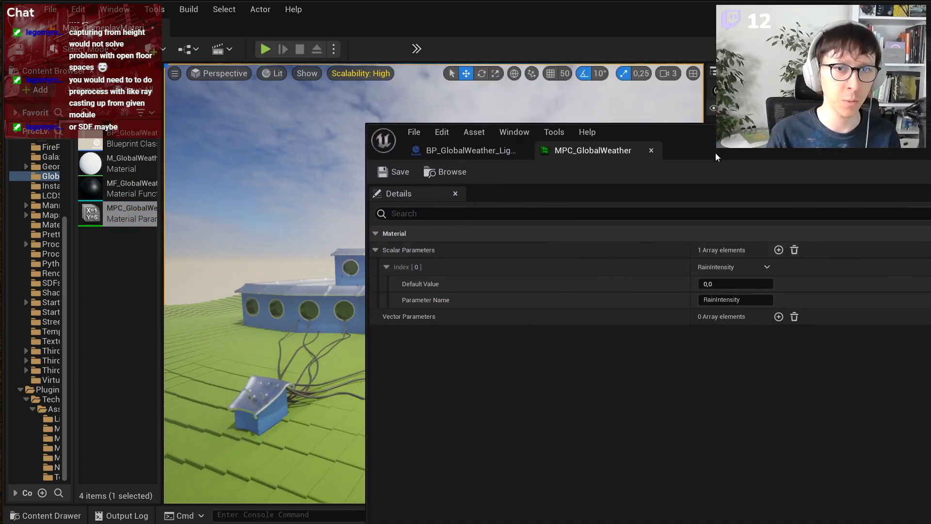
Step: Raise RainIntensity's default value in MPC_GlobalWeather to preview the rain effect on the building up close
{"action": "left_click_drag", "start_coordinate": [366, 262], "coordinate": [738, 262]}
{"action": "left_click_drag", "start_coordinate": [921, 135], "coordinate": [632, 128]}
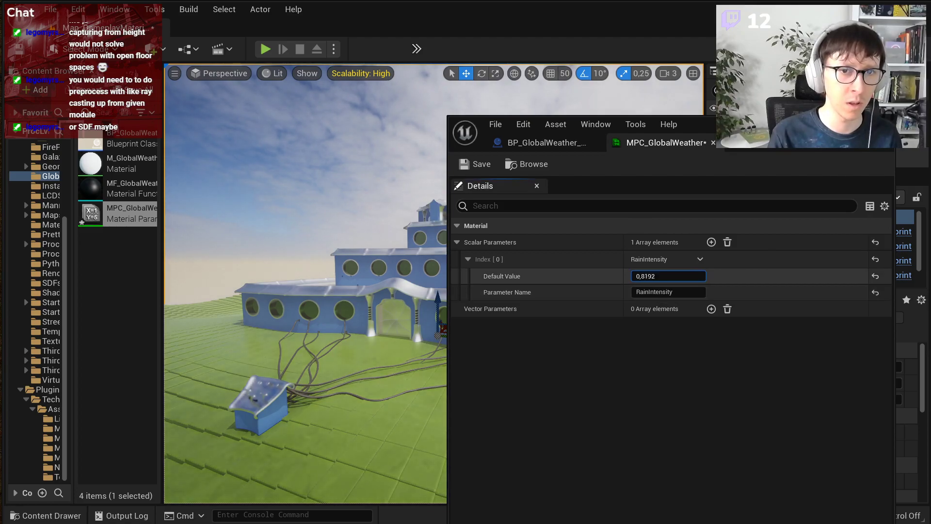
{"action": "key", "text": "w"}
{"action": "right_click_drag", "start_coordinate": [388, 300], "coordinate": [340, 291]}
{"action": "key", "text": "w"}
{"action": "key", "text": "w"}
{"action": "key", "text": "w"}
Step: Set RainIntensity's default value to 0 and view the building in the level
{"action": "left_click_drag", "start_coordinate": [668, 276], "coordinate": [630, 276]}
{"action": "type", "text": "0"}
{"action": "key", "text": "Return"}
{"action": "left_click_drag", "start_coordinate": [737, 129], "coordinate": [605, 472]}
{"action": "right_click_drag", "start_coordinate": [574, 260], "coordinate": [514, 262]}
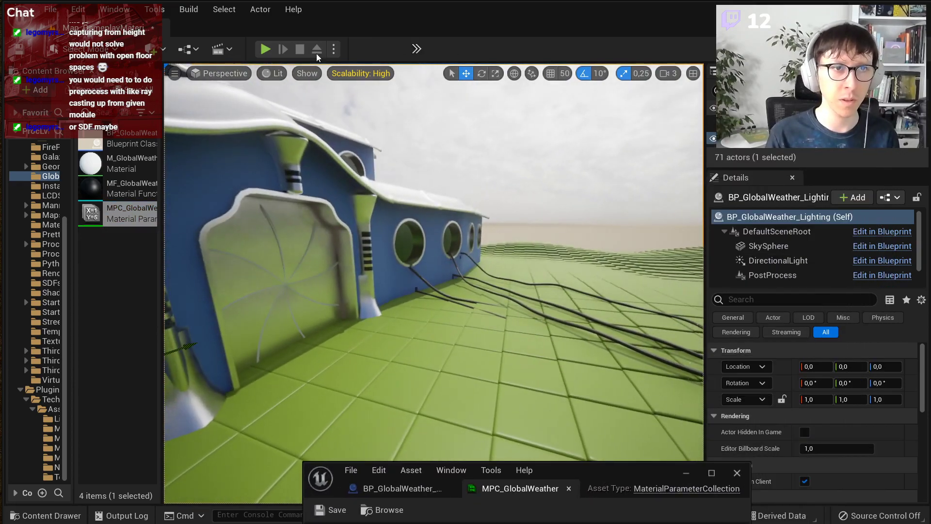
Step: Play the level to watch the rain blend on the building and ground, and stop the session
{"action": "left_click", "coordinate": [265, 49]}
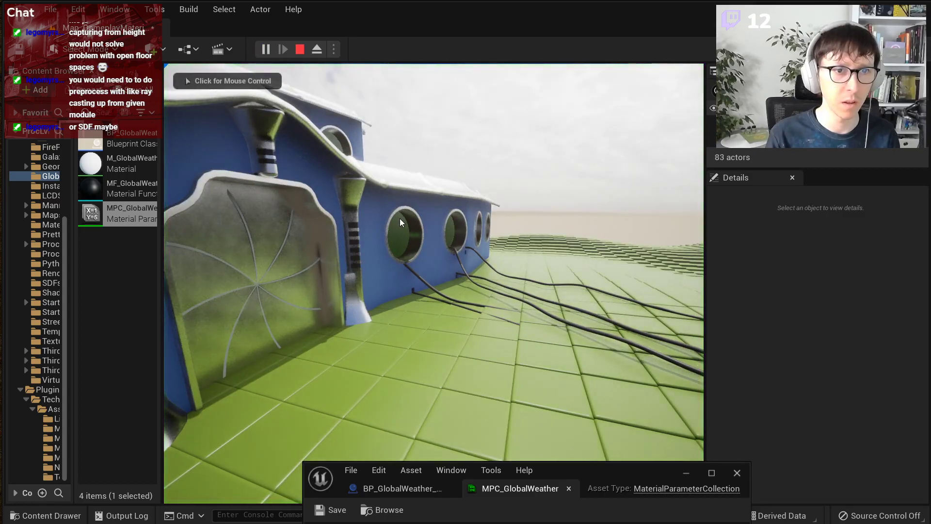
{"action": "left_click", "coordinate": [400, 219]}
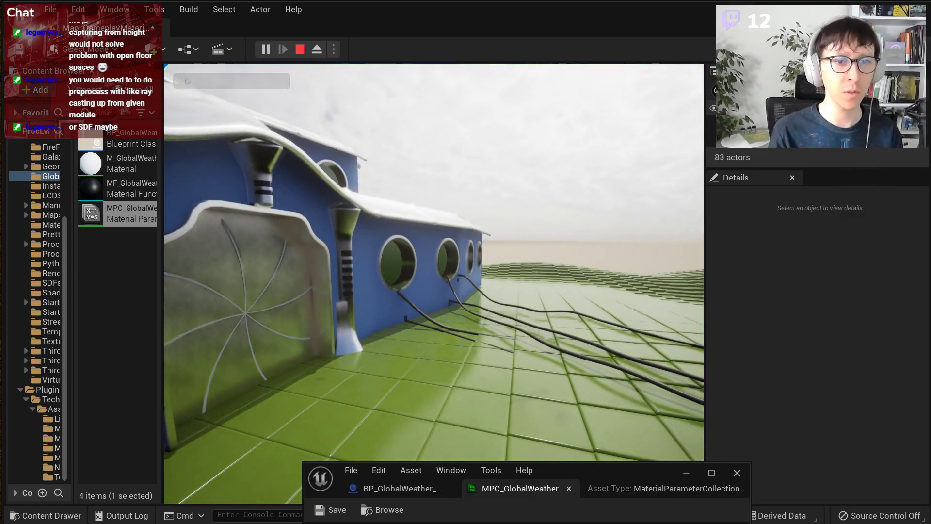
{"action": "key", "text": "Escape"}
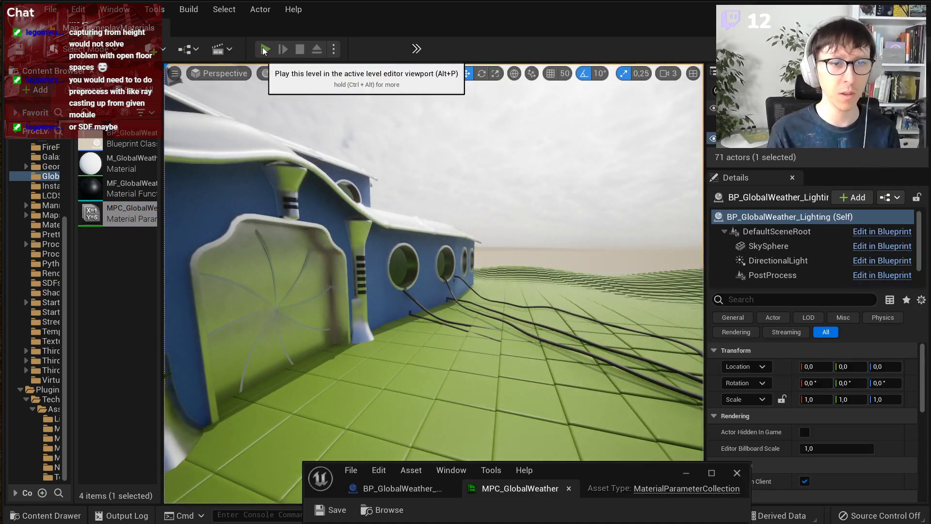
Step: Play the level again, eject from the player, view the scene in Unlit mode, and stop the session
{"action": "left_click", "coordinate": [265, 49]}
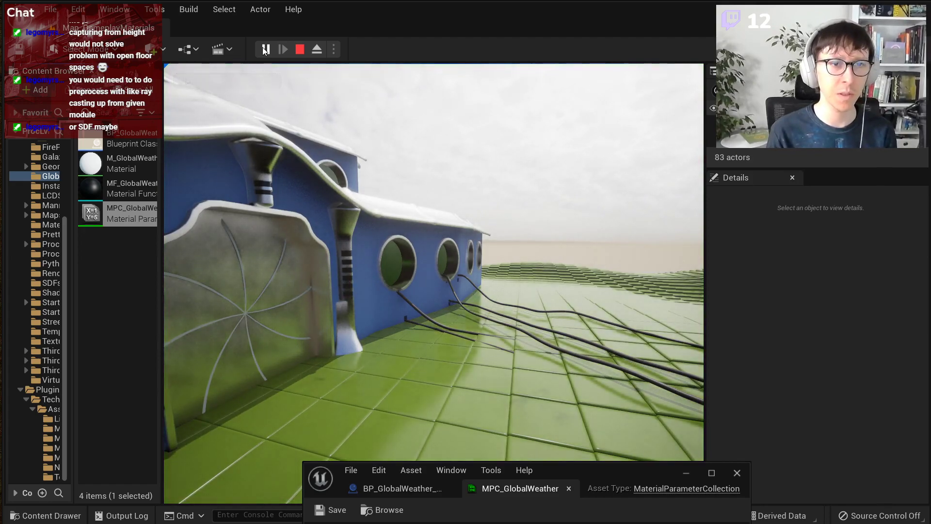
{"action": "left_click", "coordinate": [307, 79]}
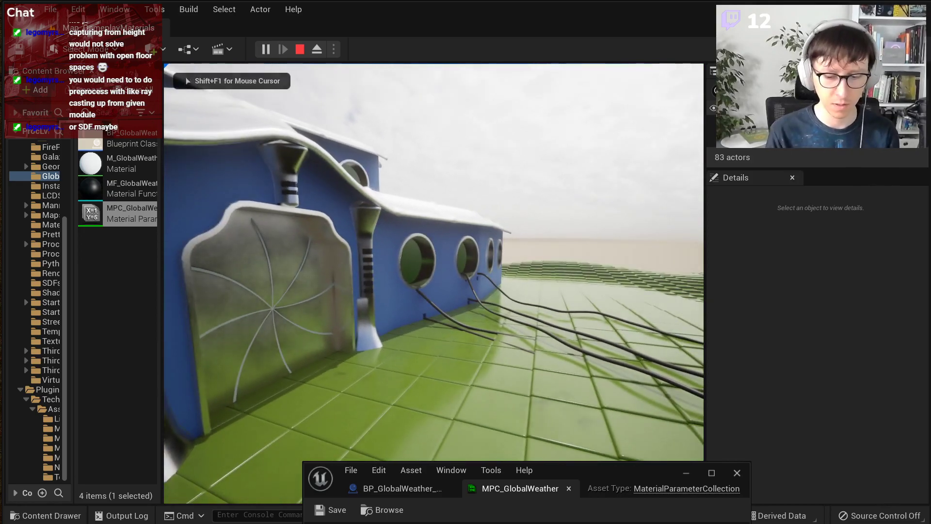
{"action": "key", "text": "F8"}
{"action": "left_click", "coordinate": [284, 75]}
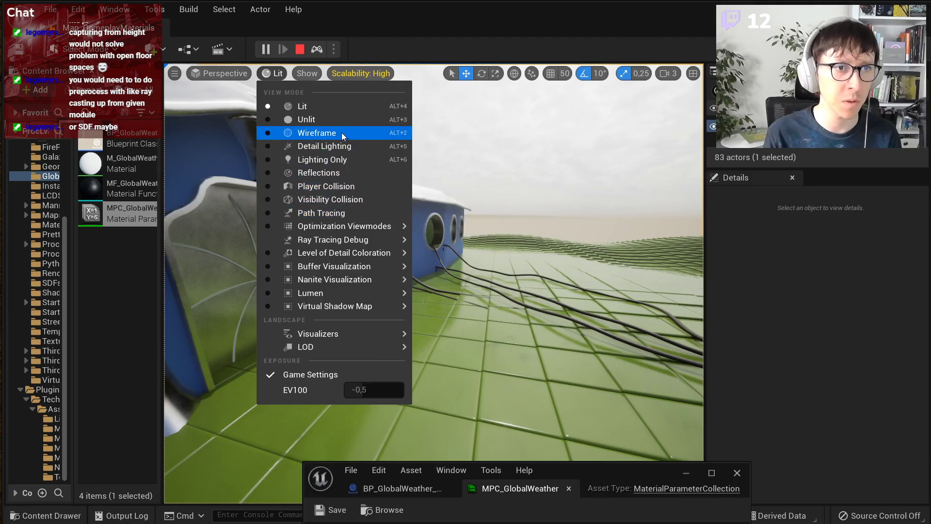
{"action": "left_click", "coordinate": [348, 120]}
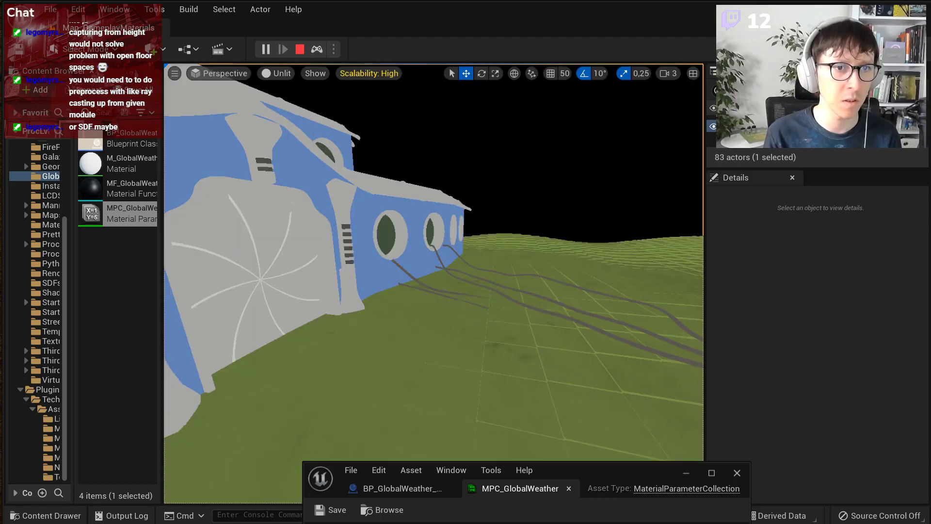
{"action": "key", "text": "Escape"}
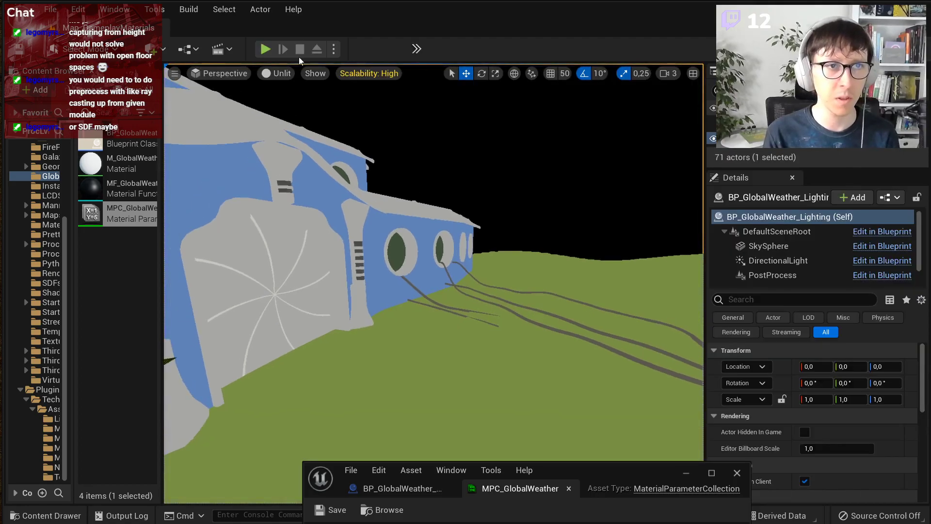
Step: Observe the rain blend in another play session, stop it, and set the viewport to Lit mode
{"action": "left_click", "coordinate": [264, 51]}
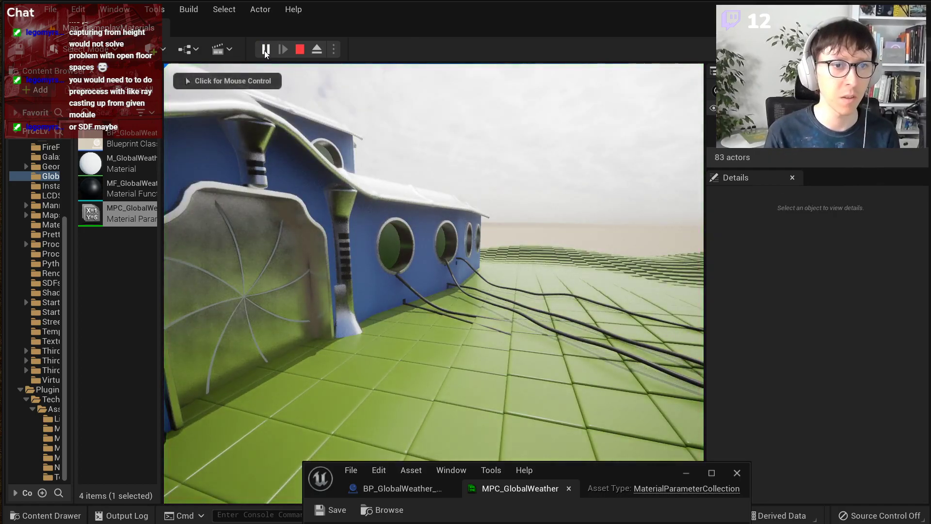
{"action": "left_click", "coordinate": [537, 257]}
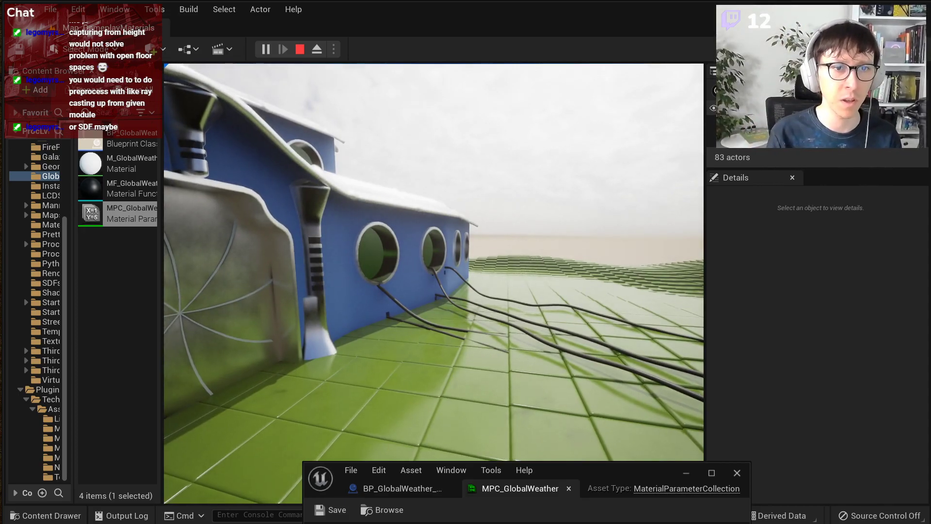
{"action": "key", "text": "Escape"}
{"action": "left_click", "coordinate": [266, 75]}
{"action": "left_click", "coordinate": [297, 106]}
Step: Examine the building, ground and sky around the level from different viewpoints
{"action": "key", "text": "s"}
{"action": "right_click_drag", "start_coordinate": [486, 244], "coordinate": [467, 246]}
{"action": "key", "text": "w"}
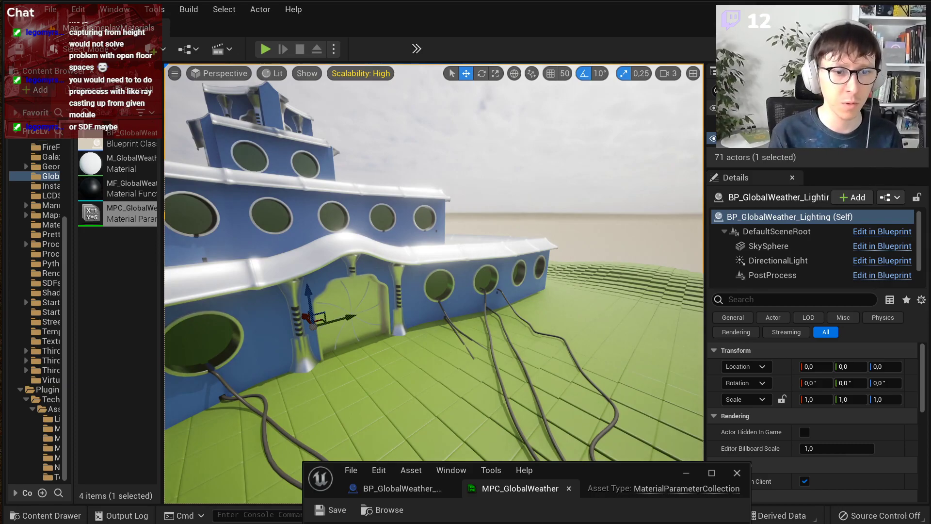
{"action": "left_click_drag", "start_coordinate": [612, 490], "coordinate": [540, 469]}
{"action": "key", "text": "d"}
{"action": "right_click_drag", "start_coordinate": [516, 243], "coordinate": [512, 213]}
{"action": "key", "text": "s"}
{"action": "key", "text": "w"}
{"action": "key", "text": "a"}
{"action": "key", "text": "s"}
{"action": "key", "text": "a"}
{"action": "key", "text": "w"}
{"action": "key", "text": "s"}
{"action": "key", "text": "a"}
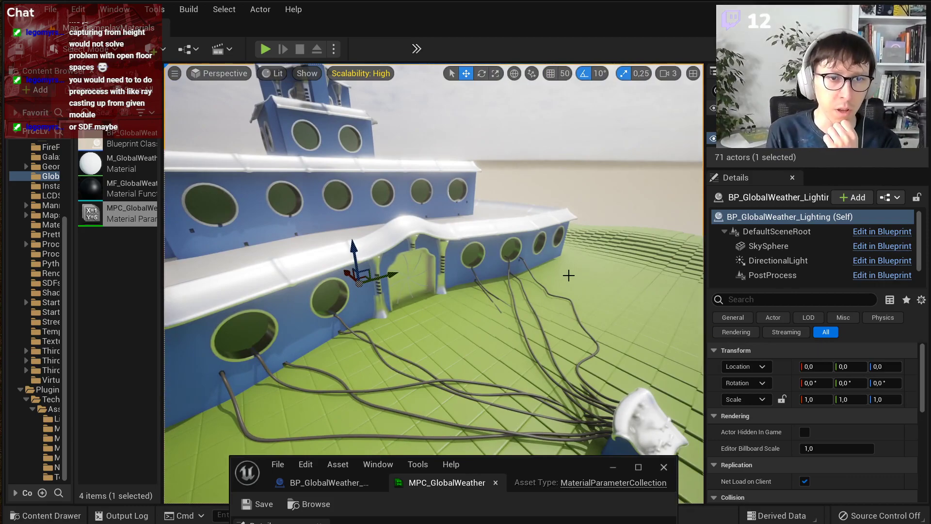
{"action": "left_click_drag", "start_coordinate": [540, 475], "coordinate": [583, 482]}
{"action": "right_click_drag", "start_coordinate": [563, 398], "coordinate": [475, 347]}
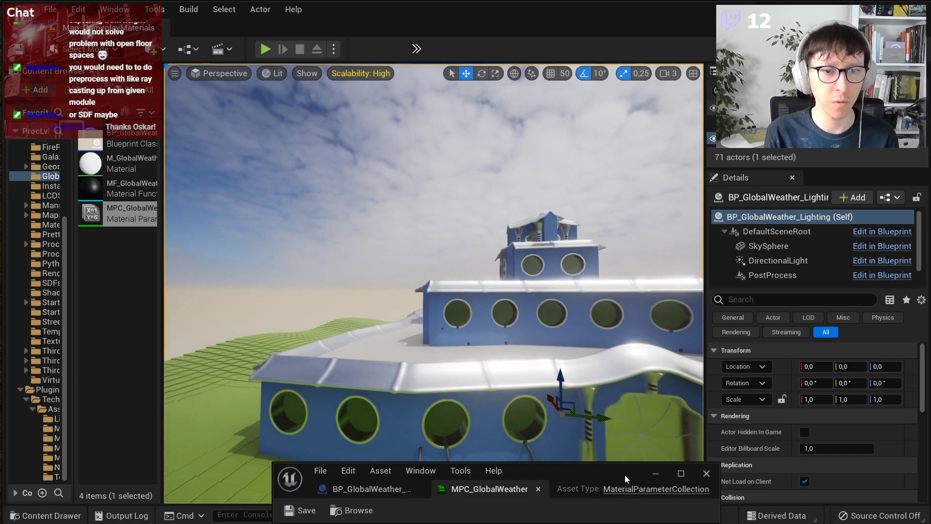
Step: Place an ExponentialHeightFog component reference in the BP_GlobalWeather_Lighting Event Graph below Set Scalar Parameter Value
{"action": "left_click_drag", "start_coordinate": [625, 478], "coordinate": [541, 158]}
{"action": "left_click", "coordinate": [307, 171]}
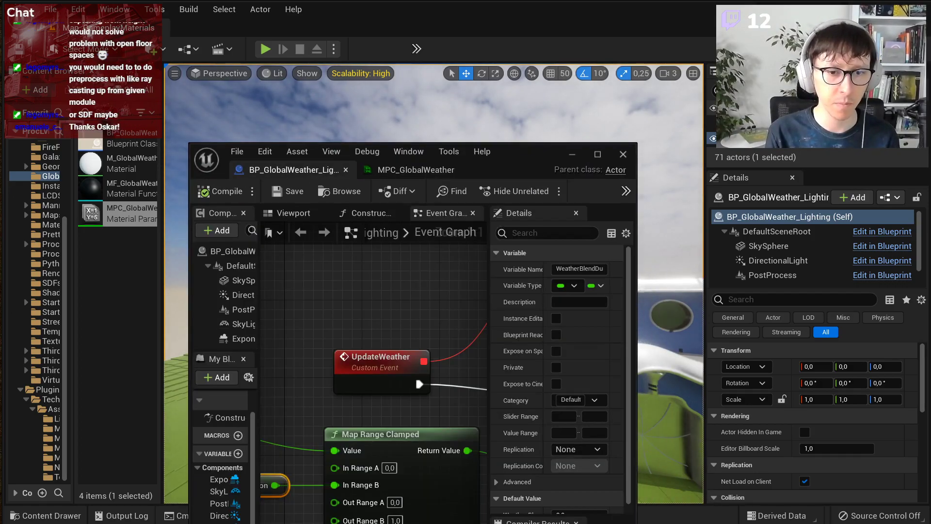
{"action": "left_click_drag", "start_coordinate": [637, 523], "coordinate": [930, 523]}
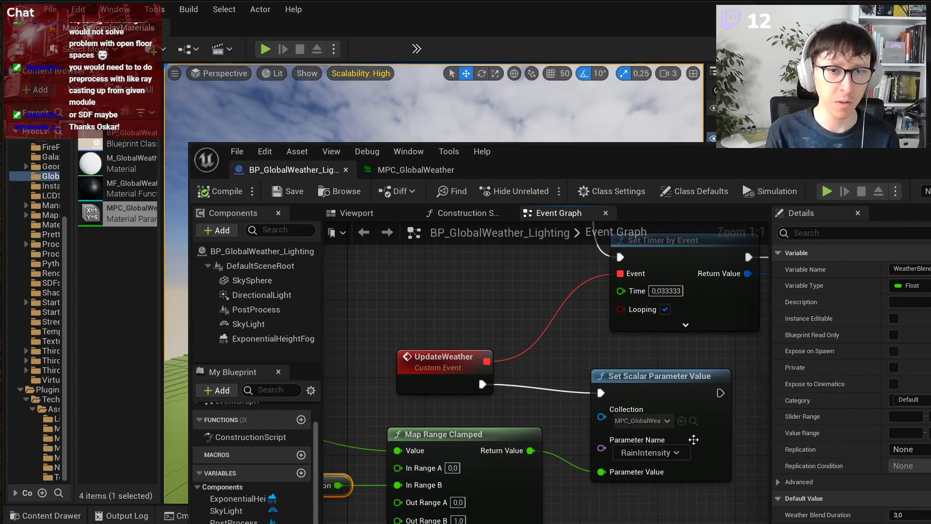
{"action": "right_click_drag", "start_coordinate": [699, 445], "coordinate": [665, 425]}
{"action": "scroll", "coordinate": [594, 374], "scroll_direction": "down", "scroll_amount": 3}
{"action": "left_click", "coordinate": [264, 339]}
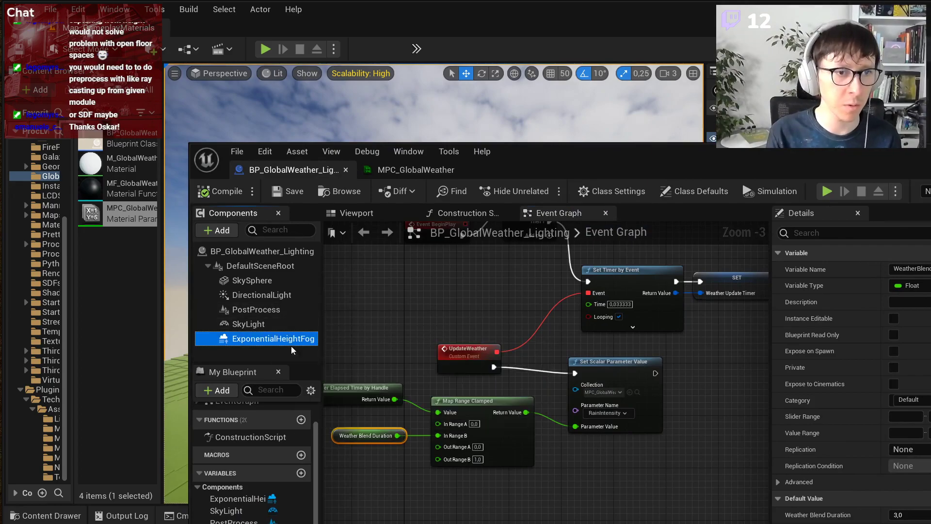
{"action": "left_click_drag", "start_coordinate": [265, 339], "coordinate": [631, 480]}
Step: Set the ExponentialHeightFog component's Z location to 0
{"action": "left_click_drag", "start_coordinate": [619, 154], "coordinate": [443, 187]}
{"action": "left_click", "coordinate": [111, 371]}
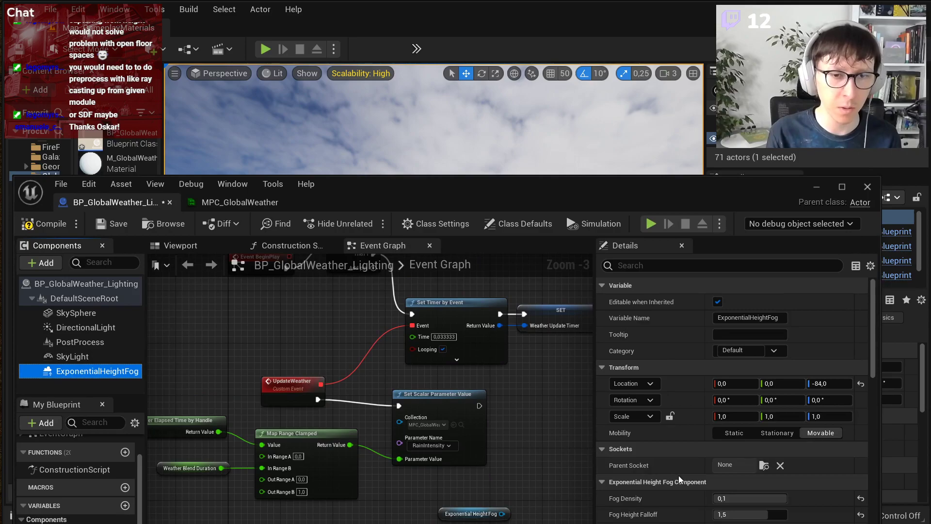
{"action": "left_click", "coordinate": [833, 384]}
{"action": "type", "text": "0"}
{"action": "key", "text": "Return"}
Step: Try raising the weather lighting actor in the level to judge the fog height, and undo the move
{"action": "left_click_drag", "start_coordinate": [665, 187], "coordinate": [753, 389]}
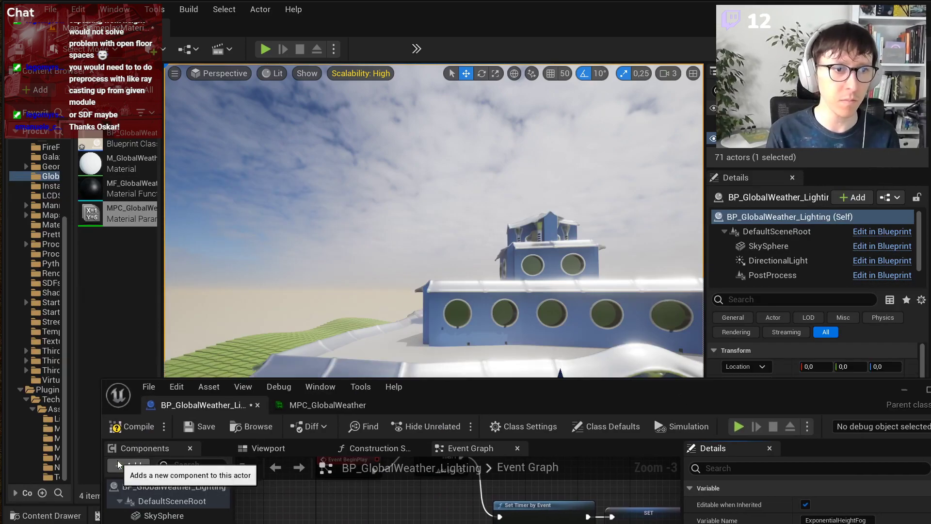
{"action": "left_click_drag", "start_coordinate": [500, 388], "coordinate": [370, 523]}
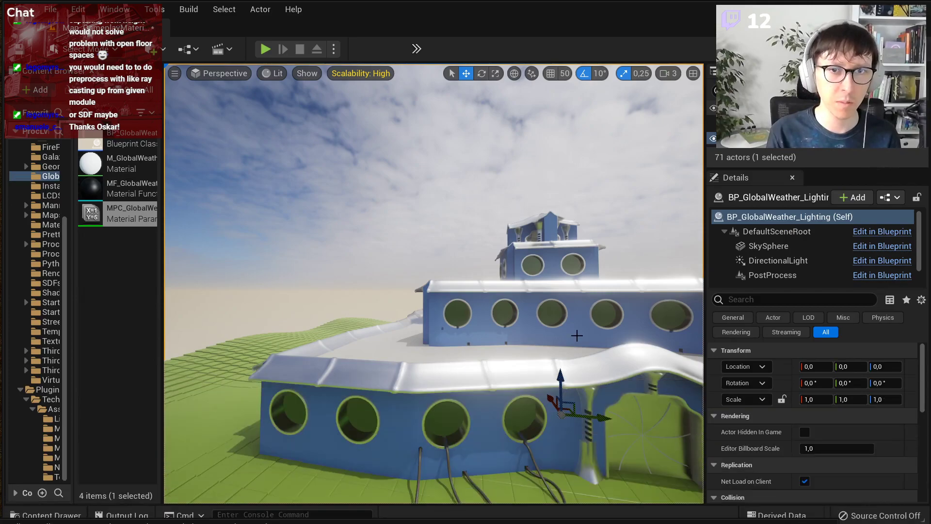
{"action": "left_click_drag", "start_coordinate": [563, 378], "coordinate": [542, 107]}
{"action": "key", "text": "ctrl+z"}
Step: Add a Set Relative Location node for the Exponential Height Fog reference
{"action": "left_click_drag", "start_coordinate": [511, 522], "coordinate": [519, 124]}
{"action": "scroll", "coordinate": [497, 475], "scroll_direction": "up", "scroll_amount": 3}
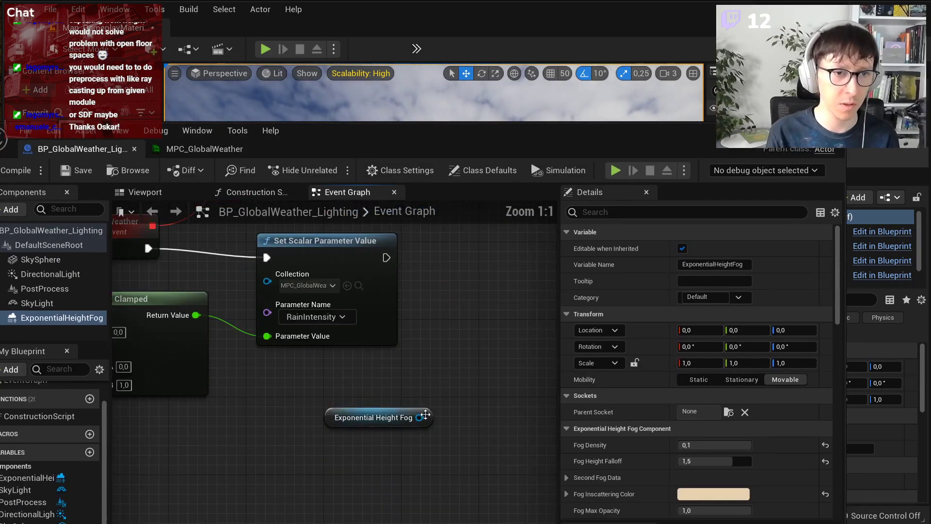
{"action": "left_click_drag", "start_coordinate": [420, 418], "coordinate": [484, 410]}
{"action": "type", "text": "se"}
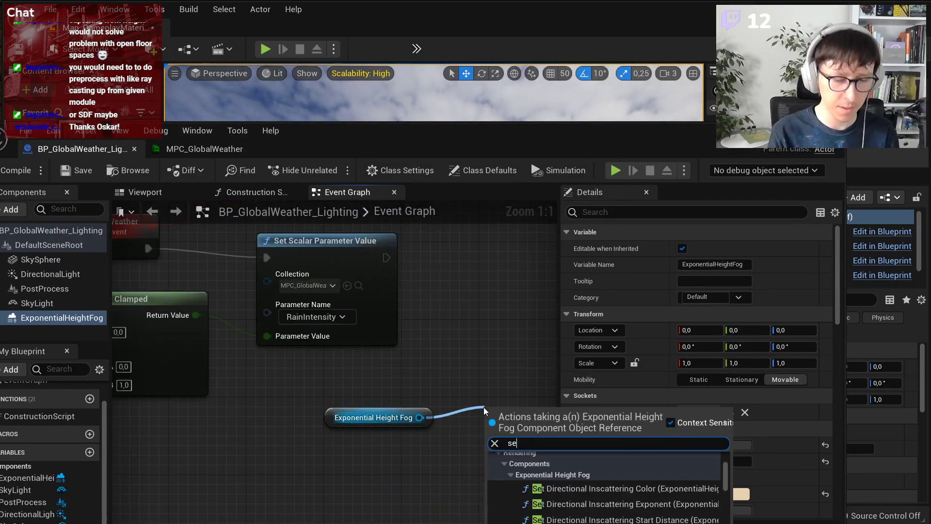
{"action": "type", "text": "t locati"}
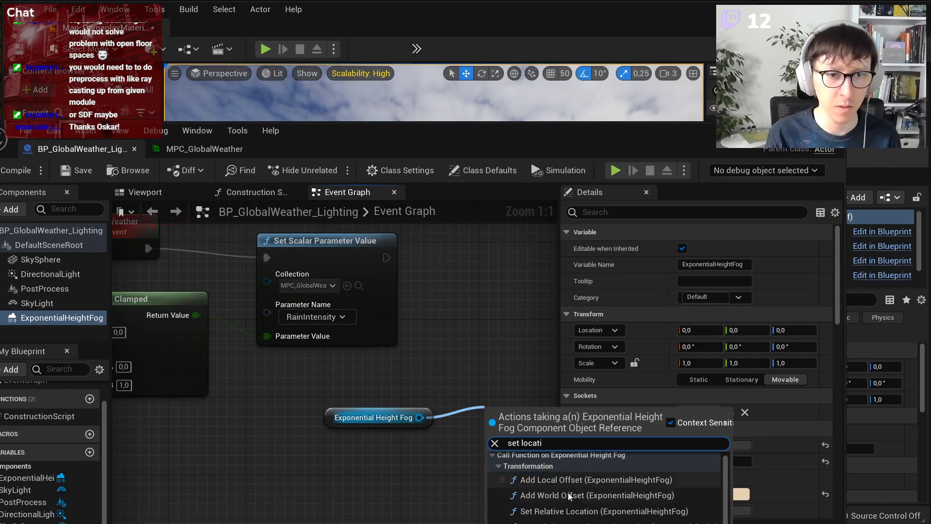
{"action": "left_click", "coordinate": [654, 513]}
Step: Delete the surplus fog getter, reposition the remaining one, and run Set Relative Location after Set Scalar Parameter Value
{"action": "right_click_drag", "start_coordinate": [531, 506], "coordinate": [414, 523]}
{"action": "left_click_drag", "start_coordinate": [453, 457], "coordinate": [520, 379]}
{"action": "left_click", "coordinate": [401, 482]}
{"action": "scroll", "coordinate": [416, 466], "scroll_direction": "down", "scroll_amount": 2}
{"action": "left_click", "coordinate": [334, 465]}
{"action": "key", "text": "Delete"}
{"action": "left_click_drag", "start_coordinate": [355, 398], "coordinate": [292, 476]}
{"action": "left_click_drag", "start_coordinate": [441, 426], "coordinate": [310, 351]}
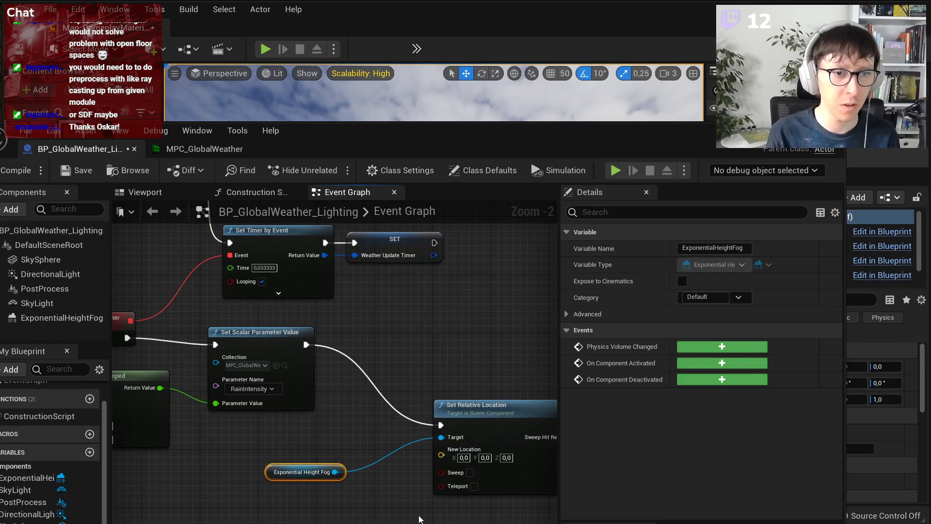
Step: Feed Set Relative Location's New Location from a Lerp (Vector) node placed below the fog getter
{"action": "scroll", "coordinate": [421, 516], "scroll_direction": "up", "scroll_amount": 1}
{"action": "right_click_drag", "start_coordinate": [478, 475], "coordinate": [400, 474]}
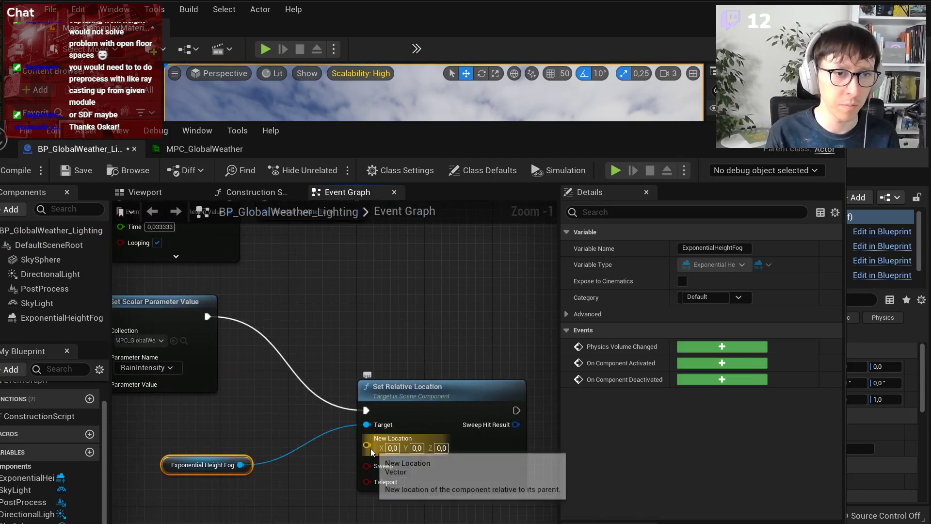
{"action": "left_click_drag", "start_coordinate": [367, 445], "coordinate": [270, 522]}
{"action": "key", "text": "Return"}
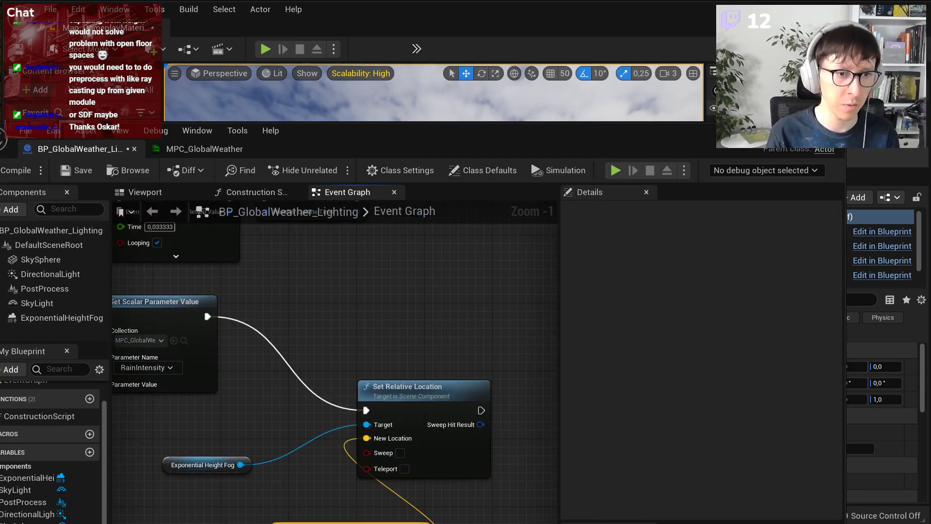
{"action": "right_click_drag", "start_coordinate": [285, 520], "coordinate": [411, 487]}
{"action": "left_click_drag", "start_coordinate": [412, 505], "coordinate": [304, 482]}
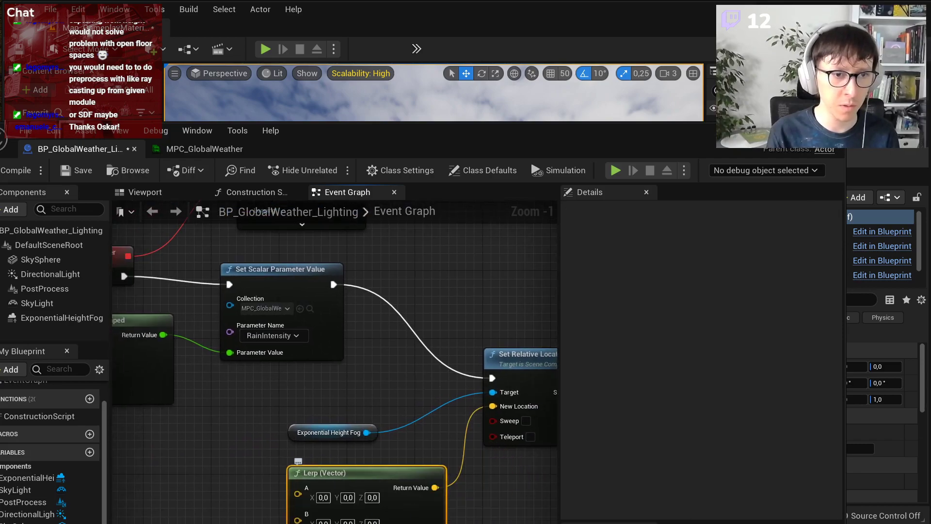
Step: Set the Lerp's B vector Z to 2200 and drive its Alpha from Map Range Clamped's Return Value
{"action": "type", "text": "22"}
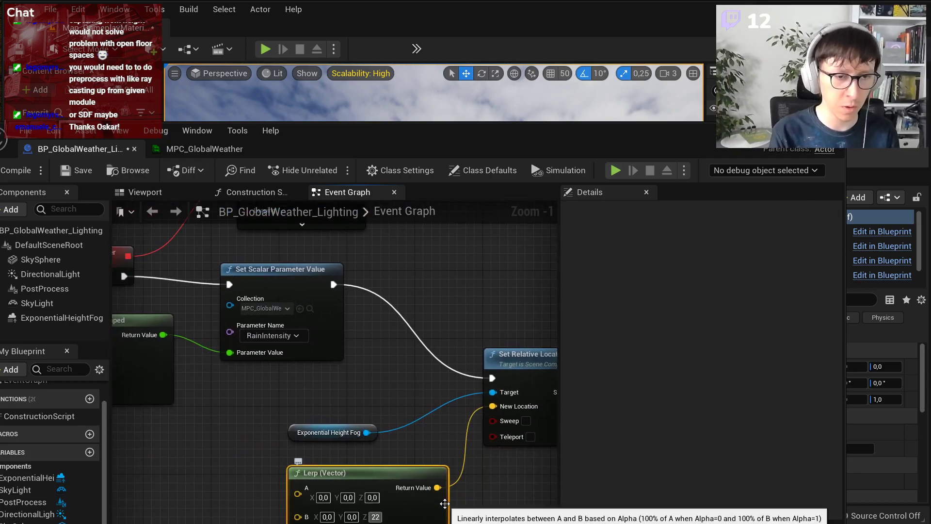
{"action": "type", "text": "00"}
{"action": "key", "text": "Return"}
{"action": "right_click_drag", "start_coordinate": [315, 521], "coordinate": [390, 484]}
{"action": "right_click_drag", "start_coordinate": [366, 513], "coordinate": [373, 509]}
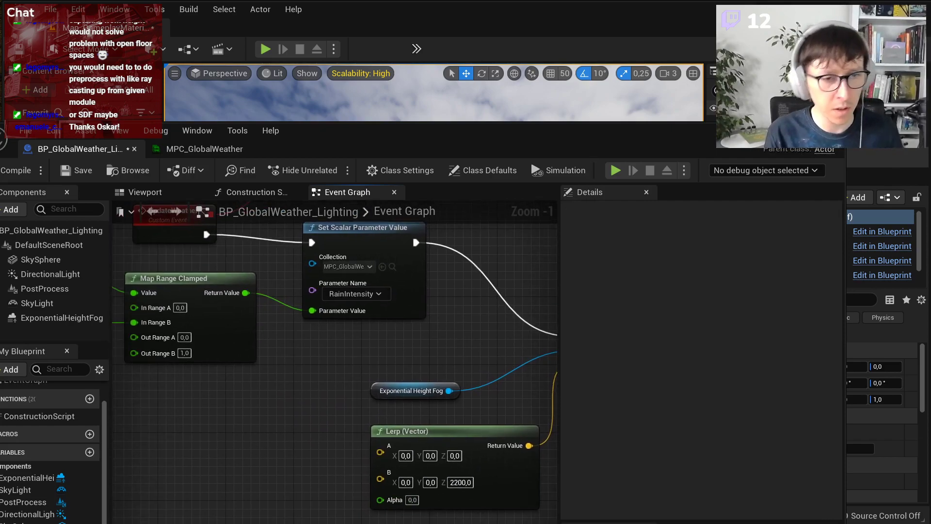
{"action": "scroll", "coordinate": [295, 445], "scroll_direction": "down", "scroll_amount": 1}
{"action": "left_click_drag", "start_coordinate": [260, 308], "coordinate": [374, 489]}
Step: Rearrange the fog location nodes closer to the Set Scalar Parameter Value node
{"action": "right_click_drag", "start_coordinate": [333, 496], "coordinate": [370, 500]}
{"action": "right_click_drag", "start_coordinate": [260, 430], "coordinate": [309, 439]}
{"action": "left_click_drag", "start_coordinate": [166, 389], "coordinate": [286, 387]}
{"action": "left_click", "coordinate": [379, 391]}
{"action": "right_click_drag", "start_coordinate": [379, 390], "coordinate": [244, 386]}
{"action": "left_click_drag", "start_coordinate": [513, 516], "coordinate": [363, 360]}
{"action": "left_click_drag", "start_coordinate": [502, 339], "coordinate": [452, 332]}
{"action": "left_click", "coordinate": [480, 419]}
{"action": "right_click_drag", "start_coordinate": [481, 419], "coordinate": [414, 459]}
Step: Add the comment "Intensify fog" to the Set Relative Location node
{"action": "left_click_drag", "start_coordinate": [426, 379], "coordinate": [436, 374]}
{"action": "right_click", "coordinate": [437, 371]}
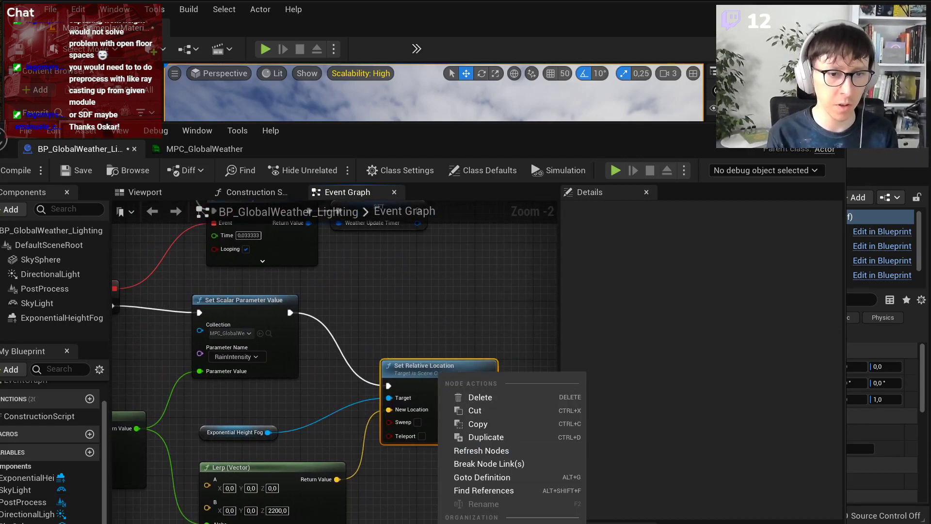
{"action": "key", "text": "Return"}
Step: Compile and save the BP_GlobalWeather_Lighting blueprint
{"action": "left_click_drag", "start_coordinate": [349, 133], "coordinate": [496, 182]}
{"action": "left_click", "coordinate": [127, 159]}
{"action": "left_click", "coordinate": [181, 160]}
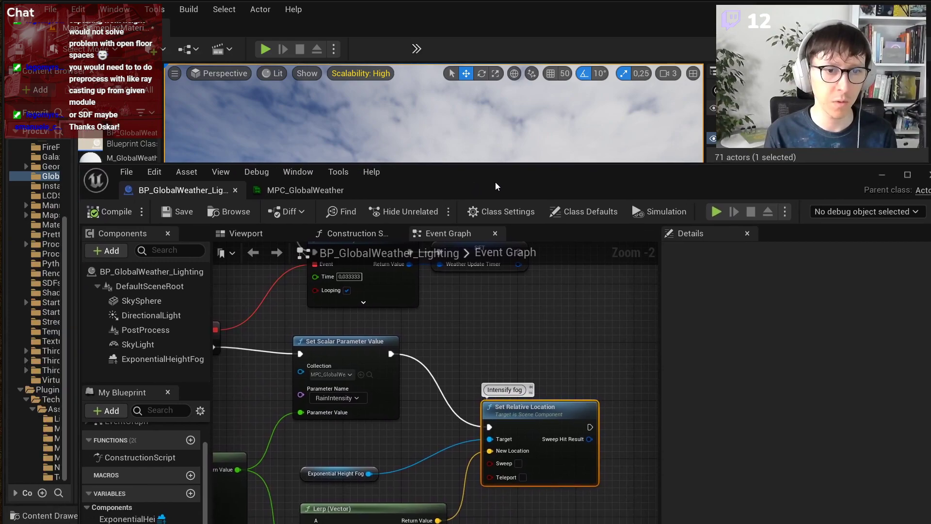
Step: Add a Set Fog Inscattering Color node targeting the Exponential Height Fog reference, below the Set Relative Location node
{"action": "right_click_drag", "start_coordinate": [535, 510], "coordinate": [528, 477]}
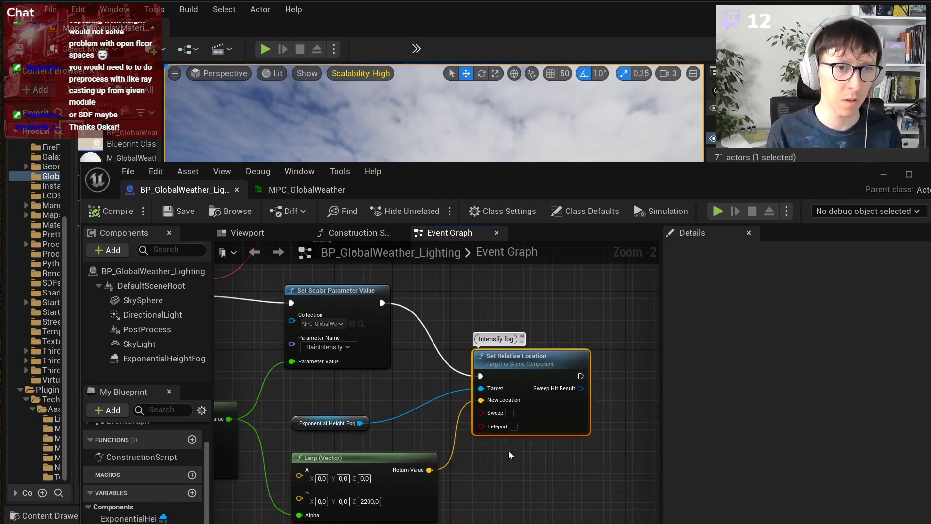
{"action": "left_click_drag", "start_coordinate": [361, 423], "coordinate": [483, 515]}
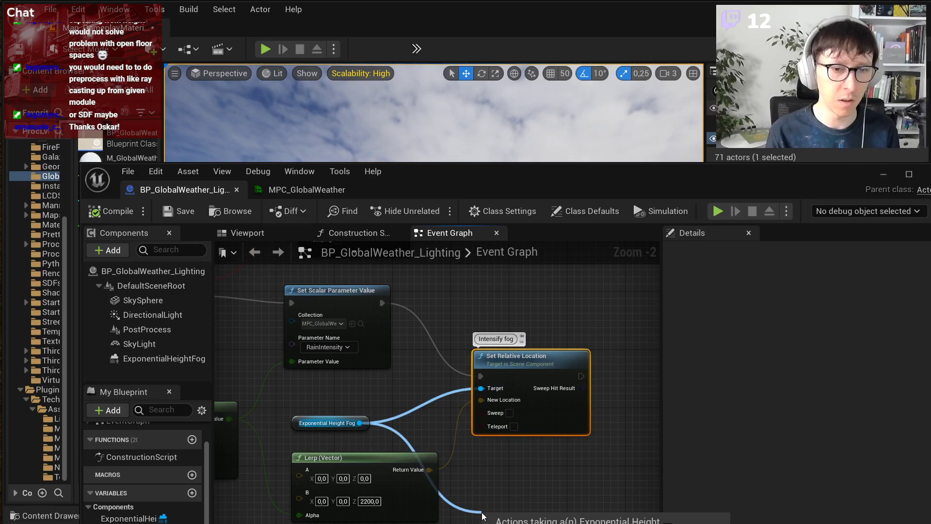
{"action": "key", "text": "Return"}
{"action": "left_click_drag", "start_coordinate": [553, 195], "coordinate": [549, 523]}
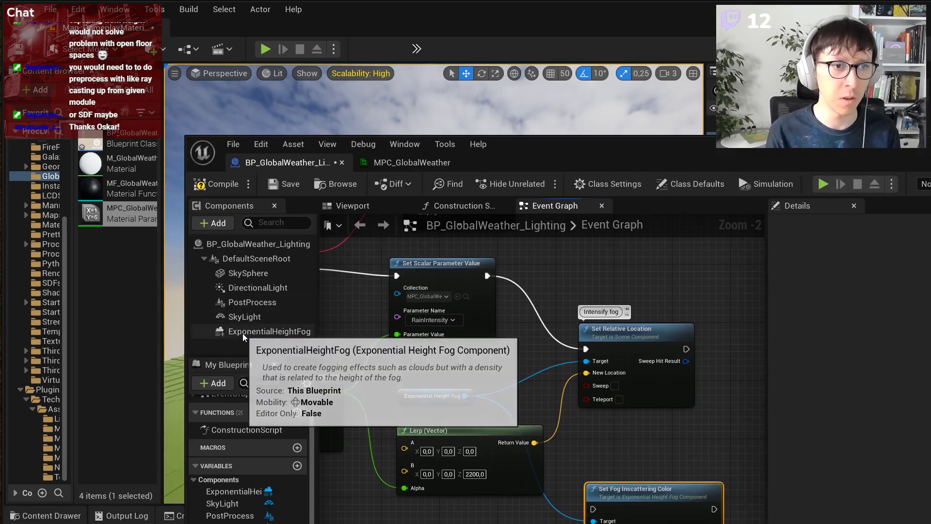
Step: Add a Lerp Using HSV (LinearColor) node that feeds the Value of Set Fog Inscattering Color
{"action": "left_click", "coordinate": [262, 331]}
{"action": "right_click", "coordinate": [916, 505]}
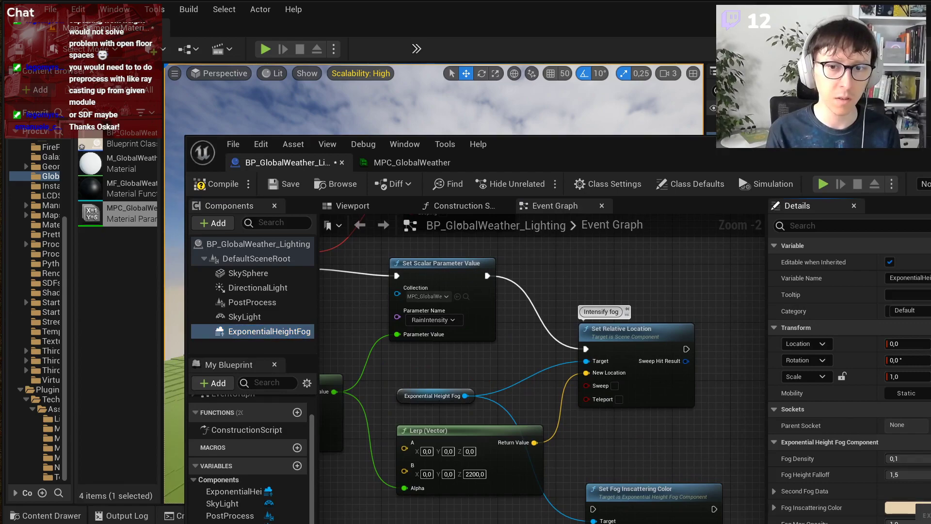
{"action": "scroll", "coordinate": [604, 507], "scroll_direction": "up", "scroll_amount": 2}
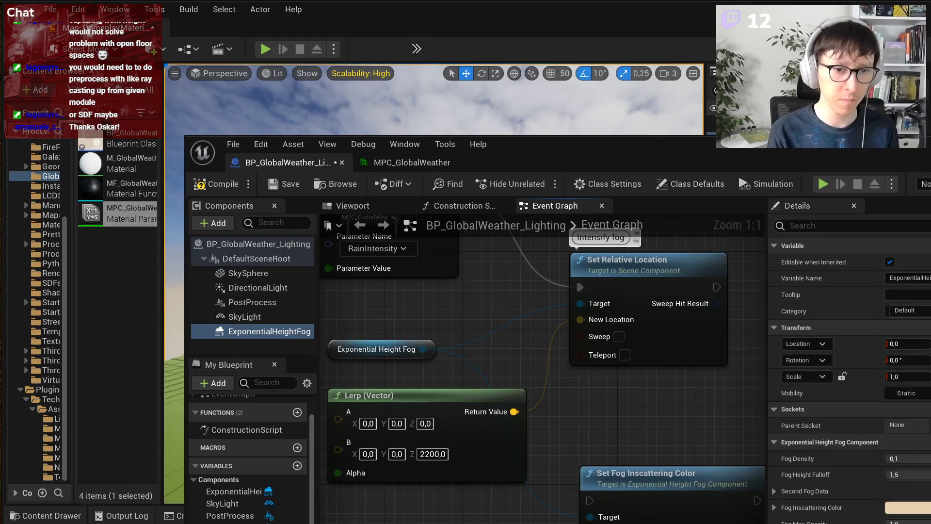
{"action": "left_click", "coordinate": [515, 412]}
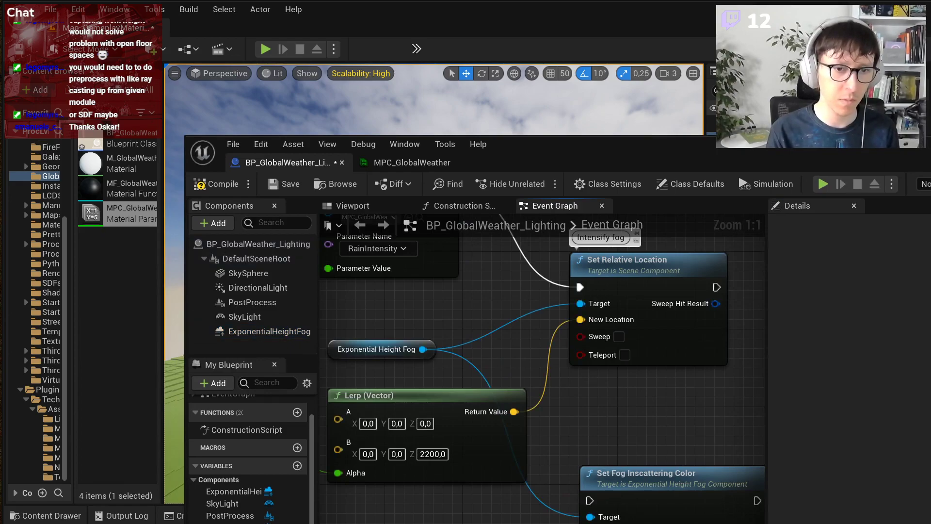
{"action": "left_click_drag", "start_coordinate": [485, 523], "coordinate": [441, 521]}
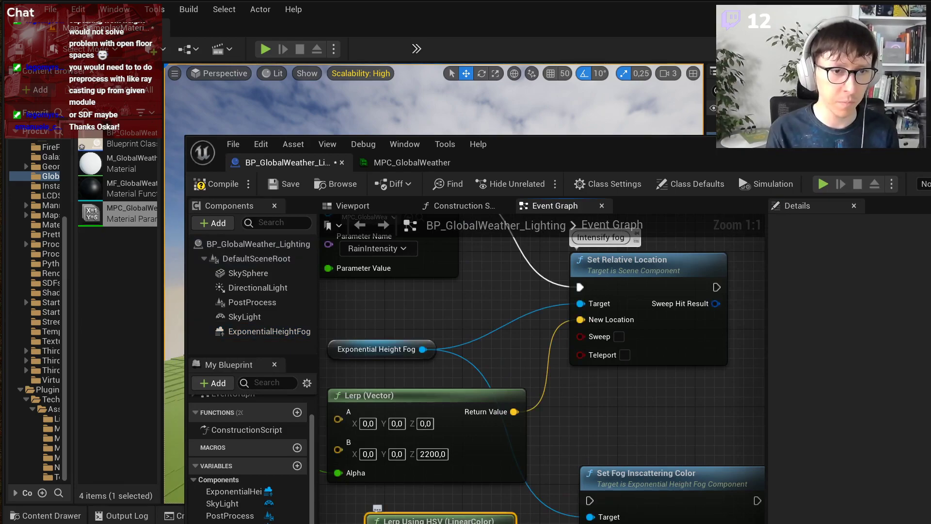
{"action": "left_click_drag", "start_coordinate": [520, 154], "coordinate": [811, 108]}
{"action": "right_click", "coordinate": [688, 502]}
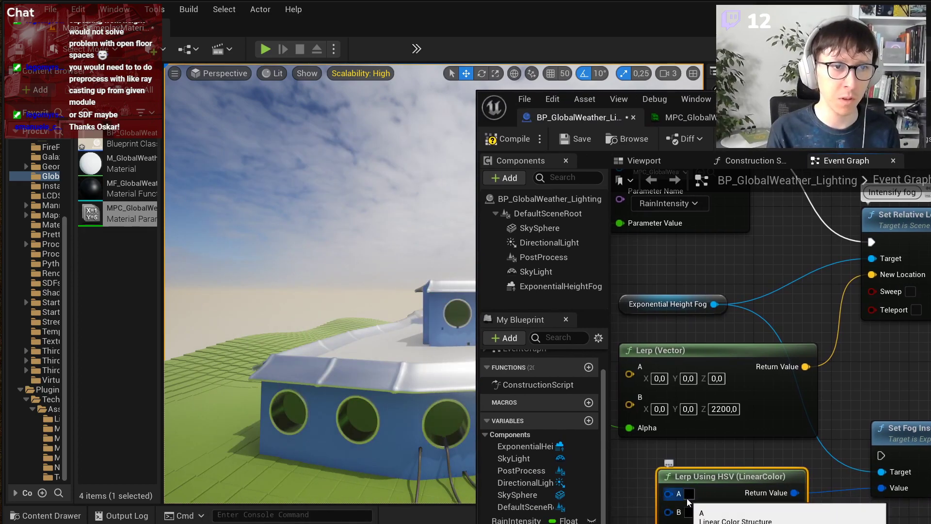
{"action": "right_click", "coordinate": [691, 500]}
{"action": "left_click", "coordinate": [689, 494]}
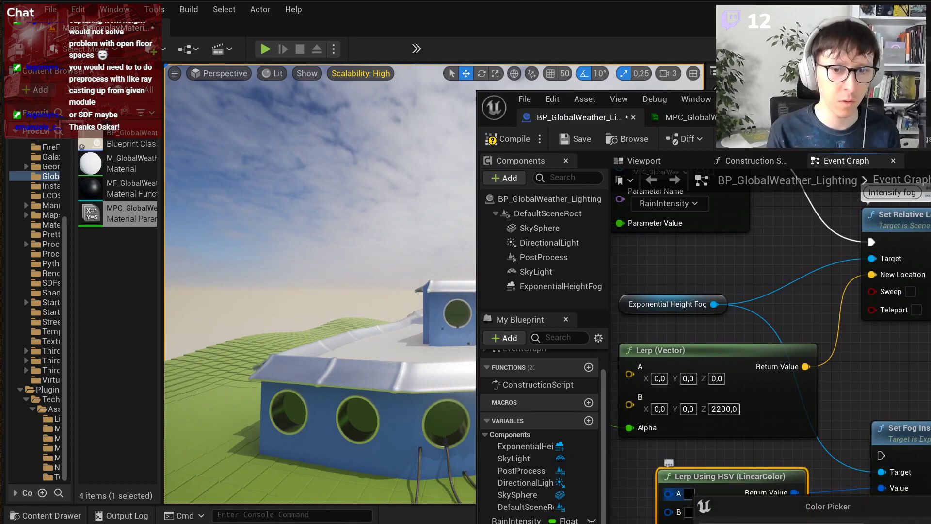
{"action": "left_click", "coordinate": [561, 288]}
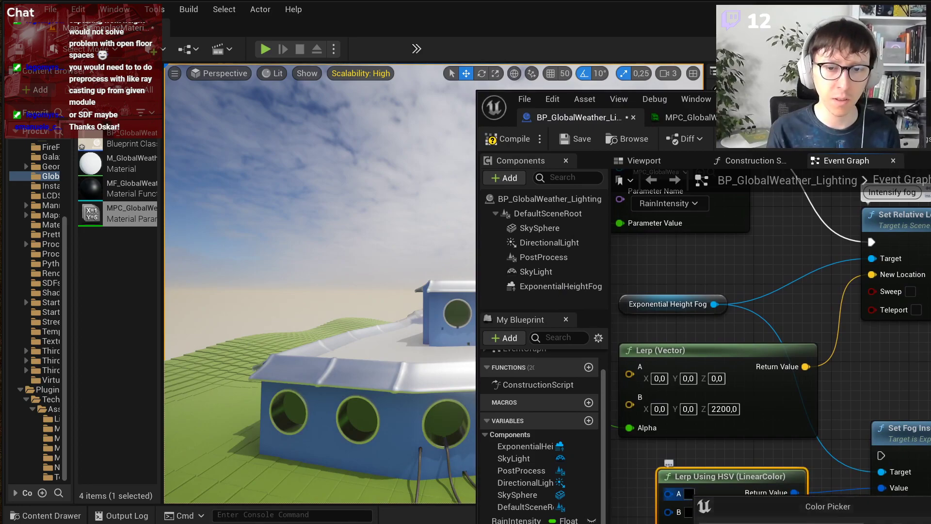
{"action": "key", "text": "Escape"}
Step: Change the ExponentialHeightFog component's Fog Inscattering Color to light green and check the fog around the building in the level
{"action": "left_click", "coordinate": [533, 286]}
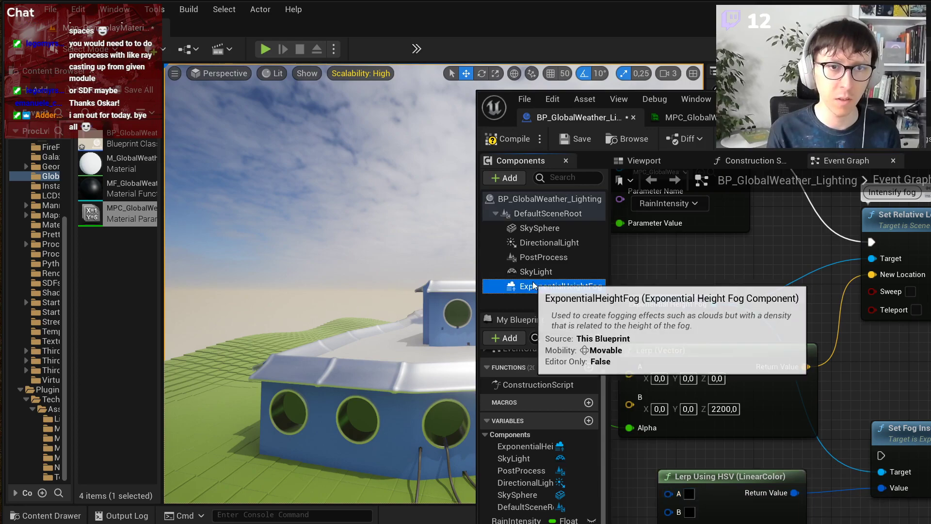
{"action": "key", "text": "ctrl+shift+s"}
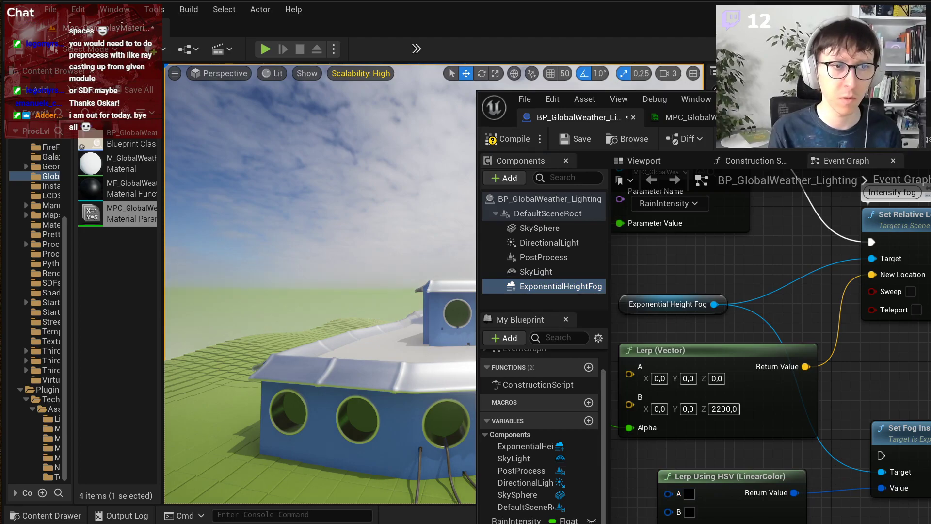
{"action": "right_click_drag", "start_coordinate": [368, 291], "coordinate": [272, 291]}
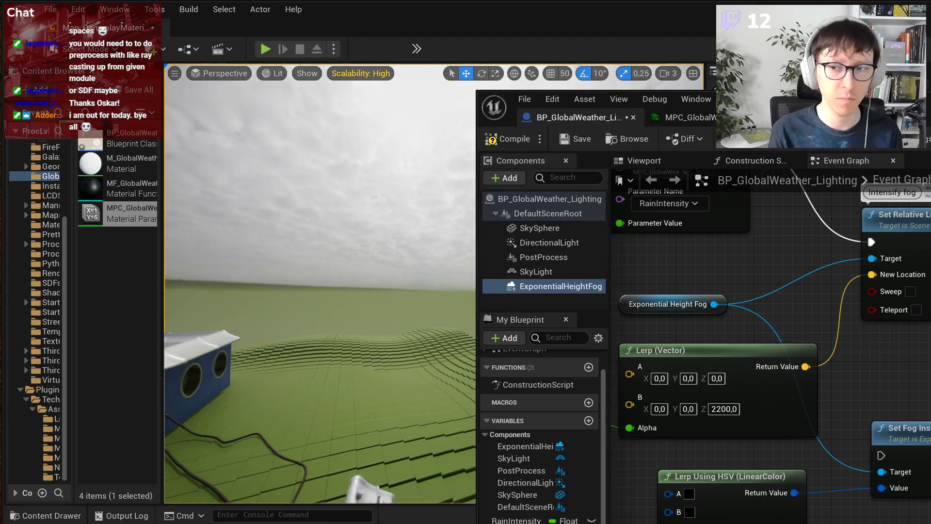
{"action": "mouse_move", "coordinate": [241, 366]}
{"action": "right_mouse_down"}
{"action": "mouse_move", "coordinate": [291, 366]}
{"action": "mouse_move", "coordinate": [167, 361]}
{"action": "mouse_move", "coordinate": [253, 366]}
{"action": "mouse_move", "coordinate": [194, 376]}
{"action": "mouse_move", "coordinate": [252, 371]}
{"action": "mouse_move", "coordinate": [219, 371]}
{"action": "mouse_move", "coordinate": [235, 371]}
{"action": "right_mouse_up"}
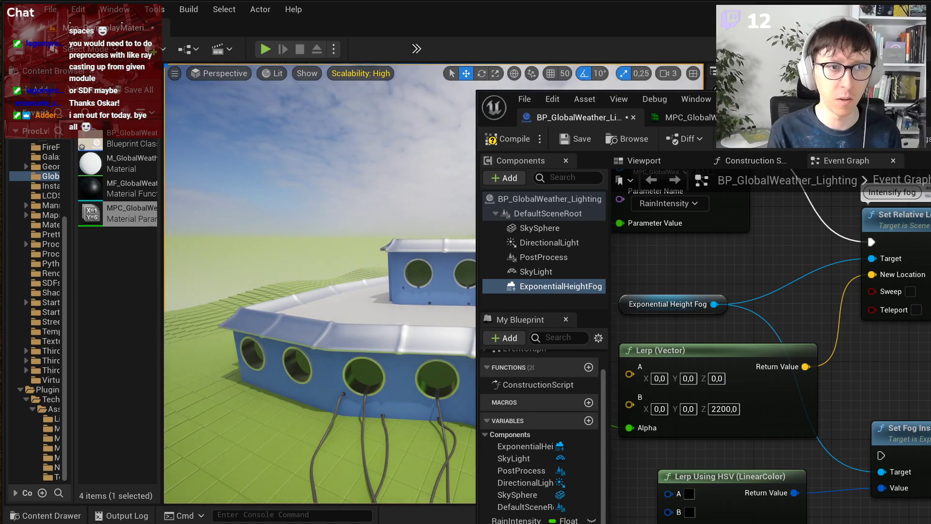
{"action": "mouse_move", "coordinate": [398, 358]}
{"action": "right_mouse_down"}
{"action": "mouse_move", "coordinate": [466, 362]}
{"action": "mouse_move", "coordinate": [392, 365]}
{"action": "right_mouse_up"}
{"action": "key", "text": "ctrl+s"}
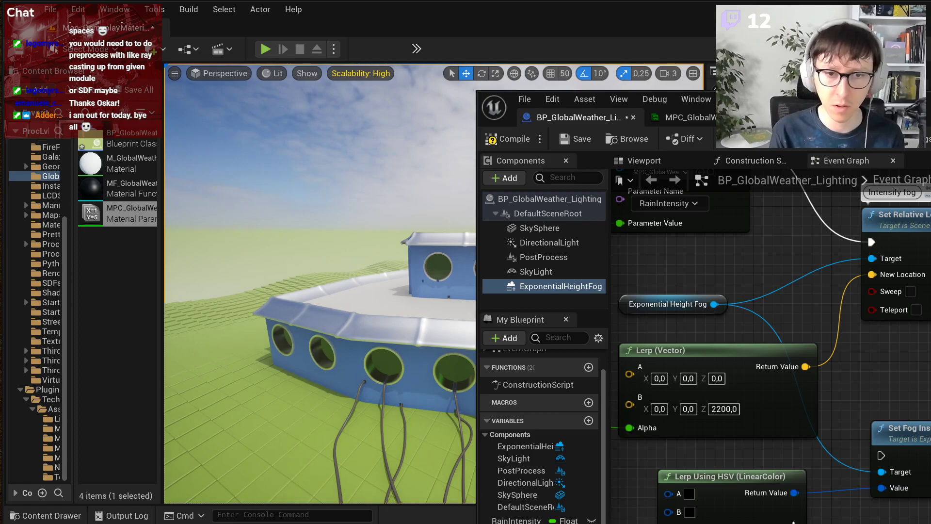
Step: Set the Lerp Using HSV colors to light green for A and light grey for B, and compile and save the blueprint
{"action": "left_click", "coordinate": [689, 494]}
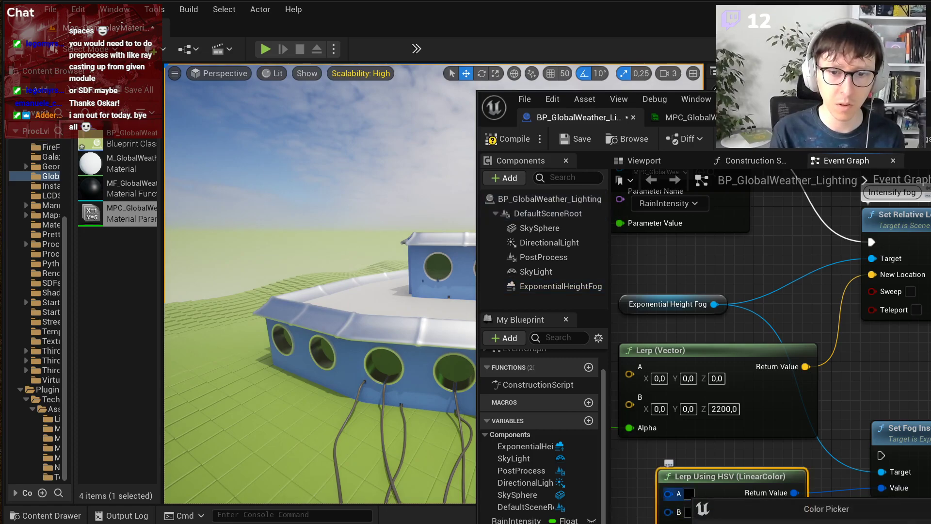
{"action": "key", "text": "Return"}
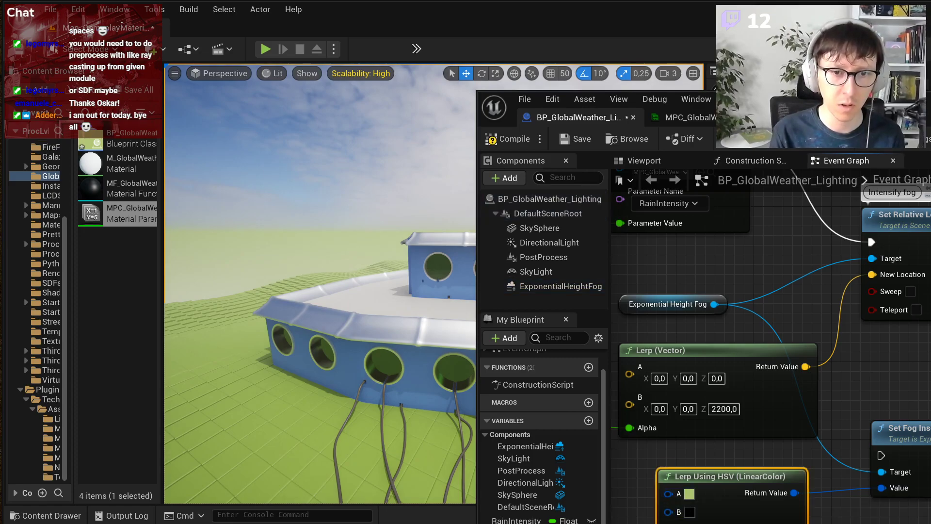
{"action": "left_click", "coordinate": [690, 513]}
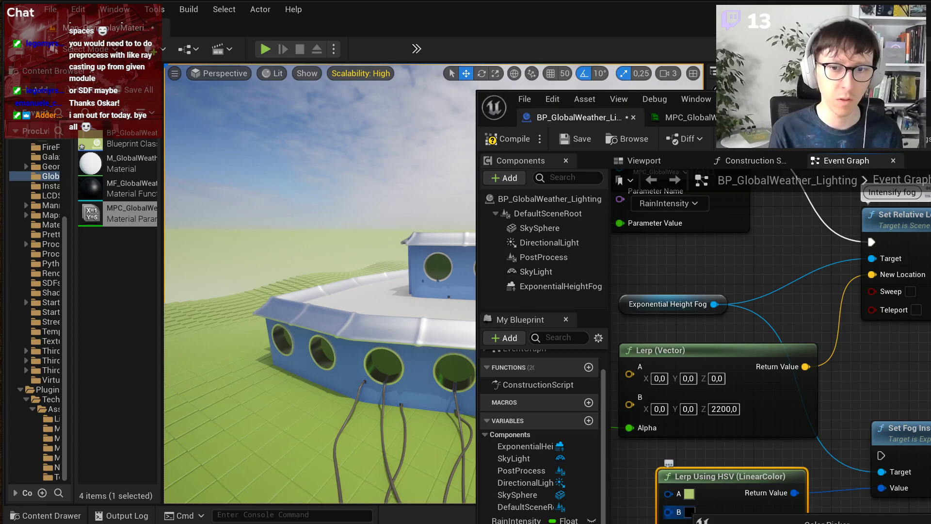
{"action": "left_click", "coordinate": [508, 138]}
{"action": "left_click", "coordinate": [576, 139]}
Step: Run Set Fog Inscattering Color after Set Relative Location and drive the HSV Lerp's Alpha from Map Range Clamped's Return Value
{"action": "scroll", "coordinate": [843, 477], "scroll_direction": "down", "scroll_amount": 2}
{"action": "left_click_drag", "start_coordinate": [856, 447], "coordinate": [930, 288]}
{"action": "right_click_drag", "start_coordinate": [834, 492], "coordinate": [867, 493]}
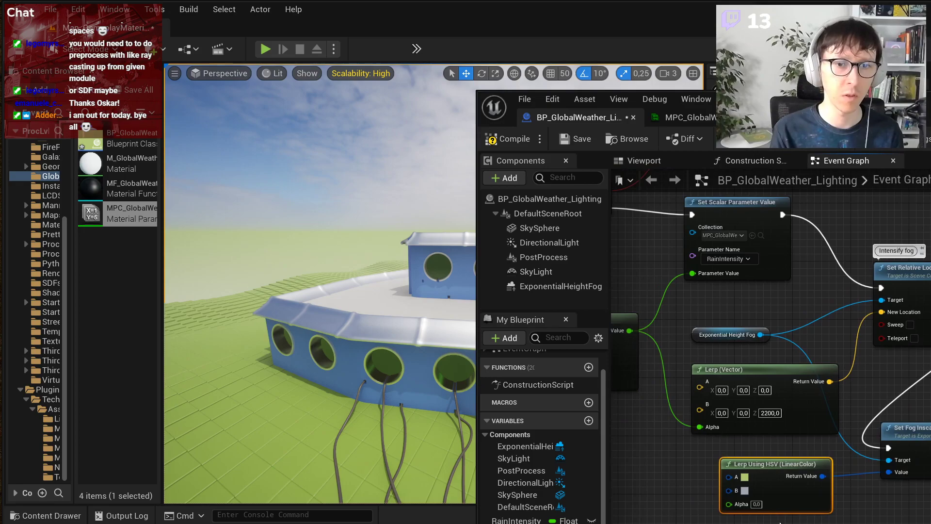
{"action": "left_click_drag", "start_coordinate": [729, 504], "coordinate": [632, 333]}
{"action": "right_click_drag", "start_coordinate": [685, 443], "coordinate": [795, 434]}
{"action": "left_click_drag", "start_coordinate": [854, 459], "coordinate": [840, 458]}
{"action": "left_click_drag", "start_coordinate": [786, 113], "coordinate": [750, 104]}
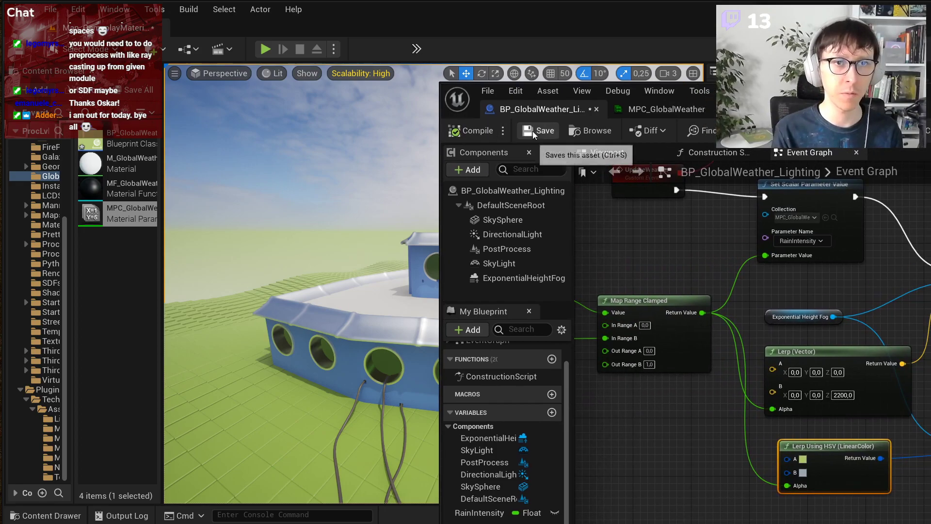
{"action": "left_click_drag", "start_coordinate": [906, 101], "coordinate": [571, 25]}
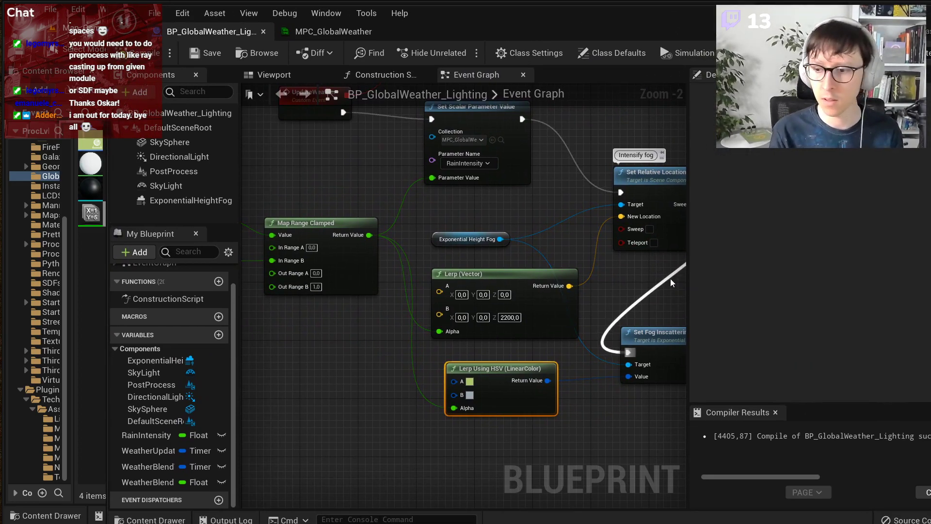
Step: Play the level repeatedly from different viewpoints to examine how the fog color and height blend
{"action": "key", "text": "alt+Tab"}
{"action": "key", "text": "s"}
{"action": "right_click_drag", "start_coordinate": [467, 210], "coordinate": [468, 209]}
{"action": "left_click", "coordinate": [265, 49]}
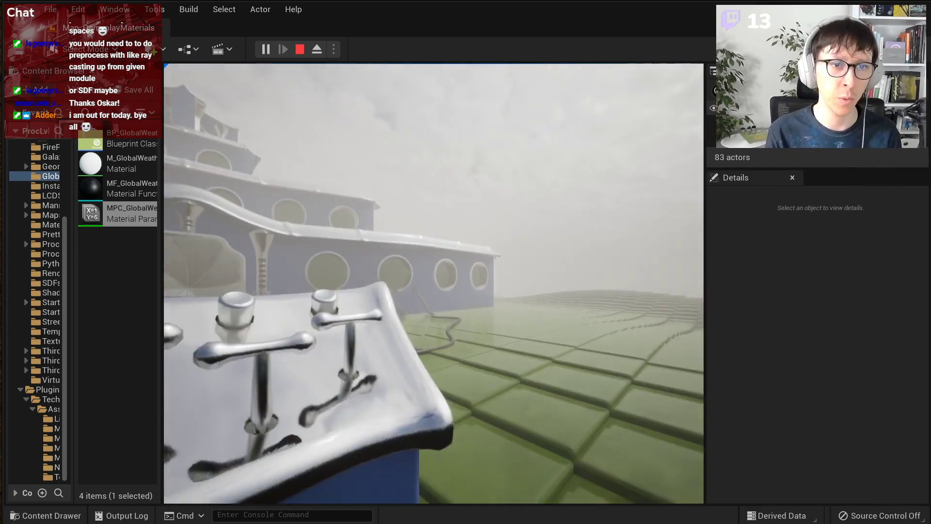
{"action": "key", "text": "Escape"}
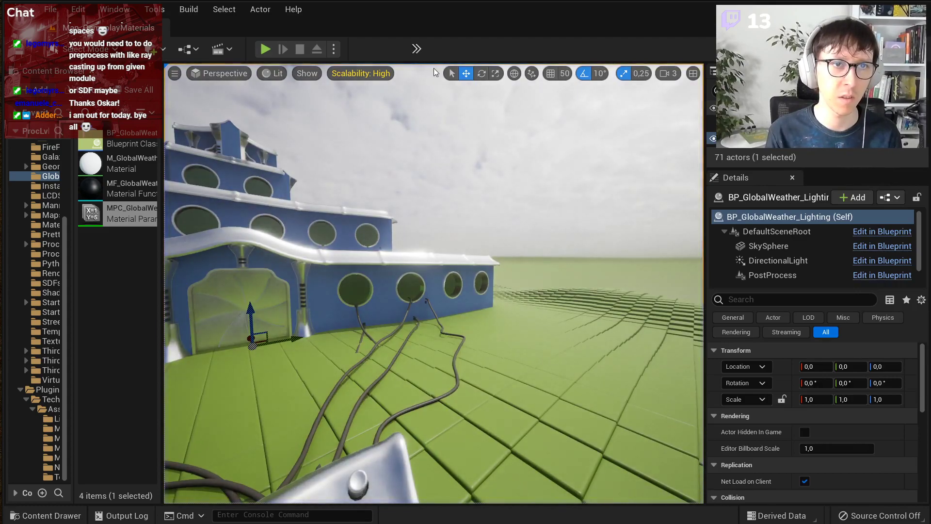
{"action": "left_click", "coordinate": [265, 49]}
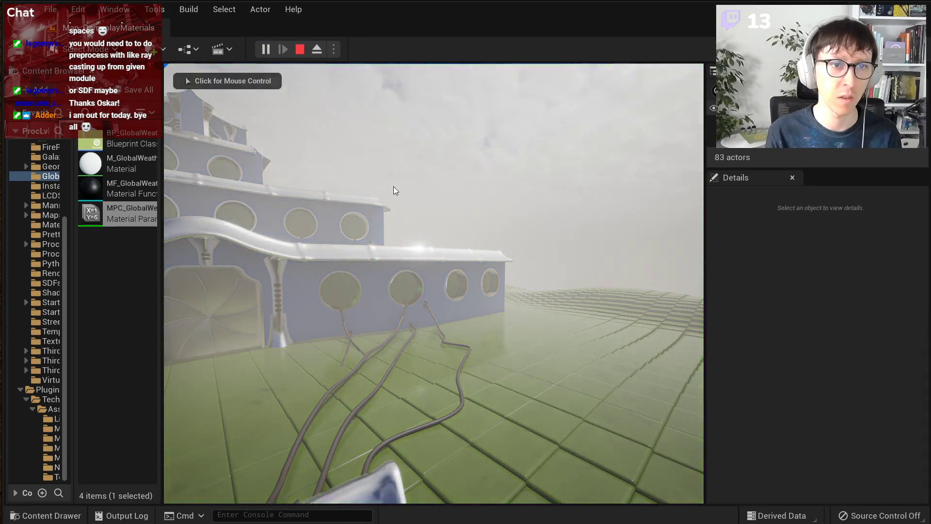
{"action": "left_click", "coordinate": [388, 190]}
{"action": "key", "text": "Escape"}
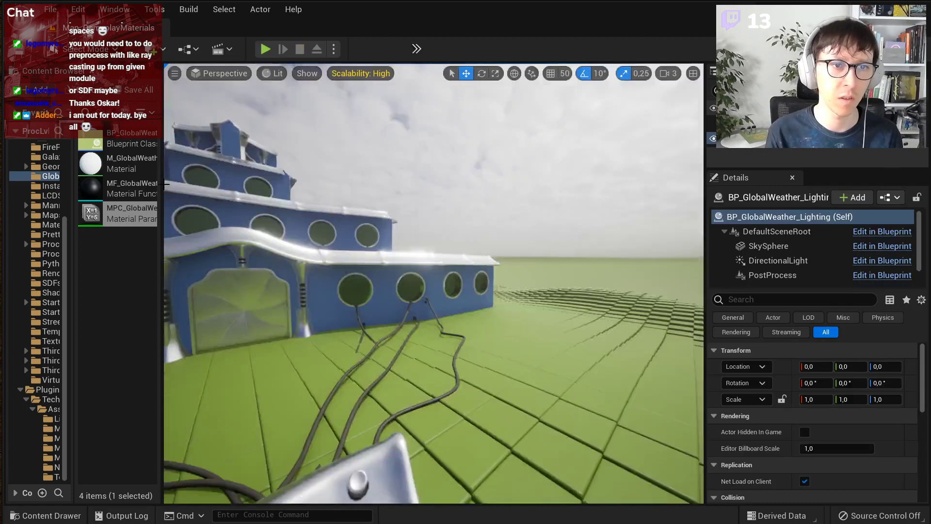
{"action": "left_click", "coordinate": [265, 49]}
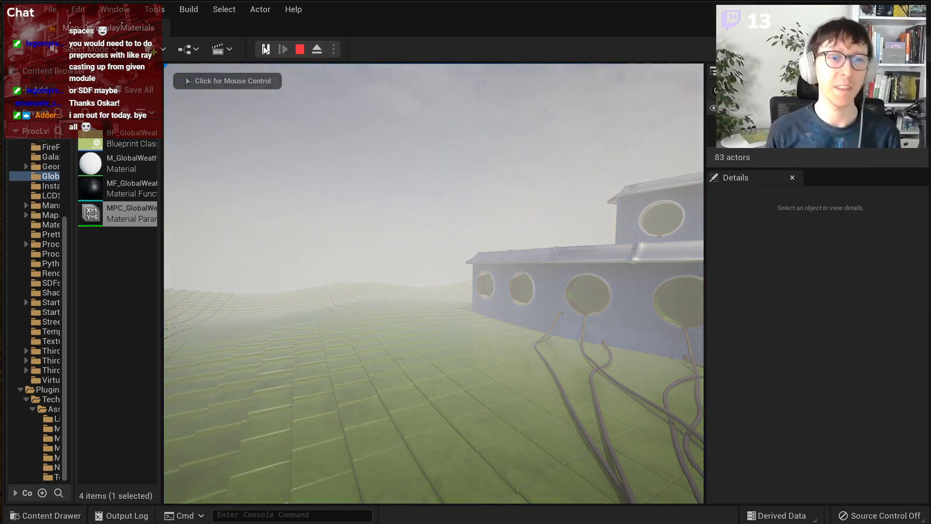
{"action": "key", "text": "Escape"}
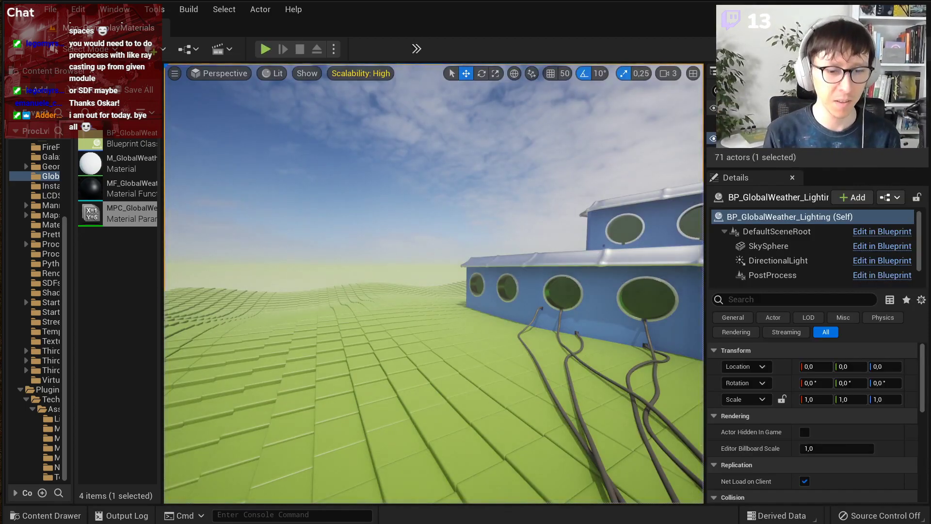
Step: Add a Lerp (LinearColor) node below the Lerp Using HSV node
{"action": "key", "text": "alt+Tab"}
{"action": "scroll", "coordinate": [488, 428], "scroll_direction": "up", "scroll_amount": 2}
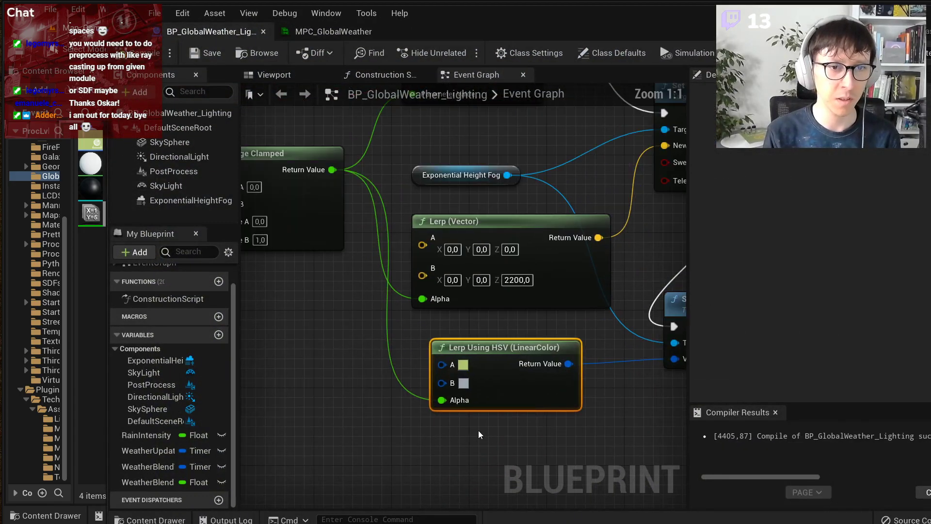
{"action": "right_click", "coordinate": [441, 434]}
{"action": "type", "text": "lerp rgb"}
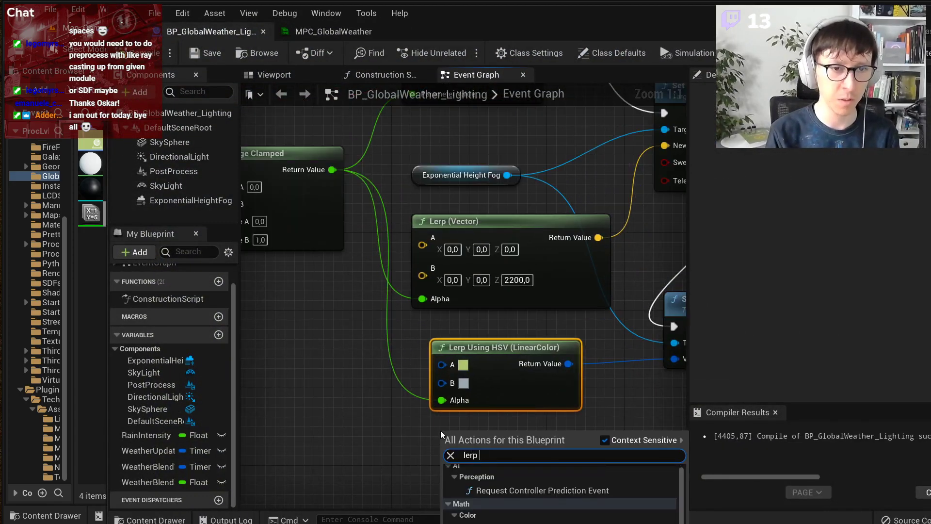
{"action": "key", "text": "BackSpace"}
{"action": "key", "text": "BackSpace"}
{"action": "key", "text": "BackSpace"}
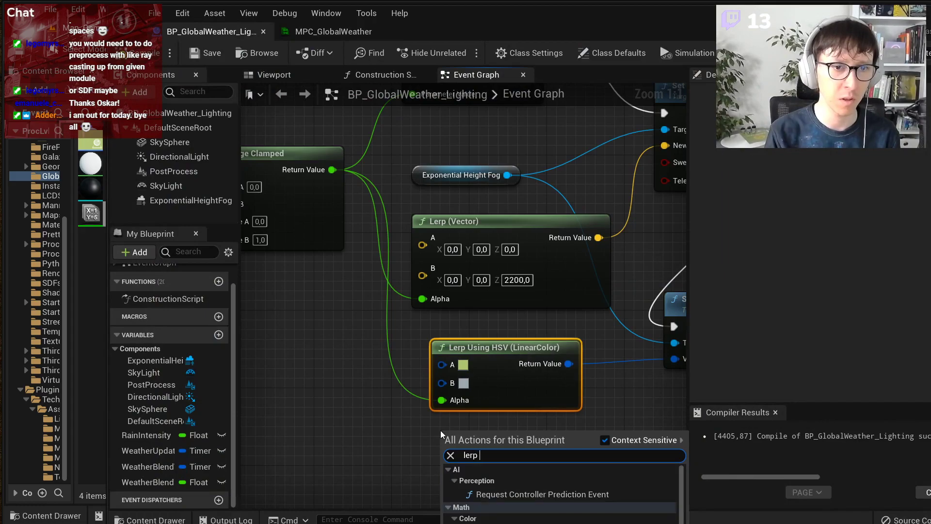
{"action": "type", "text": "color"}
{"action": "key", "text": "Return"}
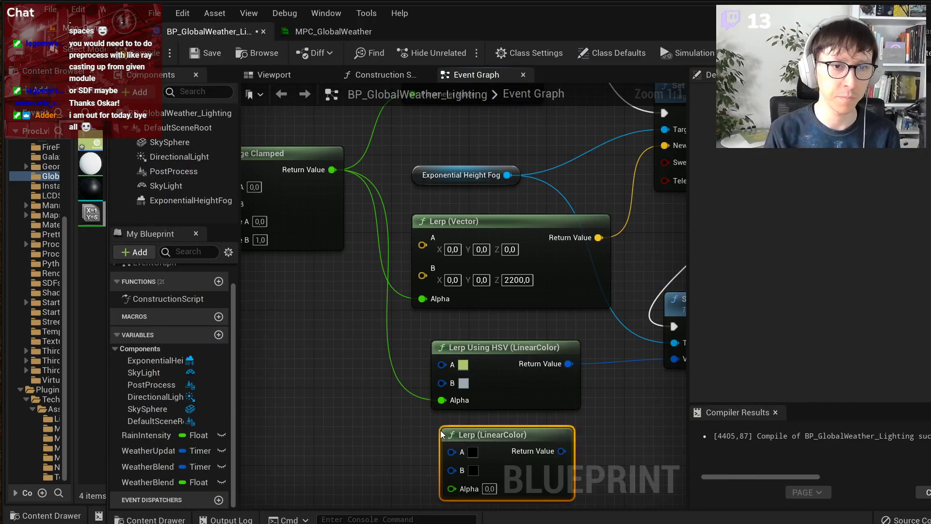
Step: Copy the light green A color from Lerp Using HSV to the A input of Lerp (LinearColor)
{"action": "right_click", "coordinate": [466, 364]}
{"action": "left_click", "coordinate": [463, 365]}
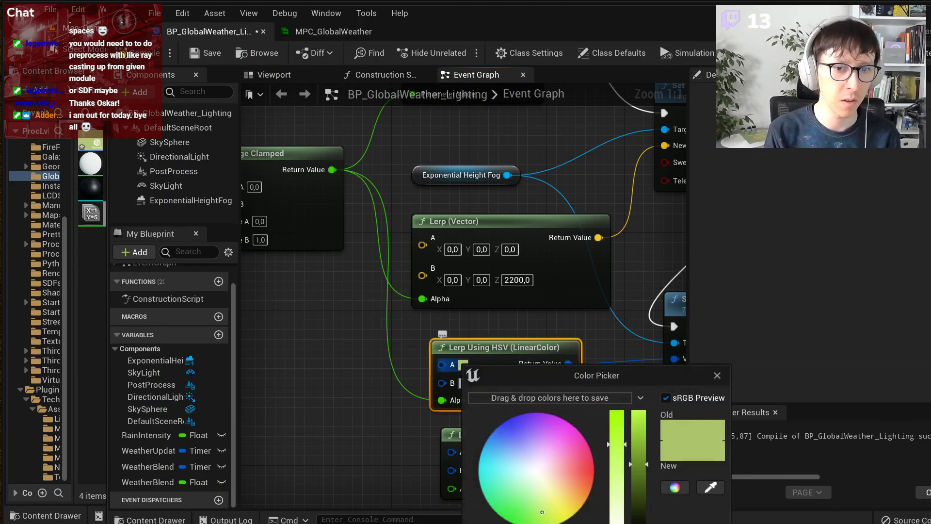
{"action": "key", "text": "Escape"}
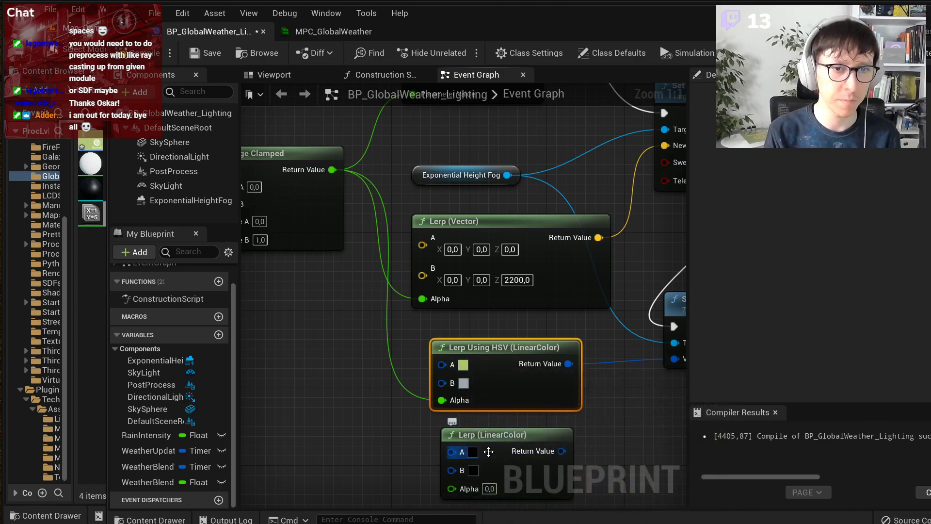
{"action": "left_click", "coordinate": [472, 452]}
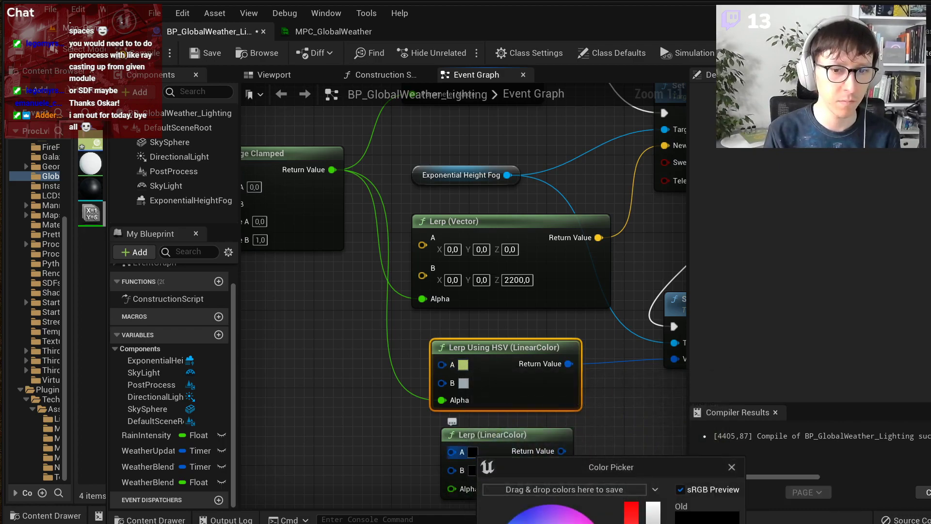
{"action": "key", "text": "Return"}
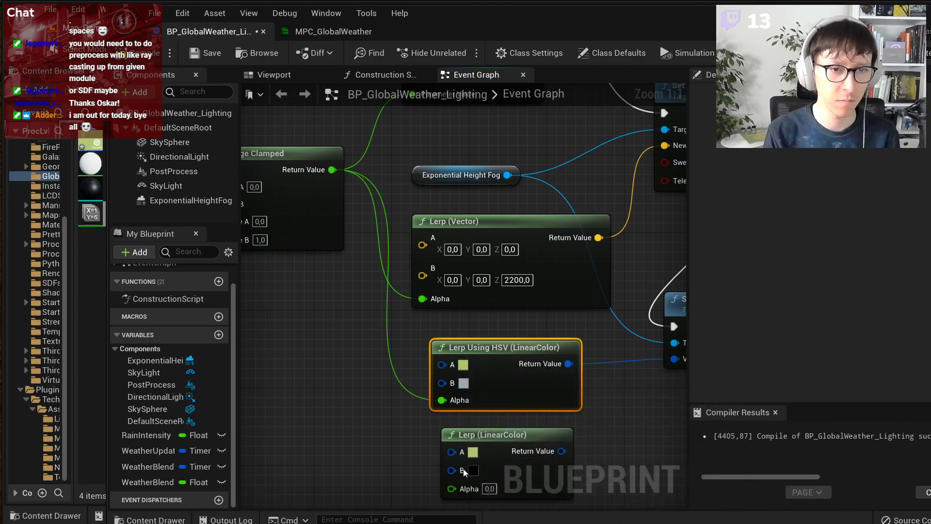
Step: Copy the grey-blue B color from Lerp Using HSV to the B input of Lerp (LinearColor)
{"action": "left_click", "coordinate": [465, 384]}
{"action": "key", "text": "Return"}
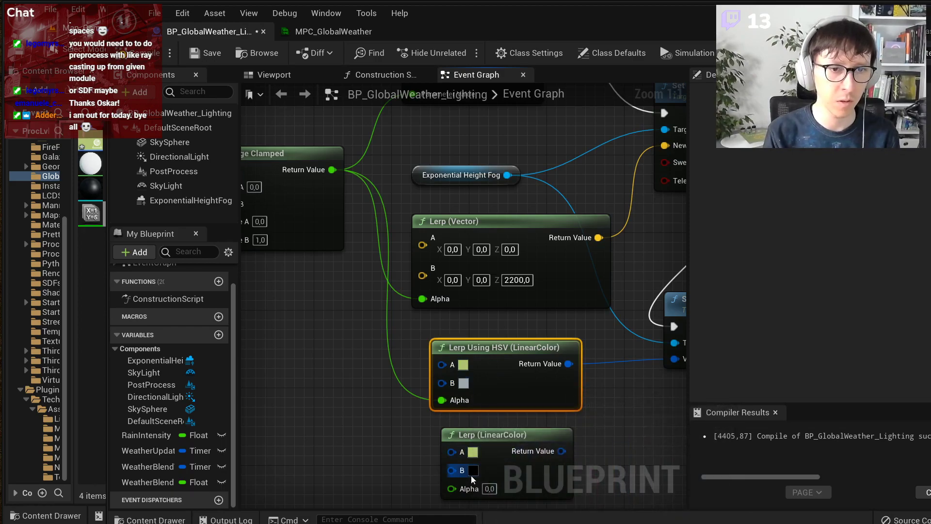
{"action": "left_click", "coordinate": [473, 471]}
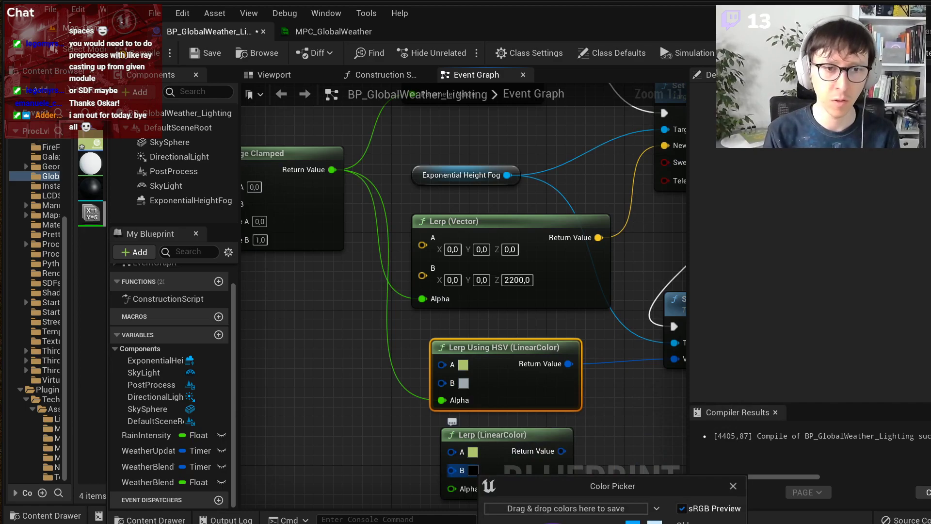
{"action": "key", "text": "Return"}
Step: Replace Lerp Using HSV with Lerp (LinearColor), keeping its Alpha link and feeding Set Fog Inscattering Color's Value, and compile the Blueprint
{"action": "left_click_drag", "start_coordinate": [442, 400], "coordinate": [453, 488], "text": "ctrl"}
{"action": "left_click_drag", "start_coordinate": [548, 451], "coordinate": [587, 362]}
{"action": "key", "text": "Delete"}
{"action": "left_click_drag", "start_coordinate": [417, 433], "coordinate": [425, 343]}
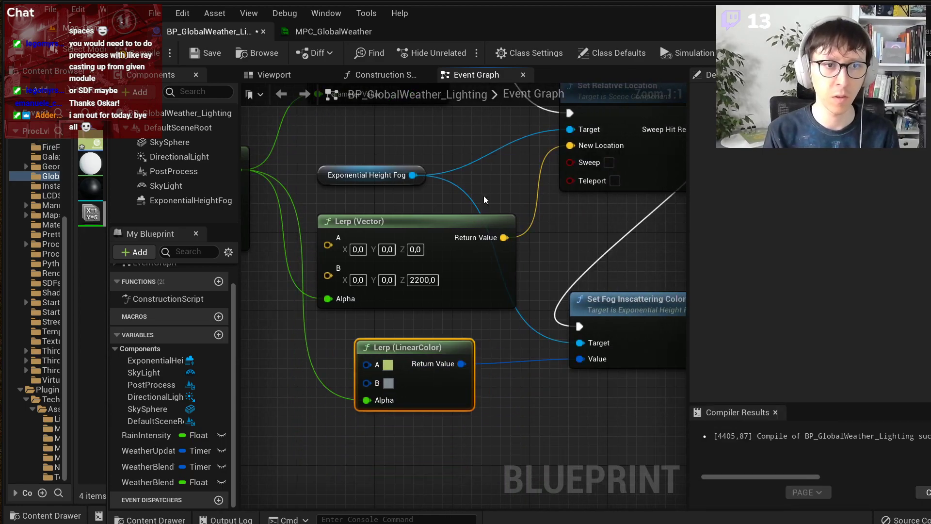
{"action": "left_click", "coordinate": [138, 52]}
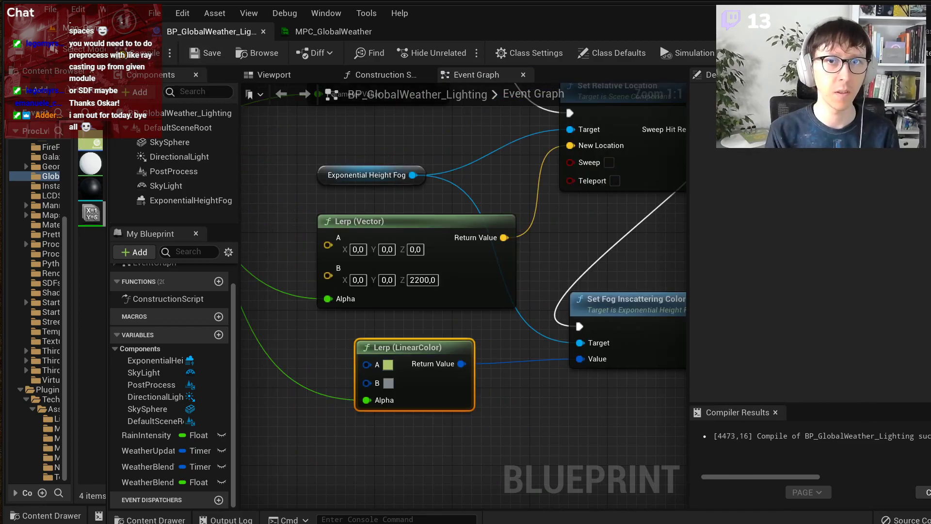
Step: Play the level outside the building to examine how the fog color shifts with the linear color blend
{"action": "left_click", "coordinate": [92, 28]}
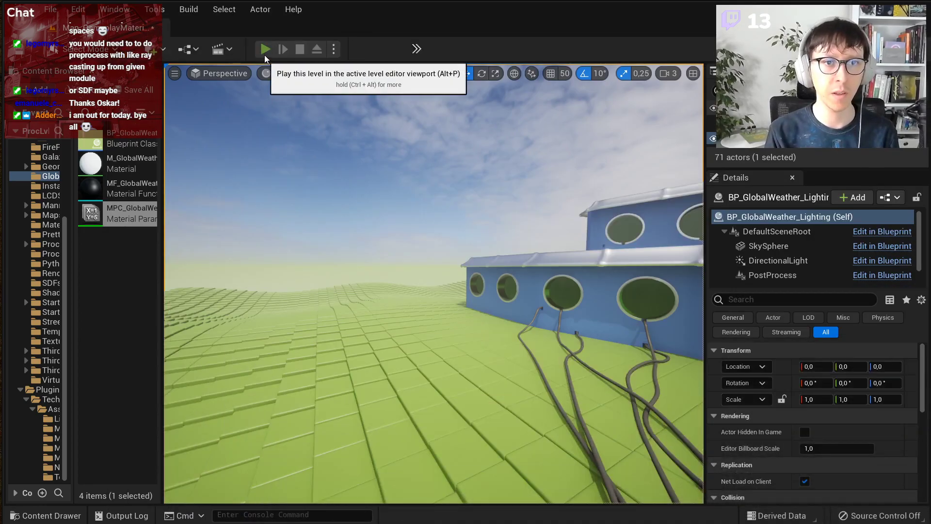
{"action": "left_click", "coordinate": [265, 55]}
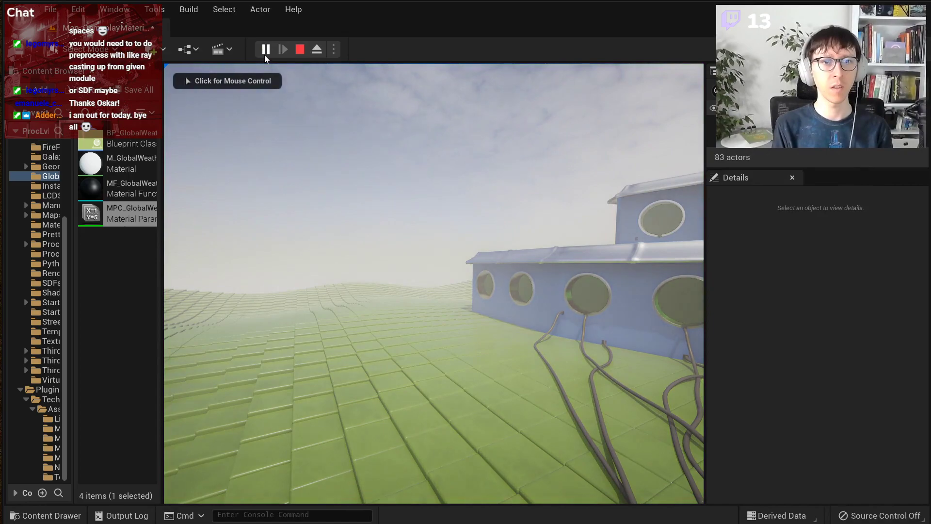
{"action": "left_click", "coordinate": [509, 216]}
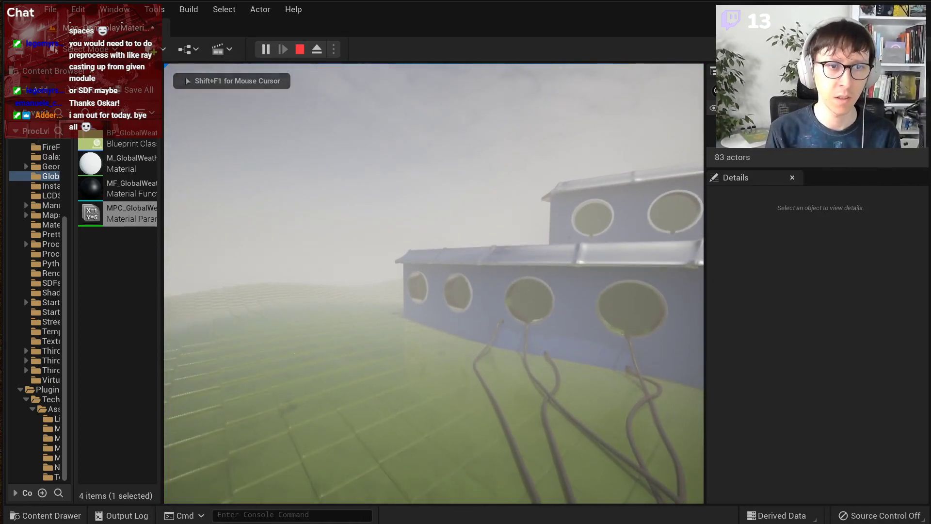
{"action": "key", "text": "q"}
{"action": "key", "text": "w"}
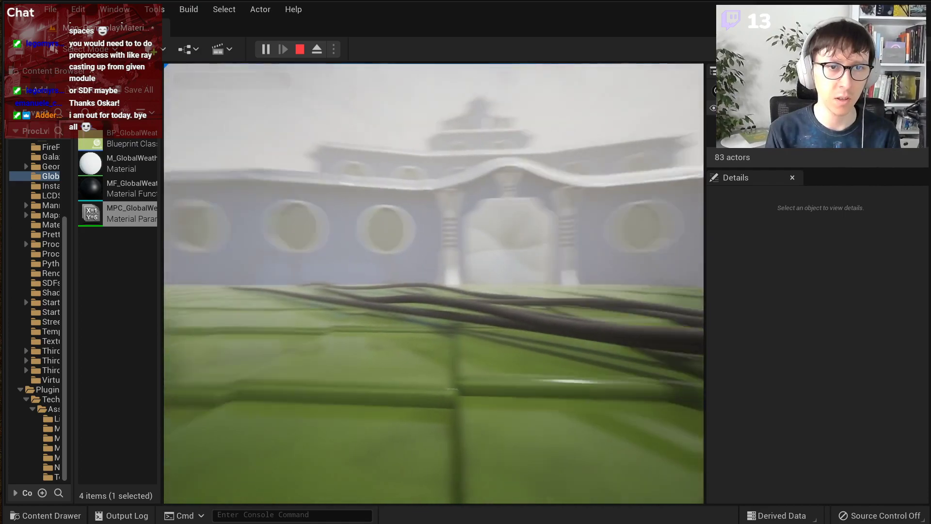
{"action": "key", "text": "e"}
{"action": "key", "text": "w"}
{"action": "key", "text": "Escape"}
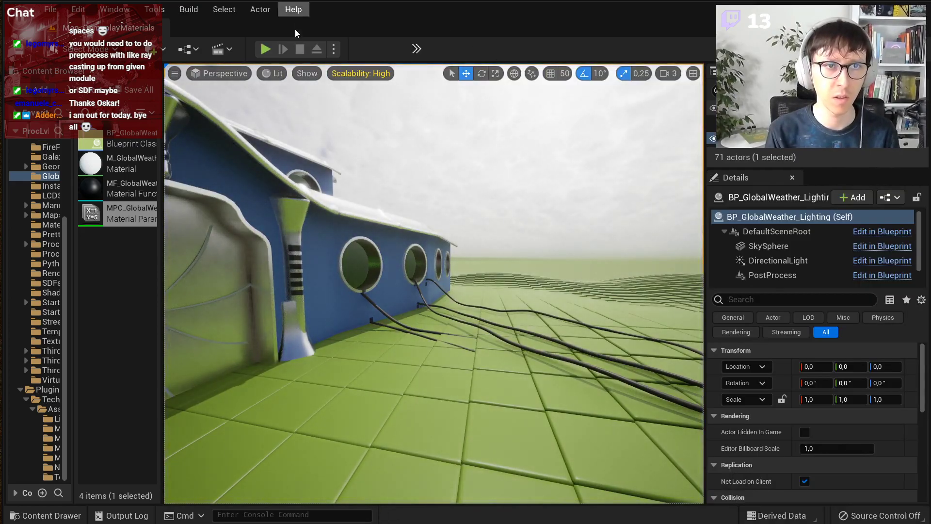
{"action": "left_click", "coordinate": [266, 59]}
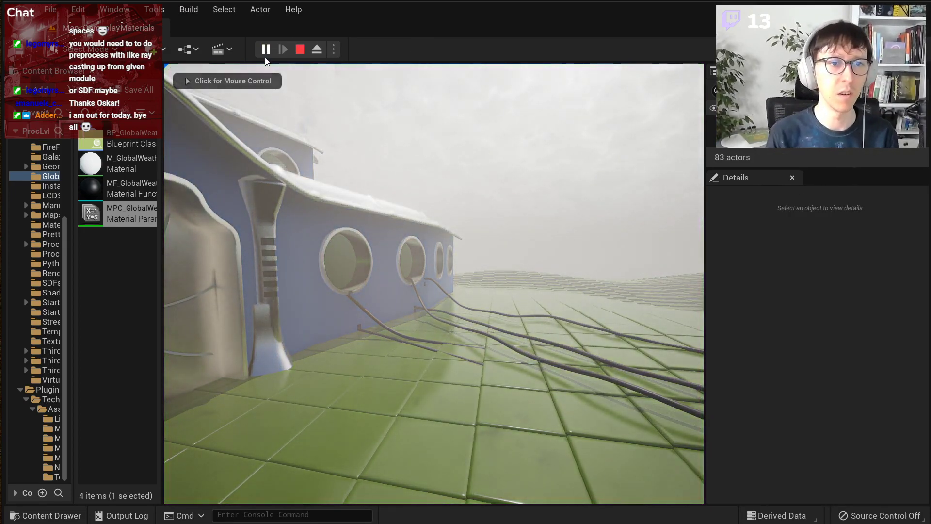
{"action": "key", "text": "Escape"}
Step: Enter the building and play the level twice to examine how the fog blends across the interior rooms
{"action": "key", "text": "f"}
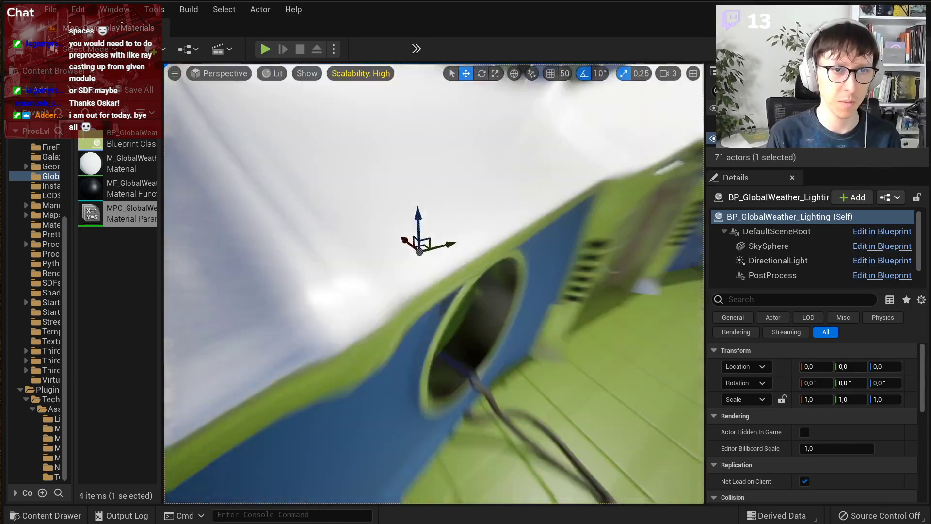
{"action": "key", "text": "w"}
{"action": "right_click_drag", "start_coordinate": [433, 284], "coordinate": [453, 243]}
{"action": "key", "text": "w"}
{"action": "mouse_move", "coordinate": [477, 183]}
{"action": "right_mouse_down"}
{"action": "mouse_move", "coordinate": [477, 196]}
{"action": "mouse_move", "coordinate": [477, 183]}
{"action": "right_mouse_up"}
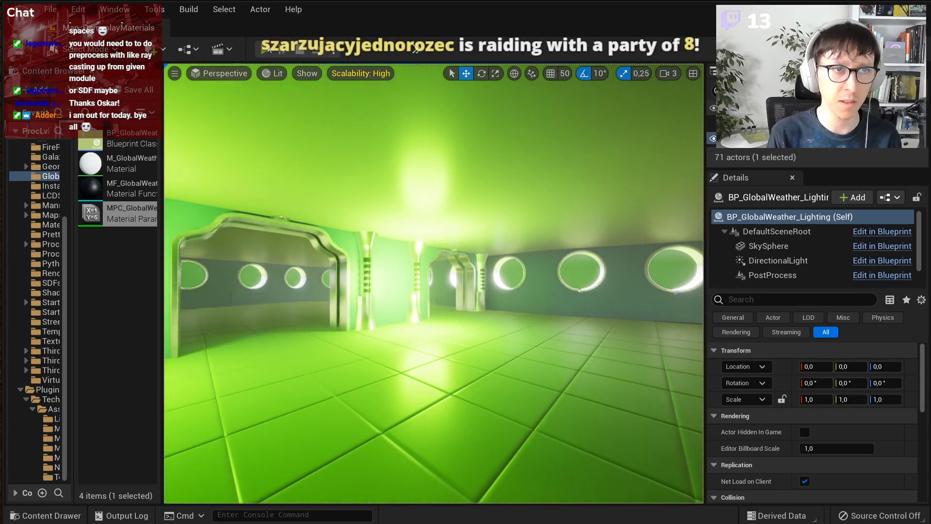
{"action": "left_click", "coordinate": [266, 48]}
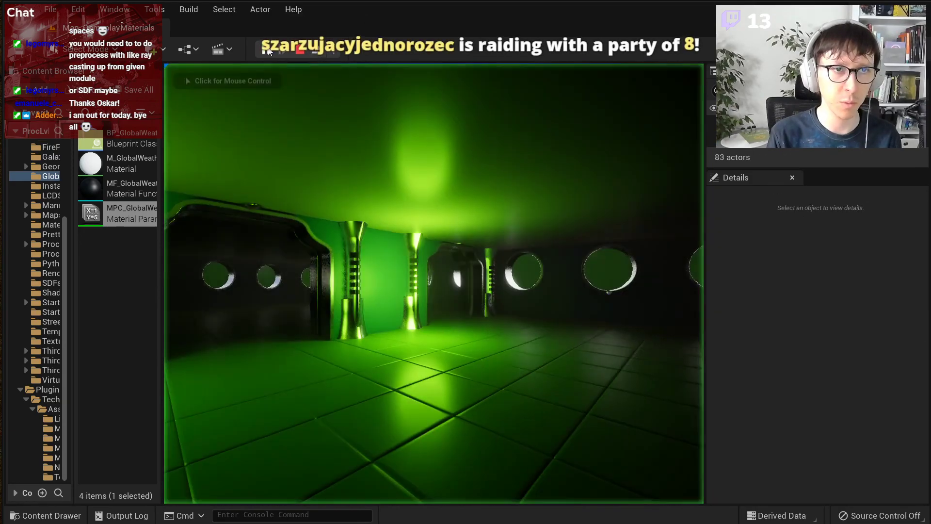
{"action": "left_click", "coordinate": [409, 207]}
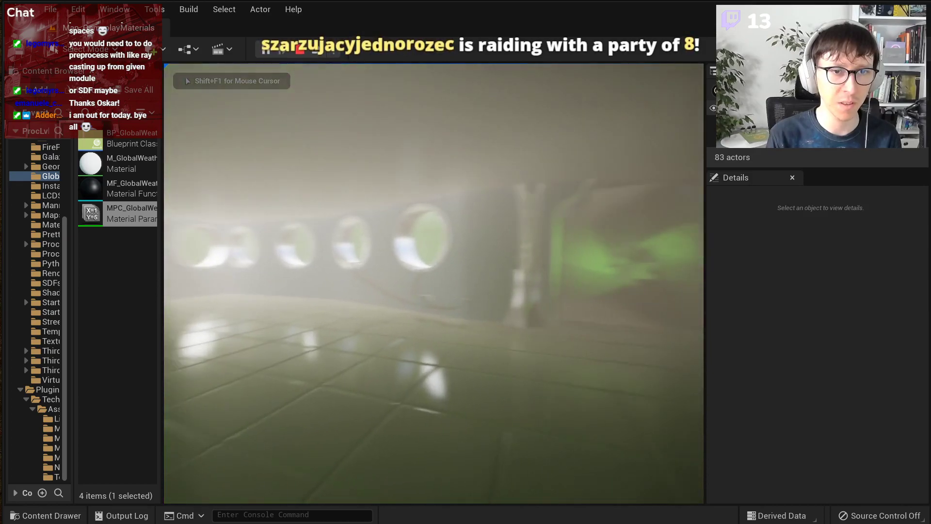
{"action": "key", "text": "w"}
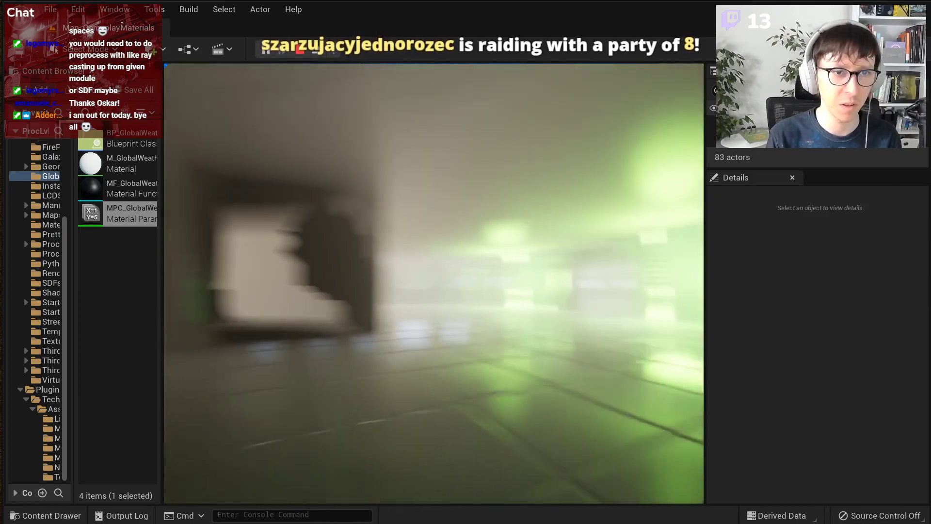
{"action": "key", "text": "d"}
{"action": "key", "text": "w"}
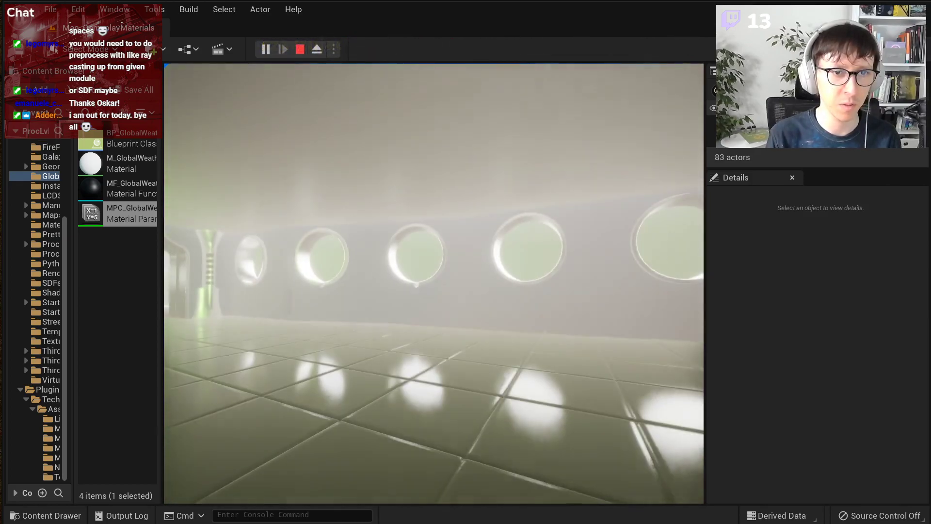
{"action": "key", "text": "Escape"}
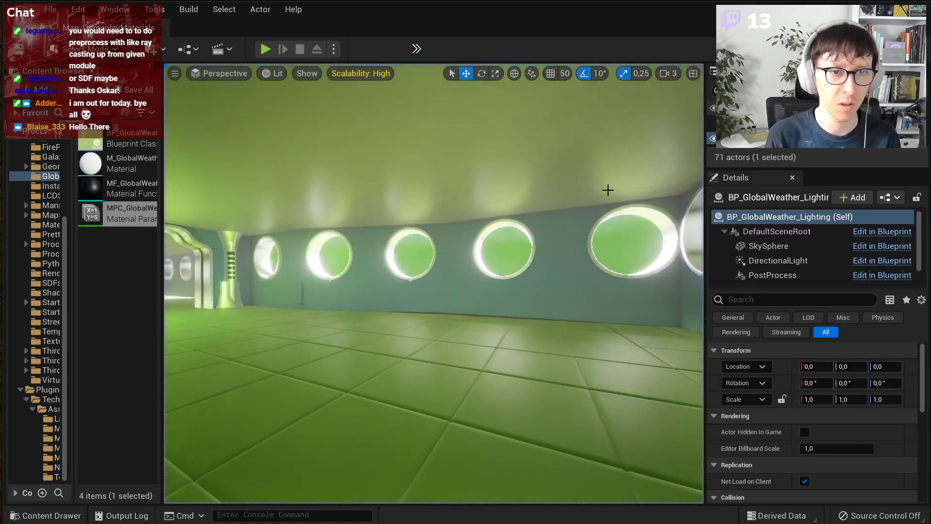
{"action": "left_click", "coordinate": [265, 47]}
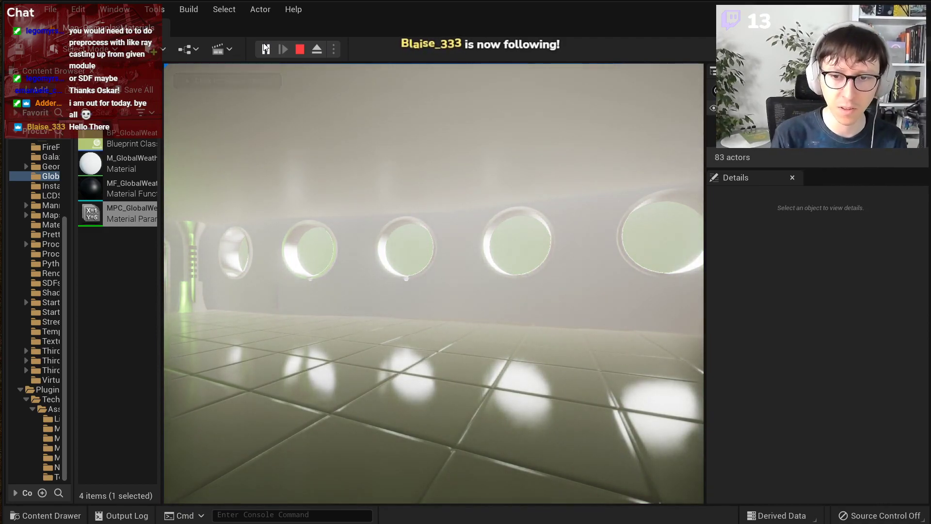
{"action": "key", "text": "Escape"}
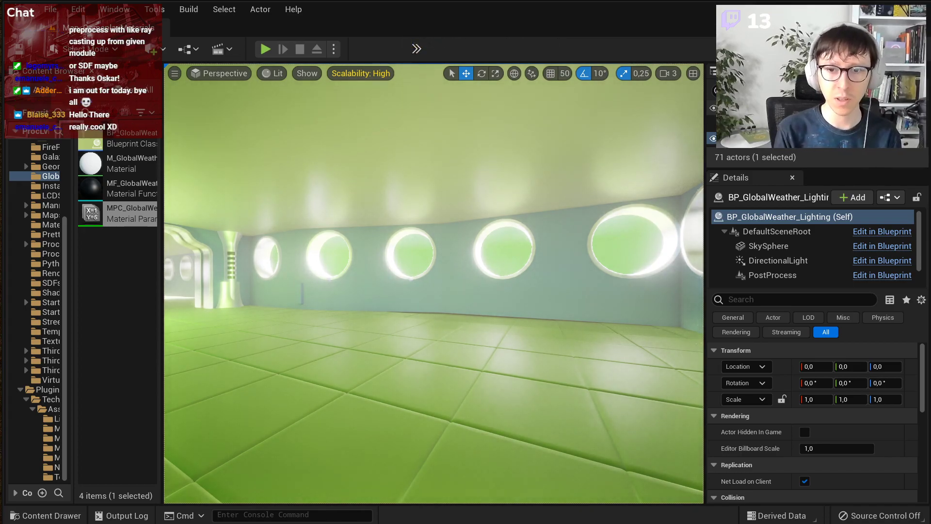
{"action": "right_click_drag", "start_coordinate": [513, 354], "coordinate": [526, 308]}
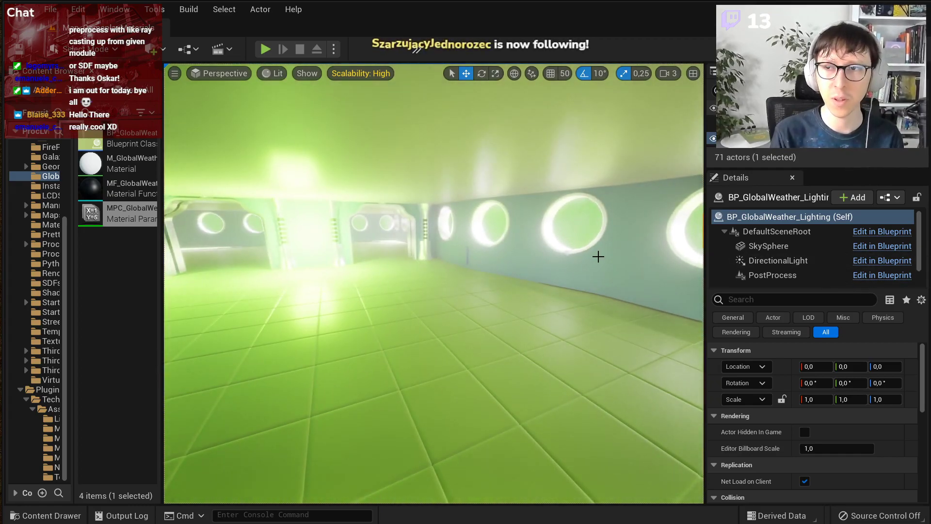
{"action": "right_click_drag", "start_coordinate": [434, 291], "coordinate": [534, 260]}
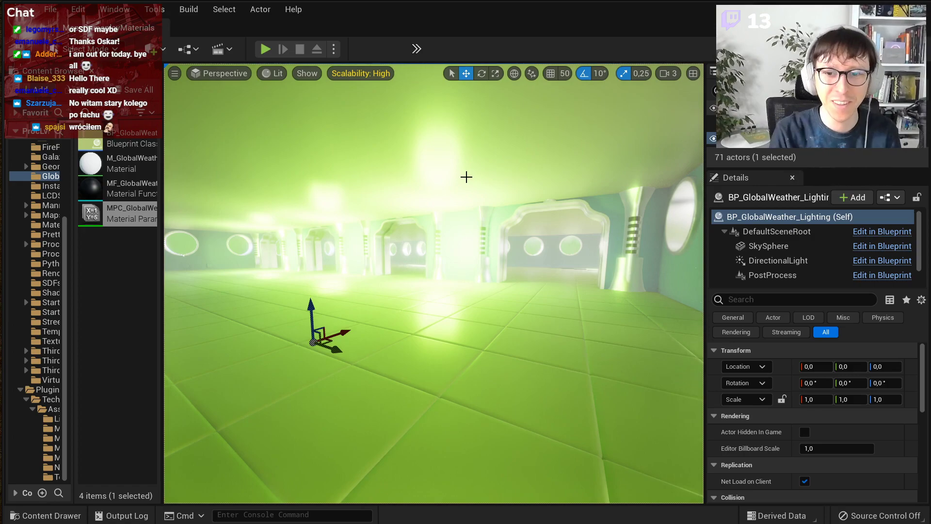
{"action": "mouse_move", "coordinate": [403, 193]}
{"action": "right_mouse_down"}
{"action": "mouse_move", "coordinate": [422, 194]}
{"action": "mouse_move", "coordinate": [400, 194]}
{"action": "right_mouse_up"}
{"action": "key", "text": "w"}
{"action": "key", "text": "s"}
{"action": "key", "text": "w"}
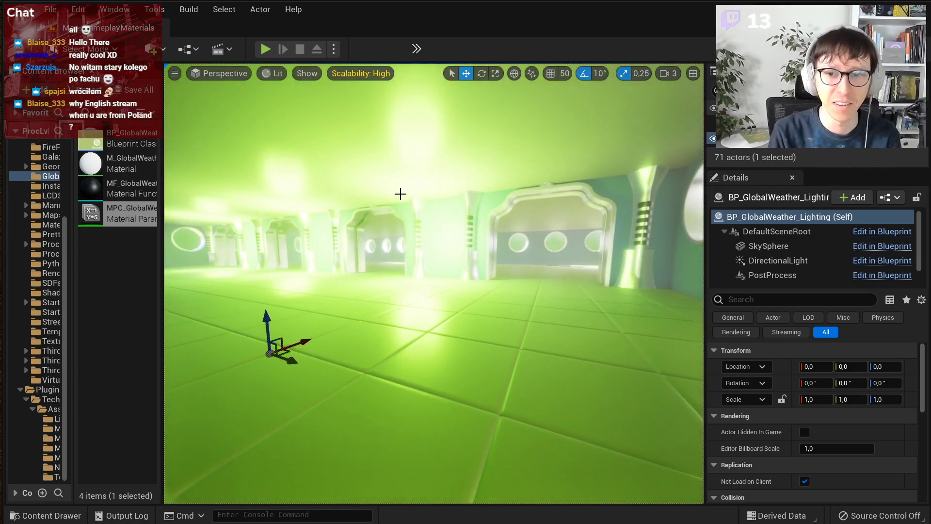
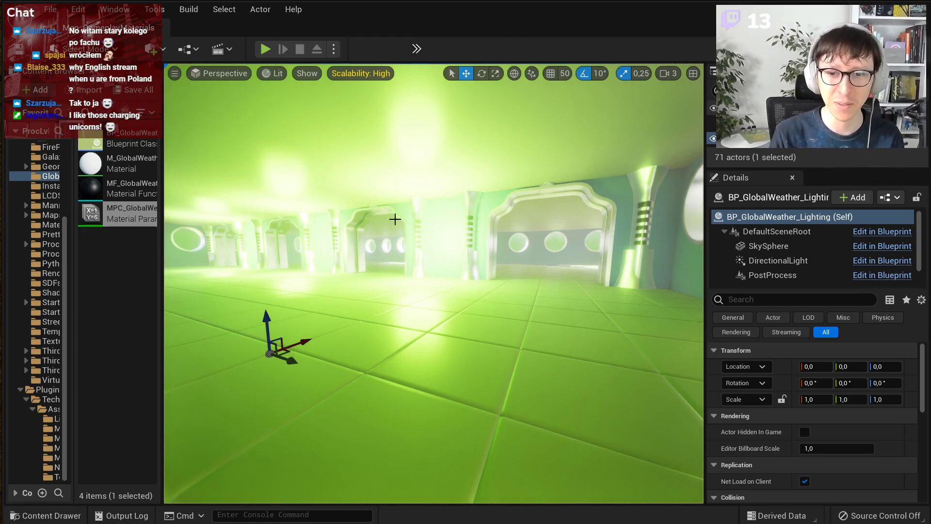
{"action": "scroll", "coordinate": [395, 219], "scroll_direction": "up", "scroll_amount": 4}
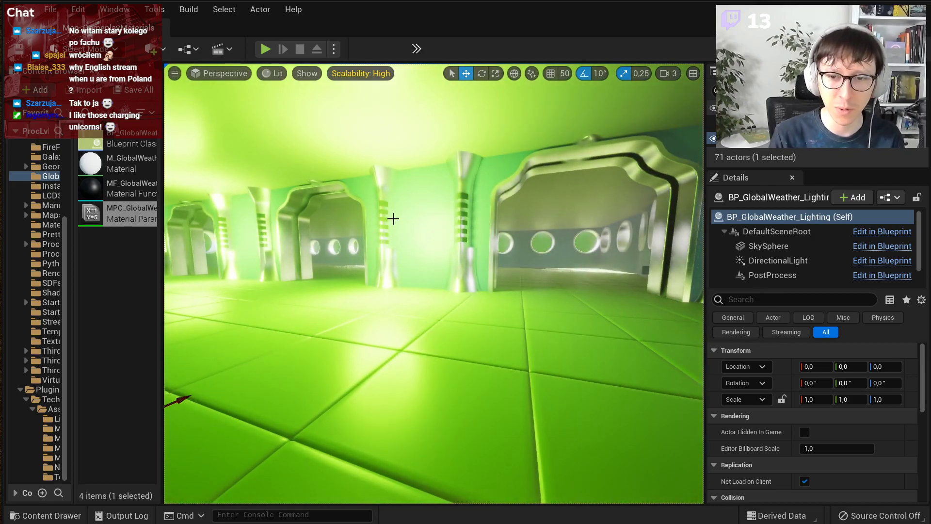
{"action": "mouse_move", "coordinate": [388, 216]}
{"action": "right_mouse_down"}
{"action": "mouse_move", "coordinate": [407, 216]}
{"action": "mouse_move", "coordinate": [387, 216]}
{"action": "right_mouse_up"}
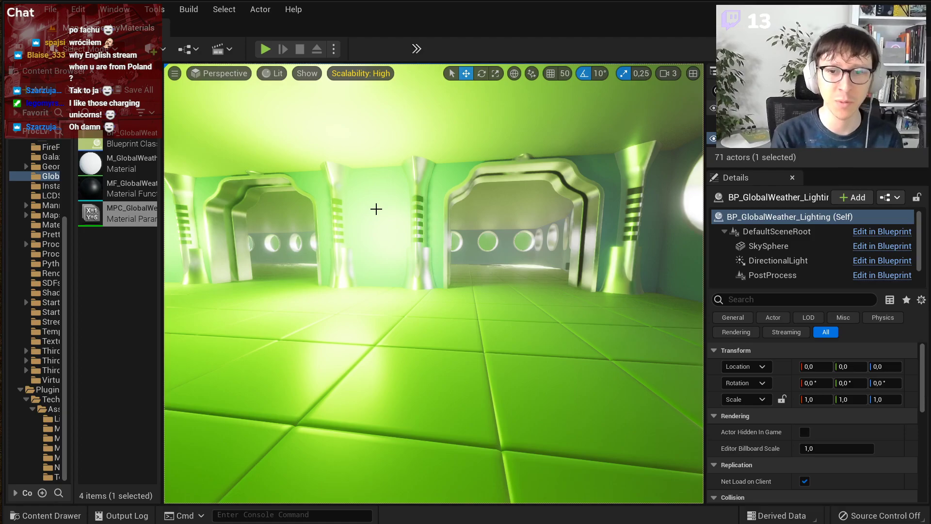
{"action": "right_click_drag", "start_coordinate": [387, 215], "coordinate": [237, 204]}
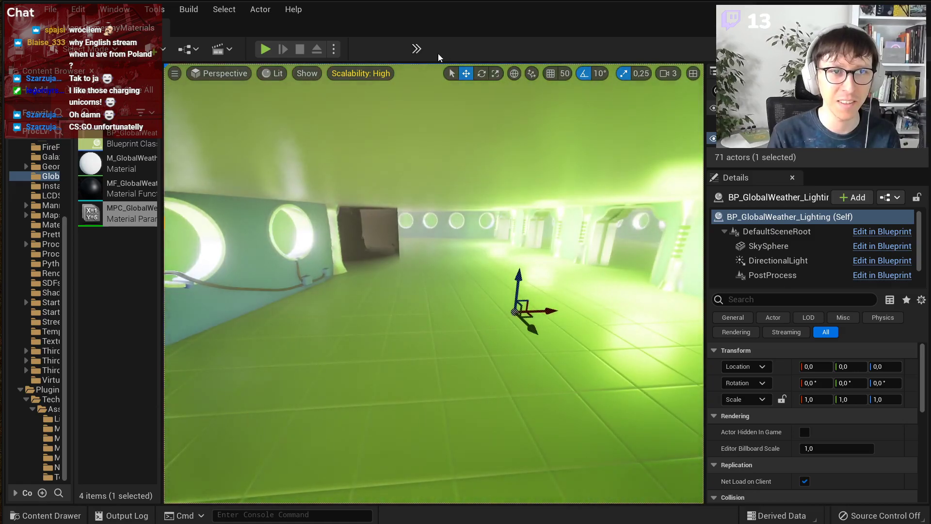
Step: Play the level from another spot inside the building to check the interior fog, and return outside to view the whole structure
{"action": "left_click", "coordinate": [265, 49]}
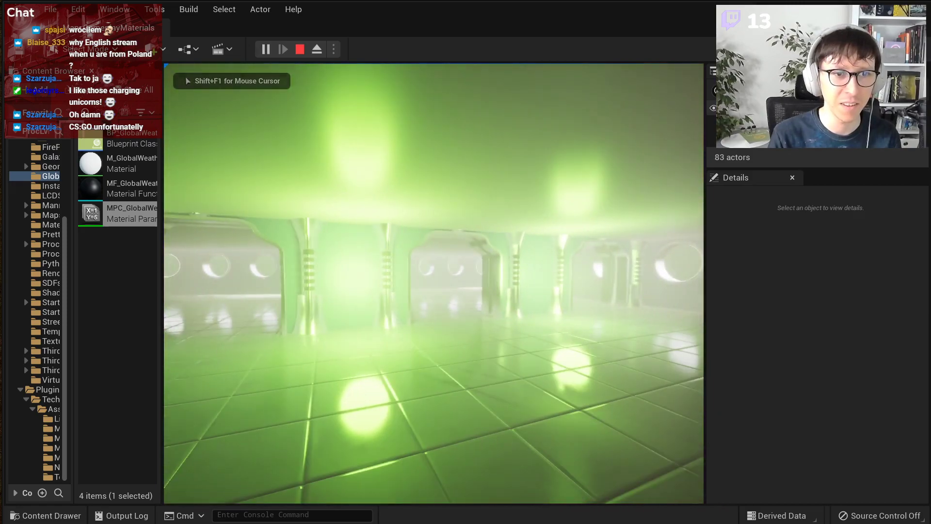
{"action": "key", "text": "s"}
{"action": "key", "text": "w"}
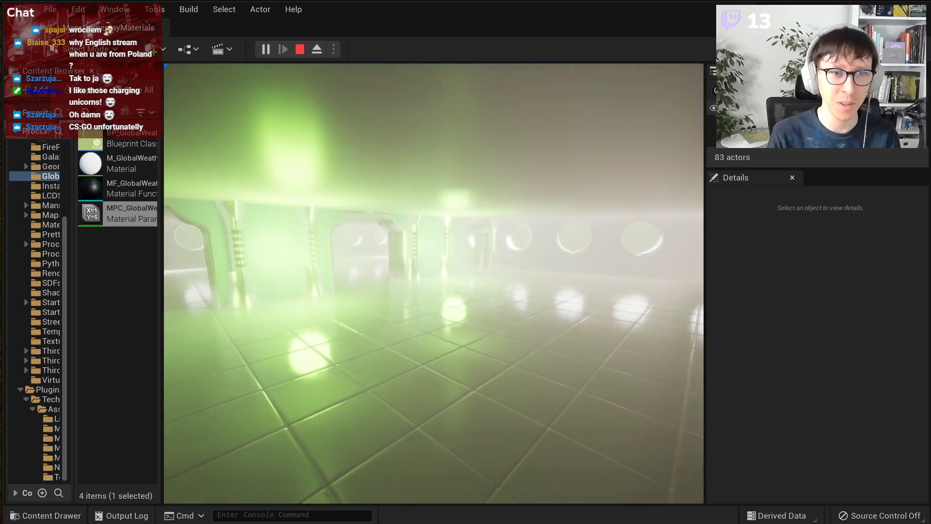
{"action": "key", "text": "Escape"}
{"action": "key", "text": "s"}
{"action": "right_click_drag", "start_coordinate": [626, 199], "coordinate": [529, 175]}
{"action": "key", "text": "w"}
{"action": "key", "text": "d"}
{"action": "key", "text": "s"}
{"action": "key", "text": "a"}
{"action": "key", "text": "w"}
{"action": "key", "text": "a"}
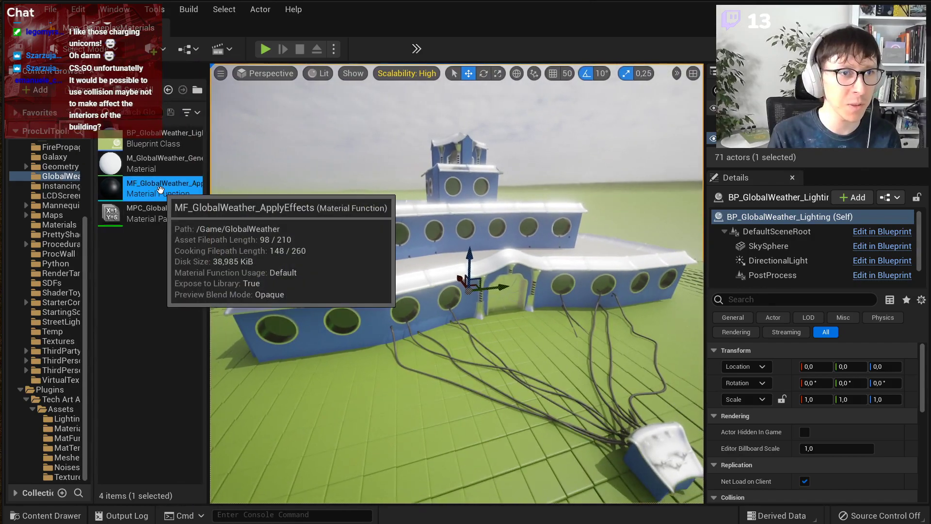
Step: Open the MF_GlobalWeather_ApplyEffects material function and bring its whole graph into view
{"action": "double_click", "coordinate": [127, 189]}
{"action": "right_click_drag", "start_coordinate": [417, 210], "coordinate": [629, 154]}
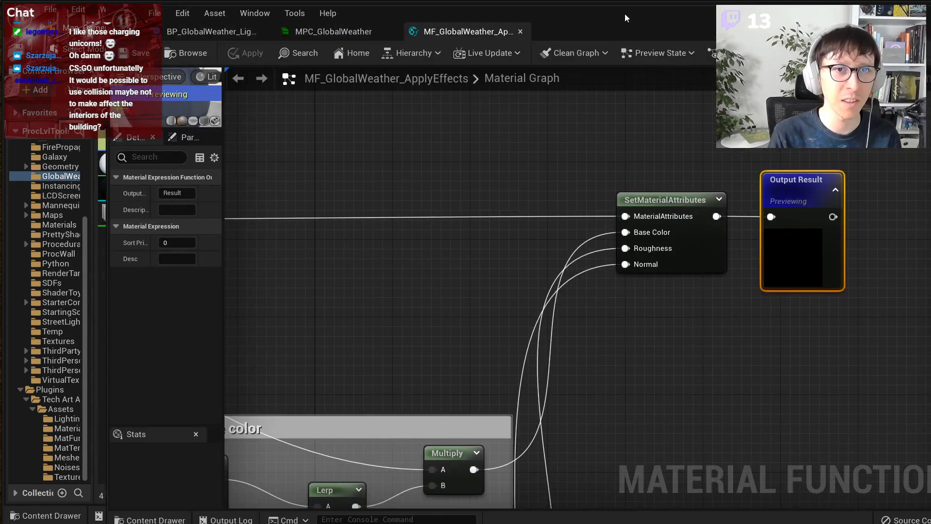
{"action": "left_click_drag", "start_coordinate": [630, 14], "coordinate": [492, 15]}
{"action": "scroll", "coordinate": [291, 279], "scroll_direction": "down", "scroll_amount": 9}
{"action": "right_click_drag", "start_coordinate": [406, 204], "coordinate": [708, 103]}
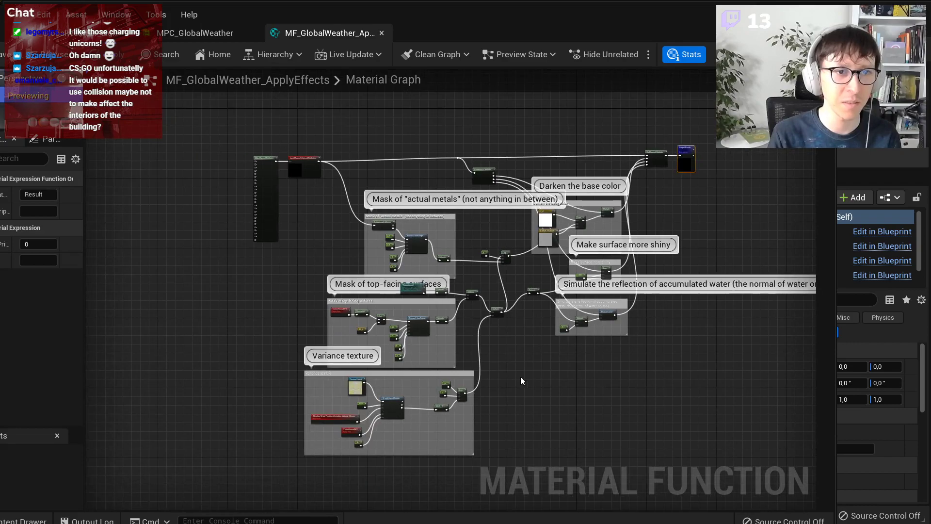
{"action": "left_click", "coordinate": [519, 372]}
Step: Examine the material function's path from Input Material through the metal mask to the base color darkening and surface shininess nodes
{"action": "scroll", "coordinate": [400, 216], "scroll_direction": "up", "scroll_amount": 4}
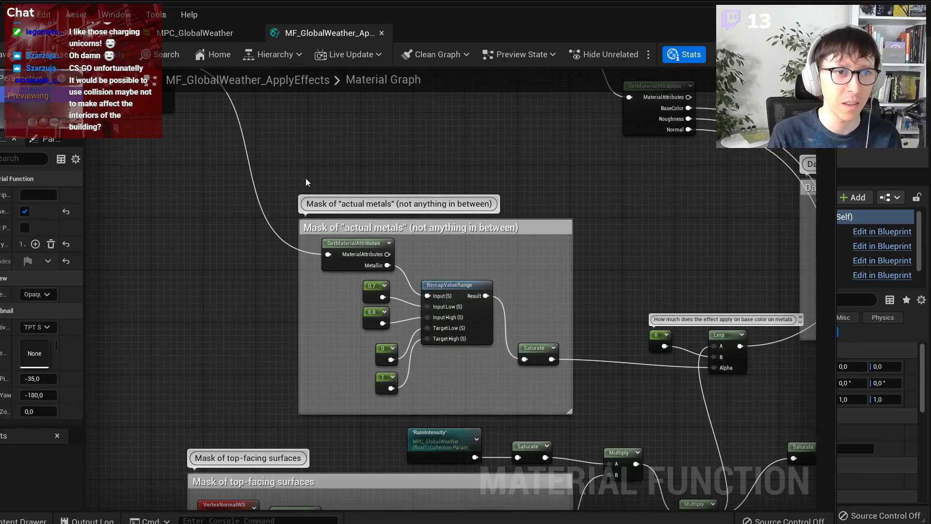
{"action": "right_click_drag", "start_coordinate": [146, 119], "coordinate": [398, 235]}
{"action": "scroll", "coordinate": [346, 212], "scroll_direction": "up", "scroll_amount": 3}
{"action": "left_click", "coordinate": [247, 169]}
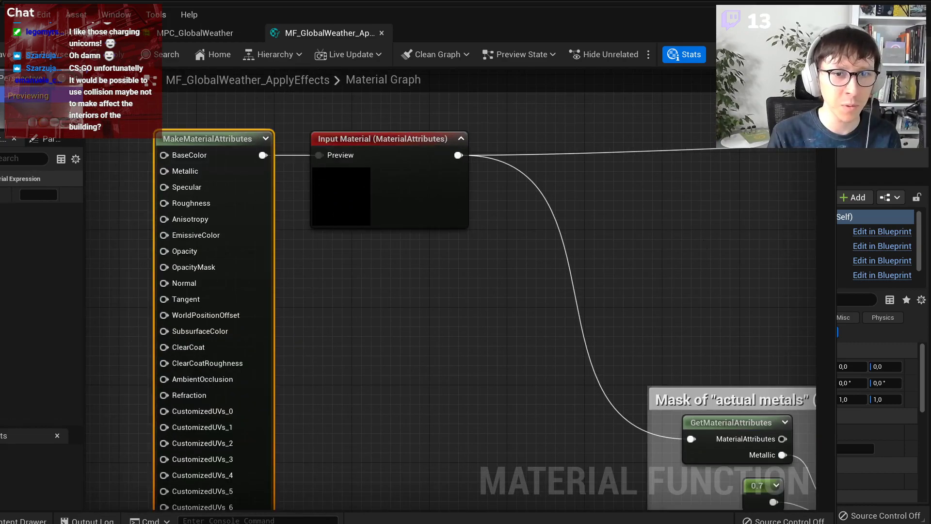
{"action": "right_click_drag", "start_coordinate": [732, 262], "coordinate": [224, 179]}
{"action": "scroll", "coordinate": [662, 324], "scroll_direction": "down", "scroll_amount": 2}
{"action": "right_click_drag", "start_coordinate": [662, 324], "coordinate": [259, 252]}
{"action": "left_click", "coordinate": [462, 330]}
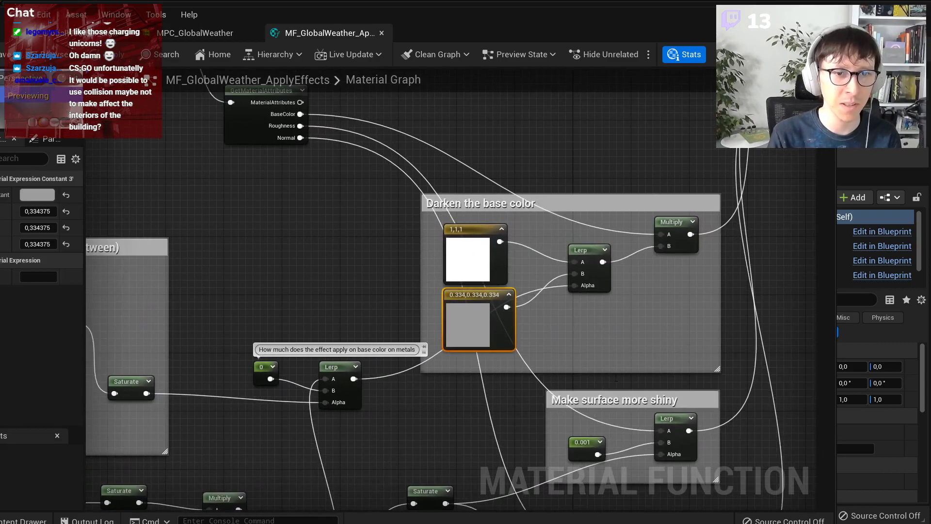
{"action": "right_click_drag", "start_coordinate": [615, 380], "coordinate": [525, 203]}
{"action": "scroll", "coordinate": [593, 243], "scroll_direction": "up", "scroll_amount": 2}
{"action": "left_click", "coordinate": [596, 255]}
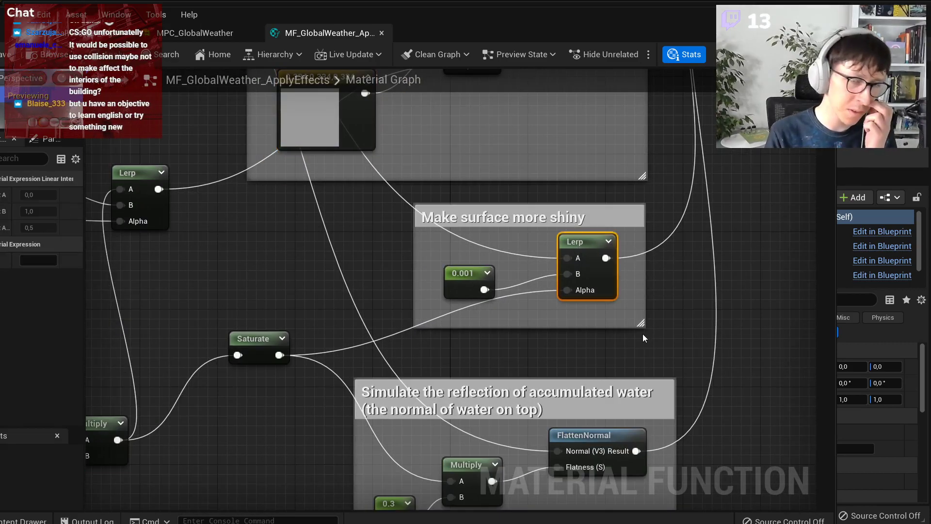
Step: Examine the accumulated water reflection nodes and follow the effect outputs through SetMaterialAttributes to Output Result, with the whole graph in view
{"action": "right_click_drag", "start_coordinate": [484, 288], "coordinate": [415, 155]}
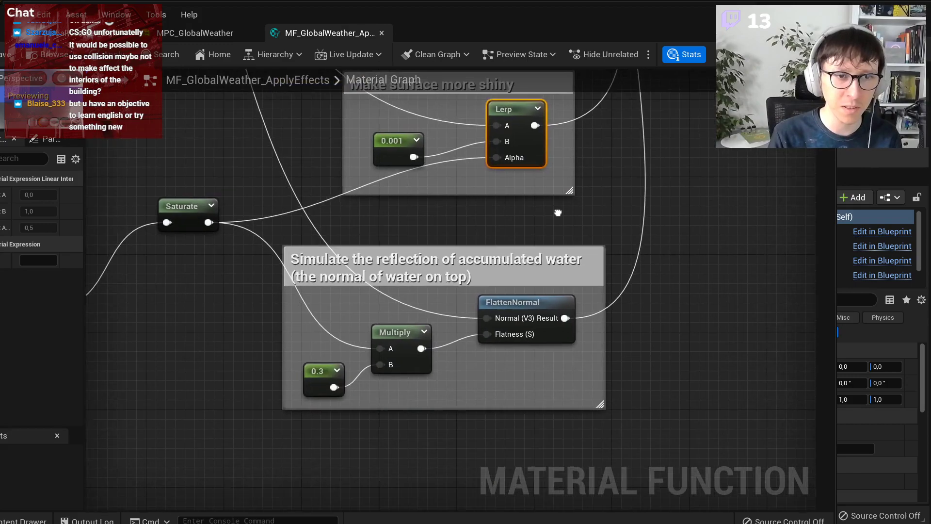
{"action": "scroll", "coordinate": [615, 328], "scroll_direction": "down", "scroll_amount": 1}
{"action": "scroll", "coordinate": [615, 328], "scroll_direction": "down", "scroll_amount": 3}
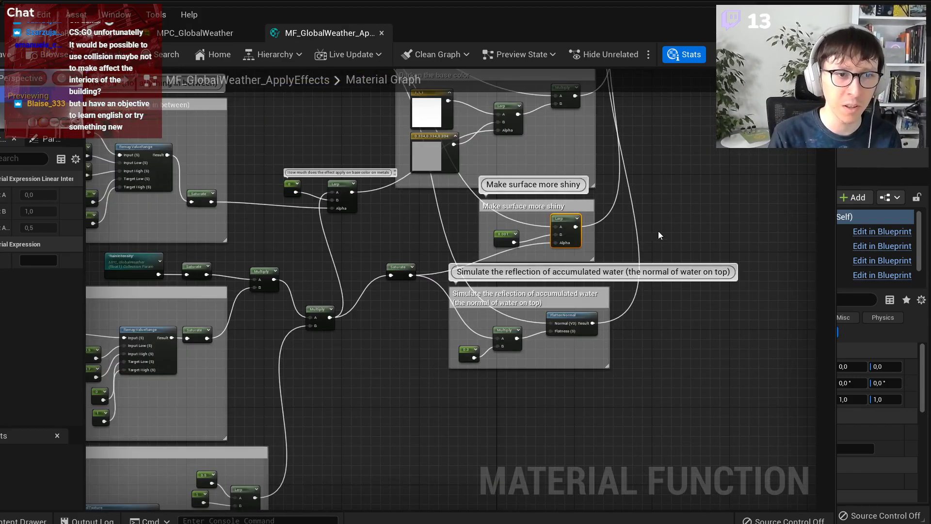
{"action": "right_click_drag", "start_coordinate": [658, 231], "coordinate": [556, 404]}
{"action": "scroll", "coordinate": [579, 199], "scroll_direction": "up", "scroll_amount": 3}
{"action": "right_click_drag", "start_coordinate": [601, 196], "coordinate": [551, 321]}
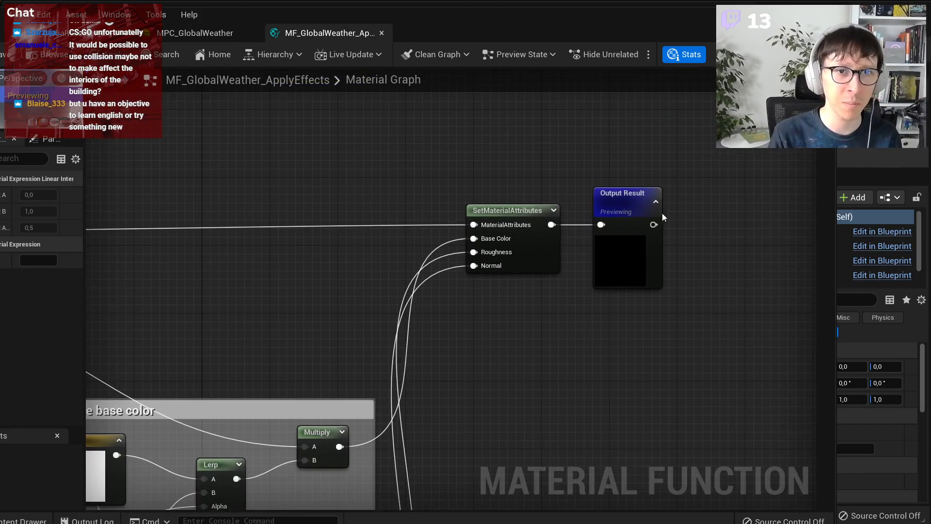
{"action": "scroll", "coordinate": [496, 370], "scroll_direction": "down", "scroll_amount": 5}
{"action": "right_click_drag", "start_coordinate": [381, 407], "coordinate": [600, 139]}
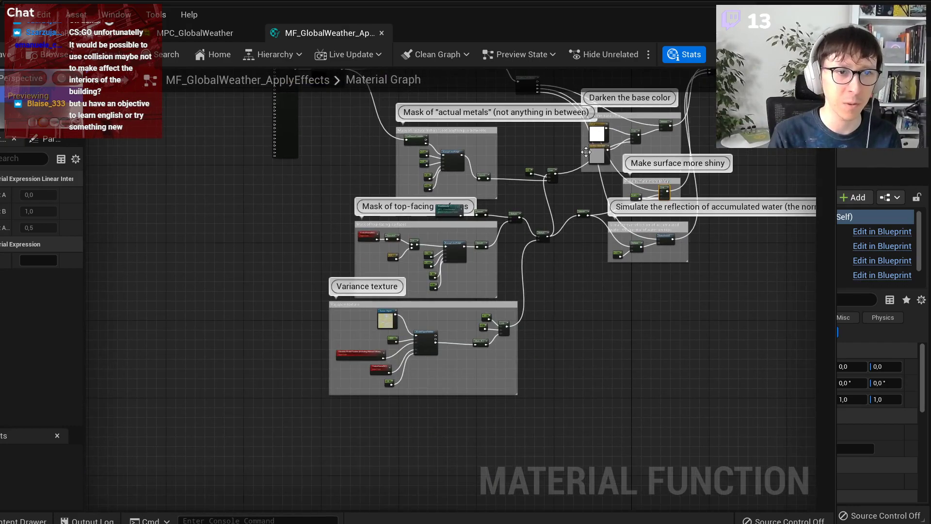
Step: Find the RainIntensity collection parameter above the top-facing surfaces mask and select it for inspection
{"action": "scroll", "coordinate": [425, 290], "scroll_direction": "up", "scroll_amount": 3}
{"action": "right_click_drag", "start_coordinate": [535, 73], "coordinate": [490, 274]}
{"action": "left_click", "coordinate": [489, 273]}
{"action": "scroll", "coordinate": [489, 273], "scroll_direction": "up", "scroll_amount": 2}
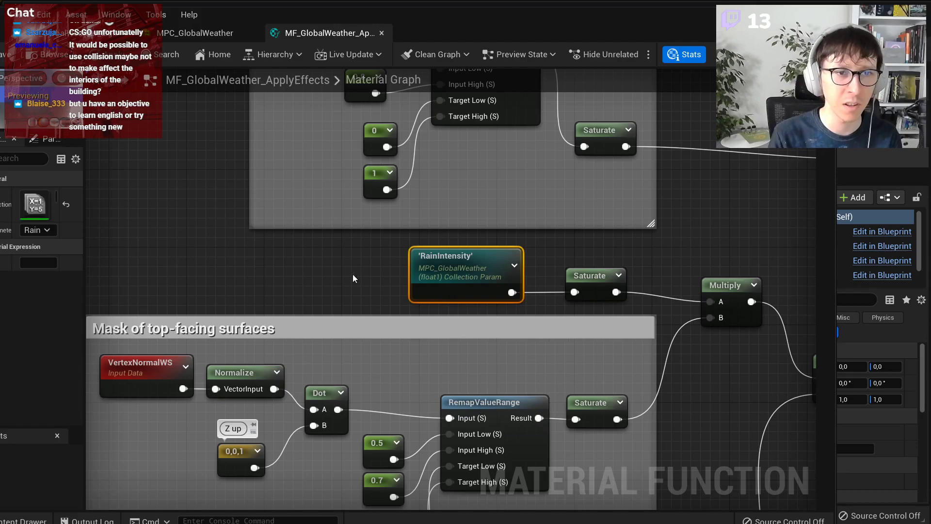
{"action": "right_click", "coordinate": [324, 260]}
{"action": "type", "text": "collec"}
{"action": "key", "text": "Return"}
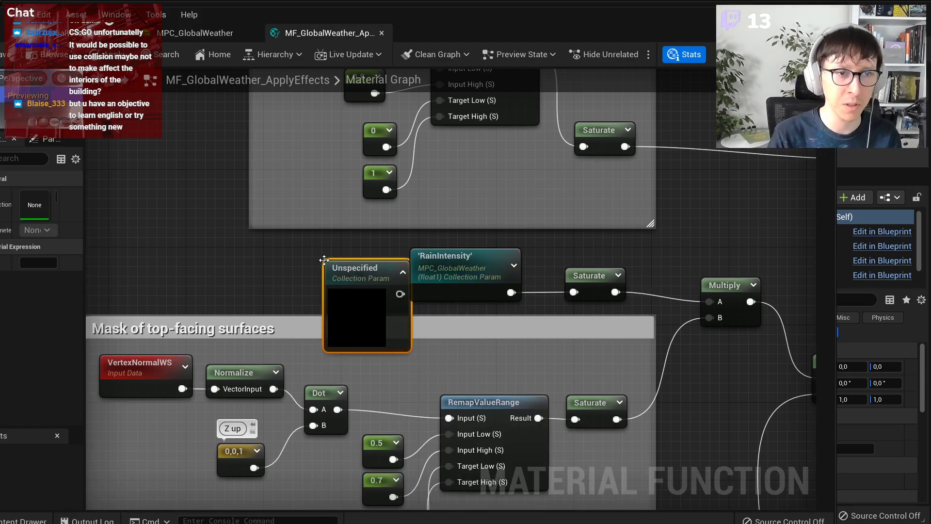
{"action": "key", "text": "Delete"}
Step: Examine the top-facing surfaces mask and the Variance texture group, inspecting the Texture Object and RemapValueRange nodes
{"action": "right_click_drag", "start_coordinate": [387, 323], "coordinate": [368, 233]}
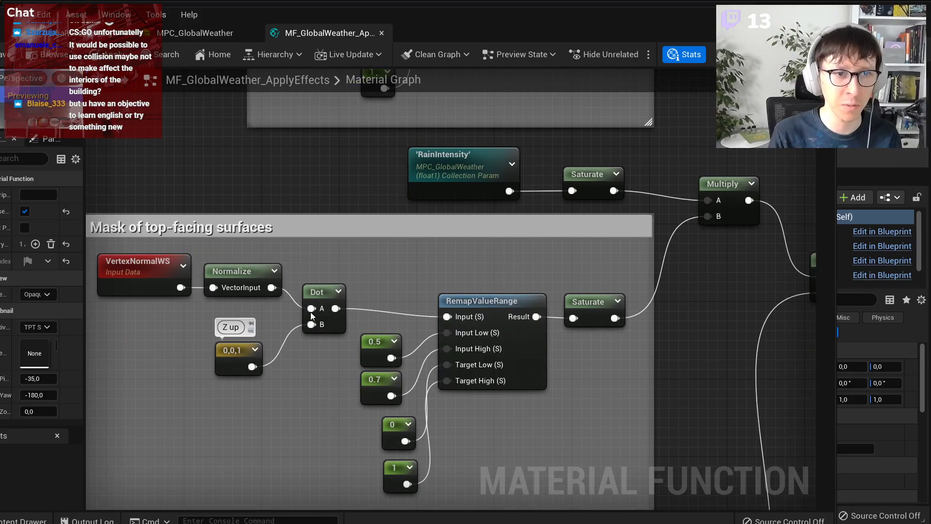
{"action": "right_click_drag", "start_coordinate": [502, 455], "coordinate": [555, 169]}
{"action": "scroll", "coordinate": [481, 233], "scroll_direction": "down", "scroll_amount": 1}
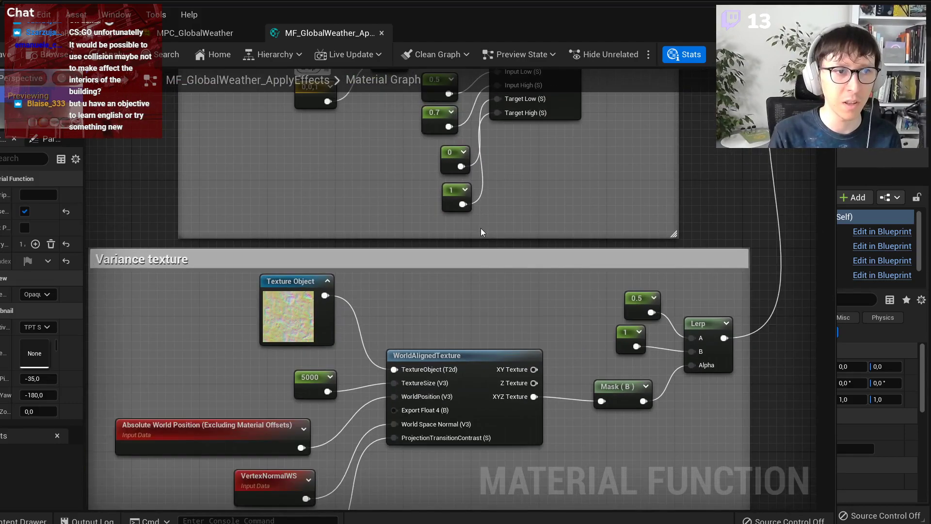
{"action": "right_click_drag", "start_coordinate": [331, 315], "coordinate": [456, 290]}
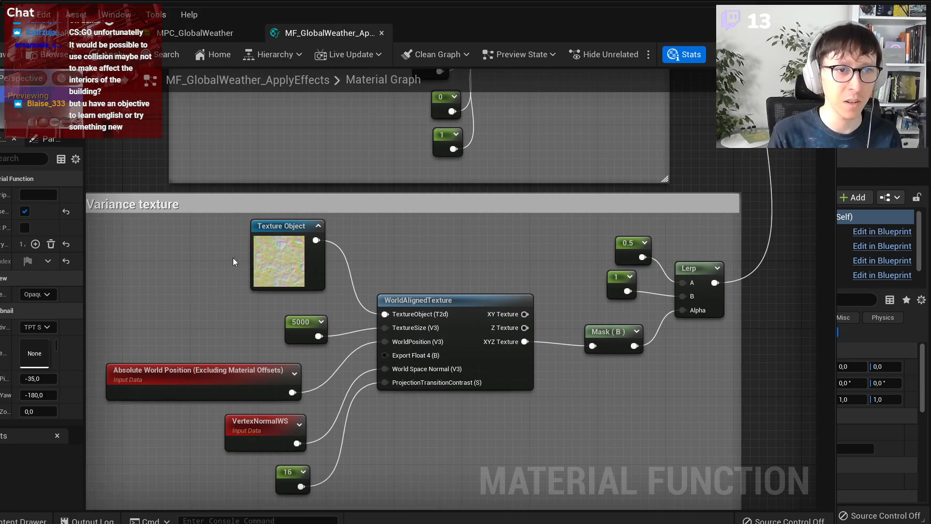
{"action": "left_click", "coordinate": [261, 270]}
{"action": "right_click_drag", "start_coordinate": [451, 262], "coordinate": [503, 282]}
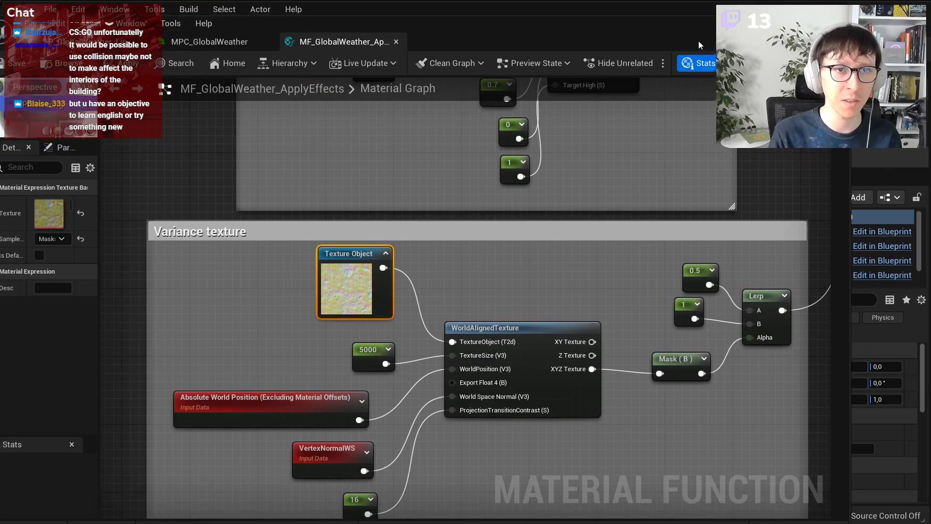
{"action": "right_click_drag", "start_coordinate": [502, 115], "coordinate": [502, 344]}
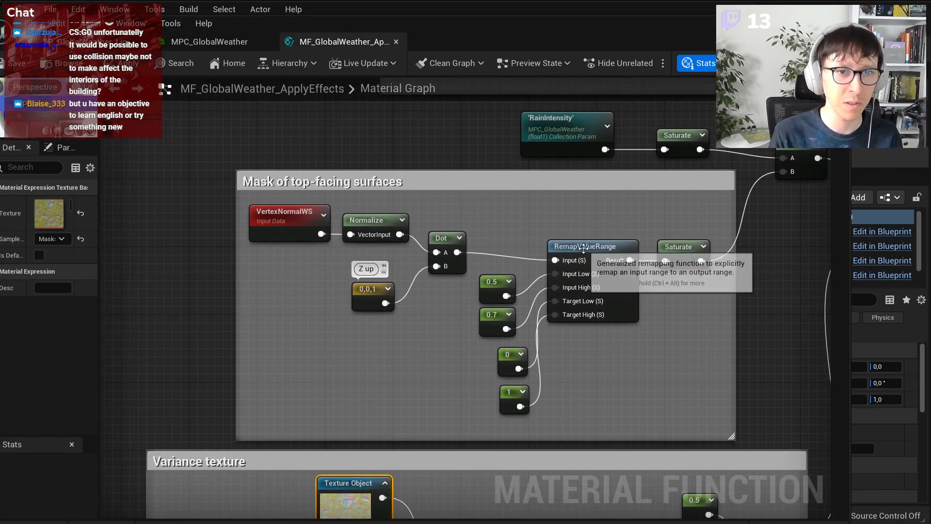
{"action": "left_click", "coordinate": [582, 248]}
{"action": "right_click_drag", "start_coordinate": [600, 185], "coordinate": [541, 219]}
{"action": "scroll", "coordinate": [550, 296], "scroll_direction": "down", "scroll_amount": 1}
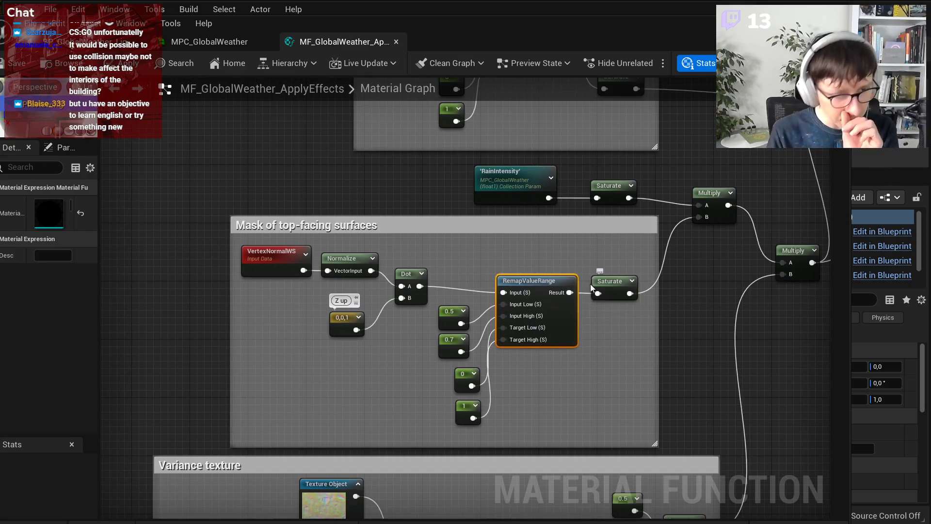
Step: Switch to Firefox, look over the Patreon membership levels, and bring up the already open Math Essentials page
{"action": "key", "text": "alt+Tab"}
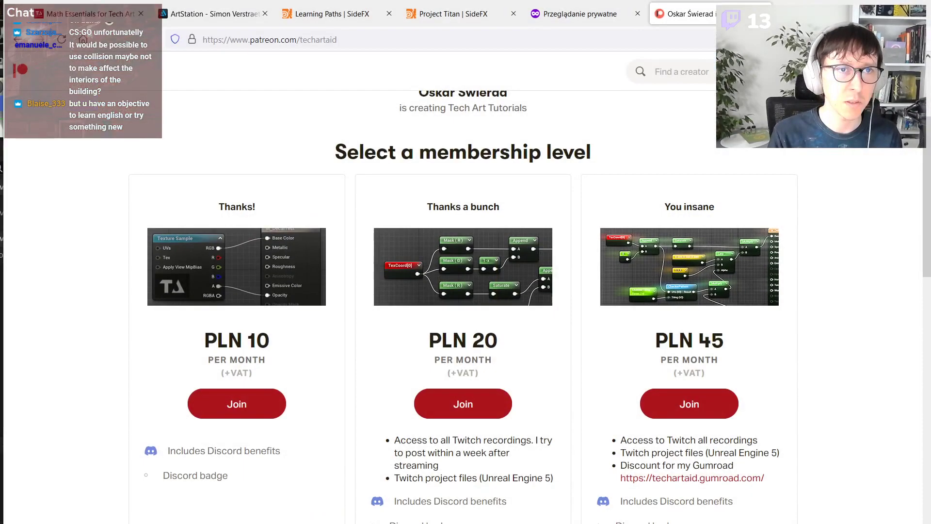
{"action": "scroll", "coordinate": [547, 234], "scroll_direction": "up", "scroll_amount": 5}
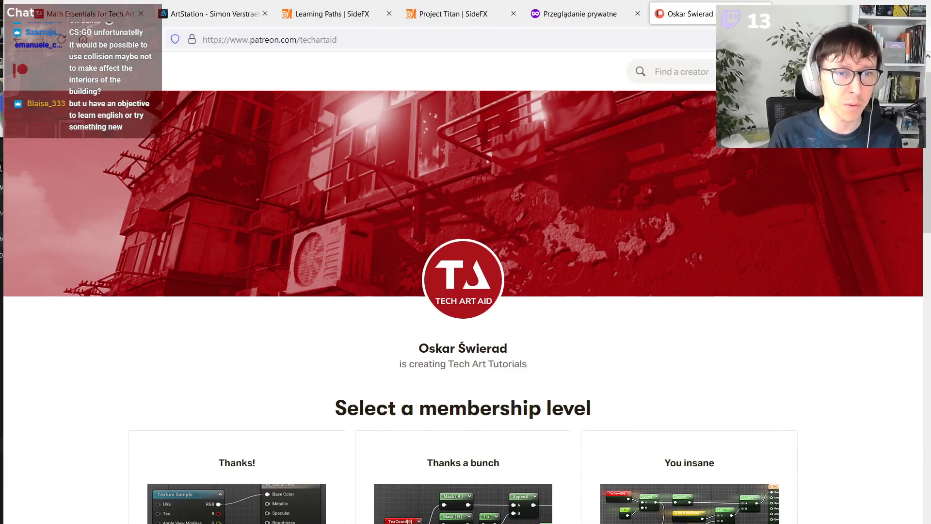
{"action": "scroll", "coordinate": [528, 240], "scroll_direction": "down", "scroll_amount": 3}
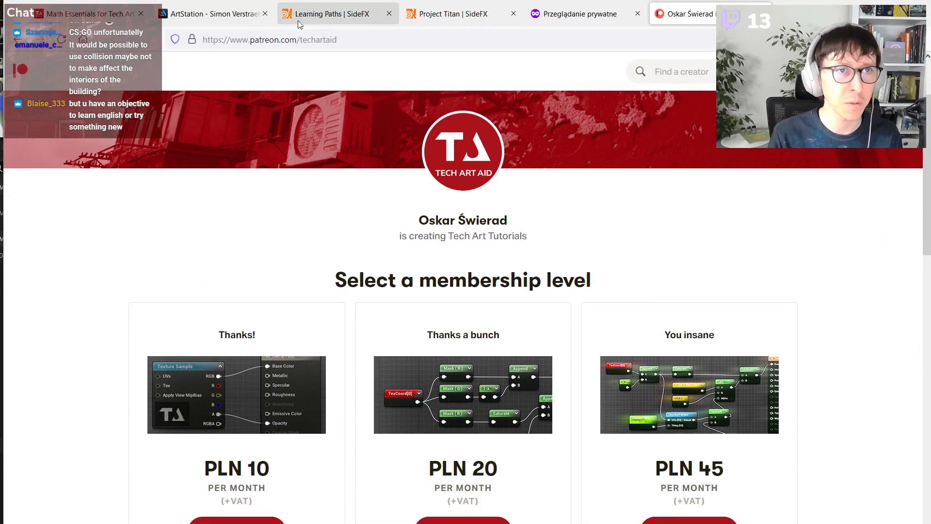
{"action": "left_click", "coordinate": [106, 23]}
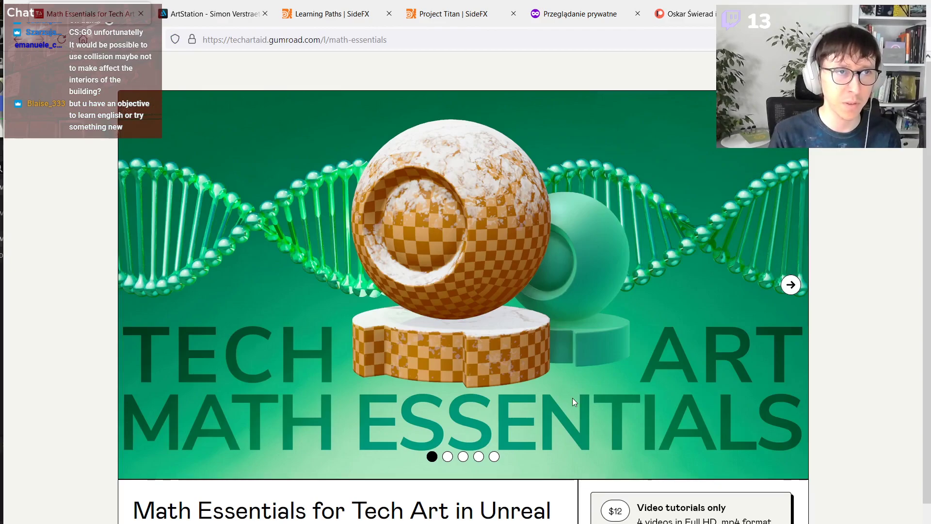
Step: Open techartaid.com in a new tab and go through its products to the Math Essentials for Tech Art page on Gumroad
{"action": "key", "text": "ctrl+t"}
{"action": "type", "text": "te"}
{"action": "key", "text": "Return"}
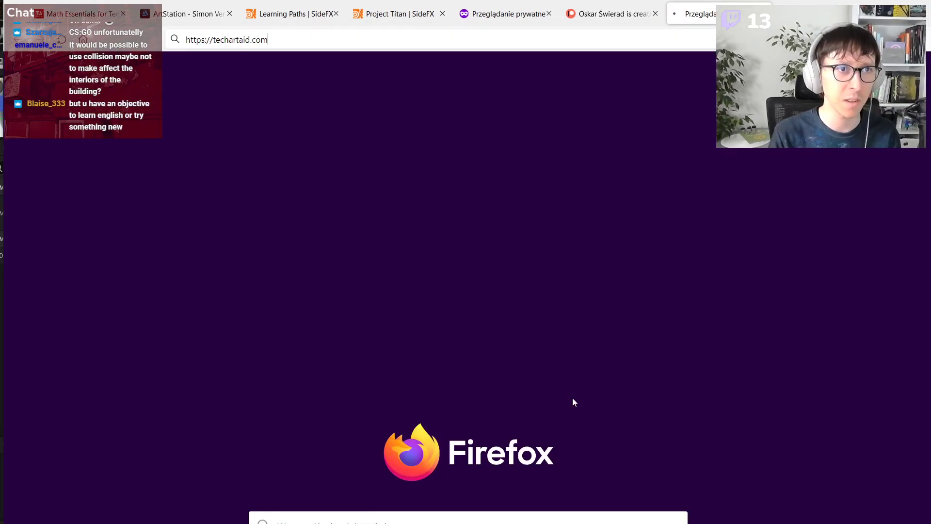
{"action": "left_click", "coordinate": [588, 78]}
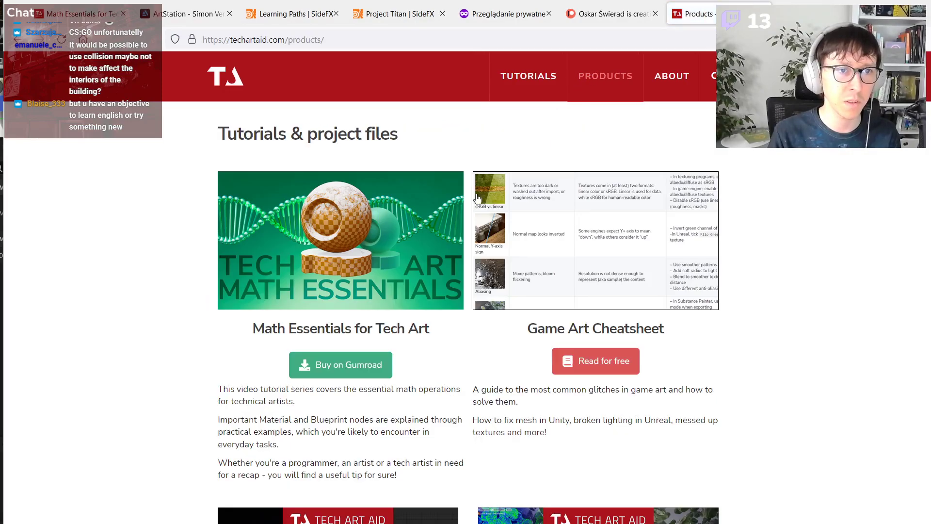
{"action": "left_click_drag", "start_coordinate": [252, 315], "coordinate": [326, 363]}
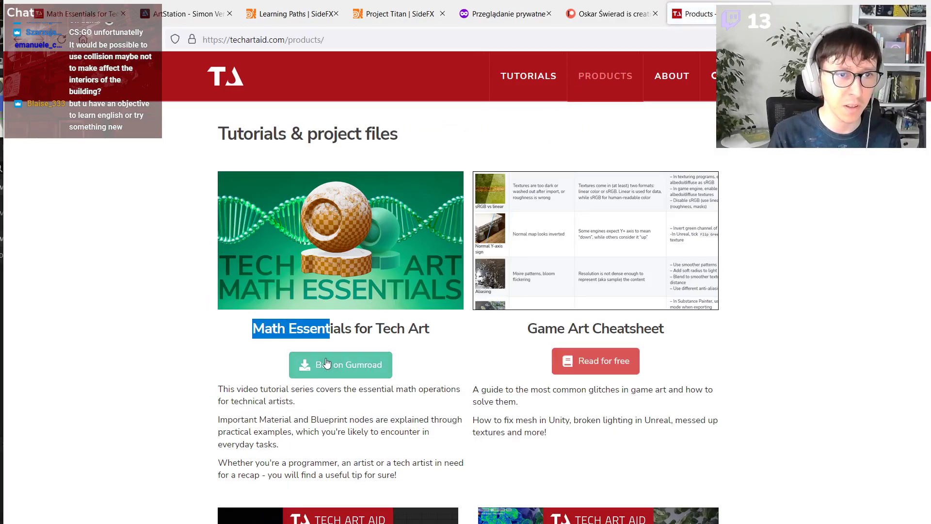
{"action": "left_click", "coordinate": [327, 363]}
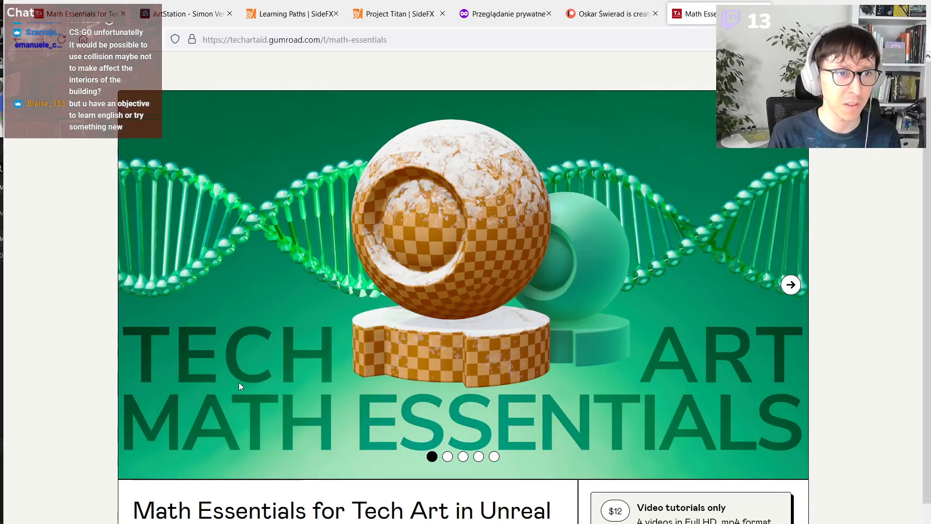
Step: Read the Math Essentials course description and its list of included videos, including dot product, linear interpolation and sine
{"action": "scroll", "coordinate": [190, 494], "scroll_direction": "down", "scroll_amount": 5}
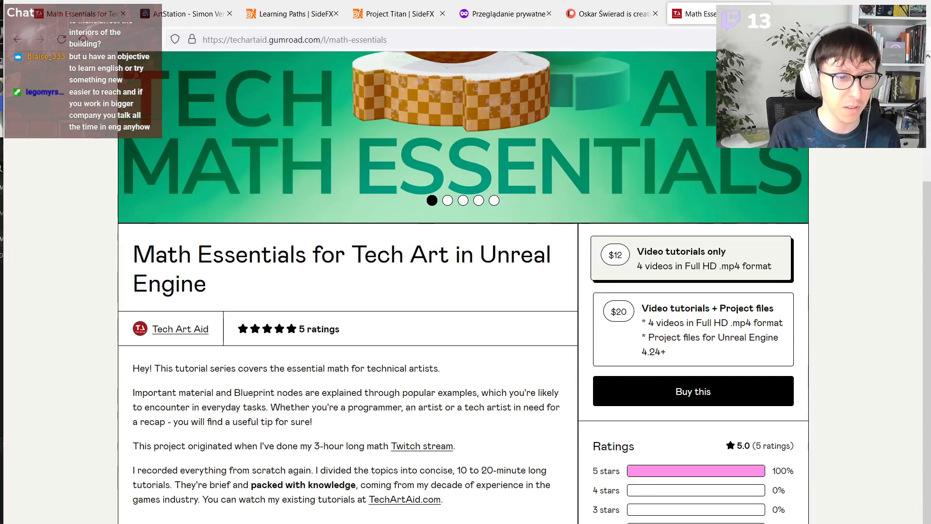
{"action": "scroll", "coordinate": [190, 494], "scroll_direction": "down", "scroll_amount": 6}
{"action": "left_click_drag", "start_coordinate": [153, 499], "coordinate": [241, 499]}
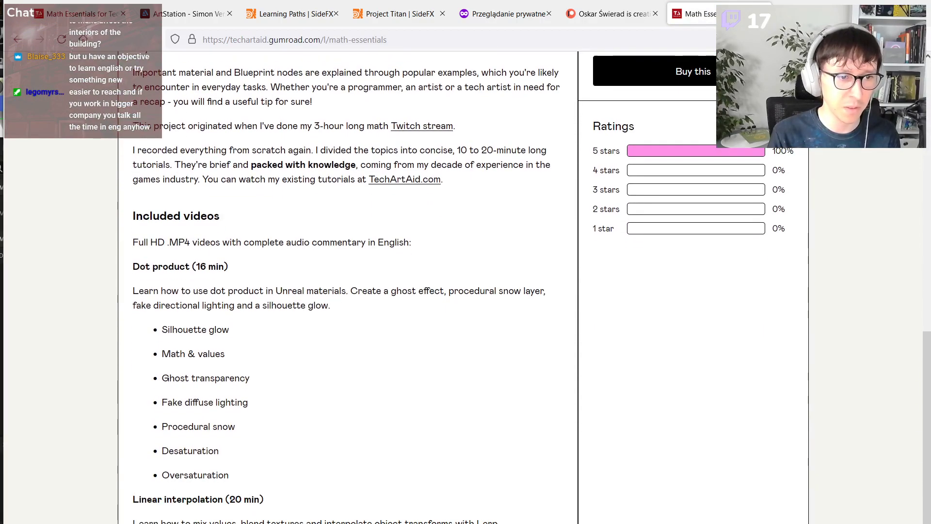
{"action": "scroll", "coordinate": [348, 286], "scroll_direction": "down", "scroll_amount": 4}
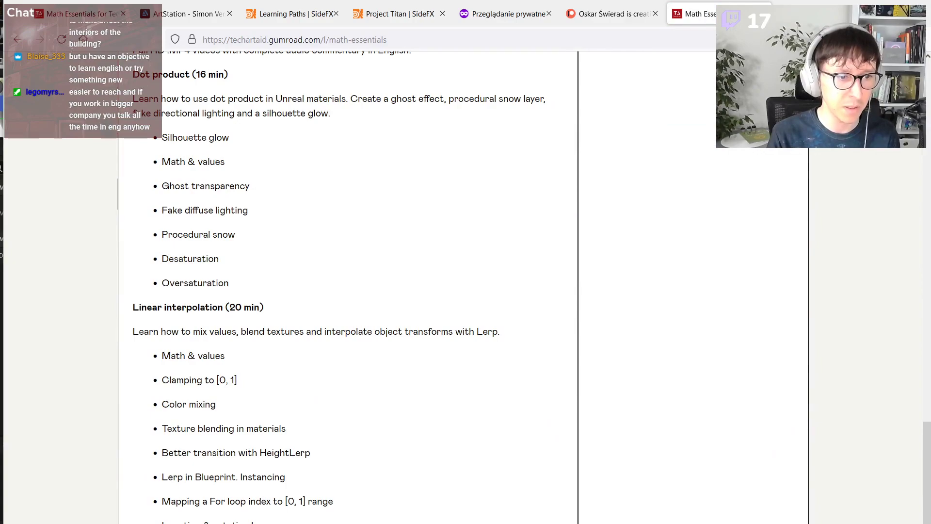
{"action": "scroll", "coordinate": [348, 286], "scroll_direction": "down", "scroll_amount": 6}
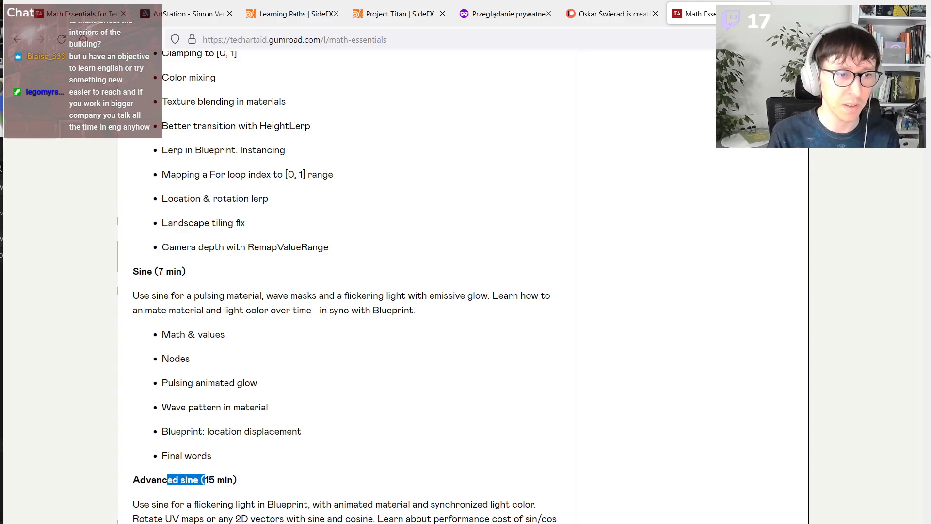
{"action": "scroll", "coordinate": [348, 286], "scroll_direction": "up", "scroll_amount": 15}
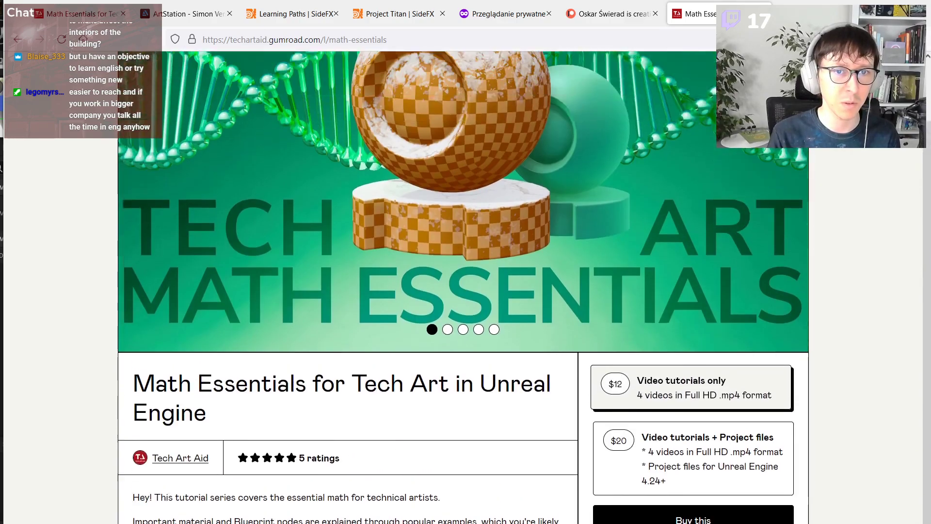
Step: Browse the preview images of the Math Essentials course, and return to the material function in Unreal Editor
{"action": "scroll", "coordinate": [444, 467], "scroll_direction": "up", "scroll_amount": 3}
{"action": "left_click", "coordinate": [448, 456]}
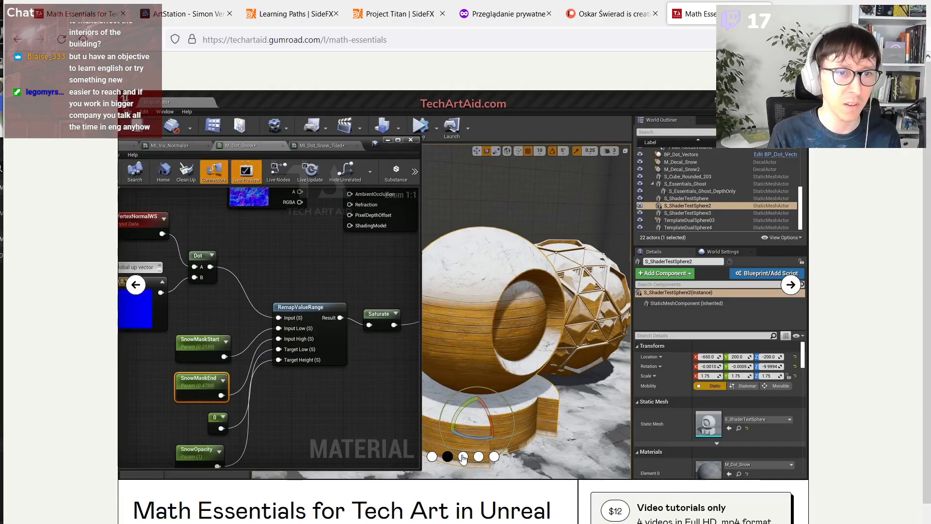
{"action": "left_click", "coordinate": [463, 457]}
{"action": "left_click", "coordinate": [479, 457]}
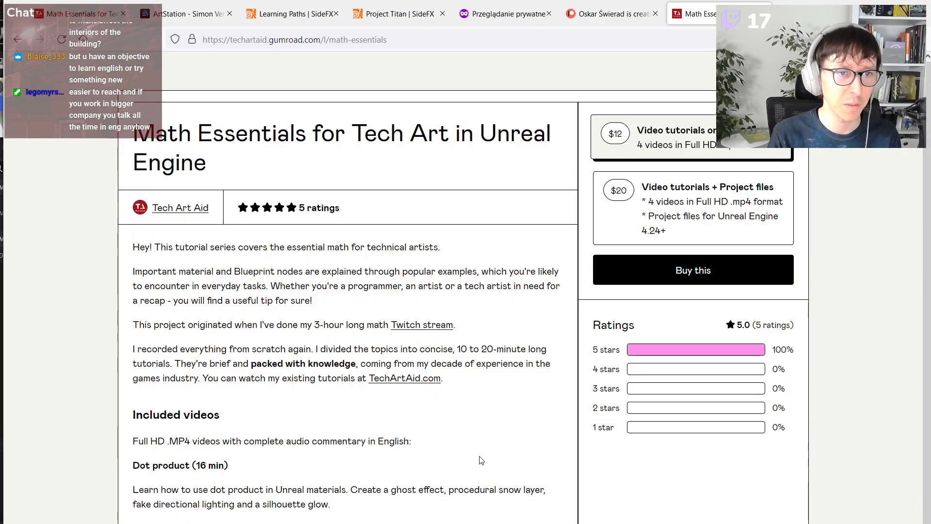
{"action": "left_click", "coordinate": [864, 11]}
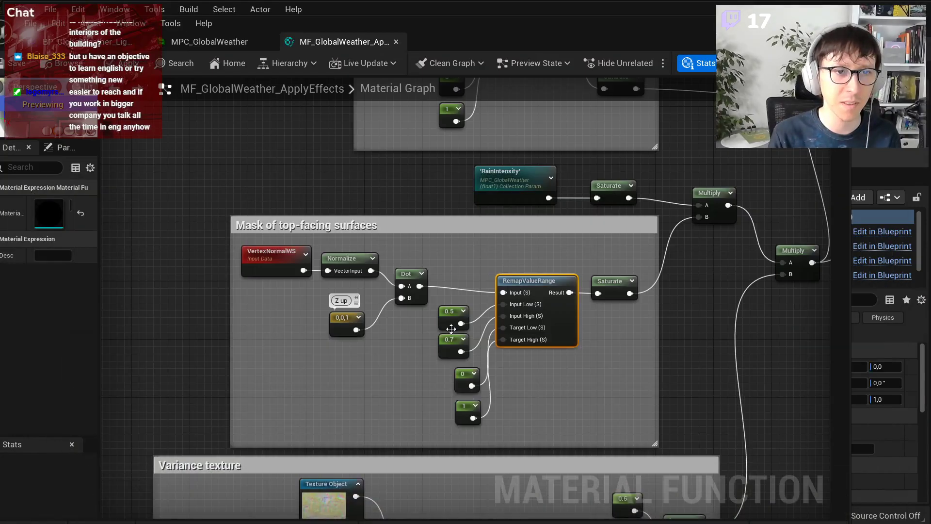
Step: Review the Dot node and the base color, shininess and water reflection groups, and save the material function
{"action": "left_click", "coordinate": [412, 293]}
{"action": "scroll", "coordinate": [444, 314], "scroll_direction": "down", "scroll_amount": 5}
{"action": "right_click_drag", "start_coordinate": [622, 267], "coordinate": [507, 297]}
{"action": "scroll", "coordinate": [510, 281], "scroll_direction": "up", "scroll_amount": 4}
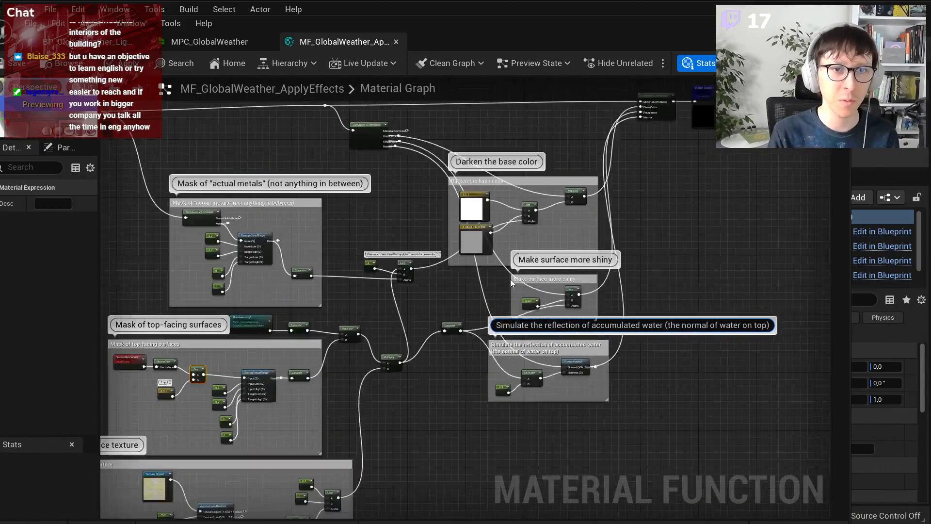
{"action": "right_click_drag", "start_coordinate": [768, 191], "coordinate": [751, 280]}
{"action": "left_click", "coordinate": [751, 280]}
{"action": "left_click", "coordinate": [22, 67]}
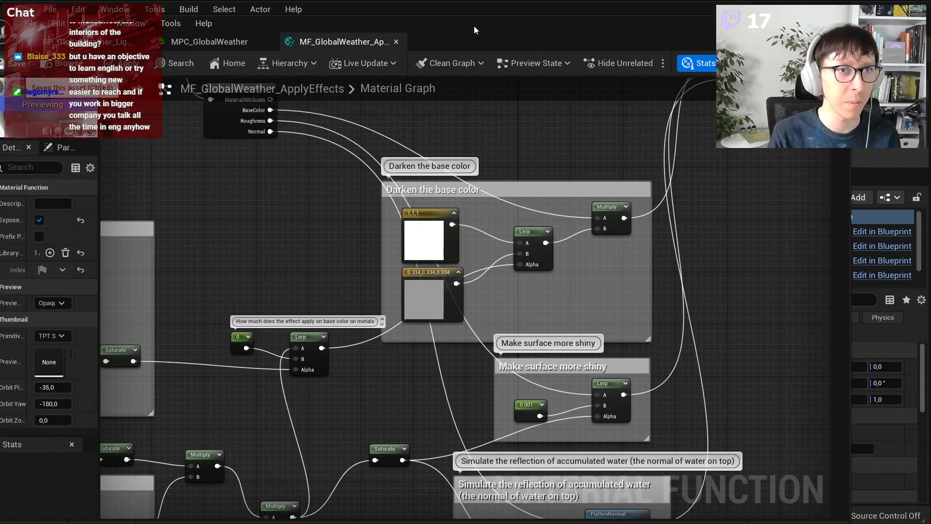
Step: Return to the level, enter the building, and play the level to examine the fog and reflections in its interior
{"action": "left_click", "coordinate": [795, 23]}
{"action": "right_click_drag", "start_coordinate": [500, 216], "coordinate": [514, 217]}
{"action": "key", "text": "s"}
{"action": "key", "text": "w"}
{"action": "key", "text": "w"}
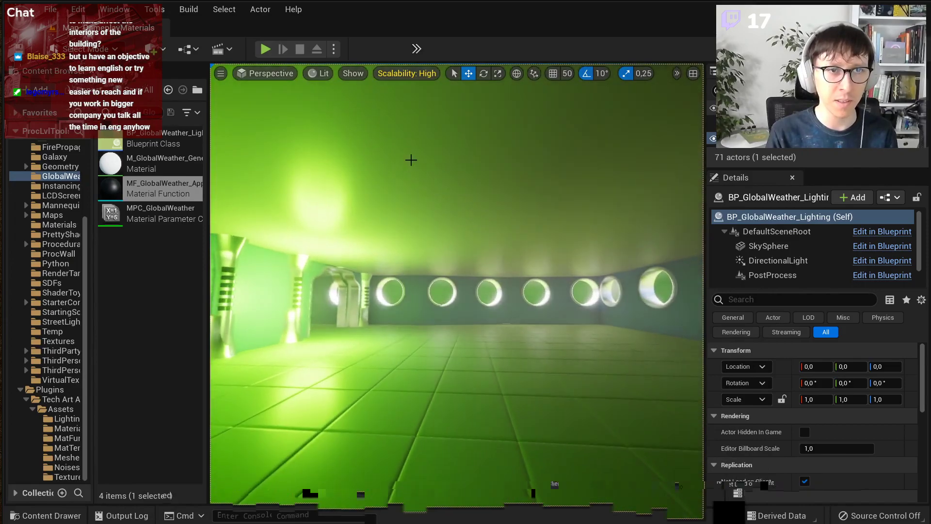
{"action": "left_click", "coordinate": [265, 48]}
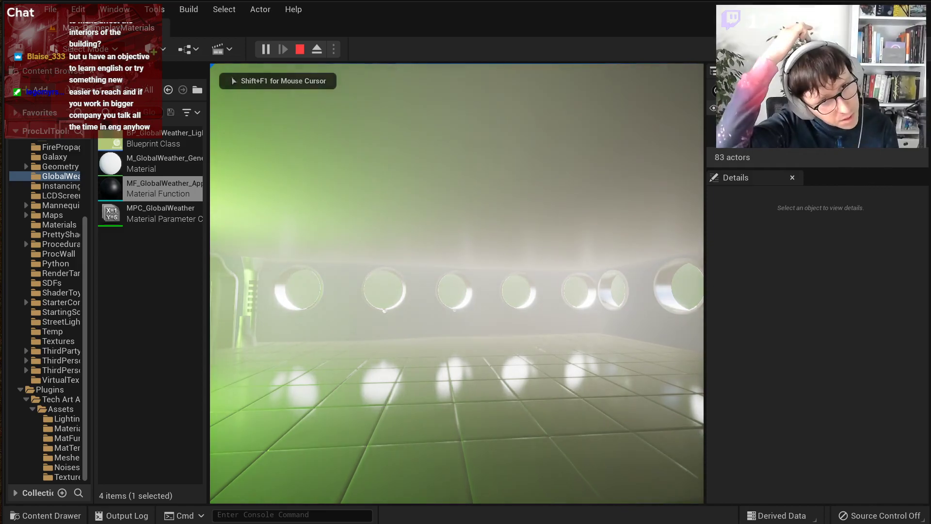
{"action": "key", "text": "w"}
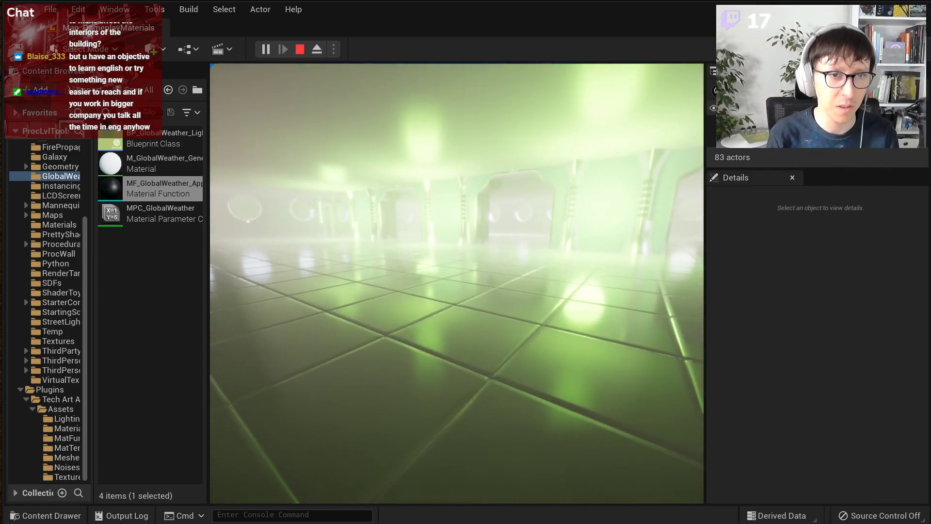
{"action": "key", "text": "Escape"}
Step: Move back outside and view the whole building and the surrounding terrain from above
{"action": "key", "text": "s"}
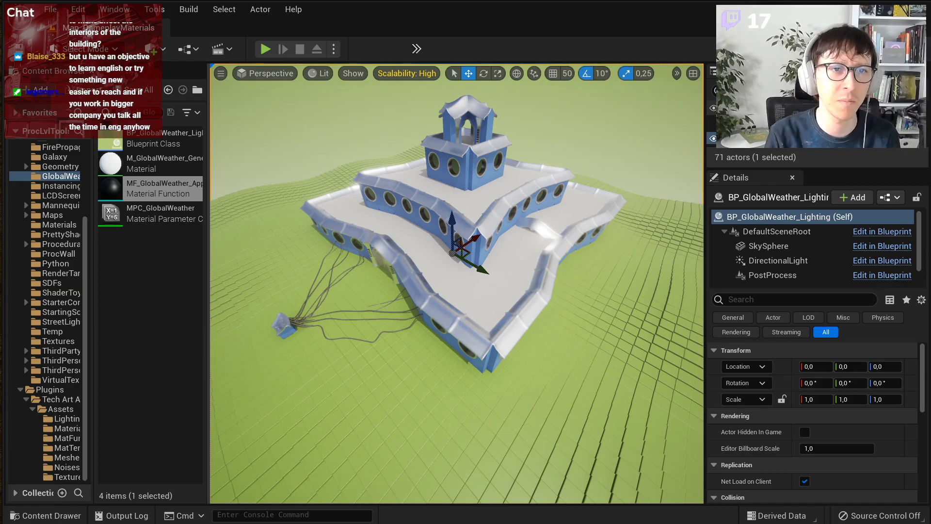
{"action": "right_click_drag", "start_coordinate": [457, 283], "coordinate": [461, 243]}
{"action": "right_click_drag", "start_coordinate": [327, 298], "coordinate": [316, 347]}
{"action": "key", "text": "s"}
{"action": "right_click_drag", "start_coordinate": [377, 261], "coordinate": [420, 288]}
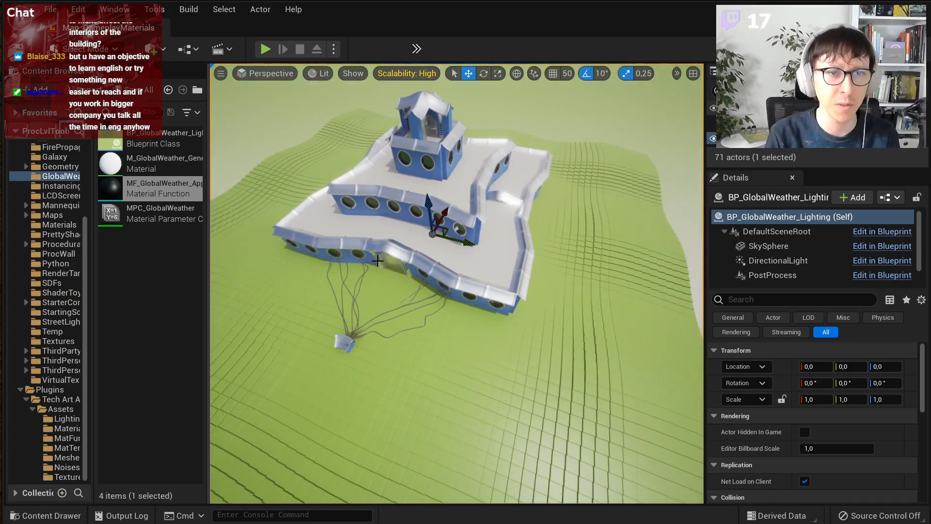
Step: Add a Scene Capture 2D actor to the level
{"action": "right_click_drag", "start_coordinate": [351, 254], "coordinate": [335, 235]}
{"action": "key", "text": "s"}
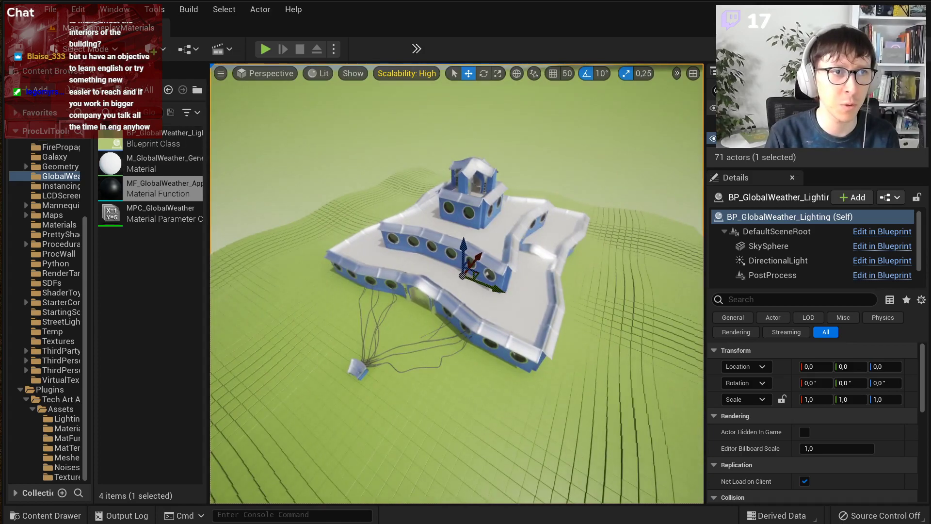
{"action": "left_click", "coordinate": [163, 57]}
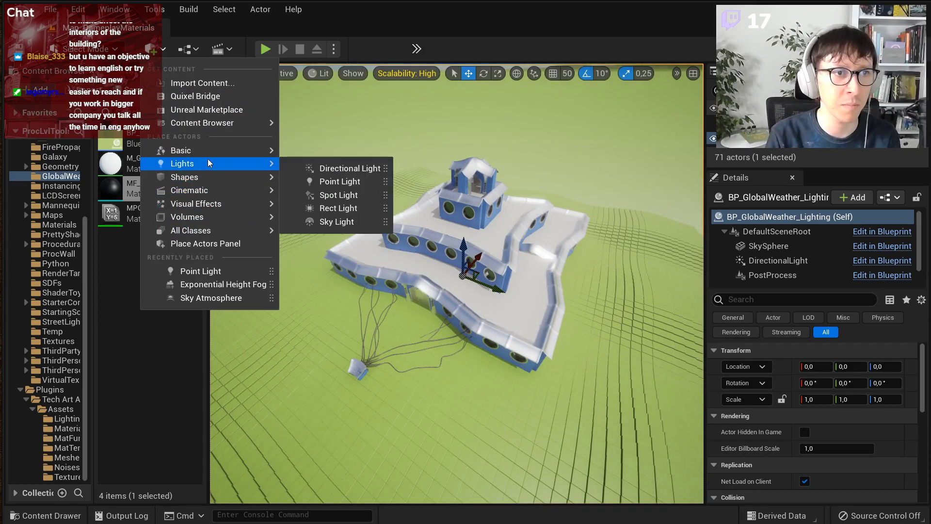
{"action": "mouse_move", "coordinate": [210, 155]}
{"action": "mouse_move", "coordinate": [217, 233]}
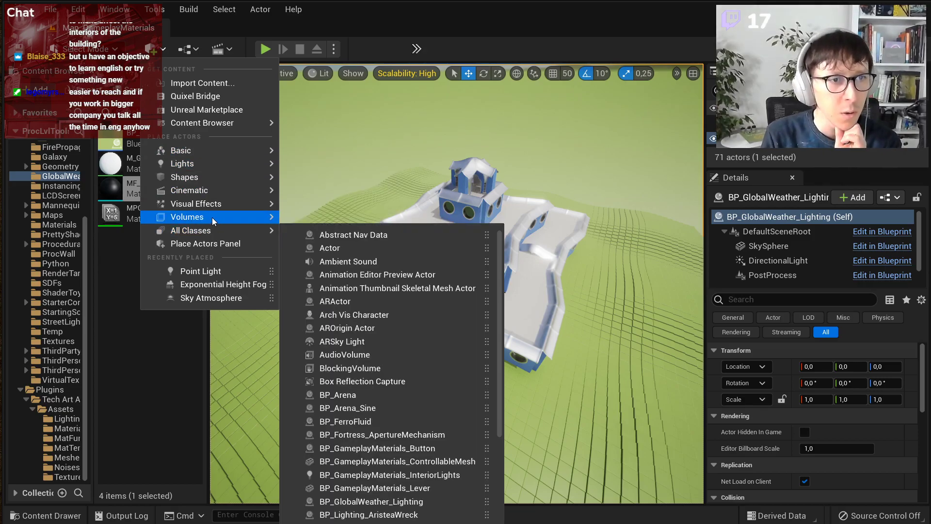
{"action": "mouse_move", "coordinate": [204, 190]}
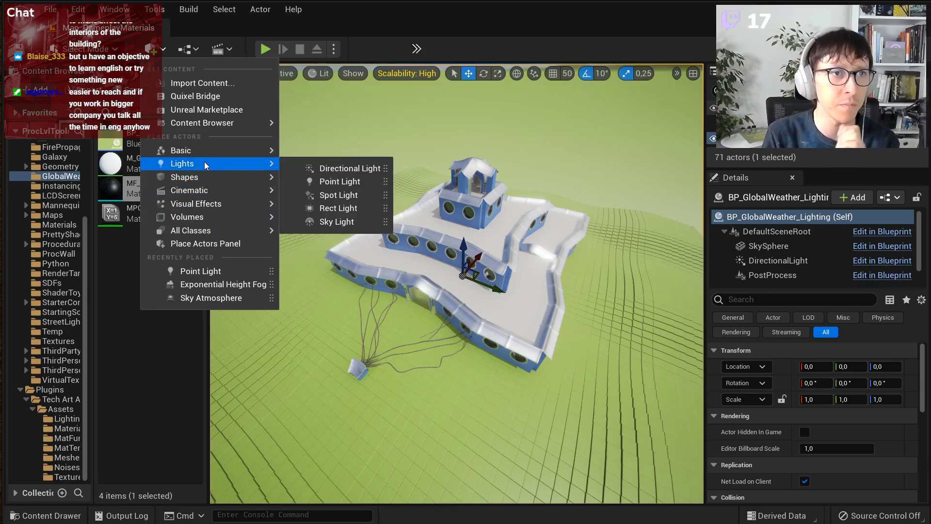
{"action": "scroll", "coordinate": [393, 506], "scroll_direction": "down", "scroll_amount": 10}
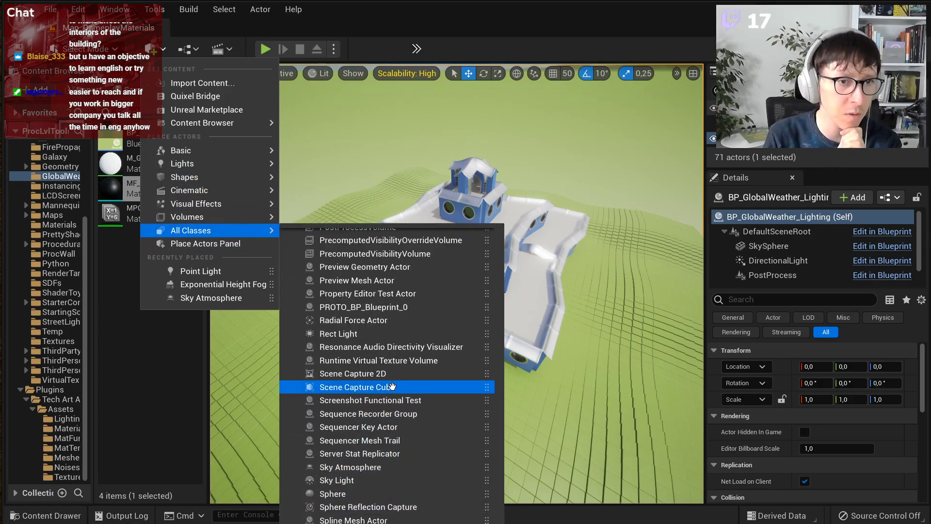
{"action": "left_click", "coordinate": [405, 375]}
Step: Set the scene capture's location to X 0, Y 0 and Z 2200, above the building
{"action": "right_click_drag", "start_coordinate": [462, 239], "coordinate": [459, 206]}
{"action": "left_click_drag", "start_coordinate": [476, 297], "coordinate": [447, 98]}
{"action": "right_click_drag", "start_coordinate": [476, 166], "coordinate": [369, 150]}
{"action": "left_click", "coordinate": [815, 366]}
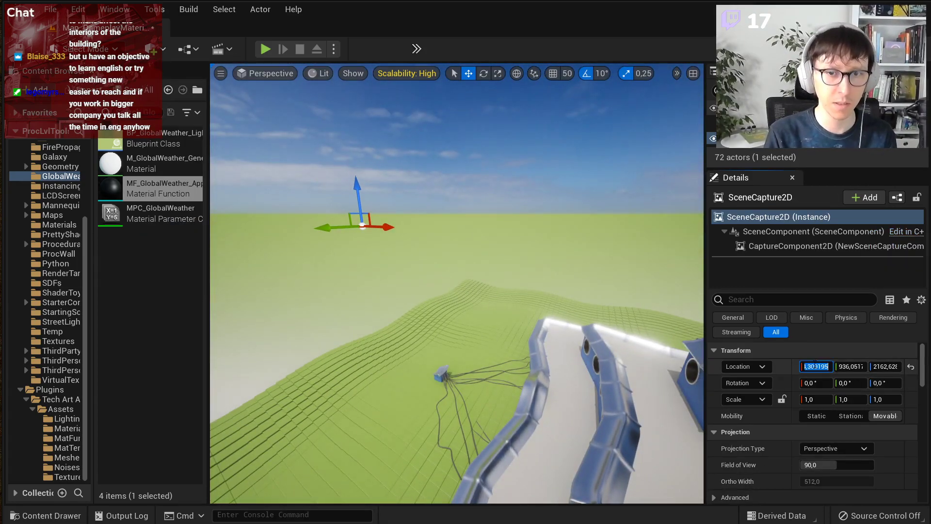
{"action": "type", "text": "0"}
{"action": "key", "text": "Tab"}
{"action": "type", "text": "0"}
{"action": "key", "text": "Tab"}
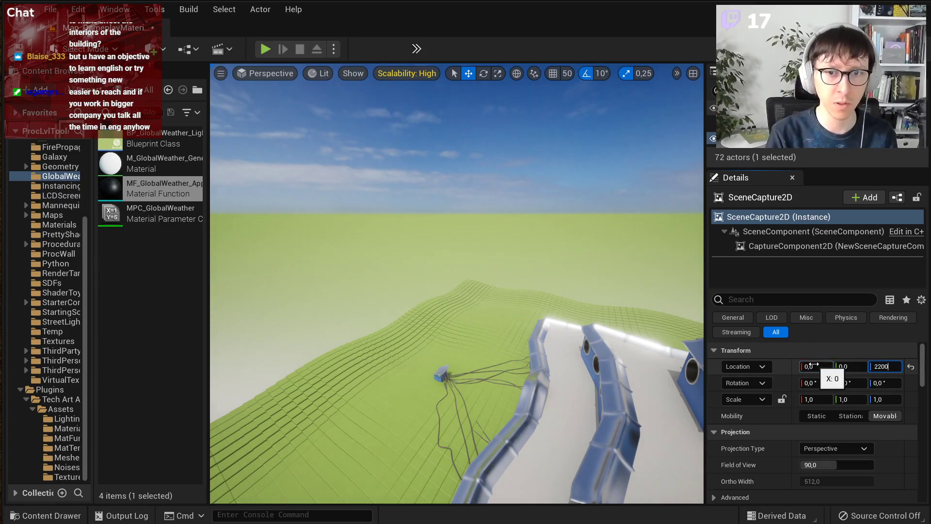
Step: Rotate the scene capture to -90° about Y so that it points straight down at the building
{"action": "right_click_drag", "start_coordinate": [572, 310], "coordinate": [635, 344]}
{"action": "key", "text": "f"}
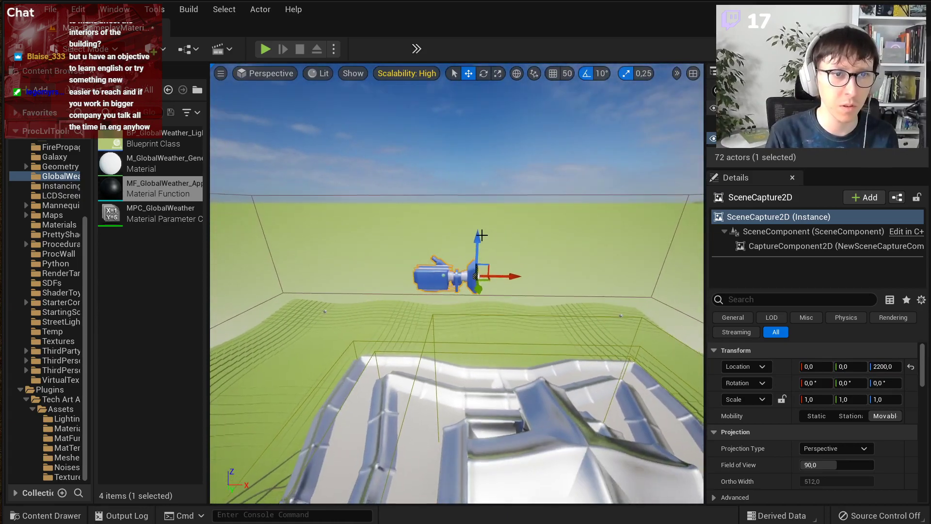
{"action": "key", "text": "e"}
{"action": "left_click_drag", "start_coordinate": [530, 277], "coordinate": [485, 335]}
{"action": "key", "text": "f"}
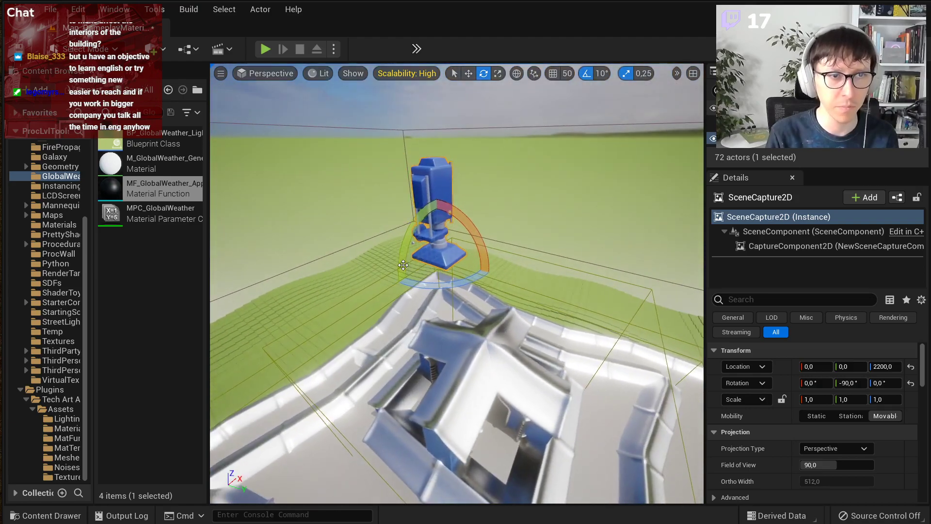
Step: Create a render target named RT_GlobalWeather_Height in the GlobalWeather folder
{"action": "right_click", "coordinate": [124, 286]}
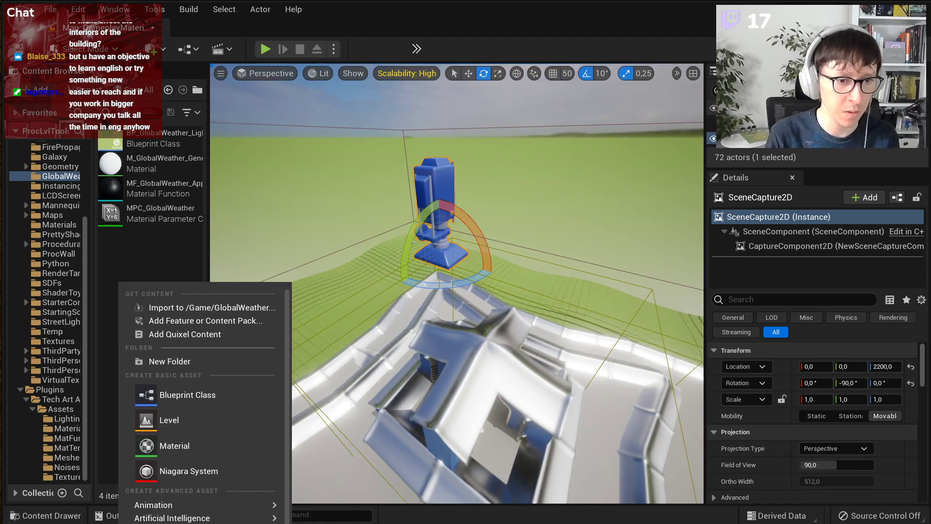
{"action": "mouse_move", "coordinate": [194, 523]}
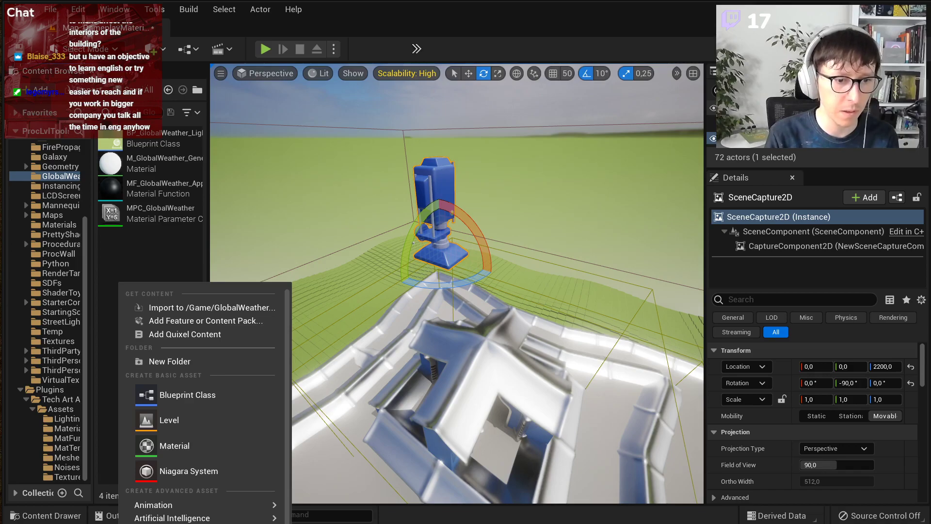
{"action": "left_click", "coordinate": [330, 523]}
{"action": "type", "text": "RT_"}
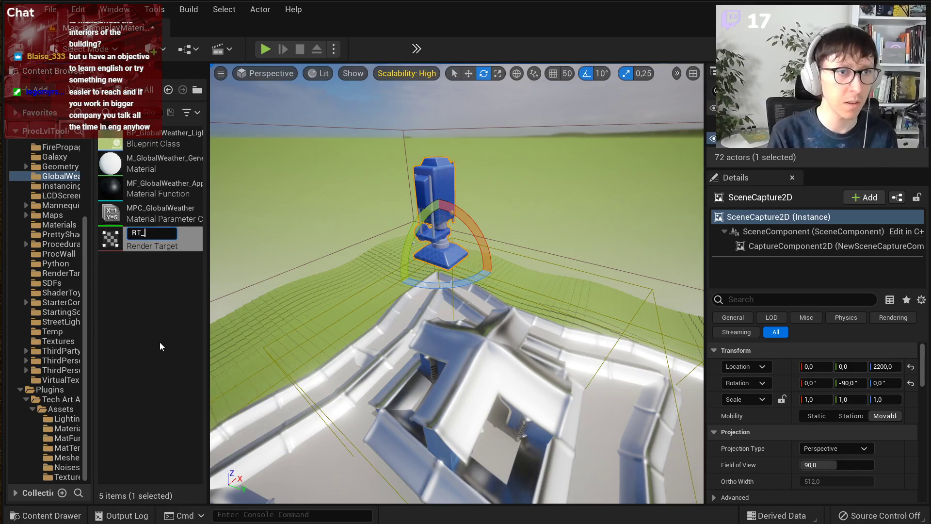
{"action": "type", "text": "GlobalWeather_H"}
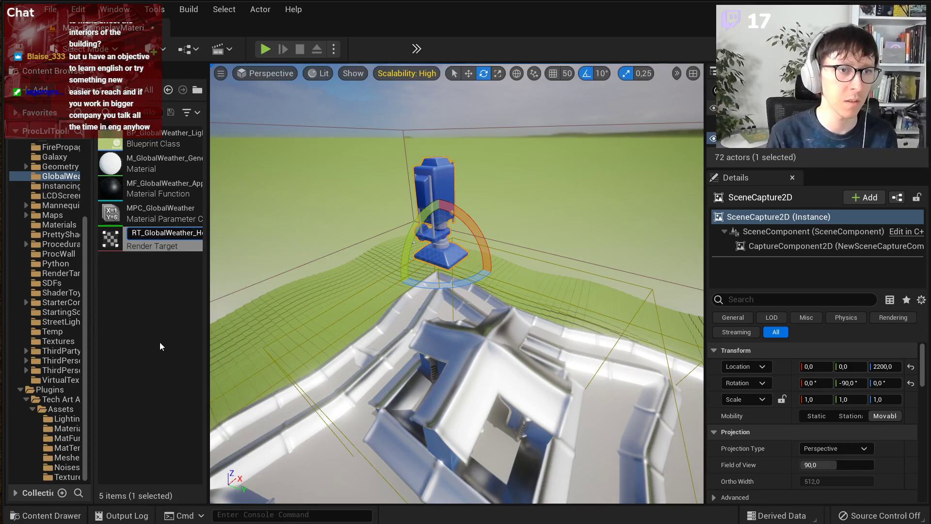
{"action": "key", "text": "Return"}
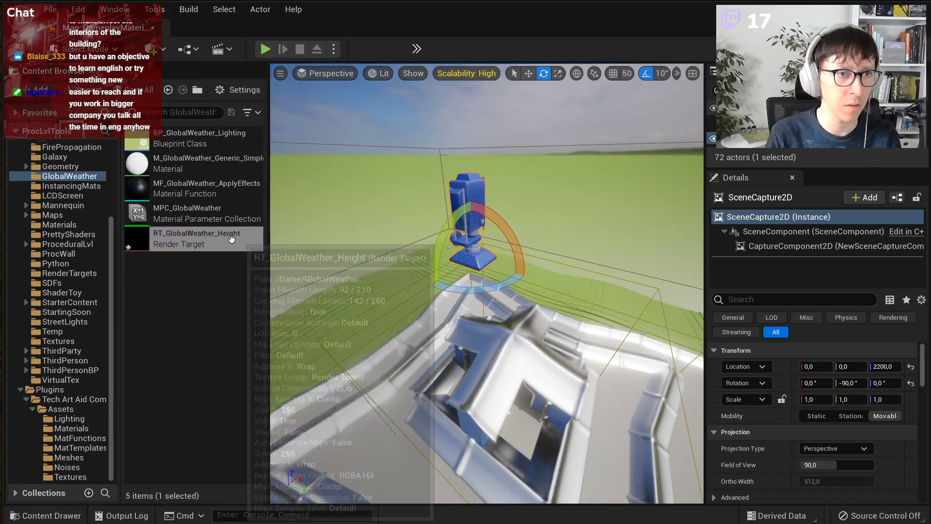
Step: Rename the new render target as RT_GlobalWeather_SceneHeight
{"action": "double_click", "coordinate": [196, 237]}
{"action": "left_click_drag", "start_coordinate": [610, 40], "coordinate": [874, 358]}
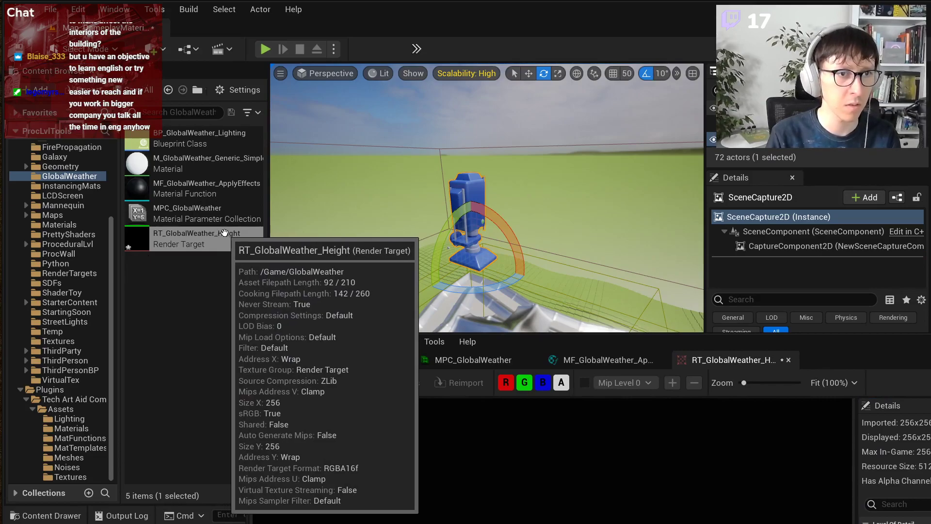
{"action": "left_click", "coordinate": [214, 234]}
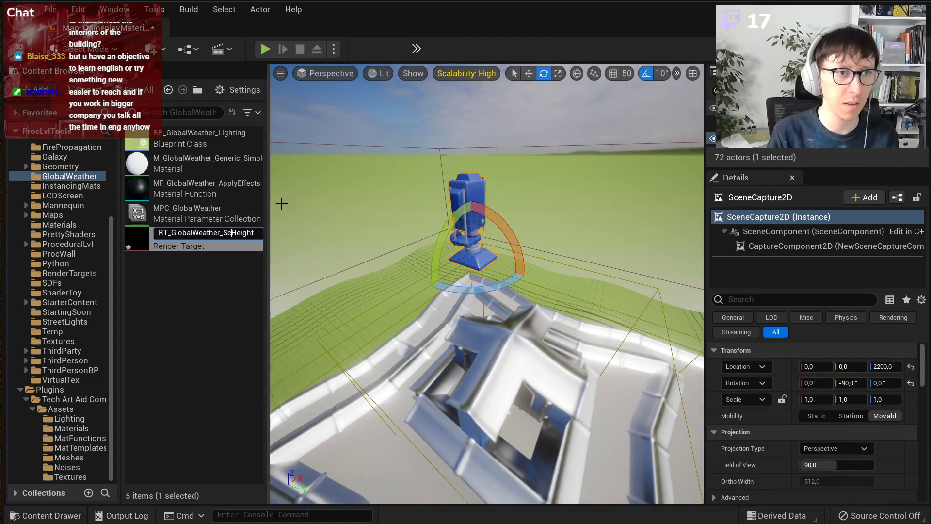
{"action": "key", "text": "Return"}
Step: Open RT_GlobalWeather_SceneHeight and set its Size X and Size Y to 512
{"action": "double_click", "coordinate": [198, 244]}
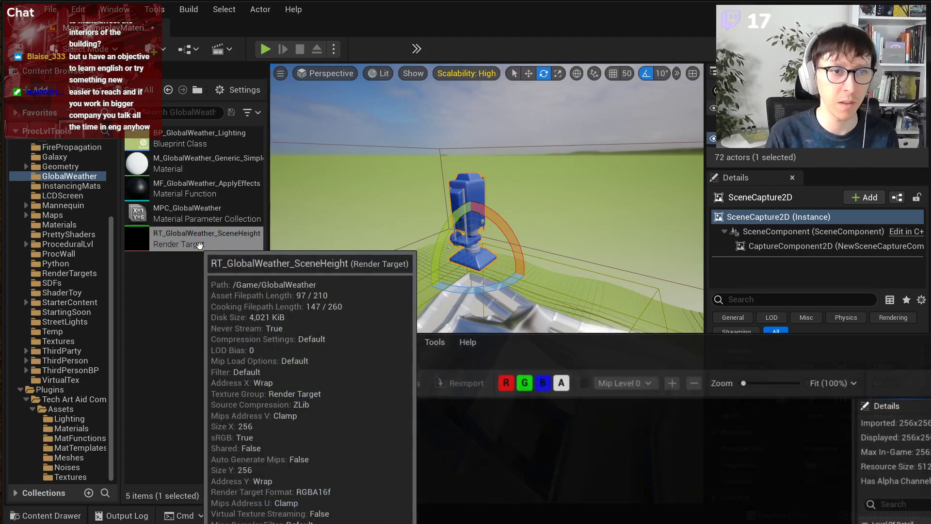
{"action": "left_click_drag", "start_coordinate": [598, 345], "coordinate": [333, 89]}
{"action": "left_click", "coordinate": [709, 366]}
{"action": "type", "text": "512"}
{"action": "key", "text": "Tab"}
{"action": "type", "text": "512"}
{"action": "key", "text": "Return"}
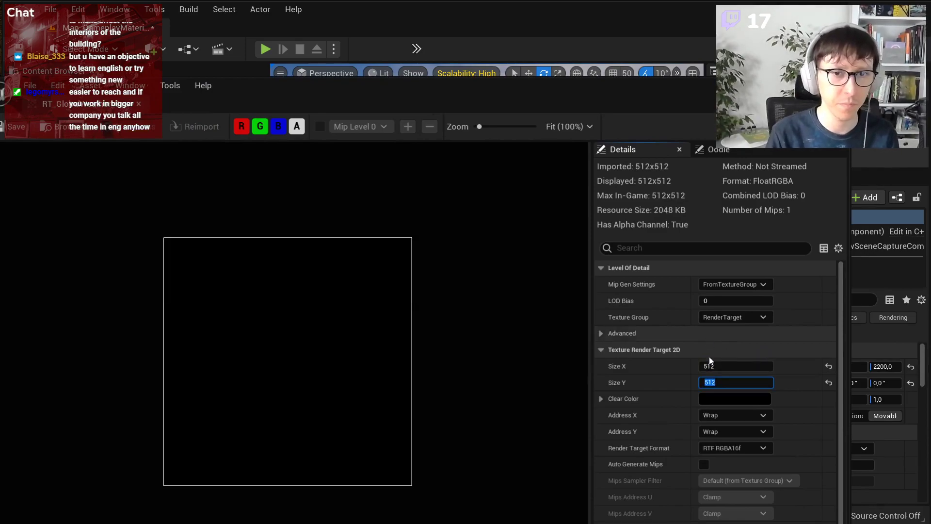
Step: Set the render target format of RT_GlobalWeather_SceneHeight to RTF R32f
{"action": "left_click", "coordinate": [750, 449]}
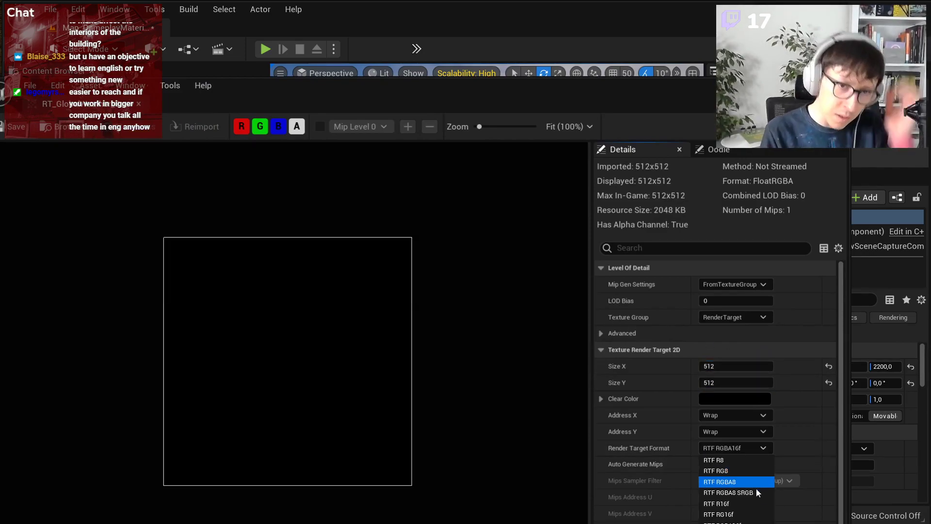
{"action": "left_click", "coordinate": [736, 504]}
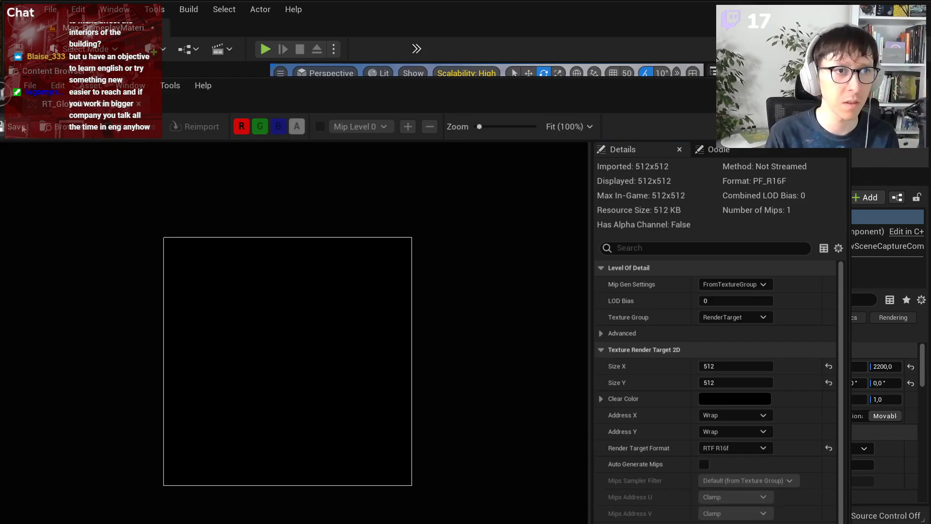
{"action": "left_click", "coordinate": [741, 446]}
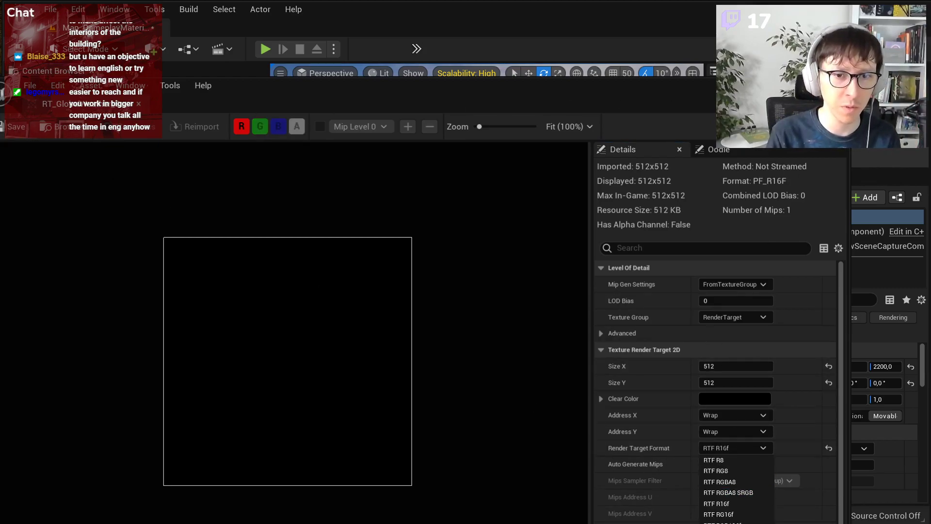
{"action": "left_click", "coordinate": [718, 523]}
{"action": "left_click_drag", "start_coordinate": [600, 101], "coordinate": [743, 99]}
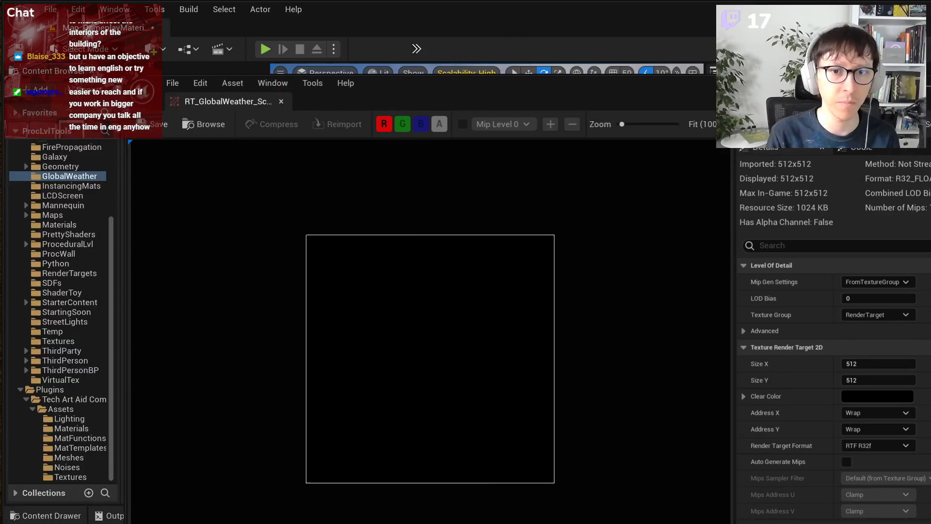
Step: Return to the level and set the scene capture's projection type to Orthographic
{"action": "key", "text": "alt+Tab"}
{"action": "key", "text": "s"}
{"action": "right_click_drag", "start_coordinate": [589, 197], "coordinate": [640, 192]}
{"action": "key", "text": "w"}
{"action": "key", "text": "a"}
{"action": "key", "text": "d"}
{"action": "right_click_drag", "start_coordinate": [592, 279], "coordinate": [504, 283]}
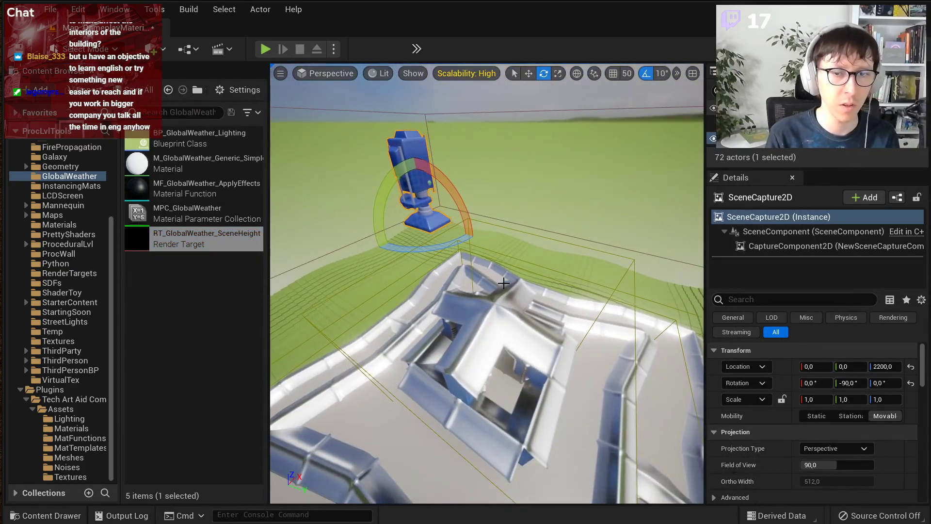
{"action": "left_click", "coordinate": [830, 449]}
{"action": "left_click", "coordinate": [831, 476]}
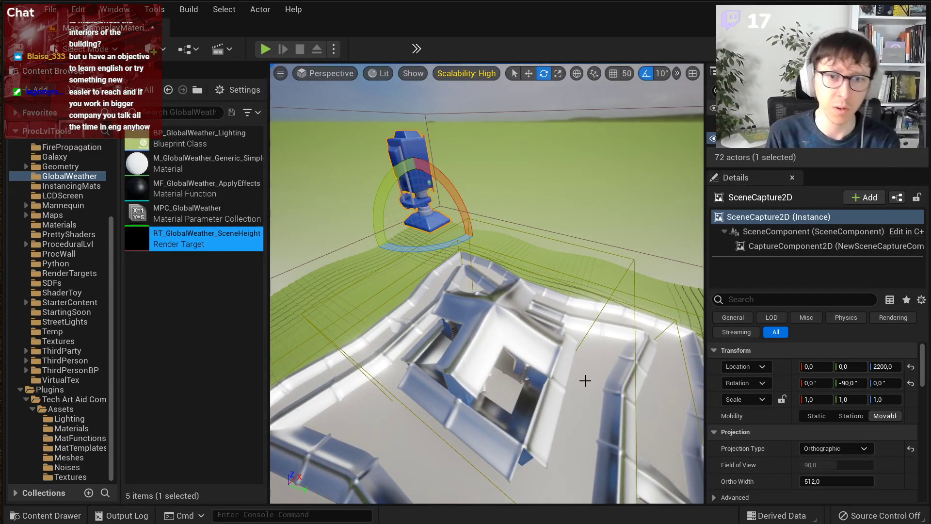
Step: Place the RT_GlobalWeather_SceneHeight preview beside the level and assign this render target as the scene capture's texture target
{"action": "double_click", "coordinate": [193, 243]}
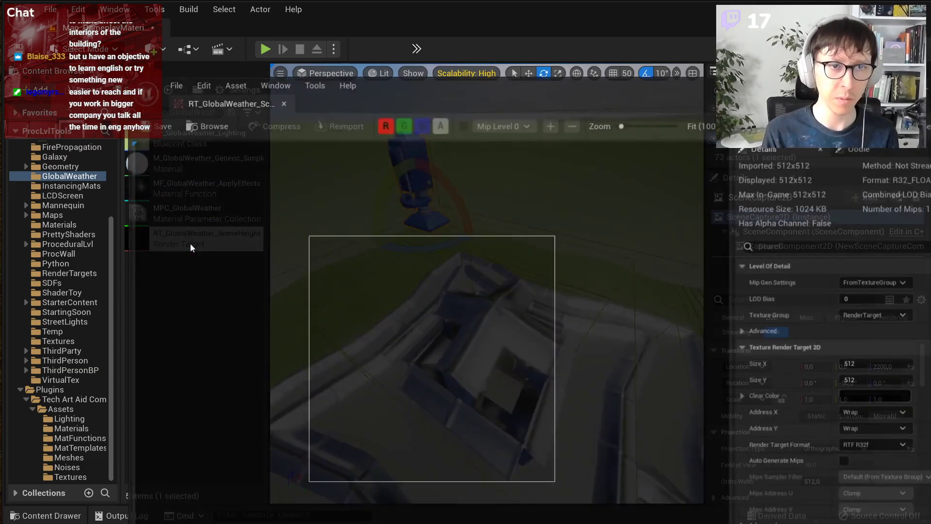
{"action": "left_click_drag", "start_coordinate": [665, 93], "coordinate": [795, 98]}
{"action": "left_click_drag", "start_coordinate": [284, 79], "coordinate": [699, 307]}
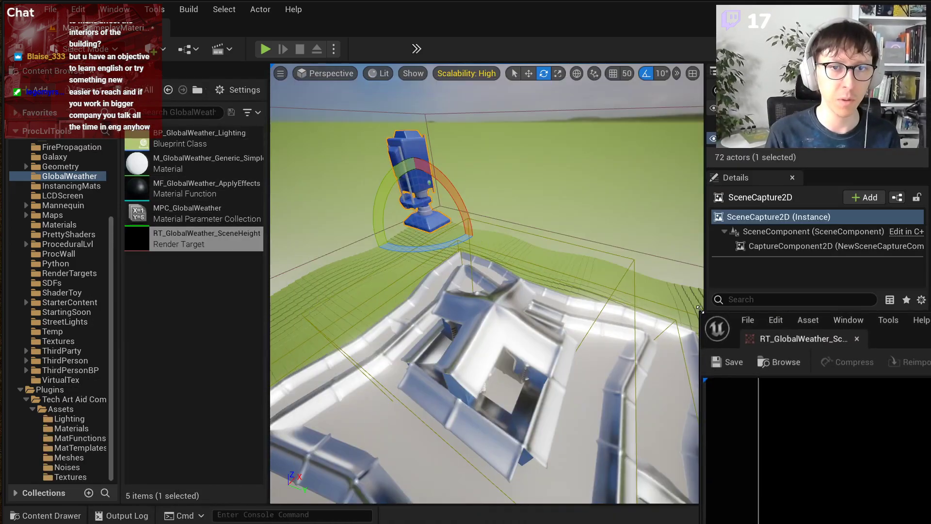
{"action": "left_click_drag", "start_coordinate": [930, 323], "coordinate": [393, 285]}
{"action": "right_click_drag", "start_coordinate": [454, 165], "coordinate": [434, 178]}
{"action": "scroll", "coordinate": [814, 422], "scroll_direction": "down", "scroll_amount": 5}
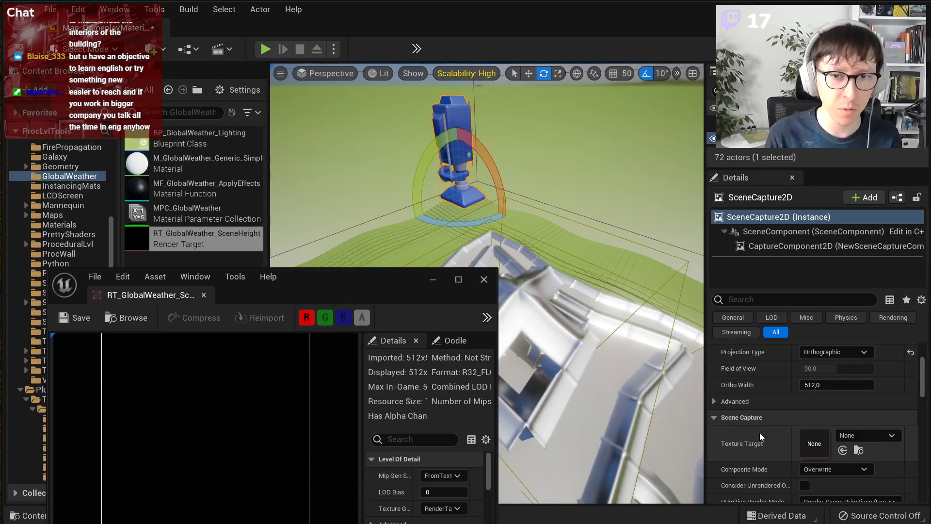
{"action": "left_click_drag", "start_coordinate": [194, 237], "coordinate": [814, 404]}
{"action": "scroll", "coordinate": [524, 238], "scroll_direction": "down", "scroll_amount": 5}
Step: Set the scene capture's ortho width to about 3188 and shift the actor along X over the building
{"action": "key", "text": "w"}
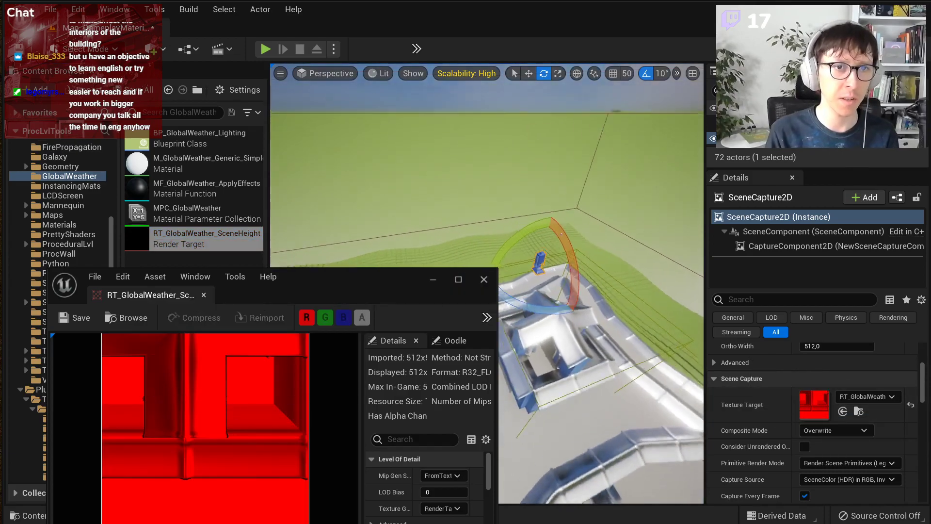
{"action": "left_click_drag", "start_coordinate": [552, 196], "coordinate": [542, 224]}
{"action": "scroll", "coordinate": [769, 412], "scroll_direction": "up", "scroll_amount": 3}
{"action": "left_click_drag", "start_coordinate": [845, 407], "coordinate": [892, 406]}
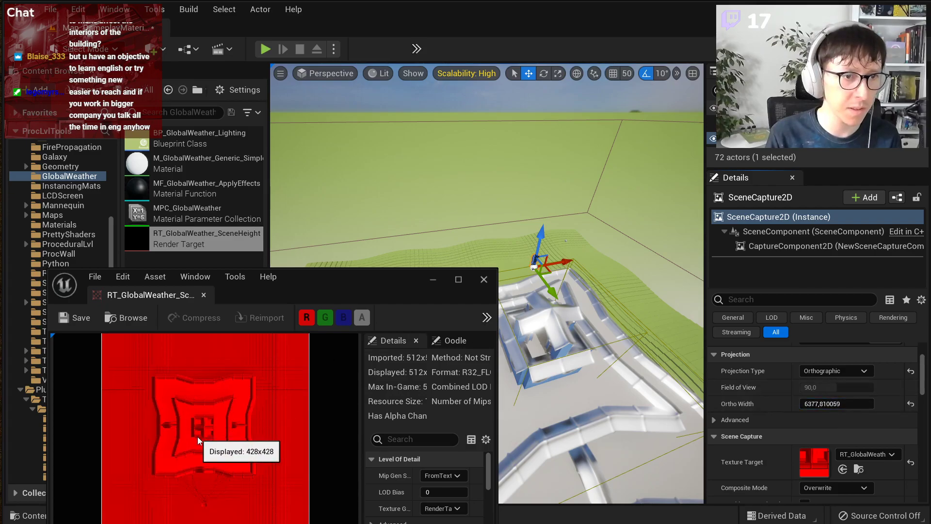
{"action": "scroll", "coordinate": [197, 437], "scroll_direction": "up", "scroll_amount": 1}
{"action": "left_click_drag", "start_coordinate": [836, 404], "coordinate": [824, 403]}
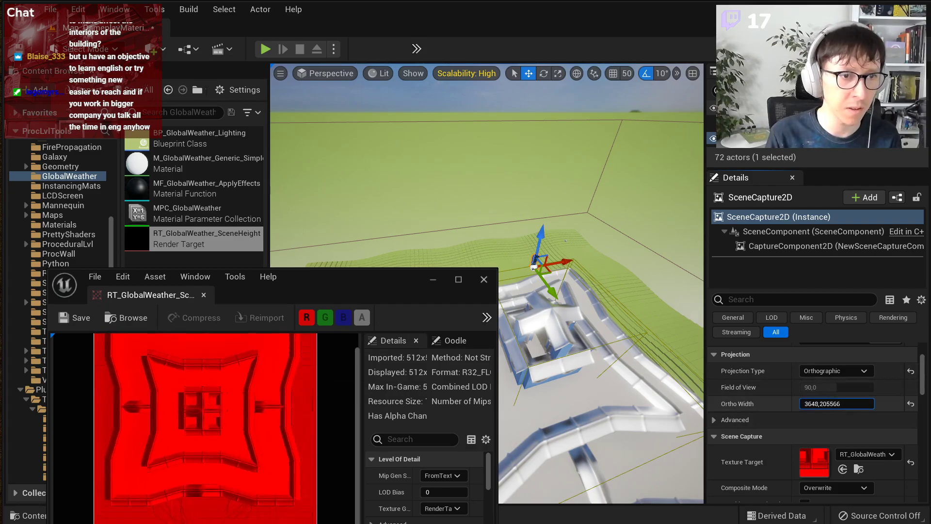
{"action": "right_click_drag", "start_coordinate": [582, 203], "coordinate": [643, 236]}
{"action": "left_click_drag", "start_coordinate": [640, 236], "coordinate": [615, 245]}
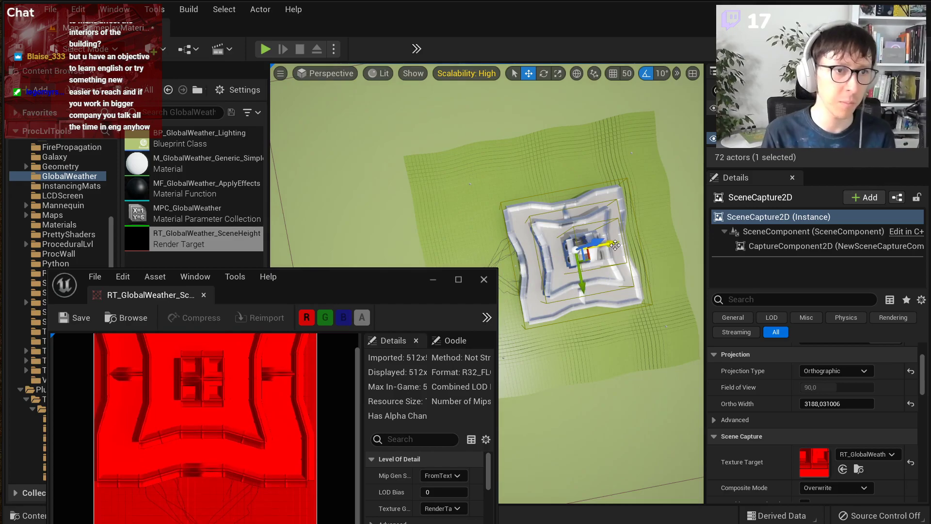
Step: Change the render target format of RT_GlobalWeather_SceneHeight to 32-bit float RGBA and save all changes
{"action": "scroll", "coordinate": [415, 477], "scroll_direction": "down", "scroll_amount": 8}
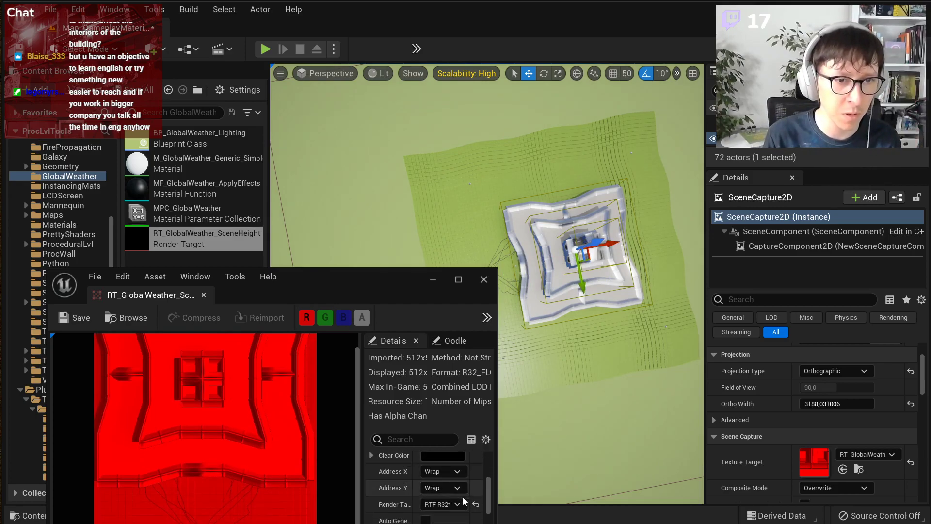
{"action": "left_click", "coordinate": [463, 502]}
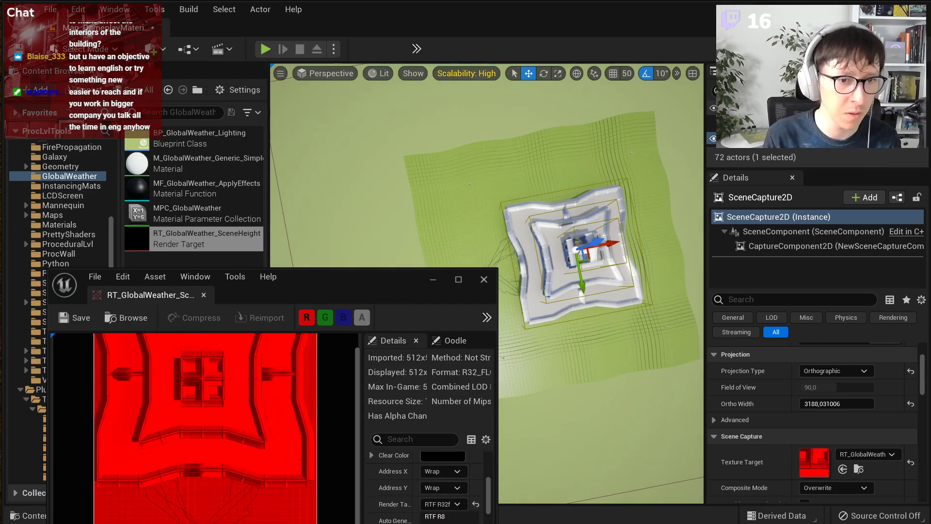
{"action": "left_click", "coordinate": [437, 523]}
{"action": "key", "text": "ctrl+shift+s"}
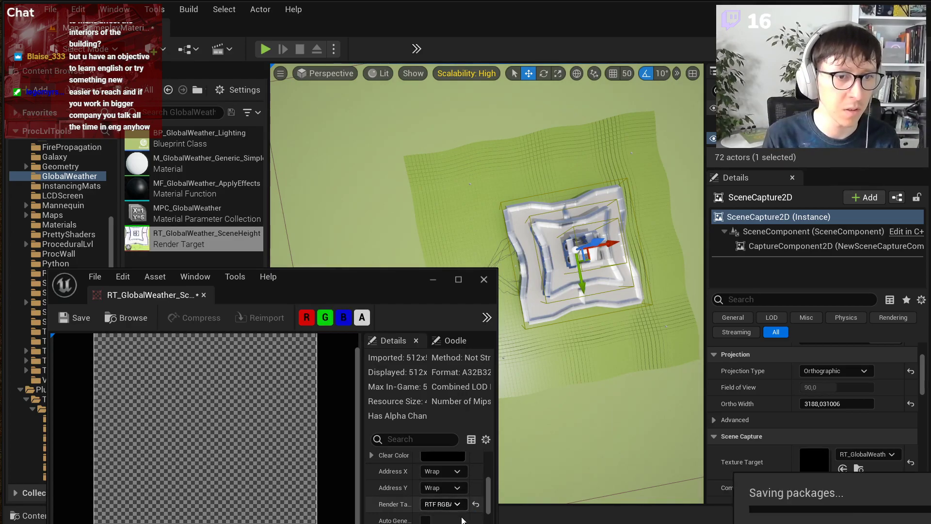
Step: Hide the alpha channel in the render target preview and shift the scene capture along Y
{"action": "left_click", "coordinate": [360, 317]}
{"action": "left_click_drag", "start_coordinate": [583, 286], "coordinate": [606, 303]}
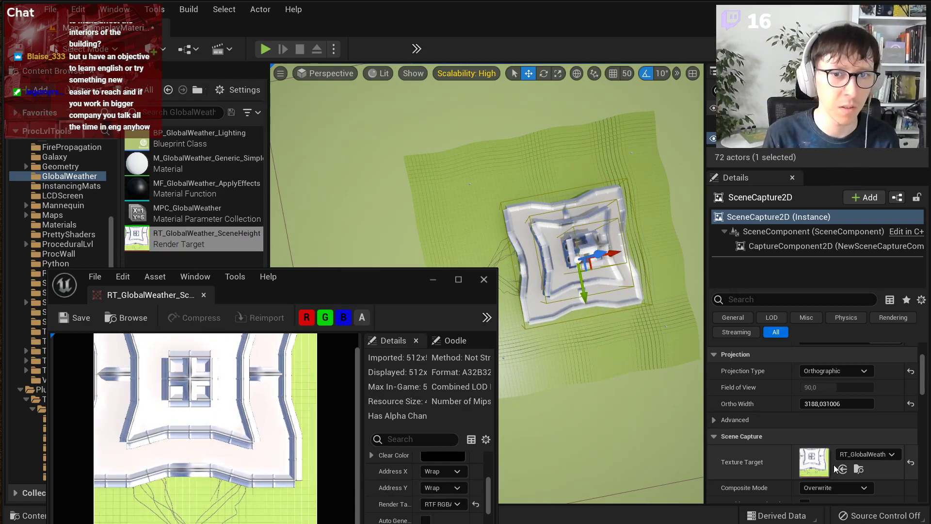
Step: Try the scene capture in perspective projection, switch it back to orthographic, and shift the actor over the building
{"action": "left_click", "coordinate": [836, 371]}
{"action": "left_click", "coordinate": [836, 384]}
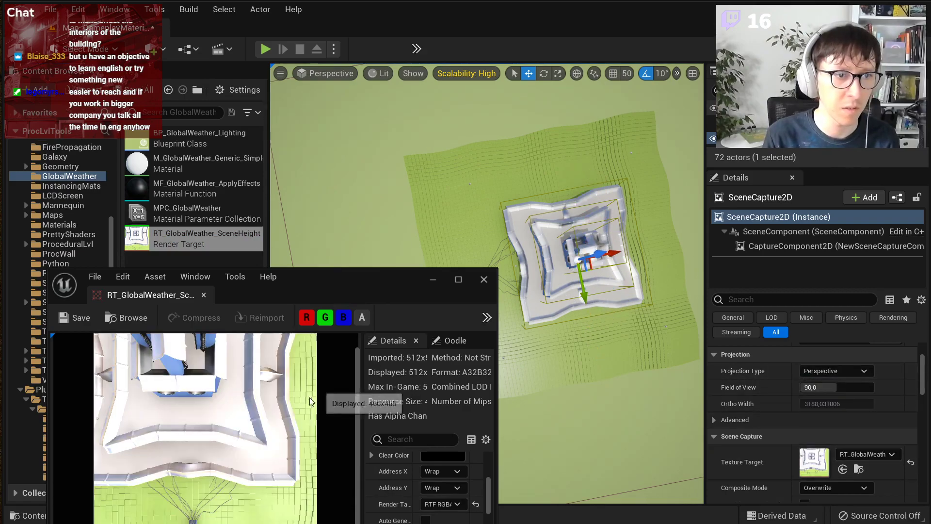
{"action": "left_click_drag", "start_coordinate": [583, 290], "coordinate": [573, 250]}
{"action": "left_click", "coordinate": [835, 370]}
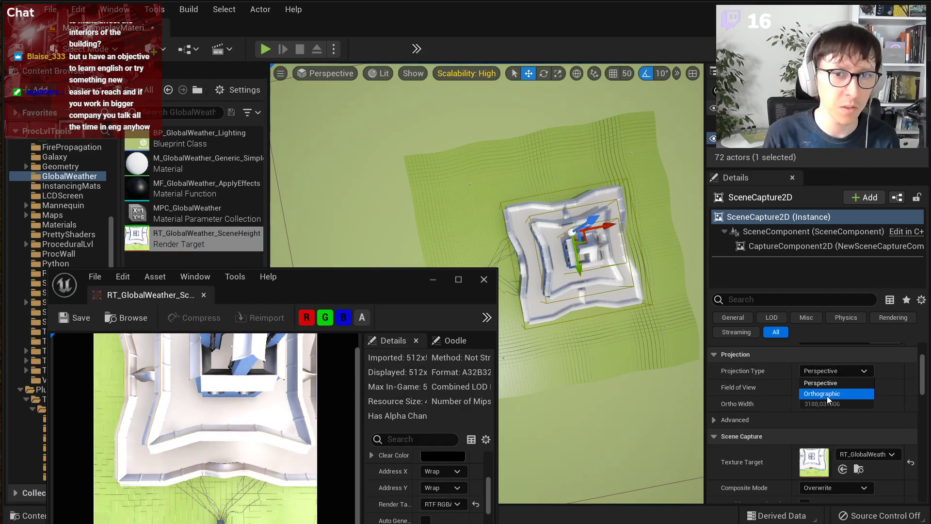
{"action": "left_click", "coordinate": [834, 395]}
{"action": "left_click_drag", "start_coordinate": [612, 226], "coordinate": [588, 229]}
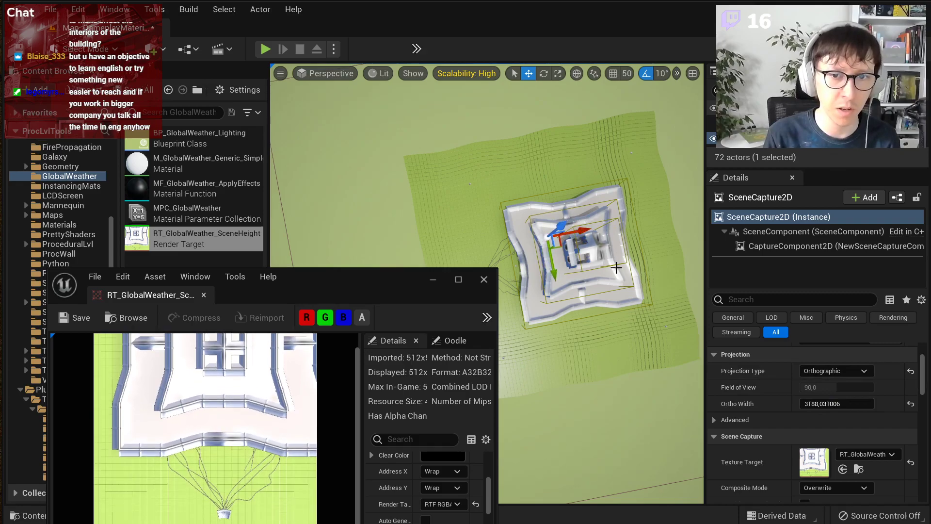
Step: Set the scene capture's capture source to SceneDepth in R
{"action": "left_click", "coordinate": [713, 419]}
{"action": "scroll", "coordinate": [769, 394], "scroll_direction": "down", "scroll_amount": 2}
{"action": "scroll", "coordinate": [767, 395], "scroll_direction": "down", "scroll_amount": 4}
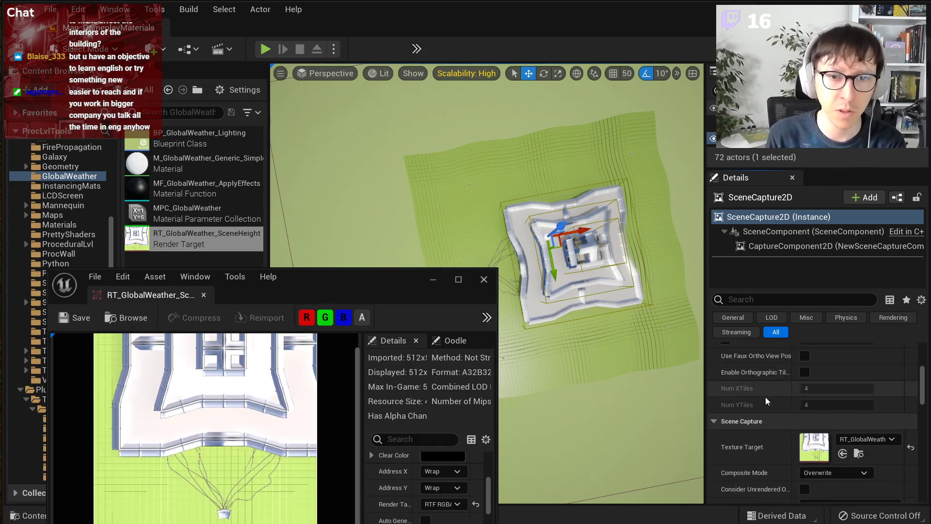
{"action": "scroll", "coordinate": [886, 412], "scroll_direction": "down", "scroll_amount": 1}
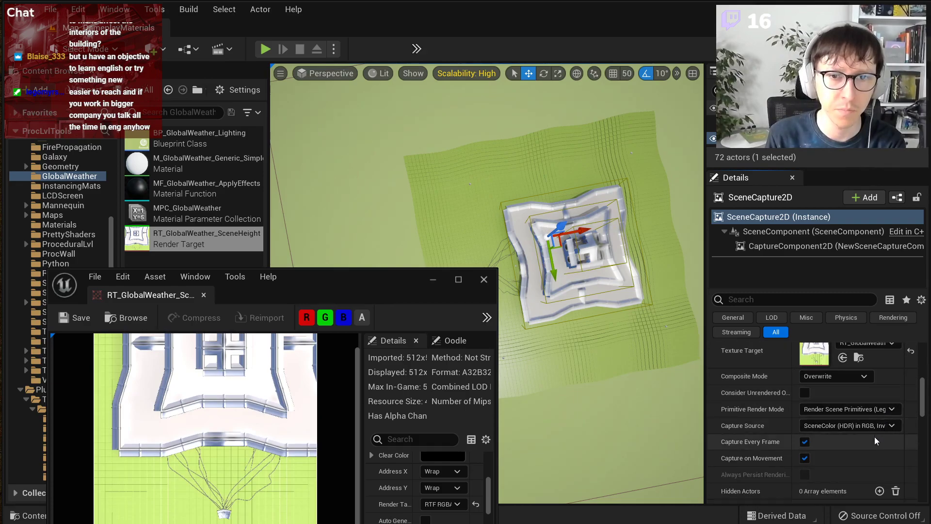
{"action": "left_click", "coordinate": [857, 425]}
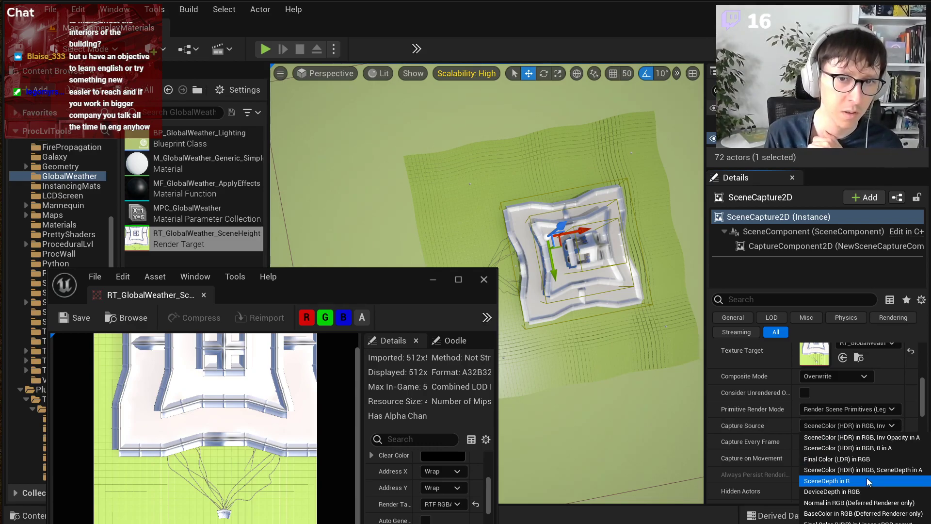
{"action": "left_click", "coordinate": [848, 481]}
Step: Change the render target format of RT_GlobalWeather_SceneHeight to RTF R32f and save the asset
{"action": "left_click", "coordinate": [443, 504]}
{"action": "left_click", "coordinate": [439, 523]}
{"action": "left_click", "coordinate": [65, 315]}
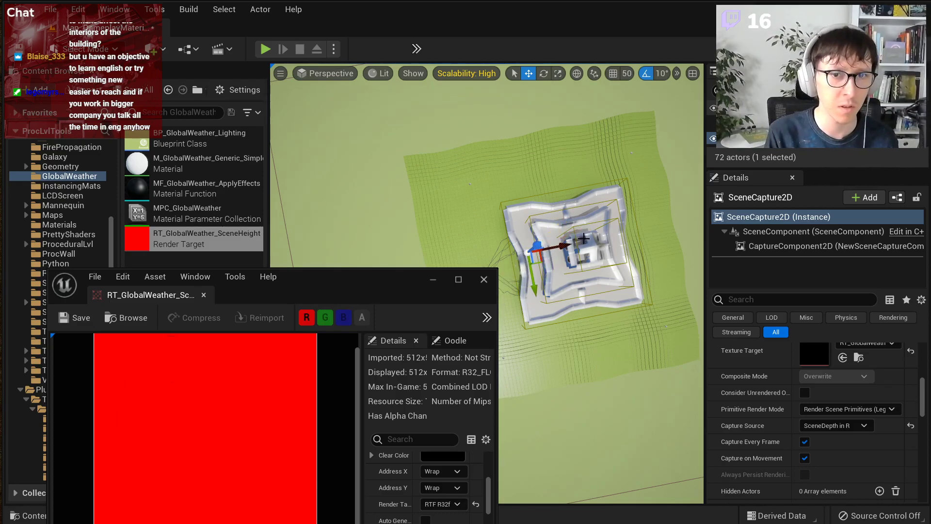
{"action": "scroll", "coordinate": [852, 393], "scroll_direction": "up", "scroll_amount": 5}
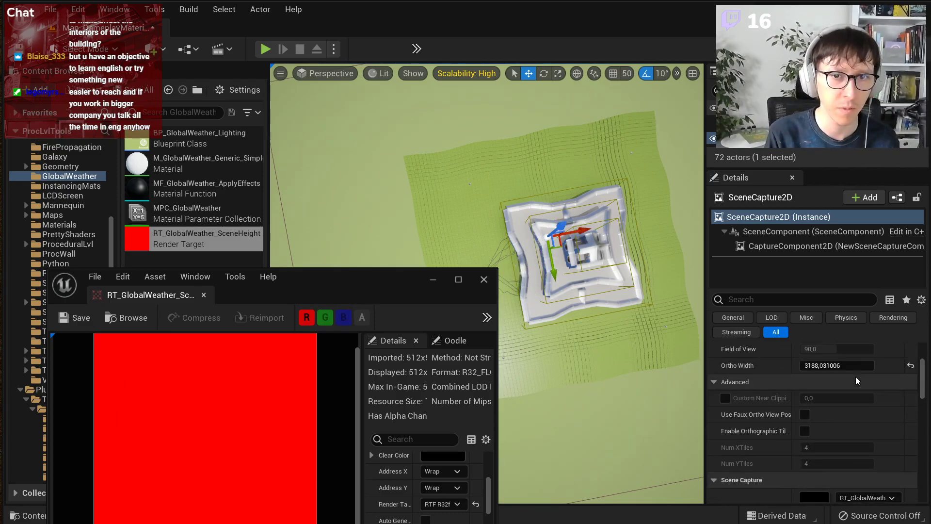
{"action": "scroll", "coordinate": [856, 378], "scroll_direction": "up", "scroll_amount": 2}
{"action": "left_click", "coordinate": [854, 376]}
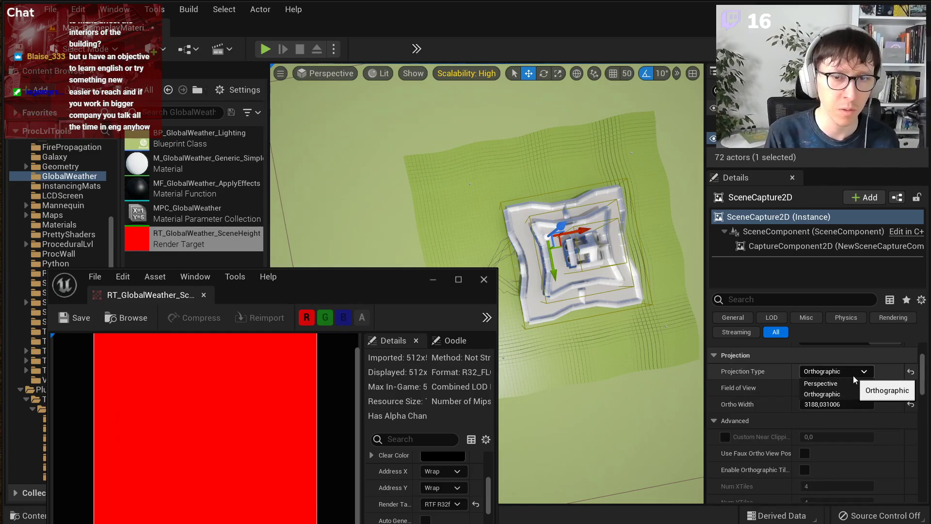
{"action": "left_click", "coordinate": [853, 375]}
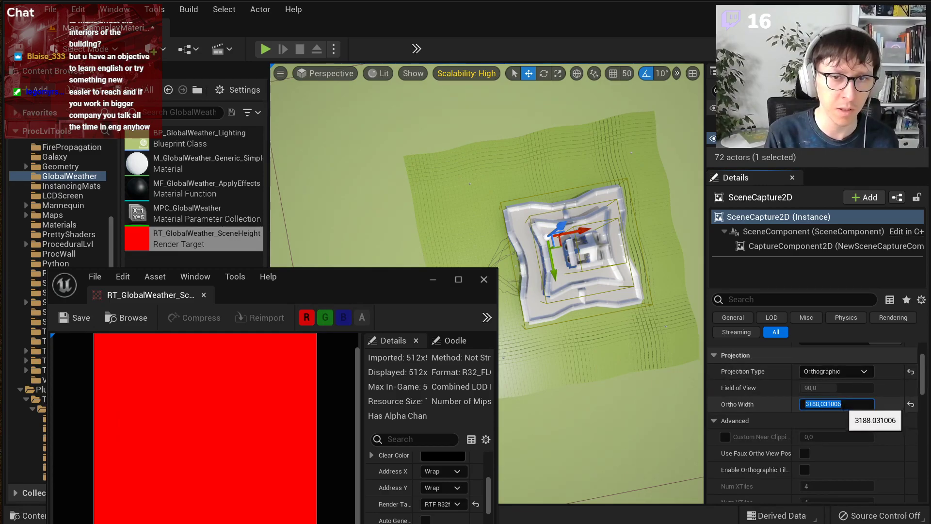
{"action": "left_click", "coordinate": [834, 372]}
{"action": "left_click", "coordinate": [819, 399]}
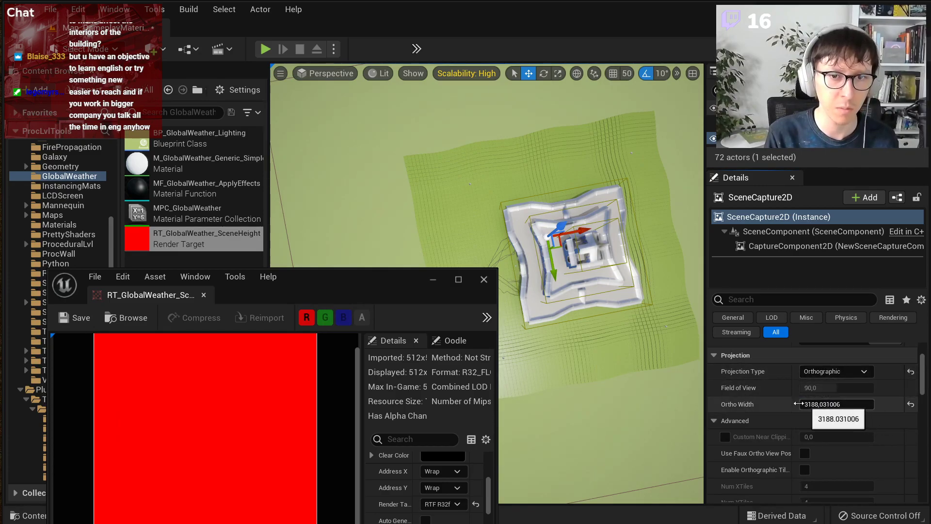
{"action": "left_click_drag", "start_coordinate": [793, 442], "coordinate": [800, 438]}
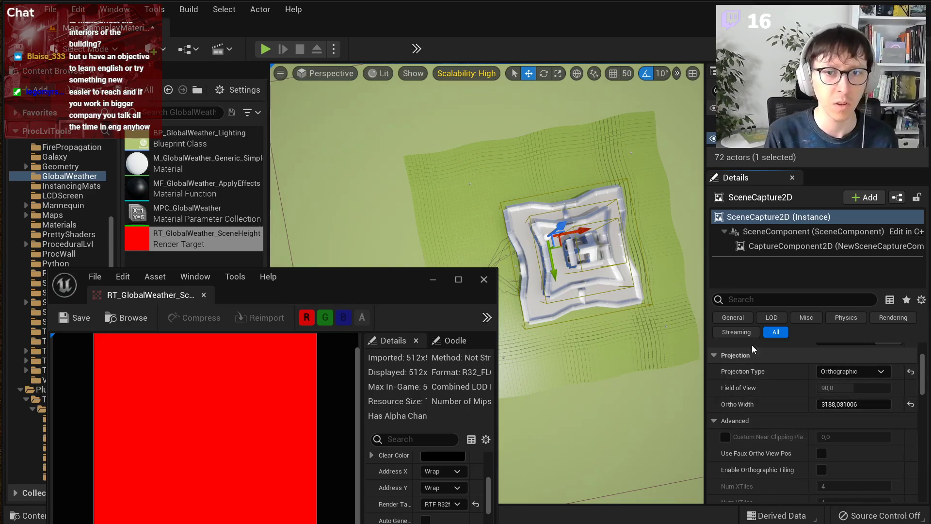
Step: Set the scene capture actor's location to X 0, Y 0, Z 2200 and save the level
{"action": "scroll", "coordinate": [725, 322], "scroll_direction": "up", "scroll_amount": 3}
{"action": "left_click", "coordinate": [839, 367]}
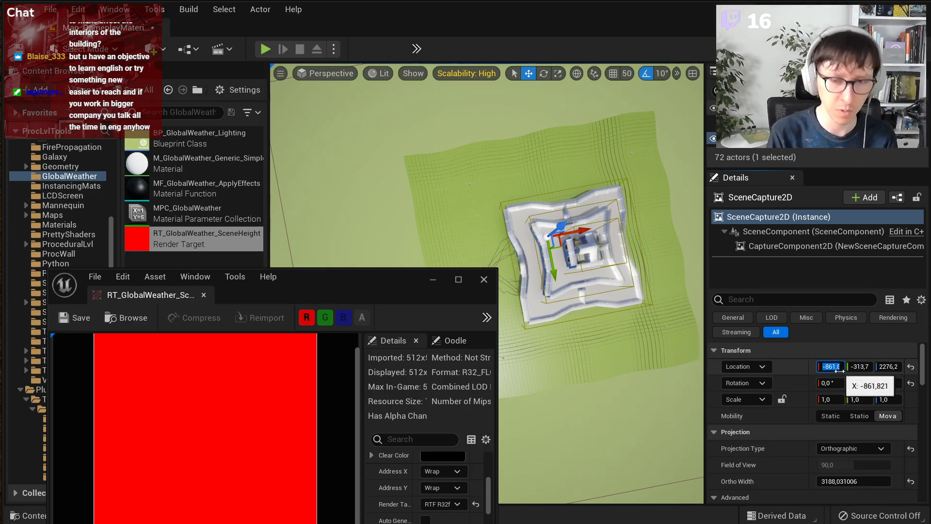
{"action": "type", "text": "0"}
{"action": "key", "text": "Tab"}
{"action": "type", "text": "0"}
{"action": "key", "text": "Tab"}
{"action": "type", "text": "0"}
{"action": "right_click_drag", "start_coordinate": [601, 287], "coordinate": [629, 207]}
{"action": "key", "text": "w"}
{"action": "key", "text": "s"}
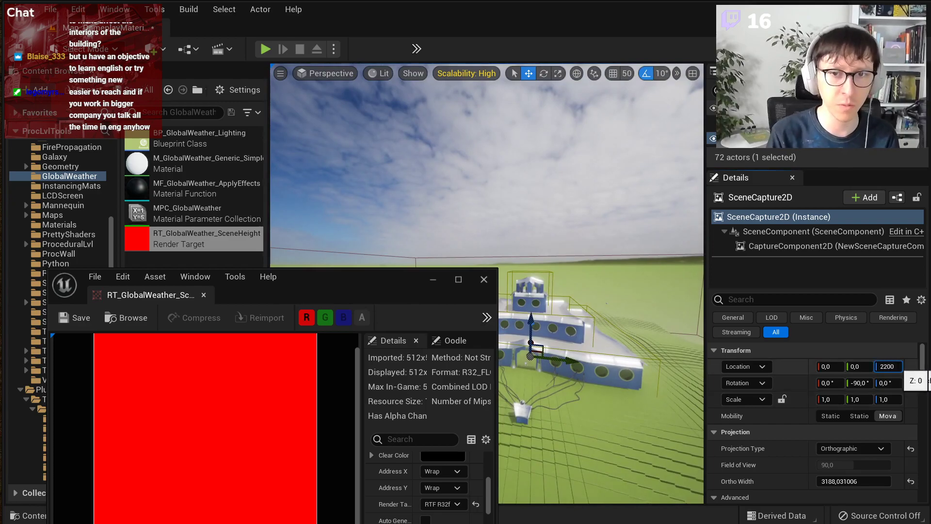
{"action": "key", "text": "Return"}
{"action": "right_click_drag", "start_coordinate": [616, 291], "coordinate": [626, 290]}
{"action": "key", "text": "ctrl+s"}
Step: Close the render target preview and inspect the scene capture's position above the building from several angles
{"action": "left_click_drag", "start_coordinate": [312, 281], "coordinate": [476, 342]}
{"action": "left_click", "coordinate": [646, 341]}
{"action": "right_click_drag", "start_coordinate": [646, 342], "coordinate": [643, 325]}
{"action": "key", "text": "w"}
{"action": "key", "text": "w"}
{"action": "mouse_move", "coordinate": [551, 312]}
{"action": "right_mouse_down"}
{"action": "mouse_move", "coordinate": [553, 359]}
{"action": "mouse_move", "coordinate": [551, 312]}
{"action": "right_mouse_up"}
{"action": "key", "text": "s"}
{"action": "right_click_drag", "start_coordinate": [350, 245], "coordinate": [350, 286]}
{"action": "key", "text": "w"}
{"action": "key", "text": "s"}
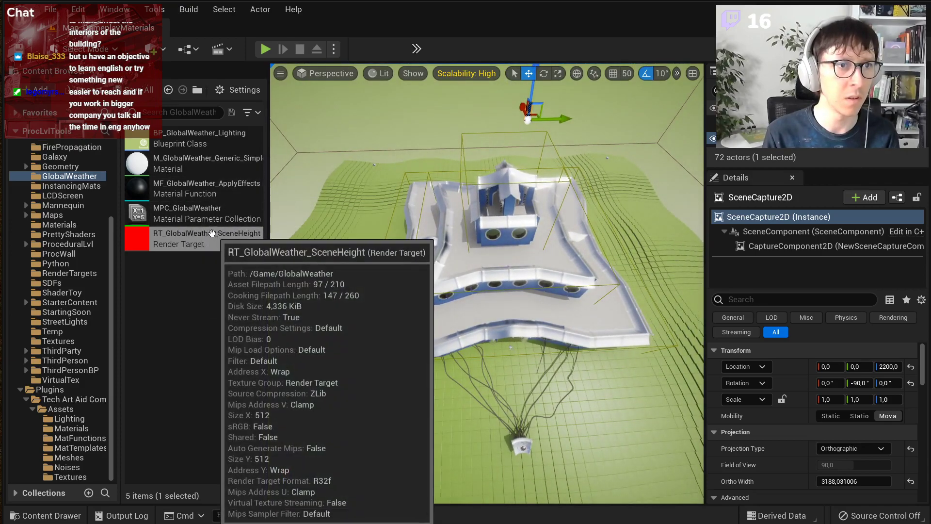
Step: Open the MF_GlobalWeather_ApplyEffects material function, then enlarge its window and arrange it beside the asset list
{"action": "double_click", "coordinate": [184, 190]}
{"action": "left_click_drag", "start_coordinate": [420, 344], "coordinate": [470, 192]}
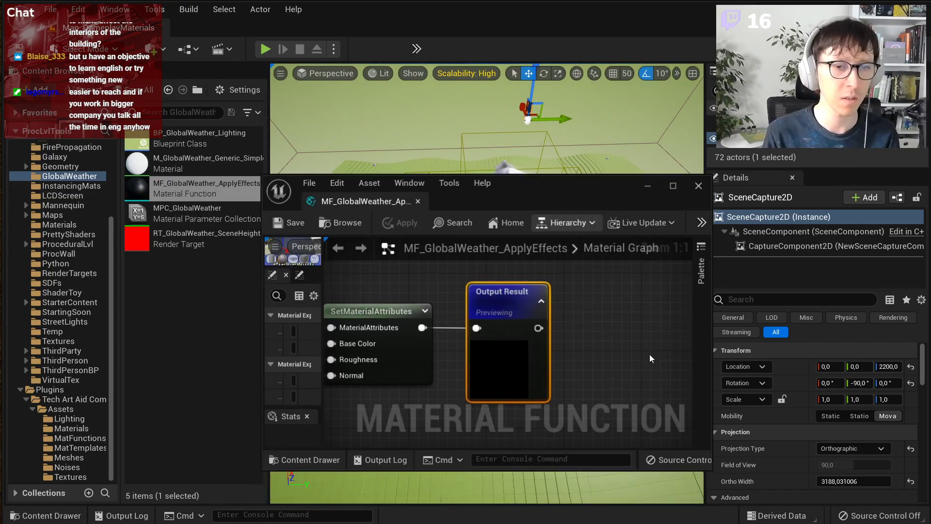
{"action": "left_click_drag", "start_coordinate": [713, 469], "coordinate": [930, 523]}
{"action": "left_click_drag", "start_coordinate": [526, 195], "coordinate": [774, 81]}
{"action": "right_click_drag", "start_coordinate": [712, 316], "coordinate": [929, 401]}
{"action": "left_click_drag", "start_coordinate": [823, 71], "coordinate": [646, 47]}
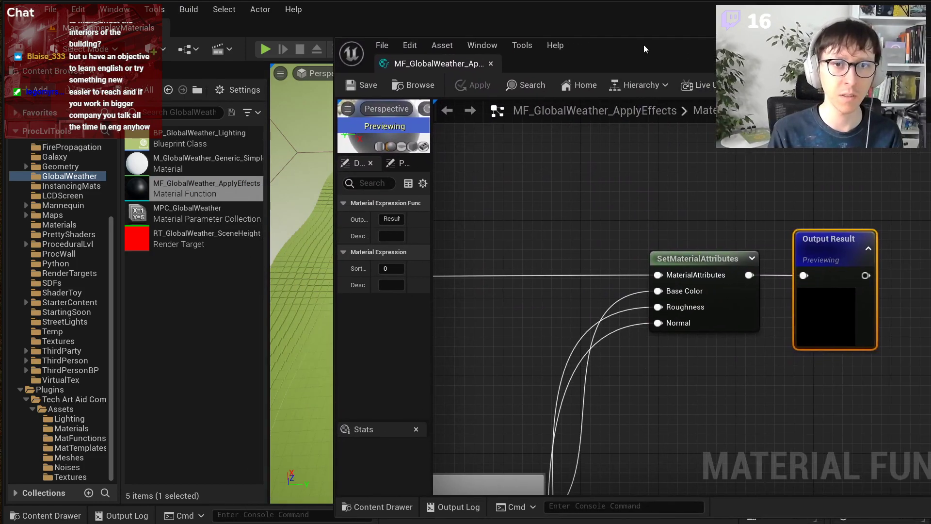
Step: Add RT_GlobalWeather_SceneHeight to the material graph as a Texture Sample and place a Lerp node beside it
{"action": "left_click_drag", "start_coordinate": [184, 235], "coordinate": [470, 157]}
{"action": "right_click_drag", "start_coordinate": [579, 245], "coordinate": [746, 362]}
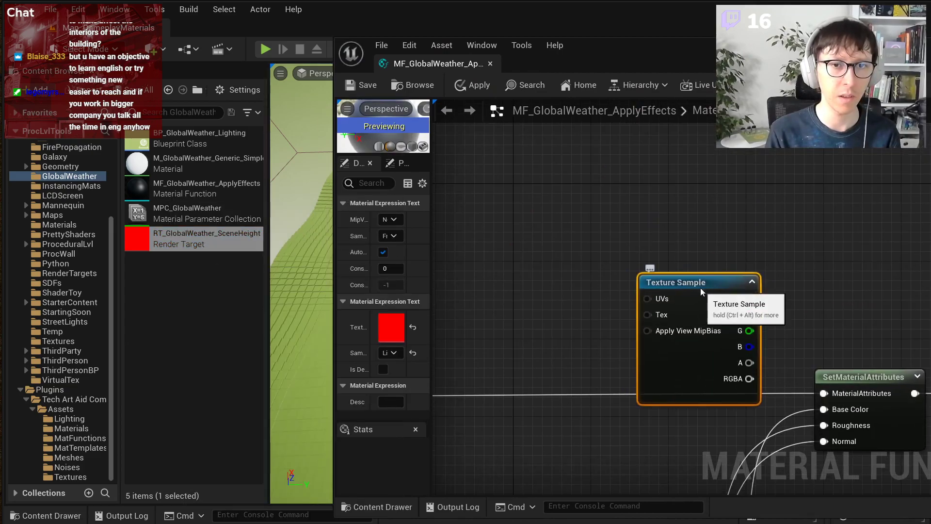
{"action": "left_click_drag", "start_coordinate": [700, 289], "coordinate": [546, 190]}
{"action": "right_click", "coordinate": [658, 220]}
{"action": "left_click", "coordinate": [717, 185]}
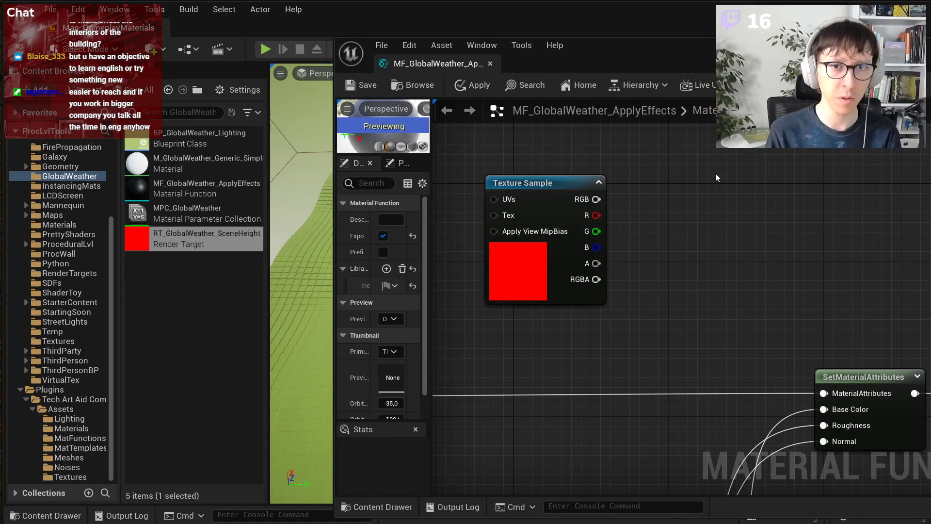
{"action": "key", "text": "l"}
{"action": "left_click", "coordinate": [704, 184]}
{"action": "right_click_drag", "start_coordinate": [686, 248], "coordinate": [726, 267]}
{"action": "right_click_drag", "start_coordinate": [670, 208], "coordinate": [718, 338]}
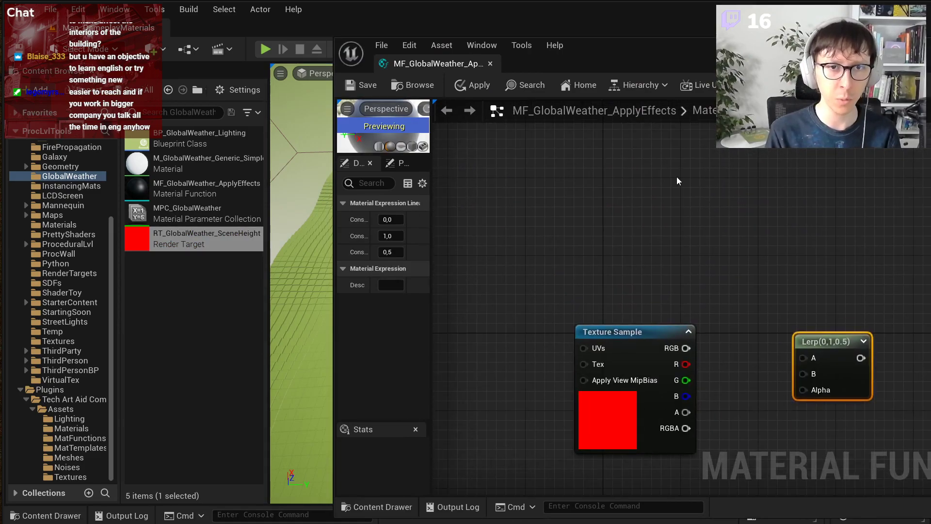
Step: Add two three-component constant nodes above the texture sample and color the upper one gray with RGB about 0.497
{"action": "key", "text": "3"}
{"action": "left_click", "coordinate": [672, 160]}
{"action": "left_click", "coordinate": [665, 266]}
{"action": "double_click", "coordinate": [699, 192]}
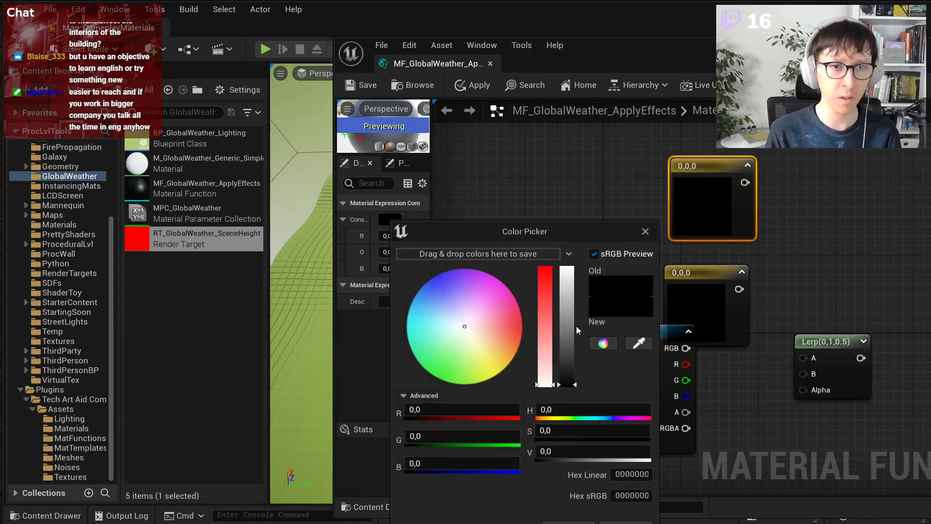
{"action": "left_click_drag", "start_coordinate": [569, 319], "coordinate": [565, 327]}
{"action": "left_click", "coordinate": [568, 522]}
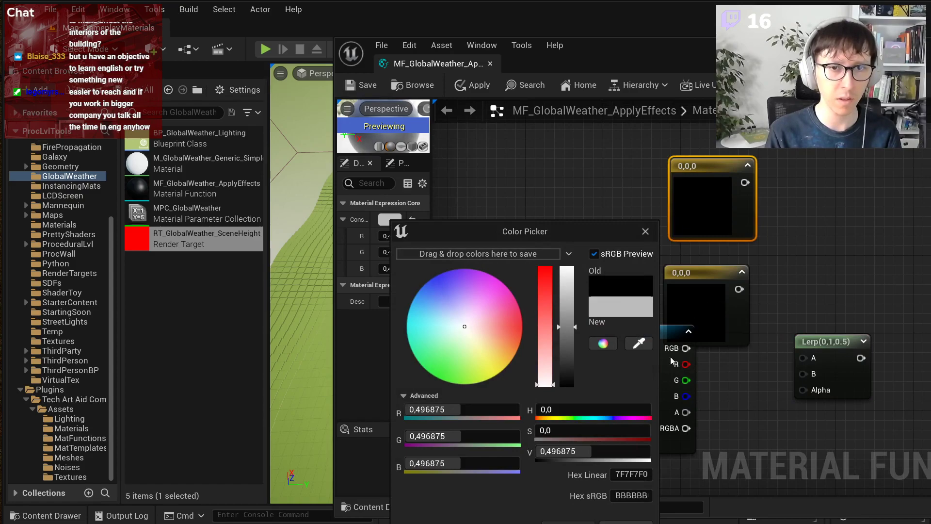
Step: Rearrange the two color constants and set the lower one to purple with RGB about 0.135, 0.001, 0.201
{"action": "left_click", "coordinate": [693, 282]}
{"action": "left_click", "coordinate": [708, 253]}
{"action": "left_click_drag", "start_coordinate": [705, 281], "coordinate": [718, 302]}
{"action": "left_click_drag", "start_coordinate": [718, 297], "coordinate": [628, 220]}
{"action": "left_click", "coordinate": [594, 251]}
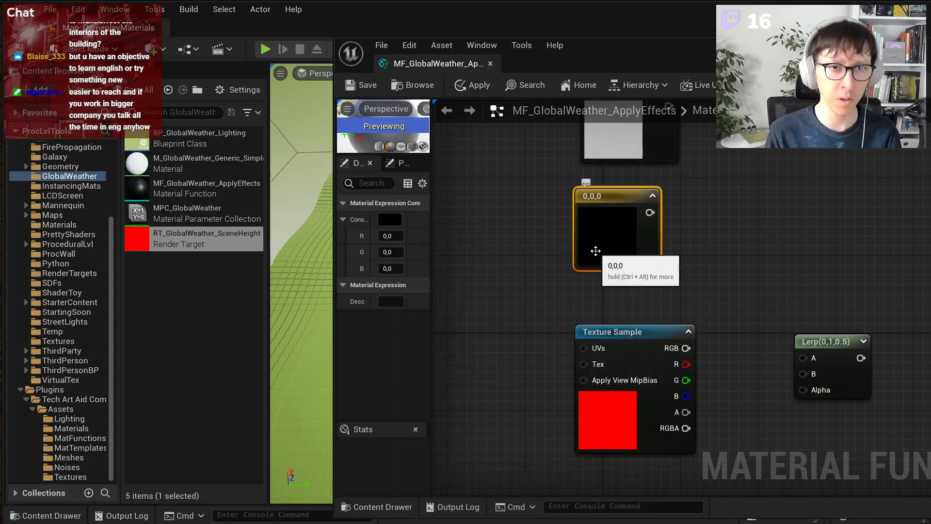
{"action": "left_click", "coordinate": [395, 223]}
{"action": "left_click", "coordinate": [477, 280]}
{"action": "left_click_drag", "start_coordinate": [569, 328], "coordinate": [569, 366]}
{"action": "left_click", "coordinate": [548, 273]}
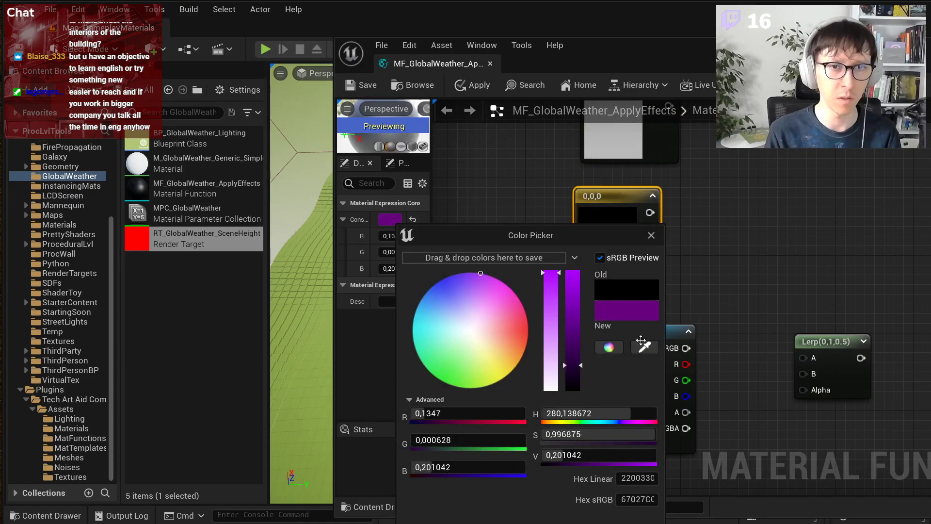
{"action": "left_click", "coordinate": [651, 235]}
Step: Connect the gray constant to the Lerp's A input and the purple one to B, and move the texture sample farther away
{"action": "left_click_drag", "start_coordinate": [803, 374], "coordinate": [677, 213]}
{"action": "right_click_drag", "start_coordinate": [661, 150], "coordinate": [666, 200]}
{"action": "left_click_drag", "start_coordinate": [674, 156], "coordinate": [810, 411]}
{"action": "right_click_drag", "start_coordinate": [833, 344], "coordinate": [849, 200]}
{"action": "left_click_drag", "start_coordinate": [605, 260], "coordinate": [450, 289]}
{"action": "right_click_drag", "start_coordinate": [660, 323], "coordinate": [725, 324]}
Step: Add a RemapValueRange node and a Saturate node between the texture sample and the Lerp
{"action": "right_click", "coordinate": [692, 313]}
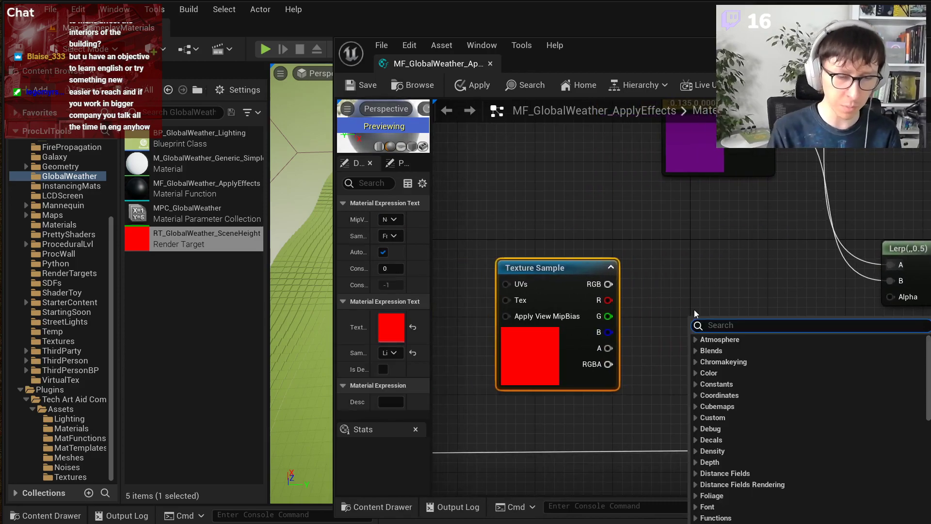
{"action": "type", "text": "remap"}
{"action": "key", "text": "Return"}
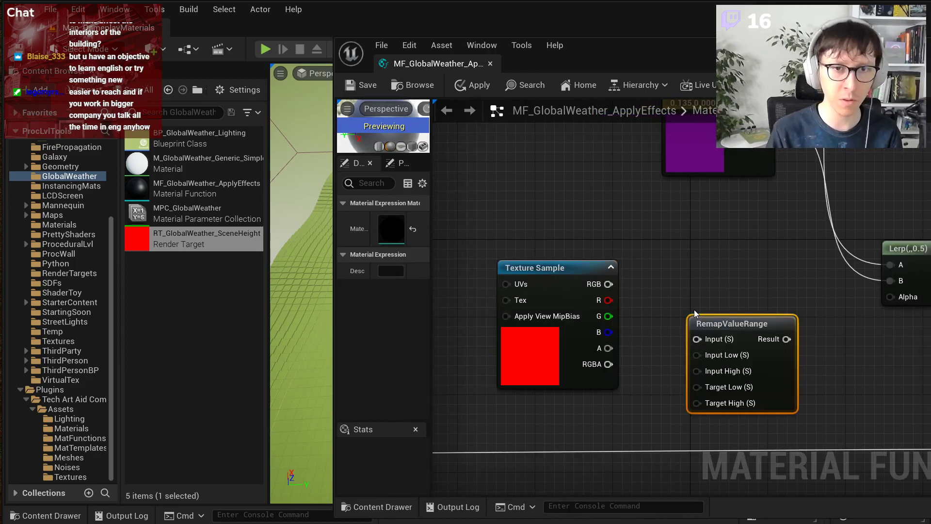
{"action": "right_click", "coordinate": [813, 337]}
{"action": "type", "text": "saturate"}
{"action": "key", "text": "Return"}
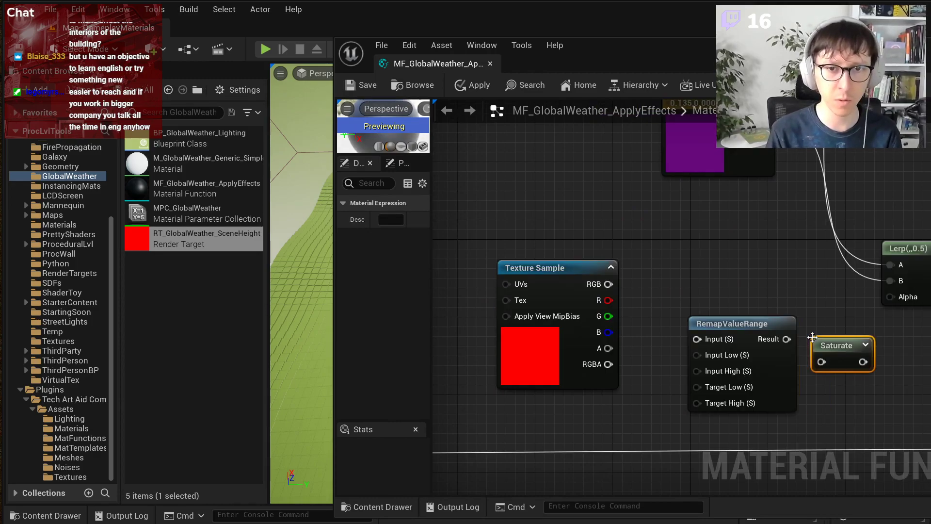
Step: Wire the texture's R output into RemapValueRange's Input and its Result through Saturate into the Lerp's Alpha, aligning the nodes
{"action": "left_click_drag", "start_coordinate": [786, 339], "coordinate": [890, 296]}
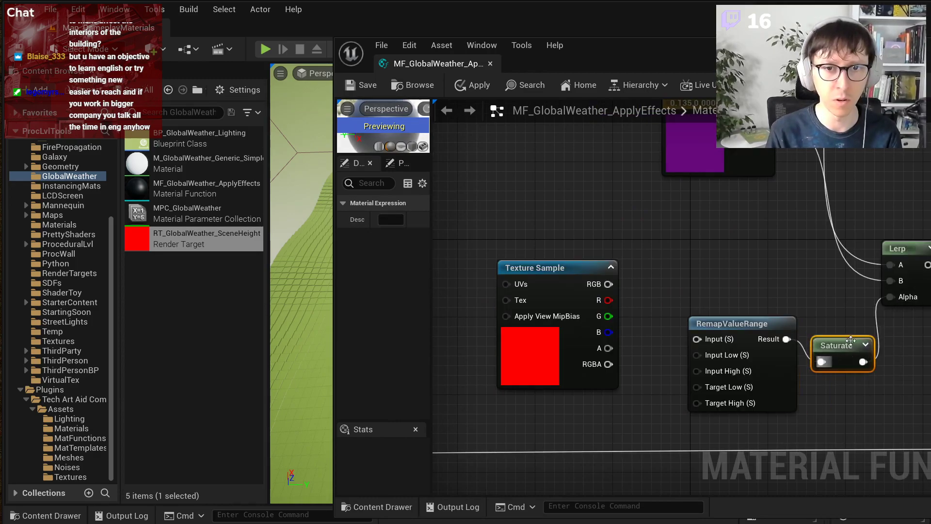
{"action": "left_click_drag", "start_coordinate": [845, 345], "coordinate": [850, 297]}
{"action": "left_click_drag", "start_coordinate": [745, 336], "coordinate": [728, 278]}
{"action": "left_click_drag", "start_coordinate": [608, 300], "coordinate": [681, 283]}
{"action": "right_click_drag", "start_coordinate": [623, 265], "coordinate": [666, 307]}
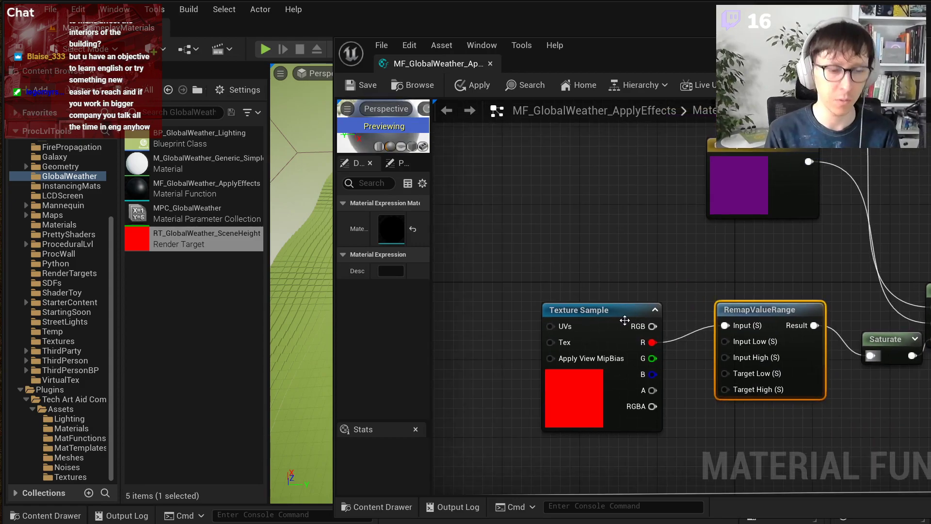
{"action": "key", "text": "1"}
{"action": "left_click", "coordinate": [606, 167]}
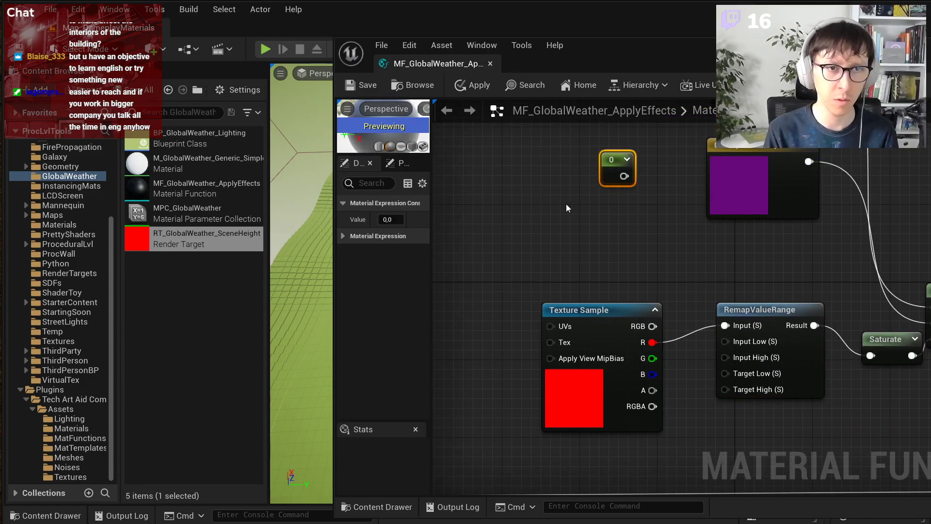
{"action": "key", "text": "Delete"}
Step: Add a scalar parameter named HeightStart above the texture sample
{"action": "key", "text": "s"}
{"action": "left_click", "coordinate": [529, 156]}
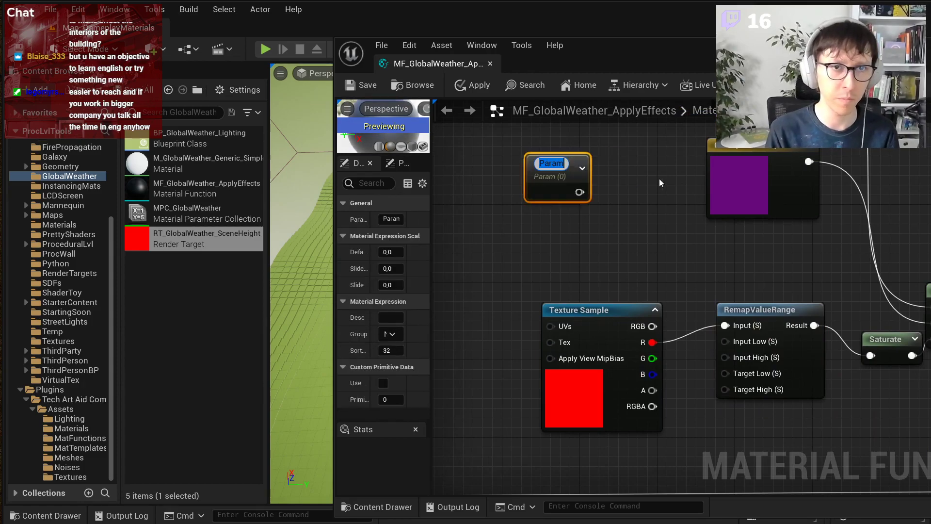
{"action": "type", "text": "HeightSta"}
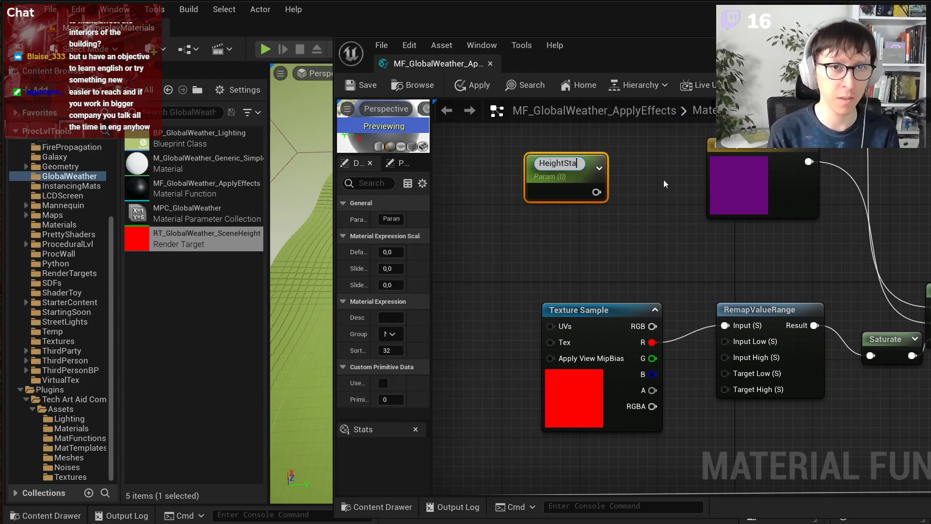
{"action": "type", "text": "rt"}
{"action": "key", "text": "Return"}
Step: Duplicate the parameter as HeightEnd and connect HeightStart to RemapValueRange's Input Low and HeightEnd to Input High
{"action": "key", "text": "ctrl+d"}
{"action": "left_click_drag", "start_coordinate": [551, 242], "coordinate": [544, 203]}
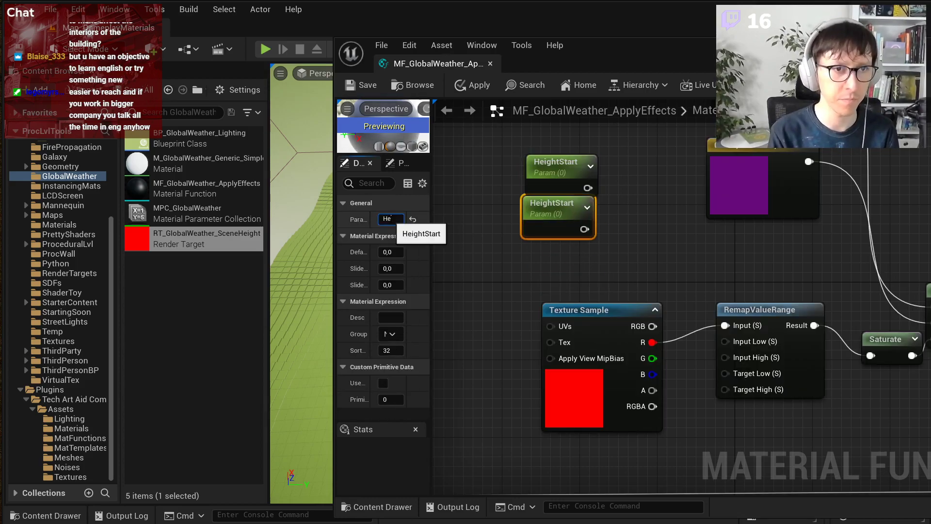
{"action": "key", "text": "Return"}
{"action": "left_click_drag", "start_coordinate": [580, 229], "coordinate": [725, 357]}
{"action": "left_click_drag", "start_coordinate": [588, 187], "coordinate": [725, 341]}
Step: Add constants 0 and 1 below the texture sample and connect them to RemapValueRange's Target Low and Target High
{"action": "left_click_drag", "start_coordinate": [595, 325], "coordinate": [538, 287]}
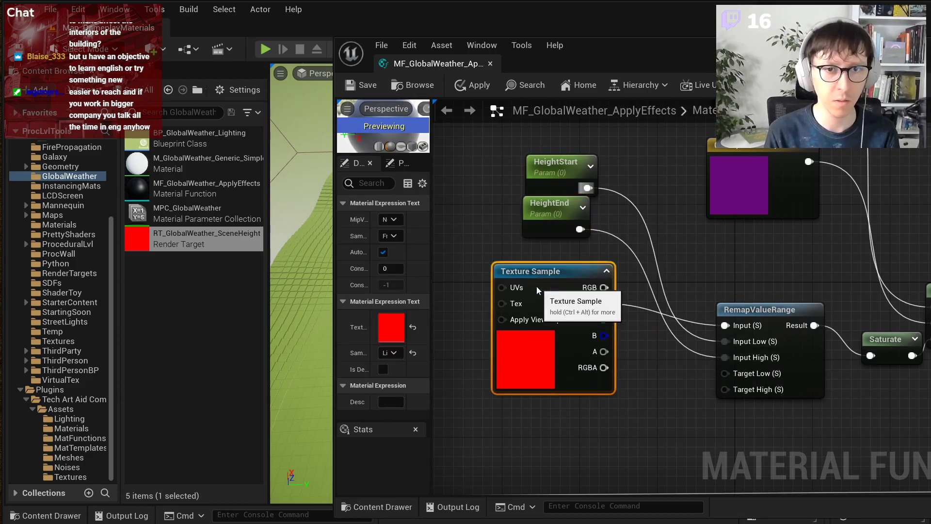
{"action": "left_click", "coordinate": [636, 365]}
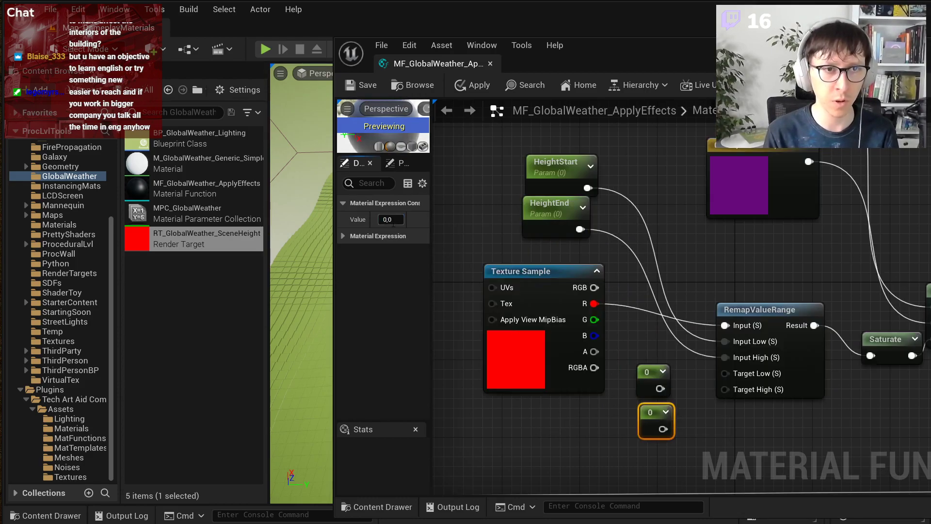
{"action": "left_click_drag", "start_coordinate": [662, 429], "coordinate": [725, 389]}
{"action": "left_click_drag", "start_coordinate": [660, 388], "coordinate": [724, 373]}
{"action": "scroll", "coordinate": [819, 331], "scroll_direction": "down", "scroll_amount": 3}
{"action": "right_click_drag", "start_coordinate": [819, 331], "coordinate": [684, 318]}
{"action": "left_click_drag", "start_coordinate": [776, 299], "coordinate": [825, 434]}
{"action": "scroll", "coordinate": [495, 318], "scroll_direction": "up", "scroll_amount": 1}
{"action": "left_click", "coordinate": [485, 320]}
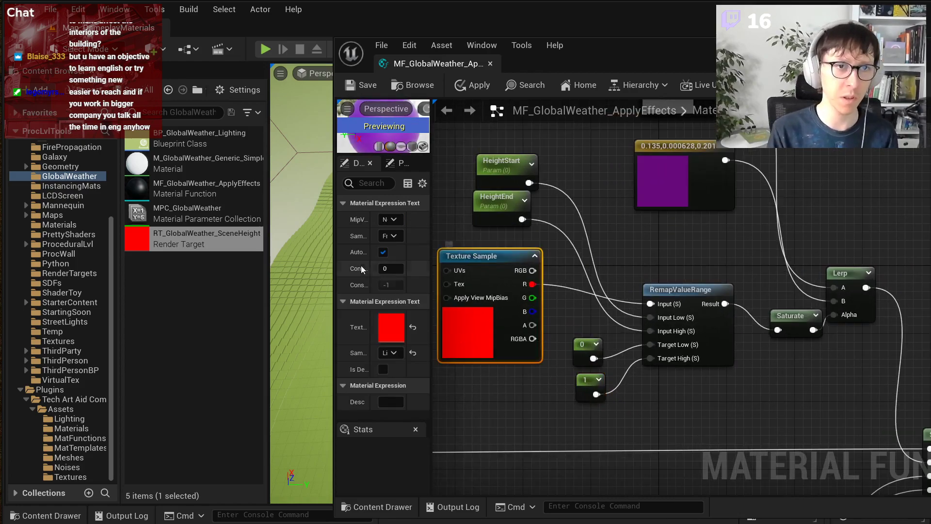
Step: Examine the building and its surrounding terrain from several angles and select the BP_GlobalWeather_Lighting actor
{"action": "left_click_drag", "start_coordinate": [662, 54], "coordinate": [930, 189]}
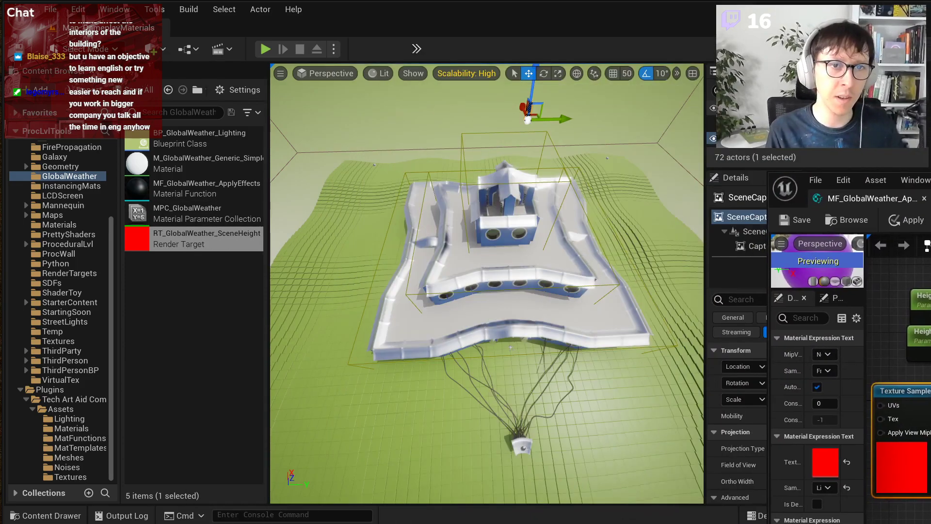
{"action": "right_click_drag", "start_coordinate": [521, 158], "coordinate": [527, 140]}
{"action": "left_click", "coordinate": [570, 164]}
{"action": "right_click_drag", "start_coordinate": [570, 164], "coordinate": [539, 178]}
{"action": "key", "text": "w"}
{"action": "key", "text": "s"}
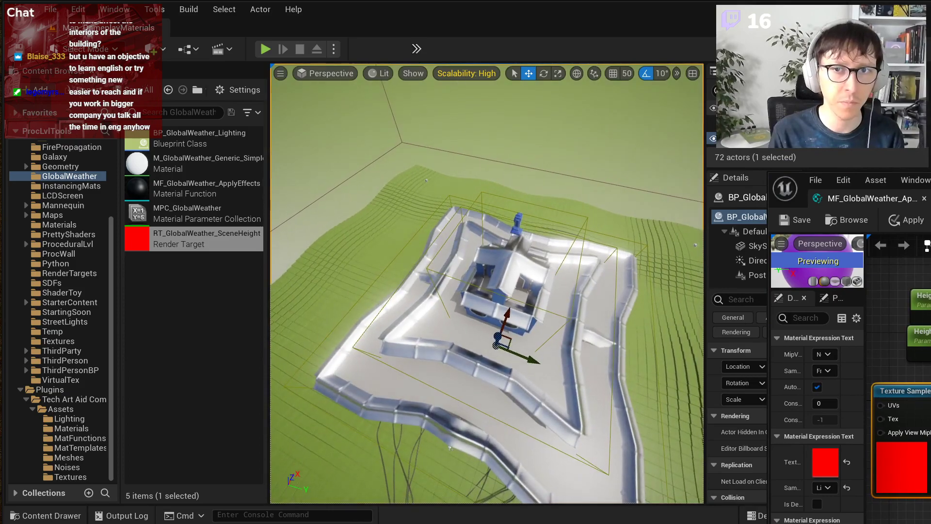
Step: Apply the material function and set the HeightEnd parameter's default value to 1, rearranging the windows to enlarge the viewport
{"action": "left_click_drag", "start_coordinate": [853, 188], "coordinate": [896, 73]}
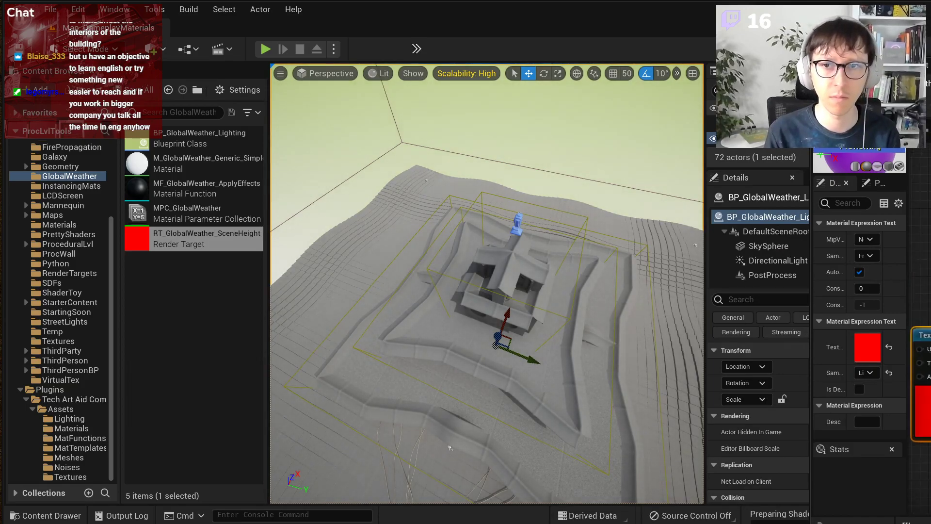
{"action": "left_click", "coordinate": [929, 330]}
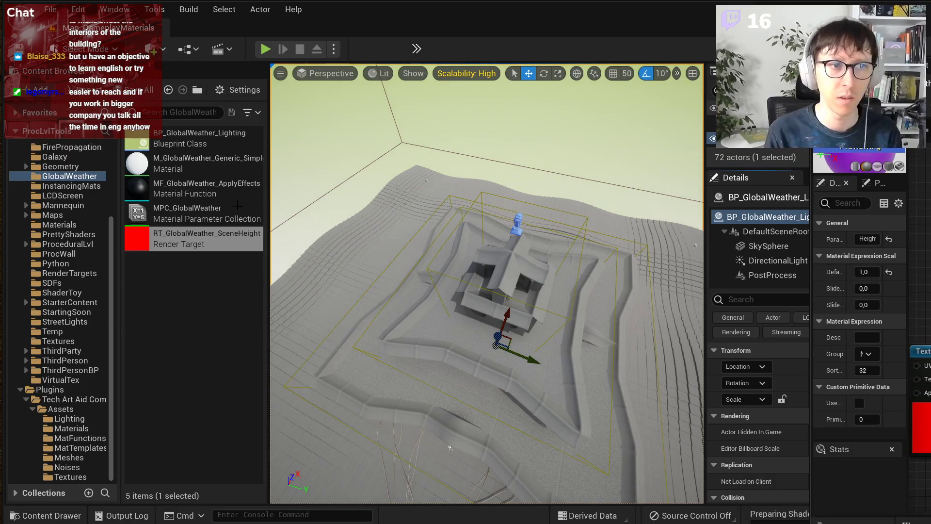
{"action": "left_click_drag", "start_coordinate": [269, 207], "coordinate": [169, 207]}
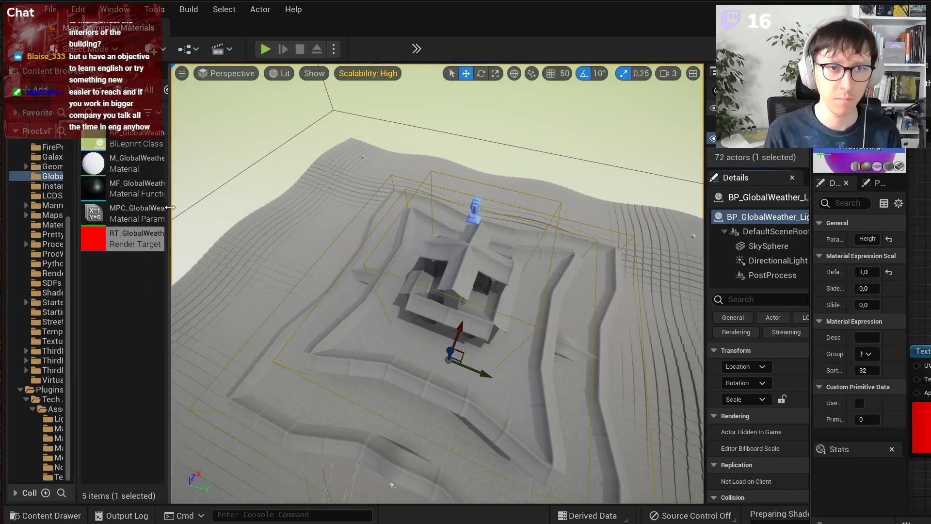
{"action": "left_click_drag", "start_coordinate": [929, 65], "coordinate": [759, 29]}
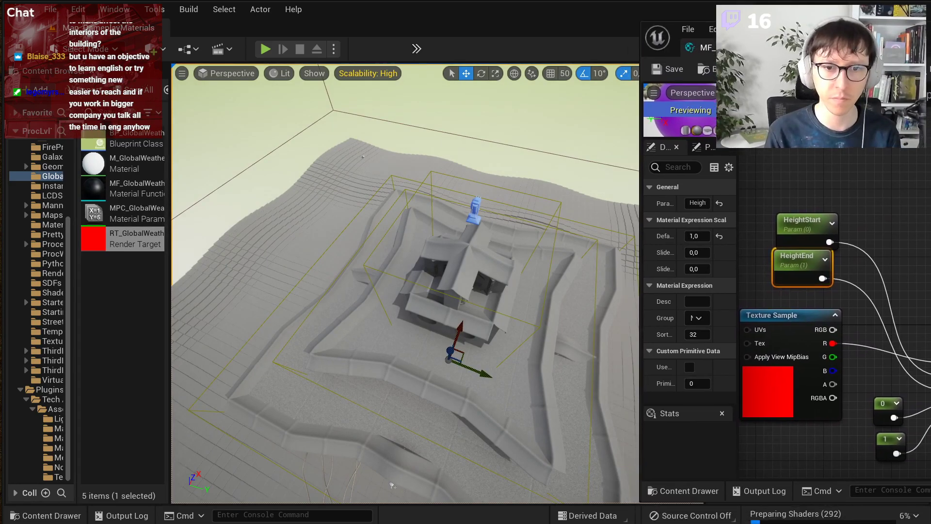
Step: Check the shader compilation progress and inspect the weather tint on the building's roofs and walls
{"action": "mouse_move", "coordinate": [779, 516]}
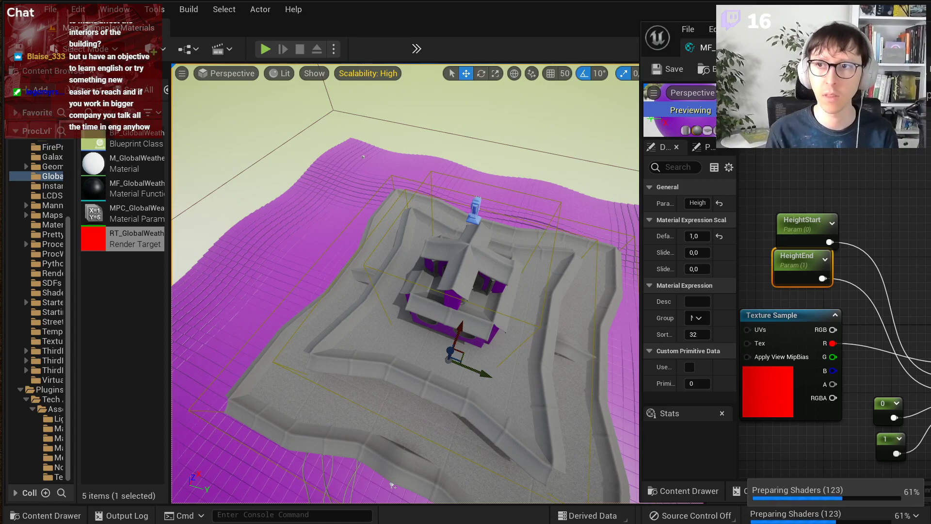
{"action": "right_click_drag", "start_coordinate": [433, 313], "coordinate": [479, 343]}
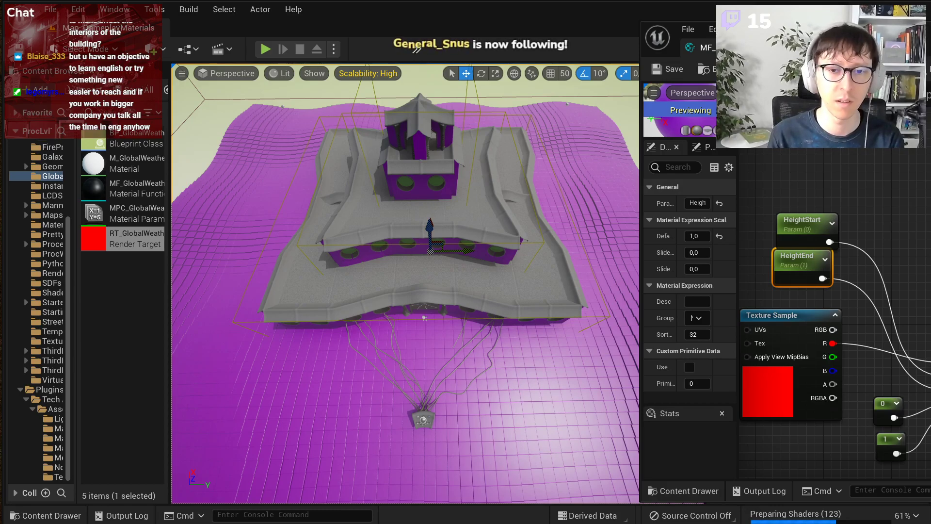
{"action": "mouse_move", "coordinate": [766, 514]}
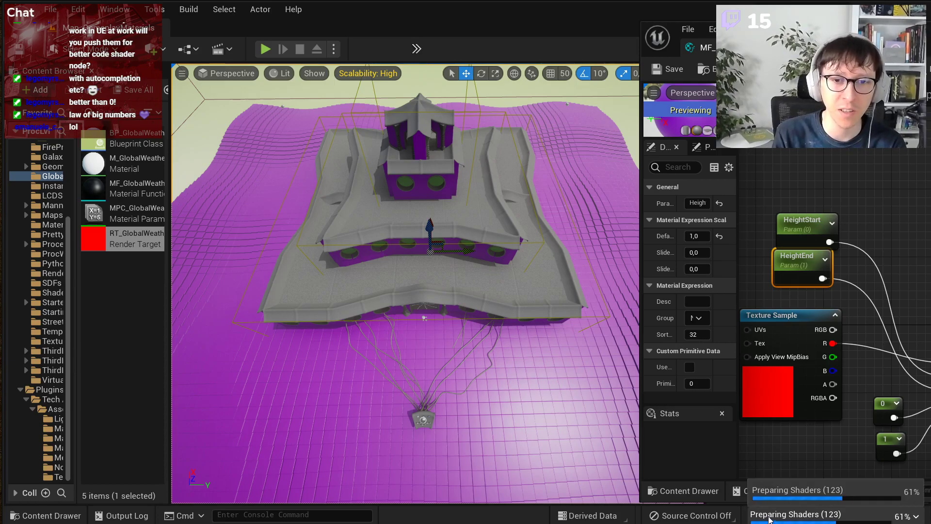
{"action": "right_click_drag", "start_coordinate": [433, 385], "coordinate": [445, 371]}
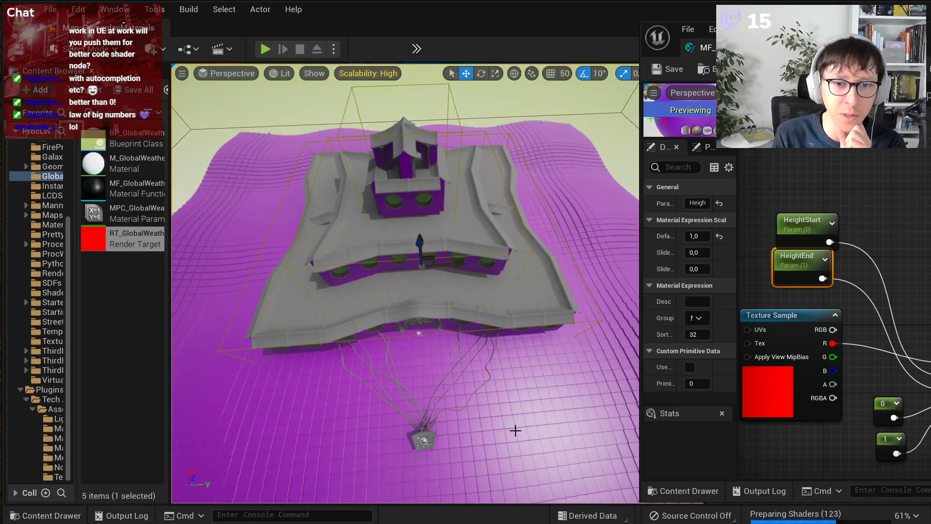
{"action": "mouse_move", "coordinate": [819, 521]}
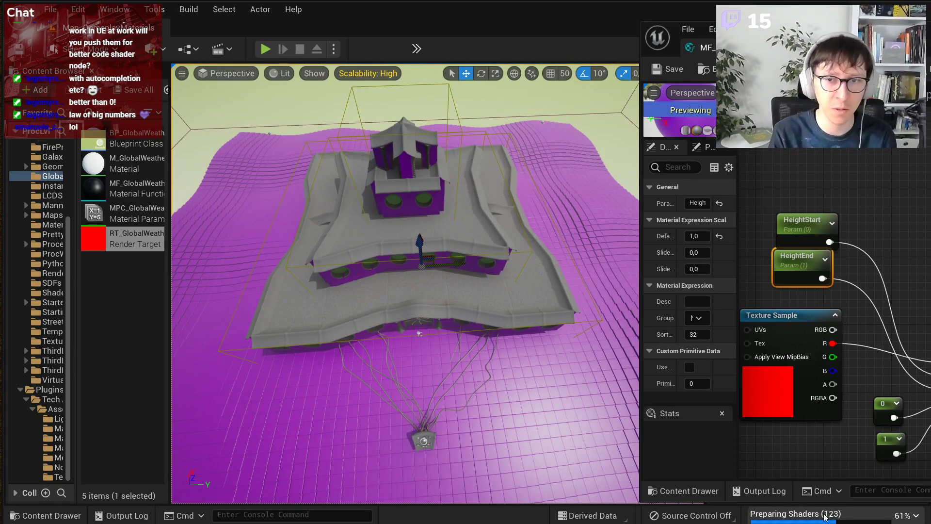
Step: Switch to Task Manager to check UnrealEditor's processor load and the overall CPU performance, and return to the editor
{"action": "key", "text": "ctrl+shift+Escape"}
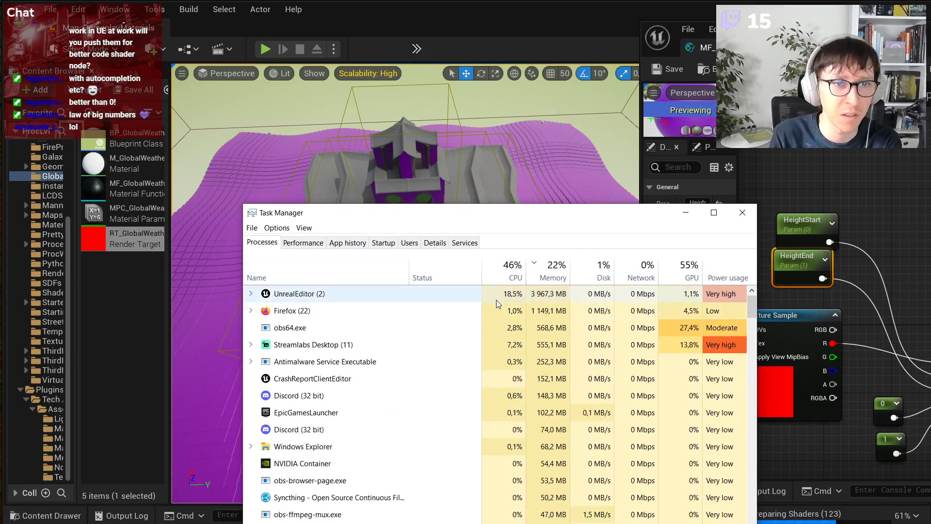
{"action": "left_click", "coordinate": [497, 298]}
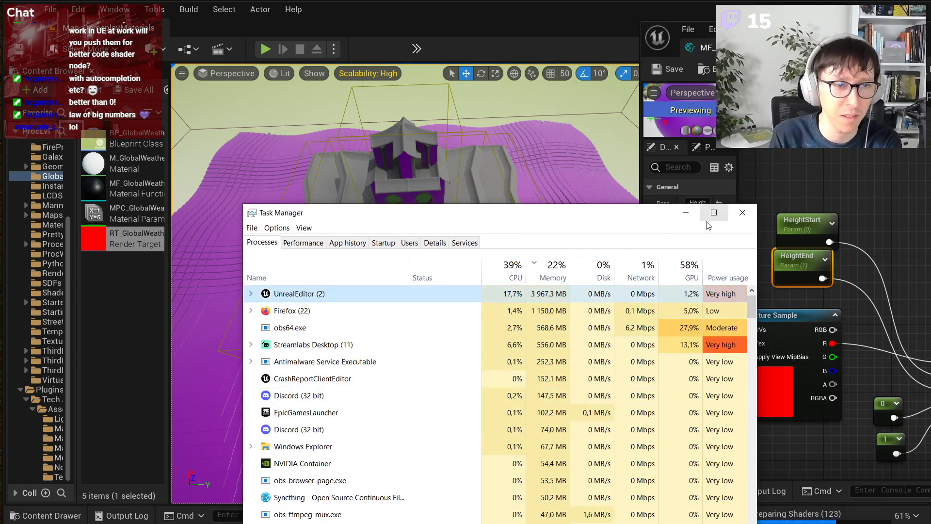
{"action": "left_click", "coordinate": [303, 243]}
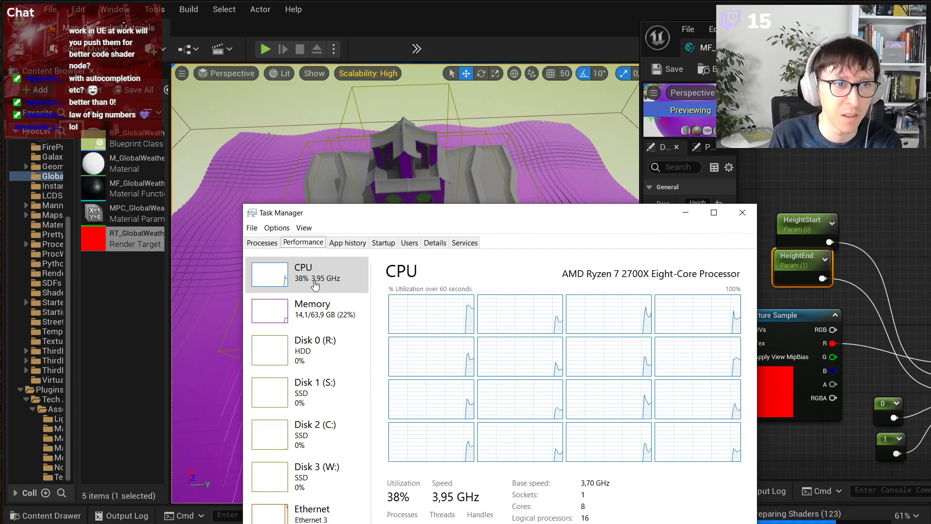
{"action": "left_click", "coordinate": [733, 218]}
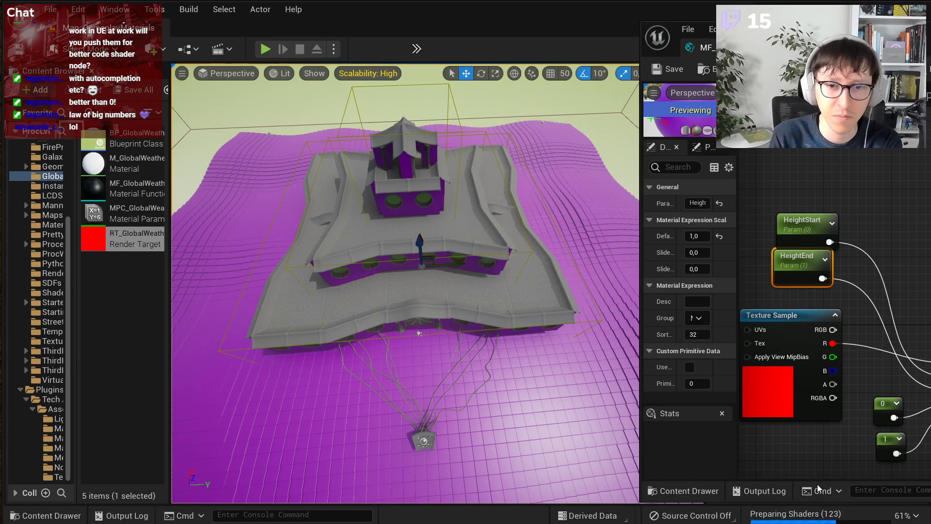
{"action": "right_click_drag", "start_coordinate": [593, 243], "coordinate": [575, 235]}
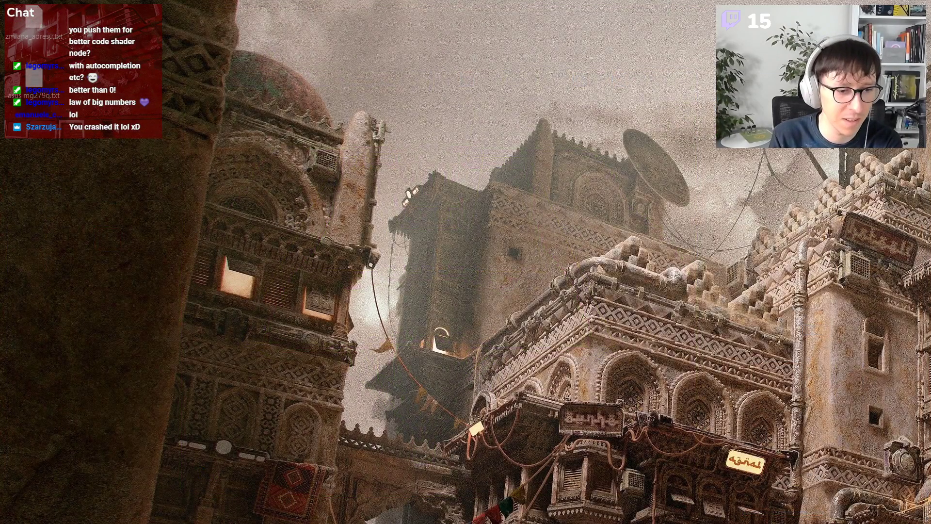
Step: Relaunch the ProcLvlTools project and open the Map_GameplayMaterials level
{"action": "key", "text": "alt+Tab"}
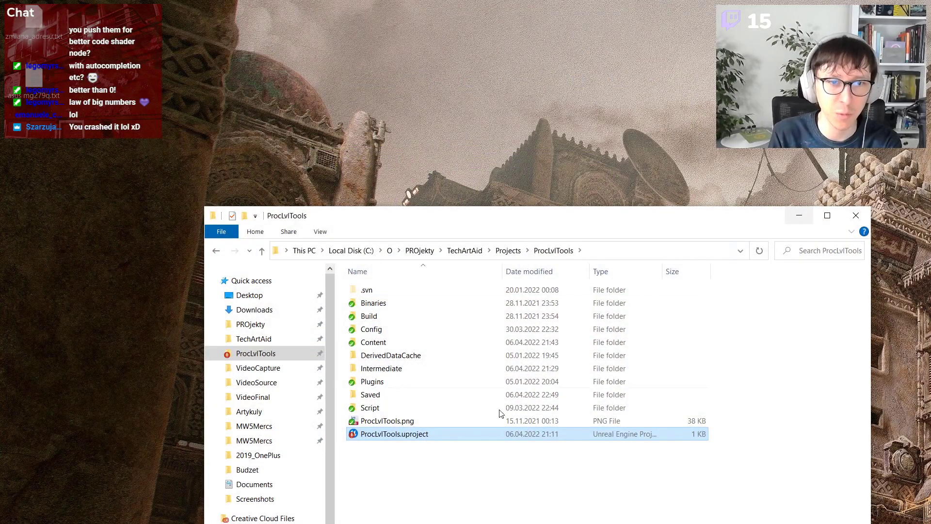
{"action": "left_click", "coordinate": [800, 218]}
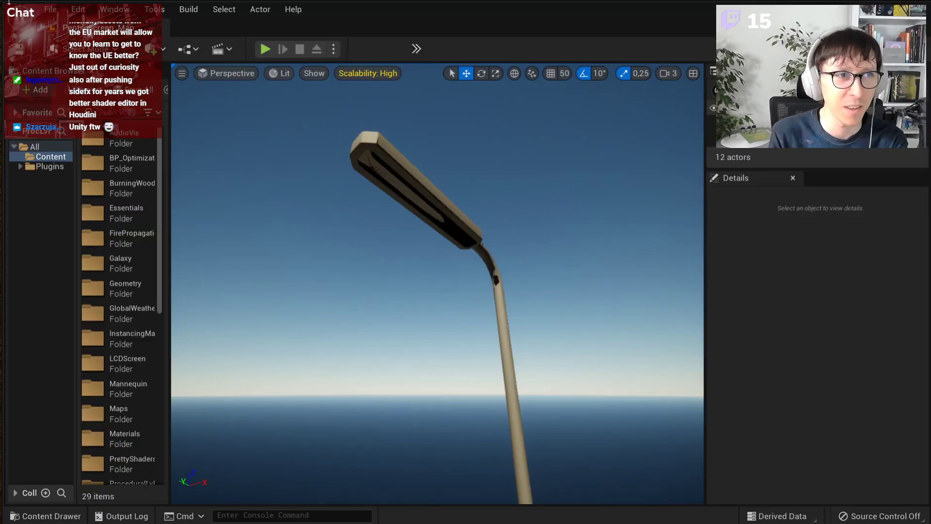
{"action": "left_click", "coordinate": [50, 9]}
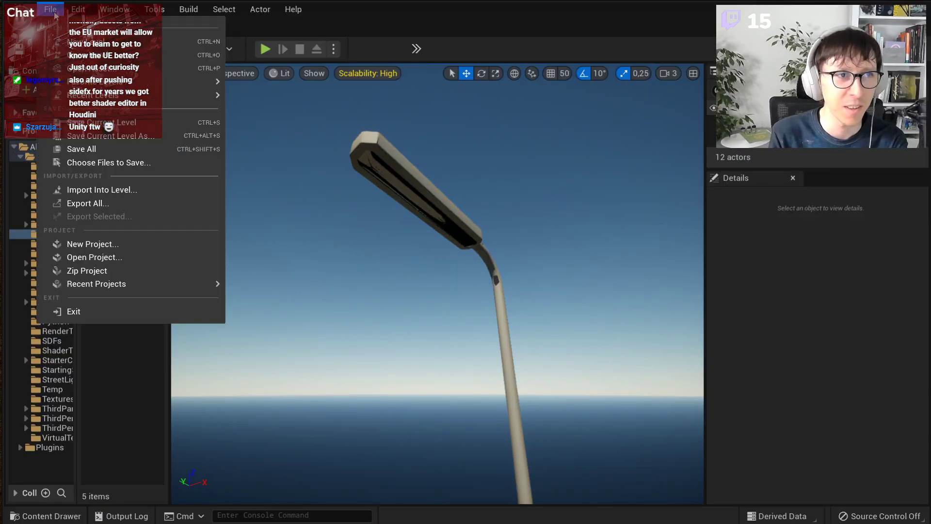
{"action": "mouse_move", "coordinate": [144, 96]}
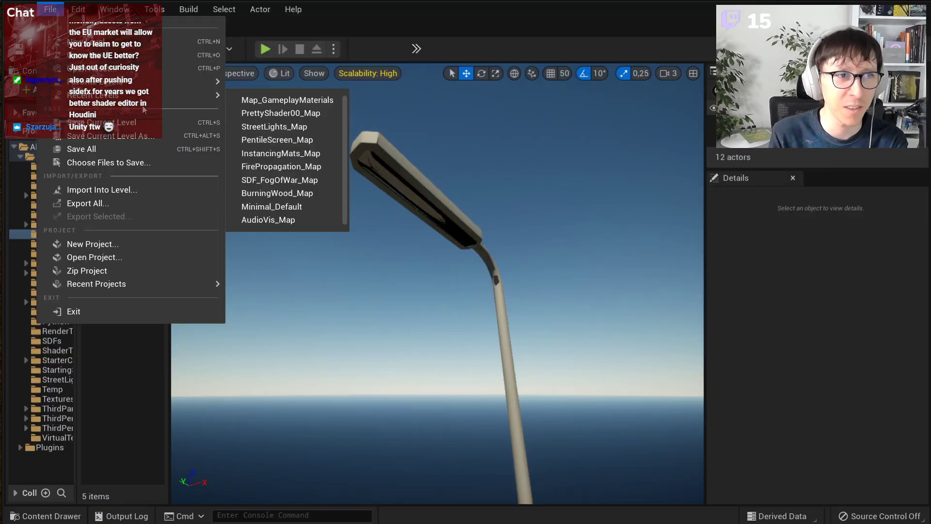
{"action": "left_click", "coordinate": [326, 100]}
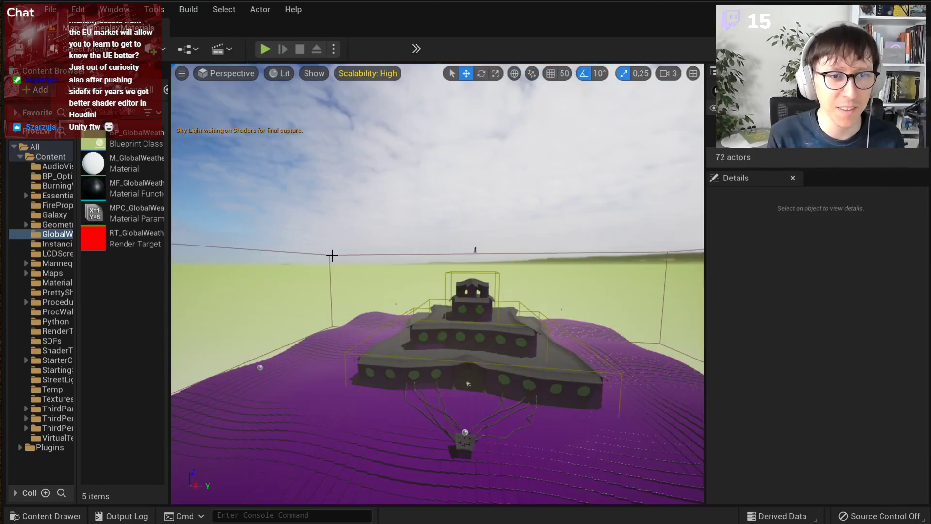
Step: Inspect the building's front side more closely and check the shader compilation progress
{"action": "right_click_drag", "start_coordinate": [400, 227], "coordinate": [445, 308]}
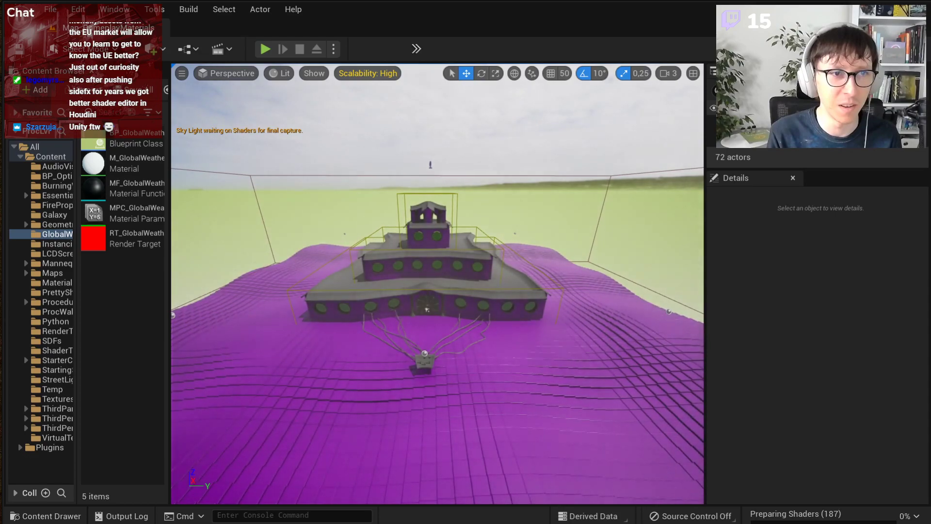
{"action": "key", "text": "w"}
{"action": "key", "text": "w"}
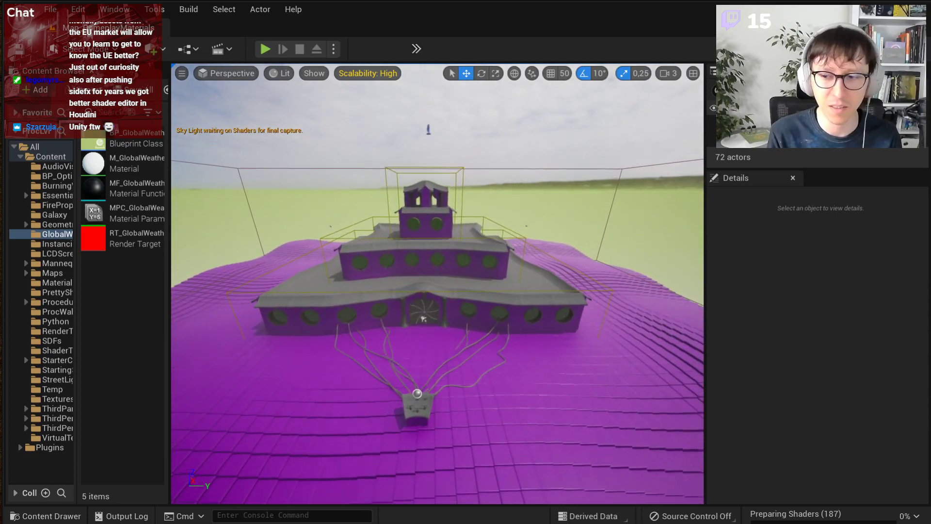
{"action": "left_click", "coordinate": [788, 512]}
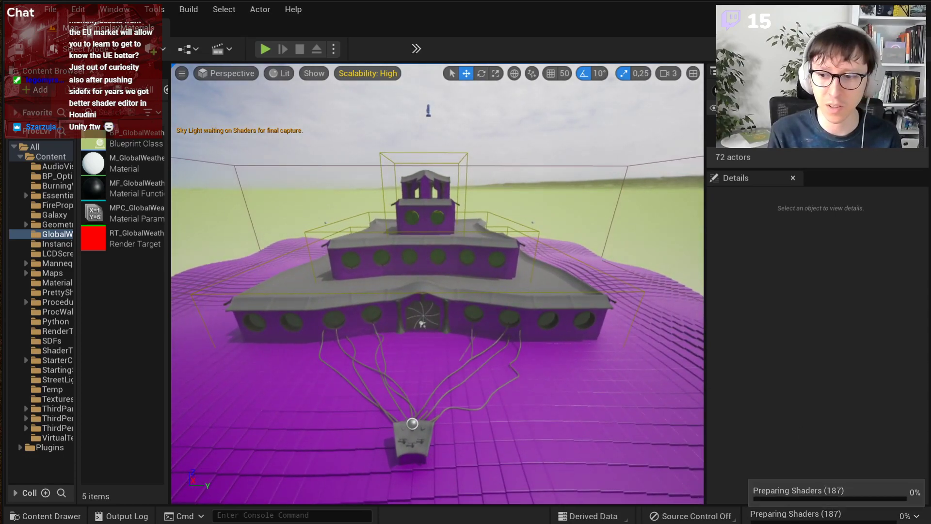
Step: Reopen the MF_GlobalWeather_ApplyEffects material function and select the HeightEnd parameter in the height remapping nodes
{"action": "key", "text": "alt+Tab"}
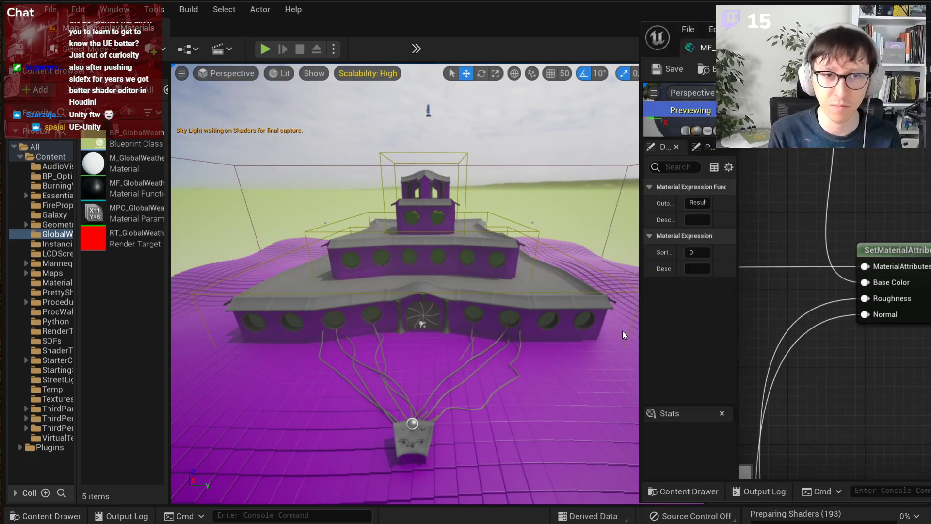
{"action": "right_click_drag", "start_coordinate": [807, 236], "coordinate": [921, 297]}
{"action": "scroll", "coordinate": [835, 293], "scroll_direction": "down", "scroll_amount": 4}
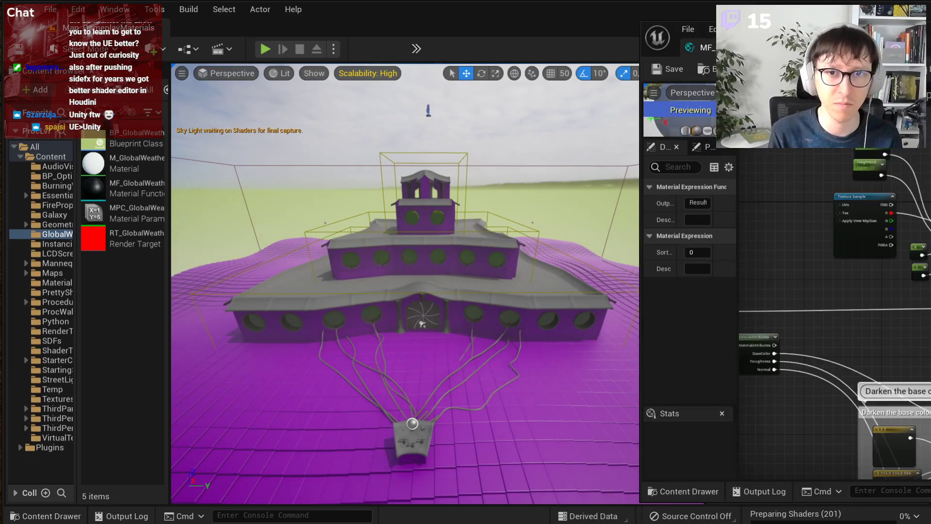
{"action": "right_click_drag", "start_coordinate": [873, 272], "coordinate": [823, 371]}
{"action": "left_click_drag", "start_coordinate": [930, 37], "coordinate": [710, 46]}
{"action": "scroll", "coordinate": [585, 207], "scroll_direction": "up", "scroll_amount": 3}
{"action": "right_click_drag", "start_coordinate": [596, 308], "coordinate": [684, 189]}
{"action": "left_click_drag", "start_coordinate": [441, 170], "coordinate": [728, 404]}
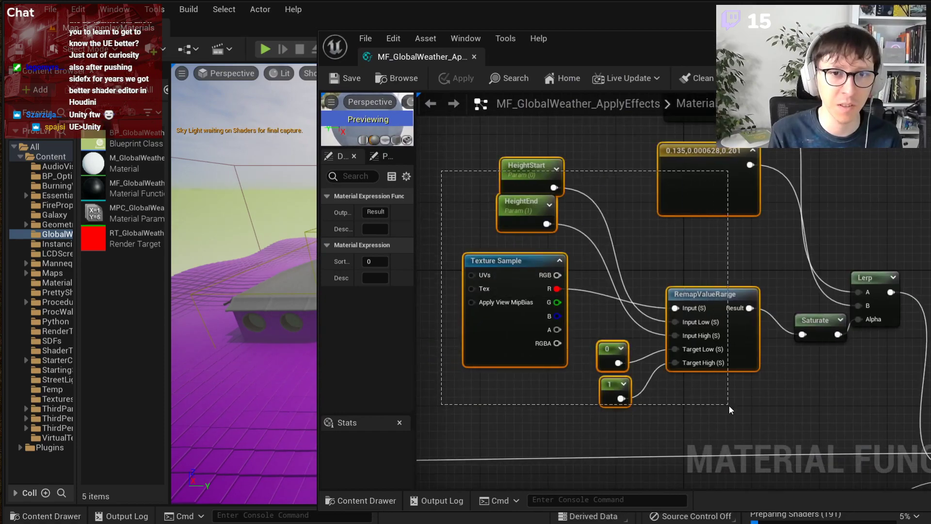
{"action": "left_click", "coordinate": [527, 213]}
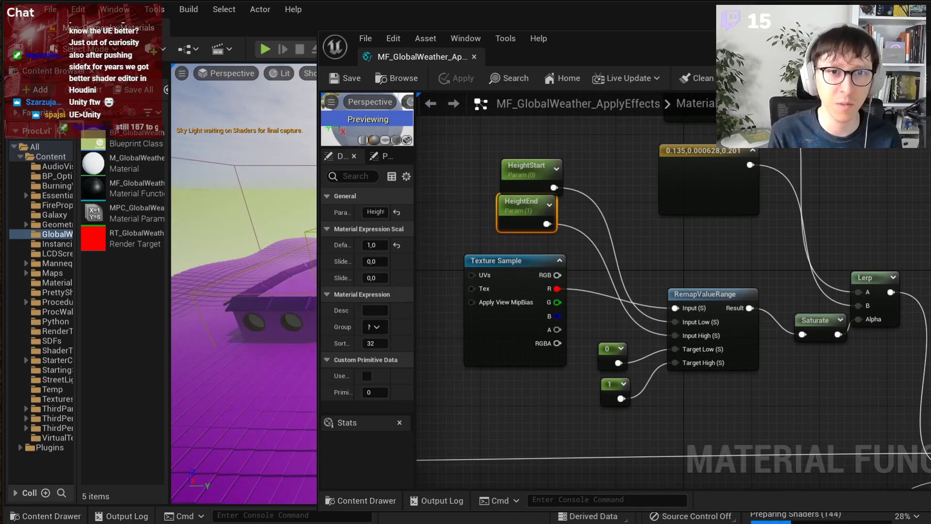
Step: Examine the weather tint on the building's roofs and terraces beside the node graph, selecting the scene capture actor above it
{"action": "left_click", "coordinate": [928, 40]}
{"action": "key", "text": "w"}
{"action": "mouse_move", "coordinate": [422, 313]}
{"action": "right_mouse_down"}
{"action": "mouse_move", "coordinate": [383, 303]}
{"action": "mouse_move", "coordinate": [434, 311]}
{"action": "mouse_move", "coordinate": [422, 312]}
{"action": "mouse_move", "coordinate": [439, 325]}
{"action": "mouse_move", "coordinate": [426, 318]}
{"action": "right_mouse_up"}
{"action": "key", "text": "a"}
{"action": "key", "text": "s"}
{"action": "key", "text": "s"}
{"action": "key", "text": "w"}
{"action": "key", "text": "alt+Tab"}
{"action": "left_click_drag", "start_coordinate": [534, 64], "coordinate": [771, 46]}
{"action": "right_click_drag", "start_coordinate": [465, 238], "coordinate": [462, 166]}
{"action": "key", "text": "w"}
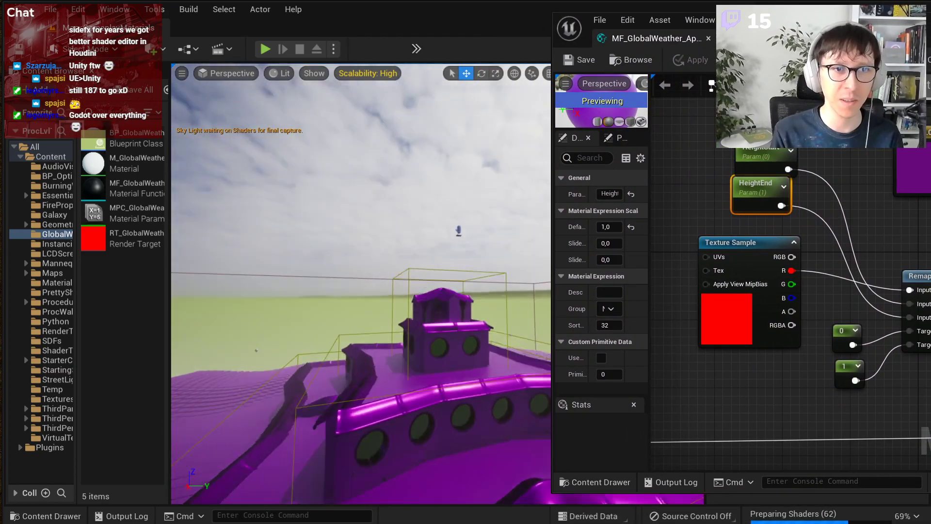
{"action": "left_click", "coordinate": [460, 237]}
{"action": "key", "text": "s"}
{"action": "mouse_move", "coordinate": [460, 238]}
{"action": "right_mouse_down"}
{"action": "mouse_move", "coordinate": [464, 299]}
{"action": "mouse_move", "coordinate": [461, 231]}
{"action": "right_mouse_up"}
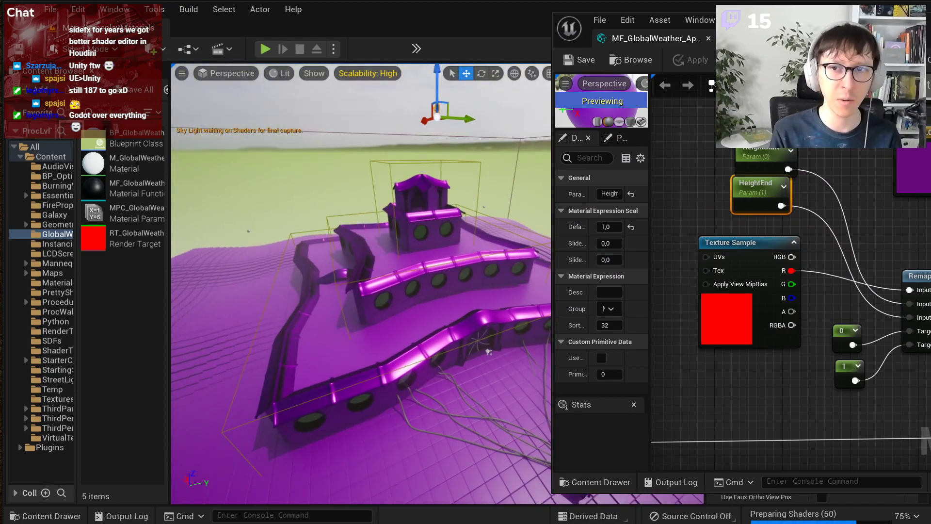
Step: Widen the details area and set the HeightEnd parameter's default value to 1000
{"action": "mouse_move", "coordinate": [930, 262]}
{"action": "left_mouse_down"}
{"action": "mouse_move", "coordinate": [906, 262]}
{"action": "mouse_move", "coordinate": [930, 262]}
{"action": "left_mouse_up"}
{"action": "right_click_drag", "start_coordinate": [751, 301], "coordinate": [694, 296]}
{"action": "left_click", "coordinate": [663, 156]}
{"action": "left_click", "coordinate": [661, 199]}
{"action": "left_click_drag", "start_coordinate": [604, 245], "coordinate": [656, 243]}
{"action": "left_click", "coordinate": [619, 226]}
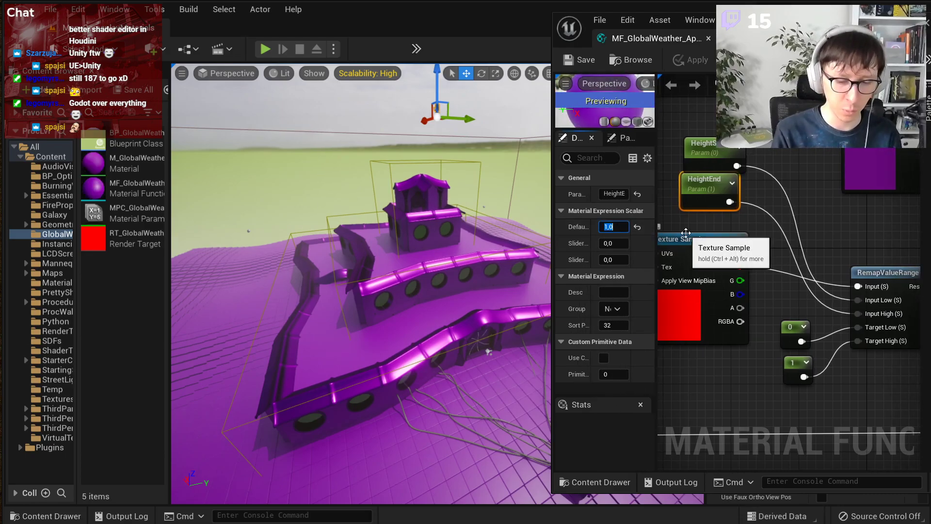
{"action": "key", "text": "Return"}
Step: Examine the weather tint on the tiled ground in front of the building up close
{"action": "right_click_drag", "start_coordinate": [475, 328], "coordinate": [463, 291]}
{"action": "key", "text": "w"}
{"action": "key", "text": "w"}
{"action": "right_click_drag", "start_coordinate": [386, 351], "coordinate": [383, 347]}
{"action": "key", "text": "s"}
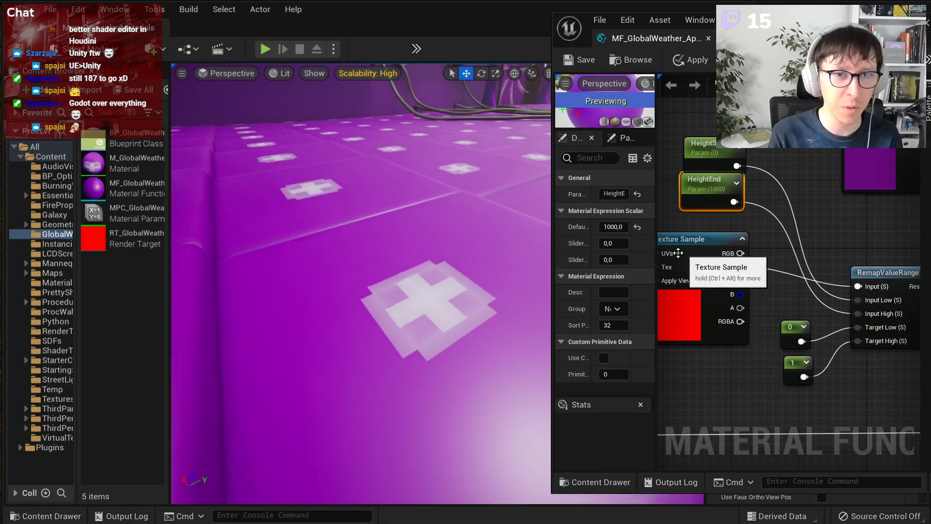
Step: Try default values of 1000, 1100, 1200 and 1500 for the HeightEnd parameter, comparing the tint on the tiled ground
{"action": "key", "text": "BackSpace"}
{"action": "type", "text": "1"}
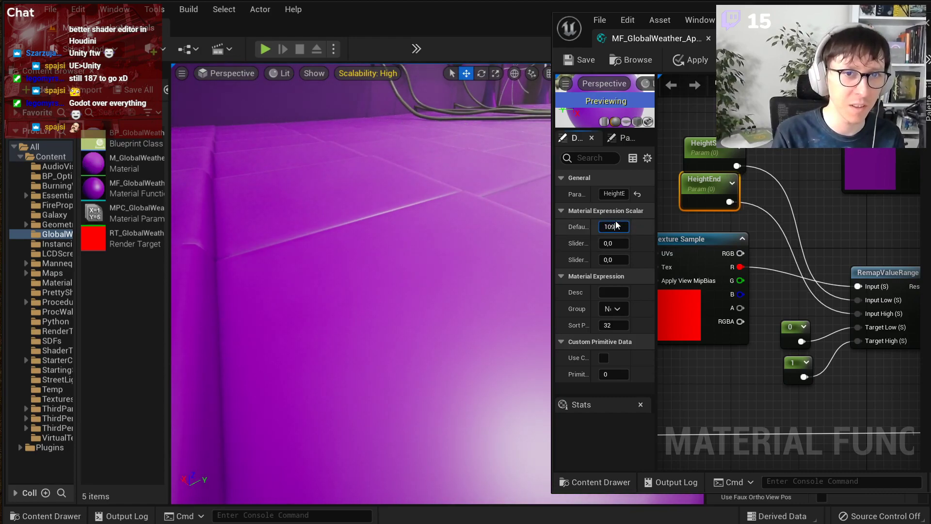
{"action": "type", "text": "000"}
{"action": "key", "text": "Return"}
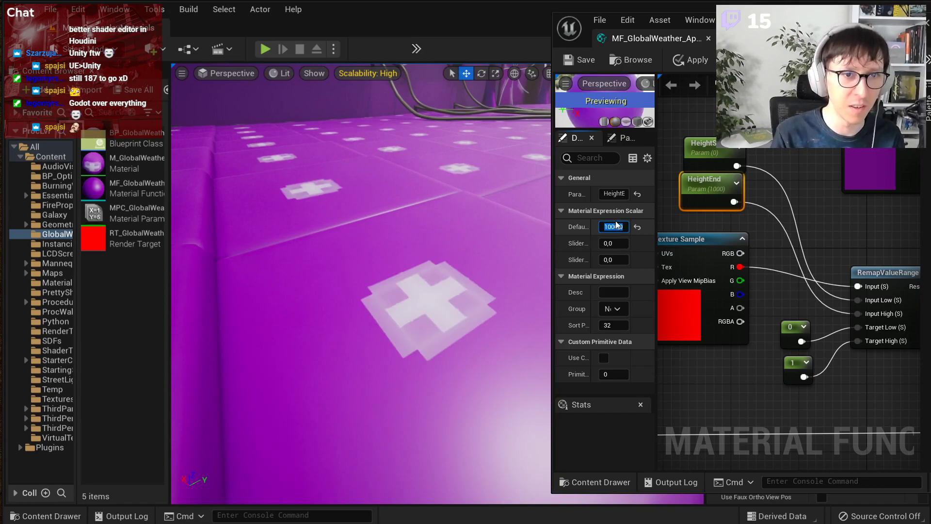
{"action": "type", "text": "11"}
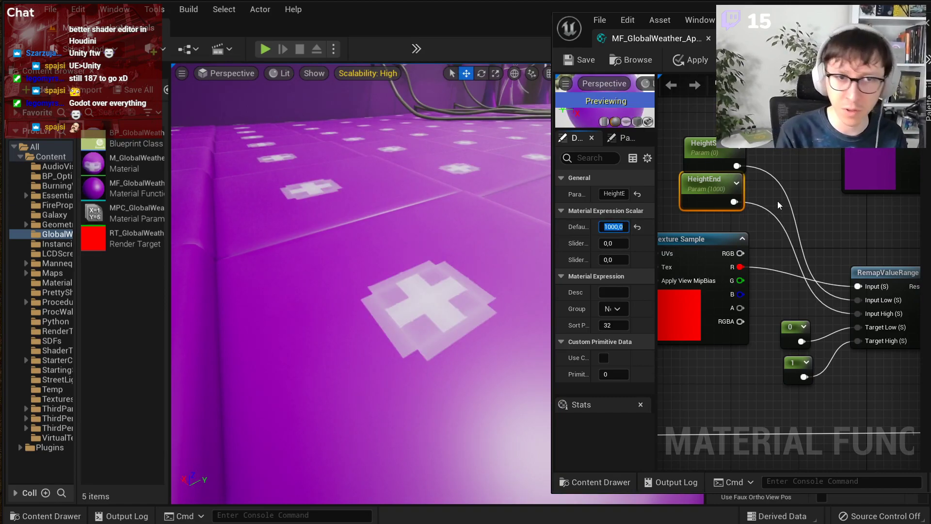
{"action": "type", "text": "00"}
{"action": "key", "text": "Return"}
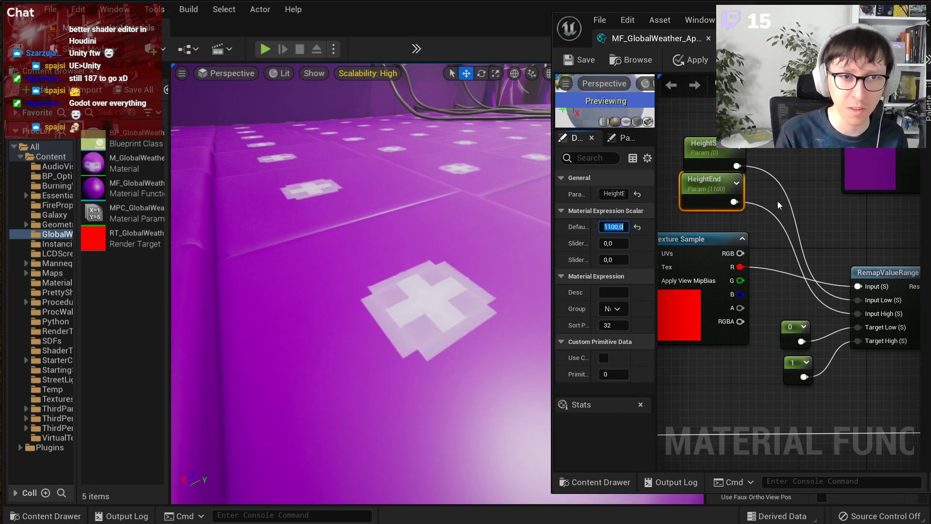
{"action": "type", "text": "1200"}
{"action": "key", "text": "Return"}
{"action": "type", "text": "1500"}
{"action": "key", "text": "Return"}
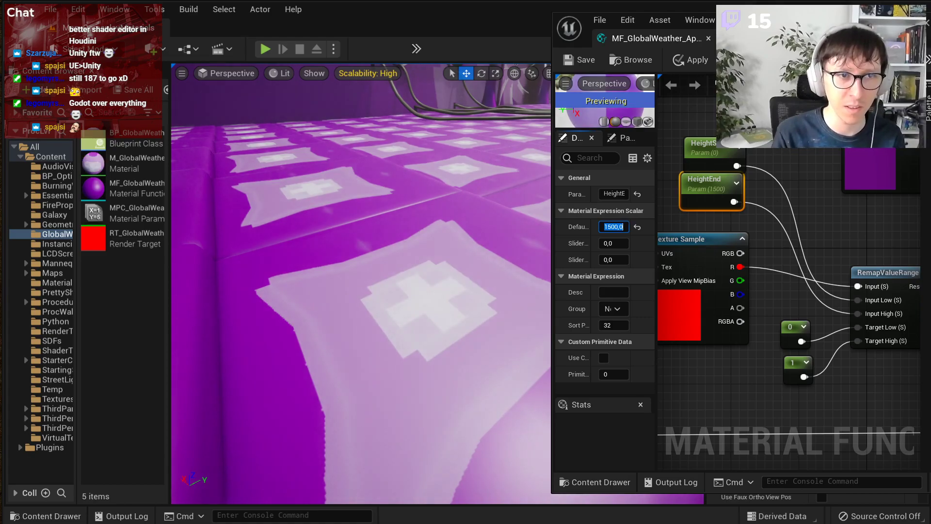
Step: Set the HeightStart parameter's default value to 500 and adjust HeightEnd's default to about 2238 while viewing the whole building
{"action": "right_click_drag", "start_coordinate": [361, 284], "coordinate": [378, 296]}
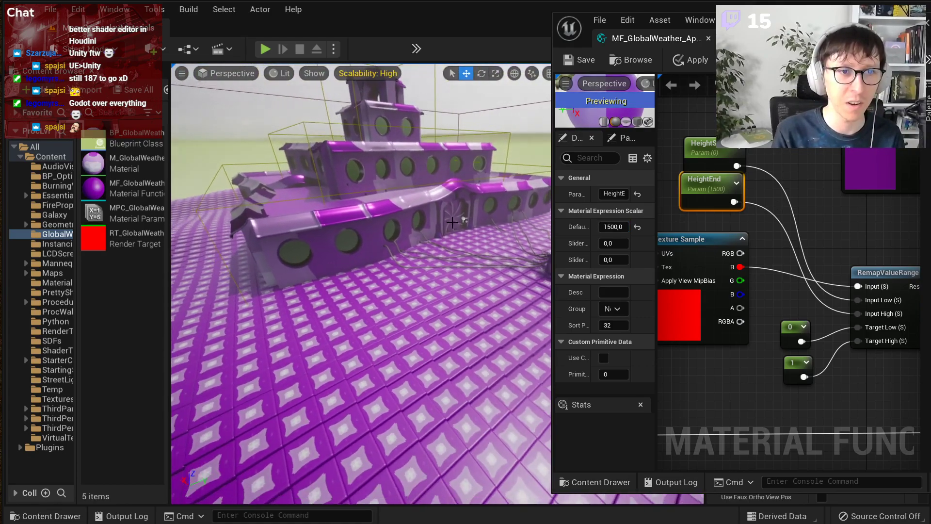
{"action": "mouse_move", "coordinate": [617, 227]}
{"action": "left_mouse_down"}
{"action": "mouse_move", "coordinate": [655, 228]}
{"action": "mouse_move", "coordinate": [624, 227]}
{"action": "left_mouse_up"}
{"action": "left_click", "coordinate": [696, 167]}
{"action": "left_click_drag", "start_coordinate": [609, 228], "coordinate": [630, 227]}
{"action": "left_click", "coordinate": [610, 227]}
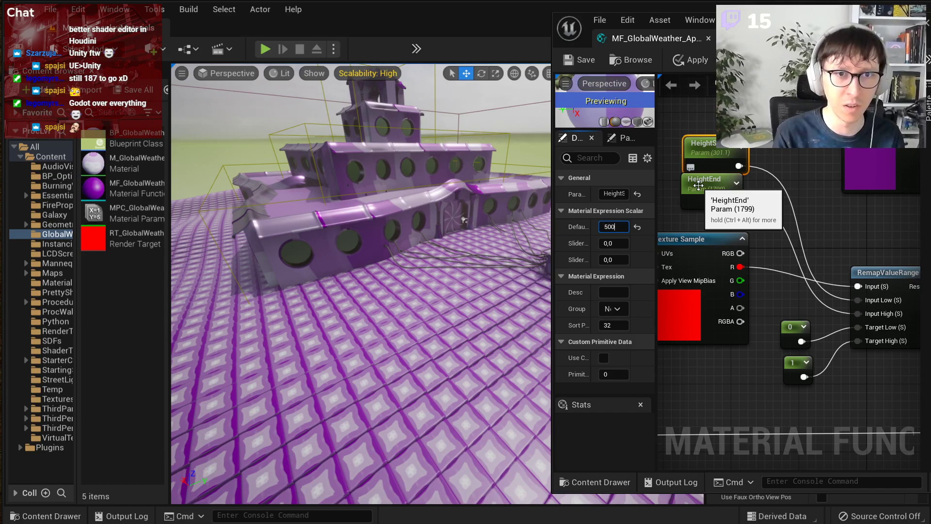
{"action": "left_click", "coordinate": [698, 186]}
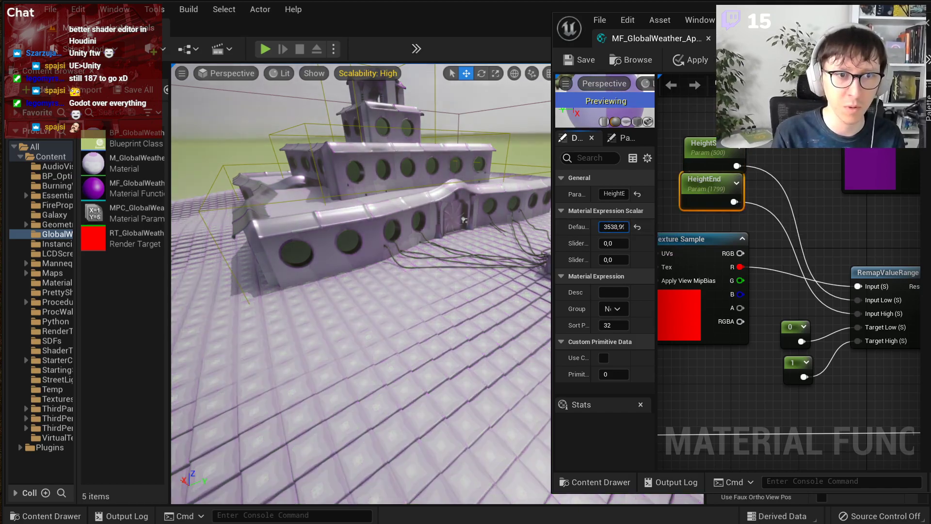
{"action": "left_click_drag", "start_coordinate": [614, 227], "coordinate": [604, 227]}
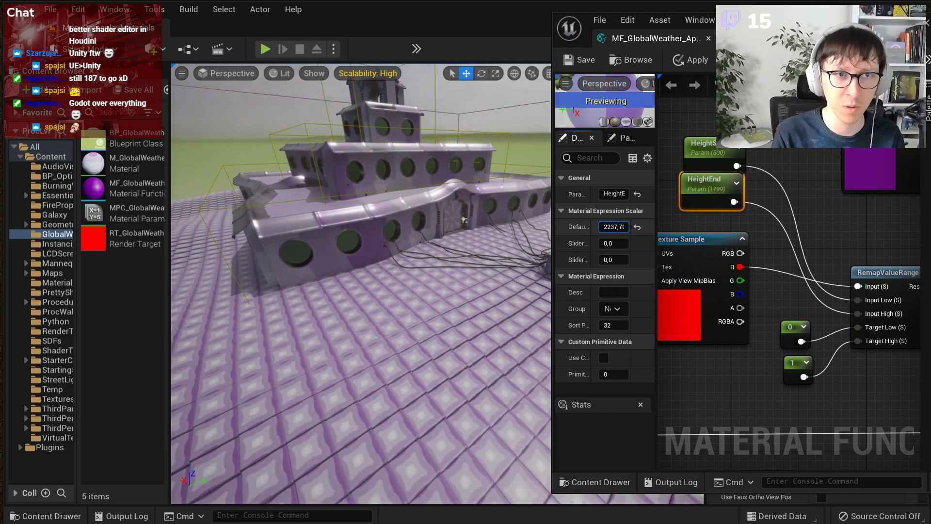
Step: Examine the height tint on the building's roofs and terraces from above, moving the material function window off the SceneCapture2D actor's details
{"action": "right_click_drag", "start_coordinate": [466, 222], "coordinate": [417, 252]}
{"action": "scroll", "coordinate": [852, 238], "scroll_direction": "down", "scroll_amount": 1}
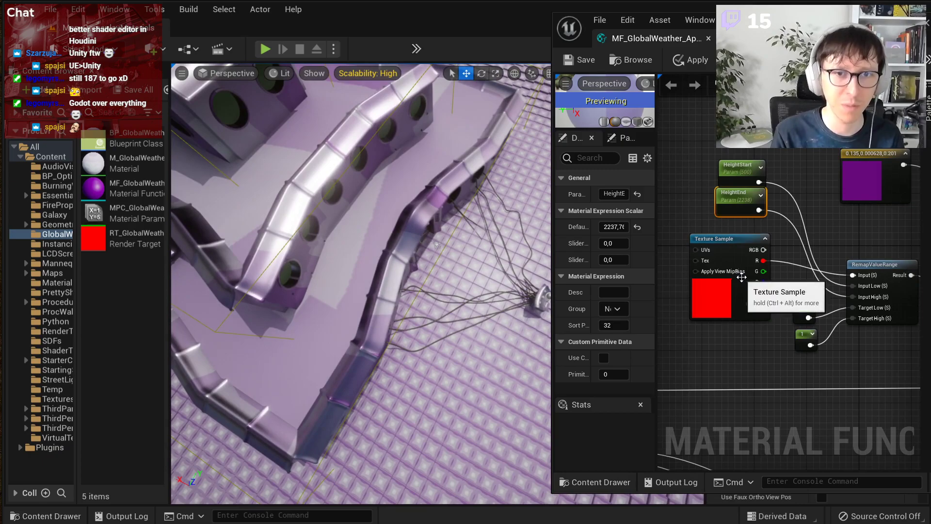
{"action": "right_click_drag", "start_coordinate": [741, 277], "coordinate": [864, 279]}
{"action": "right_click_drag", "start_coordinate": [417, 252], "coordinate": [414, 272]}
{"action": "key", "text": "w"}
{"action": "mouse_move", "coordinate": [502, 155]}
{"action": "right_mouse_down"}
{"action": "mouse_move", "coordinate": [501, 131]}
{"action": "mouse_move", "coordinate": [519, 140]}
{"action": "mouse_move", "coordinate": [509, 148]}
{"action": "right_mouse_up"}
{"action": "key", "text": "w"}
{"action": "key", "text": "d"}
{"action": "left_click_drag", "start_coordinate": [852, 14], "coordinate": [393, 414]}
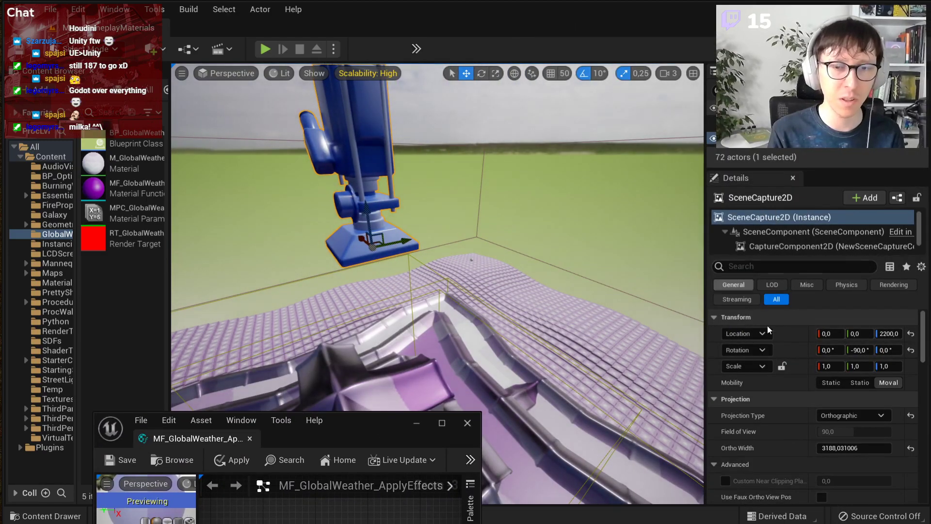
Step: Set the Ortho Width of the SceneCapture2D actor to 3200
{"action": "key", "text": "a"}
{"action": "right_click_drag", "start_coordinate": [631, 276], "coordinate": [677, 299]}
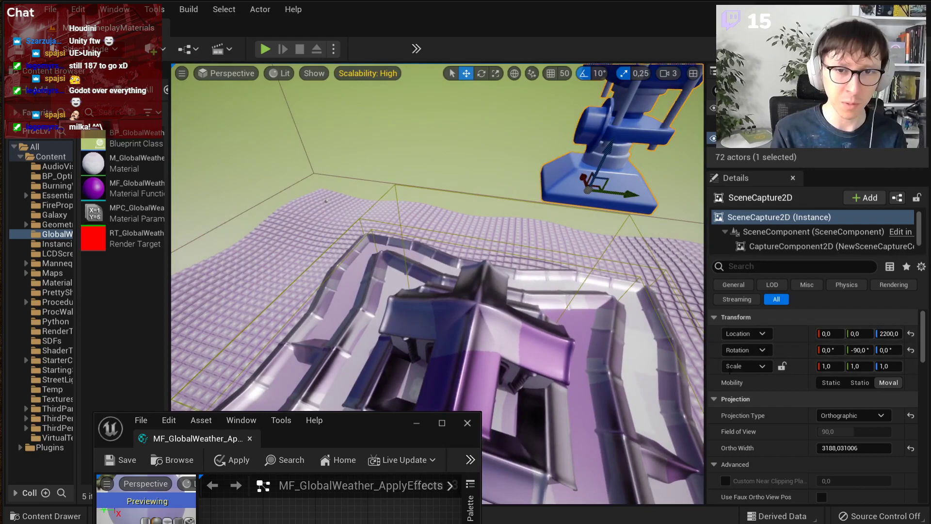
{"action": "left_click", "coordinate": [837, 447]}
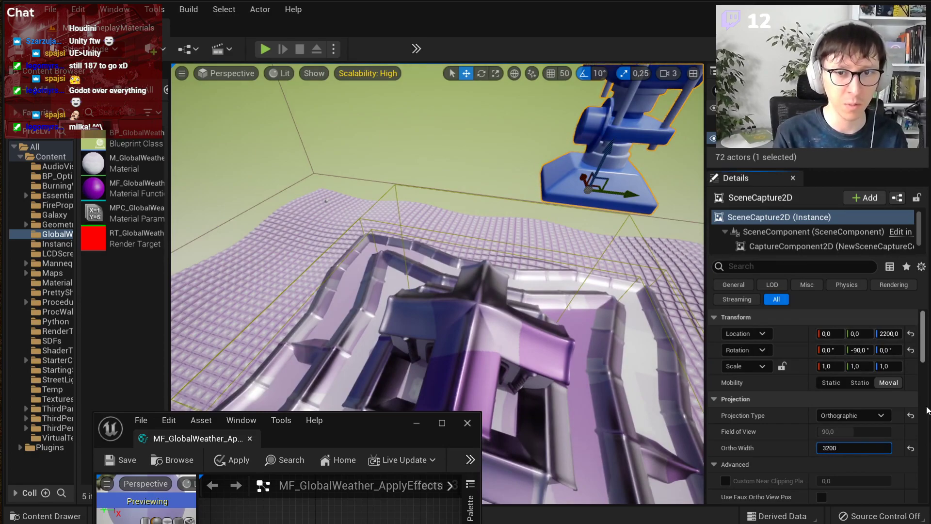
{"action": "right_click_drag", "start_coordinate": [490, 320], "coordinate": [584, 182]}
Step: Add a scalar parameter named SceneCaptureWidth with a default value of 3200 to the MPC_GlobalWeather parameter collection
{"action": "left_click_drag", "start_coordinate": [345, 425], "coordinate": [452, 498]}
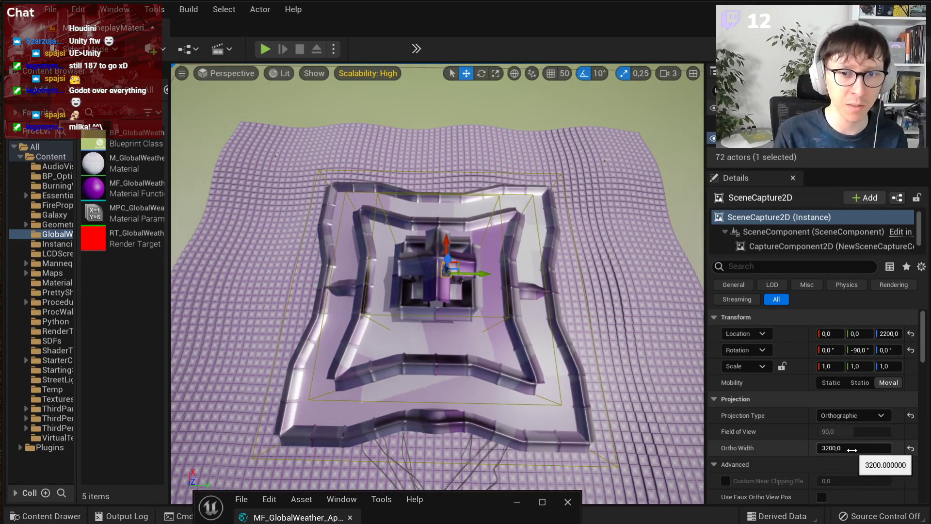
{"action": "left_click_drag", "start_coordinate": [456, 513], "coordinate": [611, 146]}
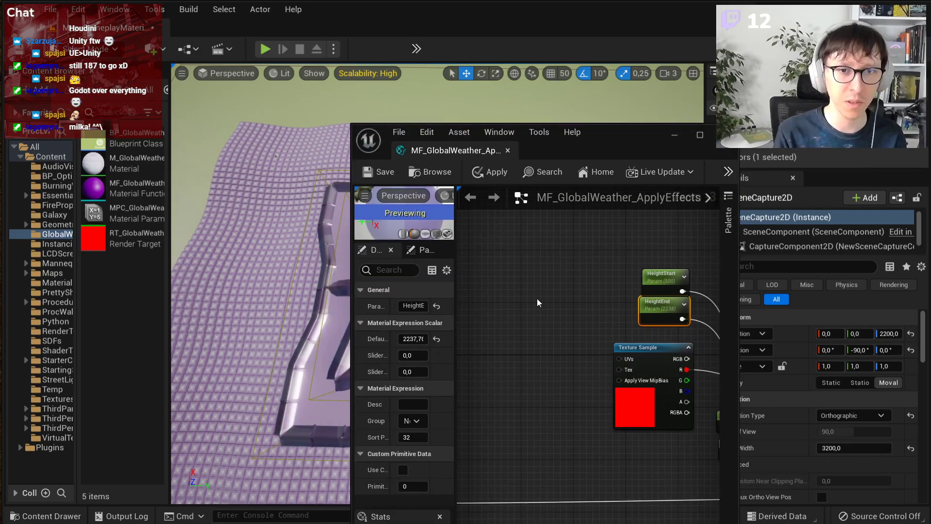
{"action": "double_click", "coordinate": [127, 213]}
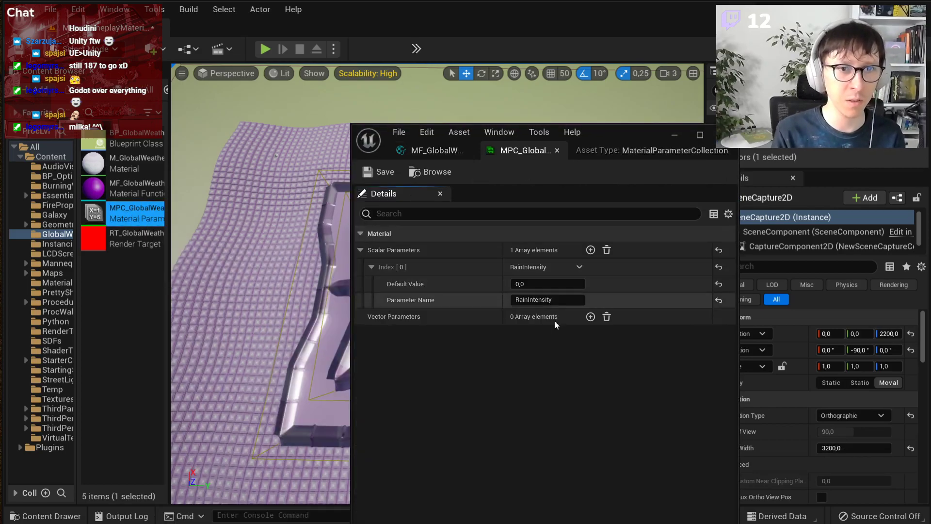
{"action": "left_click", "coordinate": [591, 250]}
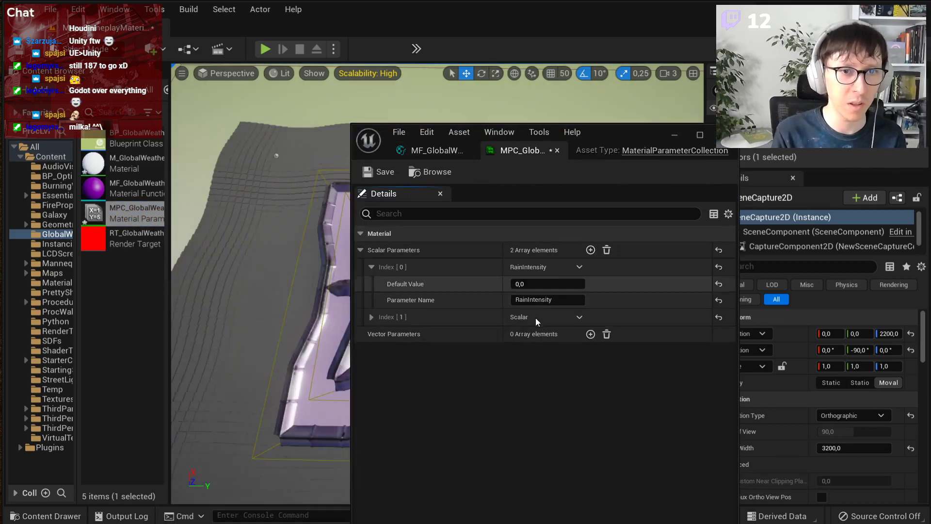
{"action": "left_click", "coordinate": [371, 316]}
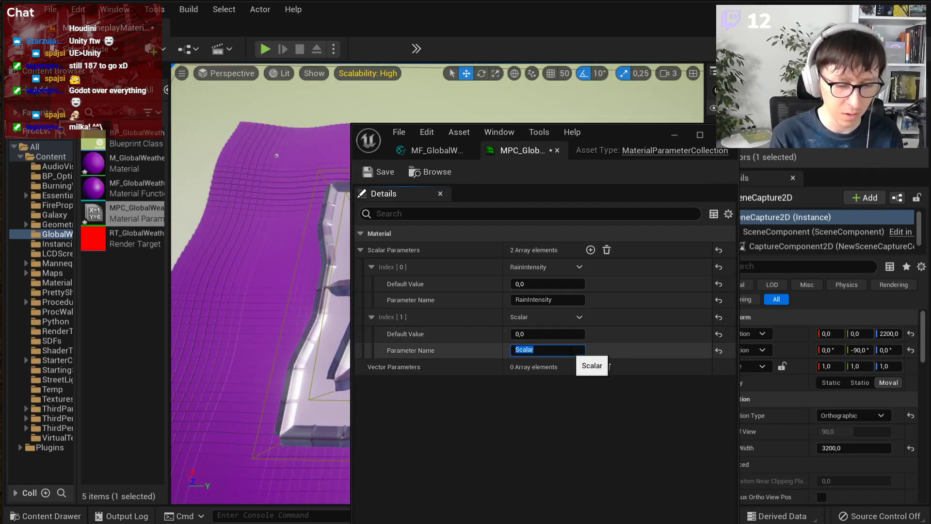
{"action": "type", "text": "S"}
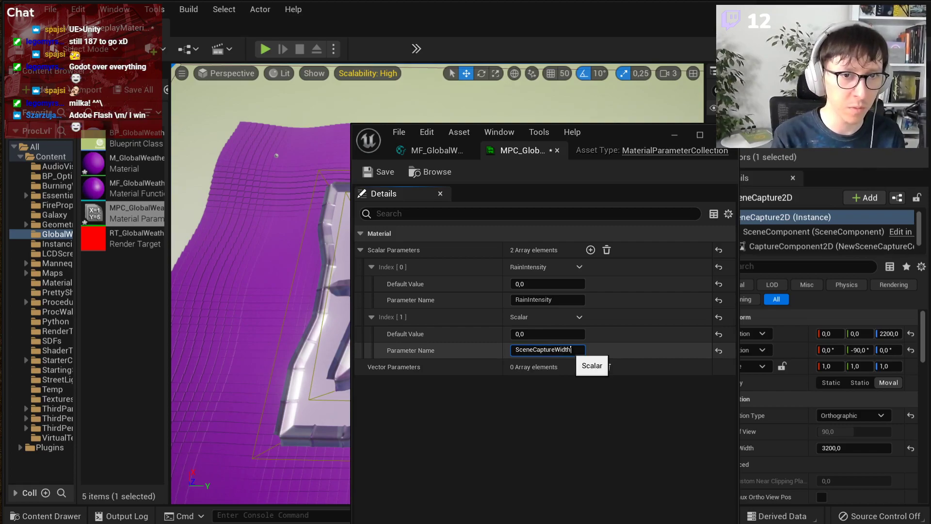
{"action": "key", "text": "Return"}
{"action": "left_click", "coordinate": [556, 332]}
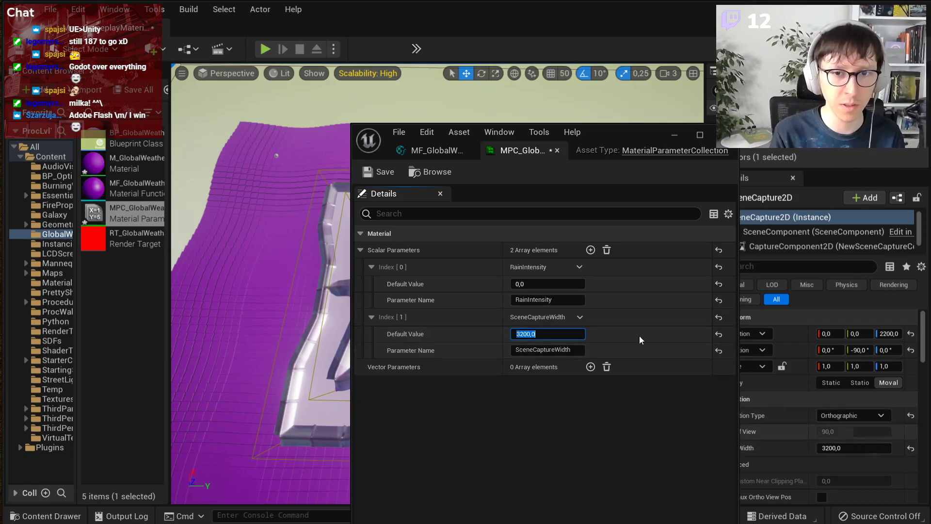
Step: Snip the SceneCaptureWidth default and the capture's Ortho Width, circle both values in green in Snip & Sketch, and close it
{"action": "key", "text": "super+shift+s"}
{"action": "left_click_drag", "start_coordinate": [373, 261], "coordinate": [926, 500]}
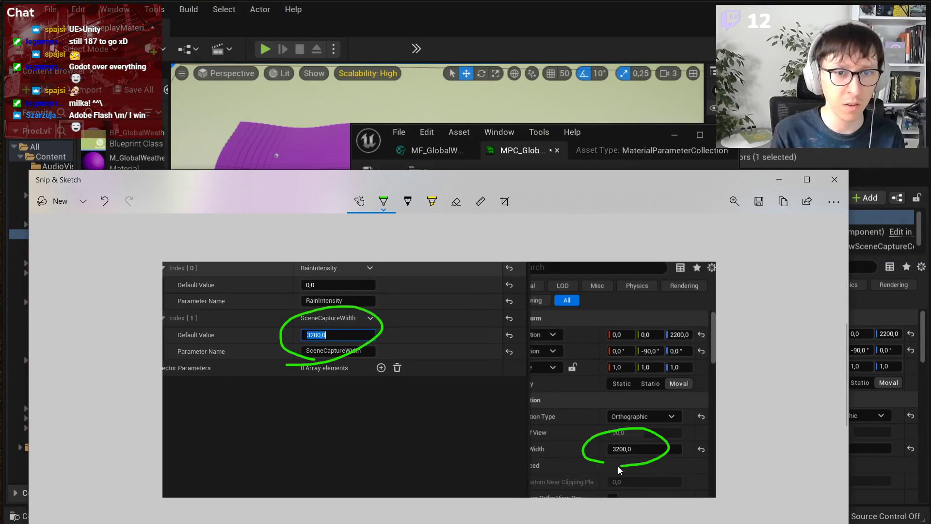
{"action": "left_click_drag", "start_coordinate": [617, 188], "coordinate": [773, 183]}
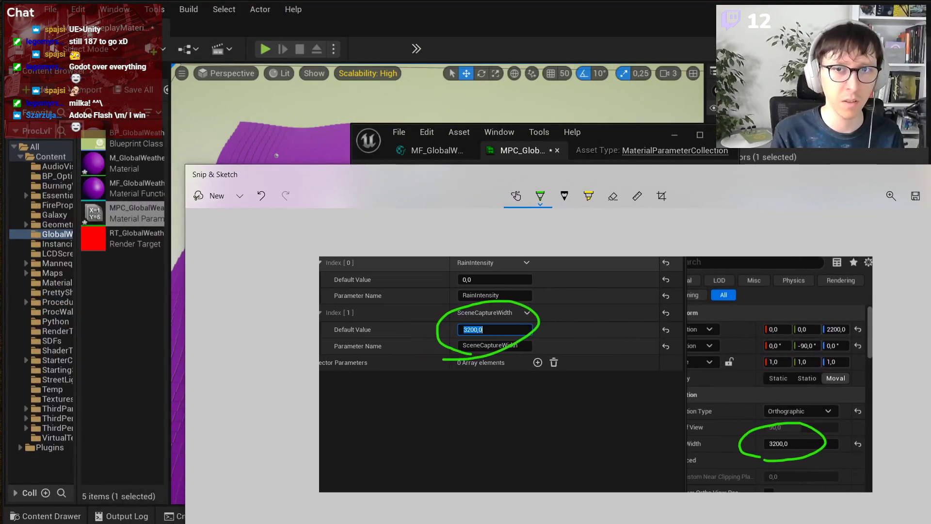
{"action": "key", "text": "alt+F4"}
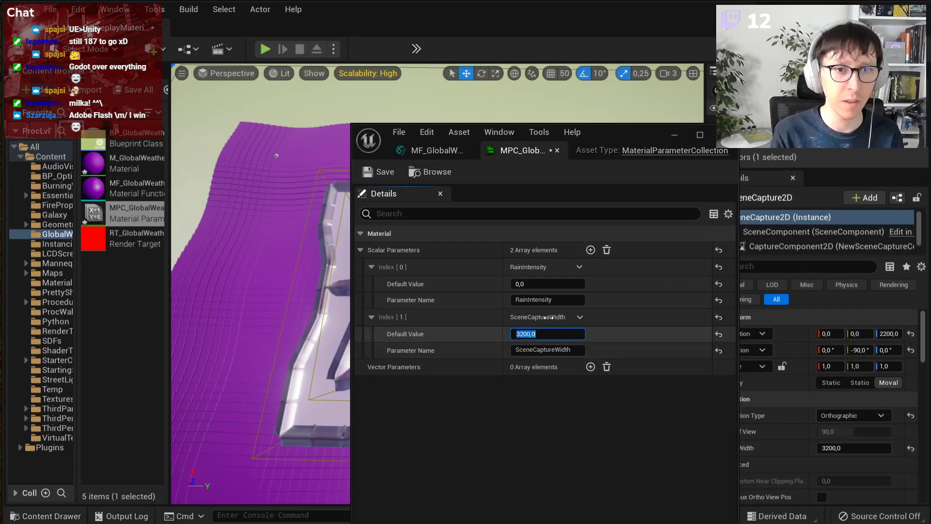
Step: Save MPC_GlobalWeather and add a collection parameter node set to SceneCaptureWidth in the MF_GlobalWeather_ApplyEffects graph
{"action": "left_click", "coordinate": [379, 173]}
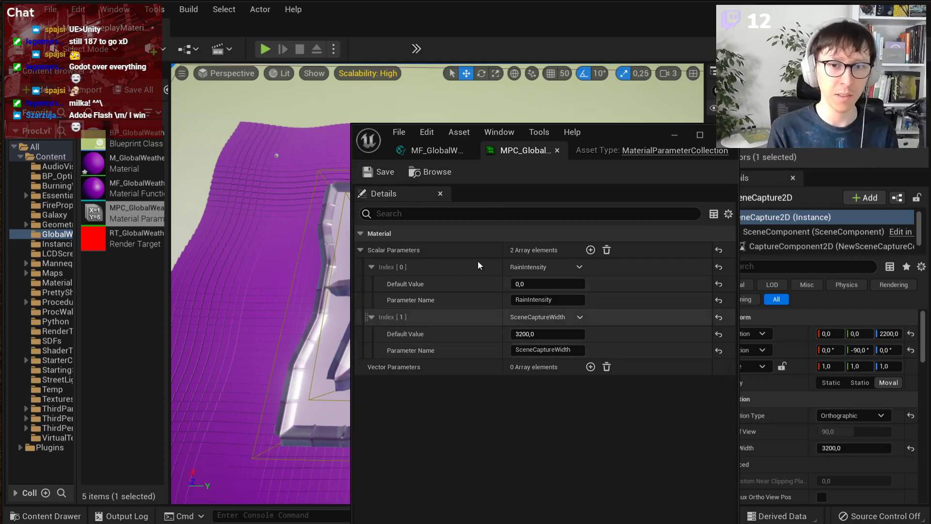
{"action": "left_click", "coordinate": [429, 150]}
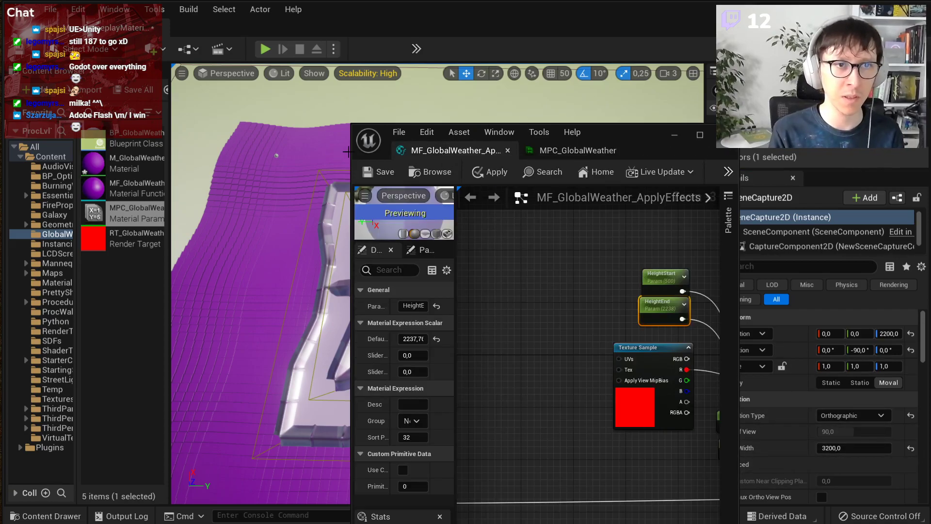
{"action": "left_click_drag", "start_coordinate": [346, 150], "coordinate": [166, 143]}
{"action": "right_click", "coordinate": [407, 309]}
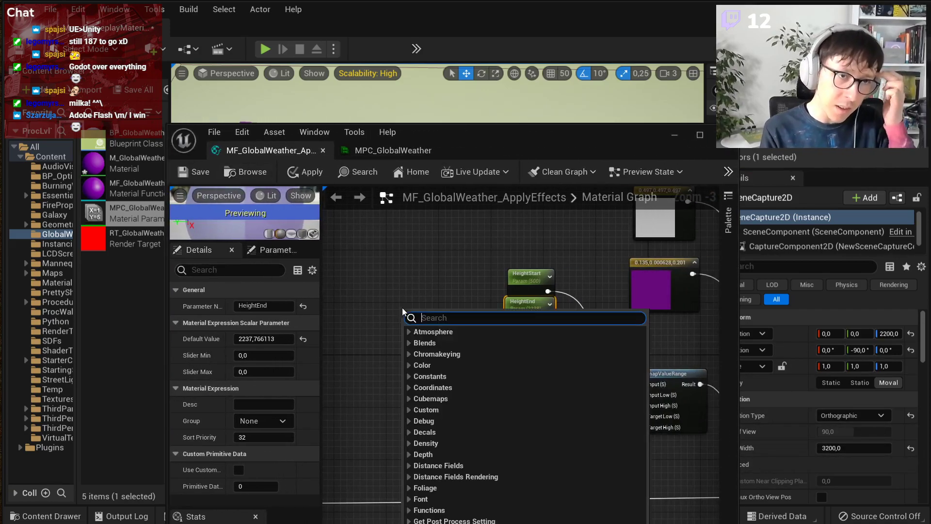
{"action": "type", "text": "collection"}
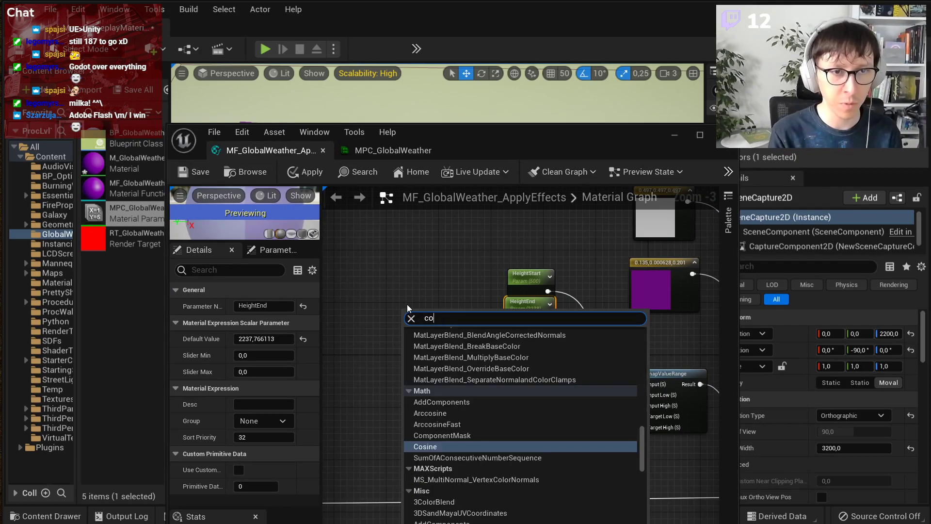
{"action": "key", "text": "Return"}
{"action": "left_click", "coordinate": [267, 341]}
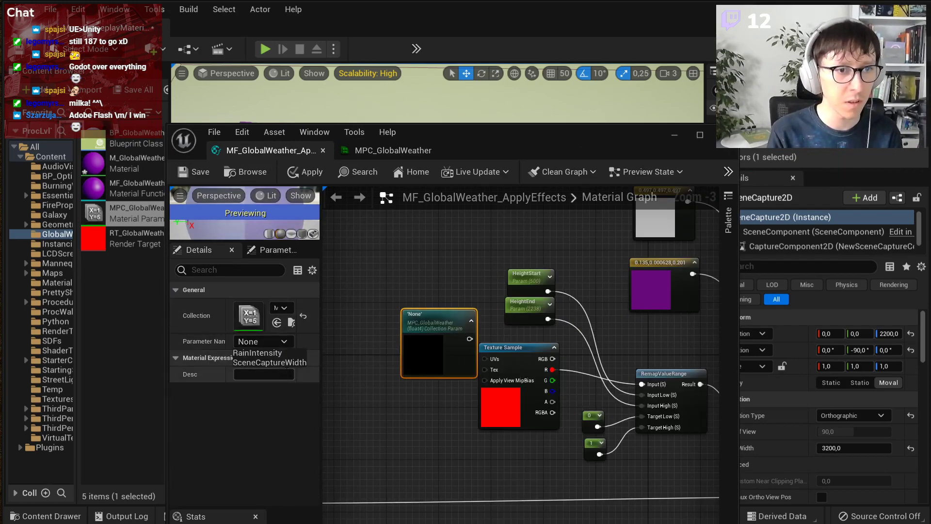
{"action": "left_click", "coordinate": [281, 365]}
Step: Move the SceneCaptureWidth node into the empty graph area well left of the Texture Sample node
{"action": "scroll", "coordinate": [438, 363], "scroll_direction": "up", "scroll_amount": 3}
{"action": "left_click", "coordinate": [488, 300]}
{"action": "right_click_drag", "start_coordinate": [459, 417], "coordinate": [365, 422]}
{"action": "right_click_drag", "start_coordinate": [458, 401], "coordinate": [668, 401]}
{"action": "scroll", "coordinate": [510, 366], "scroll_direction": "down", "scroll_amount": 3}
{"action": "left_click_drag", "start_coordinate": [563, 335], "coordinate": [416, 355]}
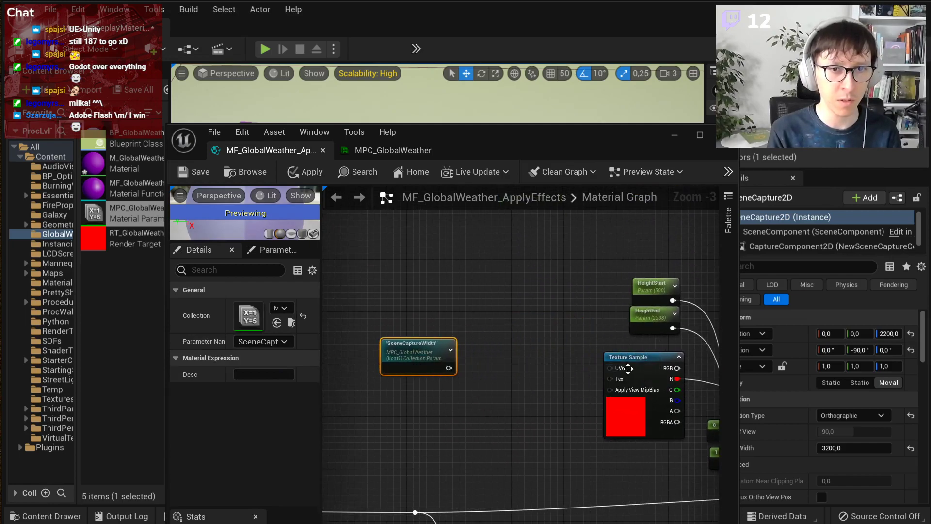
Step: Add a WorldPosition node and place it above the SceneCaptureWidth node
{"action": "scroll", "coordinate": [459, 345], "scroll_direction": "up", "scroll_amount": 2}
{"action": "right_click", "coordinate": [437, 335]}
{"action": "type", "text": "world"}
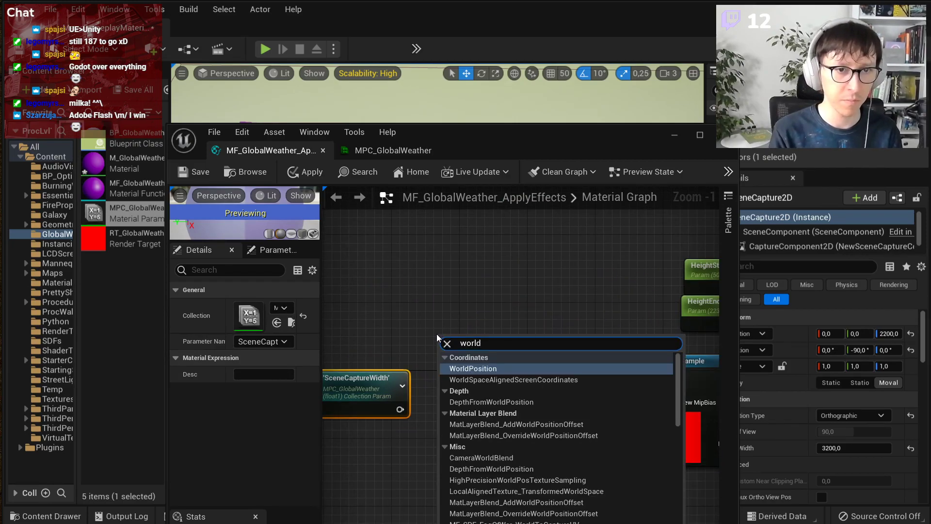
{"action": "key", "text": "Return"}
{"action": "right_click_drag", "start_coordinate": [446, 339], "coordinate": [493, 344]}
{"action": "left_click_drag", "start_coordinate": [496, 340], "coordinate": [333, 267]}
Step: Try the world position node with Shader Offsets set to Absolute World Position (Excluding Material Shader Offsets), and undo the change
{"action": "left_click", "coordinate": [285, 307]}
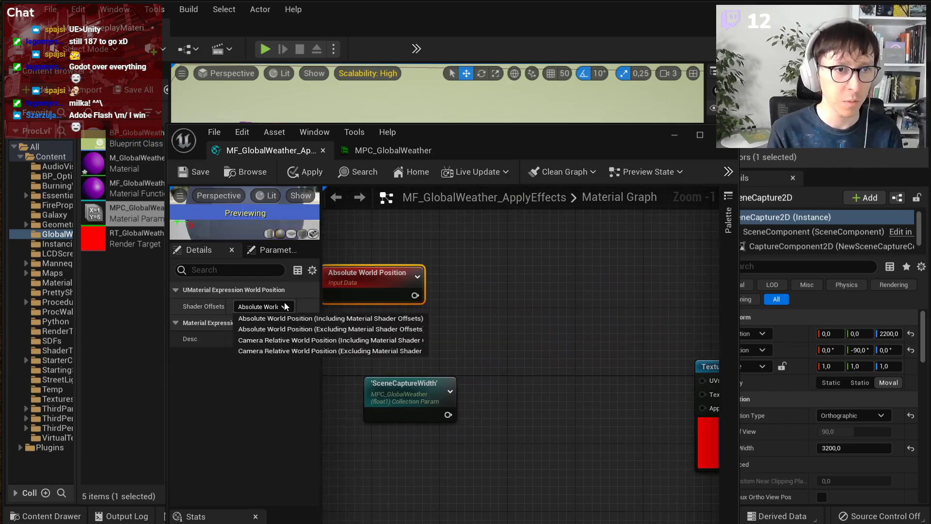
{"action": "left_click", "coordinate": [290, 331]}
{"action": "right_click_drag", "start_coordinate": [481, 321], "coordinate": [529, 330]}
{"action": "left_click_drag", "start_coordinate": [526, 290], "coordinate": [463, 297]}
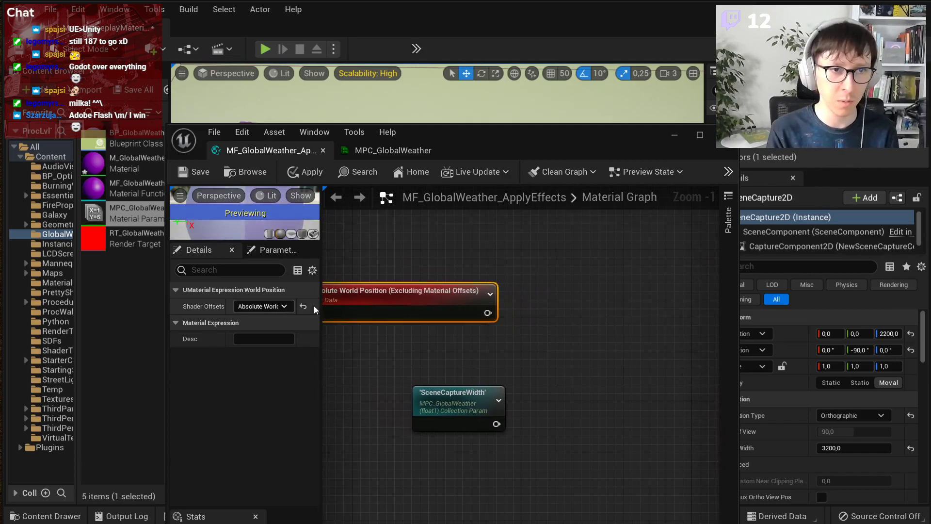
{"action": "key", "text": "ctrl+z"}
{"action": "key", "text": "ctrl+z"}
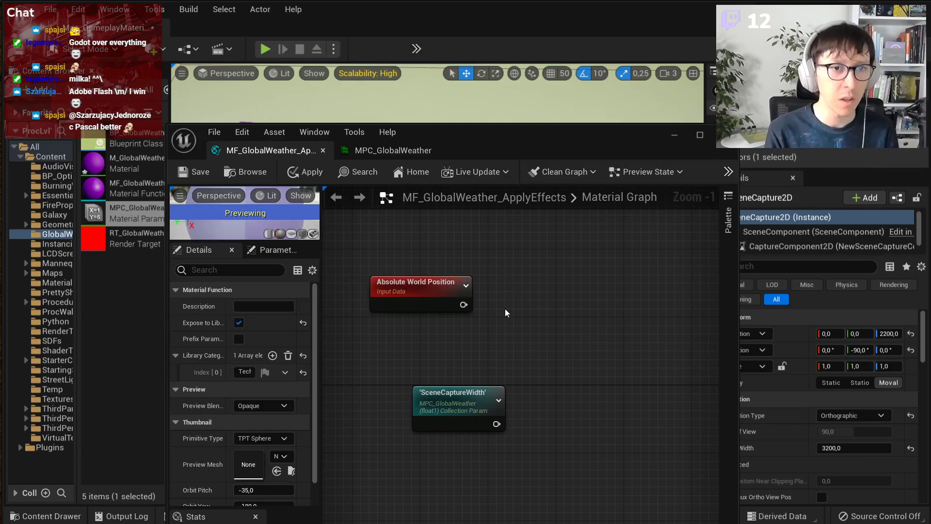
{"action": "key", "text": "ctrl+z"}
Step: Connect a ComponentMask node to the Absolute World Position output and arrange it and SceneCaptureWidth close to that node
{"action": "mouse_move", "coordinate": [508, 310]}
{"action": "left_mouse_down"}
{"action": "mouse_move", "coordinate": [432, 318]}
{"action": "mouse_move", "coordinate": [505, 310]}
{"action": "left_mouse_up"}
{"action": "type", "text": "comp"}
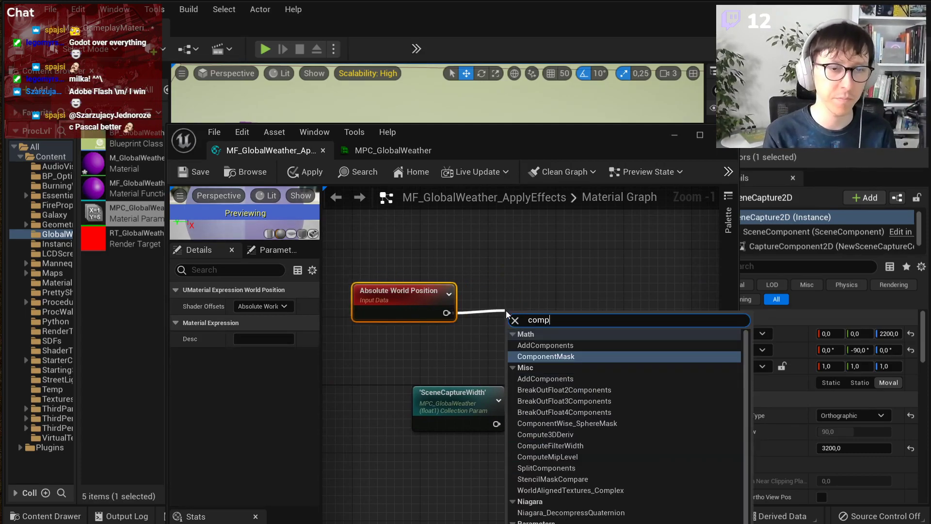
{"action": "key", "text": "Return"}
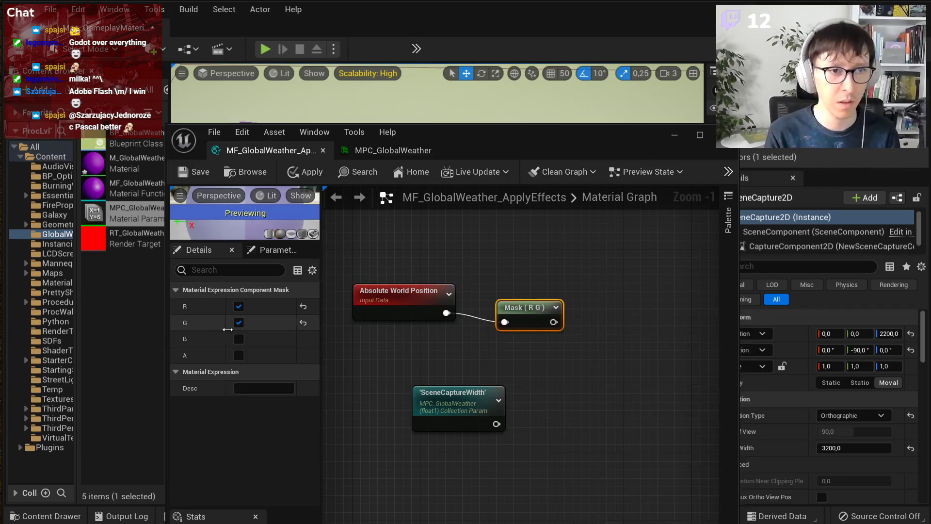
{"action": "left_click_drag", "start_coordinate": [456, 393], "coordinate": [414, 358]}
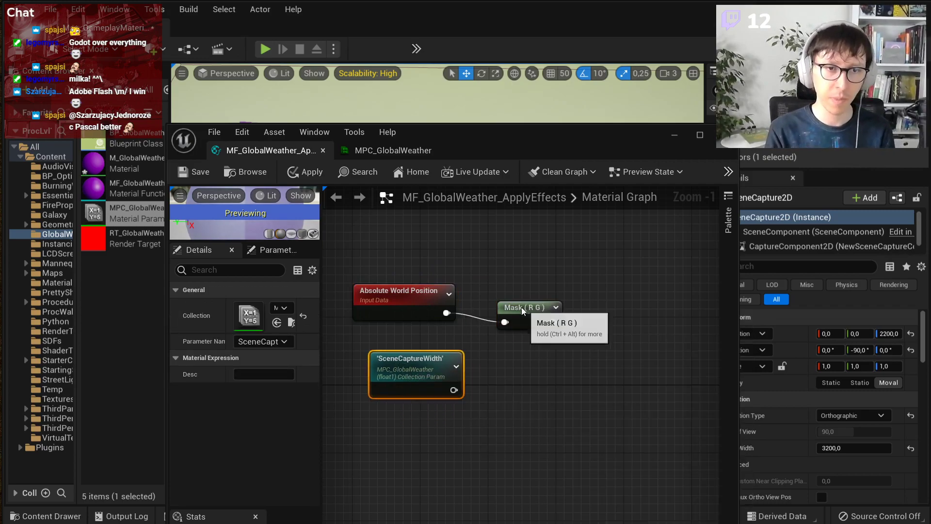
{"action": "left_click_drag", "start_coordinate": [530, 314], "coordinate": [514, 306]}
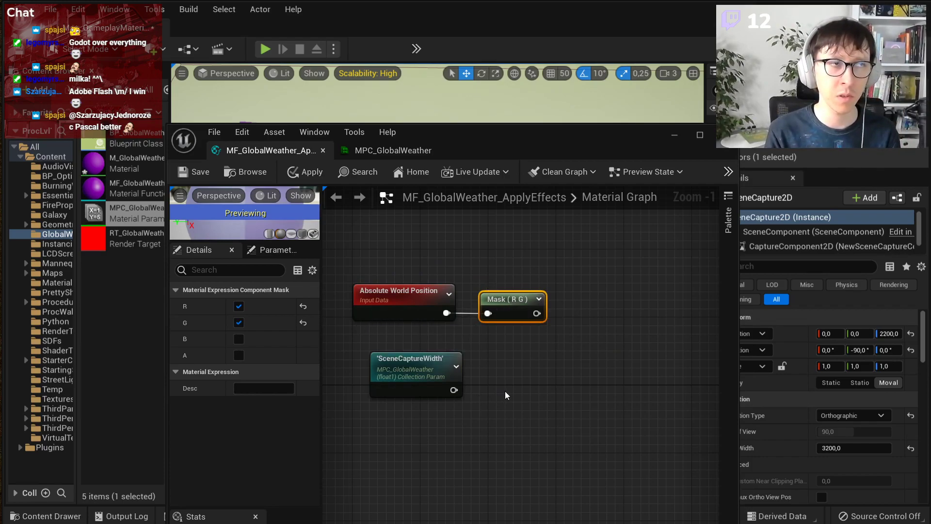
Step: Limit the mask to the R channel, and duplicate it as a G-only mask fed by Absolute World Position
{"action": "left_click_drag", "start_coordinate": [524, 317], "coordinate": [548, 273]}
{"action": "left_click", "coordinate": [239, 322]}
{"action": "key", "text": "ctrl+d"}
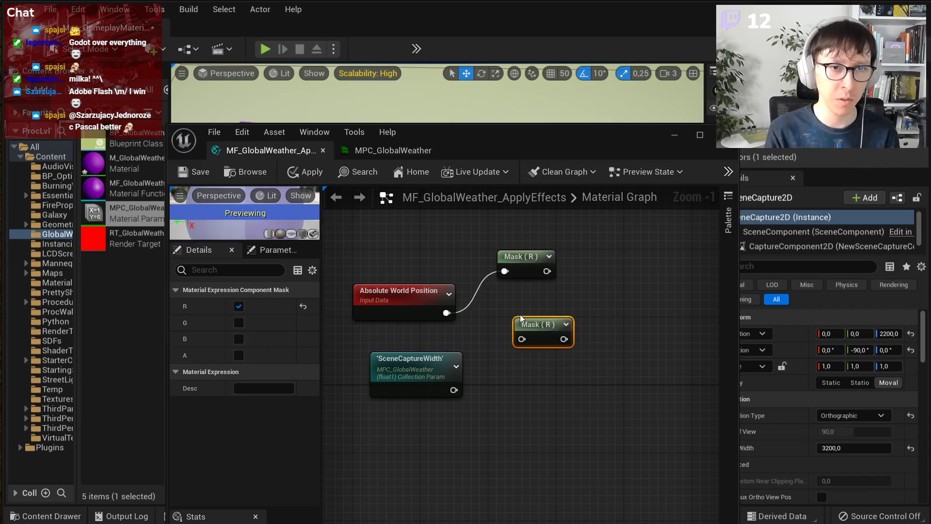
{"action": "left_click", "coordinate": [238, 306]}
{"action": "left_click", "coordinate": [239, 323]}
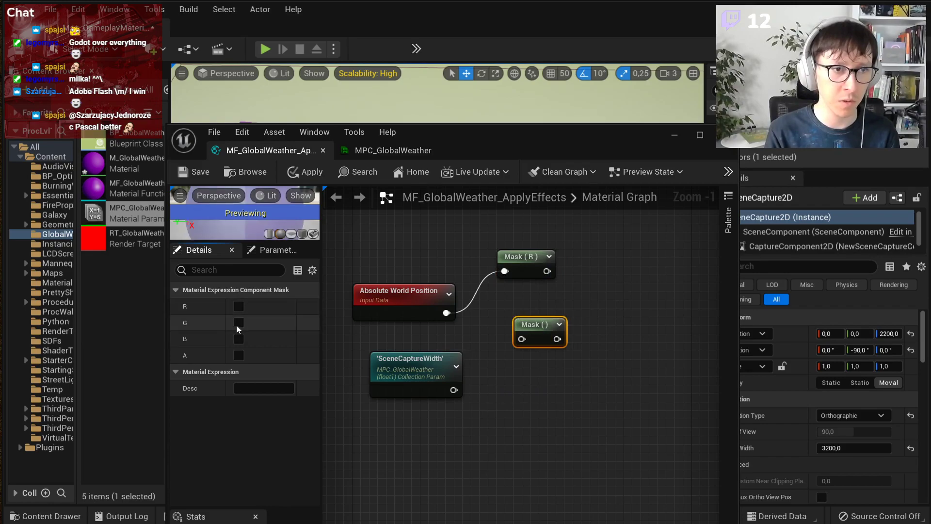
{"action": "left_click_drag", "start_coordinate": [446, 313], "coordinate": [522, 340]}
{"action": "left_click_drag", "start_coordinate": [526, 325], "coordinate": [501, 317]}
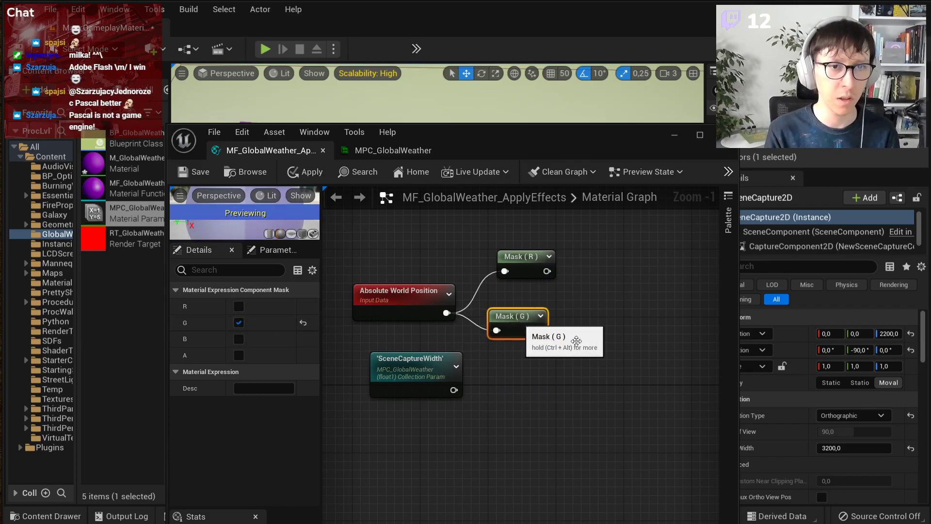
Step: Add a RemapValueRange node in the free space to the right of the R and G masks
{"action": "right_click_drag", "start_coordinate": [632, 361], "coordinate": [441, 367]}
{"action": "scroll", "coordinate": [466, 324], "scroll_direction": "down", "scroll_amount": 1}
{"action": "right_click_drag", "start_coordinate": [471, 317], "coordinate": [651, 339]}
{"action": "right_click_drag", "start_coordinate": [525, 344], "coordinate": [494, 296]}
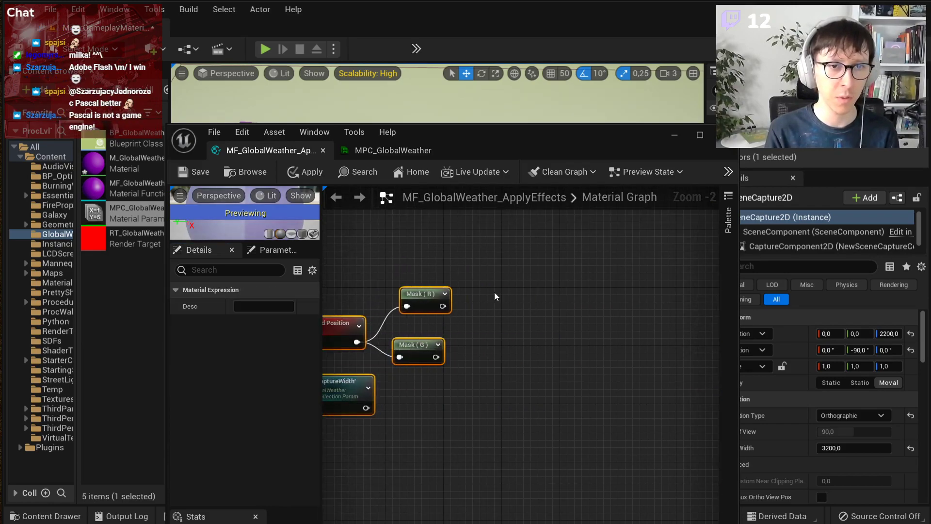
{"action": "right_click", "coordinate": [514, 264]}
{"action": "type", "text": "remap"}
{"action": "key", "text": "Return"}
{"action": "left_click_drag", "start_coordinate": [533, 267], "coordinate": [597, 267]}
Step: Connect SceneCaptureWidth to input A of a new Multiply node and set its Const B to 0.5
{"action": "scroll", "coordinate": [446, 402], "scroll_direction": "up", "scroll_amount": 1}
{"action": "scroll", "coordinate": [446, 402], "scroll_direction": "up", "scroll_amount": 1}
{"action": "left_click_drag", "start_coordinate": [446, 412], "coordinate": [512, 414]}
{"action": "type", "text": "mu"}
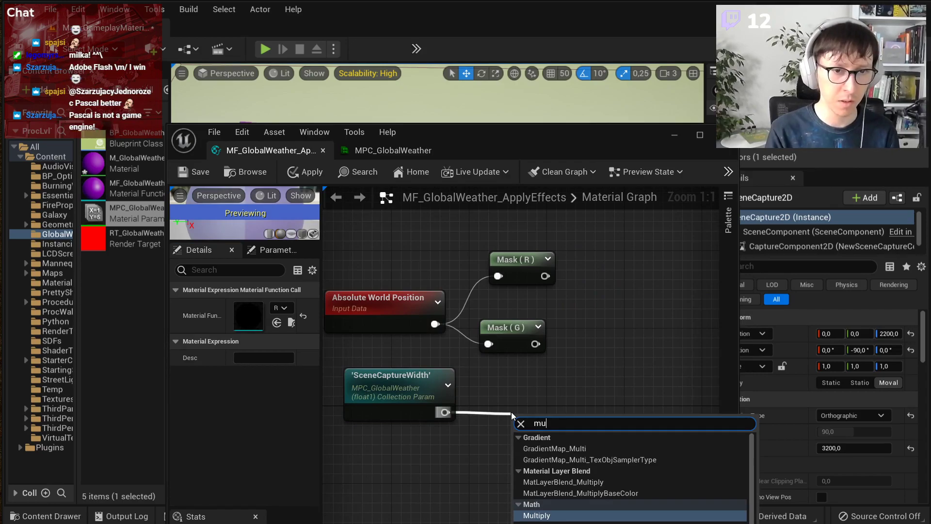
{"action": "key", "text": "Return"}
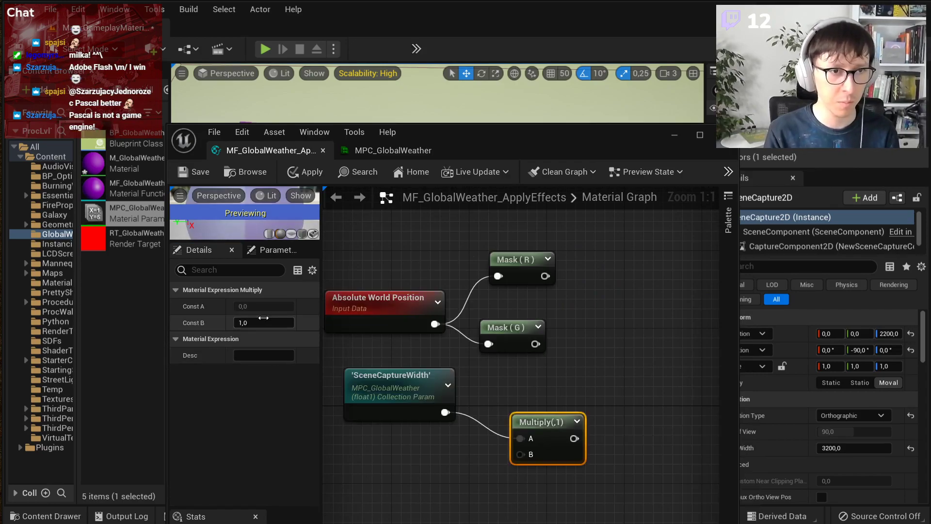
{"action": "type", "text": "09"}
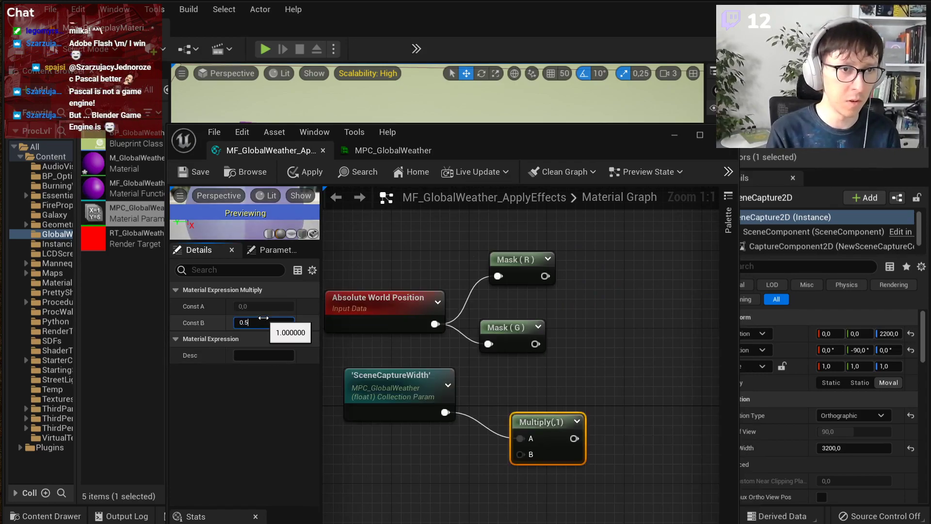
{"action": "key", "text": "Return"}
Step: Duplicate the Multiply node, place the copy above the original, and connect SceneCaptureWidth to its A input
{"action": "left_click_drag", "start_coordinate": [546, 420], "coordinate": [533, 480]}
{"action": "key", "text": "ctrl+d"}
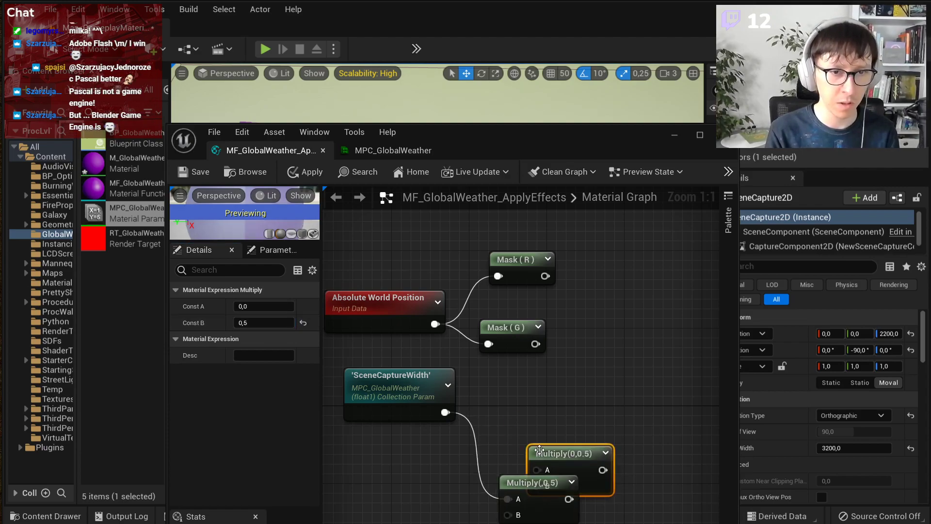
{"action": "left_click_drag", "start_coordinate": [544, 449], "coordinate": [516, 413]}
{"action": "left_click_drag", "start_coordinate": [445, 412], "coordinate": [507, 431]}
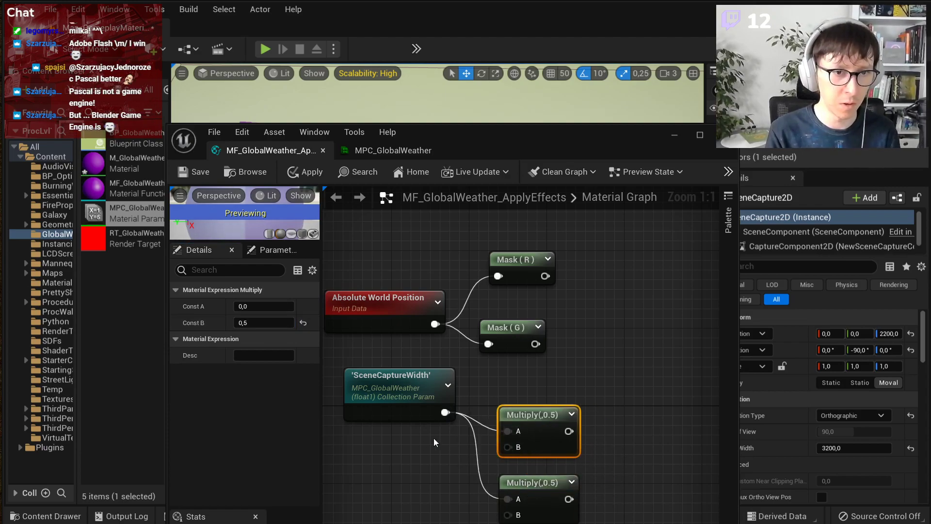
Step: Add two Constant nodes beside the Multiply nodes, with the upper one set to 0.5 and the lower one to -0.5
{"action": "left_click", "coordinate": [429, 440]}
{"action": "left_click", "coordinate": [257, 307]}
{"action": "type", "text": "-"}
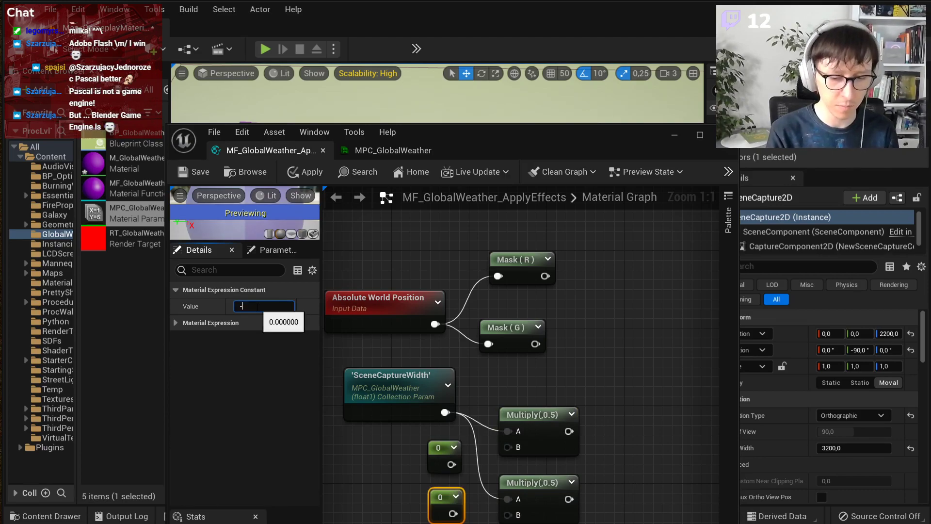
{"action": "type", "text": "0.5"}
{"action": "key", "text": "Return"}
{"action": "left_click", "coordinate": [440, 448]}
{"action": "left_click", "coordinate": [257, 306]}
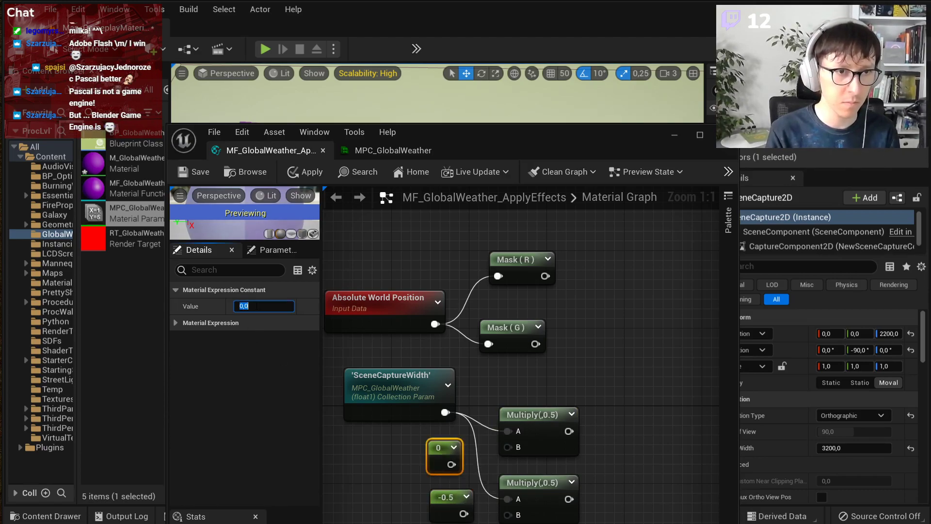
{"action": "type", "text": "0.5"}
{"action": "key", "text": "Return"}
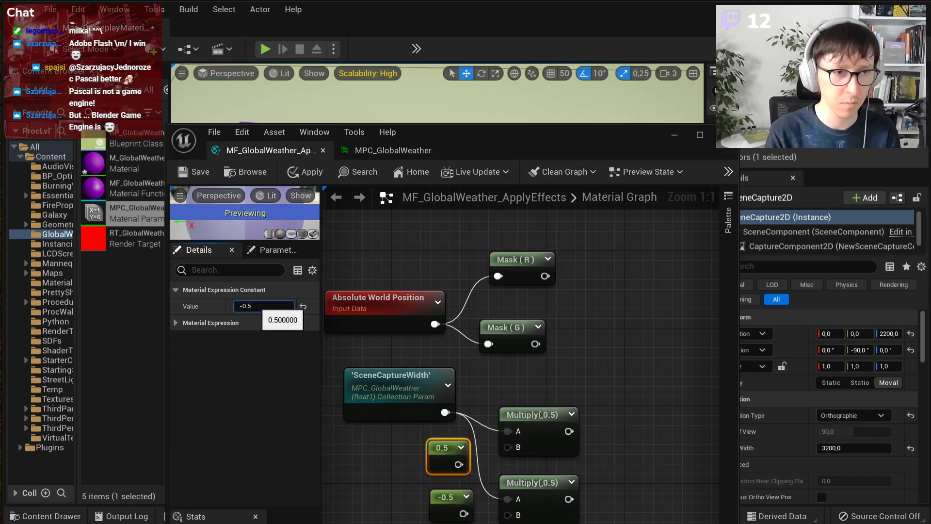
Step: Set the upper constant to -0.5 and the lower to 0.5, and connect each to input B of its adjacent Multiply node
{"action": "type", "text": "-0.5"}
{"action": "key", "text": "Return"}
{"action": "left_click", "coordinate": [448, 500]}
{"action": "left_click", "coordinate": [275, 306]}
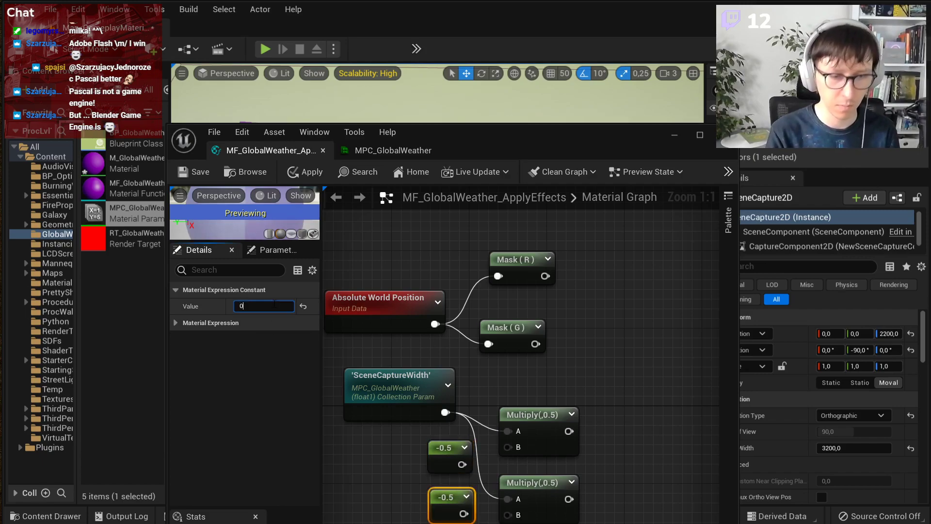
{"action": "type", "text": "0.5"}
{"action": "key", "text": "Return"}
{"action": "left_click_drag", "start_coordinate": [460, 515], "coordinate": [508, 515]}
{"action": "left_click_drag", "start_coordinate": [462, 464], "coordinate": [508, 446]}
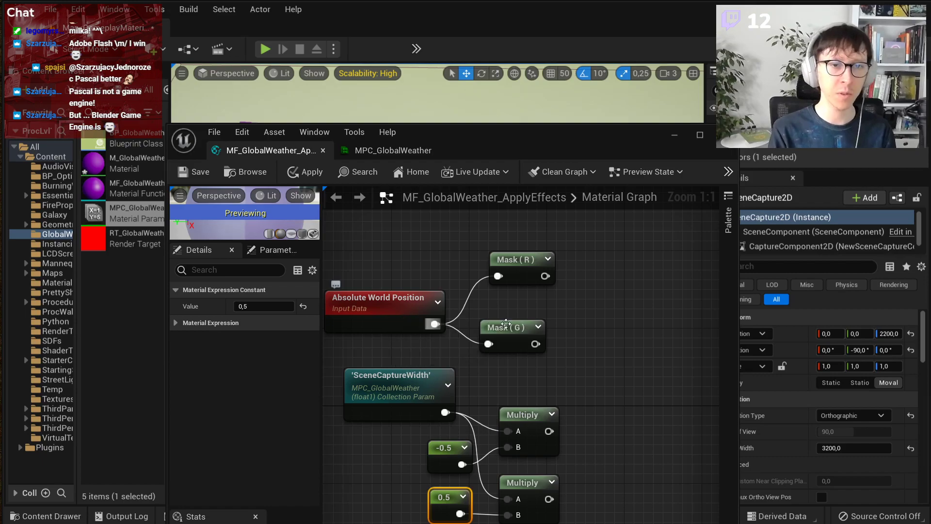
Step: Connect the upper Multiply node to Input Low and the lower Multiply node to Input High of RemapValueRange
{"action": "scroll", "coordinate": [526, 322], "scroll_direction": "down", "scroll_amount": 2}
{"action": "right_click_drag", "start_coordinate": [643, 329], "coordinate": [536, 379]}
{"action": "right_click_drag", "start_coordinate": [620, 439], "coordinate": [490, 398]}
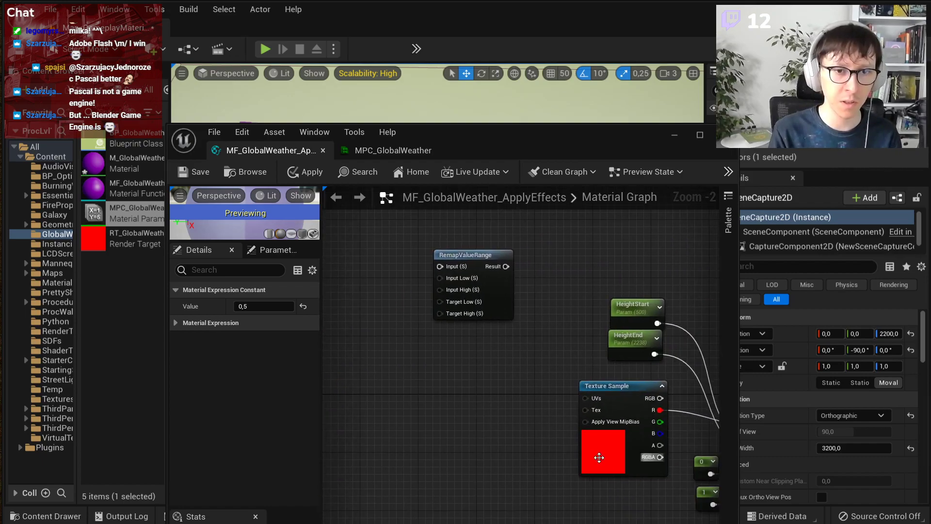
{"action": "right_click_drag", "start_coordinate": [556, 438], "coordinate": [640, 397]}
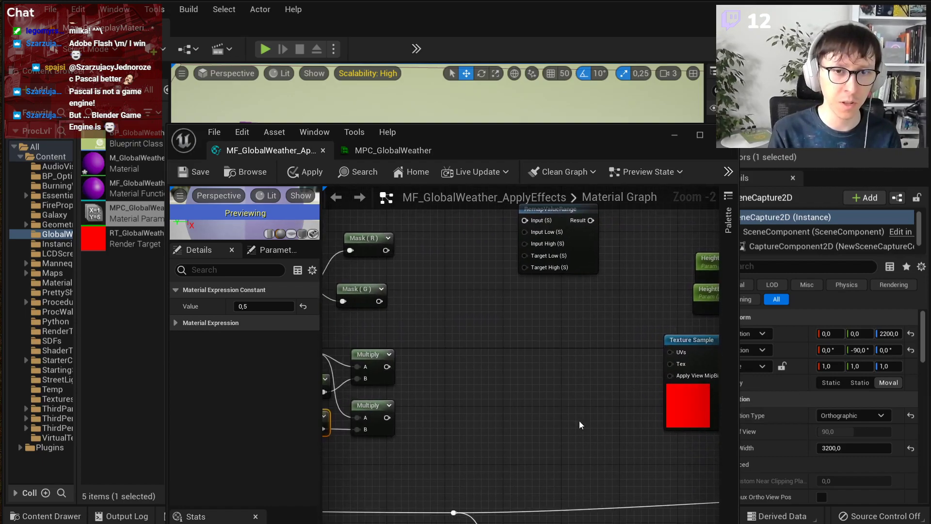
{"action": "right_click_drag", "start_coordinate": [447, 369], "coordinate": [492, 405]}
{"action": "scroll", "coordinate": [467, 339], "scroll_direction": "up", "scroll_amount": 1}
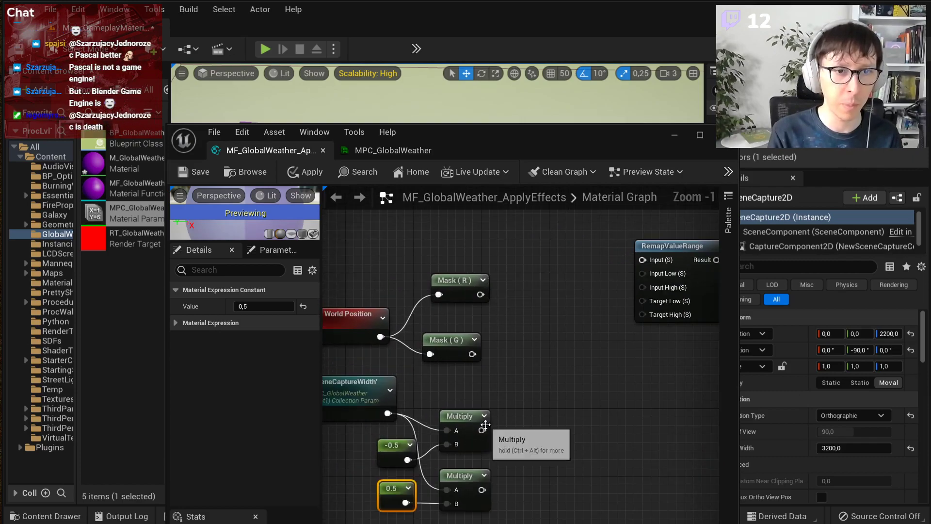
{"action": "left_click_drag", "start_coordinate": [480, 430], "coordinate": [589, 342]}
{"action": "left_click", "coordinate": [490, 377]}
{"action": "right_click_drag", "start_coordinate": [490, 377], "coordinate": [557, 365]}
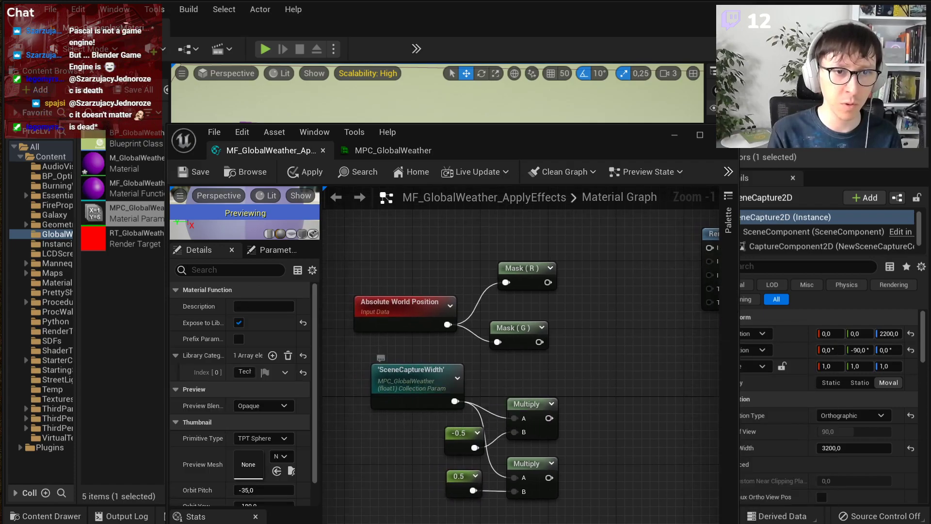
{"action": "right_click_drag", "start_coordinate": [551, 414], "coordinate": [455, 445]}
{"action": "left_click_drag", "start_coordinate": [453, 450], "coordinate": [615, 295]}
{"action": "right_click_drag", "start_coordinate": [525, 338], "coordinate": [569, 309]}
{"action": "left_click_drag", "start_coordinate": [496, 480], "coordinate": [658, 278]}
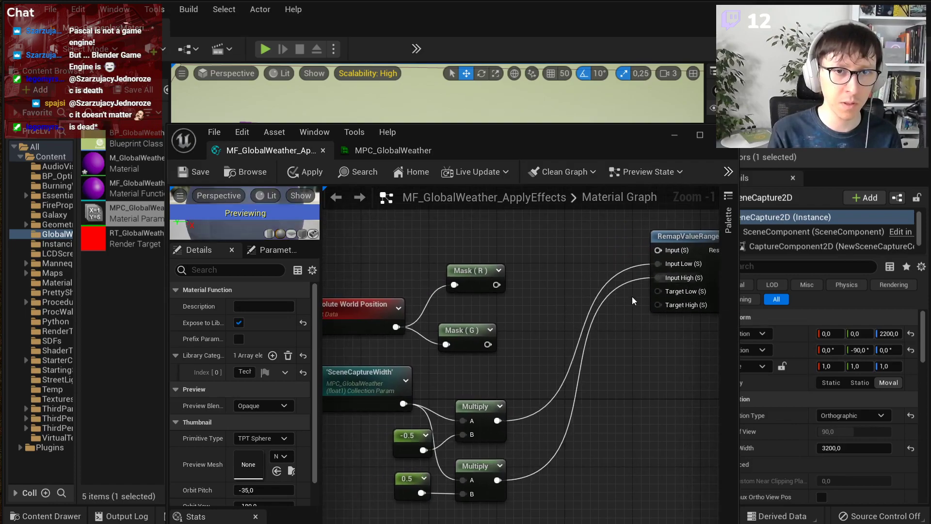
Step: Add constants 0 and 1 beside RemapValueRange, connect them to Target Low and Target High, and tidy their placement
{"action": "left_click", "coordinate": [616, 313]}
{"action": "left_click", "coordinate": [619, 345]}
{"action": "left_click", "coordinate": [270, 307]}
{"action": "type", "text": "1"}
{"action": "left_click_drag", "start_coordinate": [640, 366], "coordinate": [659, 304]}
{"action": "left_click_drag", "start_coordinate": [636, 334], "coordinate": [660, 293]}
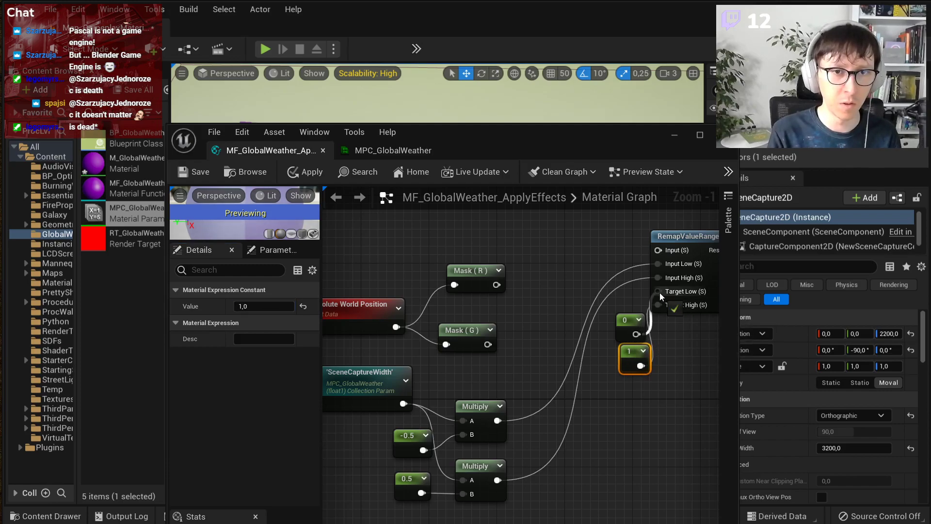
{"action": "left_click", "coordinate": [174, 322]}
{"action": "left_click_drag", "start_coordinate": [608, 396], "coordinate": [634, 316]}
{"action": "left_click_drag", "start_coordinate": [630, 320], "coordinate": [614, 321]}
{"action": "left_click", "coordinate": [196, 323]}
Step: Connect Mask (R) to the RemapValueRange input, and place a copy of that node with its 0 and 1 constants below it
{"action": "left_click", "coordinate": [532, 303]}
{"action": "left_click_drag", "start_coordinate": [496, 285], "coordinate": [659, 250]}
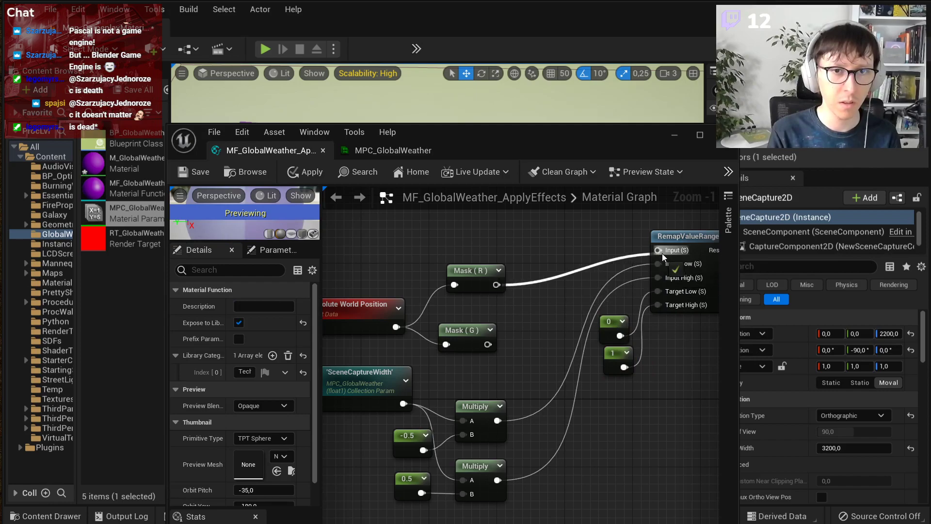
{"action": "scroll", "coordinate": [623, 360], "scroll_direction": "down", "scroll_amount": 2}
{"action": "left_click_drag", "start_coordinate": [650, 387], "coordinate": [550, 256]}
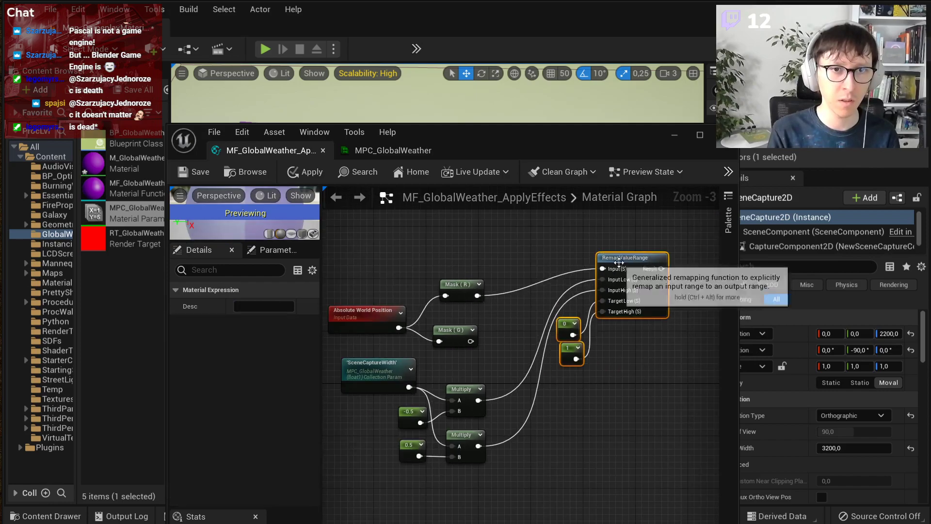
{"action": "key", "text": "ctrl+c"}
{"action": "key", "text": "ctrl+v"}
{"action": "left_click_drag", "start_coordinate": [672, 327], "coordinate": [626, 371]}
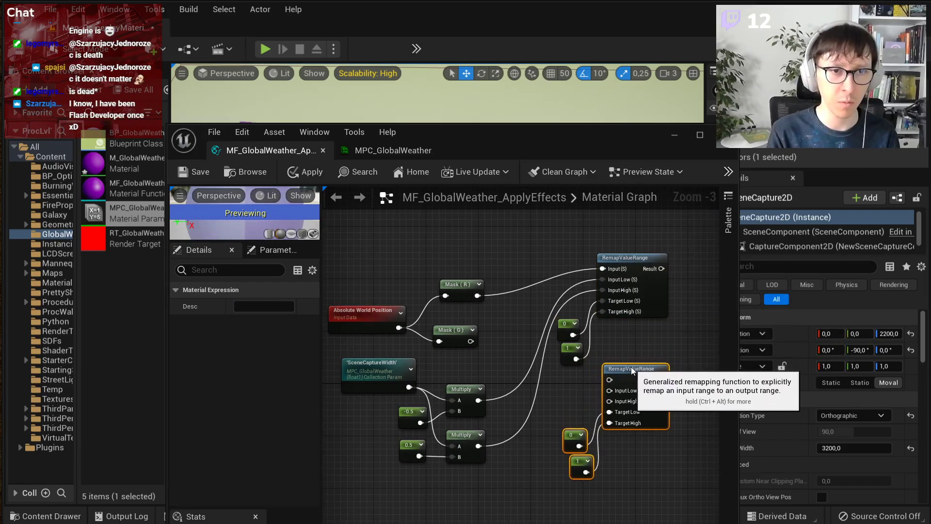
Step: Connect Mask (G) to the lower RemapValueRange input, and the two Multiply outputs to its Input Low and Input High
{"action": "left_click", "coordinate": [483, 337]}
{"action": "left_click_drag", "start_coordinate": [470, 341], "coordinate": [610, 379]}
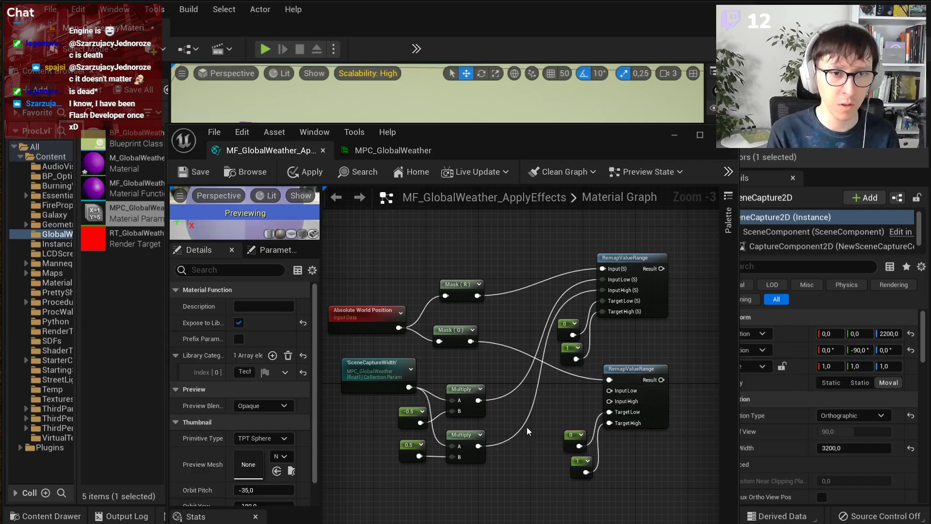
{"action": "scroll", "coordinate": [527, 427], "scroll_direction": "up", "scroll_amount": 2}
{"action": "left_click_drag", "start_coordinate": [466, 451], "coordinate": [464, 393]}
Step: Shift the UV node group left and add an Append node taking the upper remap result as A and the lower as B
{"action": "scroll", "coordinate": [548, 345], "scroll_direction": "down", "scroll_amount": 2}
{"action": "scroll", "coordinate": [534, 335], "scroll_direction": "down", "scroll_amount": 1}
{"action": "left_click_drag", "start_coordinate": [408, 269], "coordinate": [624, 422]}
{"action": "left_click_drag", "start_coordinate": [621, 357], "coordinate": [513, 347]}
{"action": "scroll", "coordinate": [557, 305], "scroll_direction": "up", "scroll_amount": 1}
{"action": "left_click", "coordinate": [557, 305]}
{"action": "right_click", "coordinate": [557, 309]}
{"action": "type", "text": "append"}
{"action": "key", "text": "Return"}
{"action": "scroll", "coordinate": [557, 309], "scroll_direction": "up", "scroll_amount": 2}
{"action": "mouse_move", "coordinate": [517, 240]}
{"action": "left_mouse_down"}
{"action": "mouse_move", "coordinate": [572, 336]}
{"action": "mouse_move", "coordinate": [516, 245]}
{"action": "left_mouse_up"}
{"action": "left_click_drag", "start_coordinate": [522, 383], "coordinate": [567, 342]}
Step: Wrap the UV calculation nodes in a comment titled "Calculate UVs for the scene capture render target"
{"action": "scroll", "coordinate": [583, 300], "scroll_direction": "down", "scroll_amount": 5}
{"action": "left_click_drag", "start_coordinate": [503, 269], "coordinate": [728, 393]}
{"action": "right_click", "coordinate": [672, 335]}
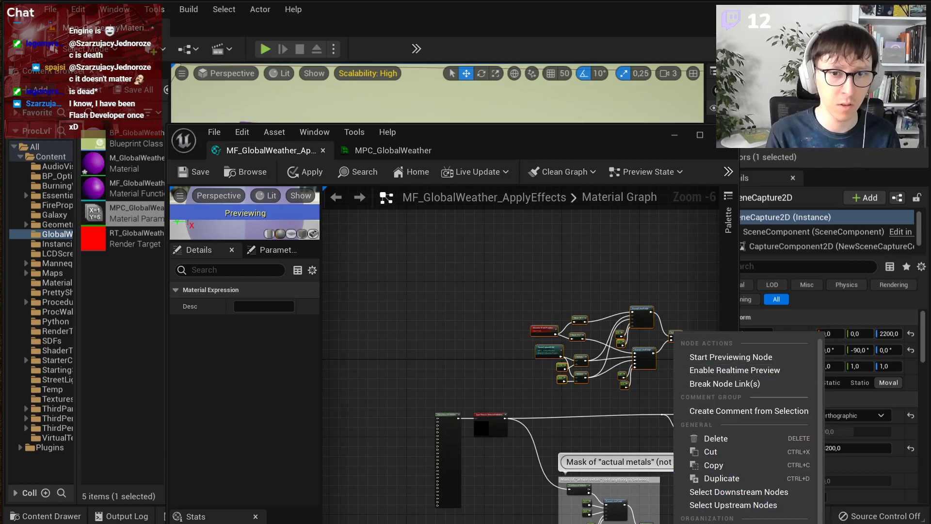
{"action": "left_click", "coordinate": [749, 411]}
{"action": "scroll", "coordinate": [587, 317], "scroll_direction": "up", "scroll_amount": 3}
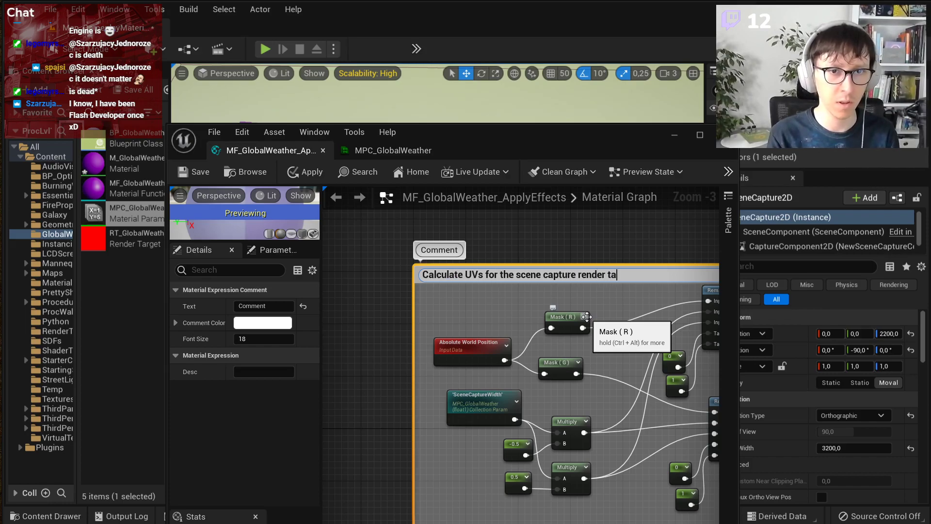
{"action": "type", "text": "et"}
{"action": "left_click", "coordinate": [559, 229]}
Step: Reword the comment title to "Recreate UVs of the scene capture render target"
{"action": "right_click_drag", "start_coordinate": [535, 264], "coordinate": [412, 266]}
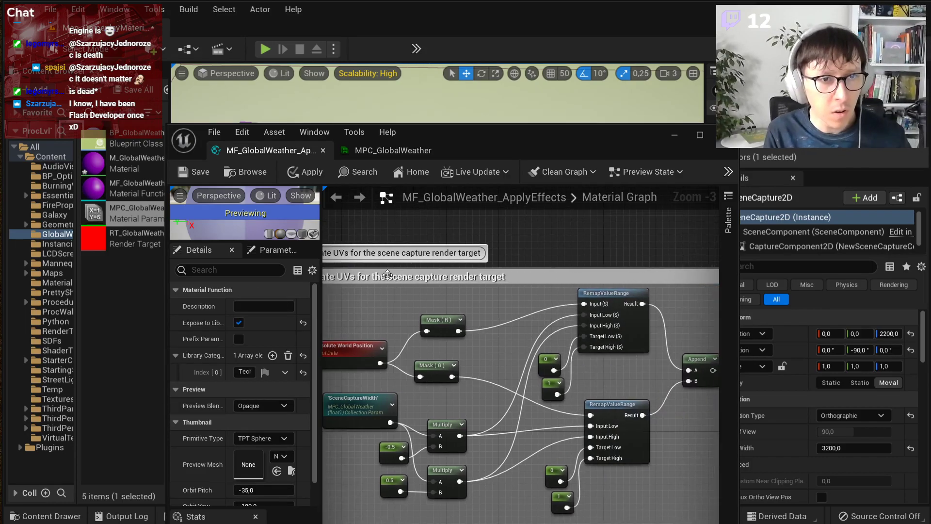
{"action": "right_click_drag", "start_coordinate": [349, 274], "coordinate": [393, 274]}
{"action": "double_click", "coordinate": [394, 274]}
{"action": "key", "text": "Home"}
{"action": "key", "text": "ctrl+shift+Right"}
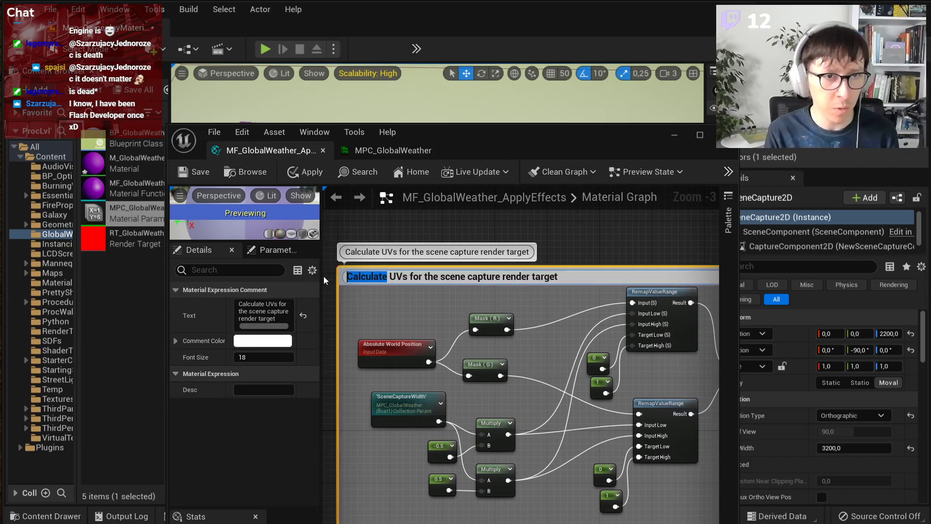
{"action": "type", "text": "Recreta"}
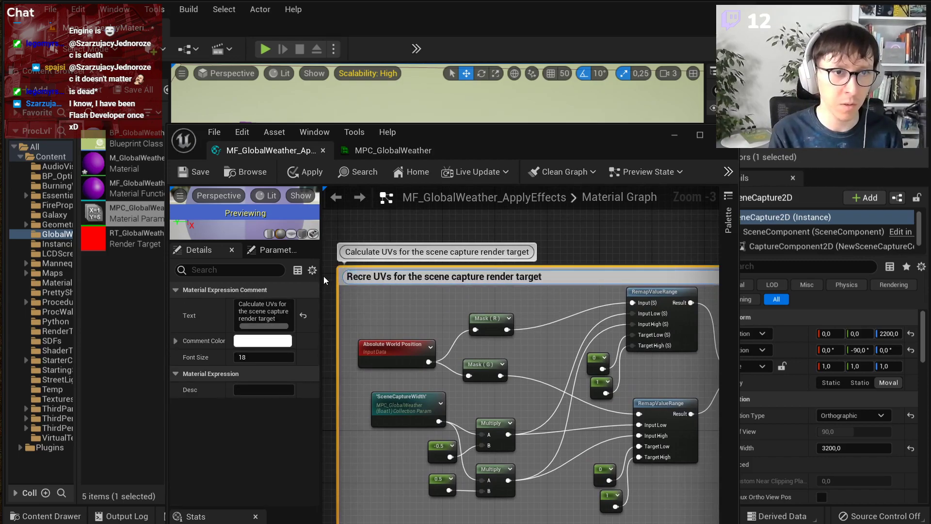
{"action": "key", "text": "BackSpace"}
{"action": "key", "text": "BackSpace"}
{"action": "type", "text": "ate"}
{"action": "key", "text": "ctrl+Right"}
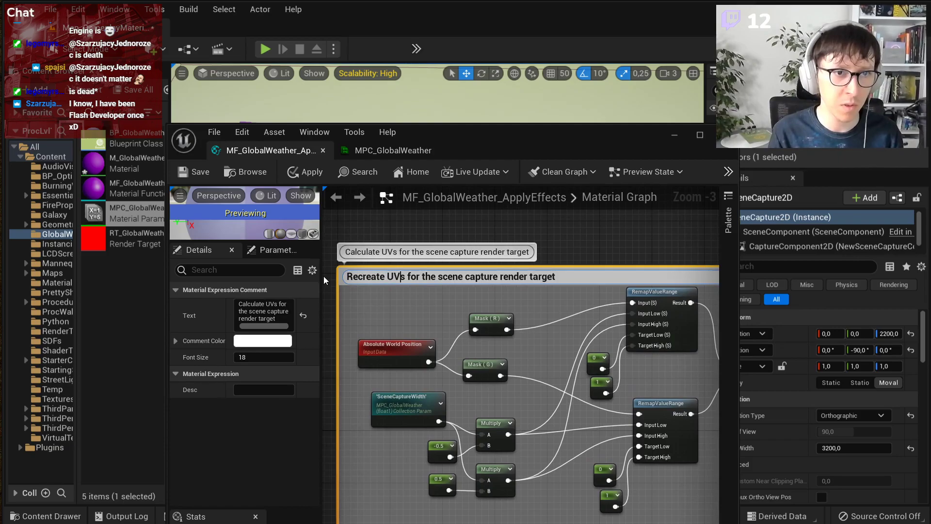
{"action": "key", "text": "ctrl+Delete"}
{"action": "type", "text": "of"}
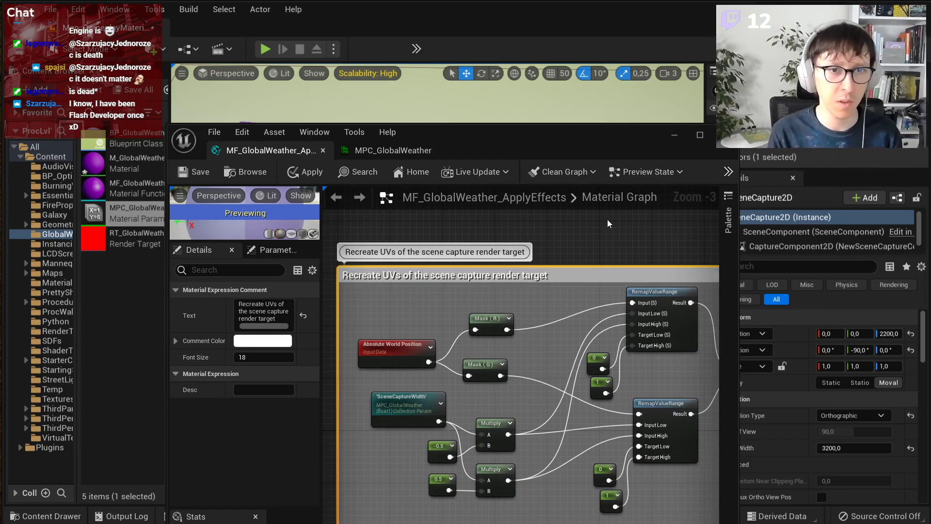
{"action": "left_click", "coordinate": [607, 219]}
Step: Connect the Append output to the UVs input of the render target's Texture Sample node
{"action": "scroll", "coordinate": [605, 226], "scroll_direction": "down", "scroll_amount": 2}
{"action": "right_click_drag", "start_coordinate": [690, 313], "coordinate": [467, 326]}
{"action": "scroll", "coordinate": [466, 327], "scroll_direction": "up", "scroll_amount": 2}
{"action": "left_click_drag", "start_coordinate": [560, 372], "coordinate": [423, 313]}
Step: Set the Texture Sample node's sampler source to Shared: Clamp
{"action": "left_click", "coordinate": [582, 368]}
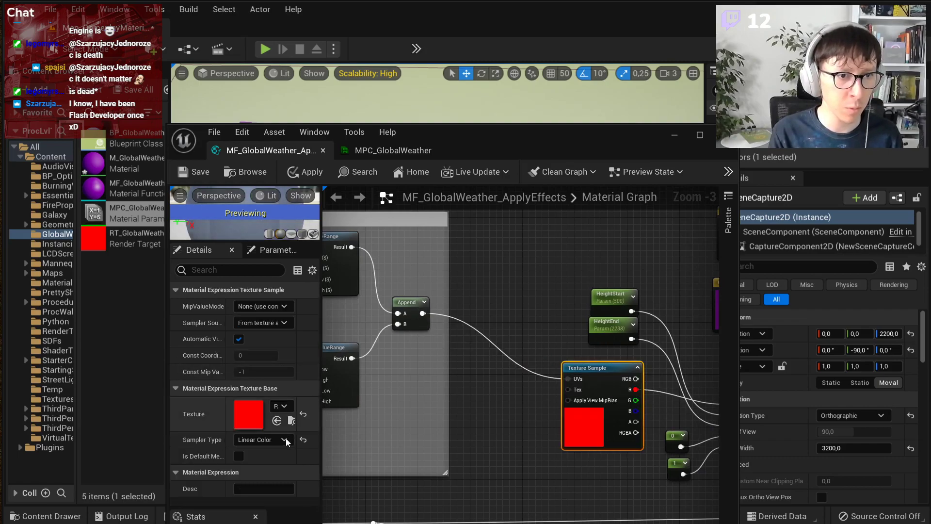
{"action": "left_click", "coordinate": [274, 306]}
{"action": "left_click", "coordinate": [272, 306]}
{"action": "left_click", "coordinate": [266, 323]}
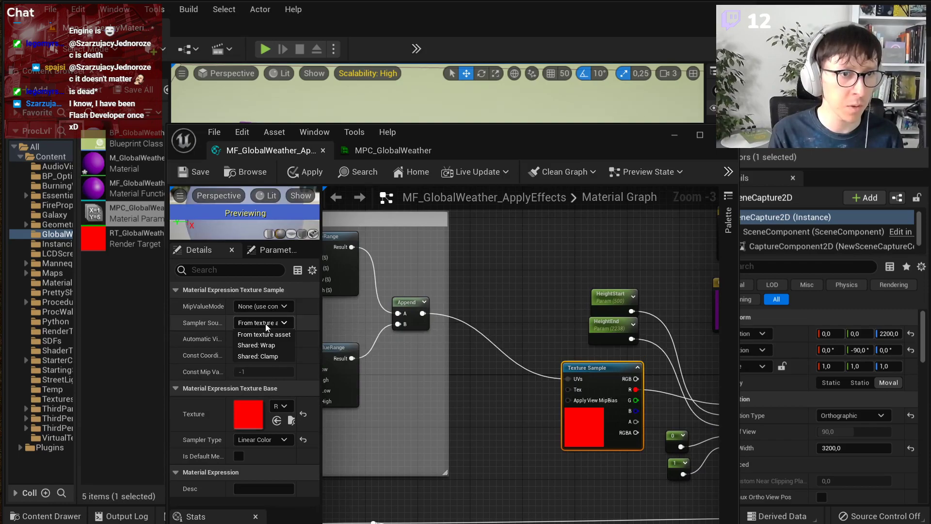
{"action": "left_click", "coordinate": [281, 356]}
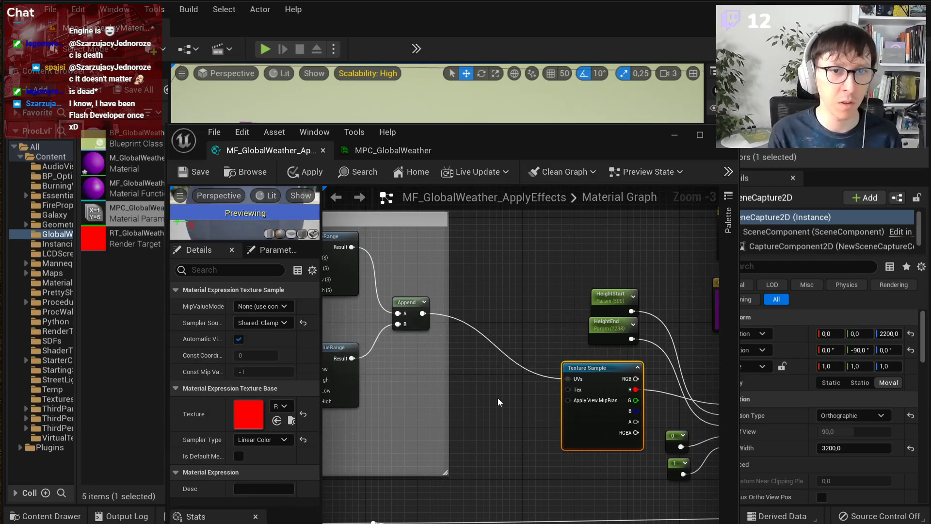
Step: Move the material editor window aside to uncover the level viewport, and apply the material function changes
{"action": "scroll", "coordinate": [498, 400], "scroll_direction": "down", "scroll_amount": 2}
{"action": "left_click_drag", "start_coordinate": [463, 299], "coordinate": [497, 305]}
{"action": "left_click", "coordinate": [617, 302]}
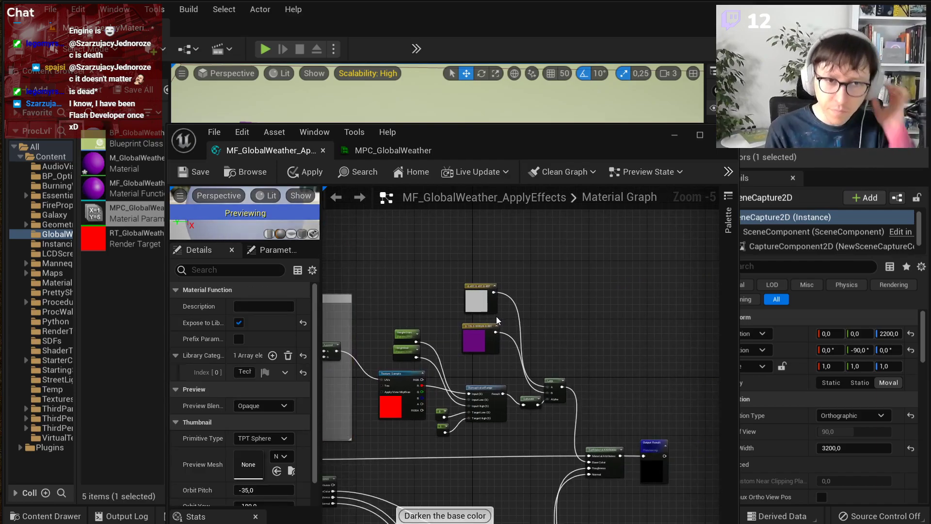
{"action": "left_click_drag", "start_coordinate": [450, 141], "coordinate": [881, 119]}
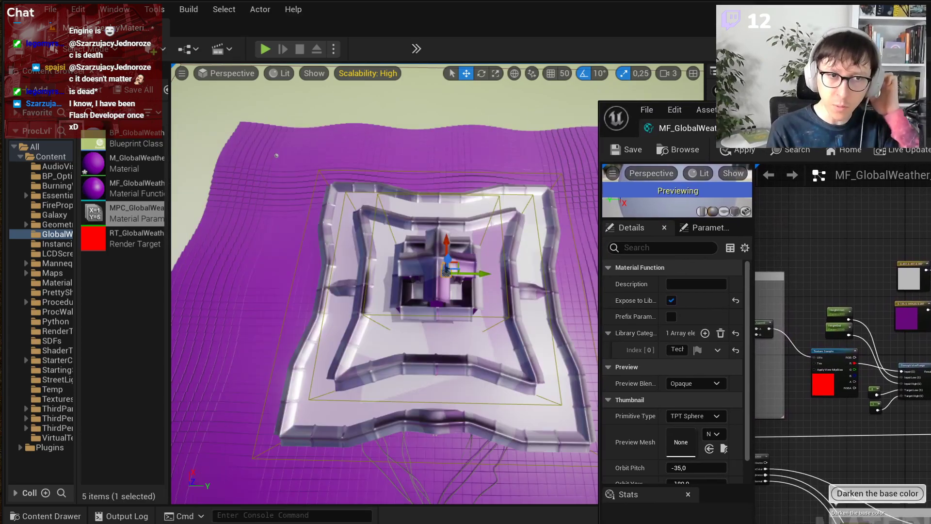
{"action": "left_click", "coordinate": [732, 153]}
Step: Examine the weather effect on the castle and terrain in the level viewport alongside the UV node graph
{"action": "left_click_drag", "start_coordinate": [863, 114], "coordinate": [718, 55]}
{"action": "right_click_drag", "start_coordinate": [616, 253], "coordinate": [930, 245]}
{"action": "scroll", "coordinate": [836, 252], "scroll_direction": "up", "scroll_amount": 2}
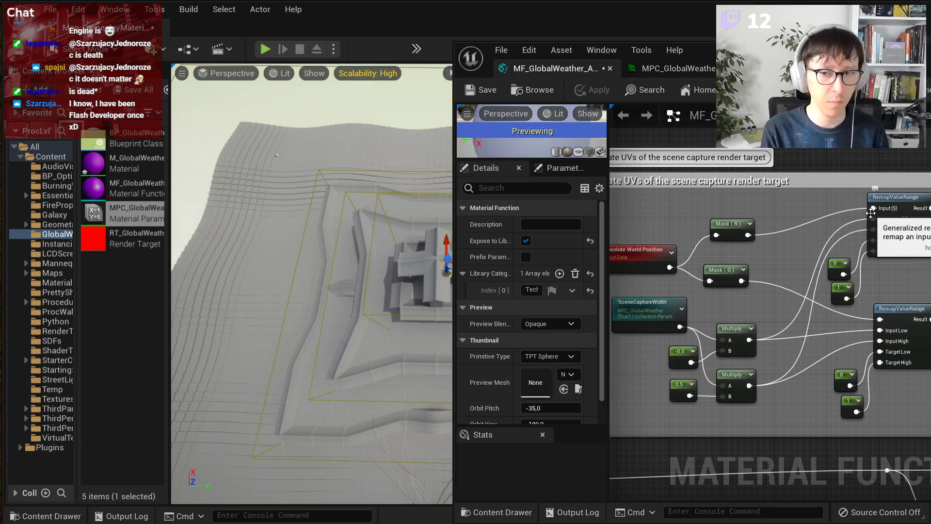
{"action": "left_click_drag", "start_coordinate": [815, 54], "coordinate": [807, 27]}
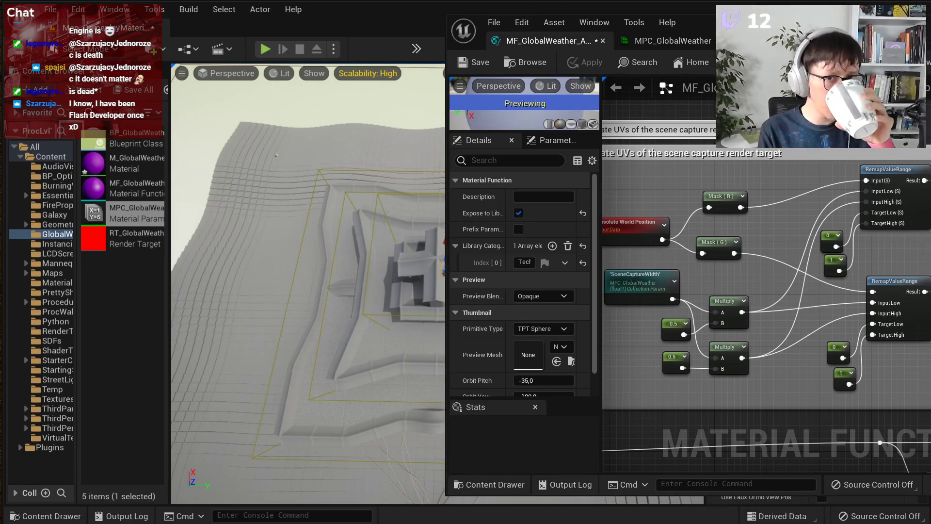
{"action": "right_click_drag", "start_coordinate": [403, 286], "coordinate": [348, 231]}
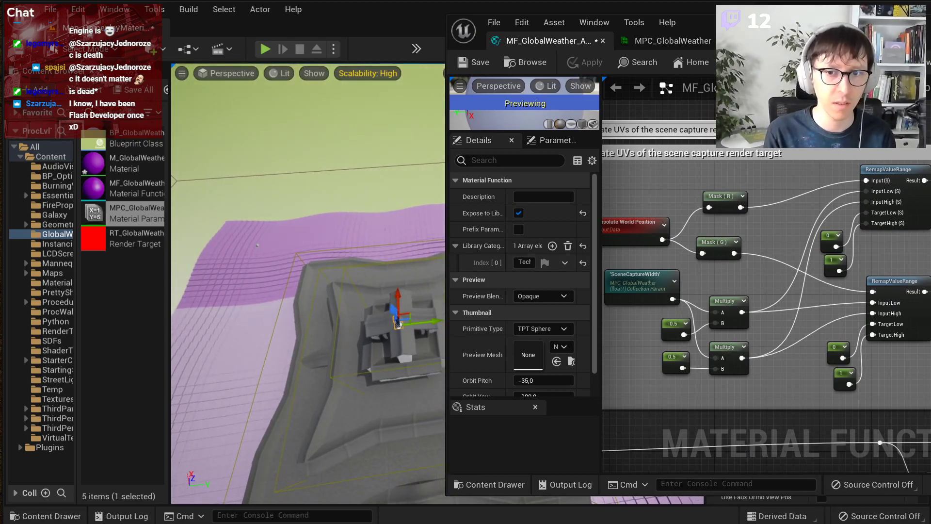
{"action": "mouse_move", "coordinate": [820, 24]}
{"action": "left_mouse_down"}
{"action": "mouse_move", "coordinate": [747, 19]}
{"action": "mouse_move", "coordinate": [836, 26]}
{"action": "left_mouse_up"}
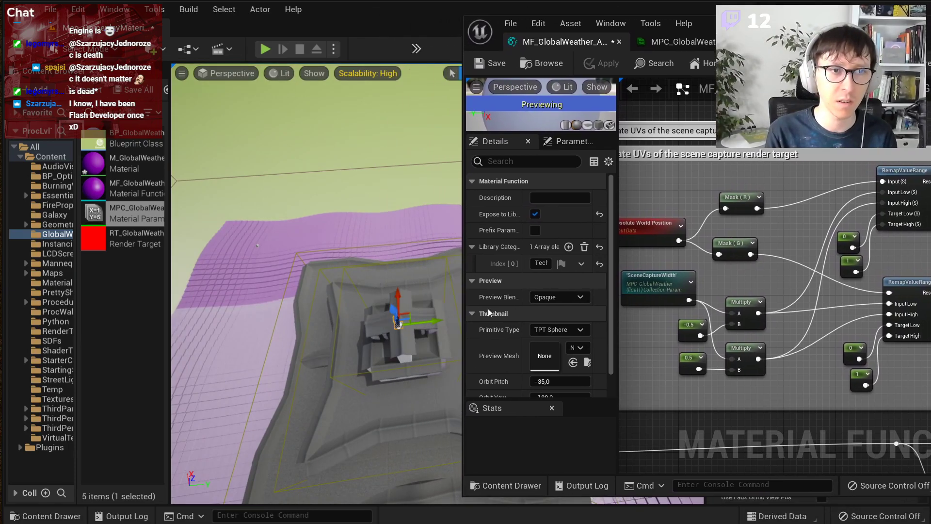
{"action": "right_click_drag", "start_coordinate": [340, 272], "coordinate": [291, 291]}
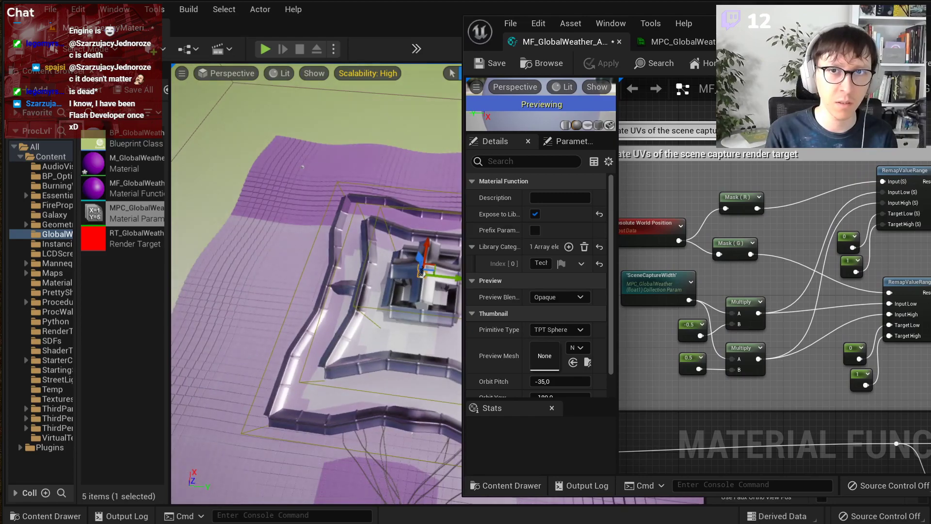
Step: Put away the material editor window and save all modified assets
{"action": "left_click", "coordinate": [892, 23]}
{"action": "right_click_drag", "start_coordinate": [436, 272], "coordinate": [530, 257]}
{"action": "key", "text": "ctrl+shift+s"}
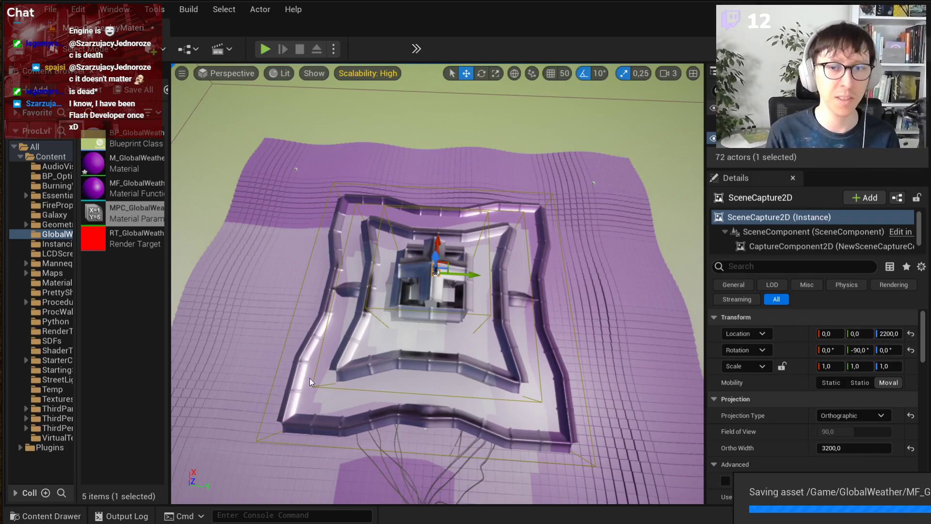
Step: Inspect the castle's height coloring from another angle, and return to the material function editor
{"action": "right_click_drag", "start_coordinate": [537, 370], "coordinate": [586, 330]}
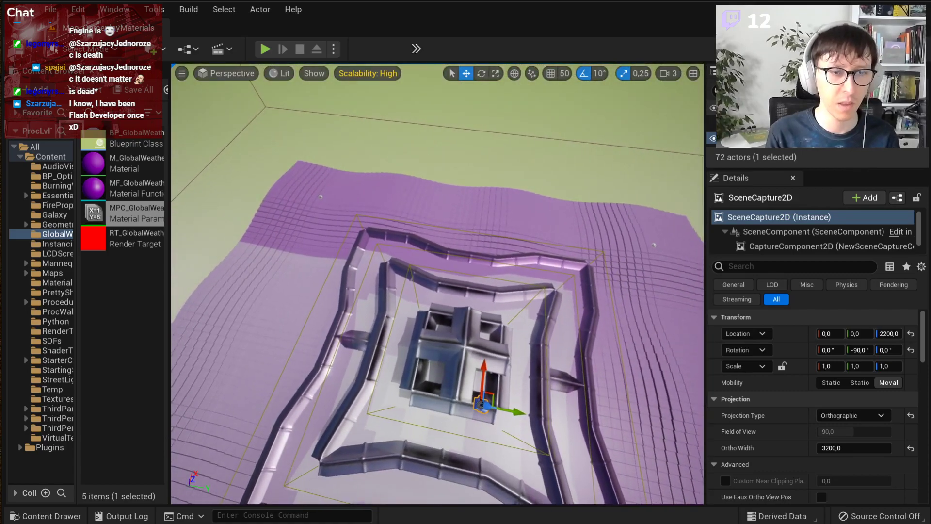
{"action": "key", "text": "alt+Tab"}
{"action": "left_click_drag", "start_coordinate": [810, 31], "coordinate": [662, 36]}
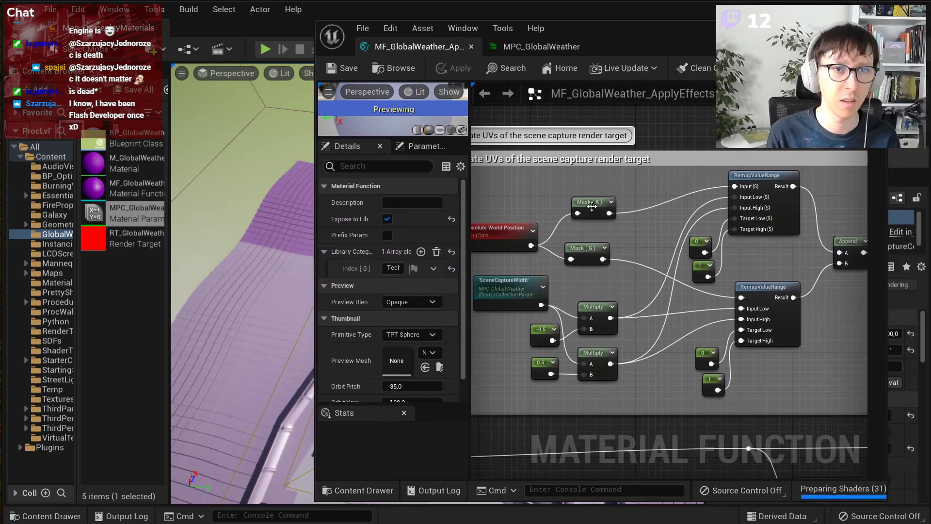
Step: Try to wire the UV Append output directly into Base Color of the SetMaterialAttributes node and apply the material function
{"action": "right_click_drag", "start_coordinate": [583, 210], "coordinate": [664, 210]}
{"action": "scroll", "coordinate": [649, 221], "scroll_direction": "down", "scroll_amount": 4}
{"action": "right_click_drag", "start_coordinate": [819, 246], "coordinate": [627, 257]}
{"action": "scroll", "coordinate": [627, 257], "scroll_direction": "up", "scroll_amount": 4}
{"action": "scroll", "coordinate": [625, 248], "scroll_direction": "up", "scroll_amount": 1}
{"action": "scroll", "coordinate": [620, 234], "scroll_direction": "down", "scroll_amount": 1}
{"action": "scroll", "coordinate": [592, 242], "scroll_direction": "down", "scroll_amount": 1}
{"action": "scroll", "coordinate": [566, 236], "scroll_direction": "down", "scroll_amount": 1}
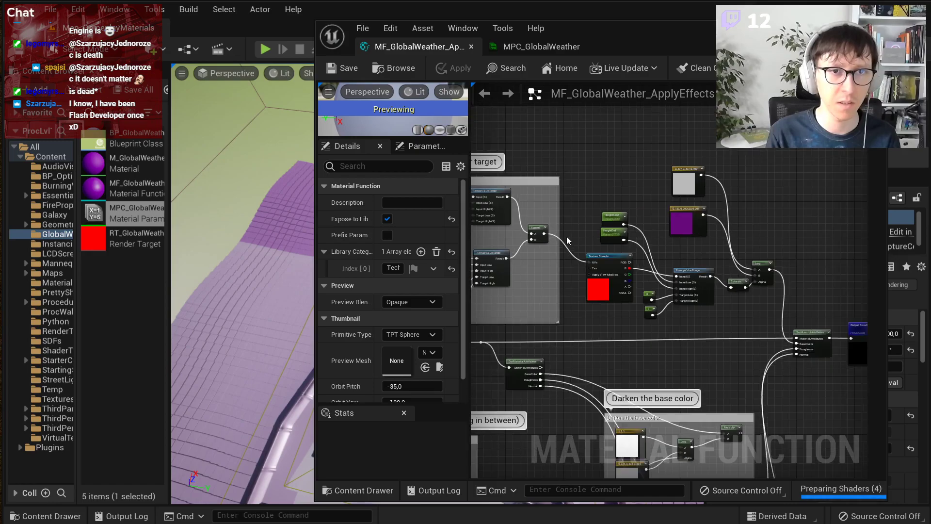
{"action": "left_click_drag", "start_coordinate": [575, 240], "coordinate": [692, 338]}
{"action": "scroll", "coordinate": [729, 351], "scroll_direction": "up", "scroll_amount": 2}
{"action": "left_click_drag", "start_coordinate": [587, 30], "coordinate": [769, 25]}
{"action": "left_click", "coordinate": [634, 69]}
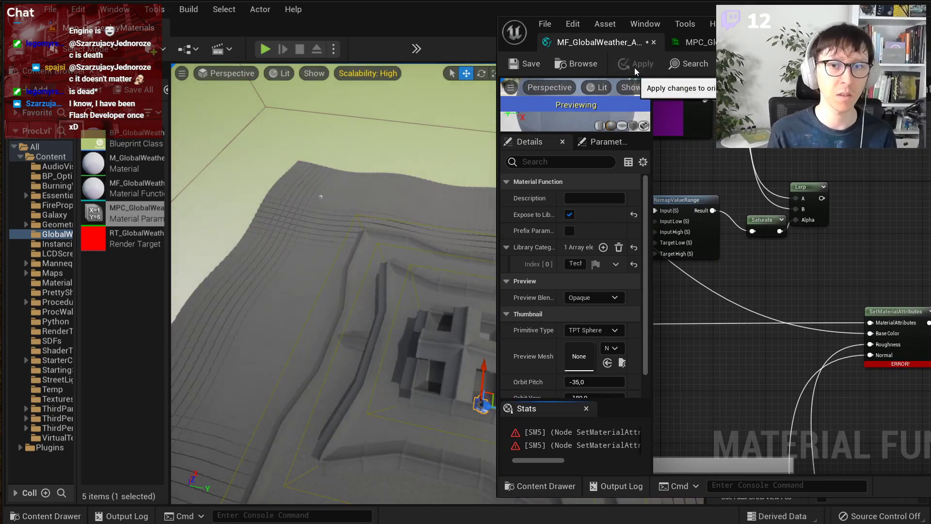
Step: Append a constant 0 to the UVs with a new Append node, feed it into Base Color, and apply the changes
{"action": "mouse_move", "coordinate": [882, 361]}
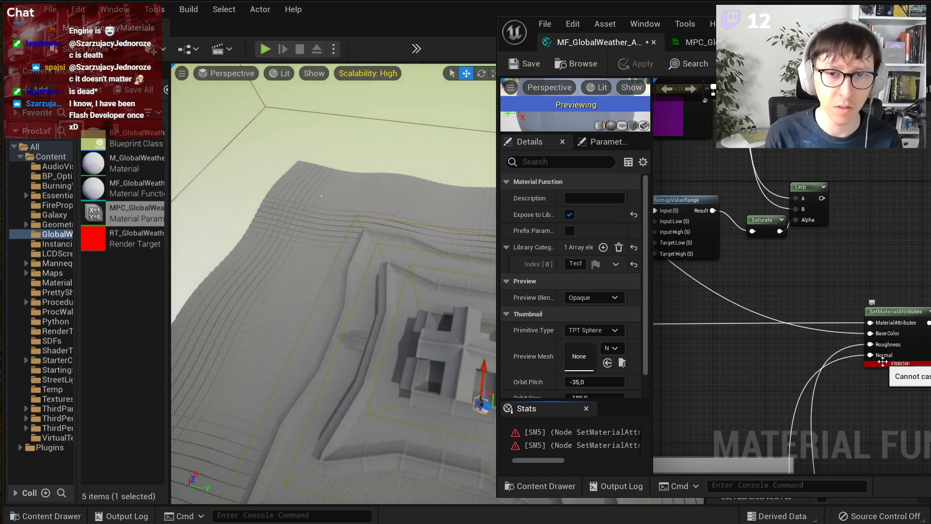
{"action": "right_click_drag", "start_coordinate": [823, 291], "coordinate": [917, 298]}
{"action": "right_click", "coordinate": [866, 283]}
{"action": "type", "text": "appe"}
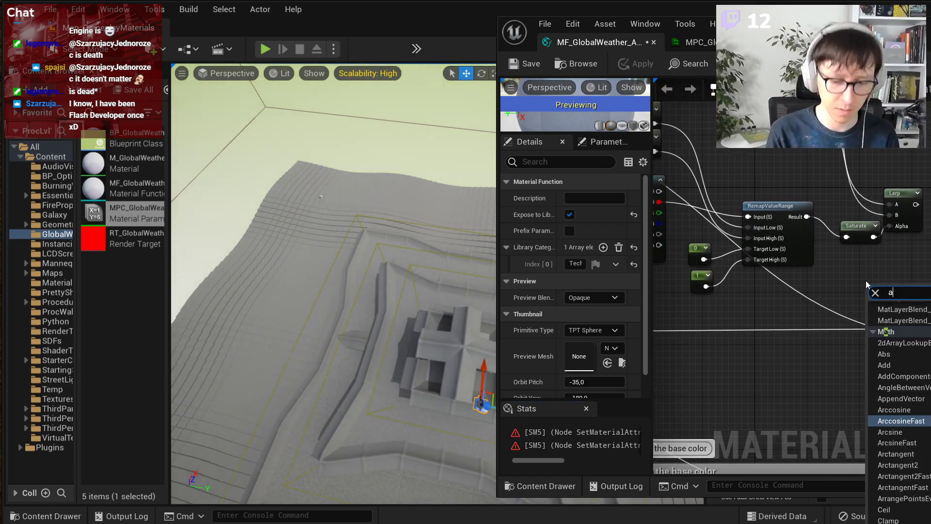
{"action": "key", "text": "Return"}
{"action": "mouse_move", "coordinate": [930, 338]}
{"action": "left_mouse_down", "text": "ctrl"}
{"action": "mouse_move", "coordinate": [873, 299]}
{"action": "mouse_move", "coordinate": [868, 317]}
{"action": "mouse_move", "coordinate": [930, 326]}
{"action": "left_mouse_up", "text": "ctrl"}
{"action": "left_click", "coordinate": [828, 309]}
{"action": "key", "text": "1"}
{"action": "left_click", "coordinate": [829, 309]}
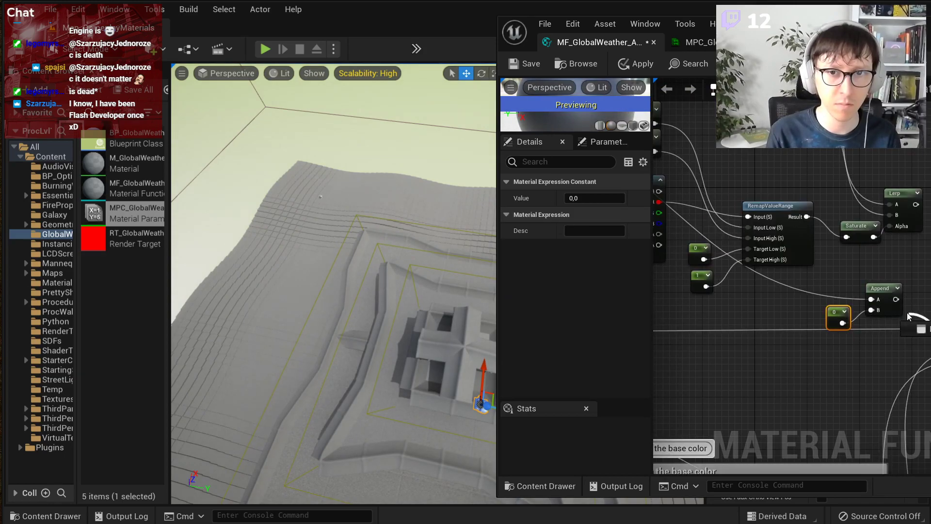
{"action": "left_click", "coordinate": [630, 68]}
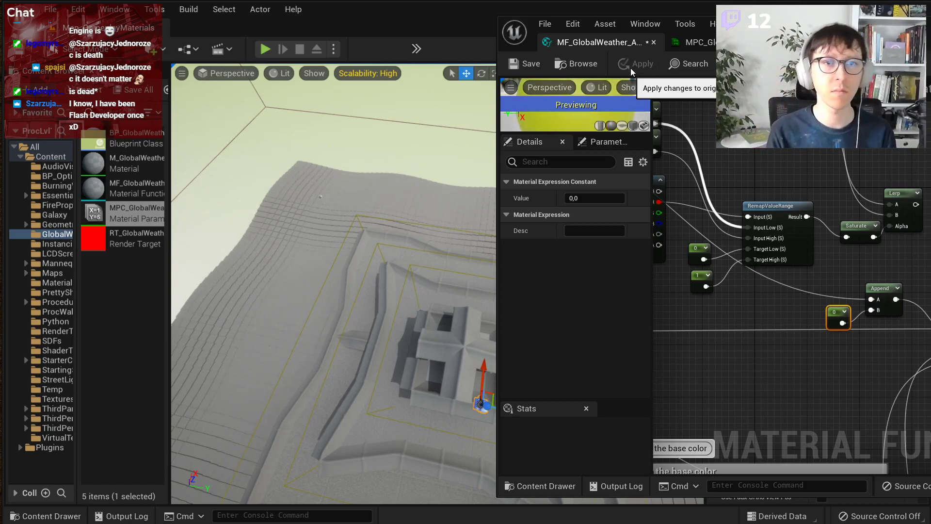
Step: Shrink the material editor window, put it away, and inspect the UV coloring across the castle and terrain from above
{"action": "left_click_drag", "start_coordinate": [776, 27], "coordinate": [694, 52]}
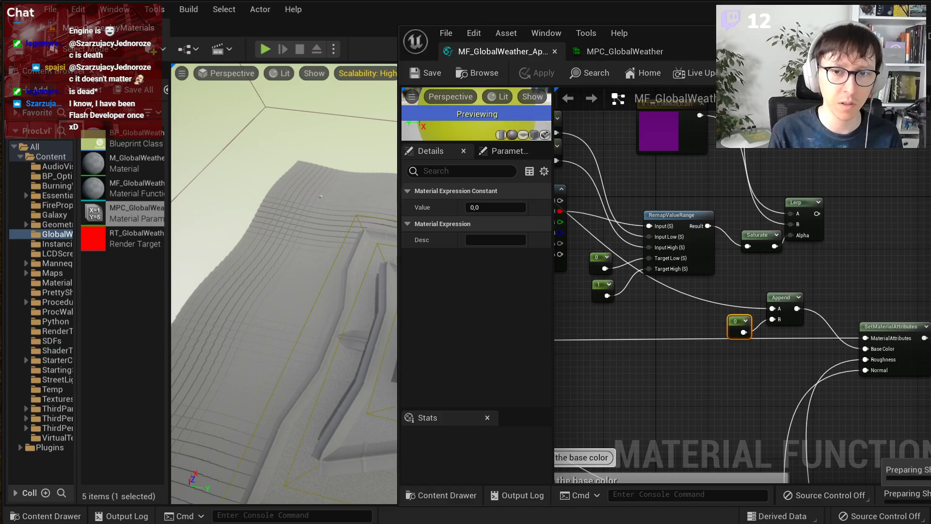
{"action": "left_click_drag", "start_coordinate": [928, 505], "coordinate": [906, 465]}
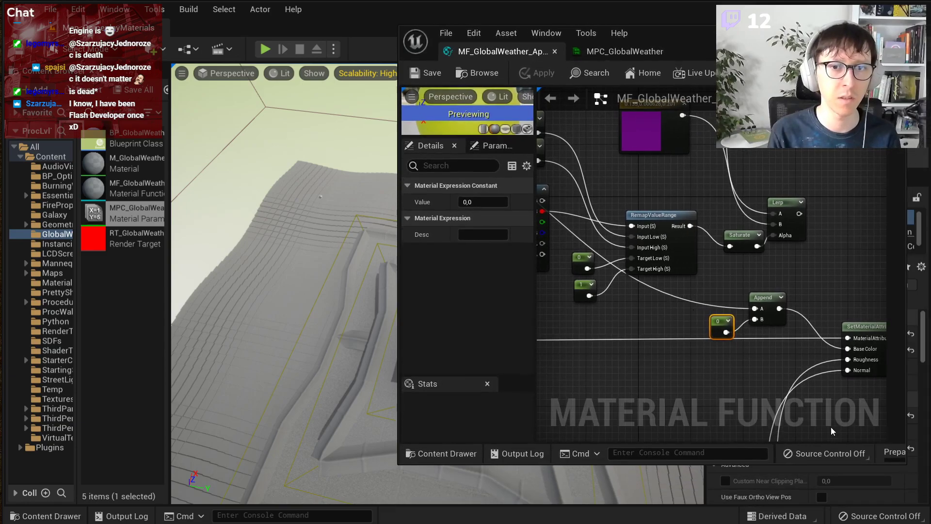
{"action": "left_click_drag", "start_coordinate": [672, 62], "coordinate": [710, 68]}
{"action": "right_click_drag", "start_coordinate": [346, 221], "coordinate": [368, 215]}
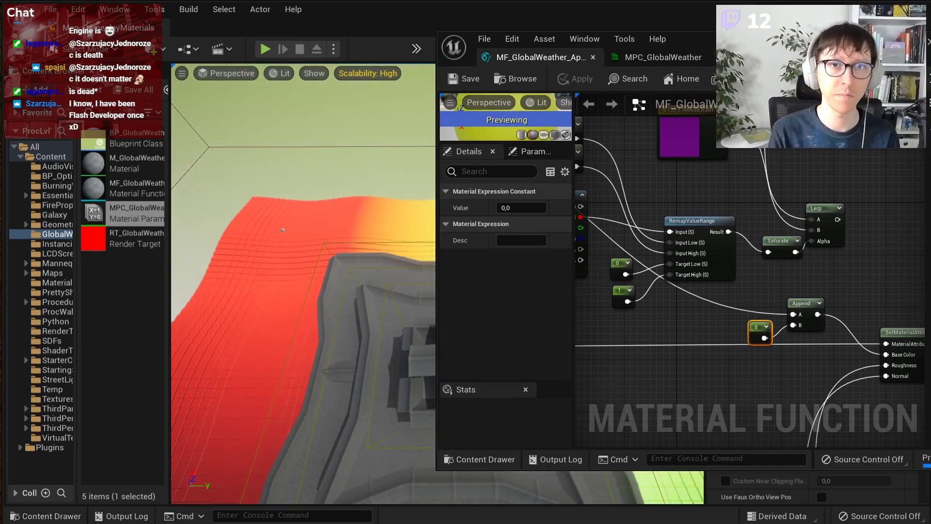
{"action": "key", "text": "alt+Tab"}
{"action": "right_click_drag", "start_coordinate": [437, 291], "coordinate": [438, 315]}
{"action": "key", "text": "a"}
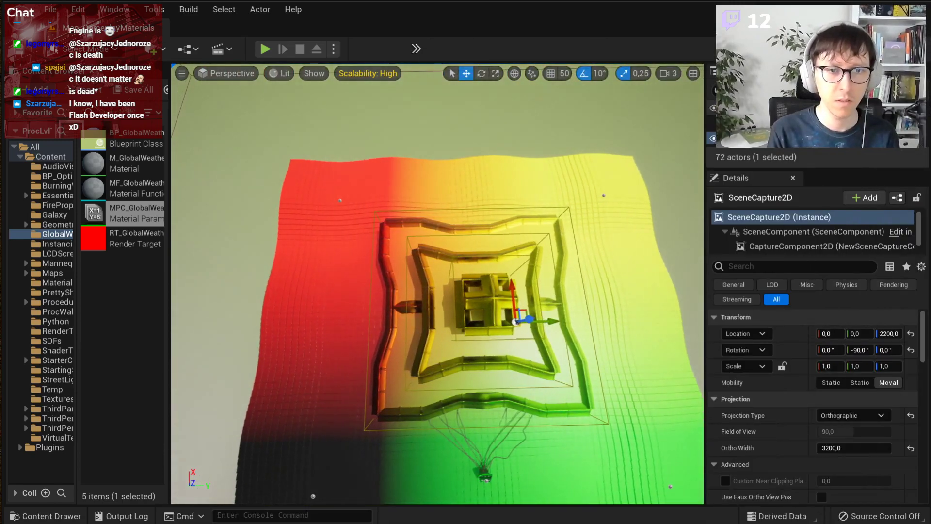
{"action": "right_click_drag", "start_coordinate": [487, 347], "coordinate": [643, 327]}
Step: Switch the level viewport to Unlit and examine the UV gradient around the castle from close up
{"action": "left_click", "coordinate": [280, 74]}
{"action": "left_click", "coordinate": [308, 123]}
{"action": "right_click_drag", "start_coordinate": [359, 194], "coordinate": [271, 60]}
{"action": "key", "text": "d"}
{"action": "key", "text": "w"}
{"action": "key", "text": "d"}
{"action": "key", "text": "s"}
{"action": "key", "text": "a"}
{"action": "key", "text": "d"}
Step: Open the RT_GlobalWeather render target and set the SceneCapture2D capture source to the second SceneColor (HDR) option
{"action": "double_click", "coordinate": [136, 238]}
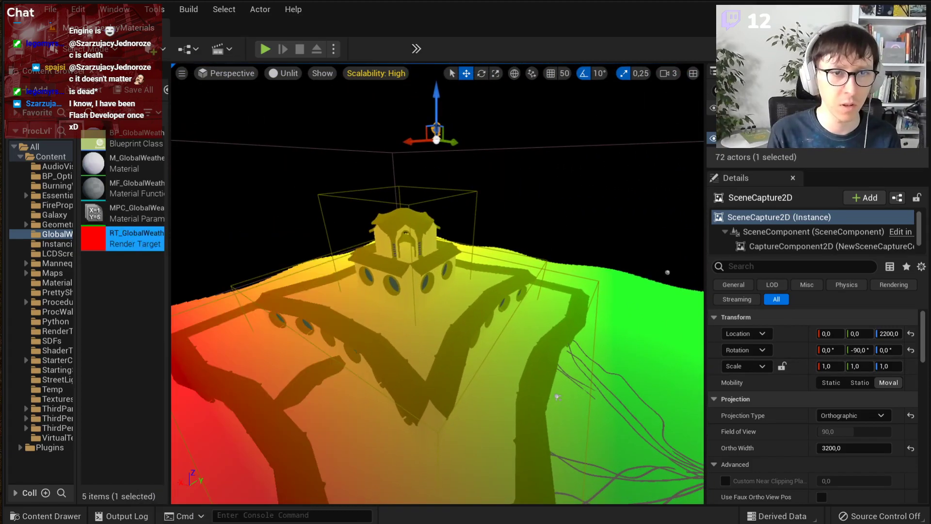
{"action": "left_click_drag", "start_coordinate": [373, 253], "coordinate": [329, 139]}
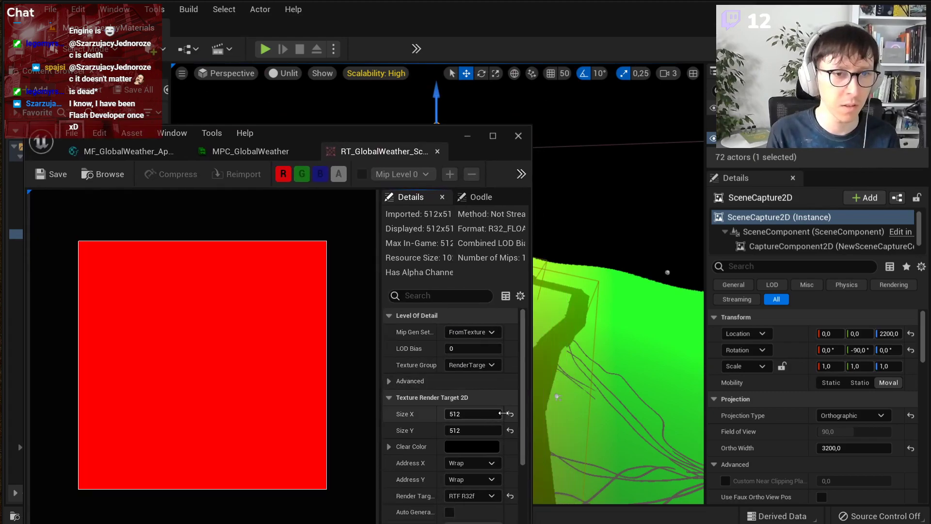
{"action": "scroll", "coordinate": [824, 407], "scroll_direction": "down", "scroll_amount": 5}
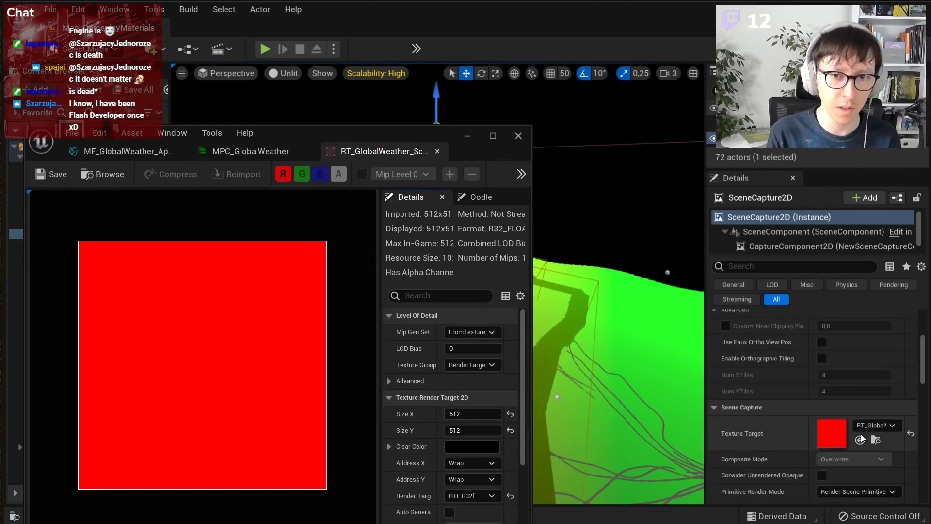
{"action": "scroll", "coordinate": [792, 409], "scroll_direction": "down", "scroll_amount": 2}
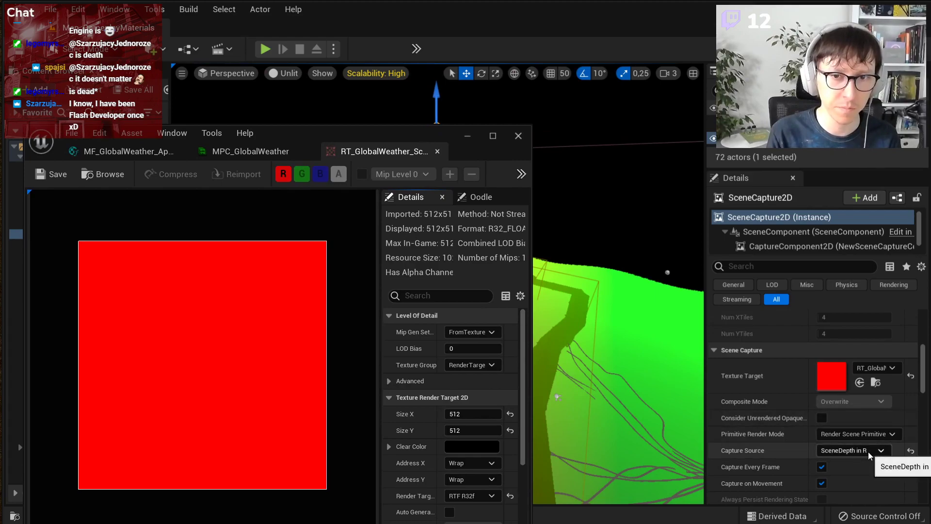
{"action": "left_click", "coordinate": [869, 452]}
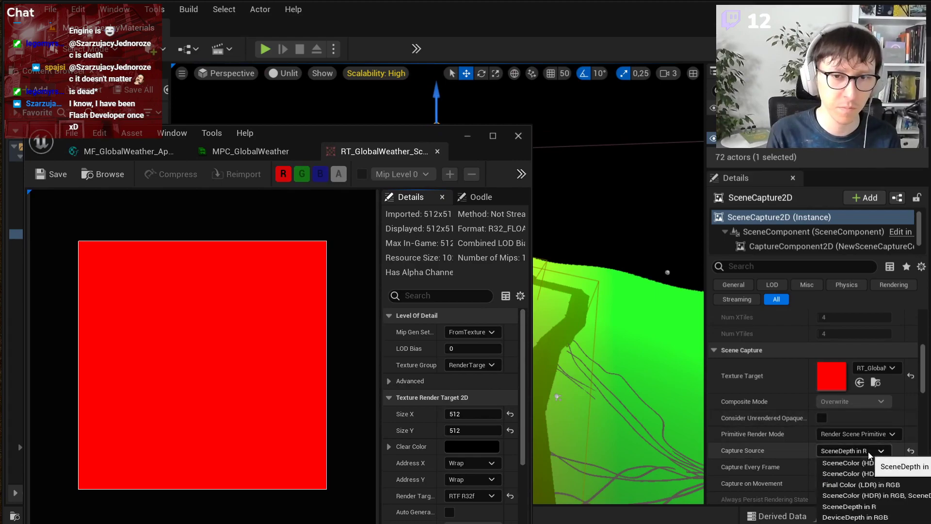
{"action": "left_click", "coordinate": [926, 474]}
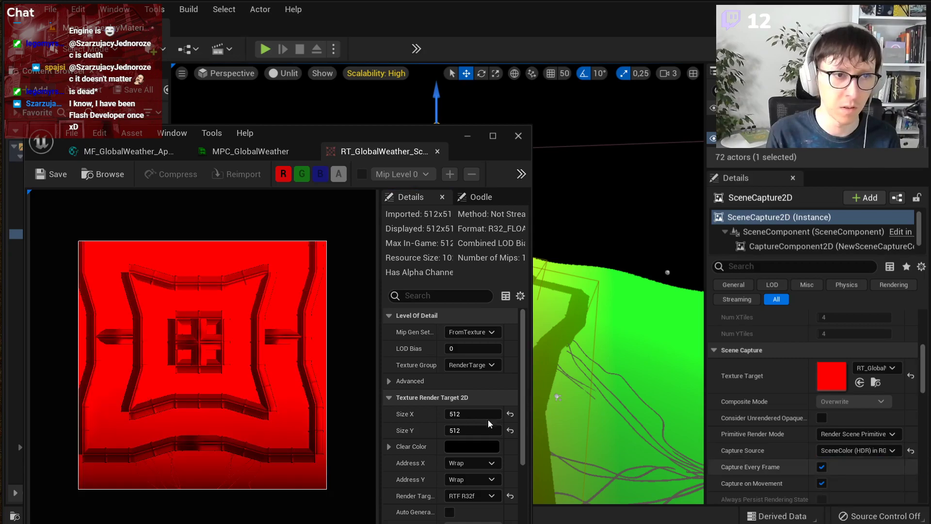
Step: Compare the terrain with the render target image and set the scene capture's Ortho Width to 6400
{"action": "key", "text": "s"}
{"action": "right_click_drag", "start_coordinate": [618, 311], "coordinate": [649, 276]}
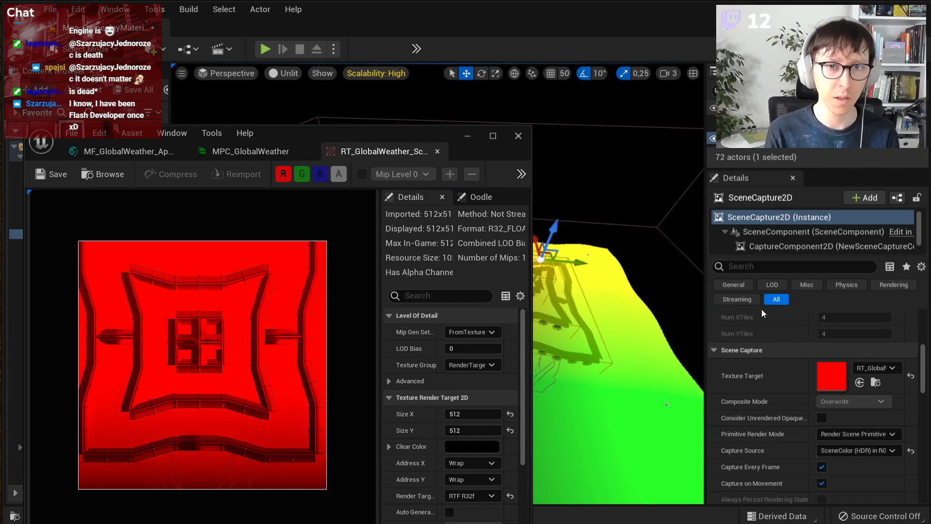
{"action": "scroll", "coordinate": [837, 354], "scroll_direction": "up", "scroll_amount": 5}
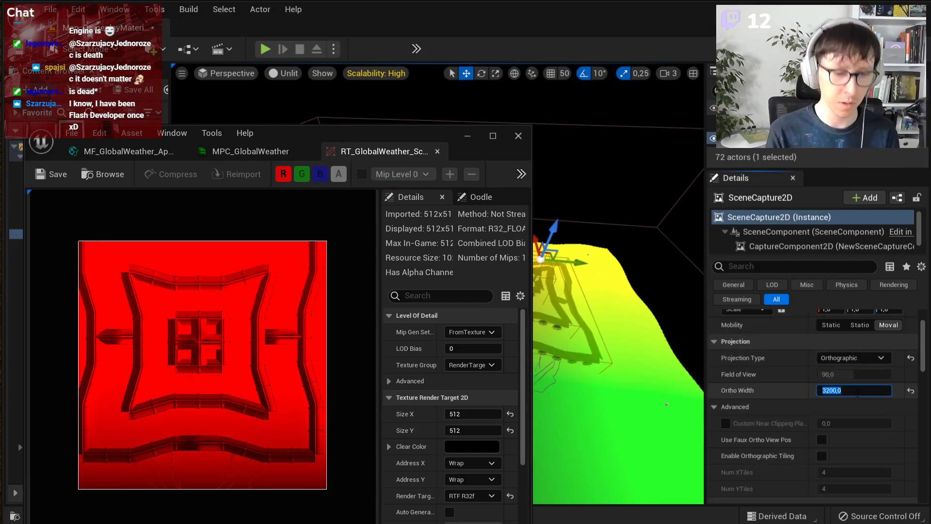
{"action": "key", "text": "Return"}
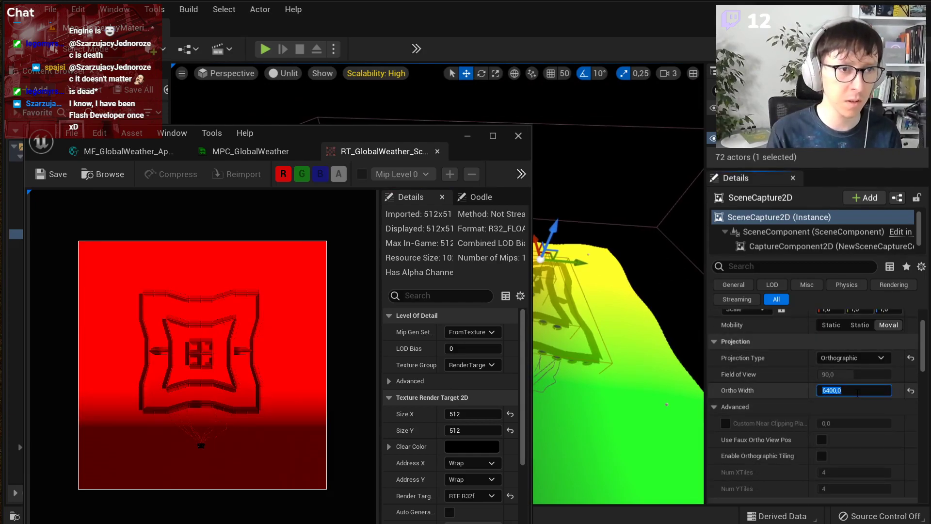
Step: Open the MPC_GlobalWeather parameter collection and set the SceneCaptureWidth default value to 6400
{"action": "left_click_drag", "start_coordinate": [397, 139], "coordinate": [317, 419]}
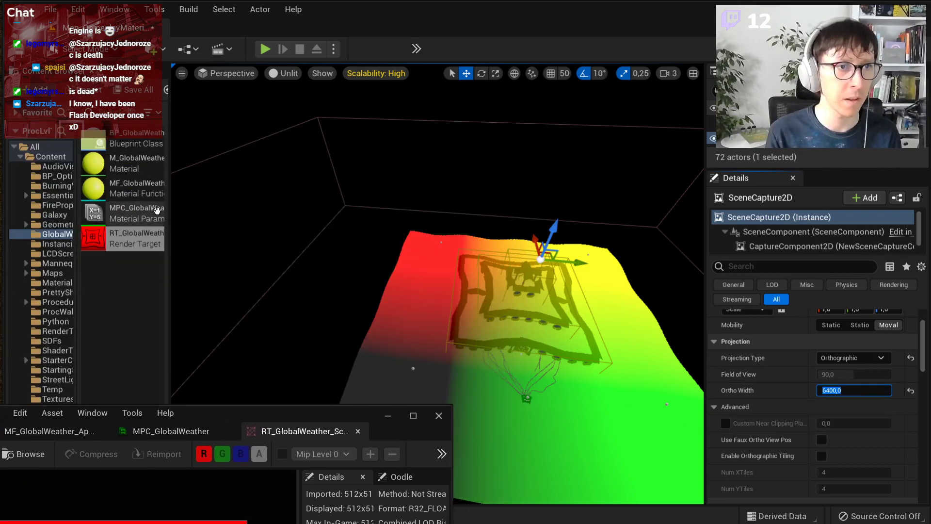
{"action": "double_click", "coordinate": [136, 212]}
{"action": "left_click_drag", "start_coordinate": [248, 412], "coordinate": [400, 338]}
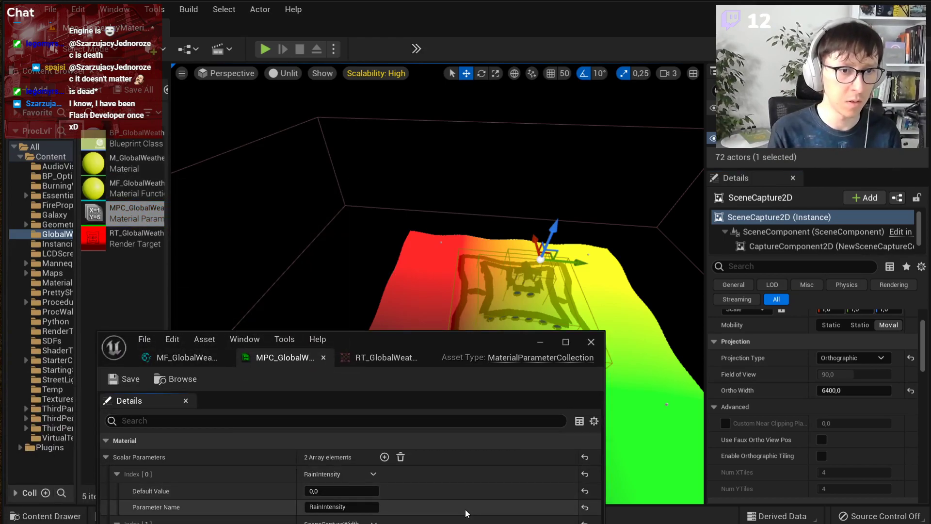
{"action": "left_click_drag", "start_coordinate": [508, 341], "coordinate": [329, 130]}
{"action": "mouse_move", "coordinate": [485, 194]}
{"action": "right_mouse_down"}
{"action": "mouse_move", "coordinate": [432, 156]}
{"action": "mouse_move", "coordinate": [473, 182]}
{"action": "right_mouse_up"}
{"action": "left_click_drag", "start_coordinate": [274, 122], "coordinate": [338, 122]}
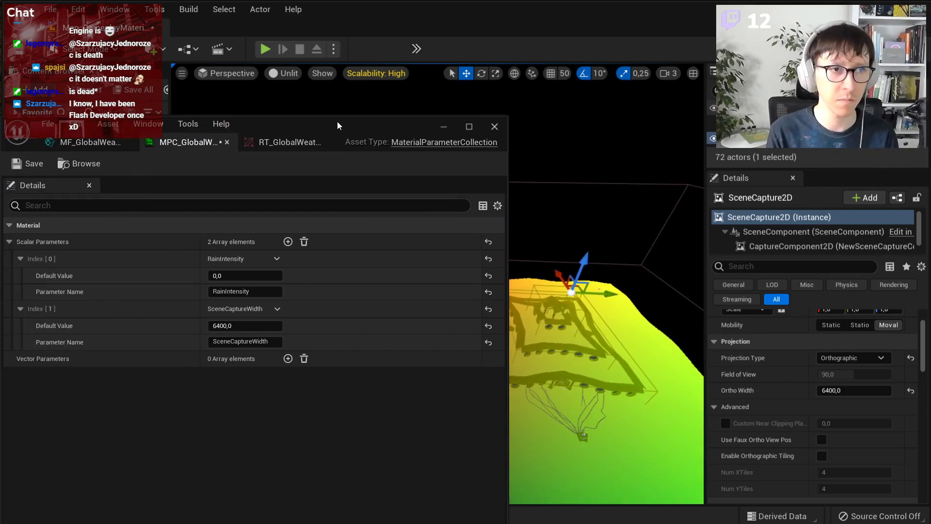
Step: Return to the MF_GlobalWeather_ApplyEffects graph and reconnect the height Lerp output to Base Color of SetMaterialAttributes
{"action": "left_click", "coordinate": [90, 142]}
{"action": "left_click_drag", "start_coordinate": [276, 130], "coordinate": [212, 198]}
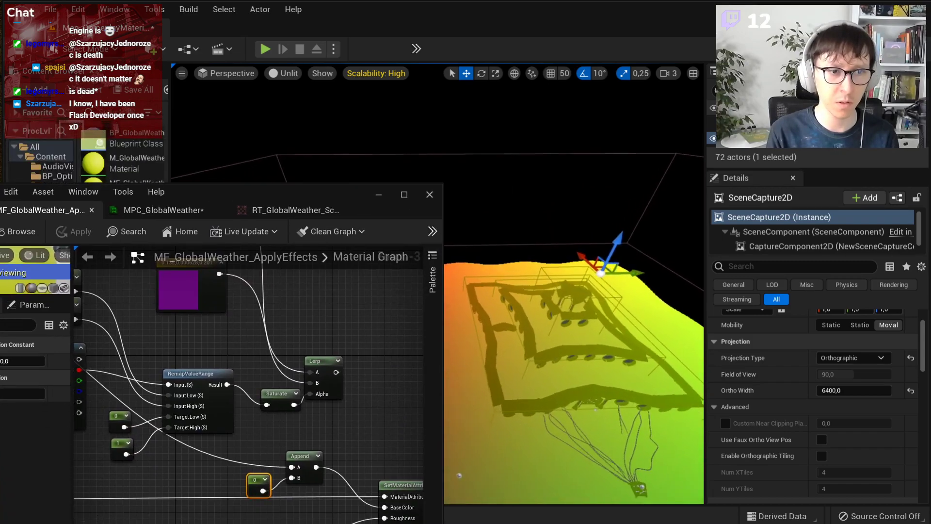
{"action": "right_click_drag", "start_coordinate": [290, 429], "coordinate": [280, 467]}
{"action": "scroll", "coordinate": [243, 431], "scroll_direction": "up", "scroll_amount": 2}
{"action": "right_click_drag", "start_coordinate": [243, 430], "coordinate": [289, 424]}
{"action": "right_click_drag", "start_coordinate": [394, 446], "coordinate": [173, 444]}
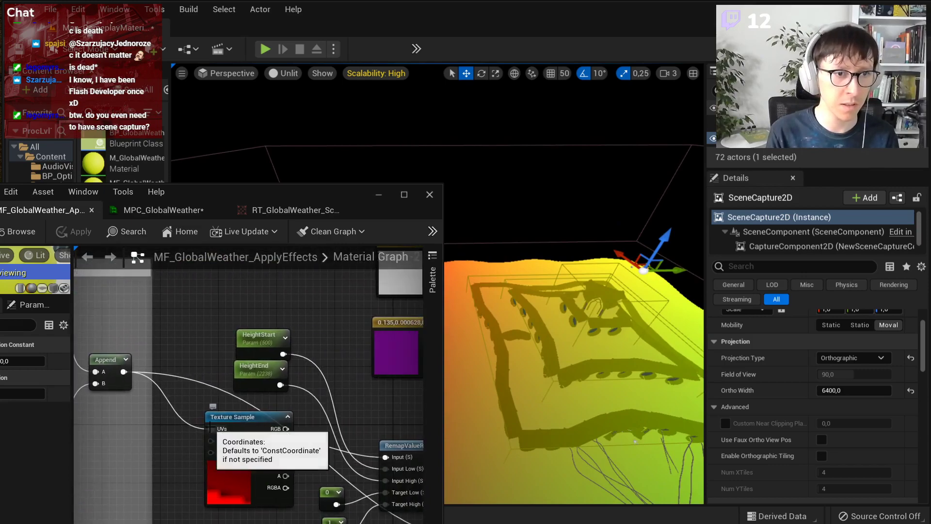
{"action": "right_click_drag", "start_coordinate": [278, 409], "coordinate": [190, 391]}
{"action": "right_click_drag", "start_coordinate": [359, 389], "coordinate": [105, 360]}
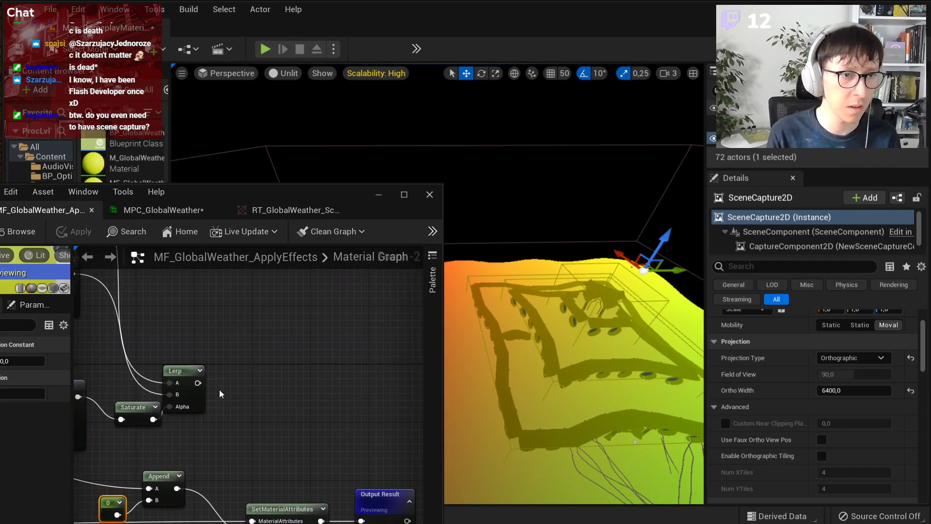
{"action": "left_click_drag", "start_coordinate": [176, 375], "coordinate": [186, 368]}
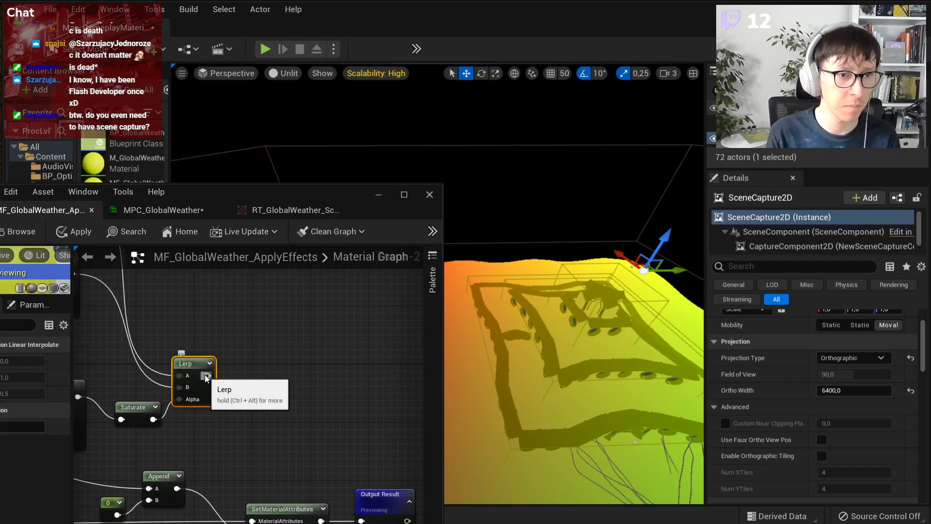
{"action": "right_click_drag", "start_coordinate": [206, 374], "coordinate": [162, 322]}
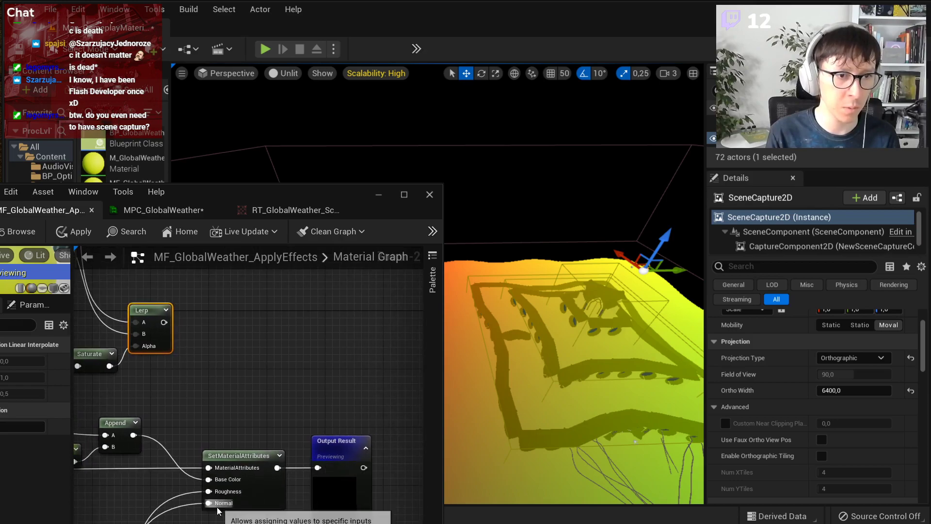
{"action": "left_click_drag", "start_coordinate": [208, 479], "coordinate": [164, 322]}
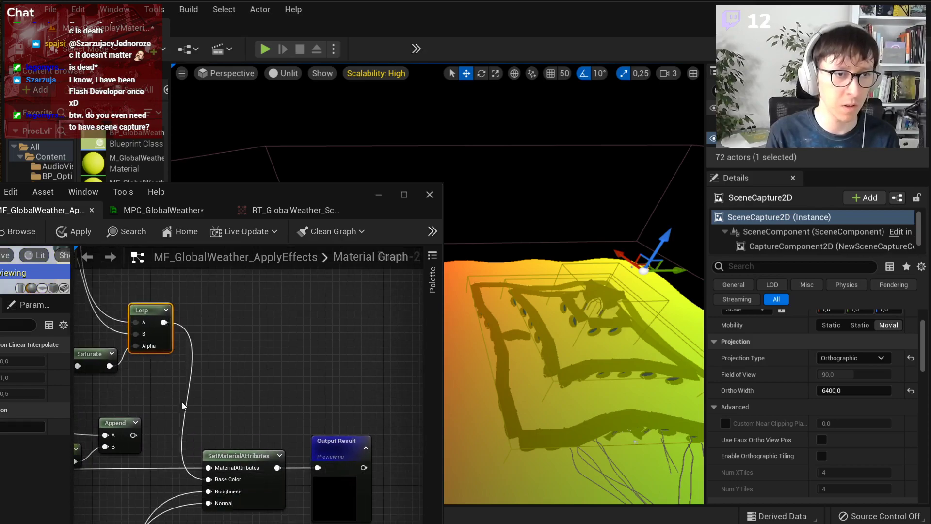
Step: Review the render target sampling nodes, select the HeightStart parameter, and move the editor window off the level viewport
{"action": "right_click_drag", "start_coordinate": [177, 400], "coordinate": [388, 419]}
{"action": "right_click_drag", "start_coordinate": [194, 373], "coordinate": [362, 425]}
{"action": "right_click_drag", "start_coordinate": [318, 373], "coordinate": [283, 368]}
{"action": "scroll", "coordinate": [212, 347], "scroll_direction": "up", "scroll_amount": 1}
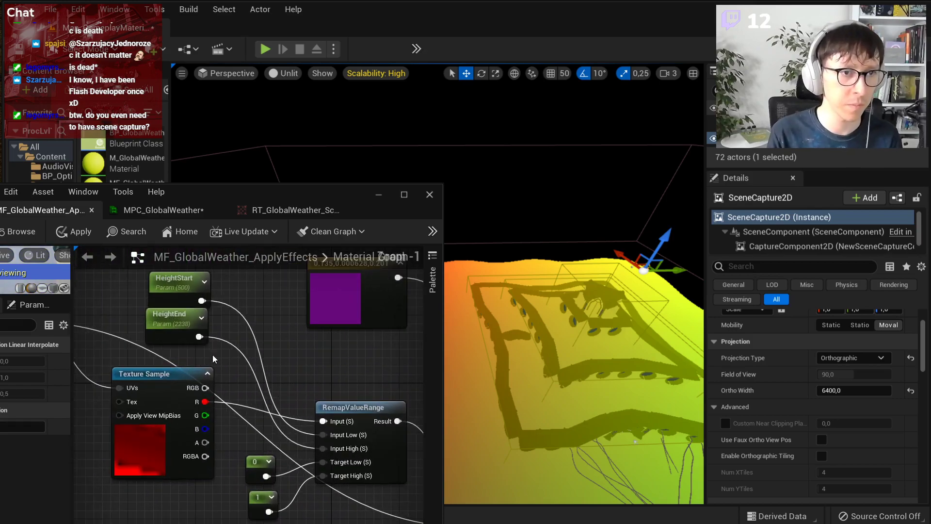
{"action": "right_click_drag", "start_coordinate": [210, 344], "coordinate": [246, 427]}
{"action": "left_click", "coordinate": [204, 368]}
{"action": "left_click_drag", "start_coordinate": [288, 193], "coordinate": [324, 443]}
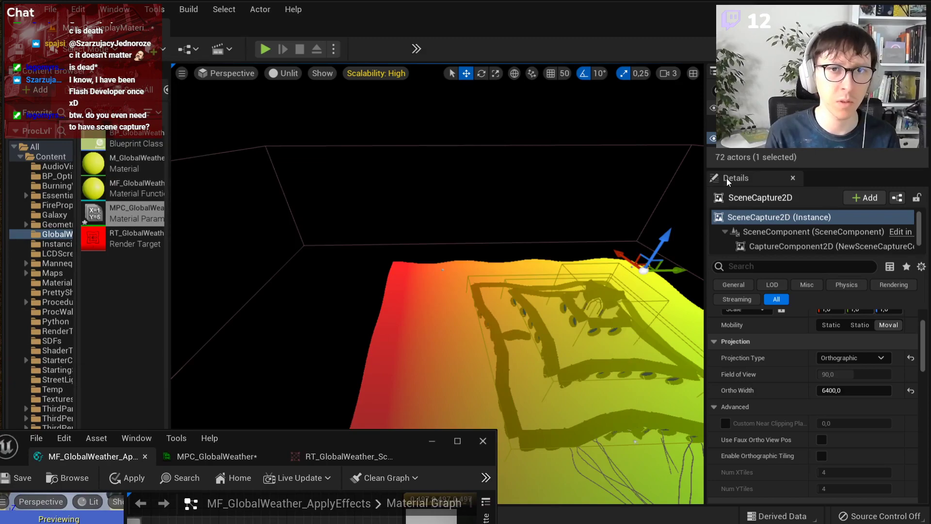
Step: Review the scene capture's projection and capture settings and set its Capture Source to SceneDepth in R
{"action": "left_click", "coordinate": [820, 126]}
{"action": "left_click", "coordinate": [825, 138]}
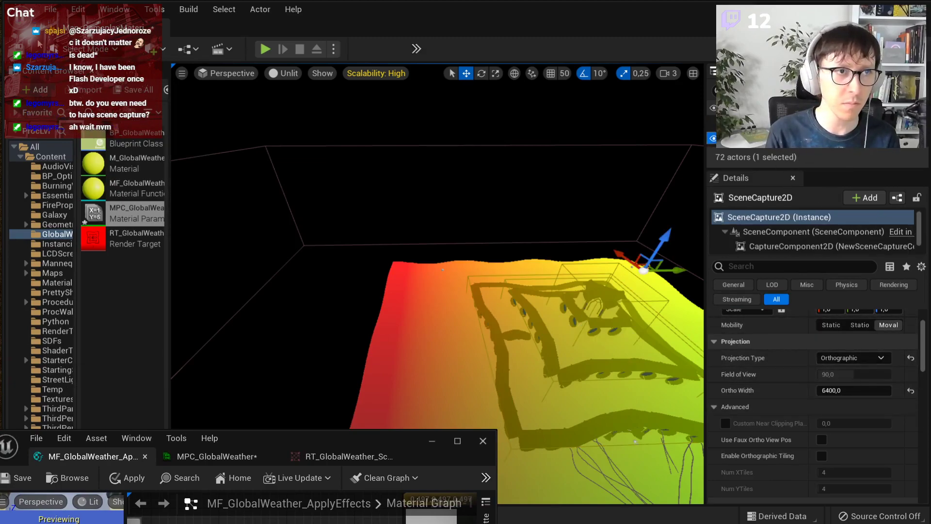
{"action": "left_click", "coordinate": [860, 353]}
{"action": "left_click", "coordinate": [869, 359]}
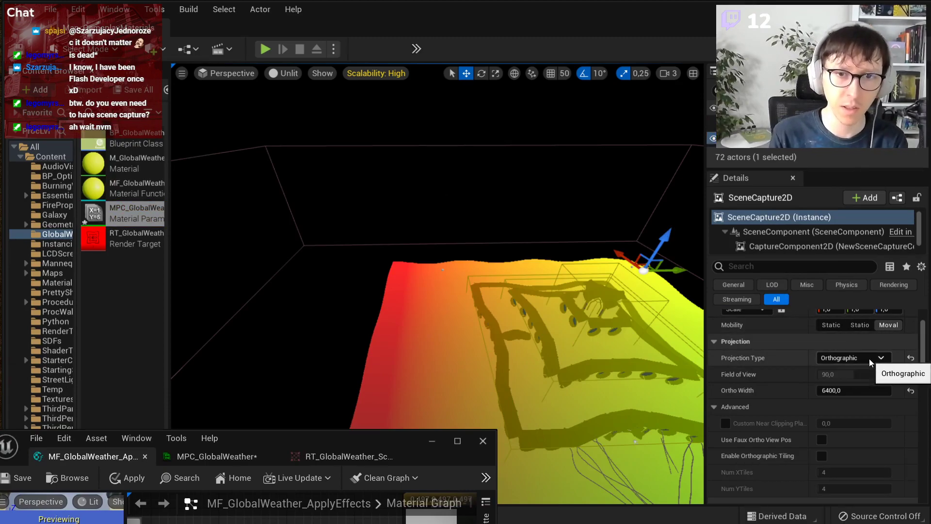
{"action": "scroll", "coordinate": [862, 388], "scroll_direction": "down", "scroll_amount": 4}
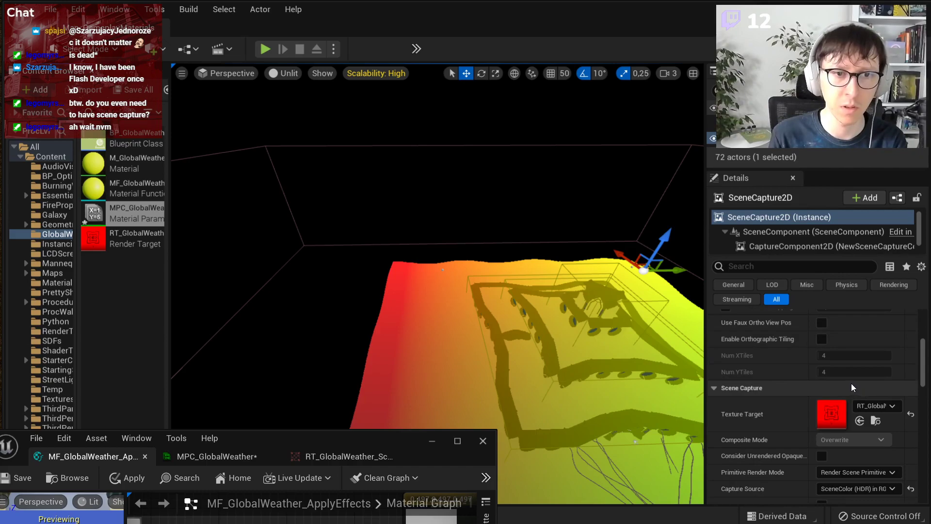
{"action": "scroll", "coordinate": [872, 419], "scroll_direction": "down", "scroll_amount": 1}
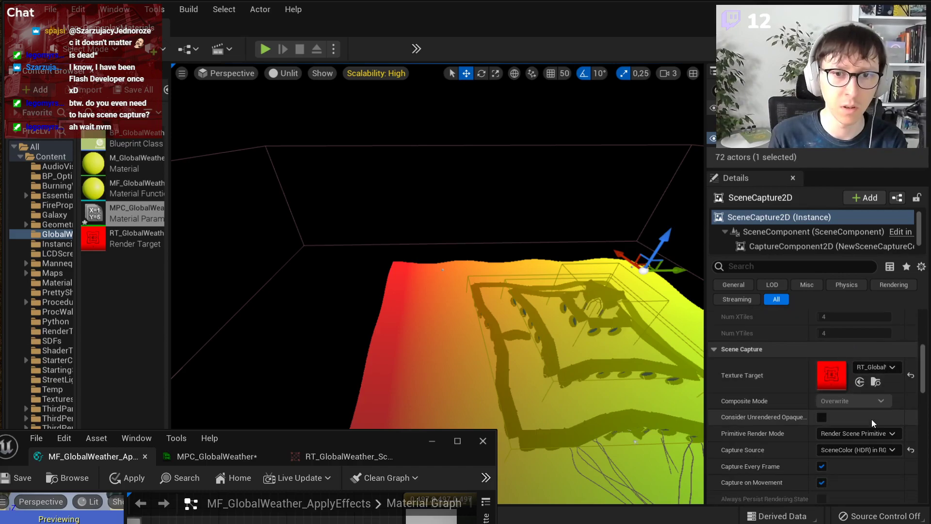
{"action": "scroll", "coordinate": [871, 450], "scroll_direction": "down", "scroll_amount": 2}
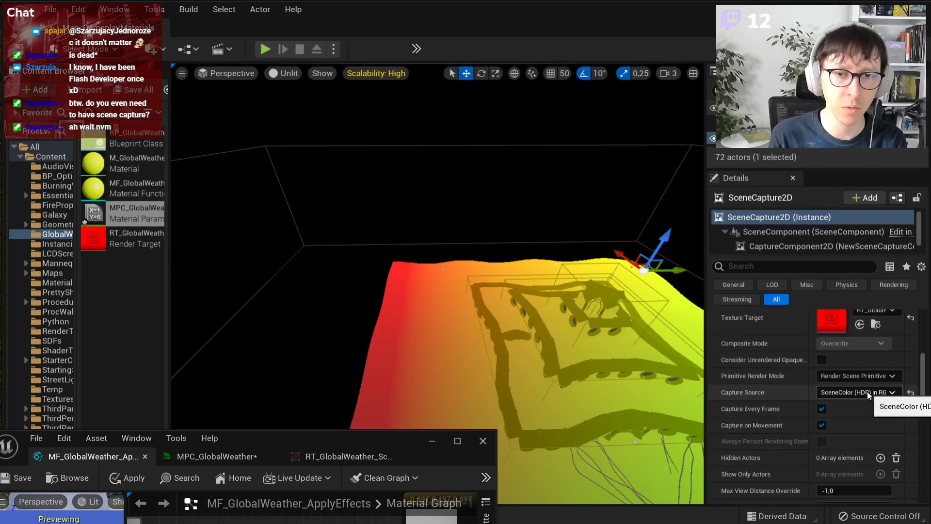
{"action": "left_click", "coordinate": [867, 392]}
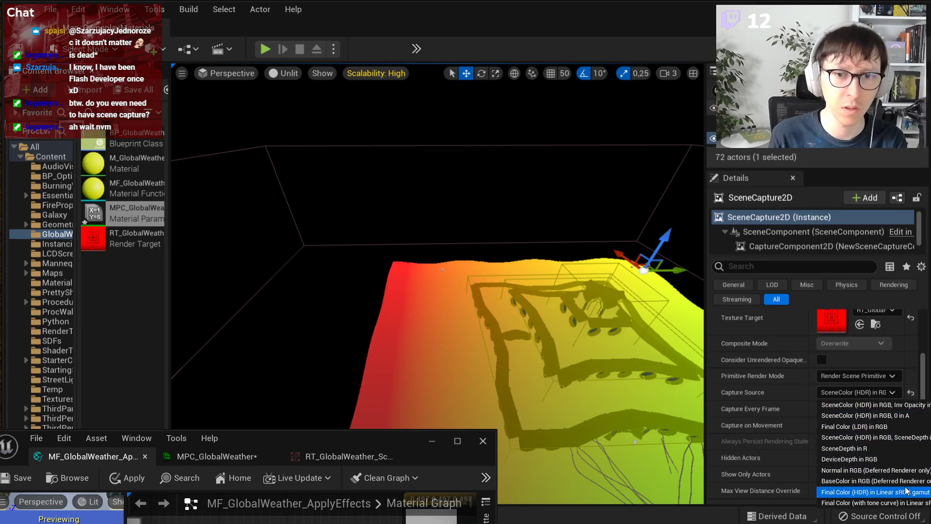
{"action": "left_click", "coordinate": [868, 392]}
{"action": "scroll", "coordinate": [805, 377], "scroll_direction": "down", "scroll_amount": 1}
{"action": "left_click", "coordinate": [858, 373]}
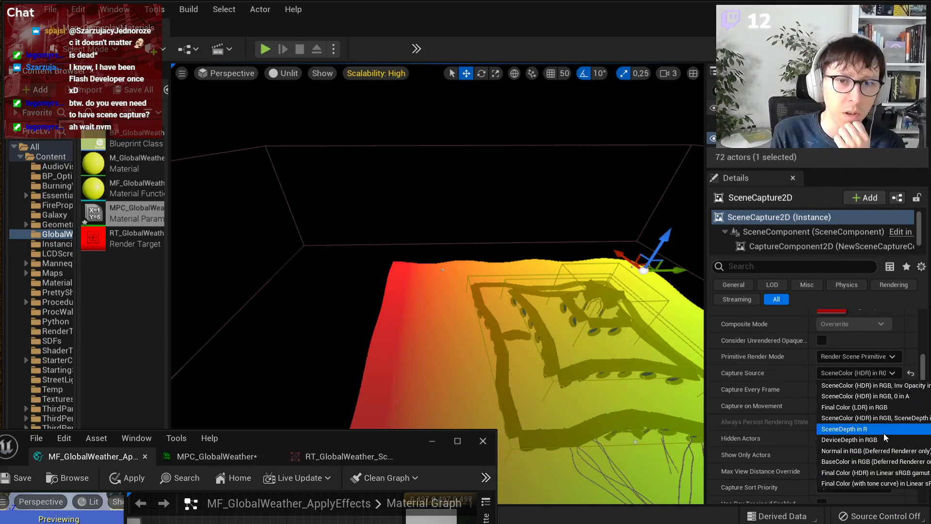
{"action": "left_click", "coordinate": [854, 429]}
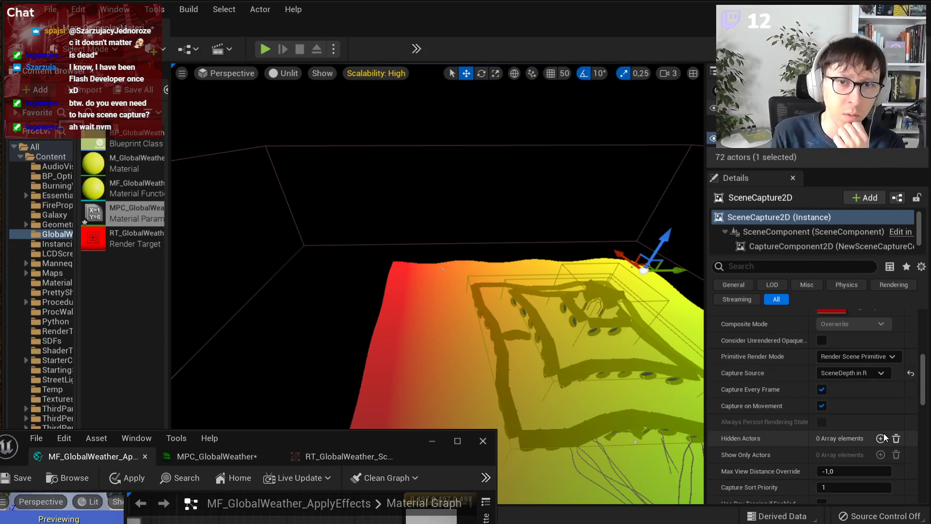
Step: In MF_GlobalWeather_ApplyEffects, add a Frac node between the RemapValueRange Result and the Lerp Alpha, bypassing Saturate
{"action": "left_click_drag", "start_coordinate": [286, 441], "coordinate": [491, 74]}
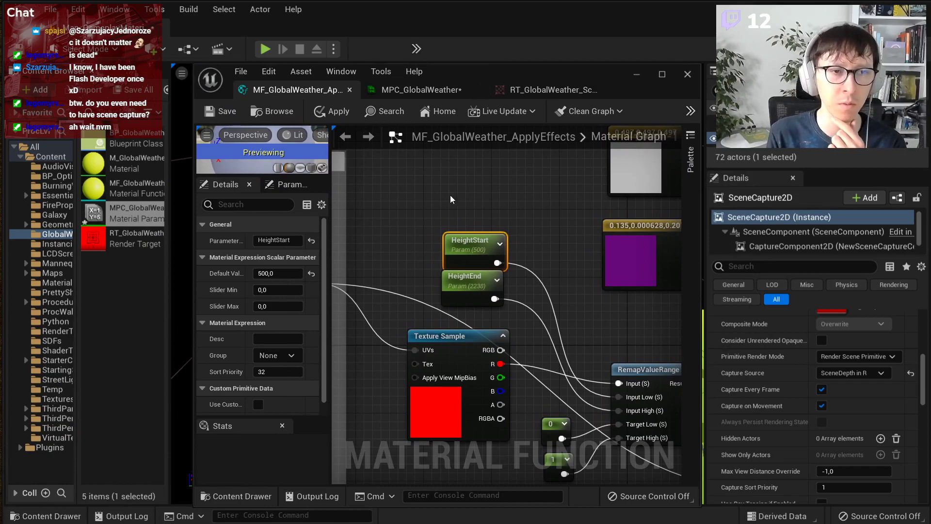
{"action": "scroll", "coordinate": [480, 264], "scroll_direction": "down", "scroll_amount": 1}
{"action": "left_click", "coordinate": [532, 228]}
{"action": "scroll", "coordinate": [508, 279], "scroll_direction": "down", "scroll_amount": 2}
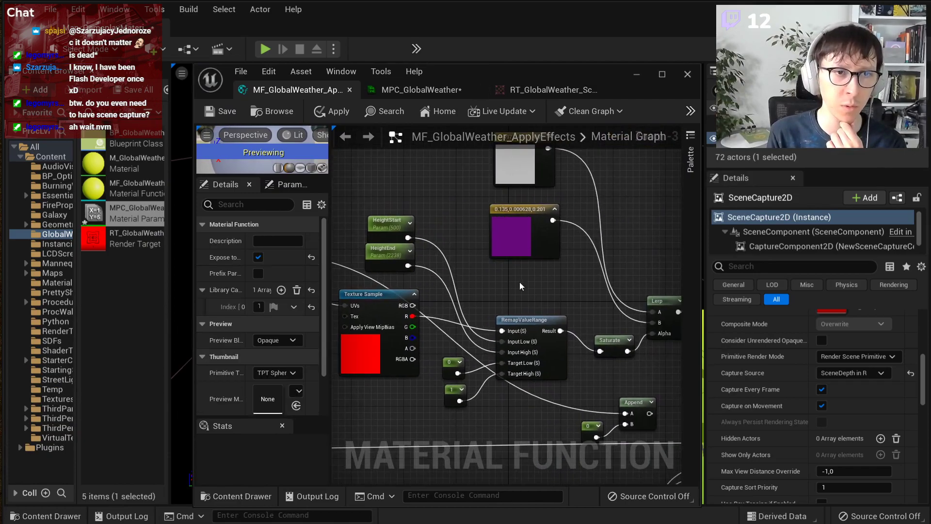
{"action": "right_click_drag", "start_coordinate": [507, 278], "coordinate": [445, 267]}
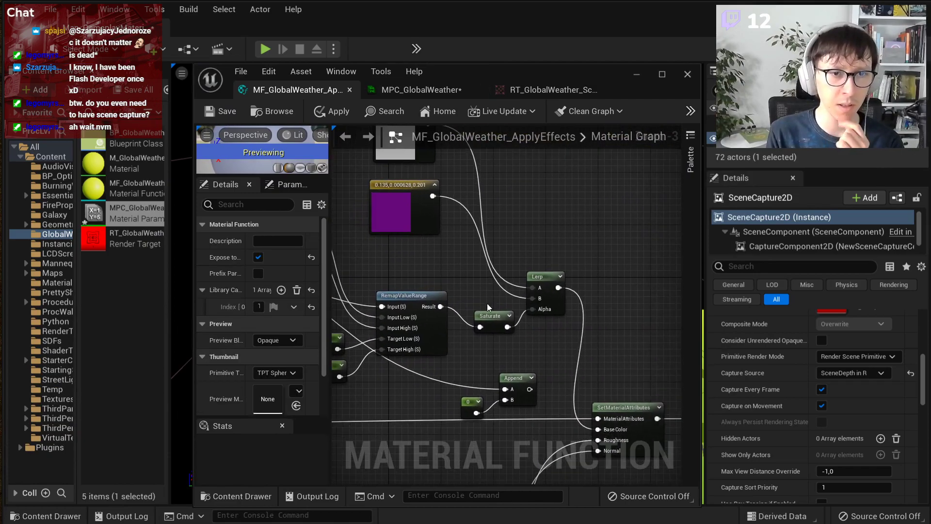
{"action": "left_click_drag", "start_coordinate": [538, 276], "coordinate": [598, 250]}
{"action": "type", "text": "fr"}
{"action": "left_click_drag", "start_coordinate": [440, 306], "coordinate": [611, 286]}
{"action": "type", "text": "ac"}
{"action": "key", "text": "Return"}
{"action": "scroll", "coordinate": [504, 291], "scroll_direction": "up", "scroll_amount": 1}
{"action": "right_click_drag", "start_coordinate": [606, 291], "coordinate": [524, 224]}
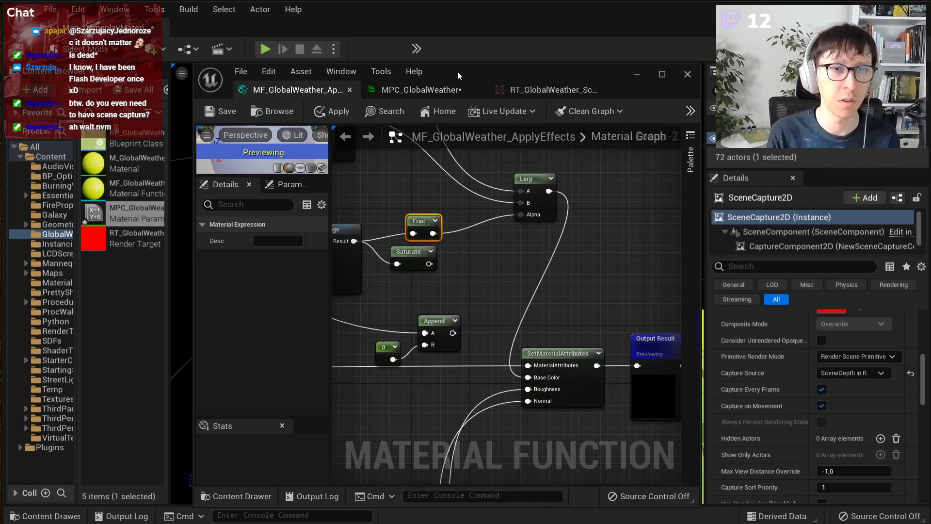
Step: Apply the material function changes, examine the result on the terrain, and place the function editor beside the level viewport
{"action": "left_click_drag", "start_coordinate": [491, 74], "coordinate": [331, 430]}
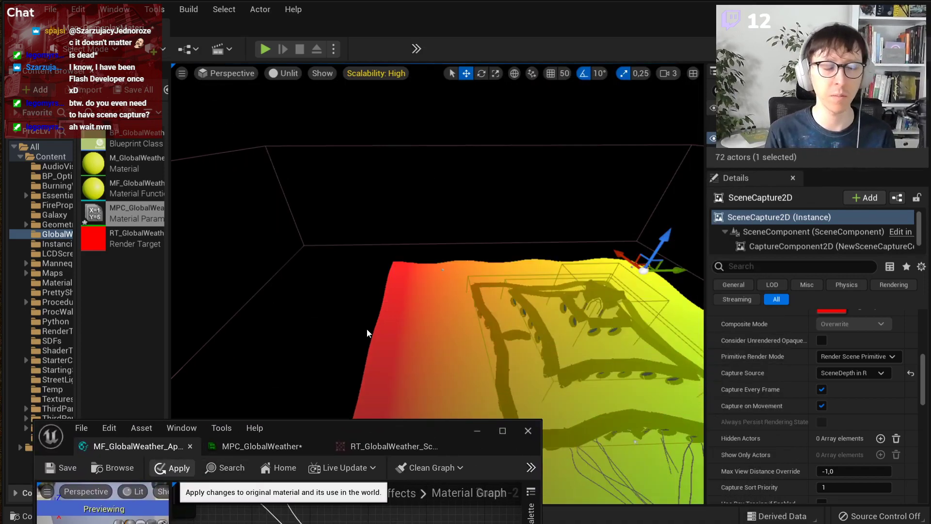
{"action": "left_click", "coordinate": [172, 468]}
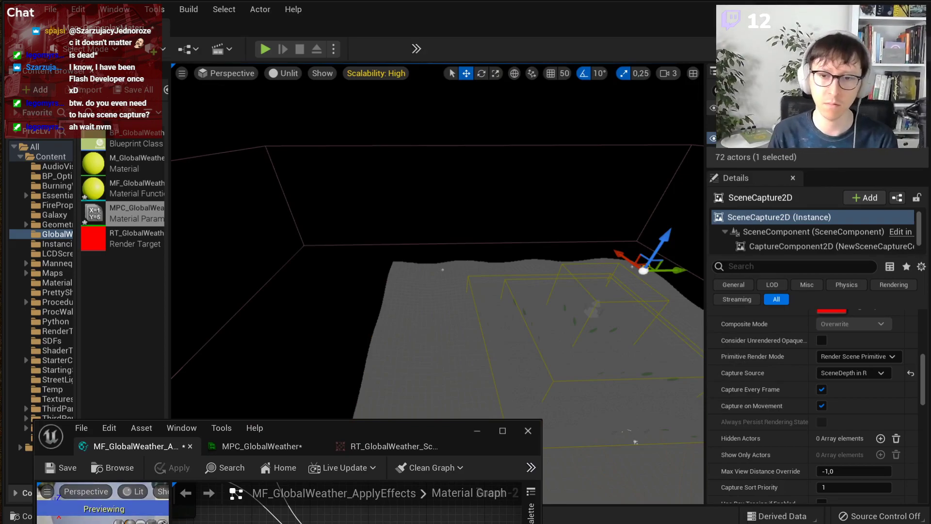
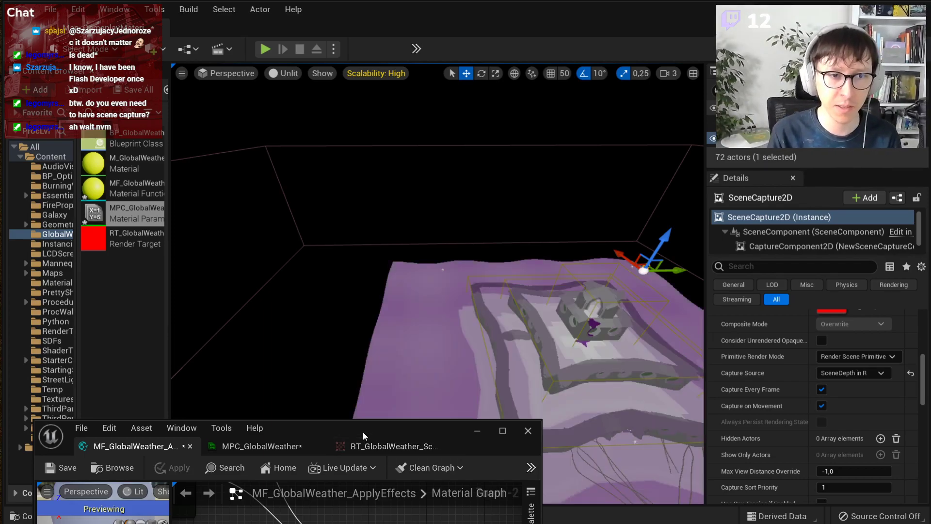
{"action": "left_click_drag", "start_coordinate": [364, 434], "coordinate": [334, 478]}
{"action": "right_click_drag", "start_coordinate": [368, 359], "coordinate": [422, 336]}
{"action": "left_click_drag", "start_coordinate": [375, 474], "coordinate": [915, 58]}
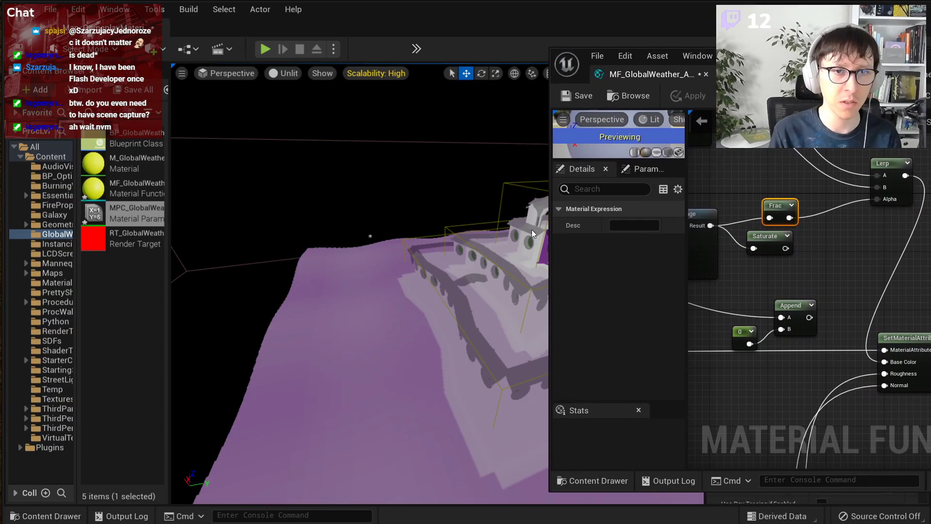
Step: Set the HeightStart parameter's default value to 0 and the HeightEnd parameter's default value to 1
{"action": "right_click_drag", "start_coordinate": [722, 249], "coordinate": [918, 253]}
{"action": "right_click_drag", "start_coordinate": [708, 170], "coordinate": [905, 241]}
{"action": "scroll", "coordinate": [905, 241], "scroll_direction": "up", "scroll_amount": 2}
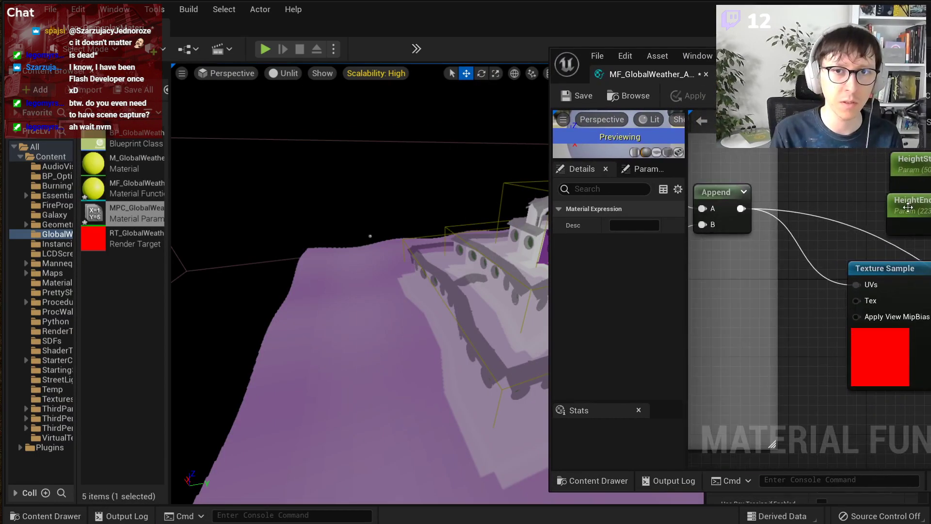
{"action": "left_click", "coordinate": [907, 169]}
{"action": "type", "text": "0"}
{"action": "key", "text": "Return"}
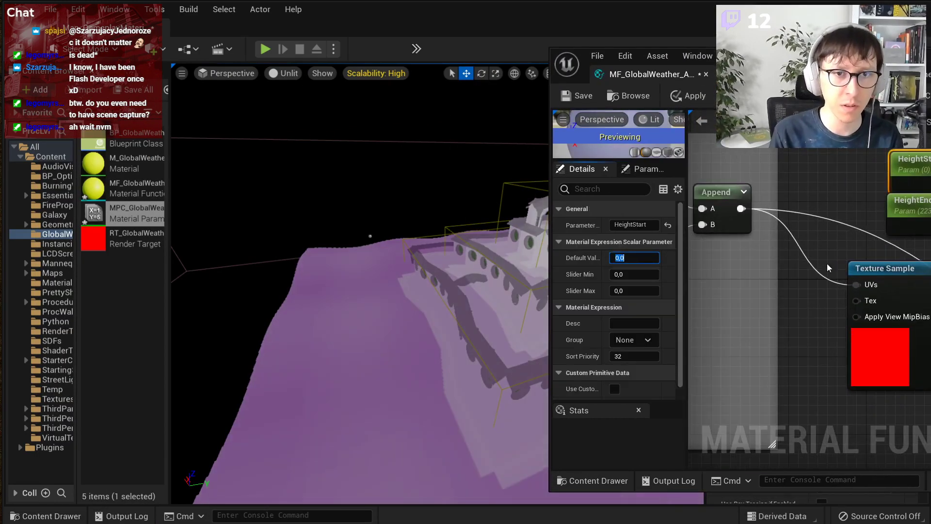
{"action": "left_click", "coordinate": [903, 220]}
{"action": "type", "text": "1"}
{"action": "key", "text": "Return"}
Step: Examine the repeating height pattern on the terrain and beside the fortress wall up close
{"action": "right_click_drag", "start_coordinate": [359, 284], "coordinate": [436, 388]}
{"action": "key", "text": "w"}
{"action": "left_click_drag", "start_coordinate": [800, 56], "coordinate": [806, 99]}
{"action": "right_click_drag", "start_coordinate": [421, 197], "coordinate": [310, 121]}
{"action": "key", "text": "s"}
{"action": "right_click_drag", "start_coordinate": [310, 242], "coordinate": [303, 276]}
{"action": "key", "text": "w"}
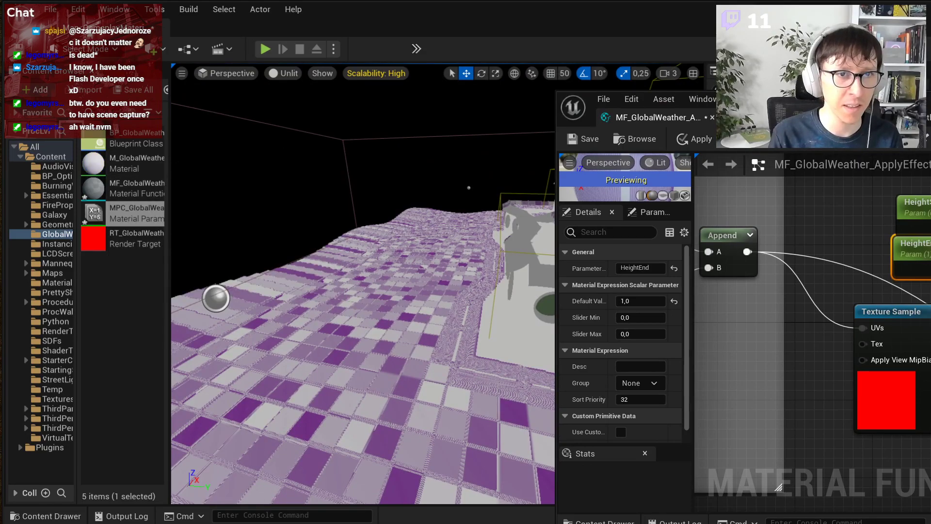
Step: Place the TAA_Basic_ShaderTestSphere mesh from Geometry/Meshes on the terrain beside the fortress
{"action": "left_click_drag", "start_coordinate": [796, 103], "coordinate": [549, 521]}
{"action": "left_click_drag", "start_coordinate": [78, 236], "coordinate": [108, 306]}
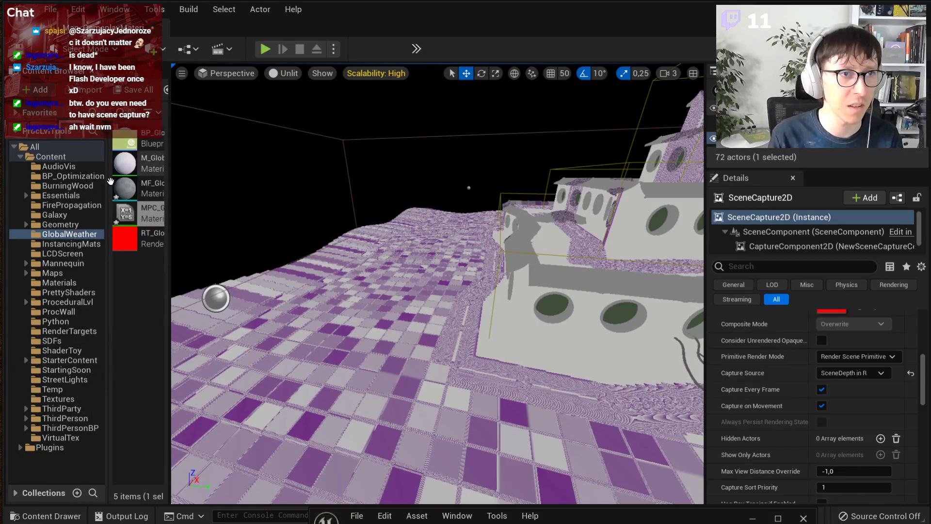
{"action": "double_click", "coordinate": [72, 224]}
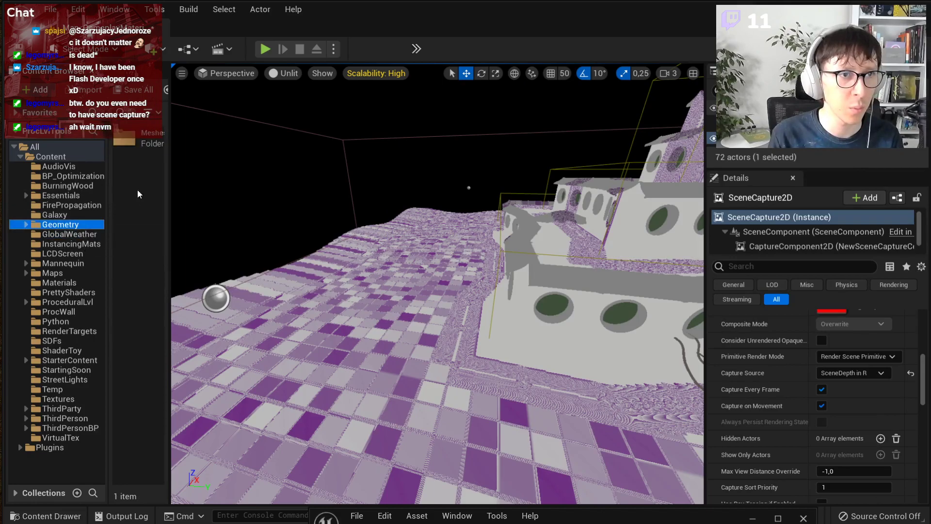
{"action": "left_click", "coordinate": [62, 234]}
{"action": "left_click_drag", "start_coordinate": [124, 314], "coordinate": [395, 294]}
{"action": "key", "text": "r"}
{"action": "key", "text": "w"}
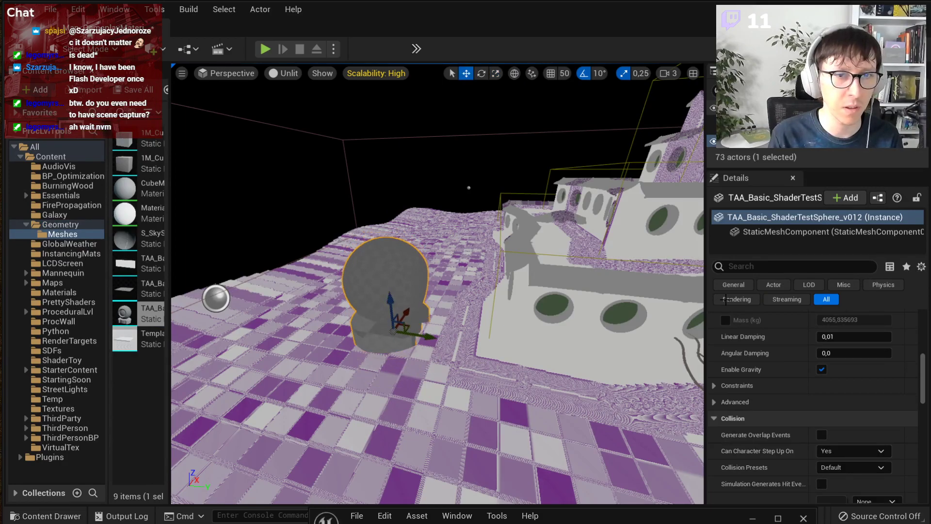
Step: Paste the MI_Fortress ground material instance into the test sphere's material Element 0, inspect the sphere up close, and save
{"action": "scroll", "coordinate": [888, 417], "scroll_direction": "down", "scroll_amount": 10}
{"action": "scroll", "coordinate": [878, 388], "scroll_direction": "up", "scroll_amount": 10}
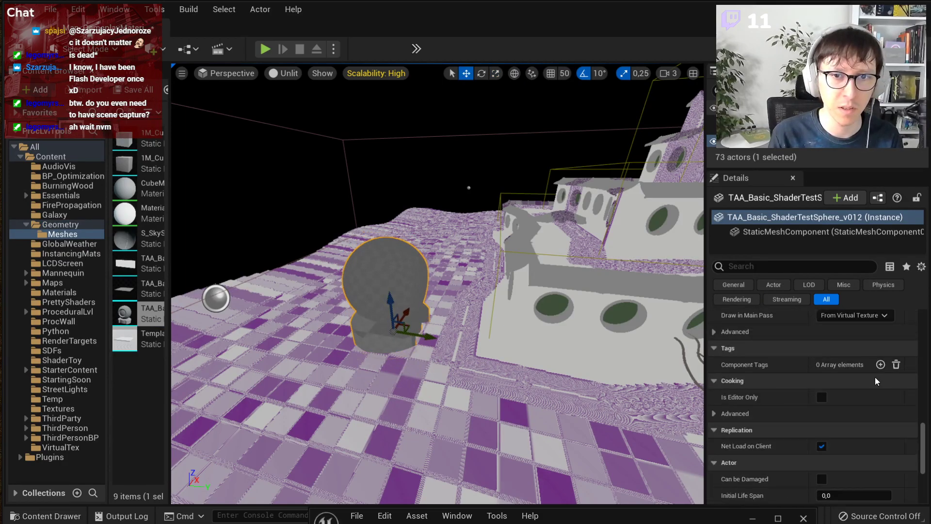
{"action": "scroll", "coordinate": [787, 333], "scroll_direction": "up", "scroll_amount": 5}
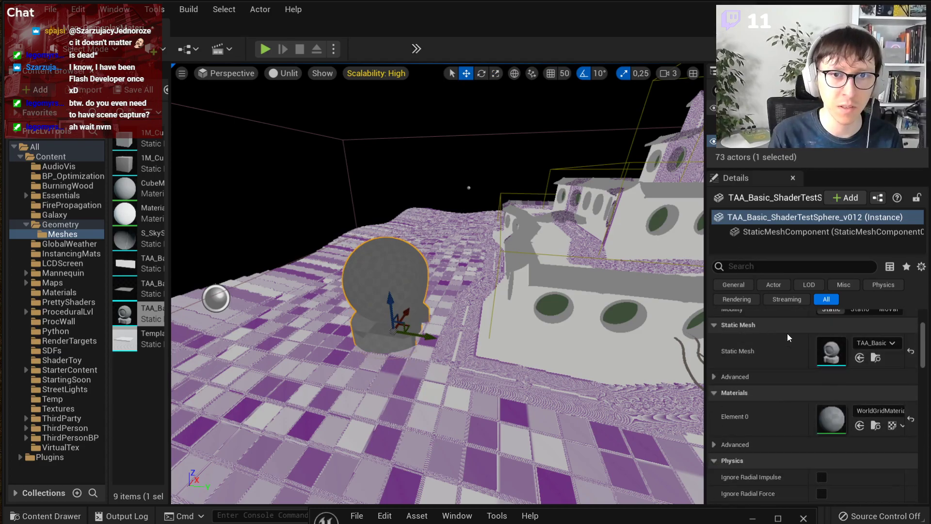
{"action": "left_click", "coordinate": [875, 426]}
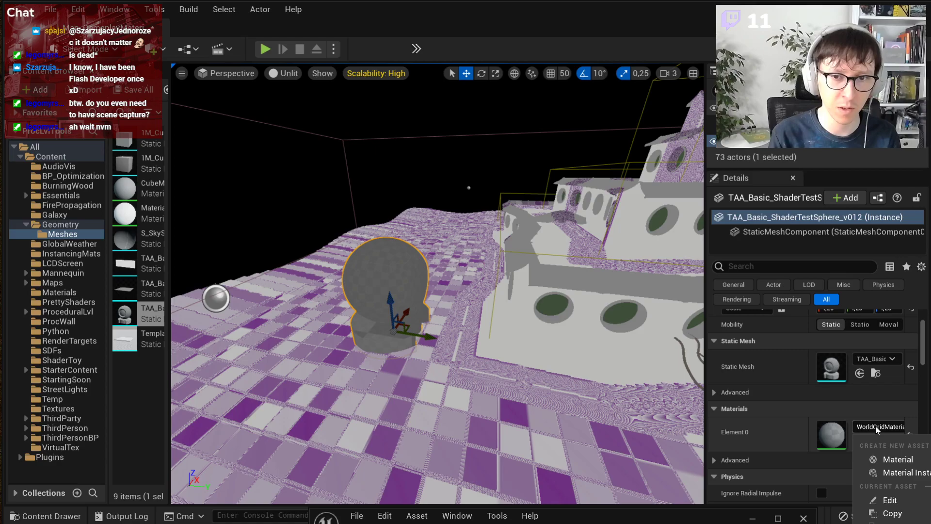
{"action": "left_click", "coordinate": [888, 521]}
{"action": "mouse_move", "coordinate": [439, 361]}
{"action": "right_mouse_down"}
{"action": "mouse_move", "coordinate": [417, 361]}
{"action": "mouse_move", "coordinate": [439, 361]}
{"action": "right_mouse_up"}
{"action": "left_click_drag", "start_coordinate": [451, 385], "coordinate": [480, 394]}
{"action": "right_click_drag", "start_coordinate": [477, 327], "coordinate": [528, 413]}
{"action": "key", "text": "ctrl+s"}
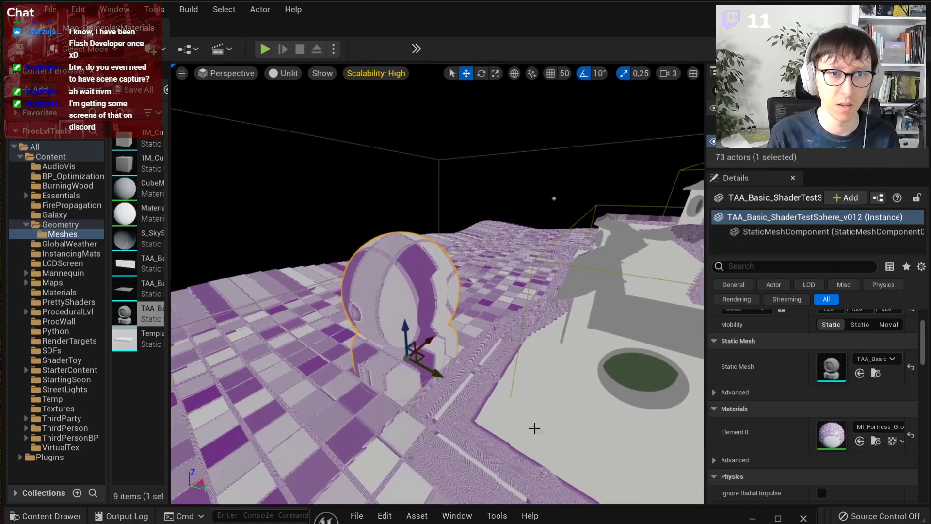
Step: Move and enlarge the material function editor beside the viewport, keeping the test sphere and the HeightEnd node in view
{"action": "left_click_drag", "start_coordinate": [558, 517], "coordinate": [710, 57]}
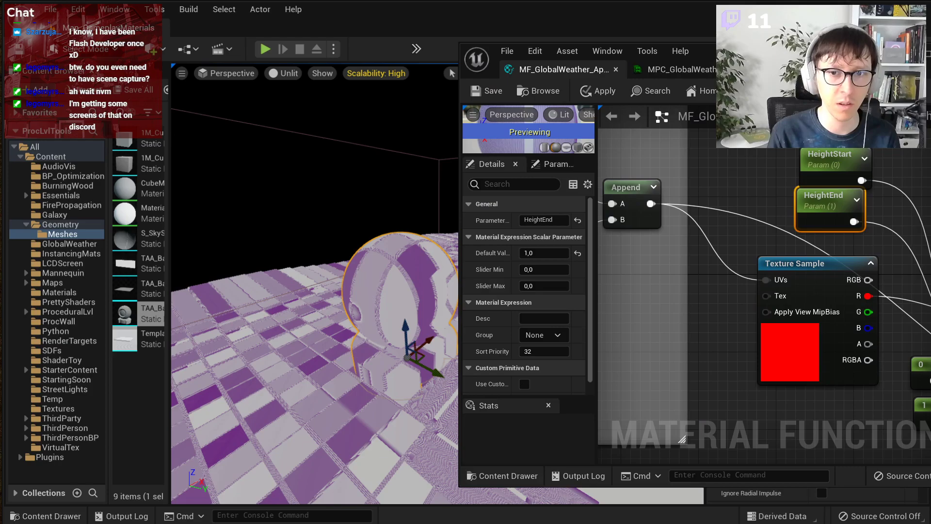
{"action": "right_click_drag", "start_coordinate": [344, 322], "coordinate": [446, 332]}
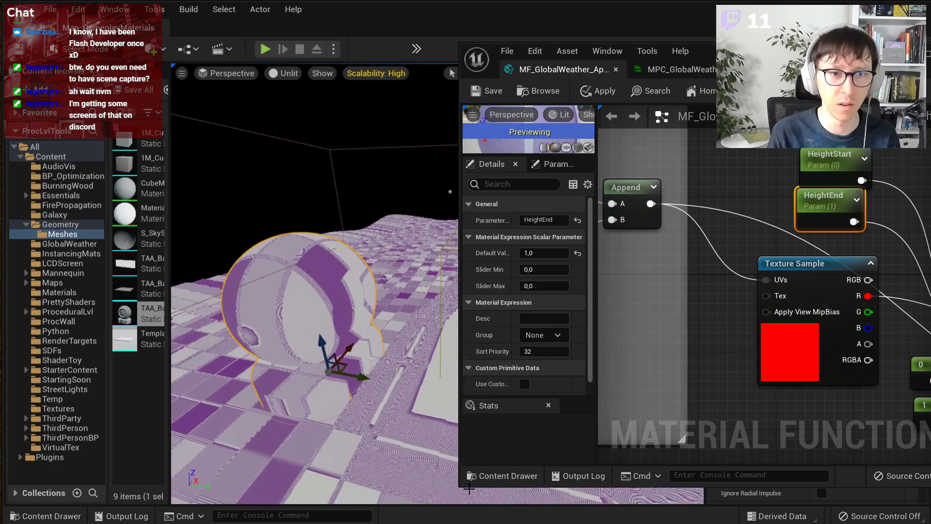
{"action": "left_click_drag", "start_coordinate": [460, 485], "coordinate": [400, 506]}
{"action": "left_click_drag", "start_coordinate": [771, 53], "coordinate": [733, 44]}
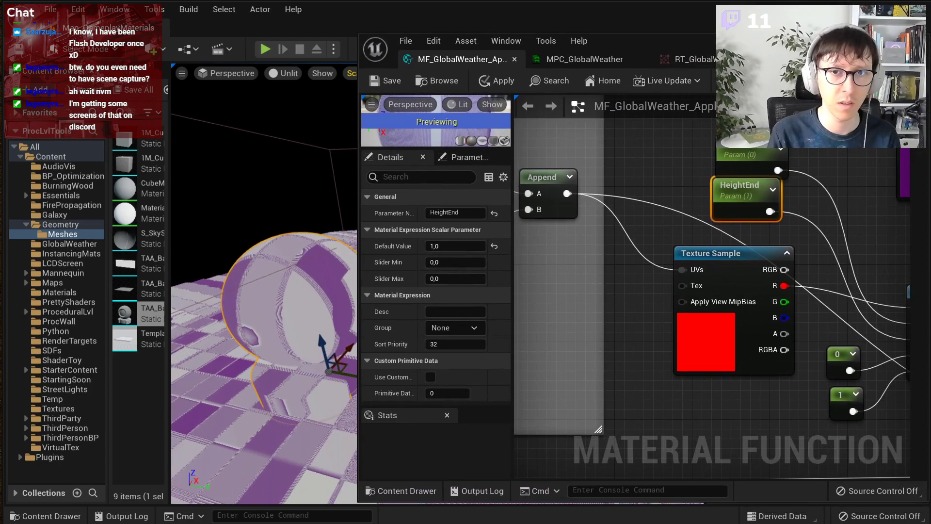
{"action": "left_click_drag", "start_coordinate": [927, 238], "coordinate": [913, 238]}
{"action": "right_click_drag", "start_coordinate": [320, 272], "coordinate": [345, 272]}
{"action": "scroll", "coordinate": [620, 269], "scroll_direction": "down", "scroll_amount": 2}
{"action": "scroll", "coordinate": [619, 268], "scroll_direction": "up", "scroll_amount": 2}
Step: Raise HeightEnd's default value to about 31, try 10000 and 1000, and set it to 2000
{"action": "left_click_drag", "start_coordinate": [453, 246], "coordinate": [524, 245]}
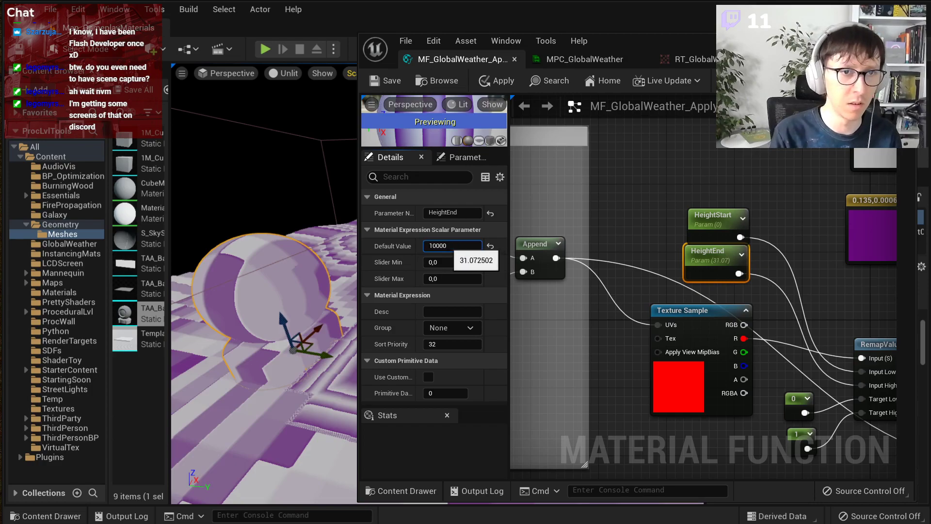
{"action": "type", "text": "10000"}
{"action": "key", "text": "Return"}
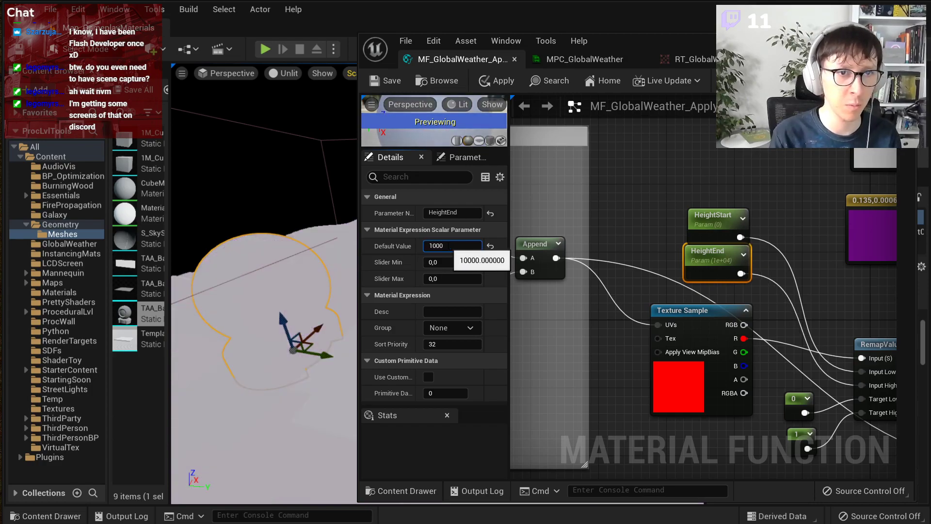
{"action": "type", "text": "1000"}
{"action": "key", "text": "Return"}
{"action": "type", "text": "2000"}
{"action": "key", "text": "Return"}
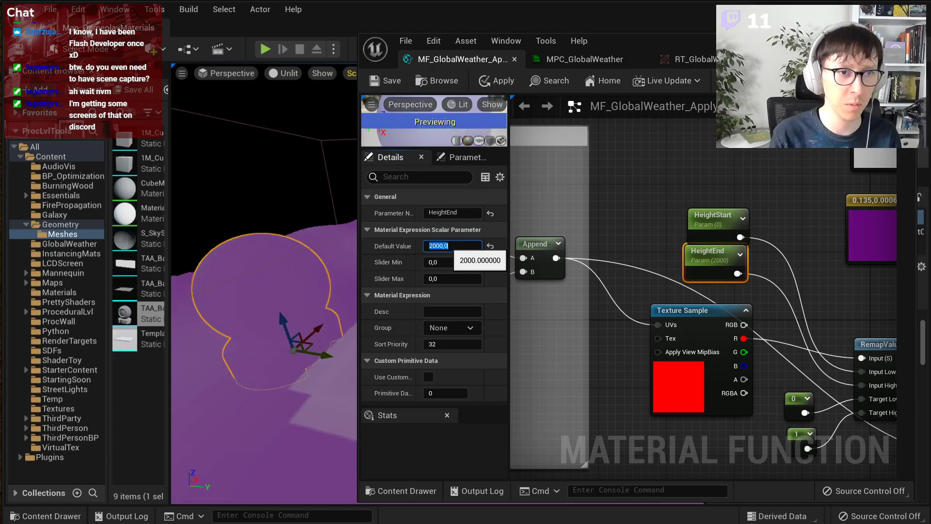
Step: Inspect the fortress and test sphere in a wider viewport, move the HeightStart node above HeightEnd, and set its default to 500
{"action": "right_click_drag", "start_coordinate": [291, 311], "coordinate": [342, 315]}
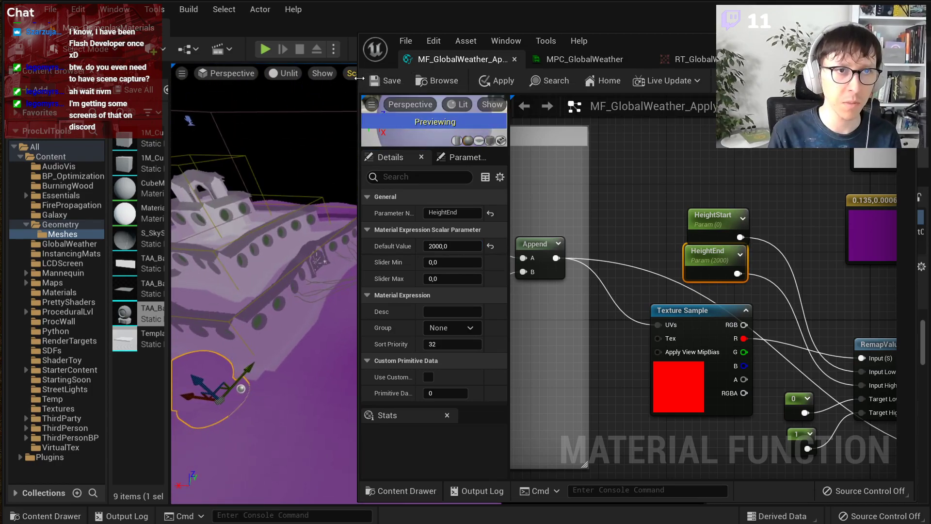
{"action": "left_click_drag", "start_coordinate": [359, 78], "coordinate": [429, 79]}
{"action": "right_click_drag", "start_coordinate": [340, 291], "coordinate": [359, 289]}
{"action": "left_click_drag", "start_coordinate": [750, 228], "coordinate": [739, 213]}
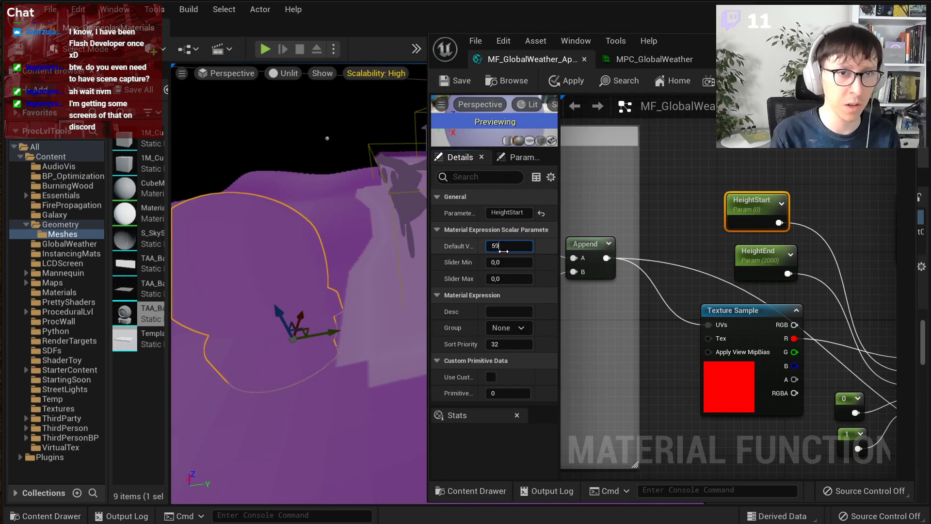
{"action": "left_click", "coordinate": [504, 251]}
{"action": "type", "text": "500"}
{"action": "key", "text": "Return"}
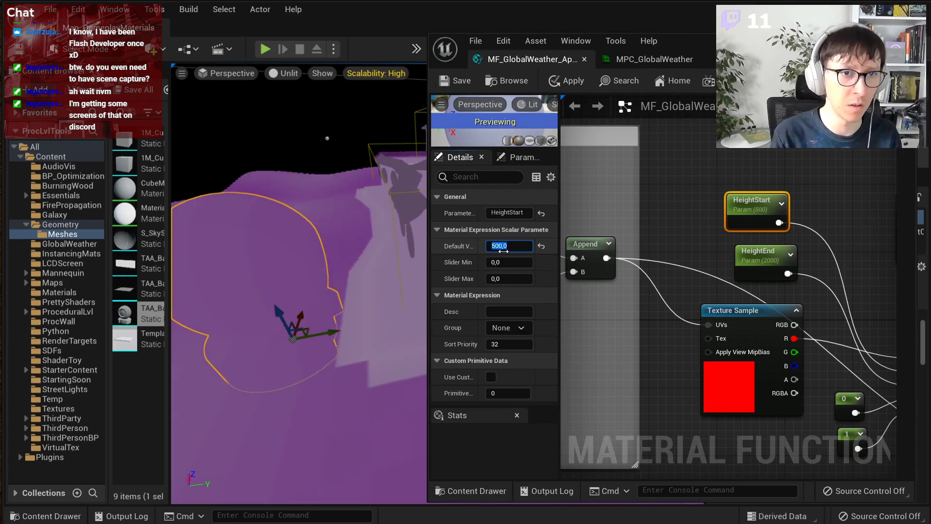
Step: Try 1000 as HeightStart's default, set it to 1500, and inspect the test sphere up close
{"action": "type", "text": "1000"}
{"action": "key", "text": "Return"}
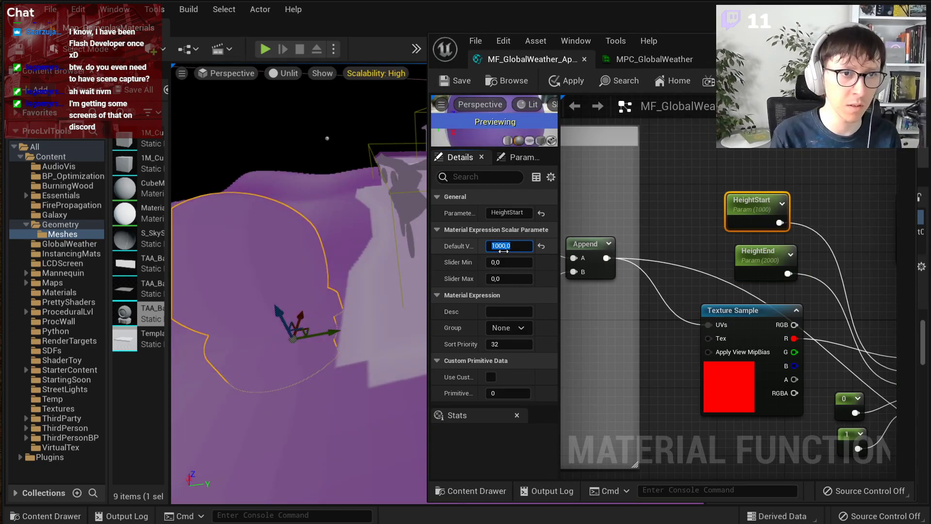
{"action": "type", "text": "1500"}
{"action": "key", "text": "Return"}
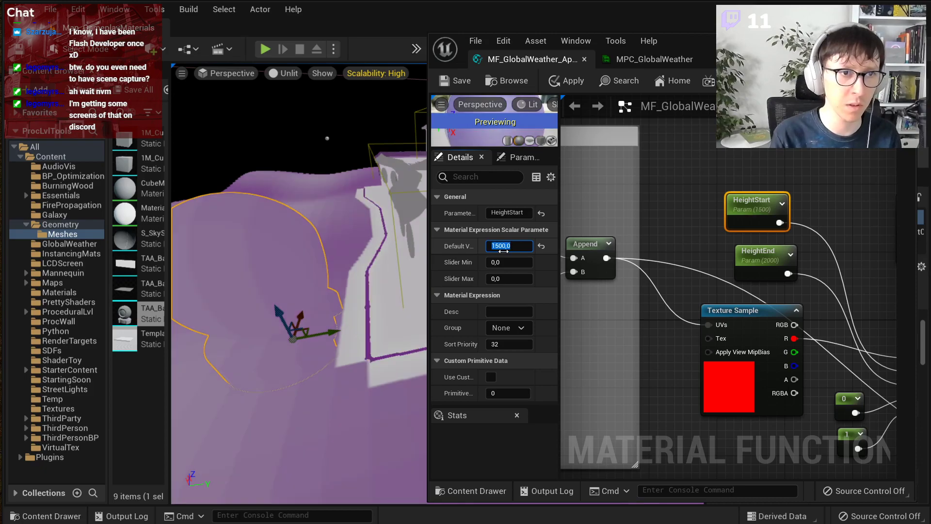
{"action": "key", "text": "s"}
{"action": "right_click_drag", "start_coordinate": [383, 232], "coordinate": [345, 218]}
{"action": "key", "text": "w"}
Step: Lower HeightEnd's default to about 1145 and raise it to about 2112 while viewing the fortress and terrain
{"action": "left_click", "coordinate": [764, 265]}
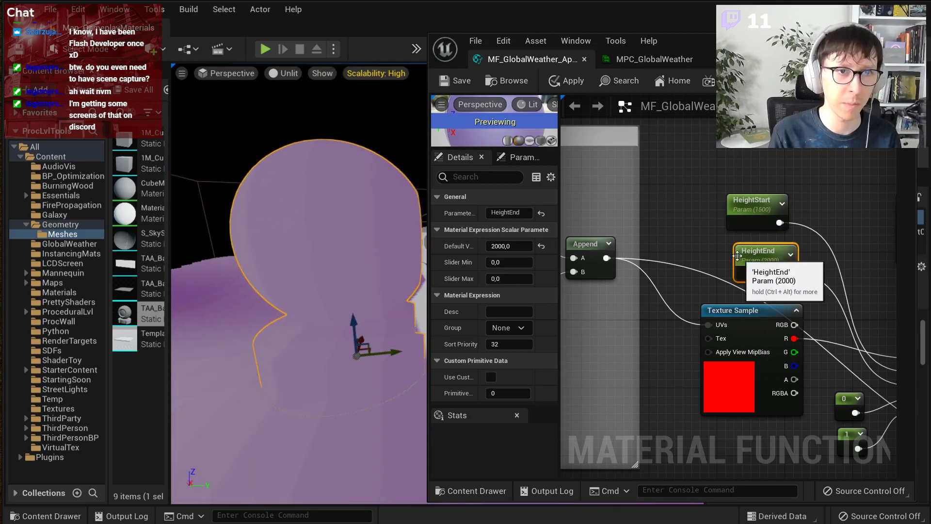
{"action": "mouse_move", "coordinate": [311, 257]}
{"action": "right_mouse_down"}
{"action": "mouse_move", "coordinate": [335, 240]}
{"action": "mouse_move", "coordinate": [311, 272]}
{"action": "right_mouse_up"}
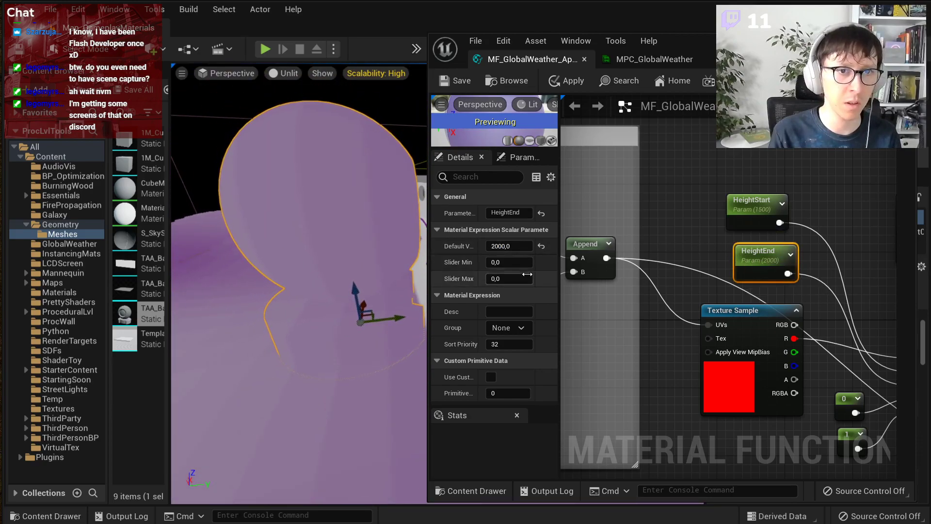
{"action": "mouse_move", "coordinate": [507, 246]}
{"action": "left_mouse_down"}
{"action": "mouse_move", "coordinate": [482, 246]}
{"action": "mouse_move", "coordinate": [507, 246]}
{"action": "left_mouse_up"}
{"action": "mouse_move", "coordinate": [311, 257]}
{"action": "right_mouse_down"}
{"action": "mouse_move", "coordinate": [335, 279]}
{"action": "mouse_move", "coordinate": [315, 265]}
{"action": "right_mouse_up"}
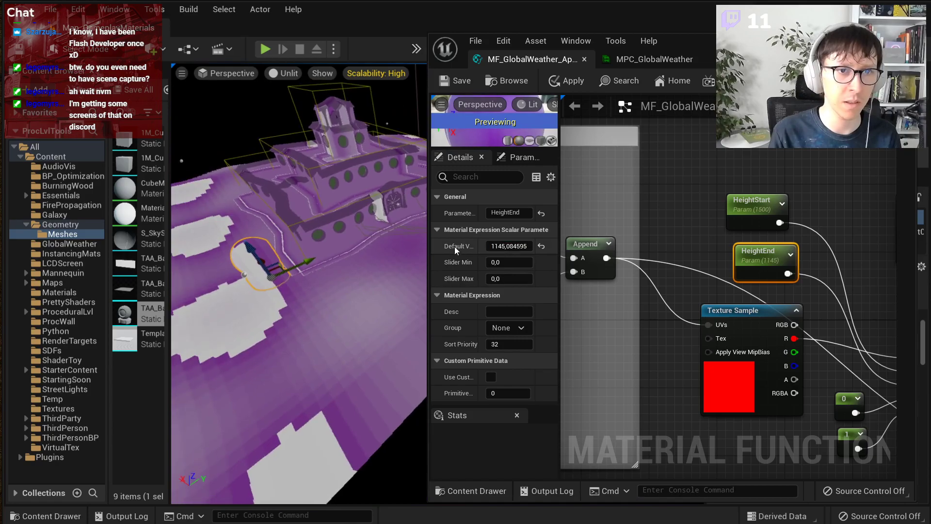
{"action": "left_click_drag", "start_coordinate": [509, 247], "coordinate": [589, 247]}
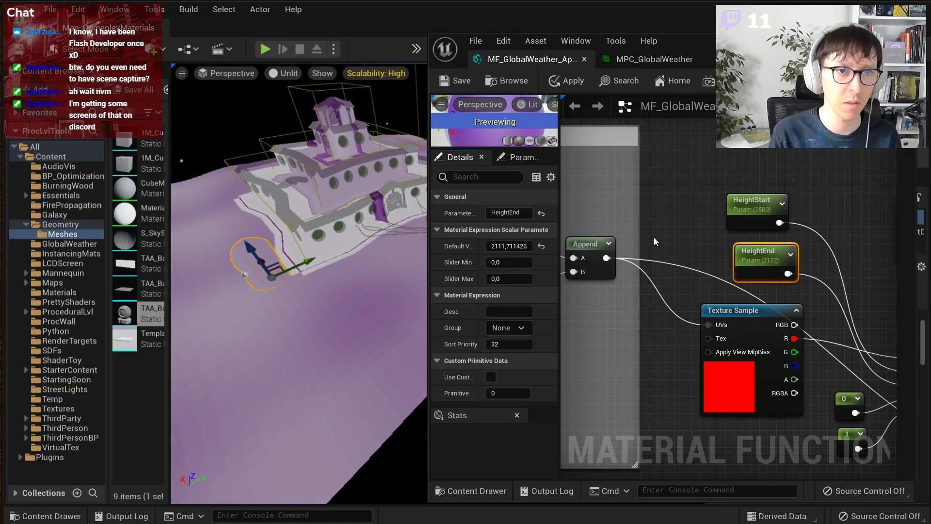
Step: Lower HeightStart's default through about 103 to 0 and check the fortress from ground level
{"action": "left_click", "coordinate": [752, 206]}
{"action": "mouse_move", "coordinate": [510, 246]}
{"action": "left_mouse_down"}
{"action": "mouse_move", "coordinate": [553, 246]}
{"action": "mouse_move", "coordinate": [502, 245]}
{"action": "left_mouse_up"}
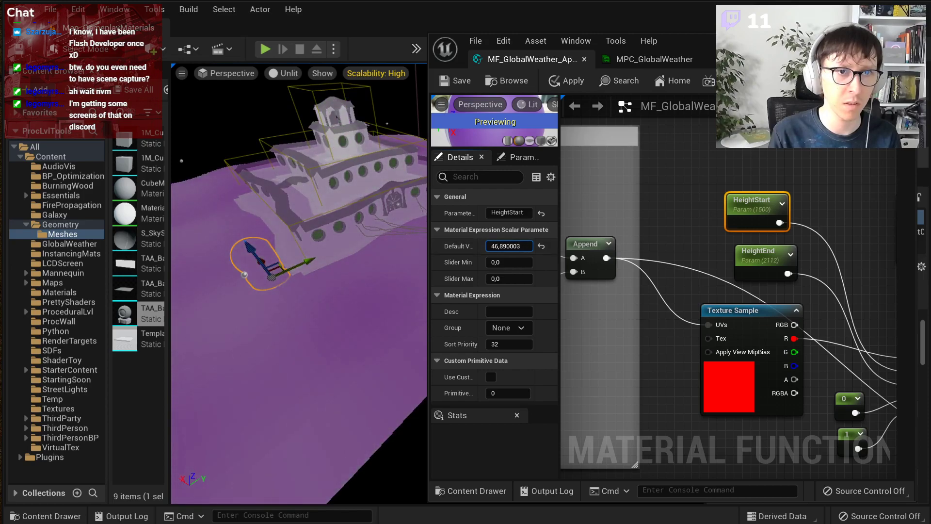
{"action": "left_click_drag", "start_coordinate": [502, 246], "coordinate": [502, 246]}
{"action": "right_click_drag", "start_coordinate": [369, 252], "coordinate": [370, 170]}
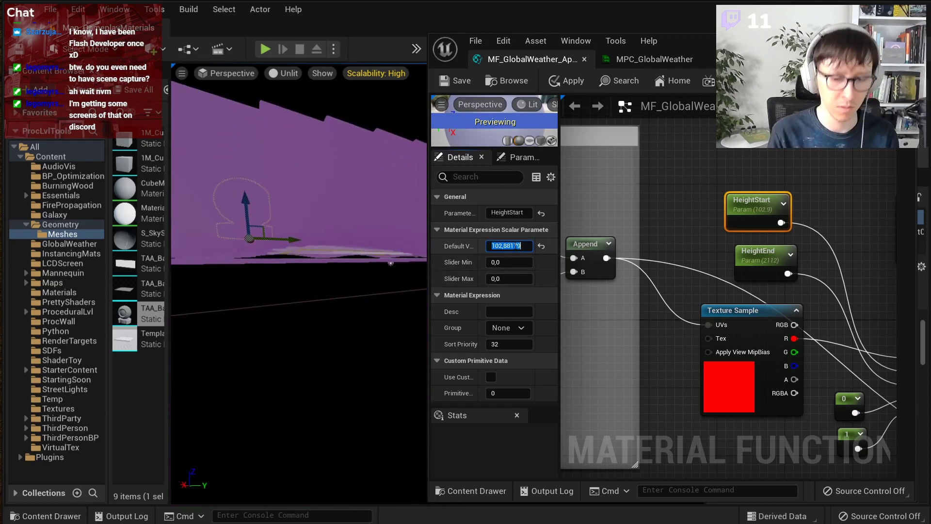
{"action": "right_click_drag", "start_coordinate": [315, 262], "coordinate": [316, 270]}
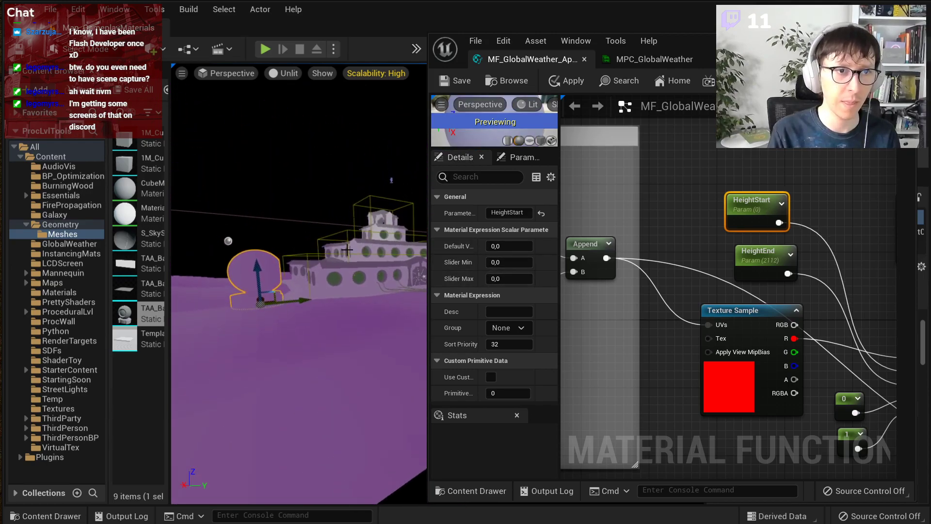
Step: Raise HeightEnd's default to about 2712 and set it to 2600
{"action": "left_click", "coordinate": [760, 249]}
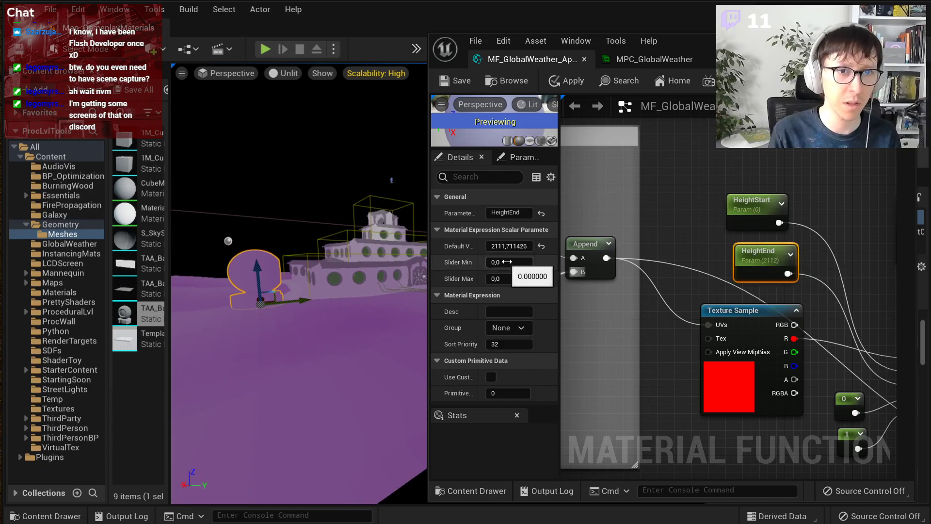
{"action": "mouse_move", "coordinate": [508, 246]}
{"action": "left_mouse_down"}
{"action": "mouse_move", "coordinate": [485, 245]}
{"action": "mouse_move", "coordinate": [500, 246]}
{"action": "left_mouse_up"}
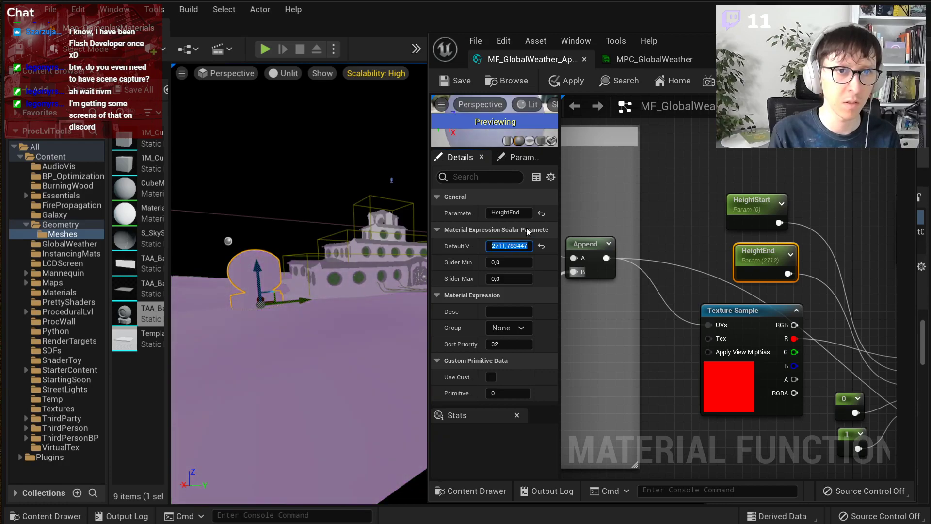
{"action": "type", "text": "2600"}
{"action": "key", "text": "Return"}
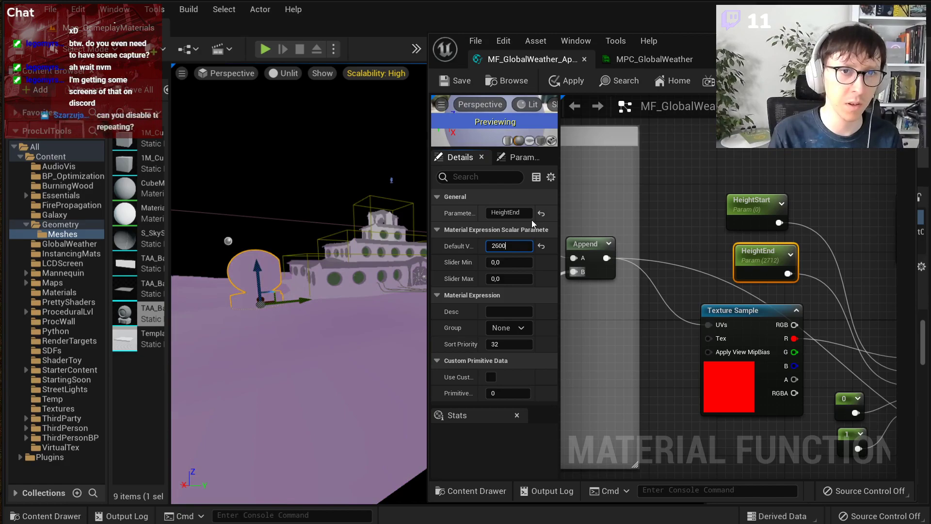
Step: Connect the Saturate node's output to the Lerp node's Alpha input
{"action": "right_click_drag", "start_coordinate": [373, 237], "coordinate": [376, 272]}
{"action": "left_click", "coordinate": [759, 216]}
{"action": "right_click_drag", "start_coordinate": [830, 299], "coordinate": [665, 245]}
{"action": "left_click_drag", "start_coordinate": [690, 311], "coordinate": [797, 253]}
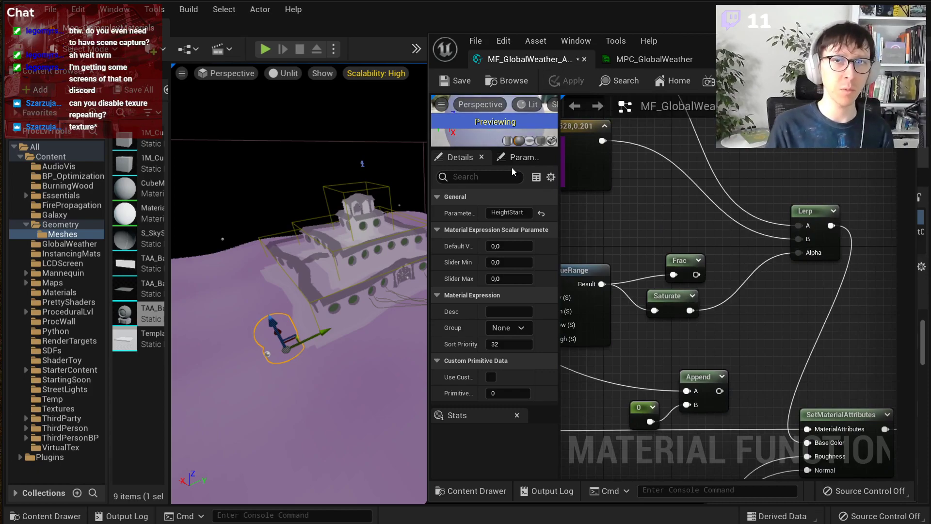
Step: Vary HeightStart's default, set it to 1000, and inspect the test sphere beside the fortress
{"action": "right_click_drag", "start_coordinate": [740, 260], "coordinate": [858, 228]}
{"action": "scroll", "coordinate": [686, 186], "scroll_direction": "down", "scroll_amount": 2}
{"action": "right_click_drag", "start_coordinate": [685, 201], "coordinate": [801, 259]}
{"action": "scroll", "coordinate": [722, 236], "scroll_direction": "up", "scroll_amount": 2}
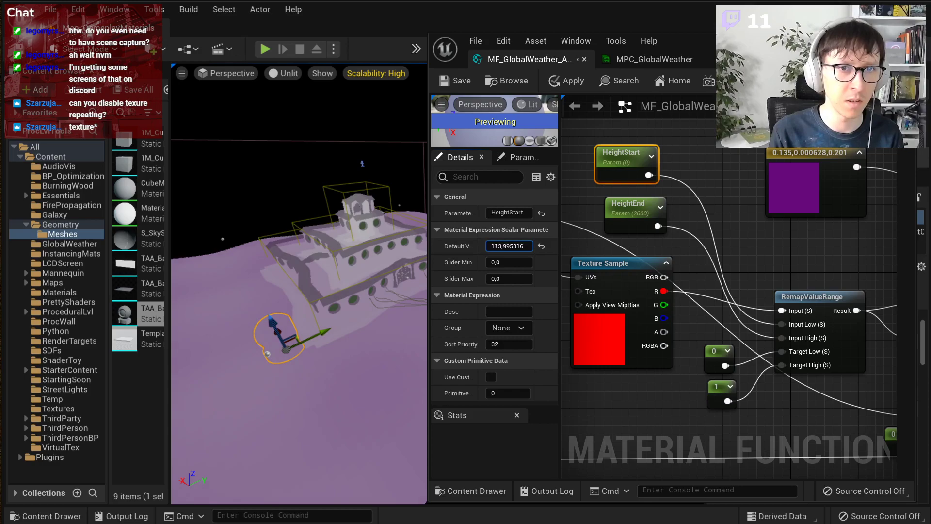
{"action": "left_click_drag", "start_coordinate": [505, 246], "coordinate": [504, 246]}
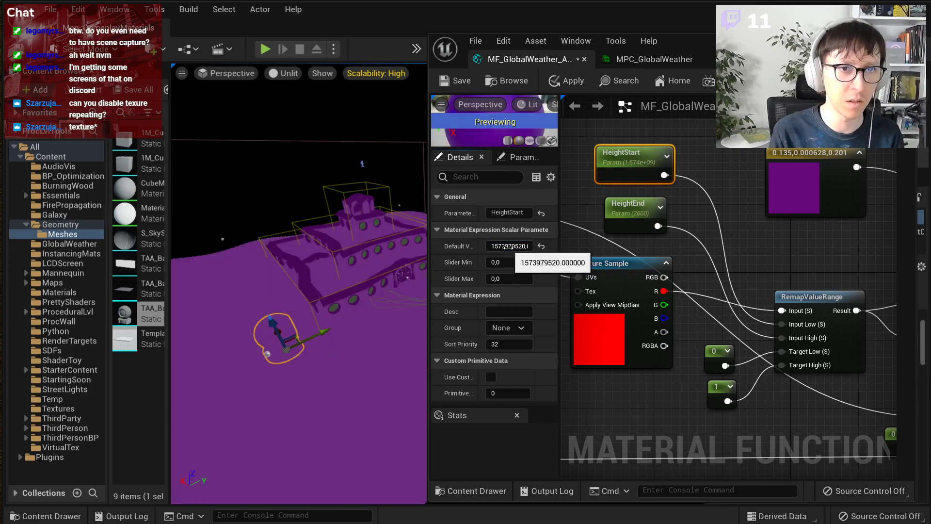
{"action": "type", "text": "1000"}
{"action": "key", "text": "Return"}
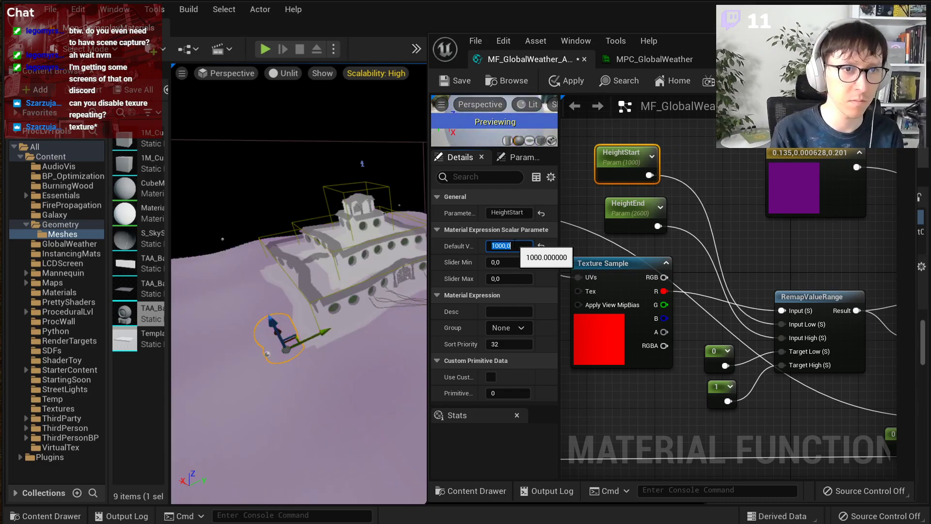
{"action": "key", "text": "w"}
{"action": "mouse_move", "coordinate": [299, 284]}
{"action": "right_mouse_down"}
{"action": "mouse_move", "coordinate": [281, 288]}
{"action": "mouse_move", "coordinate": [279, 301]}
{"action": "mouse_move", "coordinate": [311, 272]}
{"action": "right_mouse_up"}
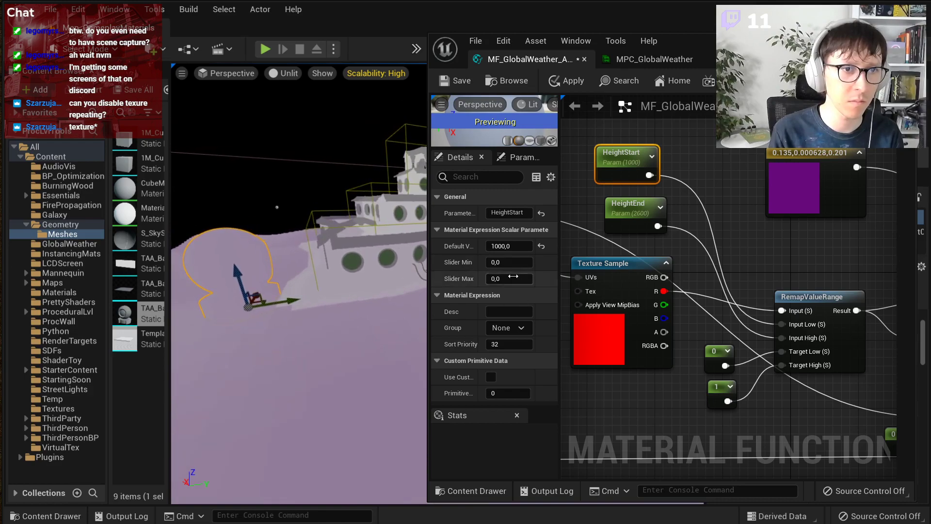
Step: Raise HeightStart's default to about 2154, set it to 600, and review the nodes feeding RemapValueRange
{"action": "mouse_move", "coordinate": [507, 247]}
{"action": "left_mouse_down"}
{"action": "mouse_move", "coordinate": [495, 247]}
{"action": "mouse_move", "coordinate": [514, 247]}
{"action": "left_mouse_up"}
{"action": "right_click_drag", "start_coordinate": [388, 272], "coordinate": [405, 259]}
{"action": "left_click_drag", "start_coordinate": [507, 247], "coordinate": [499, 247]}
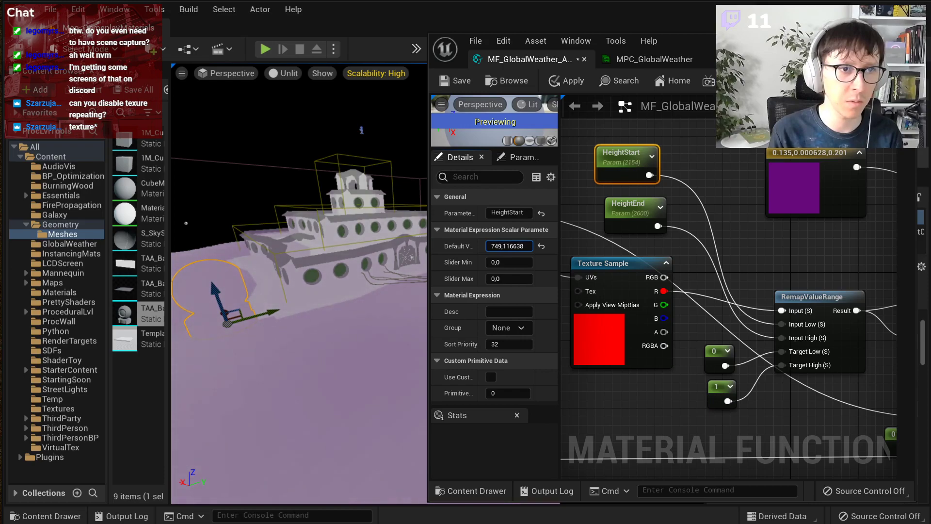
{"action": "type", "text": "600"}
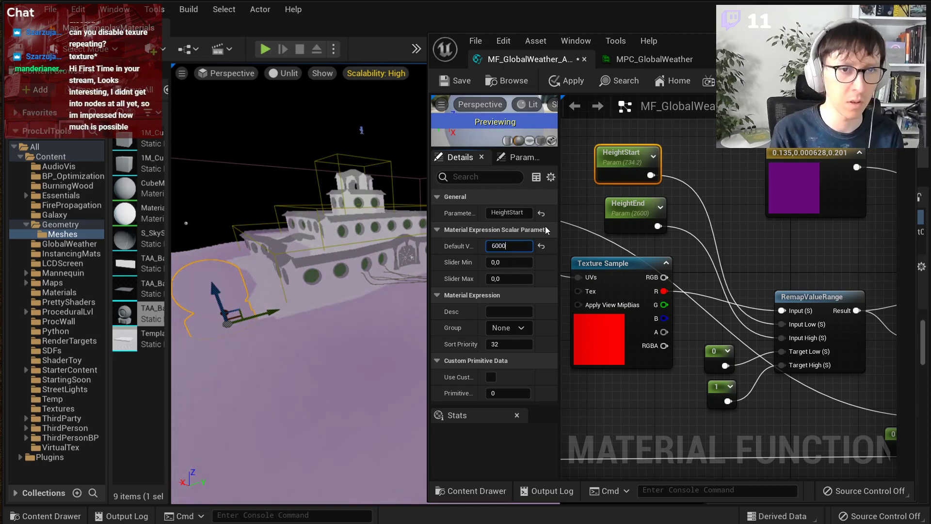
{"action": "key", "text": "Return"}
{"action": "scroll", "coordinate": [767, 242], "scroll_direction": "down", "scroll_amount": 5}
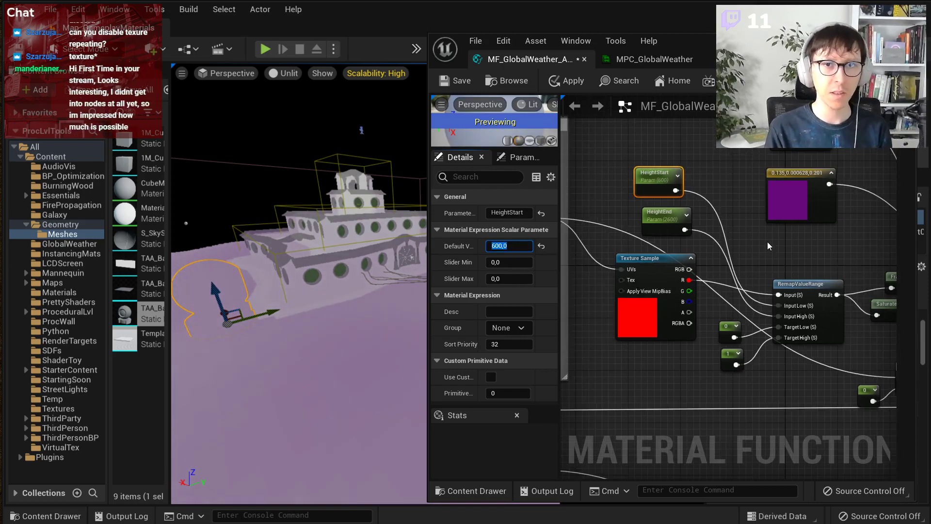
{"action": "scroll", "coordinate": [742, 250], "scroll_direction": "up", "scroll_amount": 2}
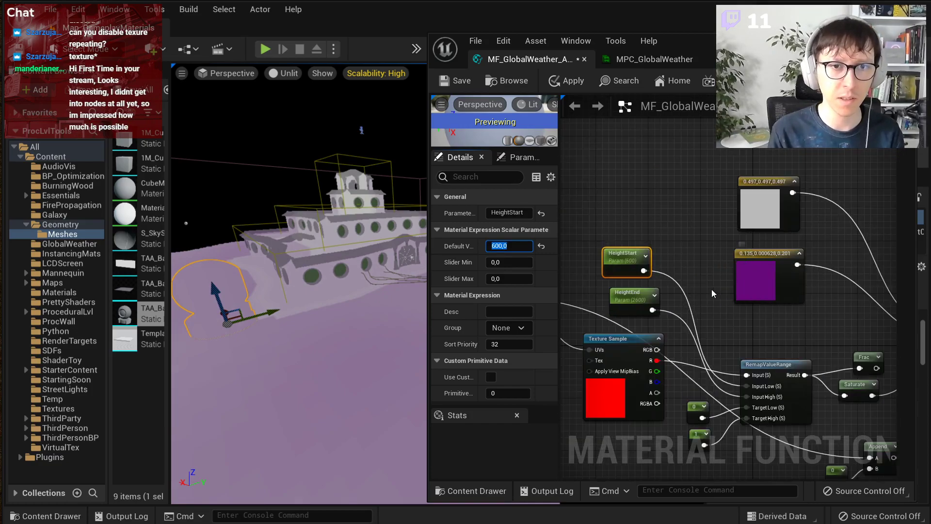
{"action": "scroll", "coordinate": [833, 240], "scroll_direction": "up", "scroll_amount": 2}
{"action": "right_click_drag", "start_coordinate": [833, 240], "coordinate": [694, 244]}
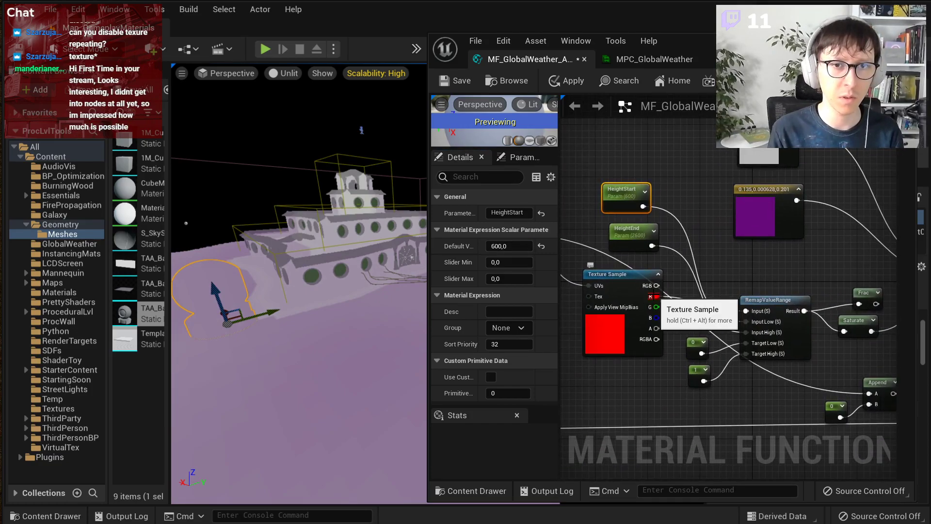
Step: Inspect the test sphere's projected height mask from above and from the side, and lower the sphere into the terrain
{"action": "right_click_drag", "start_coordinate": [293, 235], "coordinate": [255, 255]}
{"action": "key", "text": "w"}
{"action": "key", "text": "w"}
{"action": "key", "text": "s"}
{"action": "key", "text": "r"}
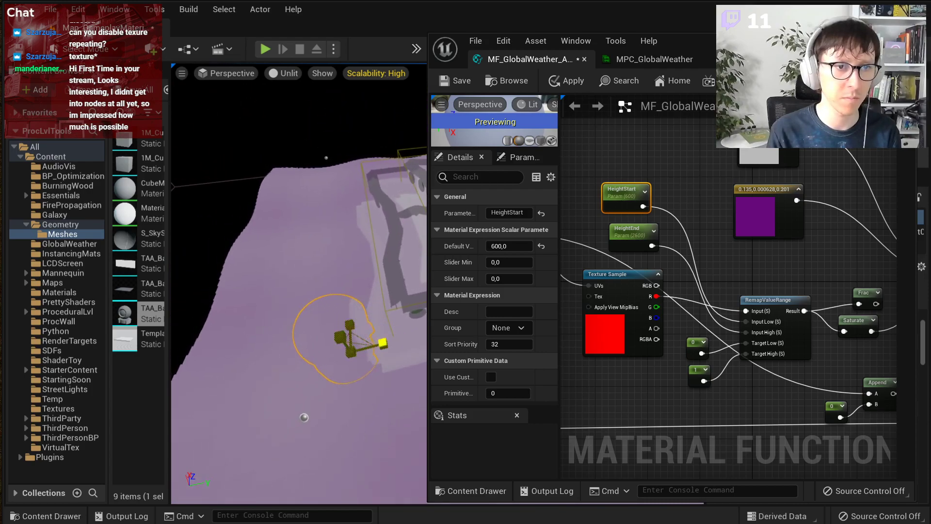
{"action": "key", "text": "d"}
{"action": "right_click_drag", "start_coordinate": [351, 368], "coordinate": [319, 377]}
{"action": "key", "text": "a"}
{"action": "key", "text": "s"}
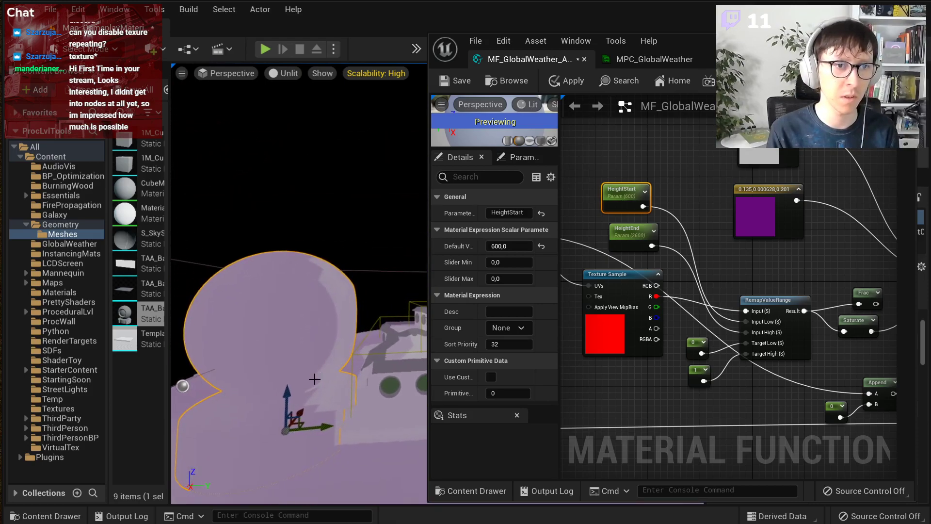
{"action": "left_click_drag", "start_coordinate": [299, 420], "coordinate": [294, 482]}
{"action": "right_click_drag", "start_coordinate": [294, 481], "coordinate": [315, 500]}
{"action": "key", "text": "s"}
Step: Select the capture actor above the fortress, try moving it vertically, and reposition the material function editor beside the viewport
{"action": "left_click", "coordinate": [311, 185]}
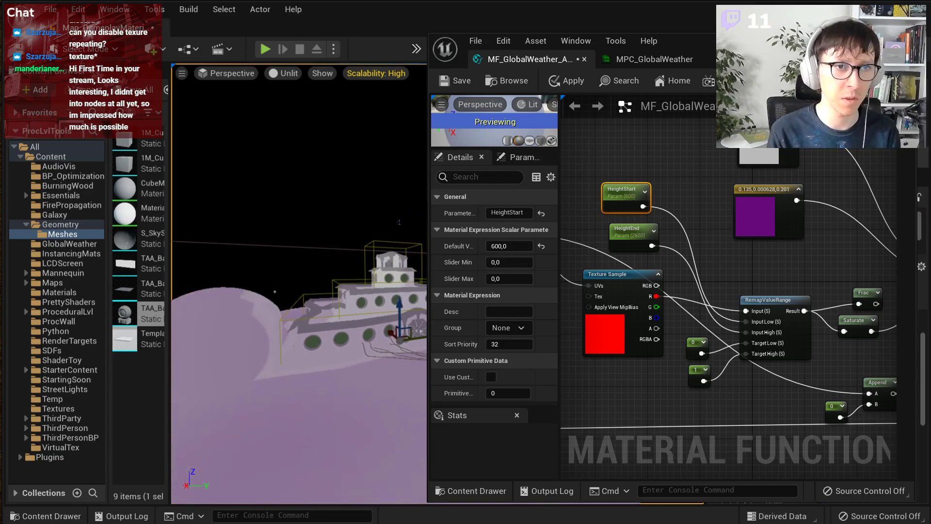
{"action": "left_click", "coordinate": [398, 222]}
{"action": "mouse_move", "coordinate": [398, 203]}
{"action": "left_mouse_down"}
{"action": "mouse_move", "coordinate": [403, 163]}
{"action": "mouse_move", "coordinate": [402, 203]}
{"action": "left_mouse_up"}
{"action": "left_click_drag", "start_coordinate": [706, 40], "coordinate": [845, 91]}
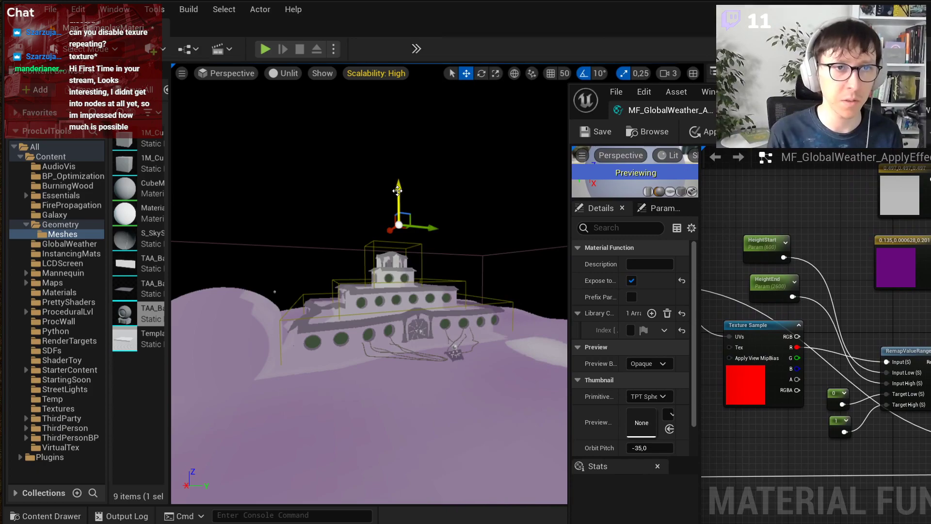
{"action": "left_click_drag", "start_coordinate": [397, 189], "coordinate": [401, 161]}
{"action": "left_click_drag", "start_coordinate": [851, 96], "coordinate": [792, 71]}
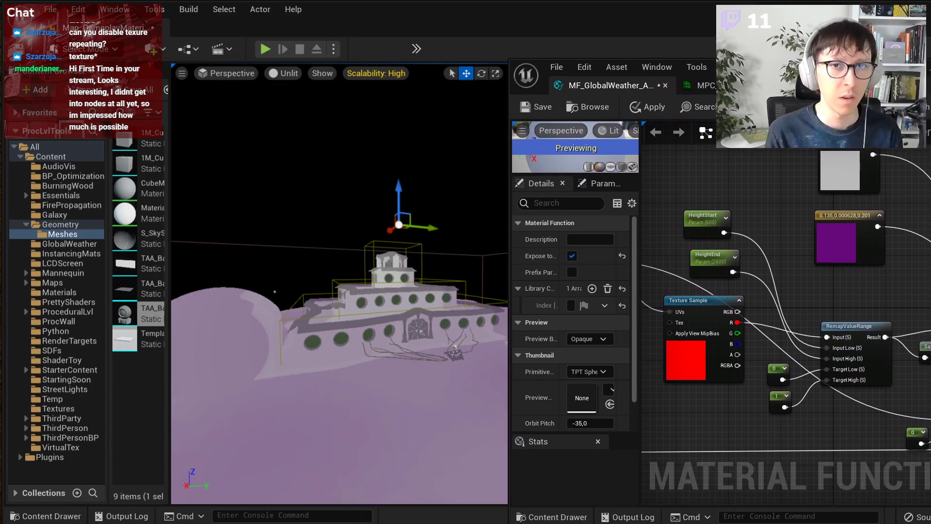
Step: Compare the HeightStart and HeightEnd parameter nodes and set HeightStart's default to 0
{"action": "scroll", "coordinate": [691, 251], "scroll_direction": "up", "scroll_amount": 2}
{"action": "left_click", "coordinate": [698, 221]}
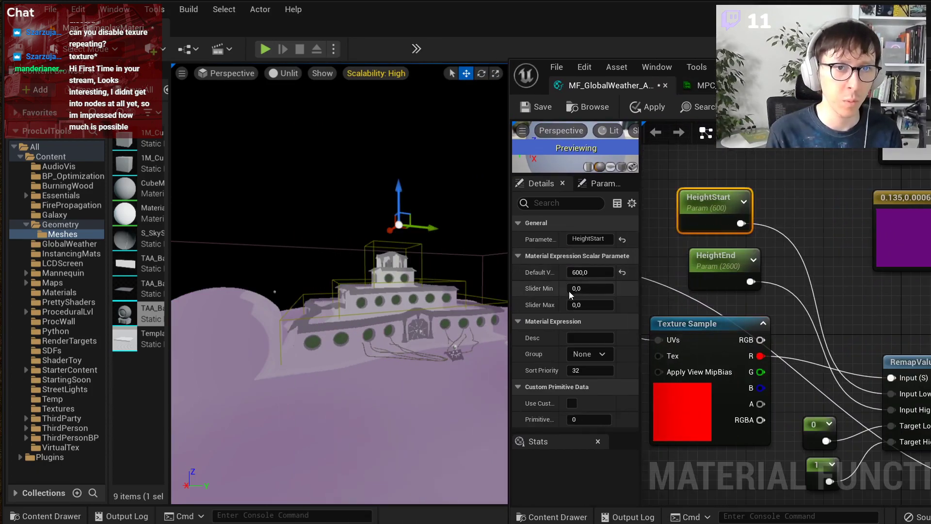
{"action": "left_click", "coordinate": [699, 274]}
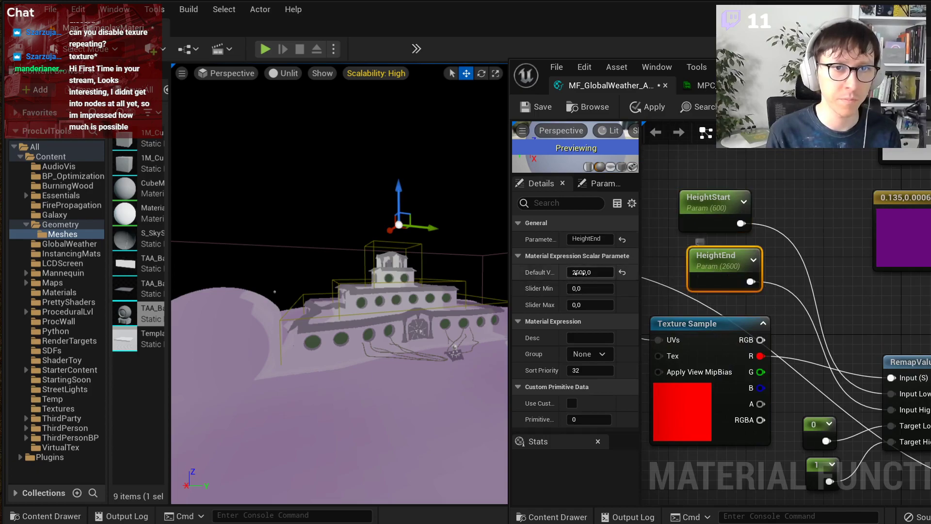
{"action": "left_click", "coordinate": [704, 209]}
{"action": "type", "text": "0"}
{"action": "key", "text": "Return"}
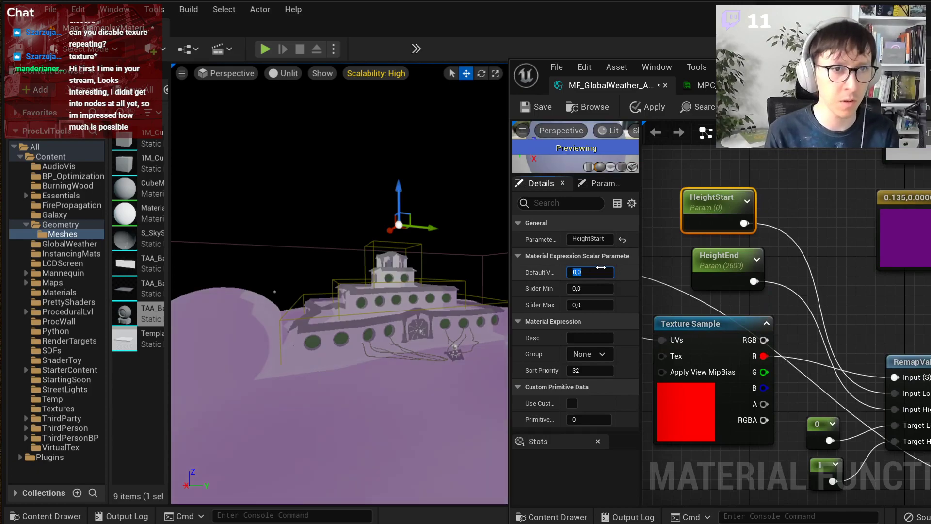
Step: Lower HeightEnd's default to about 2108 and set it to 2200
{"action": "left_click", "coordinate": [698, 272]}
{"action": "left_click_drag", "start_coordinate": [597, 272], "coordinate": [569, 273]}
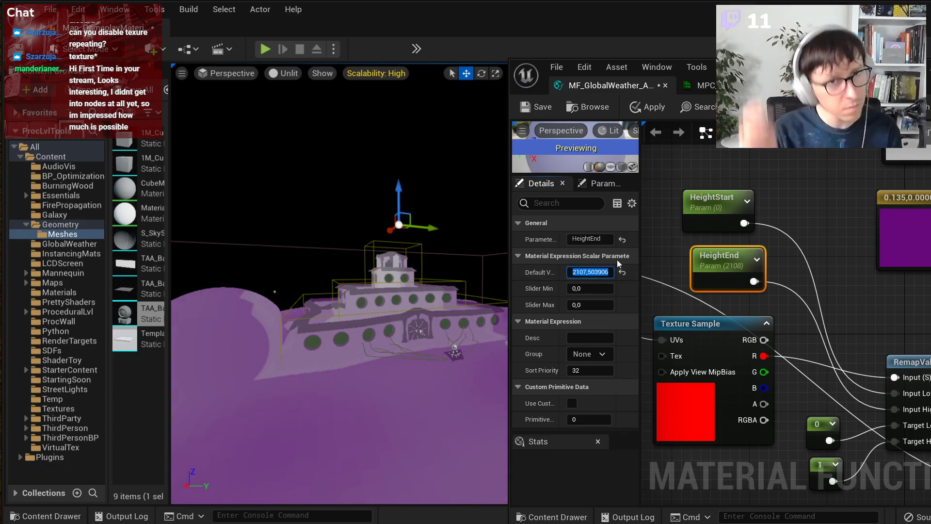
{"action": "type", "text": "2200"}
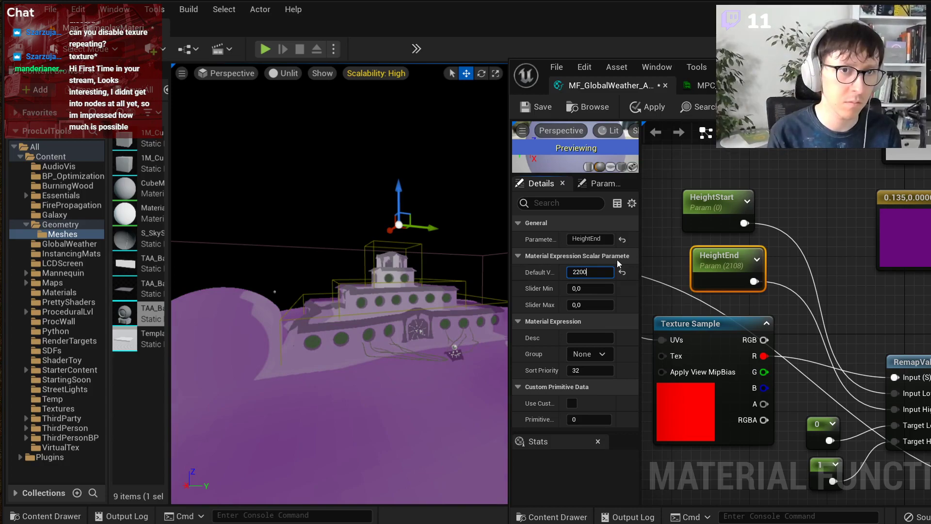
{"action": "key", "text": "Return"}
Step: Try moving the test sphere along the terrain while viewing the fortress from above, and undo the move
{"action": "right_click_drag", "start_coordinate": [339, 286], "coordinate": [340, 359]}
{"action": "right_click_drag", "start_coordinate": [364, 218], "coordinate": [342, 207]}
{"action": "left_click", "coordinate": [315, 232]}
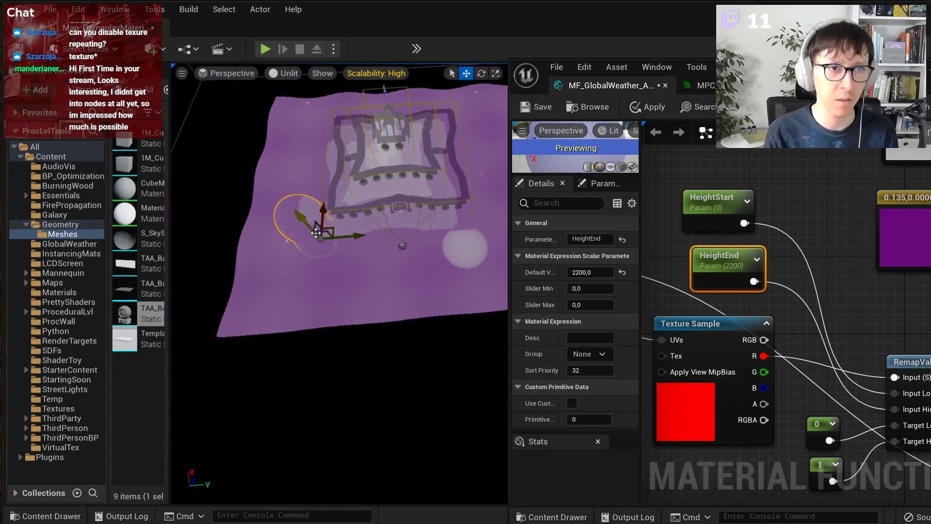
{"action": "left_click_drag", "start_coordinate": [325, 212], "coordinate": [315, 176]}
{"action": "key", "text": "ctrl+z"}
{"action": "right_click_drag", "start_coordinate": [316, 177], "coordinate": [317, 138]}
Step: Bring the Texture Sample nodes back into view and rotate the capture actor above the fortress
{"action": "left_click_drag", "start_coordinate": [835, 69], "coordinate": [750, 40]}
{"action": "scroll", "coordinate": [629, 233], "scroll_direction": "down", "scroll_amount": 2}
{"action": "right_click_drag", "start_coordinate": [631, 264], "coordinate": [764, 264]}
{"action": "left_click", "coordinate": [385, 149]}
{"action": "right_click_drag", "start_coordinate": [385, 151], "coordinate": [403, 138]}
{"action": "key", "text": "e"}
{"action": "left_click_drag", "start_coordinate": [376, 195], "coordinate": [322, 222]}
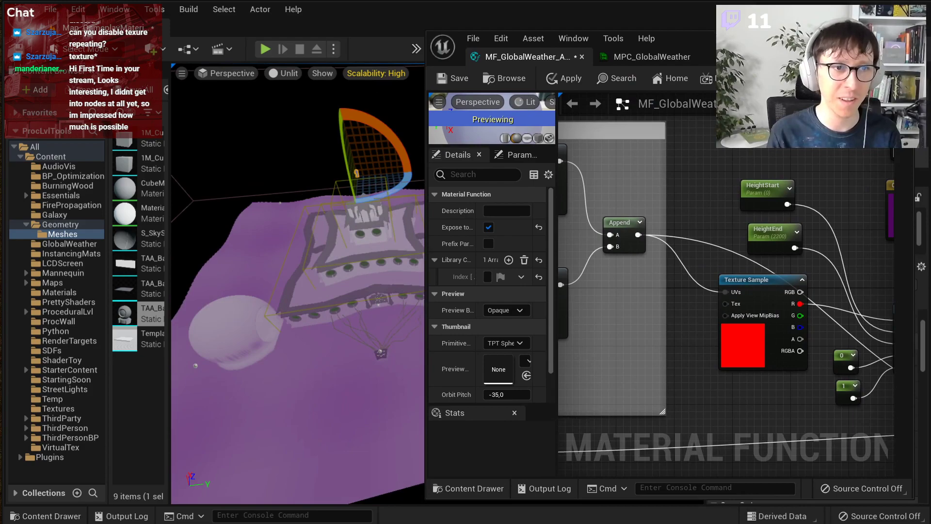
Step: Move the material function editor aside and reposition the test sphere near the fortress's front corner
{"action": "left_click", "coordinate": [247, 335]}
{"action": "left_click_drag", "start_coordinate": [689, 39], "coordinate": [815, 29]}
{"action": "right_click_drag", "start_coordinate": [349, 291], "coordinate": [310, 291]}
{"action": "key", "text": "w"}
{"action": "left_click_drag", "start_coordinate": [312, 322], "coordinate": [302, 282]}
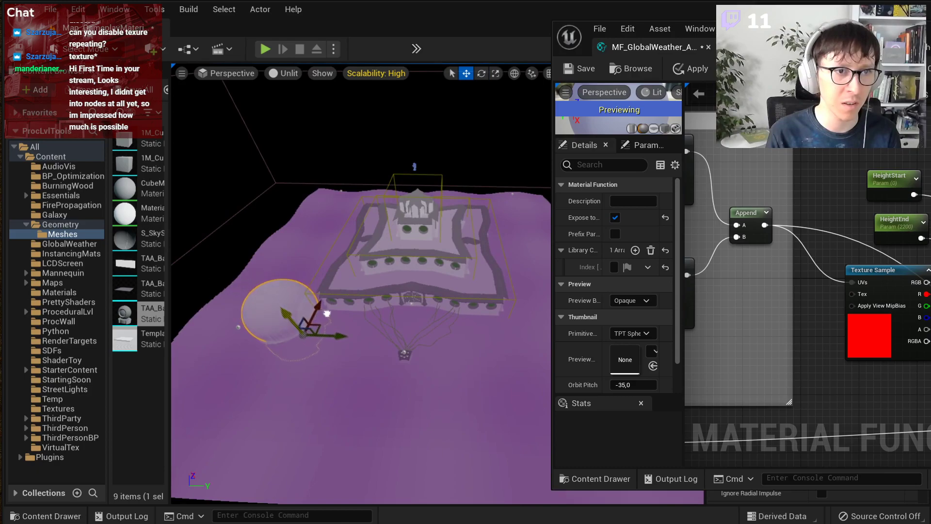
Step: Shift the test sphere slightly beside the fortress's front corner and inspect its shading from near ground level
{"action": "left_click_drag", "start_coordinate": [349, 333], "coordinate": [315, 318]}
{"action": "right_click_drag", "start_coordinate": [315, 318], "coordinate": [305, 339]}
{"action": "key", "text": "w"}
{"action": "key", "text": "w"}
{"action": "key", "text": "s"}
{"action": "key", "text": "w"}
{"action": "key", "text": "s"}
{"action": "right_click_drag", "start_coordinate": [353, 378], "coordinate": [337, 378]}
{"action": "key", "text": "s"}
{"action": "key", "text": "s"}
{"action": "right_click_drag", "start_coordinate": [425, 379], "coordinate": [432, 368]}
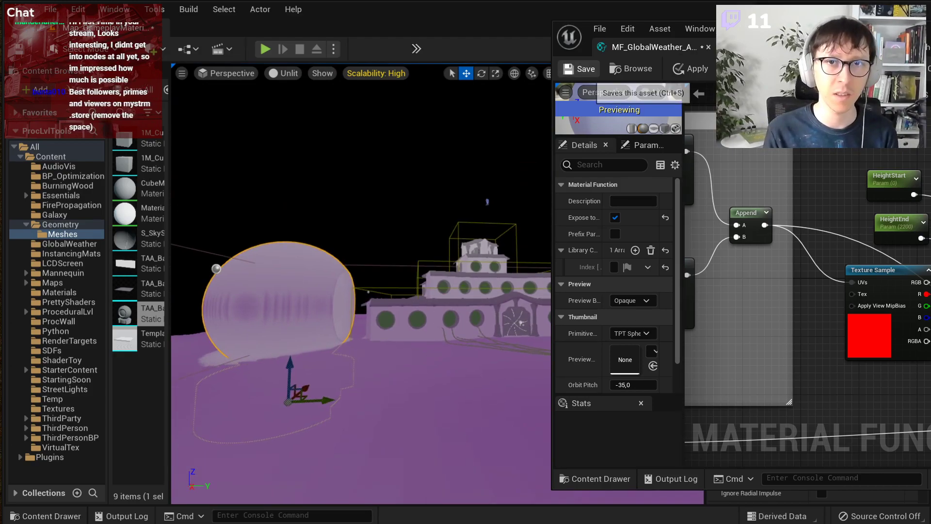
Step: Reposition the material function editor and examine the Texture Sample's connections to the RemapValueRange and Append nodes
{"action": "left_click_drag", "start_coordinate": [902, 31], "coordinate": [851, 50]}
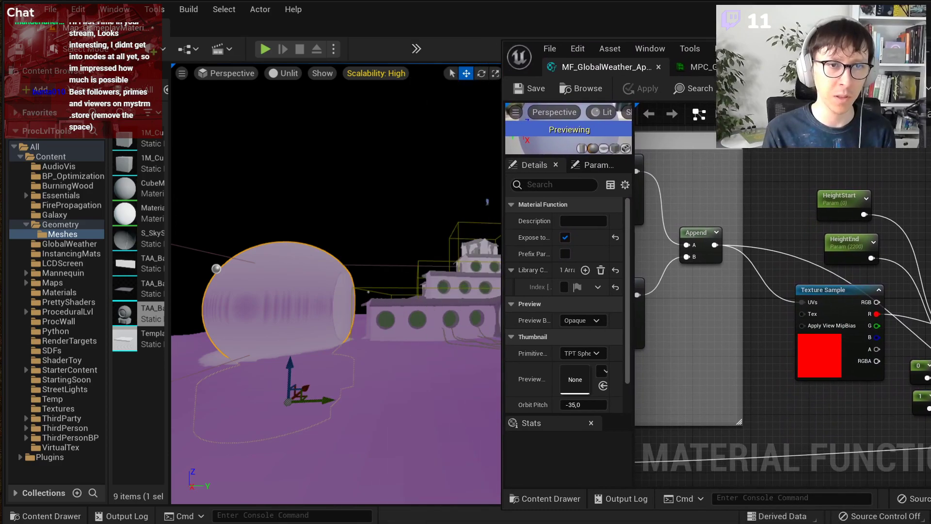
{"action": "right_click_drag", "start_coordinate": [749, 317], "coordinate": [922, 308]}
{"action": "scroll", "coordinate": [814, 307], "scroll_direction": "down", "scroll_amount": 4}
{"action": "scroll", "coordinate": [775, 313], "scroll_direction": "up", "scroll_amount": 4}
{"action": "right_click_drag", "start_coordinate": [752, 325], "coordinate": [712, 366]}
{"action": "scroll", "coordinate": [774, 329], "scroll_direction": "down", "scroll_amount": 3}
{"action": "scroll", "coordinate": [722, 366], "scroll_direction": "up", "scroll_amount": 3}
{"action": "scroll", "coordinate": [721, 366], "scroll_direction": "down", "scroll_amount": 3}
{"action": "right_click_drag", "start_coordinate": [834, 350], "coordinate": [699, 337]}
{"action": "scroll", "coordinate": [822, 335], "scroll_direction": "up", "scroll_amount": 3}
{"action": "scroll", "coordinate": [821, 338], "scroll_direction": "up", "scroll_amount": 1}
{"action": "left_click_drag", "start_coordinate": [825, 58], "coordinate": [766, 48]}
{"action": "right_click_drag", "start_coordinate": [770, 276], "coordinate": [591, 212]}
{"action": "right_click_drag", "start_coordinate": [727, 318], "coordinate": [857, 258]}
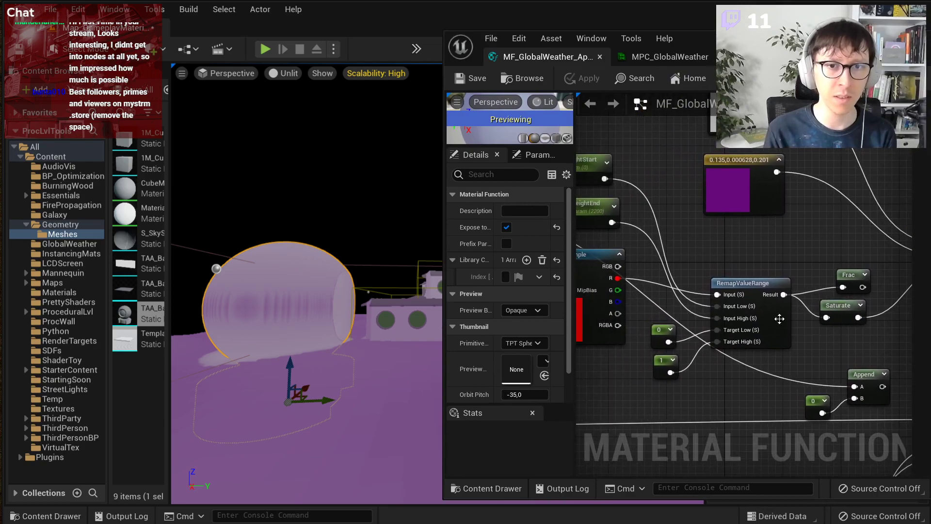
{"action": "right_click_drag", "start_coordinate": [691, 354], "coordinate": [755, 378]}
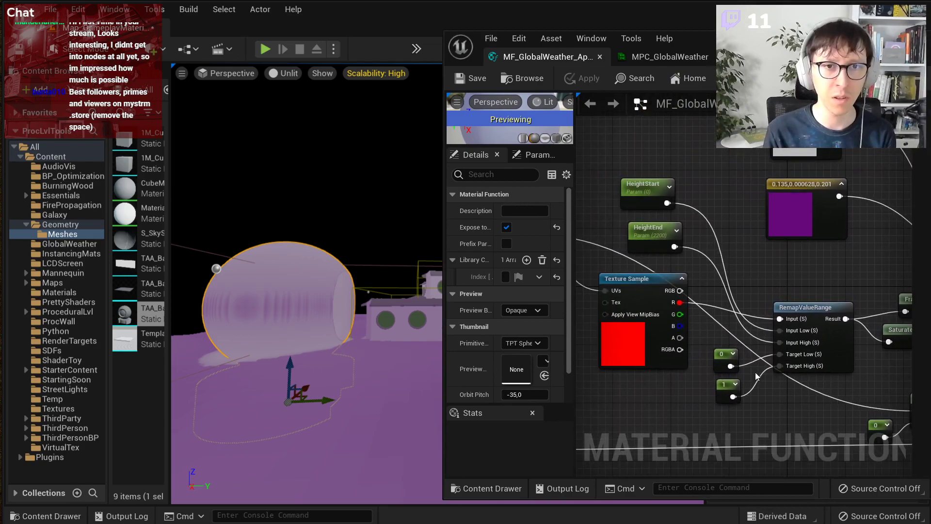
{"action": "left_click_drag", "start_coordinate": [698, 39], "coordinate": [770, 38]}
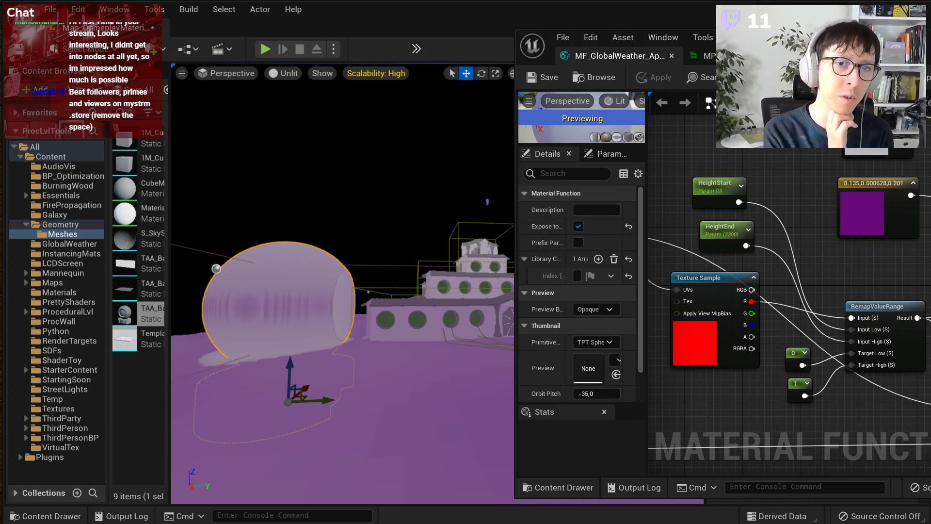
Step: Set HeightStart's default value to 2200 and HeightEnd's default value to 0, and inspect the fortress from above
{"action": "left_click", "coordinate": [713, 197]}
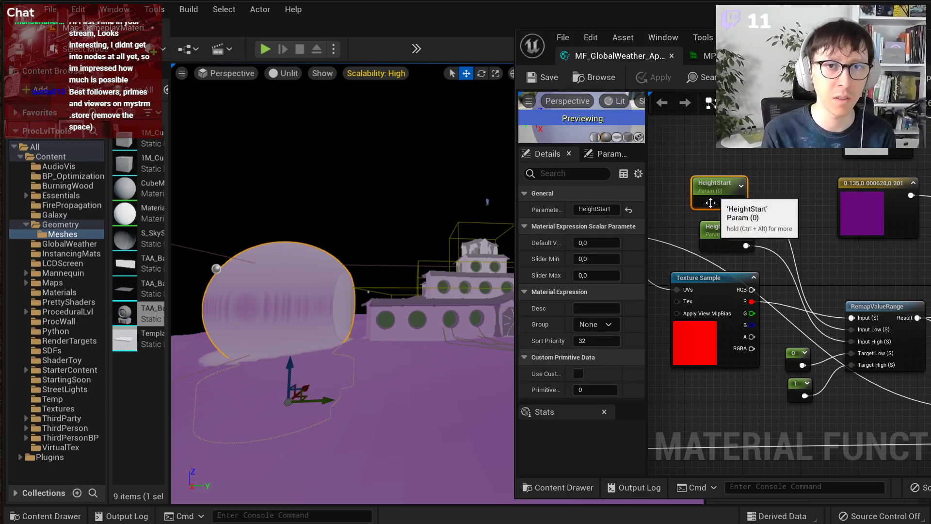
{"action": "left_click", "coordinate": [596, 242]}
{"action": "type", "text": "2200"}
{"action": "key", "text": "Return"}
{"action": "left_click", "coordinate": [720, 238]}
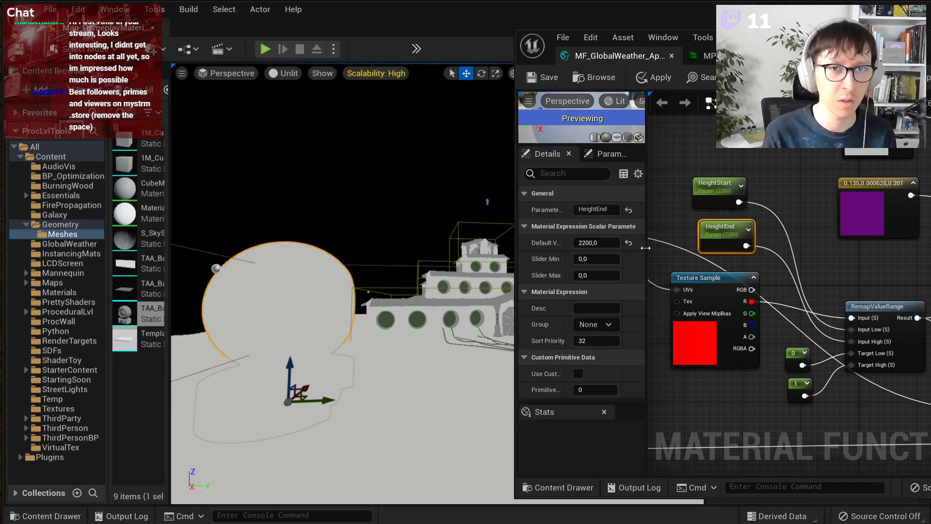
{"action": "left_click", "coordinate": [599, 245]}
{"action": "type", "text": "0"}
{"action": "key", "text": "Return"}
{"action": "right_click_drag", "start_coordinate": [342, 284], "coordinate": [342, 335]}
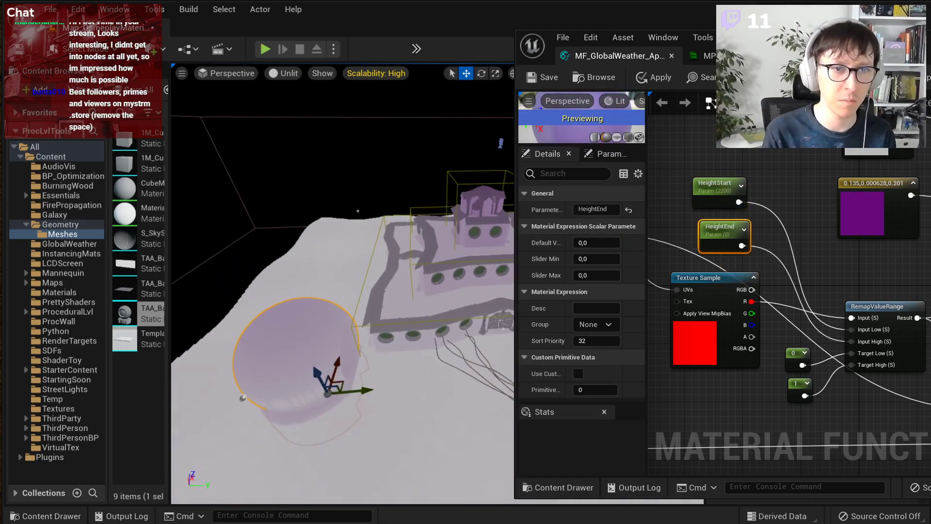
{"action": "key", "text": "d"}
Step: Delete the Frac node beside Saturate and check the fortress shading in the level
{"action": "right_click_drag", "start_coordinate": [893, 253], "coordinate": [703, 274]}
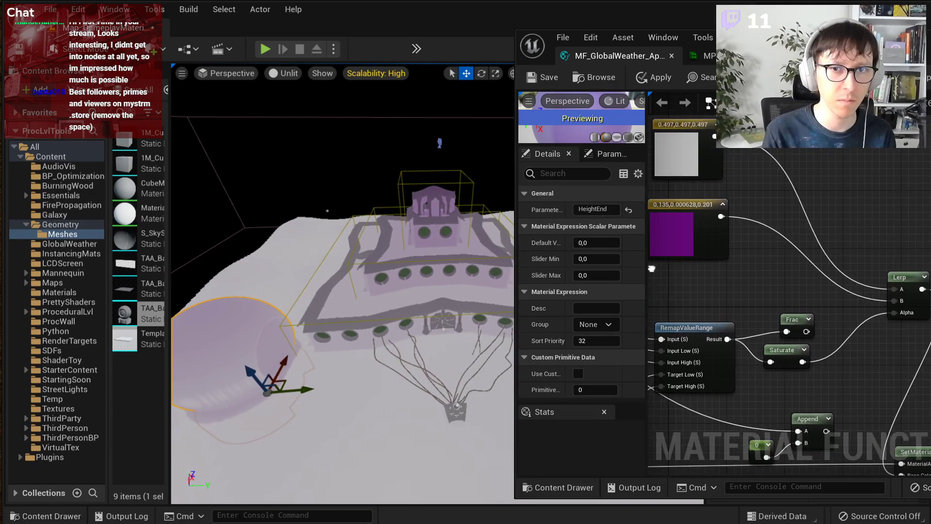
{"action": "scroll", "coordinate": [703, 274], "scroll_direction": "down", "scroll_amount": 1}
{"action": "left_click_drag", "start_coordinate": [796, 311], "coordinate": [804, 325]}
{"action": "key", "text": "Delete"}
{"action": "scroll", "coordinate": [770, 266], "scroll_direction": "down", "scroll_amount": 2}
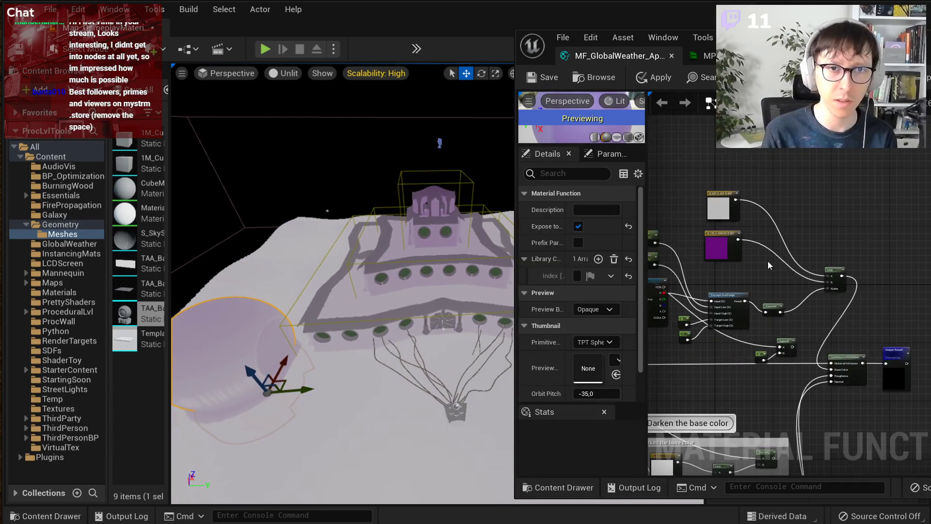
{"action": "right_click_drag", "start_coordinate": [863, 169], "coordinate": [898, 167]}
{"action": "left_click_drag", "start_coordinate": [906, 160], "coordinate": [749, 275]}
{"action": "left_click", "coordinate": [845, 213]}
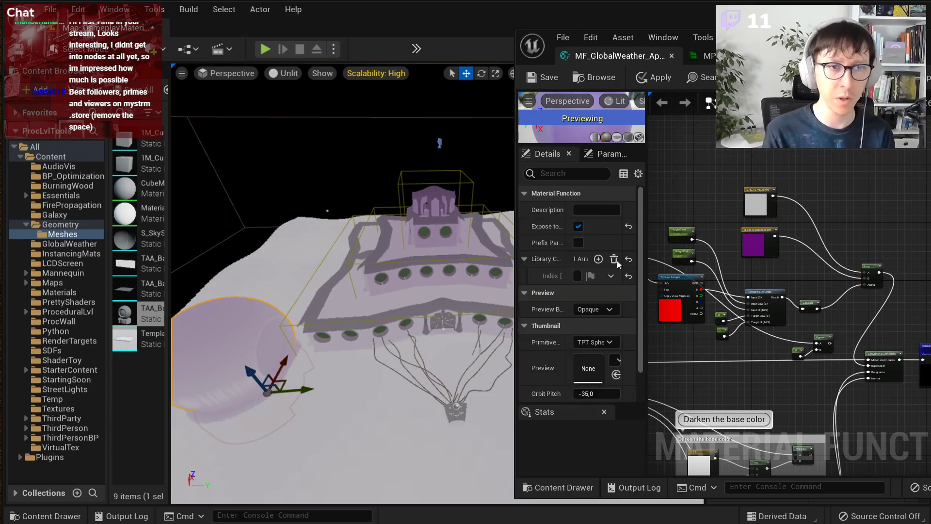
{"action": "right_click_drag", "start_coordinate": [313, 362], "coordinate": [312, 362]}
{"action": "right_click_drag", "start_coordinate": [370, 309], "coordinate": [371, 309]}
{"action": "scroll", "coordinate": [767, 280], "scroll_direction": "up", "scroll_amount": 4}
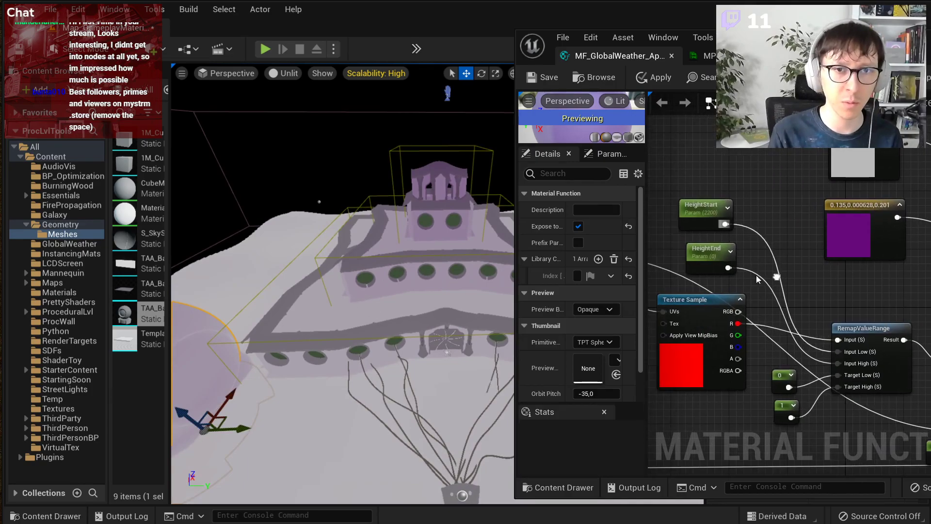
Step: Widen the material function editor and add an Absolute World Position node above the Lerp
{"action": "scroll", "coordinate": [780, 243], "scroll_direction": "down", "scroll_amount": 2}
{"action": "left_click_drag", "start_coordinate": [516, 158], "coordinate": [305, 158]}
{"action": "right_click_drag", "start_coordinate": [808, 219], "coordinate": [709, 178]}
{"action": "left_click_drag", "start_coordinate": [872, 343], "coordinate": [854, 336]}
{"action": "left_click", "coordinate": [766, 185]}
{"action": "right_click", "coordinate": [766, 184]}
{"action": "type", "text": "we"}
{"action": "key", "text": "BackSpace"}
{"action": "type", "text": "orld"}
{"action": "key", "text": "Return"}
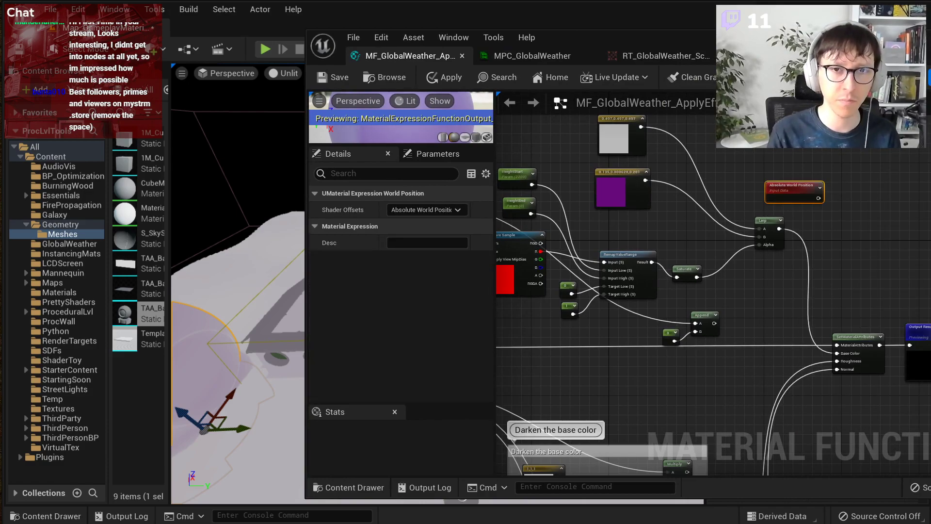
Step: Check the shader offset options of the Absolute World Position node and connect its output to a new Component Mask
{"action": "left_click", "coordinate": [425, 209]}
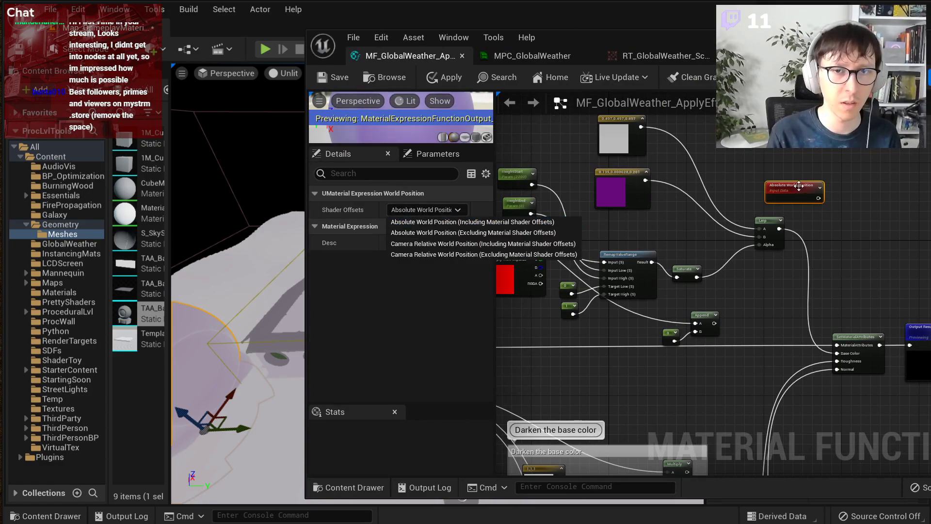
{"action": "left_click", "coordinate": [745, 195]}
{"action": "left_click", "coordinate": [808, 190]}
{"action": "scroll", "coordinate": [809, 190], "scroll_direction": "up", "scroll_amount": 3}
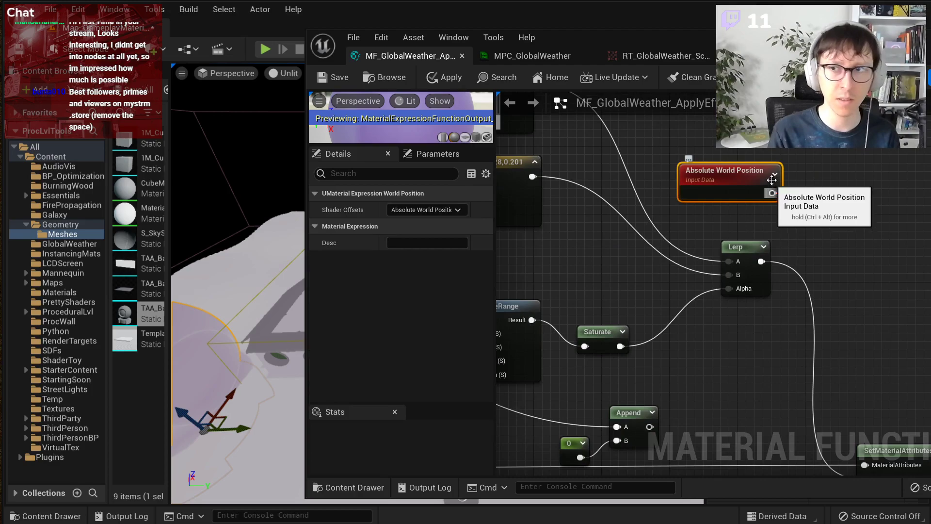
{"action": "left_click_drag", "start_coordinate": [711, 211], "coordinate": [765, 239]}
{"action": "type", "text": "comp"}
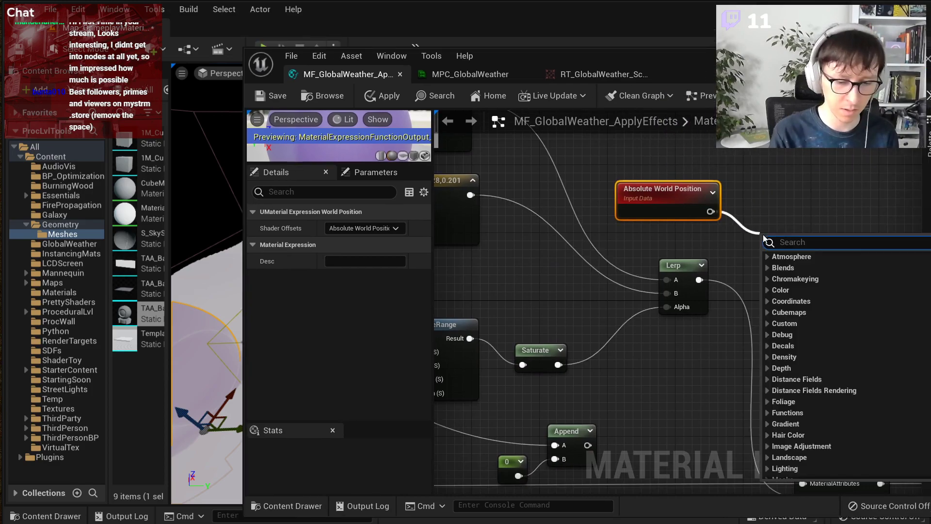
{"action": "key", "text": "Return"}
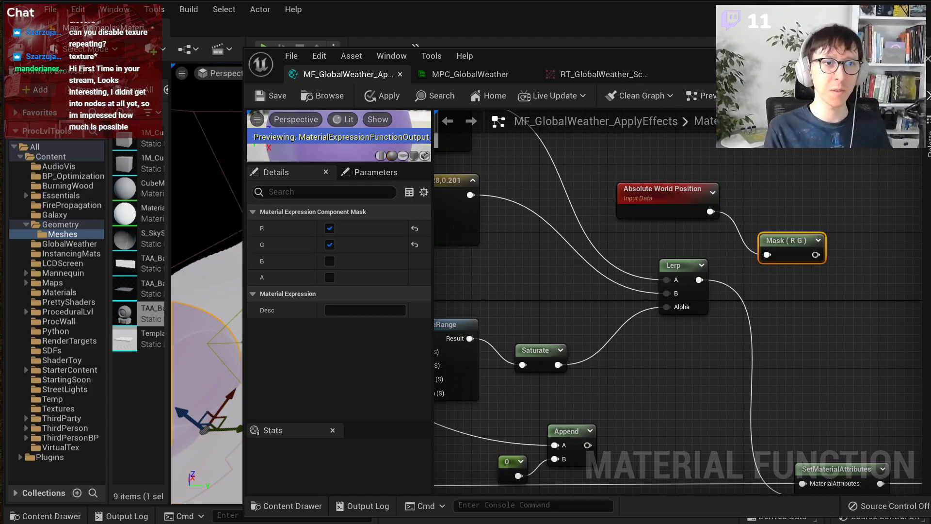
Step: Narrow the material function editor and review the graph from the mask groups to the output node
{"action": "left_click_drag", "start_coordinate": [244, 237], "coordinate": [418, 248]}
{"action": "right_click_drag", "start_coordinate": [334, 271], "coordinate": [373, 257]}
{"action": "right_click_drag", "start_coordinate": [665, 287], "coordinate": [577, 295]}
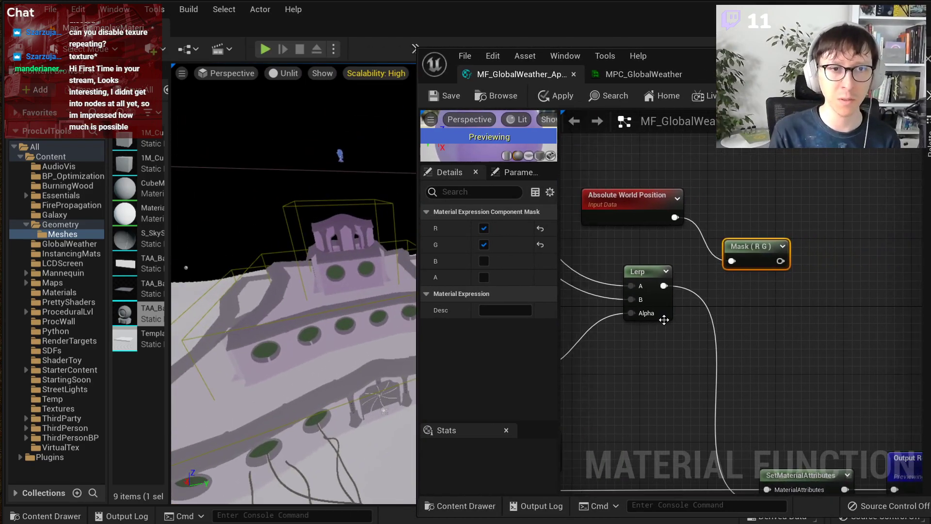
{"action": "scroll", "coordinate": [664, 320], "scroll_direction": "down", "scroll_amount": 3}
{"action": "scroll", "coordinate": [783, 347], "scroll_direction": "up", "scroll_amount": 1}
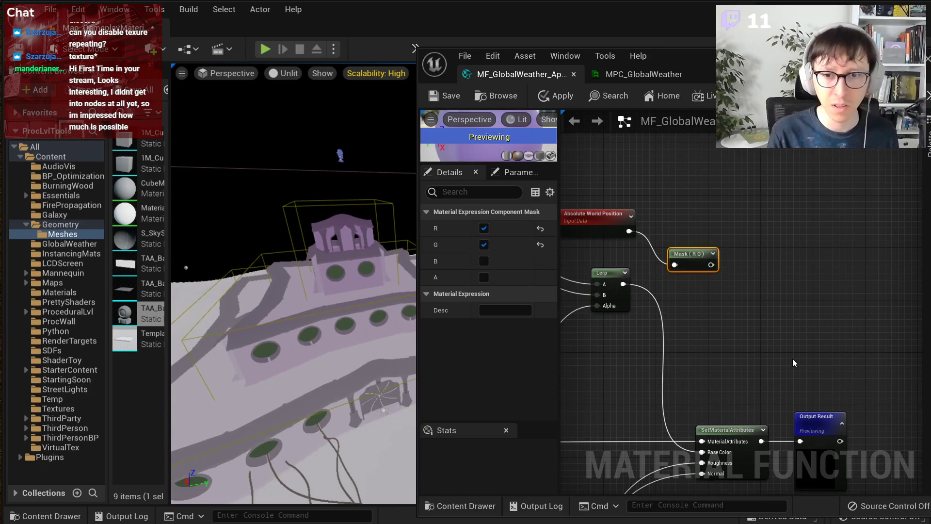
{"action": "scroll", "coordinate": [674, 237], "scroll_direction": "up", "scroll_amount": 2}
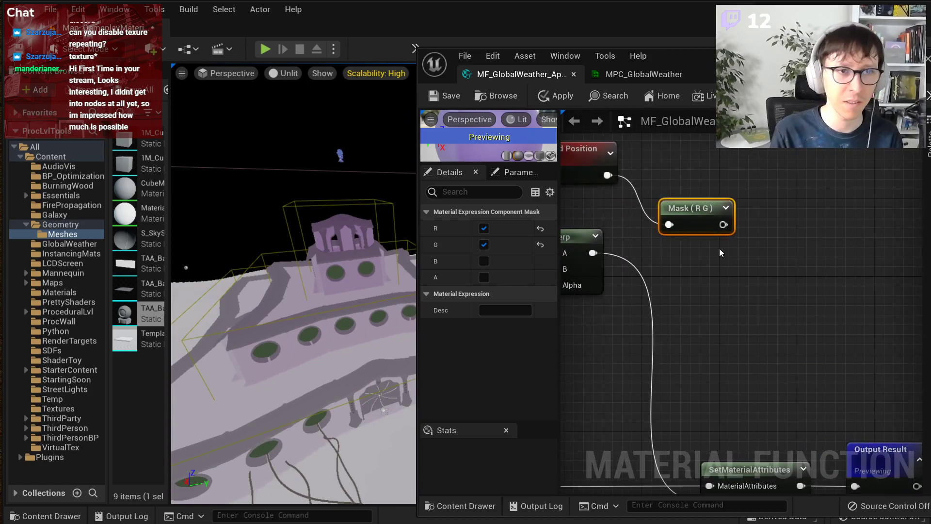
{"action": "scroll", "coordinate": [671, 250], "scroll_direction": "down", "scroll_amount": 5}
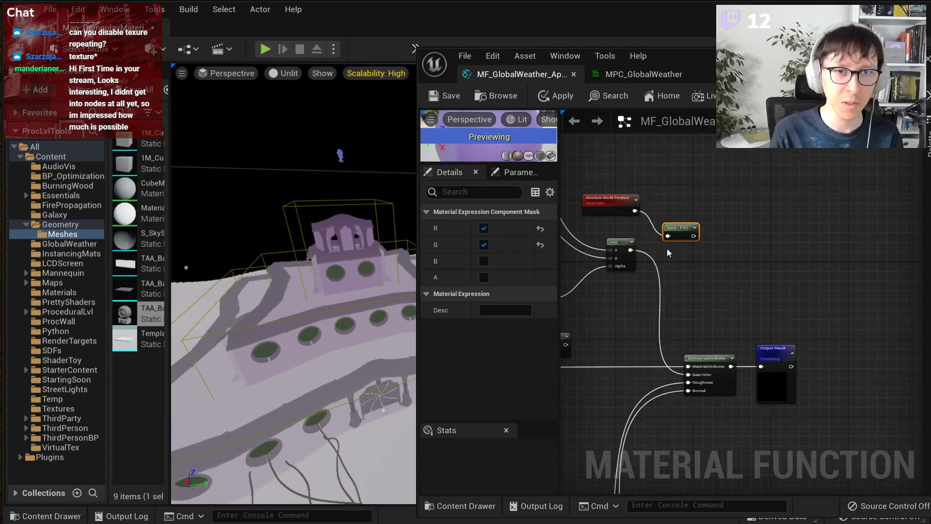
{"action": "right_click_drag", "start_coordinate": [743, 377], "coordinate": [920, 224]}
{"action": "scroll", "coordinate": [919, 189], "scroll_direction": "down", "scroll_amount": 1}
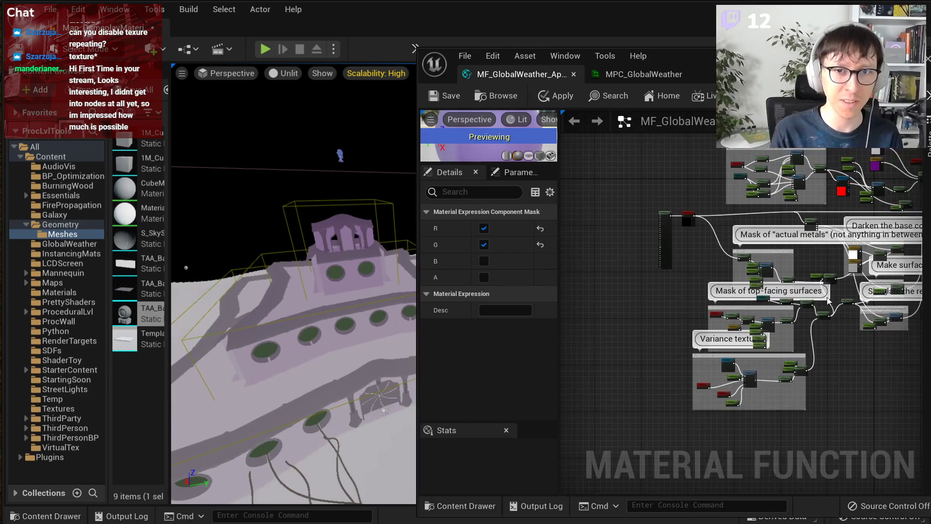
{"action": "right_click_drag", "start_coordinate": [919, 168], "coordinate": [801, 217]}
{"action": "scroll", "coordinate": [811, 211], "scroll_direction": "up", "scroll_amount": 4}
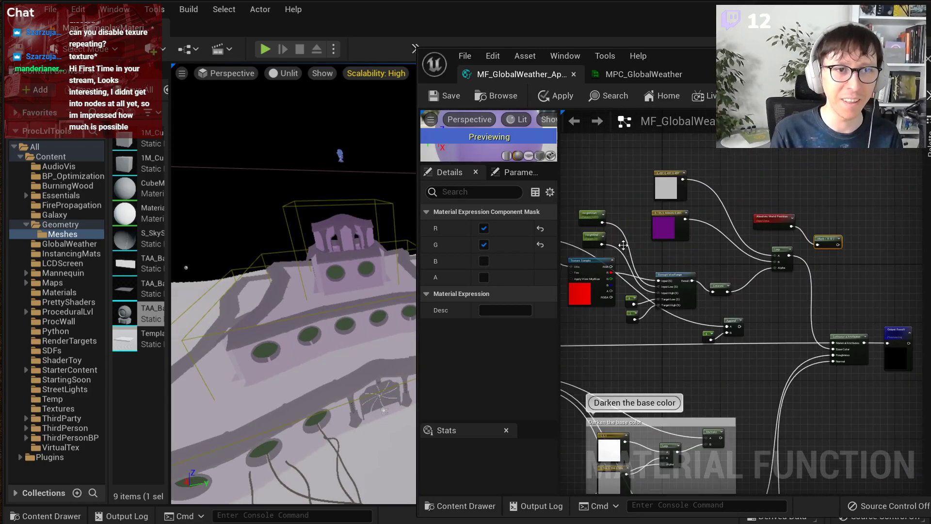
Step: Inspect the fortress's front and its gate in the level from a lower, closer viewpoint
{"action": "mouse_move", "coordinate": [358, 246]}
{"action": "right_mouse_down"}
{"action": "mouse_move", "coordinate": [316, 277]}
{"action": "mouse_move", "coordinate": [351, 243]}
{"action": "mouse_move", "coordinate": [370, 243]}
{"action": "right_mouse_up"}
{"action": "scroll", "coordinate": [779, 167], "scroll_direction": "up", "scroll_amount": 2}
{"action": "scroll", "coordinate": [779, 168], "scroll_direction": "down", "scroll_amount": 2}
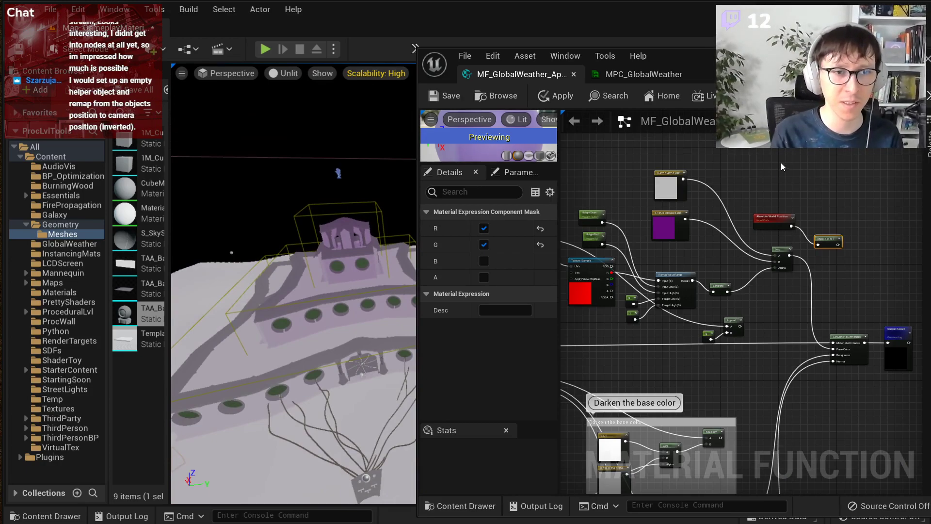
{"action": "right_click_drag", "start_coordinate": [320, 286], "coordinate": [273, 273]}
{"action": "key", "text": "w"}
{"action": "key", "text": "w"}
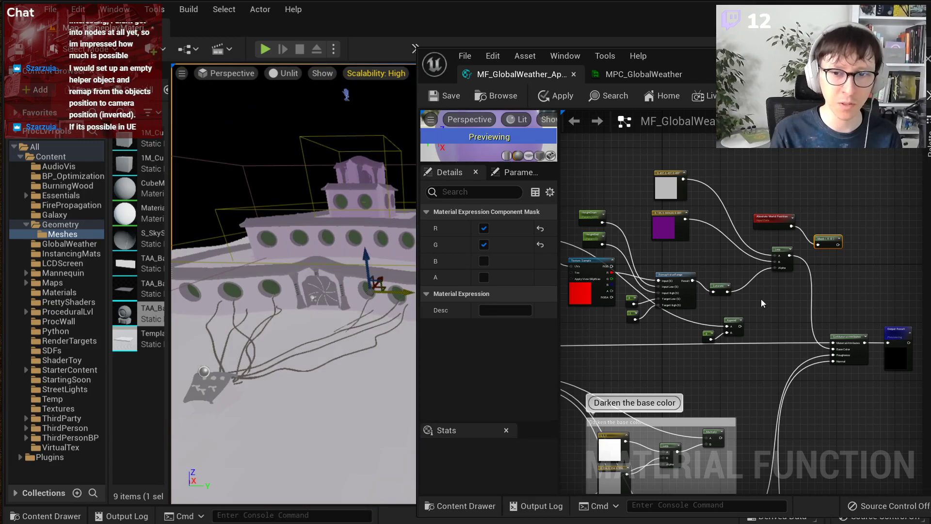
Step: Arrange the Absolute World Position and mask nodes above the Lerp and set the mask to the B channel only
{"action": "scroll", "coordinate": [839, 298], "scroll_direction": "up", "scroll_amount": 4}
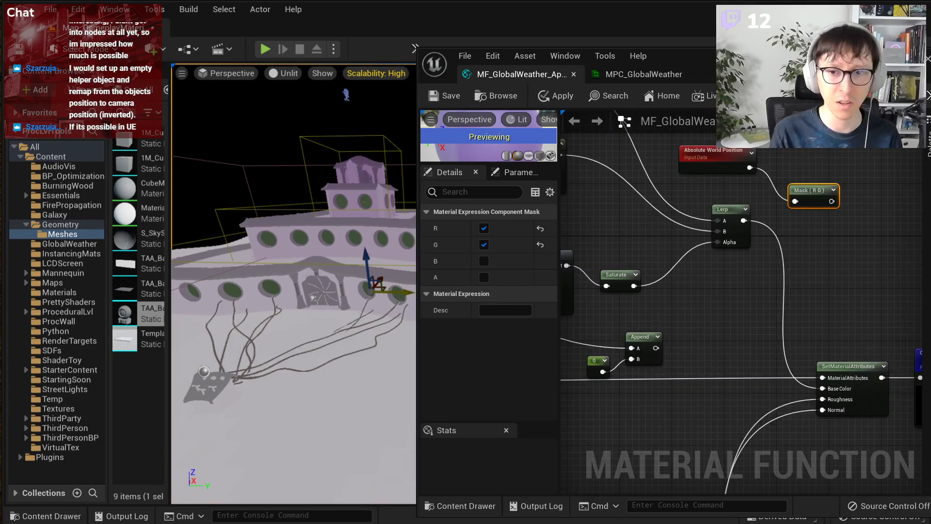
{"action": "right_click_drag", "start_coordinate": [843, 310], "coordinate": [666, 394]}
{"action": "right_click_drag", "start_coordinate": [660, 302], "coordinate": [805, 297]}
{"action": "scroll", "coordinate": [803, 295], "scroll_direction": "up", "scroll_amount": 2}
{"action": "left_click_drag", "start_coordinate": [790, 275], "coordinate": [665, 186]}
{"action": "left_click_drag", "start_coordinate": [744, 245], "coordinate": [702, 229]}
{"action": "left_click", "coordinate": [709, 206]}
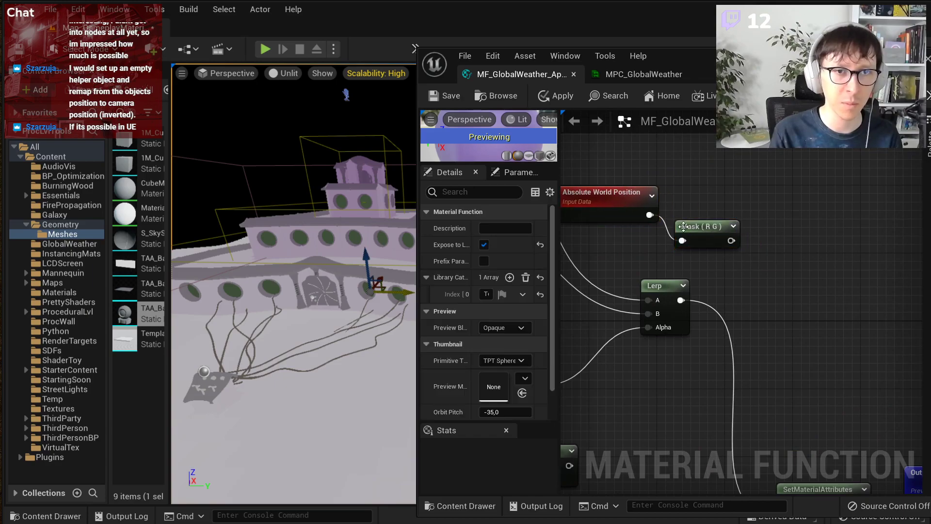
{"action": "left_click", "coordinate": [699, 229]}
{"action": "left_click", "coordinate": [488, 227]}
{"action": "left_click", "coordinate": [487, 243]}
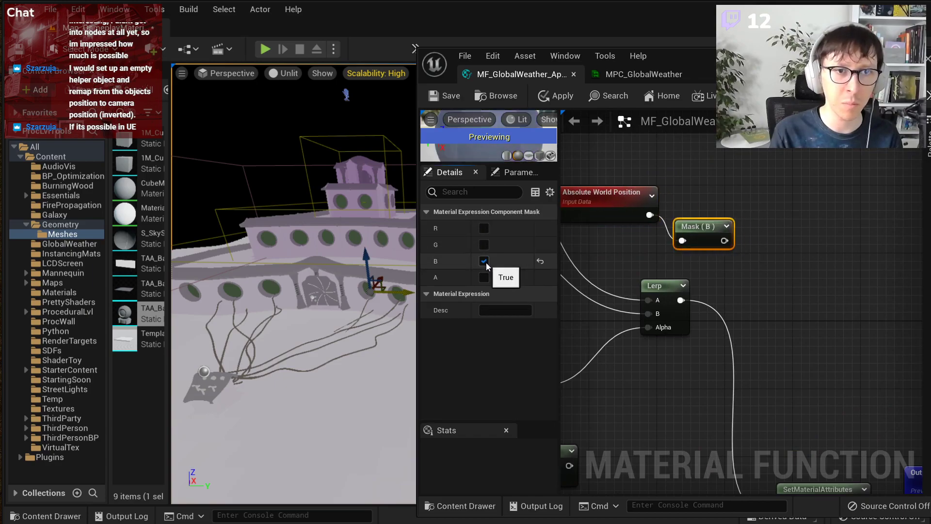
{"action": "left_click", "coordinate": [484, 261]}
{"action": "scroll", "coordinate": [718, 285], "scroll_direction": "down", "scroll_amount": 2}
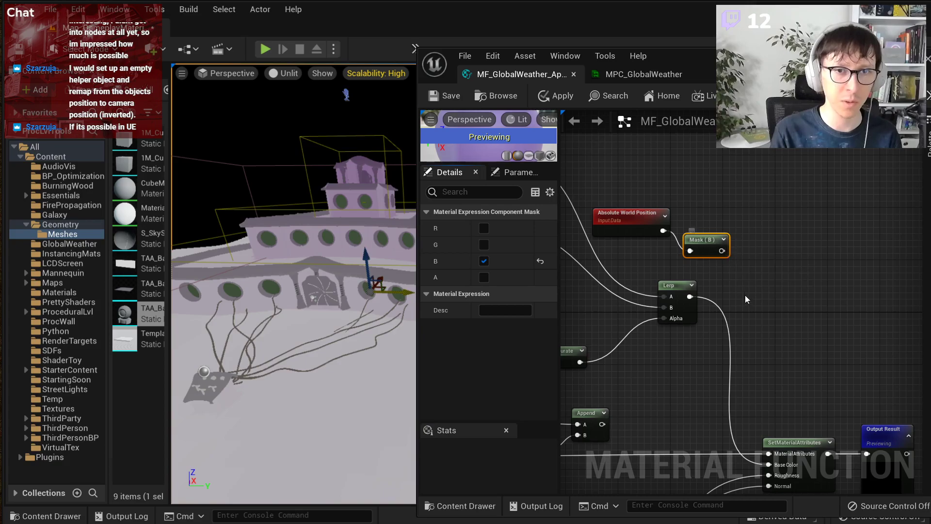
Step: Create a named reroute declaration from the Texture Sample's R output beside the Lerp, keeping its default name
{"action": "right_click_drag", "start_coordinate": [744, 292], "coordinate": [916, 259]}
{"action": "scroll", "coordinate": [873, 279], "scroll_direction": "down", "scroll_amount": 3}
{"action": "scroll", "coordinate": [796, 302], "scroll_direction": "up", "scroll_amount": 3}
{"action": "right_click_drag", "start_coordinate": [745, 283], "coordinate": [767, 296]}
{"action": "scroll", "coordinate": [766, 296], "scroll_direction": "down", "scroll_amount": 2}
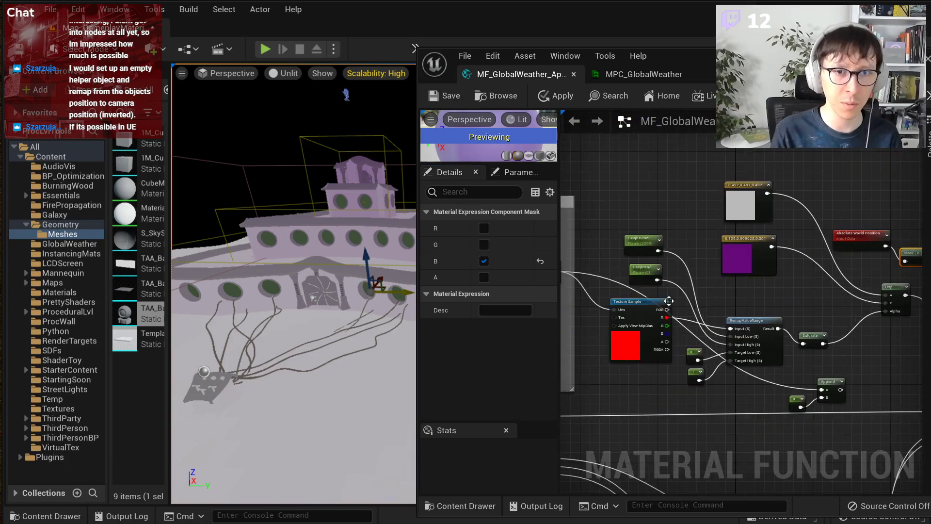
{"action": "left_click_drag", "start_coordinate": [667, 317], "coordinate": [763, 277]}
{"action": "type", "text": "name"}
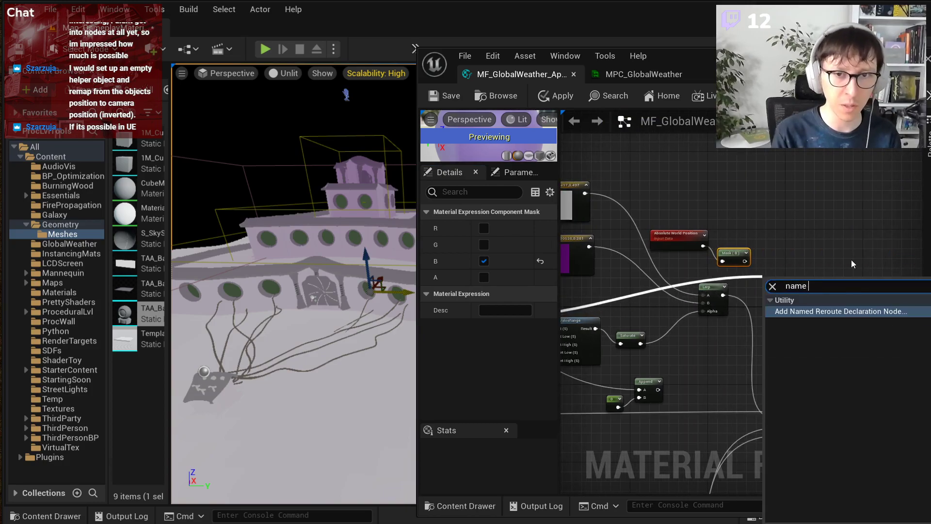
{"action": "key", "text": "Return"}
{"action": "scroll", "coordinate": [771, 316], "scroll_direction": "up", "scroll_amount": 2}
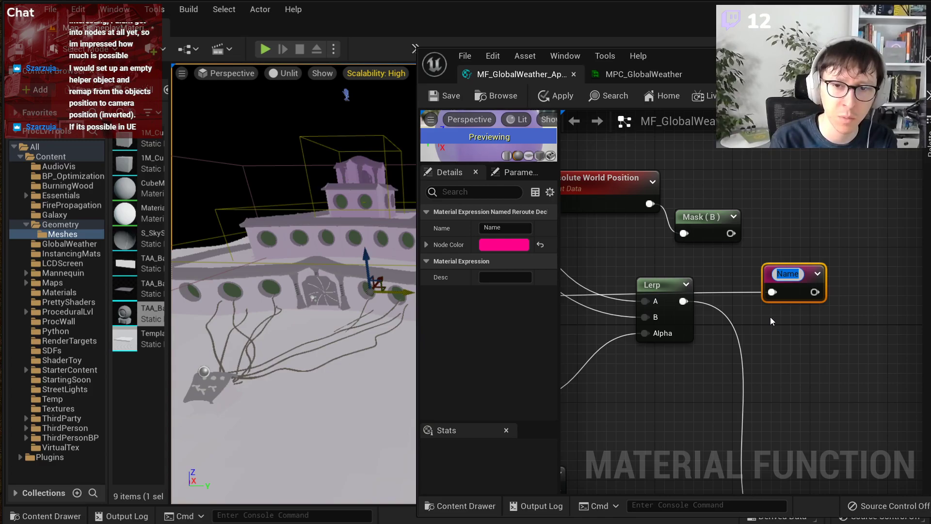
{"action": "left_click", "coordinate": [772, 321]}
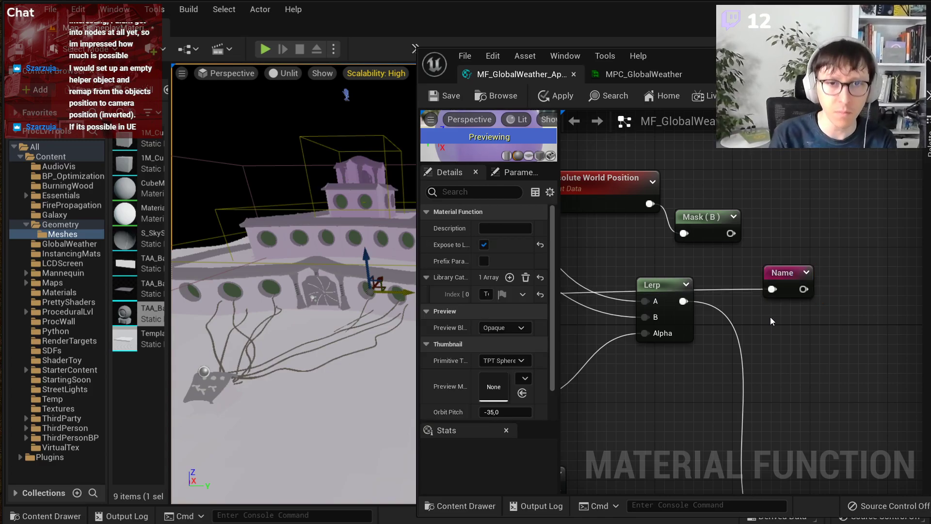
{"action": "scroll", "coordinate": [771, 310], "scroll_direction": "down", "scroll_amount": 2}
{"action": "right_click_drag", "start_coordinate": [771, 310], "coordinate": [879, 298]}
{"action": "scroll", "coordinate": [764, 301], "scroll_direction": "down", "scroll_amount": 3}
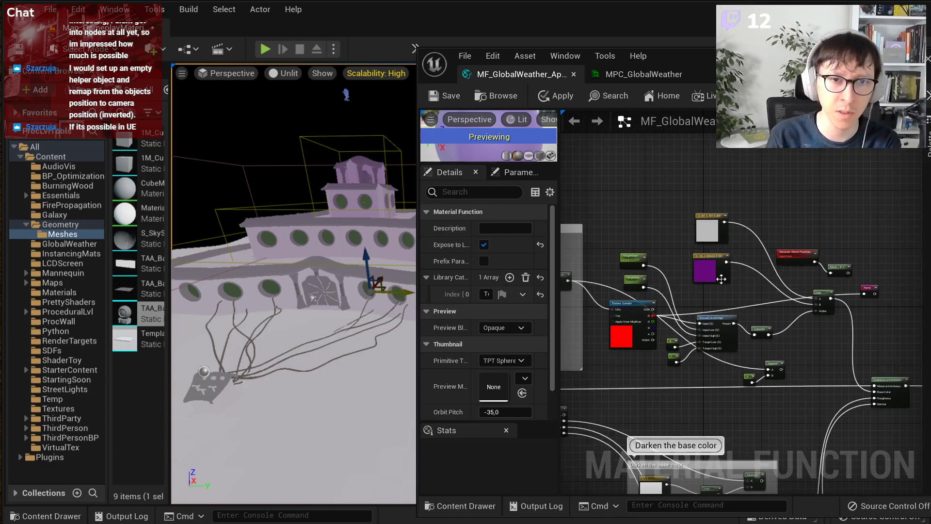
{"action": "scroll", "coordinate": [721, 276], "scroll_direction": "up", "scroll_amount": 3}
{"action": "right_click_drag", "start_coordinate": [795, 332], "coordinate": [837, 307]}
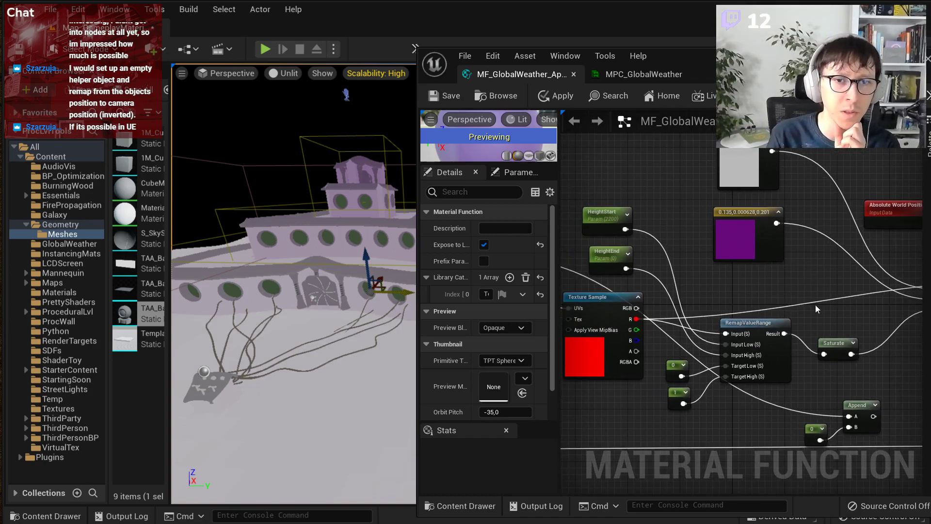
Step: Feed HeightEnd into RemapValueRange's Target Low and HeightStart into Target High, and remove the constants 0 and 1 they replace
{"action": "scroll", "coordinate": [628, 226], "scroll_direction": "up", "scroll_amount": 2}
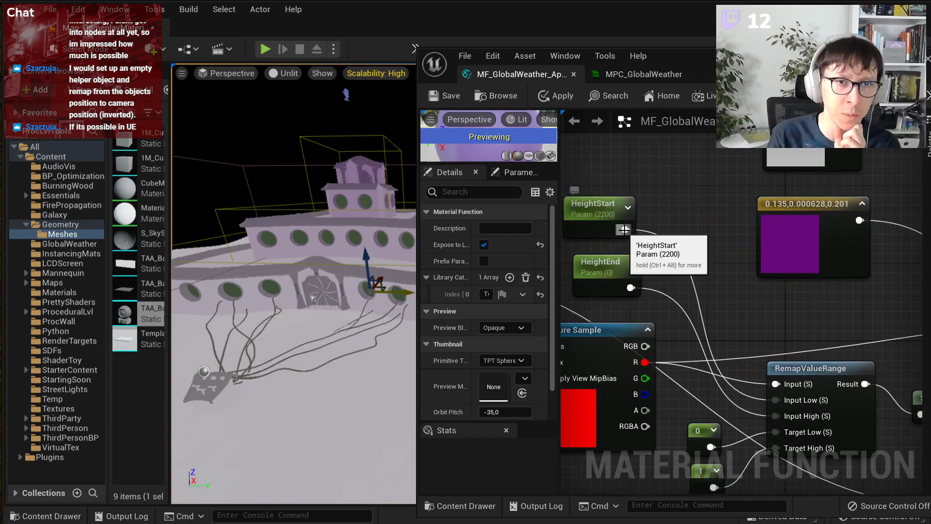
{"action": "right_click_drag", "start_coordinate": [594, 277], "coordinate": [619, 236]}
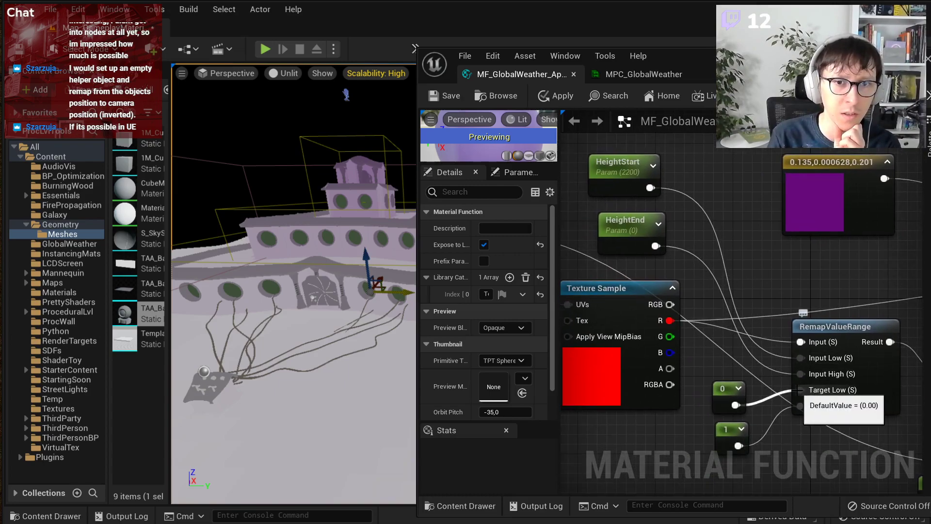
{"action": "left_click_drag", "start_coordinate": [798, 390], "coordinate": [656, 245]}
{"action": "left_click_drag", "start_coordinate": [797, 406], "coordinate": [649, 188]}
{"action": "left_click_drag", "start_coordinate": [708, 367], "coordinate": [732, 441]}
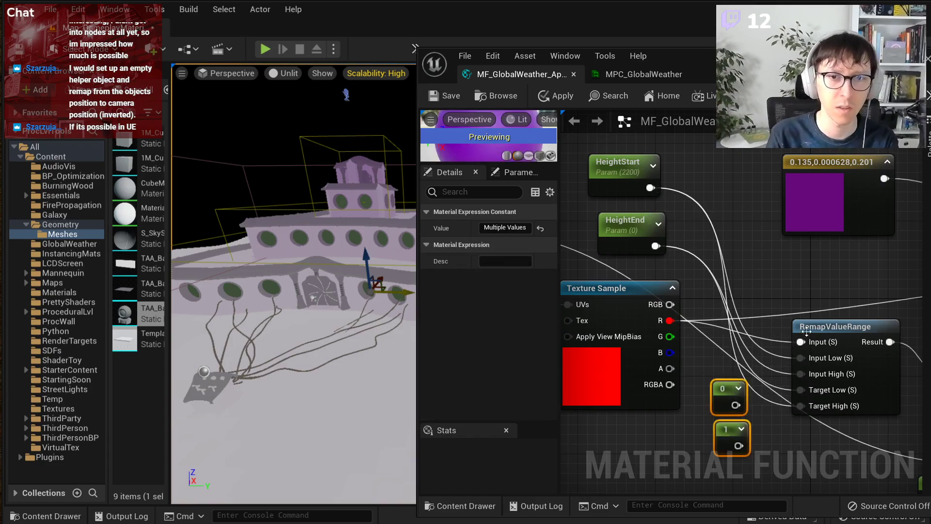
Step: Add the comment "Invert (from scene capture origin to ground)" to the RemapValueRange node
{"action": "right_click", "coordinate": [819, 322]}
{"action": "left_click", "coordinate": [876, 398]}
{"action": "type", "text": "Invert (from scene capture"}
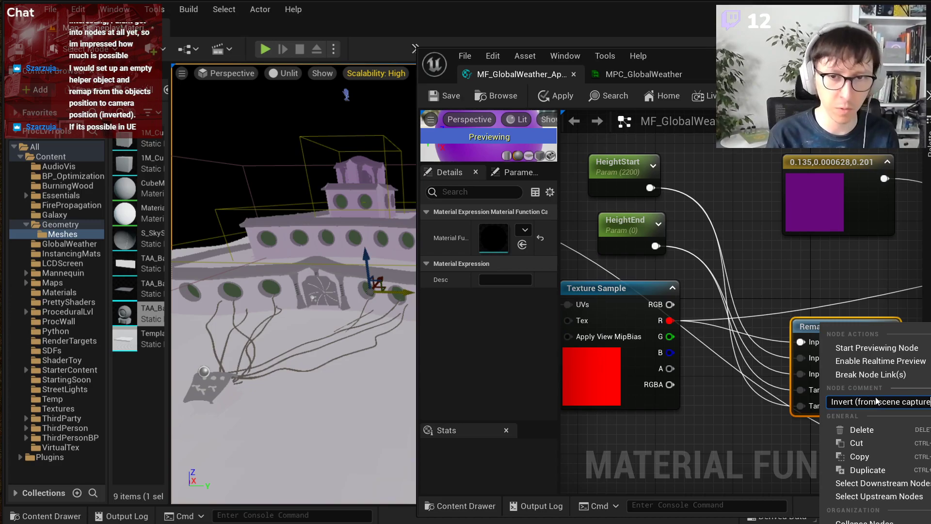
{"action": "type", "text": "origin to max"}
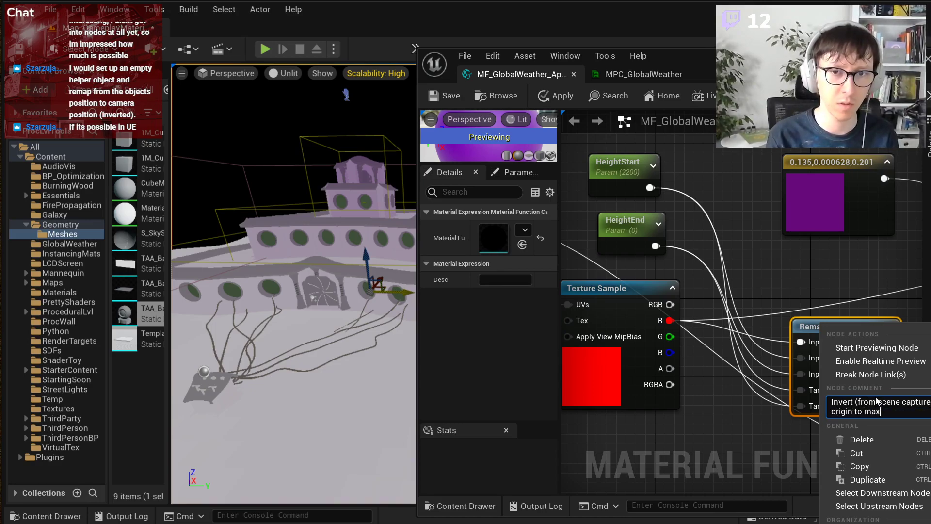
{"action": "key", "text": "BackSpace"}
{"action": "key", "text": "BackSpace"}
{"action": "key", "text": "BackSpace"}
{"action": "type", "text": "ground)"}
{"action": "key", "text": "Return"}
Step: Move the Saturate node up so it lines up with RemapValueRange's Result output
{"action": "scroll", "coordinate": [771, 313], "scroll_direction": "down", "scroll_amount": 2}
{"action": "left_click", "coordinate": [767, 270]}
{"action": "right_click_drag", "start_coordinate": [799, 273], "coordinate": [703, 297]}
{"action": "right_click_drag", "start_coordinate": [849, 385], "coordinate": [718, 392]}
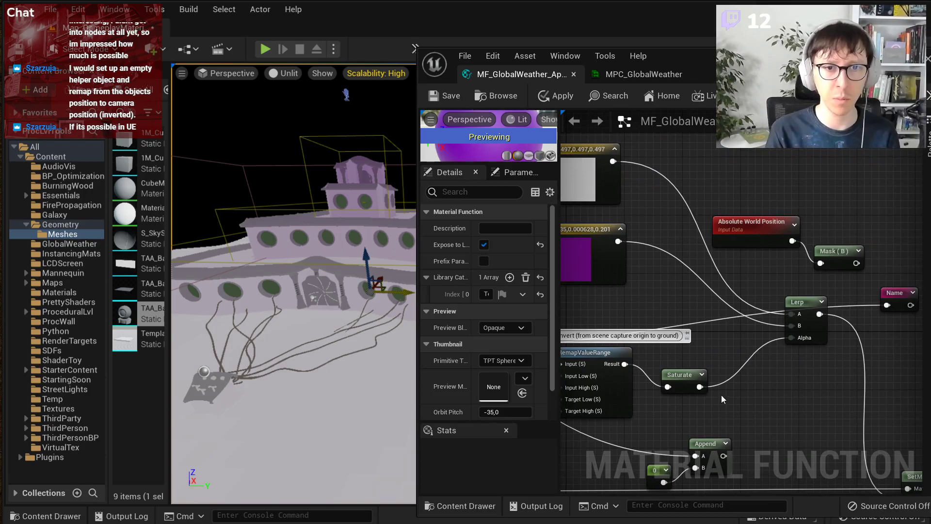
{"action": "left_click_drag", "start_coordinate": [684, 385], "coordinate": [713, 364]}
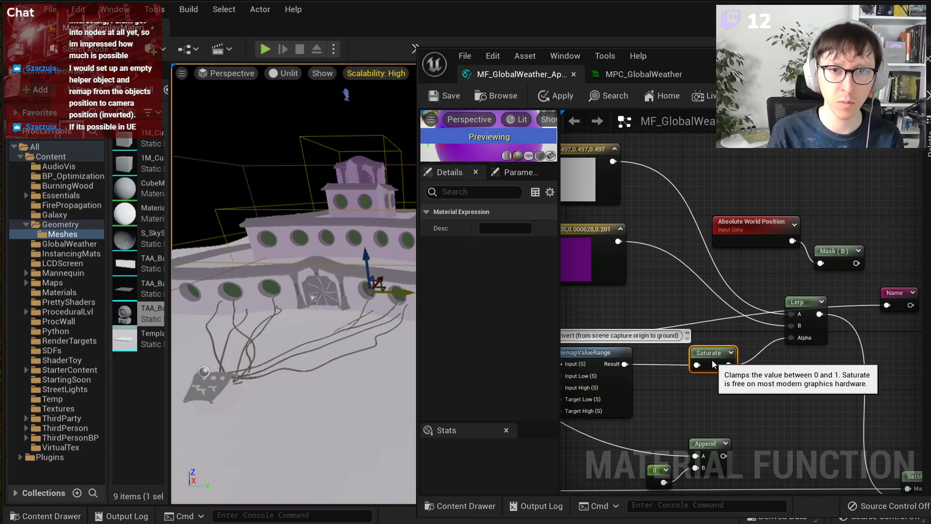
{"action": "left_click", "coordinate": [810, 339]}
{"action": "key", "text": "Delete"}
{"action": "right_click_drag", "start_coordinate": [718, 271], "coordinate": [772, 309]}
{"action": "left_click_drag", "start_coordinate": [653, 167], "coordinate": [694, 325]}
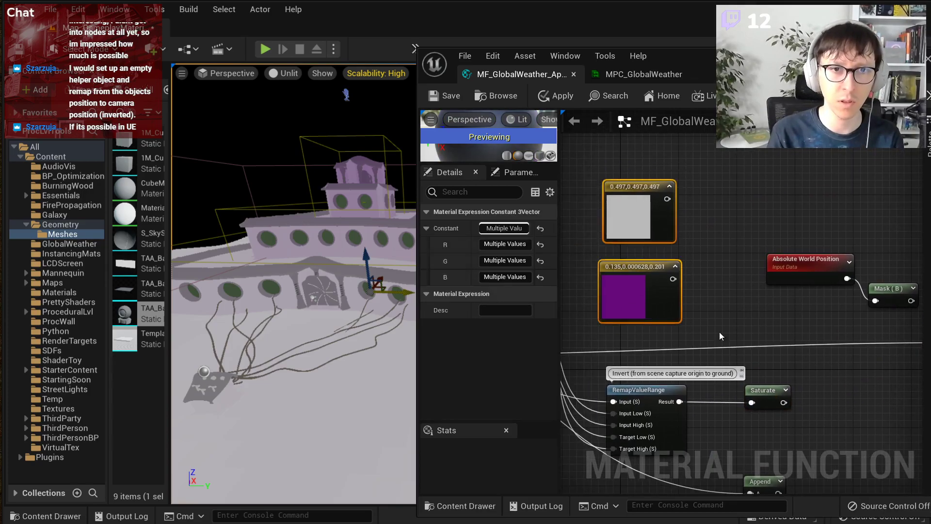
{"action": "key", "text": "Delete"}
{"action": "right_click_drag", "start_coordinate": [798, 347], "coordinate": [681, 298]}
{"action": "scroll", "coordinate": [726, 331], "scroll_direction": "up", "scroll_amount": 1}
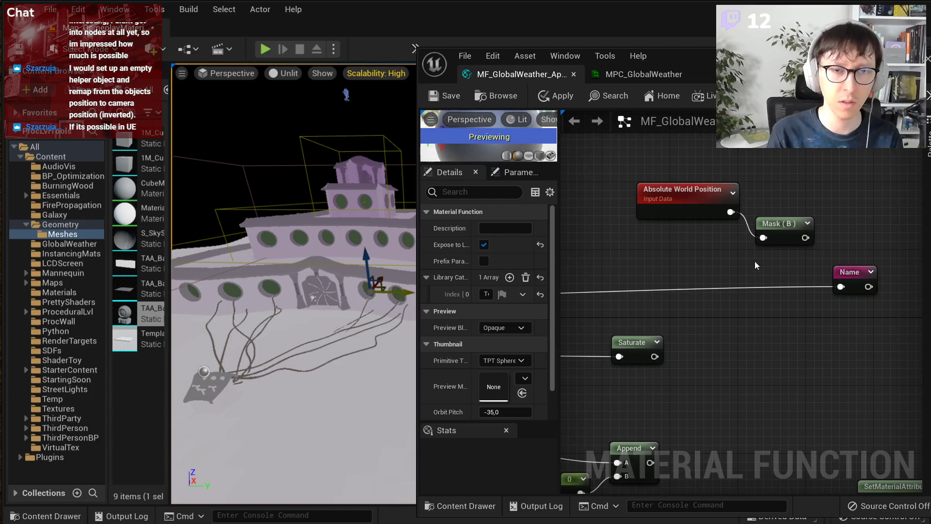
{"action": "right_click_drag", "start_coordinate": [727, 264], "coordinate": [857, 311]}
{"action": "key", "text": "ctrl+z"}
{"action": "key", "text": "ctrl+z"}
{"action": "key", "text": "ctrl+z"}
Step: Break the link into the Lerp's Alpha and move the Absolute World Position and mask nodes clear of the Lerp
{"action": "left_click", "coordinate": [725, 259], "text": "alt"}
{"action": "right_click_drag", "start_coordinate": [829, 277], "coordinate": [749, 273]}
{"action": "left_click_drag", "start_coordinate": [831, 241], "coordinate": [781, 165]}
{"action": "left_click", "coordinate": [797, 255]}
Step: Add an If node beside the B mask, feeding its A from the mask and its B from Saturate
{"action": "right_click_drag", "start_coordinate": [847, 231], "coordinate": [711, 247]}
{"action": "right_click", "coordinate": [755, 244]}
{"action": "type", "text": "lerp"}
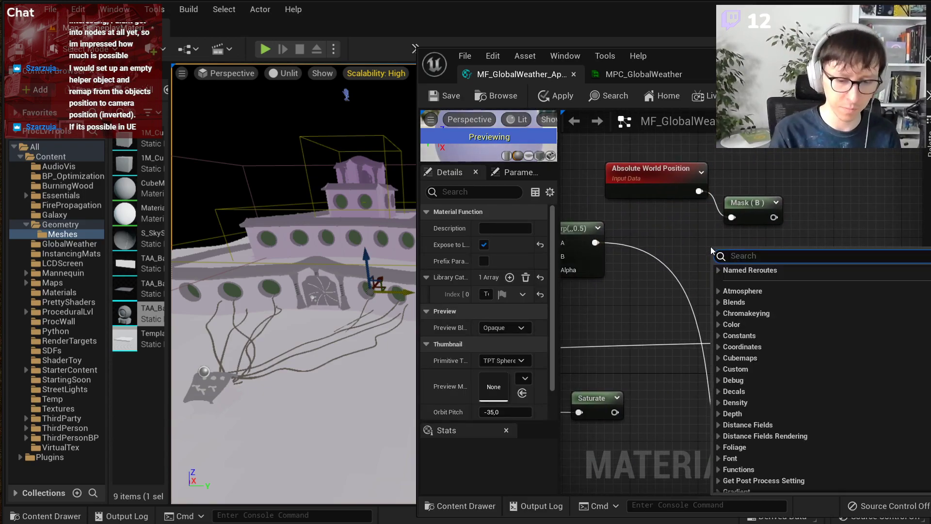
{"action": "type", "text": "if"}
{"action": "key", "text": "Return"}
{"action": "left_click_drag", "start_coordinate": [719, 252], "coordinate": [827, 231]}
{"action": "mouse_move", "coordinate": [770, 247]}
{"action": "right_mouse_down"}
{"action": "mouse_move", "coordinate": [842, 245]}
{"action": "mouse_move", "coordinate": [781, 251]}
{"action": "right_mouse_up"}
{"action": "left_click_drag", "start_coordinate": [783, 221], "coordinate": [847, 214]}
{"action": "left_click_drag", "start_coordinate": [625, 415], "coordinate": [835, 242]}
{"action": "right_click_drag", "start_coordinate": [660, 264], "coordinate": [724, 269]}
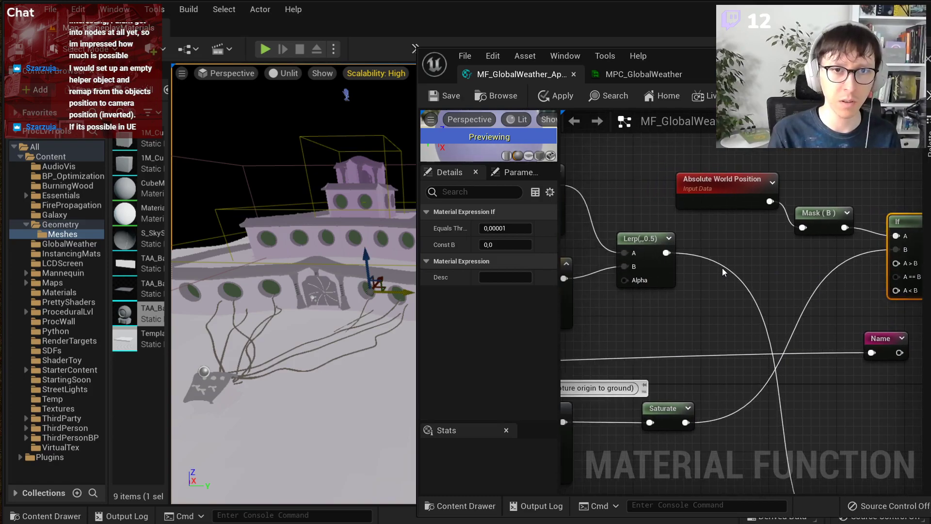
Step: Delete the Lerp and connect the purple constant to the If node's A > B and the grey constant to A < B
{"action": "scroll", "coordinate": [717, 269], "scroll_direction": "down", "scroll_amount": 2}
{"action": "left_click", "coordinate": [671, 264]}
{"action": "key", "text": "Delete"}
{"action": "left_click_drag", "start_coordinate": [577, 296], "coordinate": [706, 301]}
{"action": "left_click", "coordinate": [712, 206]}
{"action": "left_click_drag", "start_coordinate": [795, 231], "coordinate": [782, 187], "text": "ctrl"}
{"action": "left_click_drag", "start_coordinate": [580, 208], "coordinate": [714, 214]}
{"action": "scroll", "coordinate": [734, 252], "scroll_direction": "up", "scroll_amount": 2}
{"action": "right_click_drag", "start_coordinate": [735, 252], "coordinate": [687, 255]}
{"action": "left_click_drag", "start_coordinate": [671, 292], "coordinate": [674, 199]}
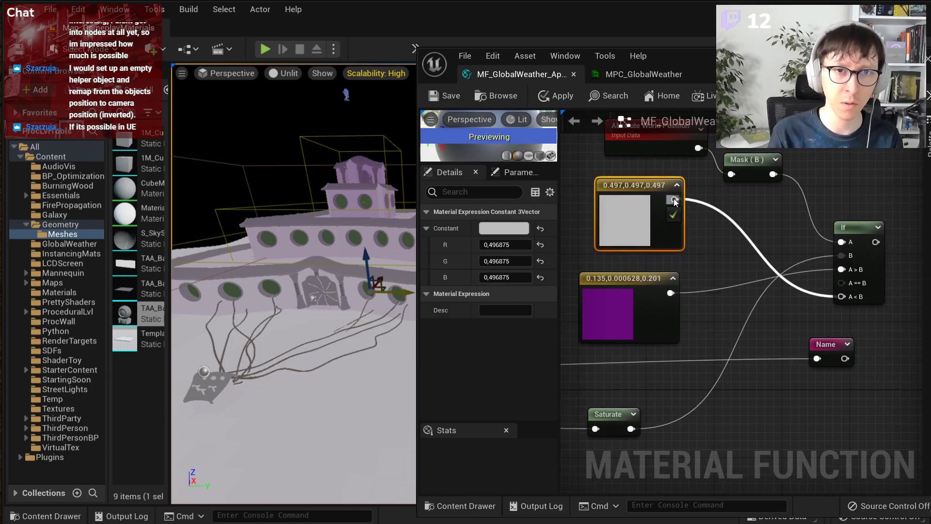
Step: Arrange the purple constant above the grey one and reposition the If node beside them
{"action": "left_click_drag", "start_coordinate": [629, 293], "coordinate": [697, 224]}
{"action": "left_click_drag", "start_coordinate": [611, 231], "coordinate": [586, 332]}
{"action": "left_click_drag", "start_coordinate": [677, 248], "coordinate": [601, 223]}
{"action": "mouse_move", "coordinate": [618, 315]}
{"action": "left_mouse_down"}
{"action": "mouse_move", "coordinate": [659, 288]}
{"action": "mouse_move", "coordinate": [625, 297]}
{"action": "left_mouse_up"}
{"action": "left_click_drag", "start_coordinate": [840, 231], "coordinate": [823, 214]}
Step: Delete the named reroute declaration below the If node
{"action": "right_click_drag", "start_coordinate": [839, 325], "coordinate": [849, 252]}
{"action": "scroll", "coordinate": [730, 260], "scroll_direction": "down", "scroll_amount": 1}
{"action": "left_click_drag", "start_coordinate": [869, 289], "coordinate": [801, 248]}
{"action": "key", "text": "Delete"}
Step: Connect the If node's output to Base Color on SetMaterialAttributes and apply the material function
{"action": "right_click_drag", "start_coordinate": [832, 301], "coordinate": [715, 291]}
{"action": "left_click_drag", "start_coordinate": [741, 141], "coordinate": [721, 439]}
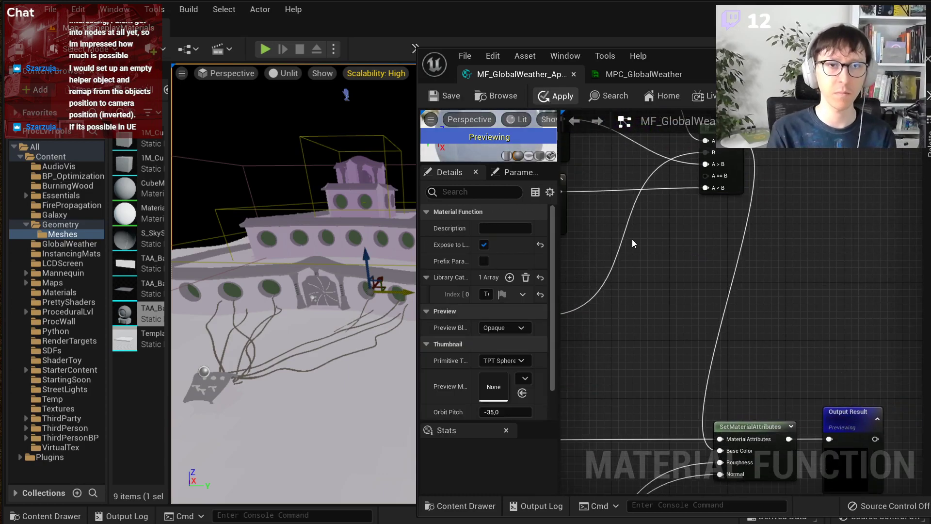
{"action": "right_click", "coordinate": [731, 327]}
{"action": "right_click_drag", "start_coordinate": [635, 257], "coordinate": [922, 259]}
{"action": "right_click_drag", "start_coordinate": [825, 302], "coordinate": [925, 286]}
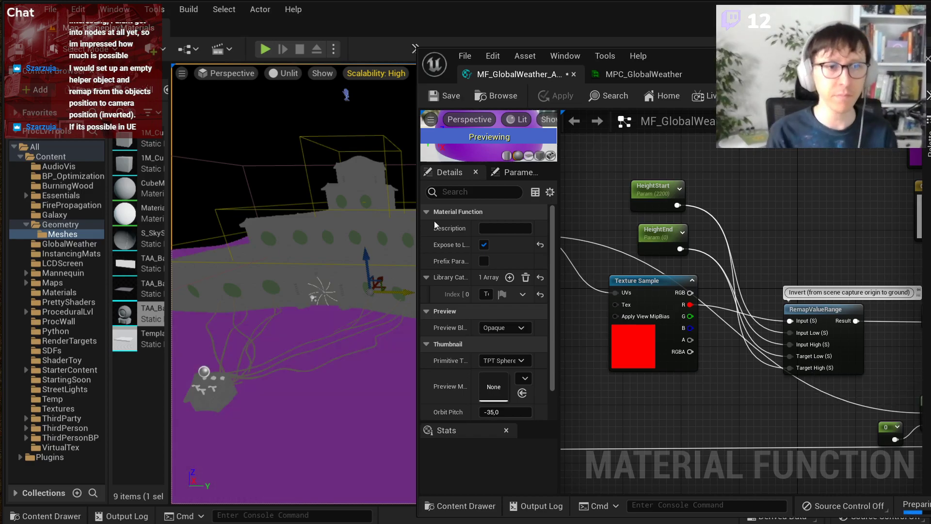
Step: Narrow the material function editor to reveal more of the level and bring the If comparison into view
{"action": "left_click_drag", "start_coordinate": [418, 219], "coordinate": [515, 213]}
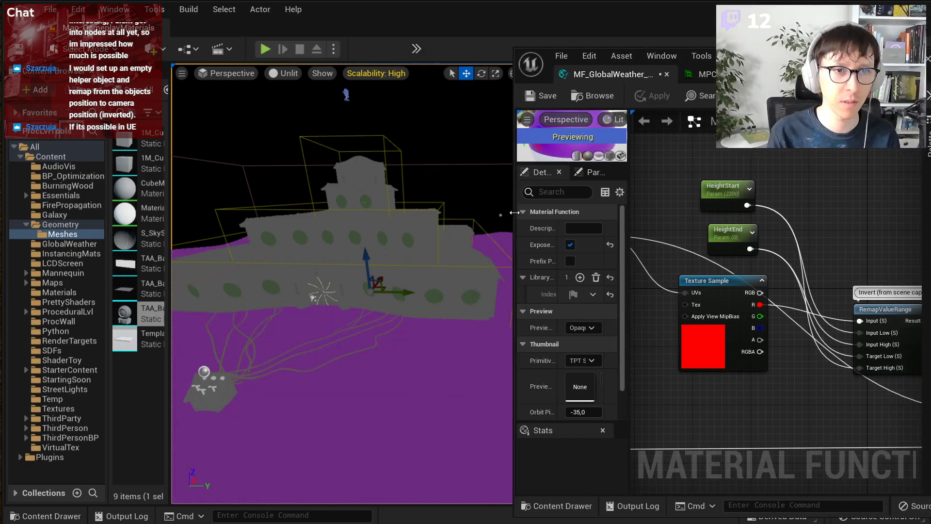
{"action": "right_click", "coordinate": [304, 221]}
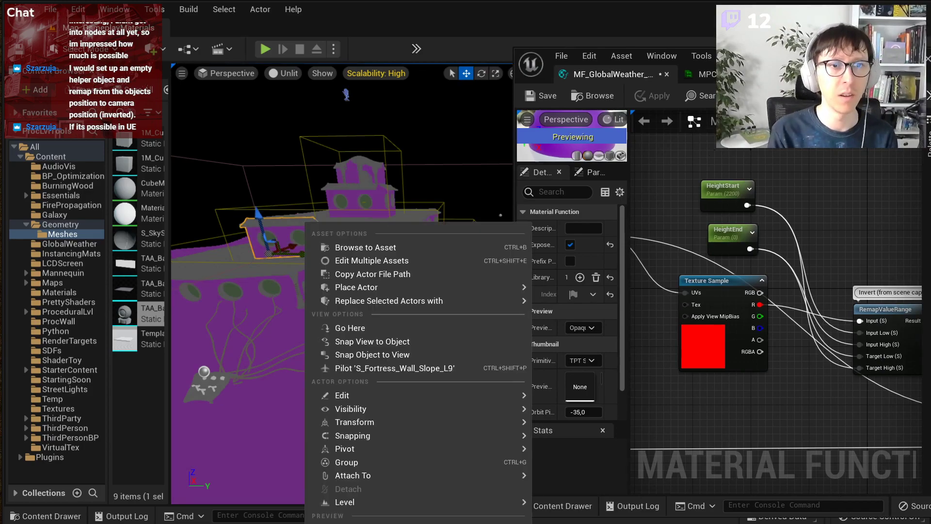
{"action": "left_click", "coordinate": [749, 73]}
{"action": "left_click_drag", "start_coordinate": [766, 62], "coordinate": [748, 61]}
{"action": "right_click_drag", "start_coordinate": [868, 157], "coordinate": [613, 241]}
{"action": "right_click_drag", "start_coordinate": [748, 240], "coordinate": [759, 228]}
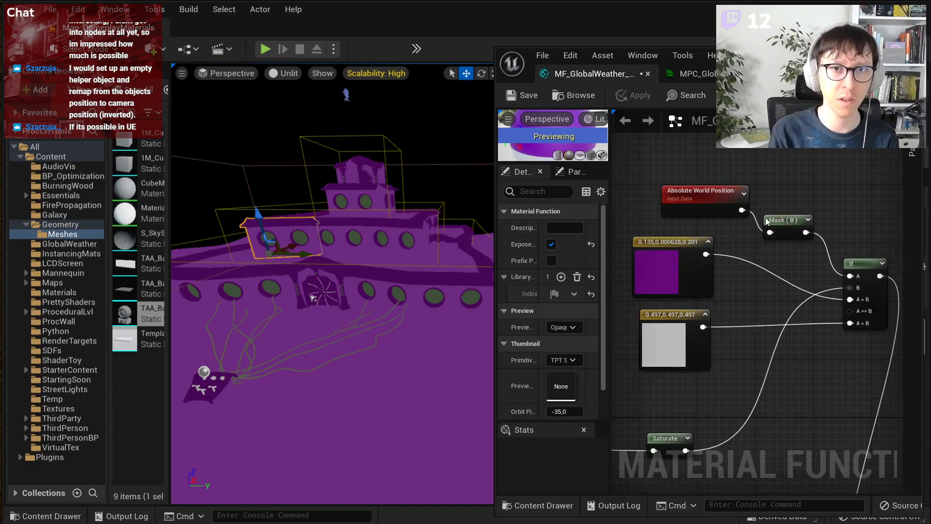
Step: Inspect the purple and grey colouring on the fortress, ground and round prop from several viewpoints in the level
{"action": "mouse_move", "coordinate": [359, 296]}
{"action": "right_mouse_down"}
{"action": "mouse_move", "coordinate": [400, 293]}
{"action": "mouse_move", "coordinate": [296, 327]}
{"action": "mouse_move", "coordinate": [238, 323]}
{"action": "mouse_move", "coordinate": [315, 345]}
{"action": "mouse_move", "coordinate": [322, 357]}
{"action": "mouse_move", "coordinate": [347, 296]}
{"action": "mouse_move", "coordinate": [332, 301]}
{"action": "mouse_move", "coordinate": [342, 371]}
{"action": "mouse_move", "coordinate": [337, 310]}
{"action": "mouse_move", "coordinate": [350, 308]}
{"action": "mouse_move", "coordinate": [335, 303]}
{"action": "mouse_move", "coordinate": [320, 325]}
{"action": "mouse_move", "coordinate": [293, 337]}
{"action": "mouse_move", "coordinate": [306, 334]}
{"action": "mouse_move", "coordinate": [291, 281]}
{"action": "right_mouse_up"}
{"action": "key", "text": "s"}
{"action": "key", "text": "w"}
{"action": "key", "text": "s"}
{"action": "key", "text": "w"}
{"action": "key", "text": "w"}
{"action": "key", "text": "s"}
{"action": "key", "text": "s"}
{"action": "key", "text": "a"}
{"action": "left_click", "coordinate": [260, 288]}
{"action": "left_click_drag", "start_coordinate": [310, 300], "coordinate": [296, 236]}
{"action": "right_click_drag", "start_coordinate": [296, 235], "coordinate": [312, 185]}
{"action": "key", "text": "s"}
{"action": "key", "text": "e"}
{"action": "key", "text": "r"}
{"action": "left_click_drag", "start_coordinate": [344, 333], "coordinate": [326, 347]}
{"action": "left_click", "coordinate": [296, 296]}
{"action": "right_click_drag", "start_coordinate": [297, 296], "coordinate": [299, 320]}
{"action": "key", "text": "w"}
Step: Try a different default value for the HeightStart parameter
{"action": "right_click_drag", "start_coordinate": [783, 258], "coordinate": [714, 118]}
{"action": "scroll", "coordinate": [732, 254], "scroll_direction": "down", "scroll_amount": 3}
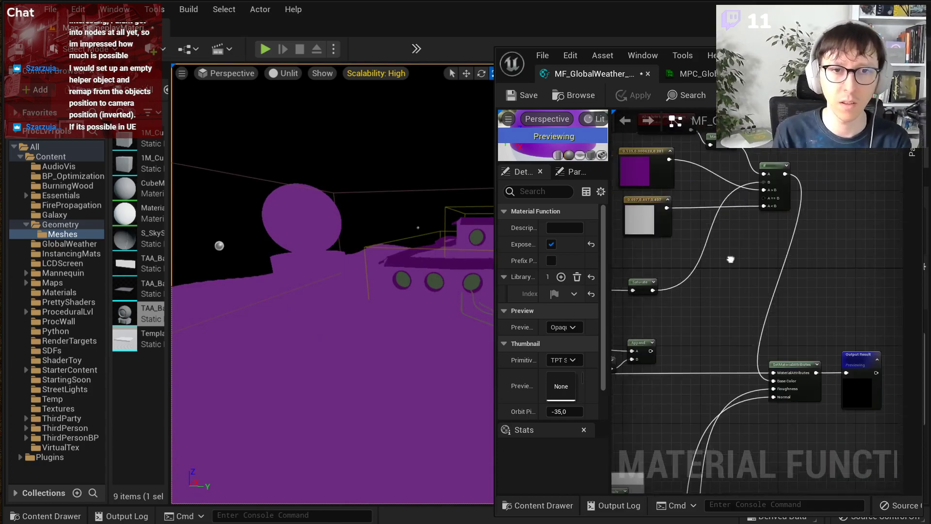
{"action": "right_click_drag", "start_coordinate": [730, 258], "coordinate": [899, 238]}
{"action": "scroll", "coordinate": [811, 287], "scroll_direction": "up", "scroll_amount": 3}
{"action": "right_click_drag", "start_coordinate": [732, 308], "coordinate": [921, 383]}
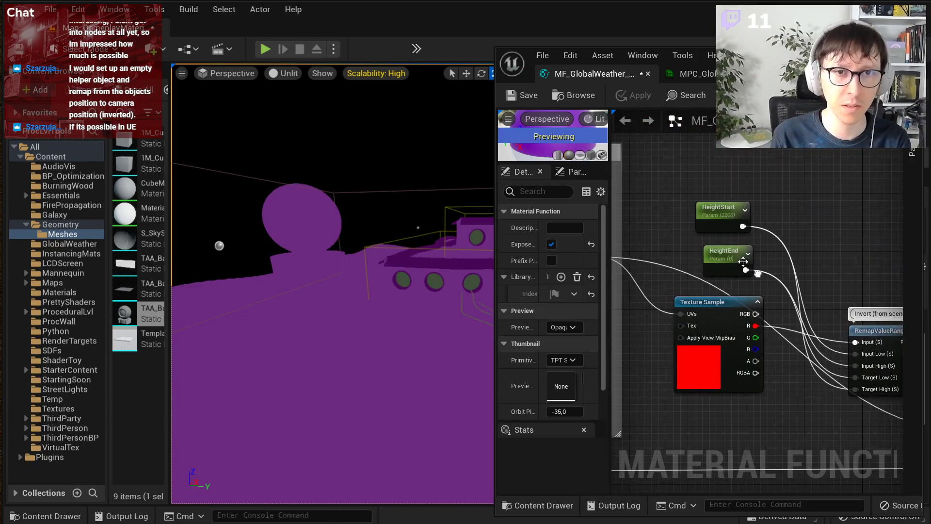
{"action": "left_click", "coordinate": [723, 216]}
{"action": "right_click_drag", "start_coordinate": [803, 233], "coordinate": [766, 275]}
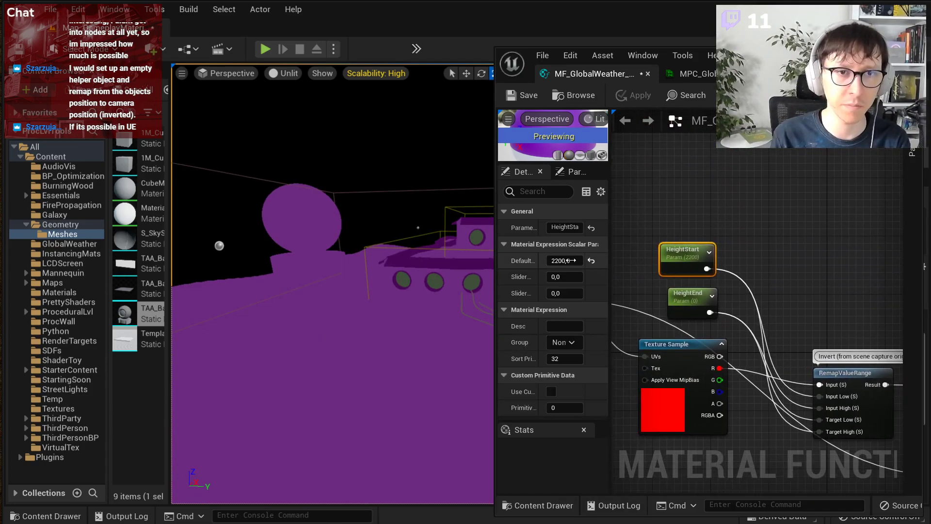
{"action": "left_click_drag", "start_coordinate": [565, 261], "coordinate": [596, 260]}
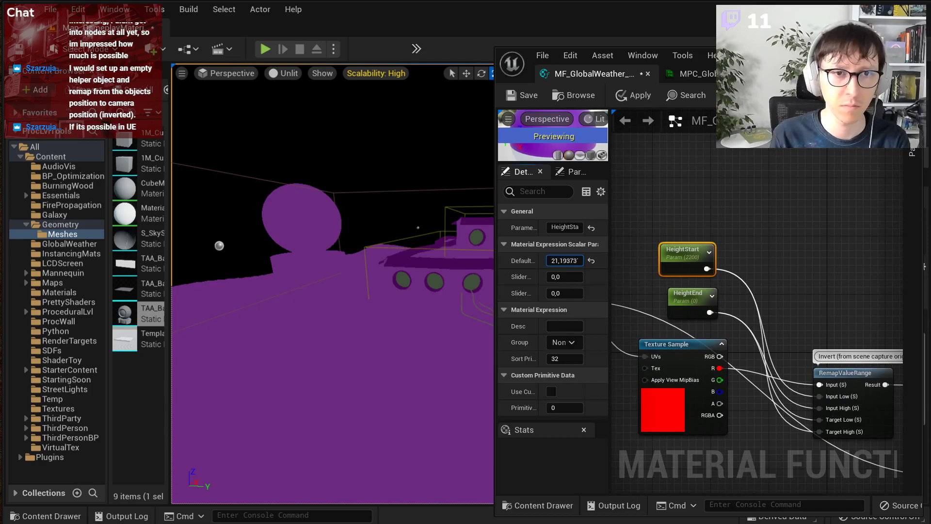
{"action": "left_click", "coordinate": [735, 258]}
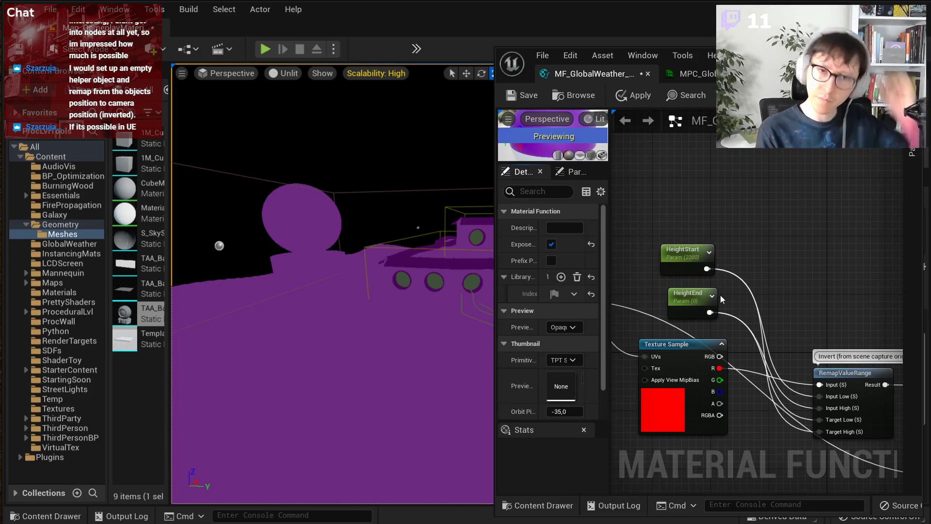
Step: Open the render target used by the Texture Sample and examine its size, format and advanced properties
{"action": "right_click_drag", "start_coordinate": [844, 269], "coordinate": [826, 218]}
{"action": "left_click", "coordinate": [633, 358]}
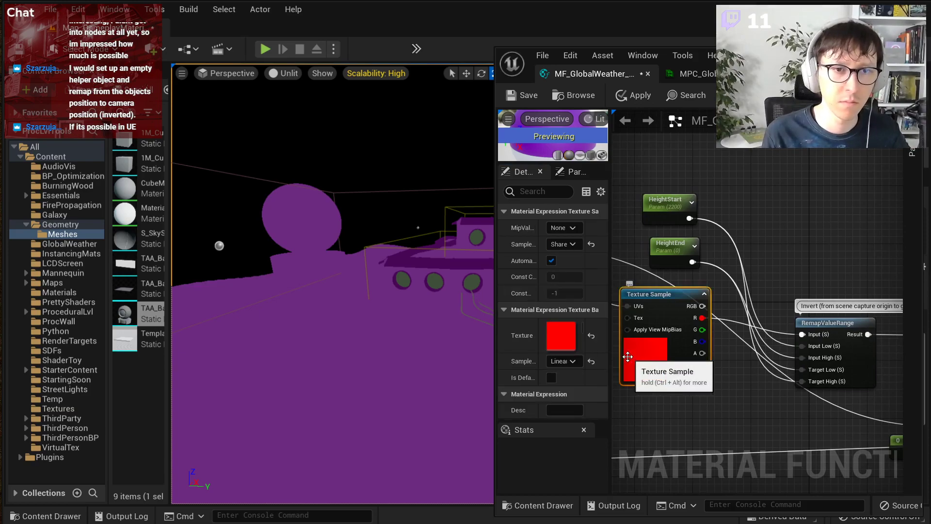
{"action": "double_click", "coordinate": [556, 347]}
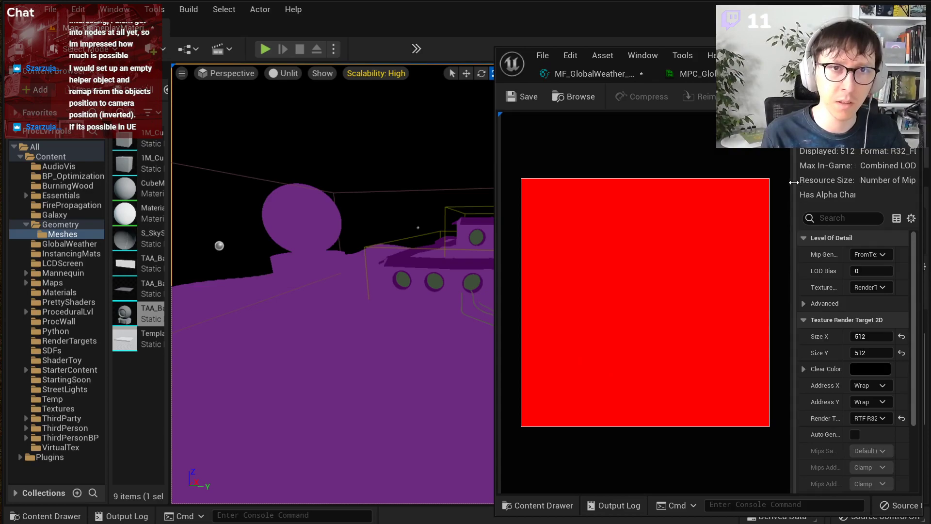
{"action": "left_click_drag", "start_coordinate": [796, 188], "coordinate": [735, 189]}
{"action": "scroll", "coordinate": [776, 389], "scroll_direction": "down", "scroll_amount": 4}
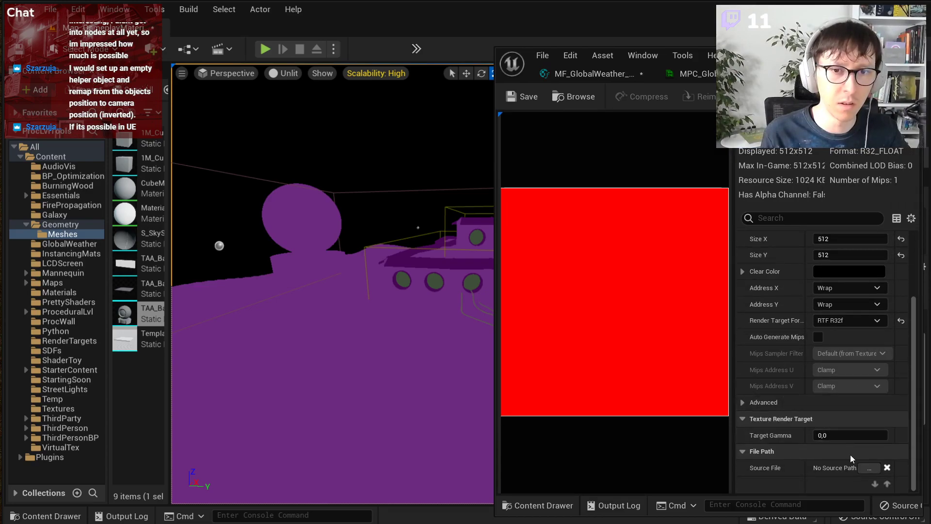
{"action": "left_click", "coordinate": [742, 403]}
{"action": "left_click", "coordinate": [741, 404]}
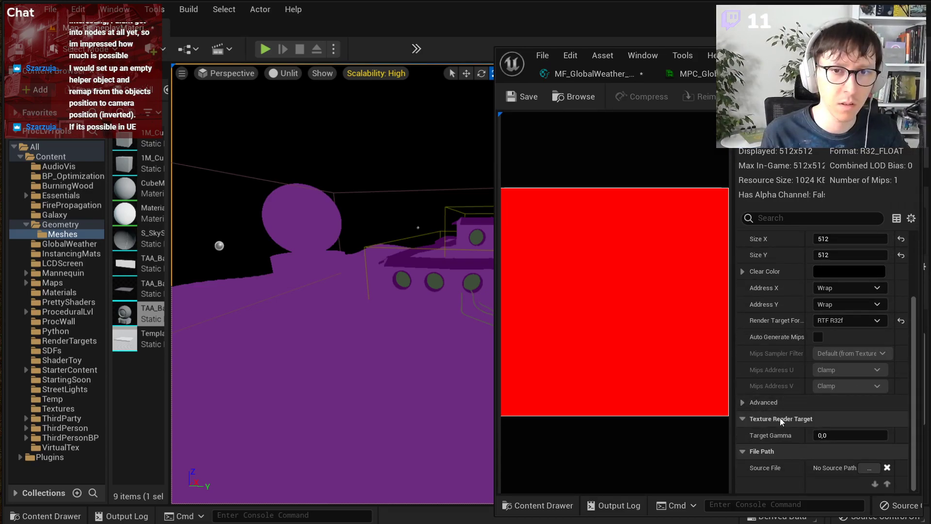
{"action": "scroll", "coordinate": [763, 418], "scroll_direction": "up", "scroll_amount": 3}
Step: Check the texture editor's background and border preferences, and review the render target's properties again
{"action": "left_click", "coordinate": [912, 96]}
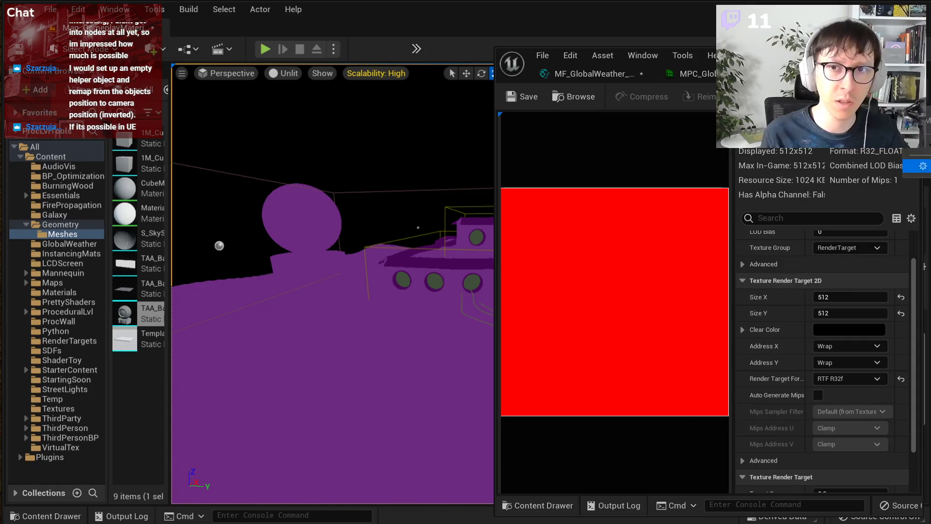
{"action": "left_click", "coordinate": [596, 186]}
{"action": "left_click", "coordinate": [912, 96]}
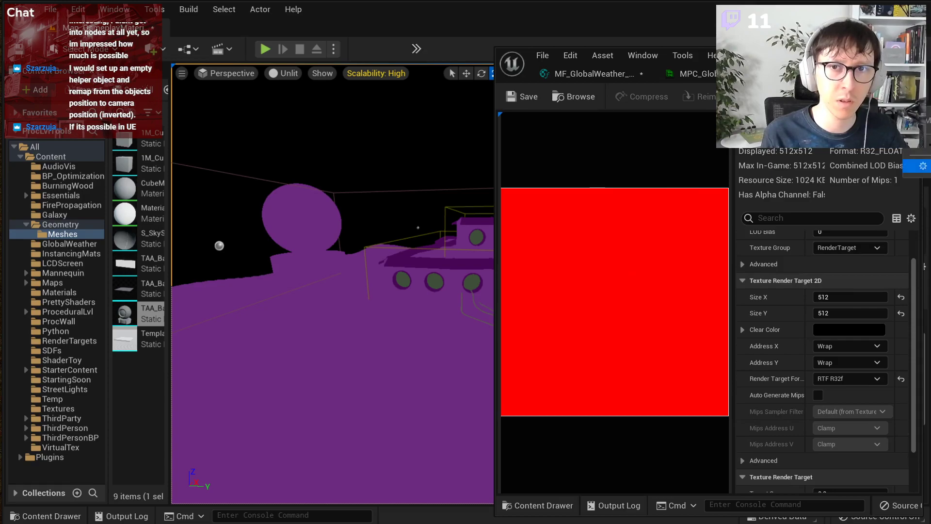
{"action": "left_click", "coordinate": [912, 97]}
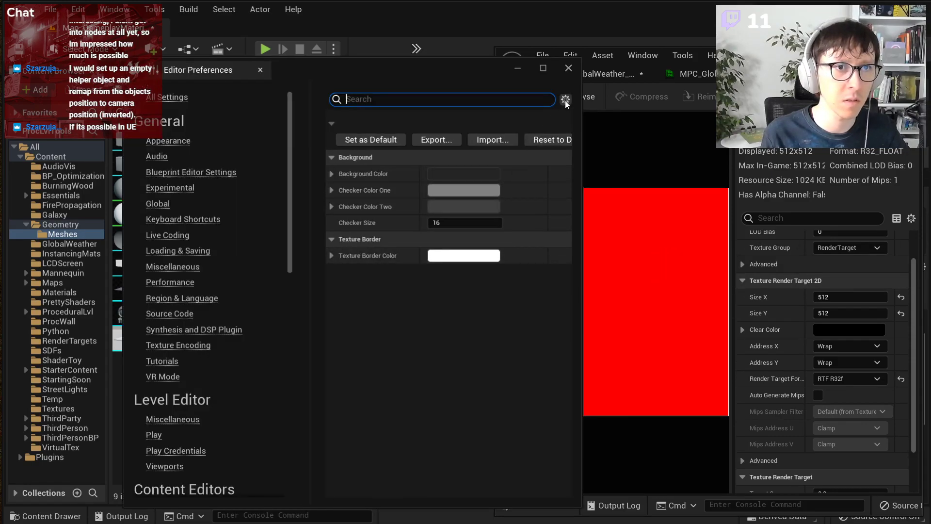
{"action": "scroll", "coordinate": [775, 380], "scroll_direction": "down", "scroll_amount": 2}
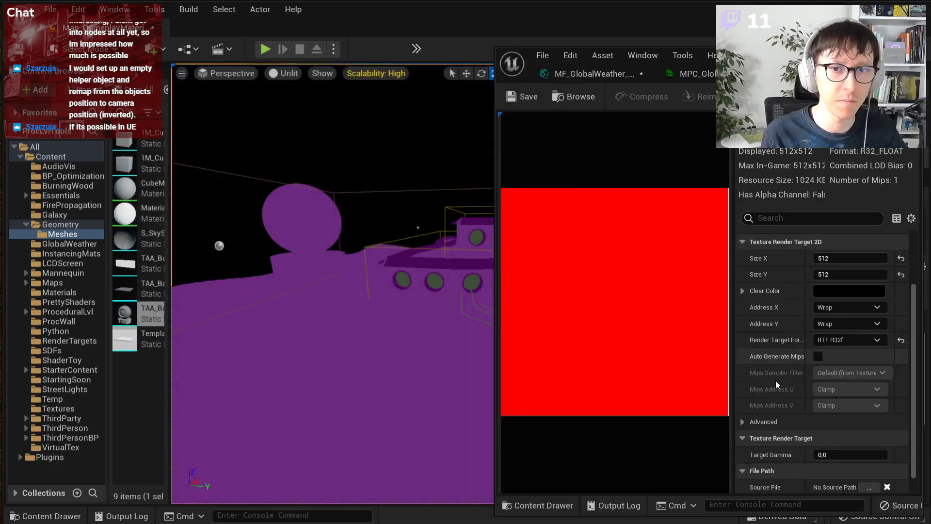
{"action": "left_click", "coordinate": [743, 402]}
{"action": "left_click", "coordinate": [764, 403]}
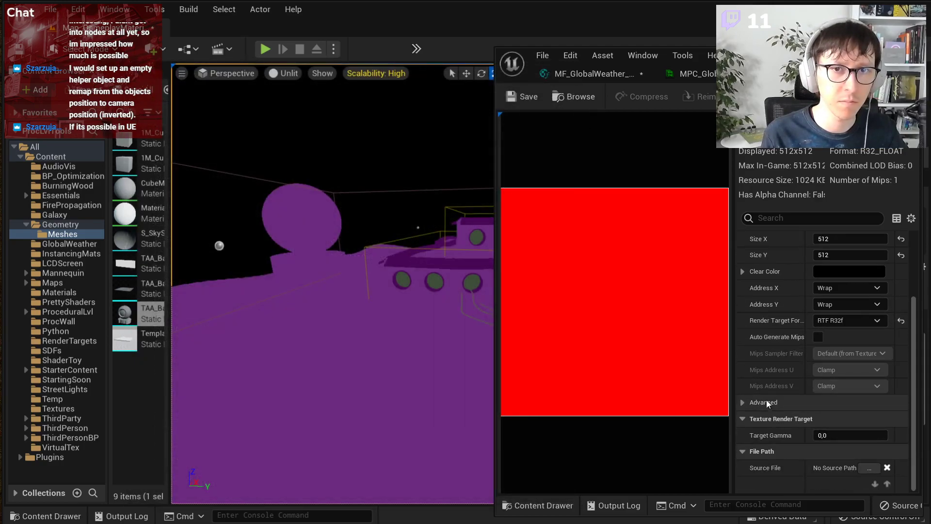
{"action": "scroll", "coordinate": [765, 402], "scroll_direction": "up", "scroll_amount": 2}
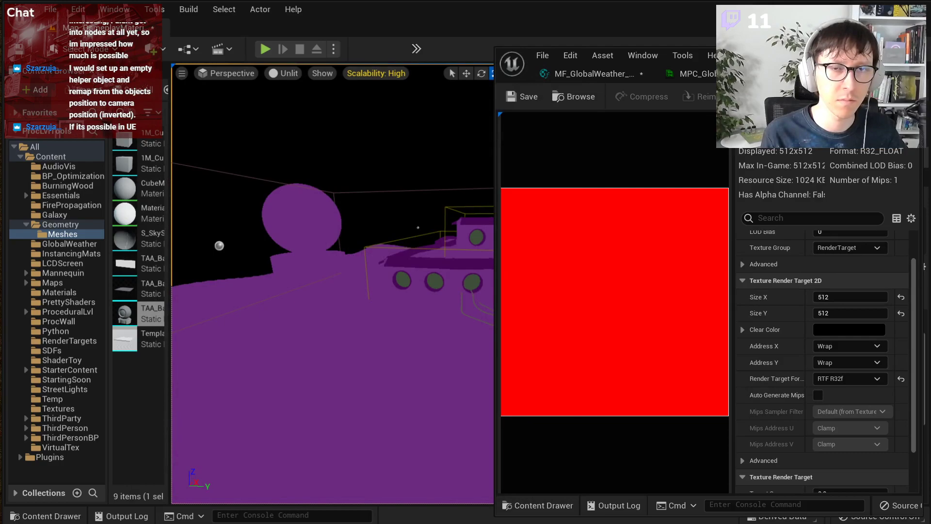
Step: Return to the material function graph and review the links into the If node's A and B inputs
{"action": "left_click", "coordinate": [589, 74]}
{"action": "right_click_drag", "start_coordinate": [744, 278], "coordinate": [757, 280]}
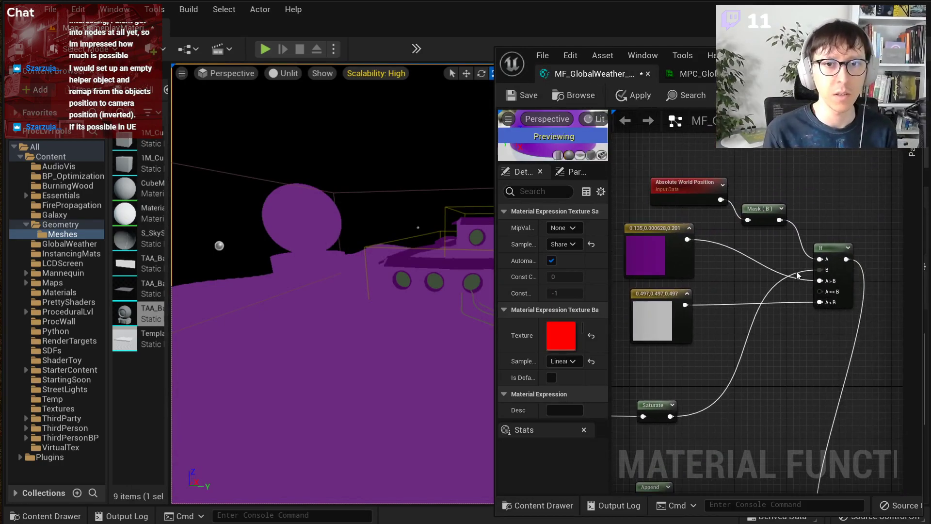
{"action": "left_click_drag", "start_coordinate": [796, 275], "coordinate": [820, 269]}
{"action": "scroll", "coordinate": [823, 271], "scroll_direction": "up", "scroll_amount": 2}
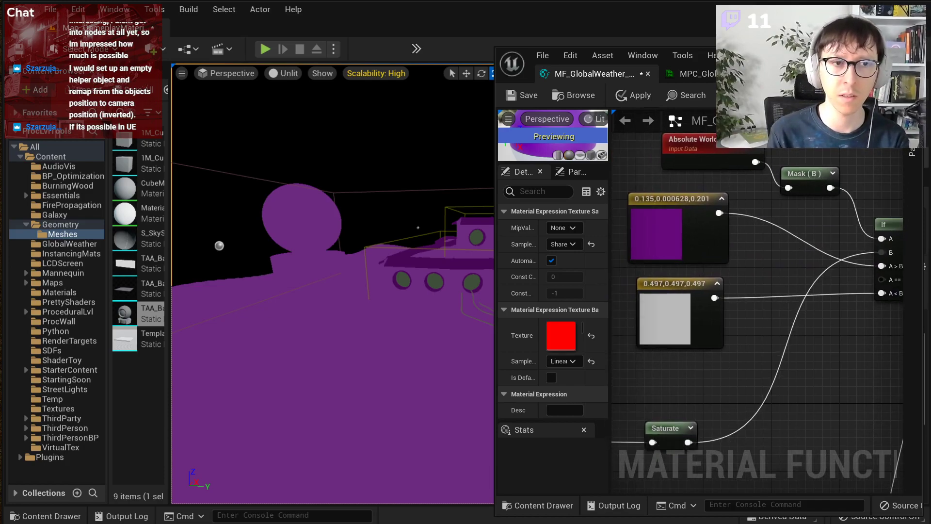
{"action": "right_click_drag", "start_coordinate": [790, 249], "coordinate": [758, 263]}
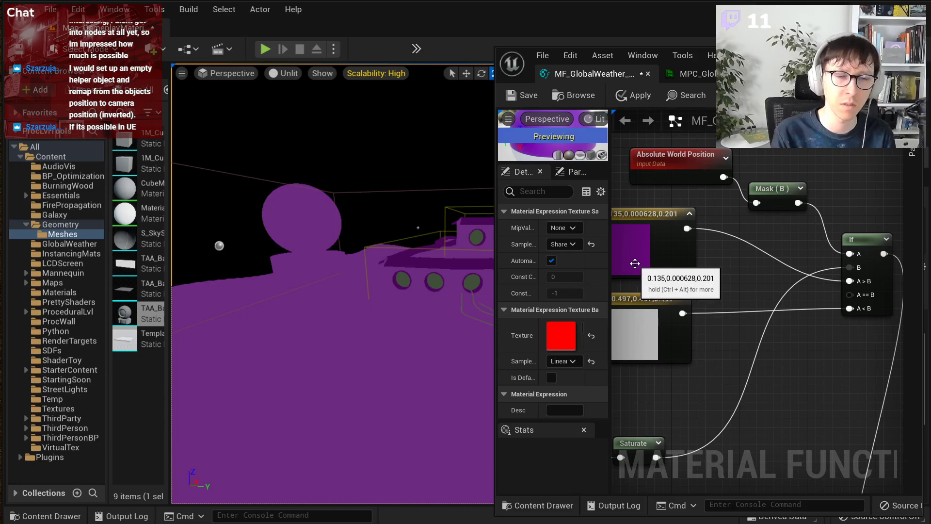
Step: Examine the height parameters and Texture Sample feeding the RemapValueRange node, and inspect the temple building and terrain in the level viewport
{"action": "right_click_drag", "start_coordinate": [725, 329], "coordinate": [756, 230]}
{"action": "scroll", "coordinate": [755, 232], "scroll_direction": "down", "scroll_amount": 2}
{"action": "right_click_drag", "start_coordinate": [723, 341], "coordinate": [809, 312]}
{"action": "right_click_drag", "start_coordinate": [751, 322], "coordinate": [904, 334]}
{"action": "scroll", "coordinate": [773, 235], "scroll_direction": "up", "scroll_amount": 1}
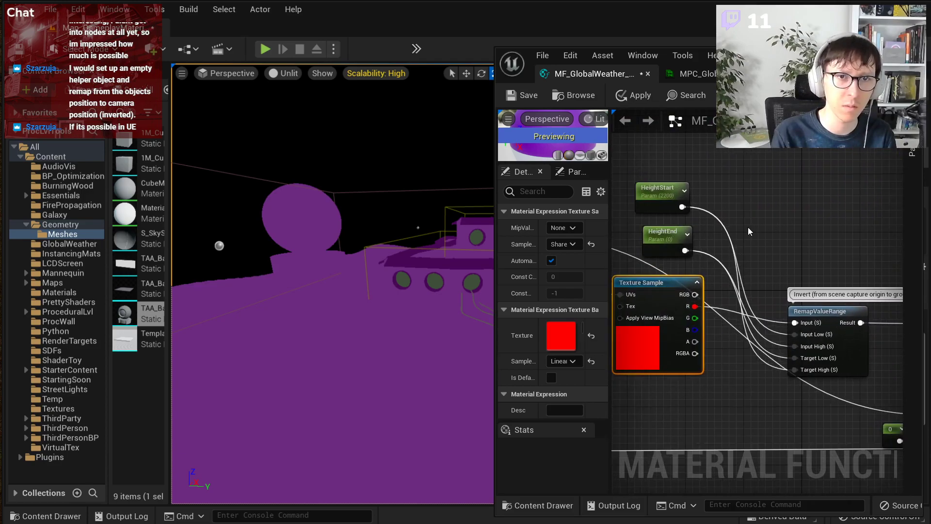
{"action": "right_click_drag", "start_coordinate": [748, 229], "coordinate": [761, 220]}
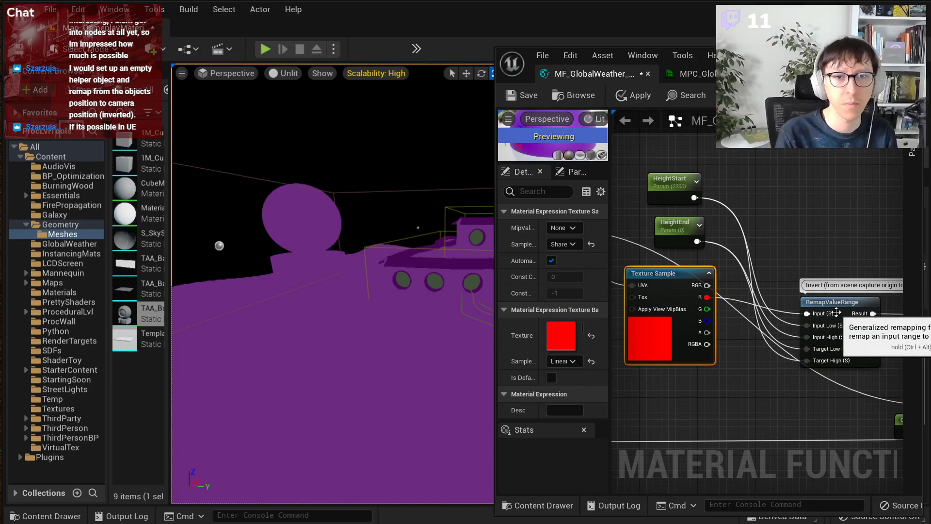
{"action": "right_click_drag", "start_coordinate": [406, 232], "coordinate": [439, 221]}
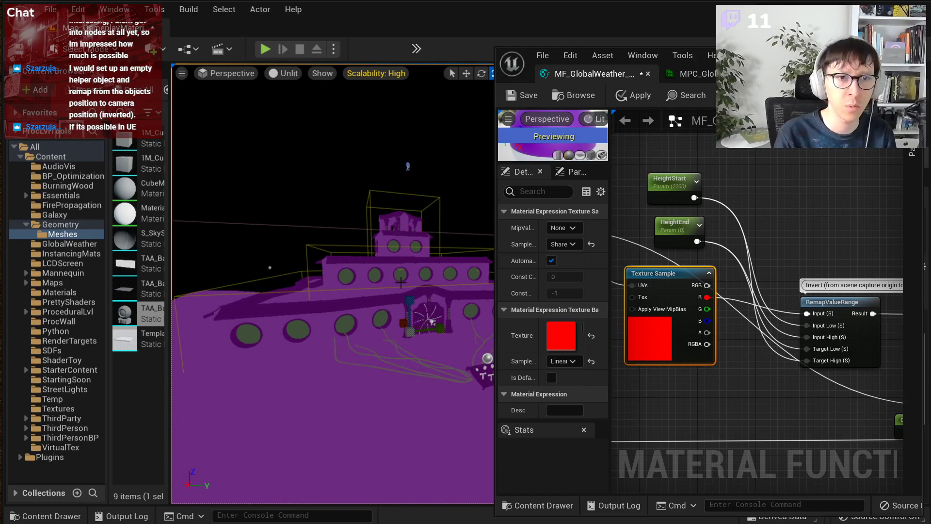
{"action": "right_click_drag", "start_coordinate": [384, 351], "coordinate": [380, 357]}
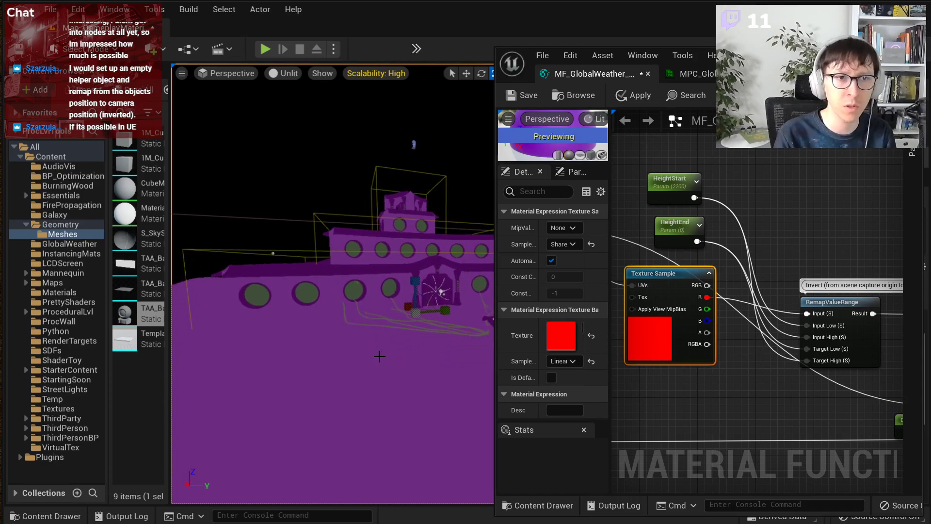
{"action": "key", "text": "q"}
{"action": "right_click_drag", "start_coordinate": [395, 316], "coordinate": [396, 316]}
{"action": "key", "text": "e"}
{"action": "right_click_drag", "start_coordinate": [427, 405], "coordinate": [427, 405]}
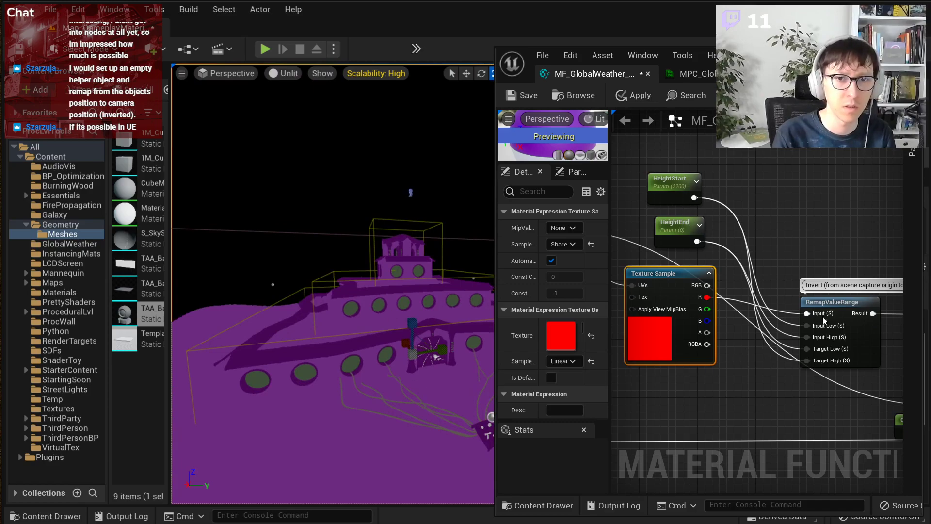
Step: Move the RemapValueRange node higher, closer to the level of the HeightStart and HeightEnd parameters
{"action": "left_click_drag", "start_coordinate": [844, 304], "coordinate": [844, 254]}
{"action": "scroll", "coordinate": [804, 286], "scroll_direction": "up", "scroll_amount": 1}
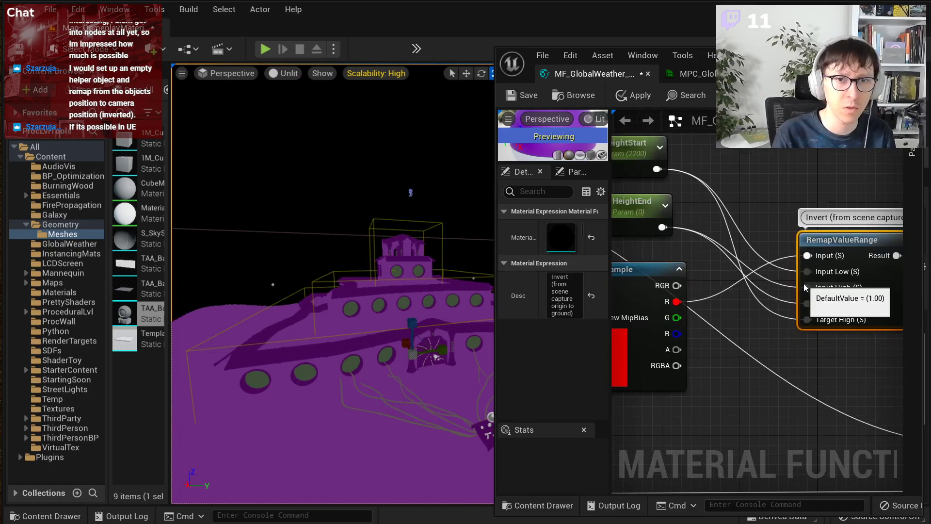
{"action": "right_click_drag", "start_coordinate": [833, 301], "coordinate": [856, 353]}
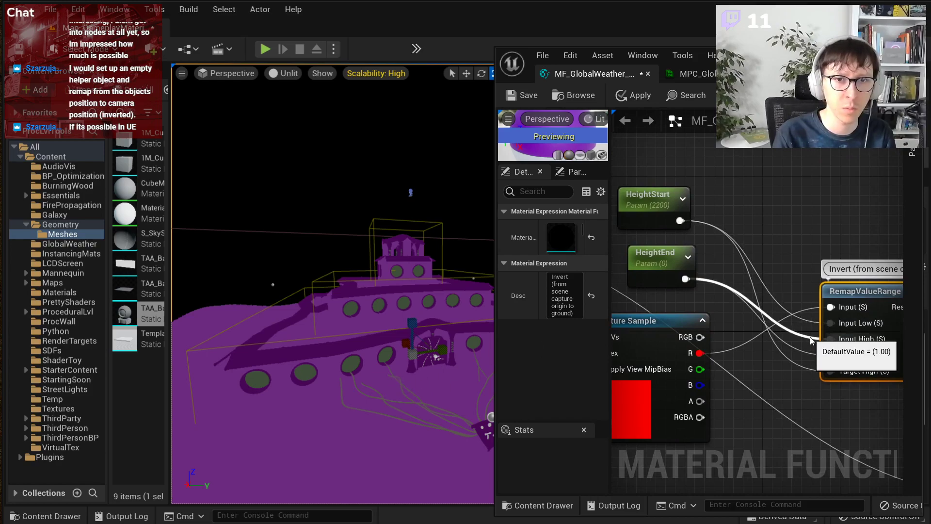
Step: Rename the HeightEnd parameter to HeightGround
{"action": "double_click", "coordinate": [639, 284]}
{"action": "type", "text": "G"}
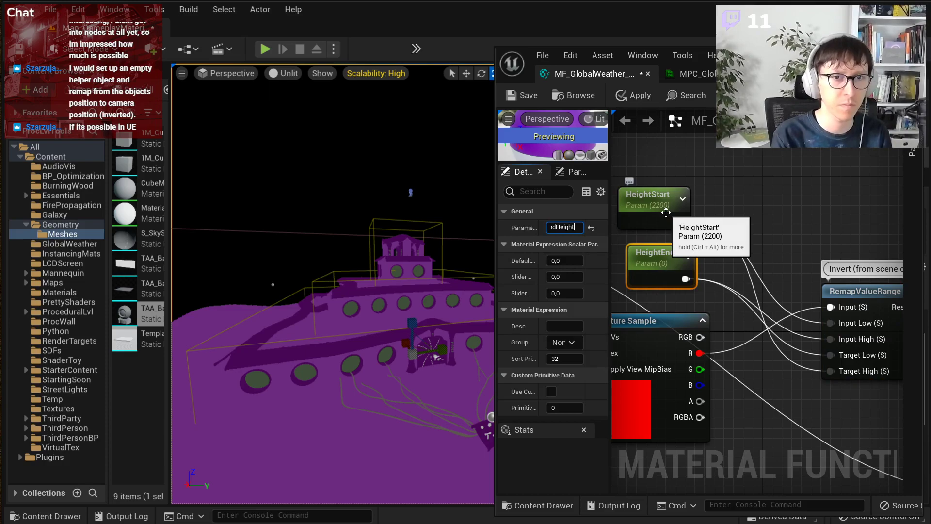
{"action": "key", "text": "Return"}
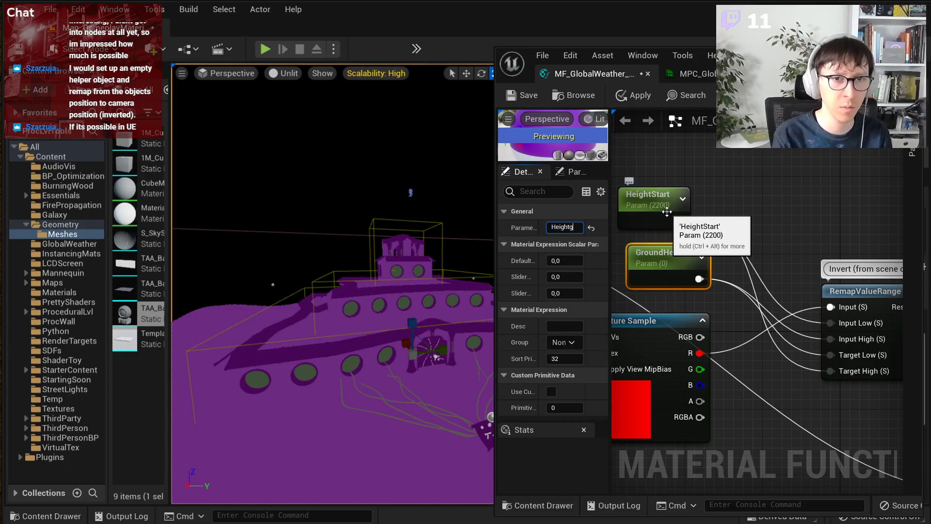
Step: Rename the HeightStart parameter to HeightSceneCaptureActor
{"action": "right_click_drag", "start_coordinate": [667, 211], "coordinate": [730, 204]}
{"action": "left_click", "coordinate": [722, 204]}
{"action": "left_click_drag", "start_coordinate": [569, 228], "coordinate": [608, 226]}
{"action": "type", "text": "SceneCaptureActor"}
{"action": "key", "text": "Return"}
{"action": "right_click_drag", "start_coordinate": [764, 252], "coordinate": [695, 250]}
{"action": "left_click", "coordinate": [694, 251]}
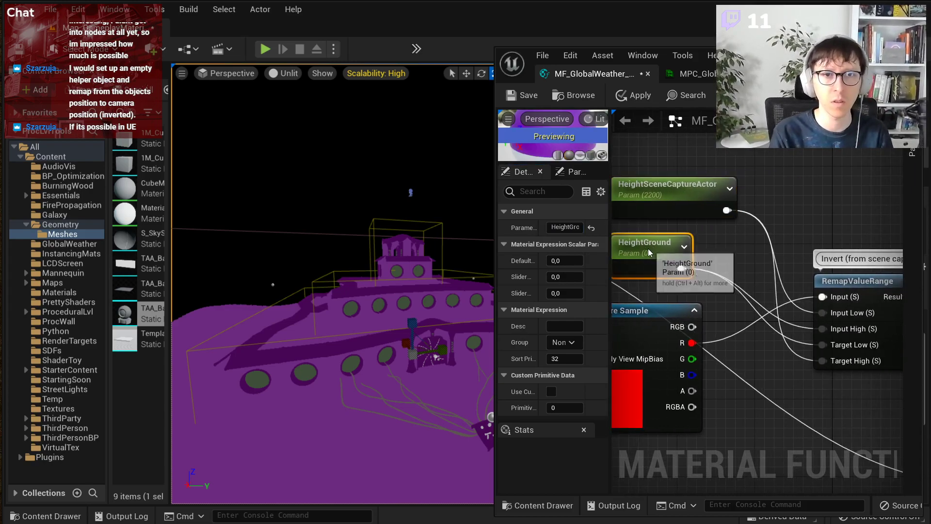
{"action": "left_click", "coordinate": [797, 181]}
{"action": "right_click_drag", "start_coordinate": [797, 187], "coordinate": [774, 185]}
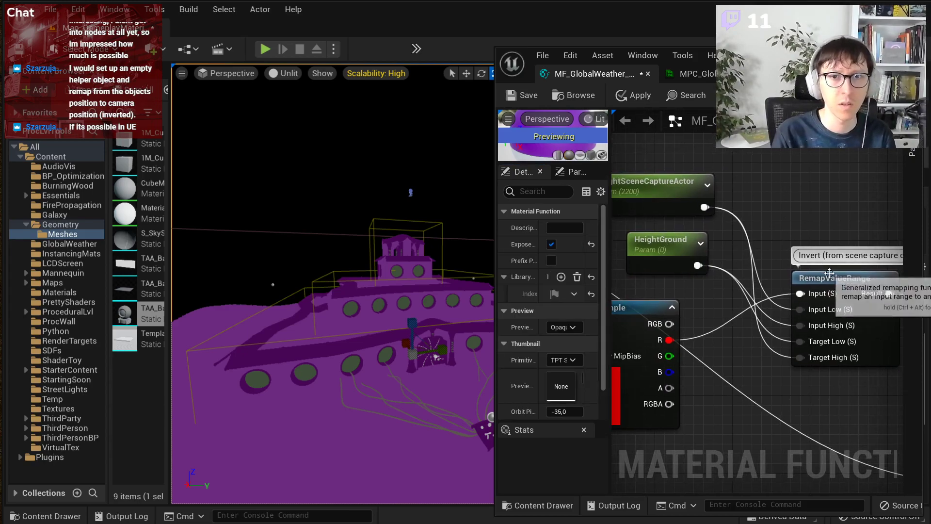
Step: Connect the RemapValueRange Result directly to the If node's B input, delete the Saturate node, and apply the changes
{"action": "left_click_drag", "start_coordinate": [829, 271], "coordinate": [834, 261]}
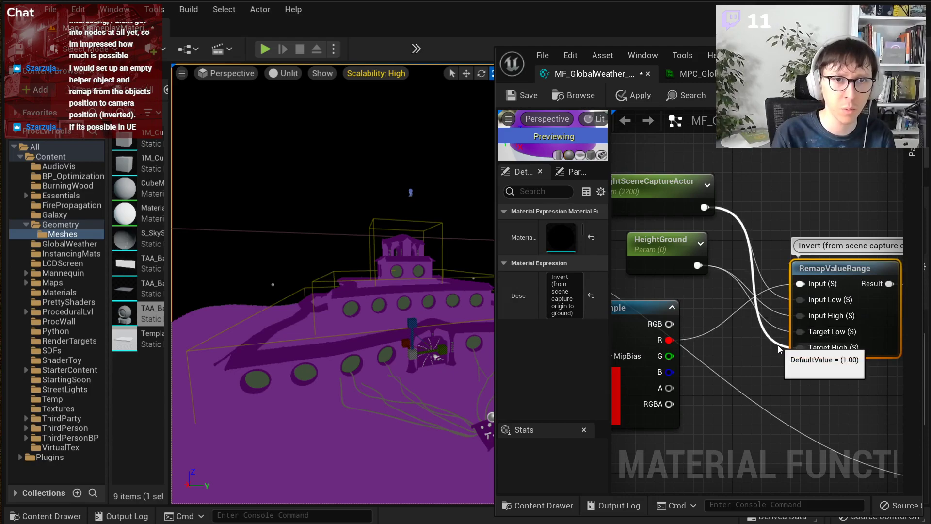
{"action": "scroll", "coordinate": [825, 395], "scroll_direction": "down", "scroll_amount": 2}
{"action": "right_click_drag", "start_coordinate": [837, 406], "coordinate": [699, 401]}
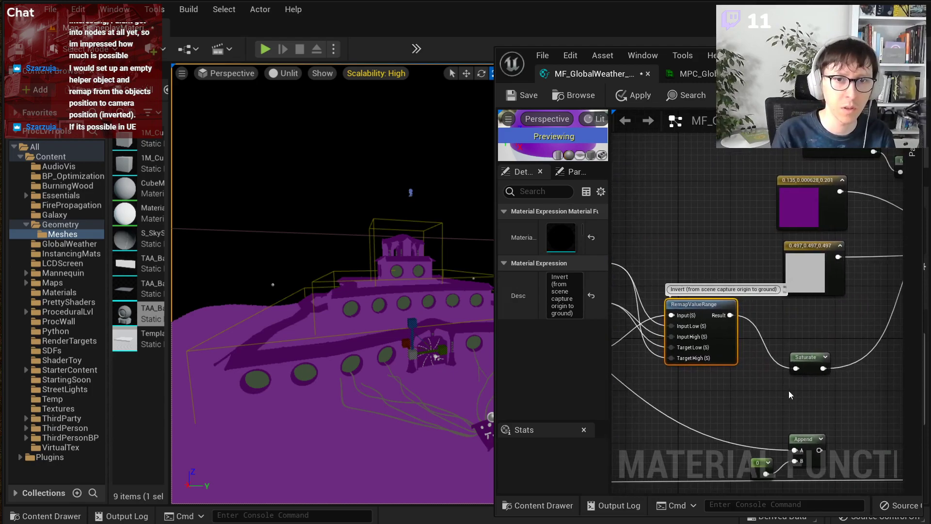
{"action": "left_click", "coordinate": [806, 360]}
{"action": "right_click_drag", "start_coordinate": [820, 310], "coordinate": [745, 337]}
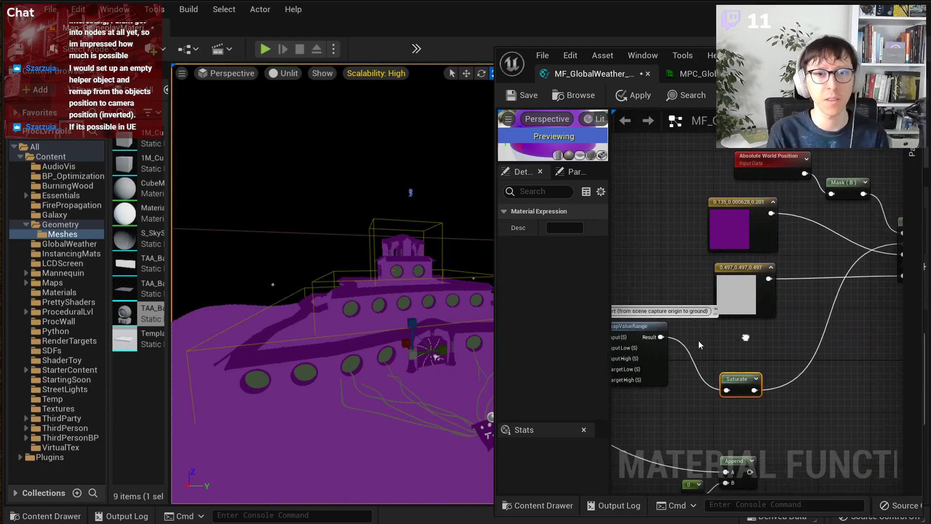
{"action": "left_click_drag", "start_coordinate": [661, 337], "coordinate": [809, 246]}
{"action": "right_click_drag", "start_coordinate": [733, 345], "coordinate": [791, 346]}
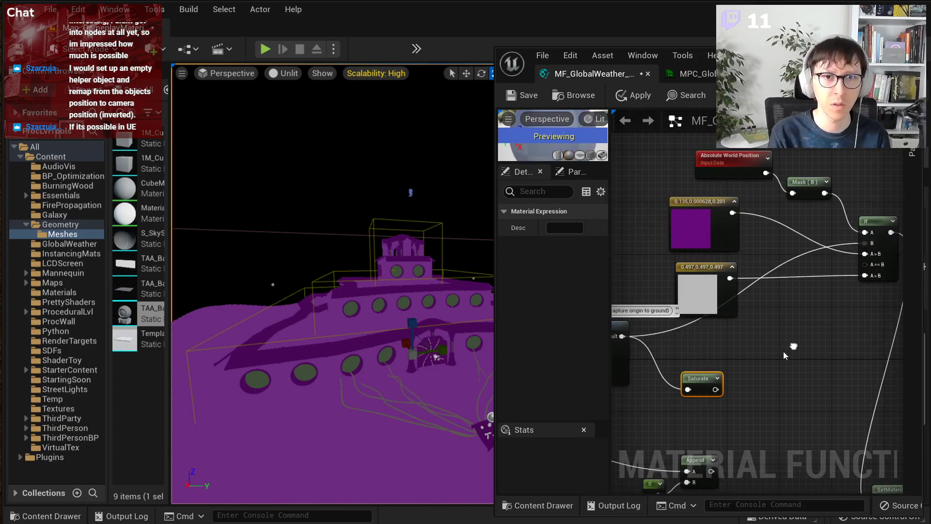
{"action": "key", "text": "Delete"}
{"action": "right_click_drag", "start_coordinate": [710, 331], "coordinate": [841, 331]}
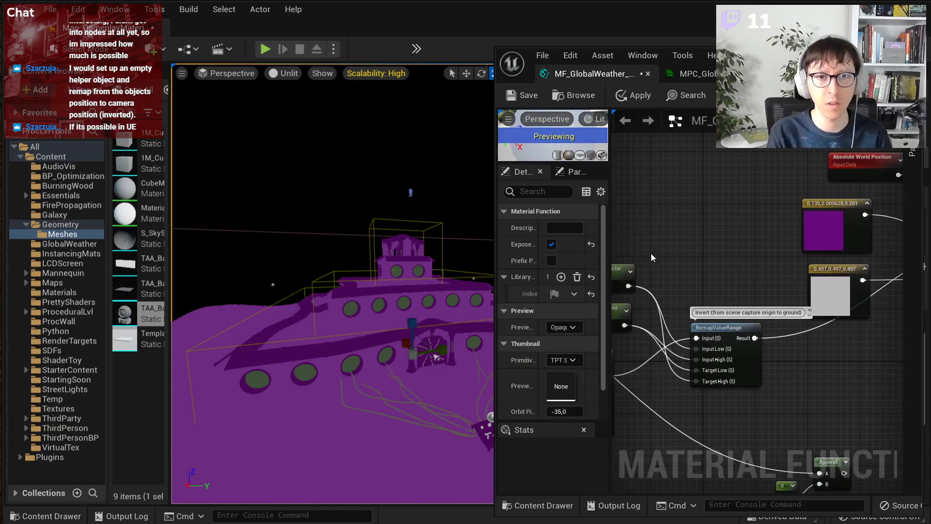
{"action": "left_click", "coordinate": [616, 96]}
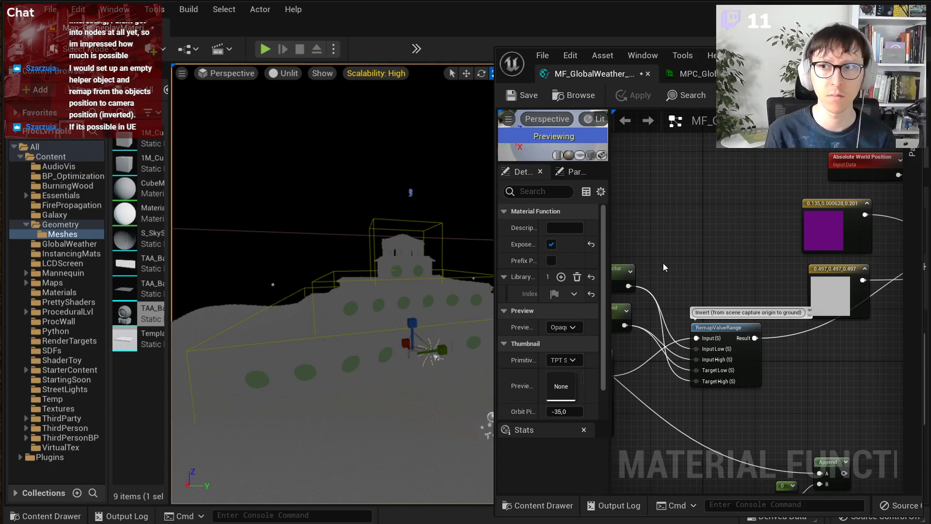
Step: Move the Absolute World Position and Mask (B) nodes away from the If node to make room between them
{"action": "right_click_drag", "start_coordinate": [428, 290], "coordinate": [370, 325]}
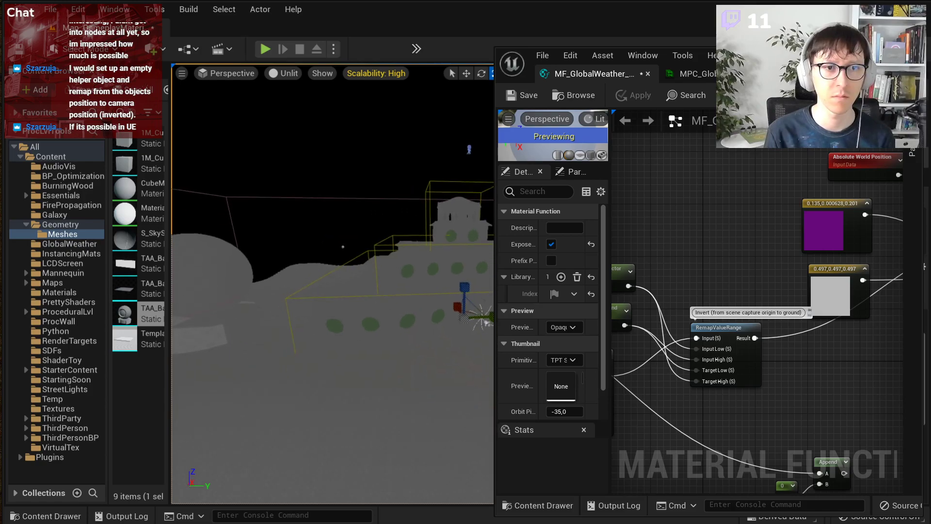
{"action": "right_click_drag", "start_coordinate": [428, 345], "coordinate": [446, 328]}
{"action": "right_click", "coordinate": [404, 335]}
{"action": "key", "text": "w"}
{"action": "scroll", "coordinate": [685, 316], "scroll_direction": "down", "scroll_amount": 4}
{"action": "scroll", "coordinate": [839, 286], "scroll_direction": "up", "scroll_amount": 4}
{"action": "left_click_drag", "start_coordinate": [733, 170], "coordinate": [825, 244]}
{"action": "left_click_drag", "start_coordinate": [823, 242], "coordinate": [750, 207]}
{"action": "left_click", "coordinate": [815, 211]}
{"action": "scroll", "coordinate": [814, 210], "scroll_direction": "up", "scroll_amount": 2}
{"action": "right_click_drag", "start_coordinate": [813, 211], "coordinate": [758, 210]}
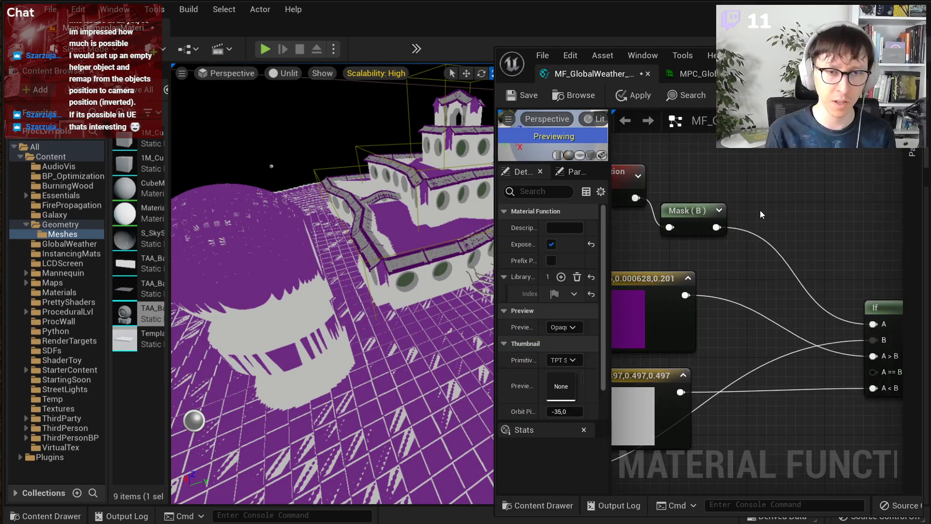
Step: Insert an Add node between Mask (B) and the If node's A input, fed by a new HeightComparisonBias scalar parameter
{"action": "left_click", "coordinate": [769, 210]}
{"action": "left_click_drag", "start_coordinate": [717, 227], "coordinate": [778, 235]}
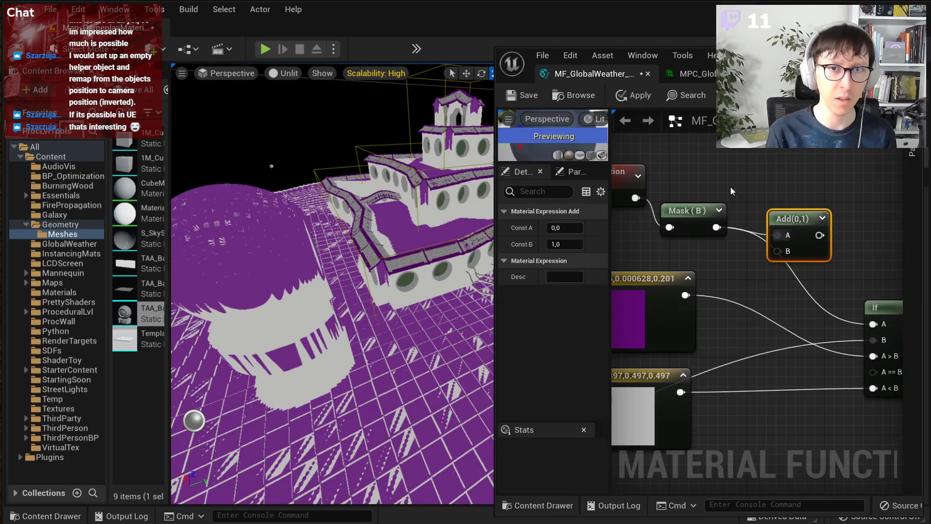
{"action": "left_click", "coordinate": [679, 163]}
{"action": "type", "text": "HeightComparisonBias"}
{"action": "key", "text": "Return"}
{"action": "left_click_drag", "start_coordinate": [784, 198], "coordinate": [880, 357]}
Step: Set the HeightComparisonBias default value to 10 and apply the changes
{"action": "left_click", "coordinate": [565, 261]}
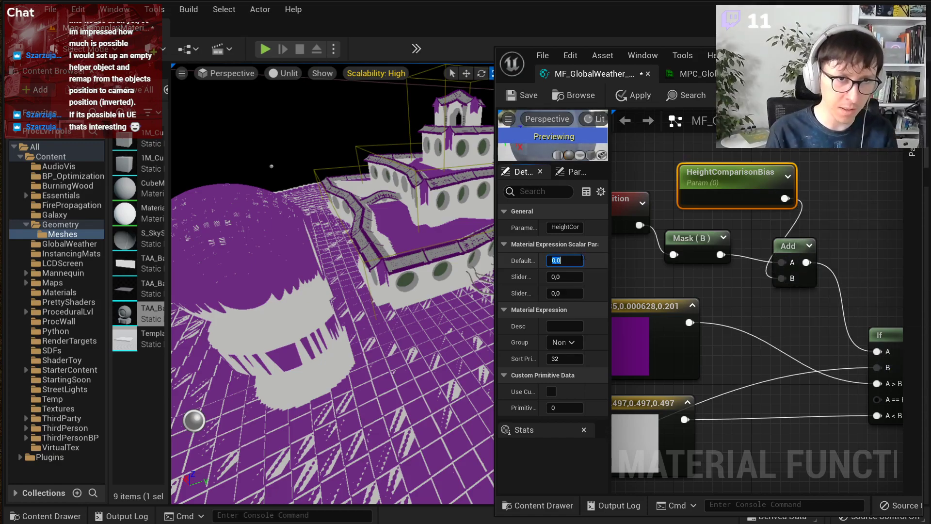
{"action": "type", "text": "10"}
{"action": "key", "text": "Return"}
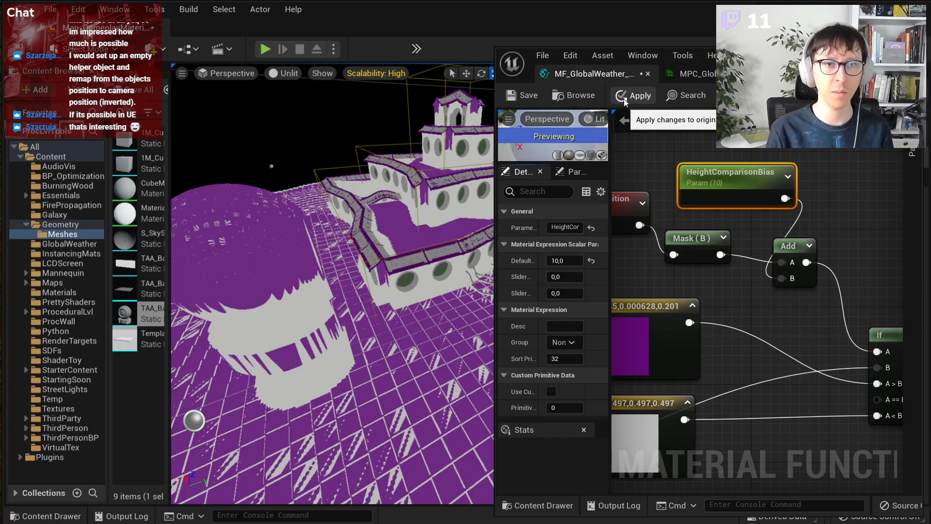
{"action": "left_click", "coordinate": [625, 97]}
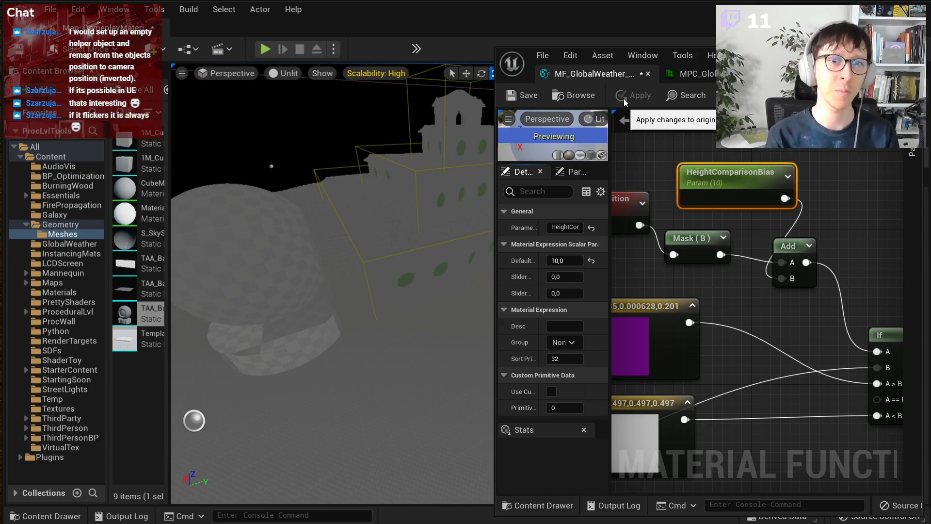
Step: Inspect the level, then try HeightComparisonBias default values of 0, 1, 2 and 10
{"action": "right_click_drag", "start_coordinate": [452, 201], "coordinate": [458, 192]}
{"action": "key", "text": "s"}
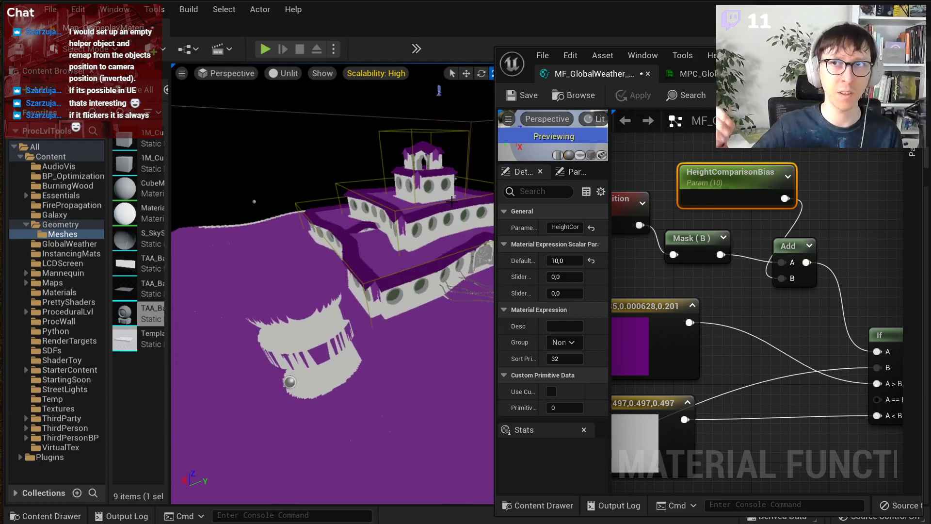
{"action": "mouse_move", "coordinate": [423, 211]}
{"action": "right_mouse_down"}
{"action": "mouse_move", "coordinate": [369, 212]}
{"action": "mouse_move", "coordinate": [441, 211]}
{"action": "right_mouse_up"}
{"action": "left_click", "coordinate": [565, 261]}
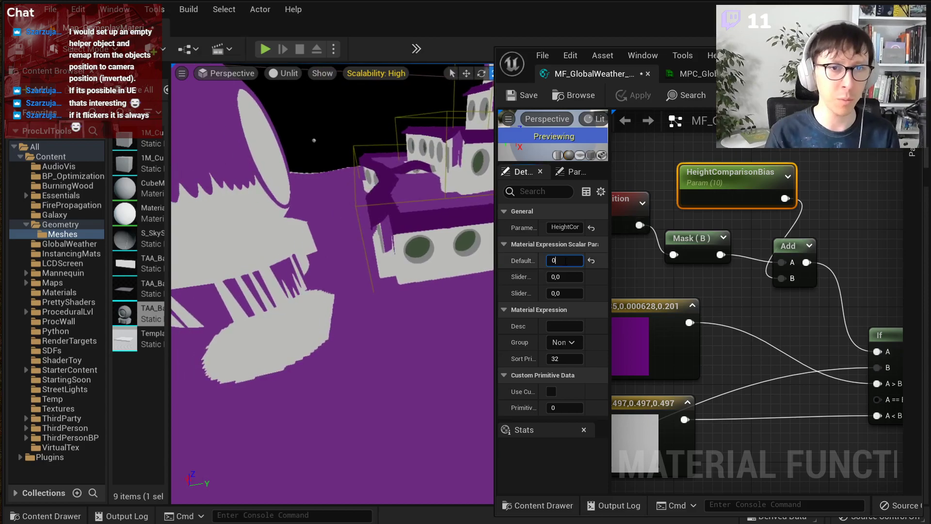
{"action": "type", "text": "0"}
{"action": "key", "text": "Return"}
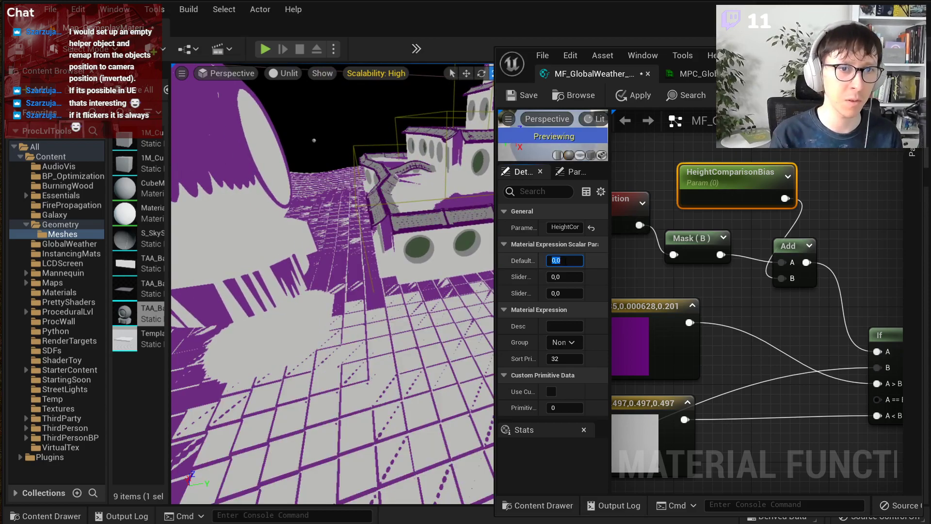
{"action": "type", "text": "1"}
{"action": "key", "text": "Return"}
{"action": "type", "text": "2"}
{"action": "key", "text": "Return"}
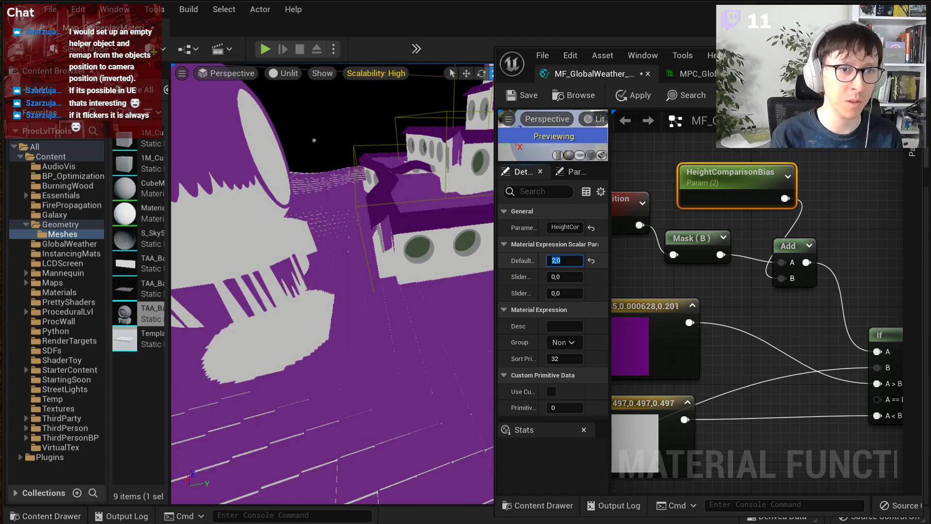
{"action": "type", "text": "10"}
{"action": "key", "text": "Return"}
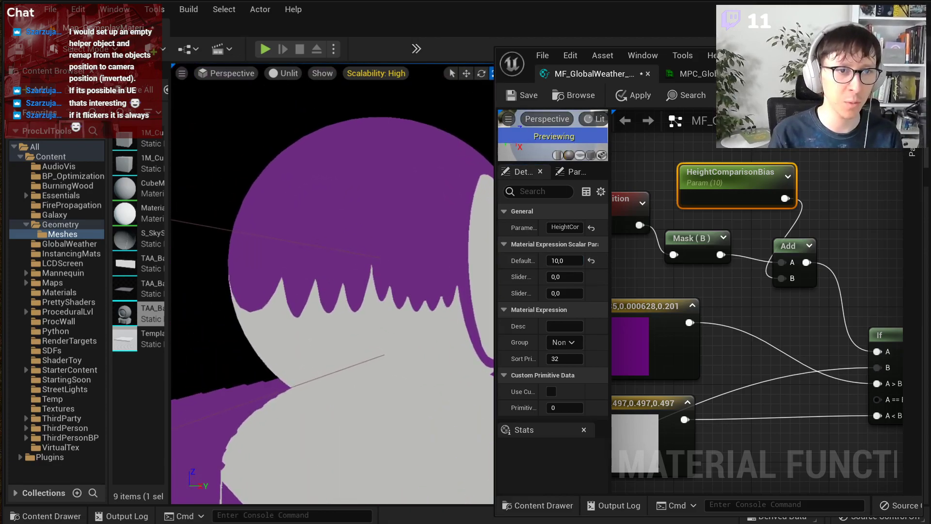
Step: Compare HeightComparisonBias default values of 50 and 0 on the sphere mesh, ending on 50
{"action": "left_click", "coordinate": [565, 260]}
{"action": "type", "text": "50"}
{"action": "key", "text": "Return"}
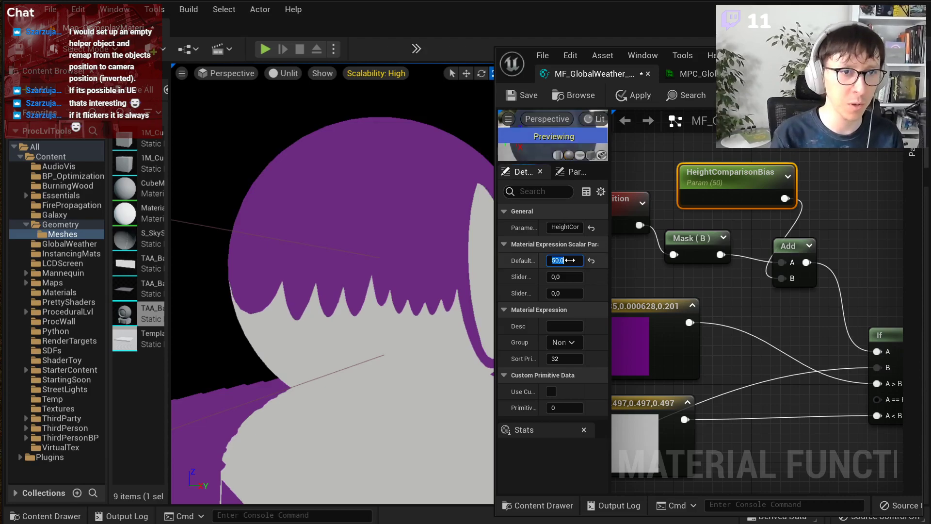
{"action": "type", "text": "0"}
{"action": "key", "text": "Return"}
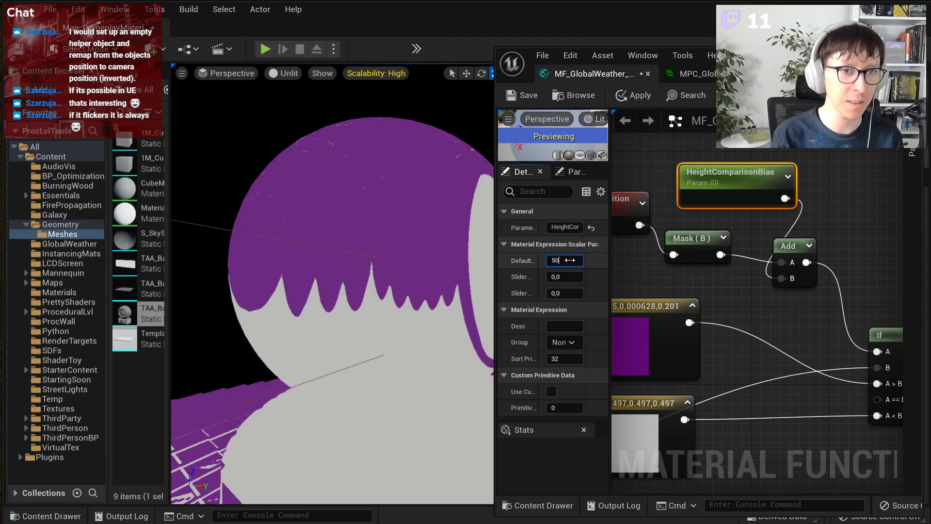
{"action": "key", "text": "Return"}
Step: Fly around the level and examine the purple-to-grey boundary on the sphere and the building walls
{"action": "right_click_drag", "start_coordinate": [340, 293], "coordinate": [347, 324]}
{"action": "key", "text": "s"}
{"action": "key", "text": "s"}
{"action": "key", "text": "s"}
{"action": "right_click_drag", "start_coordinate": [394, 296], "coordinate": [316, 292]}
{"action": "key", "text": "d"}
{"action": "key", "text": "w"}
{"action": "key", "text": "w"}
{"action": "key", "text": "w"}
{"action": "key", "text": "s"}
{"action": "key", "text": "s"}
{"action": "key", "text": "s"}
{"action": "key", "text": "w"}
{"action": "right_click_drag", "start_coordinate": [345, 207], "coordinate": [454, 239]}
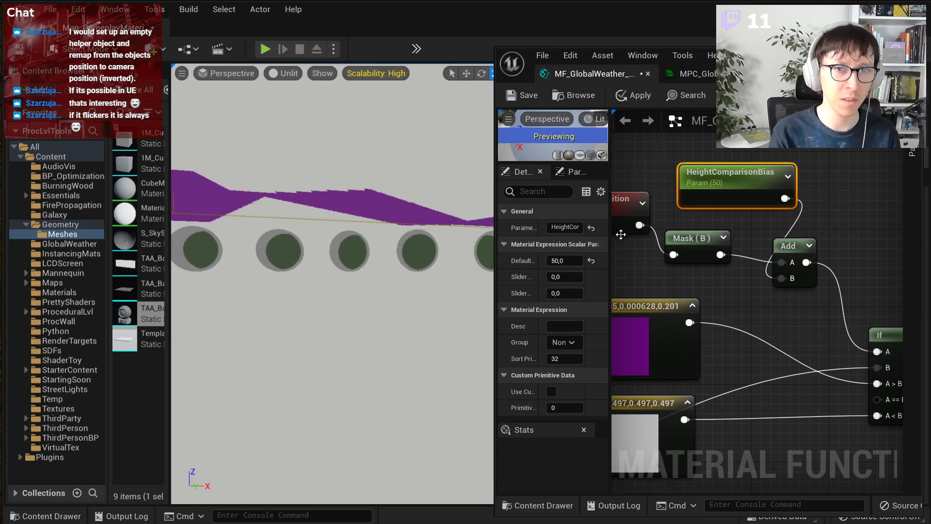
Step: Try HeightComparisonBias default values of 100 and -50 and look at the building
{"action": "left_click", "coordinate": [575, 261]}
{"action": "type", "text": "1"}
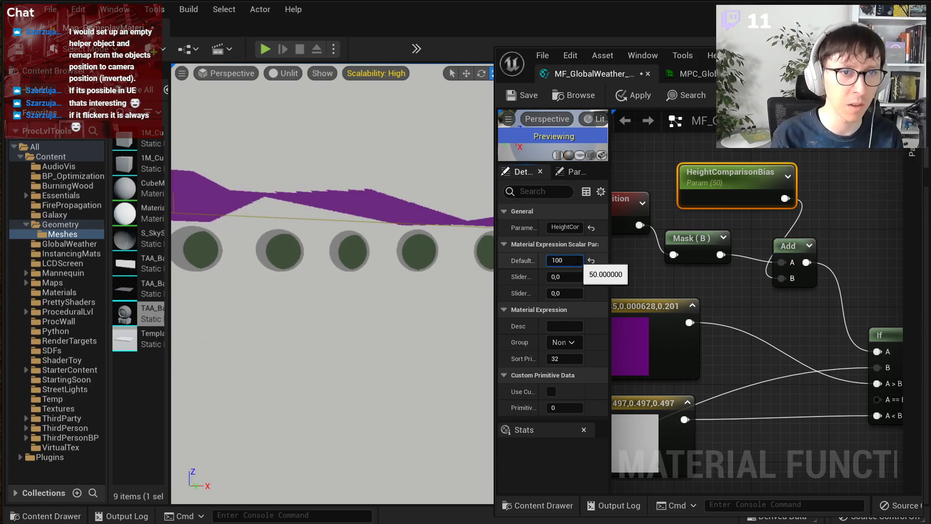
{"action": "key", "text": "Return"}
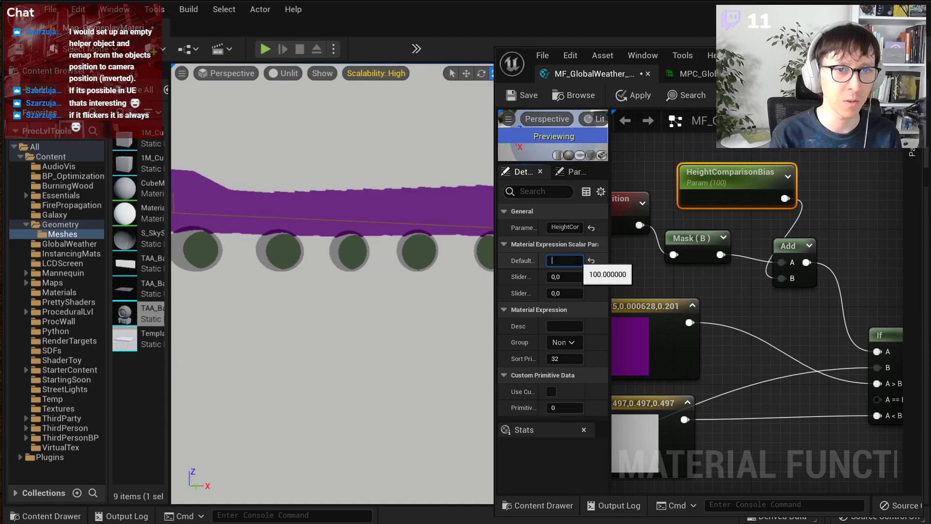
{"action": "key", "text": "Return"}
{"action": "right_click_drag", "start_coordinate": [354, 231], "coordinate": [354, 257]}
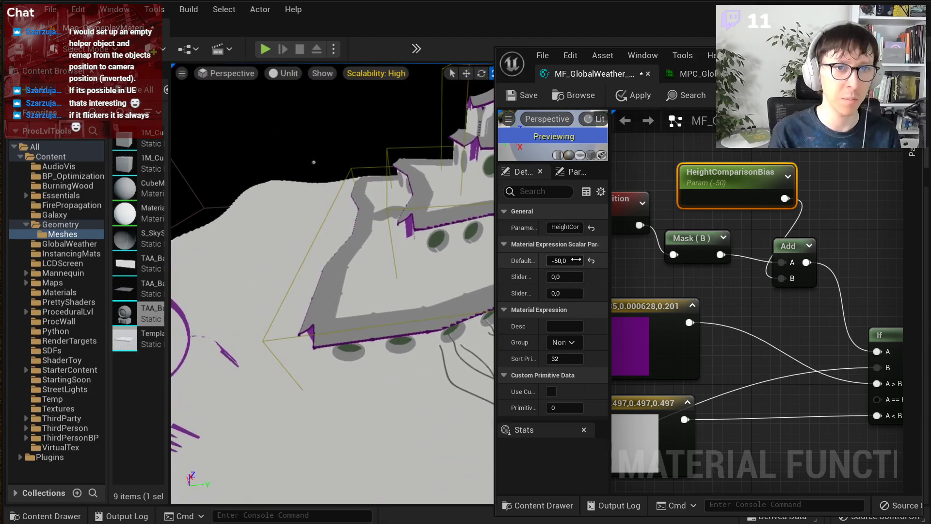
Step: Set the HeightComparisonBias default value to 5 and check the building in the viewport
{"action": "left_click_drag", "start_coordinate": [565, 261], "coordinate": [602, 261]}
{"action": "right_click_drag", "start_coordinate": [332, 284], "coordinate": [296, 266]}
{"action": "key", "text": "w"}
{"action": "left_click", "coordinate": [565, 262]}
{"action": "type", "text": "6"}
{"action": "key", "text": "Return"}
{"action": "type", "text": "55"}
{"action": "key", "text": "BackSpace"}
{"action": "key", "text": "Return"}
{"action": "key", "text": "w"}
{"action": "right_click_drag", "start_coordinate": [373, 286], "coordinate": [420, 289]}
Step: Widen the material function editor window to show the UV, height remap and If sections of the graph together
{"action": "left_click_drag", "start_coordinate": [495, 94], "coordinate": [65, 99]}
{"action": "scroll", "coordinate": [436, 252], "scroll_direction": "down", "scroll_amount": 2}
{"action": "right_click_drag", "start_coordinate": [435, 252], "coordinate": [779, 216]}
{"action": "scroll", "coordinate": [779, 217], "scroll_direction": "down", "scroll_amount": 3}
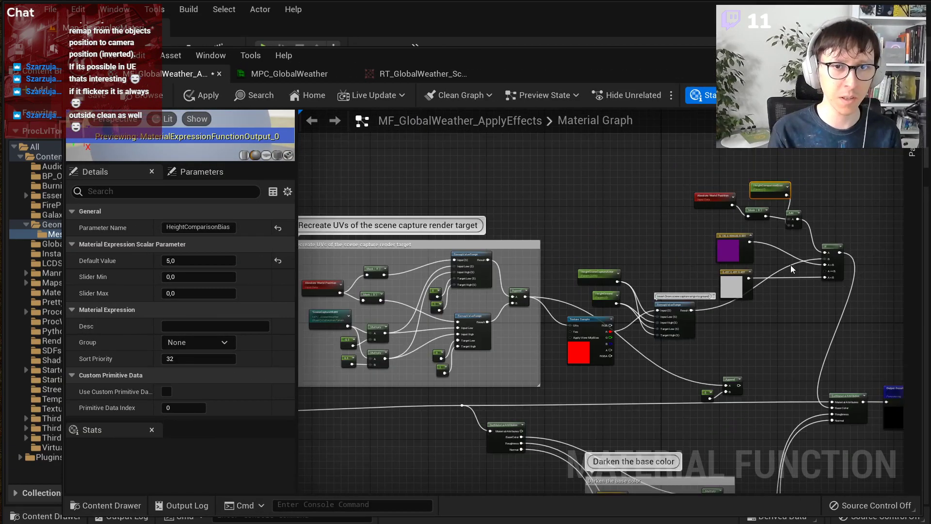
{"action": "scroll", "coordinate": [747, 278], "scroll_direction": "down", "scroll_amount": 2}
{"action": "scroll", "coordinate": [735, 278], "scroll_direction": "up", "scroll_amount": 2}
{"action": "scroll", "coordinate": [784, 293], "scroll_direction": "up", "scroll_amount": 3}
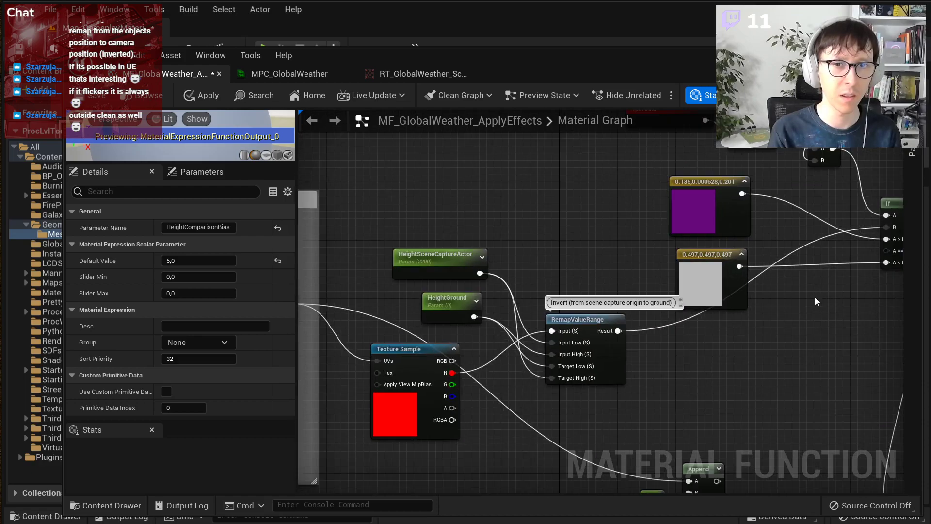
{"action": "right_click_drag", "start_coordinate": [803, 349], "coordinate": [655, 385]}
{"action": "left_click_drag", "start_coordinate": [484, 246], "coordinate": [591, 303]}
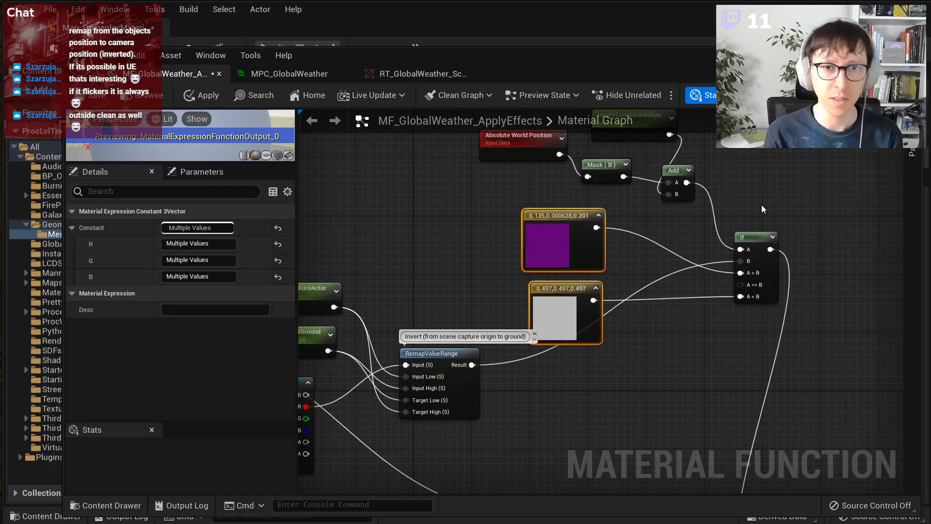
{"action": "right_click_drag", "start_coordinate": [789, 243], "coordinate": [758, 298]}
{"action": "key", "text": "Delete"}
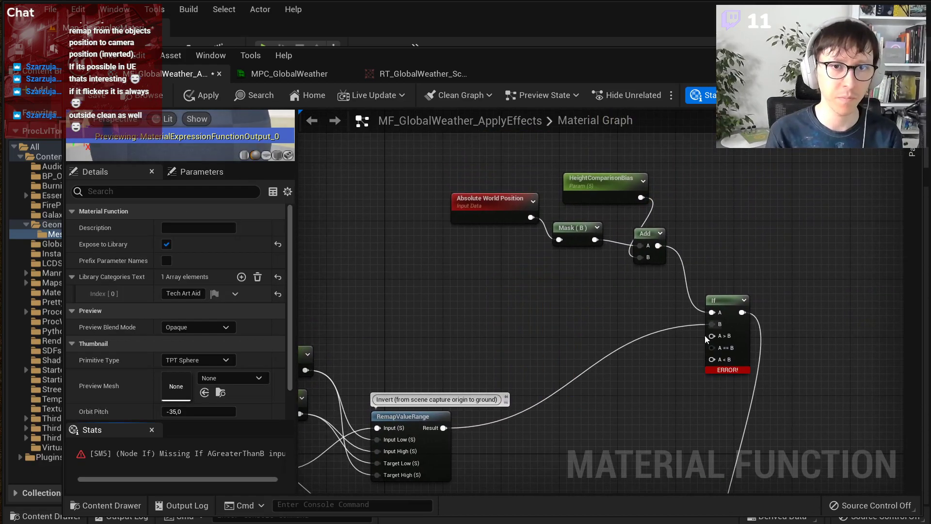
{"action": "scroll", "coordinate": [678, 347], "scroll_direction": "up", "scroll_amount": 2}
{"action": "key", "text": "ctrl+z"}
Step: Add constants 1 and 0 and connect them to the If node's A > B and A < B inputs respectively
{"action": "left_click_drag", "start_coordinate": [535, 60], "coordinate": [515, 48]}
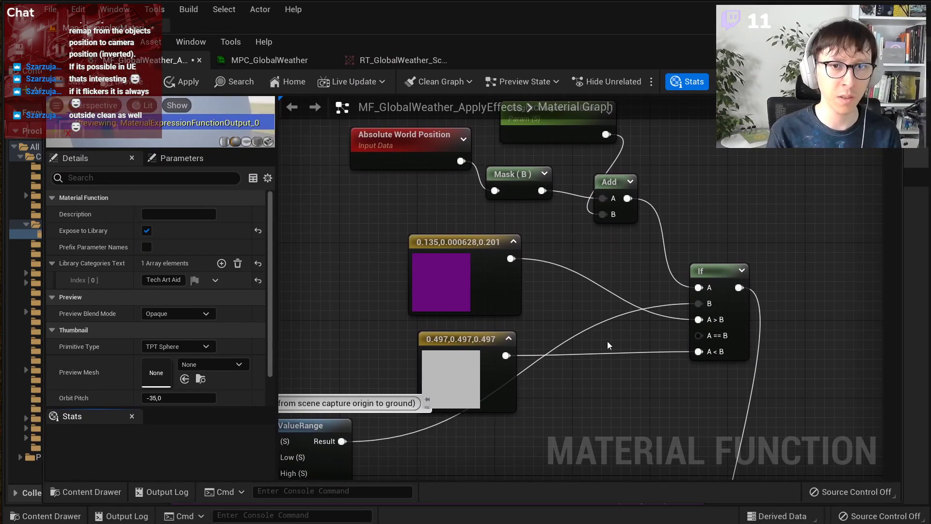
{"action": "key", "text": "1"}
{"action": "left_click", "coordinate": [636, 324]}
{"action": "left_click_drag", "start_coordinate": [658, 349], "coordinate": [699, 320]}
{"action": "key", "text": "1"}
{"action": "left_click", "coordinate": [636, 374]}
{"action": "left_click_drag", "start_coordinate": [662, 399], "coordinate": [698, 352]}
{"action": "left_click", "coordinate": [645, 334]}
{"action": "left_click", "coordinate": [206, 213]}
{"action": "type", "text": "1"}
{"action": "key", "text": "Return"}
Step: Delete the grey and purple colour constants beside the If node
{"action": "left_click", "coordinate": [487, 344]}
{"action": "key", "text": "Delete"}
{"action": "left_click", "coordinate": [455, 260]}
{"action": "key", "text": "Delete"}
Step: Remove the unused Append node and its constant below the height remap nodes
{"action": "scroll", "coordinate": [456, 259], "scroll_direction": "down", "scroll_amount": 6}
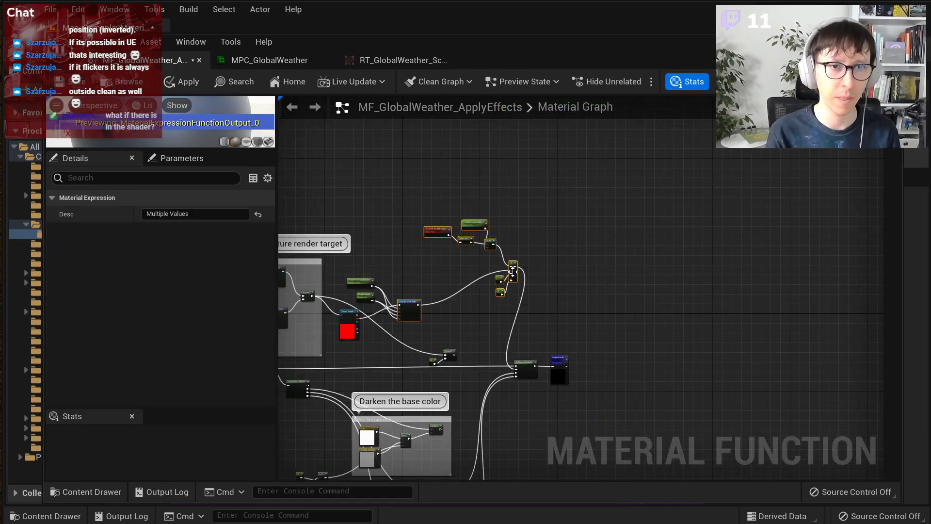
{"action": "right_click_drag", "start_coordinate": [521, 239], "coordinate": [682, 239]}
{"action": "right_click_drag", "start_coordinate": [486, 206], "coordinate": [641, 197]}
{"action": "left_click_drag", "start_coordinate": [364, 164], "coordinate": [830, 326]}
{"action": "left_click_drag", "start_coordinate": [776, 325], "coordinate": [764, 346]}
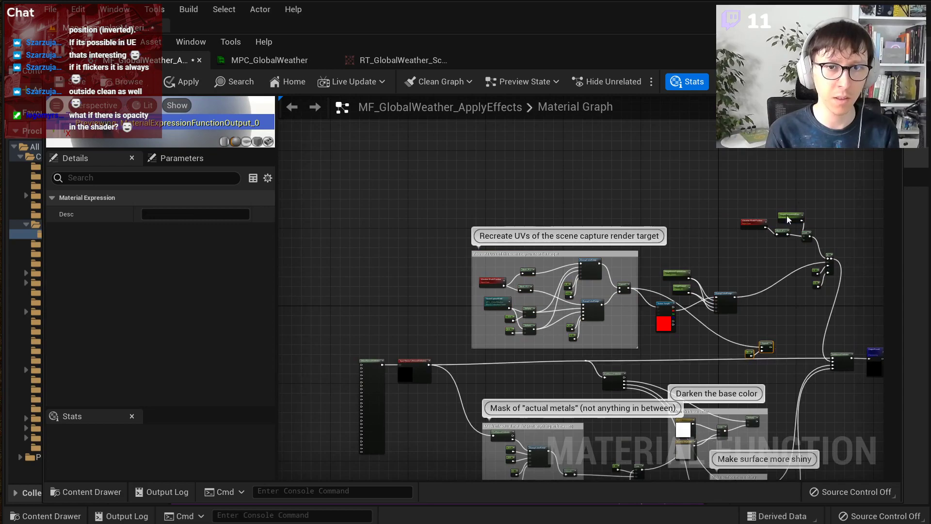
Step: Arrange the HeightSceneCaptureActor and HeightGround parameters between the Texture Sample and the inverting RemapValueRange node
{"action": "scroll", "coordinate": [764, 347], "scroll_direction": "up", "scroll_amount": 5}
{"action": "right_click_drag", "start_coordinate": [698, 246], "coordinate": [537, 185]}
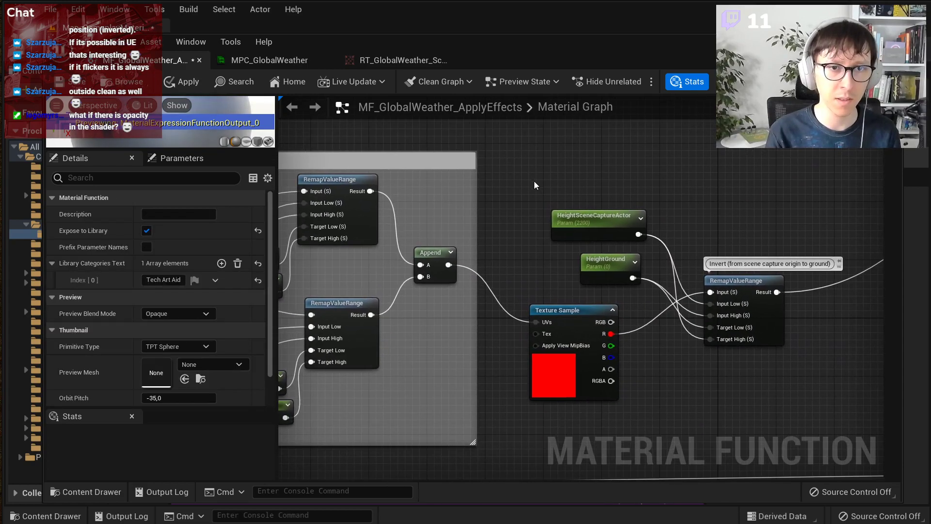
{"action": "left_click_drag", "start_coordinate": [534, 187], "coordinate": [534, 187]}
{"action": "right_click_drag", "start_coordinate": [660, 216], "coordinate": [530, 215]}
{"action": "left_click_drag", "start_coordinate": [362, 174], "coordinate": [666, 274]}
{"action": "left_click_drag", "start_coordinate": [546, 253], "coordinate": [565, 406]}
{"action": "left_click", "coordinate": [567, 233]}
{"action": "left_click", "coordinate": [563, 262]}
{"action": "left_click_drag", "start_coordinate": [562, 271], "coordinate": [561, 366]}
Step: Group the depth sampling and remap nodes in a comment: 'Read the depth from scene capture, then invert it to get actual world height in meters'
{"action": "left_click_drag", "start_coordinate": [406, 228], "coordinate": [757, 383]}
{"action": "right_click", "coordinate": [730, 318]}
{"action": "left_click", "coordinate": [804, 398]}
{"action": "type", "text": "Read the scene"}
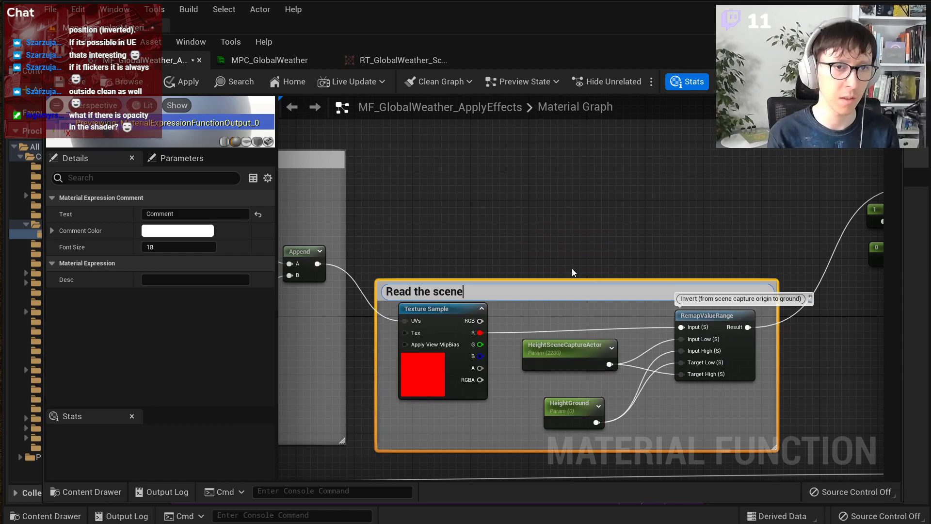
{"action": "key", "text": "ctrl+BackSpace"}
{"action": "type", "text": "d"}
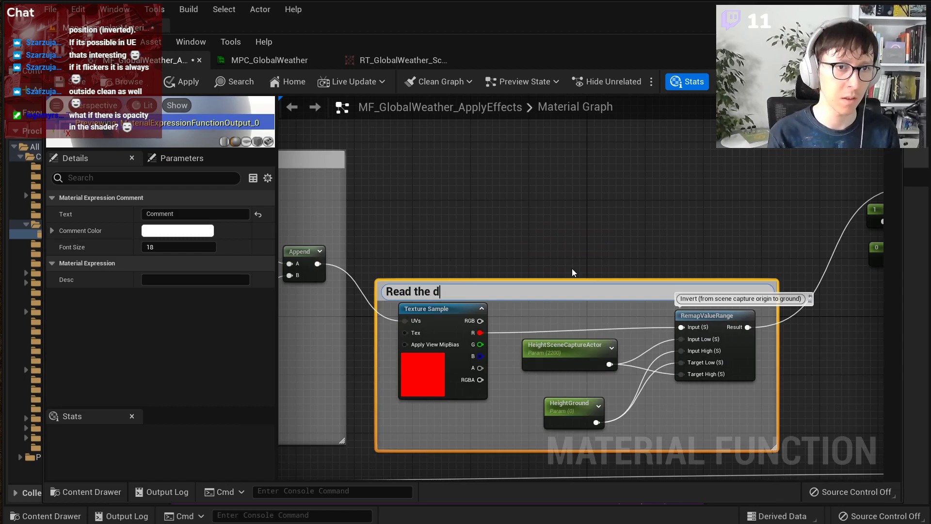
{"action": "type", "text": "epth fro"}
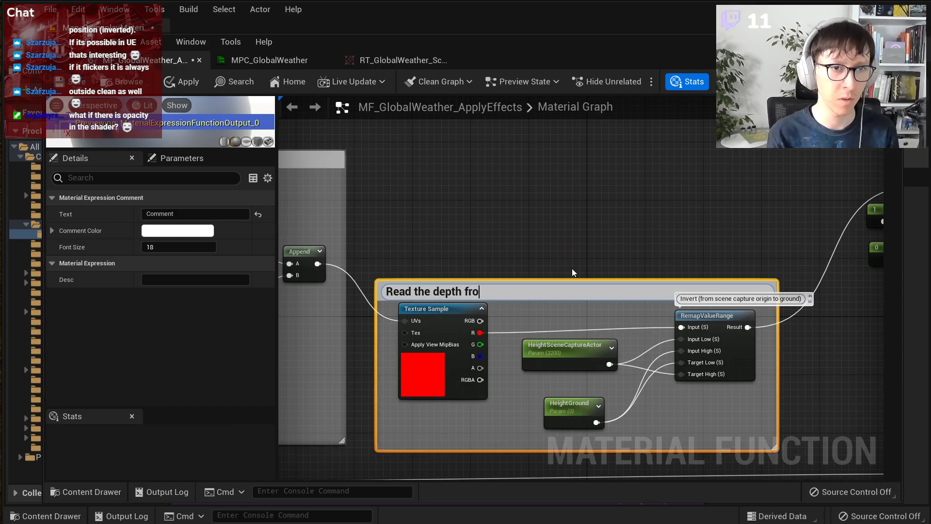
{"action": "type", "text": "m scene capture"}
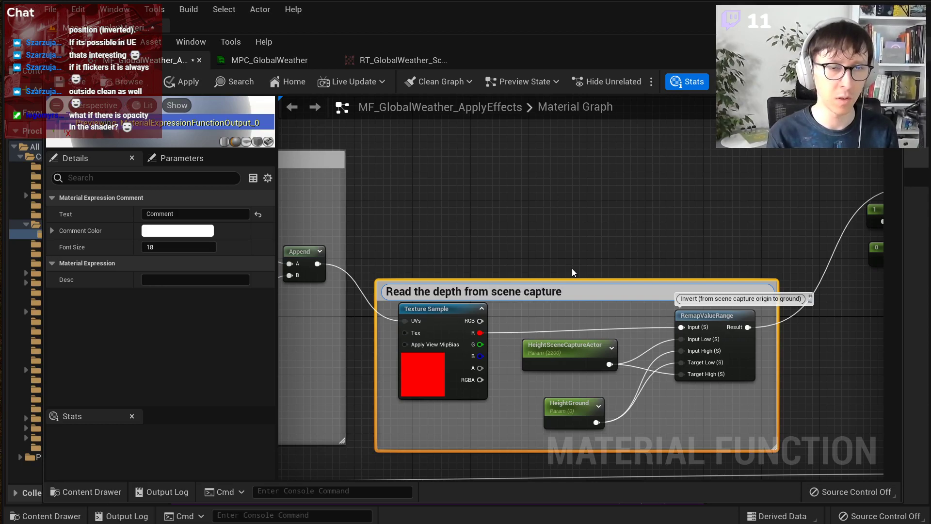
{"action": "type", "text": ", then inv"}
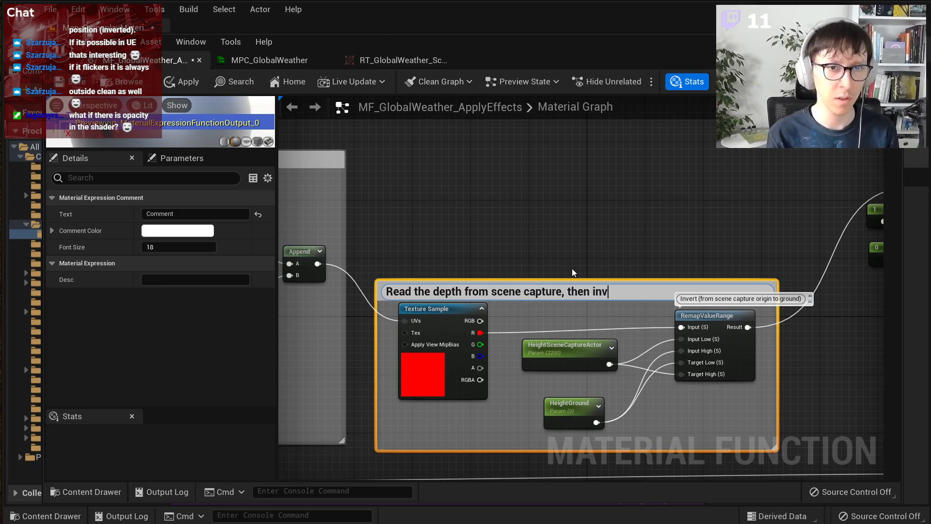
{"action": "type", "text": "ert it to get actual worldf eh"}
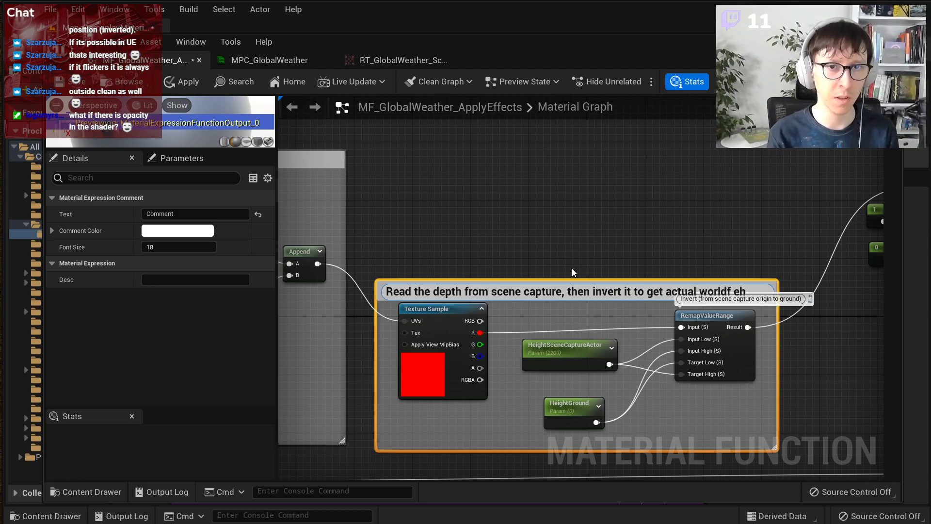
{"action": "key", "text": "BackSpace"}
{"action": "key", "text": "BackSpace"}
{"action": "key", "text": "BackSpace"}
{"action": "key", "text": "BackSpace"}
{"action": "type", "text": " height in meters"}
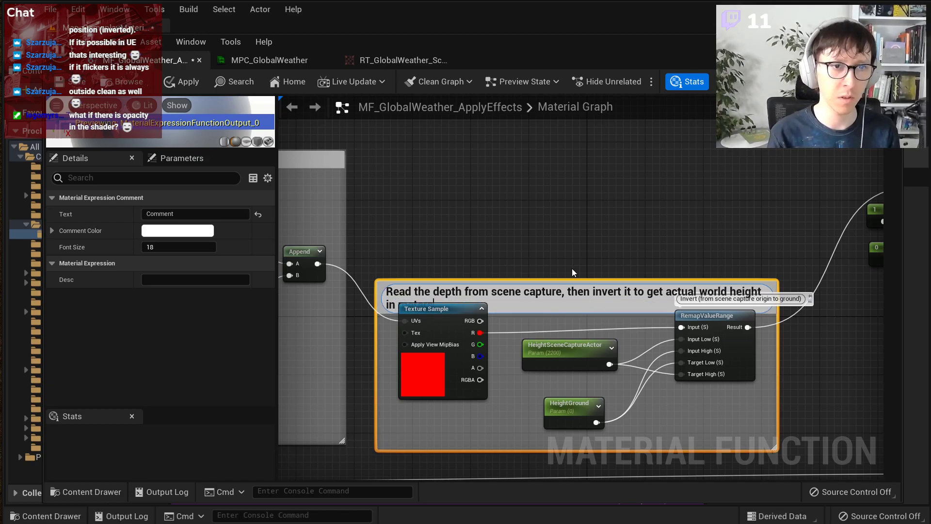
{"action": "left_click", "coordinate": [571, 268]}
Step: Split the depth comment's text into sentences, so it reads 'Read the depth from scene capture. Then invert it to get actual world height in meters'
{"action": "left_click", "coordinate": [579, 288]}
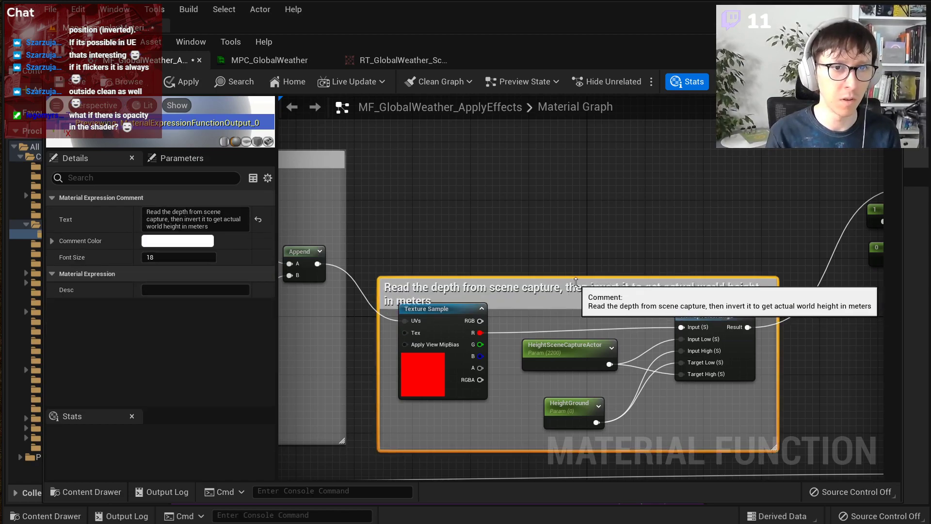
{"action": "double_click", "coordinate": [569, 266]}
{"action": "key", "text": "BackSpace"}
{"action": "type", "text": "."}
{"action": "key", "text": "Right"}
{"action": "key", "text": "Delete"}
{"action": "type", "text": "T"}
{"action": "left_click", "coordinate": [633, 255]}
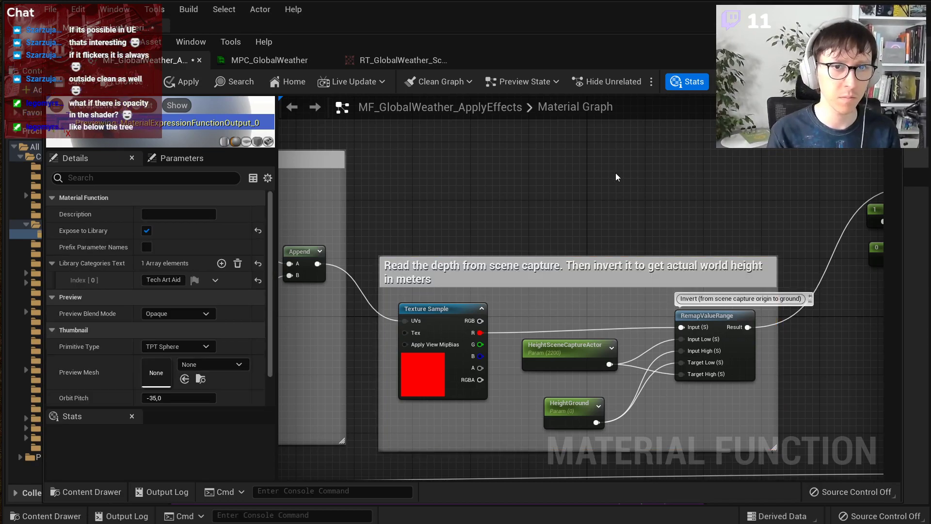
Step: Move the world position, bias, If and constant nodes together farther away from the depth comment
{"action": "scroll", "coordinate": [712, 168], "scroll_direction": "down", "scroll_amount": 4}
{"action": "left_click_drag", "start_coordinate": [709, 164], "coordinate": [498, 282]}
{"action": "left_click_drag", "start_coordinate": [726, 212], "coordinate": [583, 328], "text": "shift"}
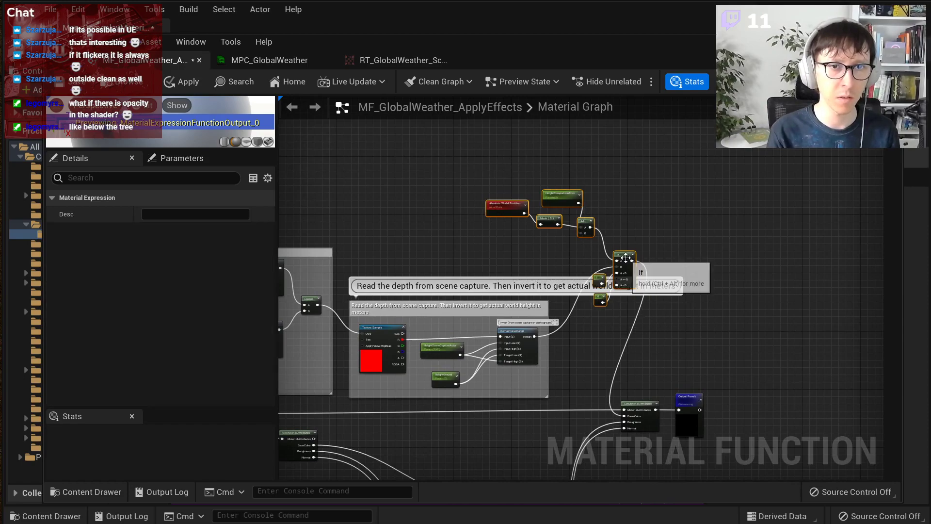
{"action": "left_click_drag", "start_coordinate": [625, 258], "coordinate": [703, 276]}
Step: Group the comparison nodes in a comment: 'Compare pixel height to captured top-down height, to make an occlusion mask of rain'
{"action": "scroll", "coordinate": [704, 277], "scroll_direction": "up", "scroll_amount": 3}
{"action": "right_click", "coordinate": [707, 283]}
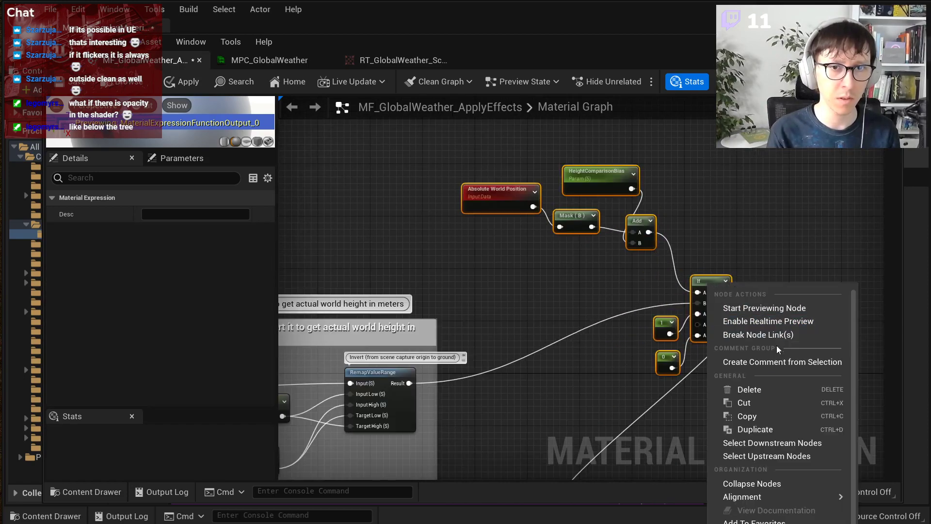
{"action": "left_click", "coordinate": [766, 364]}
{"action": "type", "text": "Compare"}
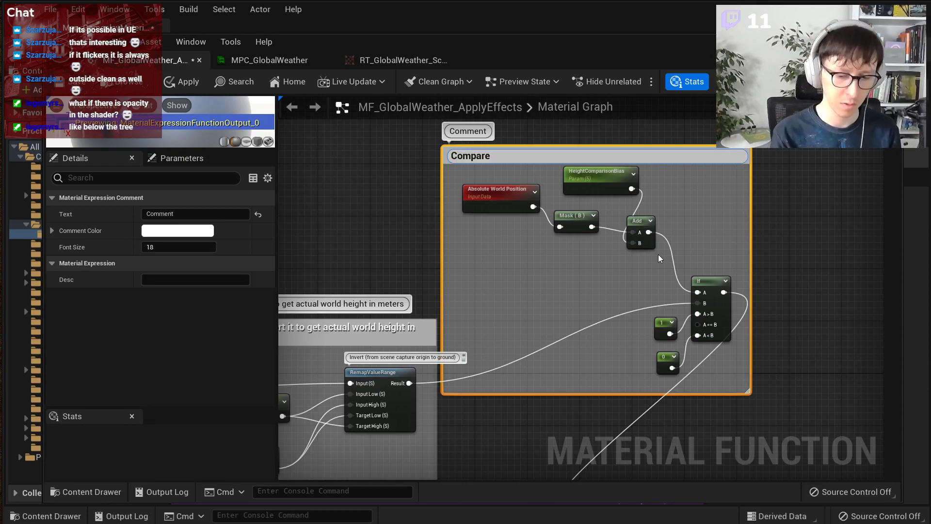
{"action": "type", "text": " pixel height to "}
{"action": "type", "text": "top-down"}
{"action": "key", "text": "Left"}
{"action": "key", "text": "Left"}
{"action": "key", "text": "Left"}
{"action": "key", "text": "Left"}
{"action": "type", "text": "captured"}
{"action": "key", "text": "End"}
{"action": "type", "text": "heioght"}
{"action": "key", "text": "BackSpace"}
{"action": "key", "text": "BackSpace"}
{"action": "key", "text": "BackSpace"}
{"action": "key", "text": "BackSpace"}
{"action": "key", "text": "BackSpace"}
{"action": "type", "text": "ight, to "}
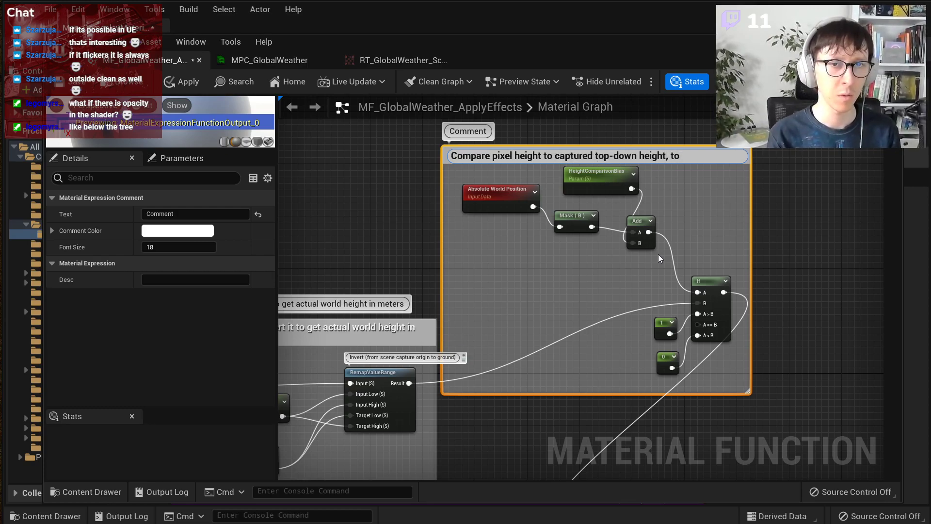
{"action": "type", "text": "make an occ"}
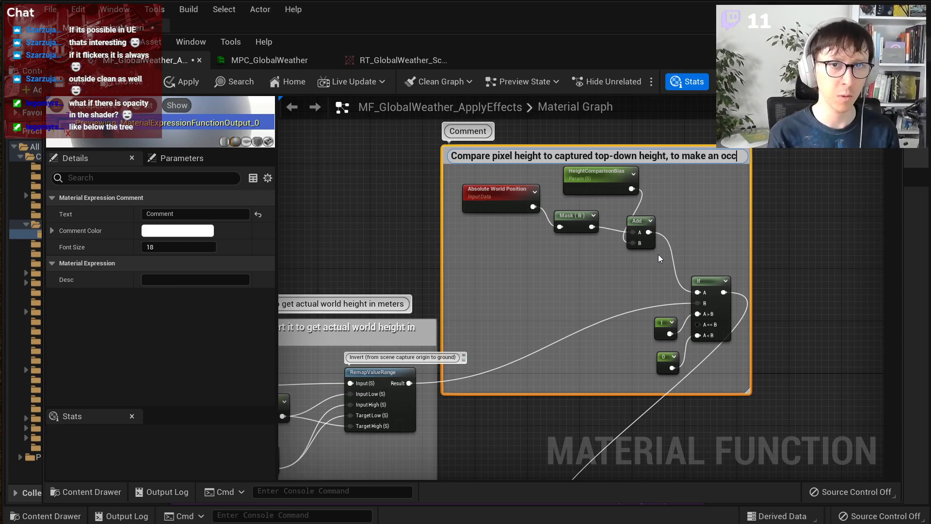
{"action": "type", "text": "lusion mask of rain "}
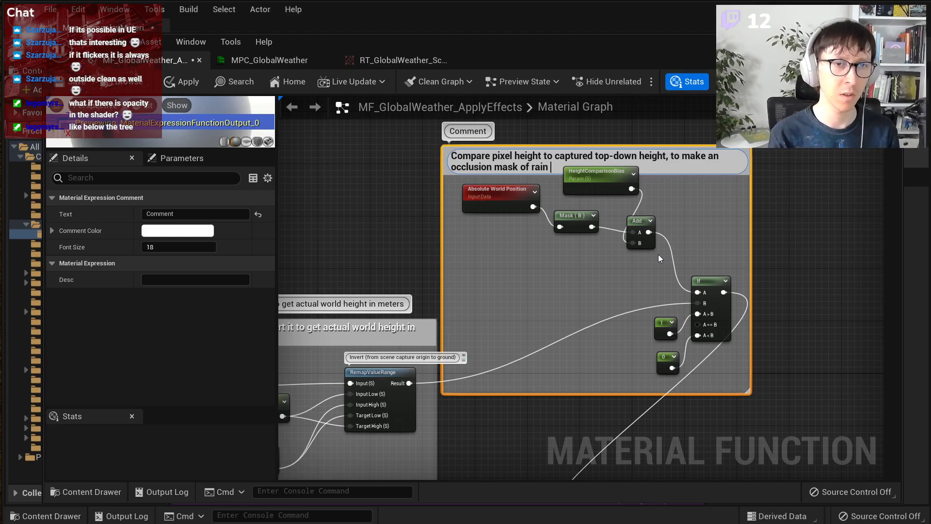
Step: Extend the comparison comment with '(the first "ceiling" will block rain below)'
{"action": "type", "text": "(it"}
{"action": "key", "text": "BackSpace"}
{"action": "key", "text": "BackSpace"}
{"action": "type", "text": "the"}
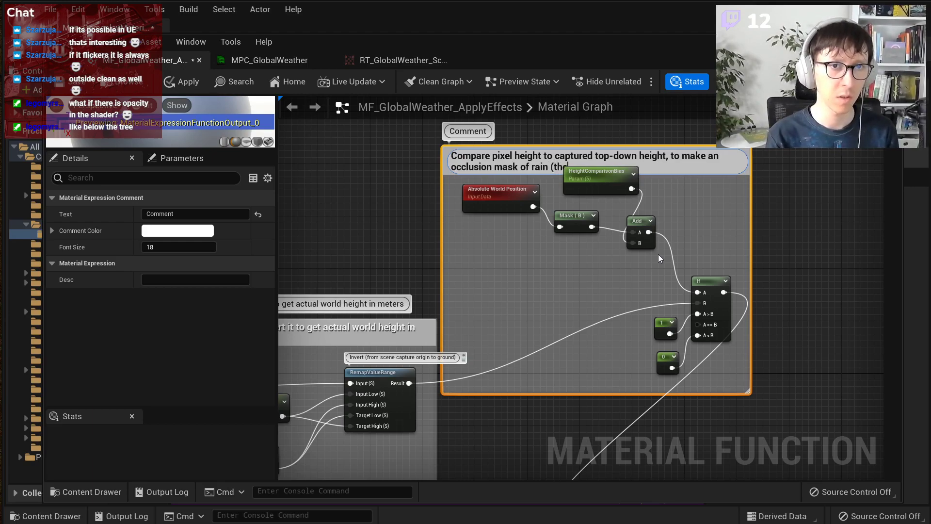
{"action": "type", "text": " first \"ceiling\""}
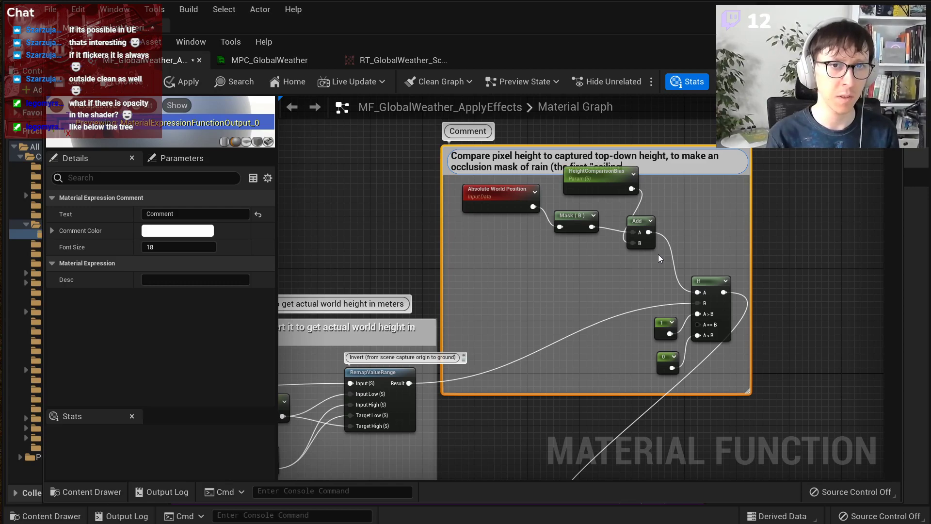
{"action": "type", "text": " will block"}
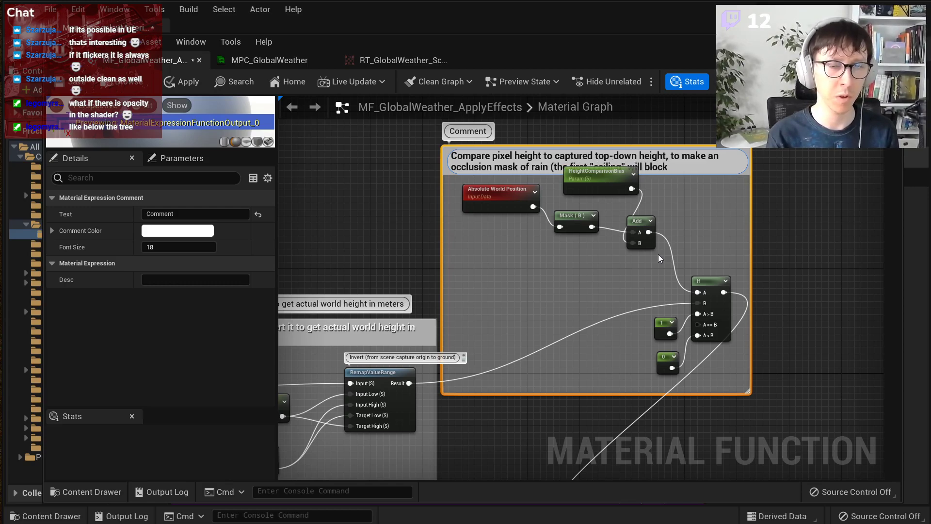
{"action": "type", "text": " rain belko"}
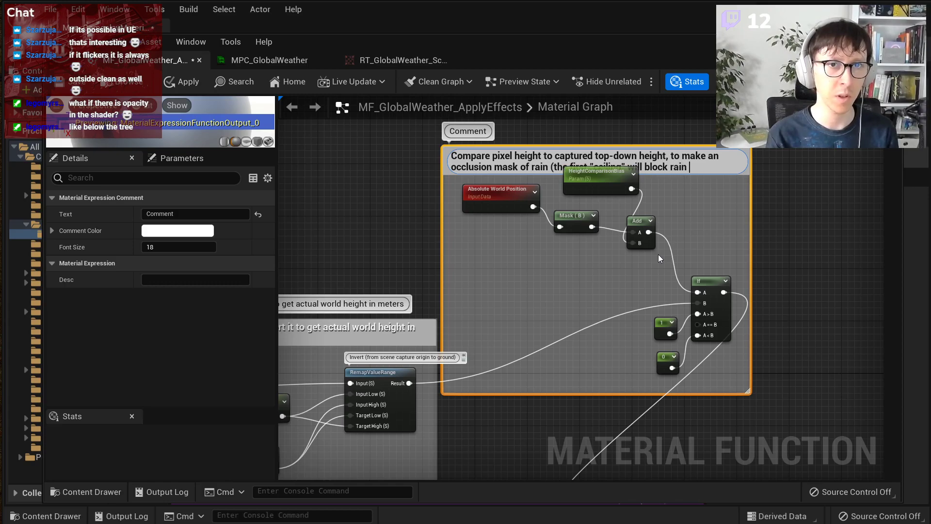
{"action": "key", "text": "BackSpace"}
{"action": "key", "text": "BackSpace"}
{"action": "type", "text": "ow it)"}
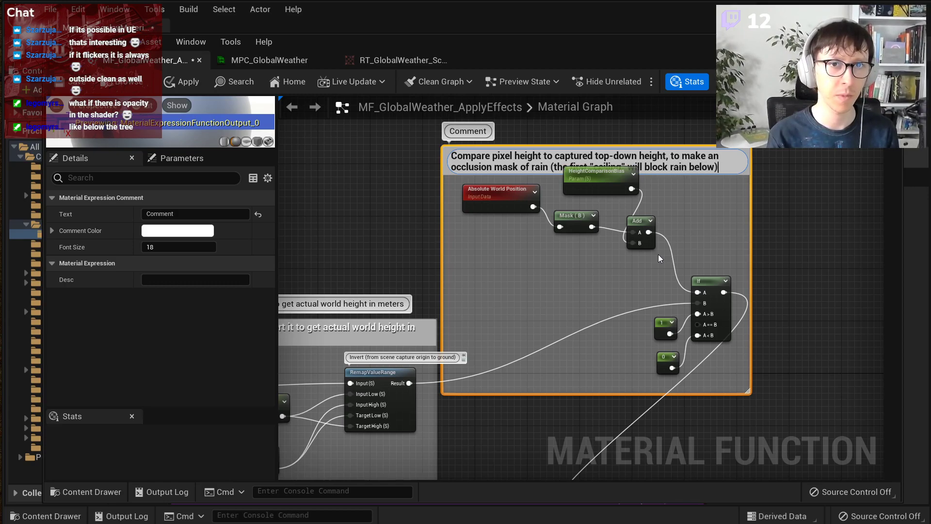
{"action": "key", "text": "BackSpace"}
{"action": "key", "text": "BackSpace"}
{"action": "key", "text": "BackSpace"}
{"action": "key", "text": "BackSpace"}
{"action": "type", "text": ")"}
{"action": "left_click", "coordinate": [779, 287]}
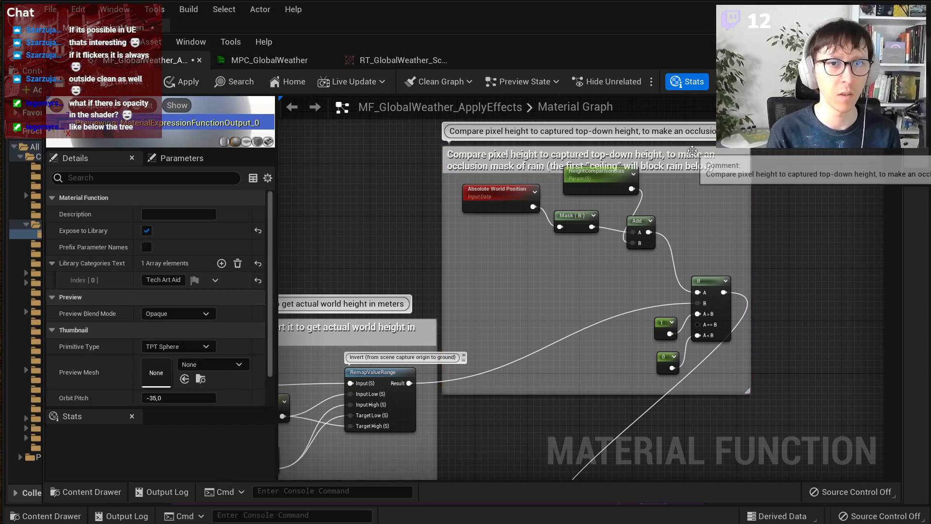
Step: Reword the comparison comment's parenthesis to '(the first rendered "ceiling" will block the rain below)'
{"action": "double_click", "coordinate": [596, 138]}
{"action": "left_click", "coordinate": [593, 145]}
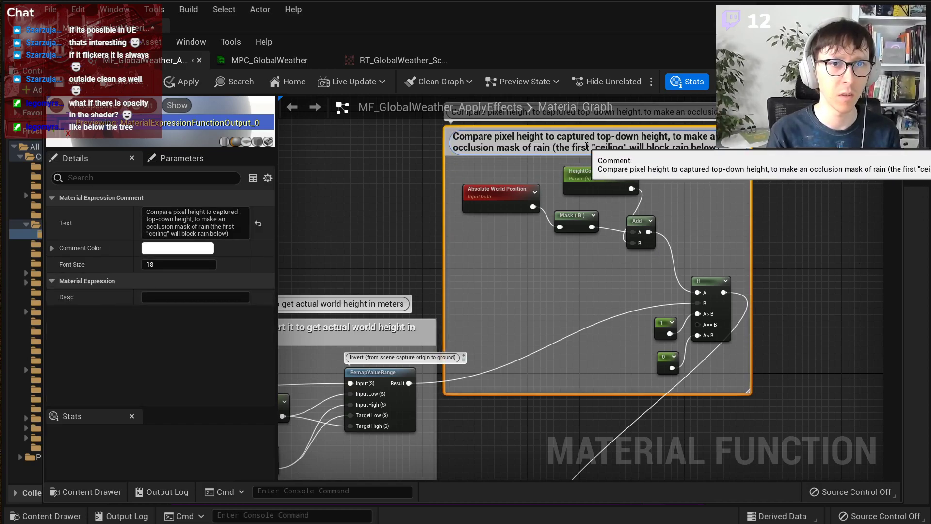
{"action": "type", "text": "rebnd"}
{"action": "key", "text": "BackSpace"}
{"action": "key", "text": "BackSpace"}
{"action": "key", "text": "BackSpace"}
{"action": "type", "text": "ndered"}
{"action": "left_click", "coordinate": [799, 176]}
{"action": "left_click", "coordinate": [706, 145]}
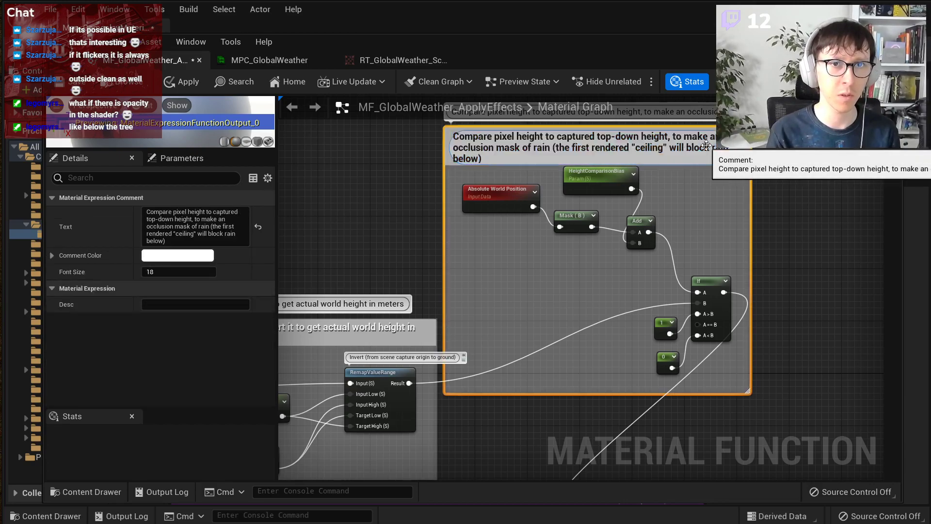
{"action": "left_click", "coordinate": [791, 228]}
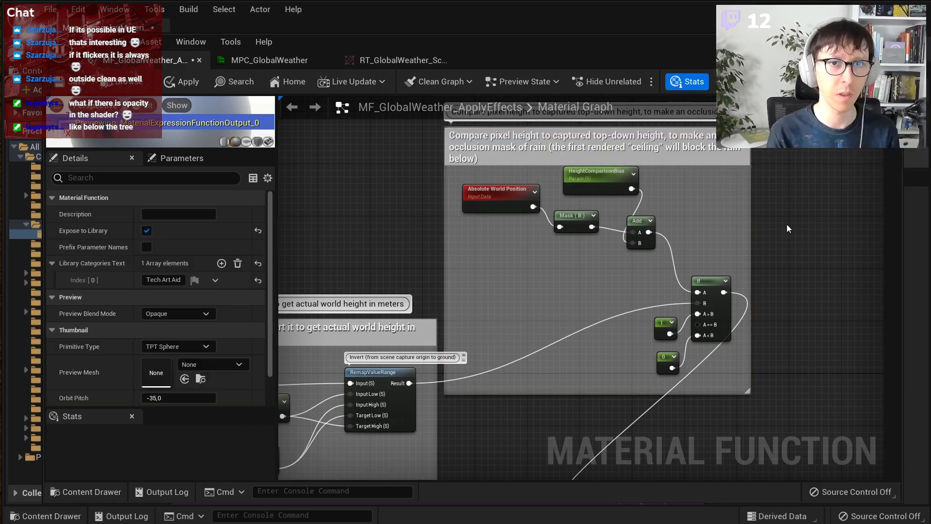
Step: Tidy the comparison group: place HeightComparisonBias below the Absolute World Position and Mask row, and reposition the If node and its constants
{"action": "scroll", "coordinate": [791, 229], "scroll_direction": "down", "scroll_amount": 2}
{"action": "left_click_drag", "start_coordinate": [662, 202], "coordinate": [627, 252]}
{"action": "left_click", "coordinate": [587, 219]}
{"action": "left_click_drag", "start_coordinate": [593, 203], "coordinate": [594, 217]}
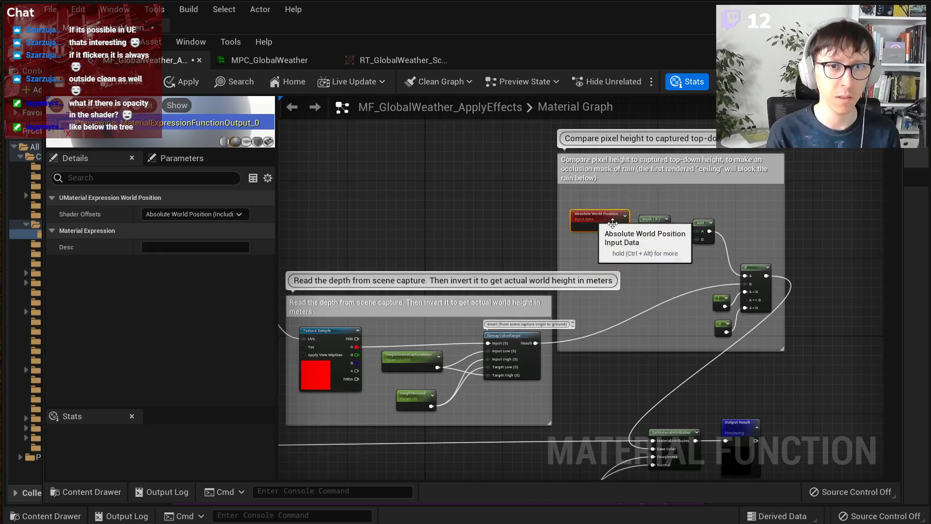
{"action": "scroll", "coordinate": [747, 247], "scroll_direction": "up", "scroll_amount": 2}
{"action": "left_click_drag", "start_coordinate": [753, 273], "coordinate": [753, 232]}
{"action": "left_click_drag", "start_coordinate": [706, 344], "coordinate": [714, 356]}
{"action": "left_click_drag", "start_coordinate": [712, 351], "coordinate": [687, 326]}
{"action": "left_click", "coordinate": [811, 314]}
Step: Shift the UV, depth and comparison groups back toward the graph's start, and lower the comparison group beside the depth group
{"action": "scroll", "coordinate": [771, 279], "scroll_direction": "down", "scroll_amount": 5}
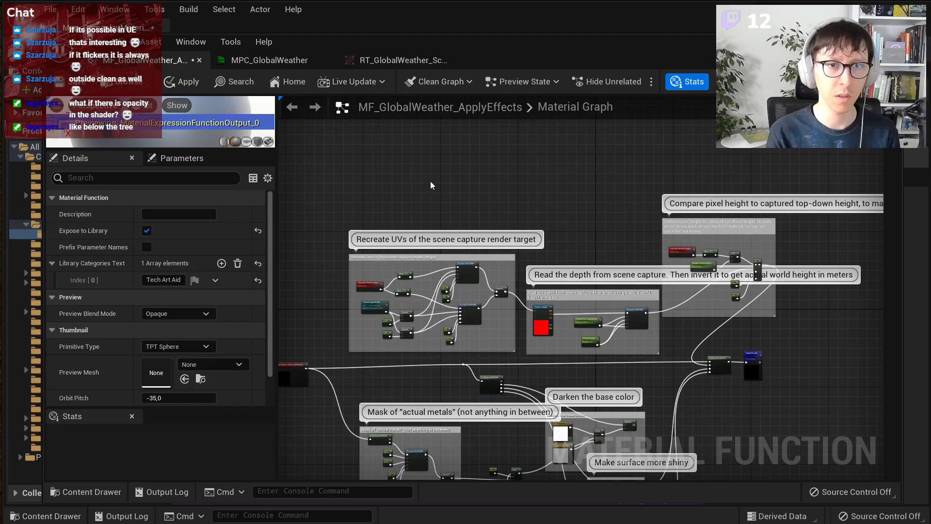
{"action": "scroll", "coordinate": [375, 167], "scroll_direction": "down", "scroll_amount": 2}
{"action": "left_click_drag", "start_coordinate": [343, 146], "coordinate": [831, 321]}
{"action": "scroll", "coordinate": [739, 206], "scroll_direction": "up", "scroll_amount": 3}
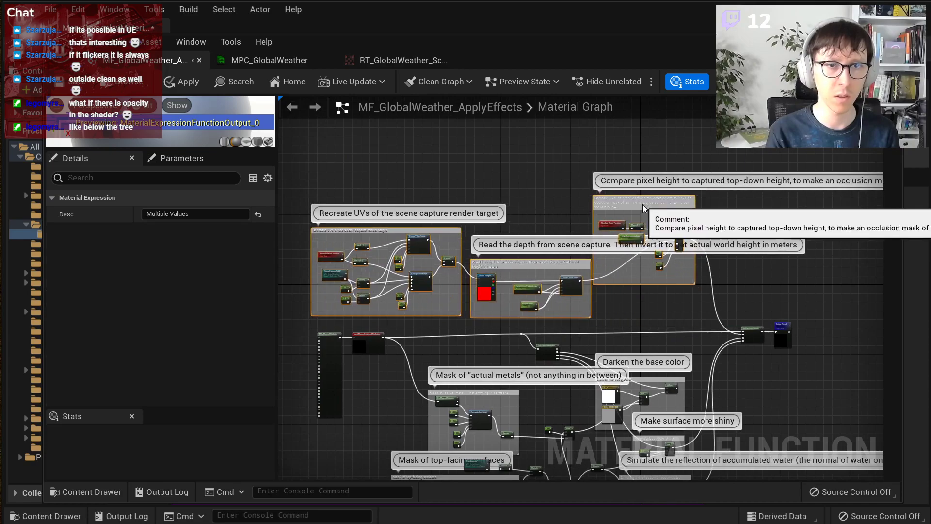
{"action": "left_click", "coordinate": [596, 209]}
{"action": "left_click_drag", "start_coordinate": [595, 209], "coordinate": [610, 264]}
Step: Lower the If node and its two constants slightly within the height comparison group
{"action": "scroll", "coordinate": [684, 338], "scroll_direction": "up", "scroll_amount": 2}
{"action": "left_click", "coordinate": [756, 296]}
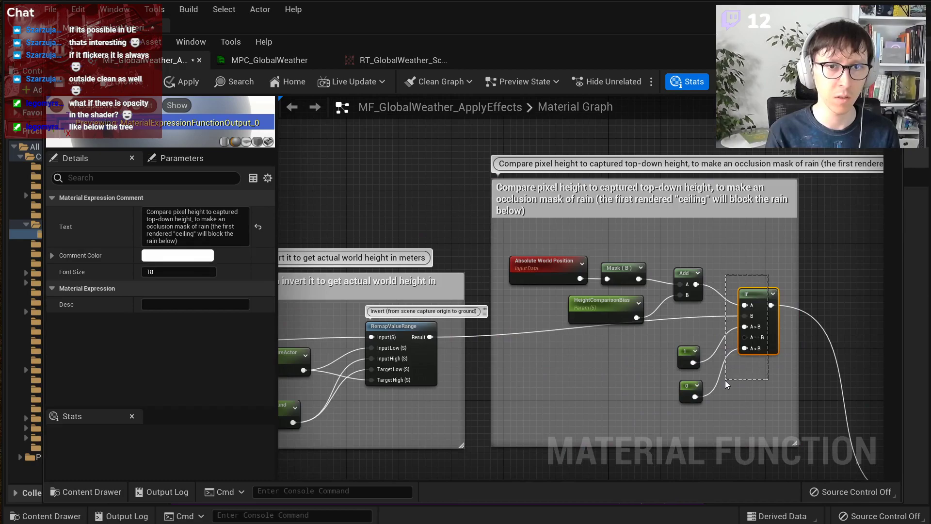
{"action": "left_click_drag", "start_coordinate": [662, 353], "coordinate": [679, 410], "text": "shift"}
{"action": "left_click", "coordinate": [732, 257]}
Step: Move the scene capture UV, depth and height comparison groups together below the Variance texture group
{"action": "scroll", "coordinate": [733, 262], "scroll_direction": "down", "scroll_amount": 2}
{"action": "right_click_drag", "start_coordinate": [774, 263], "coordinate": [748, 206]}
{"action": "scroll", "coordinate": [741, 245], "scroll_direction": "down", "scroll_amount": 3}
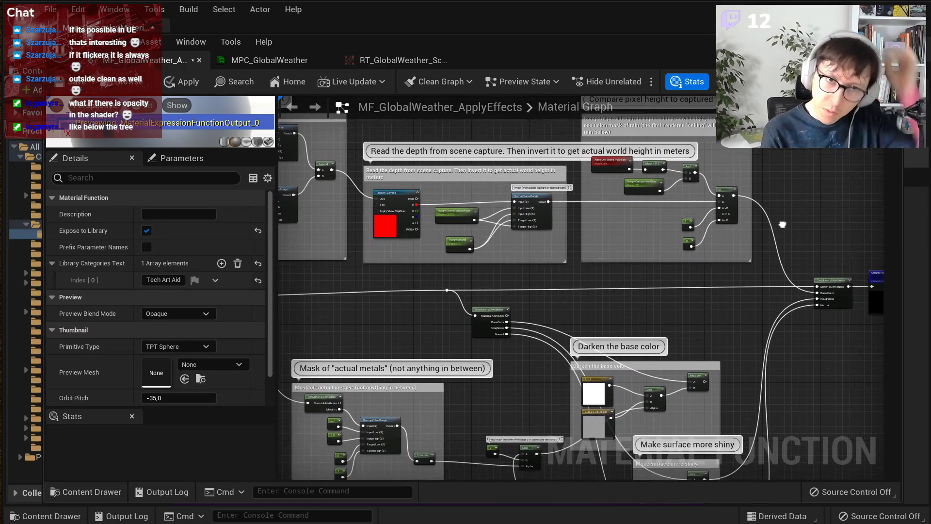
{"action": "left_click_drag", "start_coordinate": [331, 143], "coordinate": [776, 268]}
{"action": "right_click_drag", "start_coordinate": [842, 358], "coordinate": [760, 281]}
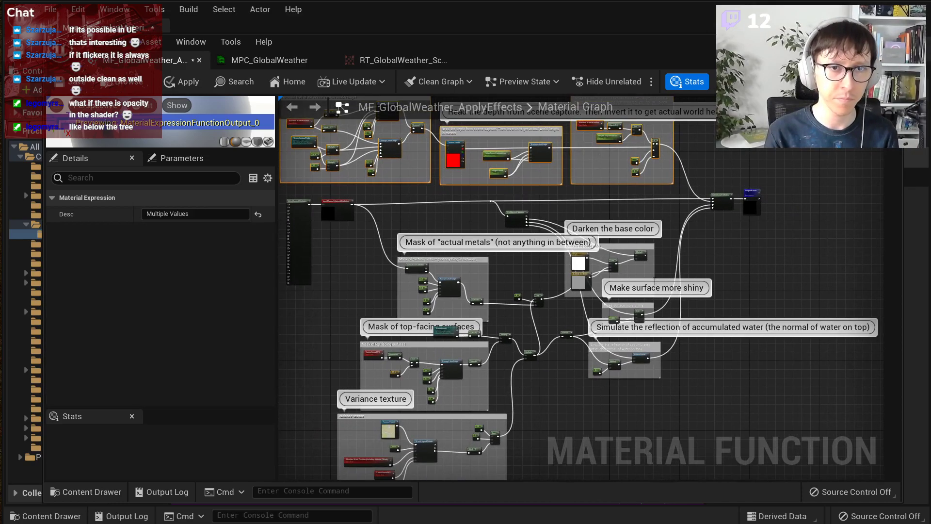
{"action": "scroll", "coordinate": [751, 201], "scroll_direction": "down", "scroll_amount": 2}
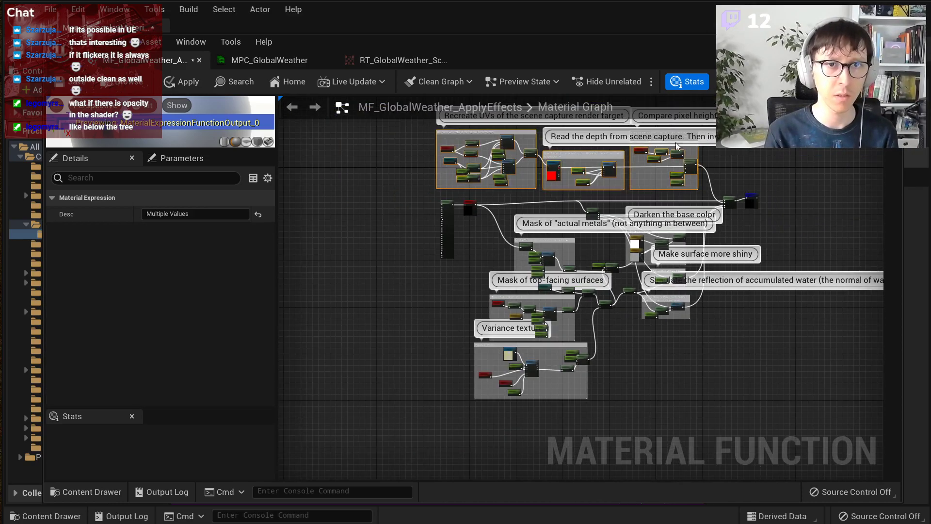
{"action": "left_click_drag", "start_coordinate": [487, 143], "coordinate": [377, 435]}
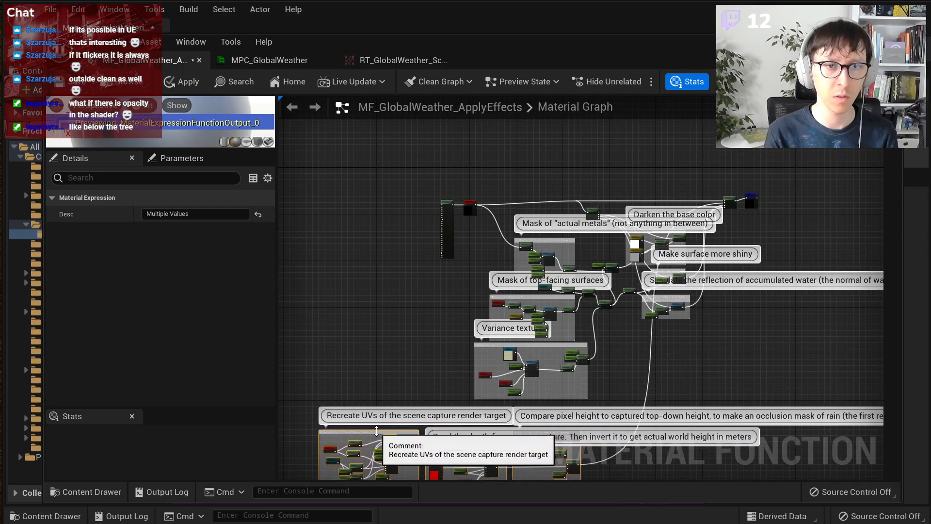
{"action": "right_click_drag", "start_coordinate": [697, 375], "coordinate": [738, 275]}
{"action": "scroll", "coordinate": [526, 349], "scroll_direction": "up", "scroll_amount": 2}
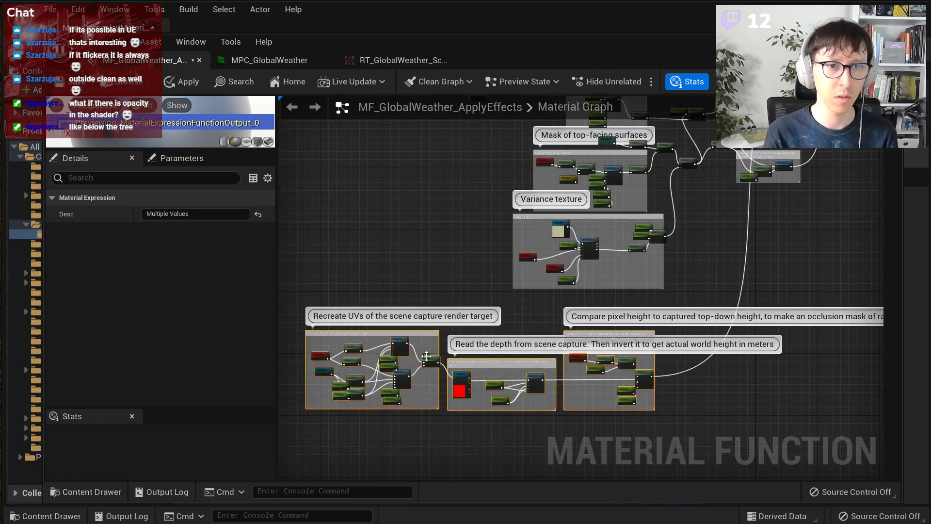
Step: Enclose the UV, depth and comparison groups in a new comment titled 'Mask rain in interioir'
{"action": "right_click", "coordinate": [391, 339]}
{"action": "key", "text": "Escape"}
{"action": "right_click", "coordinate": [370, 336]}
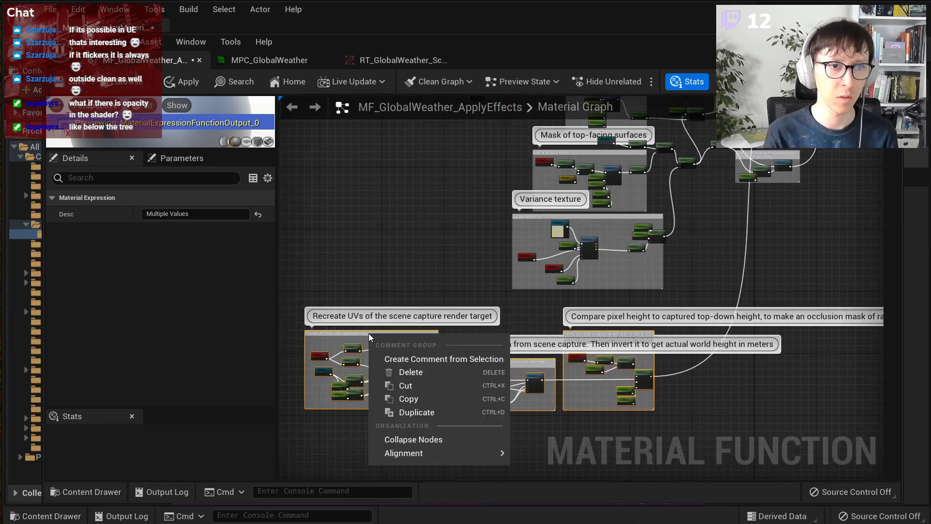
{"action": "left_click", "coordinate": [435, 359]}
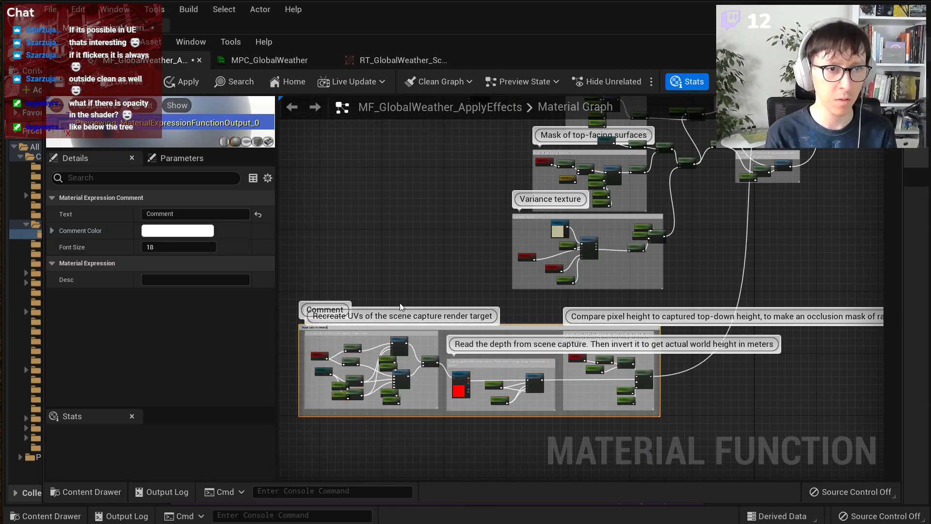
{"action": "left_click", "coordinate": [400, 303]}
{"action": "scroll", "coordinate": [409, 291], "scroll_direction": "up", "scroll_amount": 3}
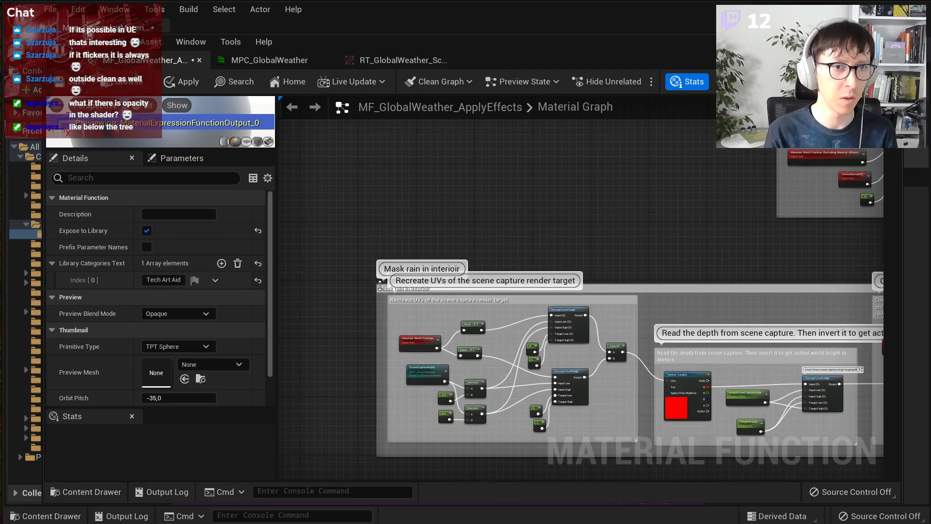
Step: Extend the enclosing comment's upper edge above the nested group titles and retitle it 'Remove rain in interiors'
{"action": "left_click_drag", "start_coordinate": [383, 283], "coordinate": [386, 265]}
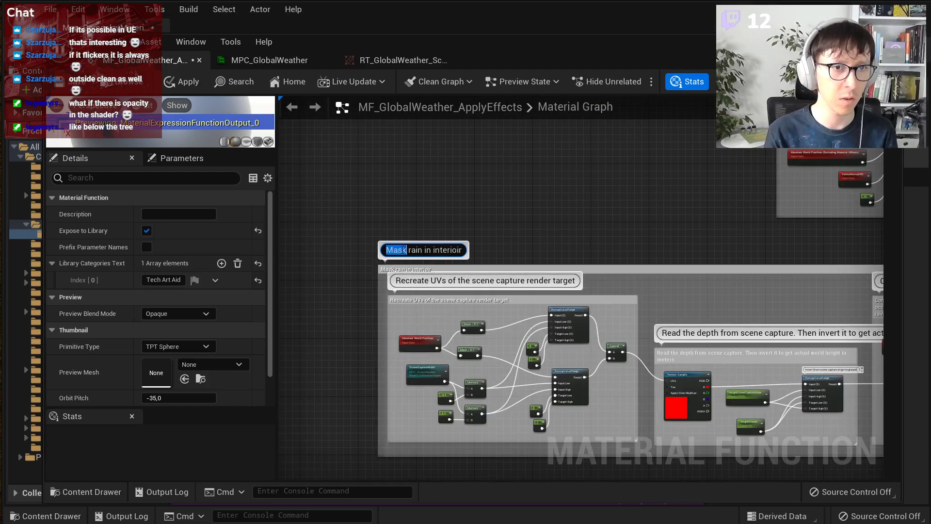
{"action": "type", "text": "Remove"}
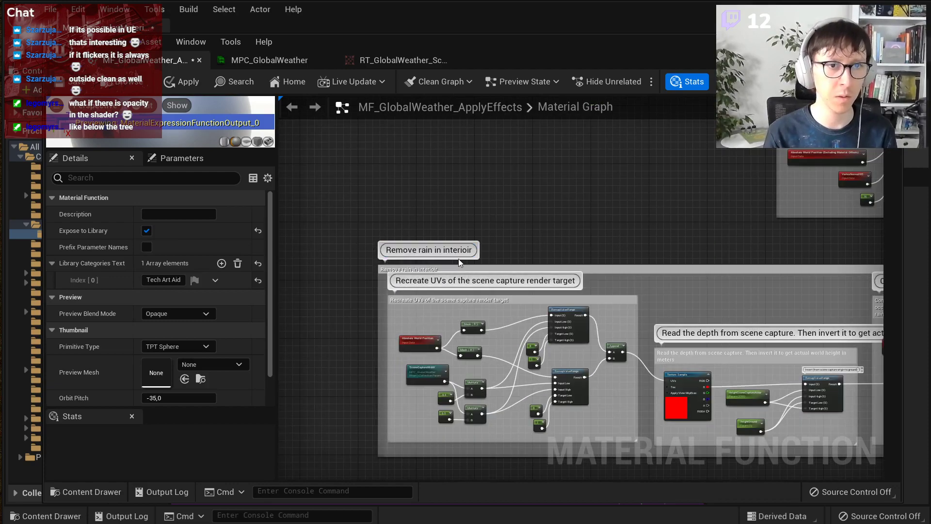
{"action": "double_click", "coordinate": [457, 250]}
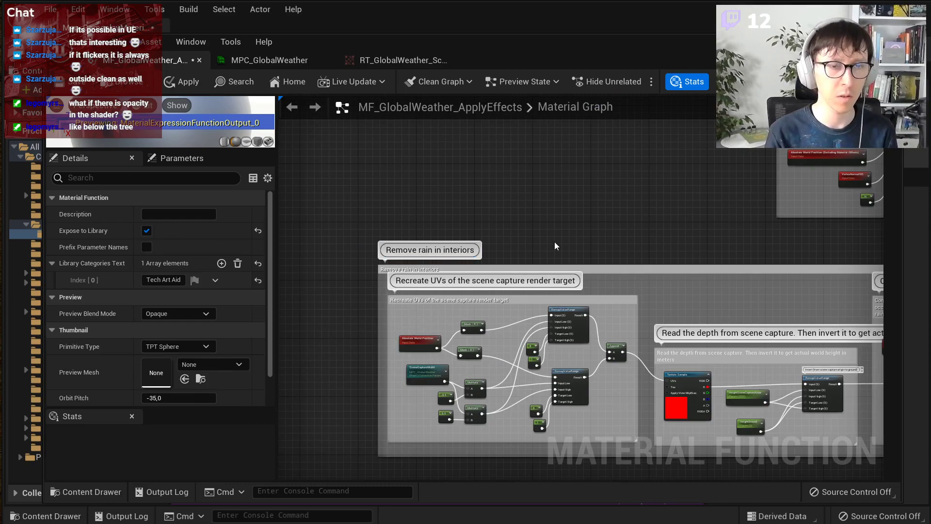
Step: Add a Multiply after the combined rain and variance mask, reroute that mask's outgoing links through it, and feed the If occlusion mask into B
{"action": "scroll", "coordinate": [554, 245], "scroll_direction": "down", "scroll_amount": 3}
{"action": "right_click_drag", "start_coordinate": [675, 262], "coordinate": [679, 324]}
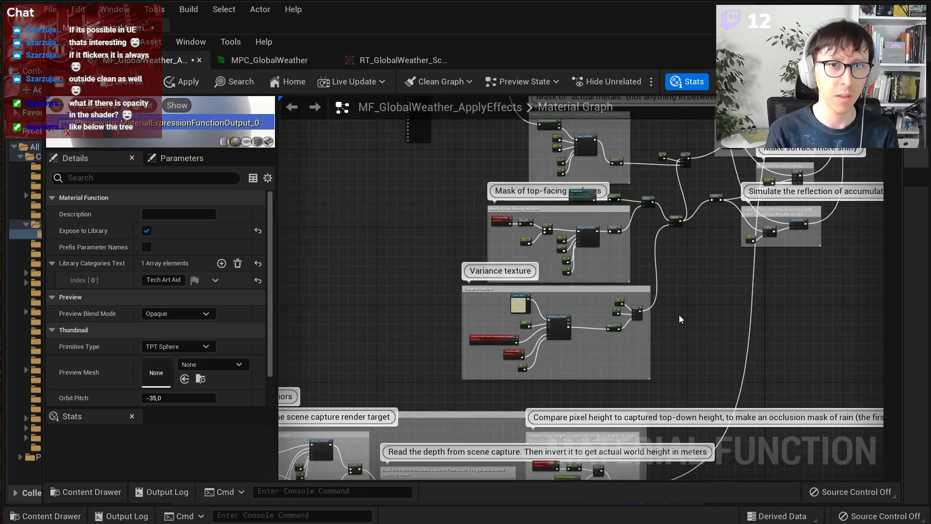
{"action": "scroll", "coordinate": [674, 316], "scroll_direction": "up", "scroll_amount": 5}
{"action": "left_click", "coordinate": [651, 350]}
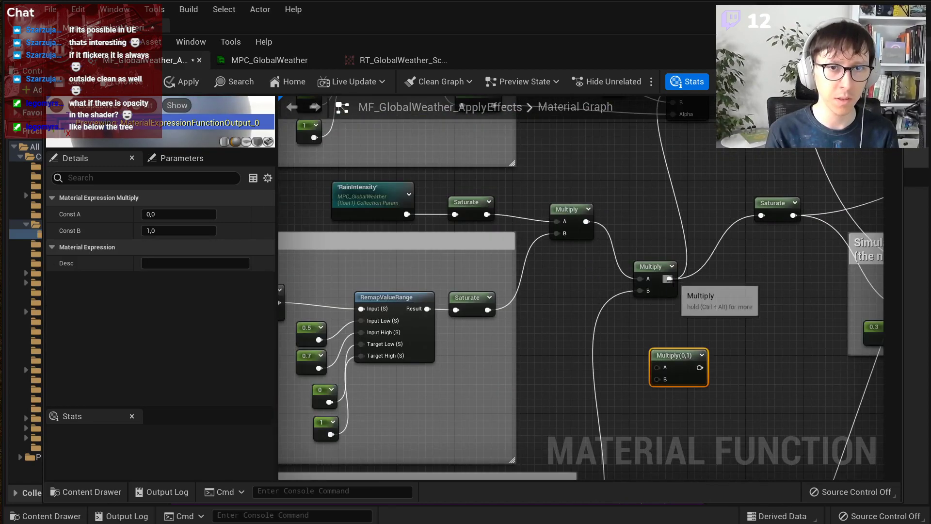
{"action": "left_click_drag", "start_coordinate": [669, 279], "coordinate": [700, 367], "text": "ctrl"}
{"action": "left_click_drag", "start_coordinate": [669, 279], "coordinate": [657, 367]}
{"action": "scroll", "coordinate": [660, 365], "scroll_direction": "down", "scroll_amount": 3}
{"action": "right_click_drag", "start_coordinate": [664, 365], "coordinate": [682, 223]}
{"action": "left_click_drag", "start_coordinate": [683, 223], "coordinate": [585, 246]}
Step: Connect the output of the Multiply in the 'Darken the base color' group to Base Color on the final material attributes node
{"action": "scroll", "coordinate": [725, 207], "scroll_direction": "down", "scroll_amount": 3}
{"action": "right_click_drag", "start_coordinate": [724, 201], "coordinate": [671, 441]}
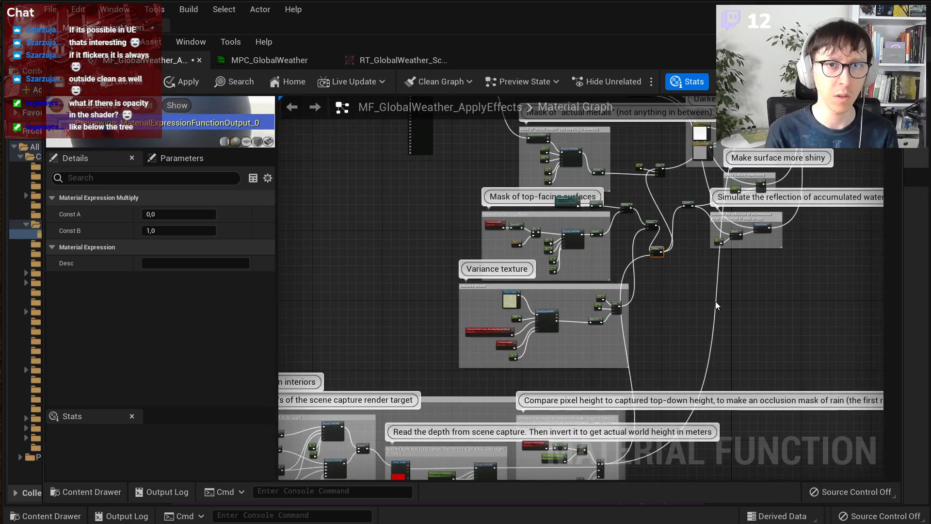
{"action": "right_click_drag", "start_coordinate": [757, 134], "coordinate": [669, 299]}
{"action": "scroll", "coordinate": [670, 298], "scroll_direction": "up", "scroll_amount": 4}
{"action": "left_click_drag", "start_coordinate": [706, 274], "coordinate": [845, 179]}
Step: Review the metal mask, top-facing mask, variance texture and rain removal groups along with their connections
{"action": "scroll", "coordinate": [555, 209], "scroll_direction": "down", "scroll_amount": 4}
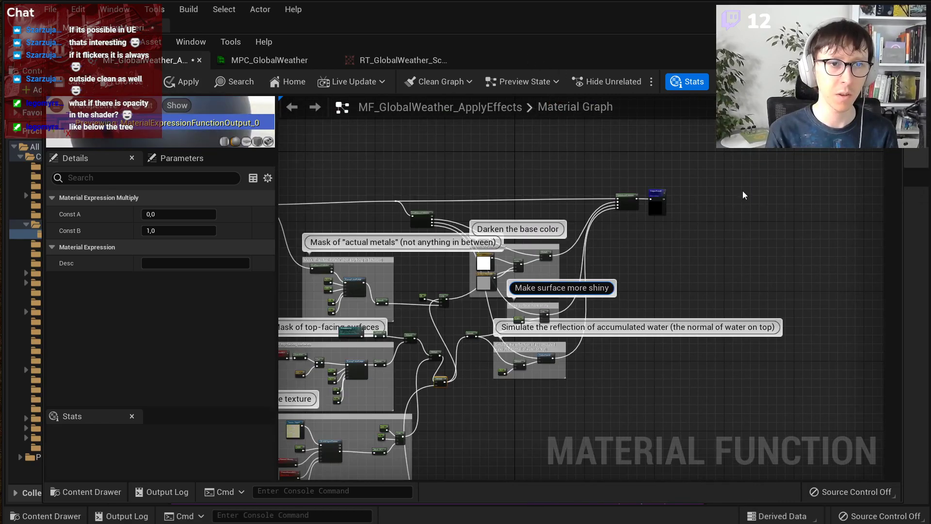
{"action": "right_click_drag", "start_coordinate": [745, 194], "coordinate": [872, 187]}
{"action": "scroll", "coordinate": [635, 199], "scroll_direction": "up", "scroll_amount": 3}
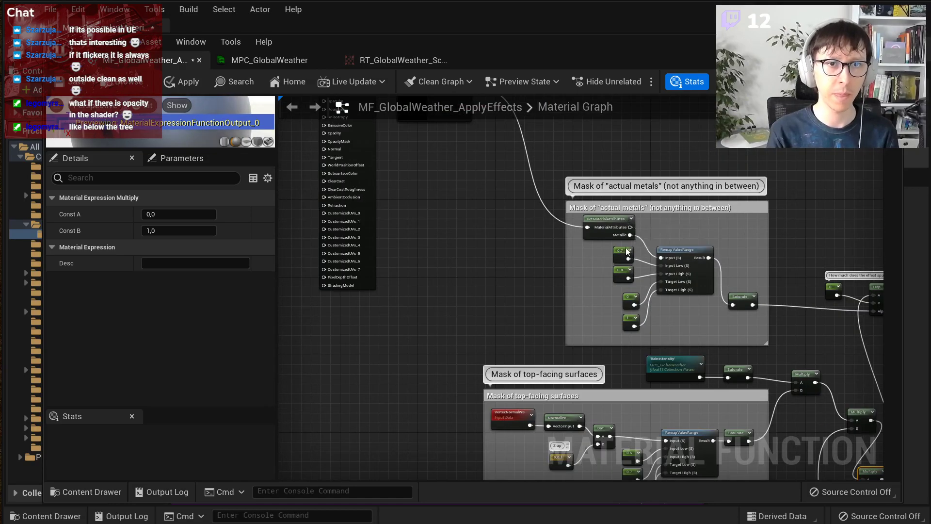
{"action": "right_click_drag", "start_coordinate": [622, 216], "coordinate": [599, 362]}
{"action": "scroll", "coordinate": [582, 307], "scroll_direction": "up", "scroll_amount": 1}
{"action": "right_click_drag", "start_coordinate": [583, 308], "coordinate": [545, 231]}
{"action": "right_click_drag", "start_coordinate": [798, 299], "coordinate": [627, 272]}
{"action": "scroll", "coordinate": [648, 296], "scroll_direction": "down", "scroll_amount": 2}
{"action": "right_click_drag", "start_coordinate": [626, 344], "coordinate": [644, 230]}
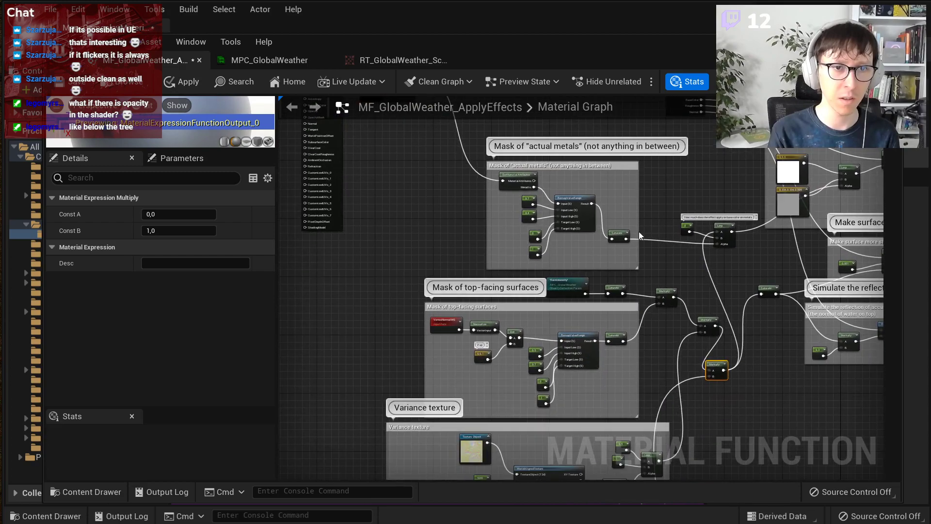
{"action": "scroll", "coordinate": [432, 331], "scroll_direction": "up", "scroll_amount": 1}
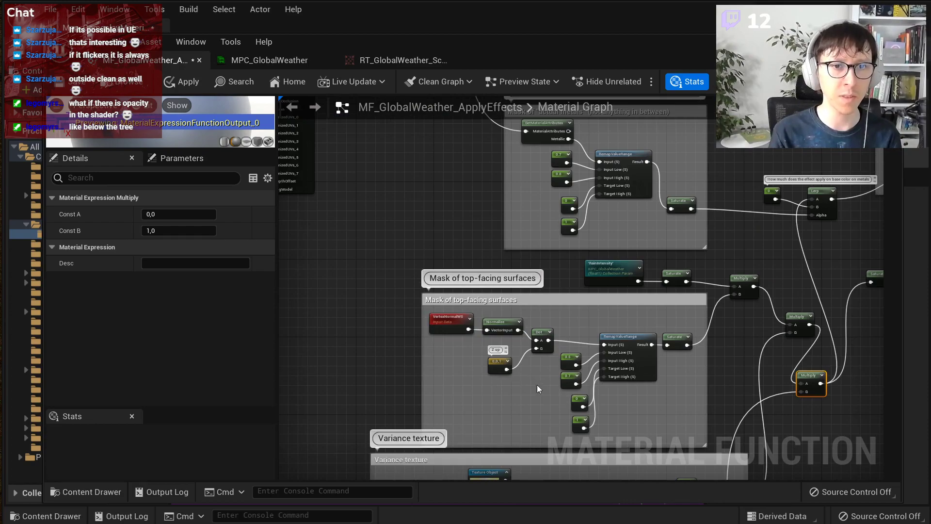
{"action": "right_click_drag", "start_coordinate": [529, 379], "coordinate": [551, 255]}
{"action": "scroll", "coordinate": [571, 290], "scroll_direction": "down", "scroll_amount": 1}
{"action": "right_click_drag", "start_coordinate": [571, 290], "coordinate": [524, 206]}
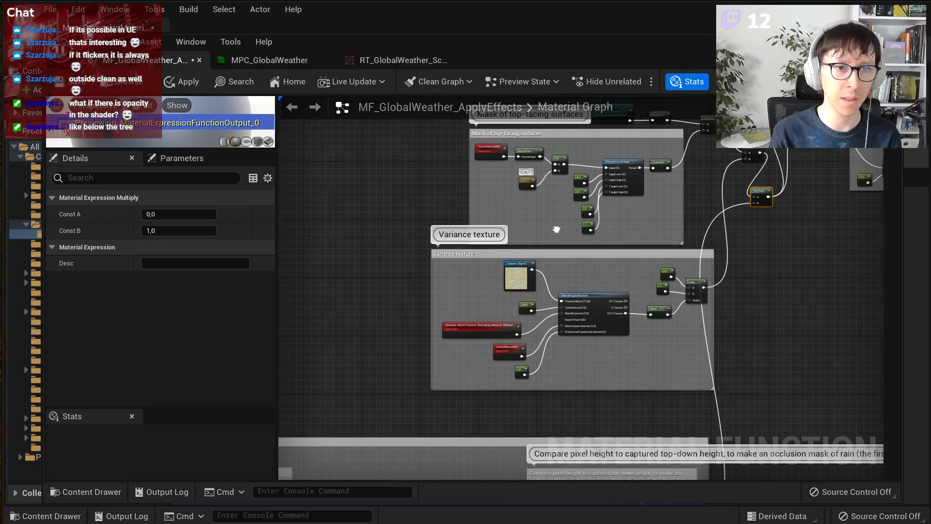
{"action": "scroll", "coordinate": [485, 209], "scroll_direction": "up", "scroll_amount": 3}
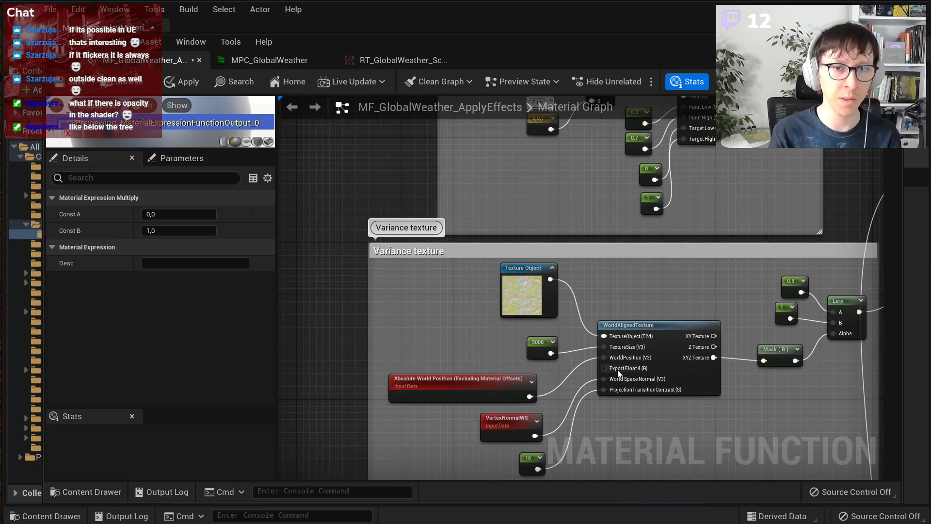
{"action": "scroll", "coordinate": [618, 370], "scroll_direction": "down", "scroll_amount": 2}
{"action": "right_click_drag", "start_coordinate": [737, 372], "coordinate": [740, 193]}
{"action": "right_click_drag", "start_coordinate": [566, 295], "coordinate": [748, 224]}
{"action": "right_click_drag", "start_coordinate": [458, 253], "coordinate": [476, 254]}
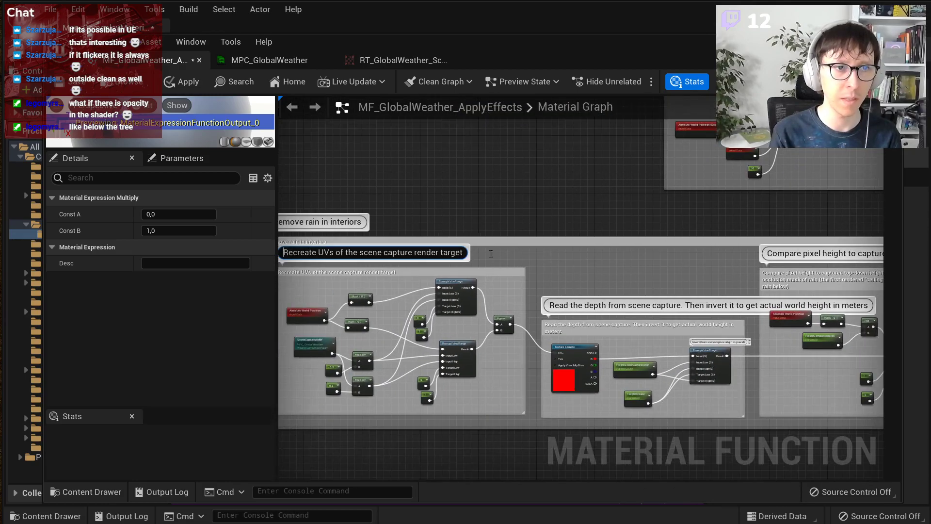
{"action": "right_click_drag", "start_coordinate": [818, 287], "coordinate": [643, 288]}
{"action": "right_click_drag", "start_coordinate": [722, 217], "coordinate": [597, 425]}
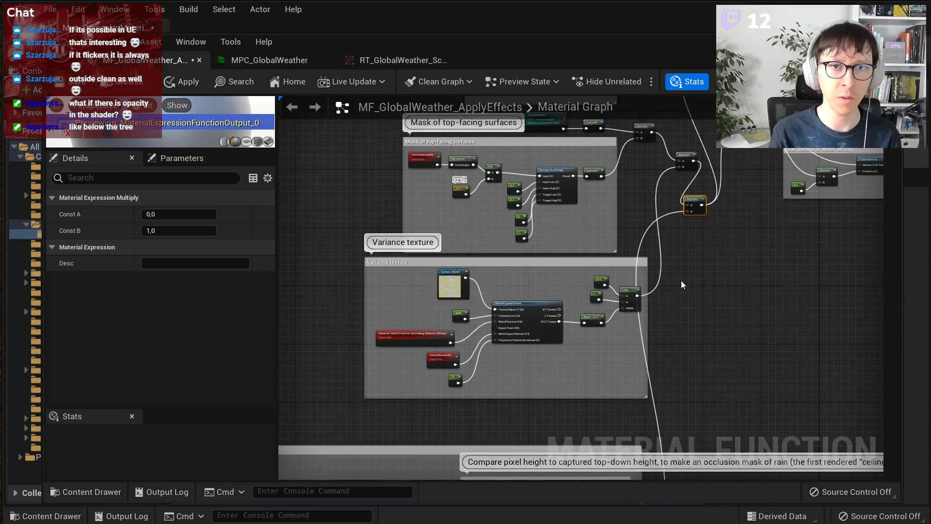
Step: Review how the combined mask drives the base color, shininess and water reflection groups up to the function output
{"action": "right_click_drag", "start_coordinate": [693, 232], "coordinate": [591, 436]}
{"action": "right_click_drag", "start_coordinate": [630, 306], "coordinate": [577, 372]}
{"action": "left_click", "coordinate": [577, 371]}
{"action": "scroll", "coordinate": [654, 299], "scroll_direction": "up", "scroll_amount": 3}
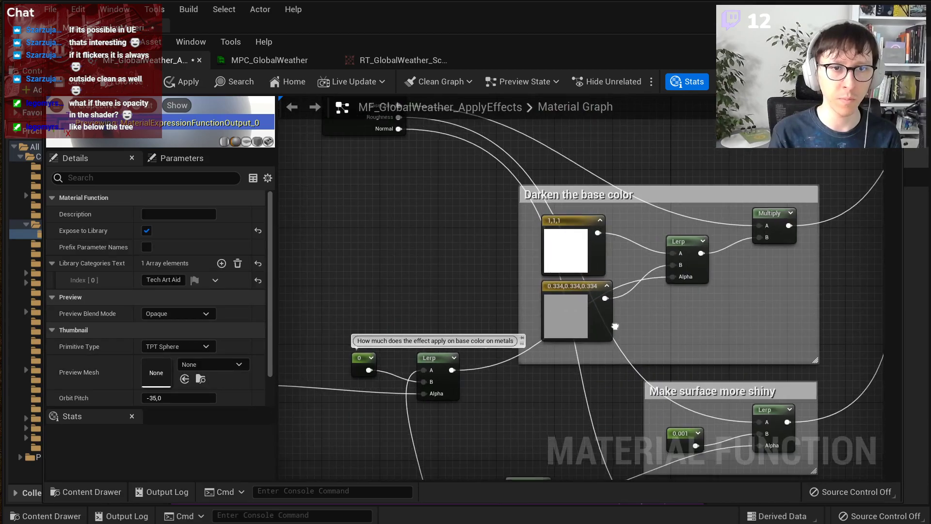
{"action": "right_click_drag", "start_coordinate": [560, 292], "coordinate": [439, 262]}
{"action": "right_click_drag", "start_coordinate": [568, 417], "coordinate": [537, 288]}
{"action": "scroll", "coordinate": [637, 344], "scroll_direction": "down", "scroll_amount": 1}
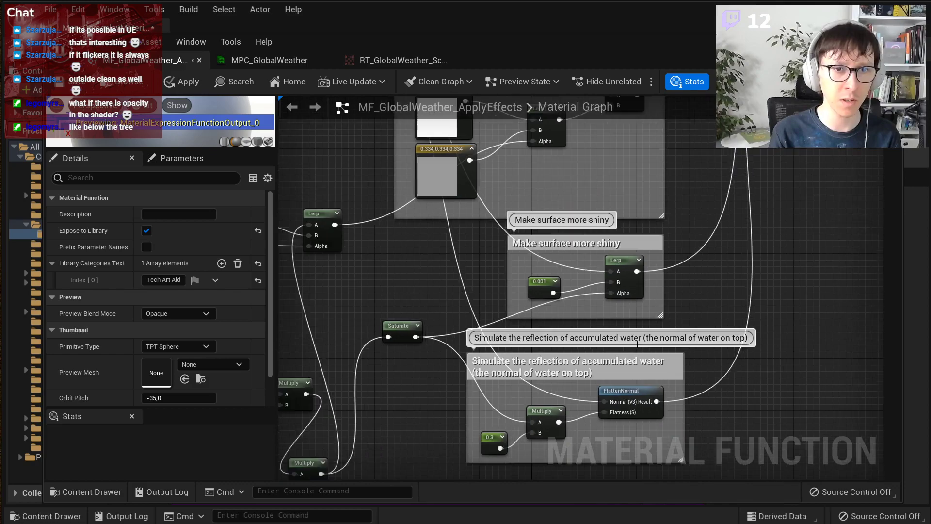
{"action": "right_click_drag", "start_coordinate": [736, 200], "coordinate": [631, 428]}
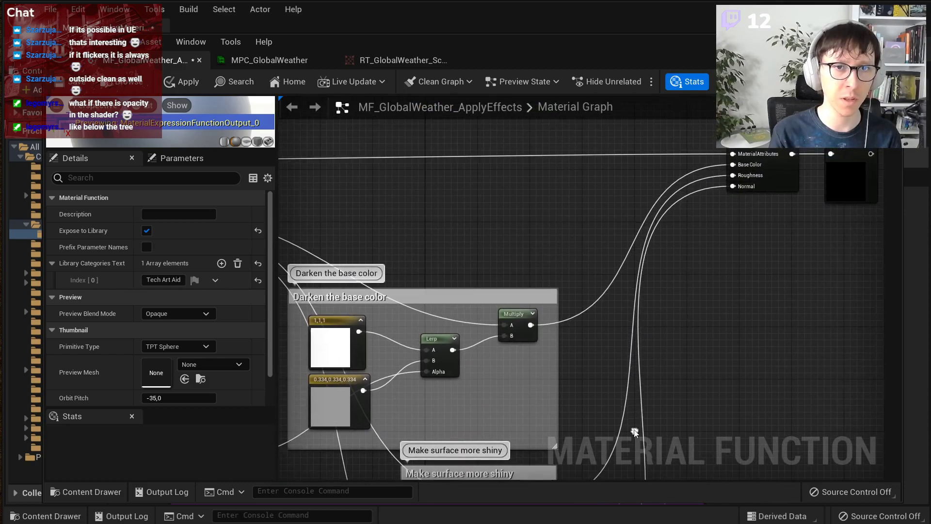
{"action": "scroll", "coordinate": [713, 224], "scroll_direction": "down", "scroll_amount": 2}
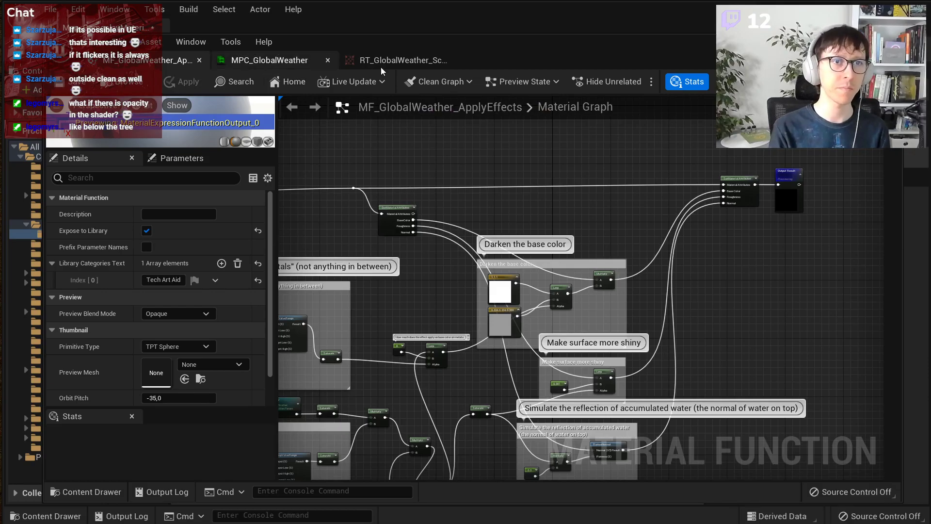
Step: Return to the level, open the ground's material instance MI_Fortress_Ground, and open its parent material M_GlobalWeather_Generic_Simple
{"action": "left_click", "coordinate": [843, 40]}
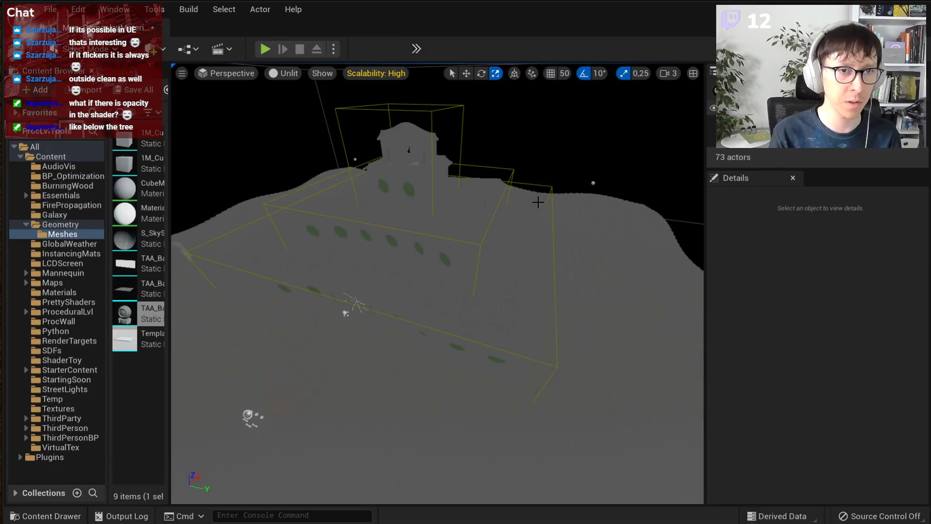
{"action": "left_click", "coordinate": [509, 197]}
{"action": "scroll", "coordinate": [819, 430], "scroll_direction": "down", "scroll_amount": 2}
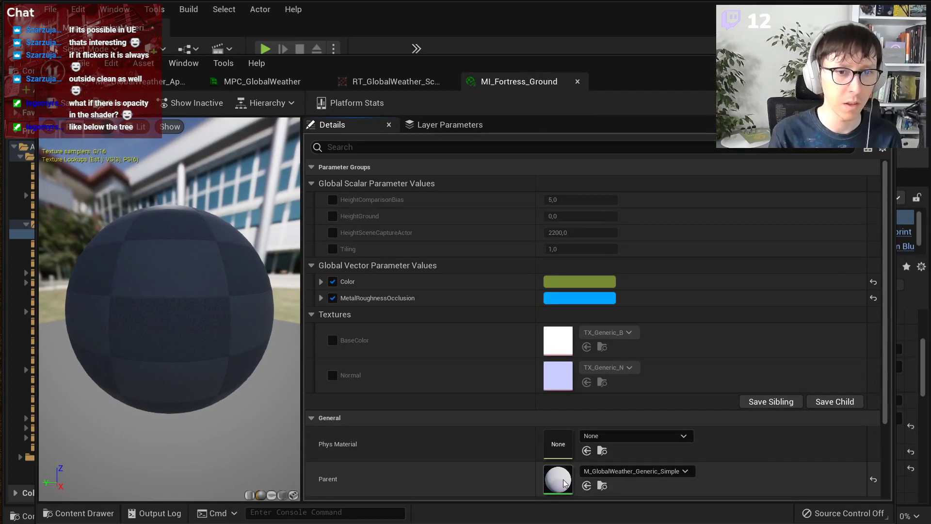
{"action": "double_click", "coordinate": [556, 474]}
Step: Examine how MF_GlobalWeather_ApplyEffects is placed between MakeMaterialAttributes and the material output, checking it against the function's own graph
{"action": "right_click_drag", "start_coordinate": [480, 315], "coordinate": [723, 309]}
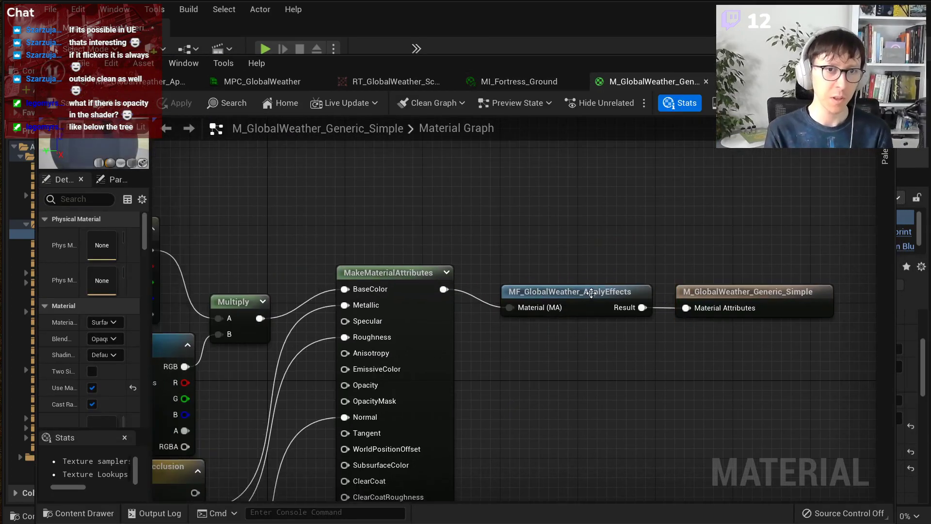
{"action": "left_click", "coordinate": [534, 291]}
{"action": "right_click_drag", "start_coordinate": [397, 275], "coordinate": [518, 184]}
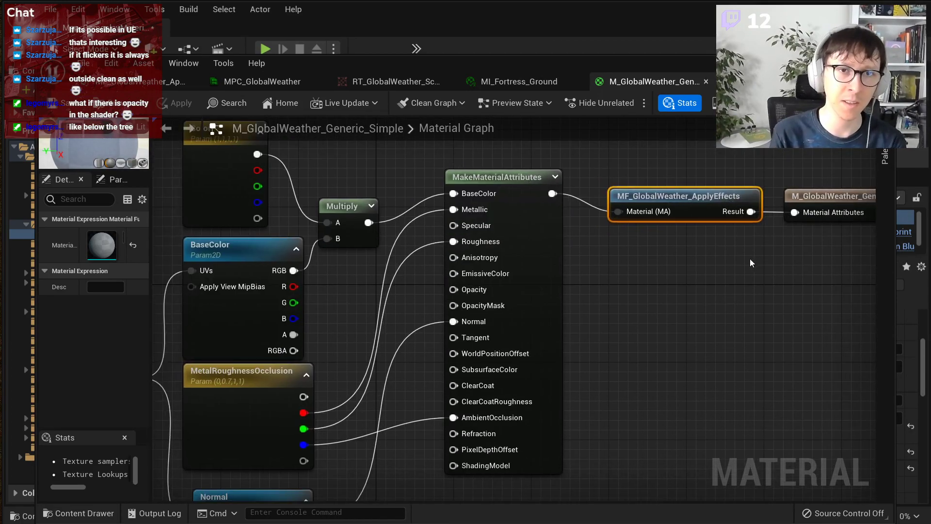
{"action": "right_click_drag", "start_coordinate": [743, 221], "coordinate": [618, 236]}
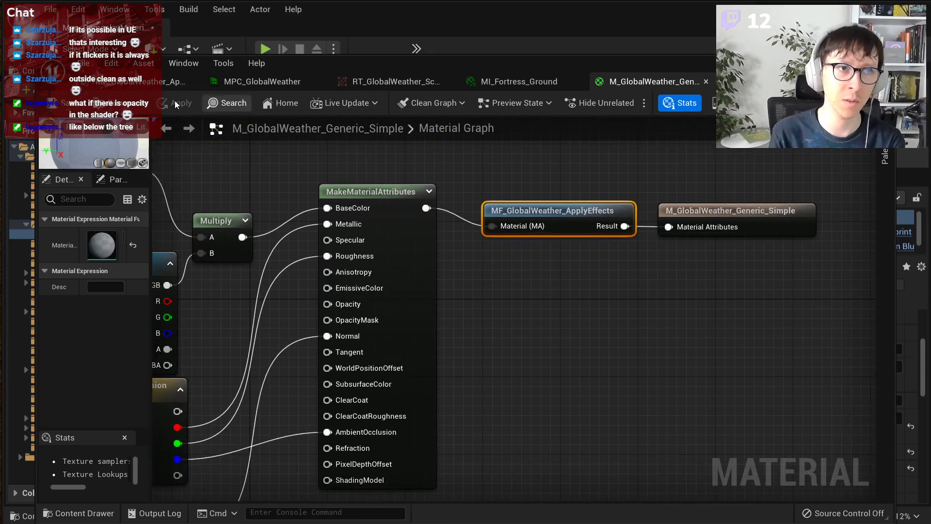
{"action": "left_click", "coordinate": [165, 82]}
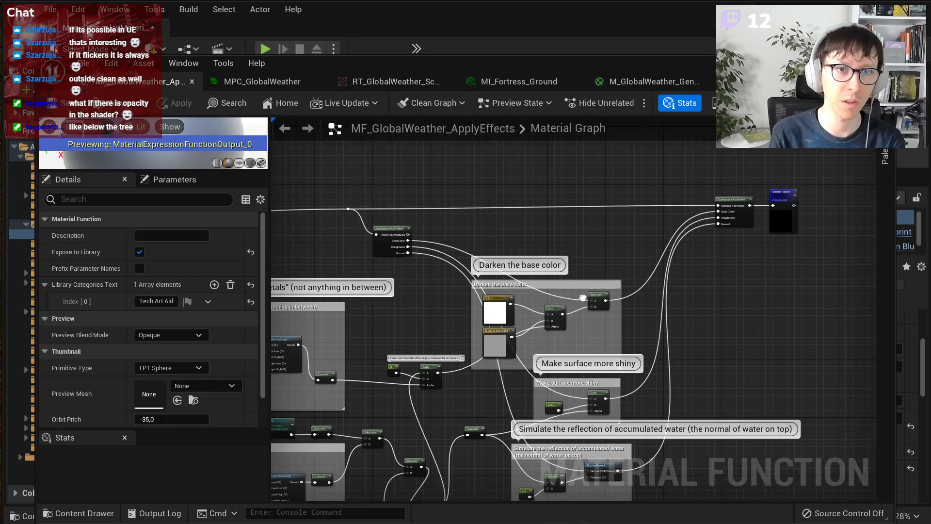
{"action": "scroll", "coordinate": [420, 331], "scroll_direction": "down", "scroll_amount": 2}
{"action": "right_click_drag", "start_coordinate": [421, 331], "coordinate": [675, 230]}
{"action": "left_click", "coordinate": [634, 83]}
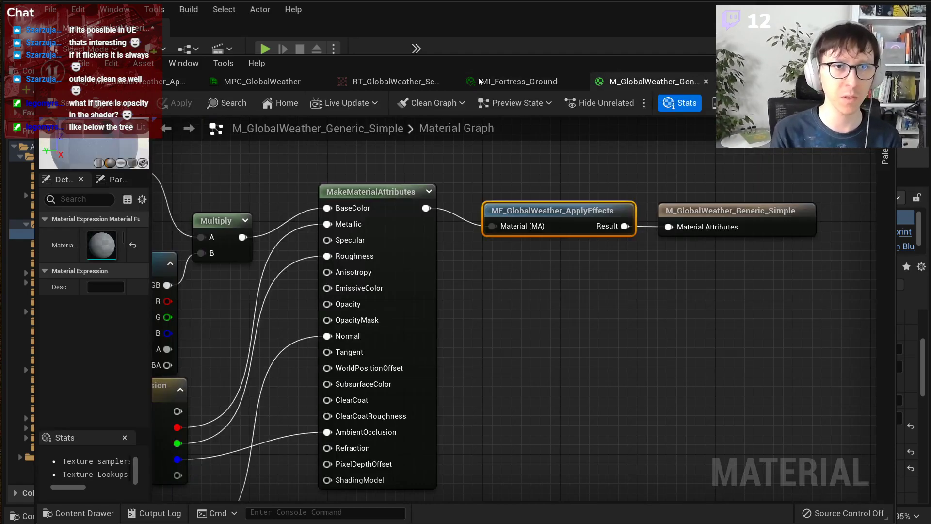
Step: Open the MPC_GlobalWeather parameter collection, return to the level and switch the viewport shading from Unlit to Lit
{"action": "left_click", "coordinate": [278, 82]}
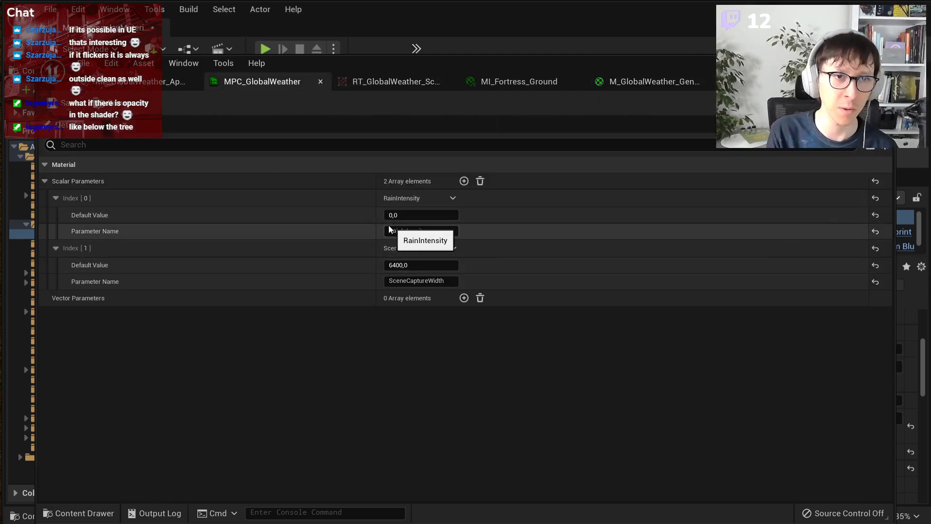
{"action": "left_click", "coordinate": [843, 63]}
{"action": "mouse_move", "coordinate": [494, 257]}
{"action": "right_mouse_down"}
{"action": "mouse_move", "coordinate": [514, 245]}
{"action": "mouse_move", "coordinate": [494, 256]}
{"action": "right_mouse_up"}
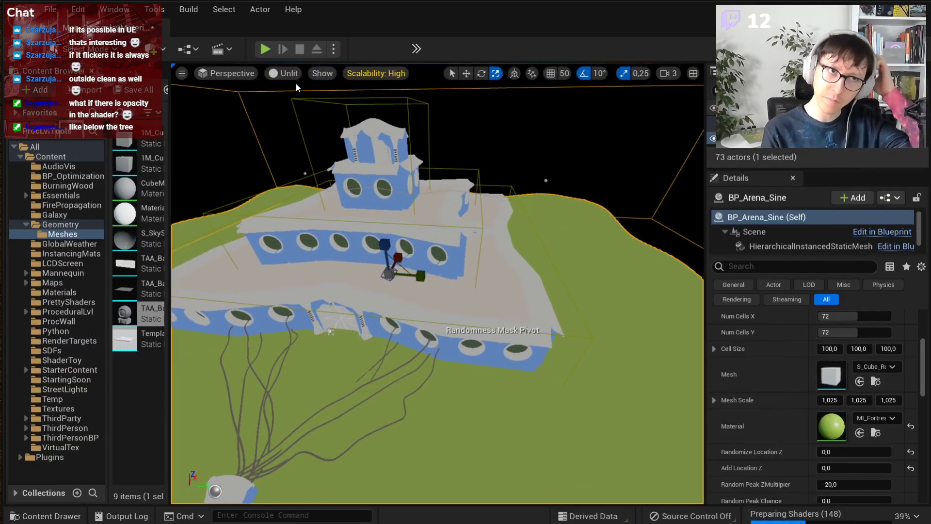
{"action": "left_click", "coordinate": [284, 78]}
{"action": "left_click", "coordinate": [309, 107]}
{"action": "right_click_drag", "start_coordinate": [335, 184], "coordinate": [350, 144]}
Step: Bring the MPC_GlobalWeather window back, narrow it so the level stays visible, and set RainIntensity's default value to 1
{"action": "key", "text": "alt+Tab"}
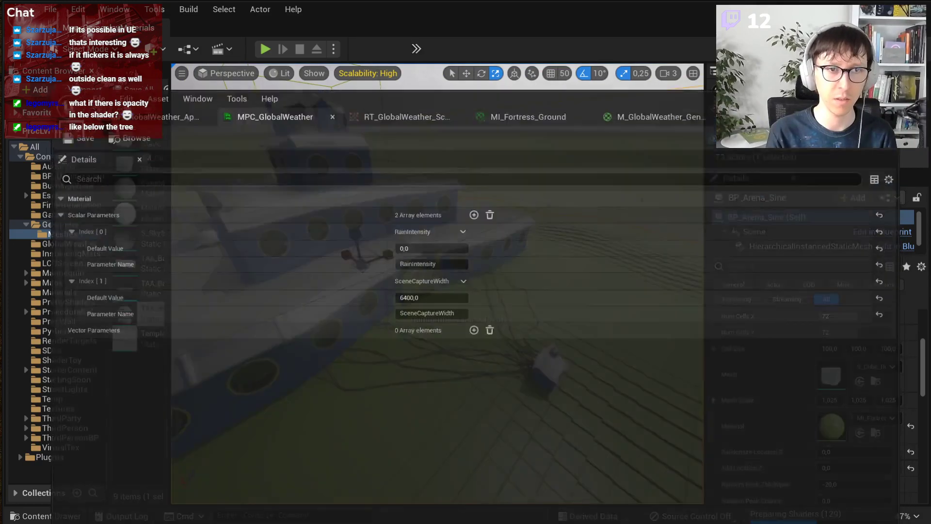
{"action": "left_click_drag", "start_coordinate": [895, 100], "coordinate": [319, 94]}
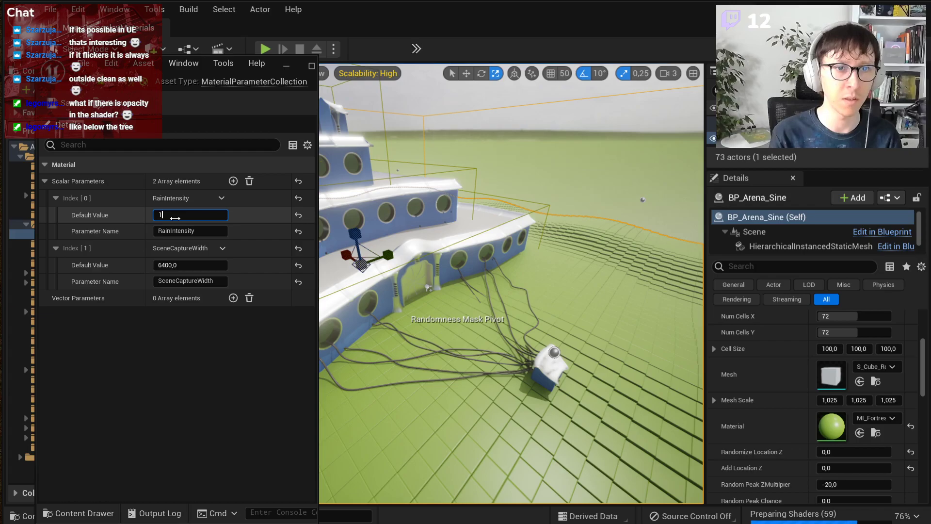
{"action": "left_click", "coordinate": [174, 218]}
{"action": "type", "text": "1"}
{"action": "key", "text": "Return"}
Step: Compare the ground in front of the fortress in game view with RainIntensity at 0 and back at 1
{"action": "right_click_drag", "start_coordinate": [542, 167], "coordinate": [551, 207]}
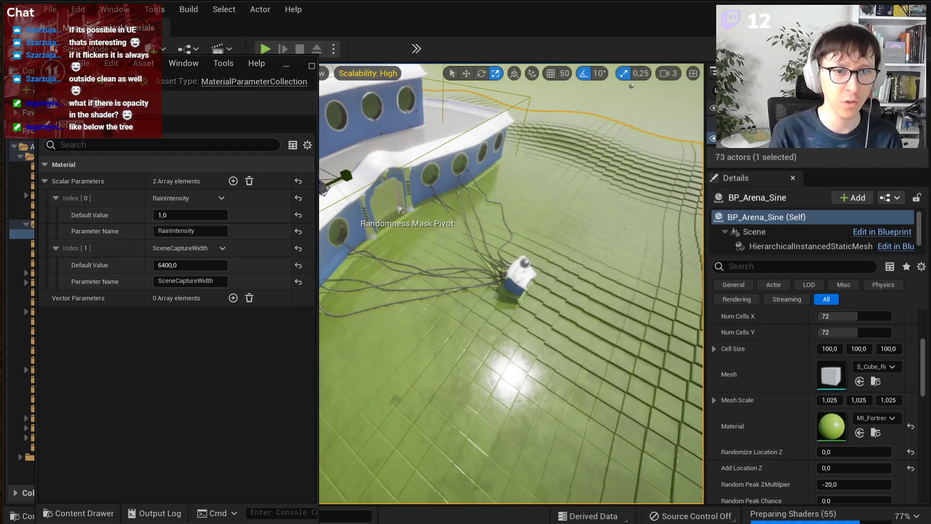
{"action": "right_click_drag", "start_coordinate": [530, 170], "coordinate": [540, 259]}
{"action": "key", "text": "w"}
{"action": "key", "text": "g"}
{"action": "mouse_move", "coordinate": [561, 175]}
{"action": "right_mouse_down"}
{"action": "mouse_move", "coordinate": [559, 194]}
{"action": "mouse_move", "coordinate": [558, 171]}
{"action": "right_mouse_up"}
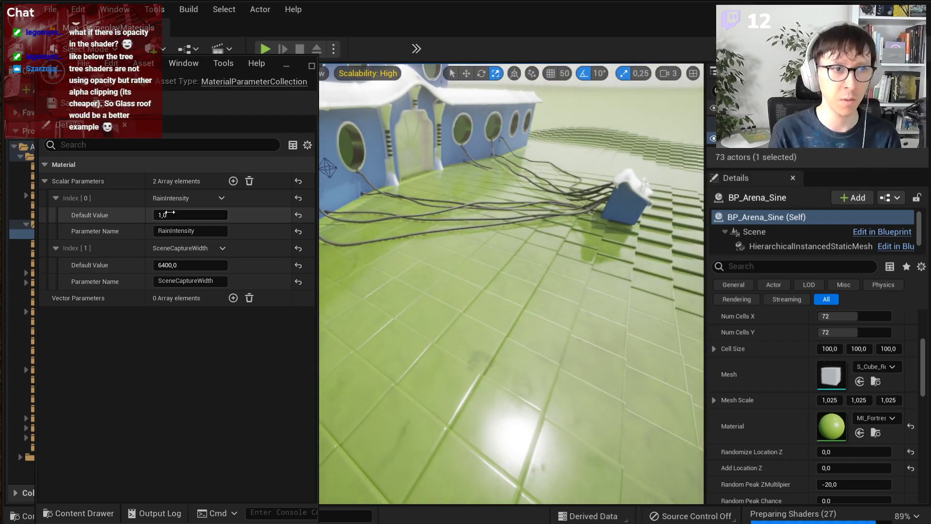
{"action": "type", "text": "0"}
{"action": "key", "text": "Return"}
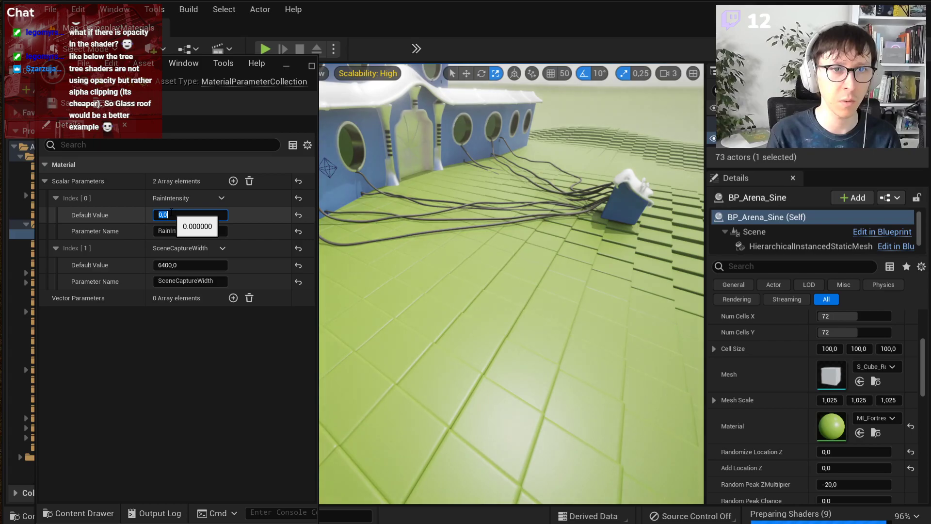
{"action": "type", "text": "1"}
{"action": "key", "text": "Return"}
Step: Fly into the fortress and examine its floor, walls and ceiling for rain effects before moving back outside
{"action": "right_click_drag", "start_coordinate": [485, 139], "coordinate": [489, 116]}
{"action": "key", "text": "w"}
{"action": "key", "text": "w"}
{"action": "key", "text": "w"}
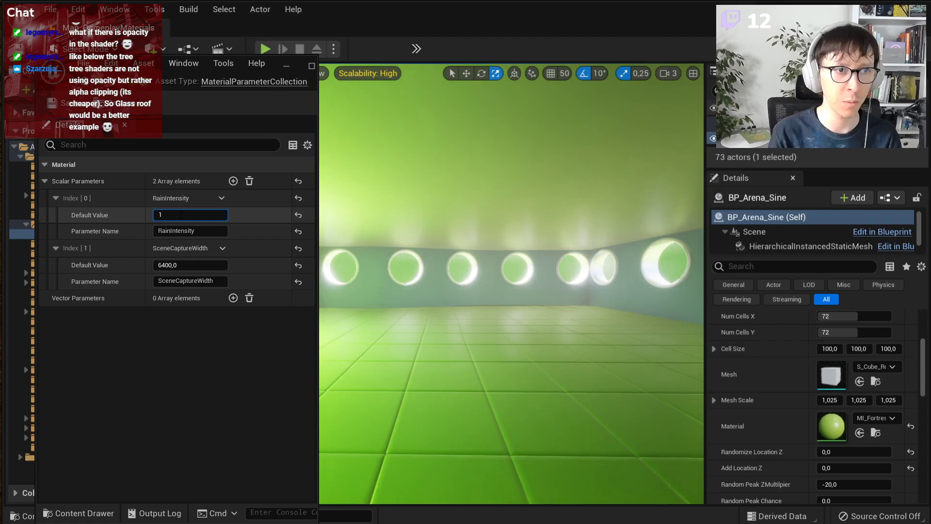
{"action": "right_click_drag", "start_coordinate": [513, 245], "coordinate": [515, 218]}
{"action": "key", "text": "s"}
{"action": "key", "text": "w"}
{"action": "left_click", "coordinate": [505, 258]}
{"action": "right_click_drag", "start_coordinate": [507, 259], "coordinate": [432, 240]}
{"action": "key", "text": "w"}
{"action": "key", "text": "s"}
{"action": "key", "text": "s"}
{"action": "key", "text": "w"}
{"action": "key", "text": "w"}
{"action": "right_click_drag", "start_coordinate": [478, 194], "coordinate": [563, 302]}
{"action": "key", "text": "w"}
{"action": "key", "text": "s"}
Step: Switch RainIntensity to 0 and back to 1, and rotate the shader test sphere beside the fortress by 80° and by -90°
{"action": "left_click", "coordinate": [190, 215]}
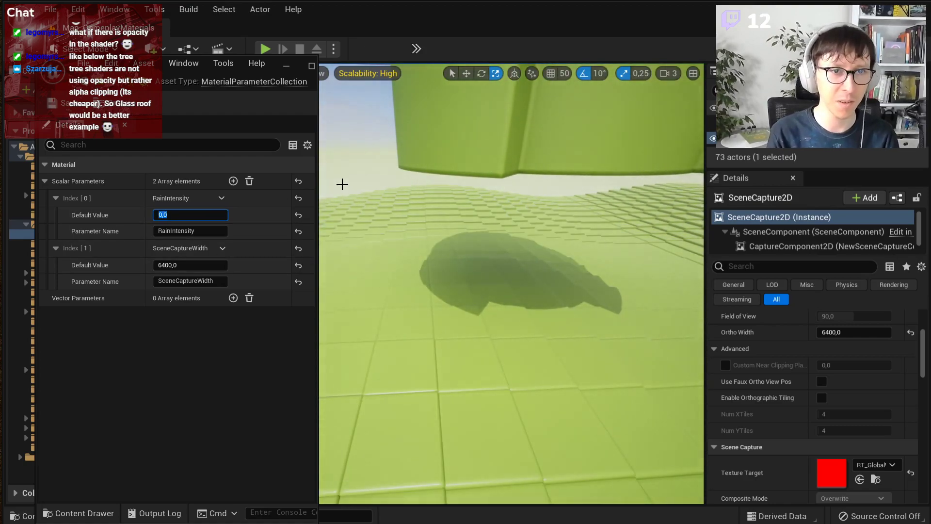
{"action": "right_click_drag", "start_coordinate": [343, 183], "coordinate": [345, 156]}
{"action": "left_click", "coordinate": [492, 168]}
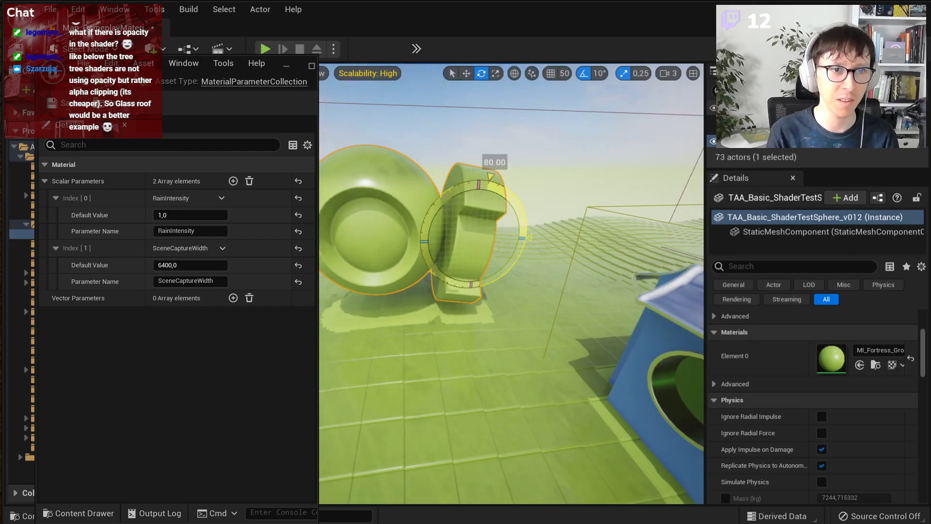
{"action": "right_click_drag", "start_coordinate": [512, 284], "coordinate": [541, 289]}
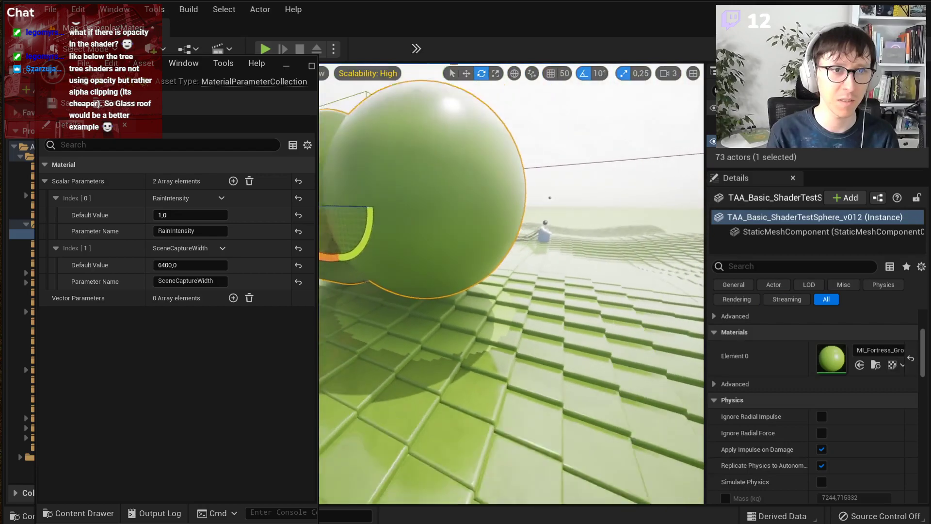
{"action": "left_click_drag", "start_coordinate": [331, 252], "coordinate": [360, 273]}
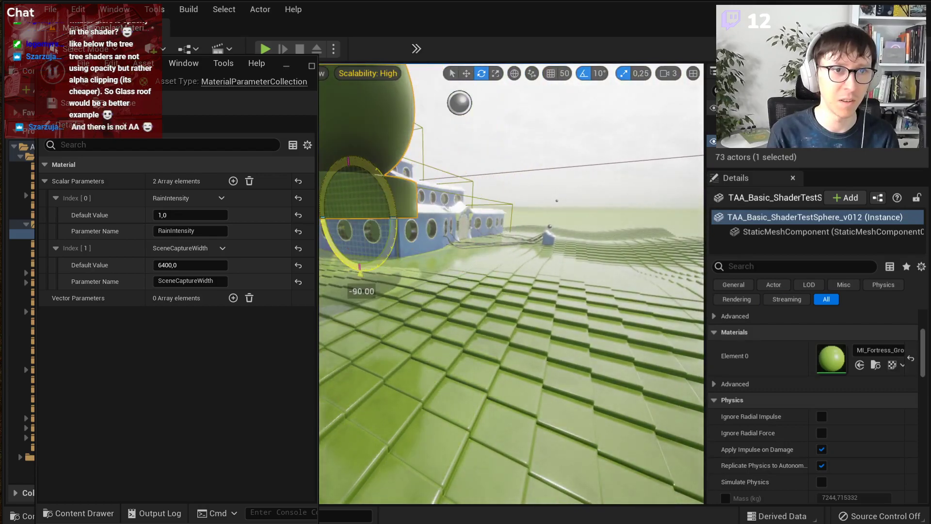
{"action": "right_click_drag", "start_coordinate": [519, 226], "coordinate": [573, 225]}
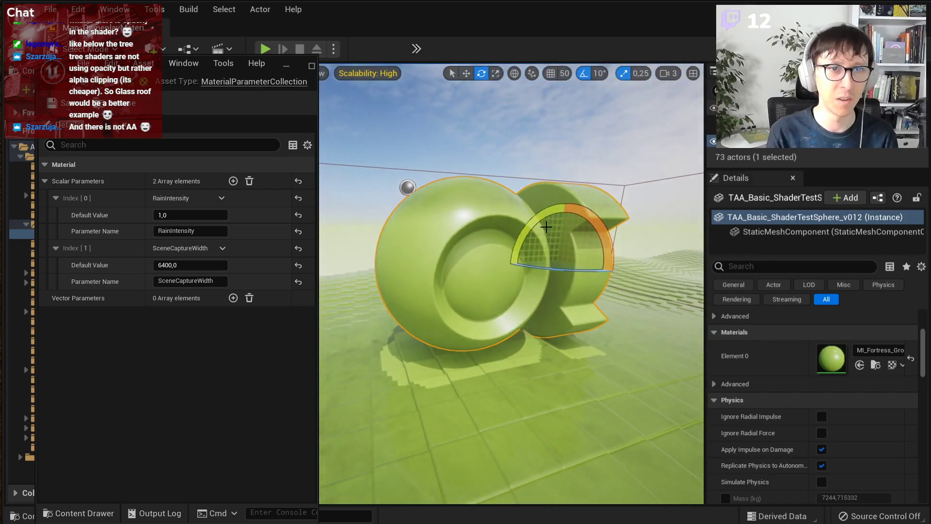
{"action": "key", "text": "w"}
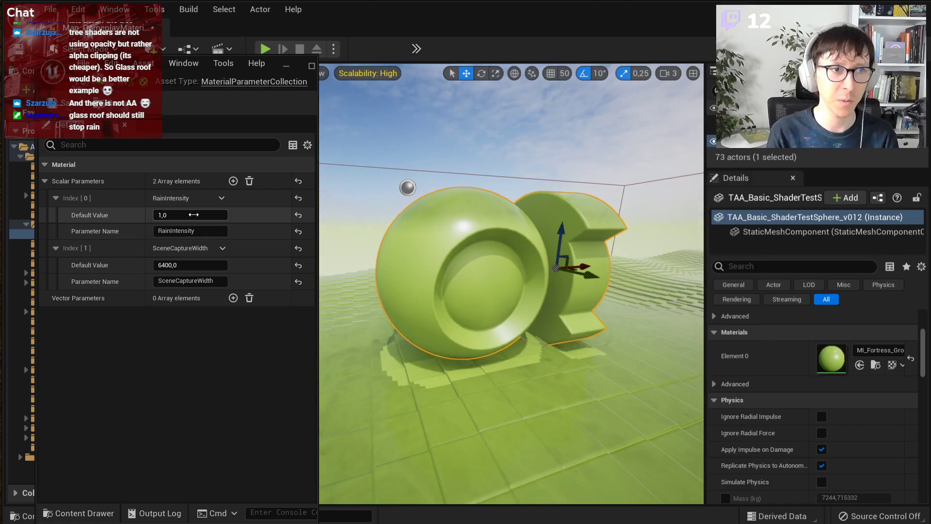
Step: Set RainIntensity's default value to 0, save all changes and view the test sphere without selection overlays
{"action": "left_click", "coordinate": [194, 214]}
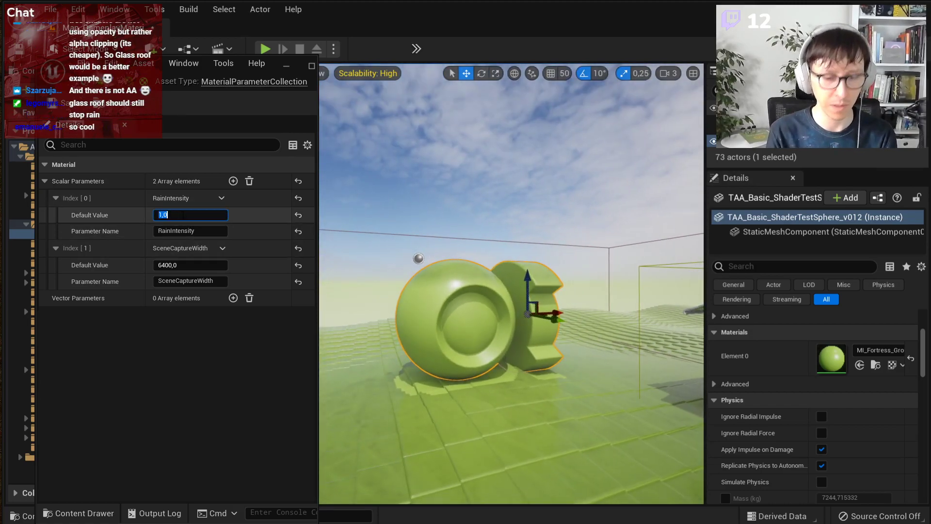
{"action": "key", "text": "Return"}
{"action": "key", "text": "ctrl+shift+s"}
{"action": "key", "text": "g"}
{"action": "key", "text": "s"}
{"action": "right_click_drag", "start_coordinate": [550, 225], "coordinate": [595, 220]}
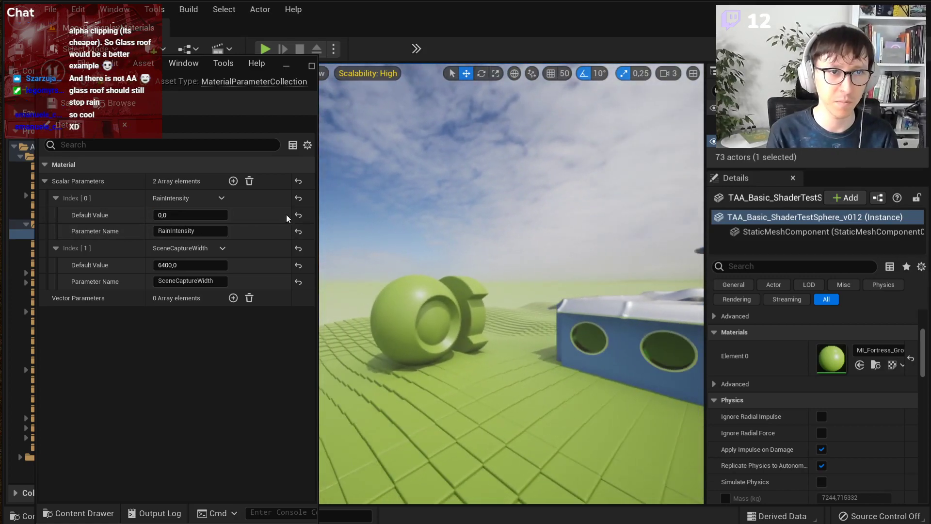
Step: Put the parameter collection window away, play the level with the viewport in full screen, and stop the session
{"action": "left_click", "coordinate": [285, 66]}
{"action": "right_click_drag", "start_coordinate": [502, 115], "coordinate": [536, 117]}
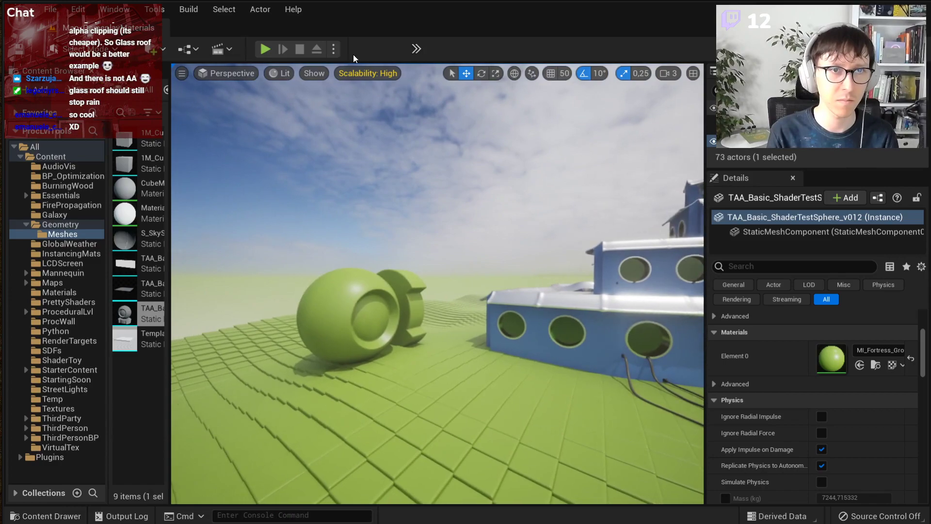
{"action": "left_click", "coordinate": [265, 49]}
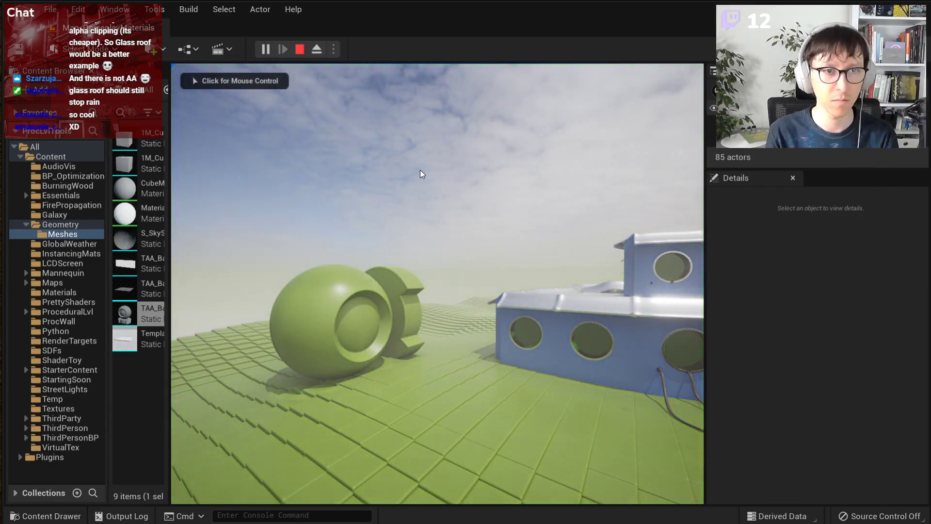
{"action": "left_click", "coordinate": [422, 171]}
{"action": "key", "text": "F11"}
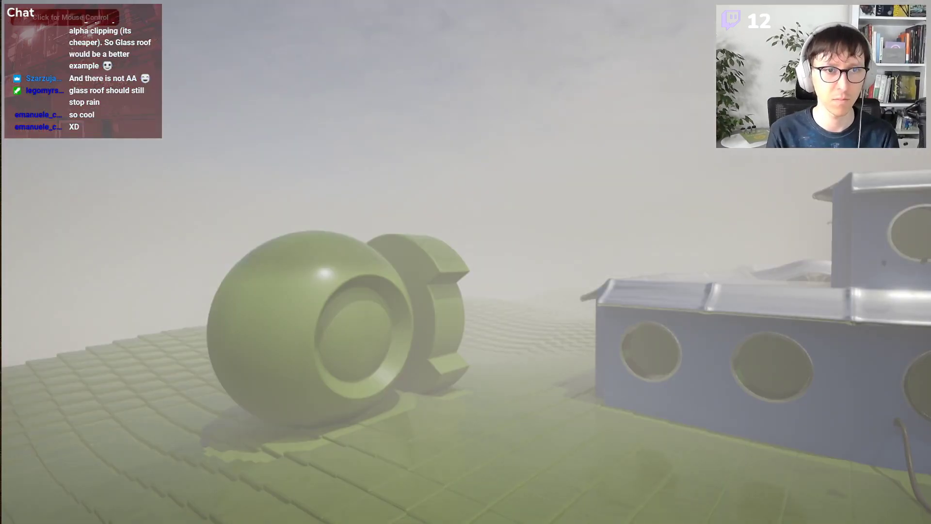
{"action": "key", "text": "Escape"}
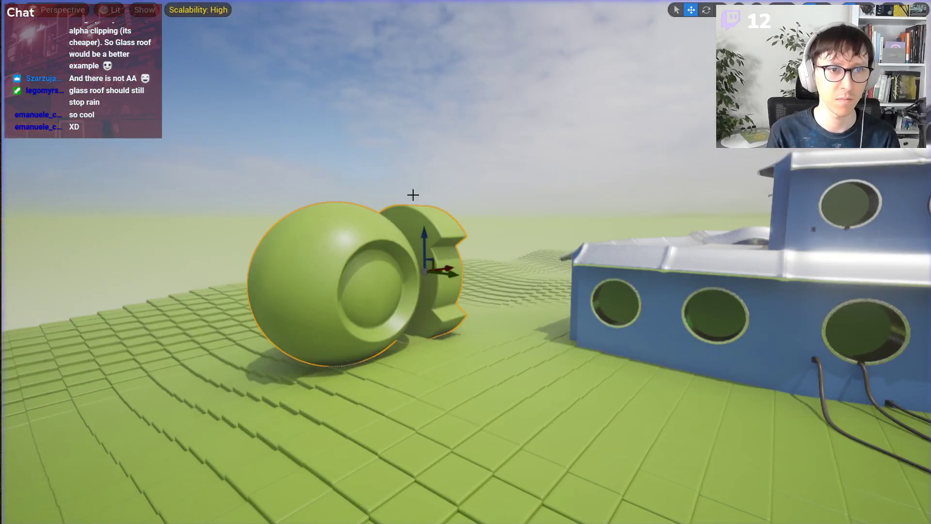
Step: Play the level from game view, inspect the sheltered ground around the shader test sphere, and end the play session
{"action": "key", "text": "g"}
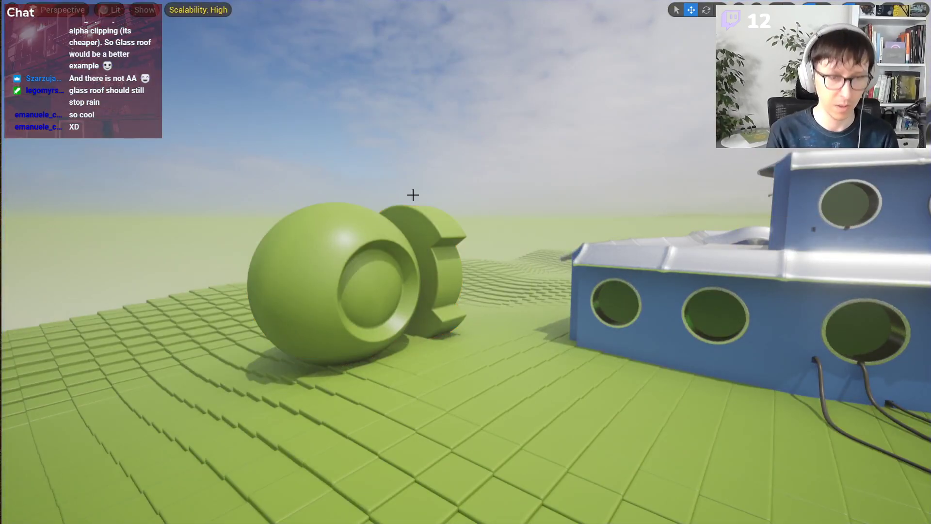
{"action": "key", "text": "alt+p"}
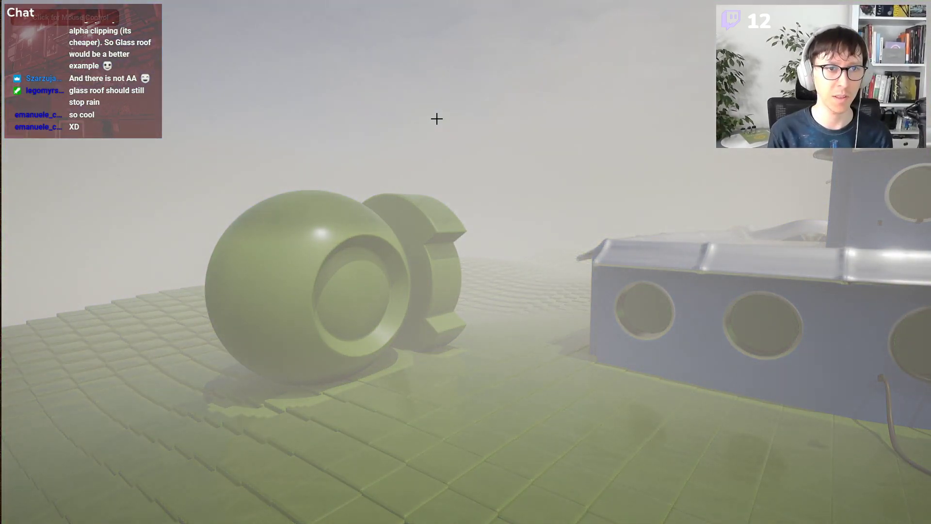
{"action": "left_click", "coordinate": [399, 116]}
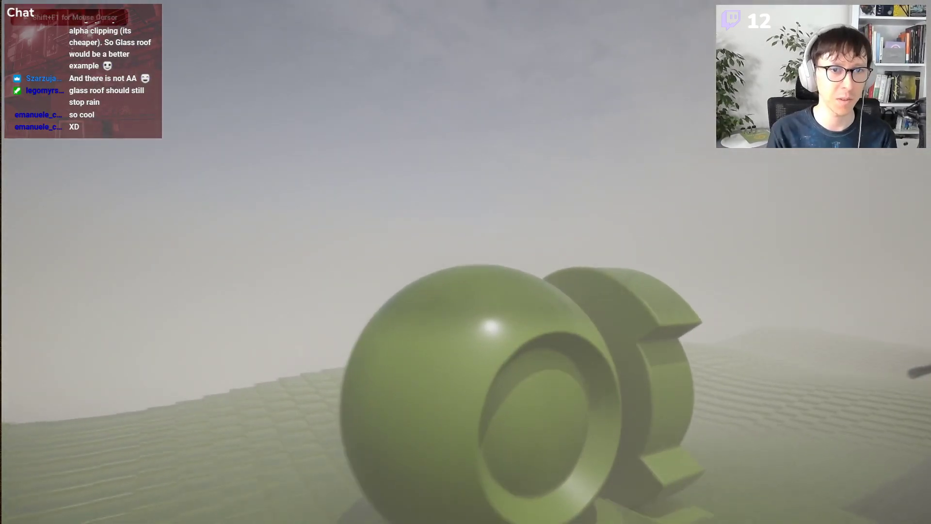
{"action": "key", "text": "w"}
{"action": "key", "text": "s"}
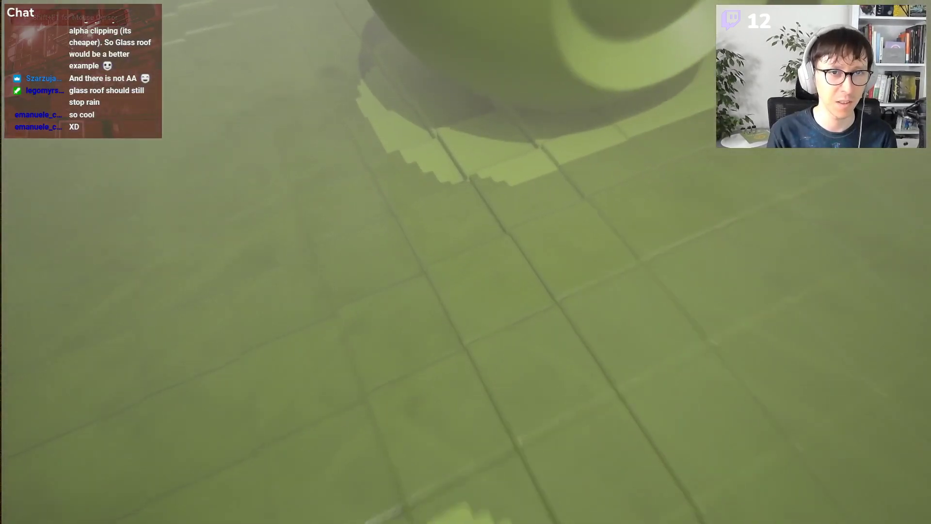
{"action": "key", "text": "s"}
{"action": "key", "text": "Escape"}
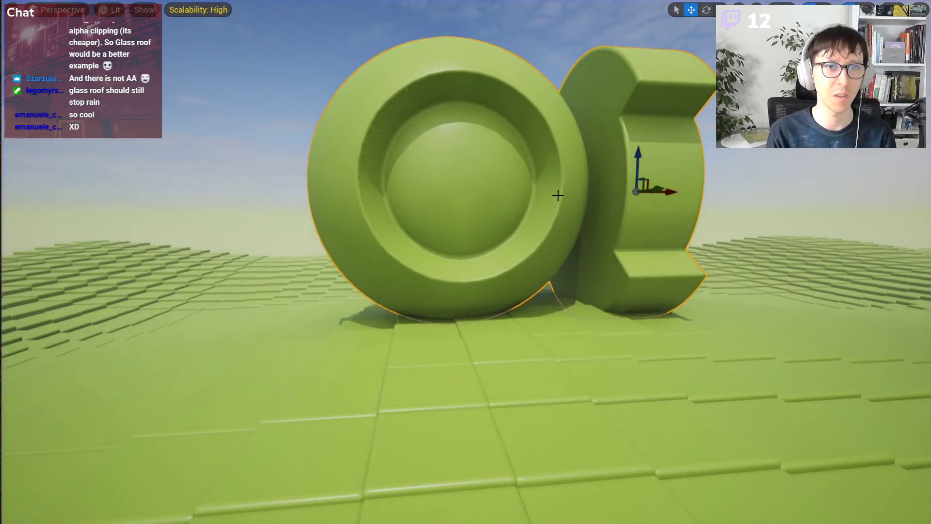
Step: Rotate the shader test sphere so its round side lifts off the tiled ground
{"action": "key", "text": "e"}
{"action": "left_click_drag", "start_coordinate": [631, 240], "coordinate": [688, 196]}
{"action": "right_click_drag", "start_coordinate": [688, 196], "coordinate": [786, 194]}
{"action": "key", "text": "a"}
{"action": "key", "text": "w"}
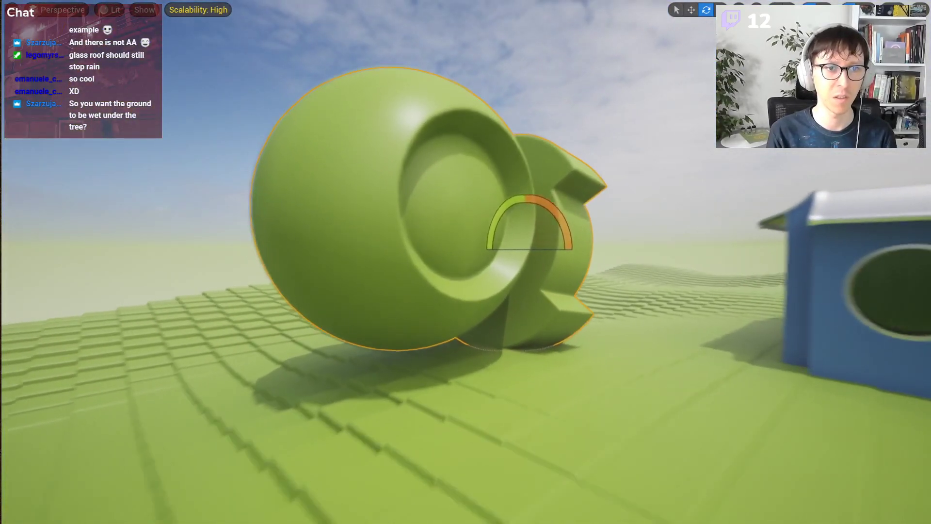
{"action": "key", "text": "w"}
{"action": "left_click", "coordinate": [687, 240]}
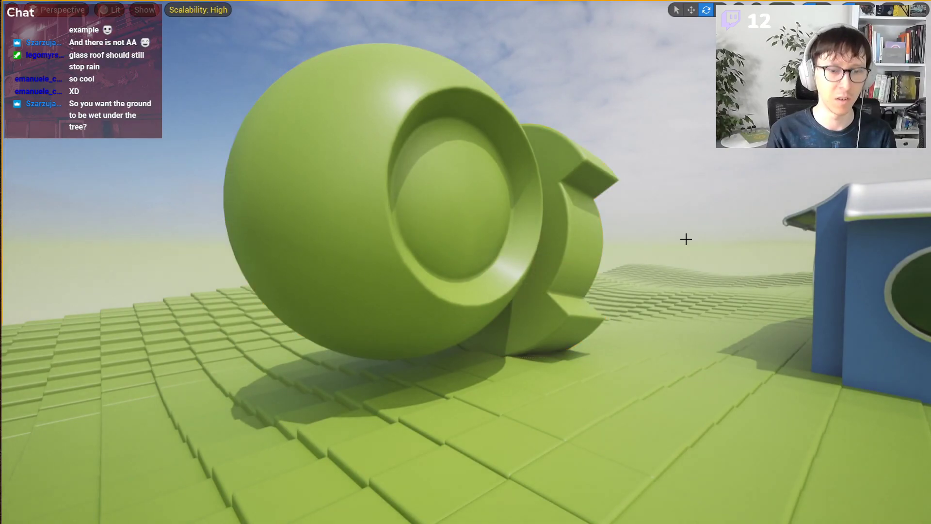
Step: Play the level again and examine the rain mask beneath the tilted sphere and the wet ground up to the control console
{"action": "key", "text": "alt+p"}
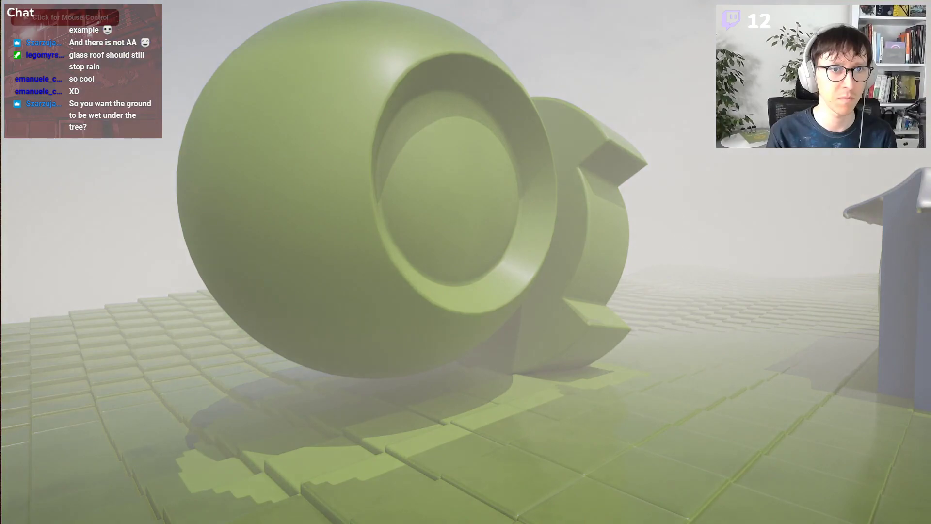
{"action": "left_click", "coordinate": [465, 262]}
{"action": "key", "text": "s"}
{"action": "key", "text": "a"}
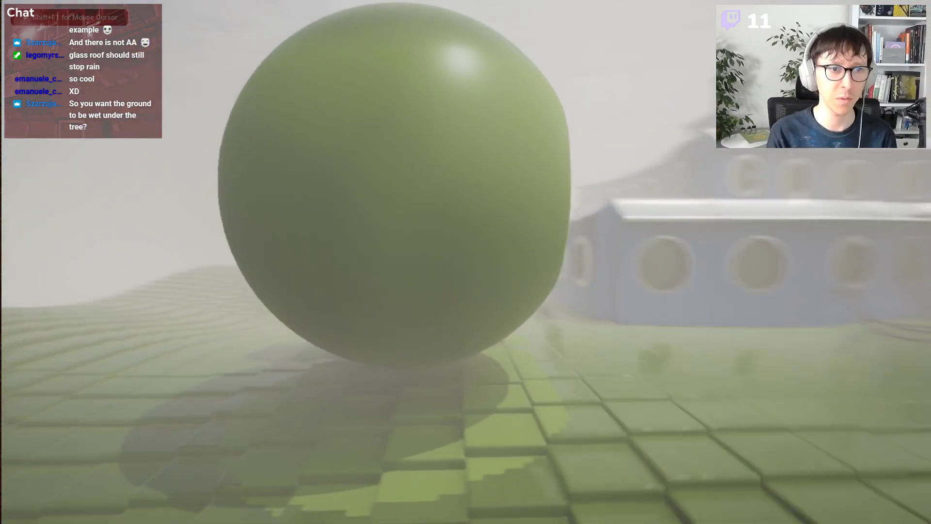
{"action": "key", "text": "w"}
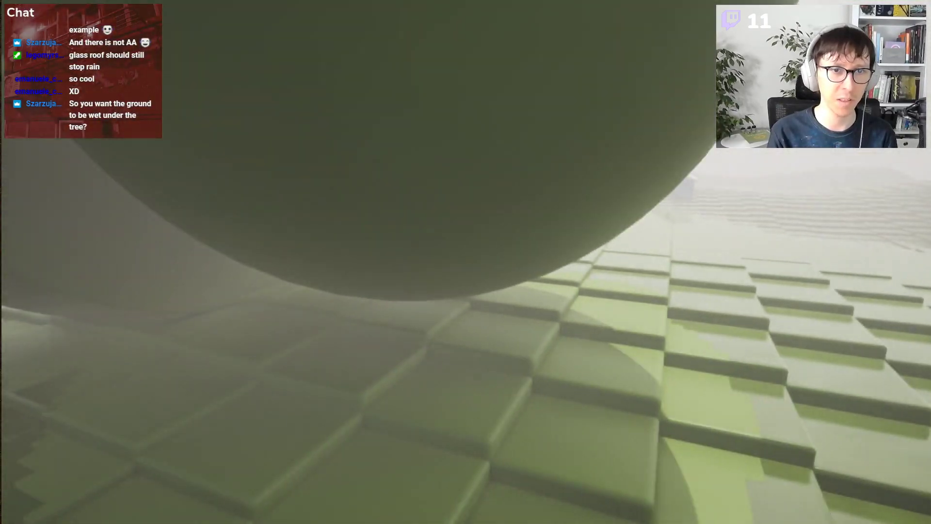
{"action": "key", "text": "s"}
{"action": "key", "text": "w"}
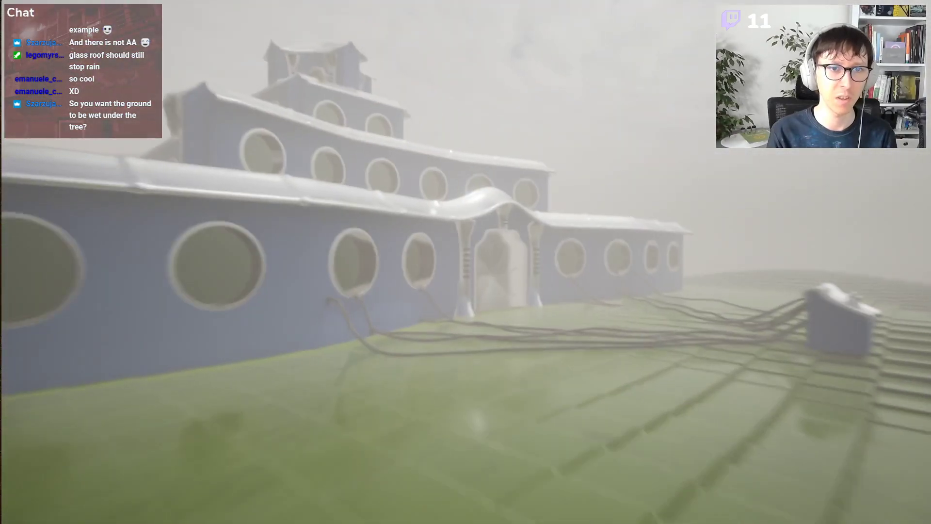
{"action": "key", "text": "w"}
{"action": "key", "text": "s"}
{"action": "key", "text": "Escape"}
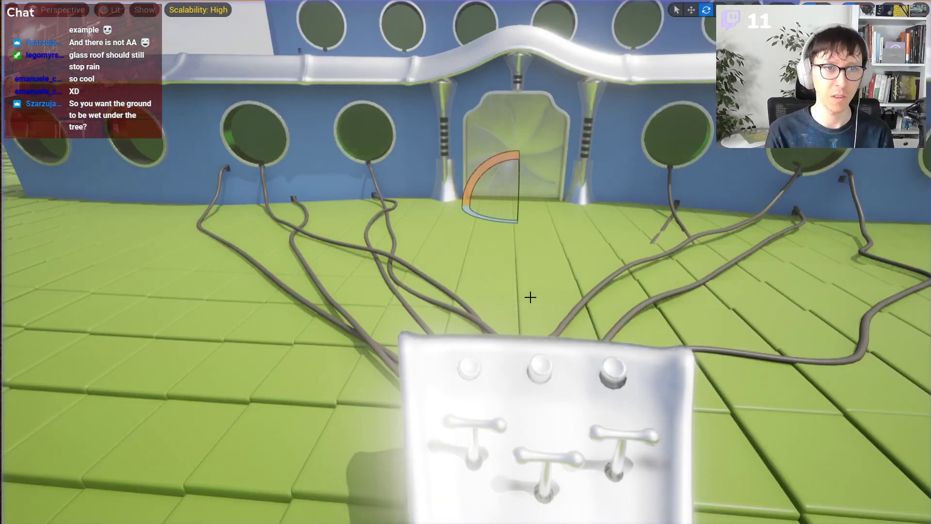
Step: Play the level and compare the wet ground outside the palace with the floor inside the open doorway, ending the session outside
{"action": "key", "text": "alt+p"}
{"action": "key", "text": "s"}
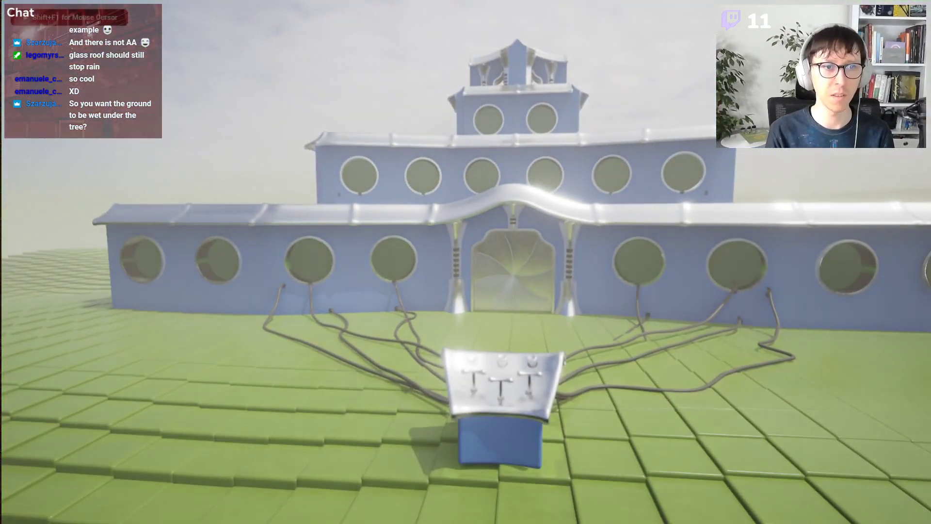
{"action": "key", "text": "w"}
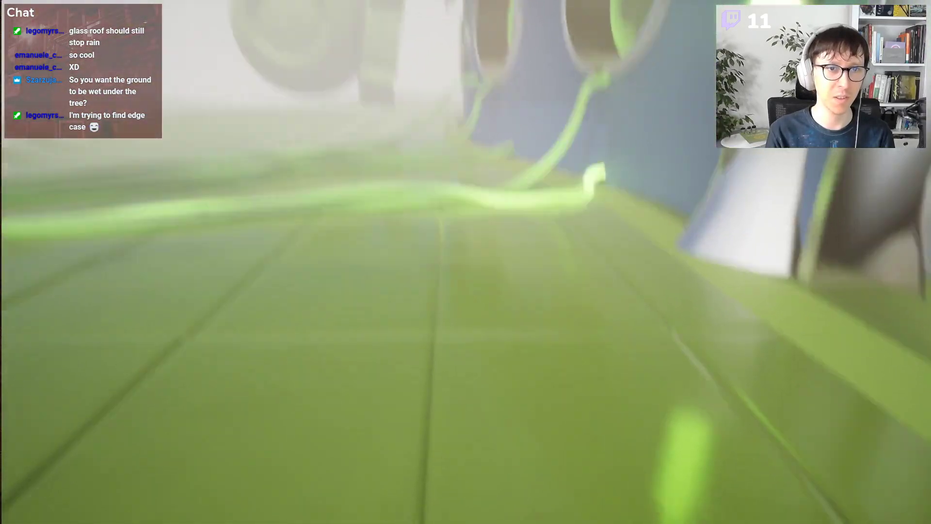
{"action": "key", "text": "s"}
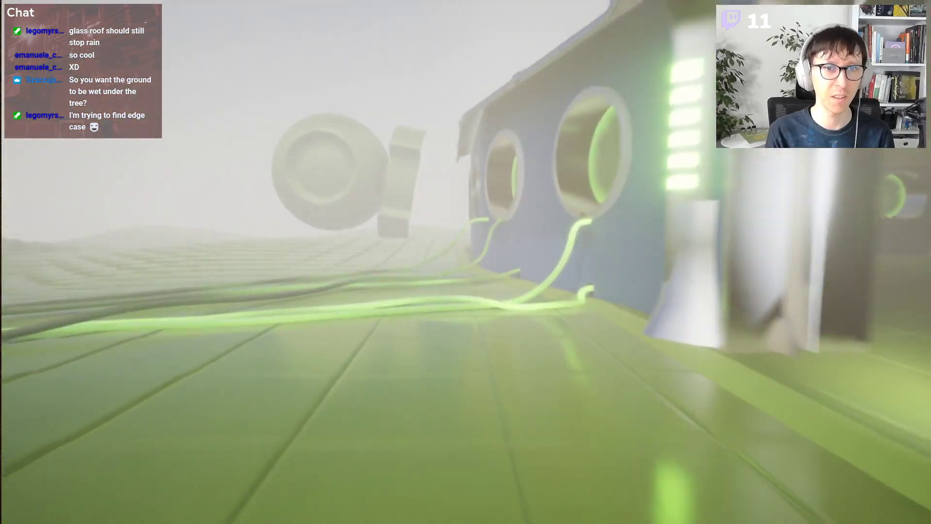
{"action": "key", "text": "d"}
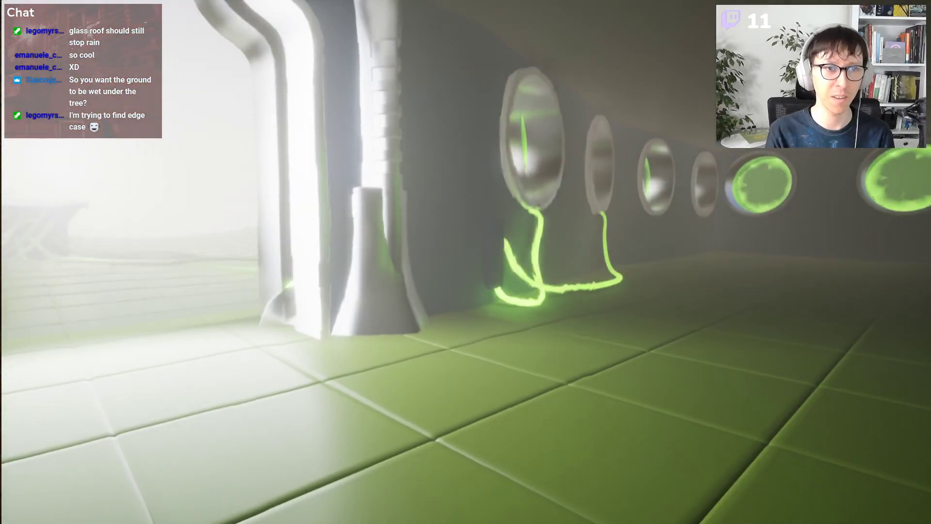
{"action": "key", "text": "s"}
{"action": "key", "text": "w"}
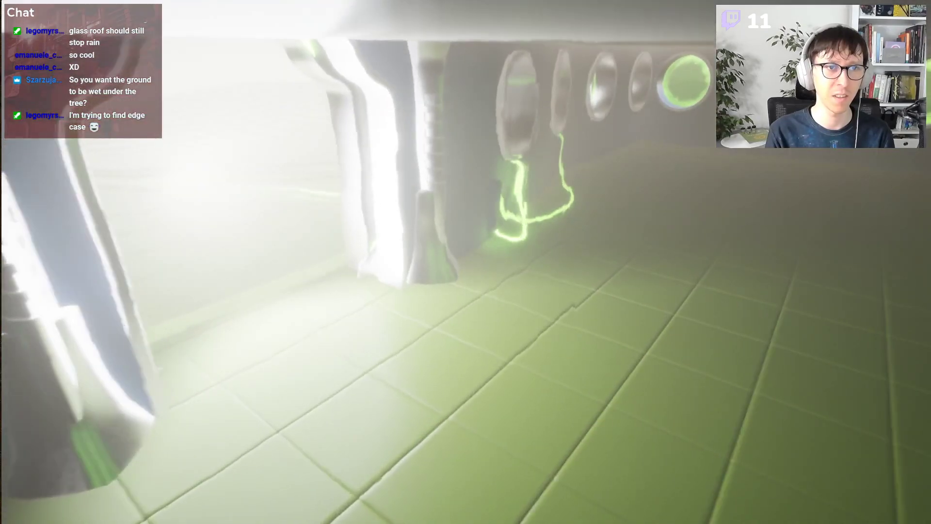
{"action": "key", "text": "w"}
{"action": "key", "text": "s"}
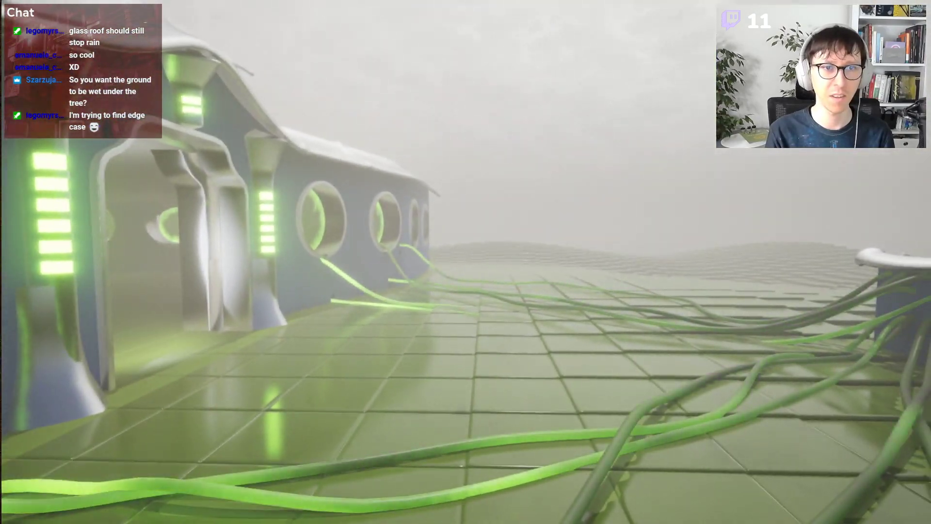
{"action": "key", "text": "Escape"}
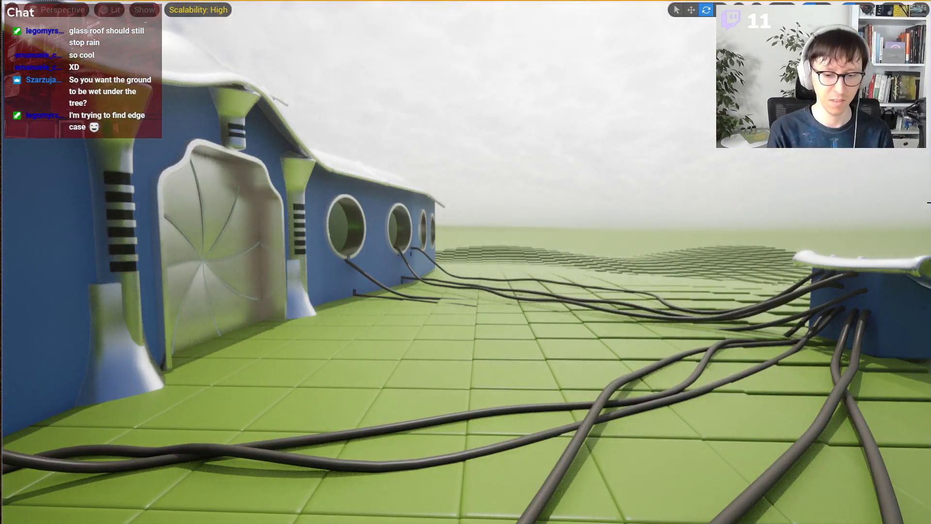
Step: Play the level again, back away to view the wet ground around the console and palace front, and stop the session
{"action": "key", "text": "alt+p"}
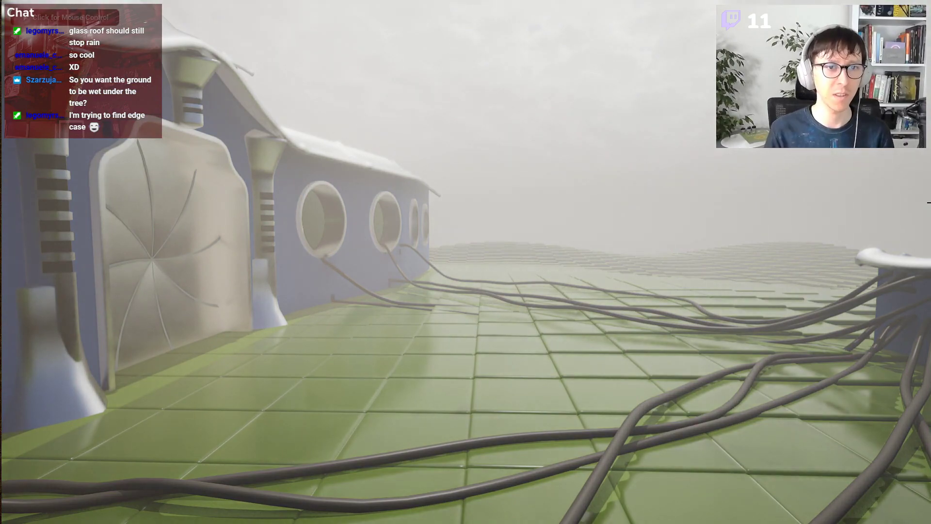
{"action": "left_click", "coordinate": [926, 206]}
{"action": "key", "text": "s"}
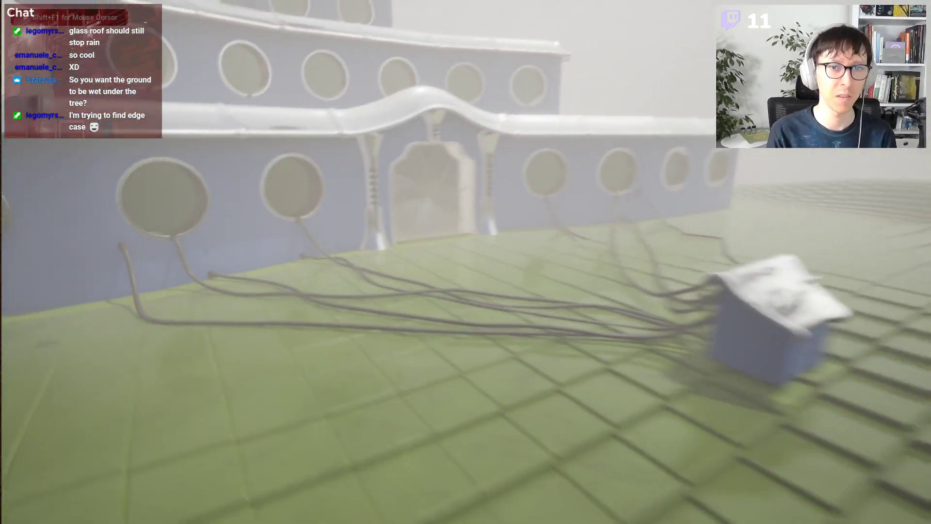
{"action": "key", "text": "s"}
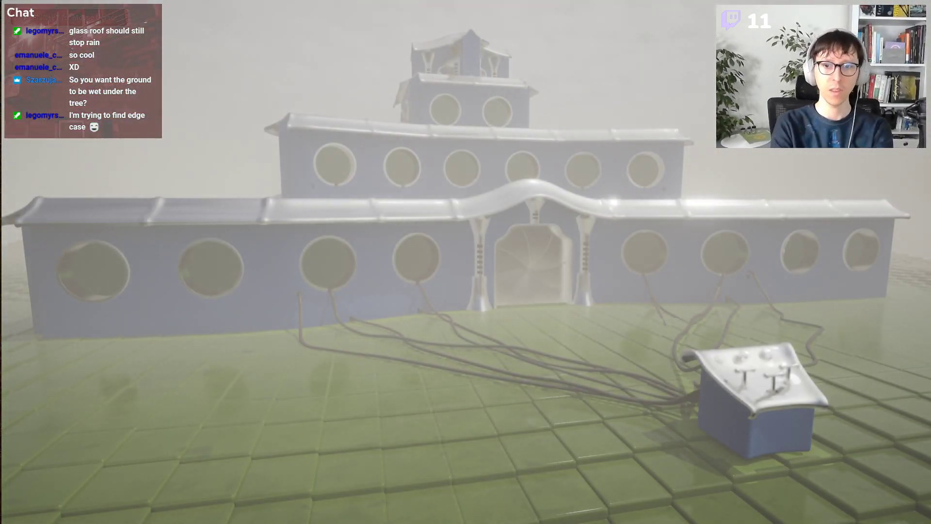
{"action": "key", "text": "Escape"}
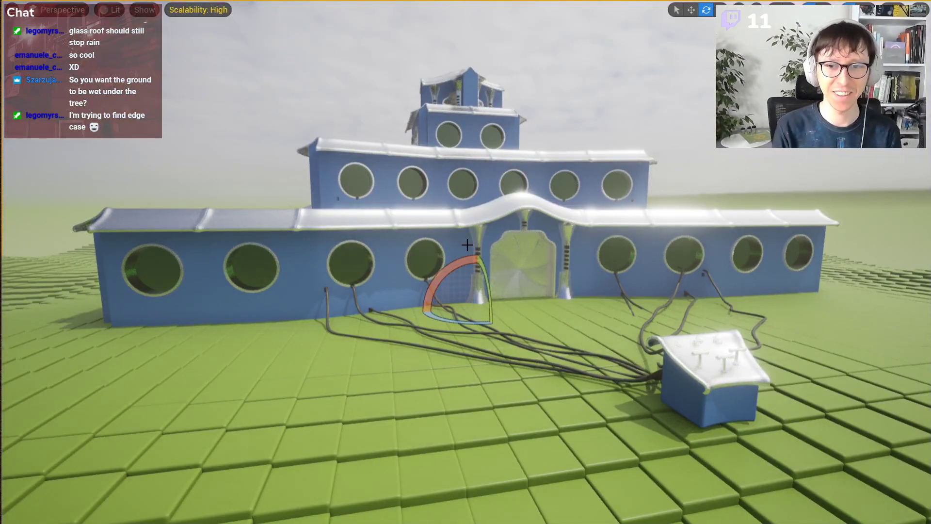
{"action": "key", "text": "s"}
{"action": "right_click_drag", "start_coordinate": [463, 243], "coordinate": [431, 232]}
{"action": "key", "text": "w"}
{"action": "key", "text": "w"}
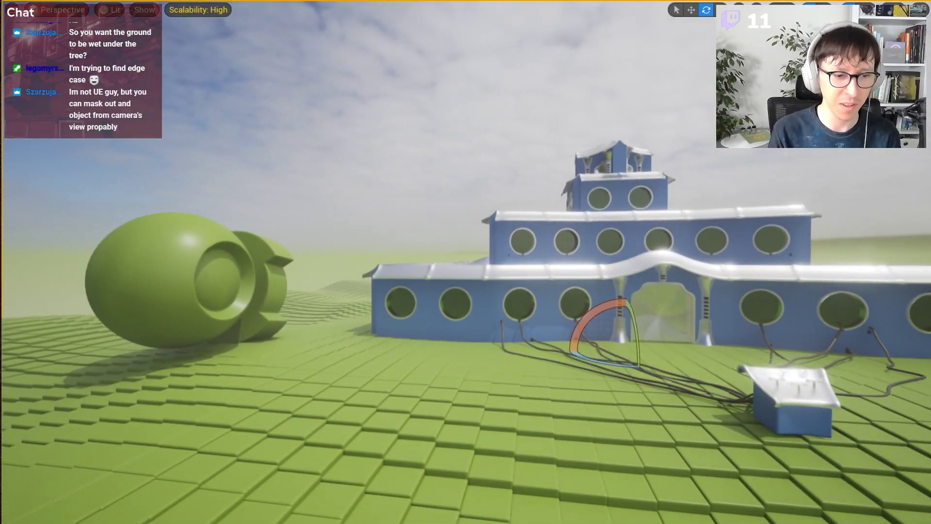
Step: Switch to the browser, bring up the Tech Art Aid Patreon page, and copy its address for the stream chat
{"action": "key", "text": "alt+Tab"}
{"action": "left_click", "coordinate": [93, 16]}
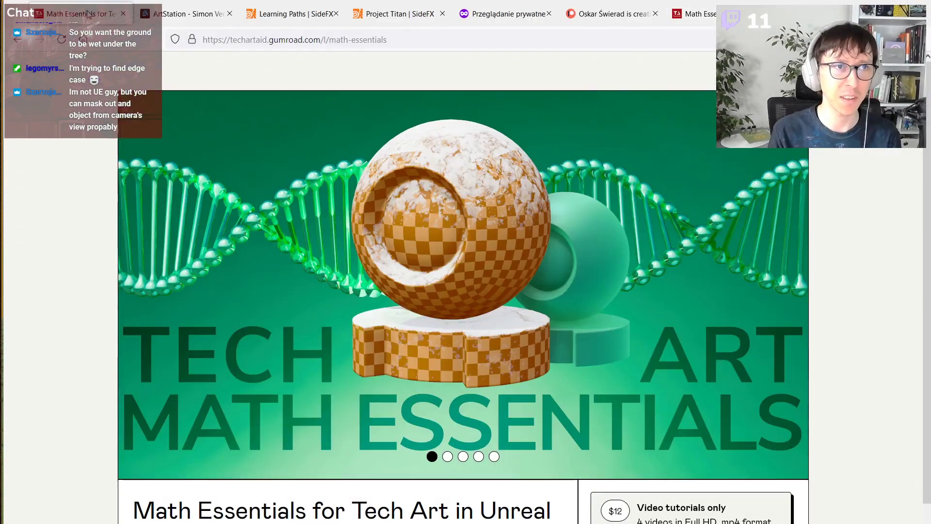
{"action": "left_click", "coordinate": [612, 14]}
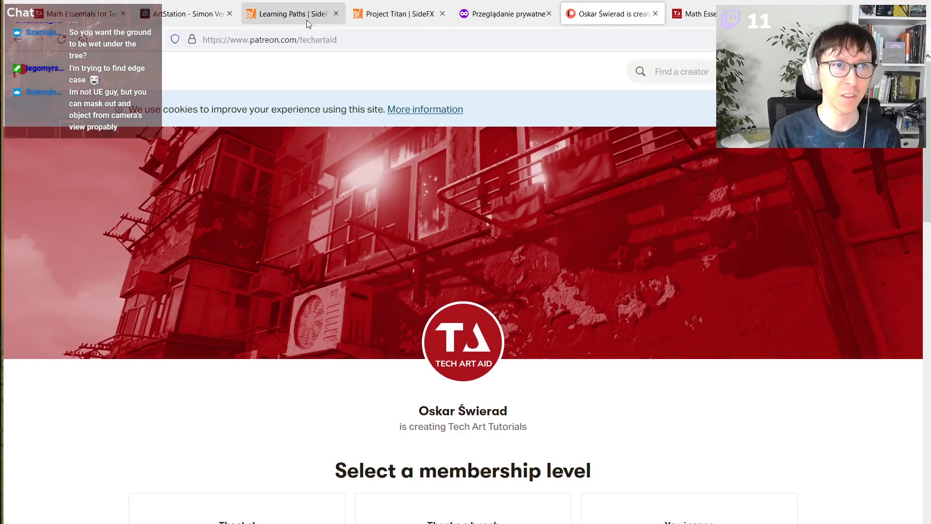
{"action": "left_click", "coordinate": [353, 39]}
{"action": "key", "text": "alt+Tab"}
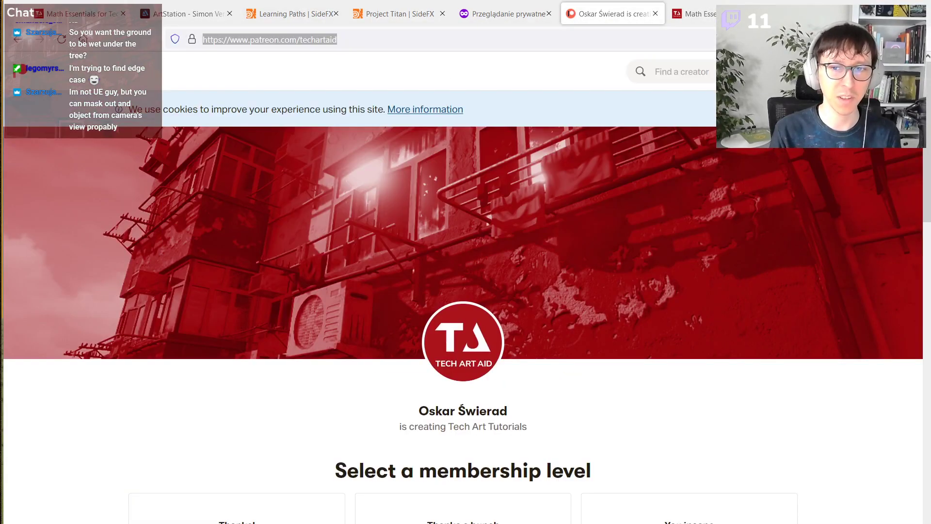
Step: Review the Patreon membership levels and their benefits, and switch back to the level in Unreal Editor
{"action": "scroll", "coordinate": [693, 516], "scroll_direction": "down", "scroll_amount": 3}
{"action": "scroll", "coordinate": [689, 480], "scroll_direction": "down", "scroll_amount": 3}
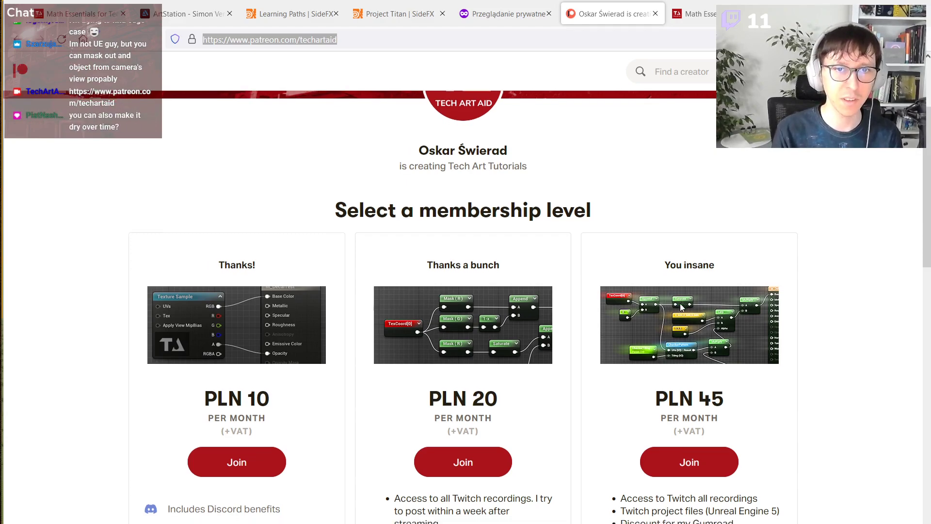
{"action": "scroll", "coordinate": [619, 332], "scroll_direction": "down", "scroll_amount": 3}
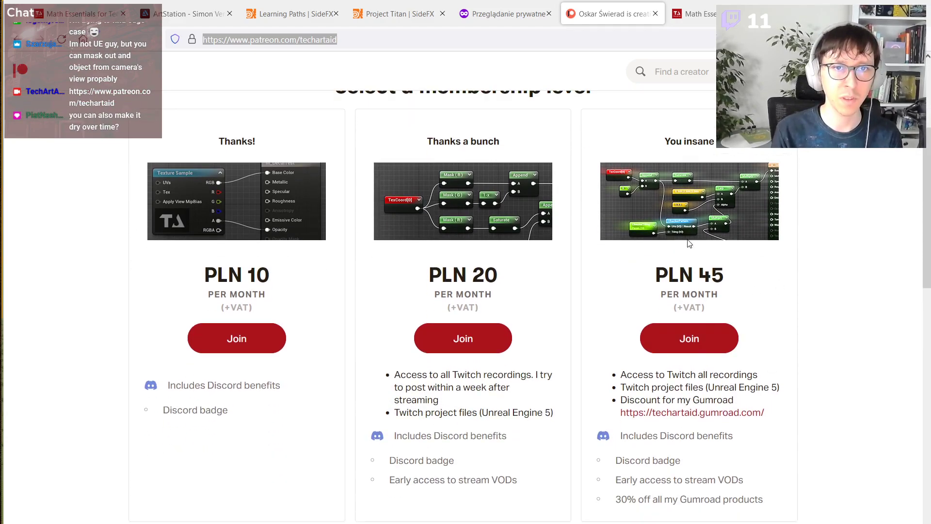
{"action": "key", "text": "alt+Tab"}
{"action": "mouse_move", "coordinate": [636, 238]}
{"action": "right_mouse_down"}
{"action": "mouse_move", "coordinate": [577, 230]}
{"action": "mouse_move", "coordinate": [636, 237]}
{"action": "right_mouse_up"}
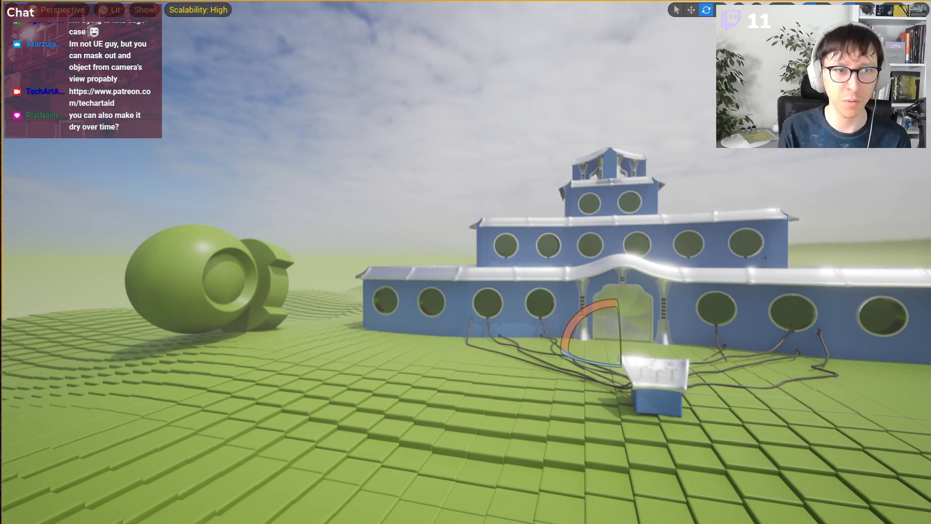
{"action": "right_click_drag", "start_coordinate": [549, 215], "coordinate": [571, 206]}
{"action": "key", "text": "a"}
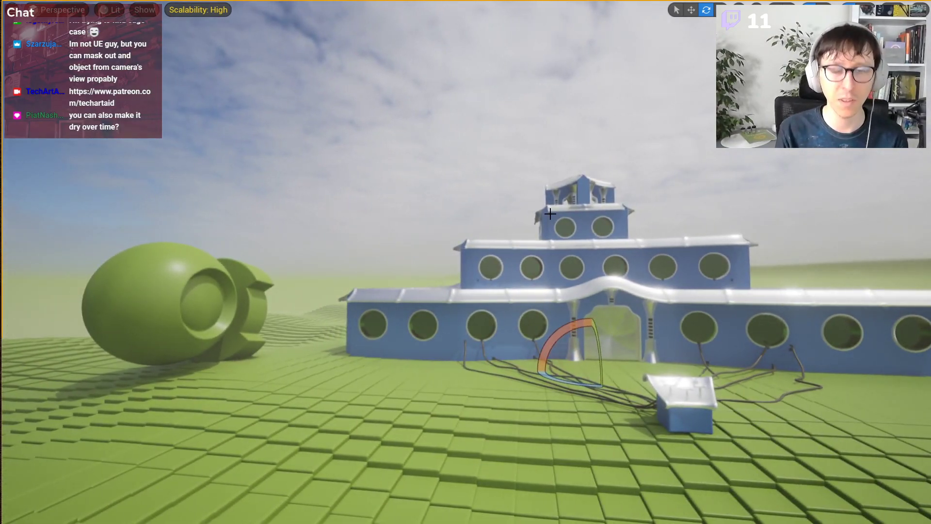